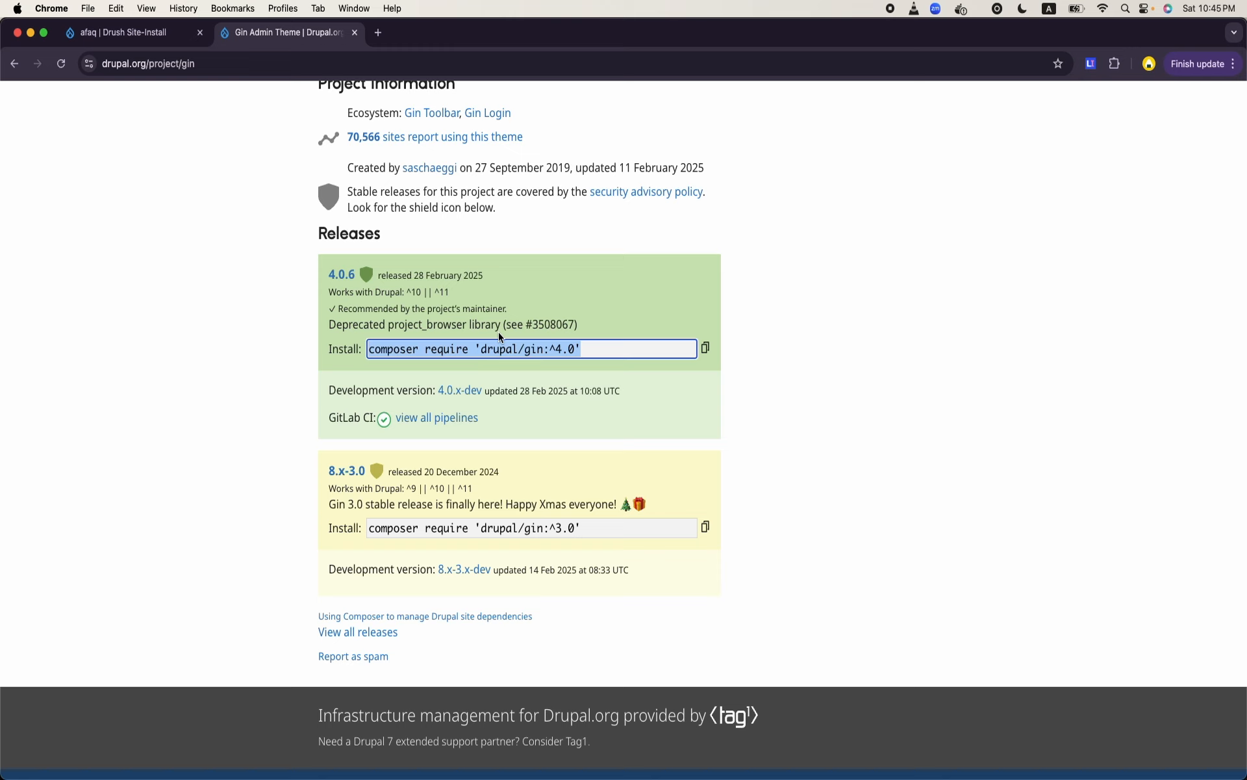
# - Switch to Terminal with the Drupal project's shell window in front
pyautogui.moveTo(548, 771)
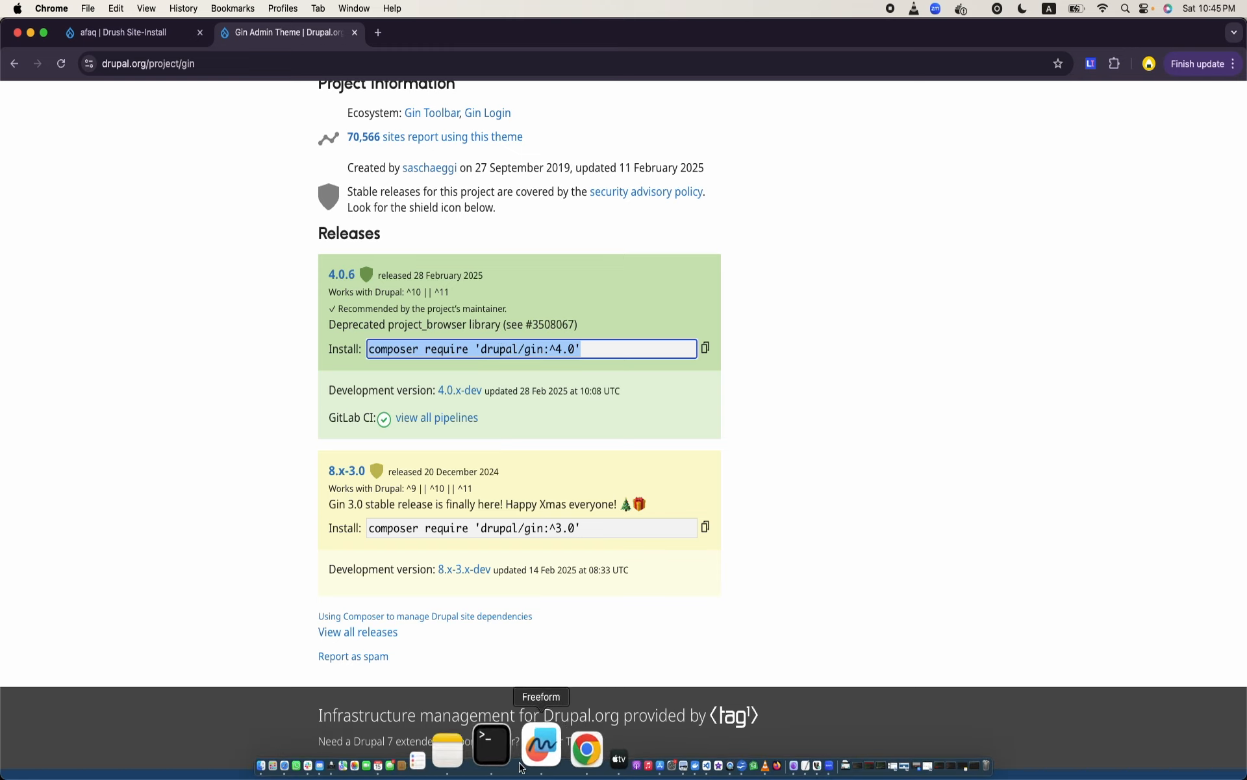
pyautogui.click(508, 744)
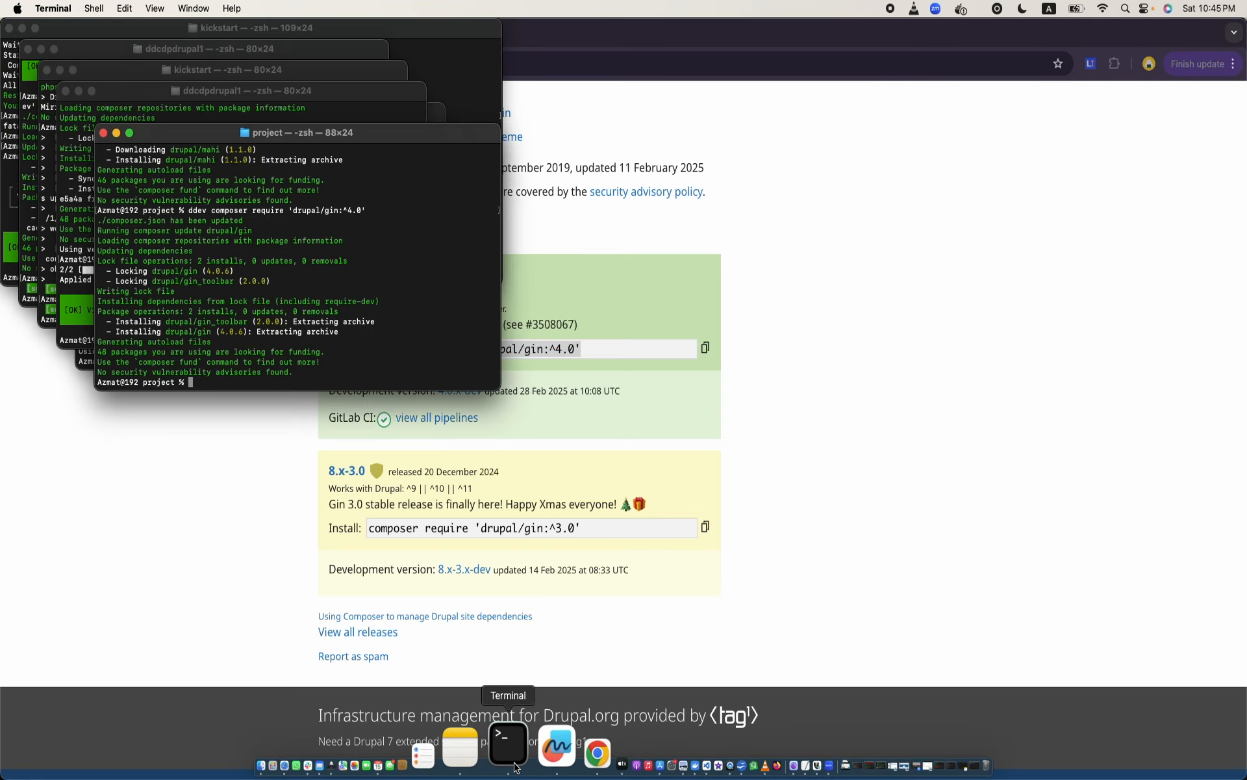
pyautogui.write("composer require 'drupal/gin:^4.0'")
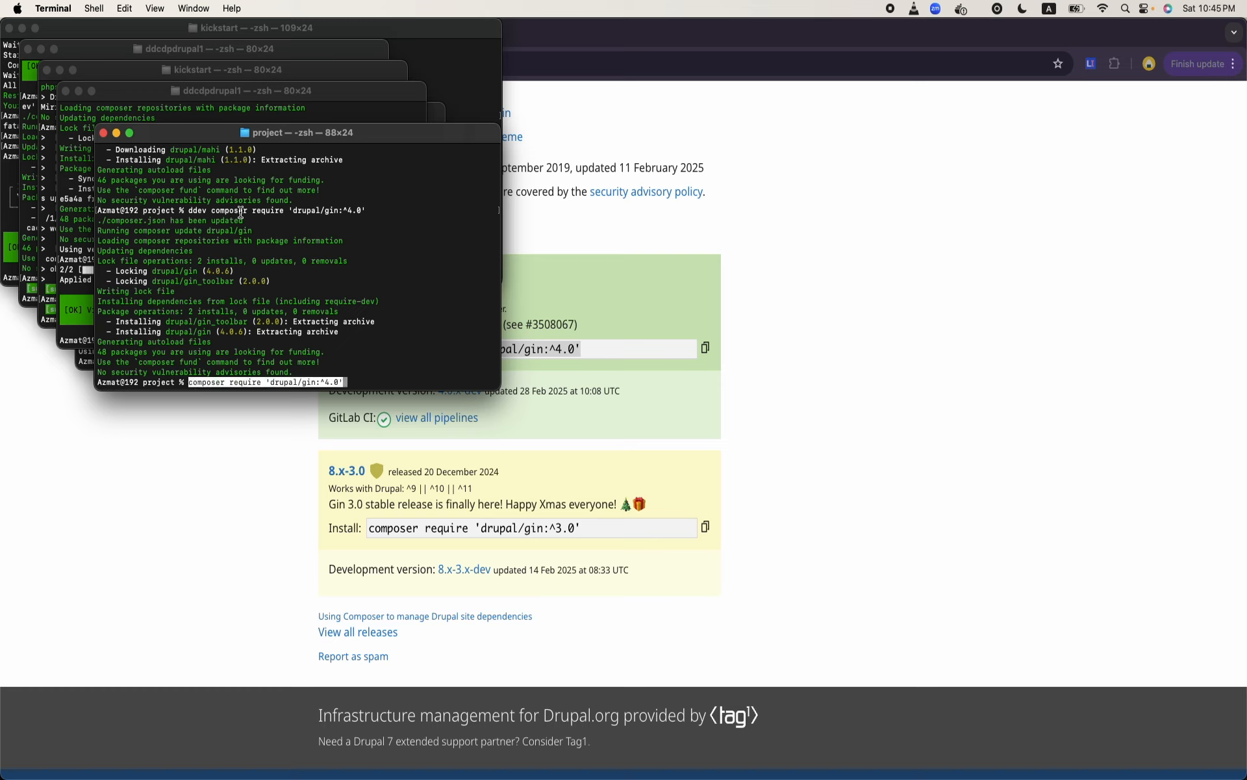
pyautogui.press('BackSpace')
pyautogui.press('BackSpace')
pyautogui.press('BackSpace')
pyautogui.press('BackSpace')
pyautogui.press('BackSpace')
pyautogui.press('BackSpace')
pyautogui.press('BackSpace')
pyautogui.press('BackSpace')
pyautogui.press('BackSpace')
pyautogui.press('BackSpace')
pyautogui.press('BackSpace')
pyautogui.press('BackSpace')
pyautogui.press('BackSpace')
pyautogui.press('BackSpace')
pyautogui.press('BackSpace')
pyautogui.press('BackSpace')
pyautogui.press('BackSpace')
pyautogui.press('BackSpace')
pyautogui.press('BackSpace')
pyautogui.press('BackSpace')
pyautogui.press('BackSpace')
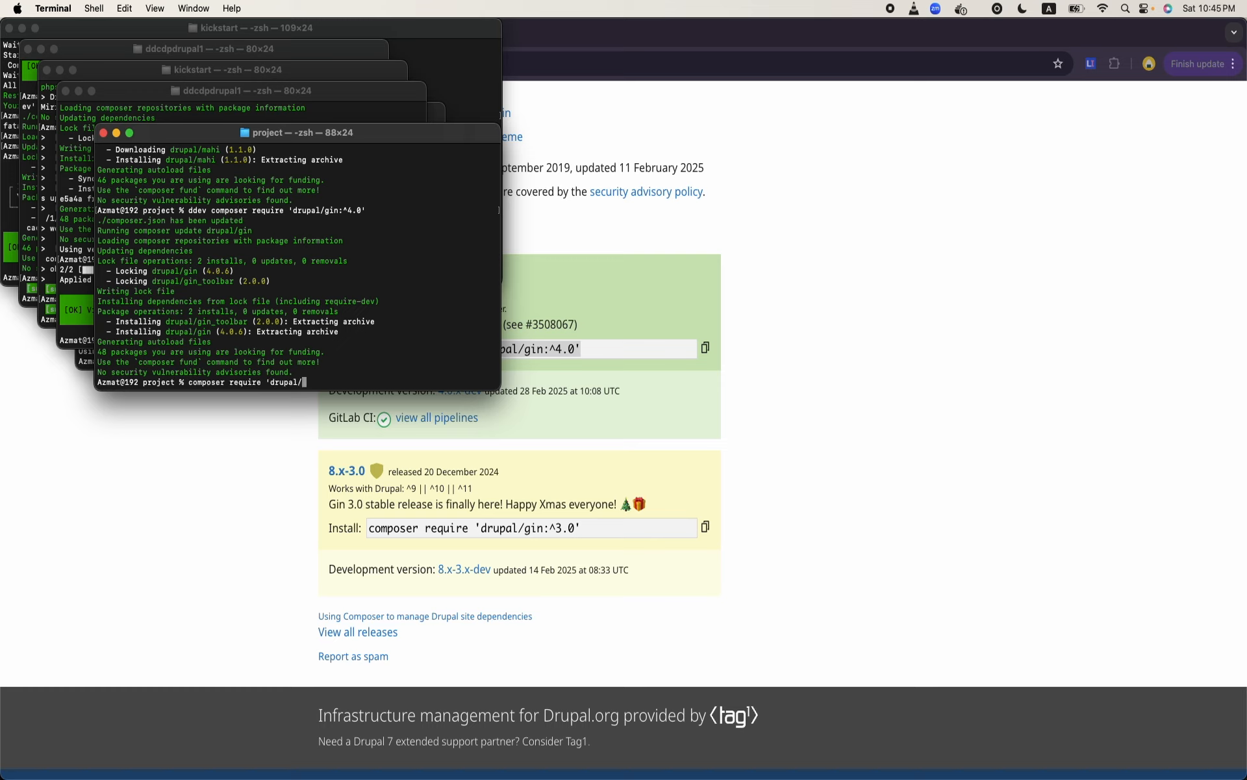
pyautogui.press('BackSpace')
pyautogui.press('BackSpace')
pyautogui.press('BackSpace')
pyautogui.press('BackSpace')
pyautogui.press('BackSpace')
pyautogui.press('BackSpace')
pyautogui.press('BackSpace')
pyautogui.press('BackSpace')
pyautogui.moveTo(511, 773)
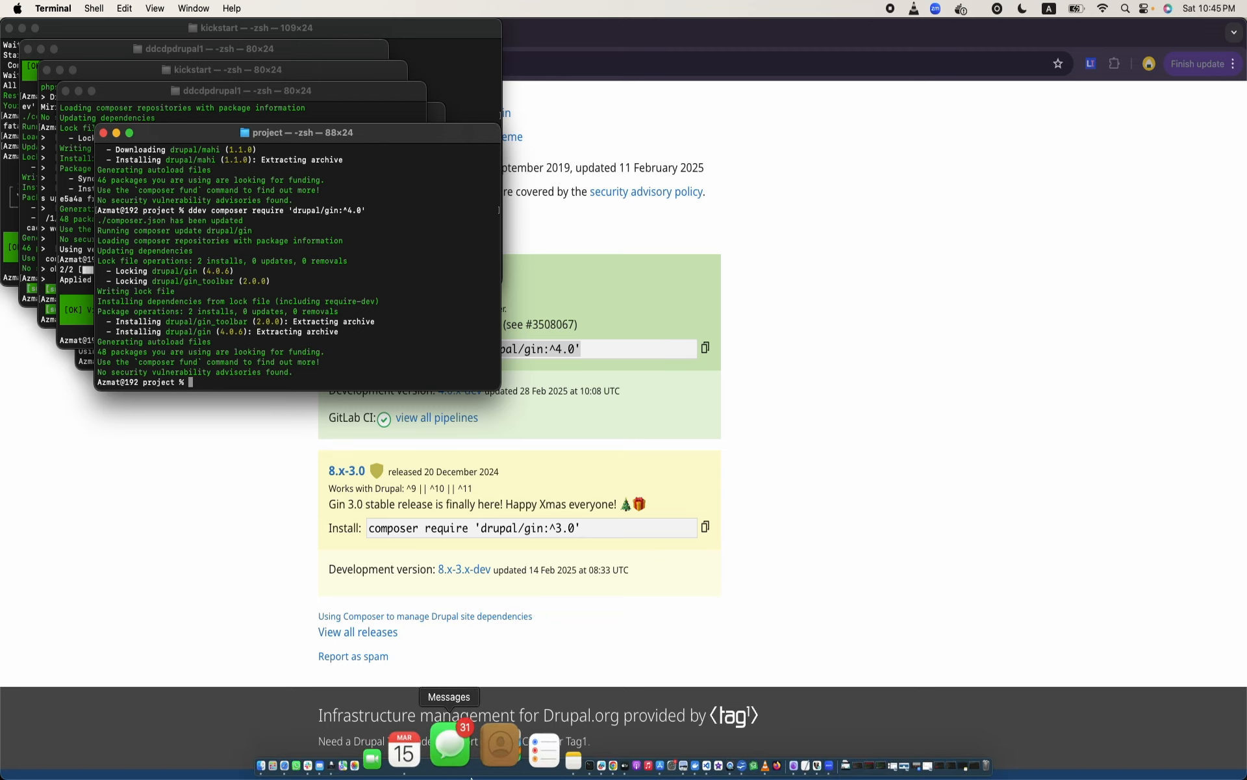
pyautogui.rightClick(512, 773)
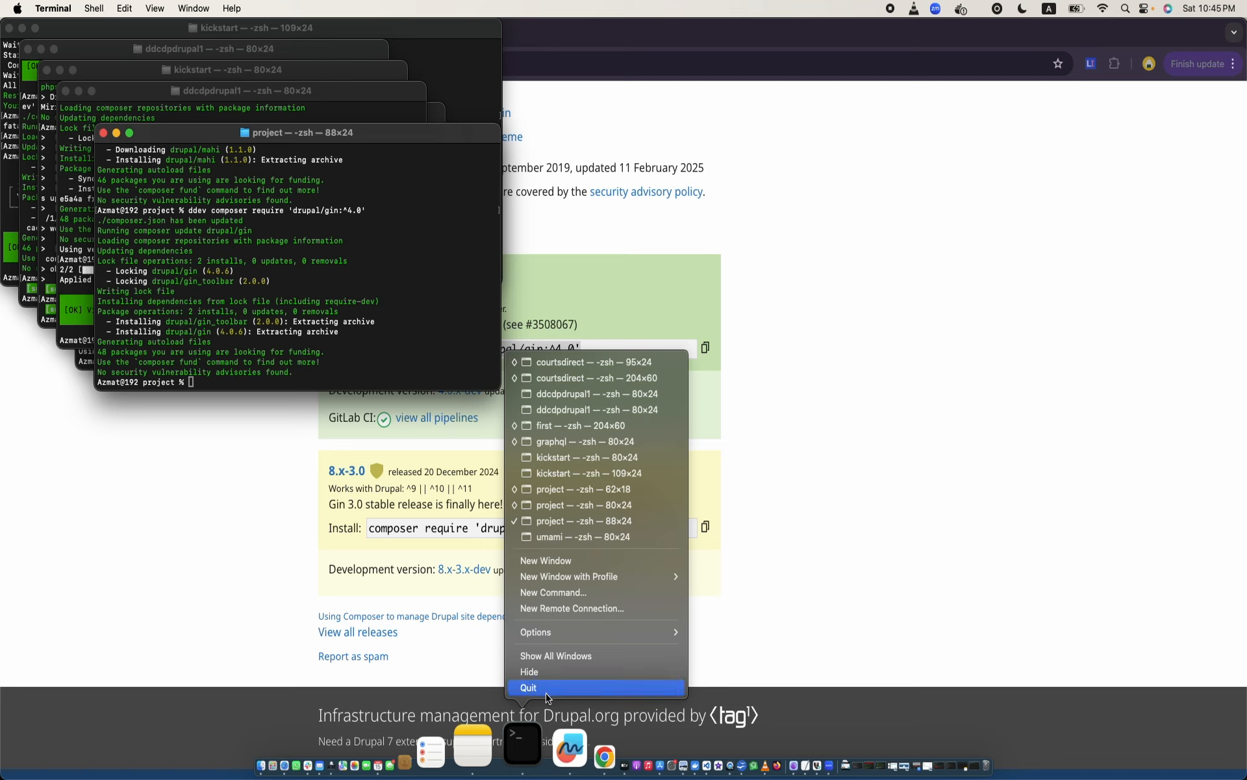
# - Enlarge the project shell window to fill the screen and clear its output
pyautogui.doubleClick(416, 137)
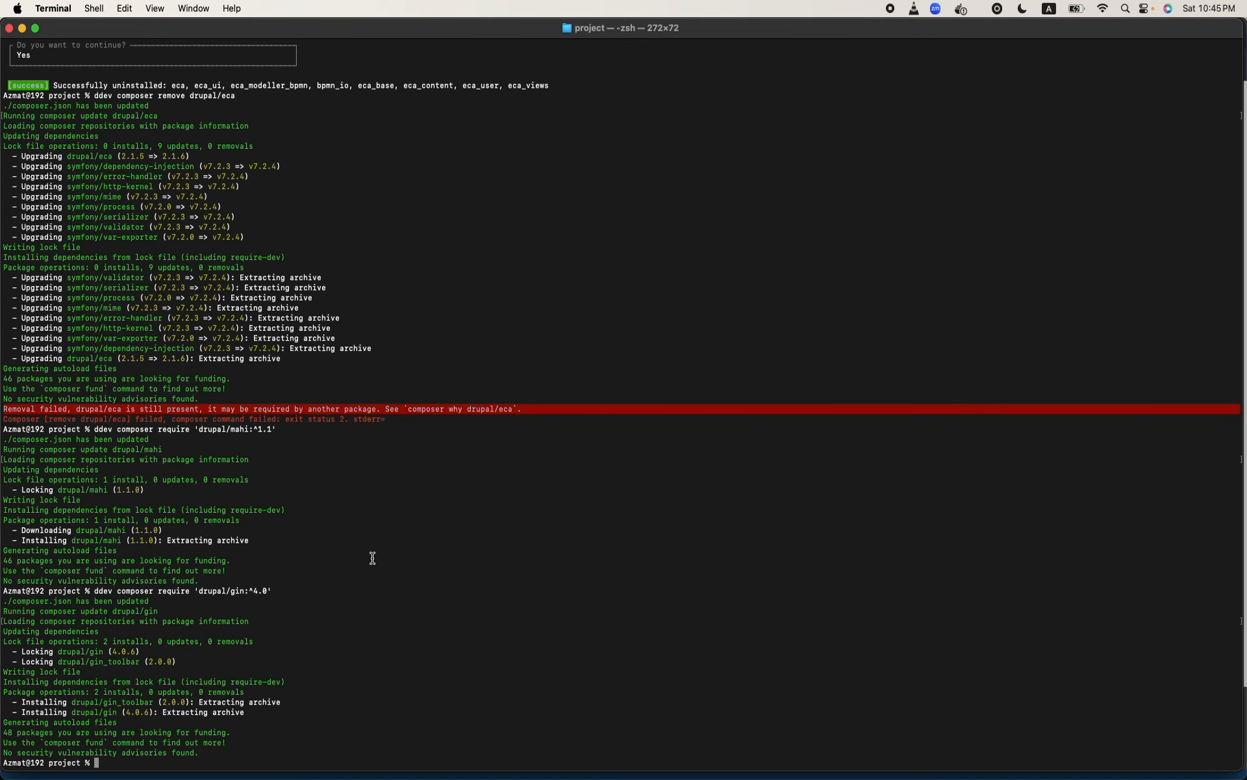
pyautogui.write('clear')
pyautogui.press('Return')
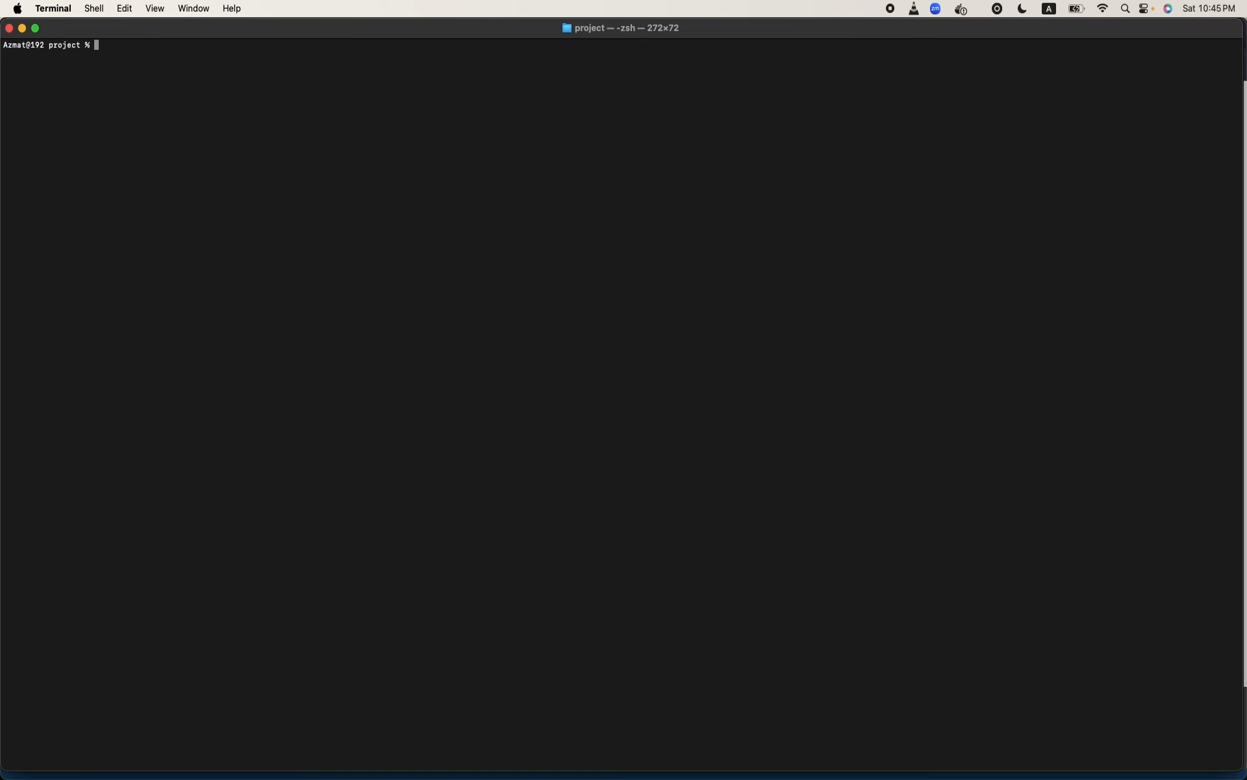
pyautogui.write("composer require 'drupal/gin:^4.0'")
pyautogui.press('Return')
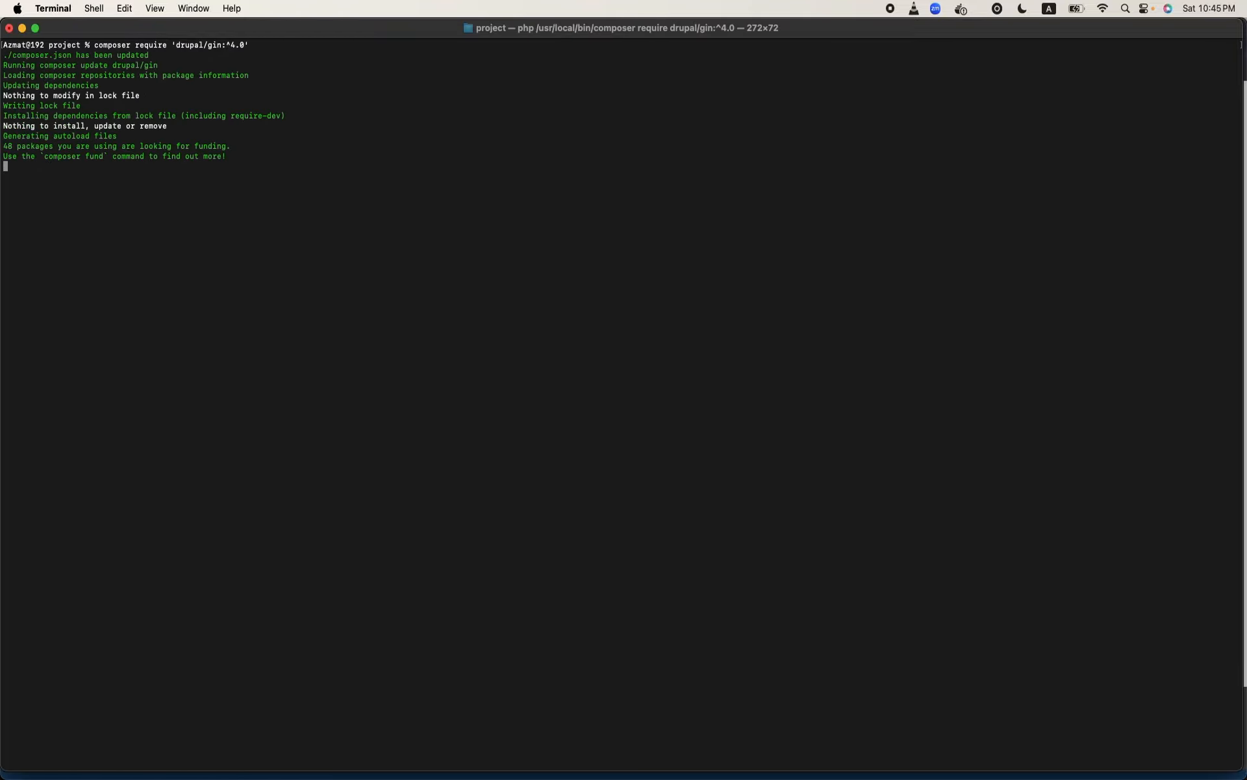
pyautogui.hotkey('ctrl', 'z')
# - Run ddev composer require 'drupal/gin:^4.0' in the project shell and enlarge the terminal text
pyautogui.write('ddev')
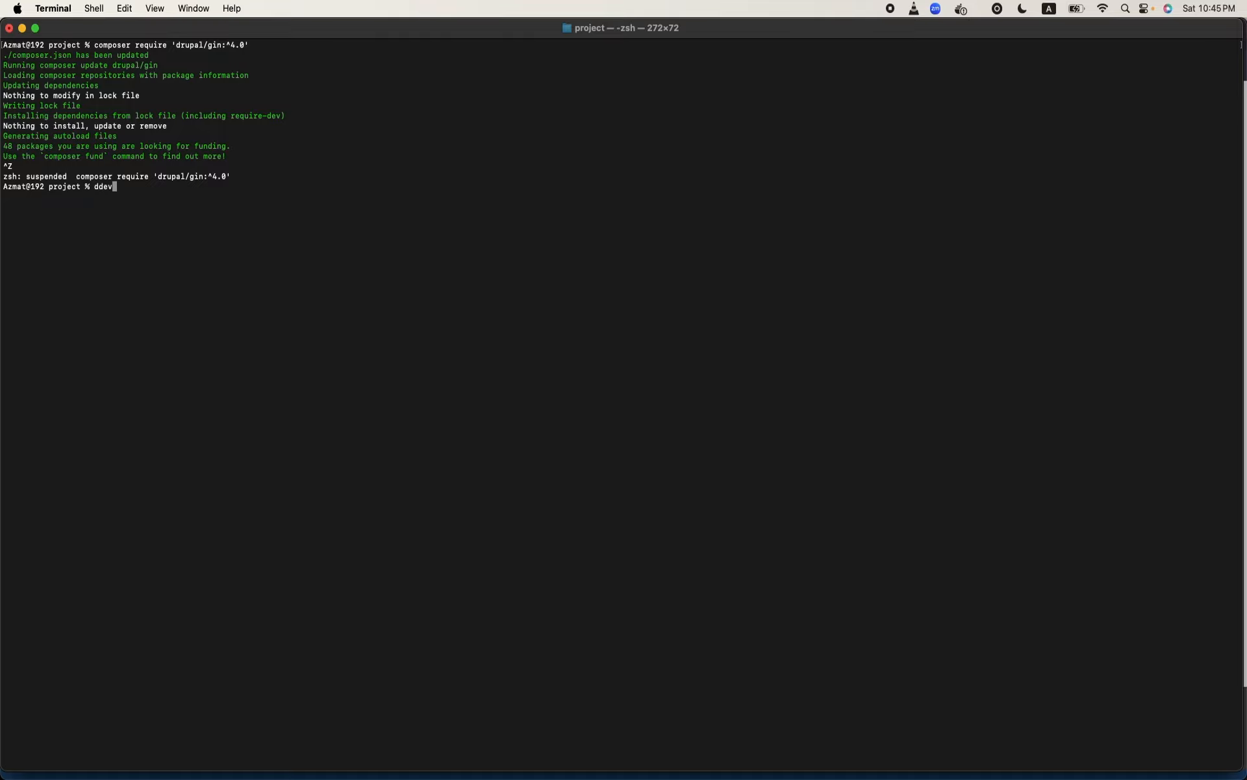
pyautogui.write("composer require 'drupal/gin:^4.0'")
pyautogui.press('Return')
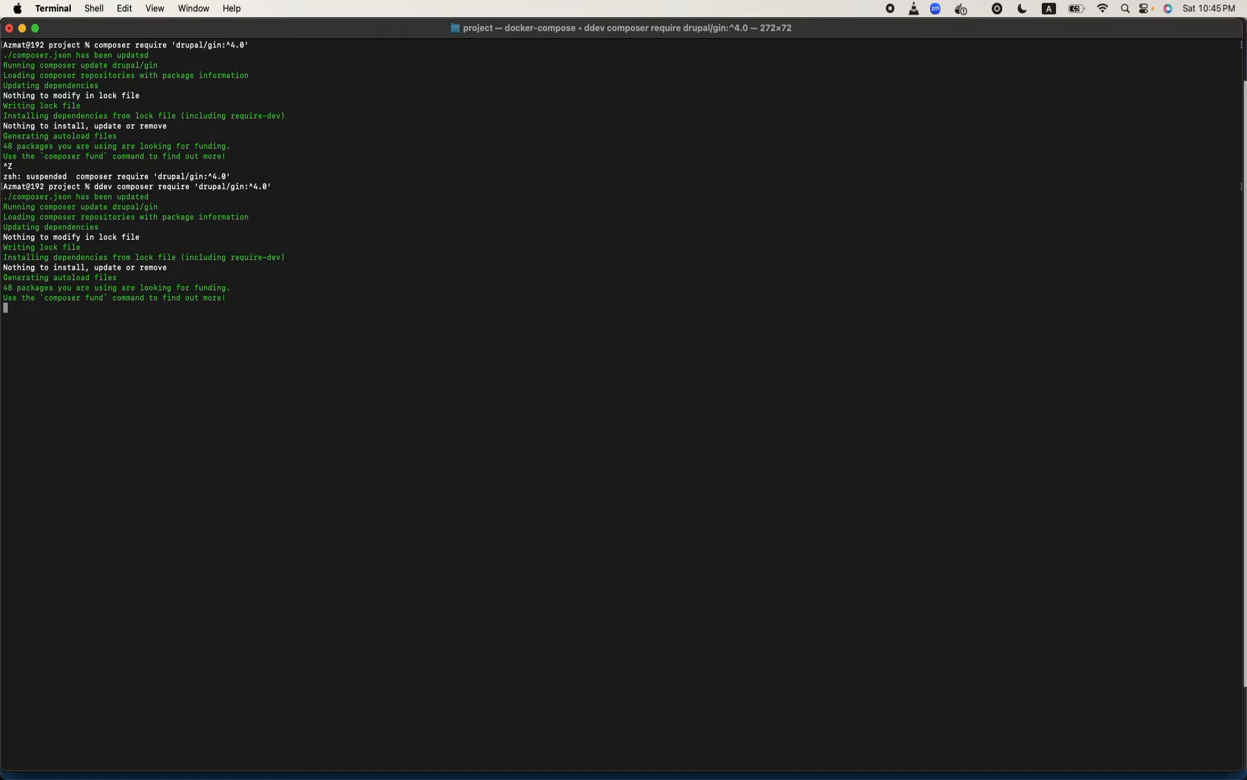
pyautogui.press('super+plus')
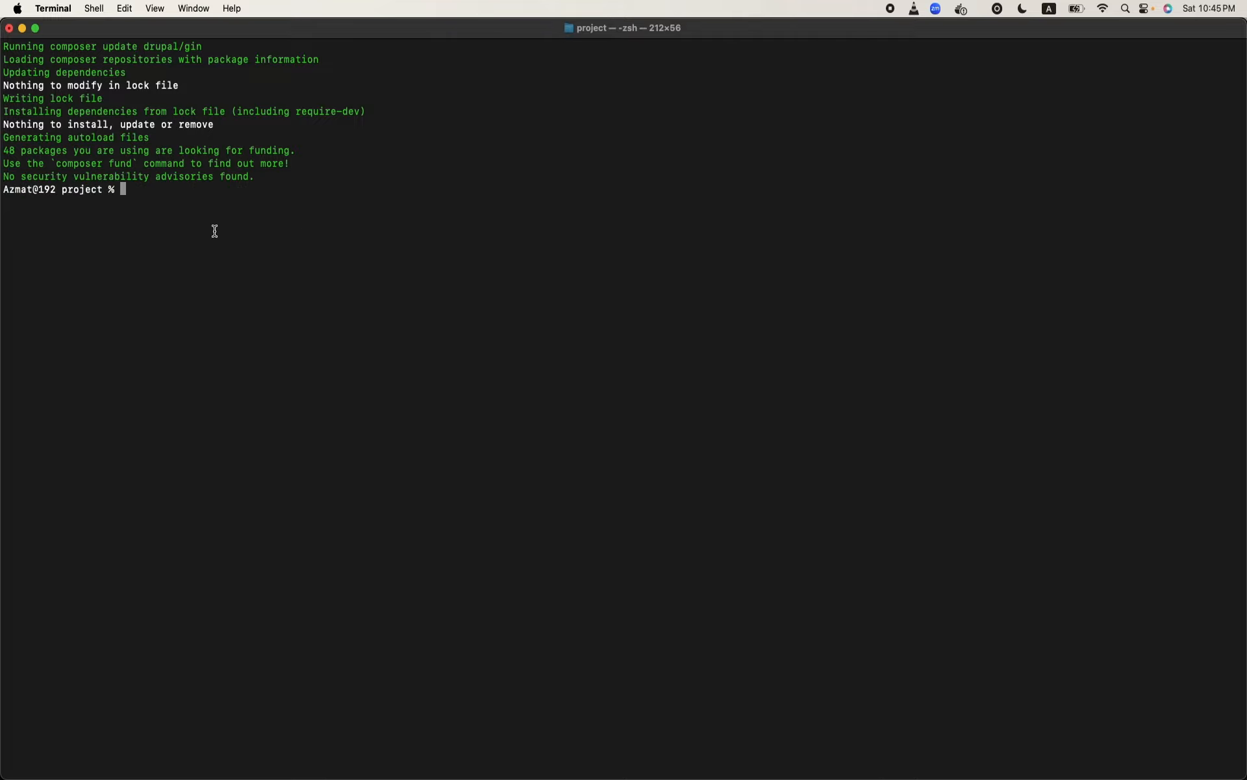
# - Switch to Chrome and open the Appearance page of the local Drupal site
pyautogui.click(524, 746)
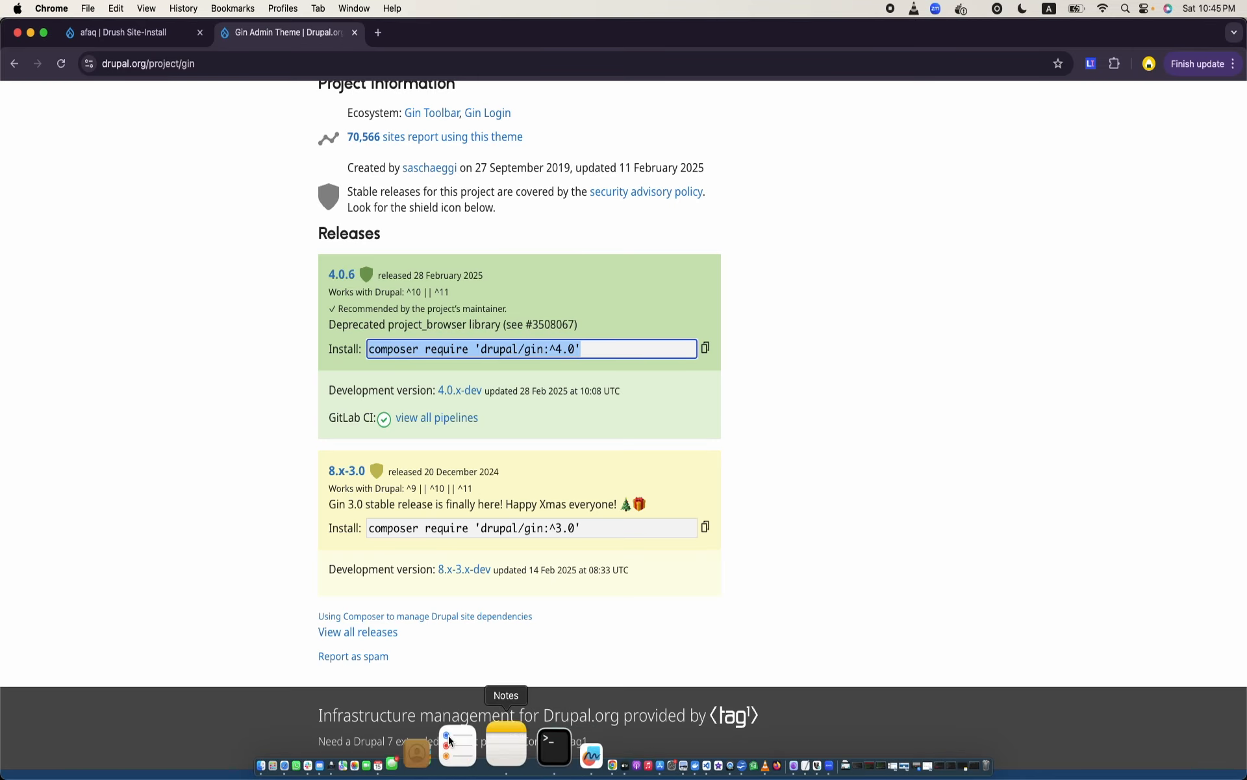
pyautogui.click(97, 34)
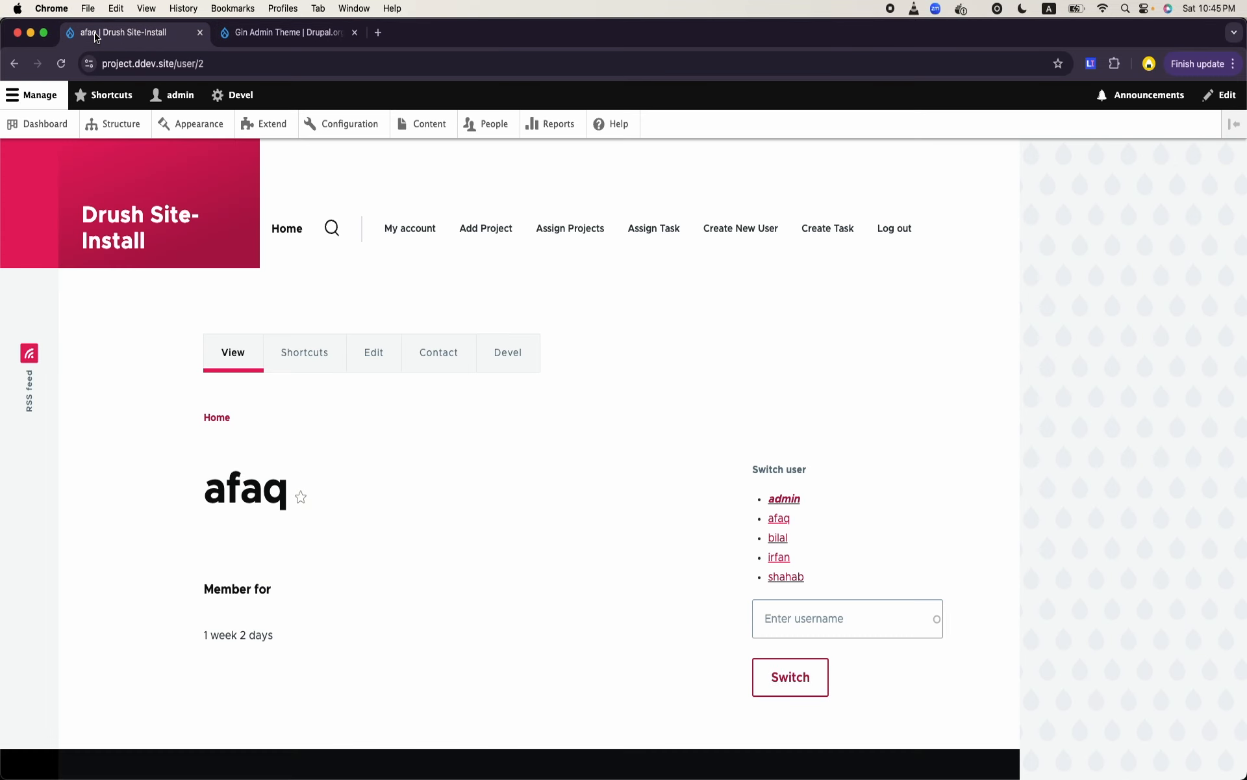
pyautogui.click(200, 125)
# - Set the site's administration theme to Gin and save the configuration
pyautogui.scroll(-9, 410, 453)
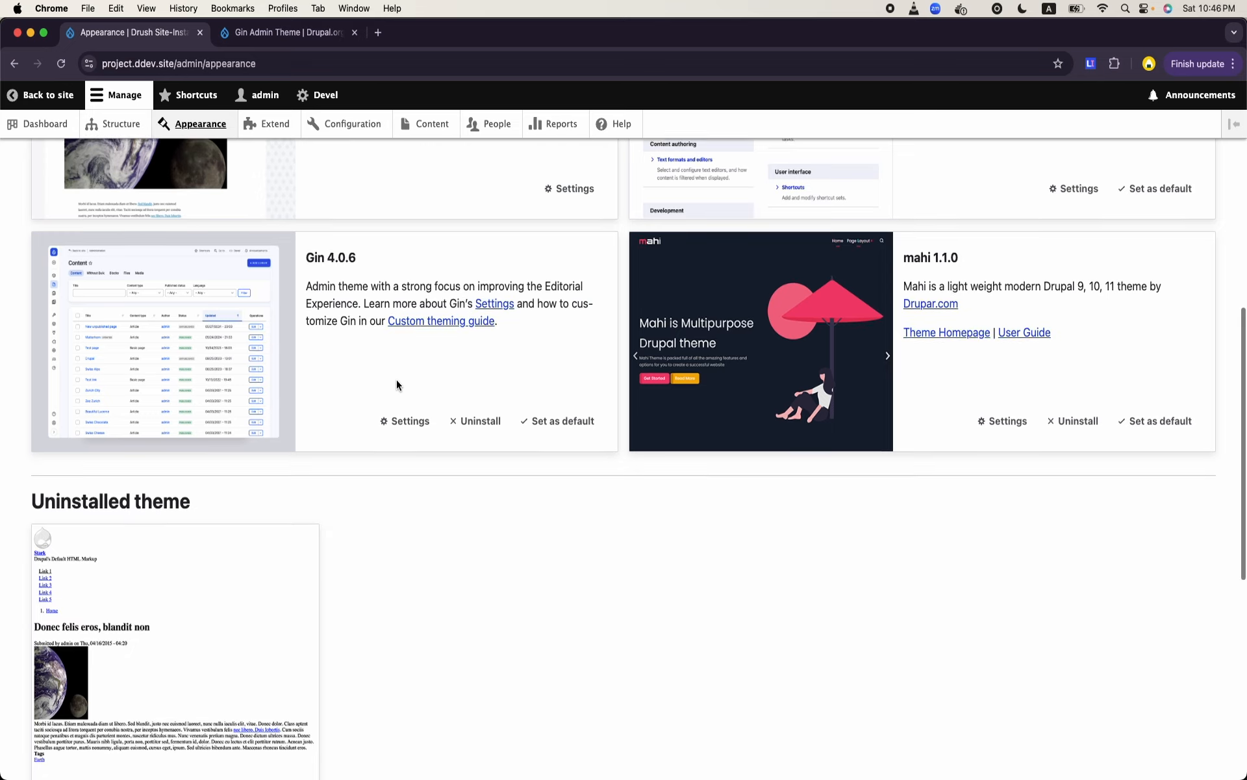
pyautogui.scroll(-8, 396, 384)
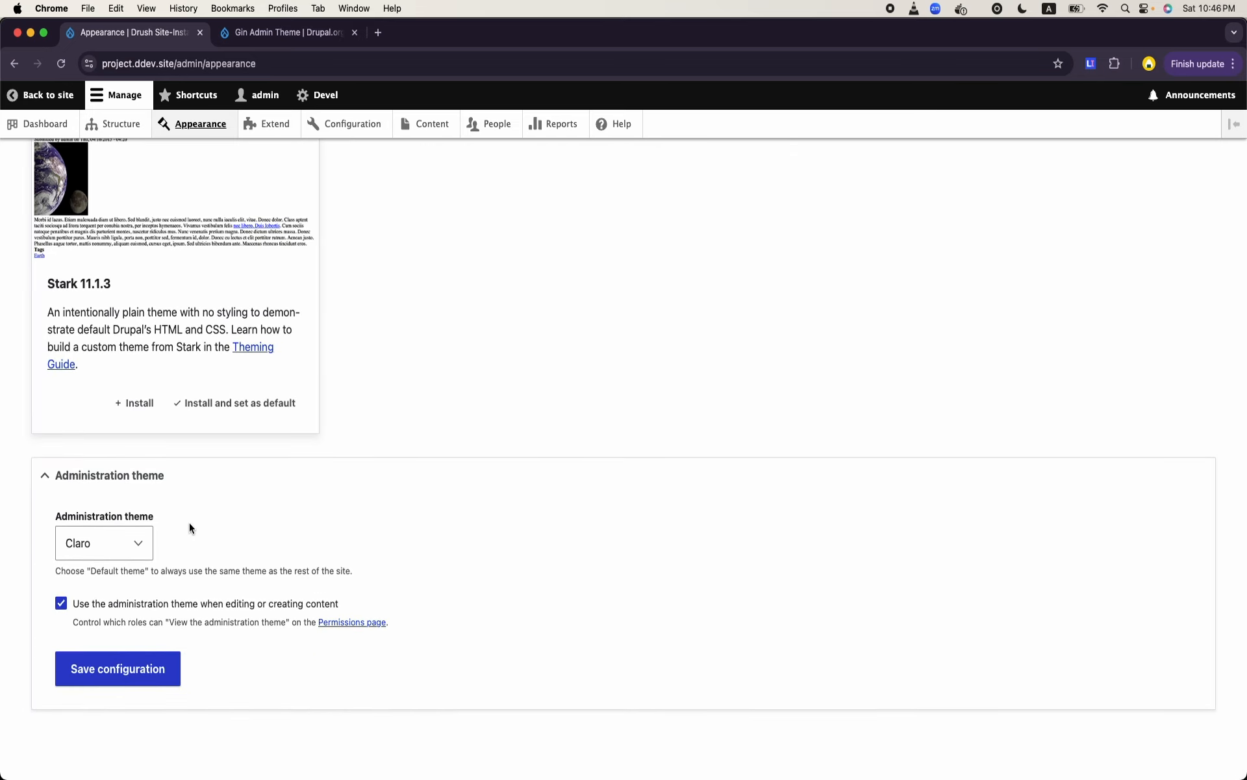
pyautogui.click(138, 543)
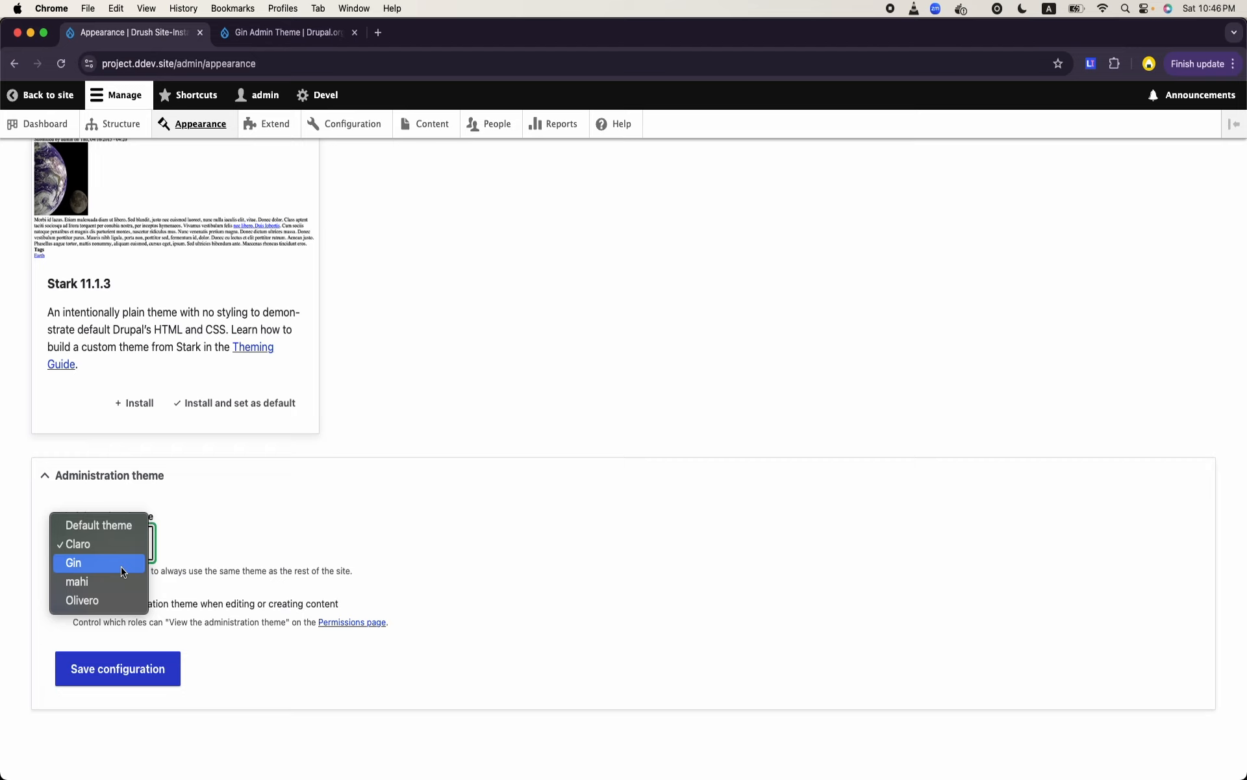
pyautogui.click(98, 563)
pyautogui.click(157, 670)
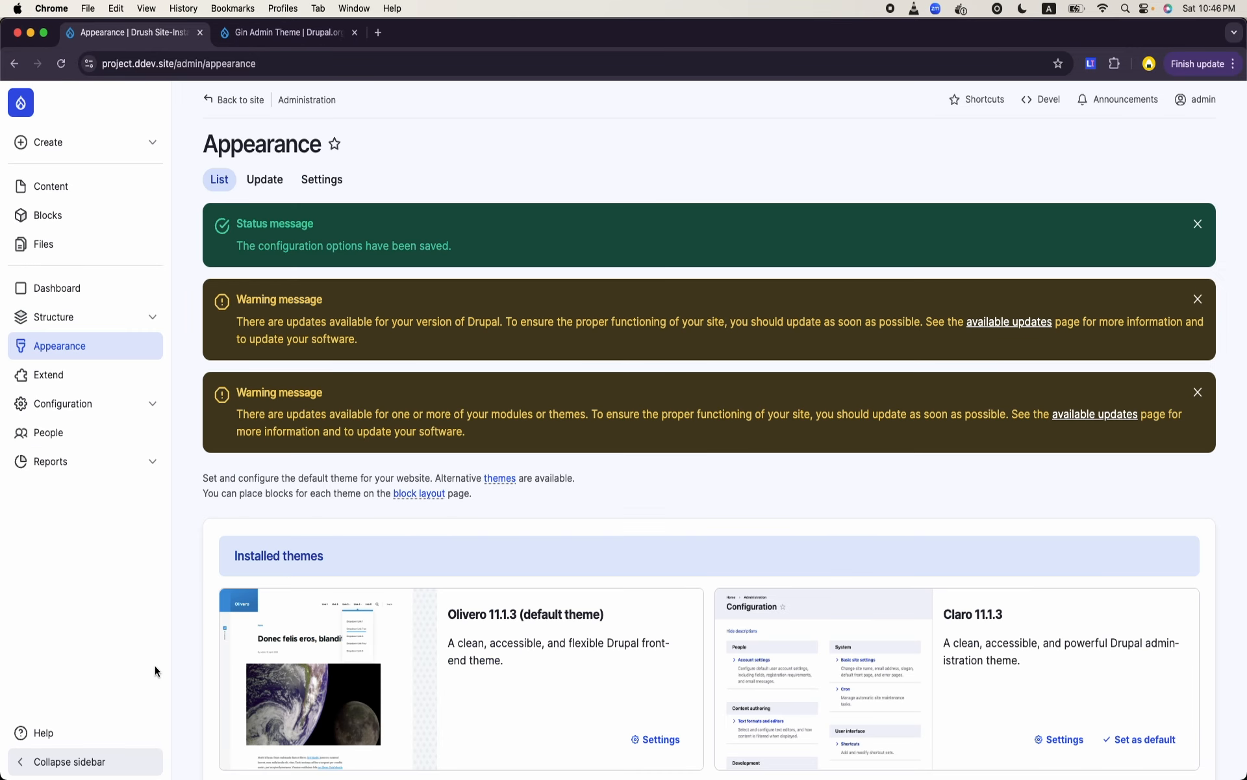
# - Dismiss the status and warning messages on the Appearance page
pyautogui.click(1197, 223)
pyautogui.click(1197, 224)
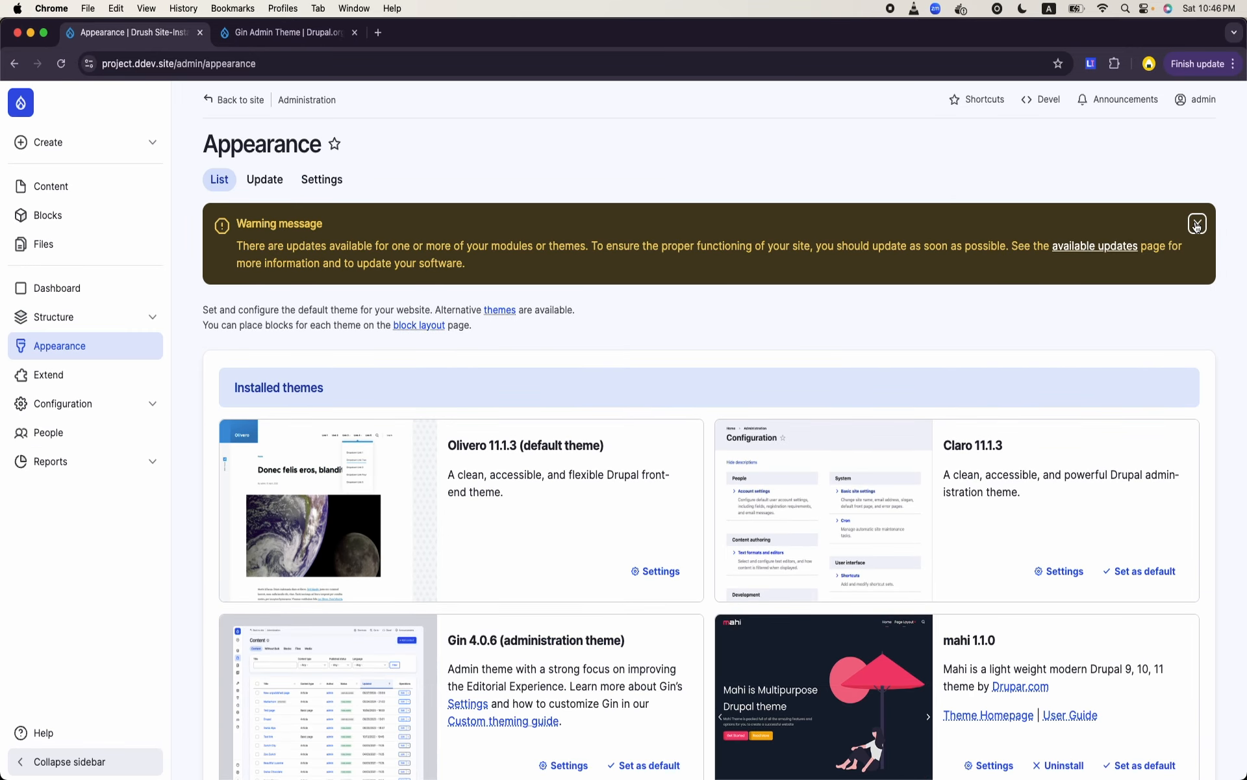
pyautogui.click(1196, 225)
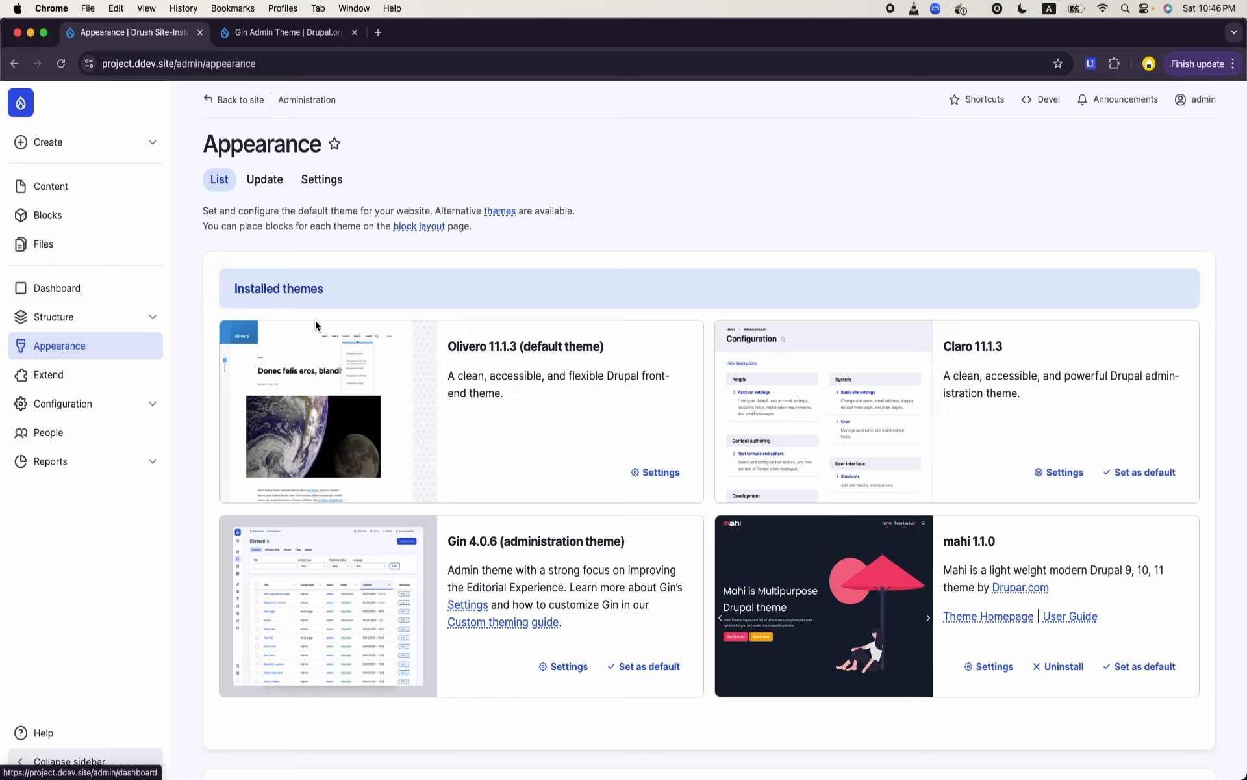
# - Look through the Task Managers and Project Manager dashboards, and check the users' assigned roles on the People page
pyautogui.click(40, 302)
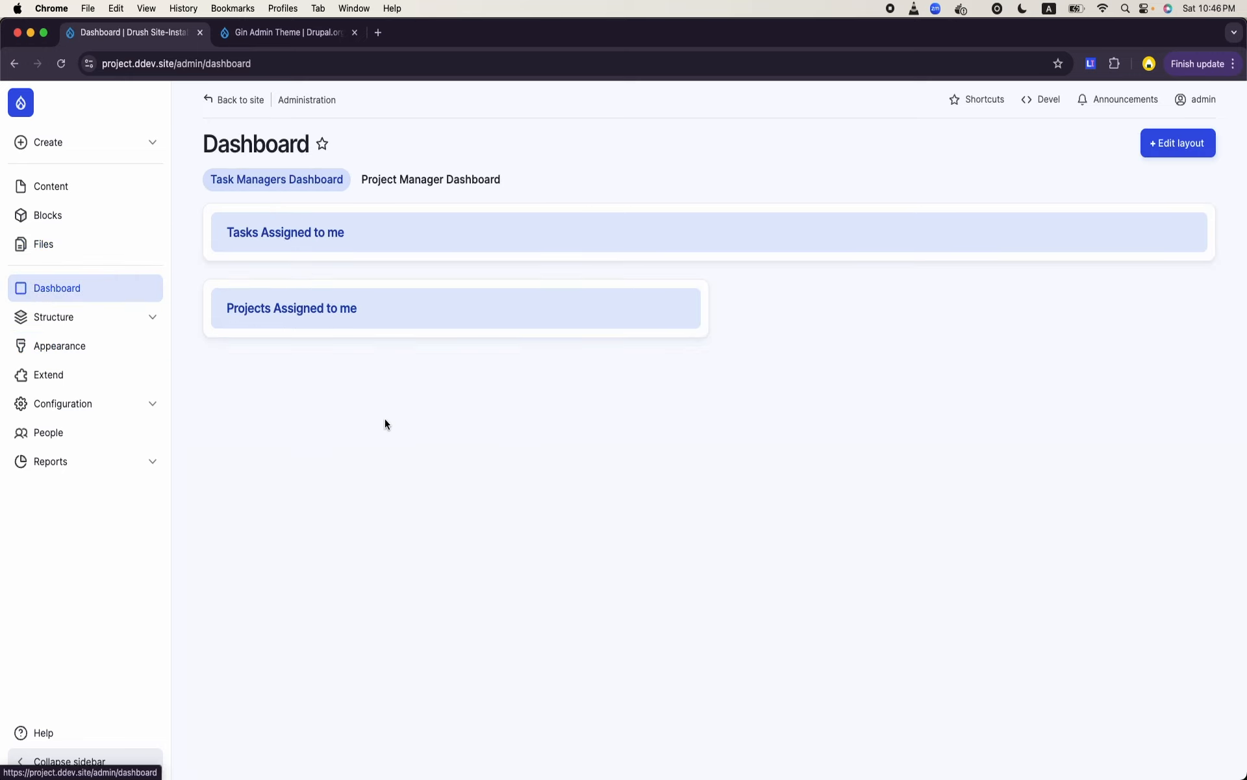
pyautogui.click(448, 191)
pyautogui.click(288, 186)
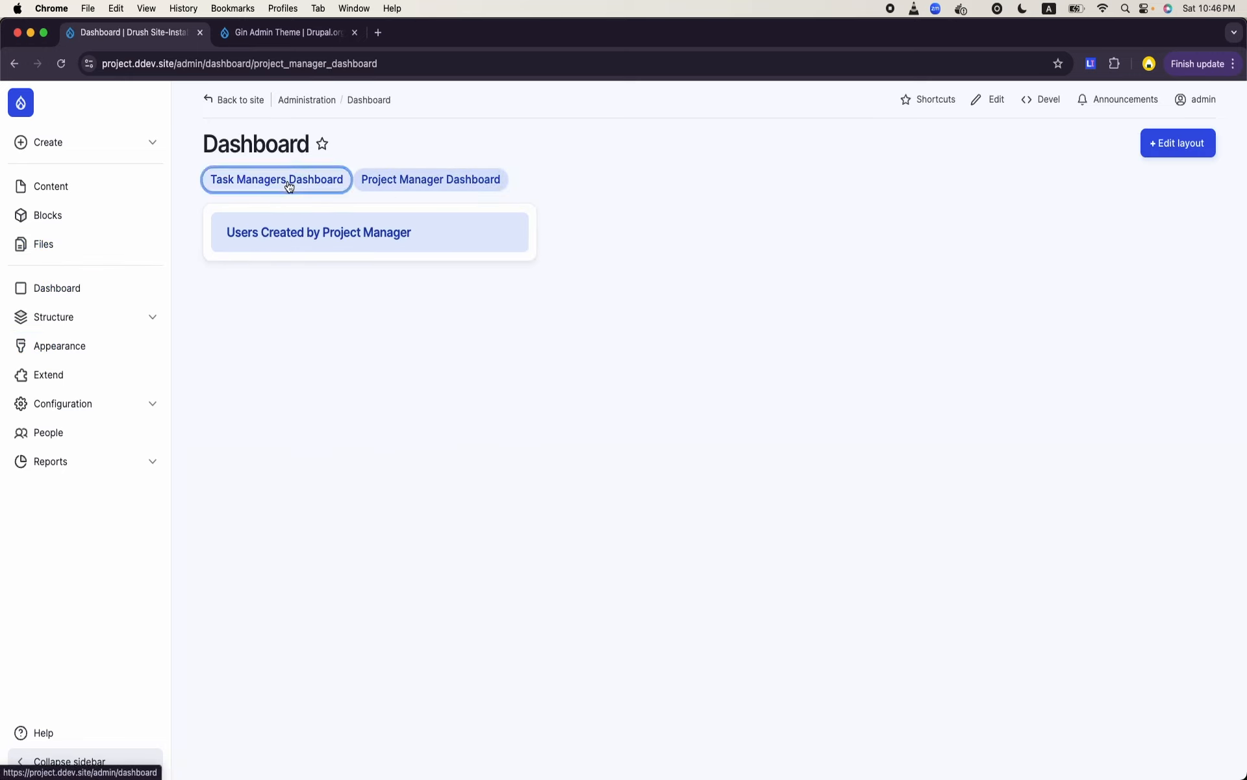
pyautogui.click(434, 192)
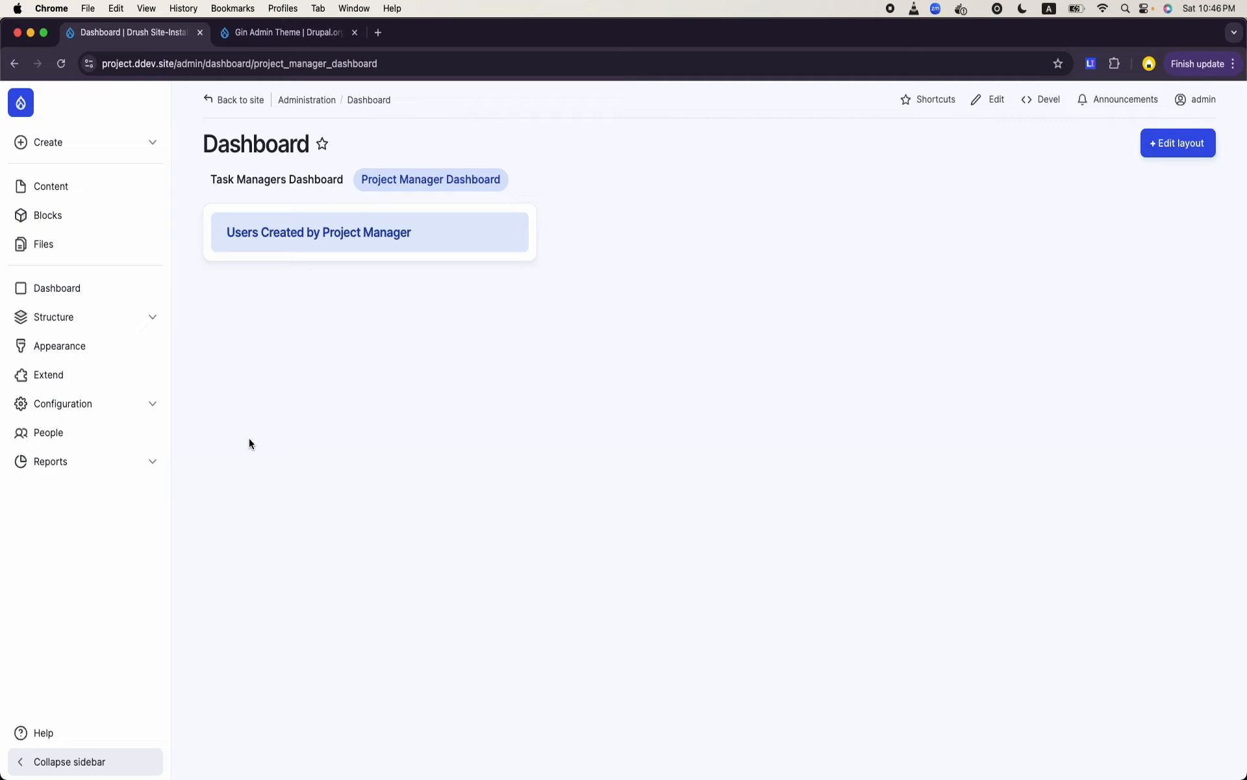
pyautogui.click(252, 181)
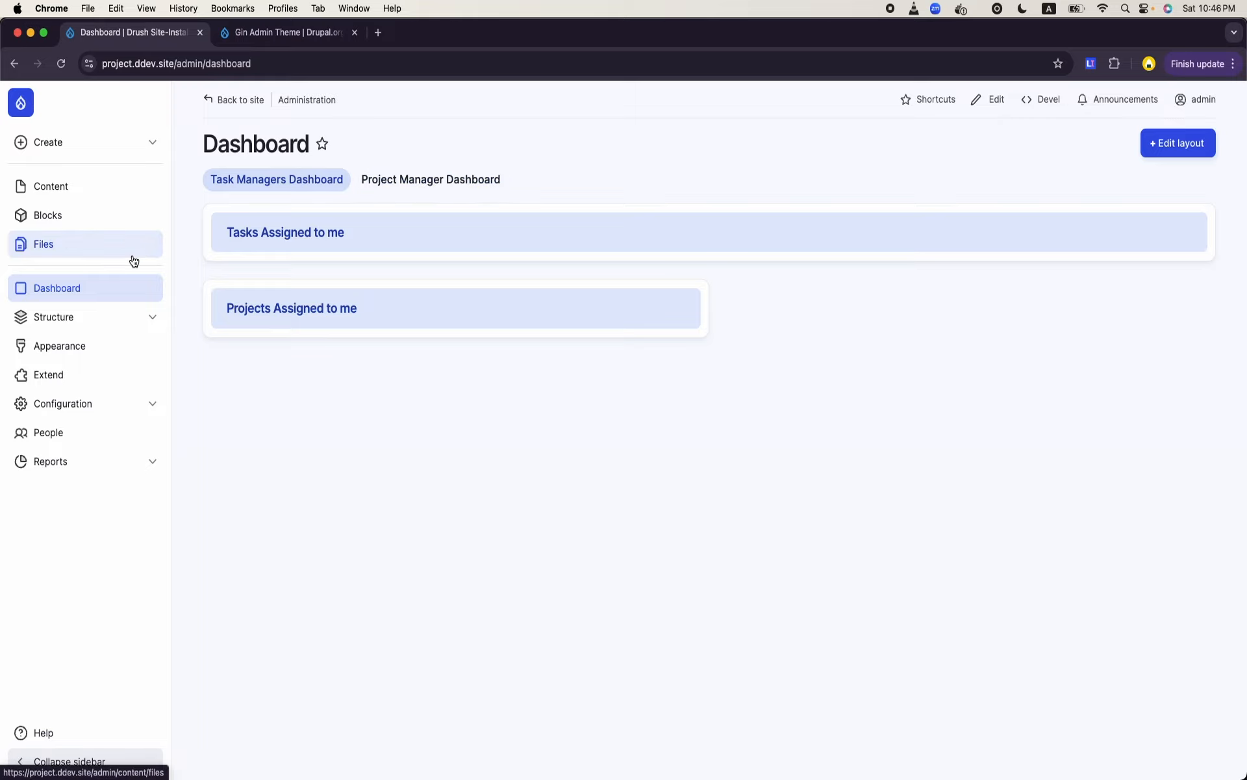
pyautogui.click(72, 434)
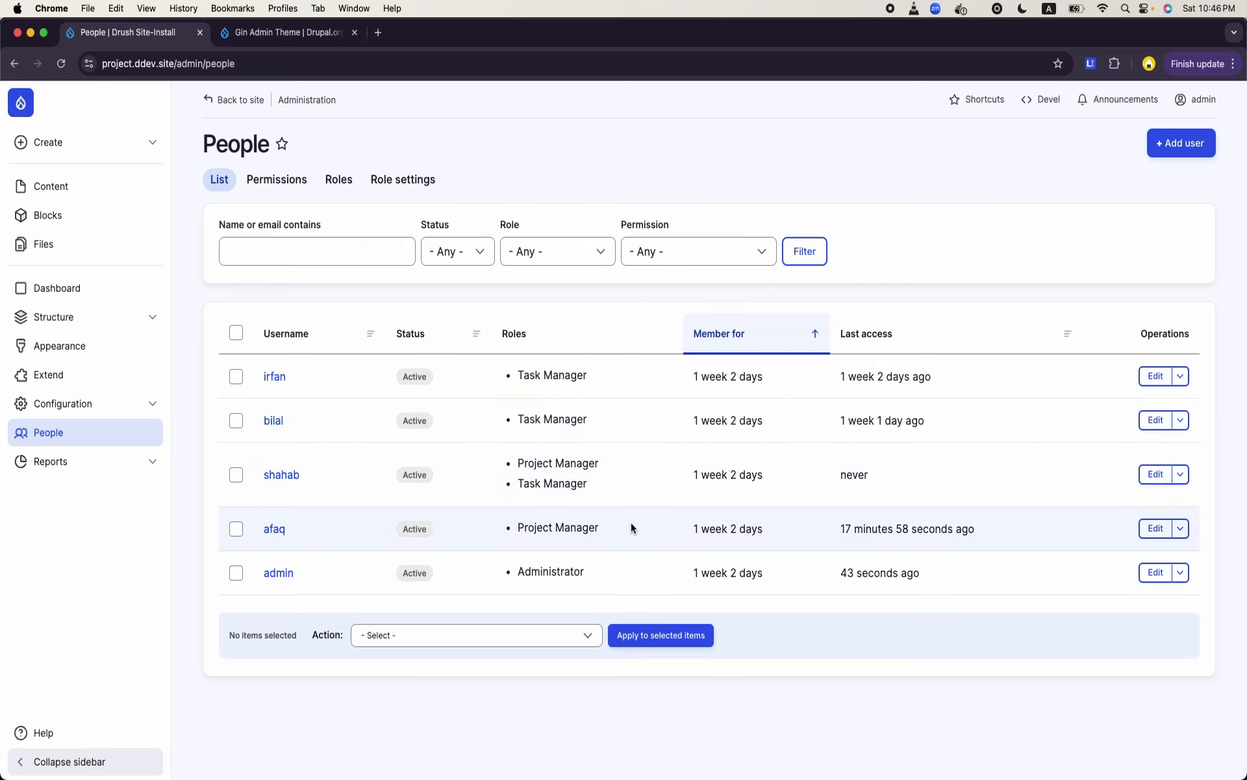
pyautogui.tripleClick(580, 528)
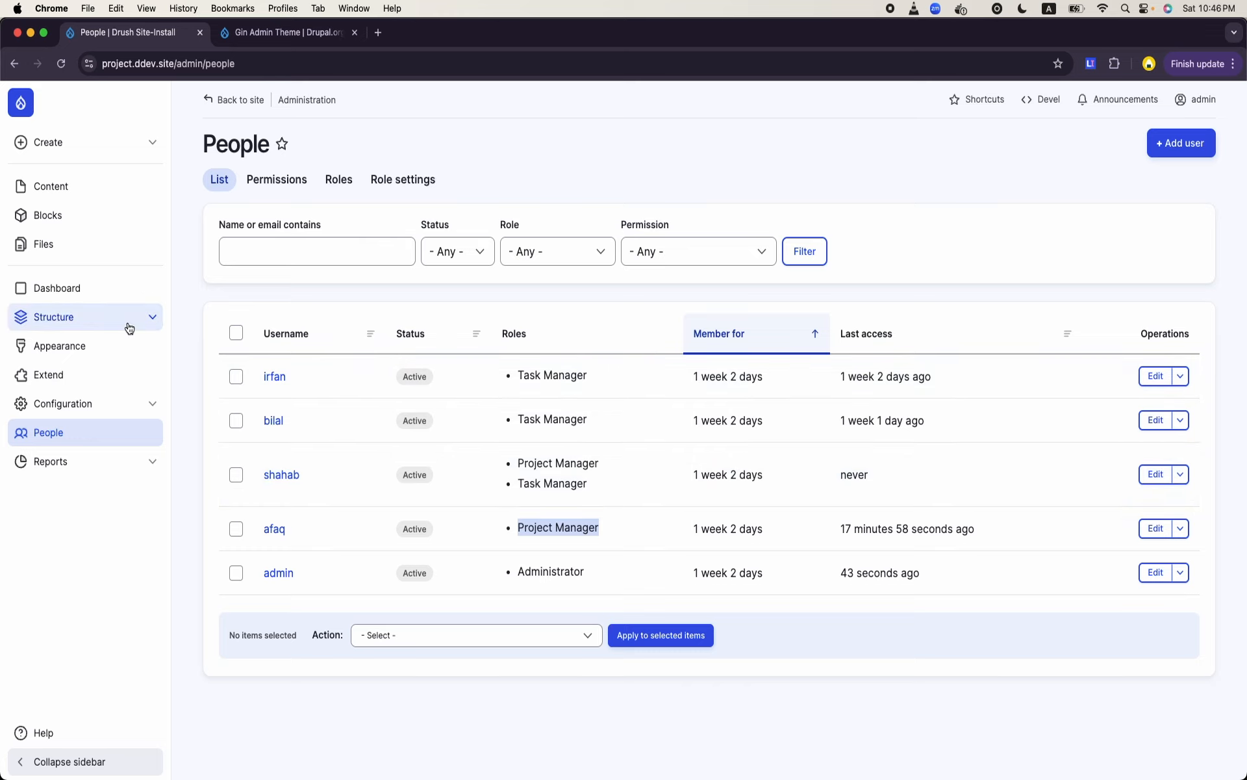
# - Revoke the Project Manager role's access to the Task Managers Dashboard and save the permissions
pyautogui.click(74, 288)
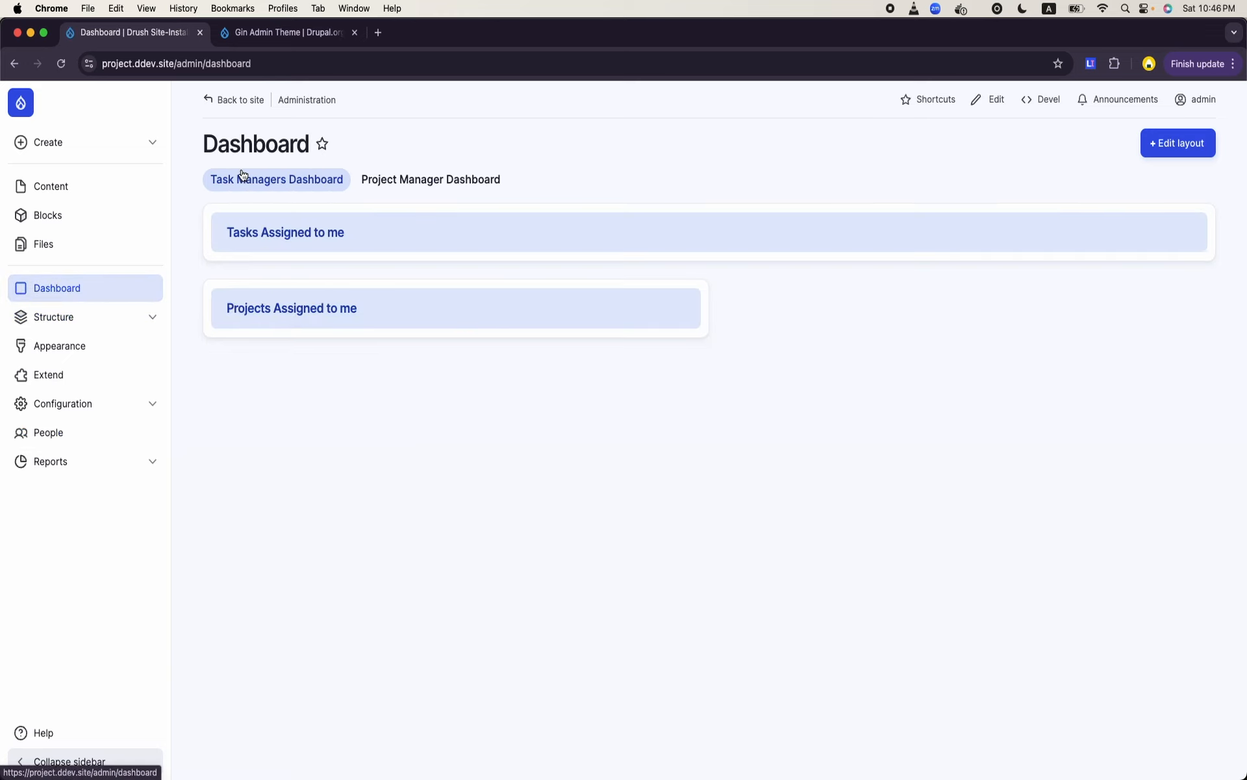
pyautogui.click(391, 195)
pyautogui.click(272, 194)
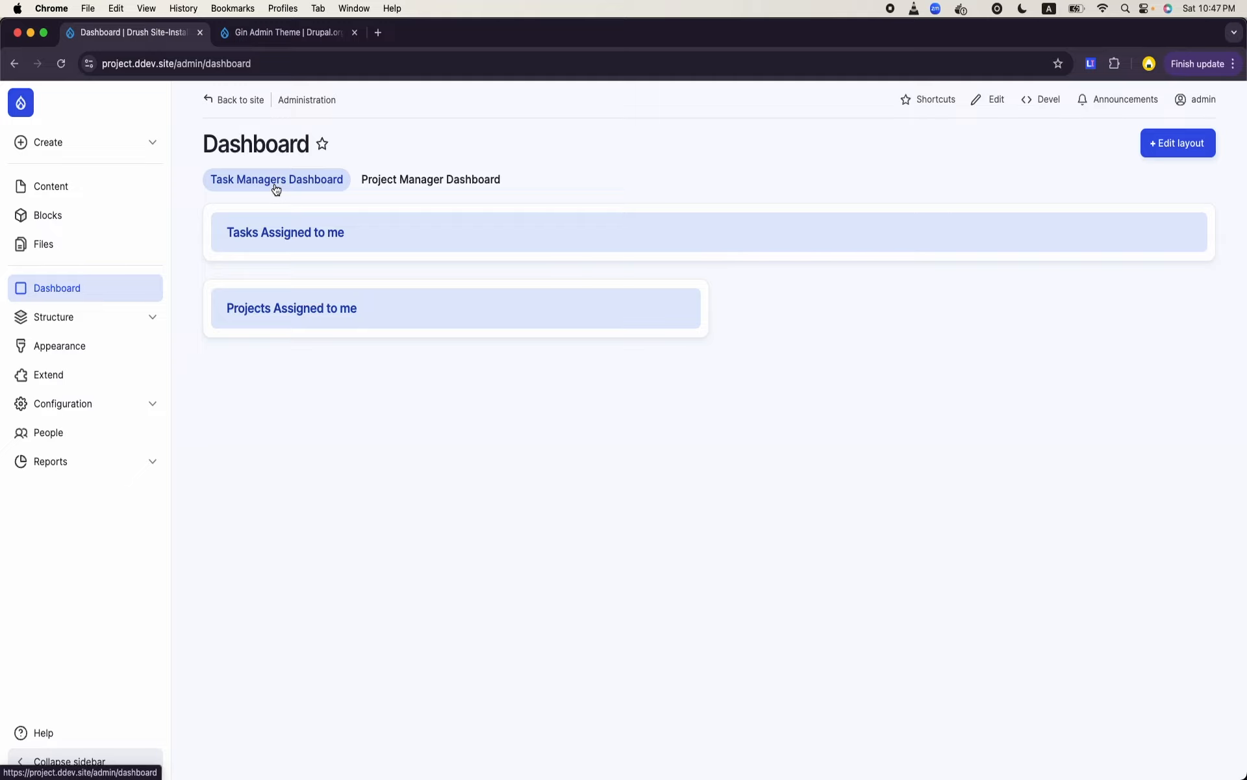
pyautogui.click(1151, 139)
pyautogui.click(433, 179)
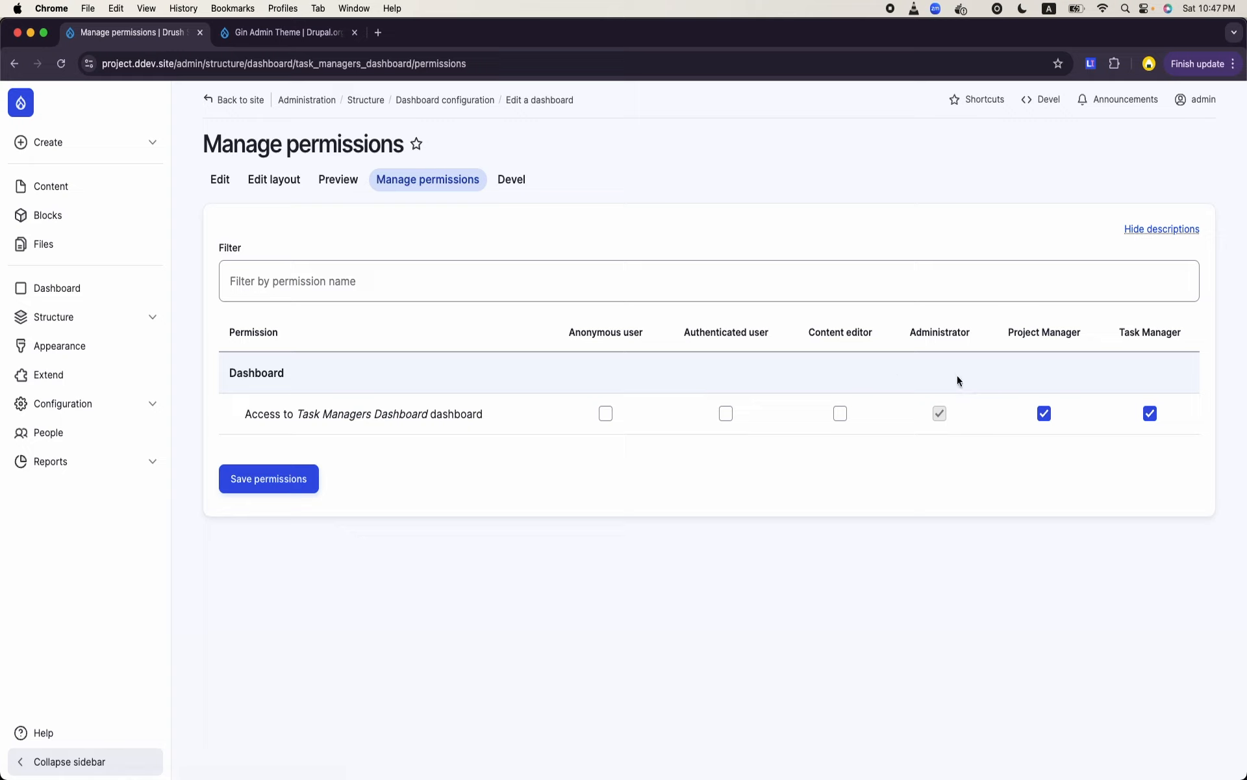
pyautogui.click(1047, 415)
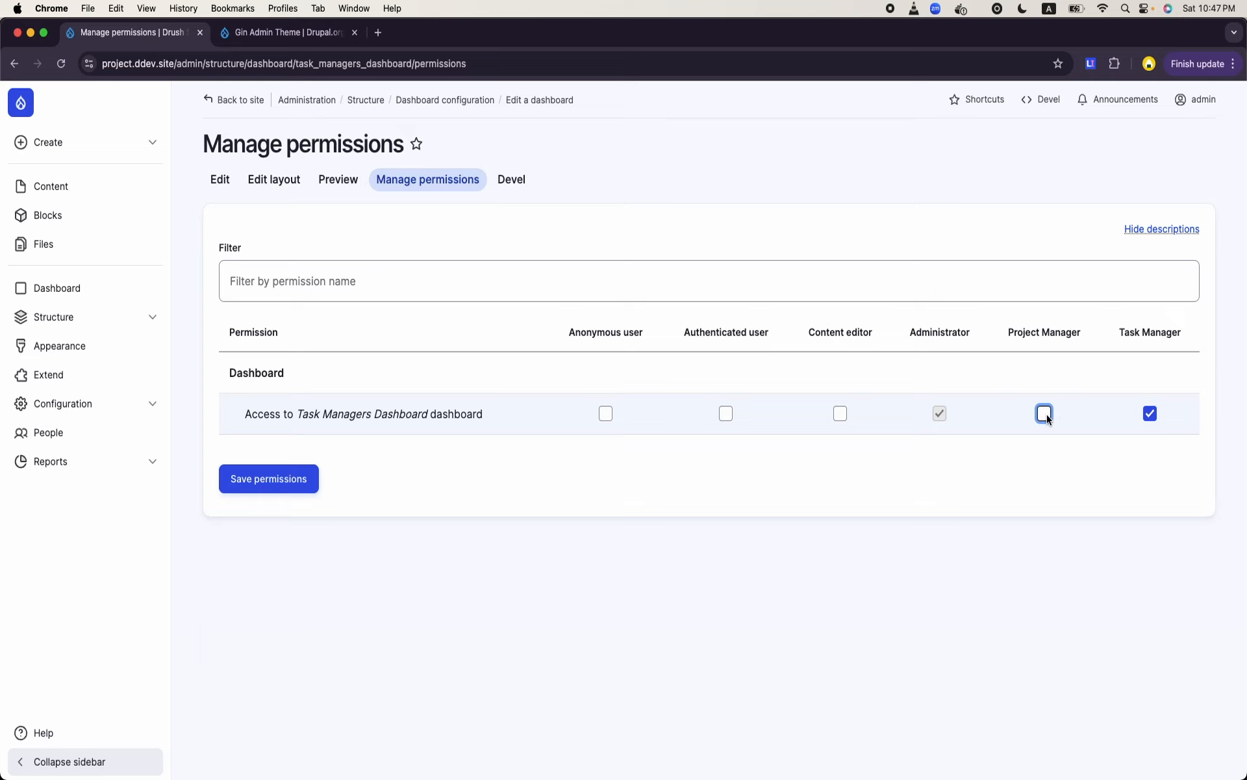
pyautogui.click(284, 488)
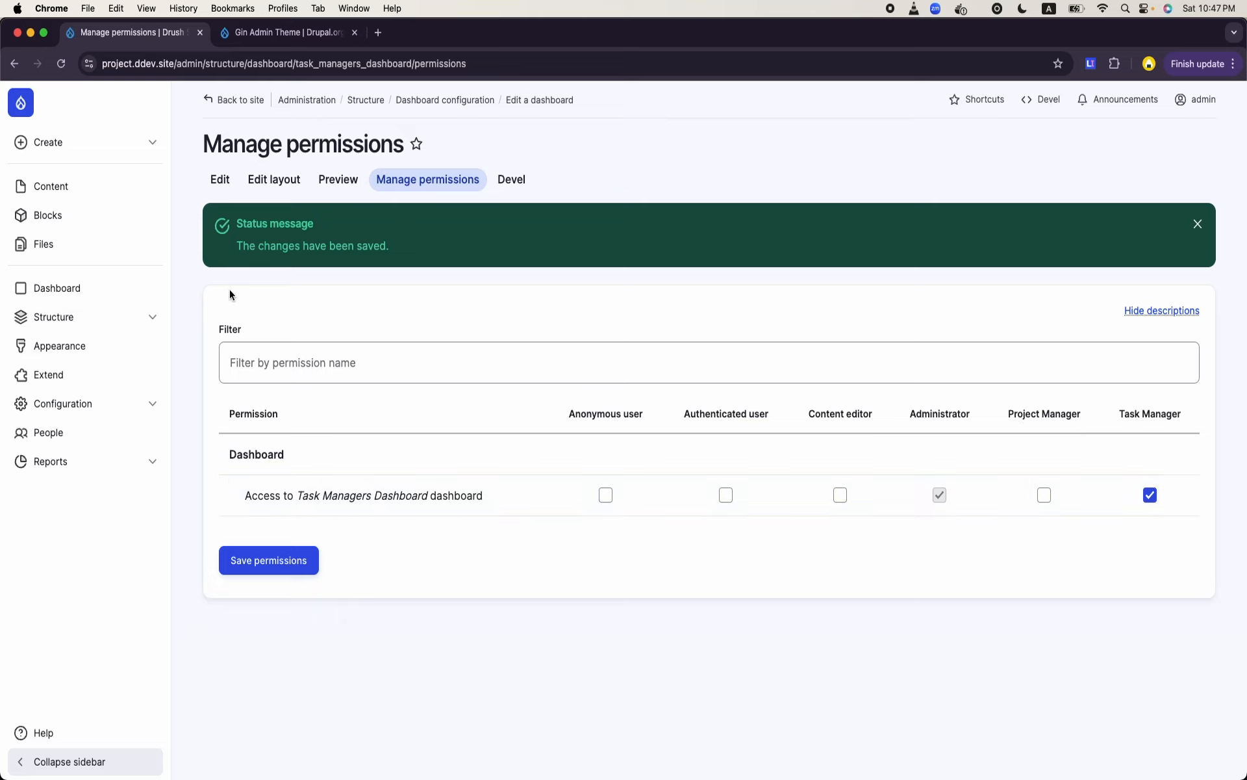
# - Open the permissions of the Project Manager Dashboard to review which roles have access
pyautogui.click(69, 287)
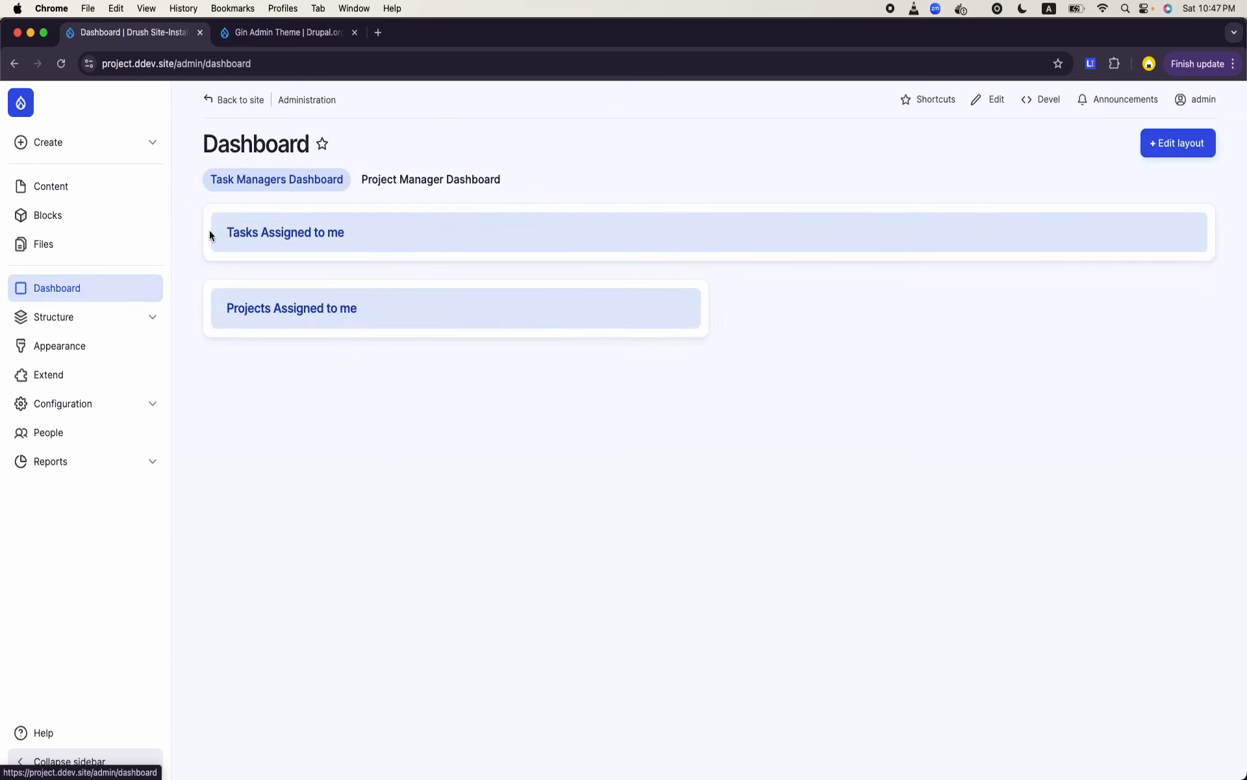
pyautogui.click(400, 193)
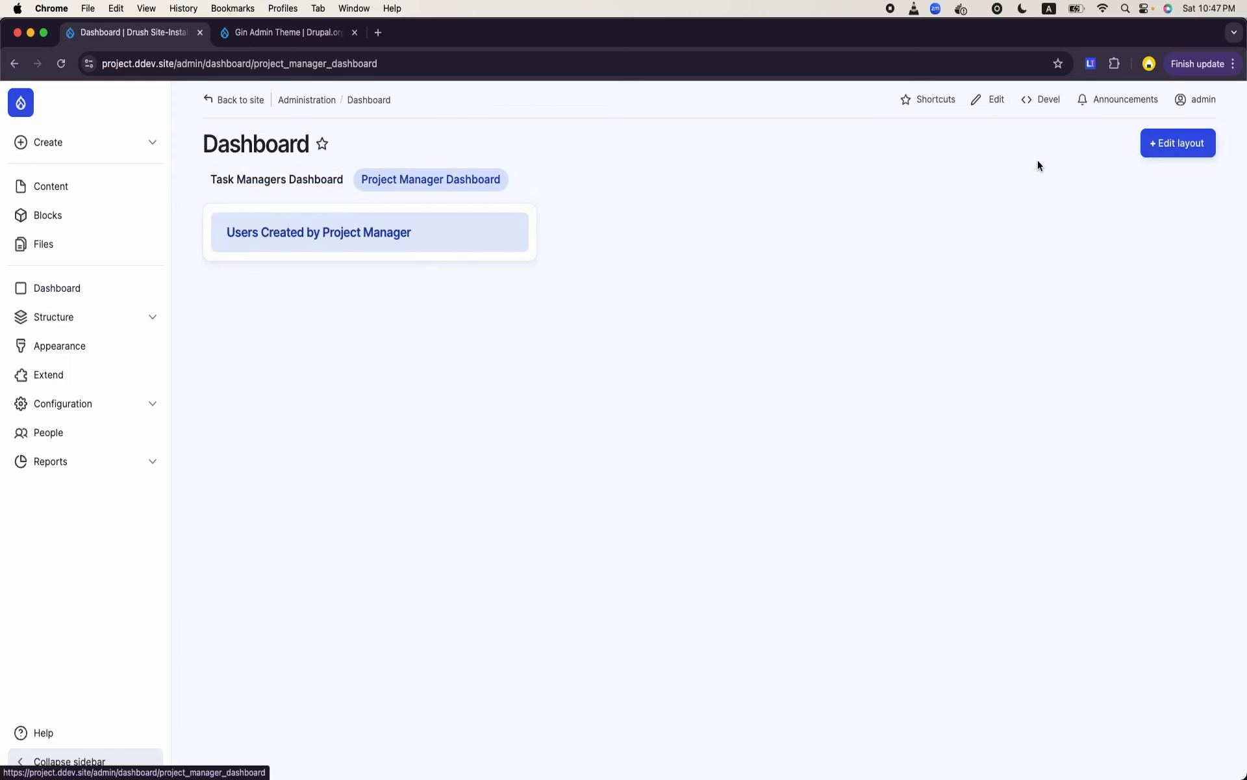
pyautogui.click(1180, 143)
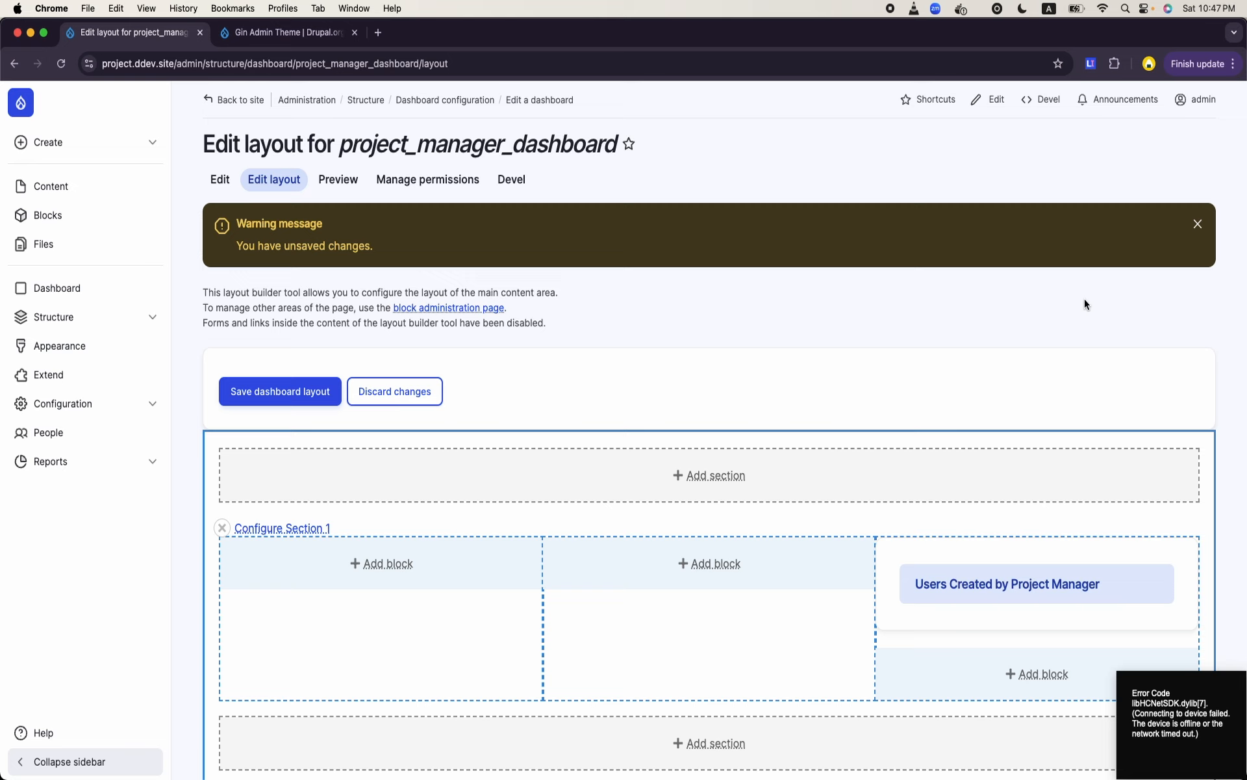
pyautogui.click(427, 179)
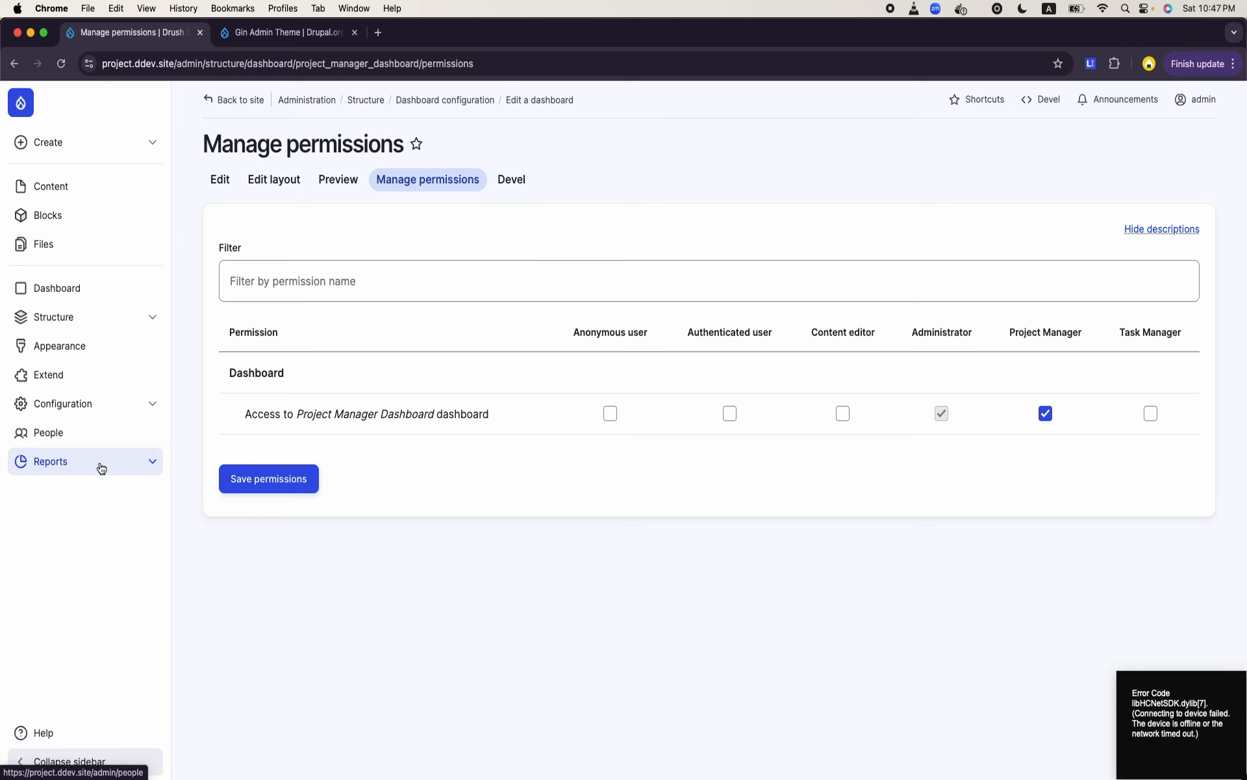
# - Check the users' assigned roles on the People page and log out of the admin account
pyautogui.click(68, 428)
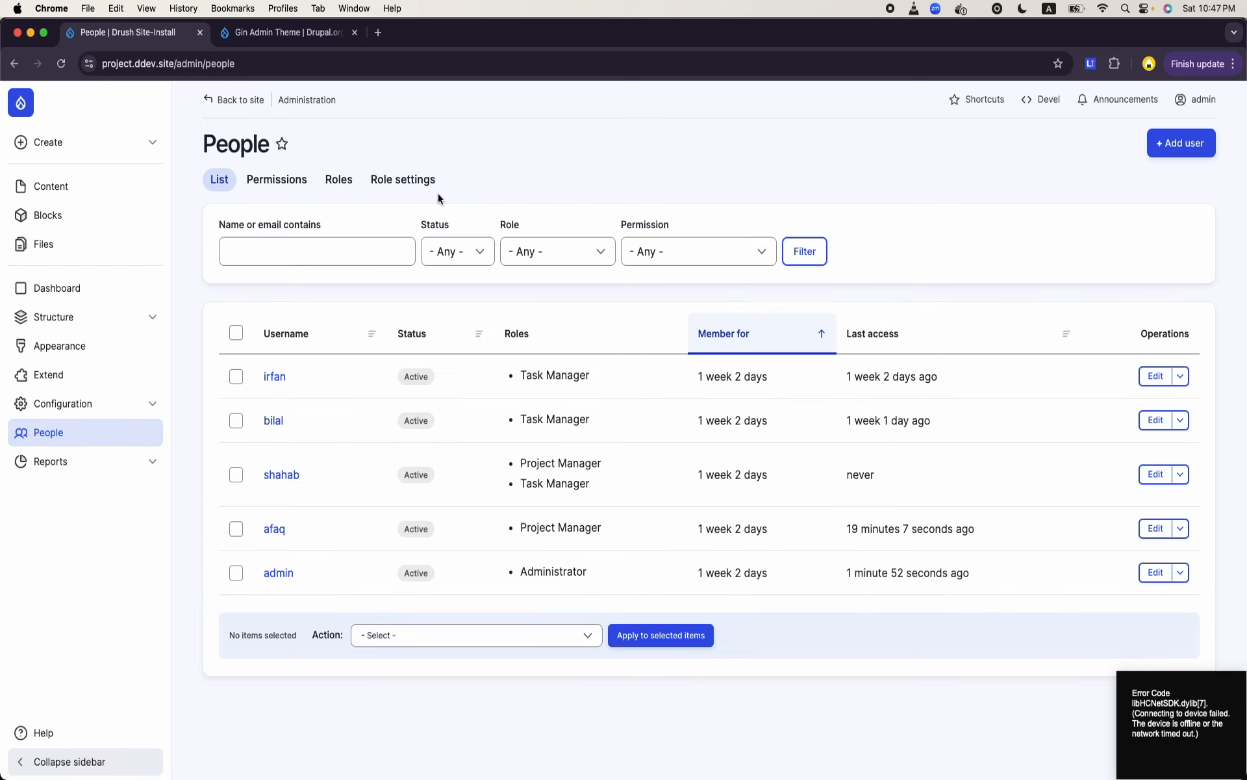
pyautogui.click(1198, 99)
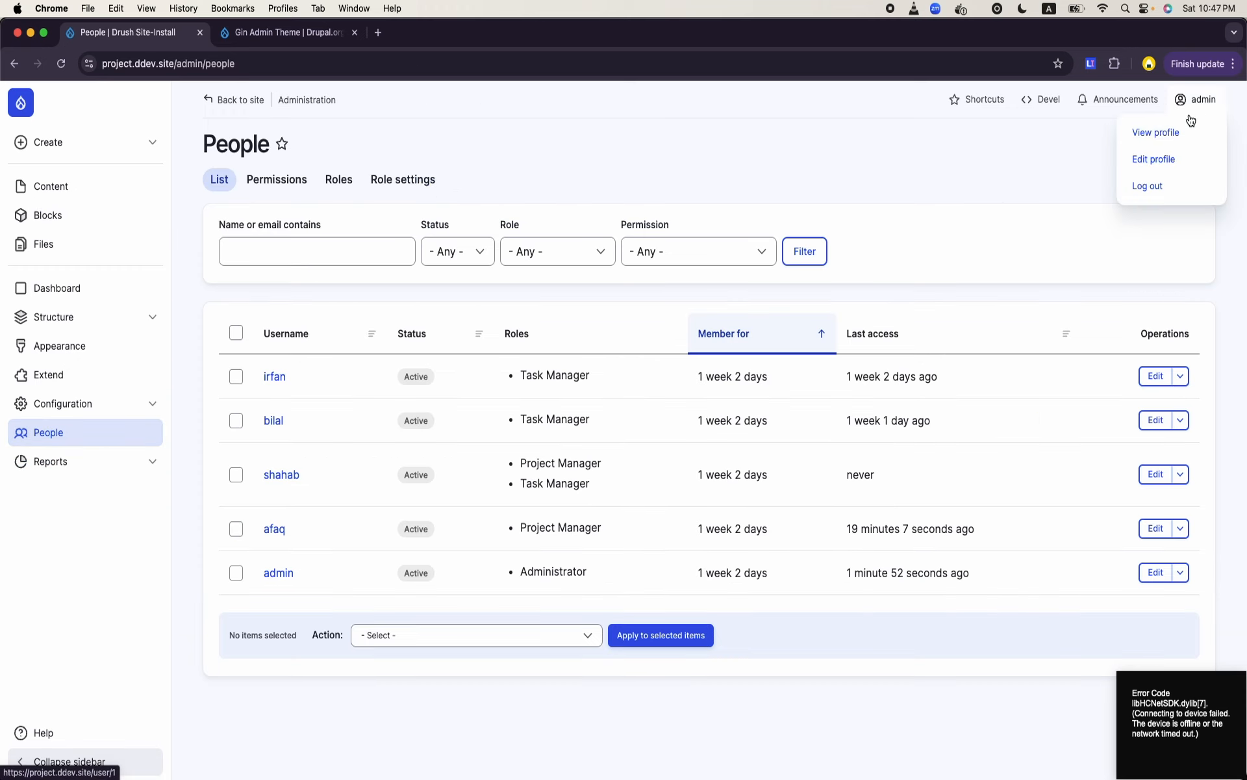
pyautogui.click(1153, 182)
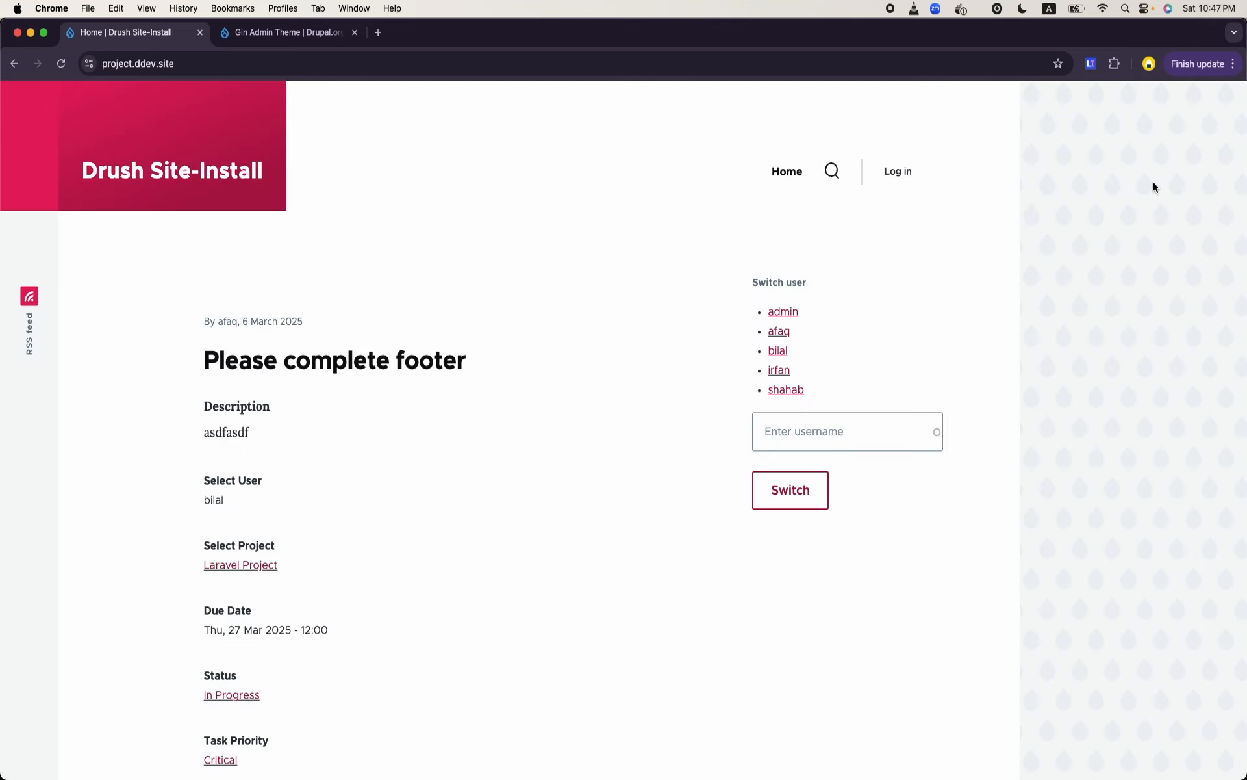
# - Log in with the project manager's username and account password, and dismiss the password warning
pyautogui.click(899, 173)
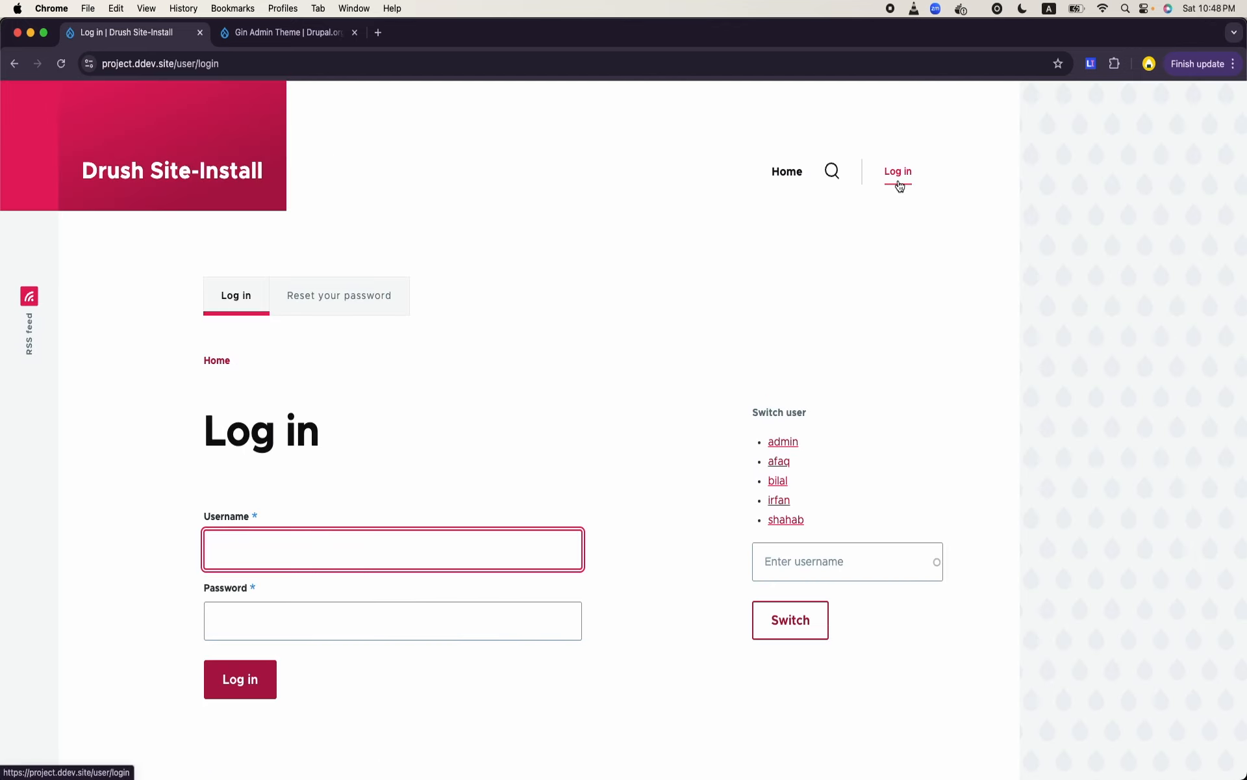
pyautogui.press('super+equal')
pyautogui.press('super+equal')
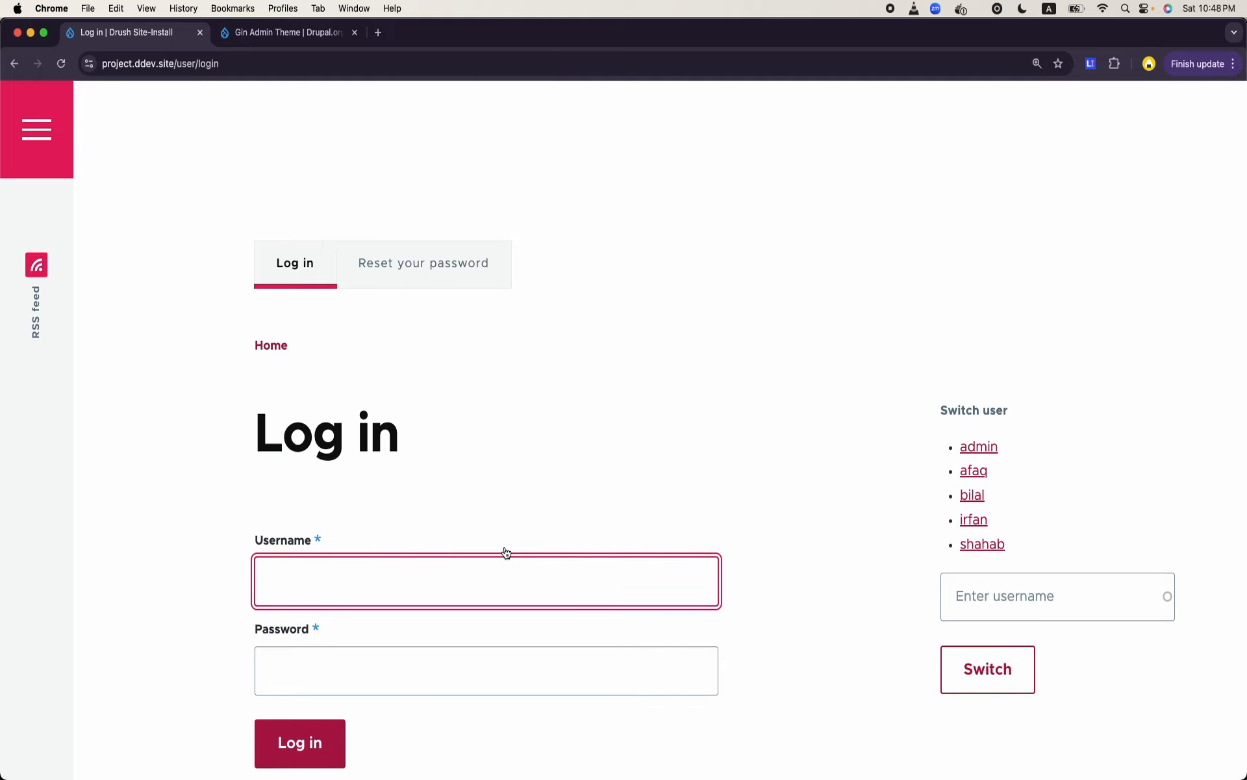
pyautogui.write('afaq')
pyautogui.press('Tab')
pyautogui.write('a')
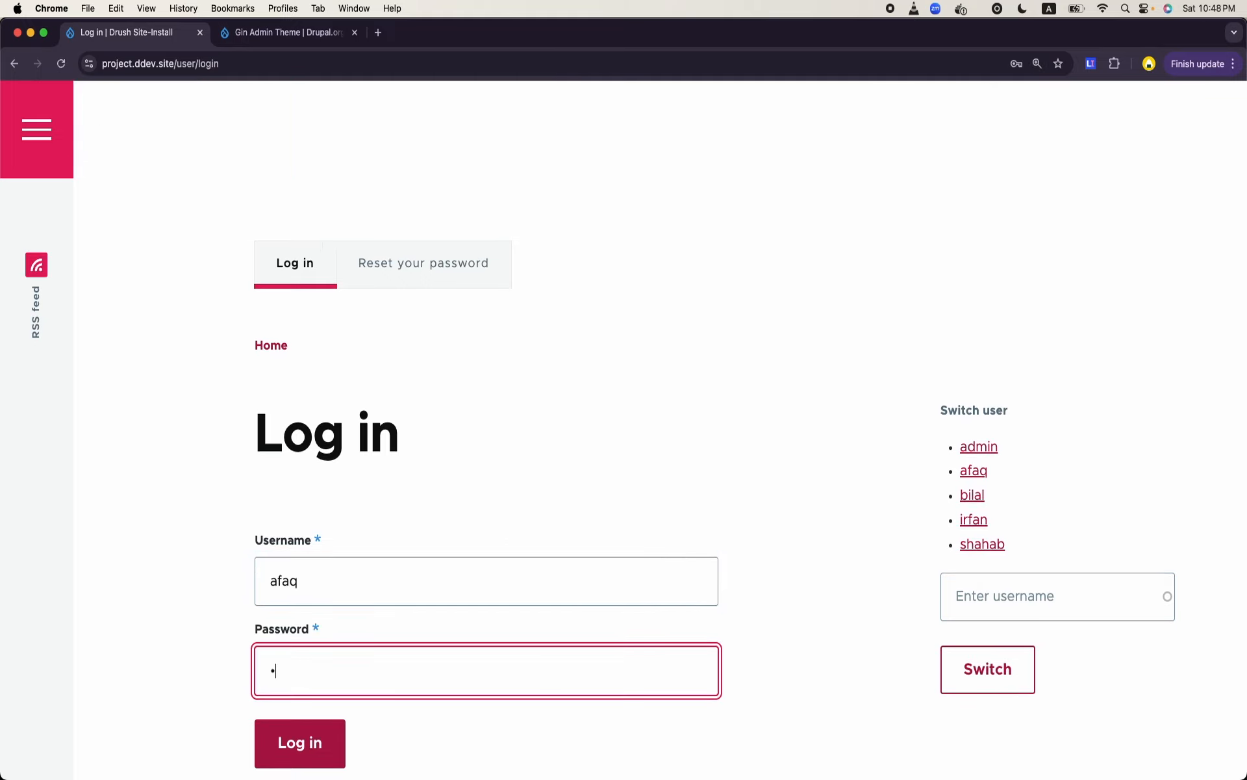
pyautogui.scroll(-3, 406, 608)
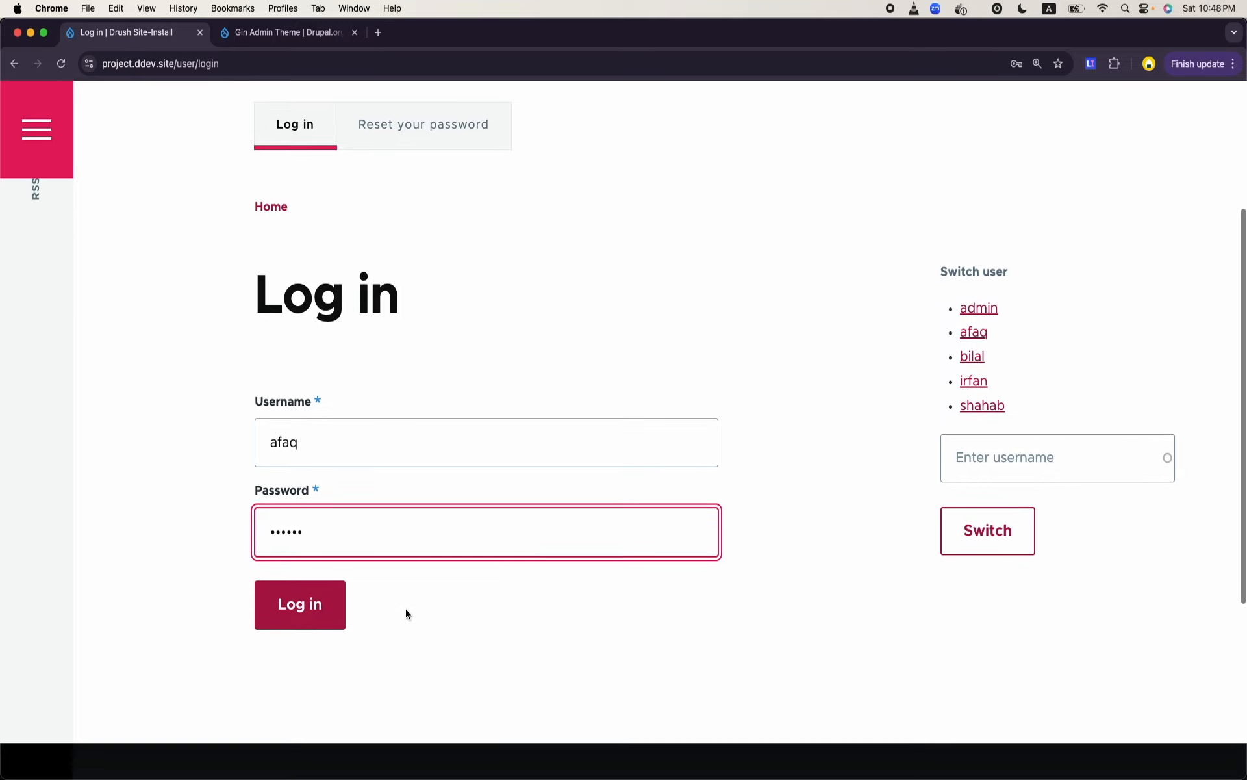
pyautogui.click(326, 618)
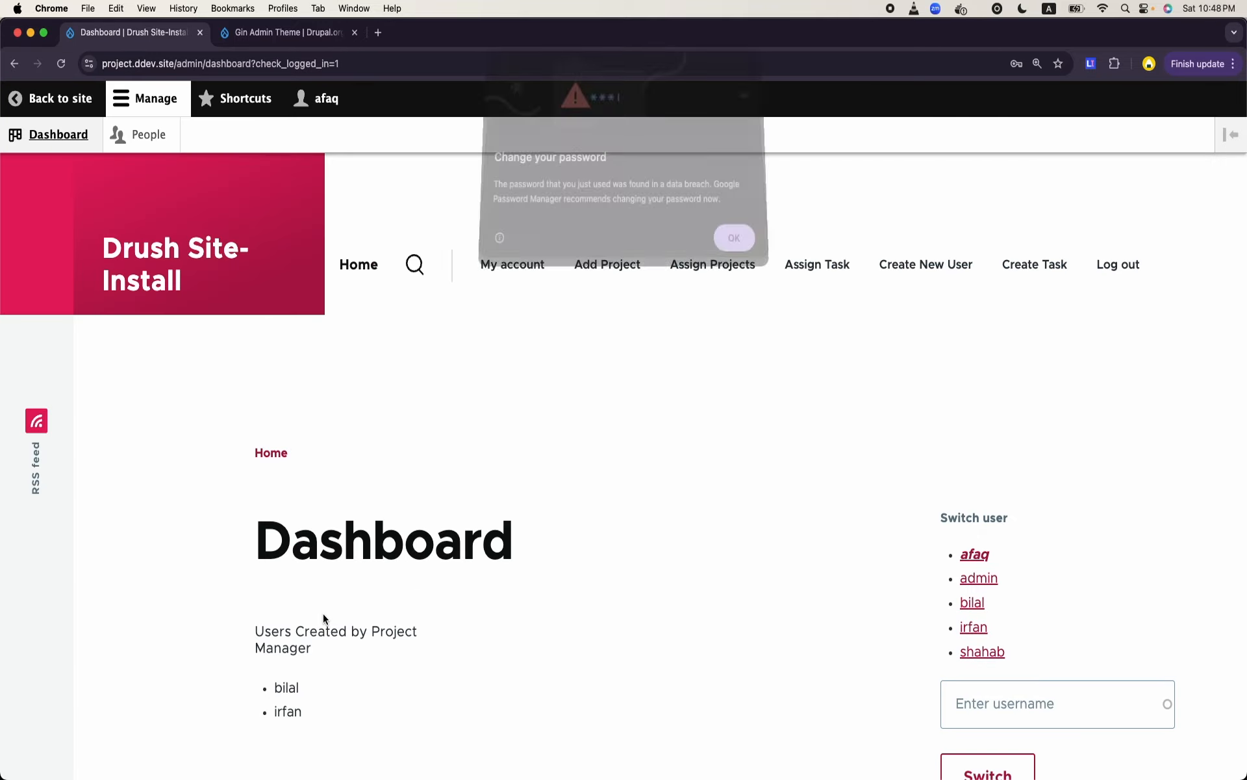
pyautogui.click(735, 245)
# - Examine the project manager's dashboard, including the Users Created by Project Manager block
pyautogui.scroll(-3, 556, 391)
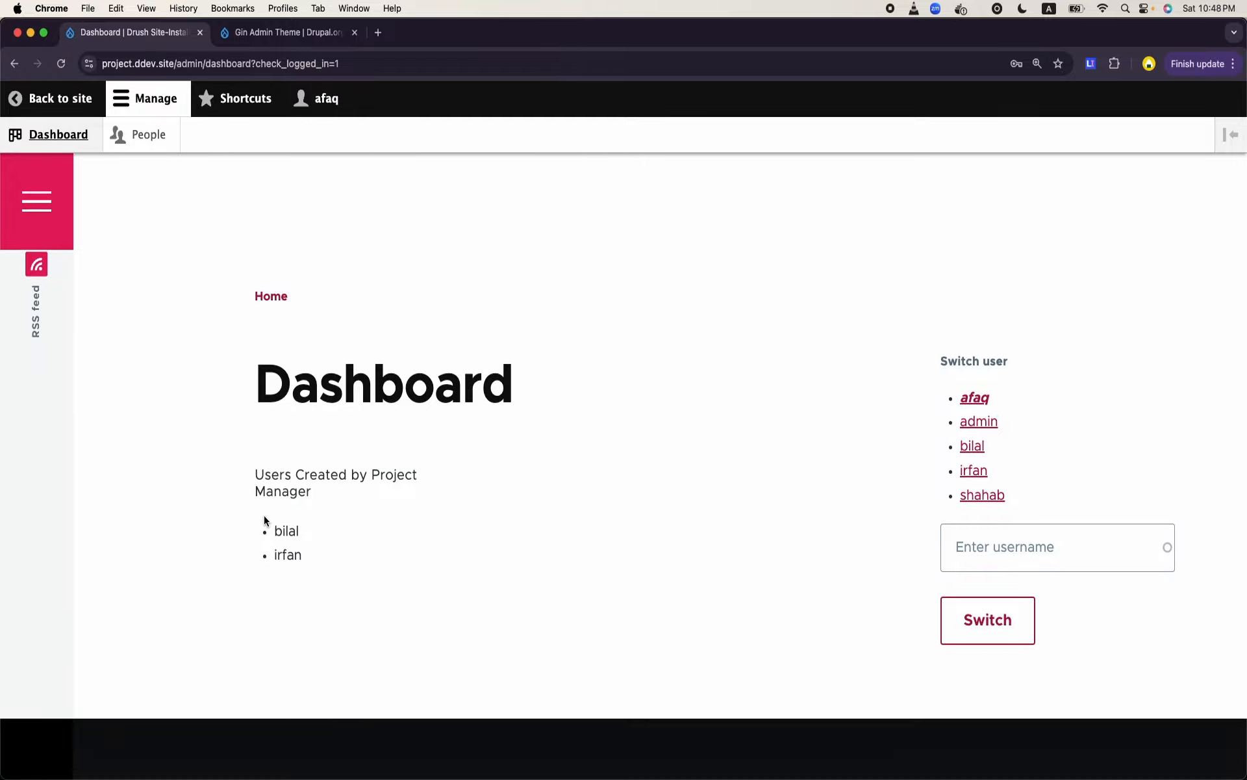
pyautogui.scroll(5, 406, 432)
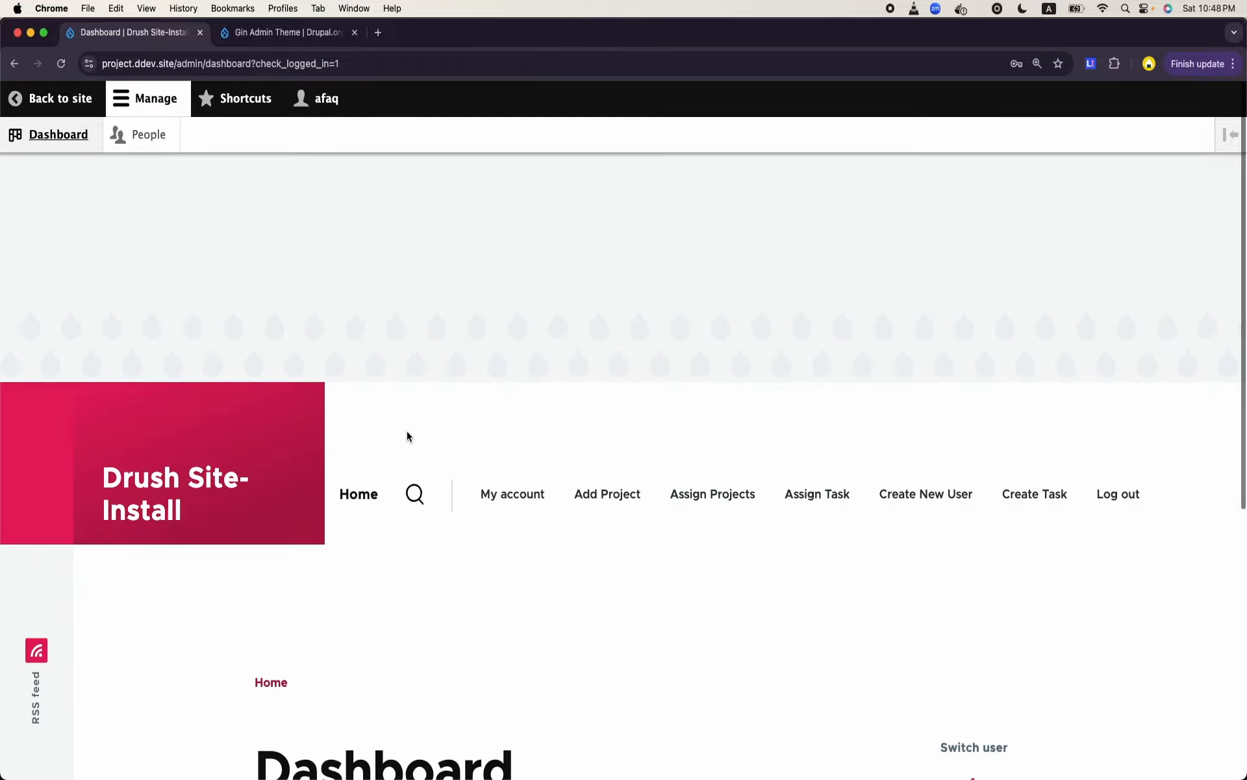
pyautogui.scroll(-4, 406, 432)
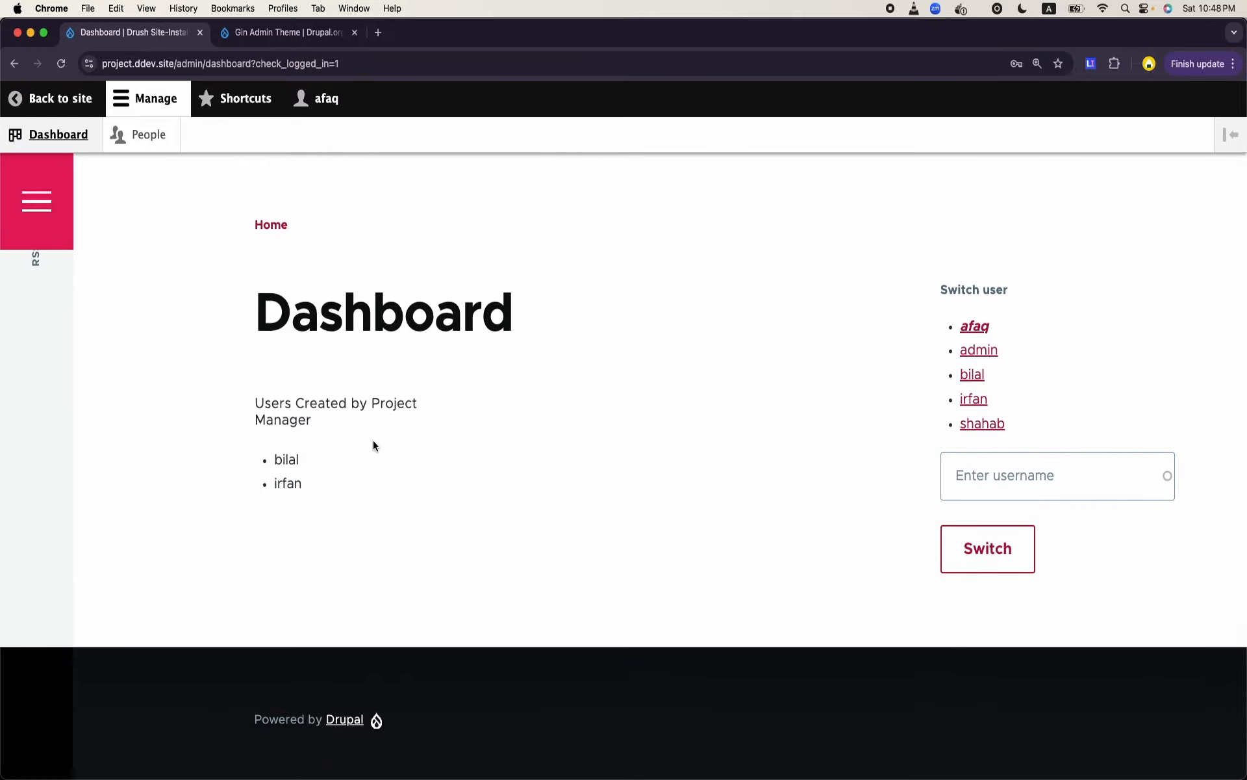
pyautogui.moveTo(260, 399); pyautogui.dragTo(339, 435)
pyautogui.click(339, 435)
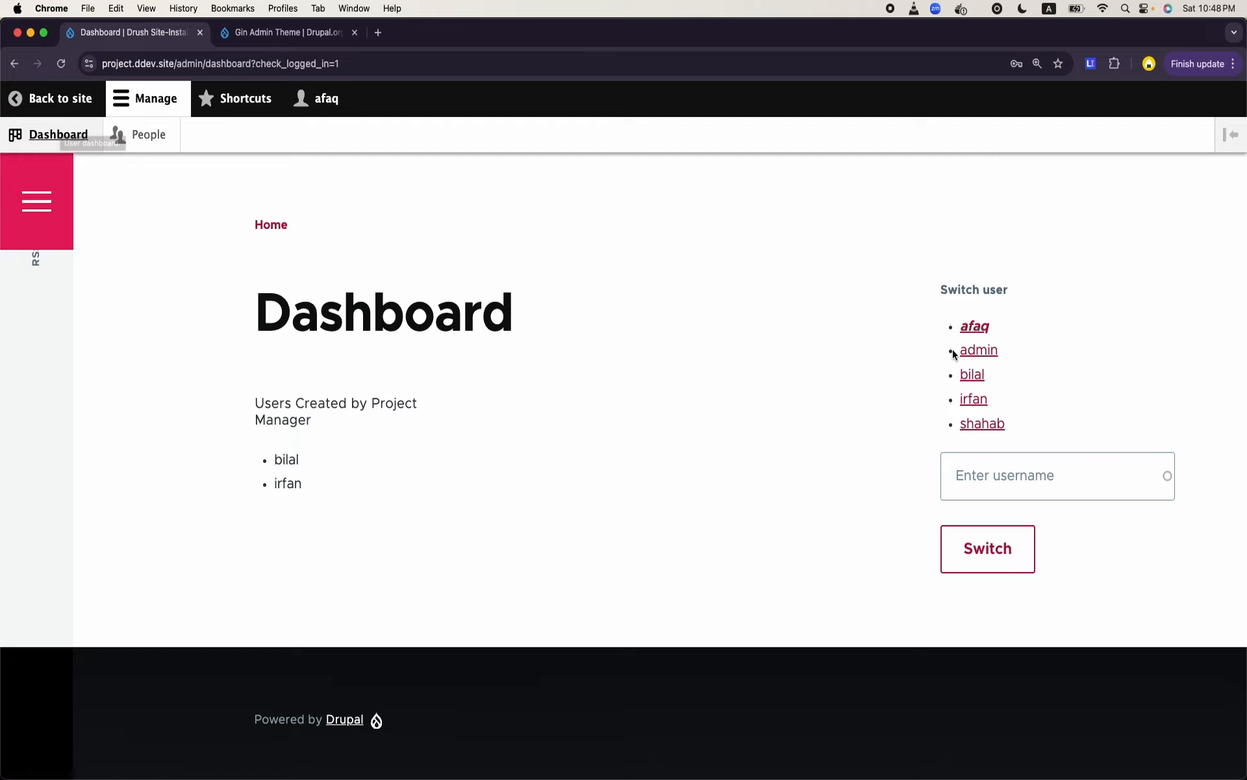
# - Switch back to the admin account and open the site's list of content types
pyautogui.click(986, 349)
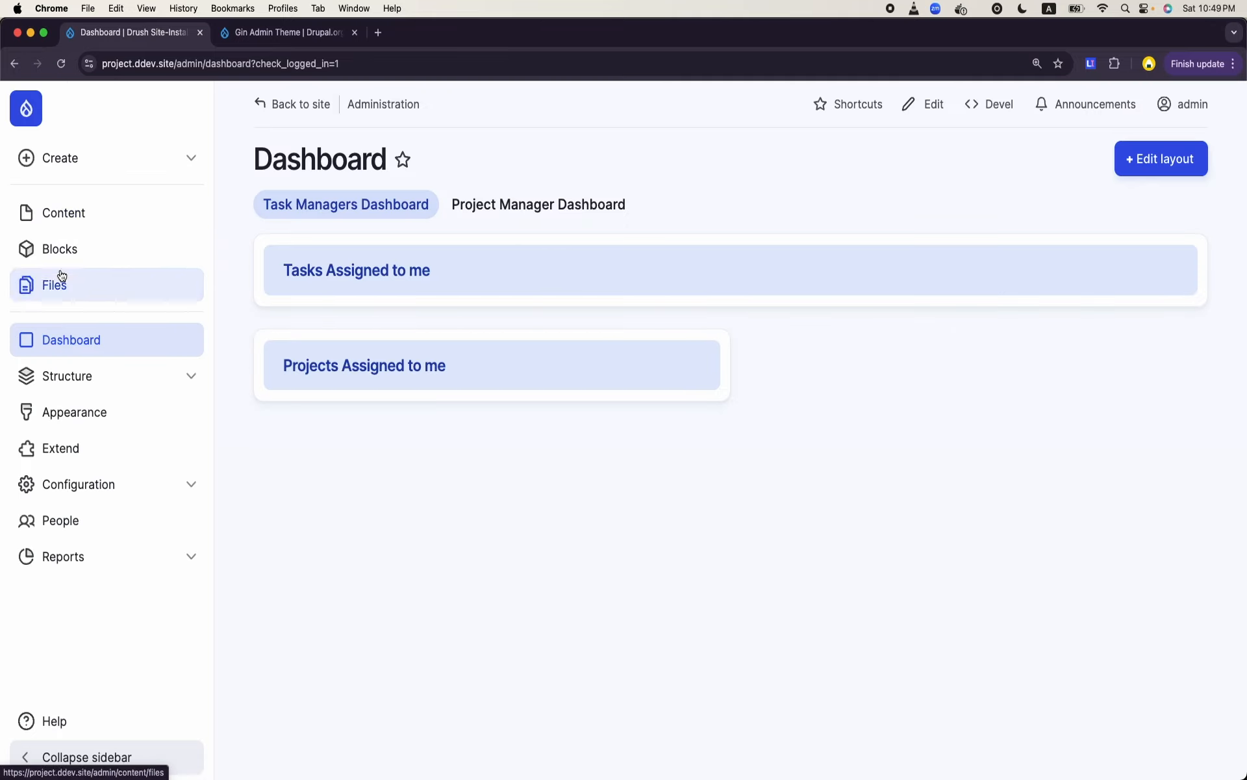
pyautogui.click(102, 227)
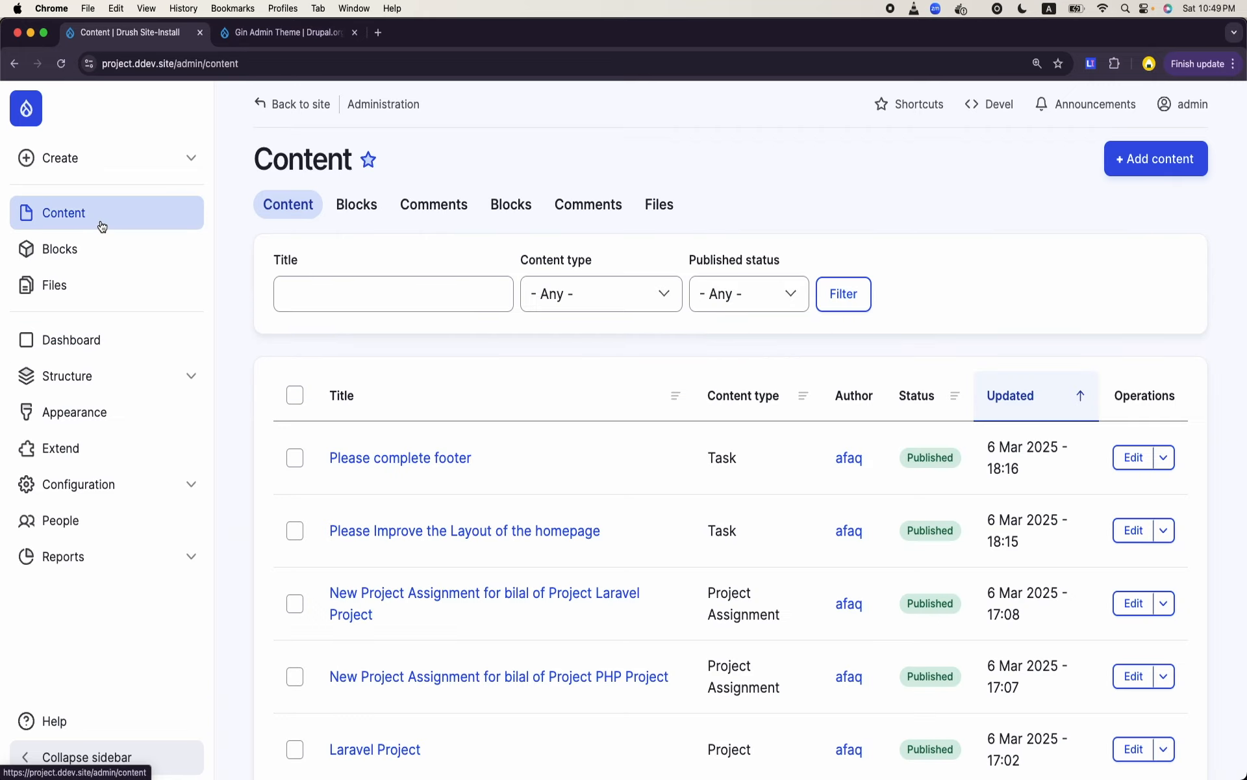
pyautogui.click(153, 385)
pyautogui.click(98, 527)
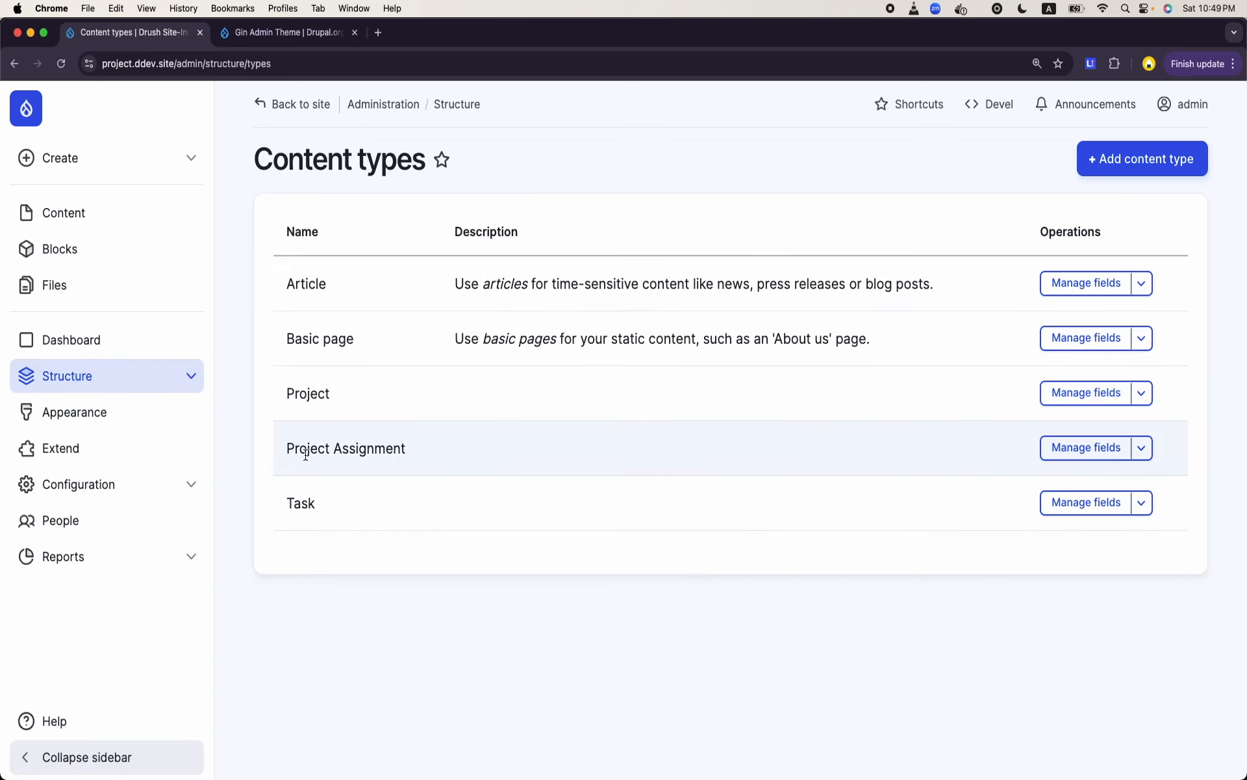
# - Review the Project, Project Assignment and Task entries in the content types list
pyautogui.doubleClick(308, 400)
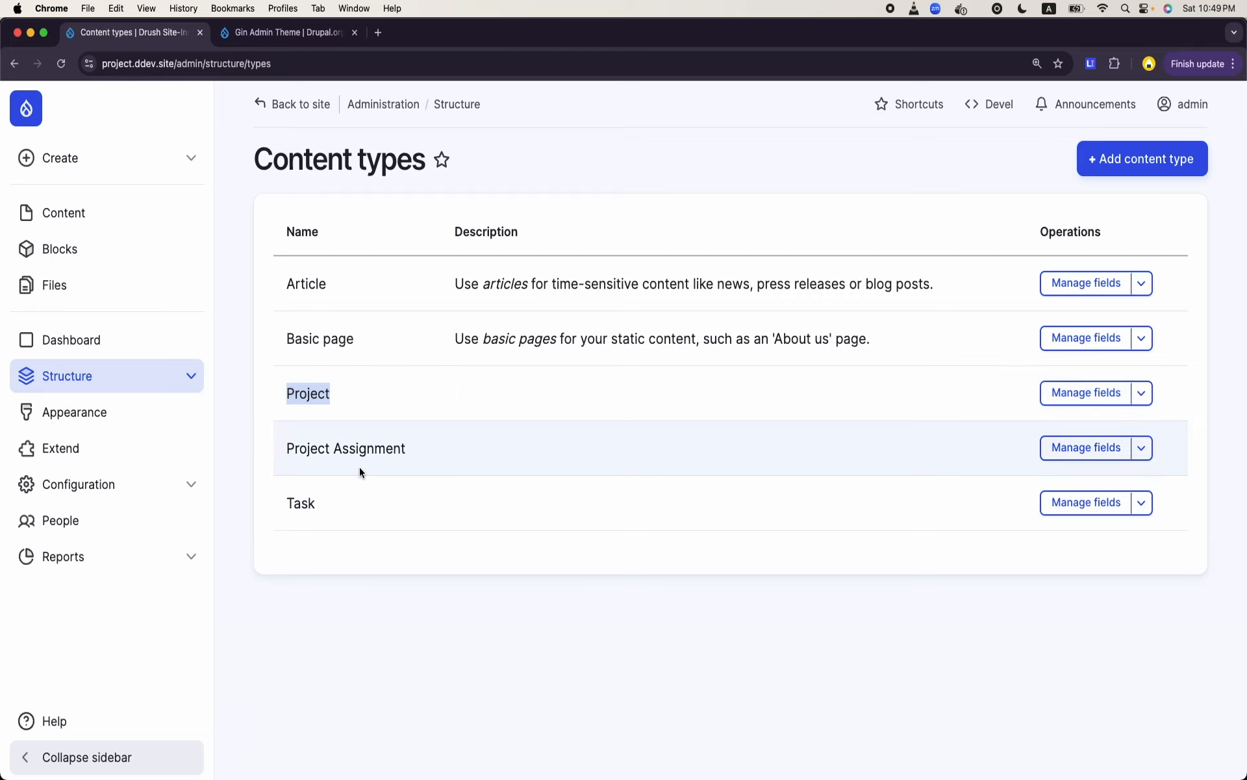
pyautogui.click(360, 458)
pyautogui.tripleClick(360, 458)
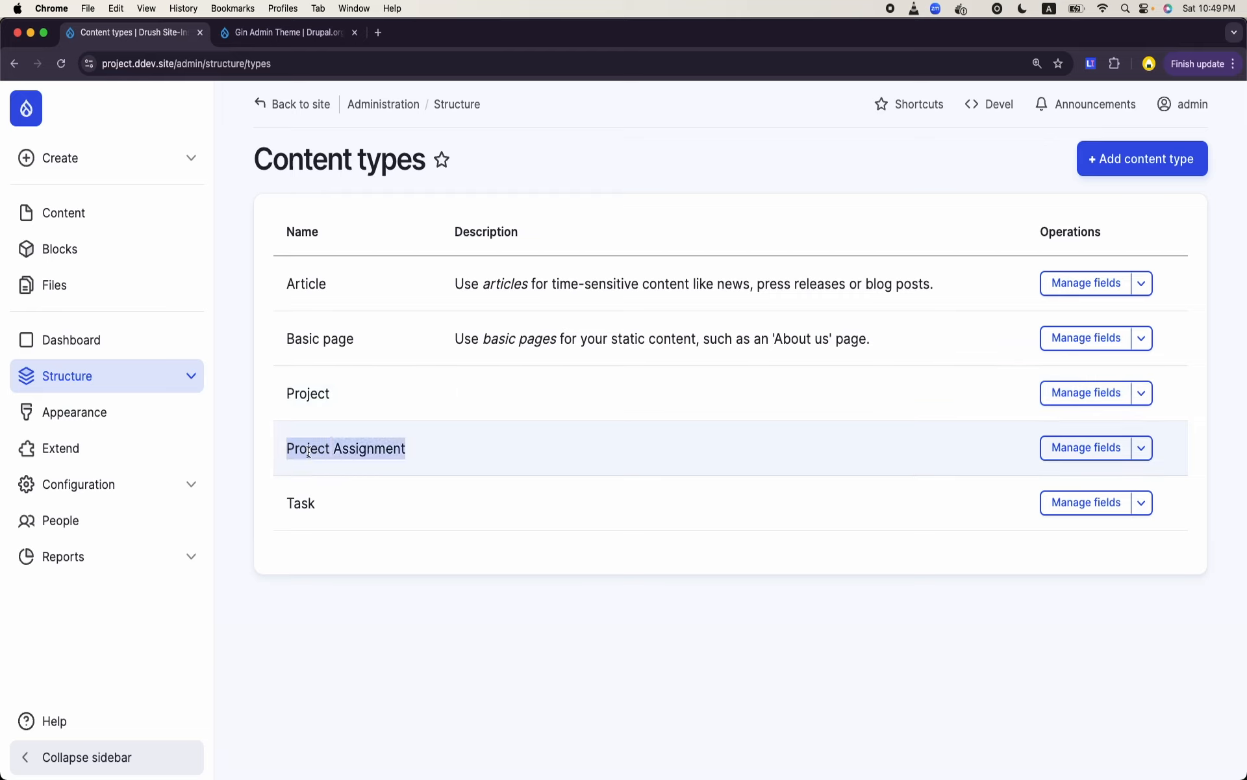
pyautogui.doubleClick(297, 502)
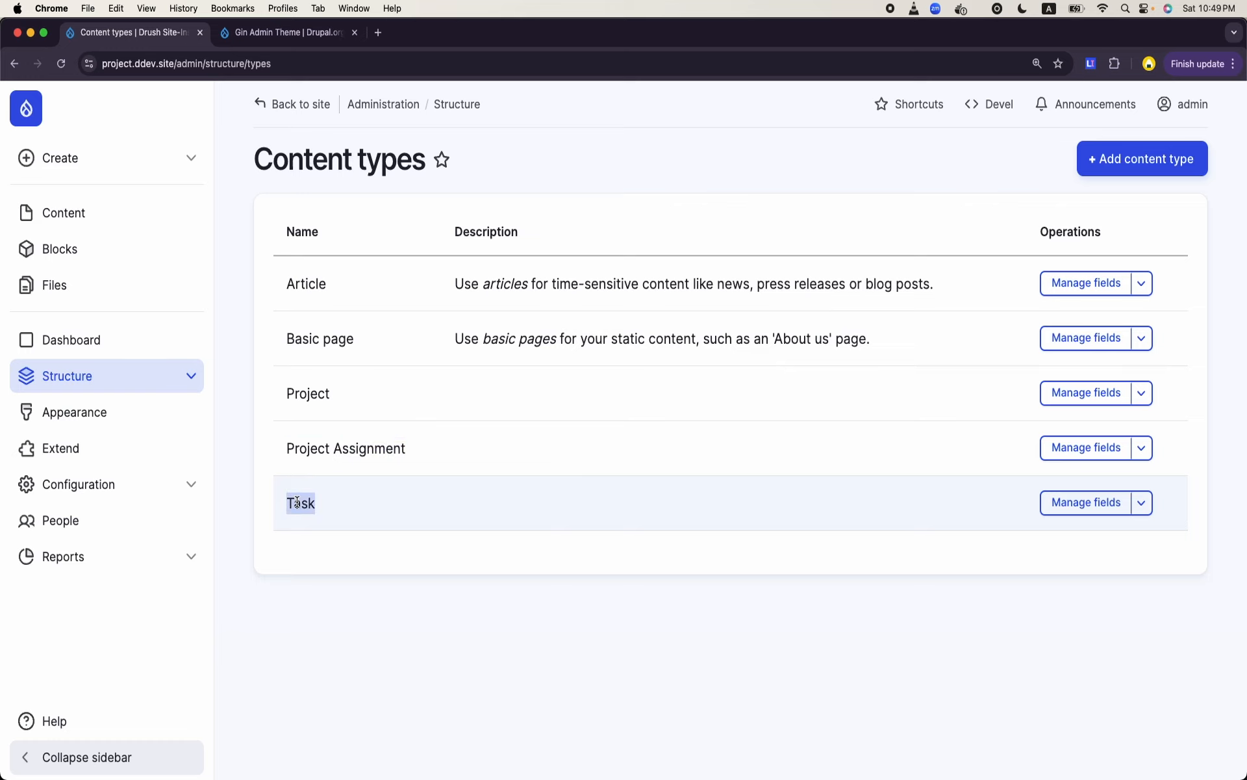
pyautogui.click(297, 502)
# - Open the fields of the Task content type and examine their labels, machine names and field types
pyautogui.click(1103, 503)
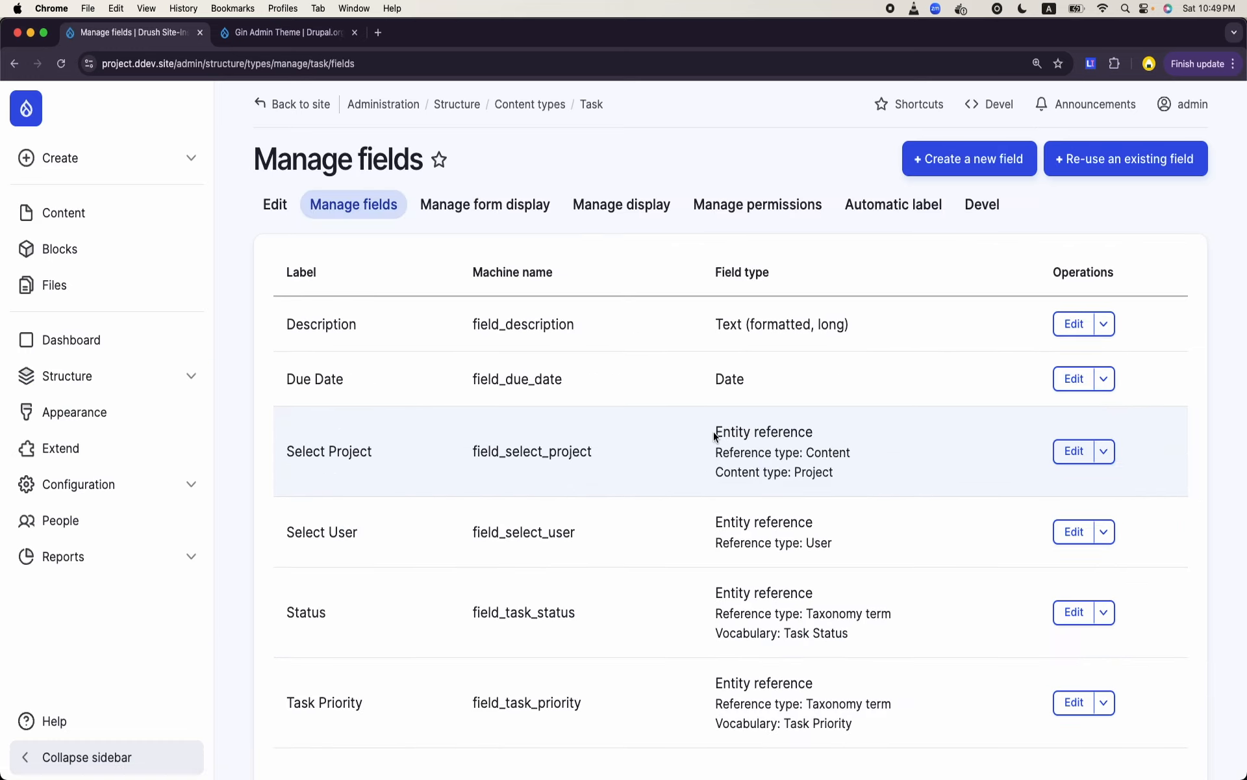
pyautogui.scroll(-1, 714, 434)
pyautogui.scroll(-1, 715, 436)
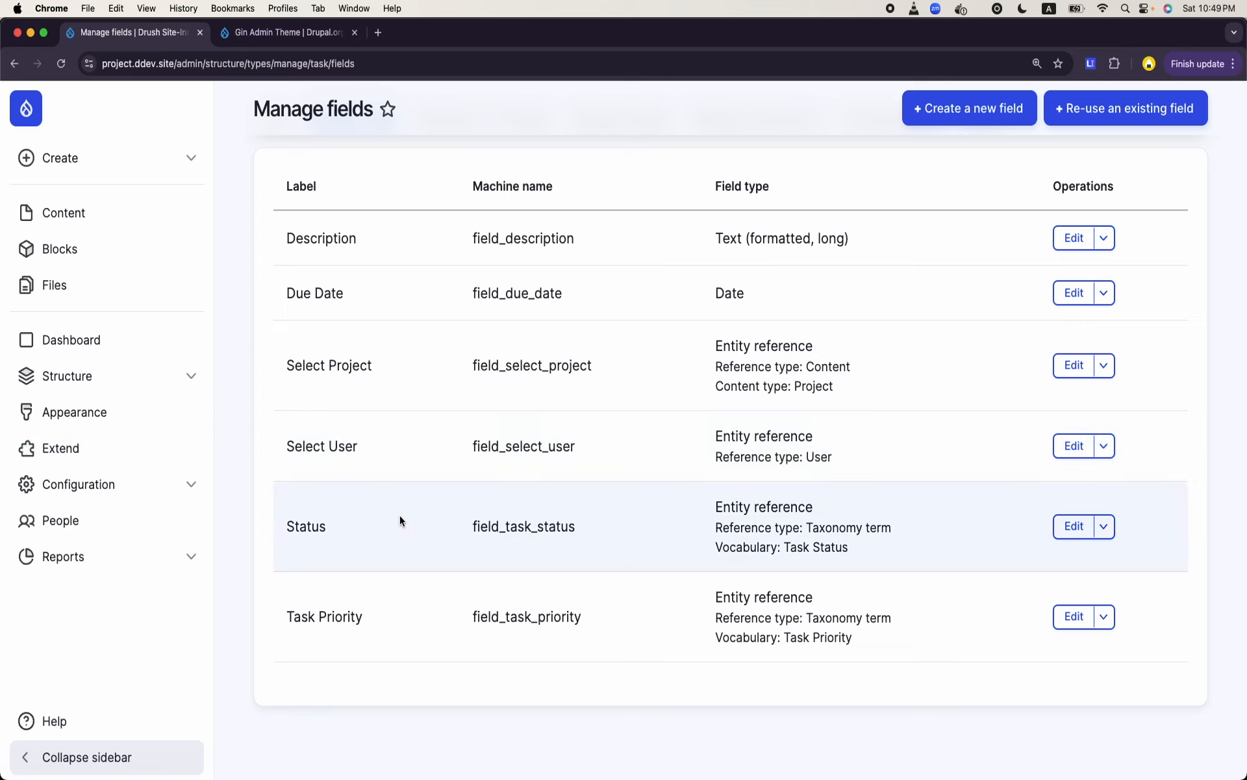
pyautogui.scroll(3, 400, 517)
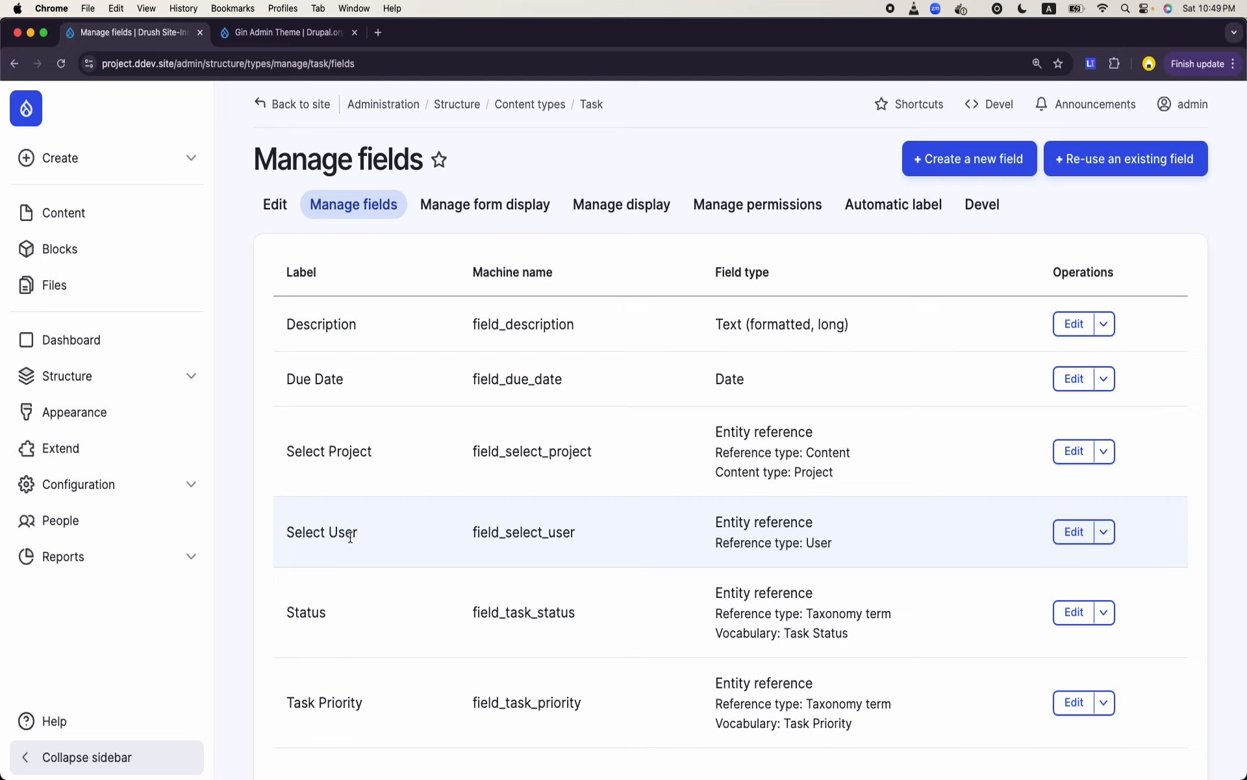
pyautogui.scroll(-2, 350, 537)
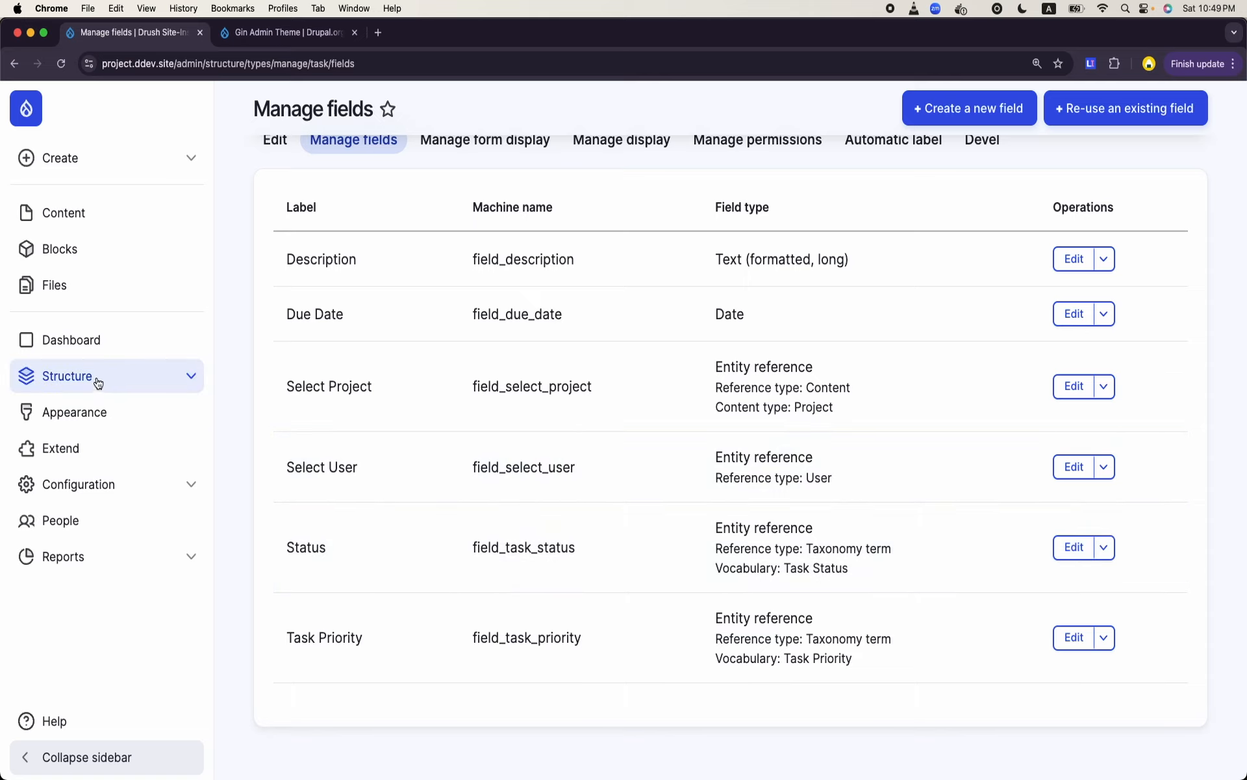
# - Start a new Task content item from the Content page and go to its description
pyautogui.click(68, 224)
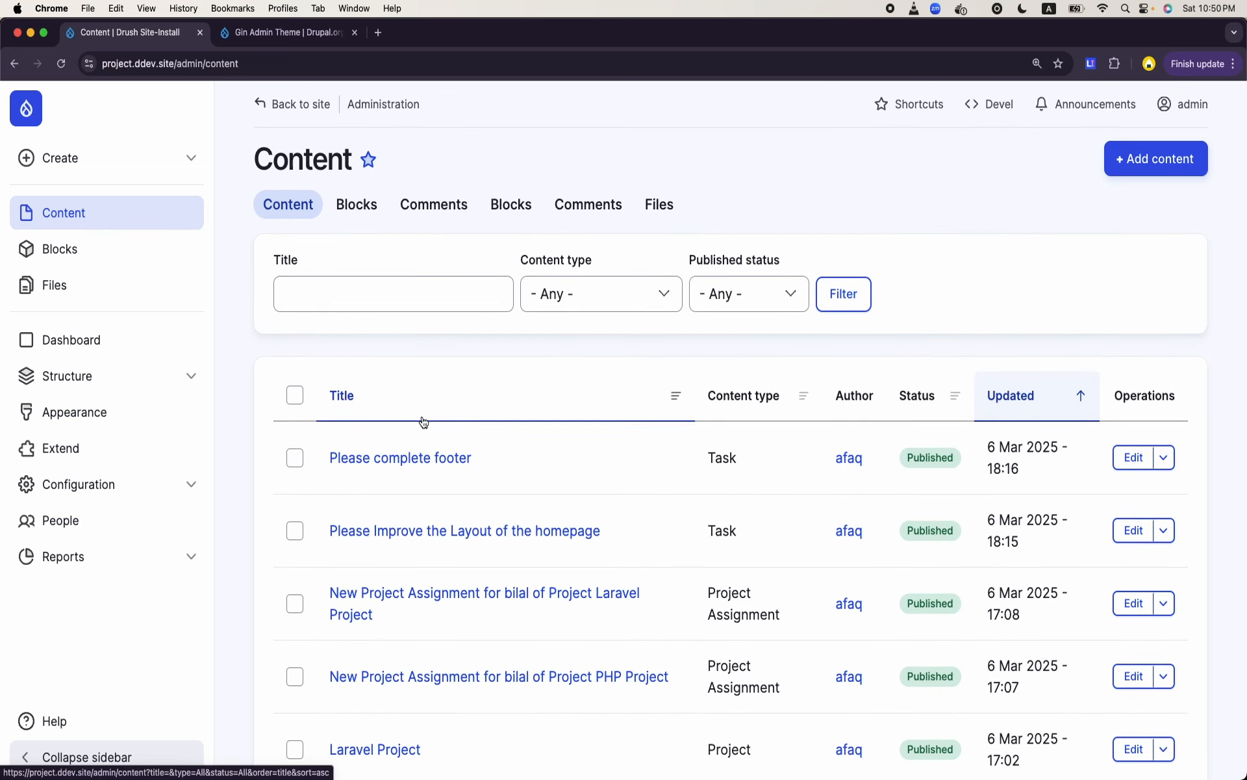
pyautogui.click(1157, 159)
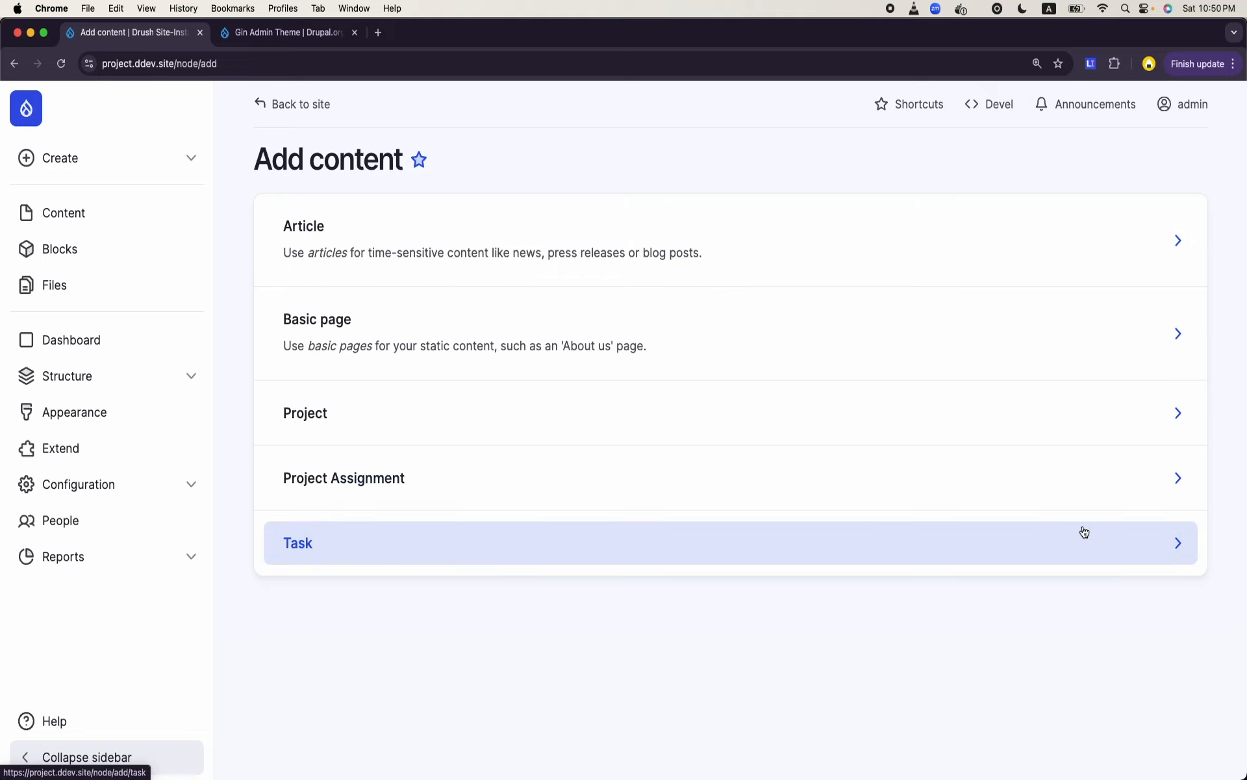
pyautogui.click(1083, 530)
pyautogui.click(446, 255)
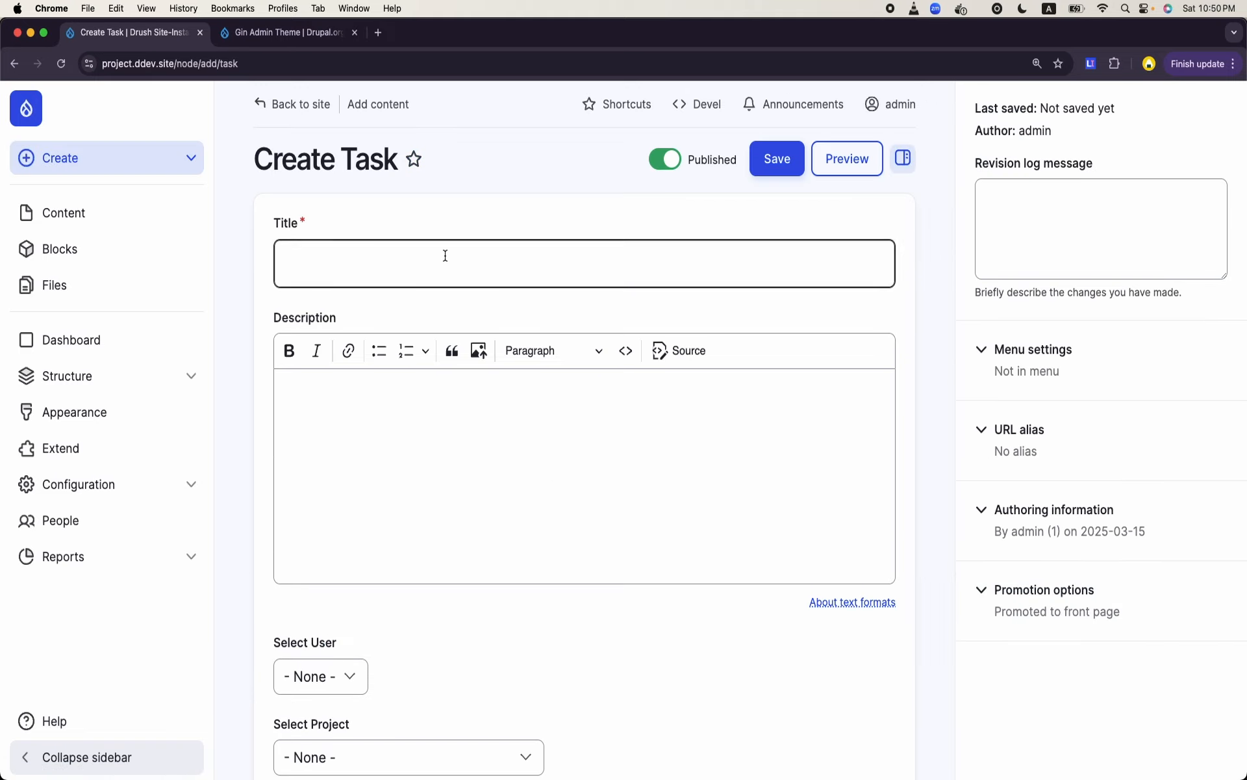
pyautogui.click(469, 506)
# - Assign the new task to a task manager user and choose PHP Project as its project
pyautogui.scroll(-3, 461, 520)
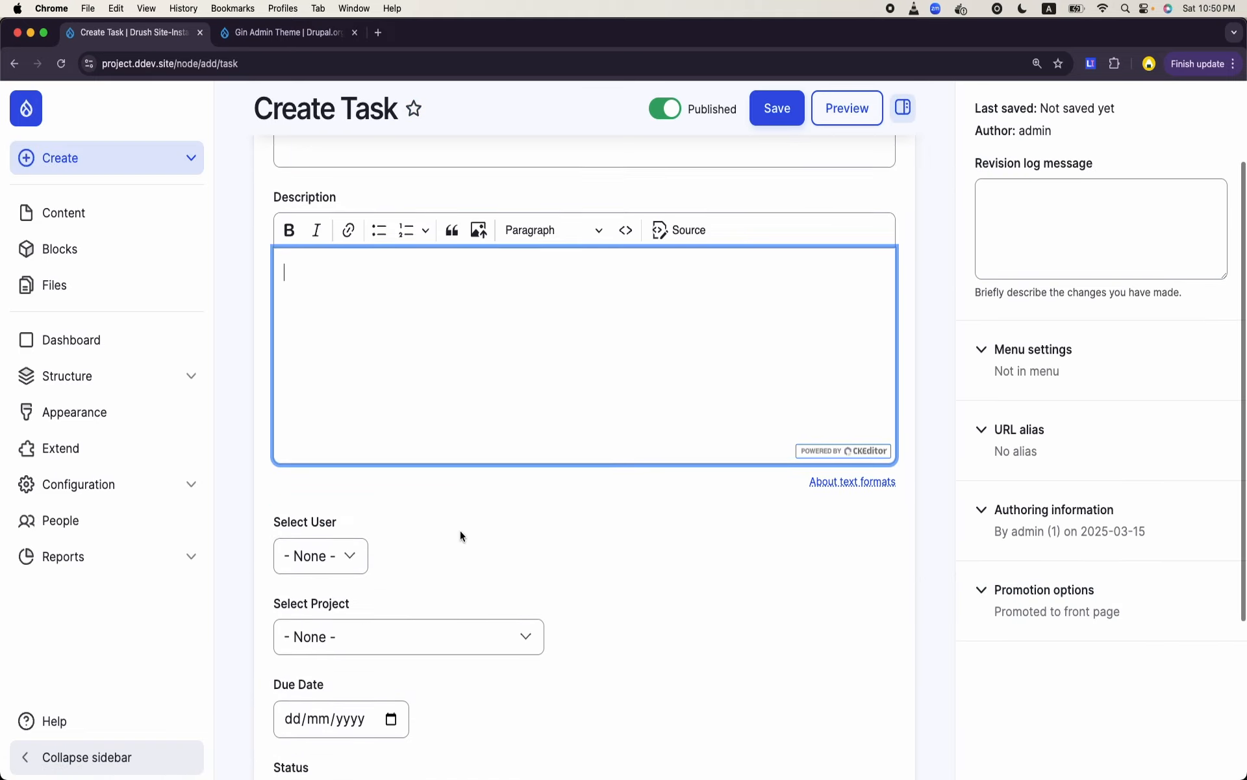
pyautogui.click(351, 549)
pyautogui.click(332, 588)
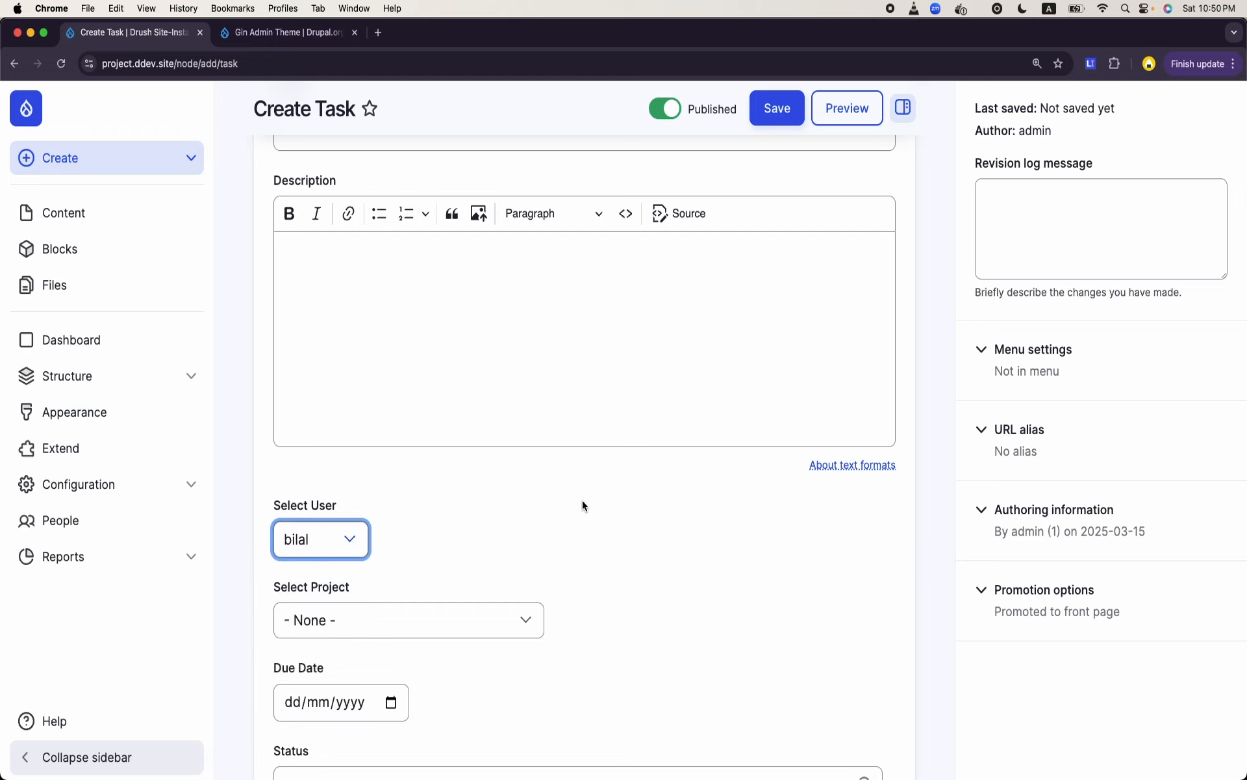
pyautogui.scroll(-2, 582, 505)
pyautogui.click(497, 508)
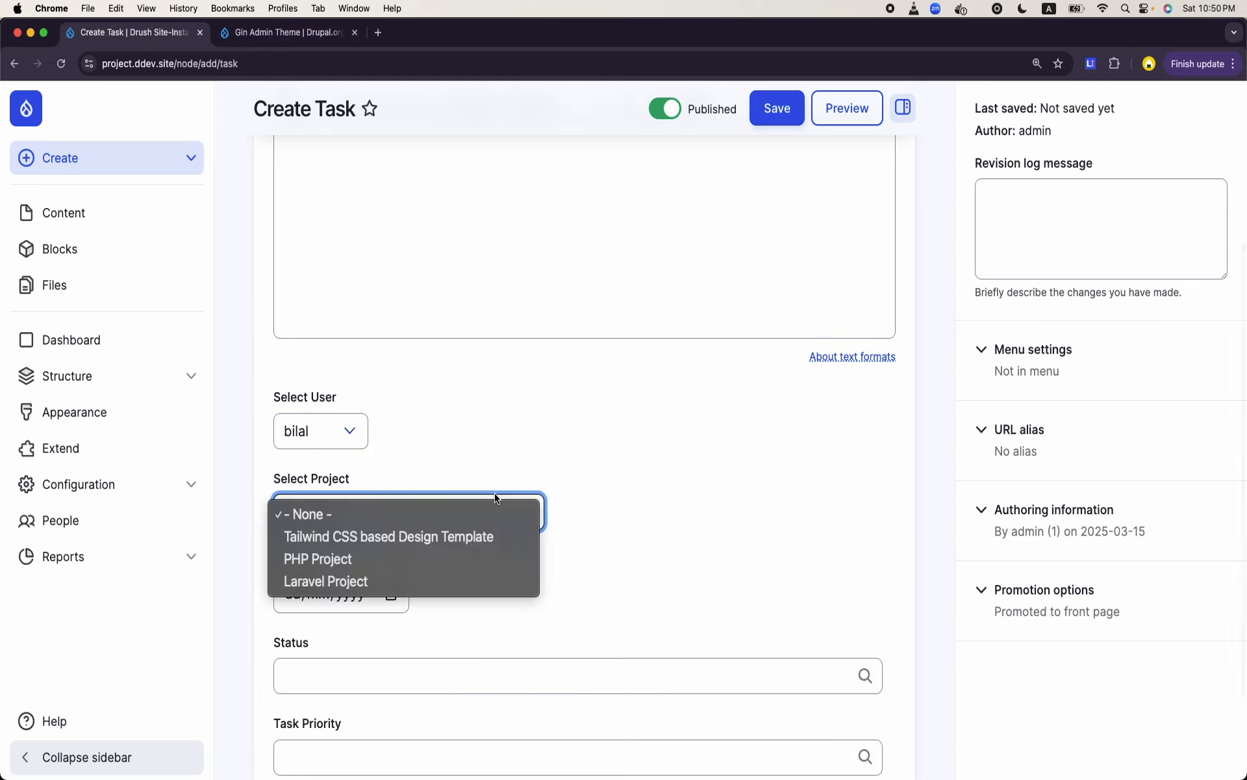
pyautogui.click(429, 567)
# - Examine the whole Create Task form, including the Due Date, Status and Task Priority fields
pyautogui.scroll(-1, 492, 578)
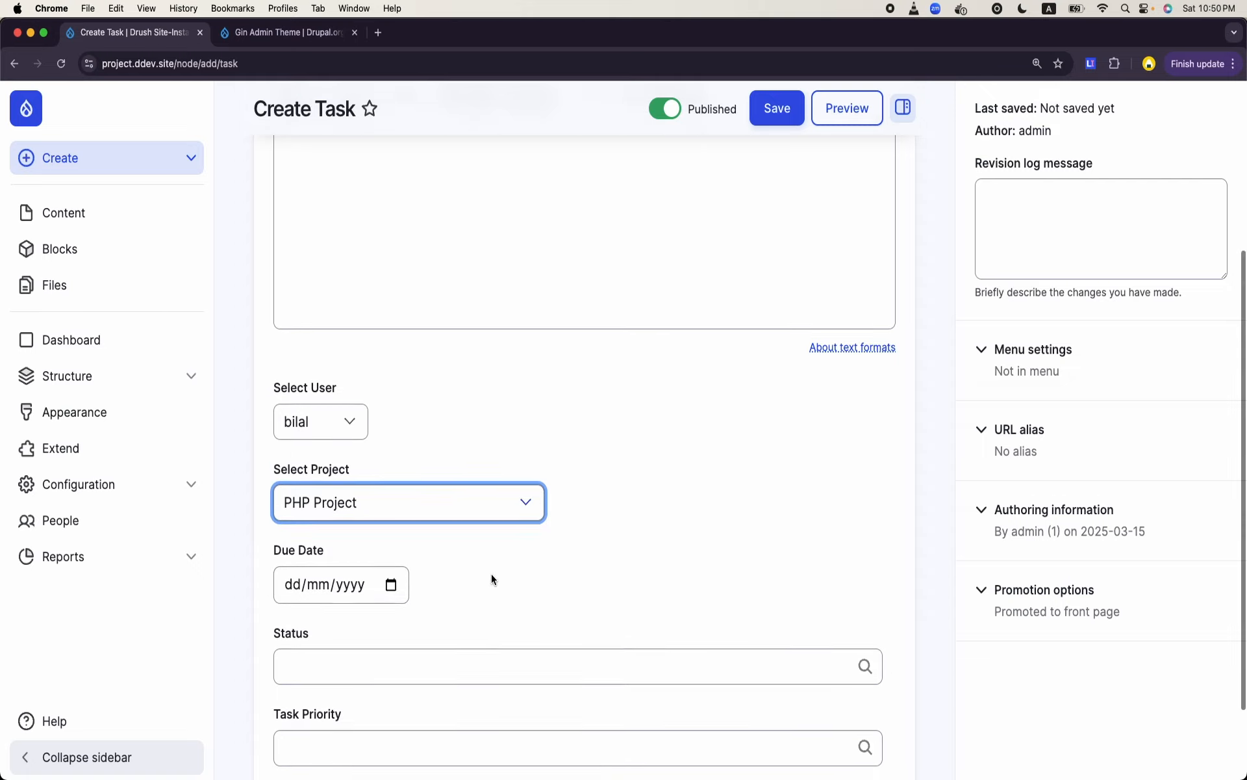
pyautogui.scroll(-1, 491, 574)
pyautogui.scroll(-1, 593, 516)
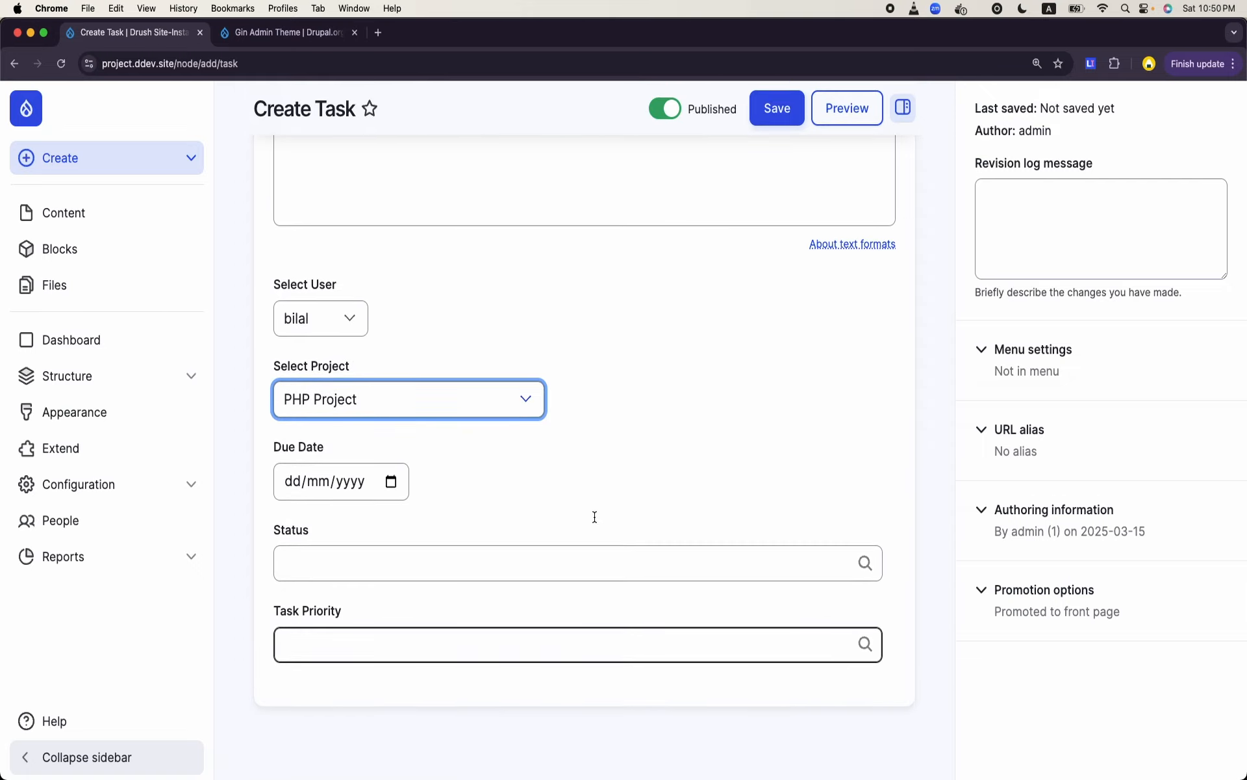
pyautogui.scroll(2, 594, 517)
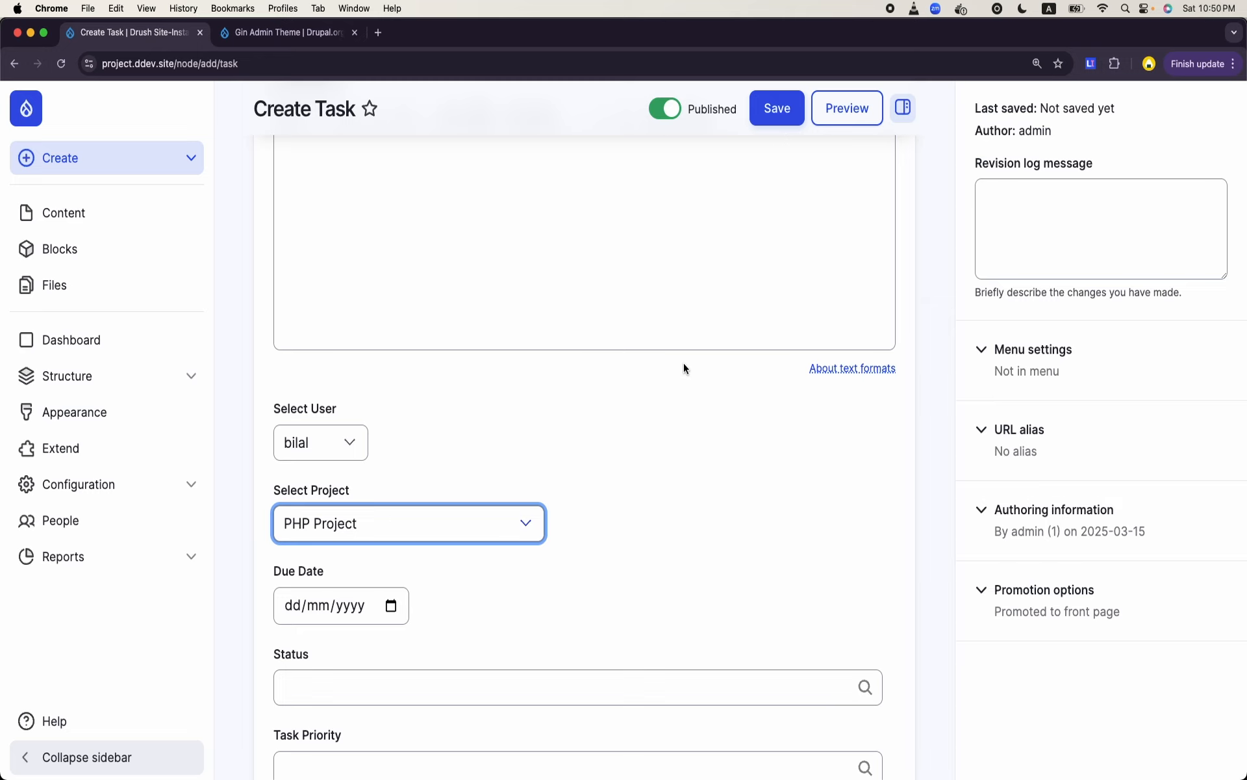
pyautogui.scroll(4, 682, 365)
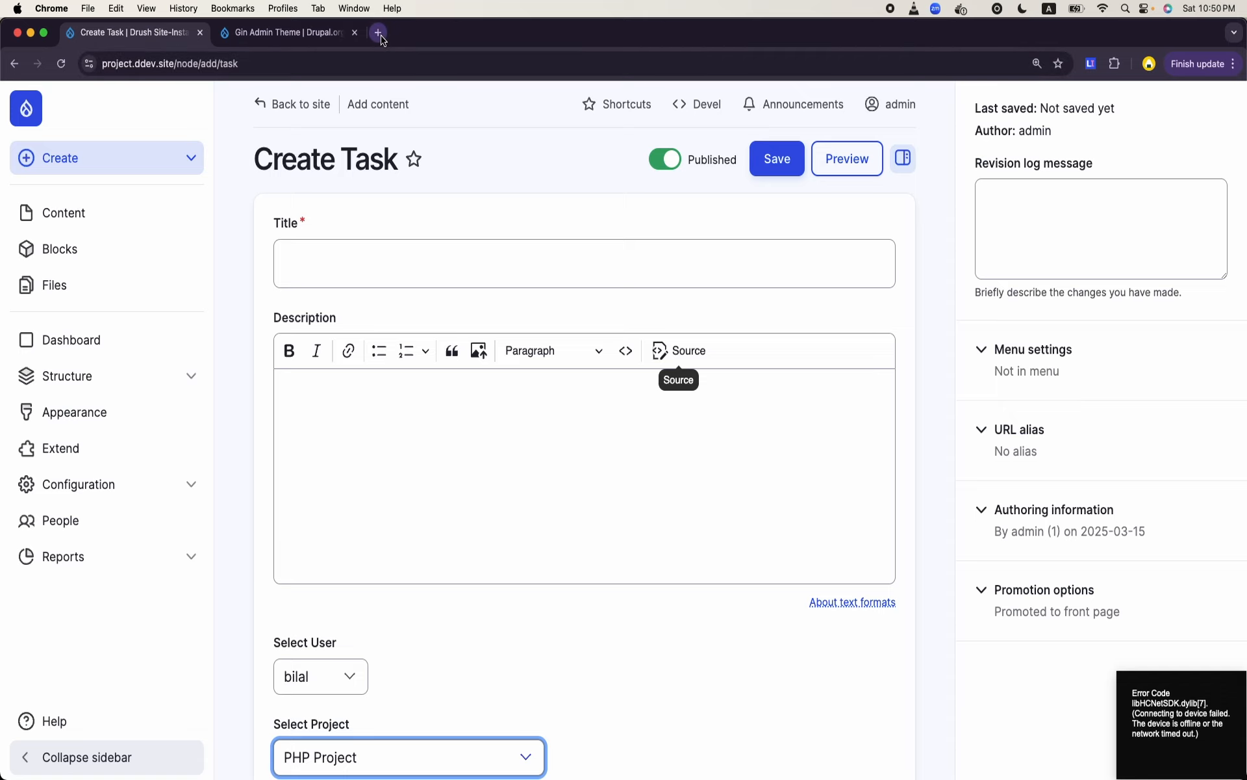
pyautogui.scroll(-2, 458, 397)
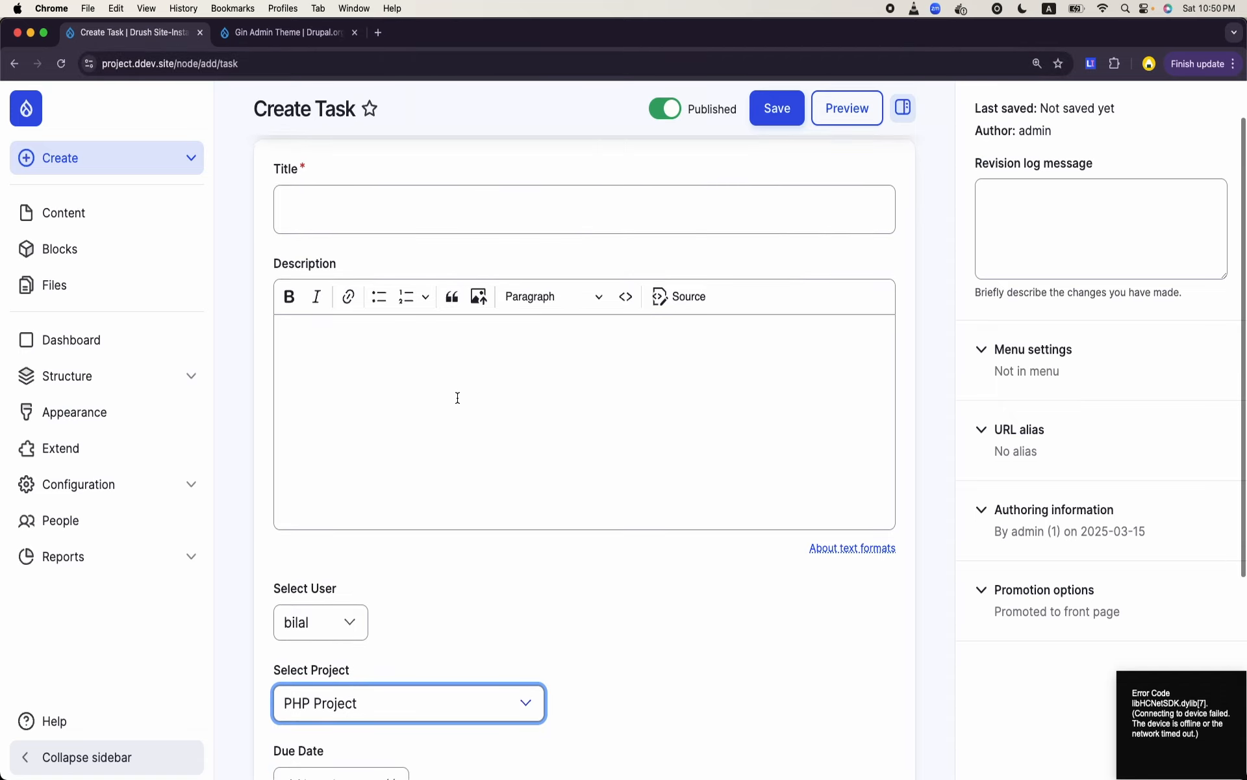
pyautogui.scroll(2, 457, 398)
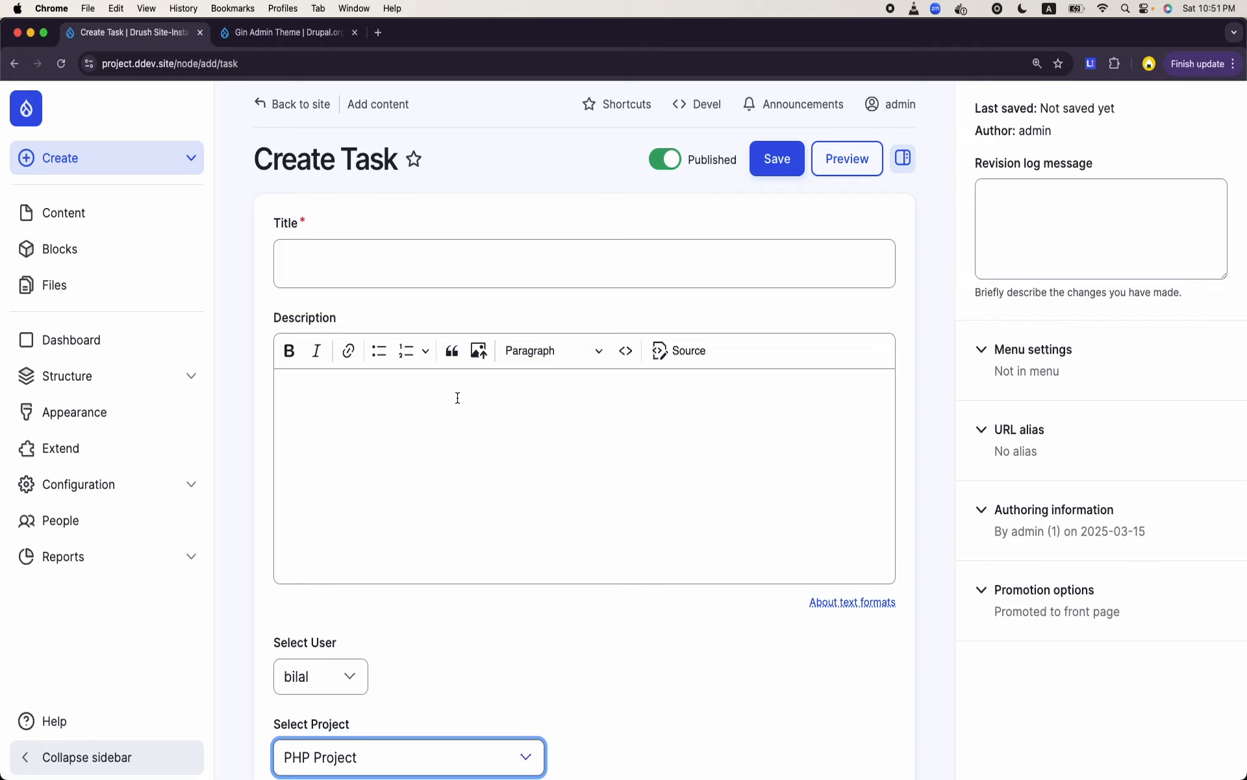
pyautogui.scroll(-3, 457, 398)
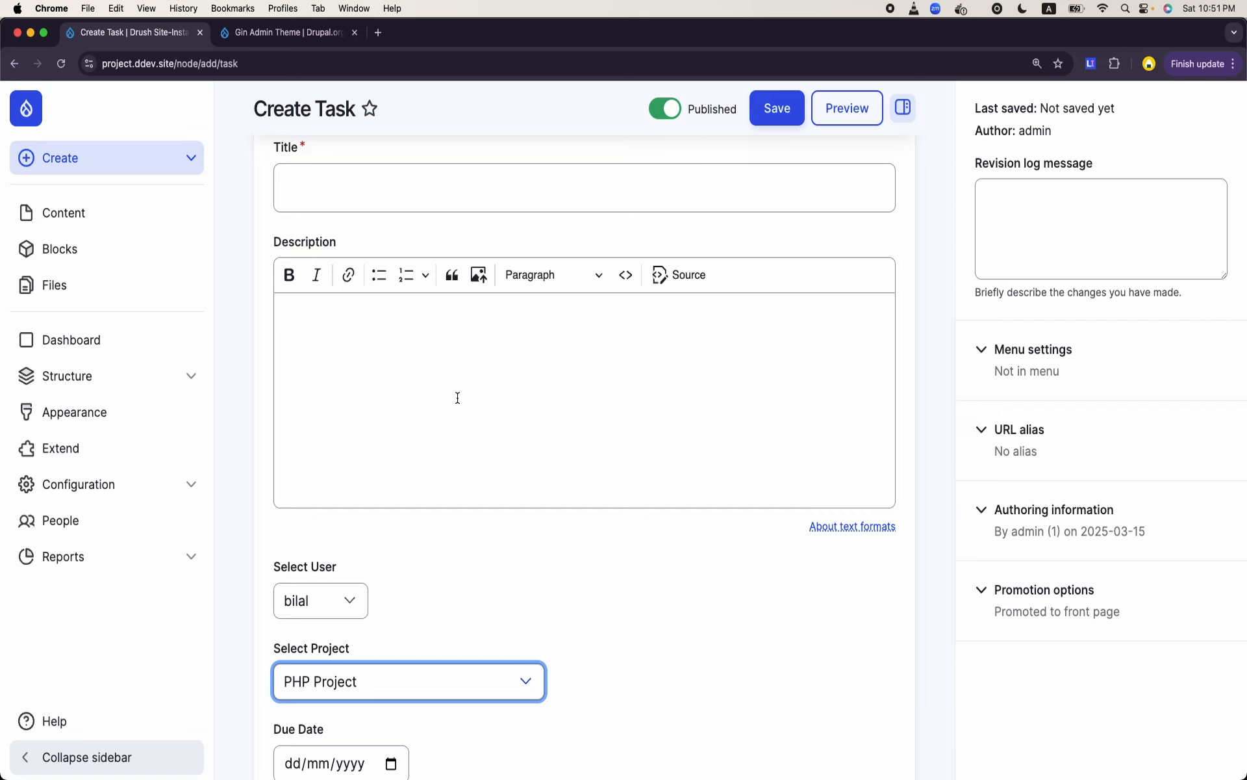
# - Review the Create Task form from title to priority and check the users offered for assignment
pyautogui.scroll(2, 412, 558)
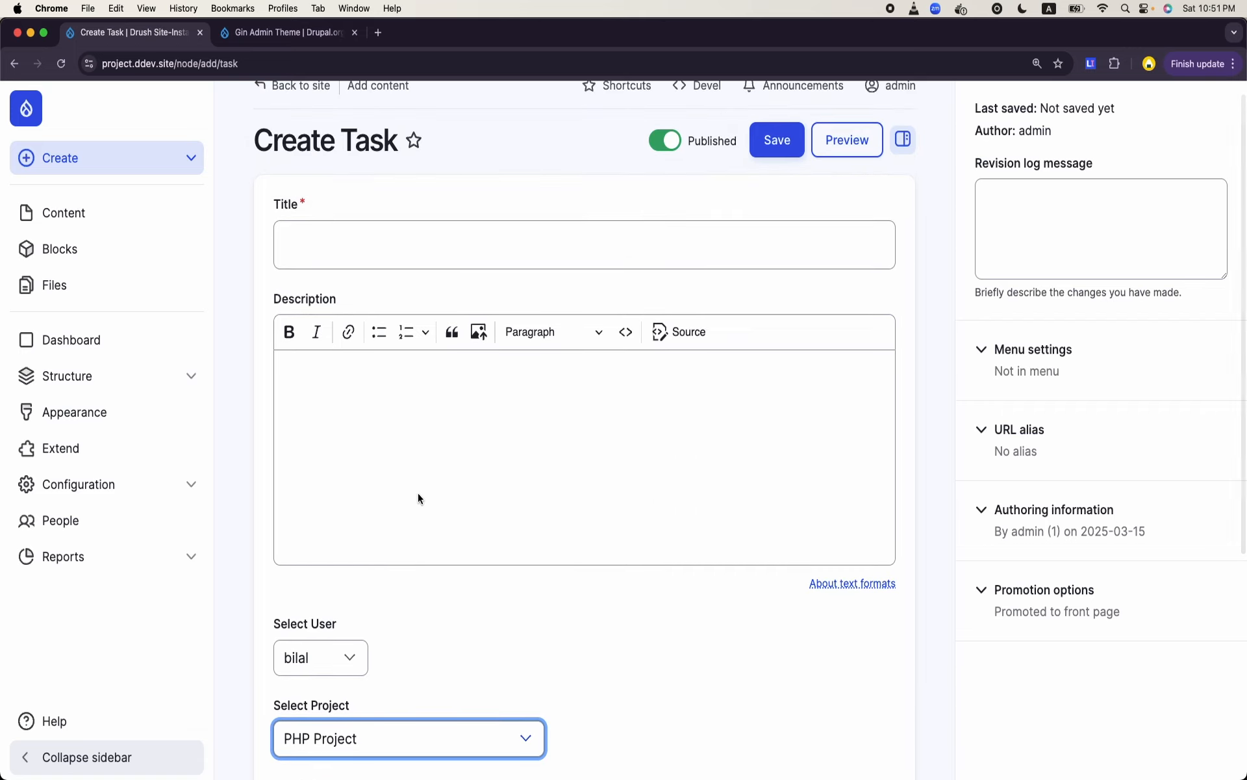
pyautogui.scroll(-2, 418, 499)
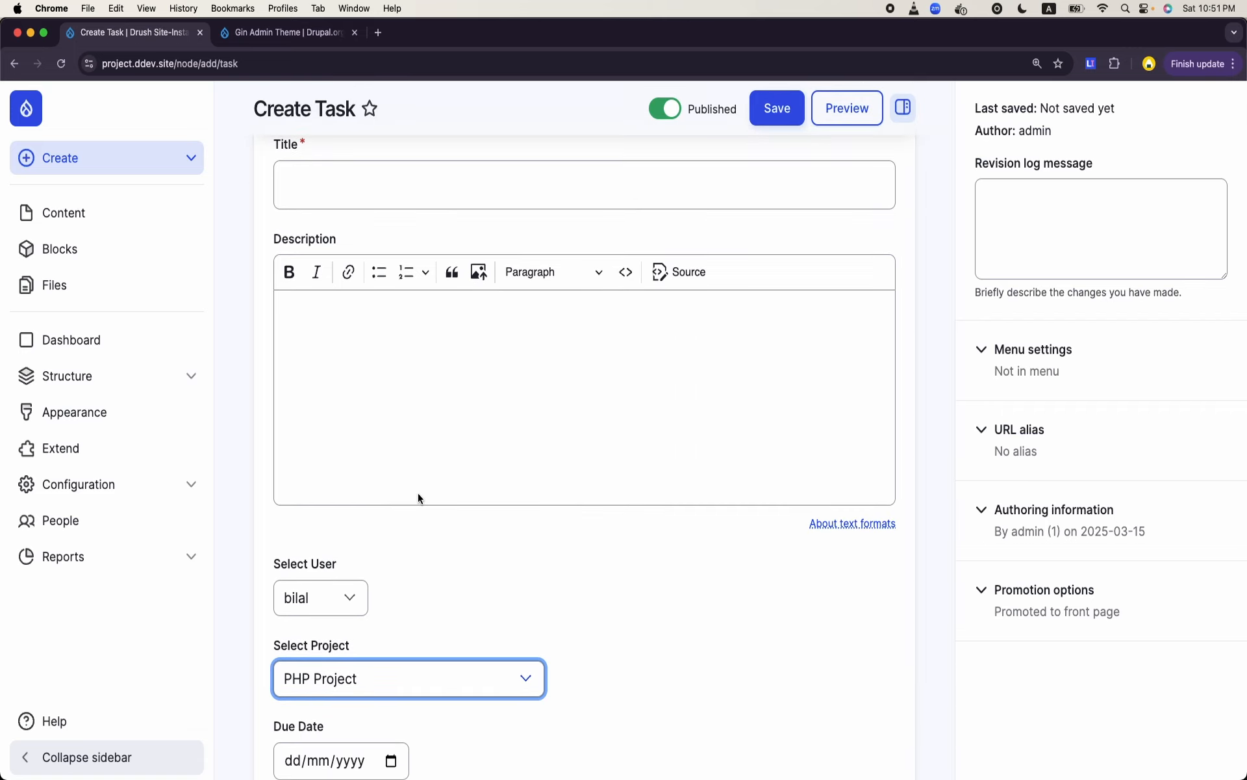
pyautogui.scroll(-10, 397, 591)
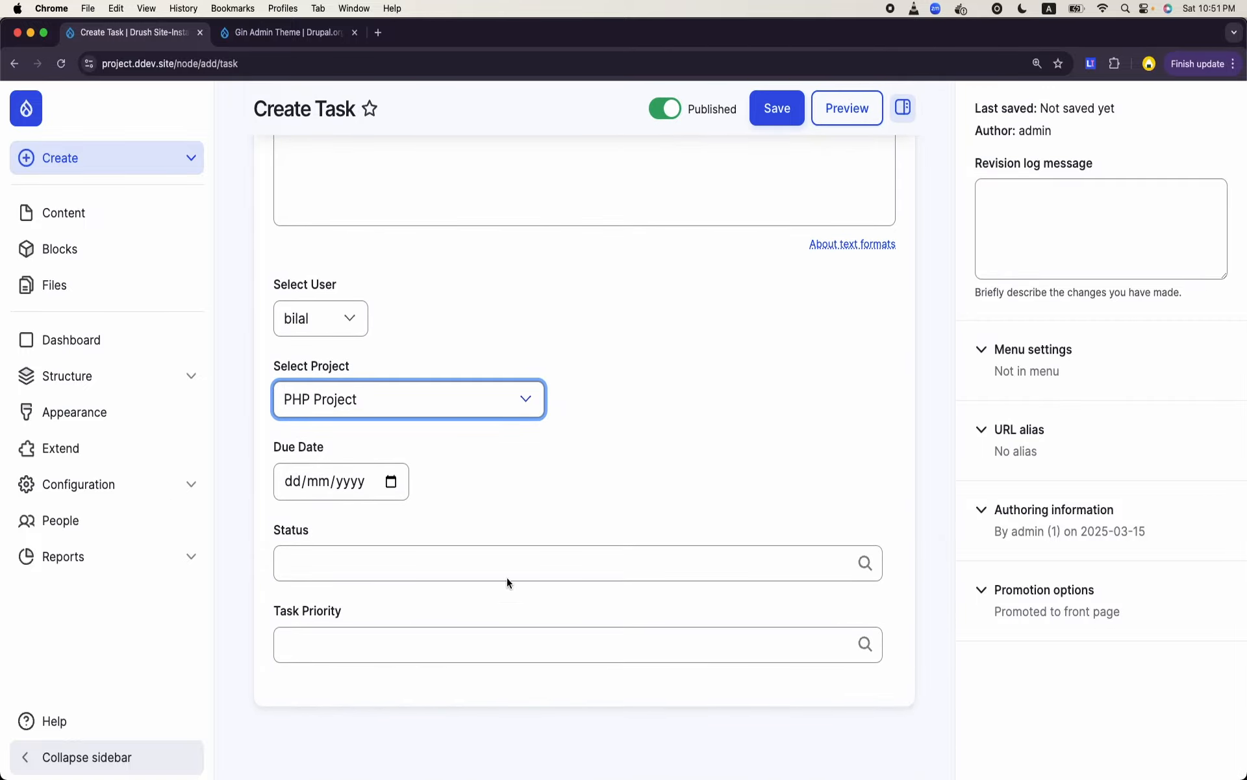
pyautogui.scroll(5, 552, 552)
pyautogui.scroll(2, 594, 532)
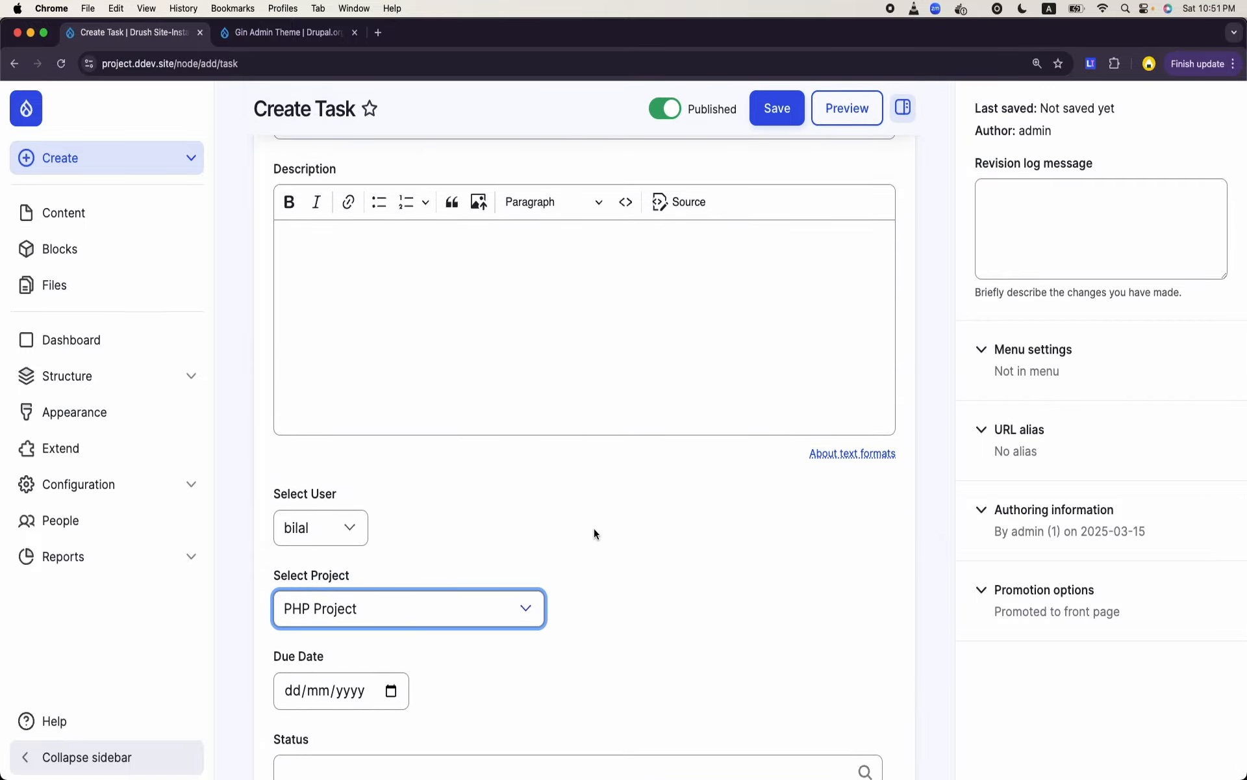
pyautogui.scroll(1, 594, 529)
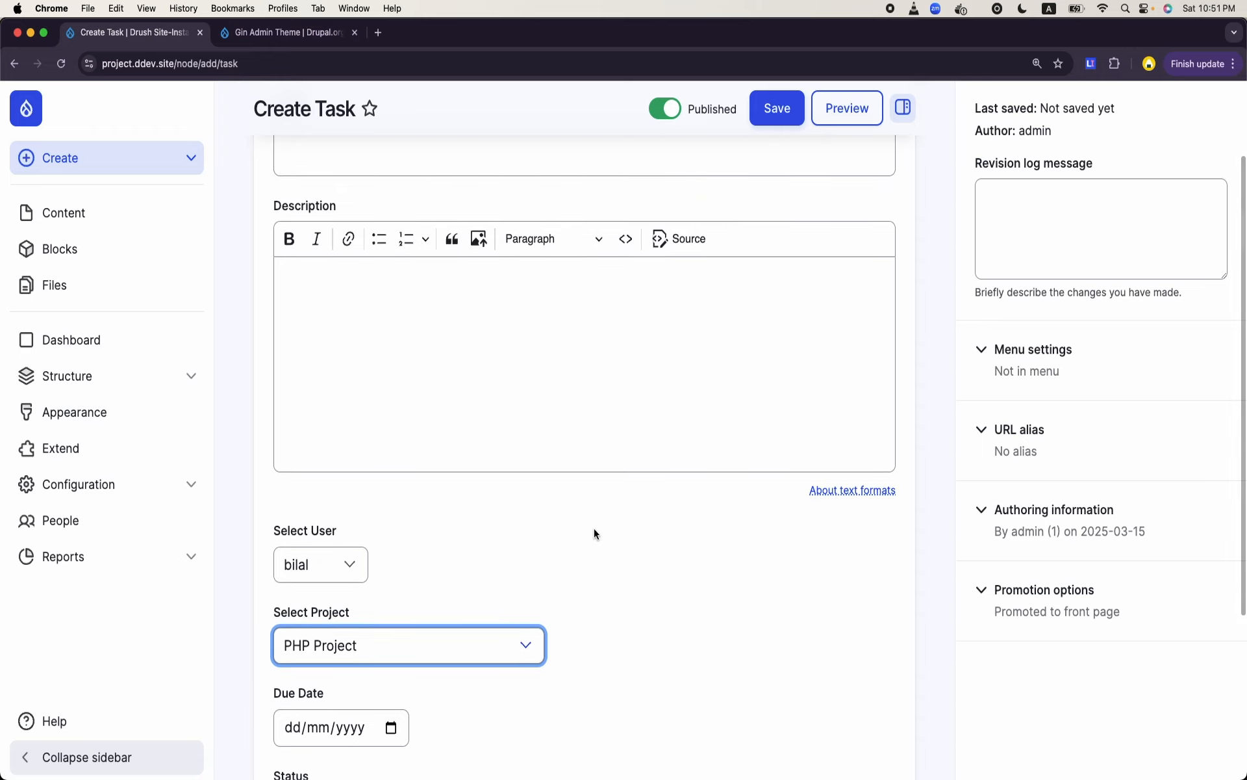
pyautogui.scroll(-1, 594, 533)
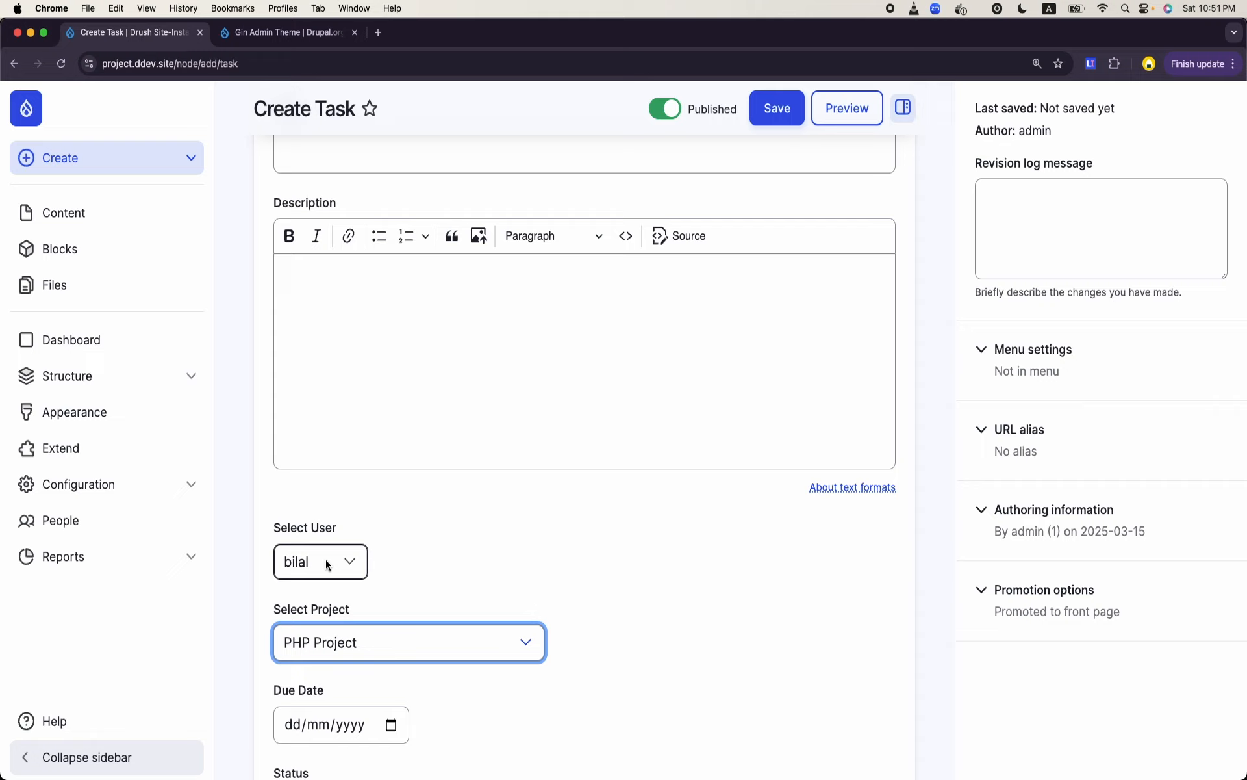
pyautogui.click(302, 569)
pyautogui.click(301, 568)
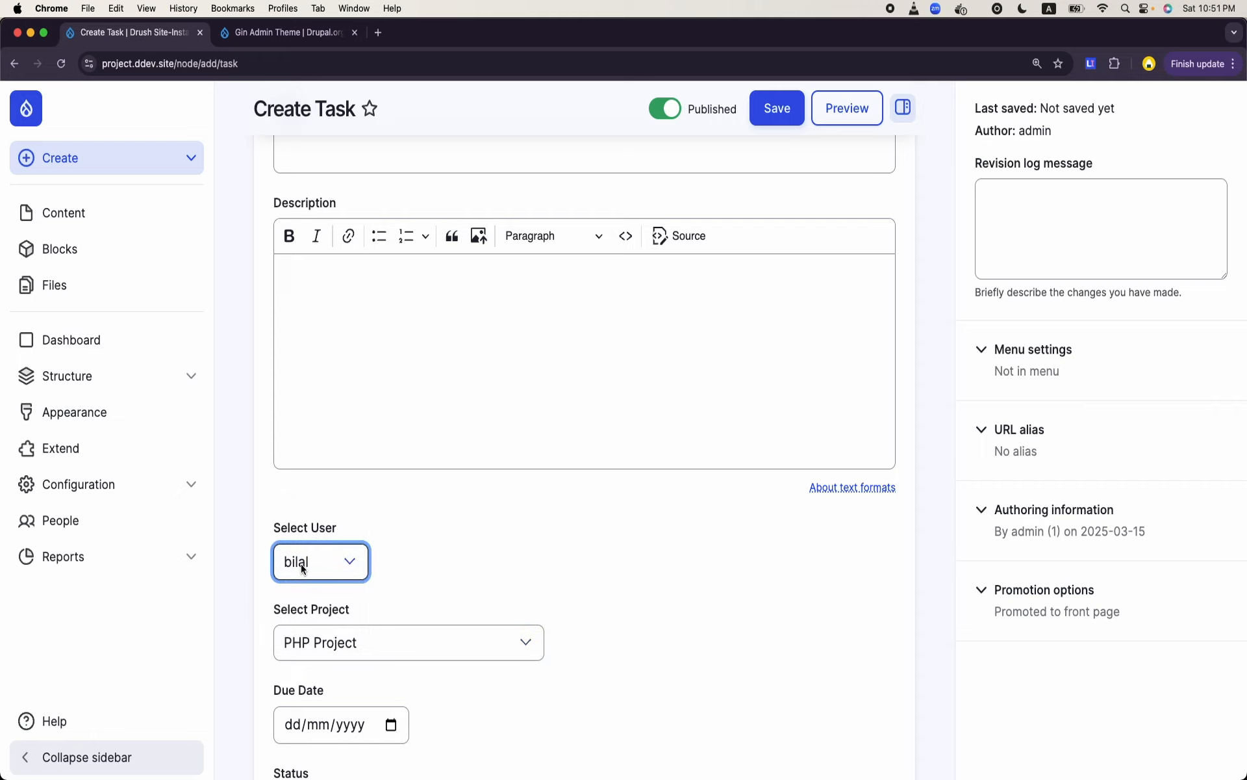
pyautogui.click(312, 570)
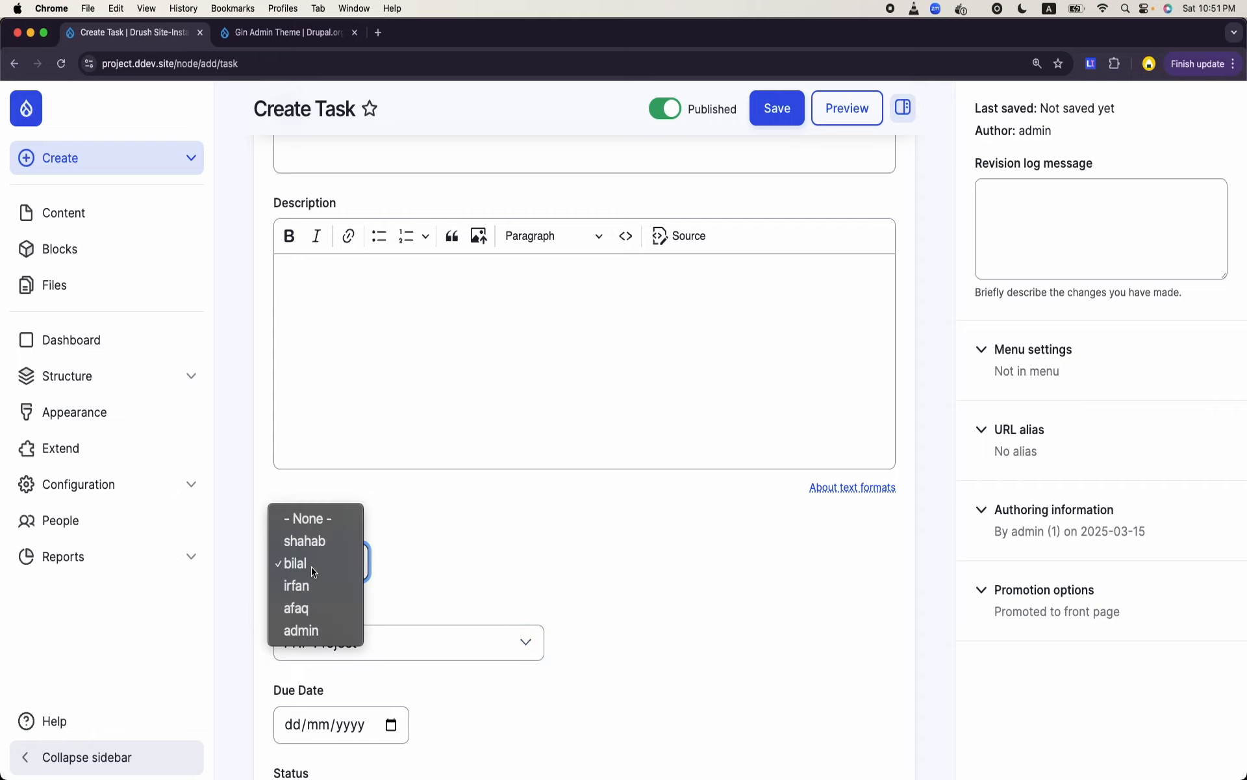
pyautogui.click(315, 565)
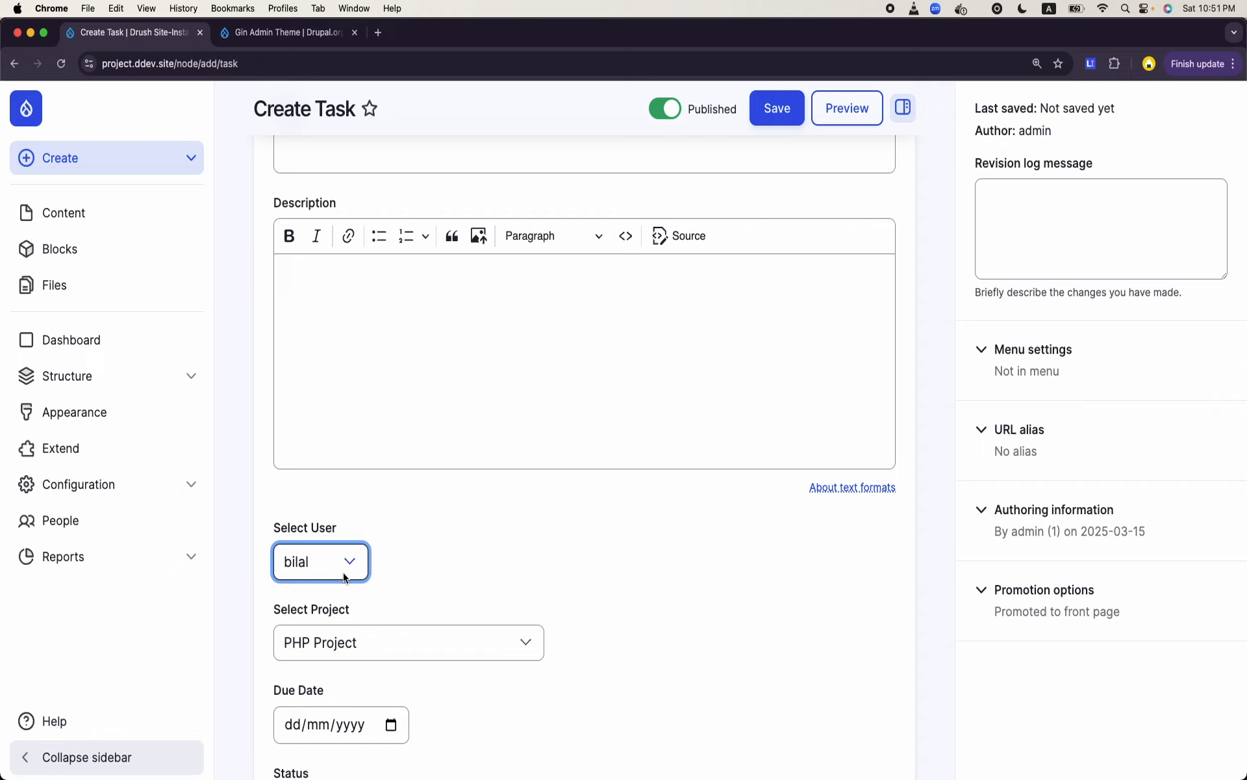
pyautogui.click(489, 573)
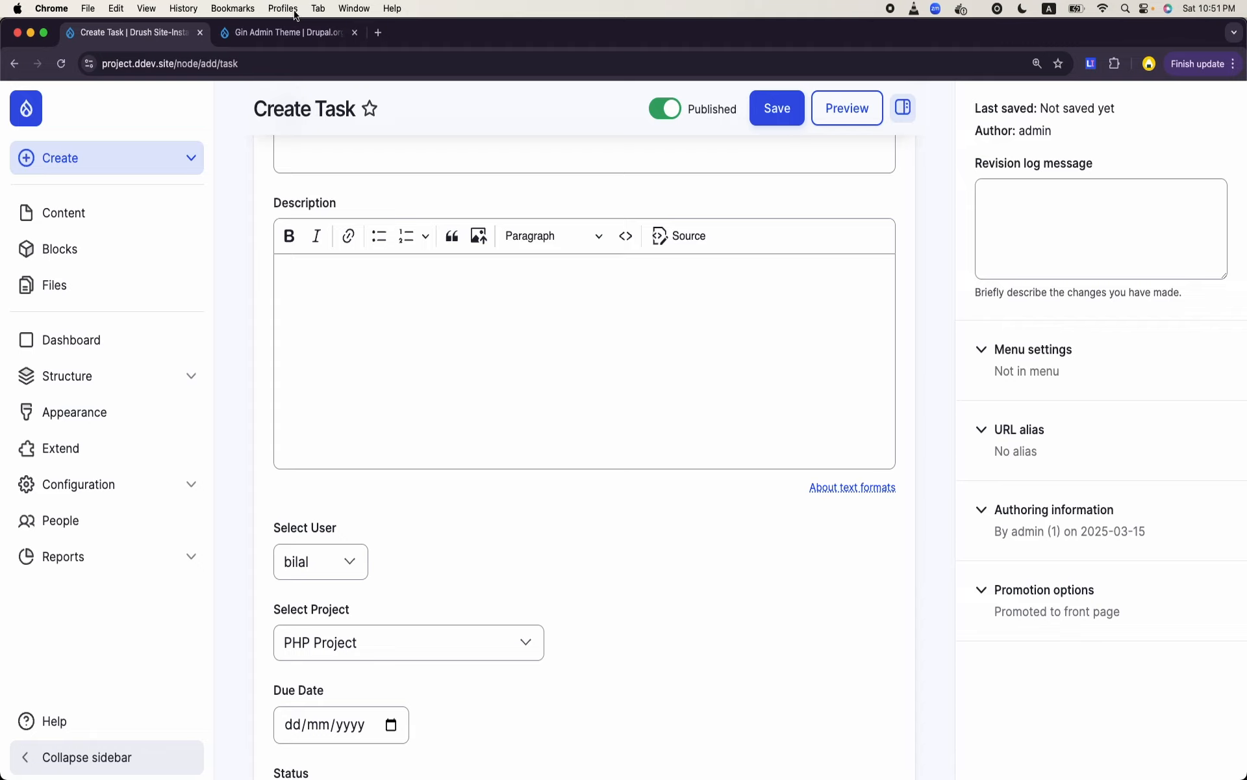
# - Search the web for "mesage drupal" in a new tab and open the Message module's releases on Drupal.org
pyautogui.click(378, 33)
pyautogui.write('mesage drupal')
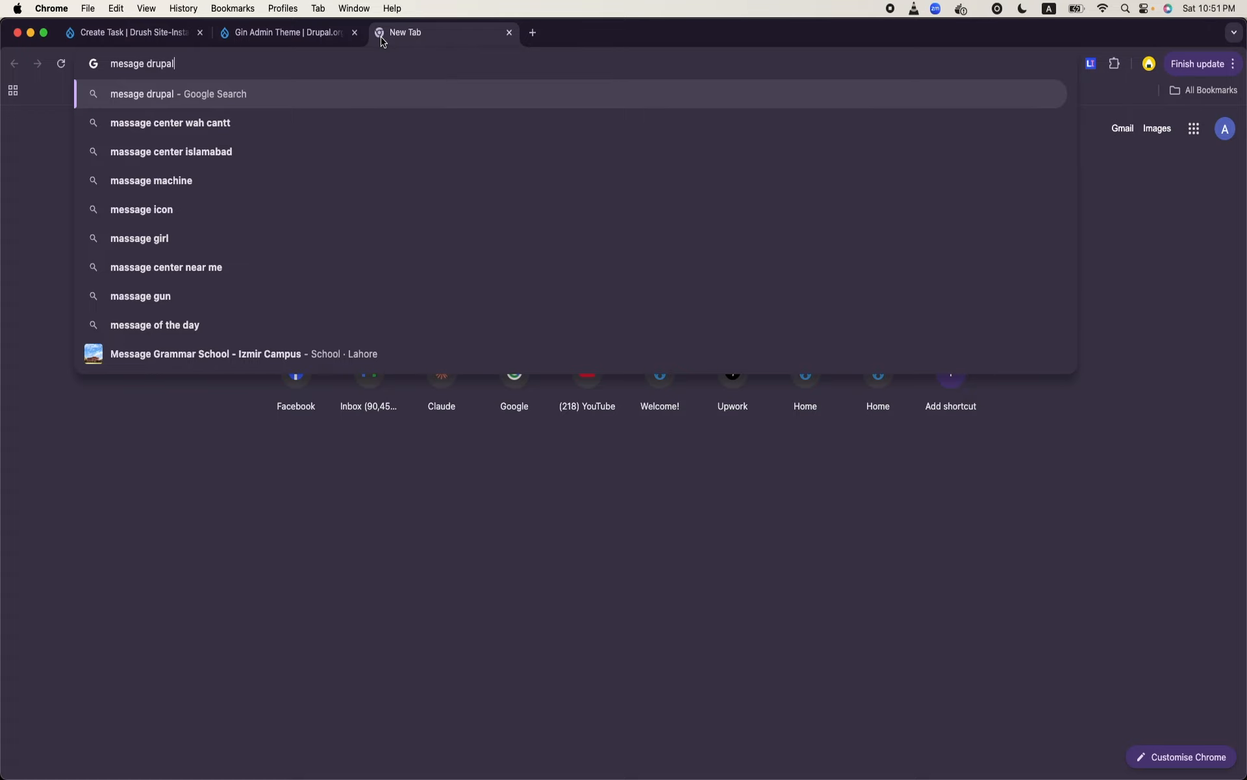
pyautogui.press('Return')
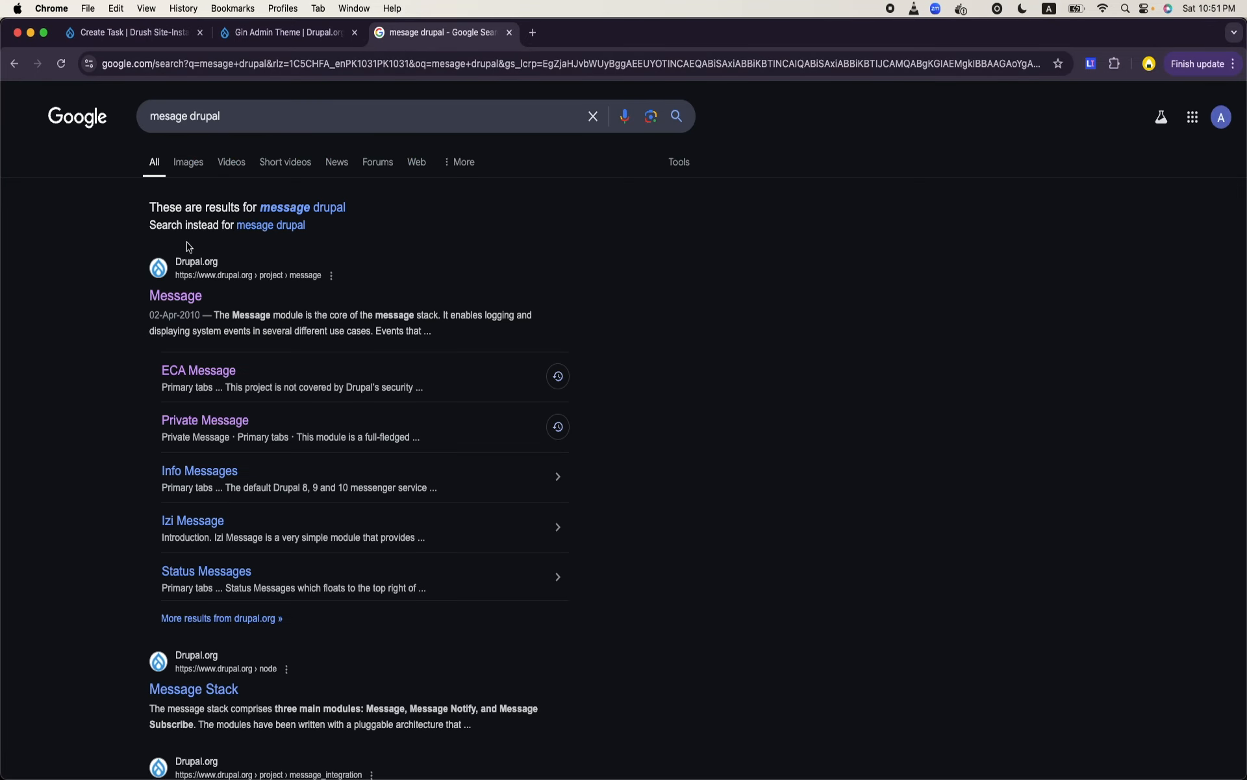
pyautogui.click(168, 301)
pyautogui.scroll(-3, 419, 307)
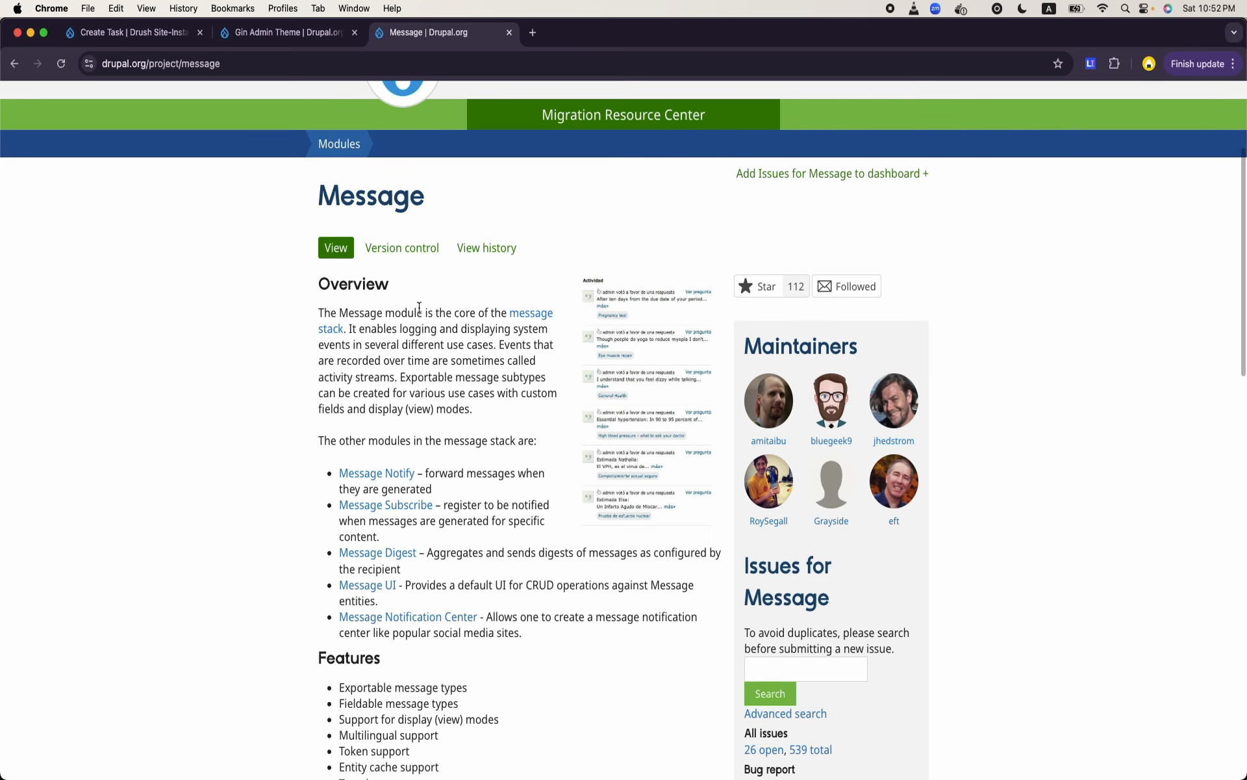
pyautogui.scroll(-15, 419, 307)
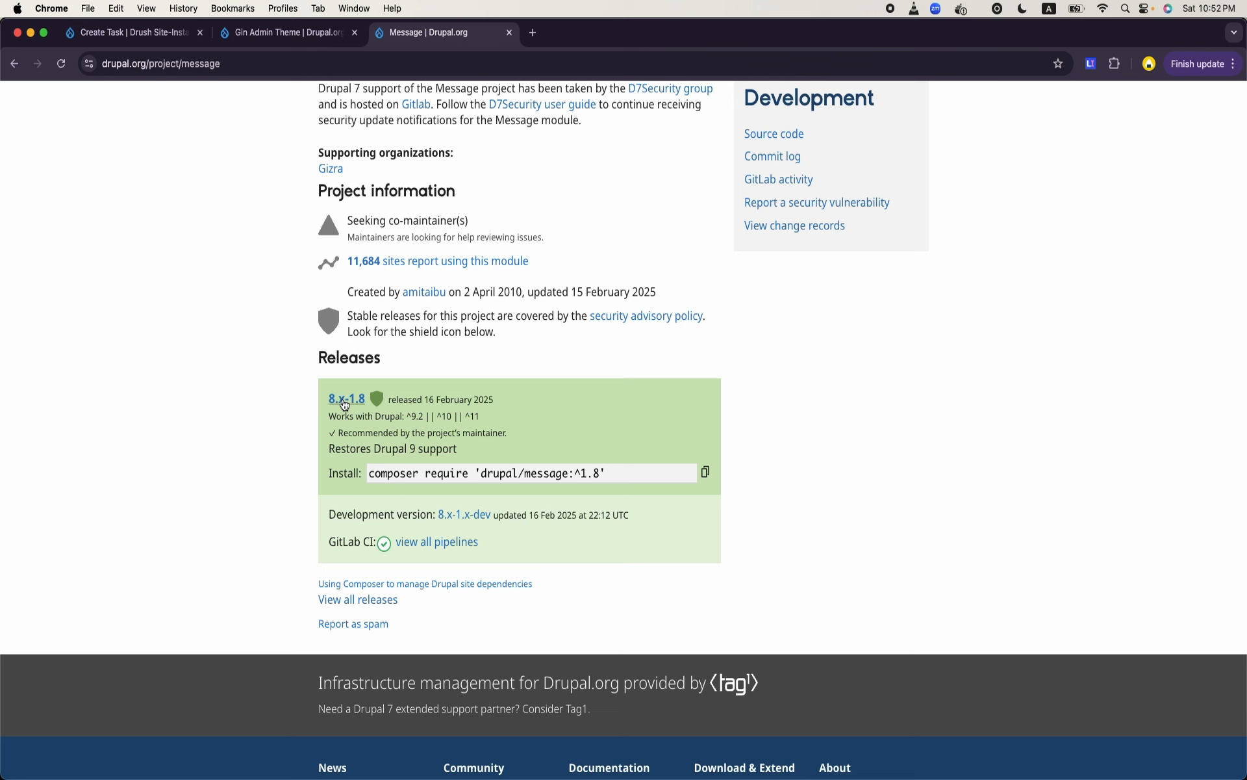
# - Enlarge the Message project page and copy the Composer install command of release 8.x-1.8
pyautogui.press('super+equal')
pyautogui.press('super+equal')
pyautogui.press('super+equal')
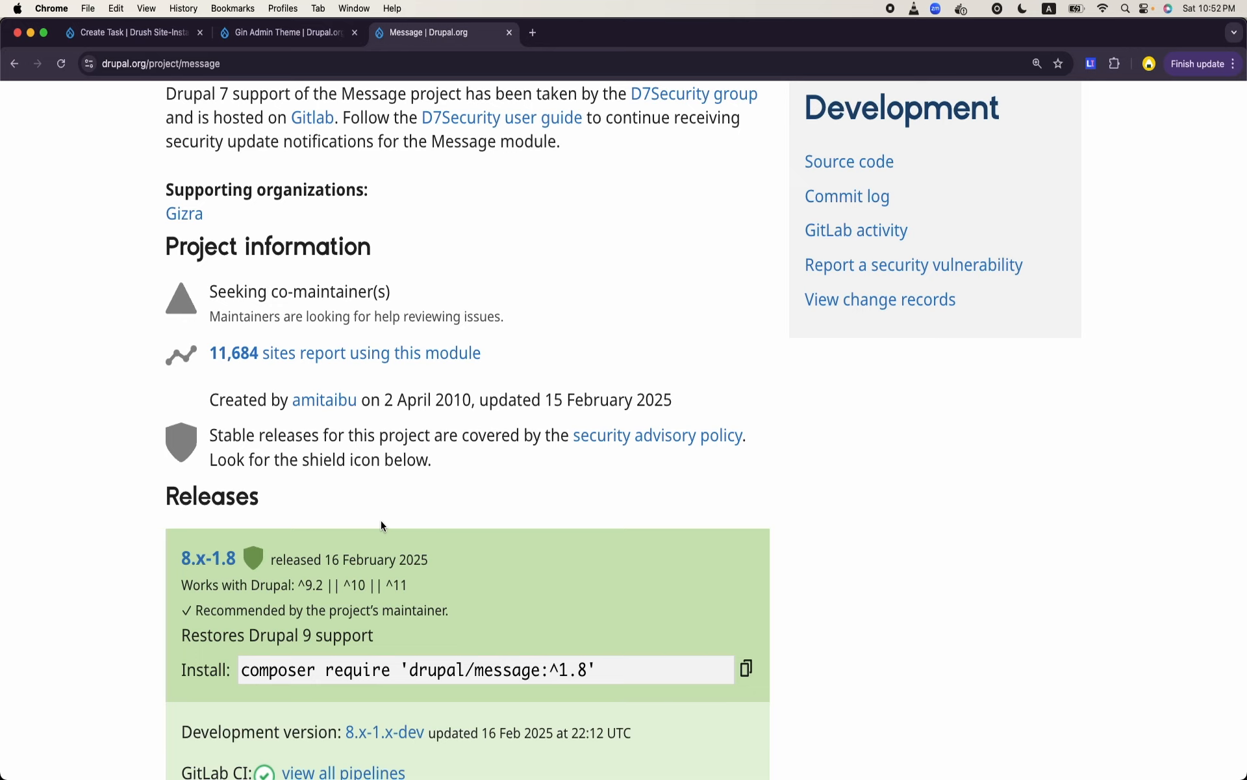
pyautogui.scroll(-2, 380, 520)
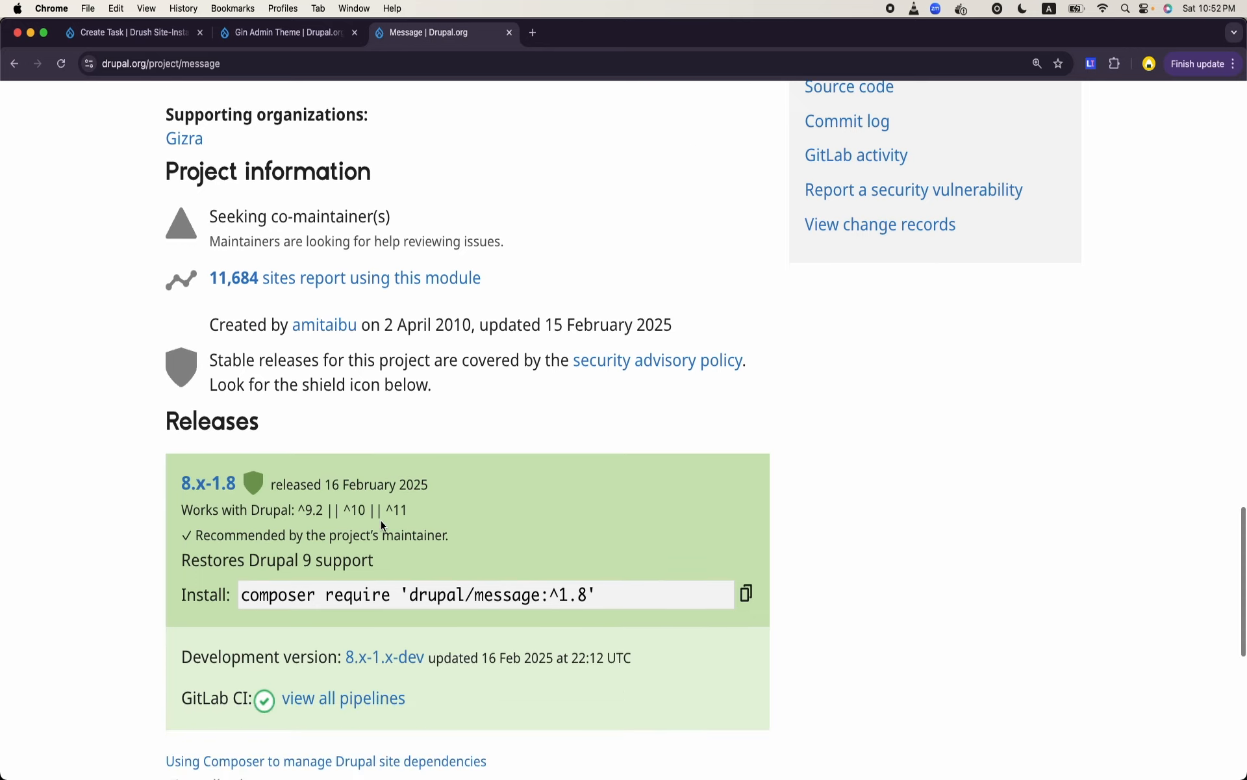
pyautogui.click(747, 595)
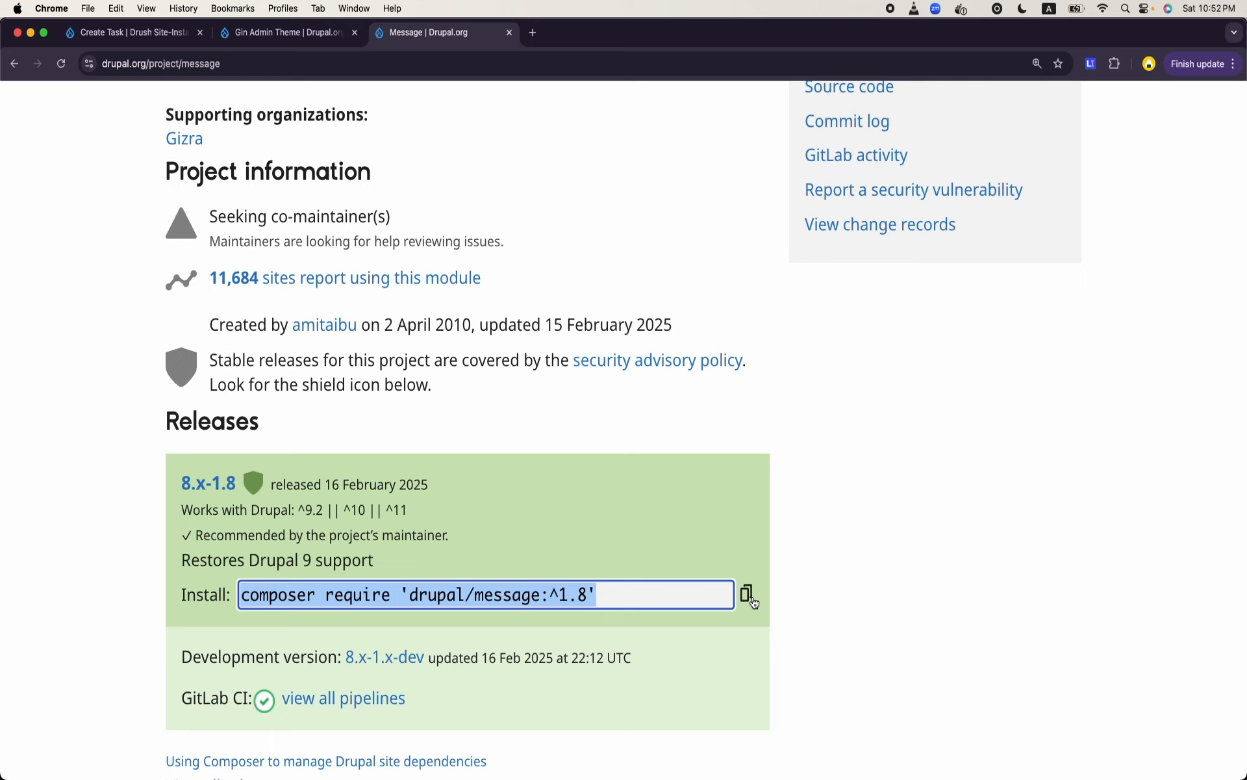
# - Switch to Terminal and download the Message module with ddev composer require 'drupal/message:^1.8'
pyautogui.click(513, 766)
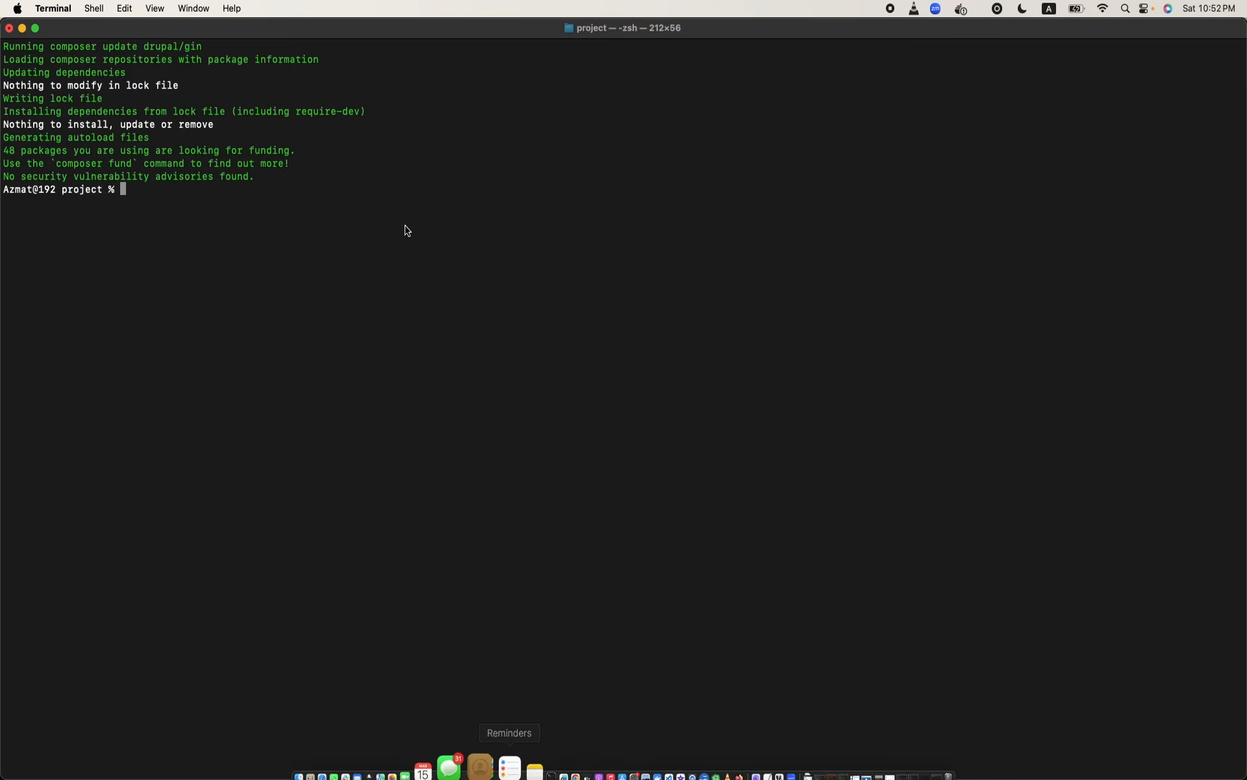
pyautogui.write('dde')
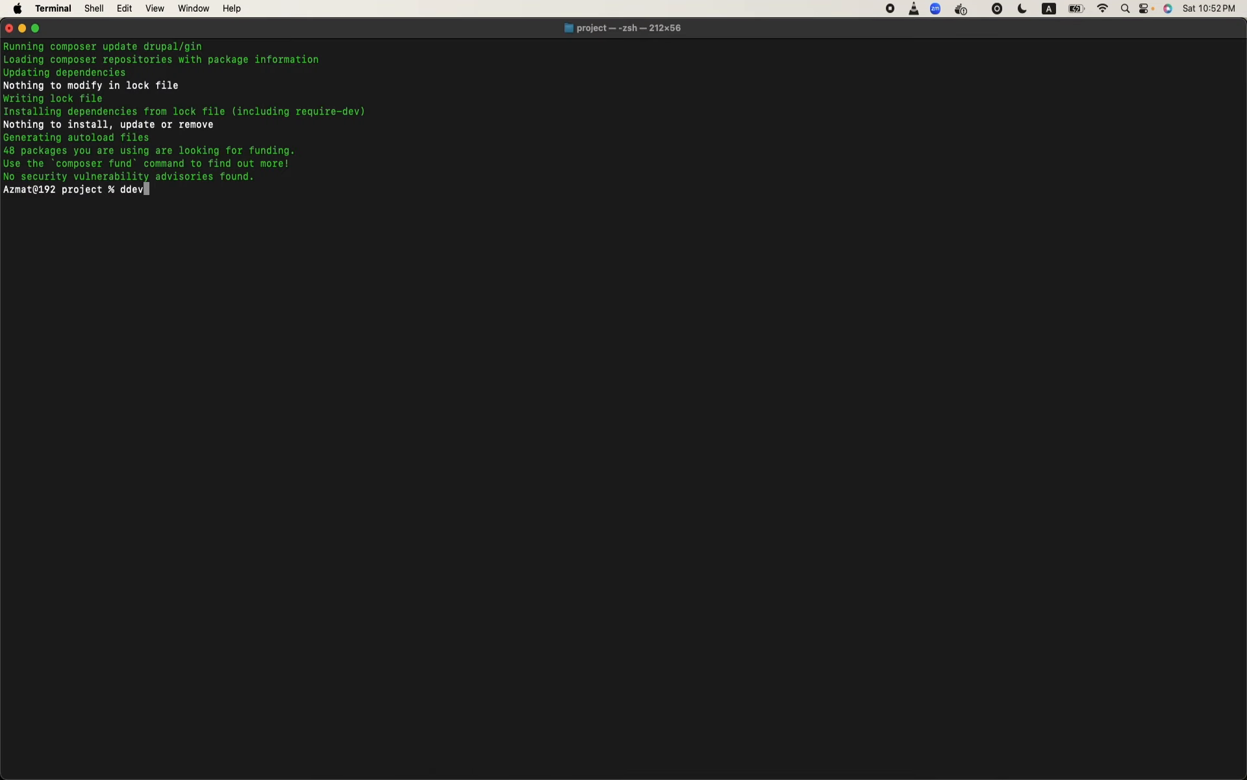
pyautogui.press('super+v')
pyautogui.press('Return')
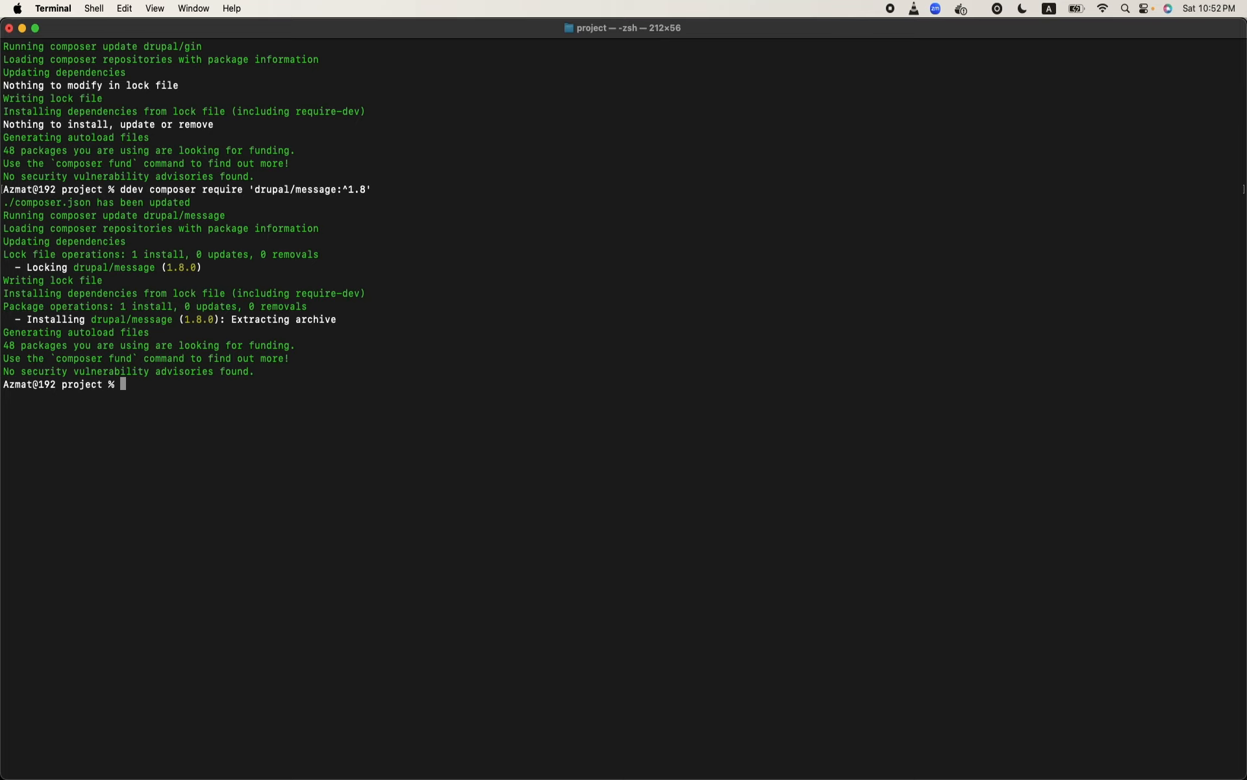
# - Enable the Message module by running ddev drush en message -y
pyautogui.write('ddev drush en message 0')
pyautogui.press('BackSpace')
pyautogui.write('-y')
pyautogui.press('Return')
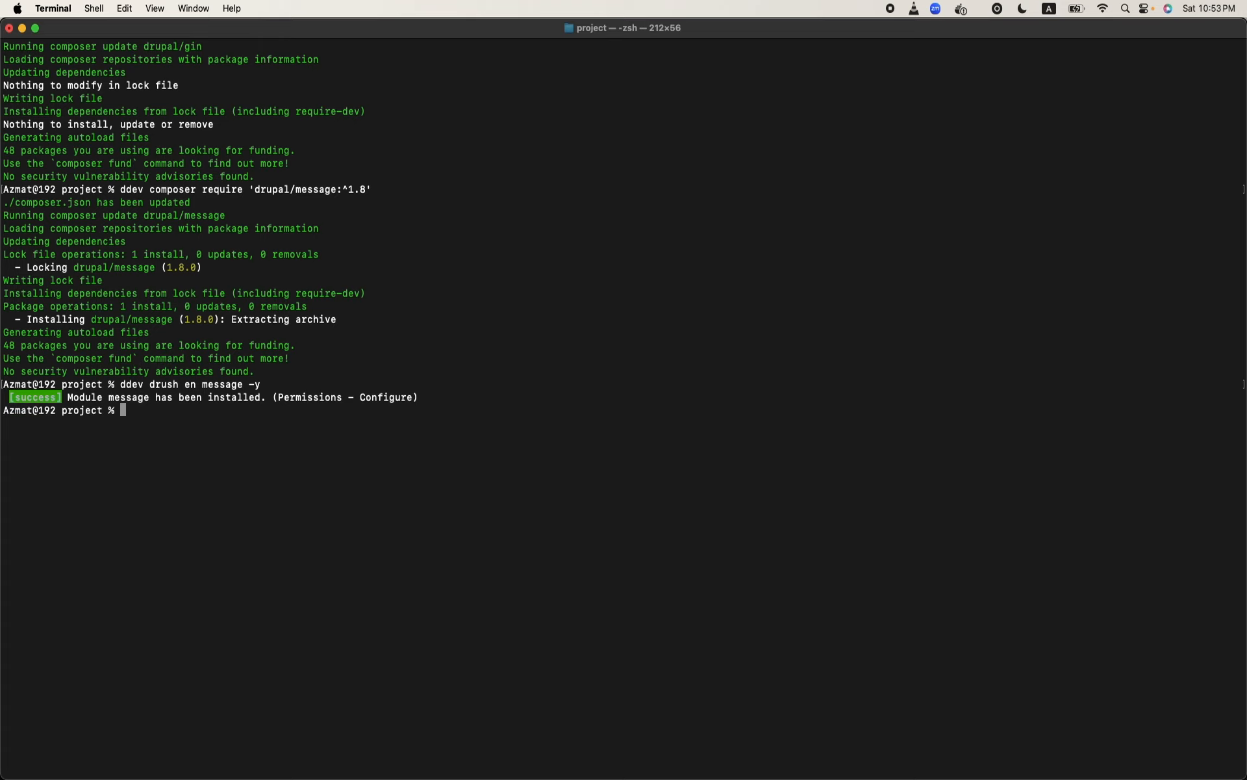
# - Switch back to Chrome and reload the site's Create Task page to refresh the admin navigation
pyautogui.moveTo(479, 777)
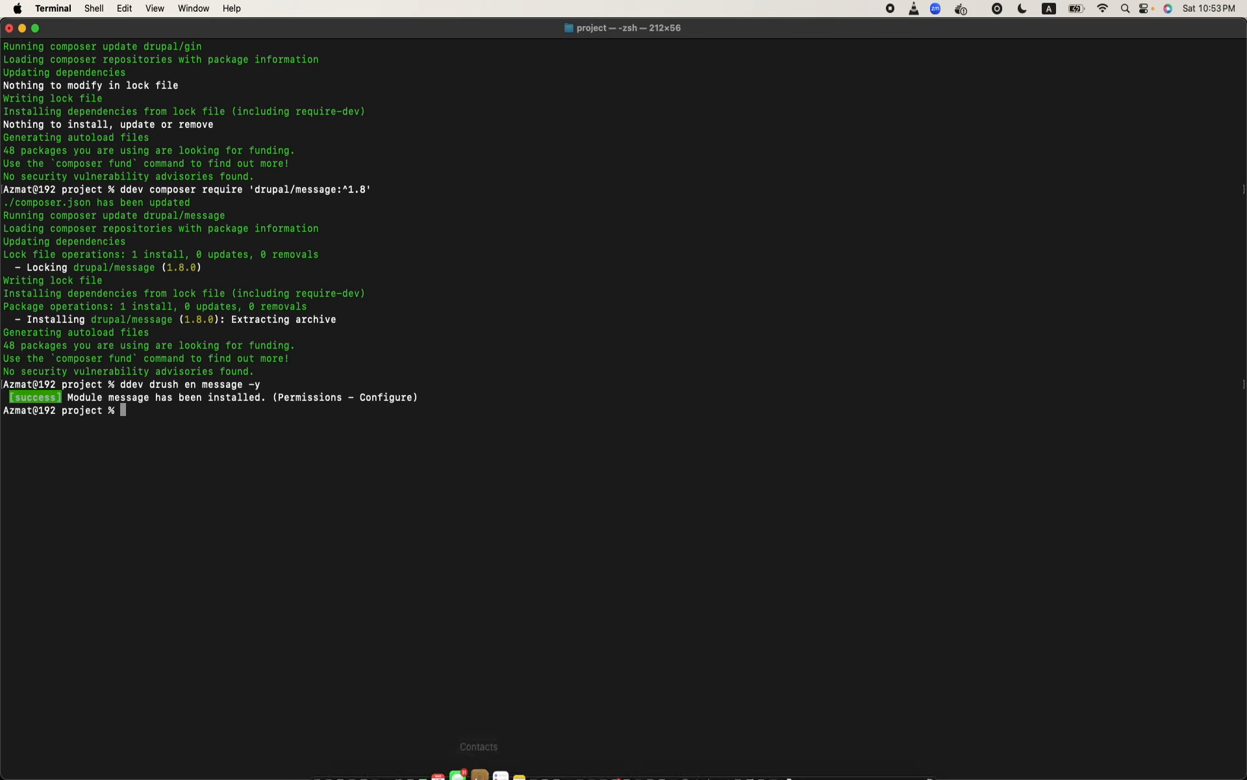
pyautogui.click(537, 747)
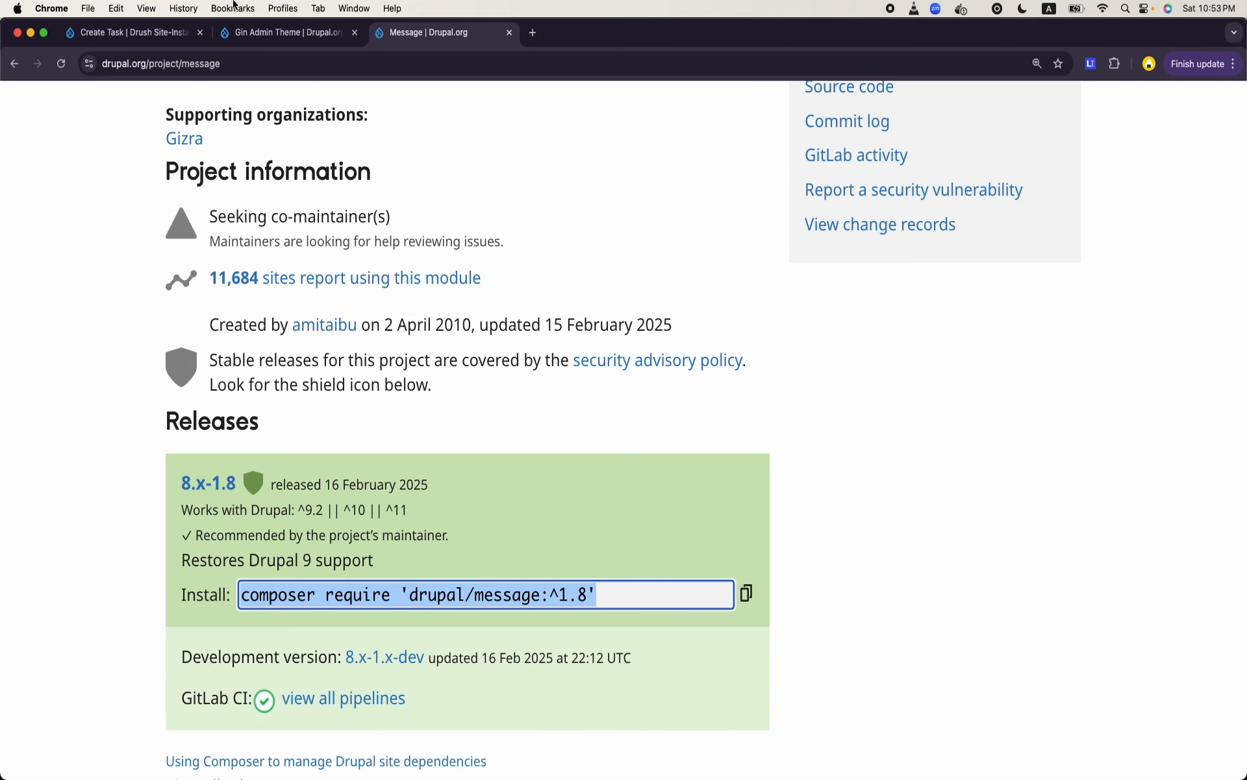
pyautogui.click(148, 48)
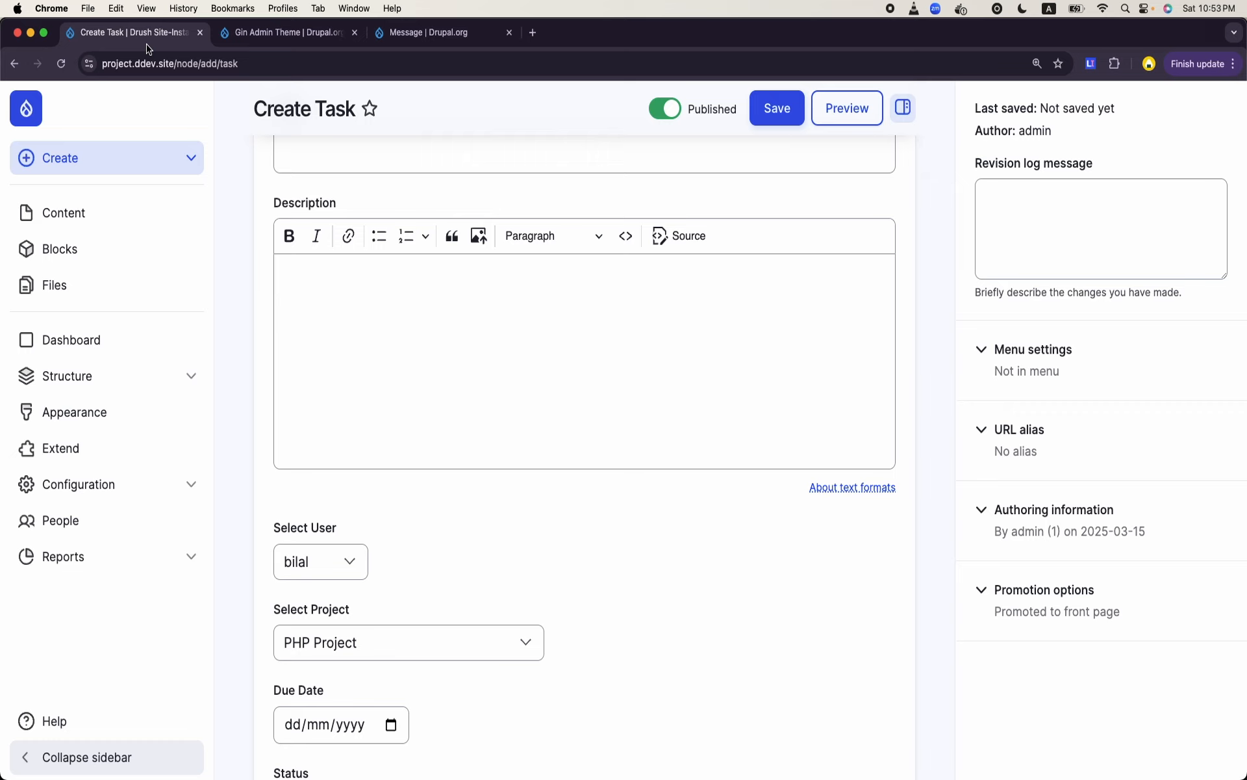
pyautogui.click(102, 375)
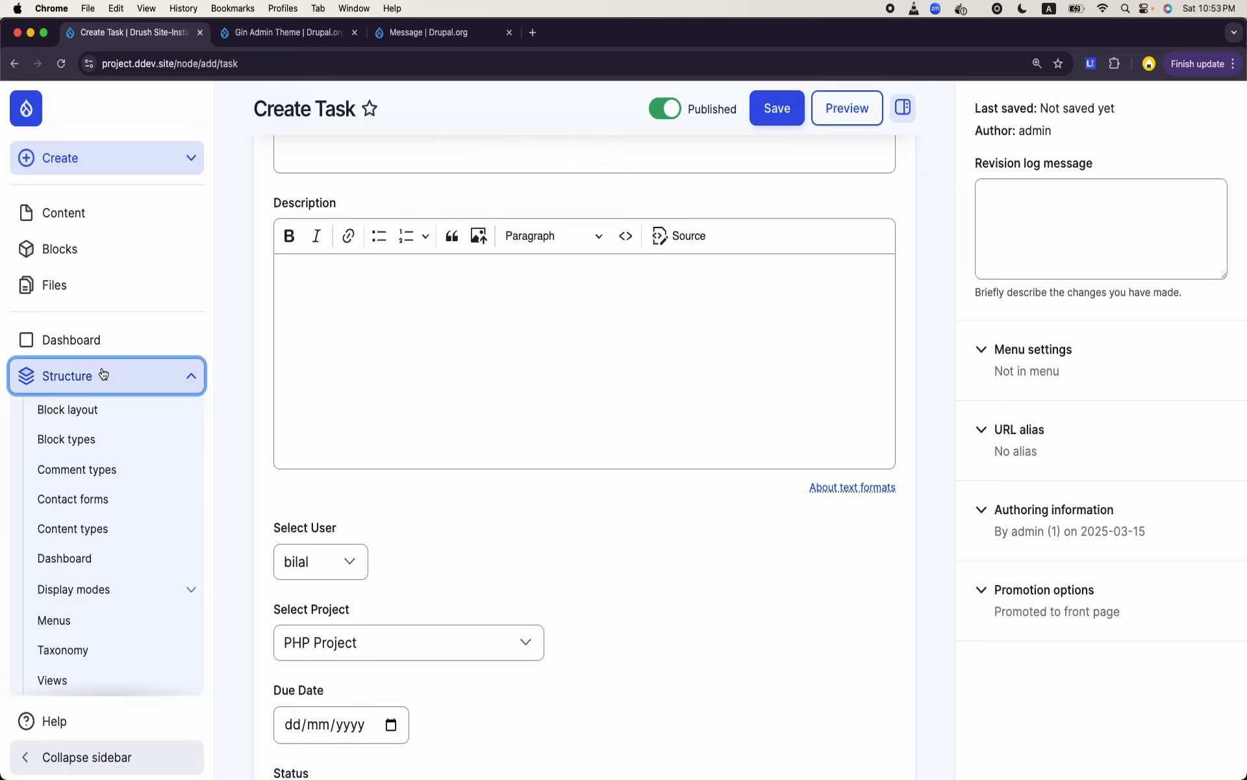
pyautogui.click(287, 70)
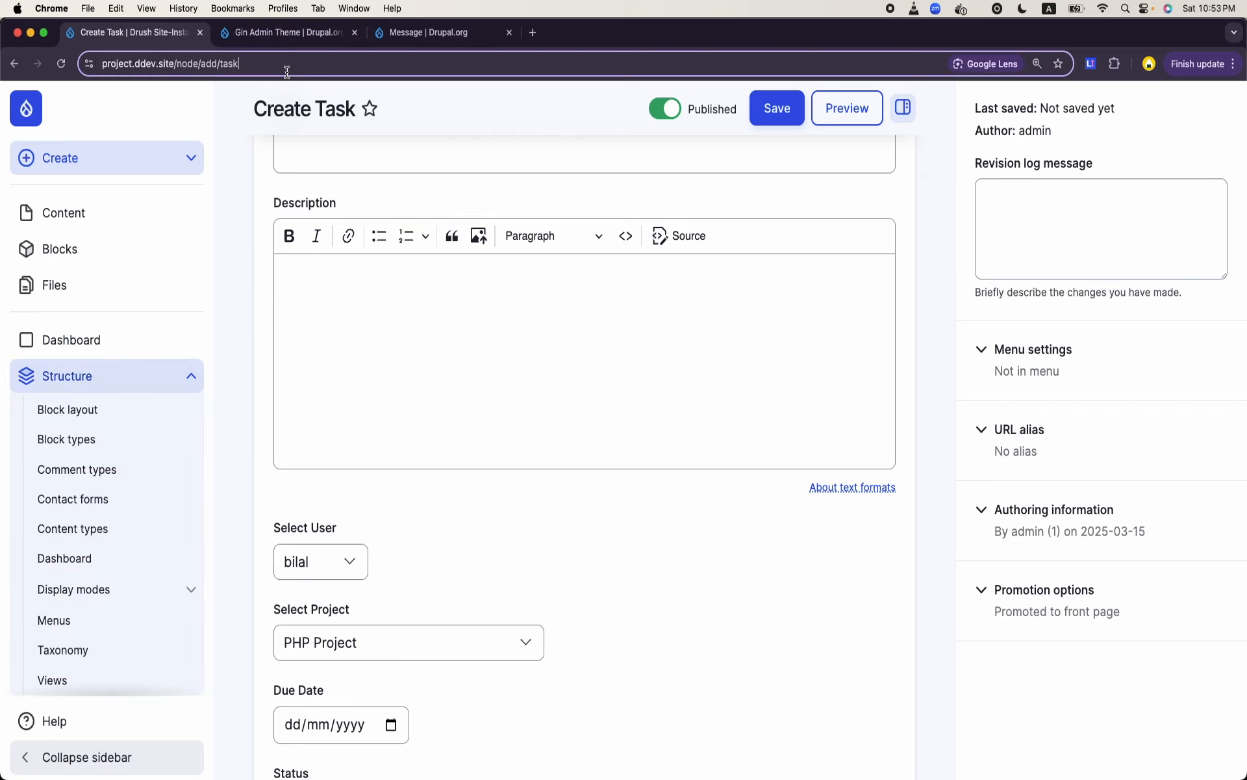
pyautogui.press('Return')
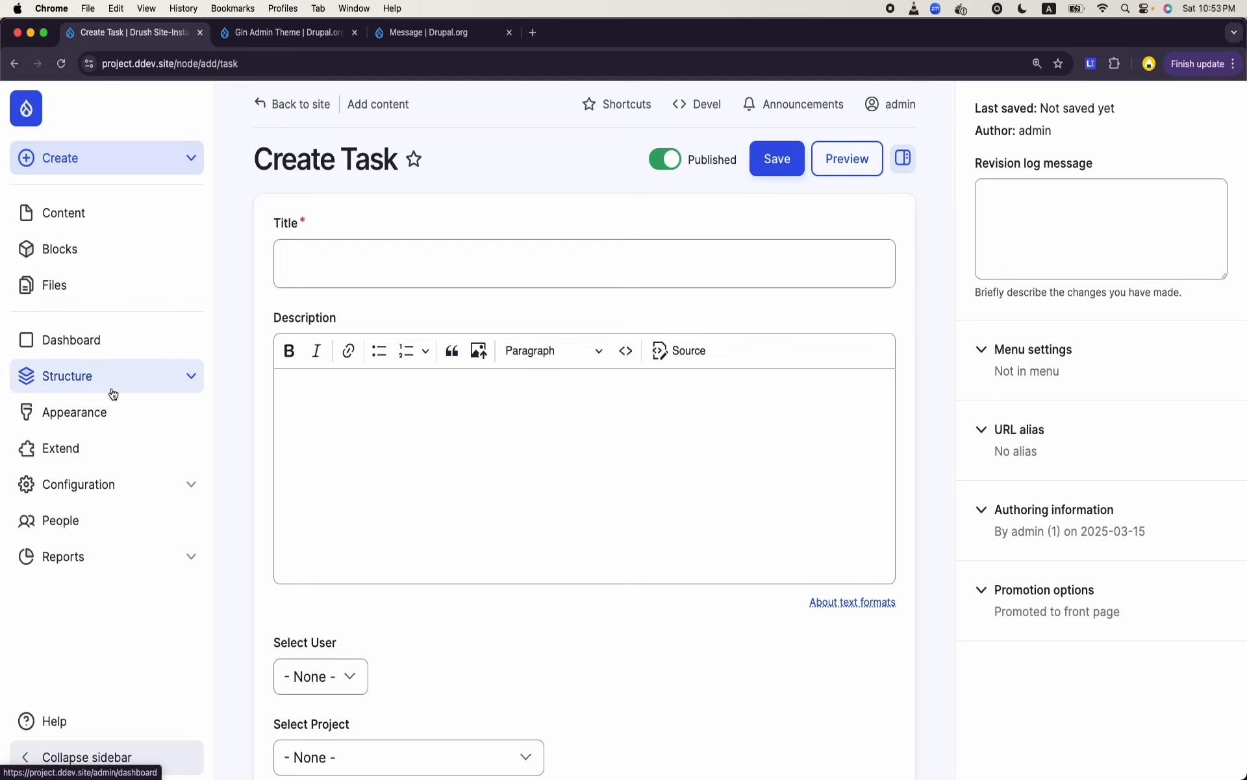
# - Open the site's Message templates page and start adding a new message template
pyautogui.click(102, 377)
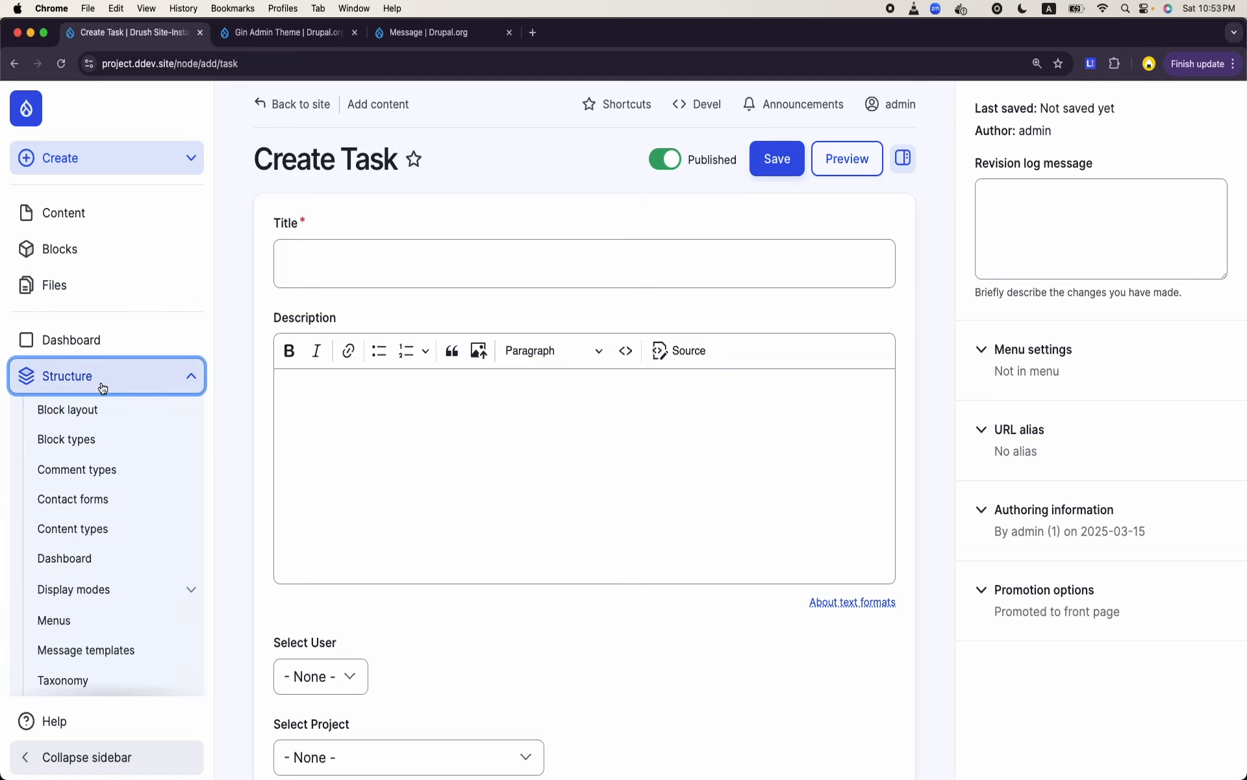
pyautogui.click(91, 649)
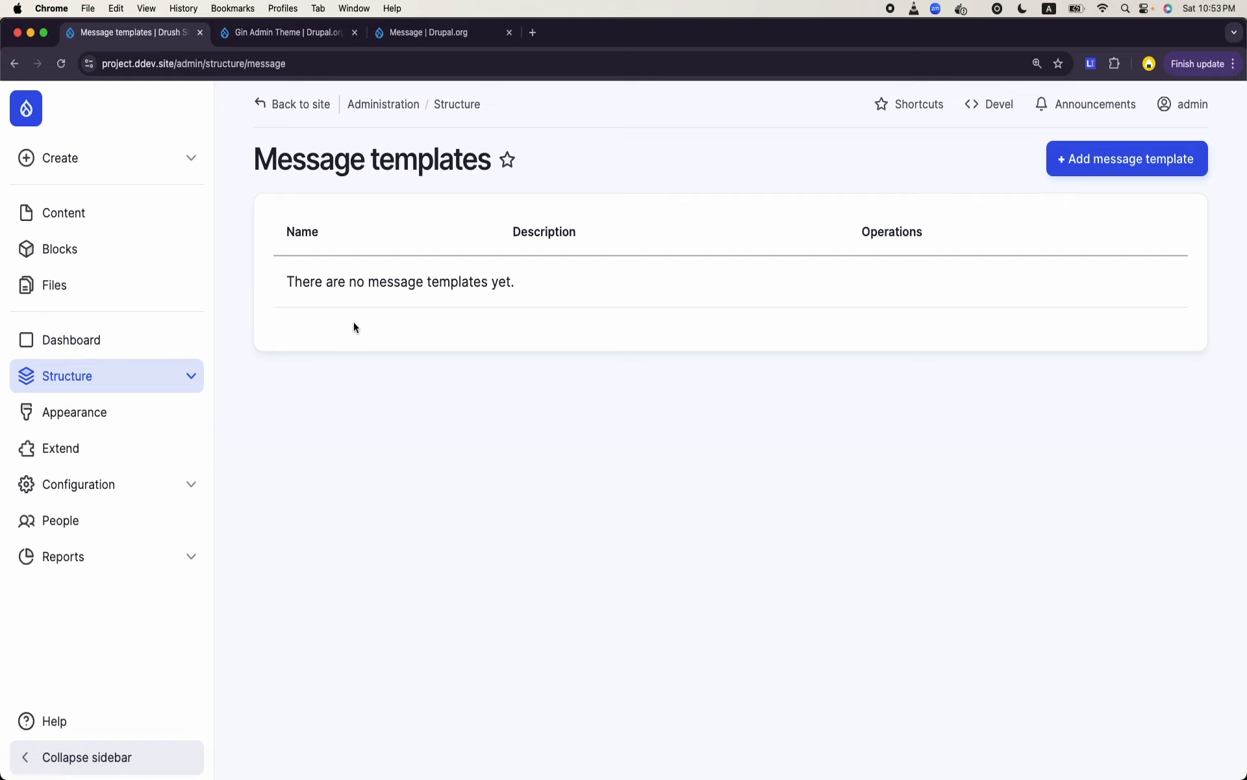
pyautogui.click(1121, 167)
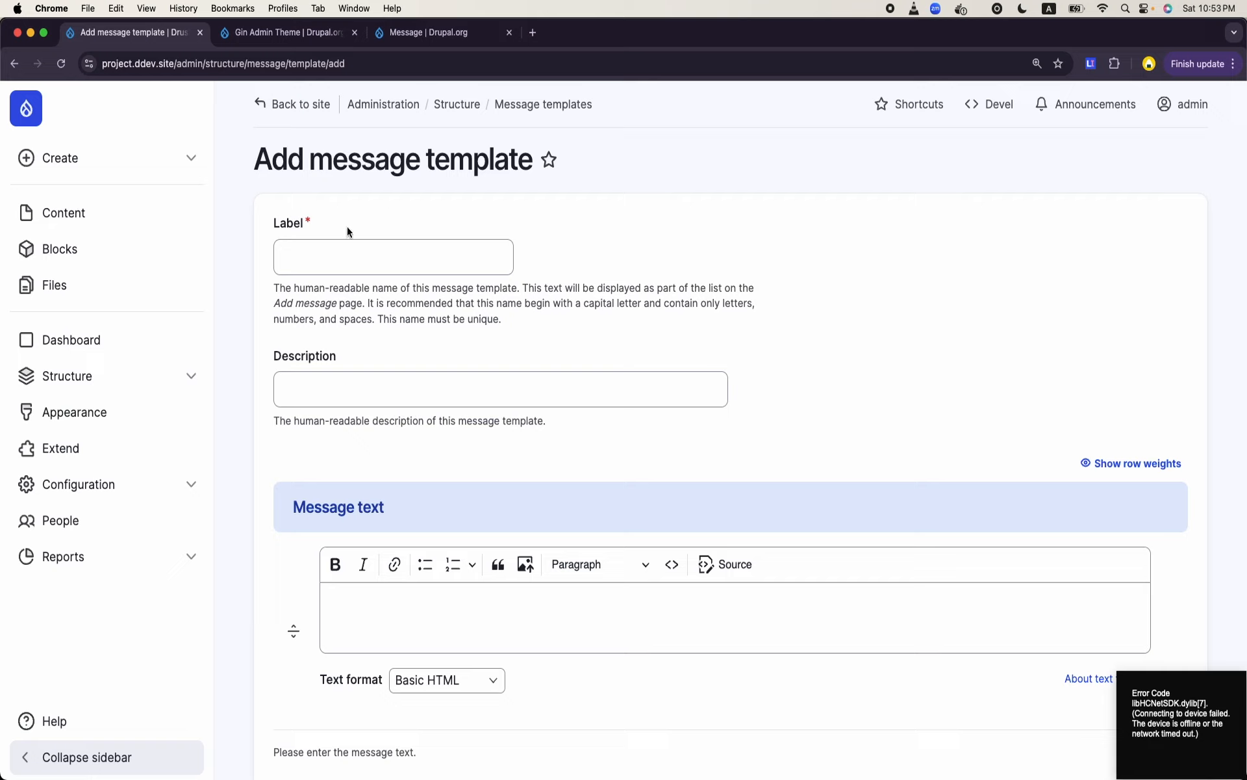
# - Label the new message template Task Manager Assignment and select the label text
pyautogui.click(340, 254)
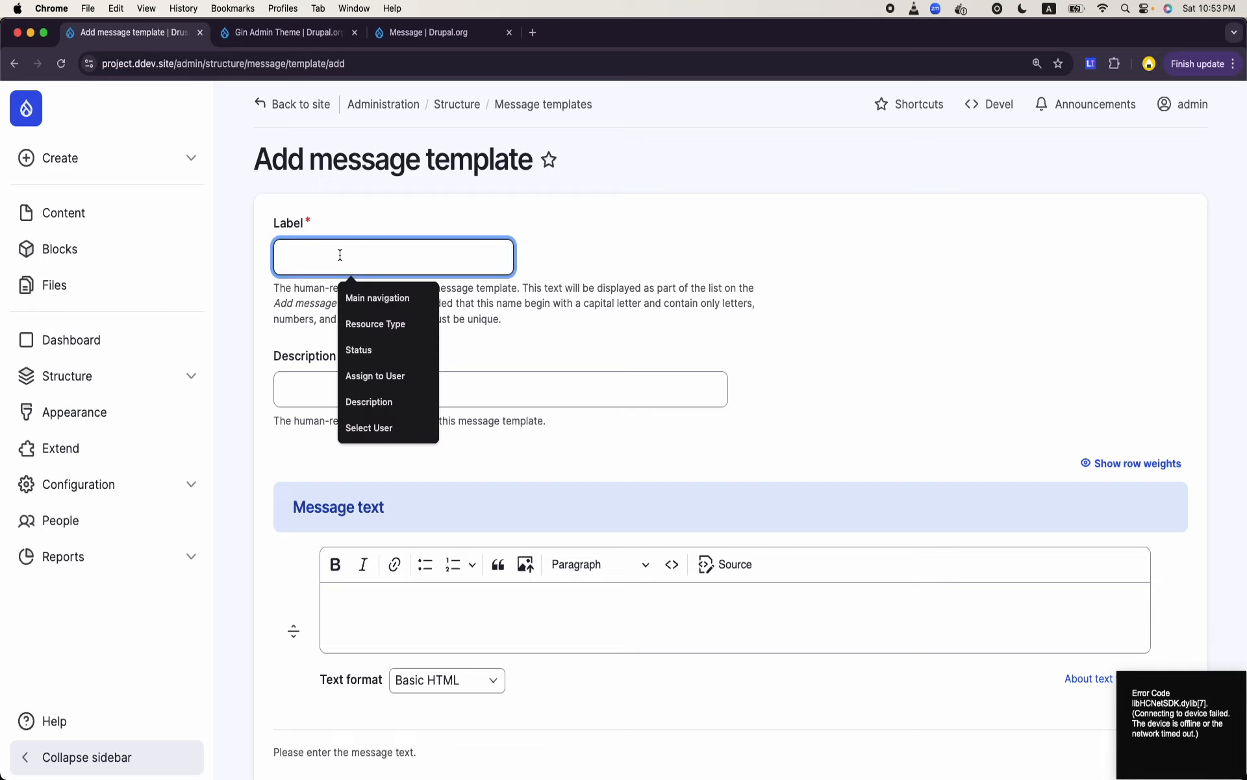
pyautogui.press('capslock')
pyautogui.press('capslock')
pyautogui.write('T')
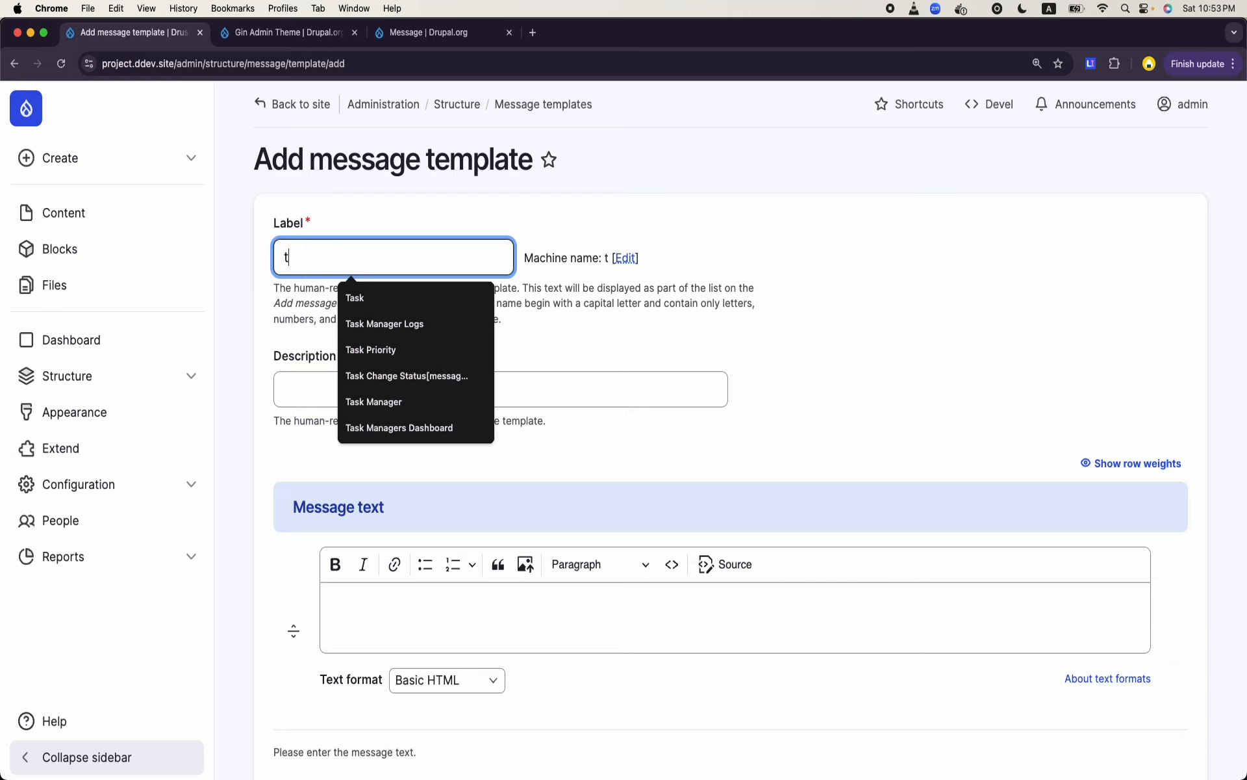
pyautogui.press('capslock')
pyautogui.press('capslock')
pyautogui.write('ask Manager ')
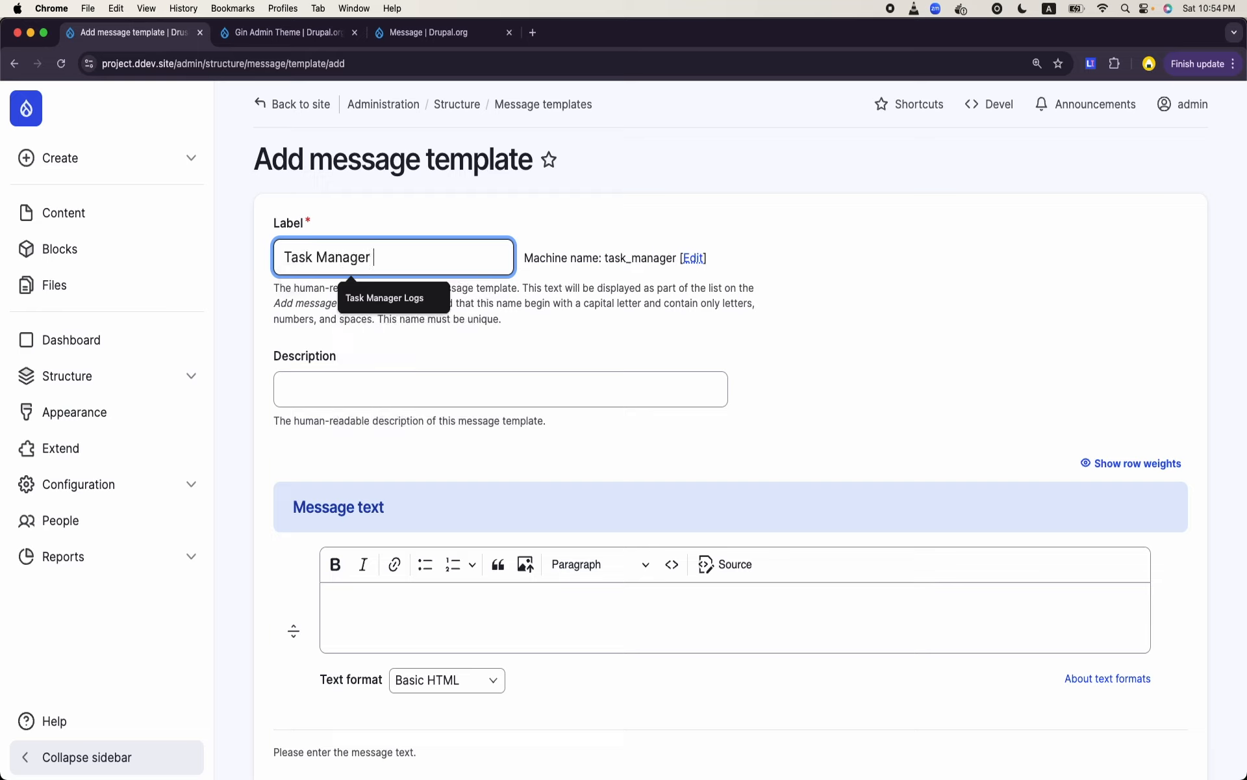
pyautogui.write('Assignment')
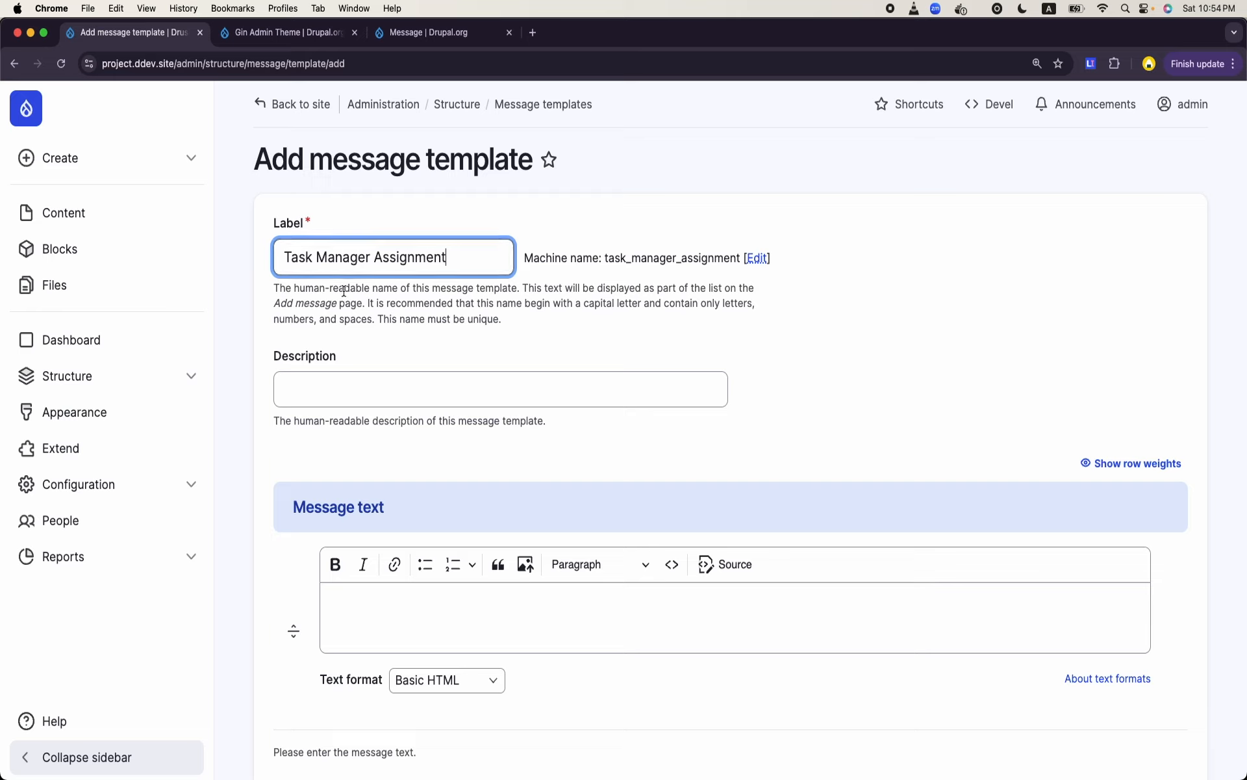
pyautogui.tripleClick(356, 254)
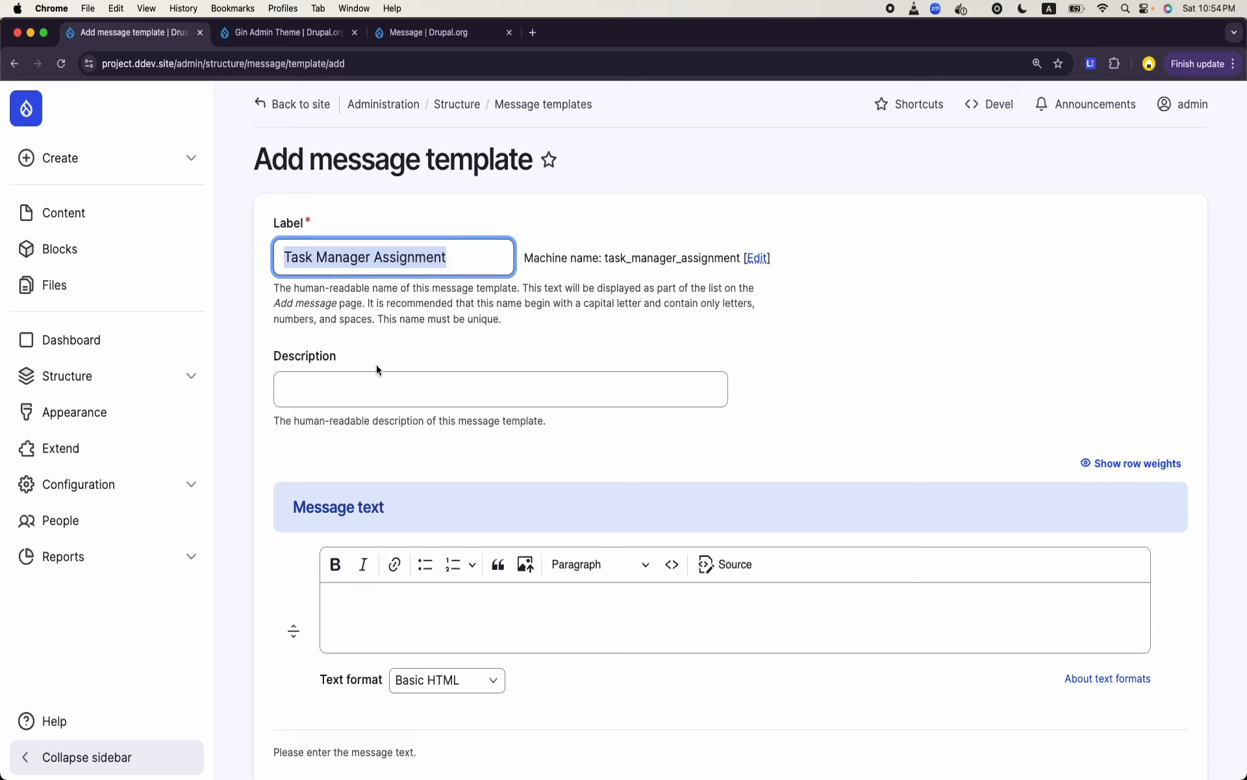
# - Save the Task Manager Assignment message template with its description and message text left blank
pyautogui.click(365, 393)
pyautogui.scroll(-3, 390, 454)
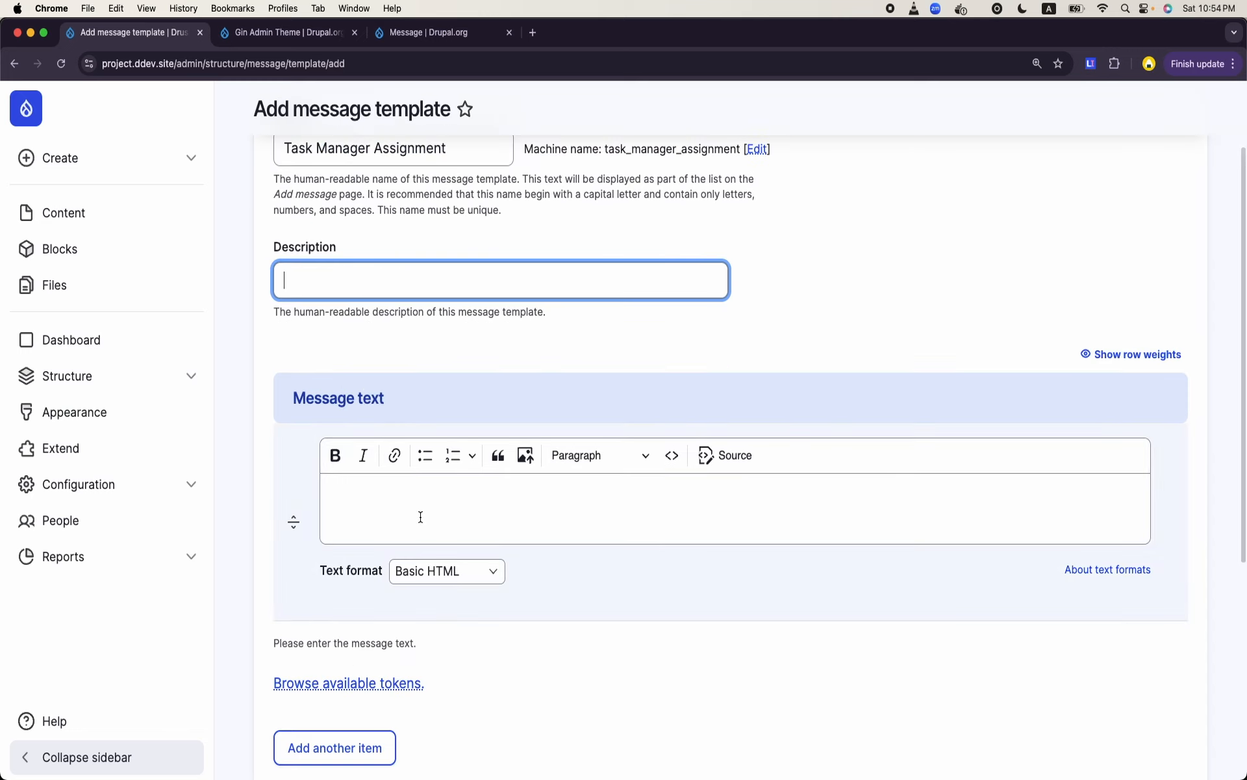
pyautogui.click(420, 516)
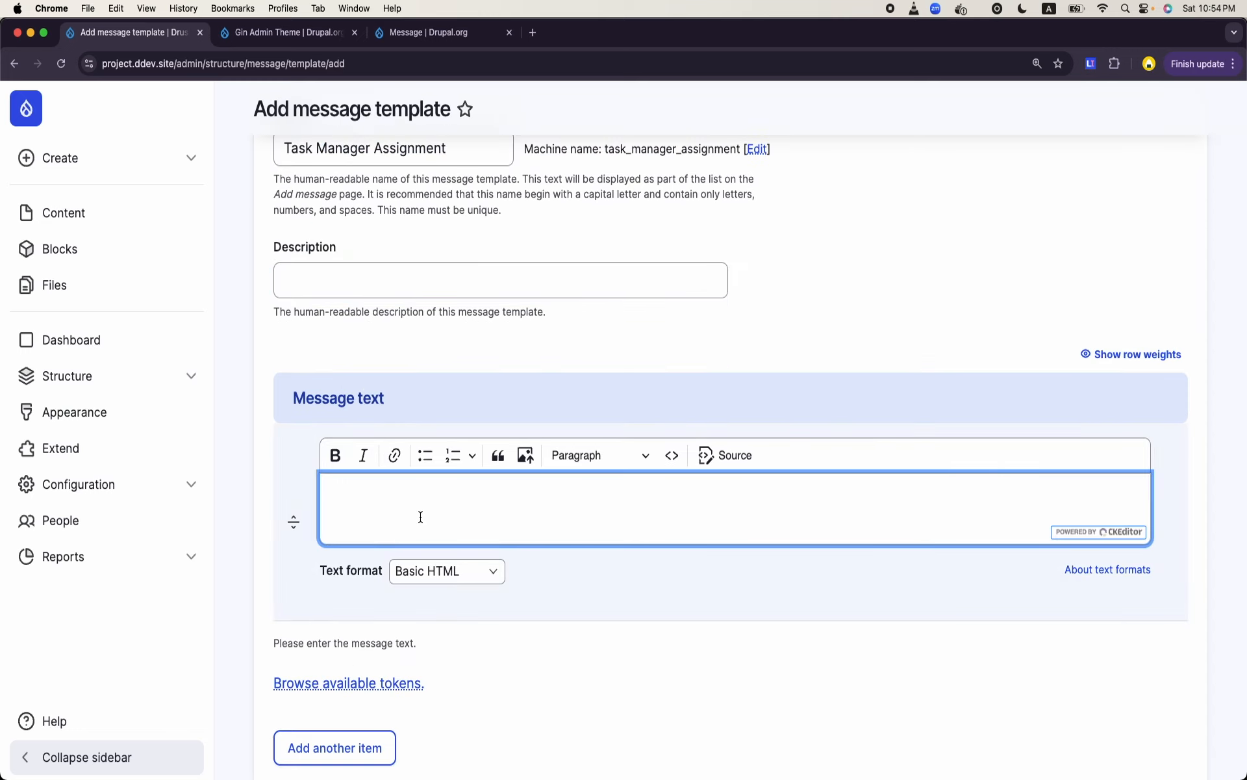
pyautogui.scroll(-2, 421, 516)
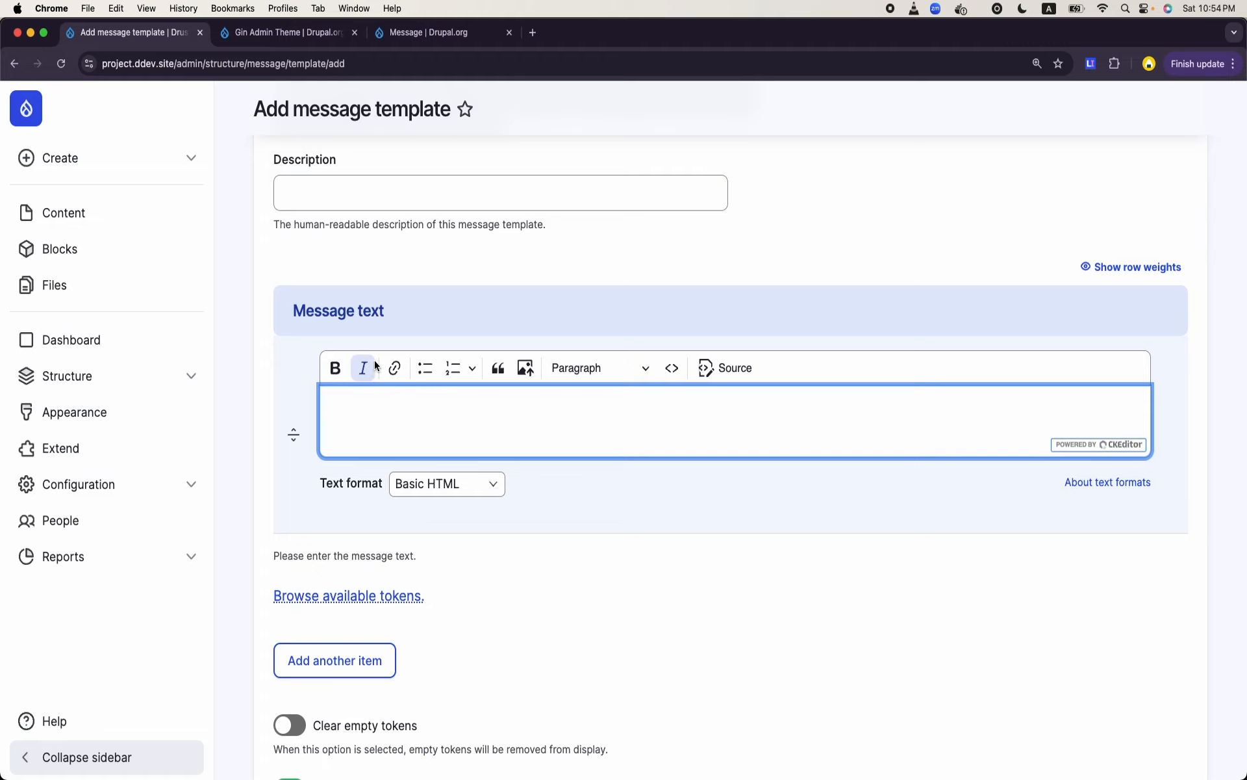
pyautogui.scroll(-5, 367, 379)
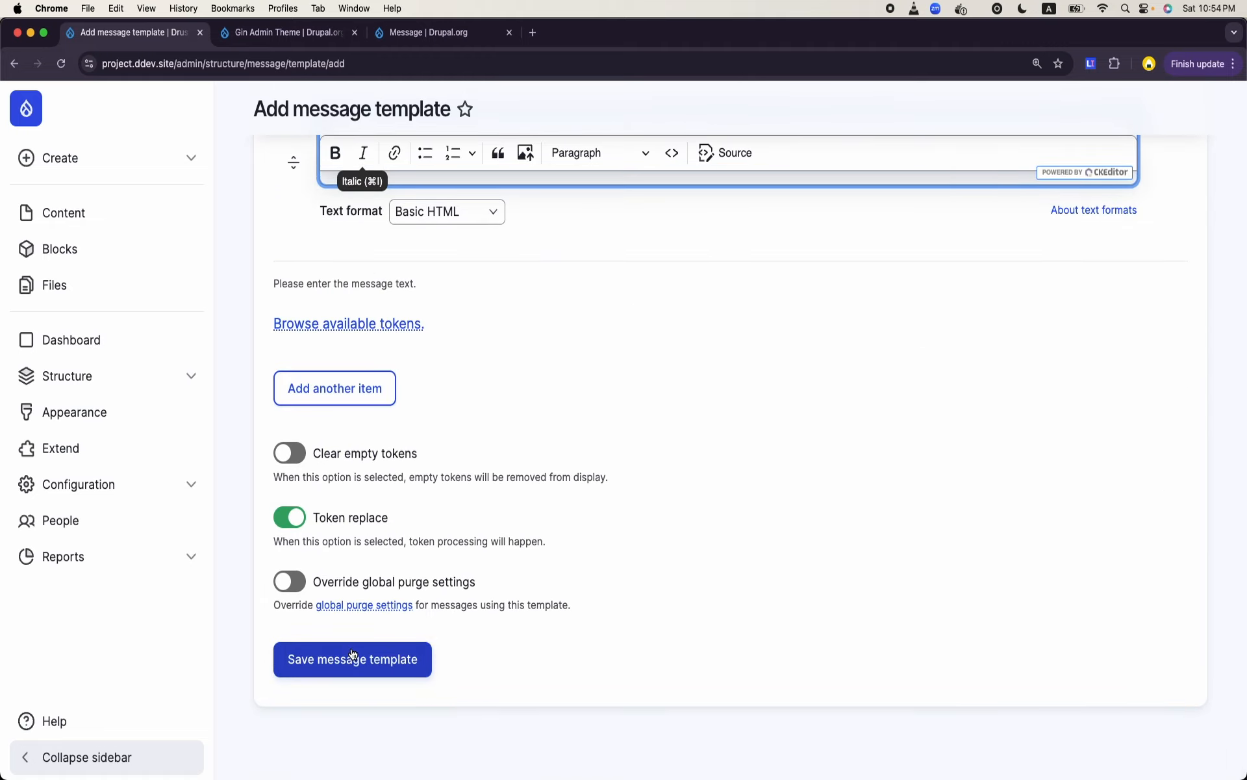
pyautogui.click(353, 658)
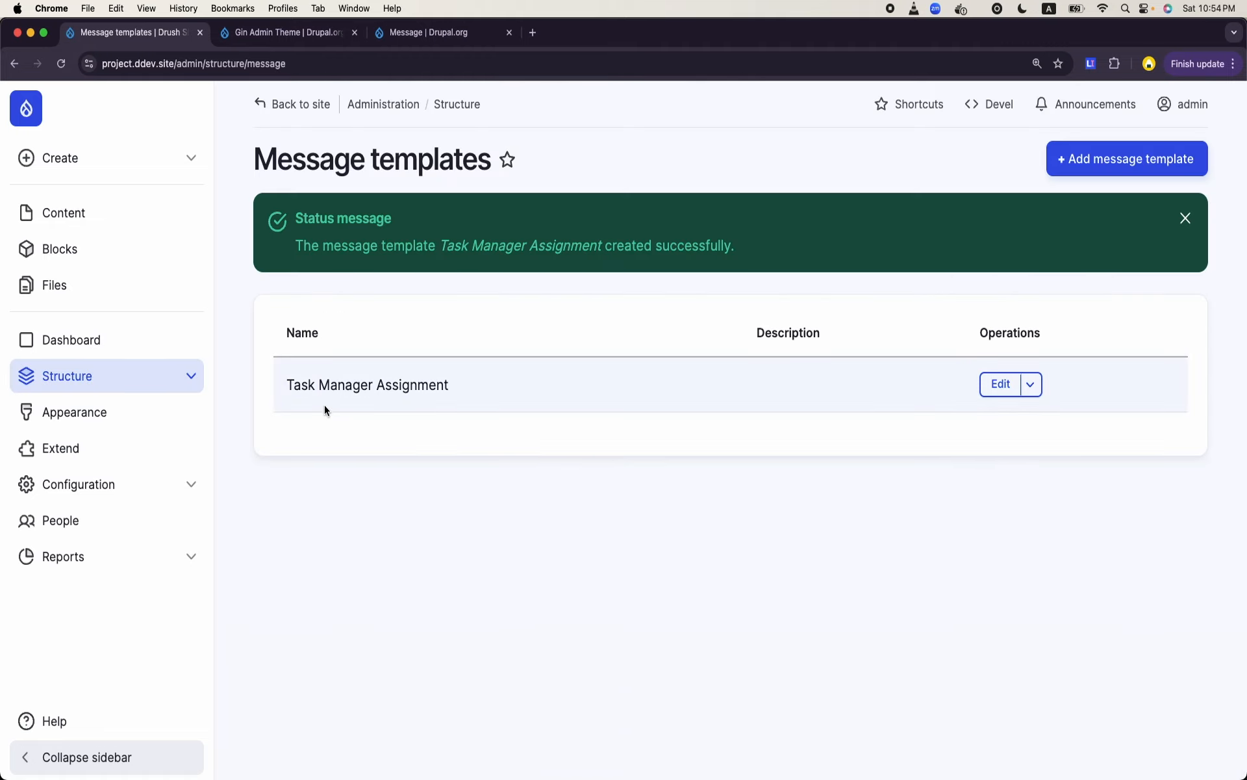
# - Open the field management page of the Task Manager Assignment message template
pyautogui.doubleClick(350, 385)
pyautogui.tripleClick(350, 385)
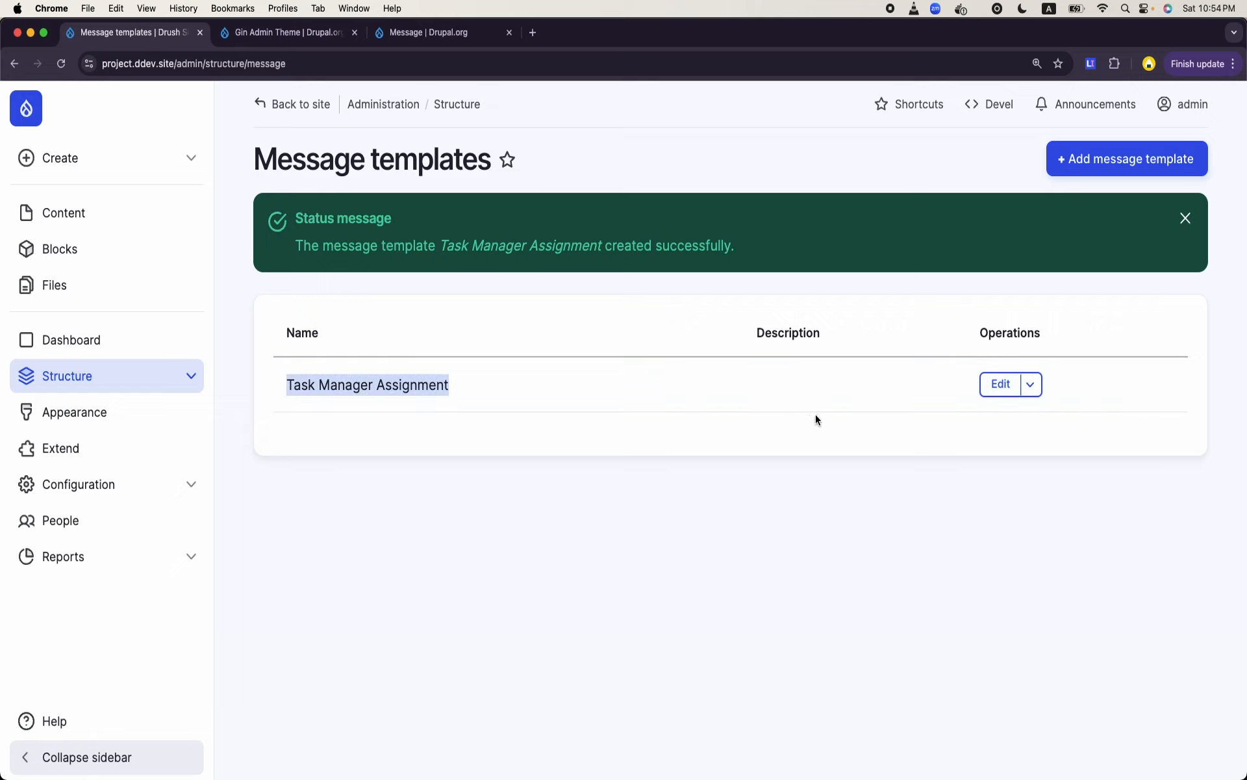
pyautogui.click(1037, 388)
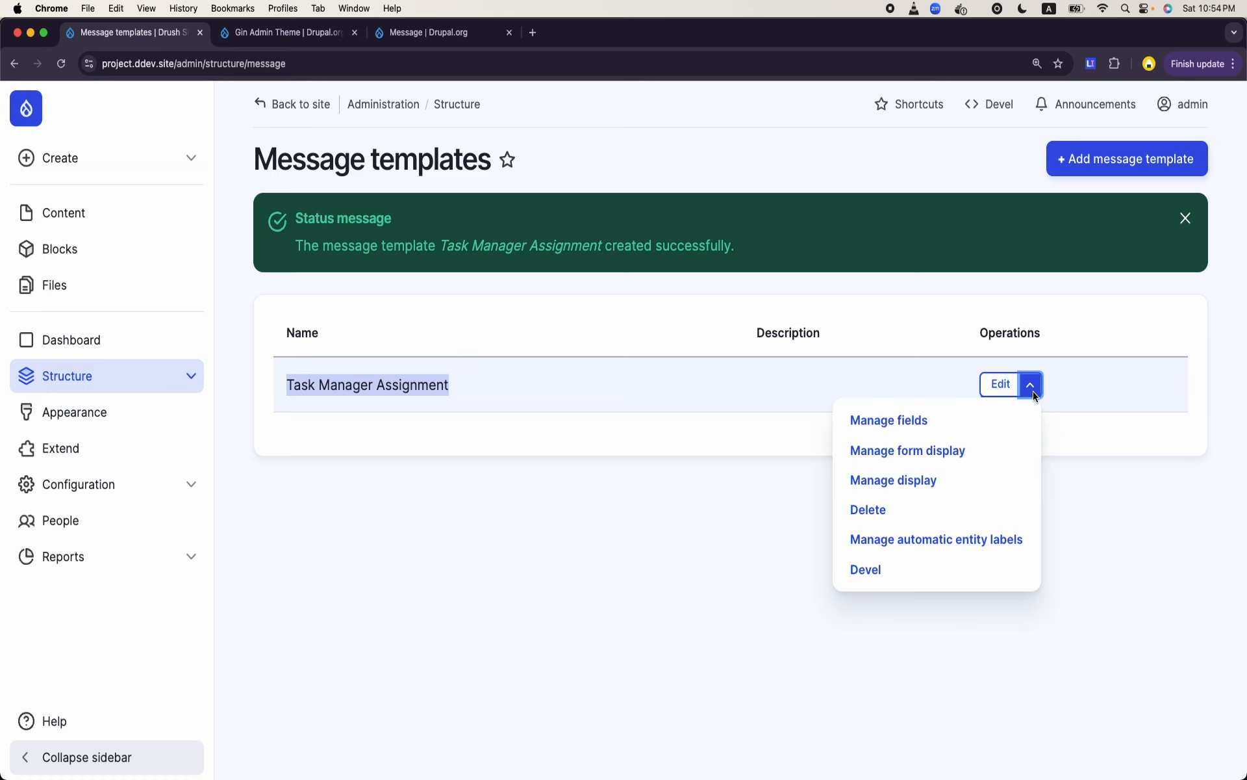
pyautogui.click(982, 428)
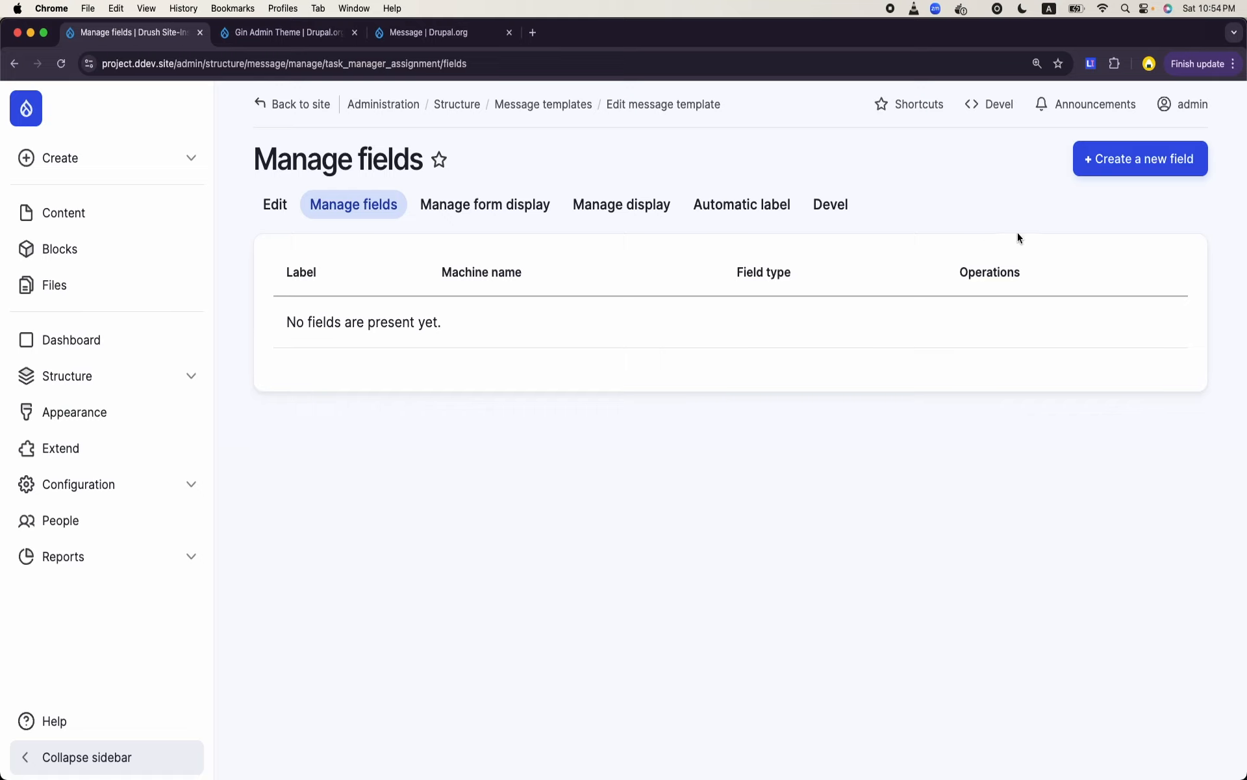
# - Add a reference field labelled Task to the template, with Content as the type of entity it references
pyautogui.click(1158, 162)
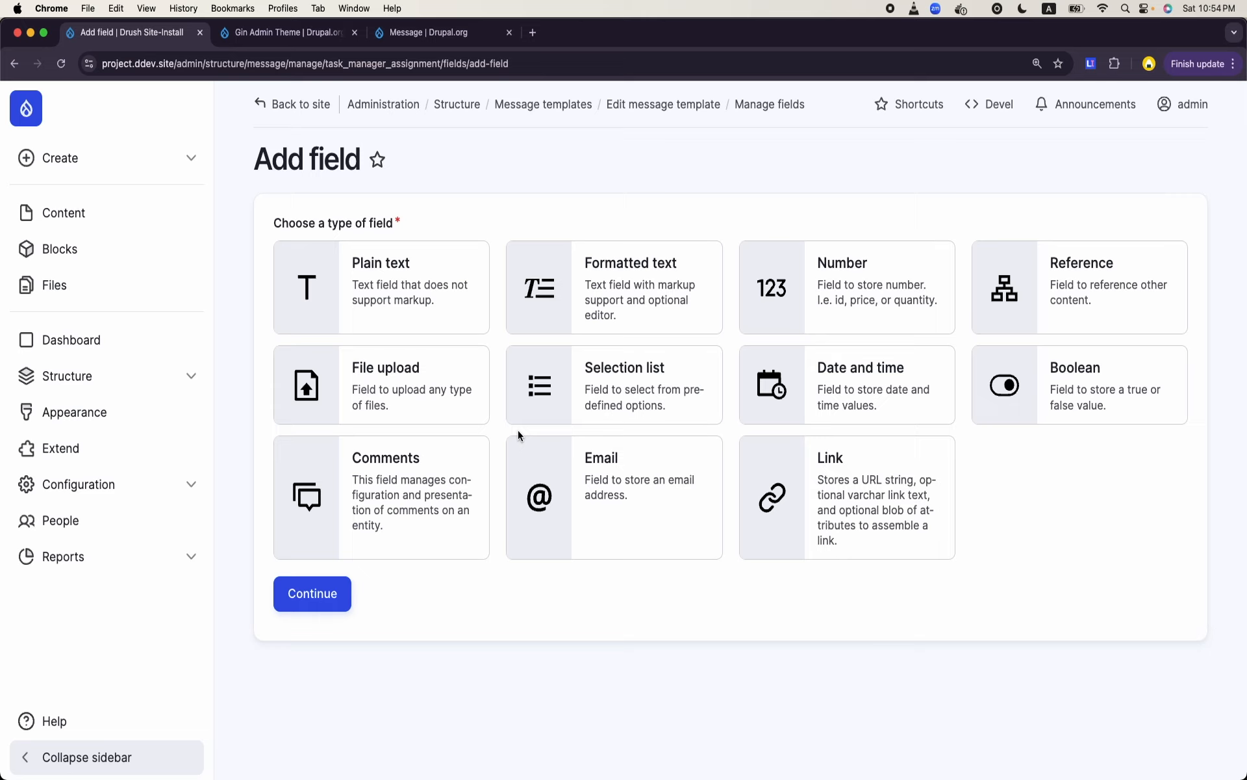
pyautogui.click(1028, 315)
pyautogui.click(337, 594)
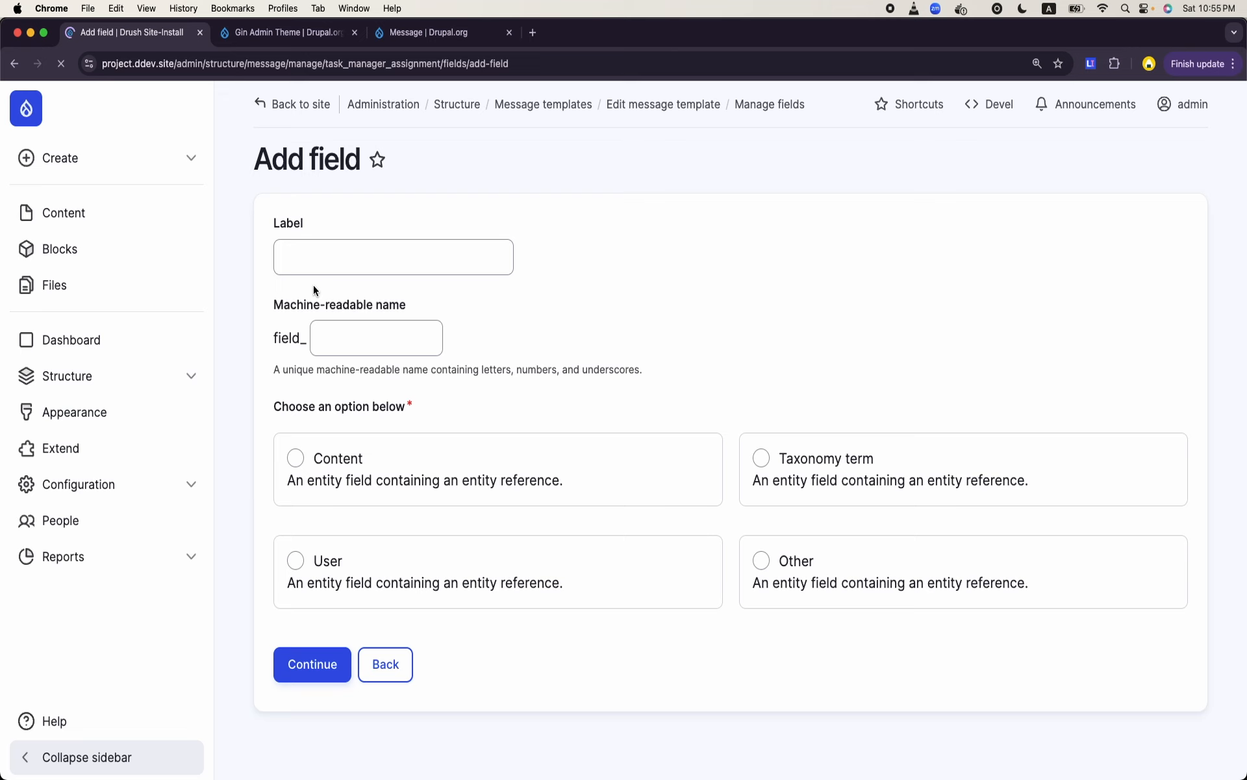
pyautogui.click(347, 251)
pyautogui.write('Task')
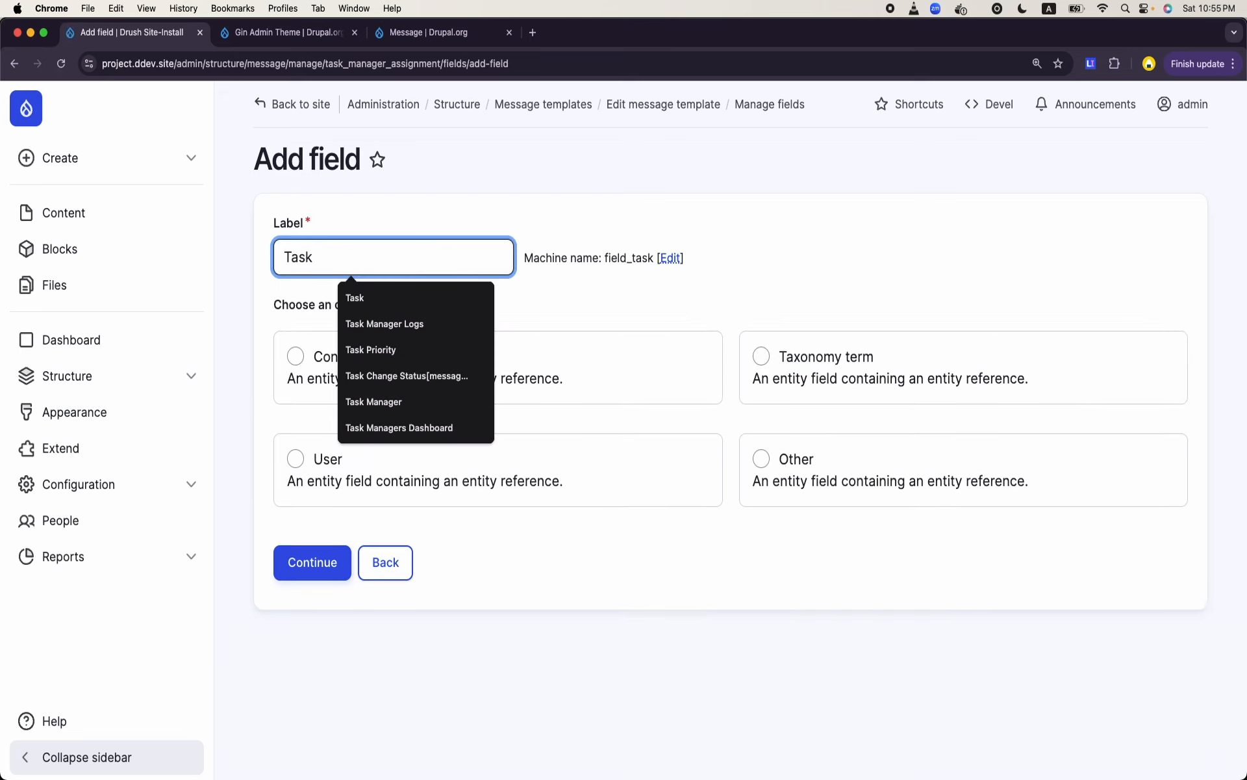
pyautogui.click(844, 267)
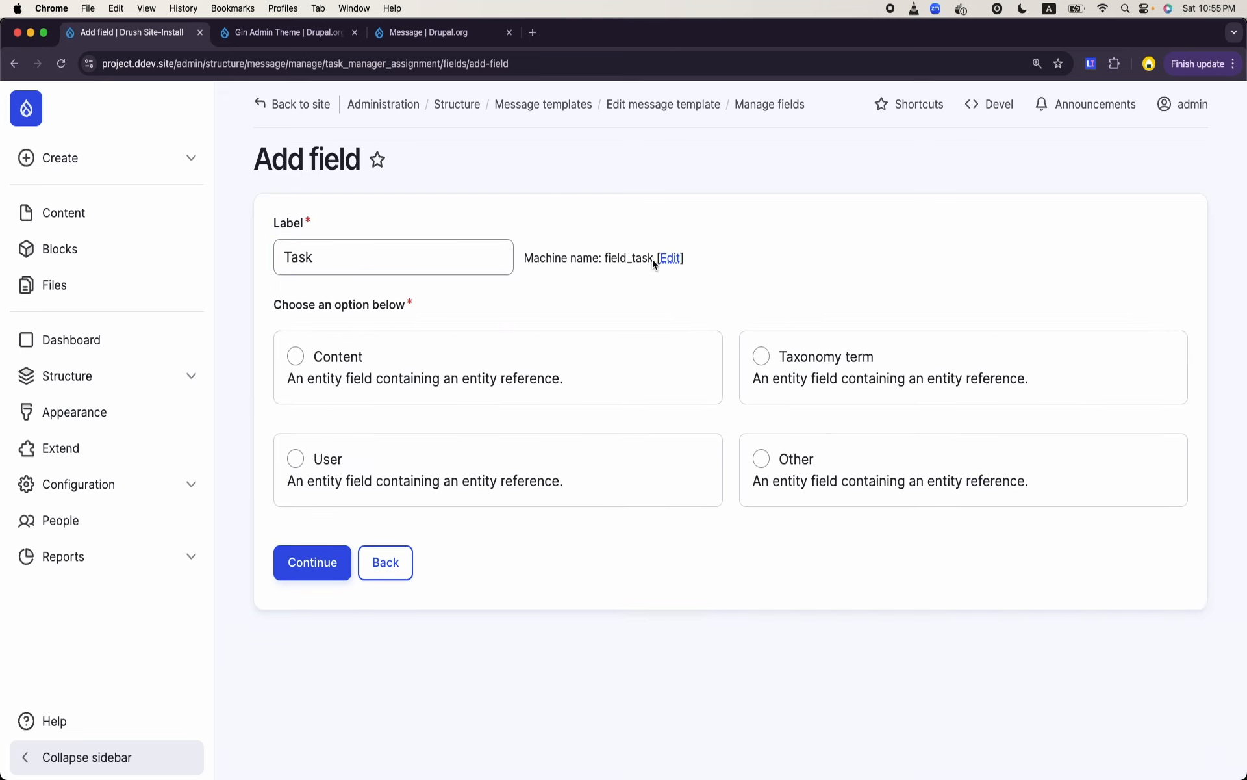
pyautogui.click(371, 368)
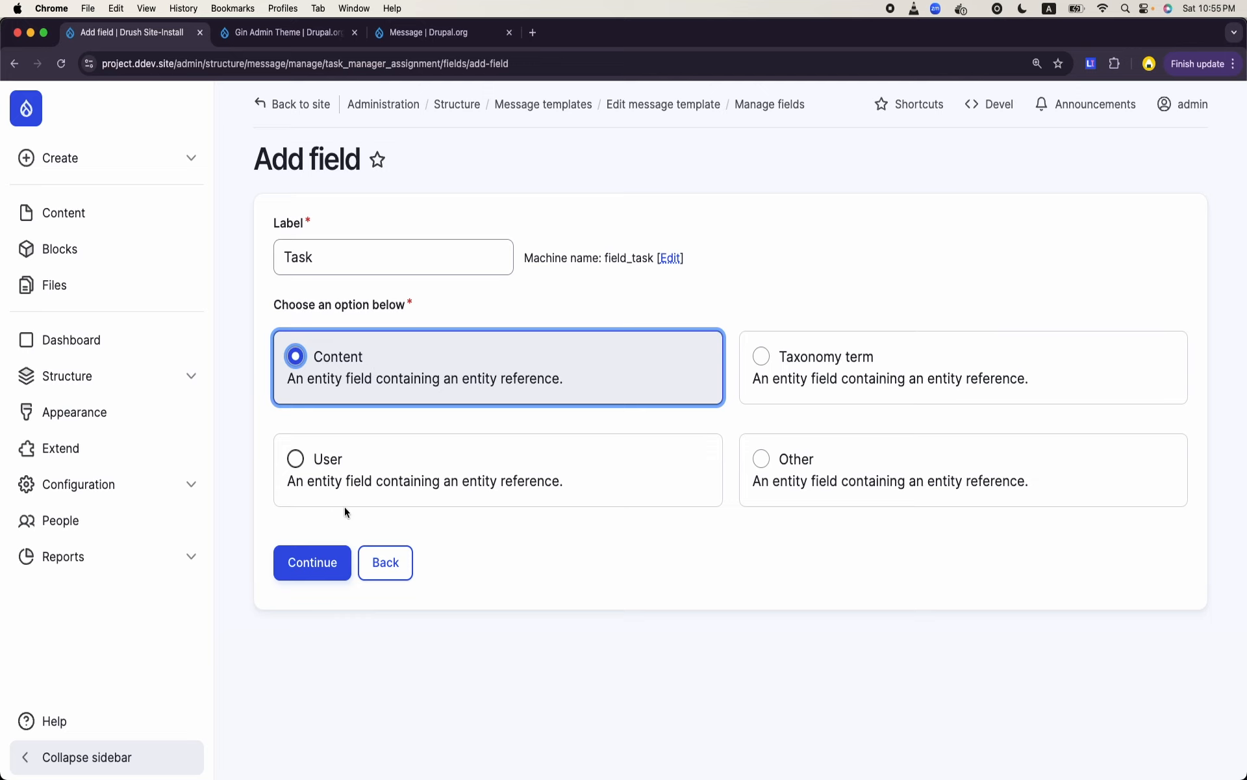
pyautogui.click(317, 561)
# - Limit the Task field's references to the Task content type and save the field settings
pyautogui.scroll(-2, 493, 395)
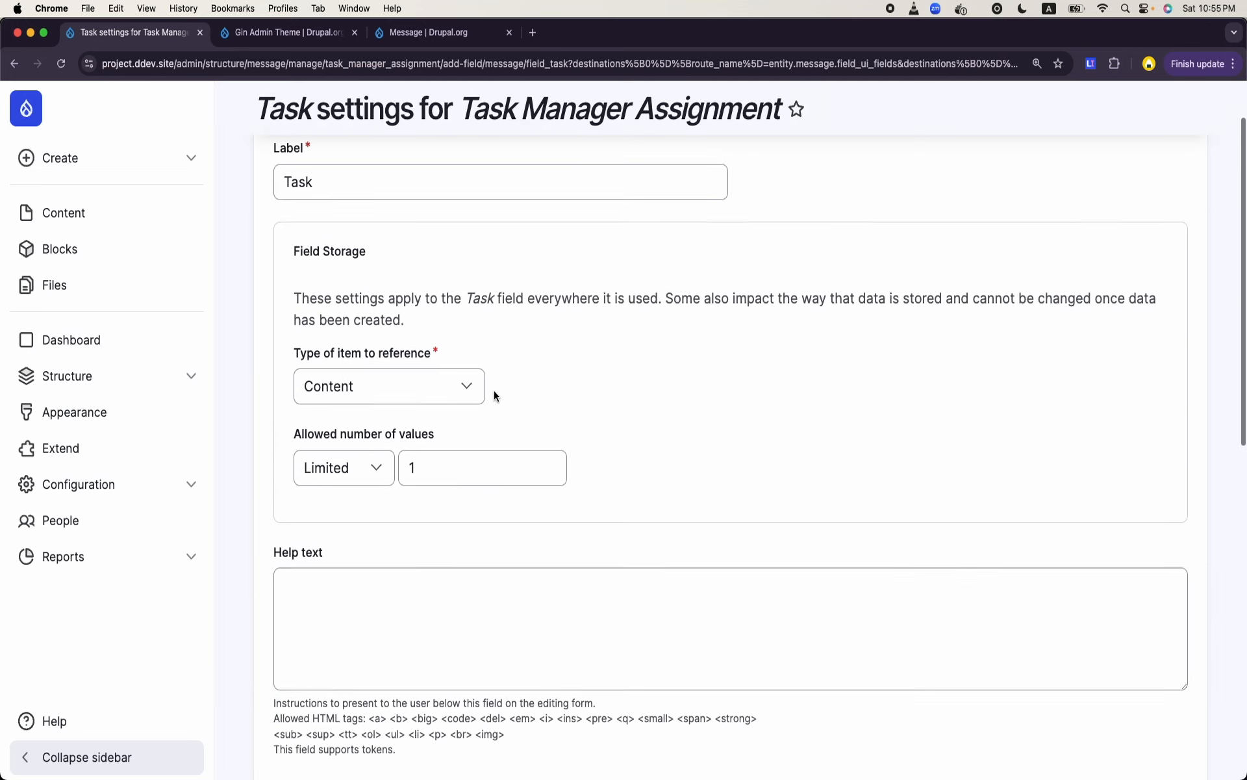
pyautogui.scroll(-10, 494, 395)
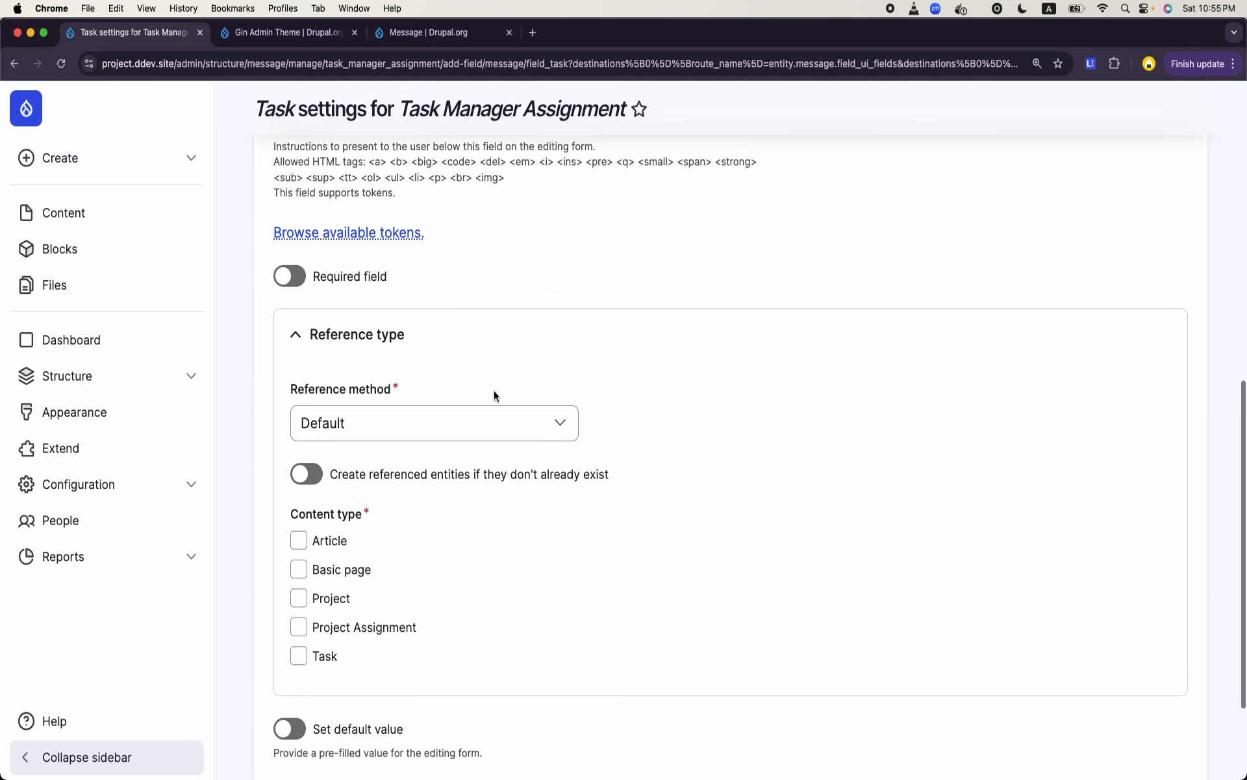
pyautogui.scroll(2, 294, 652)
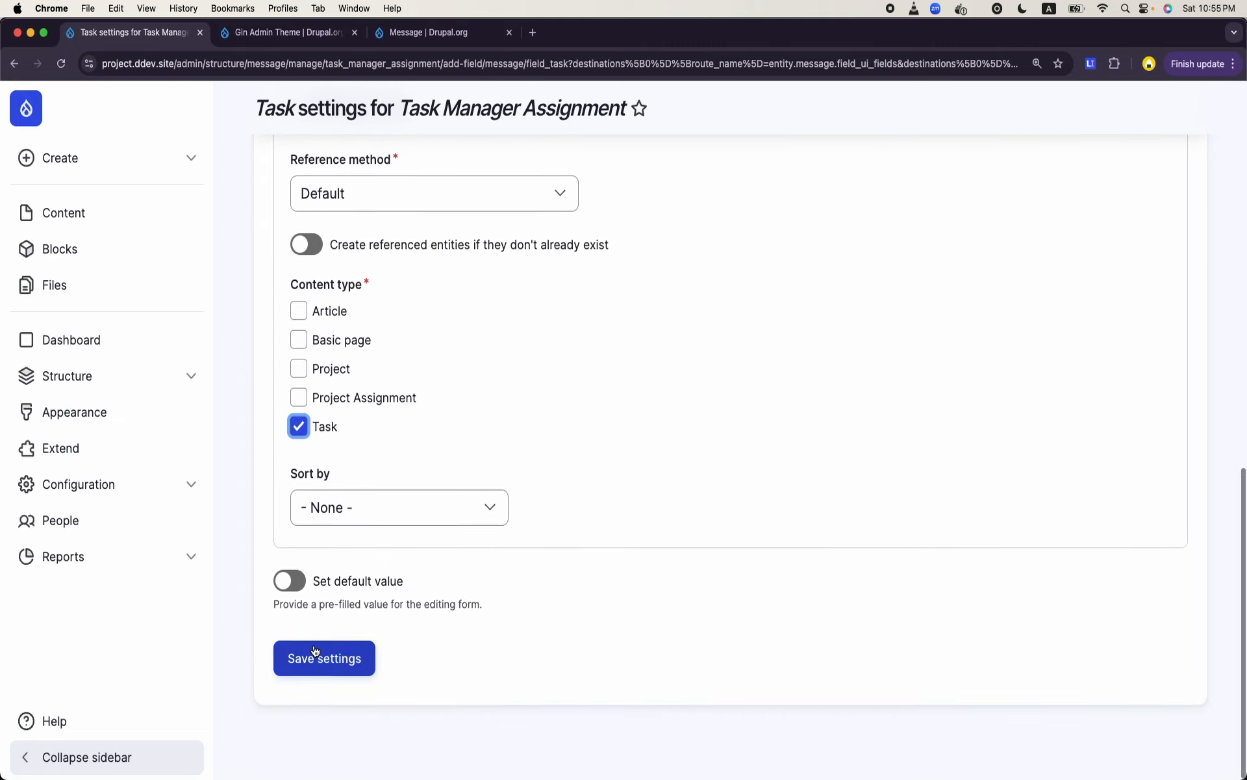
pyautogui.click(314, 657)
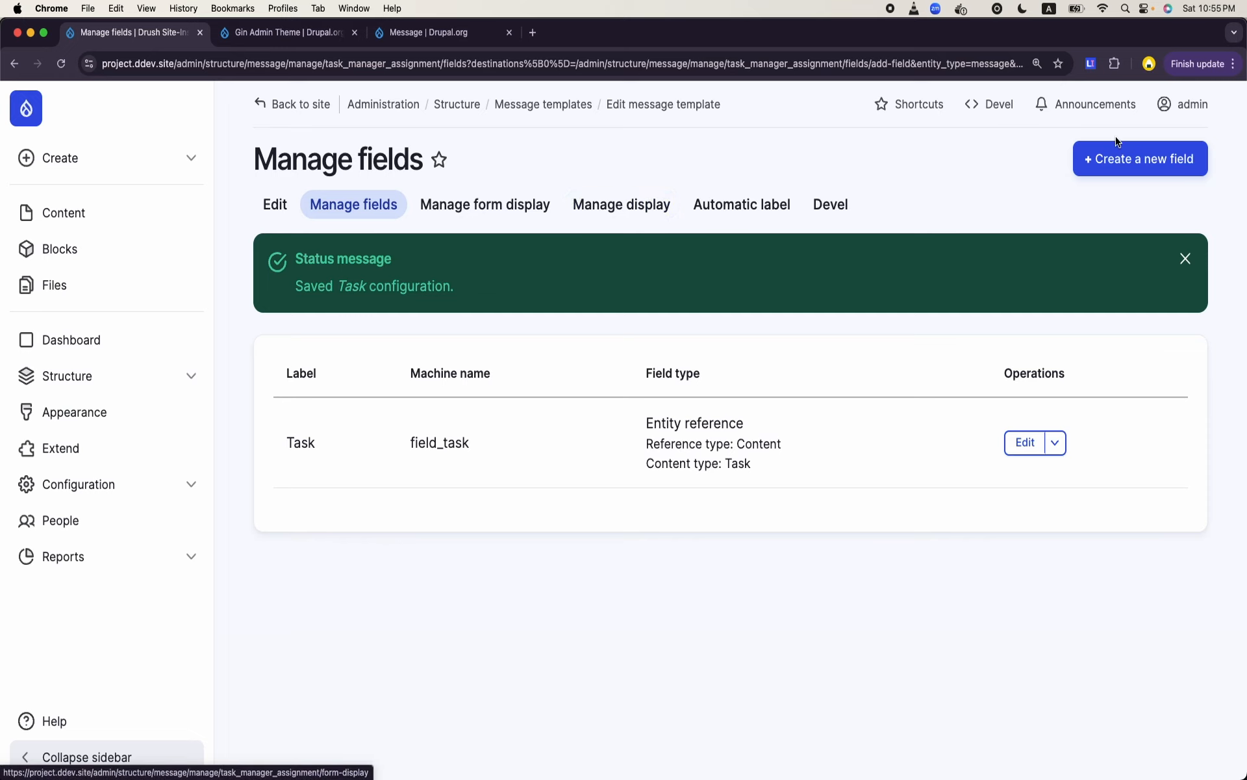
# - Add a second reference field labelled User to the template, with User as the referenced entity type
pyautogui.click(1120, 162)
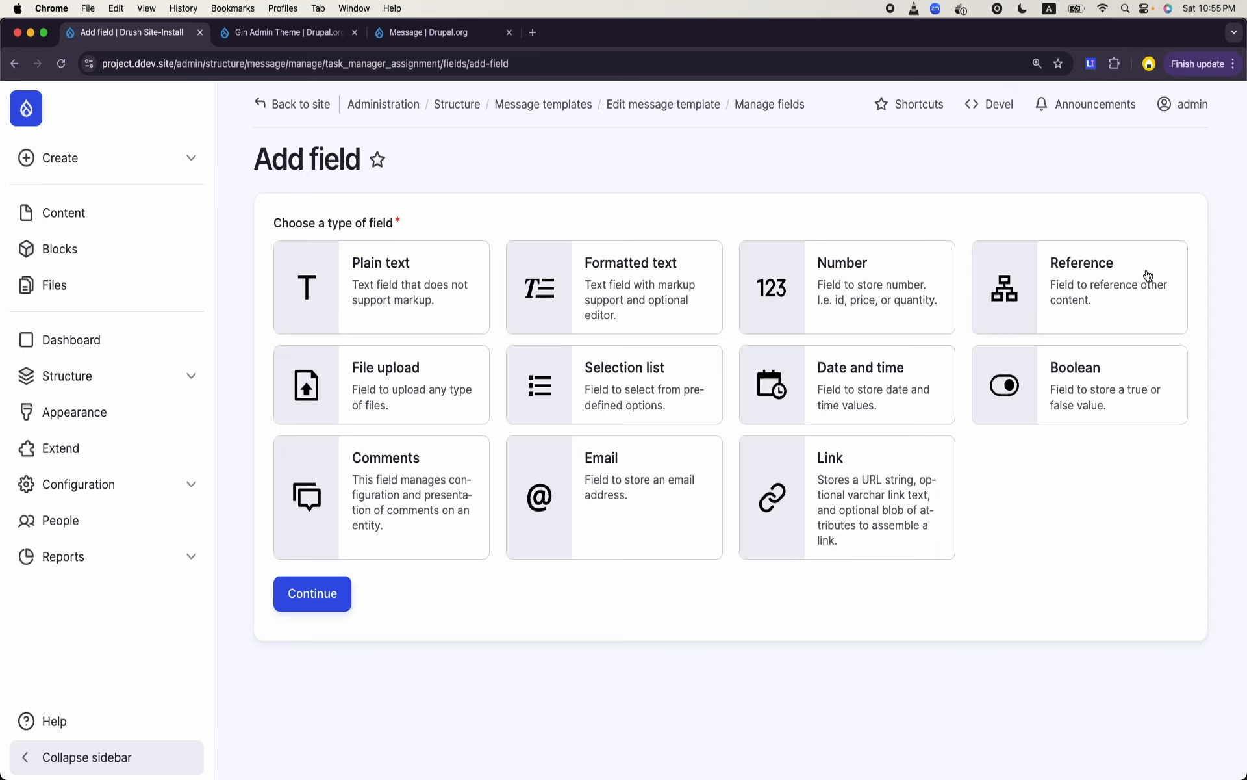
pyautogui.click(1148, 276)
pyautogui.click(313, 593)
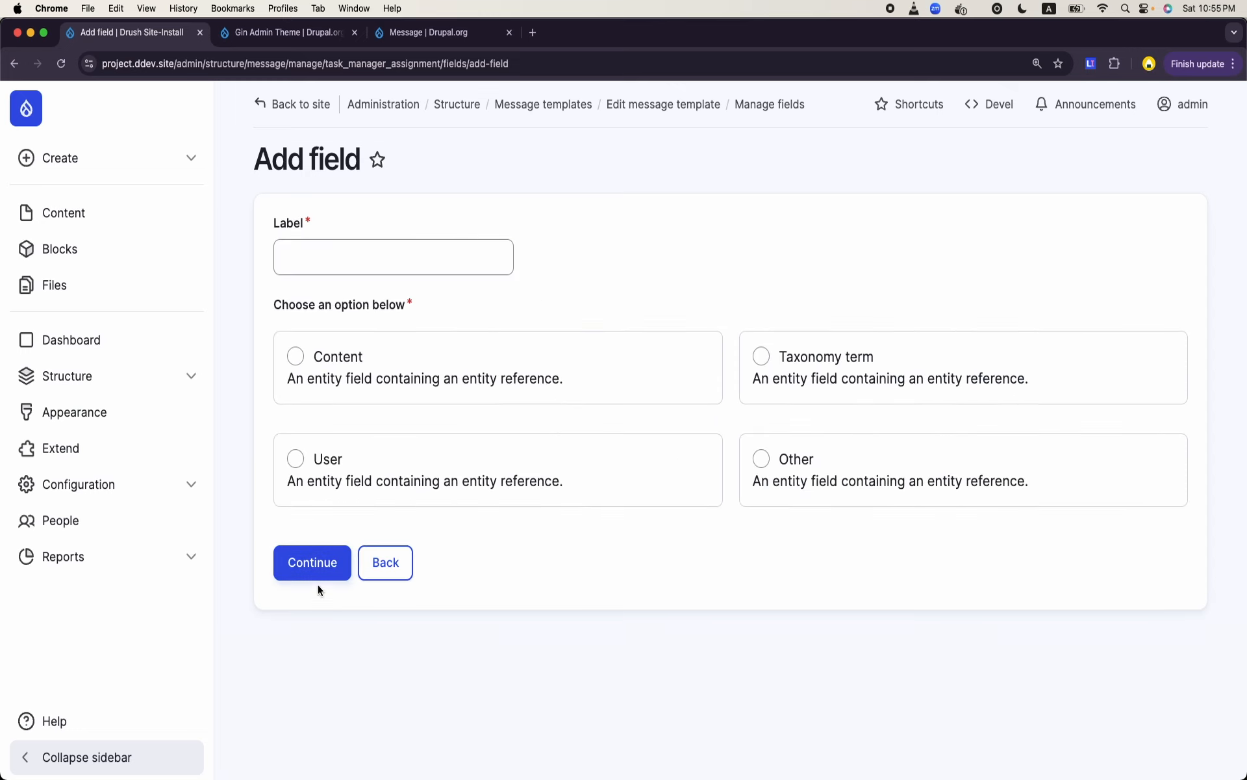
pyautogui.click(413, 482)
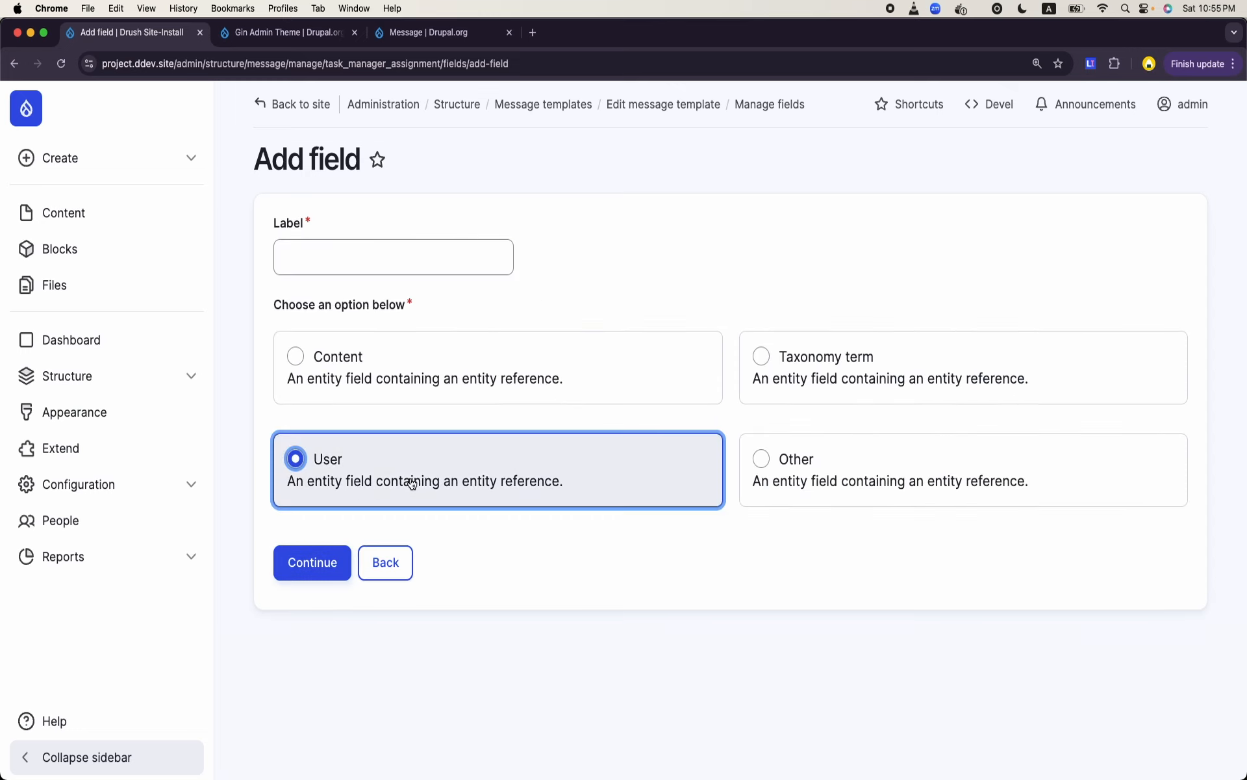
pyautogui.click(377, 246)
pyautogui.write('User')
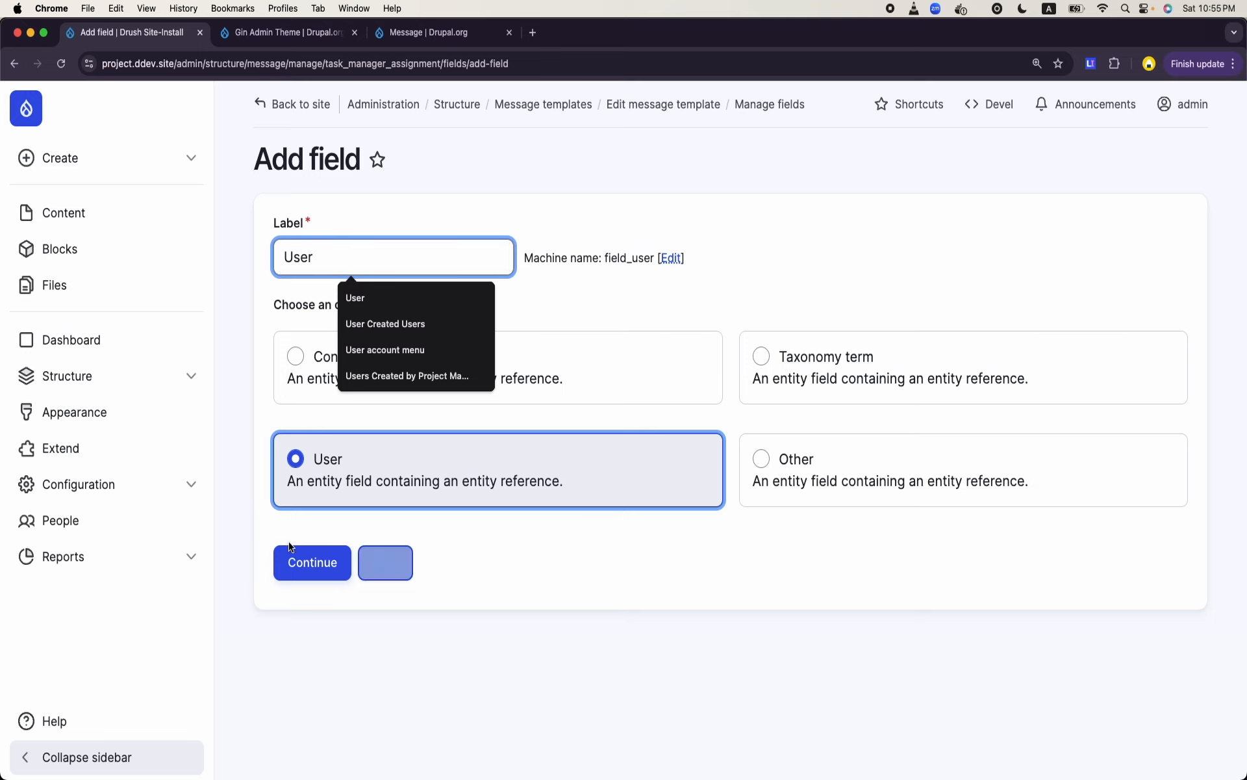
pyautogui.click(298, 559)
# - Filter the User field's references by user role, restrict them to Task Manager, and save the field settings
pyautogui.scroll(-10, 436, 419)
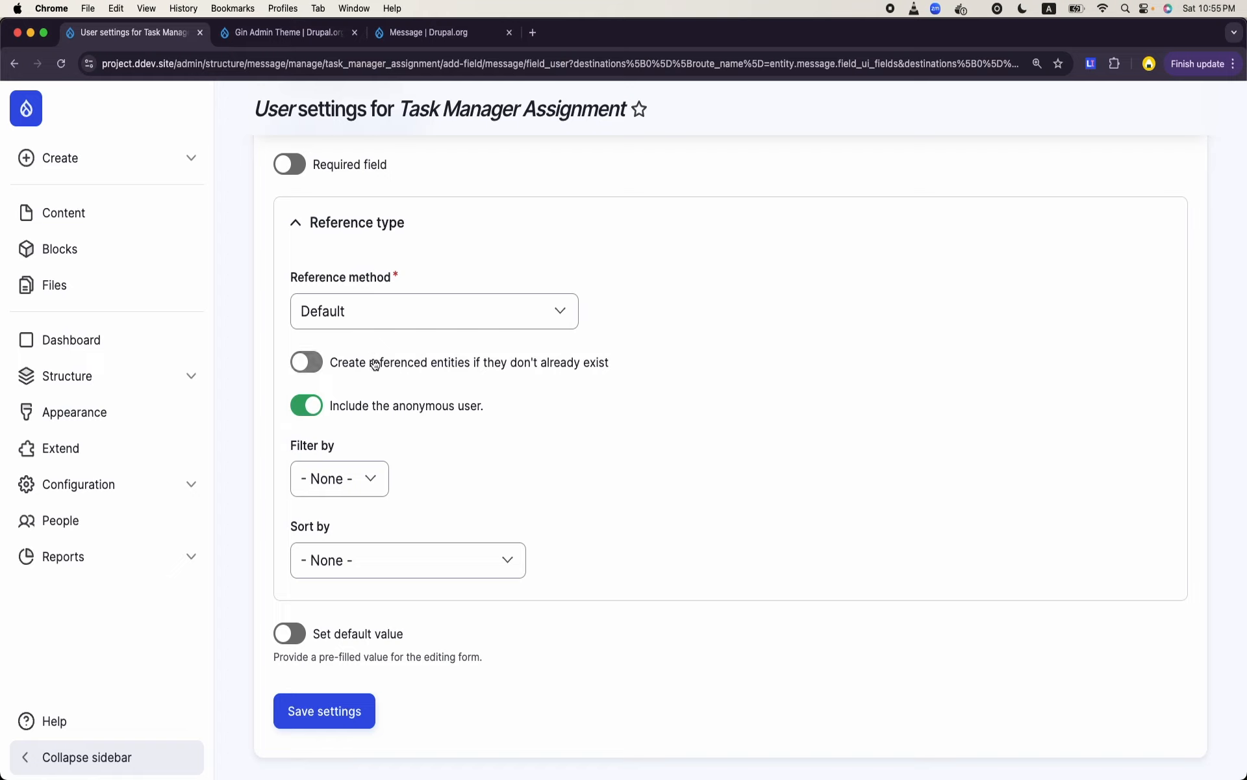
pyautogui.click(363, 479)
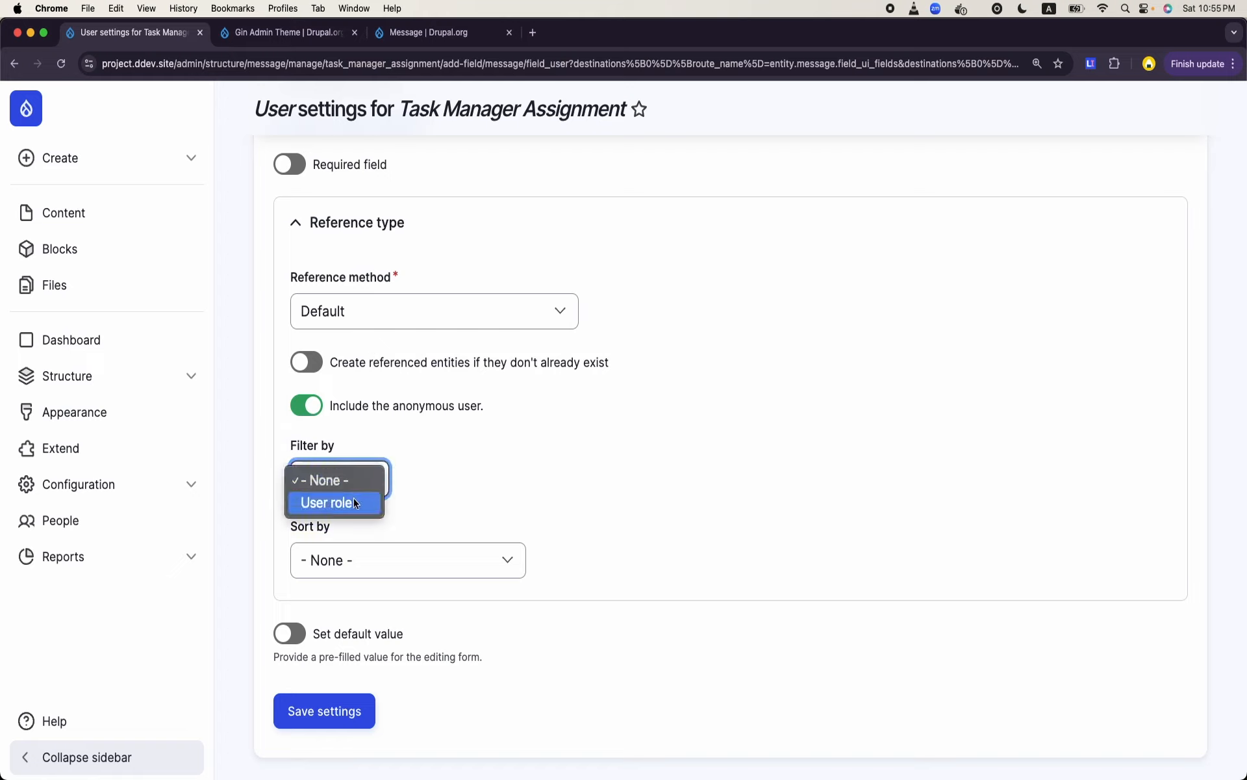
pyautogui.click(354, 502)
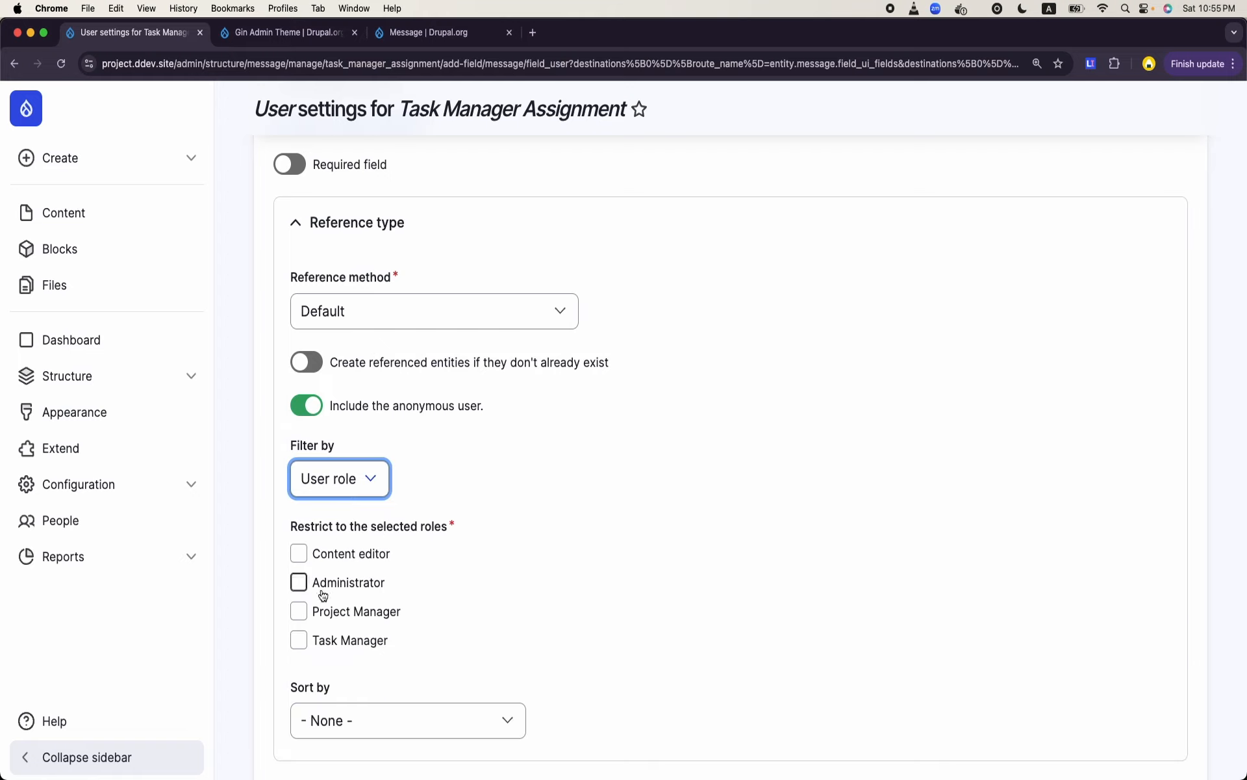
pyautogui.click(299, 640)
pyautogui.scroll(-5, 301, 645)
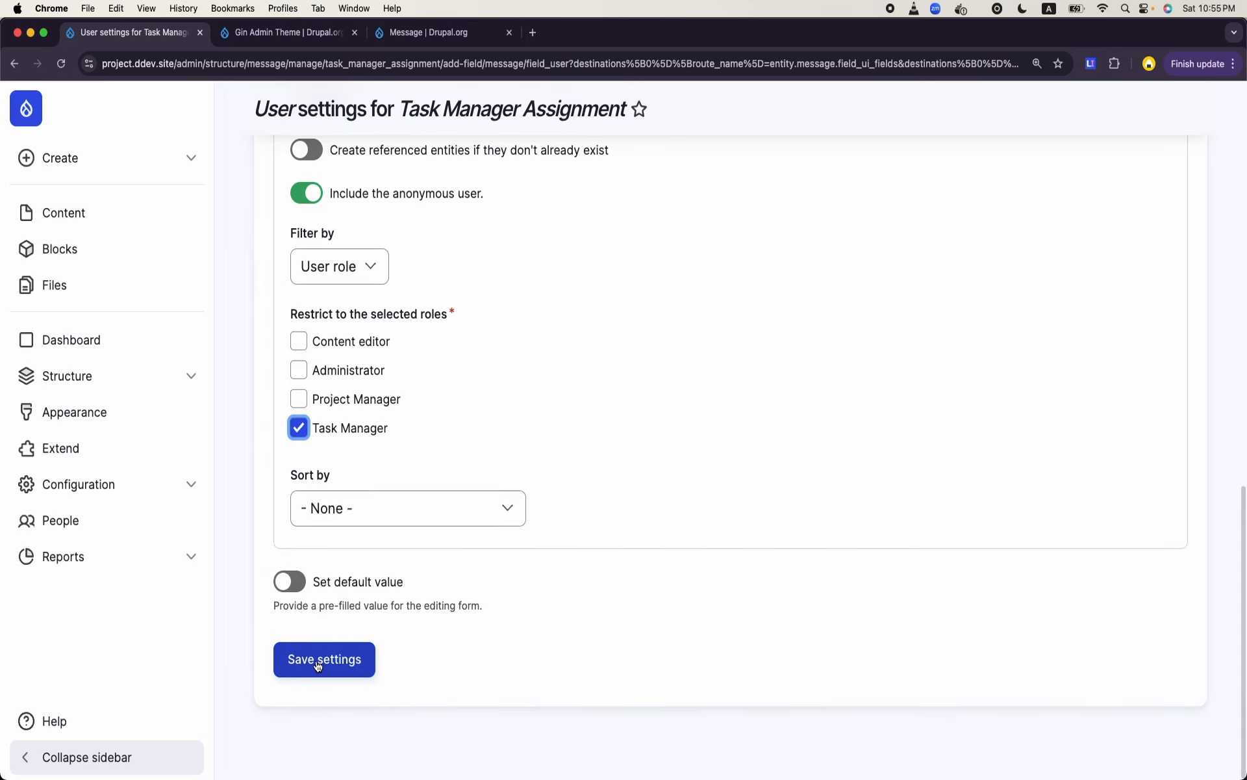
pyautogui.click(317, 660)
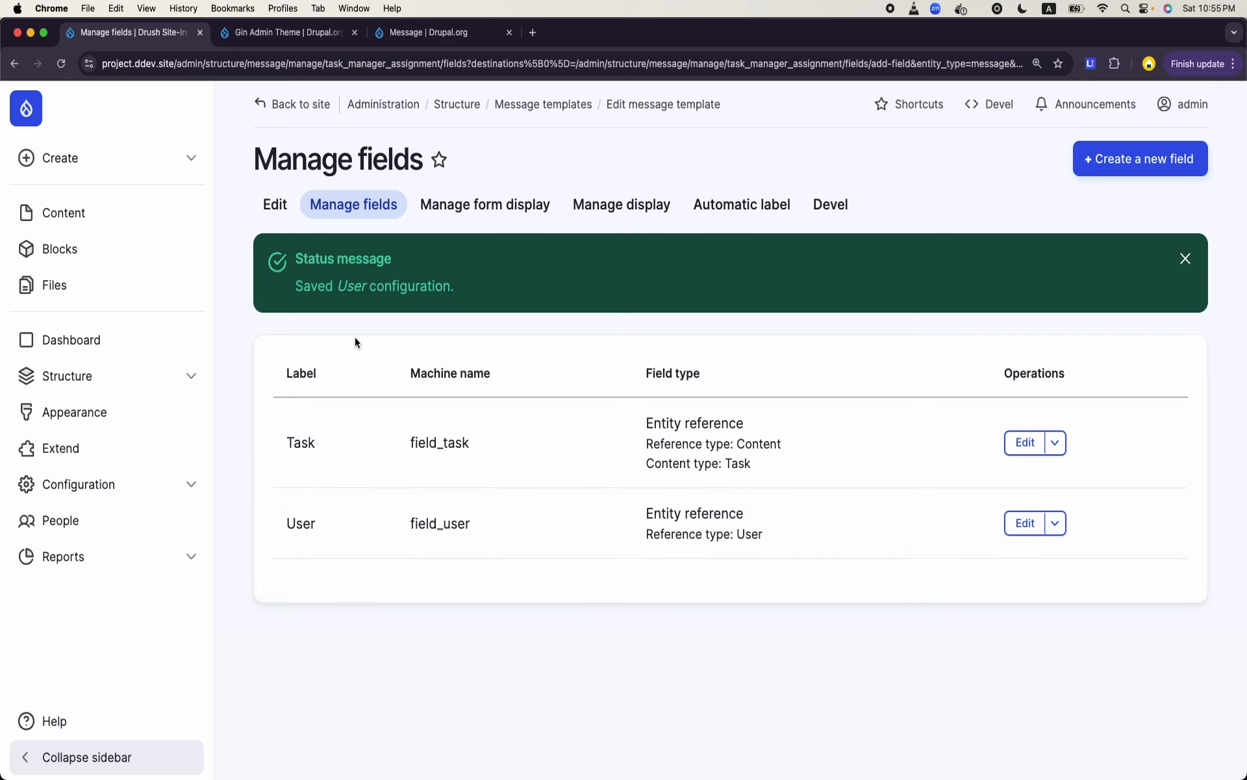
# - Open the Task Manager Assignment template for editing and begin its message text with Hello
pyautogui.click(274, 209)
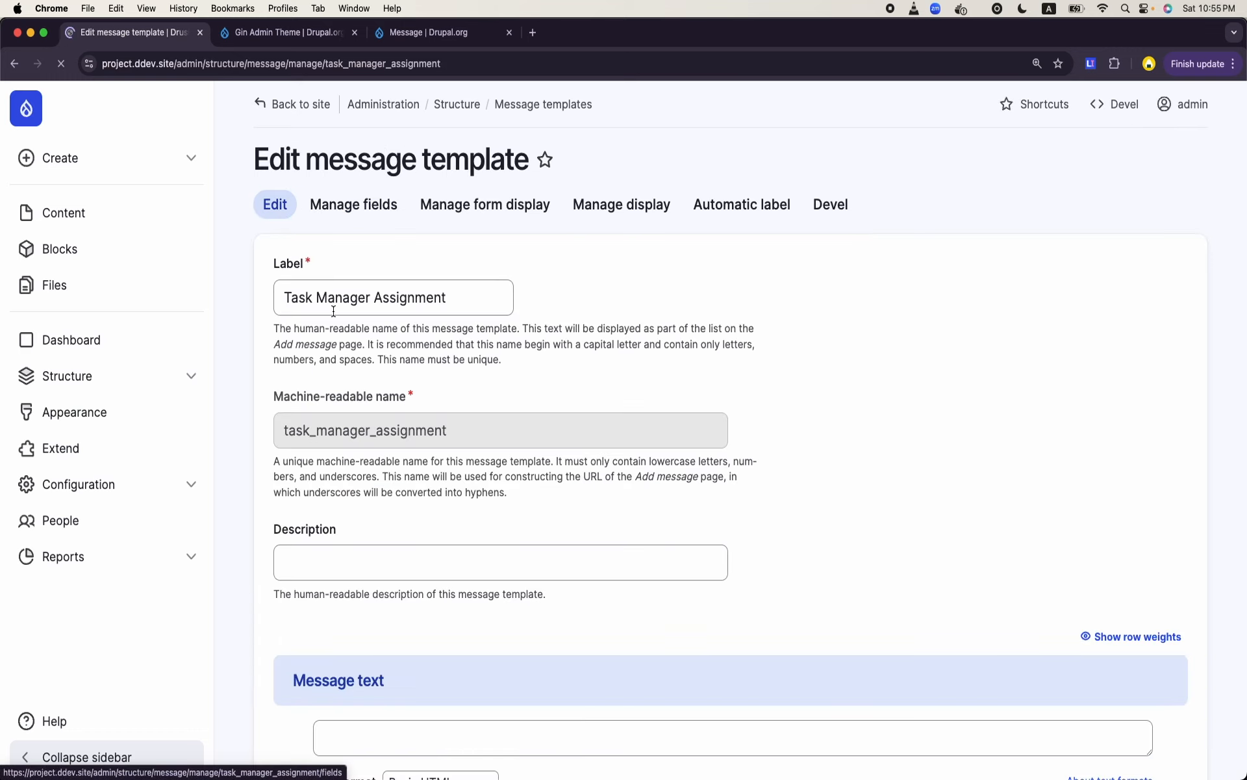
pyautogui.scroll(-5, 462, 380)
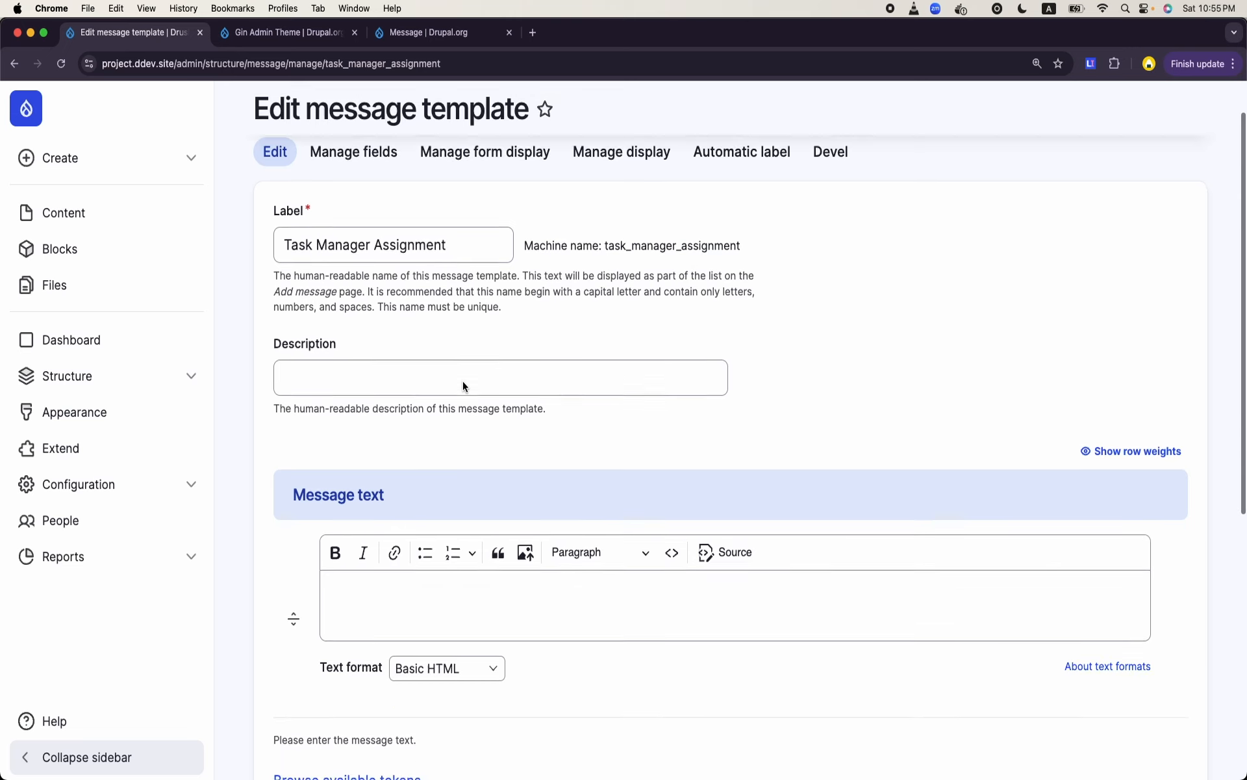
pyautogui.click(437, 465)
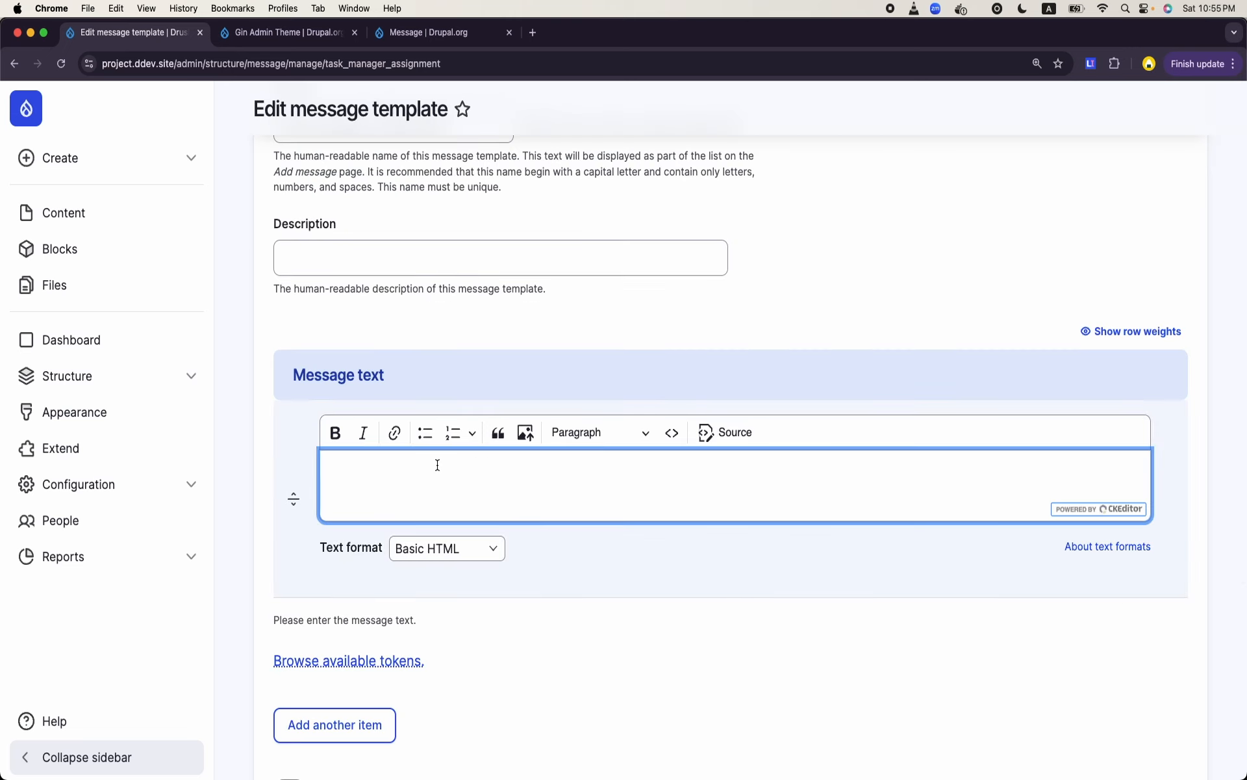
pyautogui.write('Hello')
# - Insert the User field's account-name token, [message:field_user:entity:account-name], after Hello in the message text
pyautogui.click(390, 660)
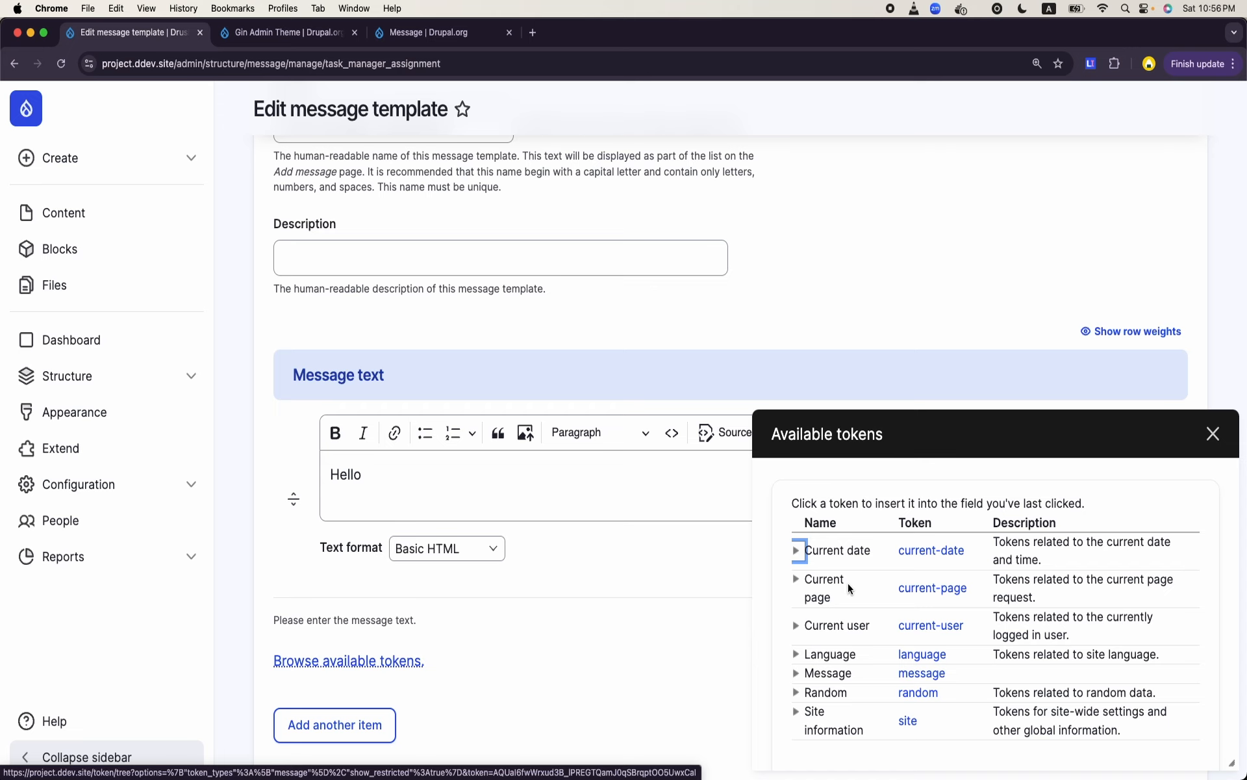
pyautogui.scroll(-1, 889, 601)
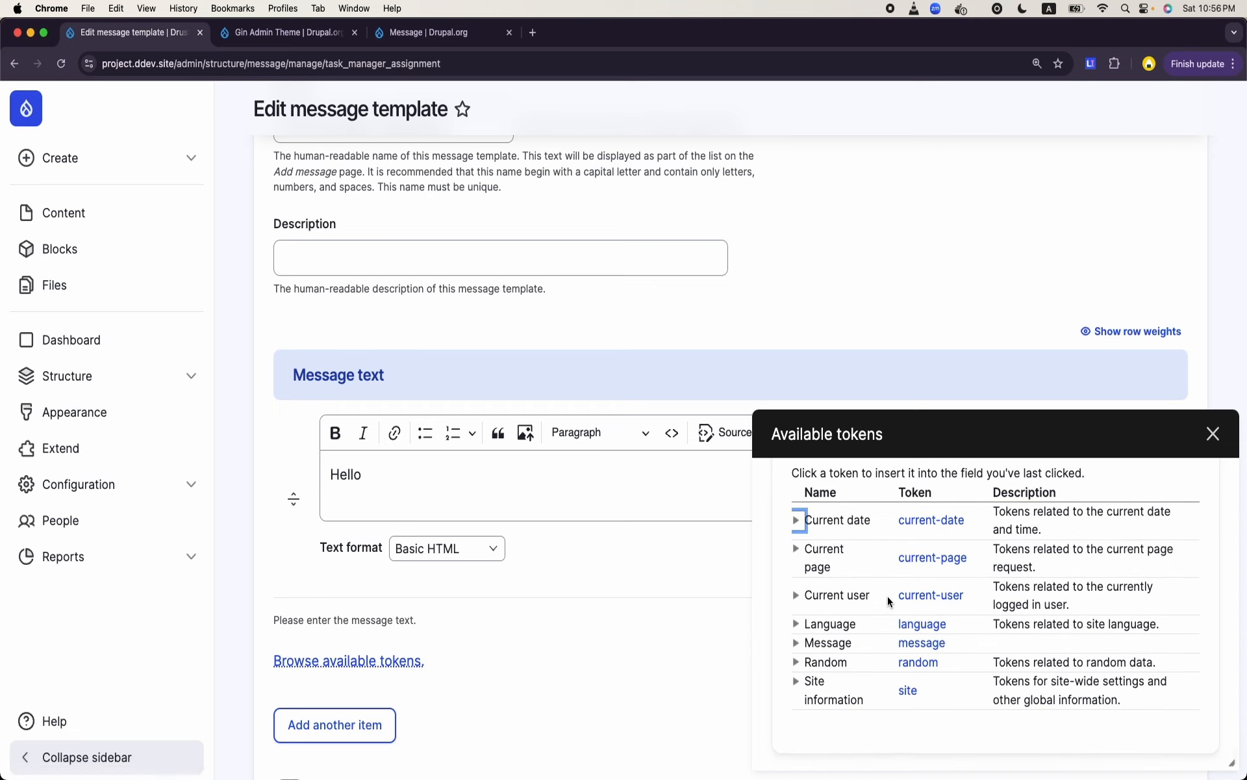
pyautogui.click(795, 643)
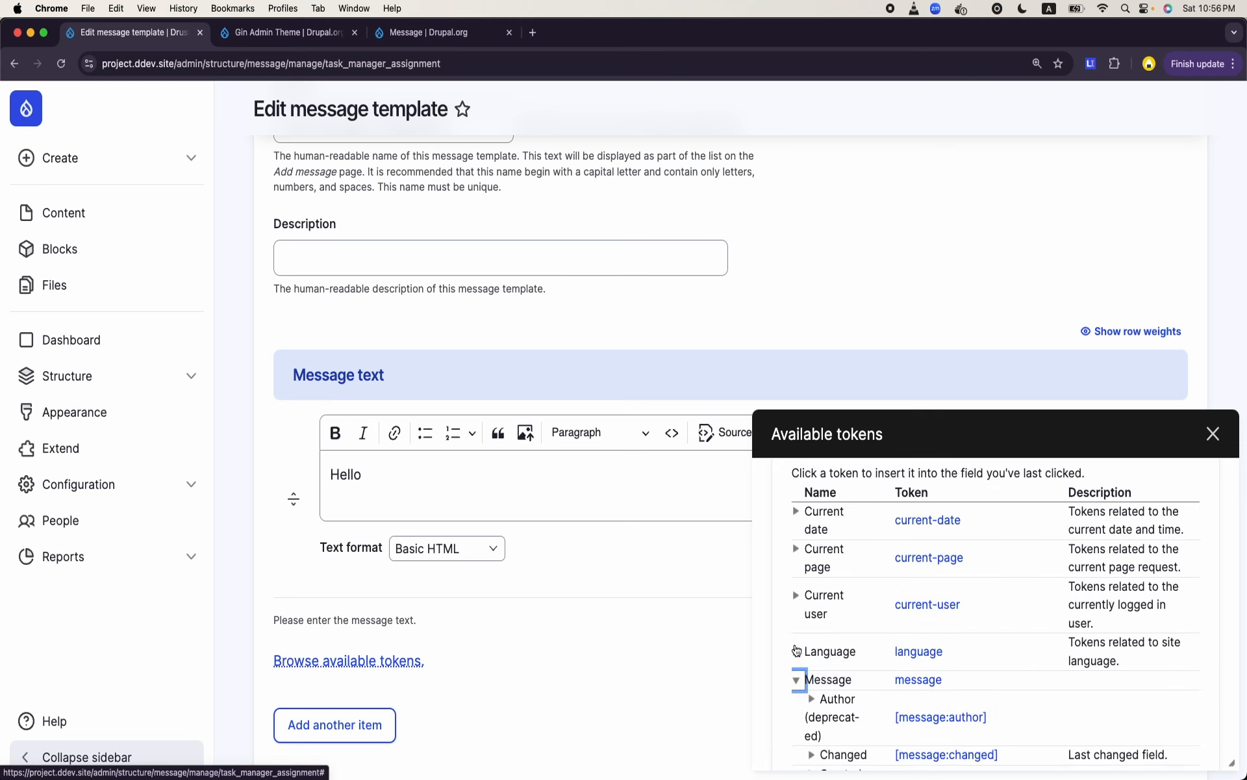
pyautogui.scroll(-8, 883, 613)
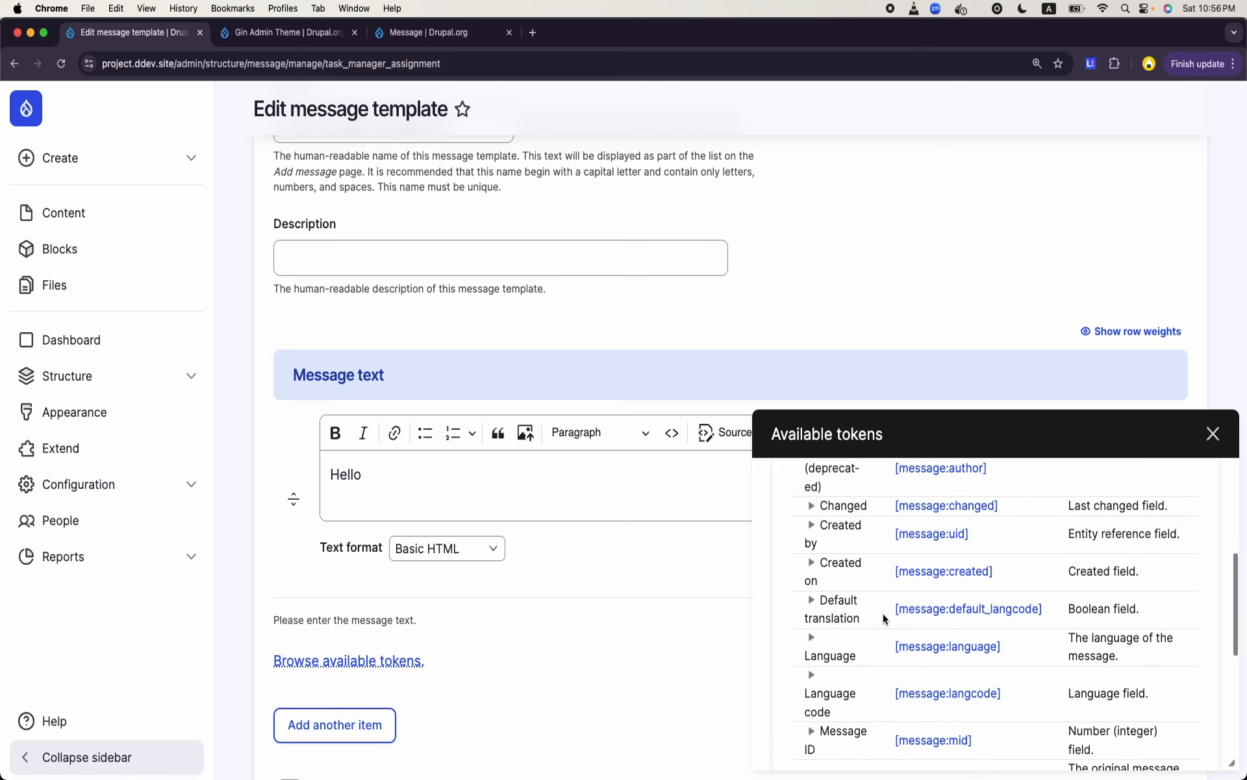
pyautogui.scroll(-10, 883, 613)
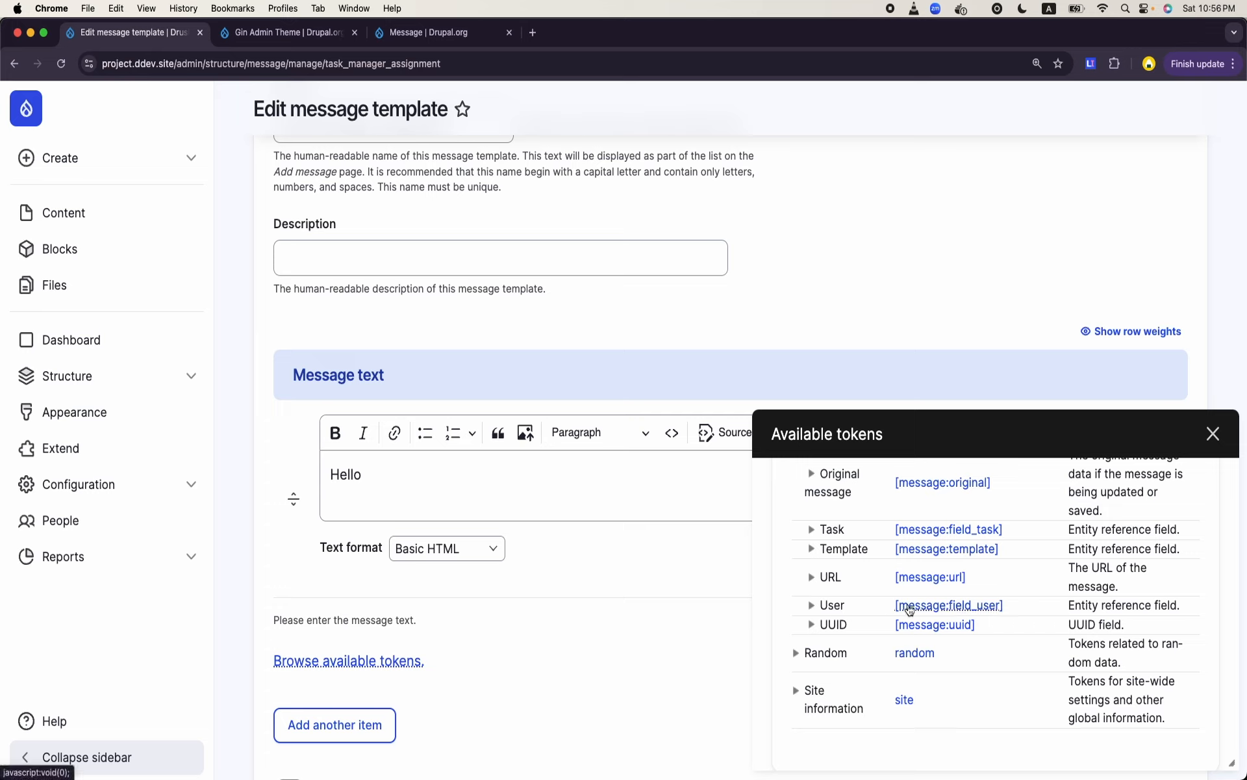
pyautogui.click(811, 605)
pyautogui.scroll(-4, 810, 611)
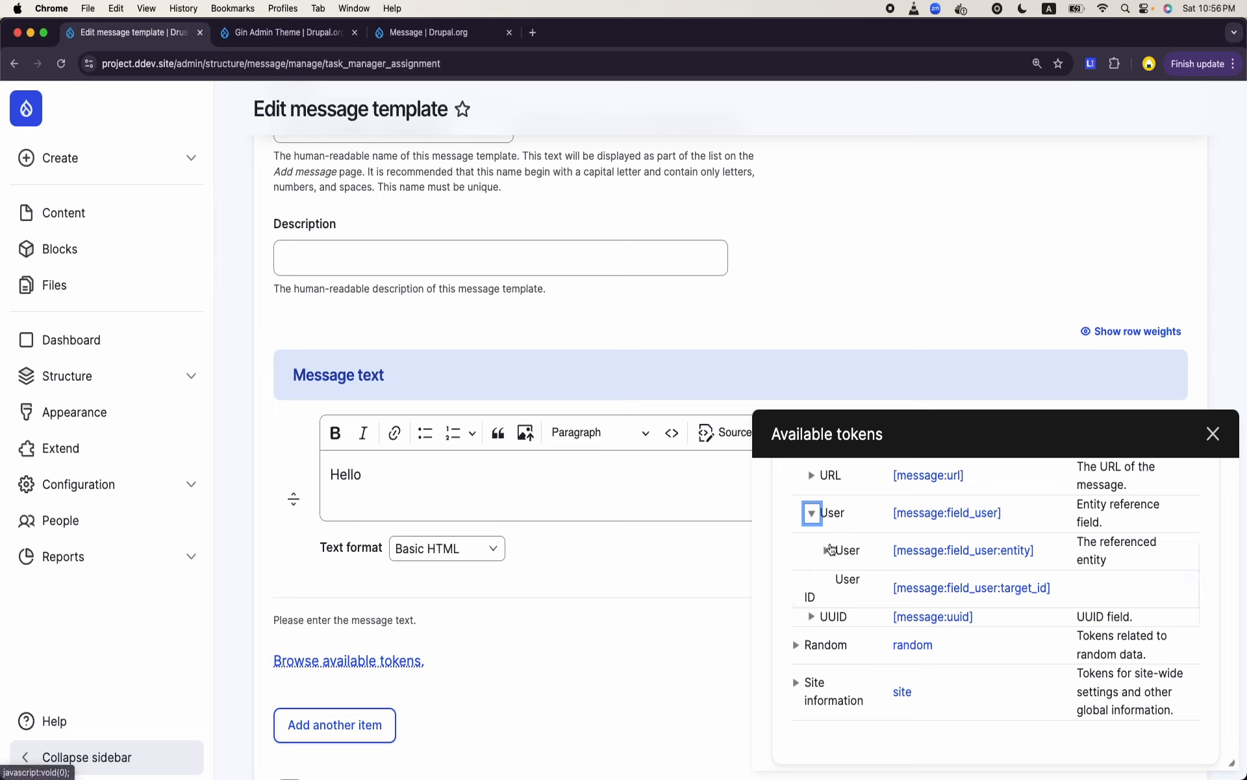
pyautogui.click(827, 552)
pyautogui.scroll(-3, 825, 553)
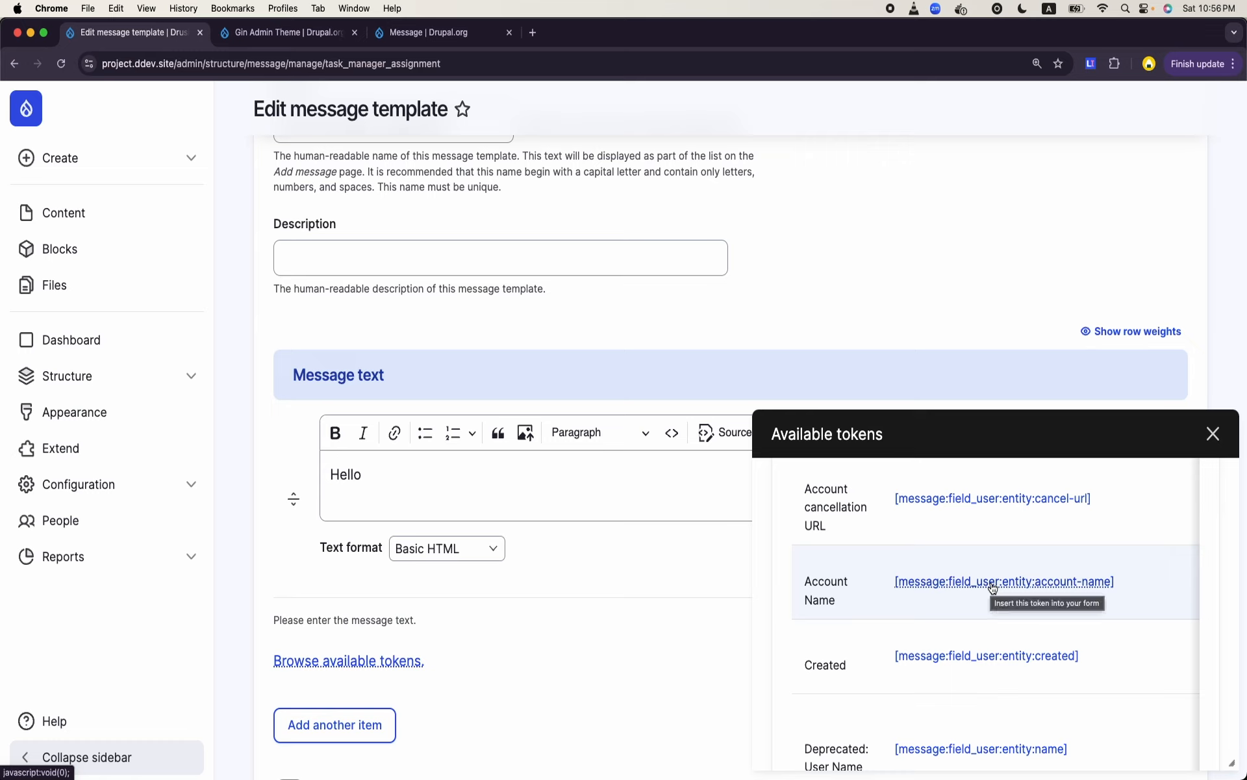
pyautogui.click(993, 587)
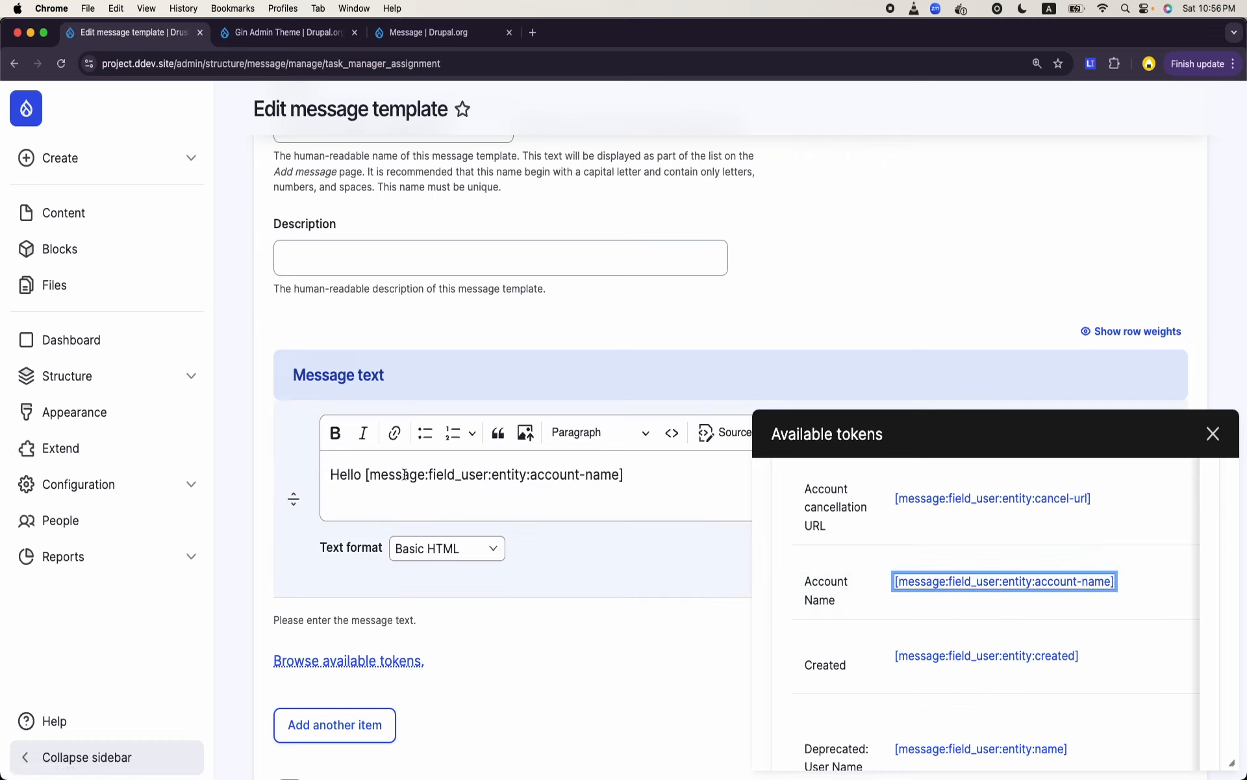
# - Continue the message after the account-name token with "- a new task has been assigned to you" and close the token browser
pyautogui.click(495, 477)
pyautogui.press('super+a')
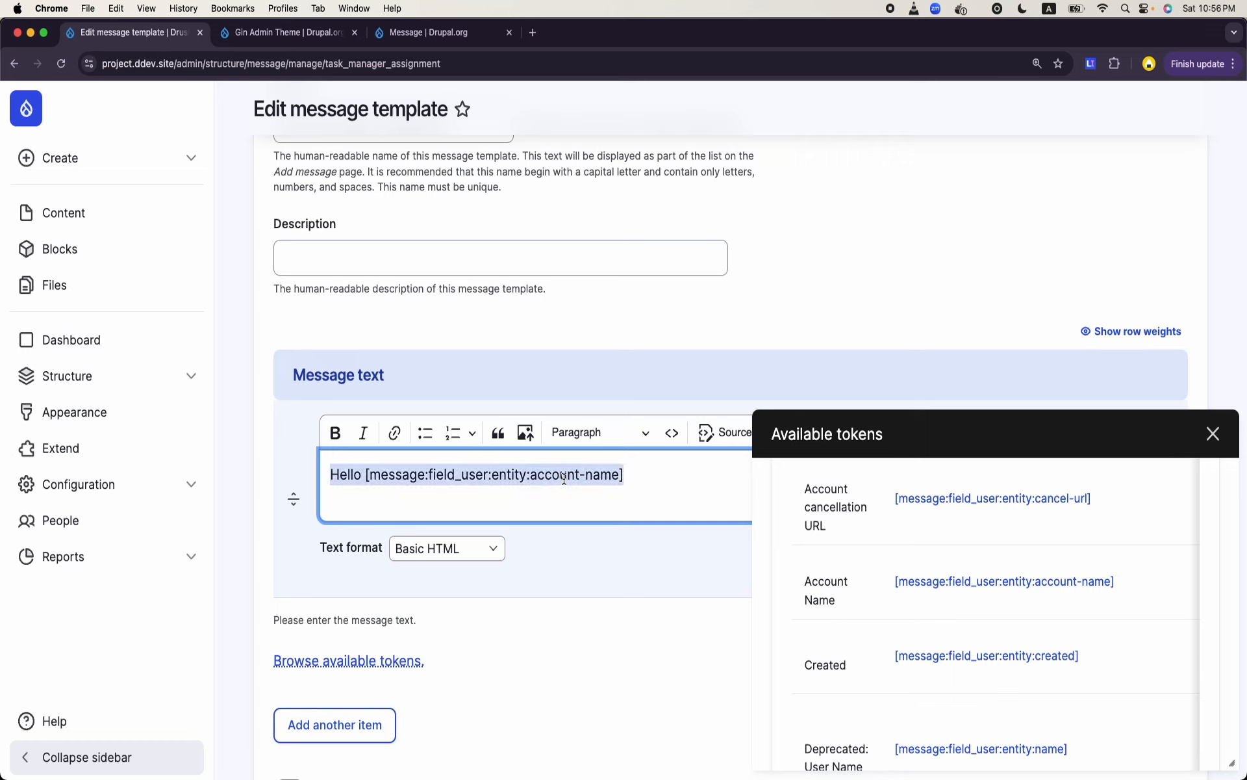
pyautogui.doubleClick(564, 477)
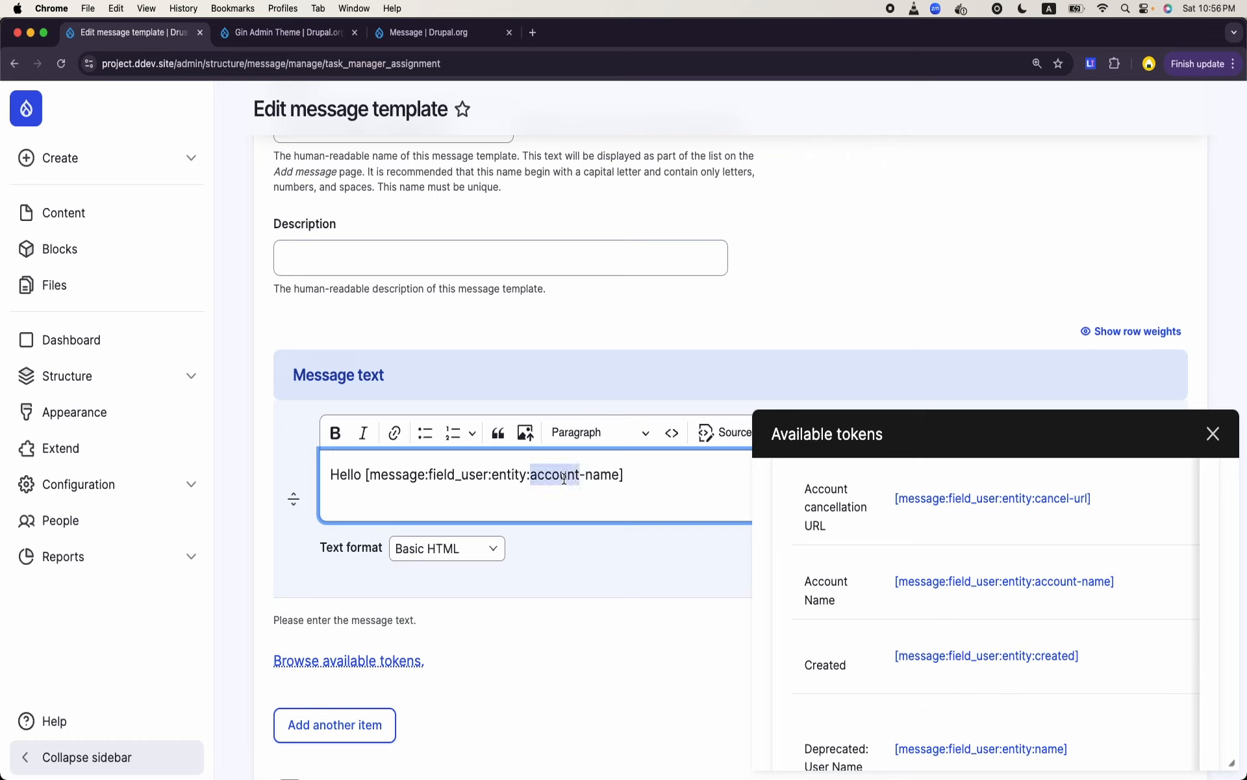
pyautogui.click(657, 473)
pyautogui.write('-')
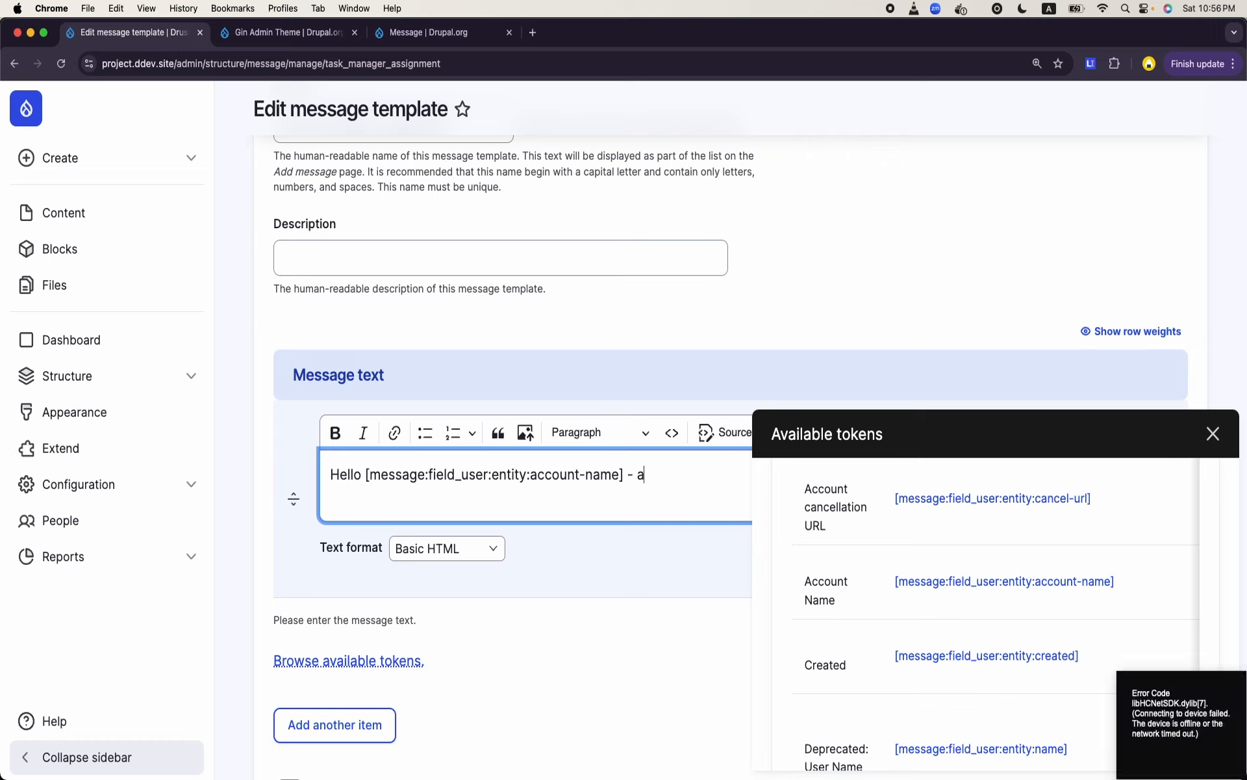
pyautogui.write(' a new task has bee')
pyautogui.click(1211, 434)
pyautogui.click(885, 484)
pyautogui.write('ass')
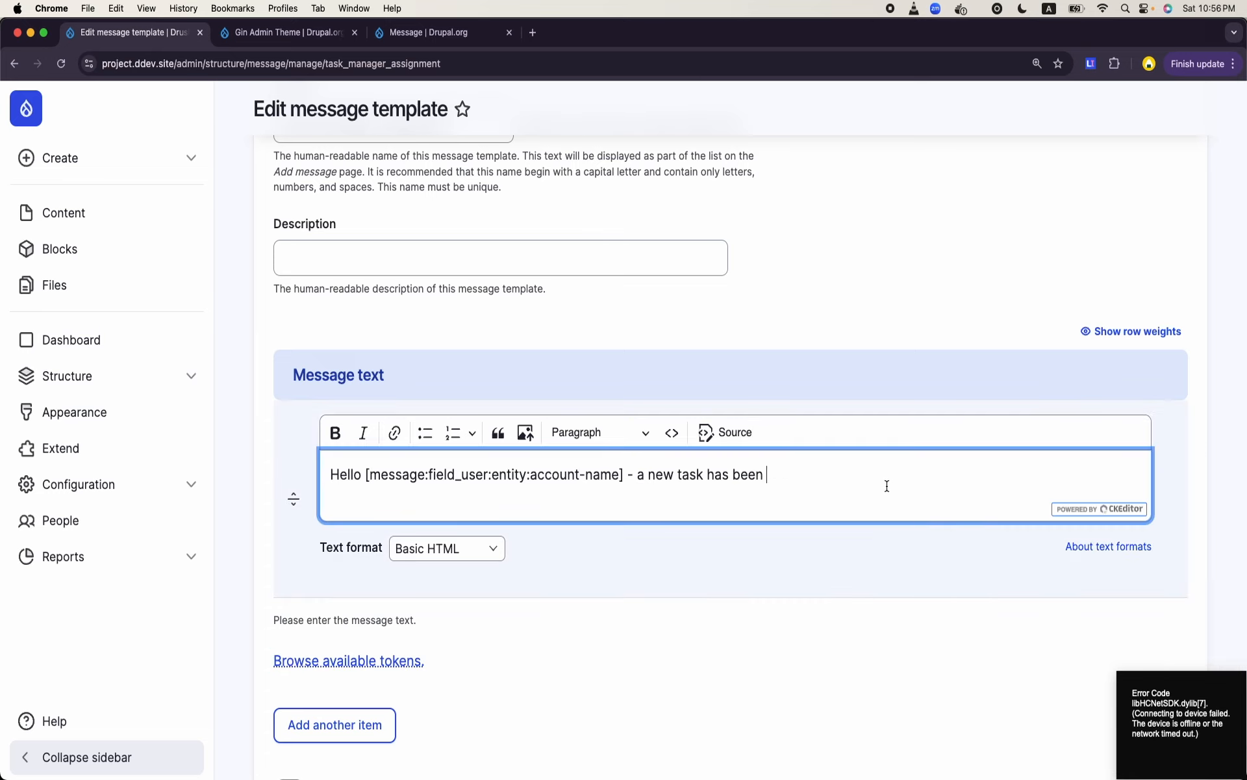
pyautogui.write('igned')
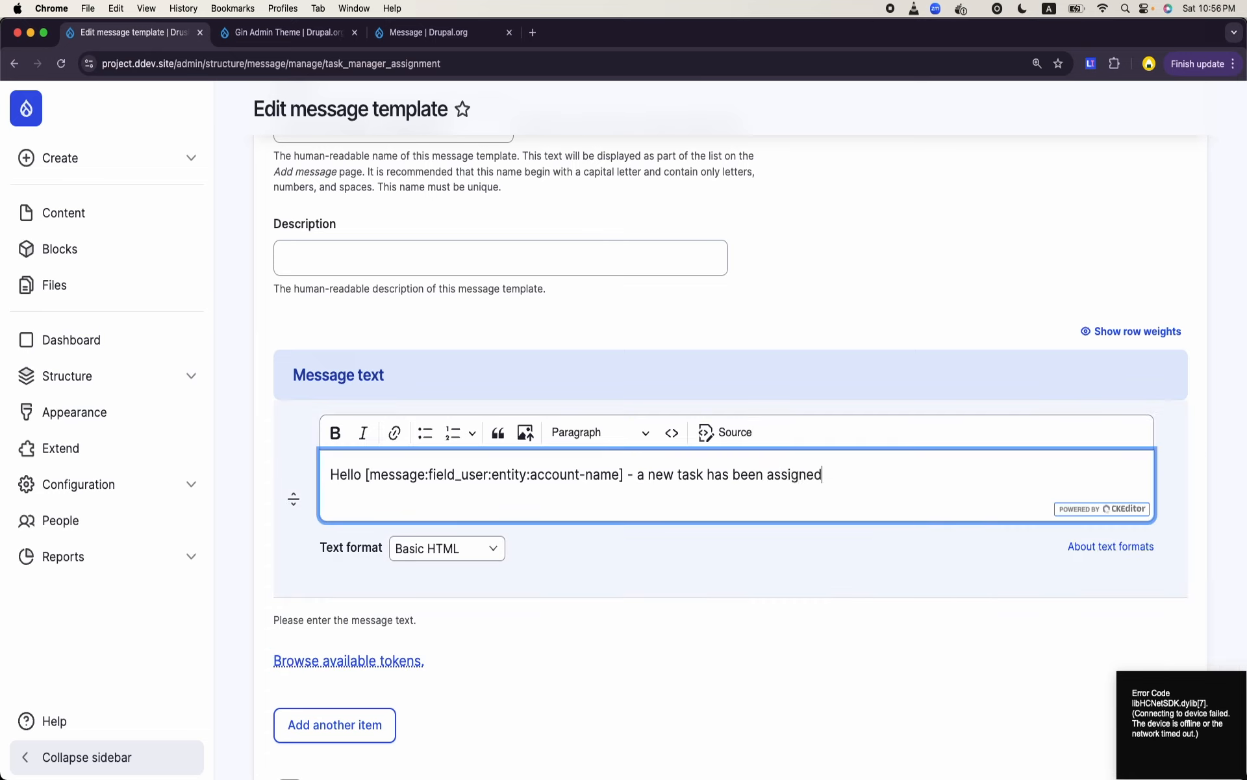
pyautogui.write(' to you')
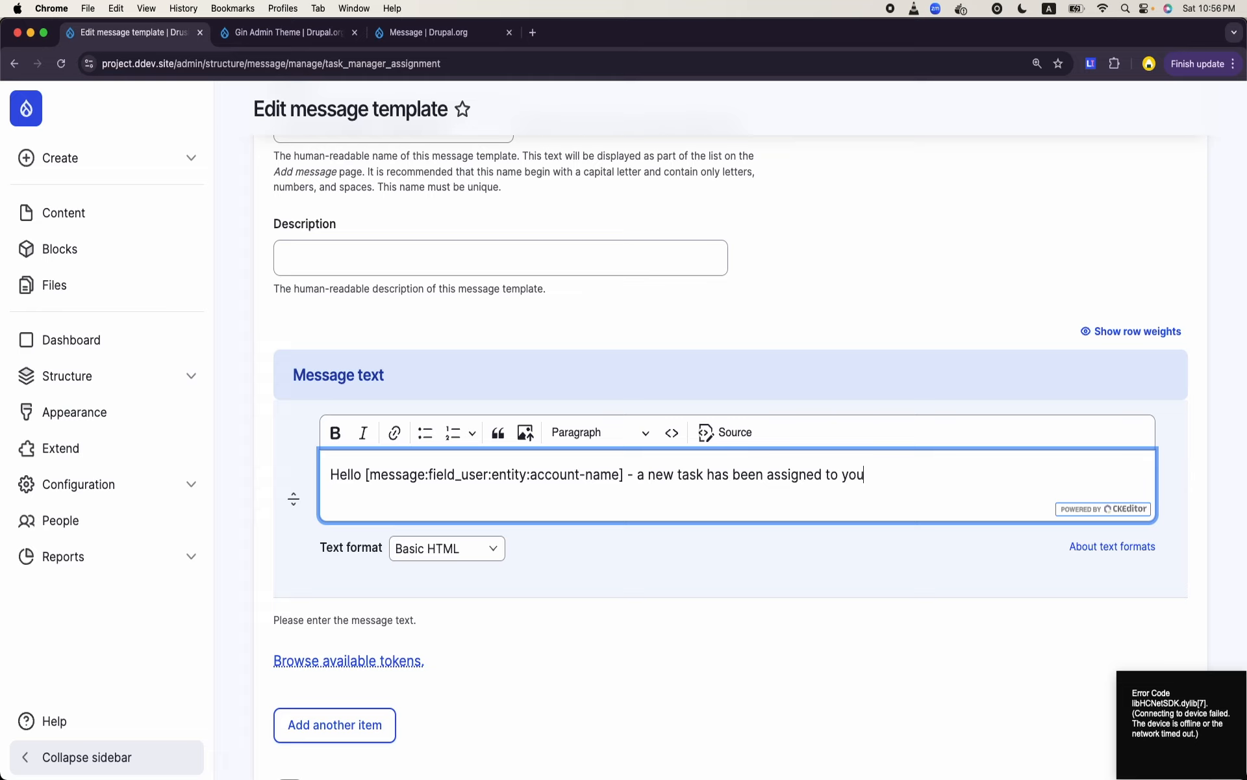
# - Add a pair of double quotes after "a new task" and set the message's text format to Full HTML
pyautogui.click(707, 475)
pyautogui.write('" "')
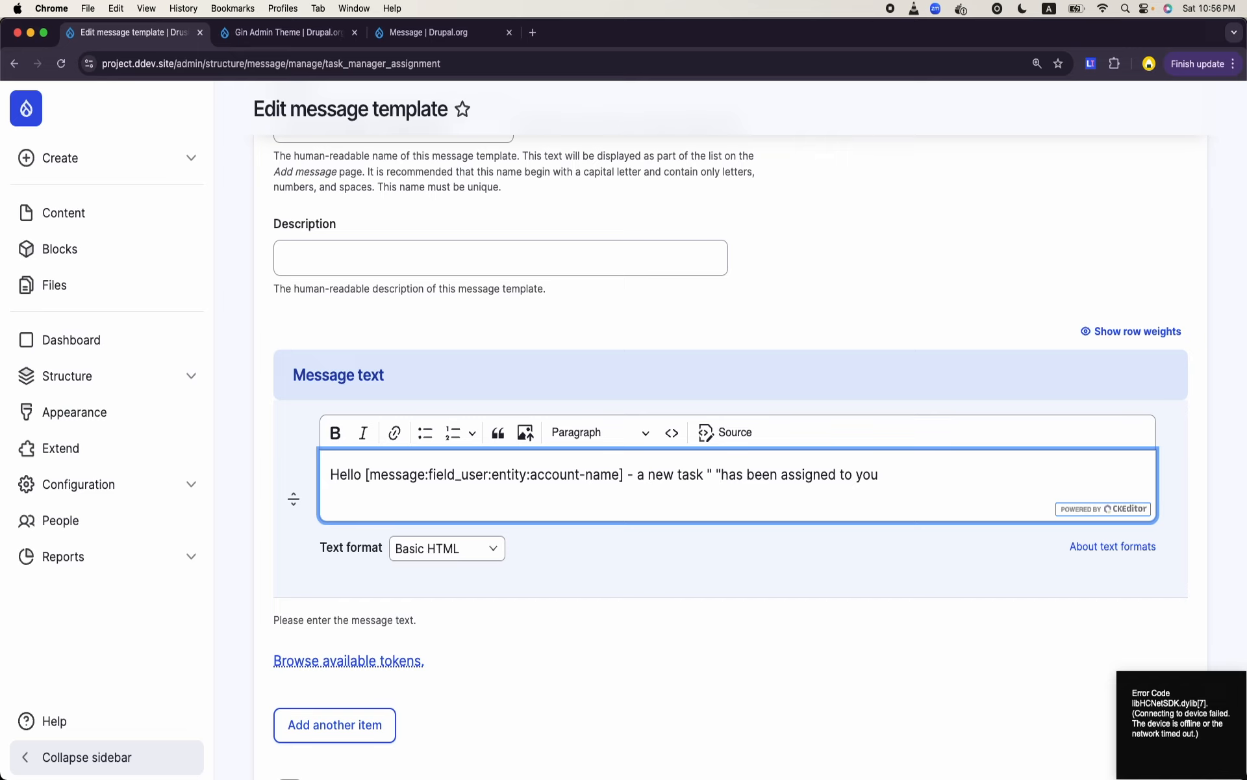
pyautogui.click(447, 548)
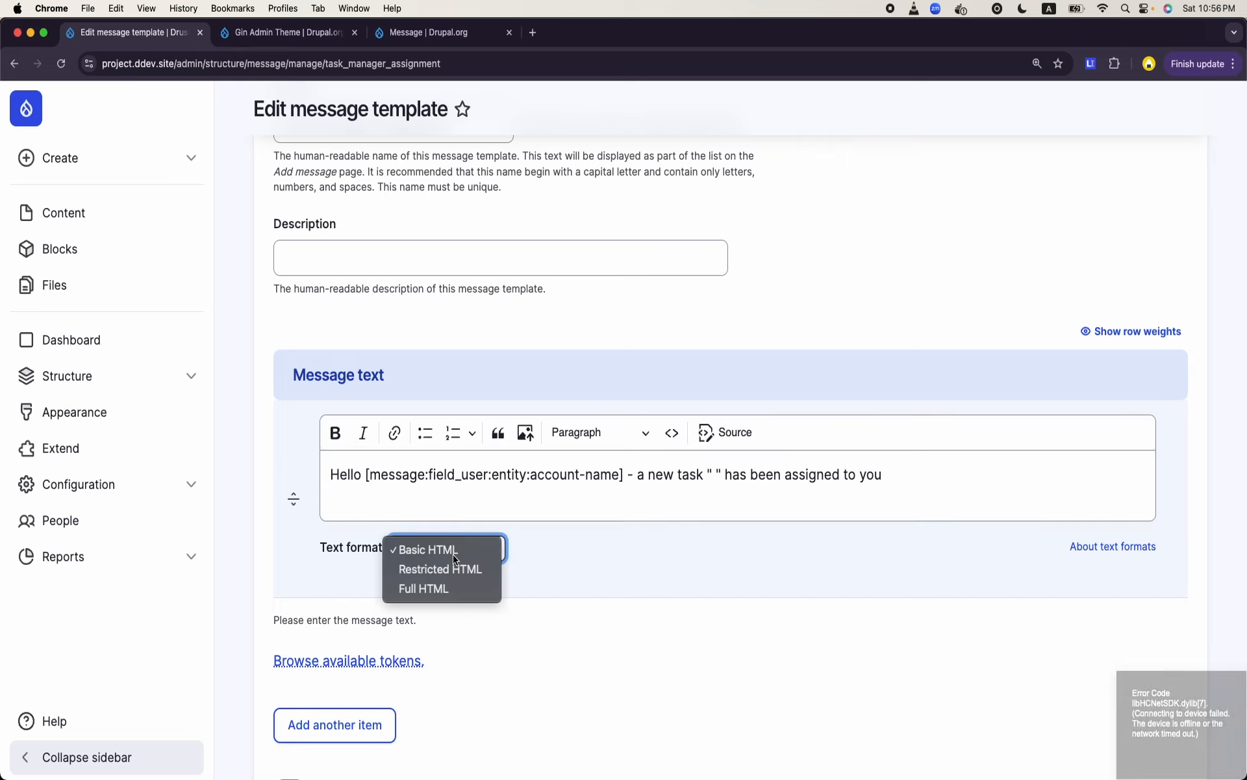
pyautogui.click(432, 588)
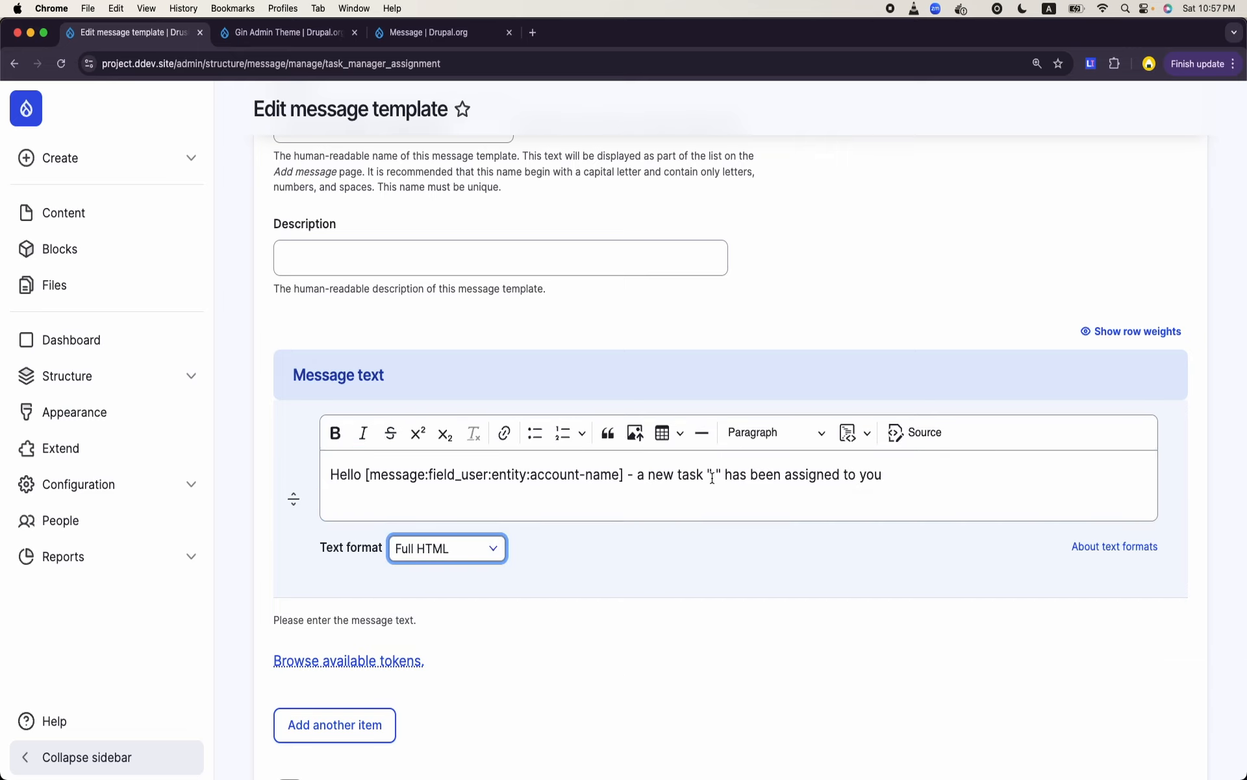
# - Put <h2> and </h2> tags around the quotes after "a new task" and delete the quotes between them
pyautogui.click(710, 475)
pyautogui.write('<h2>')
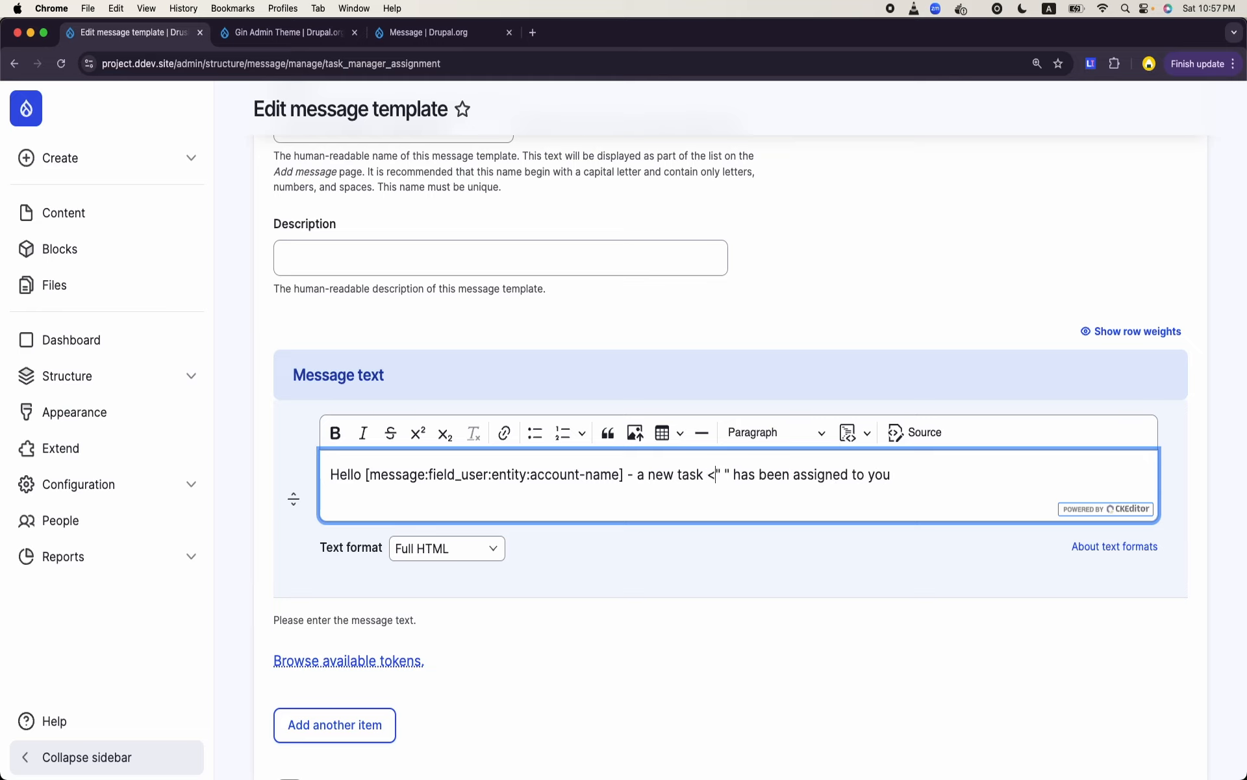
pyautogui.click(755, 474)
pyautogui.write('</h2>')
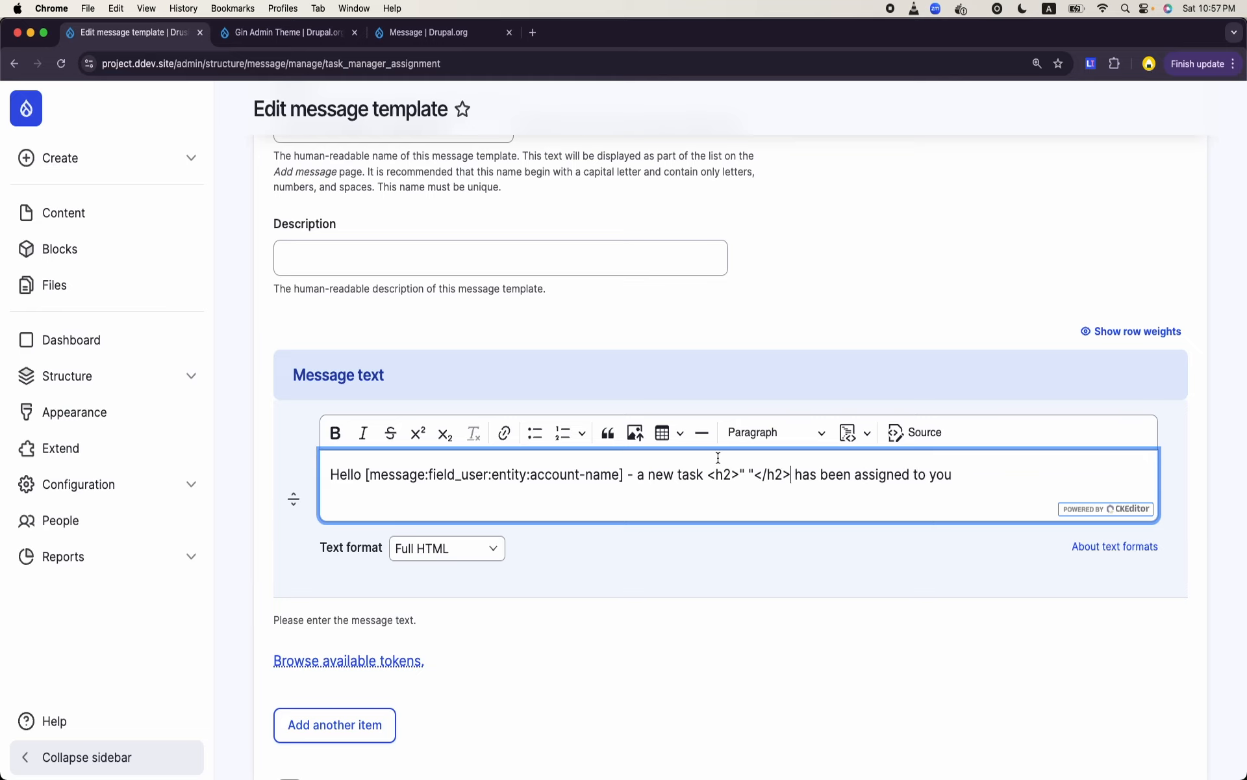
pyautogui.moveTo(740, 474); pyautogui.dragTo(751, 474)
pyautogui.press('BackSpace')
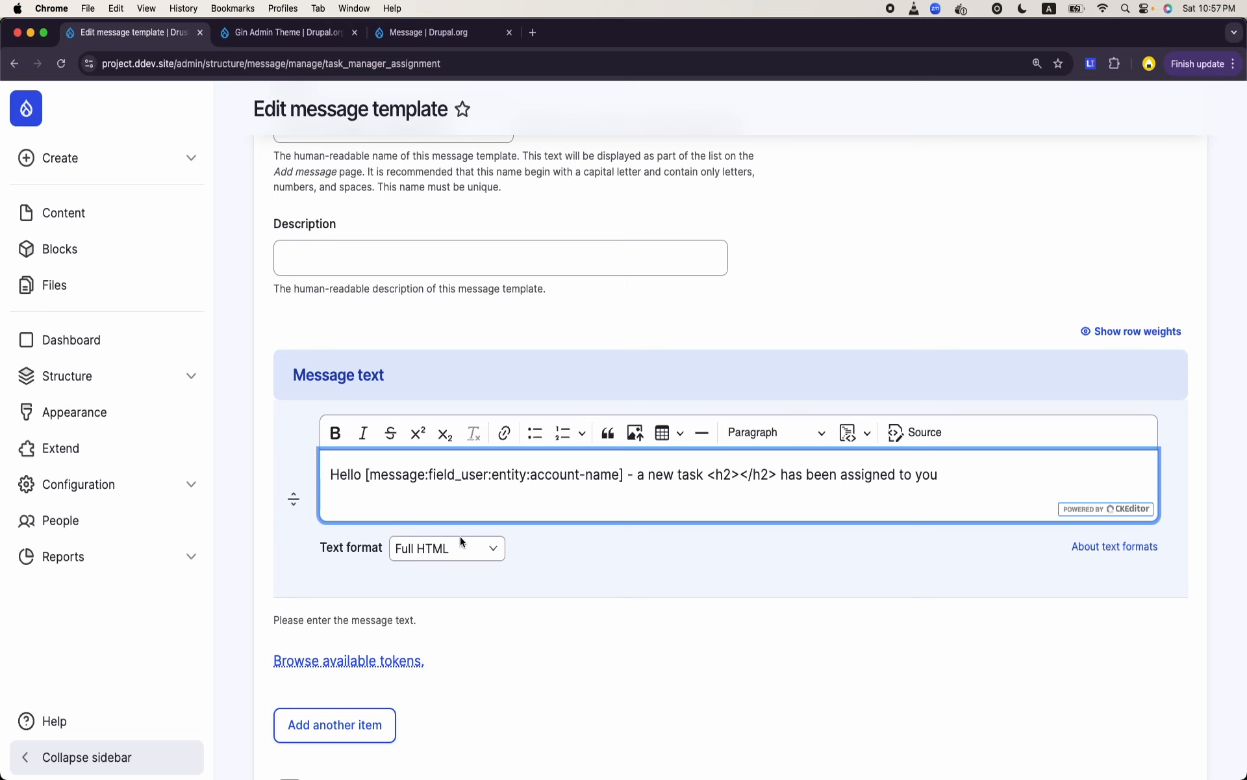
# - Browse the Message tokens down to the Task field's content and try to insert [message:field_task] into the message text
pyautogui.click(384, 660)
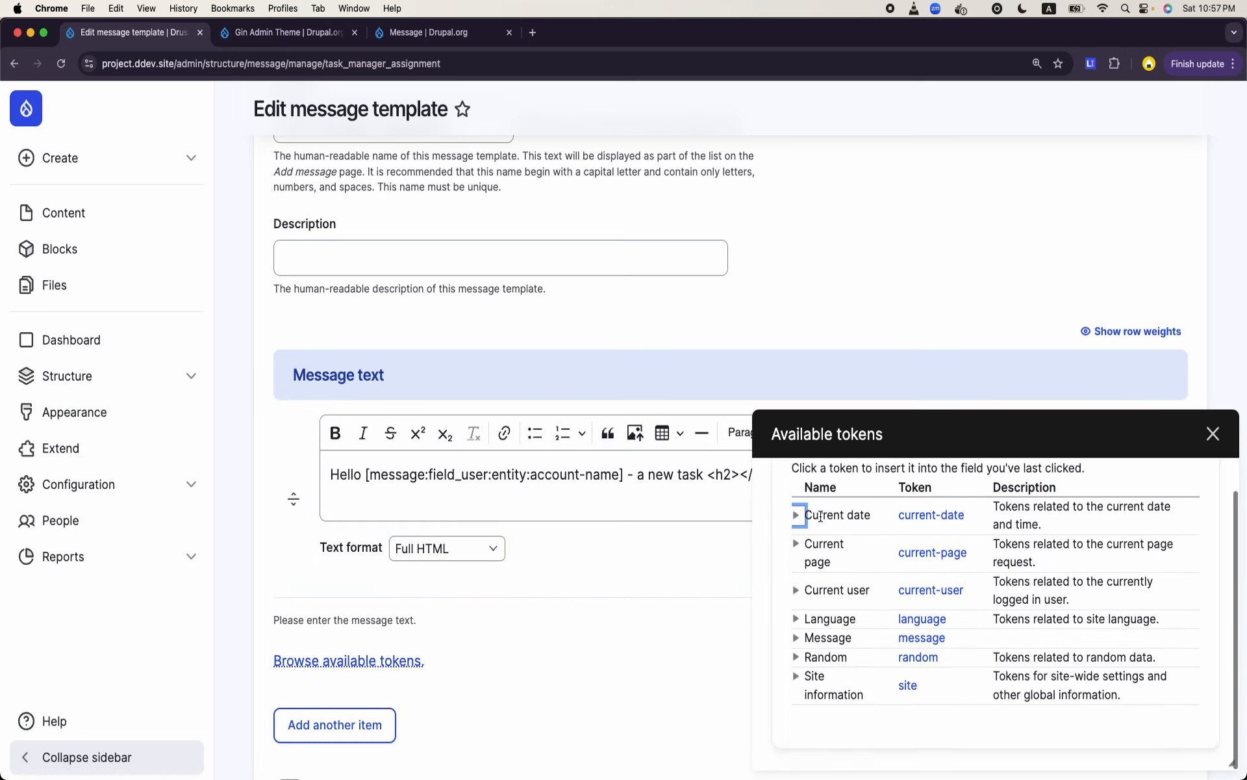
pyautogui.click(795, 638)
pyautogui.scroll(-2, 948, 592)
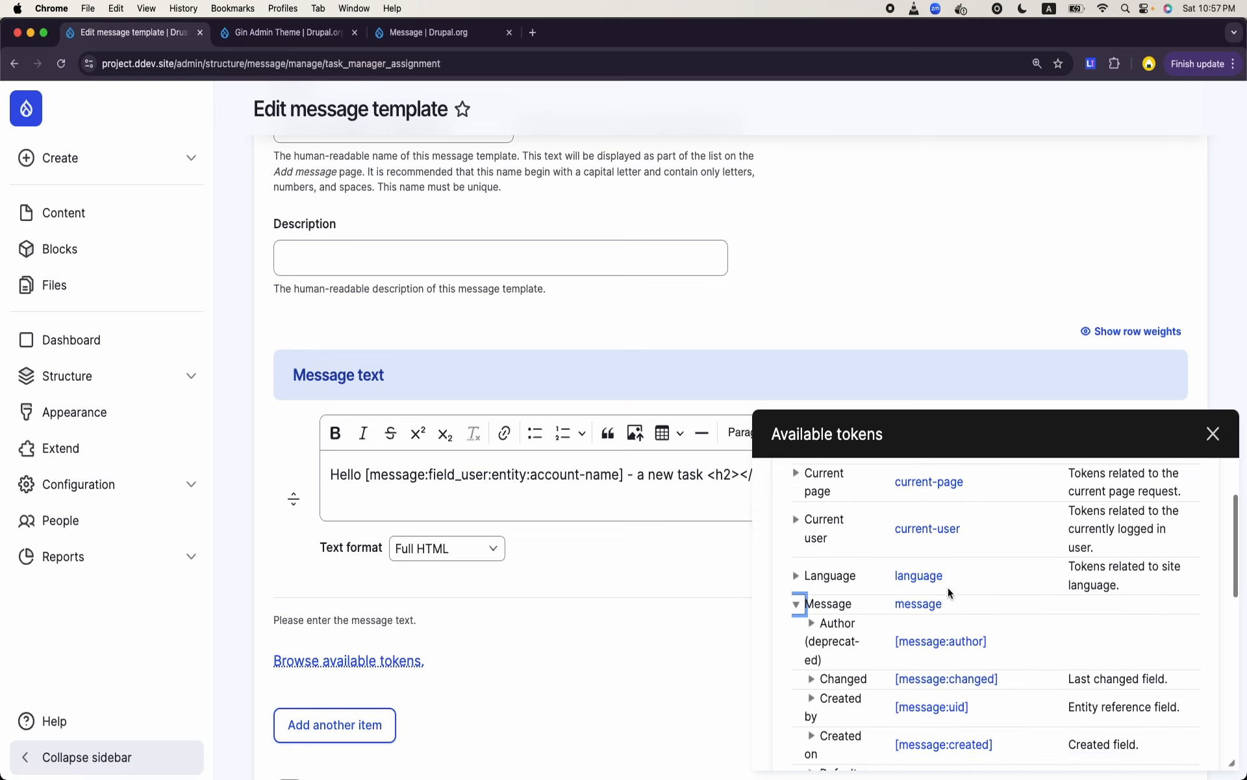
pyautogui.scroll(-10, 949, 587)
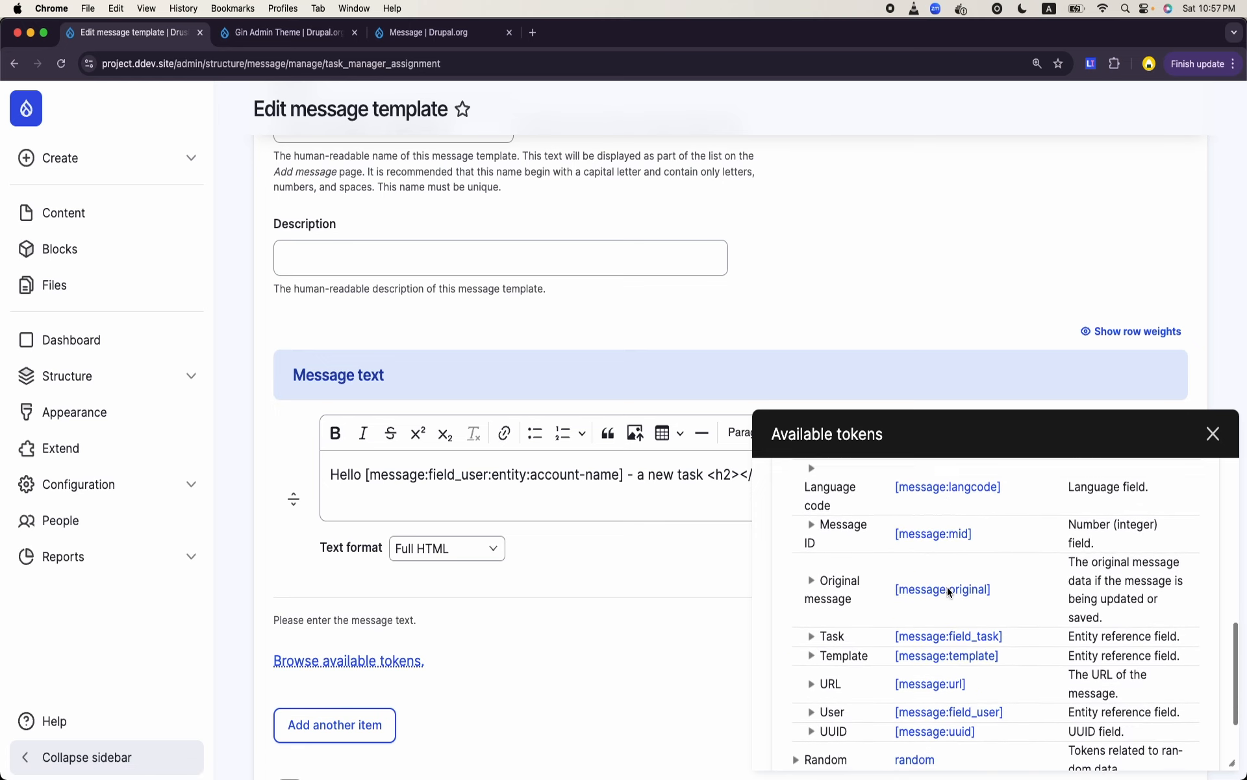
pyautogui.scroll(-1, 948, 591)
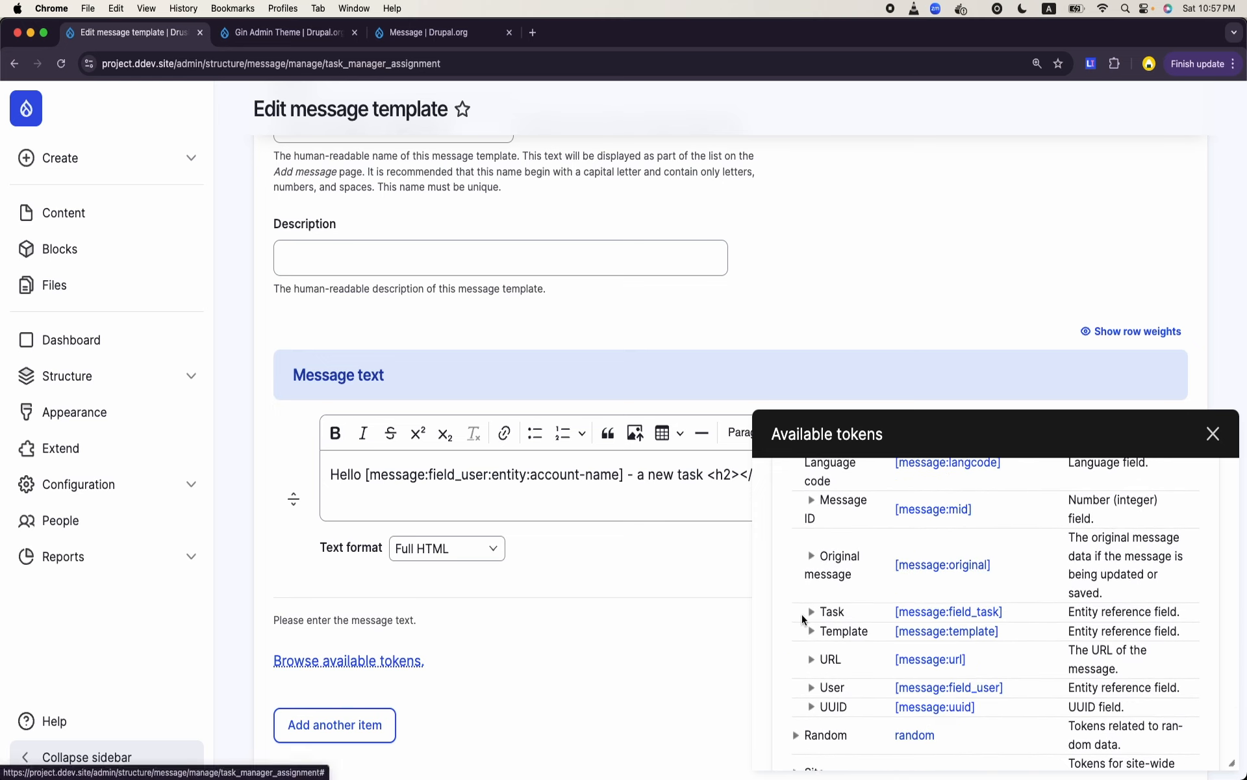
pyautogui.click(812, 621)
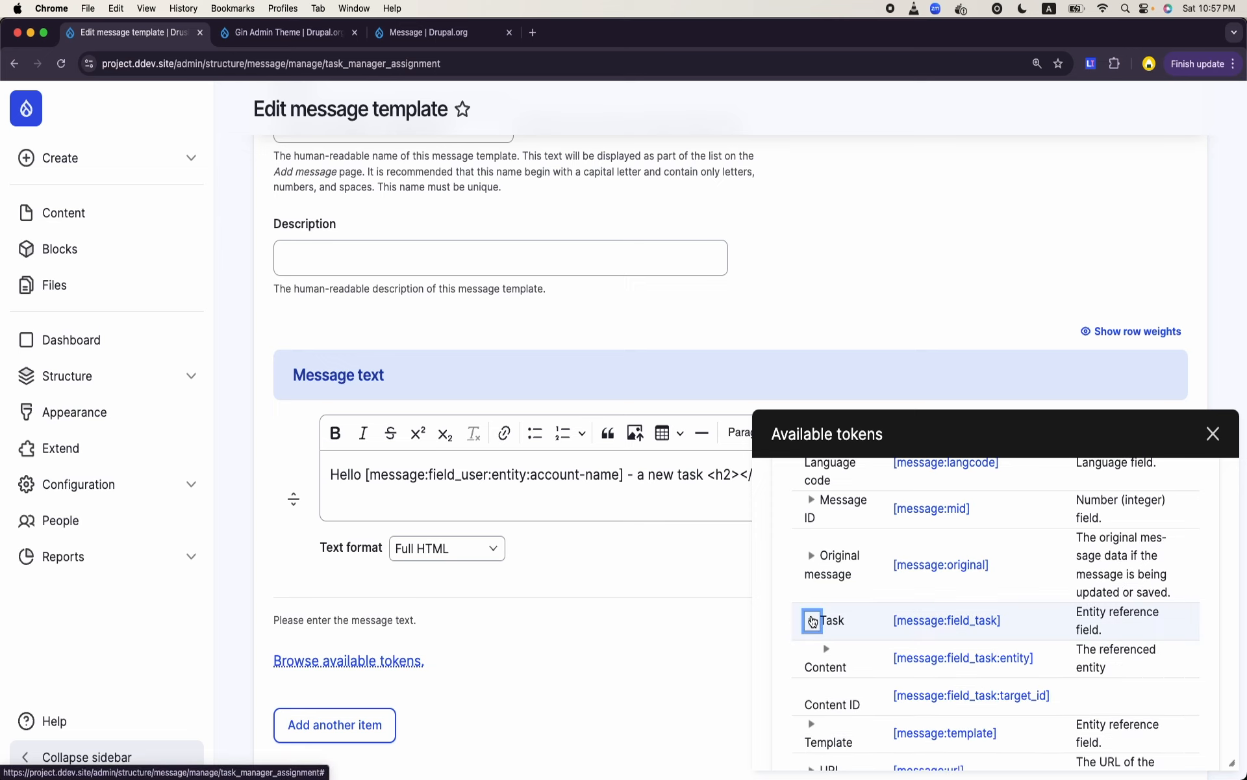
pyautogui.scroll(-5, 931, 626)
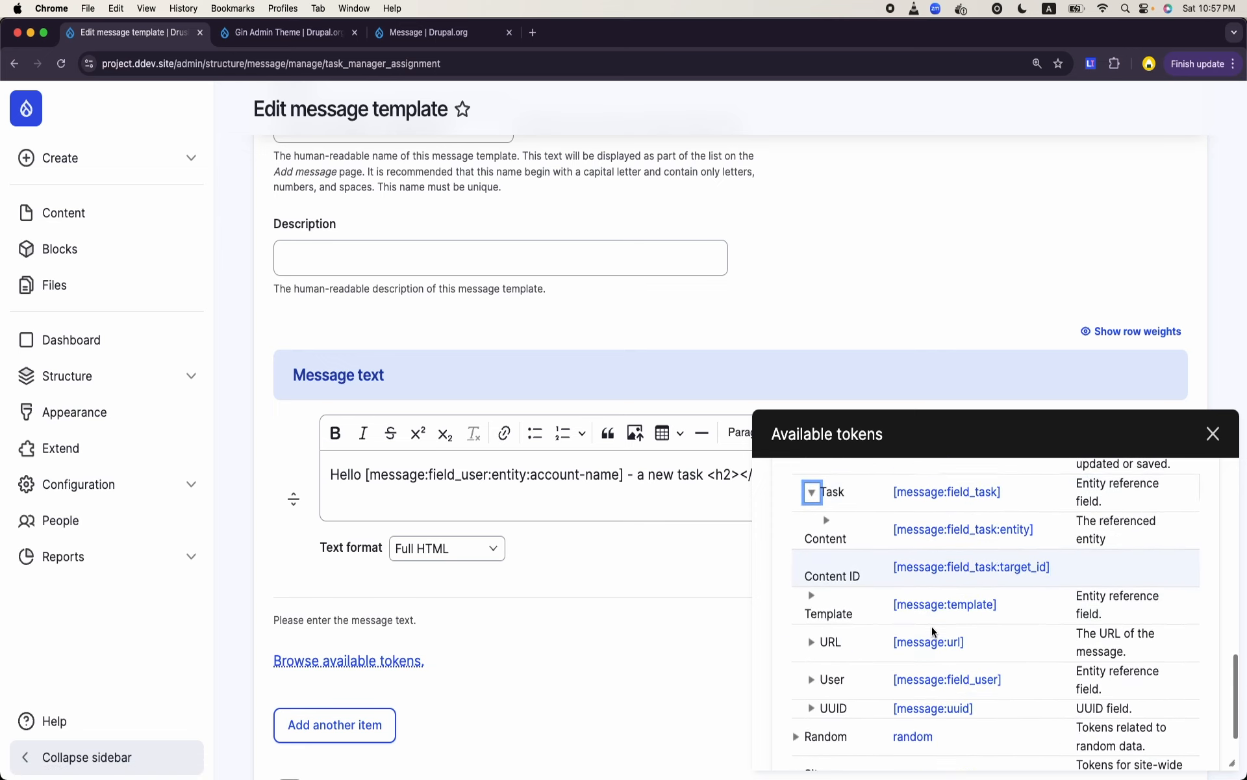
pyautogui.click(830, 517)
pyautogui.scroll(-2, 910, 588)
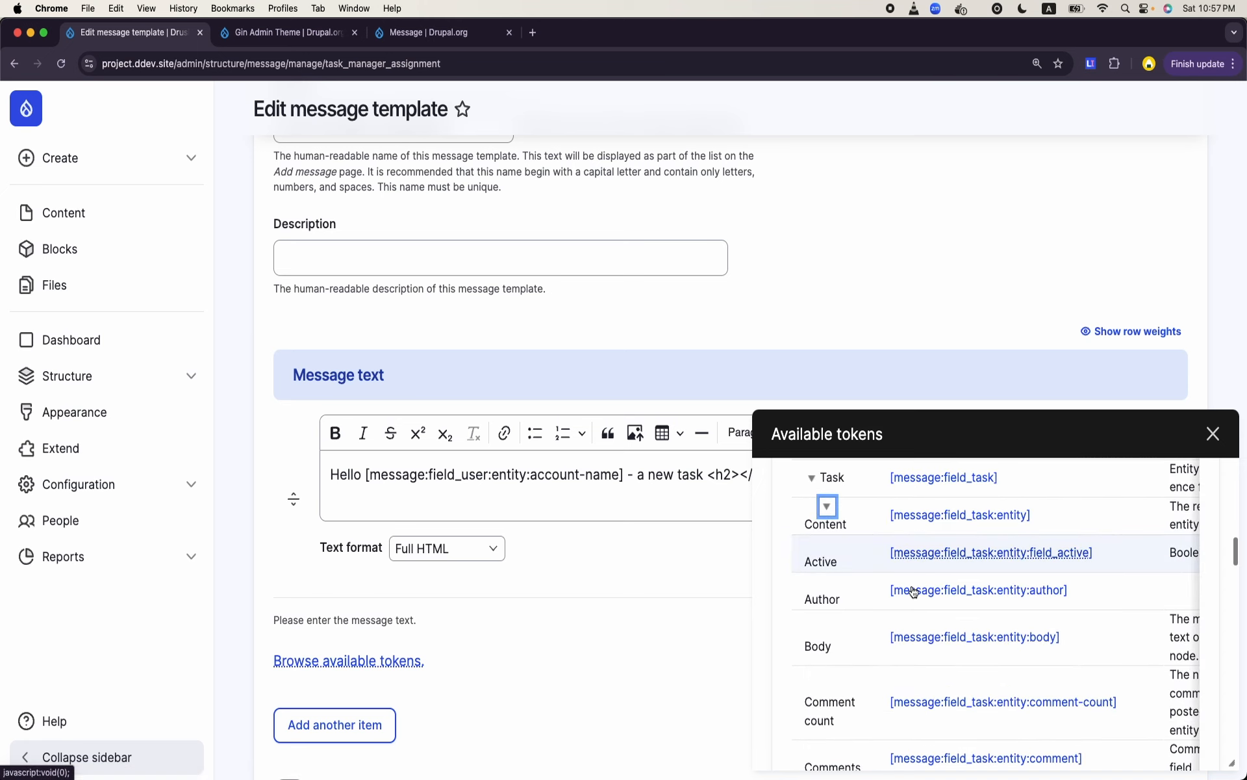
pyautogui.scroll(3, 913, 591)
pyautogui.click(931, 530)
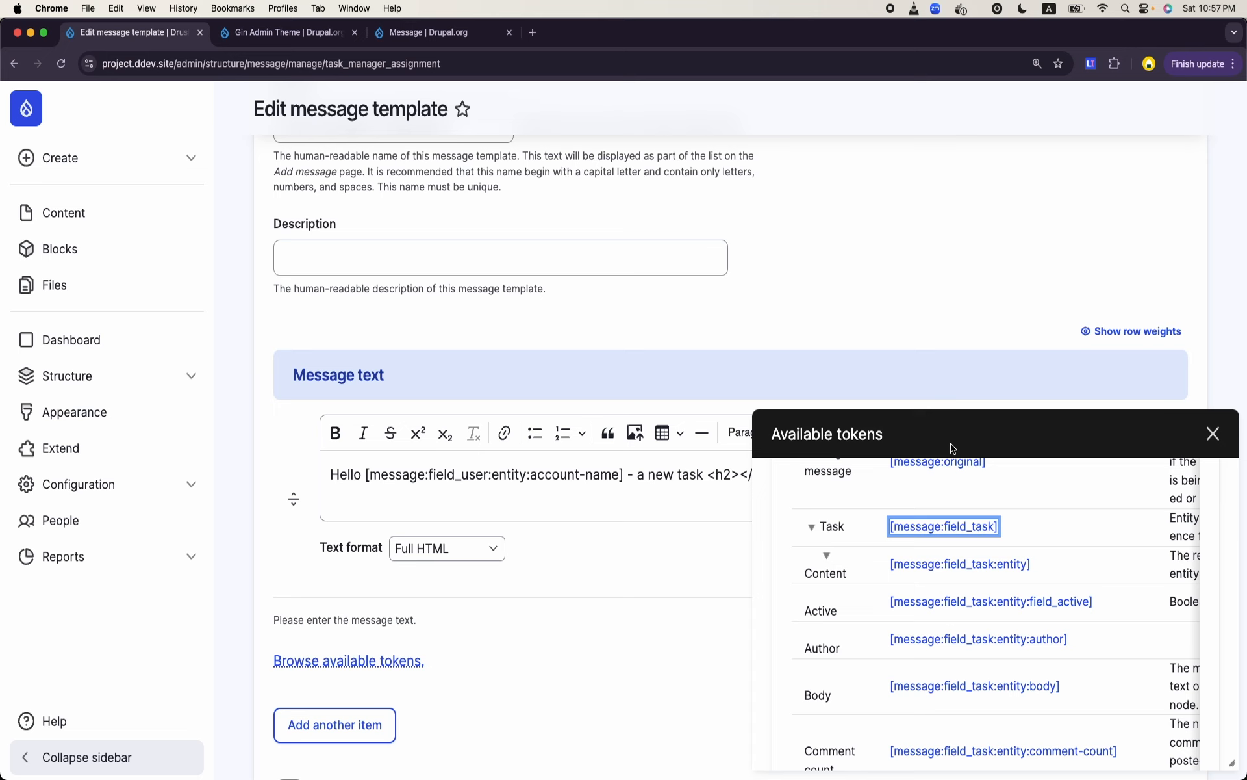
# - Copy the [message:field_task] token from the token browser and paste it between the h2 tags
pyautogui.moveTo(953, 447); pyautogui.dragTo(1024, 467)
pyautogui.moveTo(1019, 531); pyautogui.dragTo(880, 528)
pyautogui.press('super+c')
pyautogui.click(1221, 443)
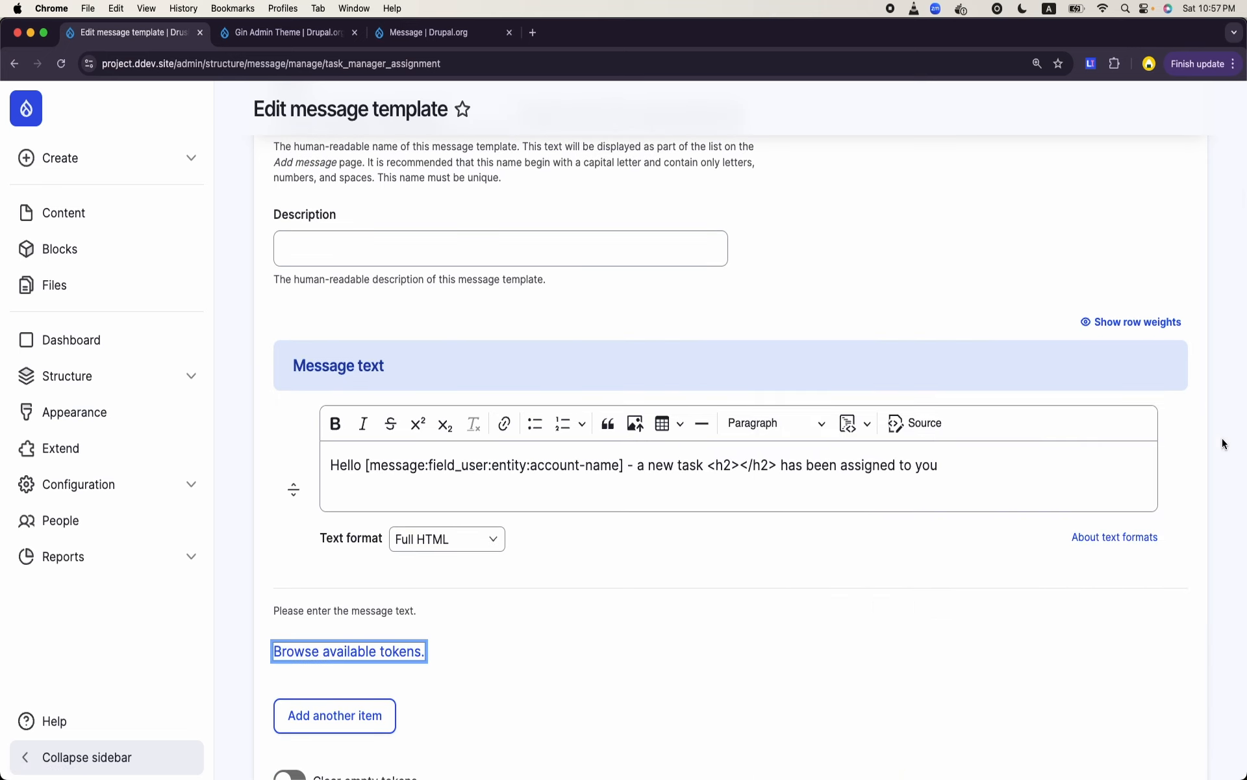
pyautogui.click(738, 462)
pyautogui.press('super+v')
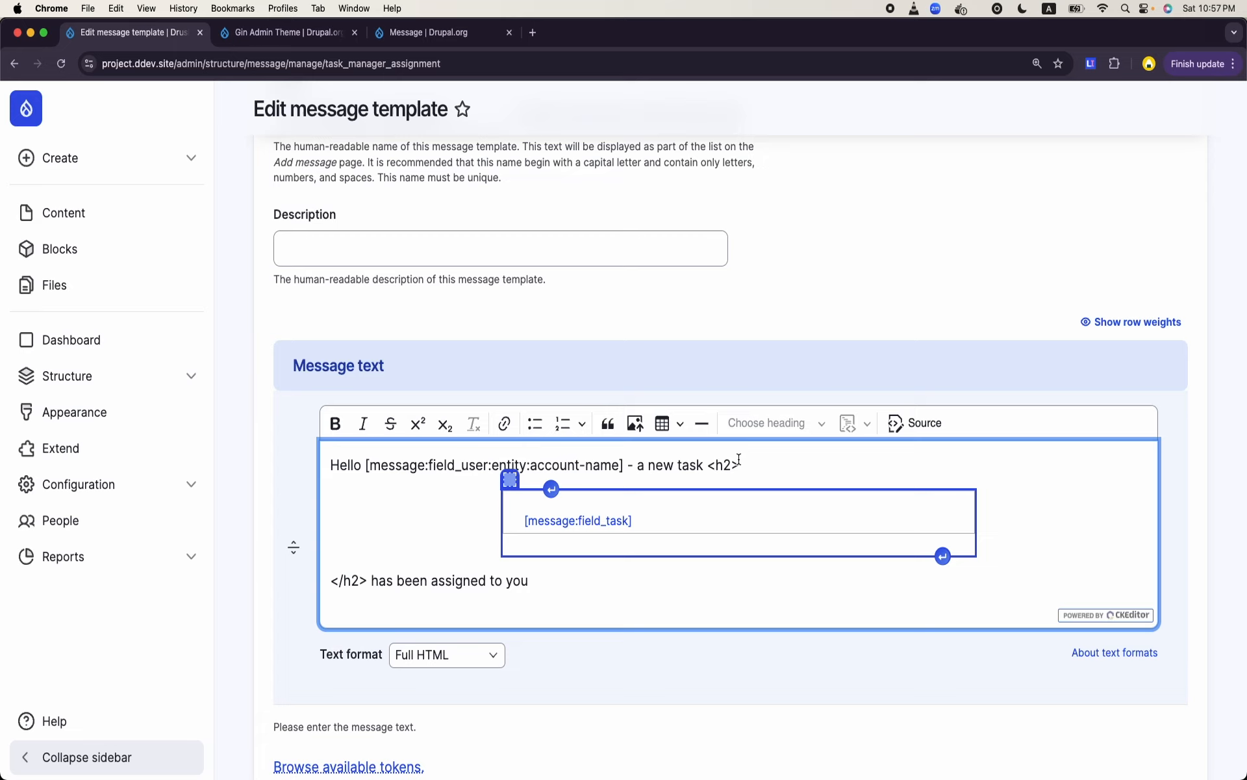
# - Delete the pasted [message:field_task] token and its surrounding table from the message text
pyautogui.click(809, 476)
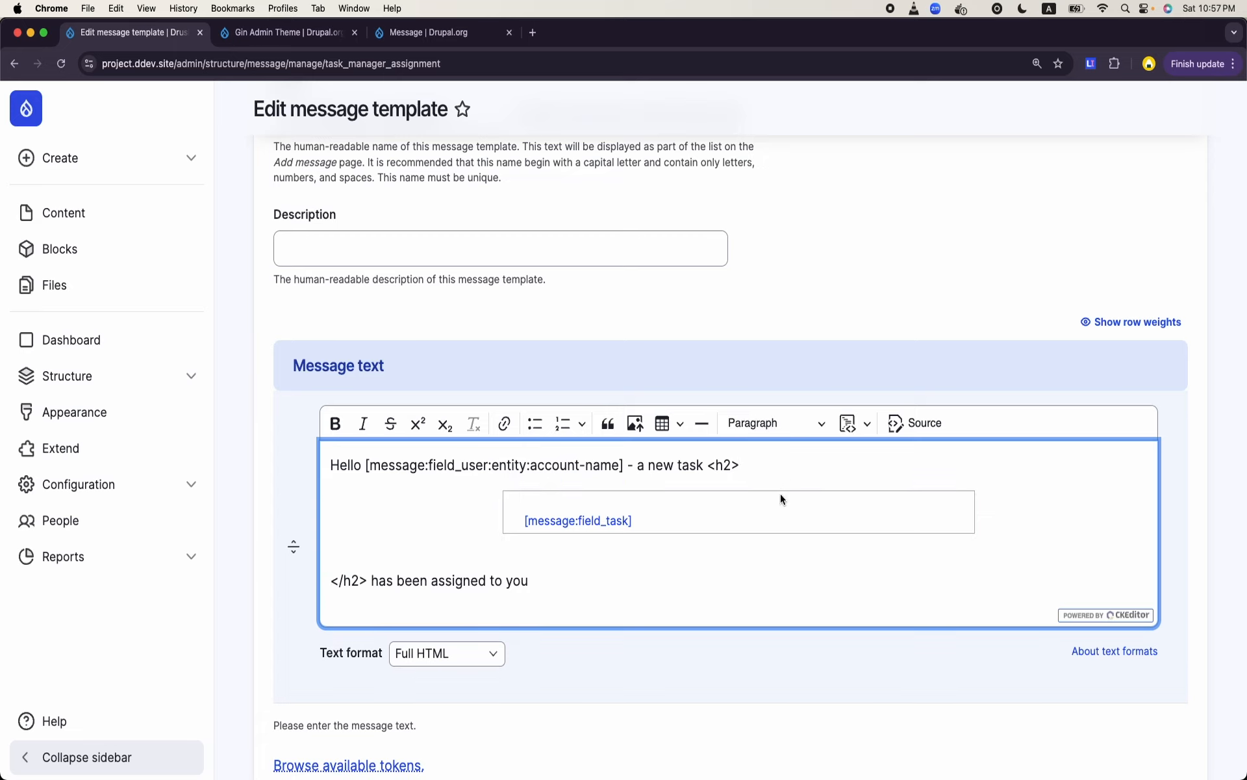
pyautogui.click(743, 517)
pyautogui.doubleClick(743, 518)
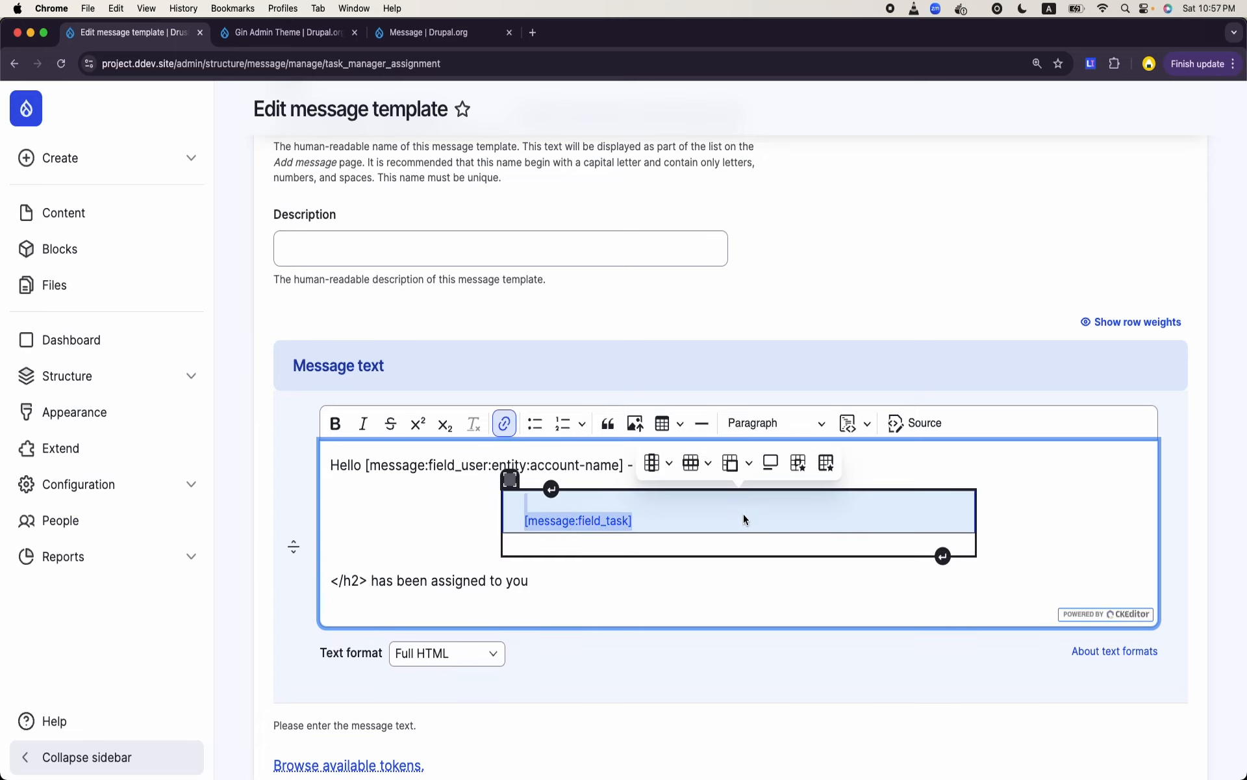
pyautogui.press('BackSpace')
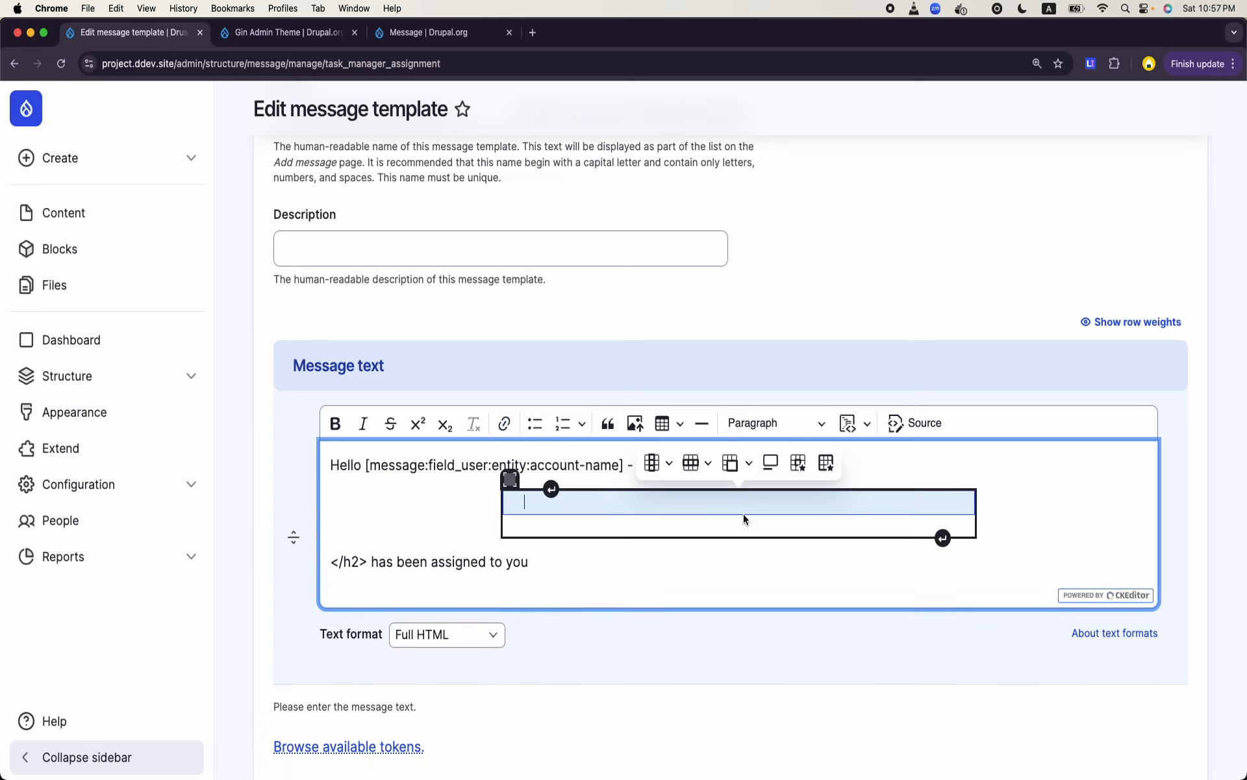
pyautogui.click(510, 481)
pyautogui.press('BackSpace')
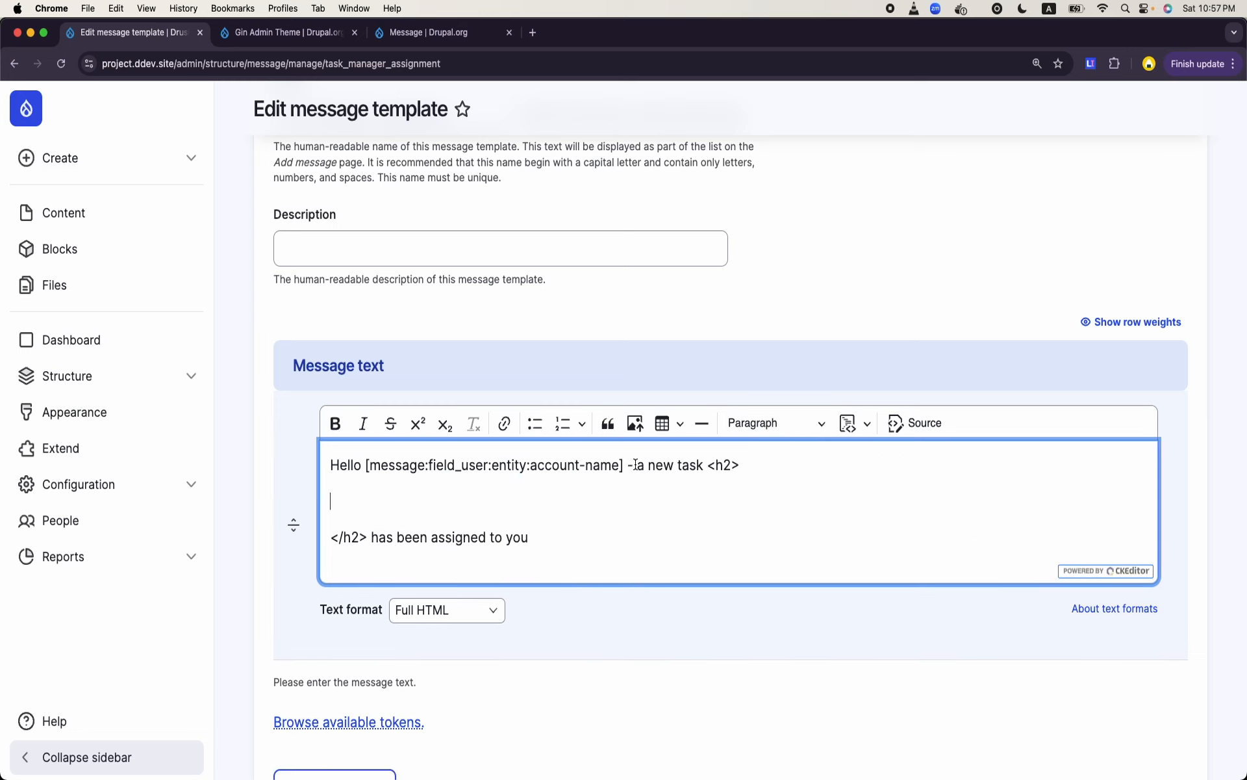
# - Undo the leftover paste edits so the h2 tags sit together within the message sentence again
pyautogui.press('super+z')
pyautogui.press('super+z')
pyautogui.press('super+z')
pyautogui.press('super+z')
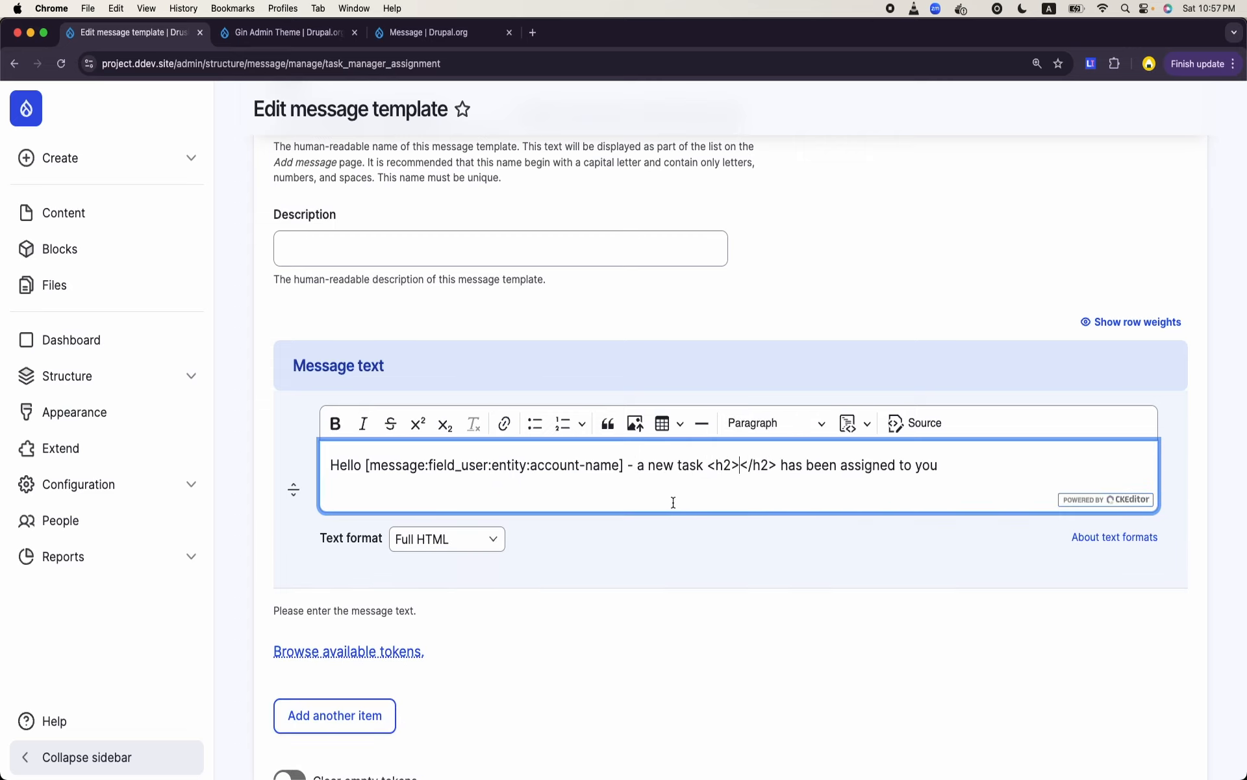
# - Insert the Task field token [message:field_task] between the h2 tags from the available Message tokens and save the message template
pyautogui.click(384, 651)
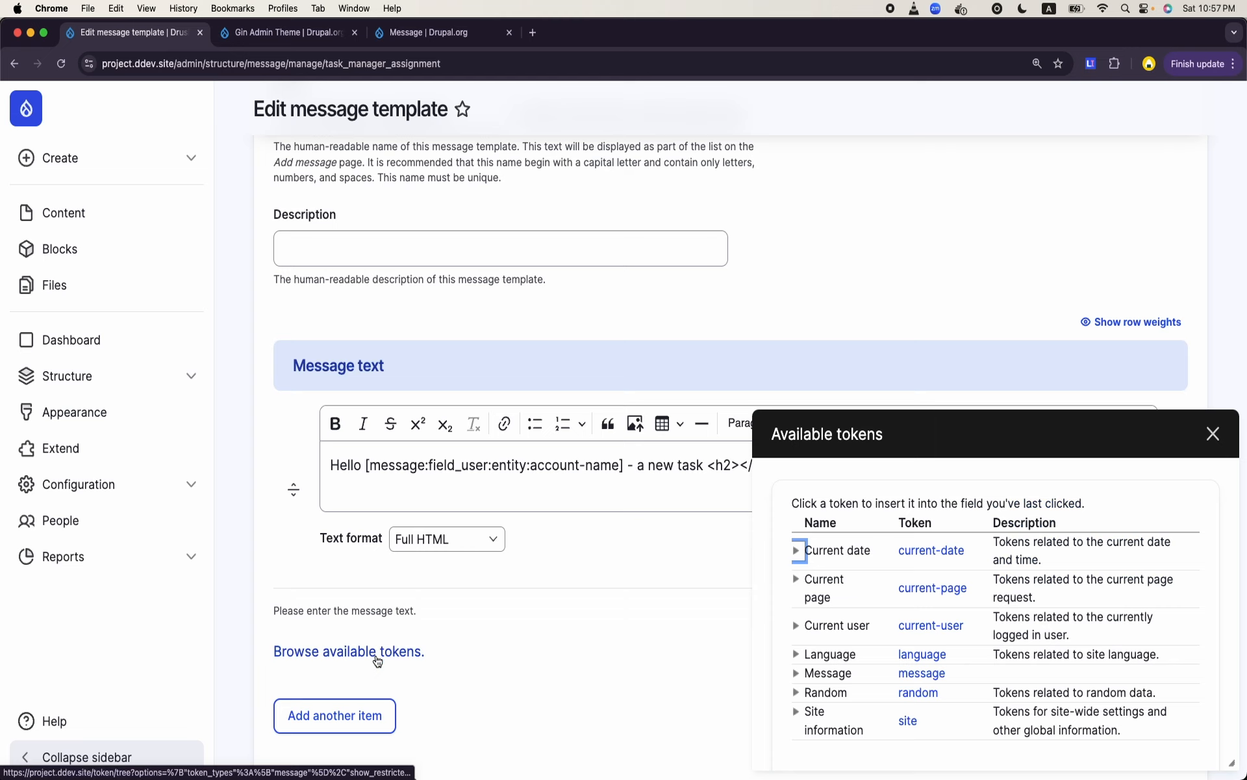
pyautogui.click(739, 469)
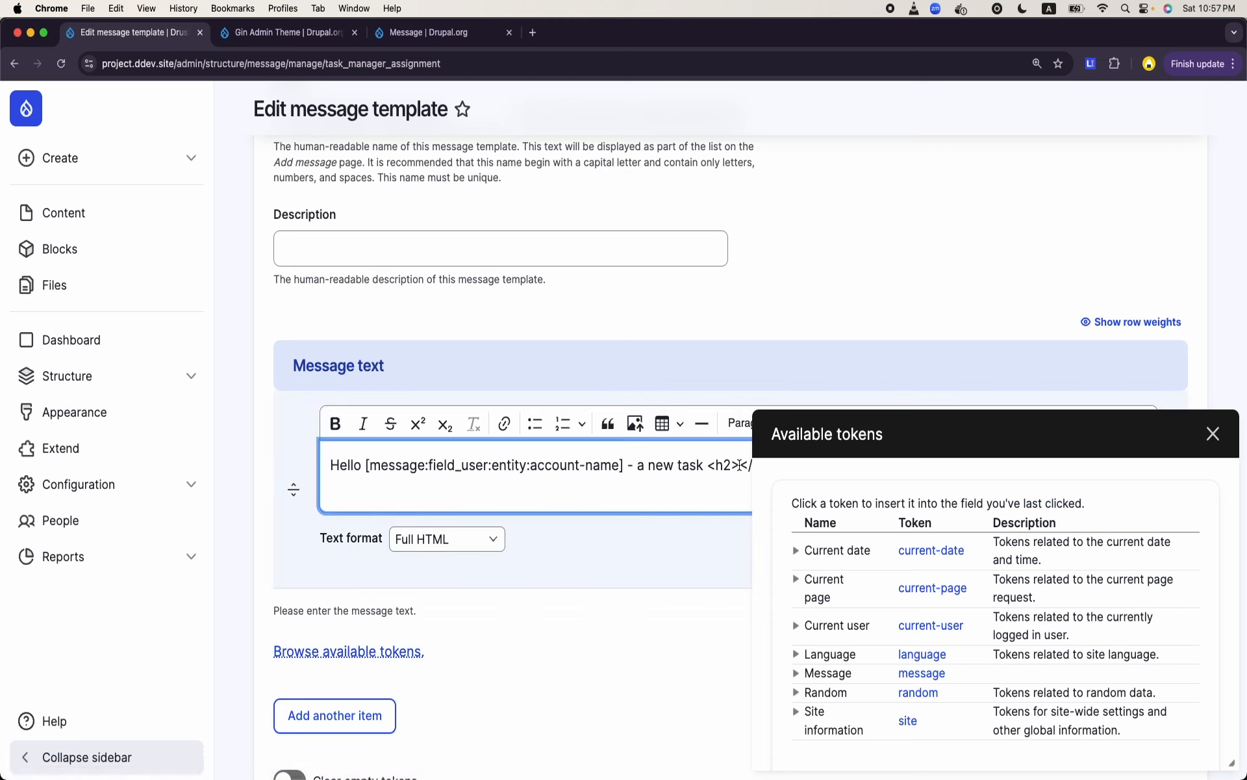
pyautogui.scroll(-1, 965, 656)
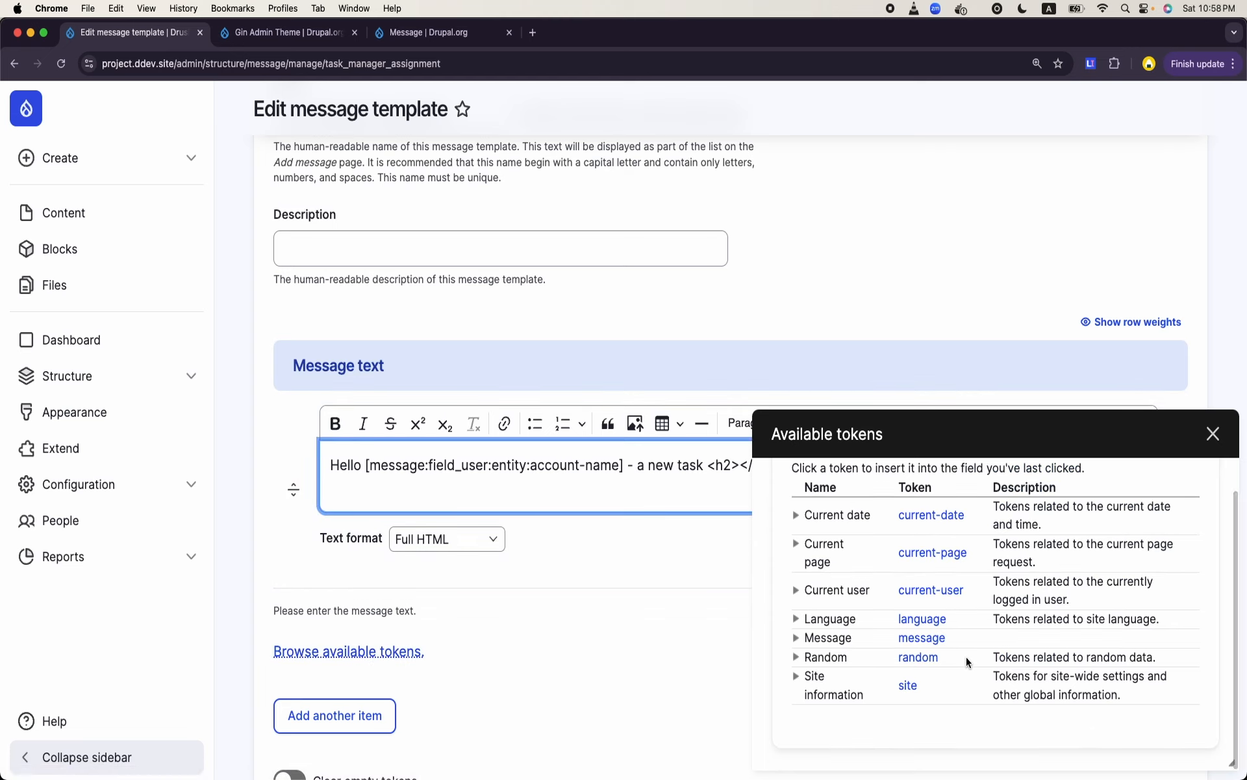
pyautogui.click(795, 638)
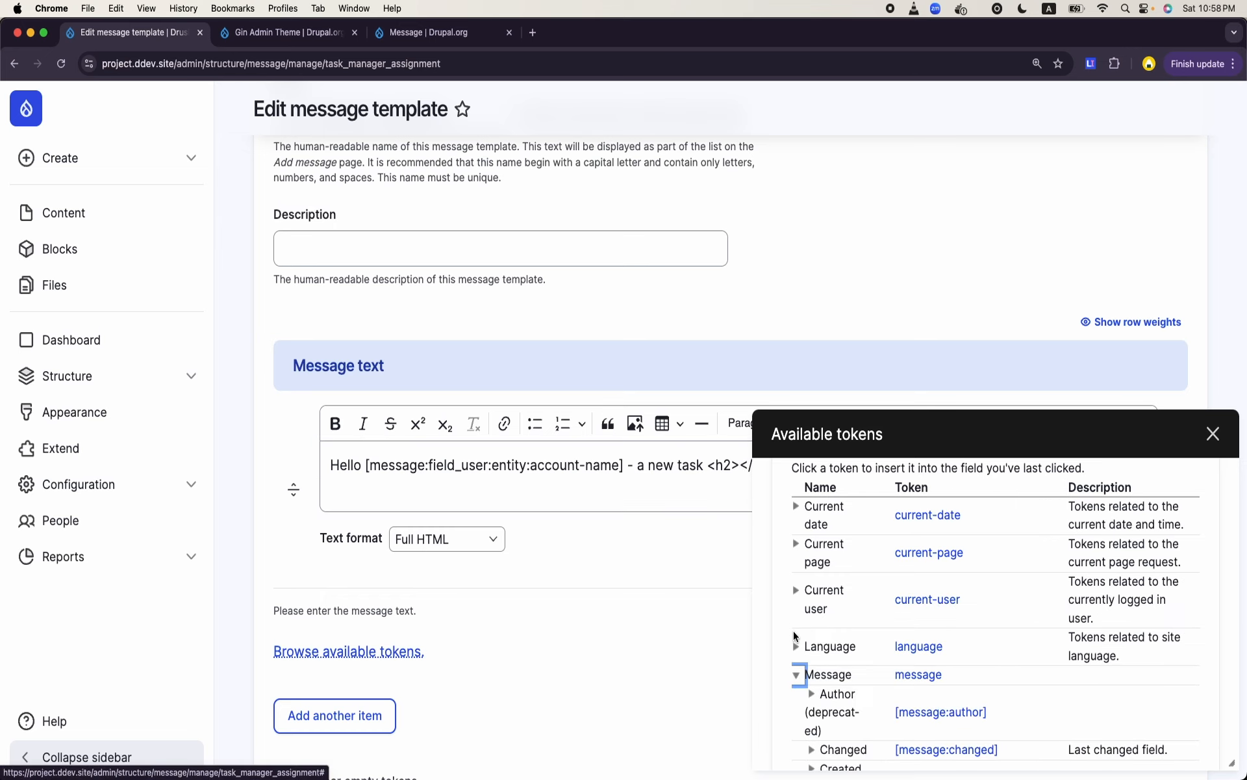
pyautogui.scroll(-5, 879, 626)
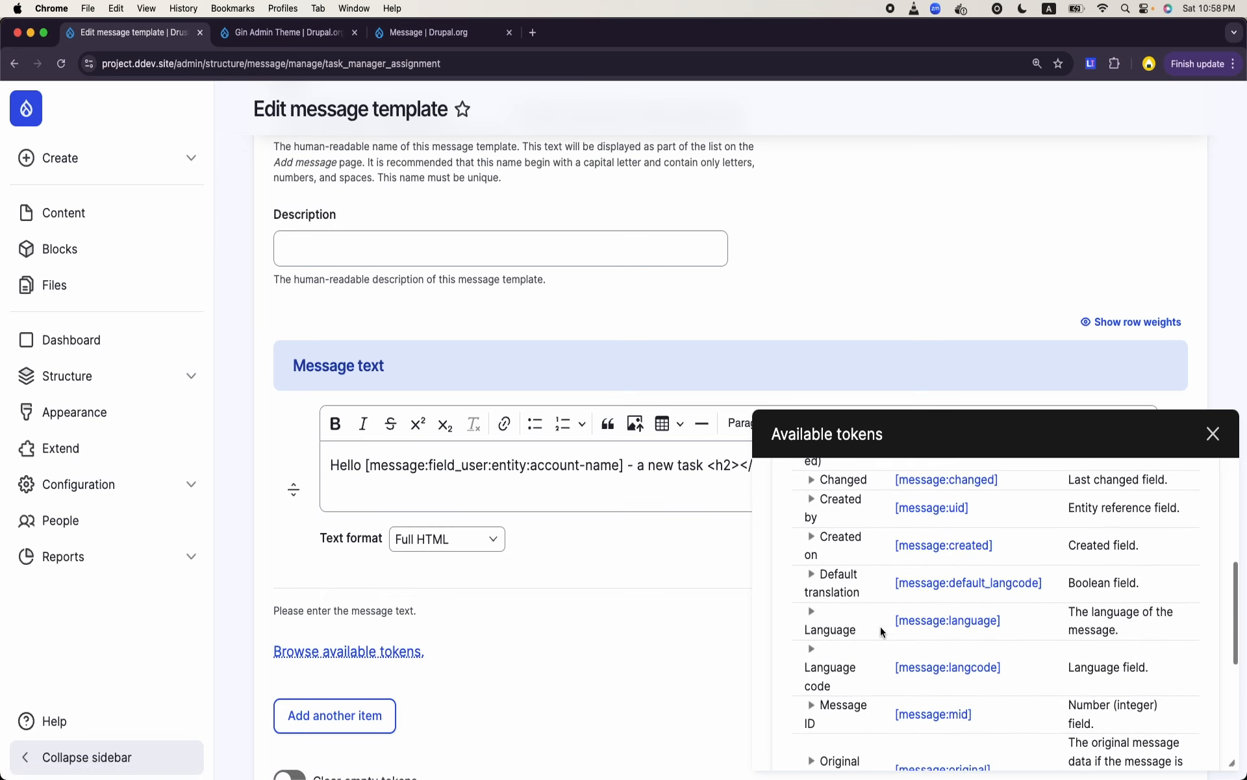
pyautogui.scroll(-4, 879, 627)
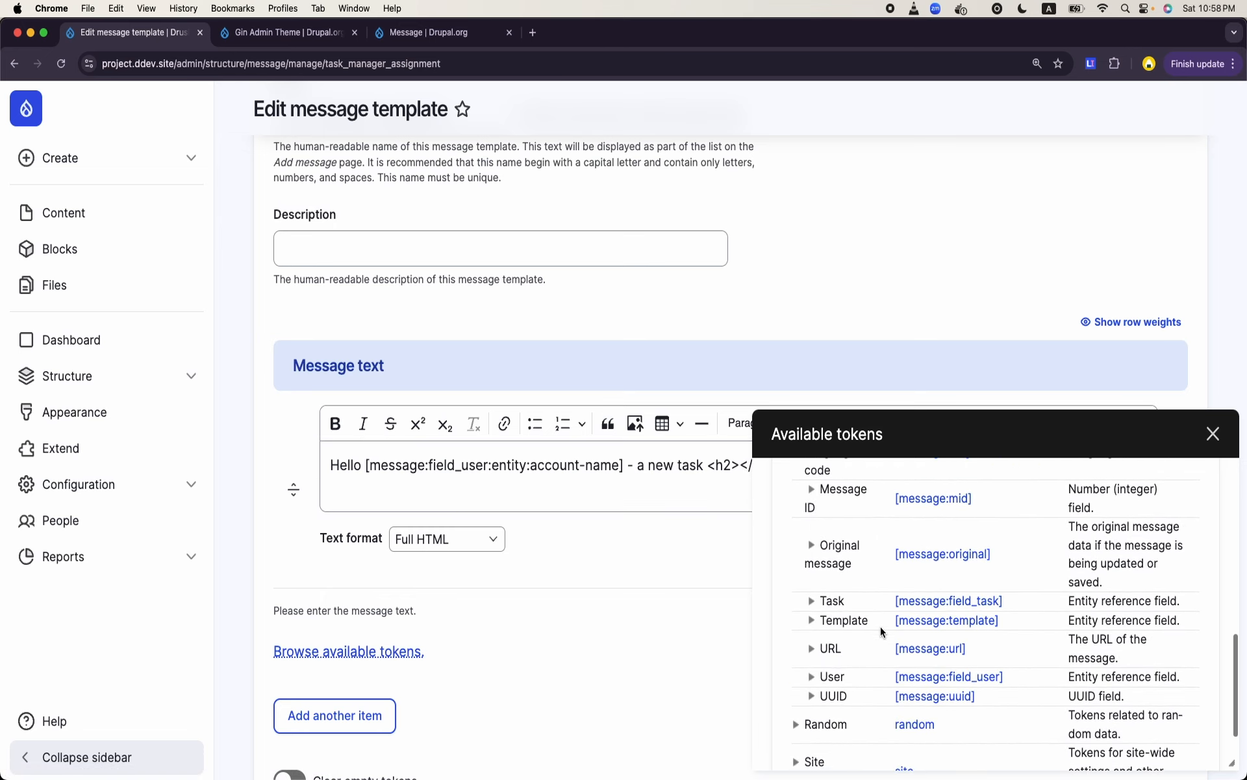
pyautogui.scroll(-1, 879, 626)
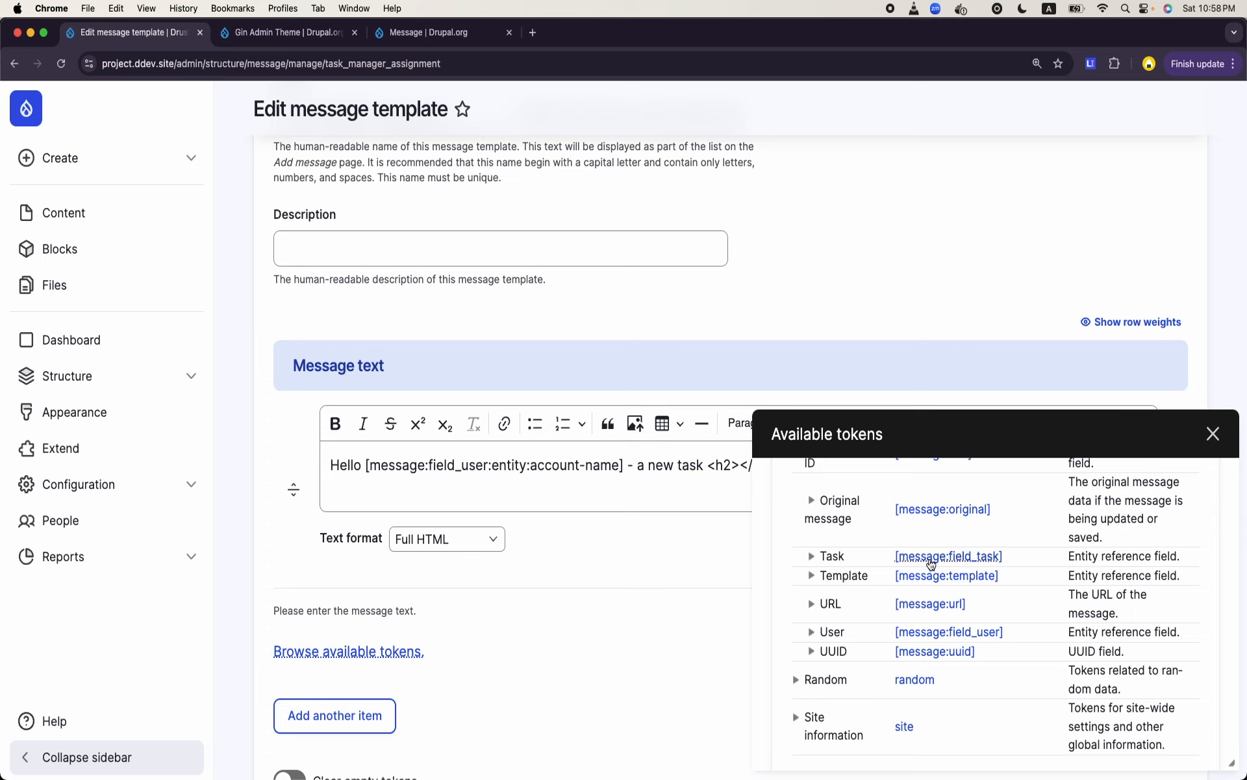
pyautogui.click(933, 560)
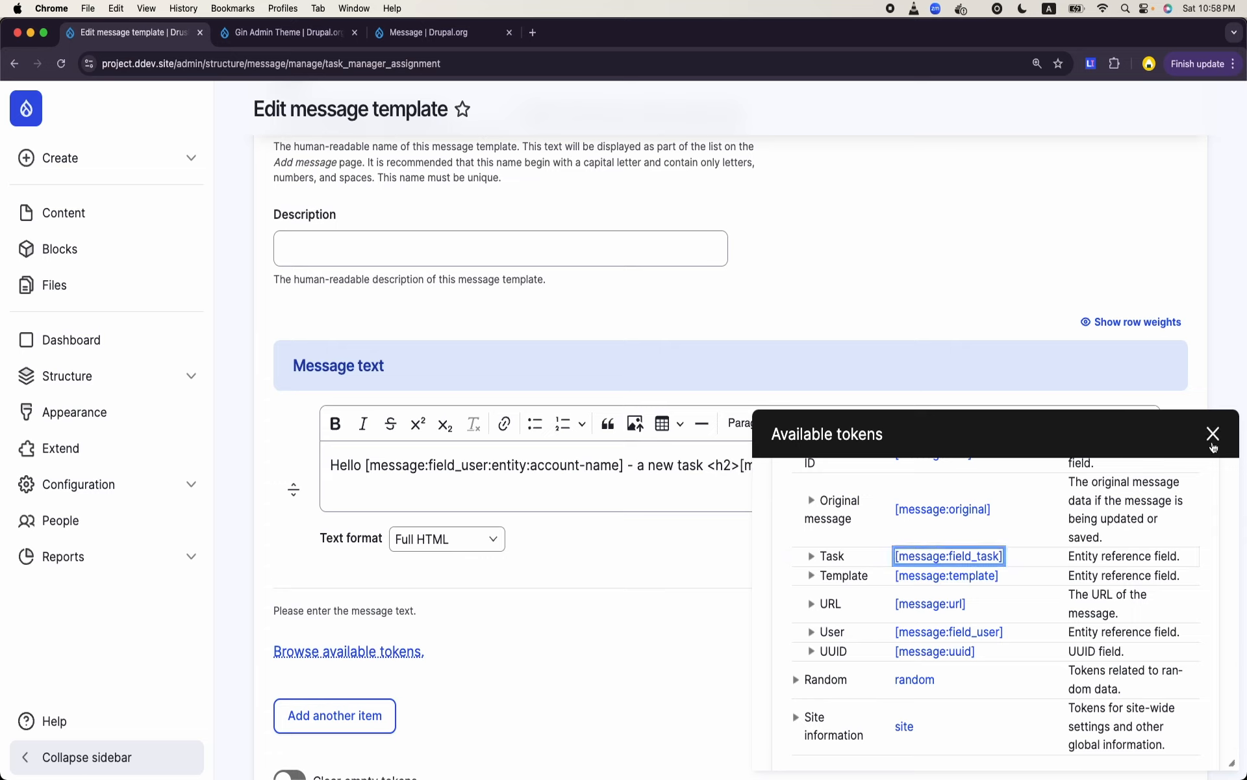
pyautogui.click(1212, 434)
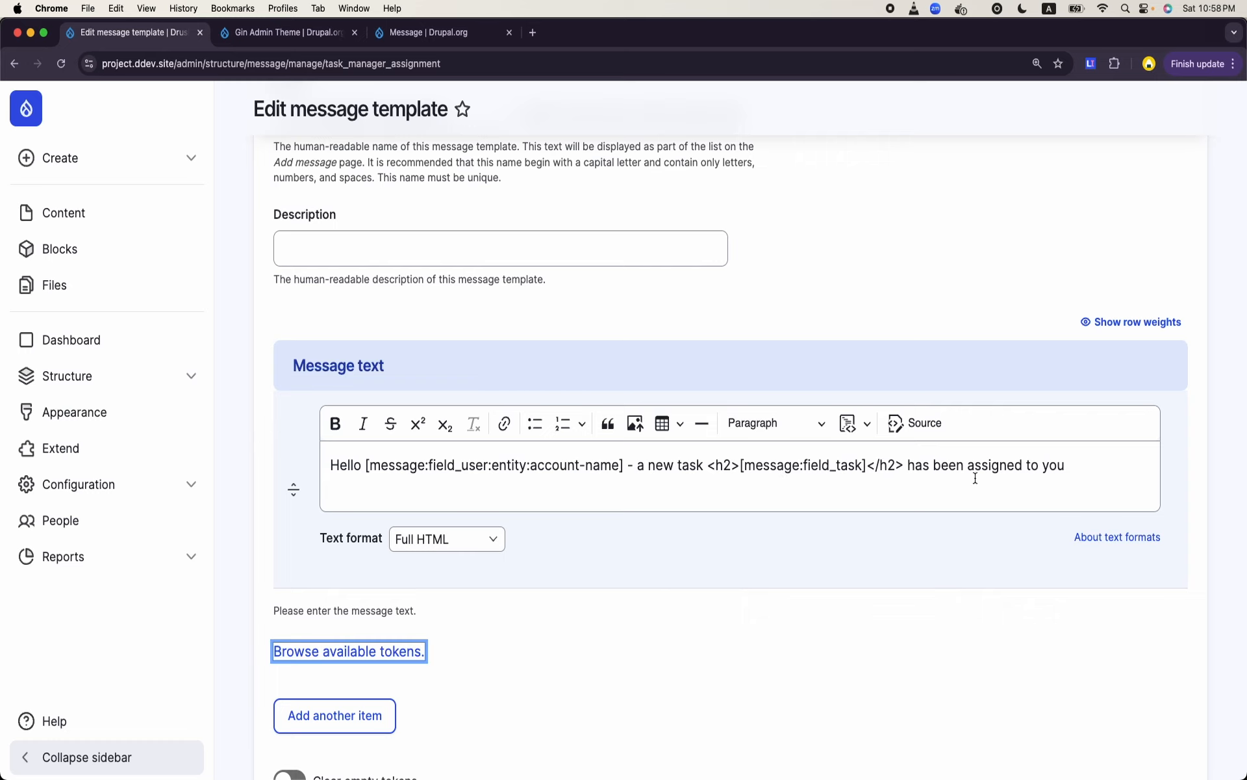
pyautogui.scroll(-5, 864, 525)
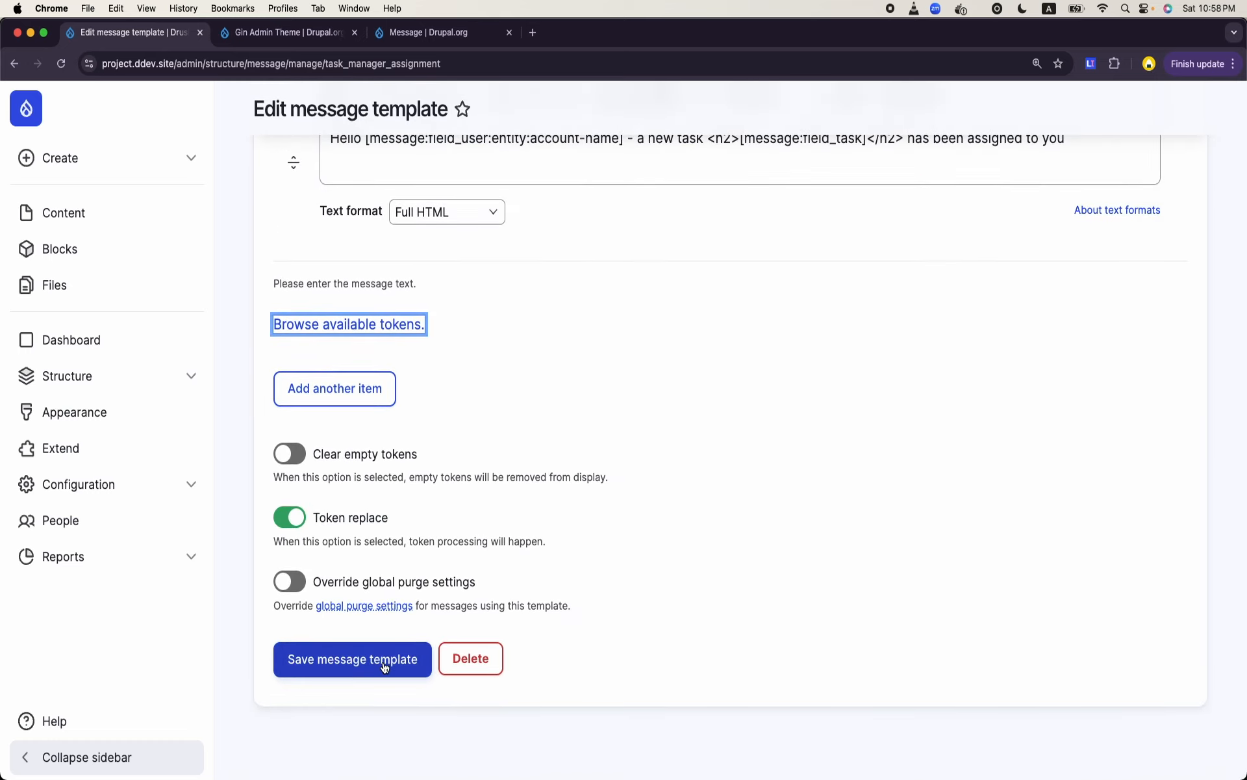
pyautogui.click(385, 666)
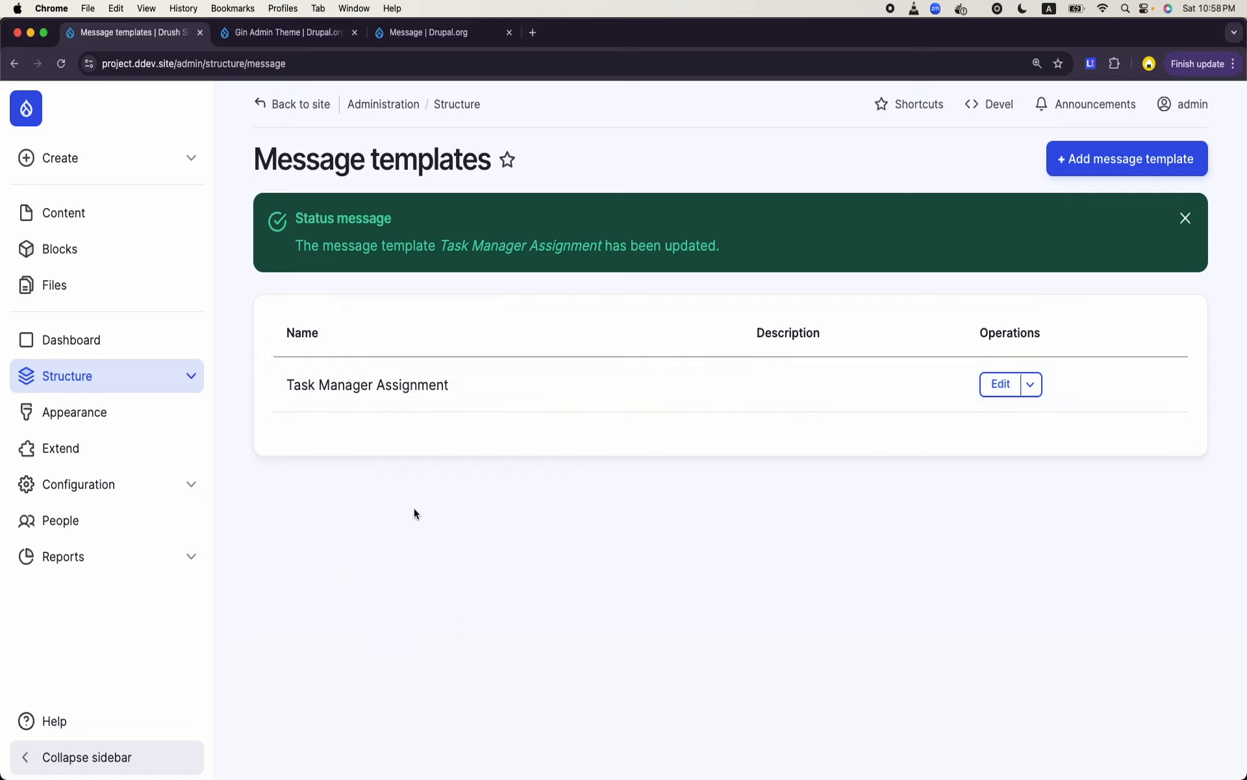
# - Review the machine names of the Task and User fields on the Task Manager Assignment template's field list
pyautogui.doubleClick(363, 386)
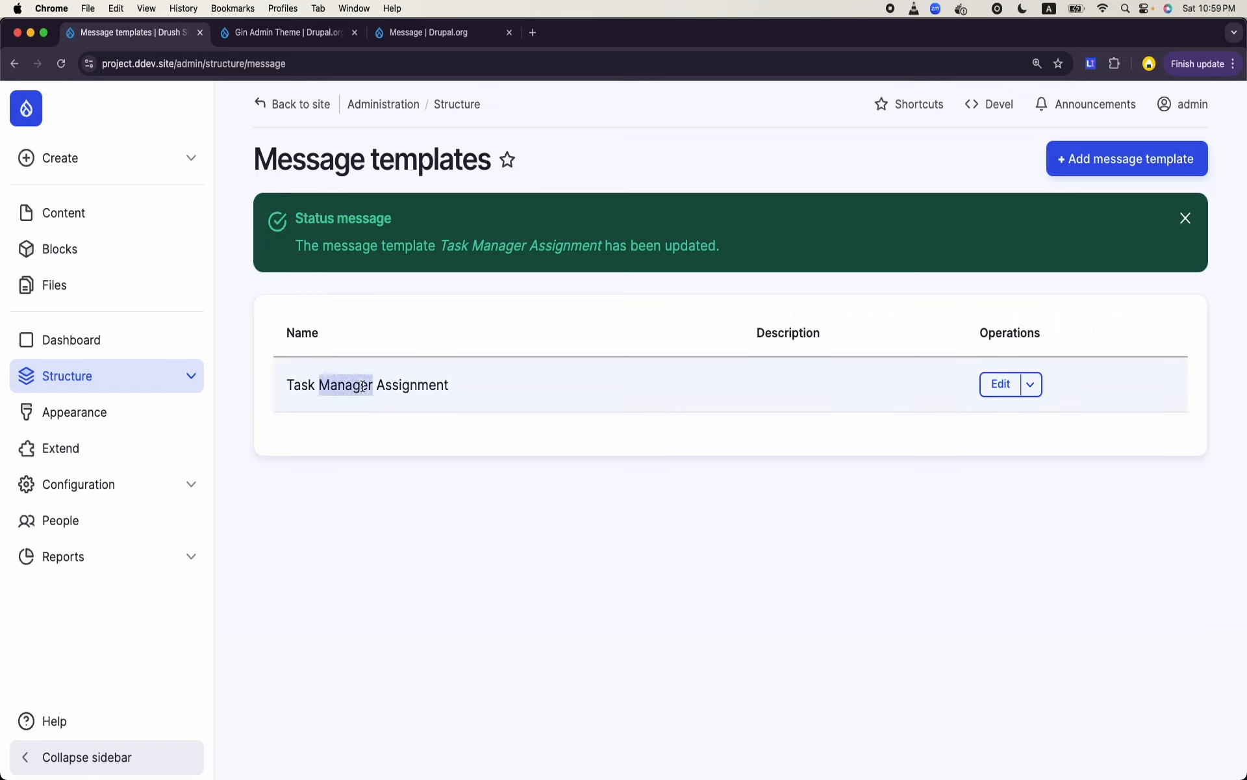
pyautogui.doubleClick(363, 386)
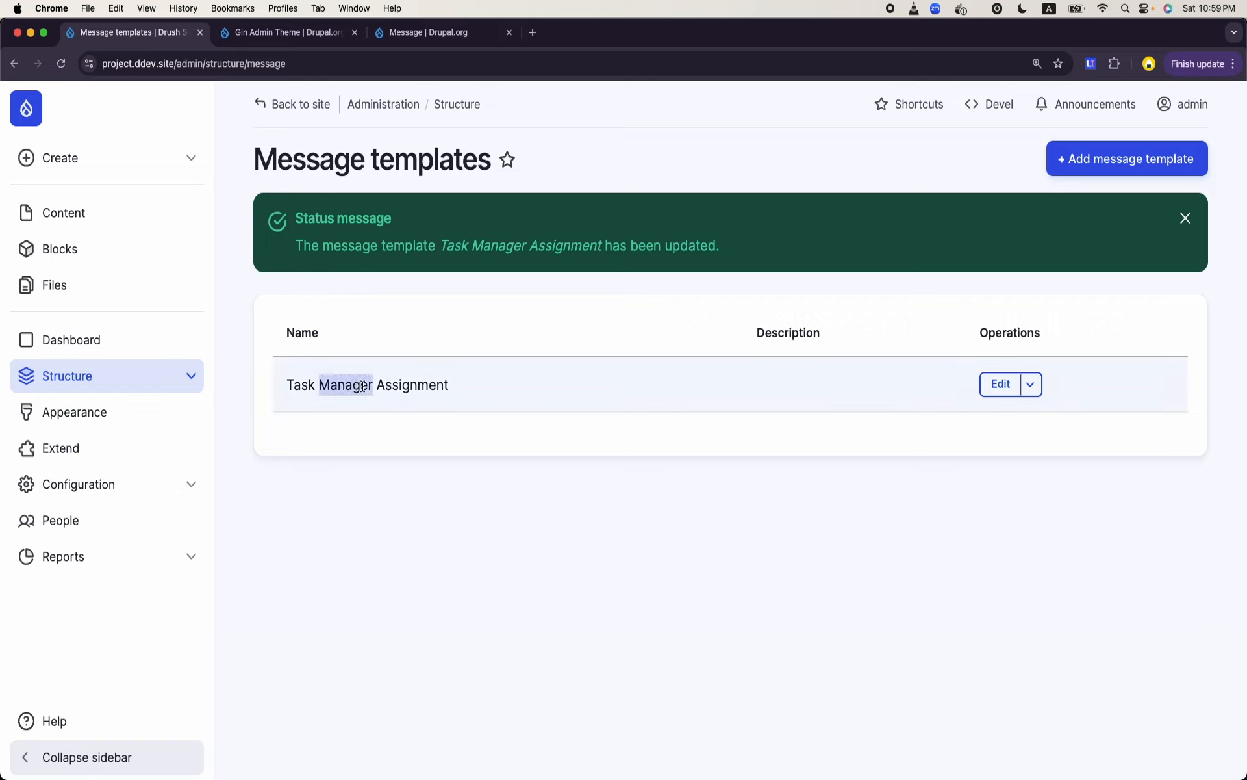
pyautogui.click(1001, 389)
pyautogui.click(362, 212)
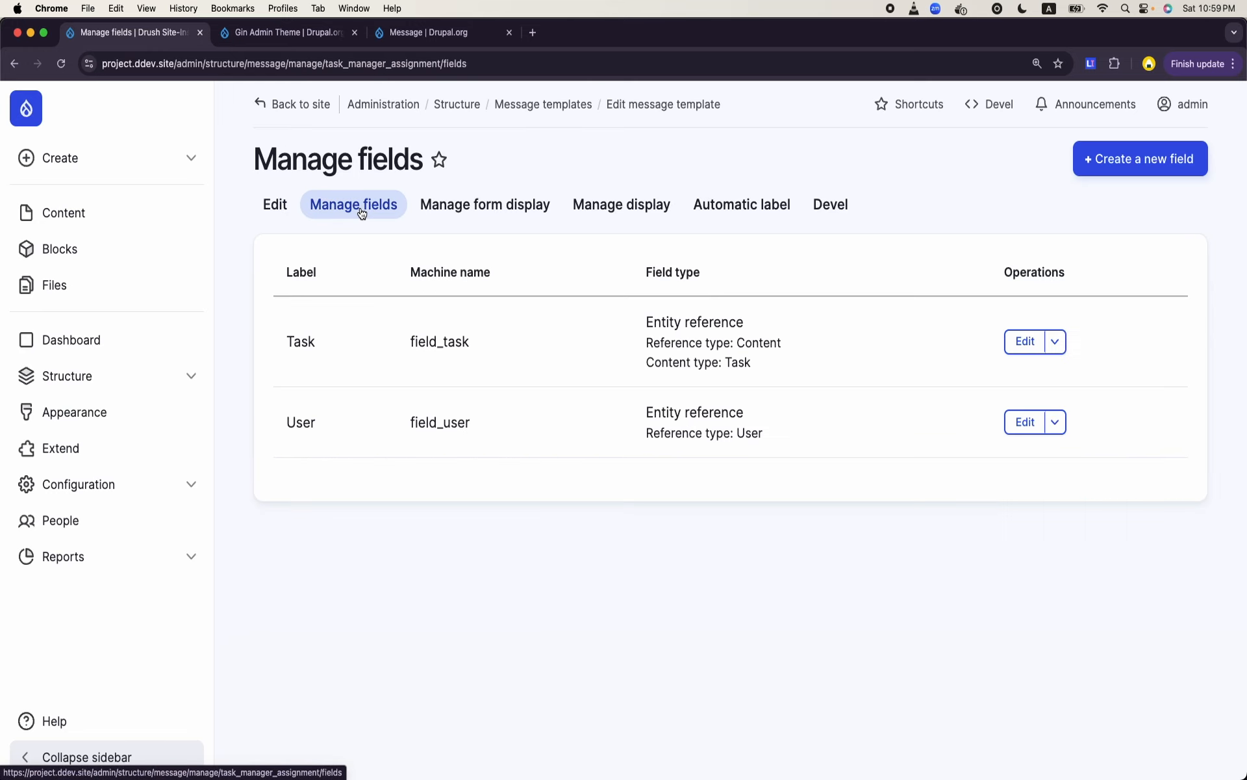
pyautogui.doubleClick(439, 341)
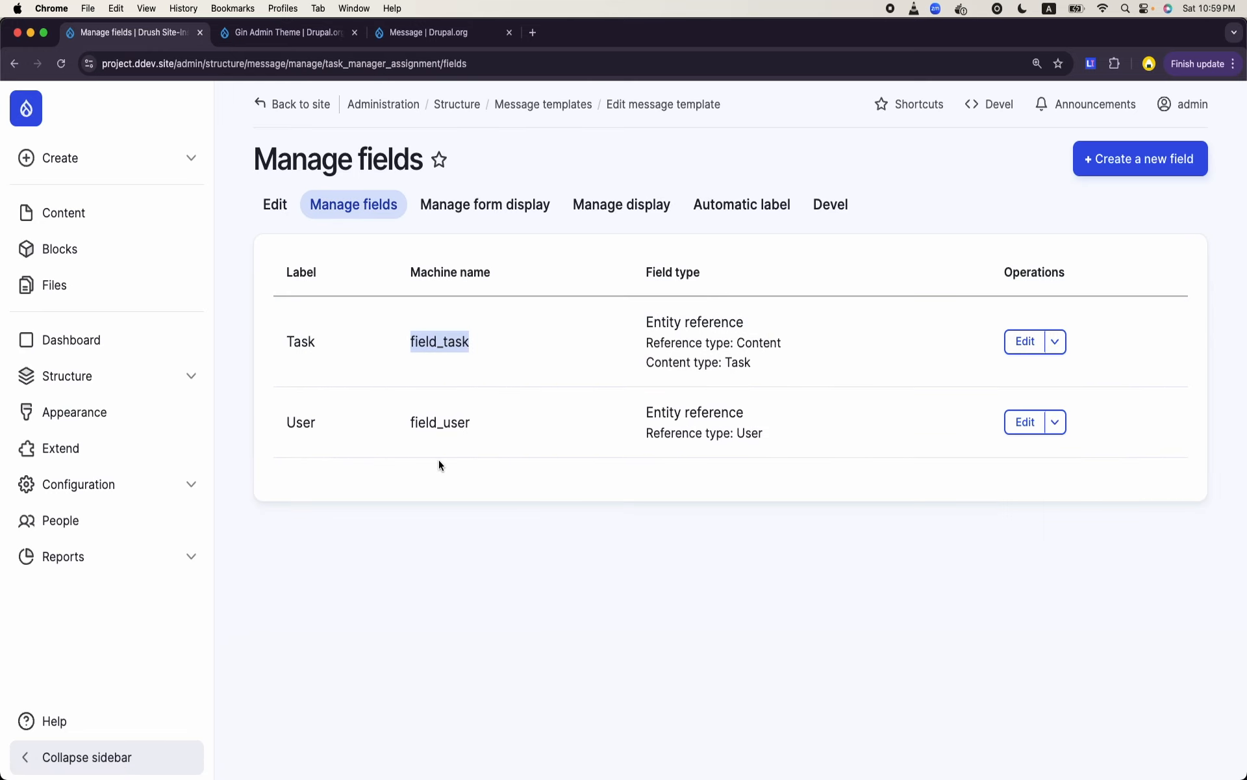
pyautogui.doubleClick(444, 337)
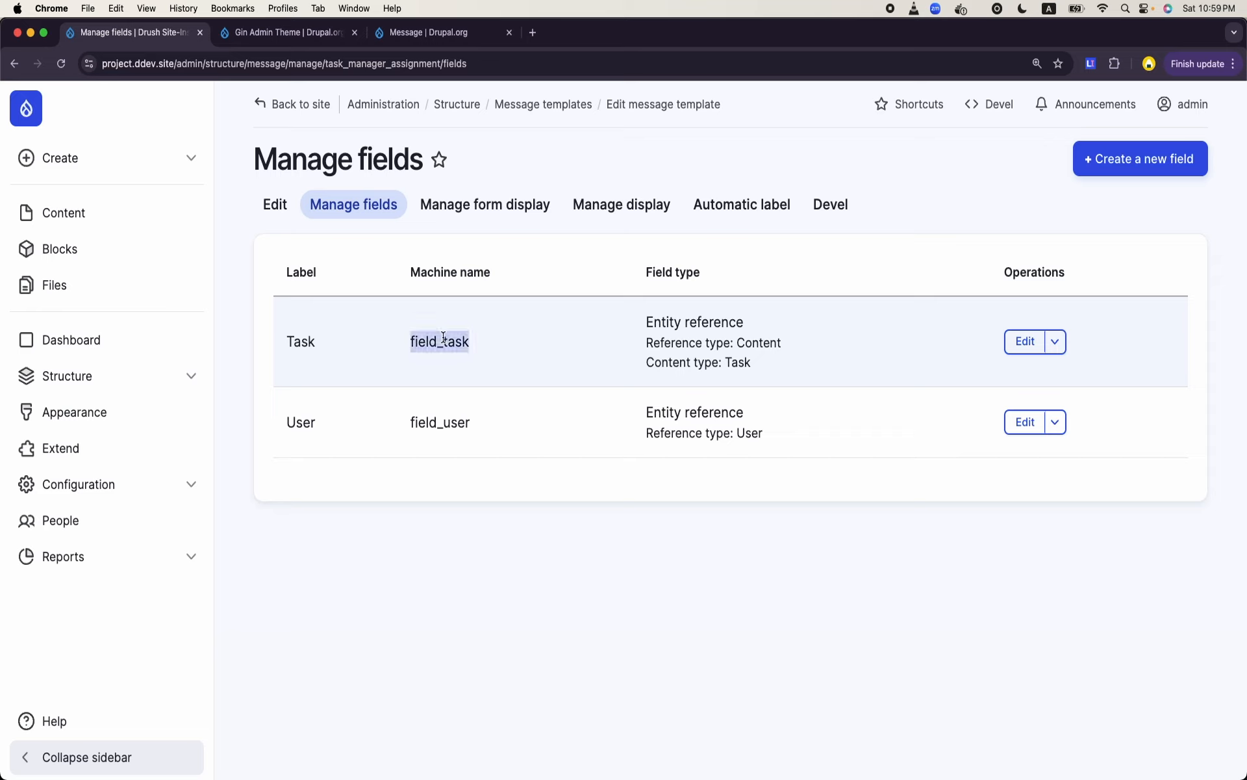
pyautogui.doubleClick(441, 424)
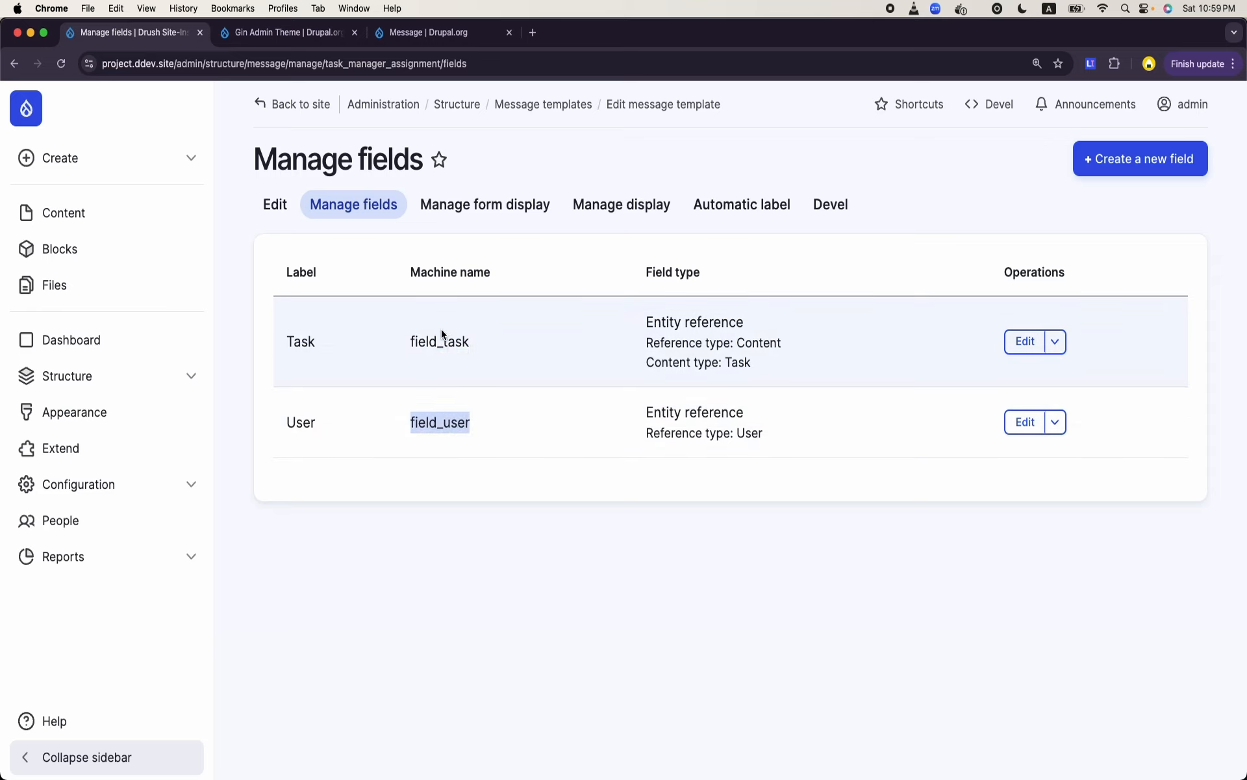
pyautogui.click(442, 333)
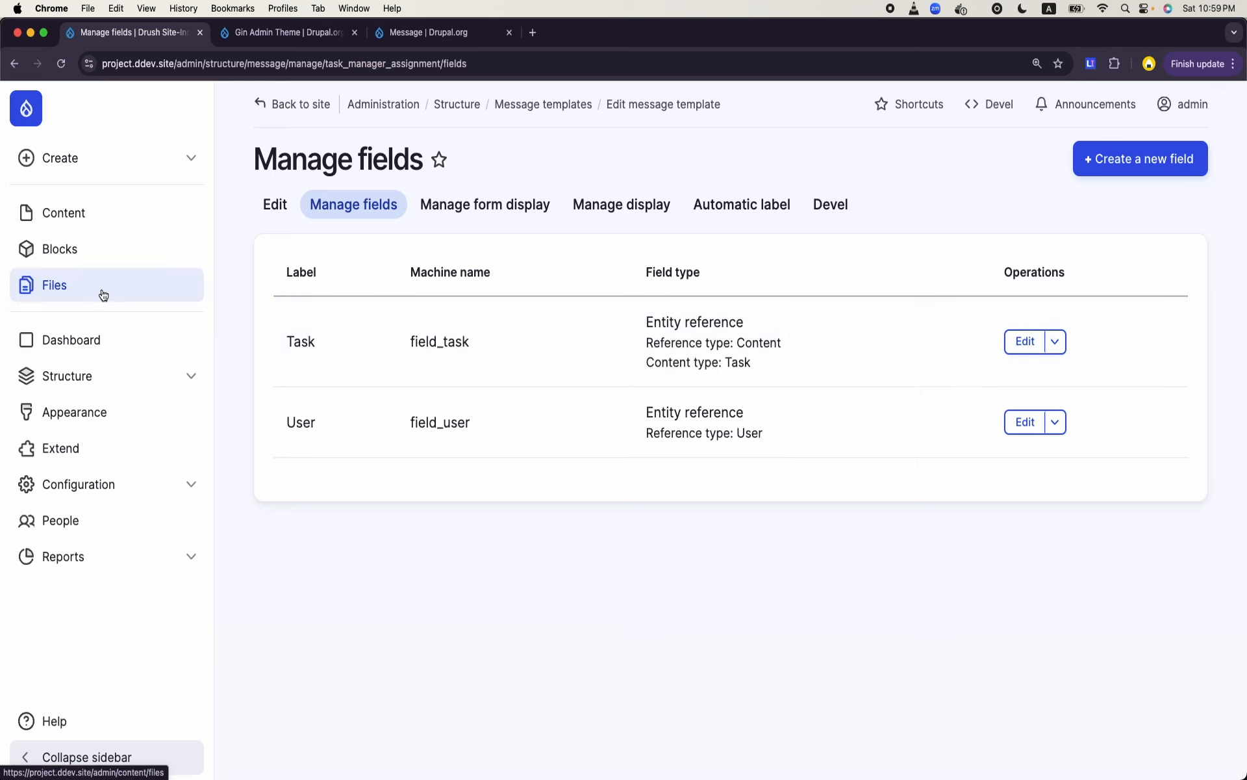
# - Open the form for creating a new Task content item
pyautogui.click(102, 212)
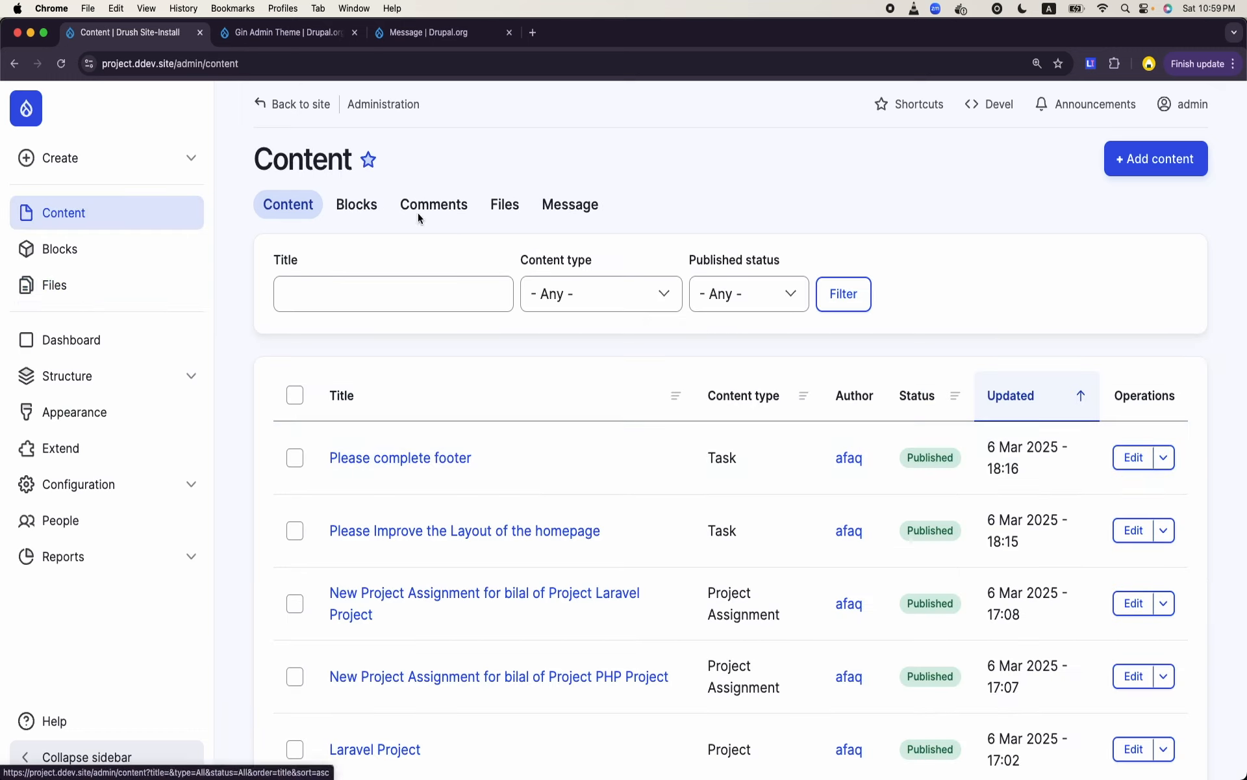
pyautogui.click(1143, 145)
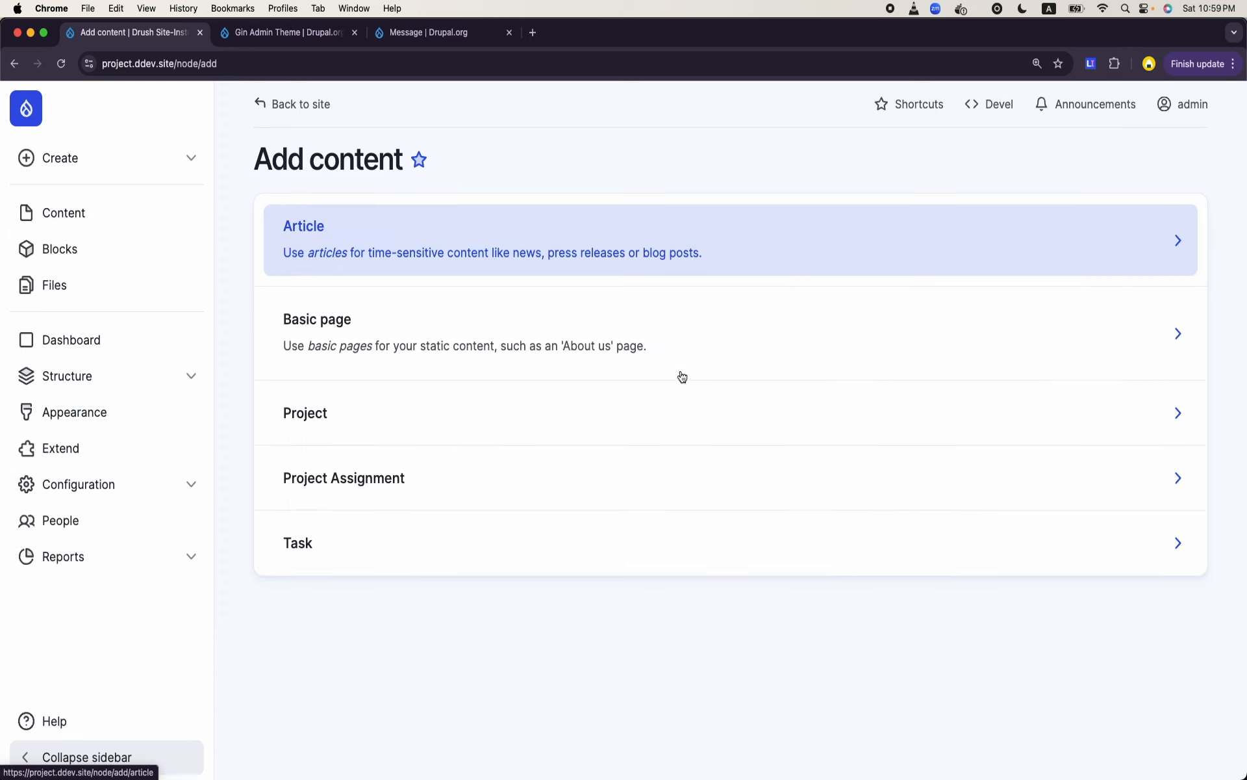
pyautogui.click(1066, 543)
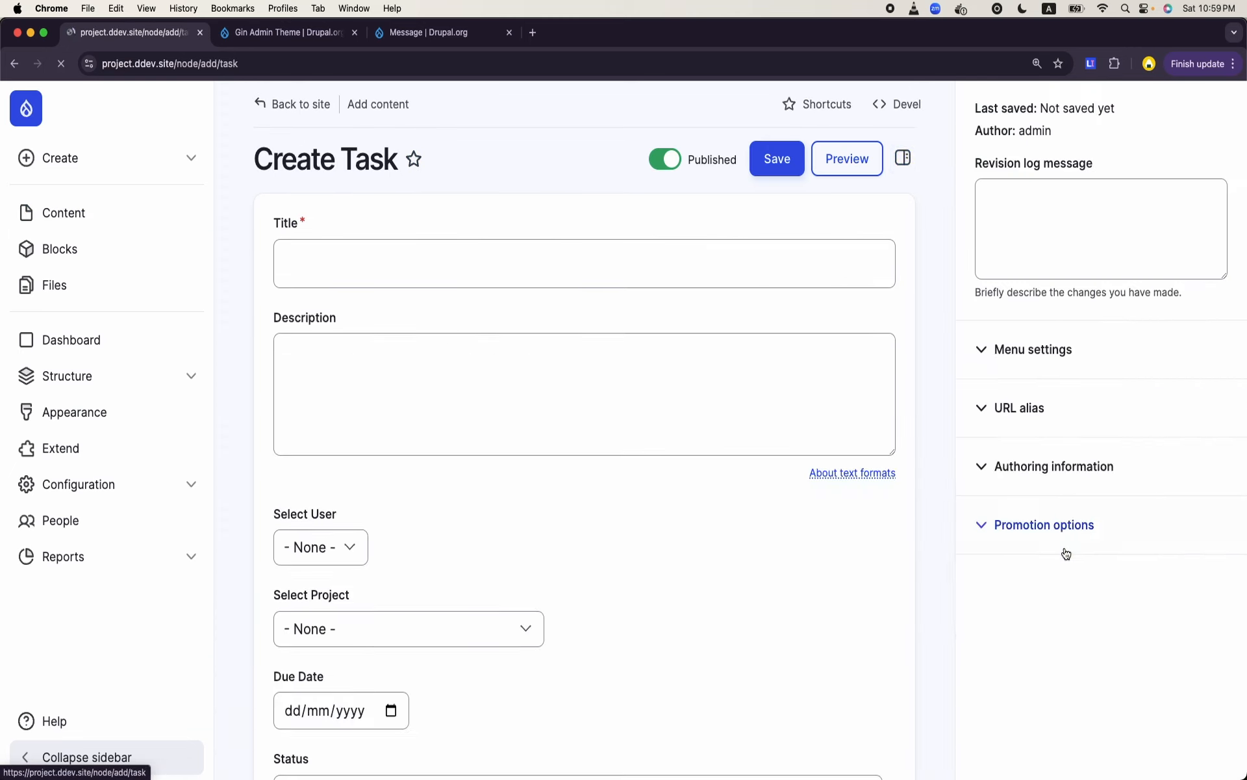
pyautogui.scroll(-5, 550, 578)
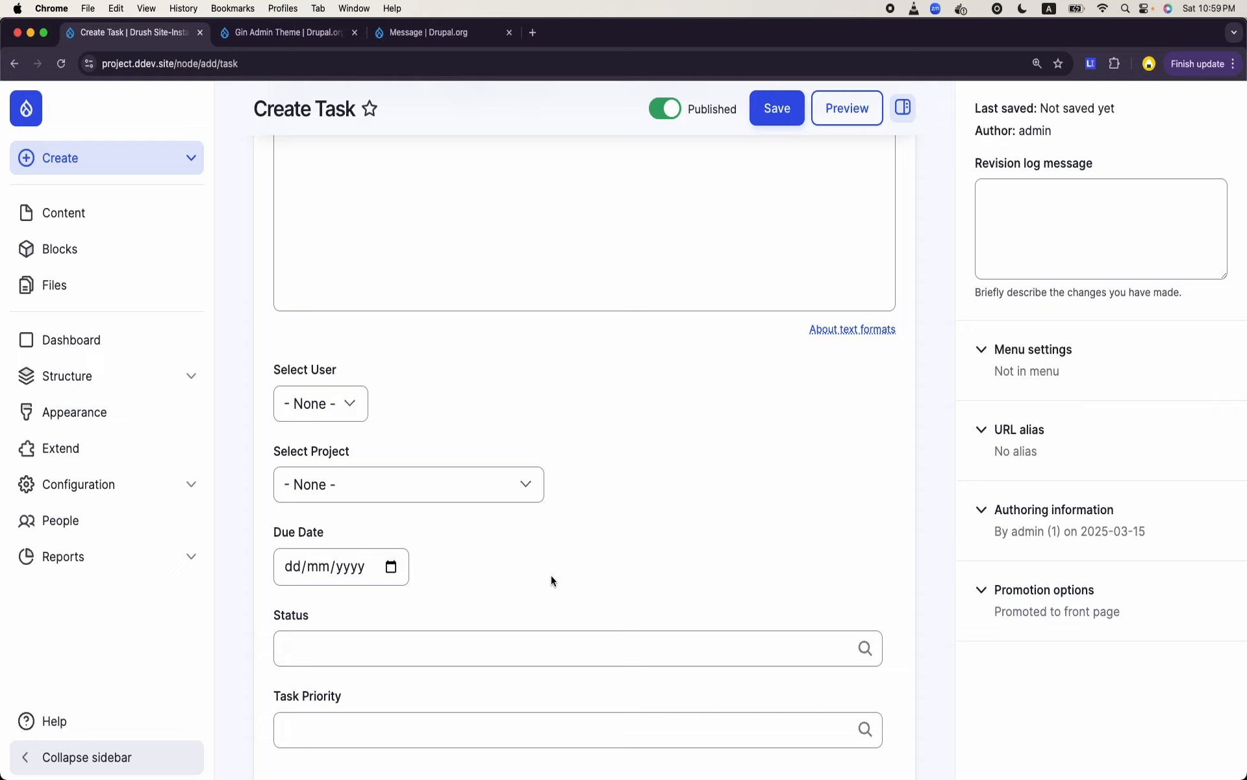
# - Choose a user for the new task in Select User and check the available Select Project options, leaving the project at None
pyautogui.click(352, 420)
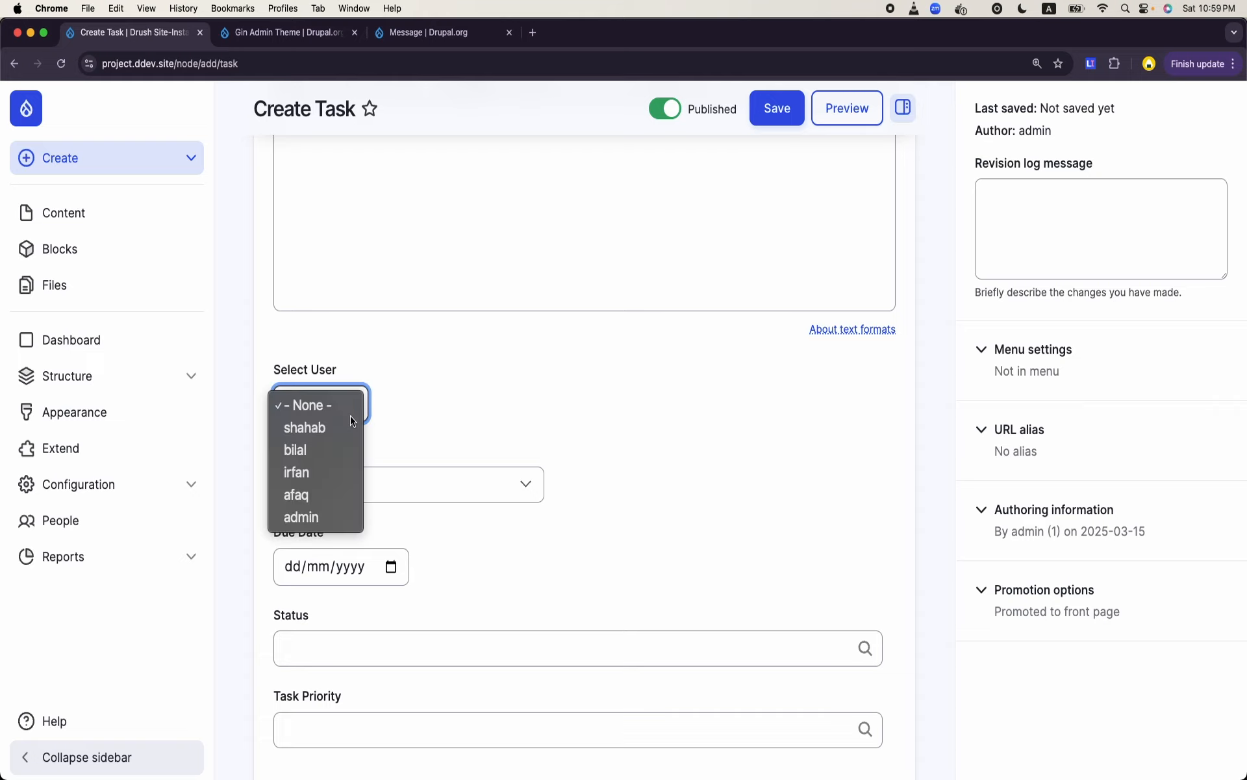
pyautogui.click(298, 472)
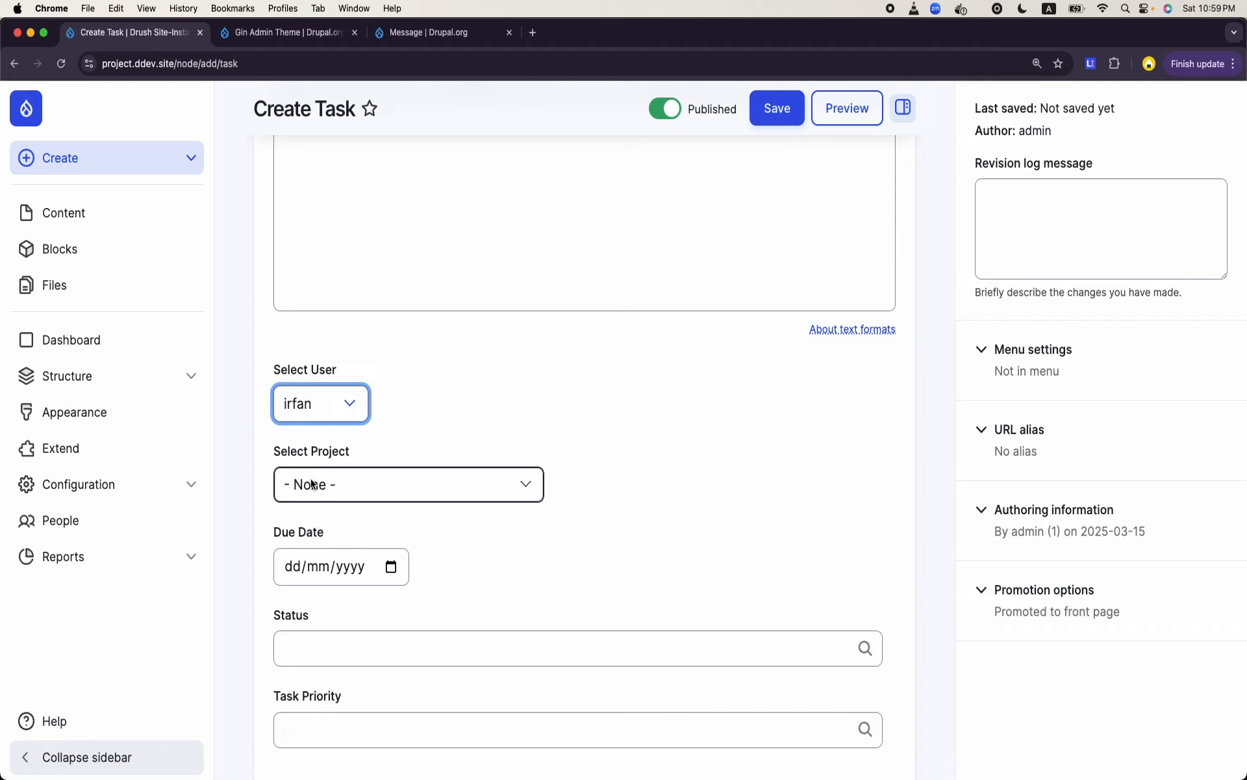
pyautogui.click(349, 473)
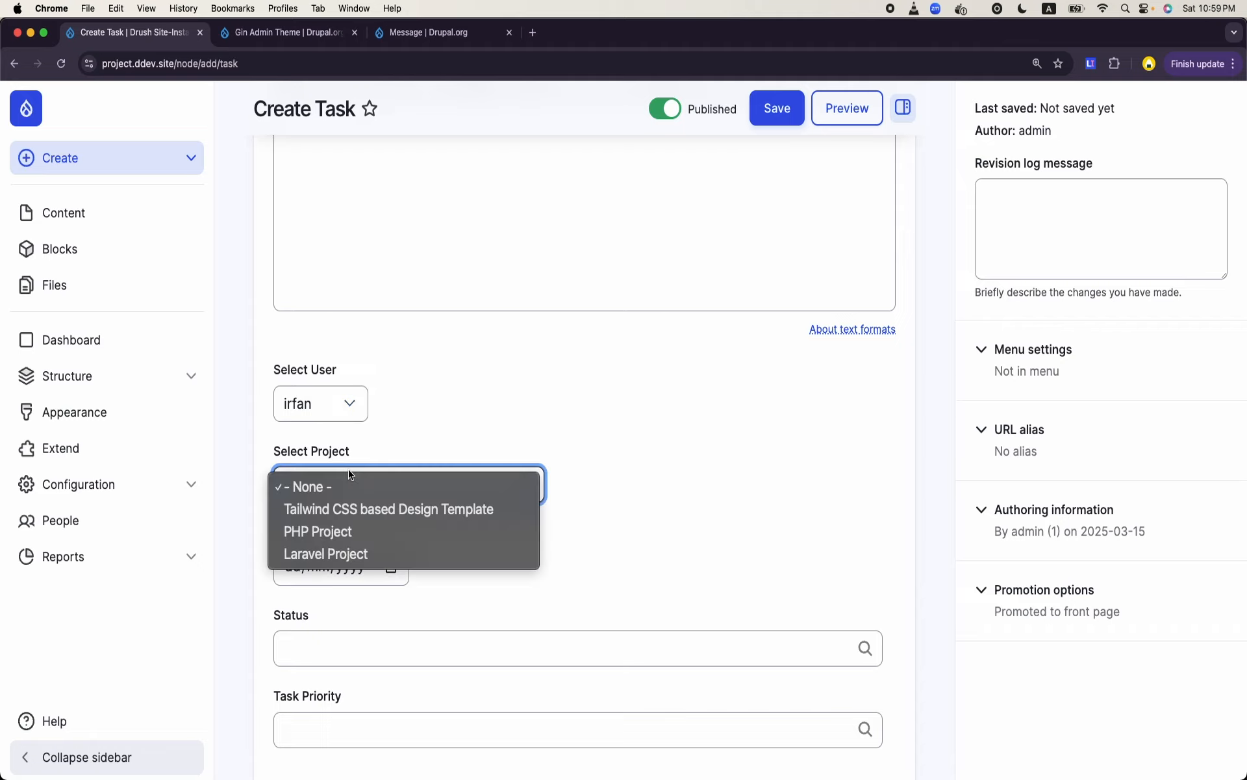
pyautogui.click(492, 397)
pyautogui.scroll(-2, 484, 522)
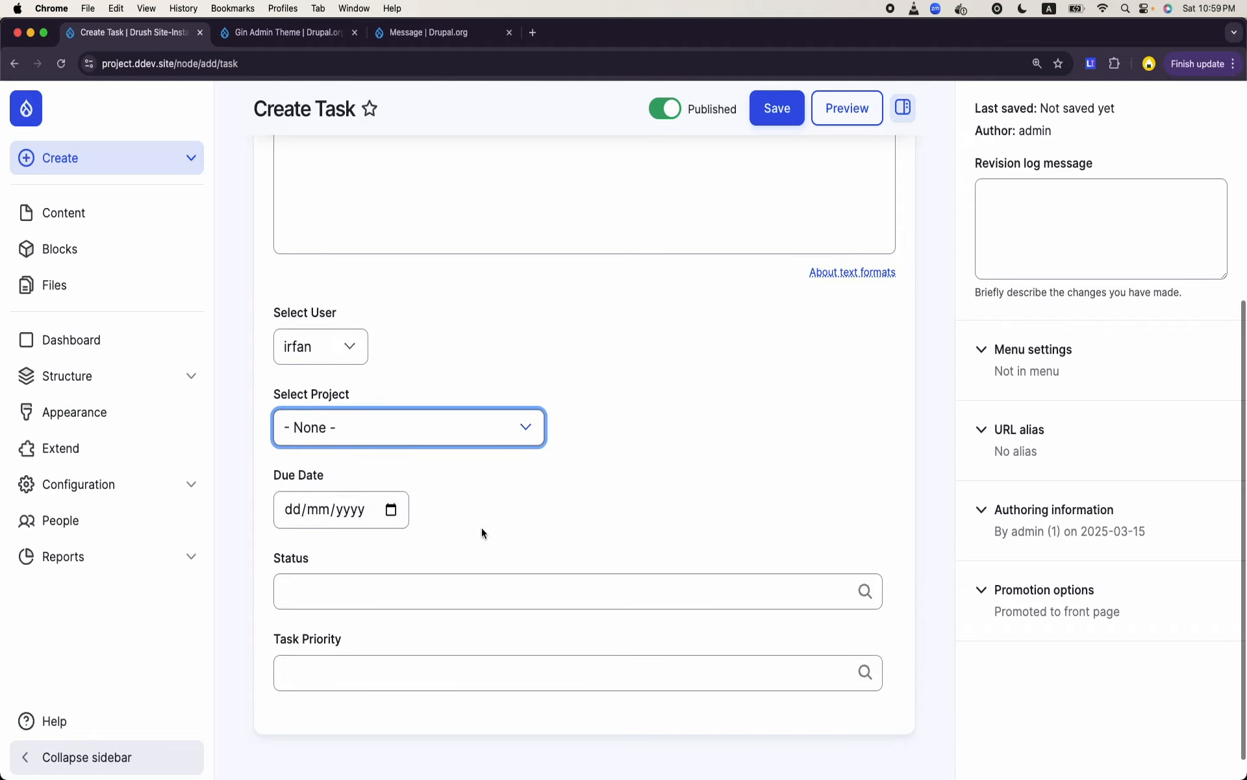
pyautogui.scroll(5, 478, 533)
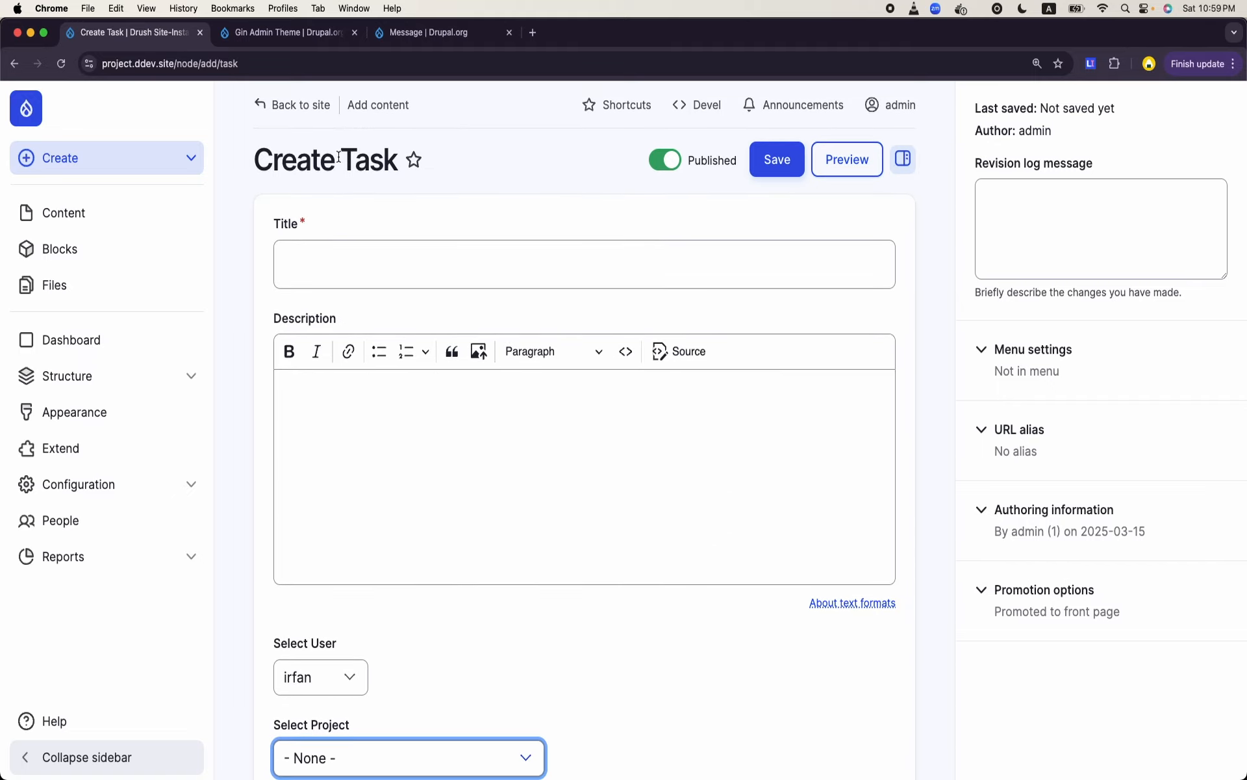
pyautogui.click(510, 279)
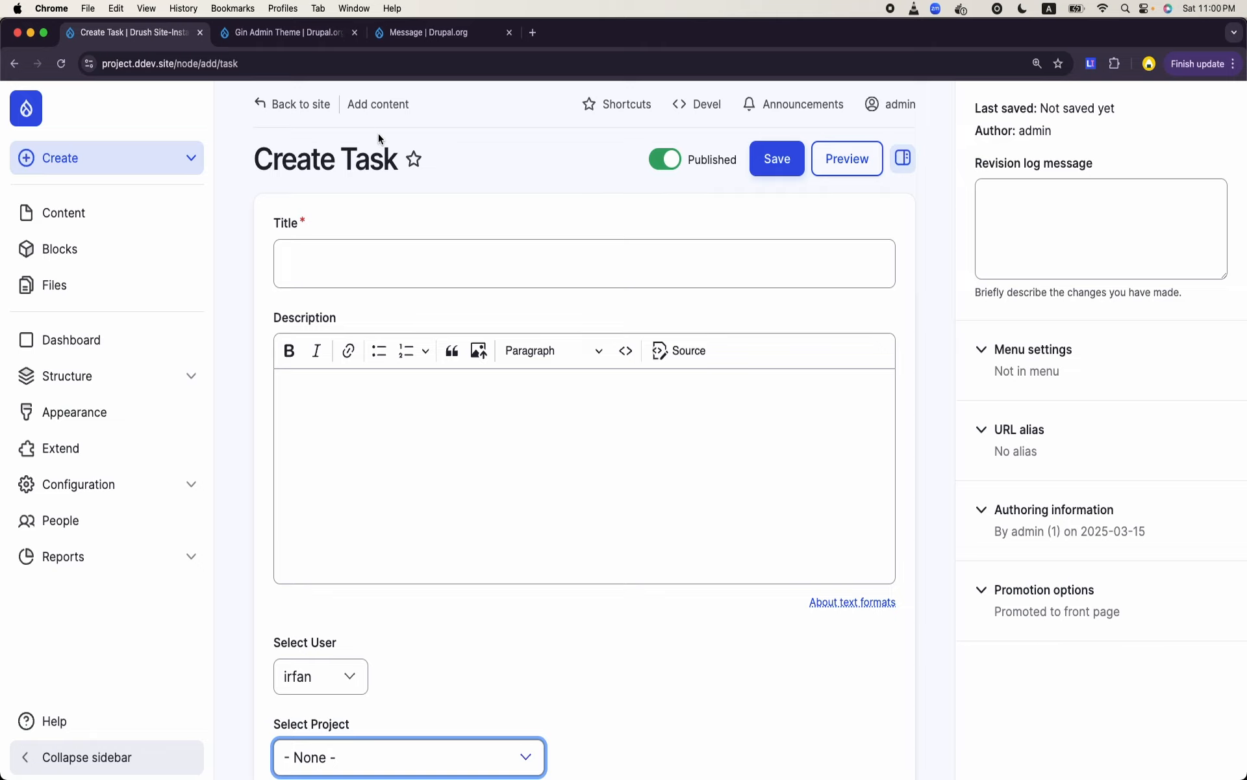
# - Search the web for "eca drupal" in a new browser tab and look through the ECA: Event - Condition - Action project page on Drupal.org
pyautogui.click(533, 33)
pyautogui.write('eca')
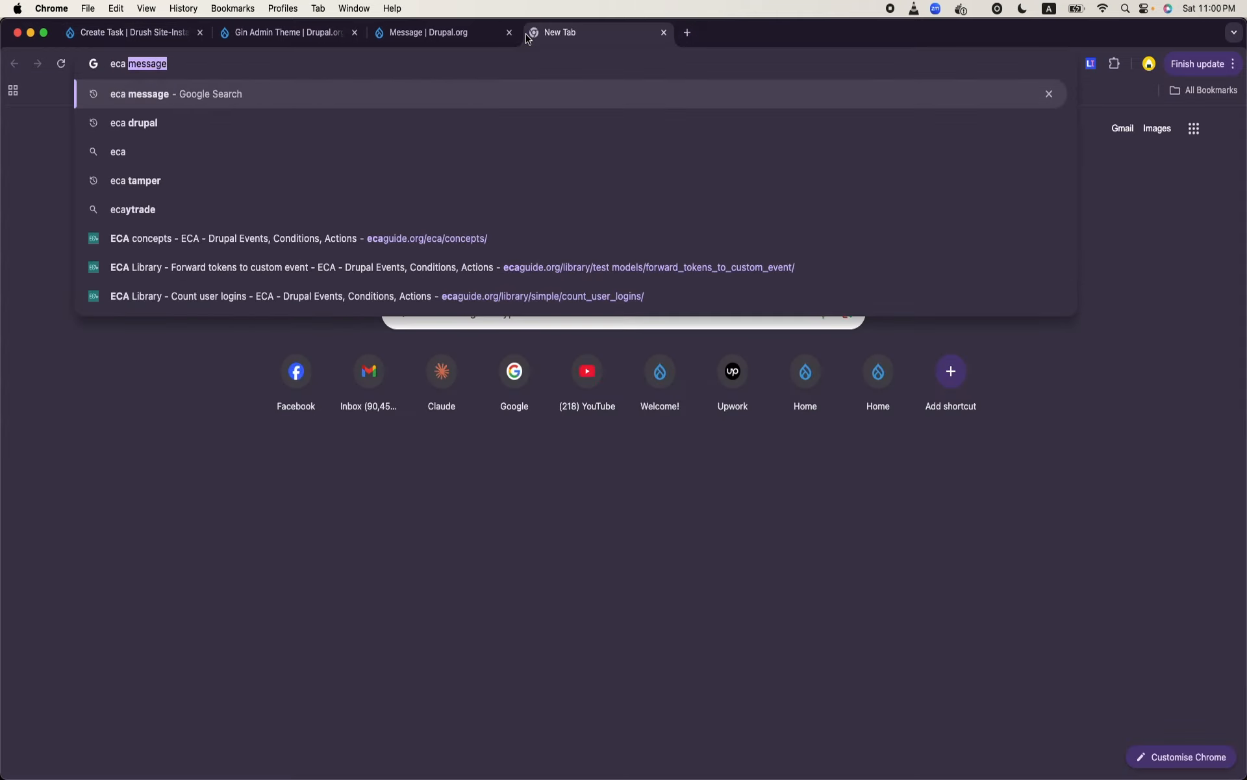
pyautogui.press('BackSpace')
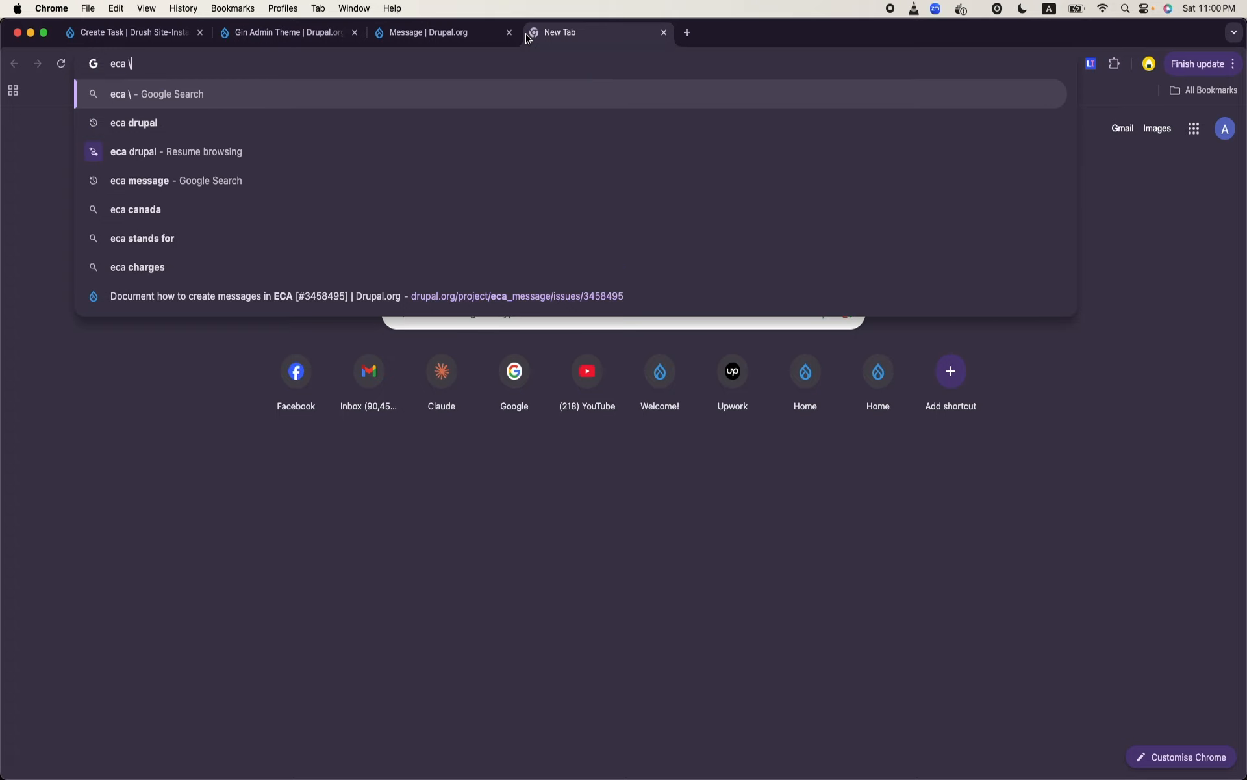
pyautogui.press('Return')
pyautogui.click(267, 120)
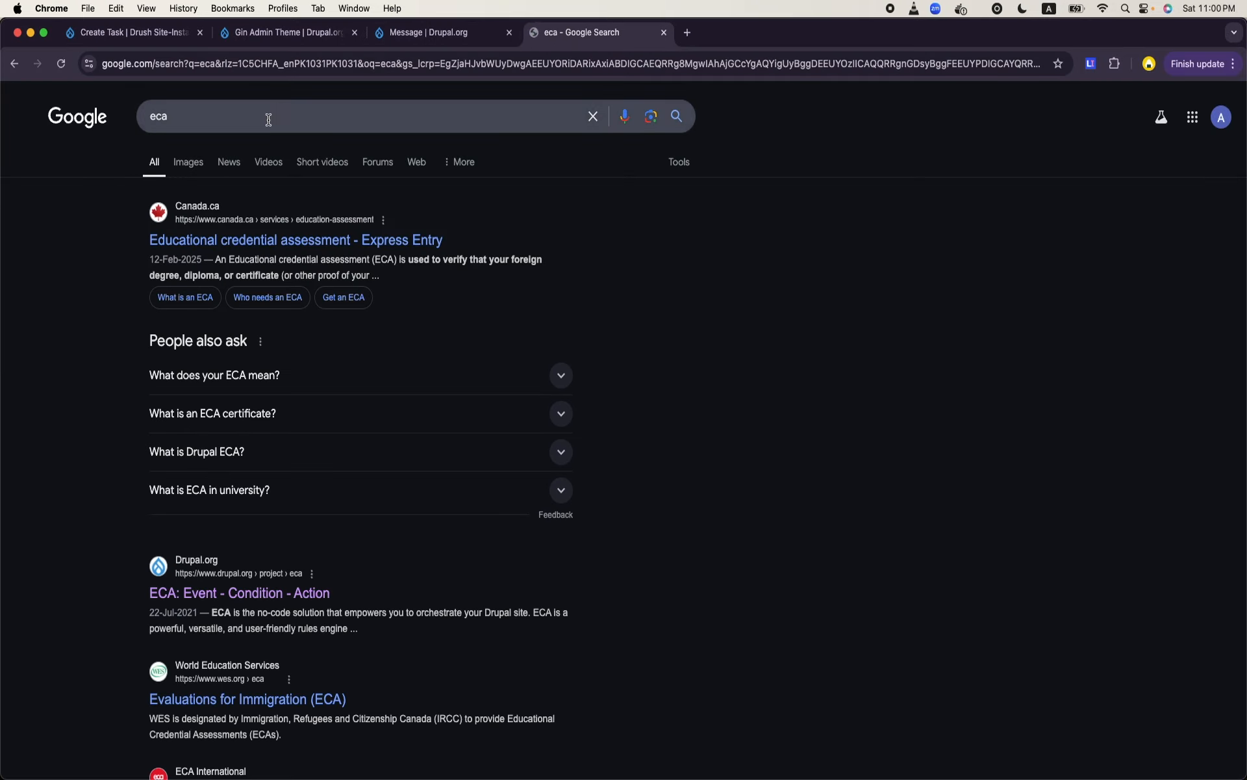
pyautogui.write('drupal.org/project/eca')
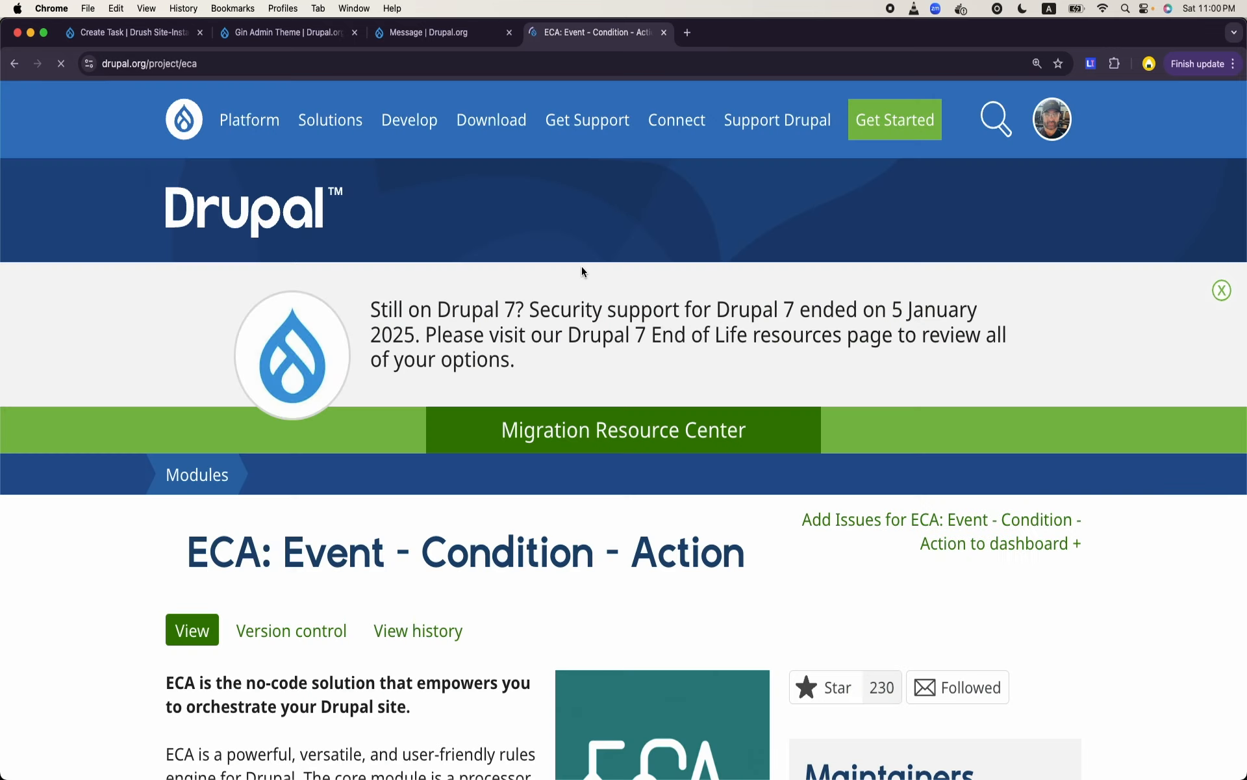
pyautogui.scroll(-4, 582, 267)
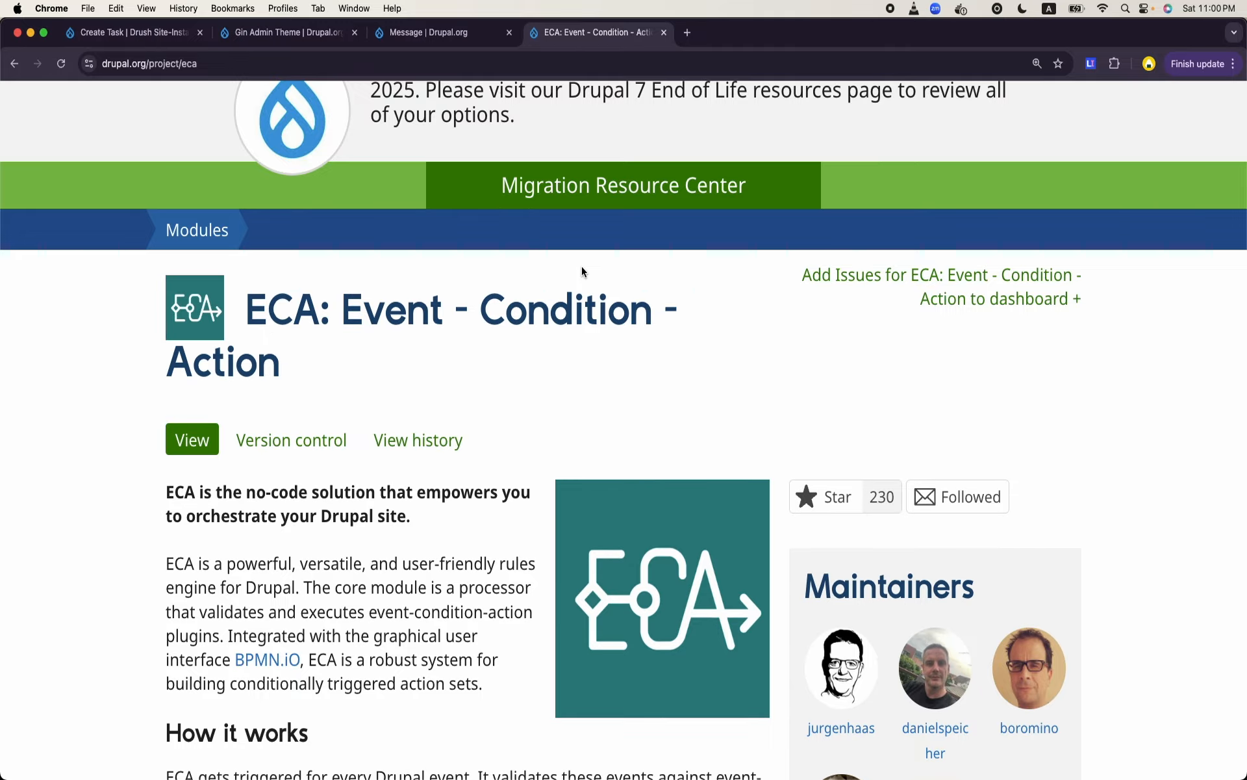
pyautogui.scroll(-20, 582, 267)
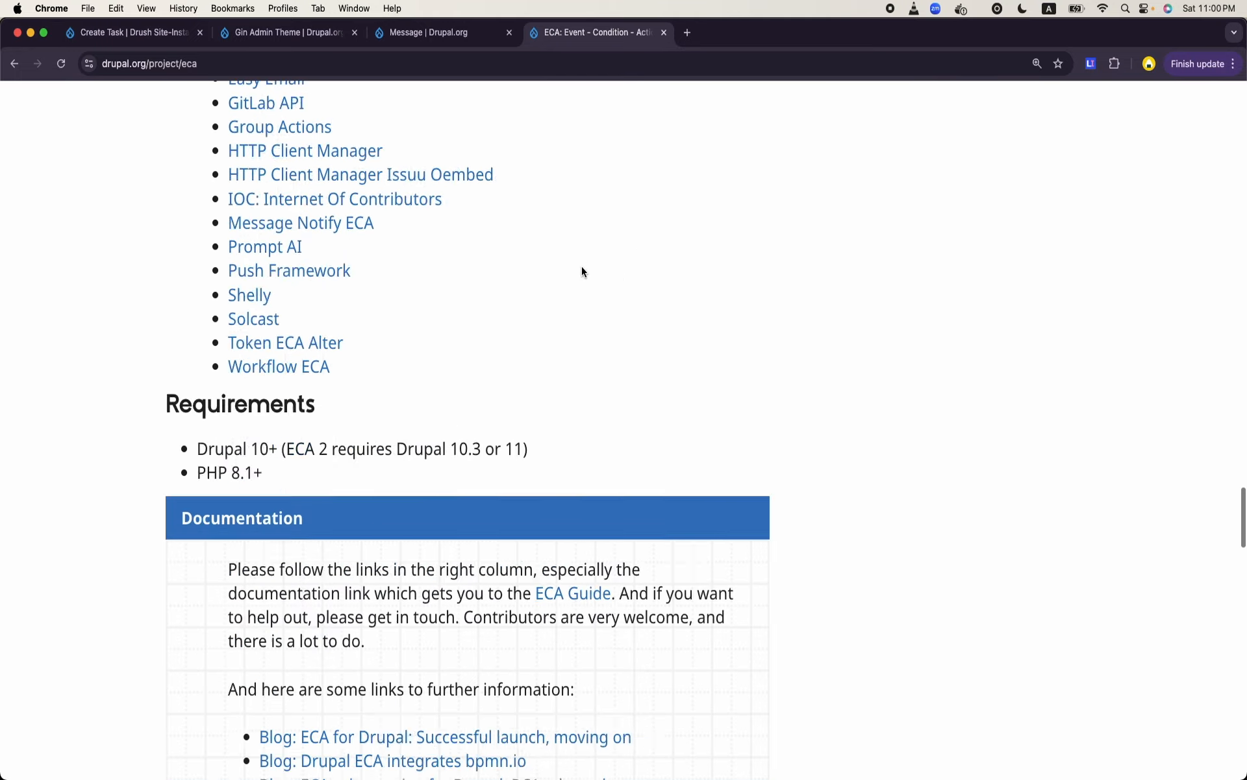
pyautogui.scroll(20, 582, 266)
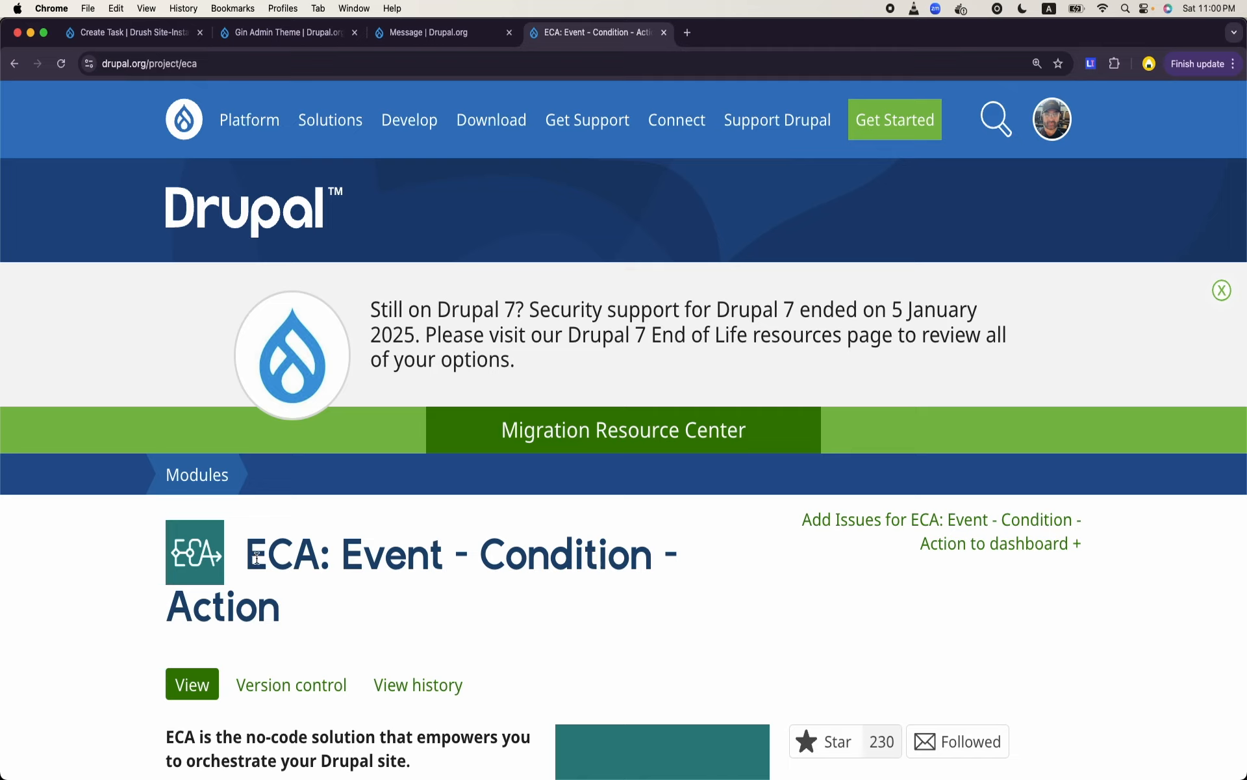
# - Read the ECA project page's introduction, How it works section, packaged sub-modules and list of modules integrating with ECA
pyautogui.moveTo(247, 558); pyautogui.dragTo(283, 597)
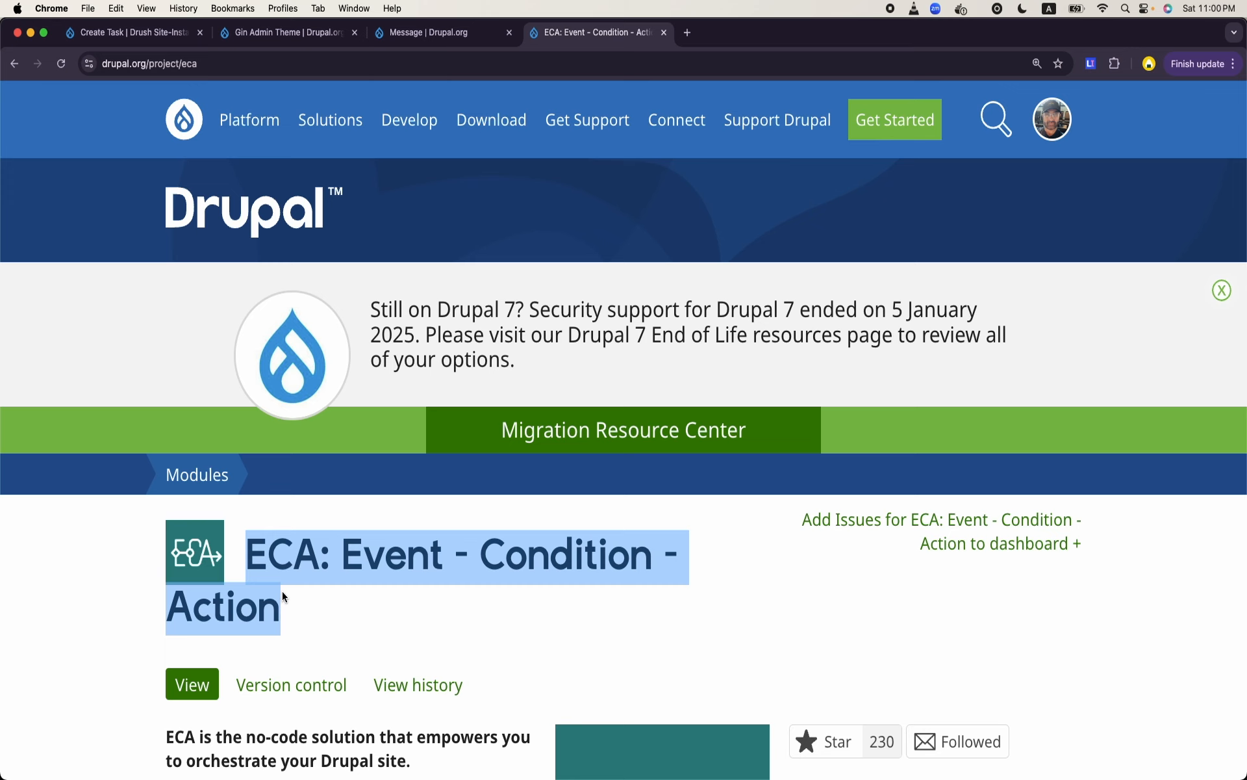
pyautogui.scroll(-3, 284, 597)
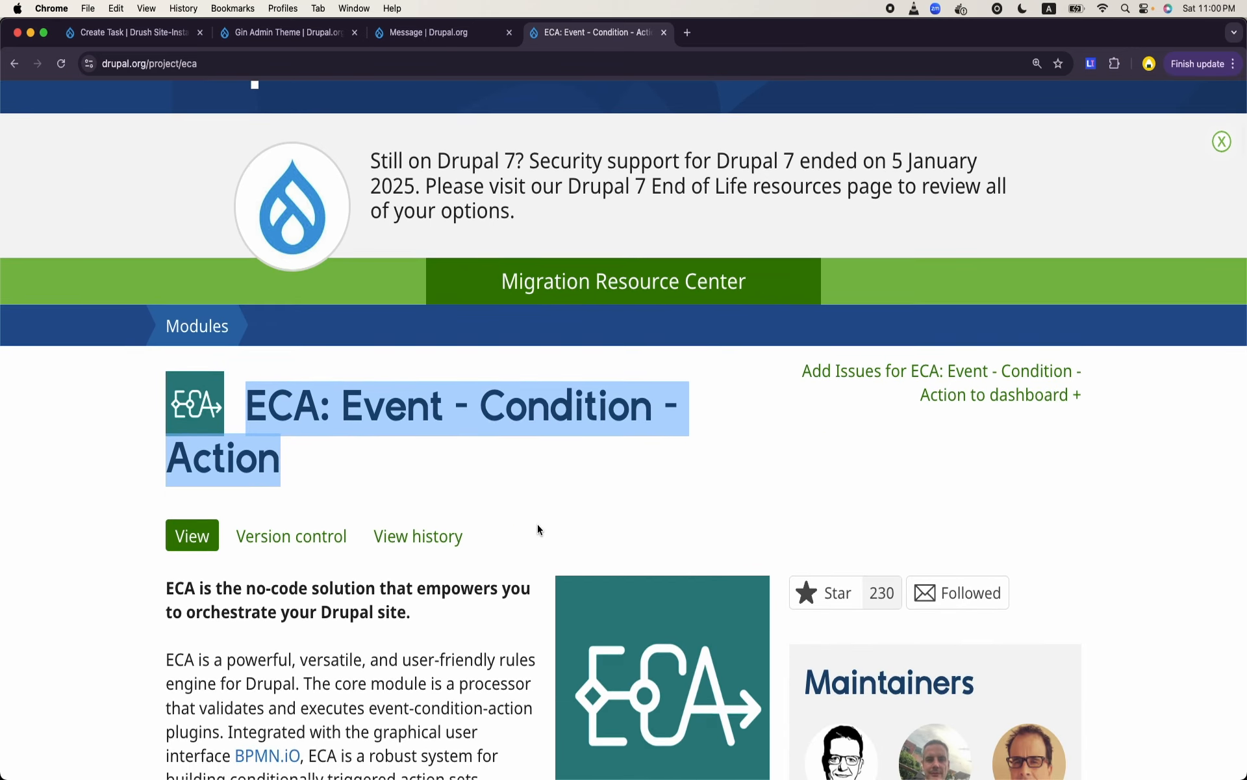
pyautogui.scroll(-5, 536, 524)
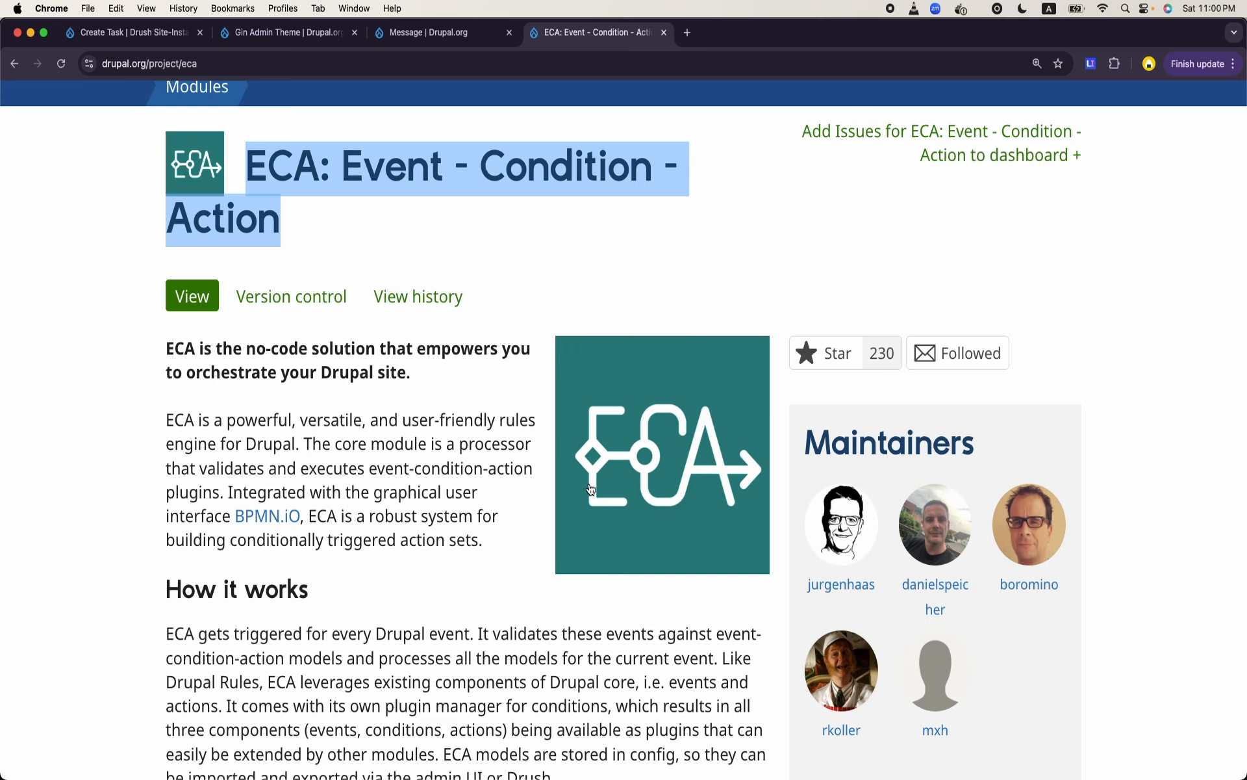
pyautogui.scroll(-3, 466, 575)
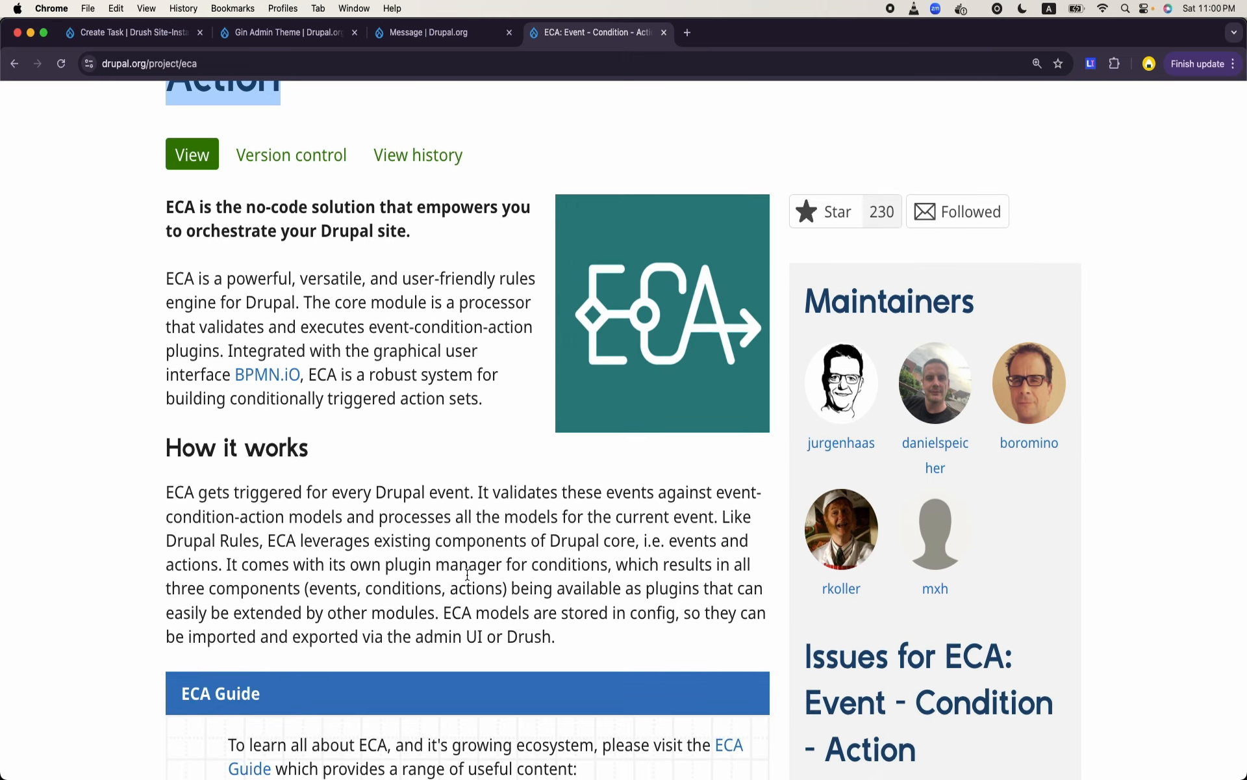
pyautogui.scroll(-1, 467, 574)
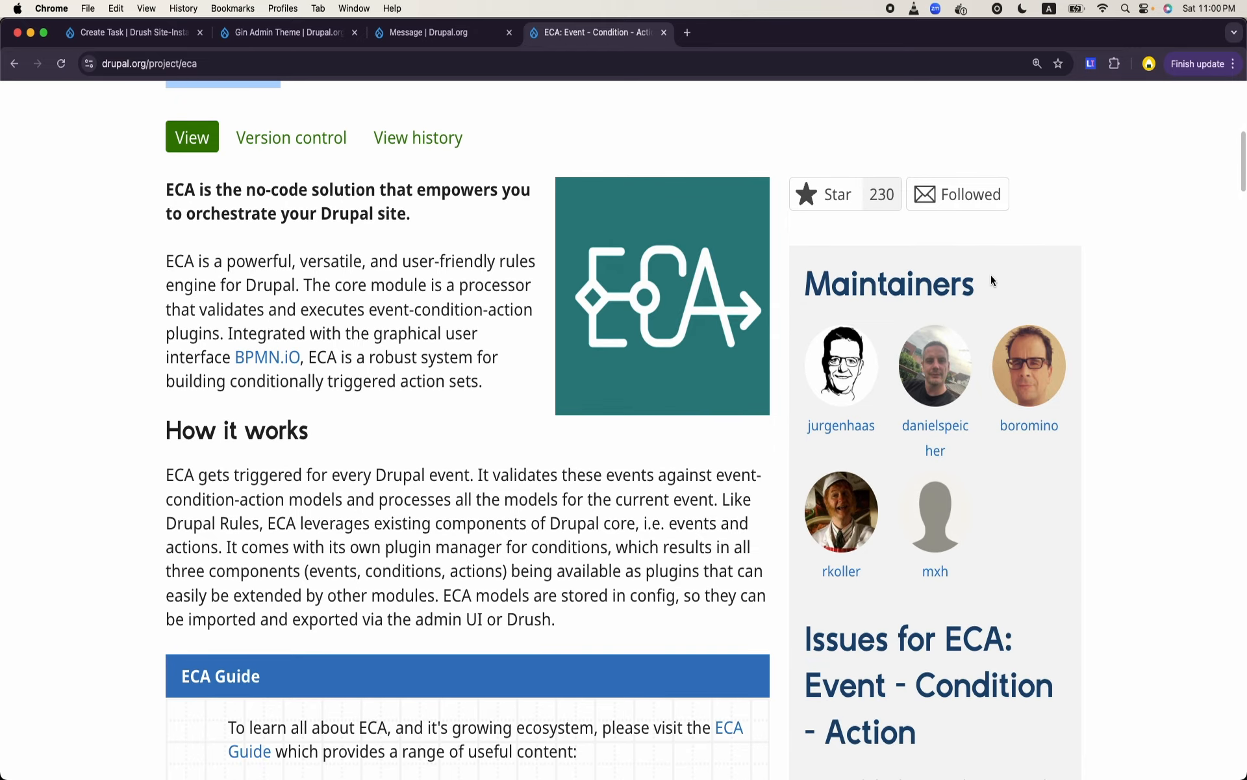
pyautogui.scroll(-15, 640, 499)
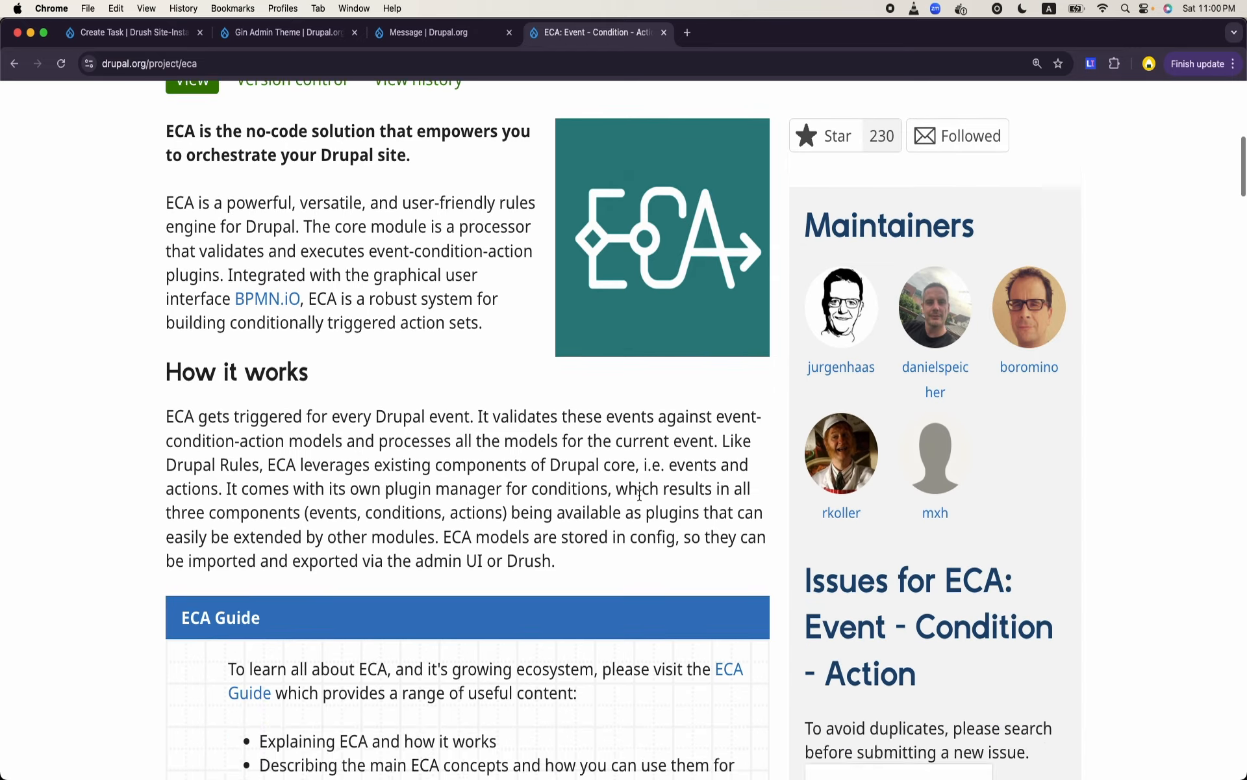
pyautogui.scroll(-10, 637, 494)
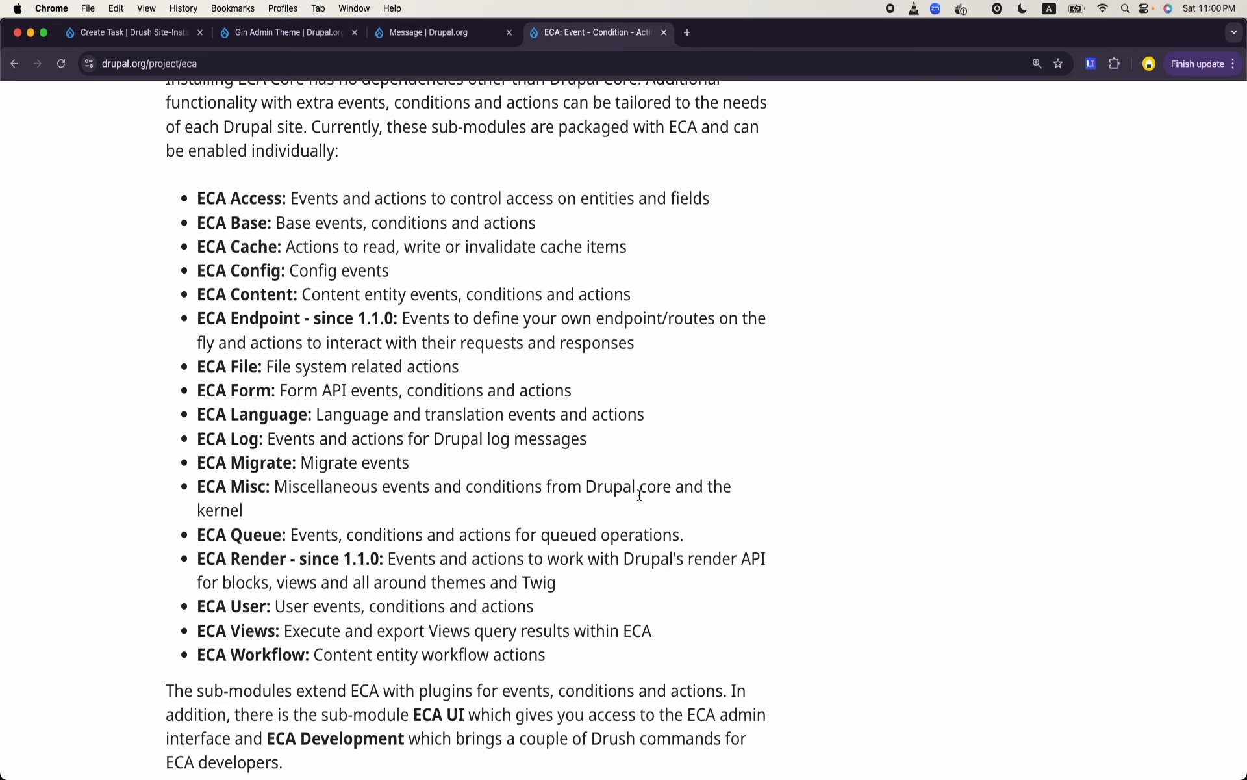
pyautogui.scroll(-20, 518, 587)
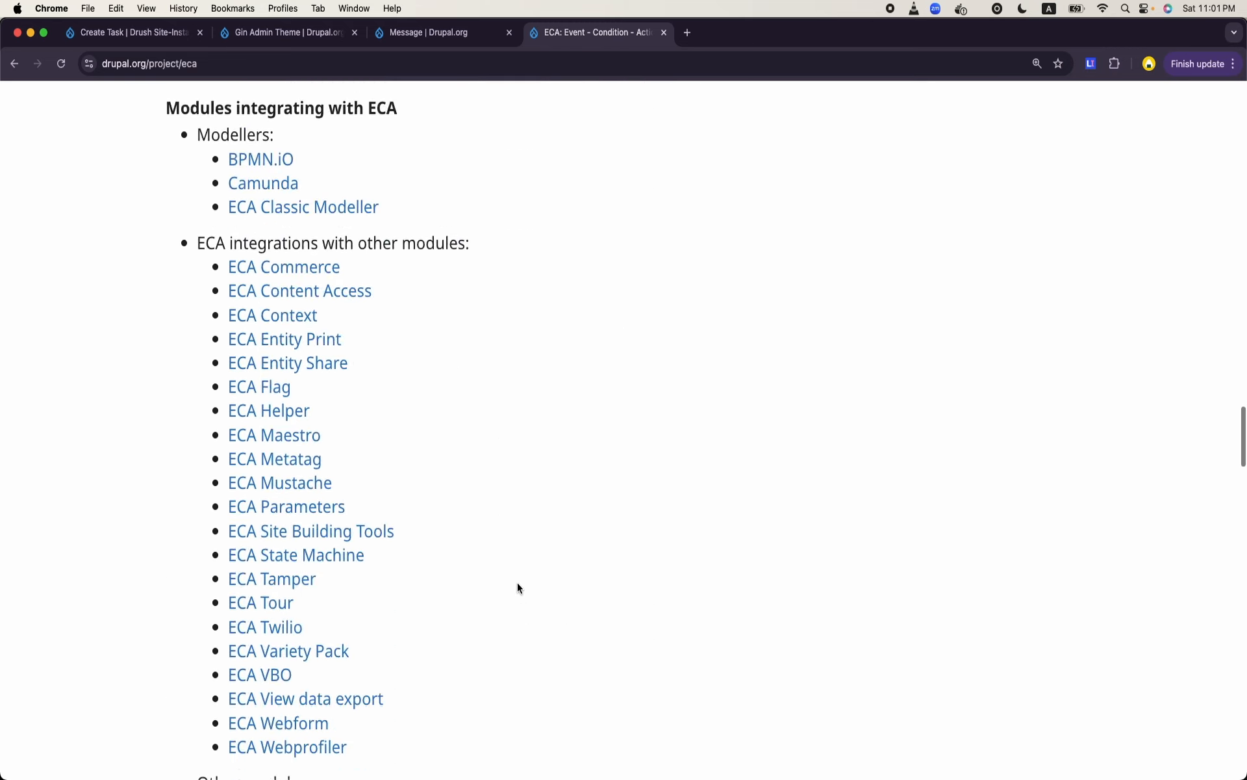
# - Copy the Composer install command for ECA release 2.1.6 and run it in Terminal as ddev composer require 'drupal/eca:^2.1'
pyautogui.scroll(-10, 517, 587)
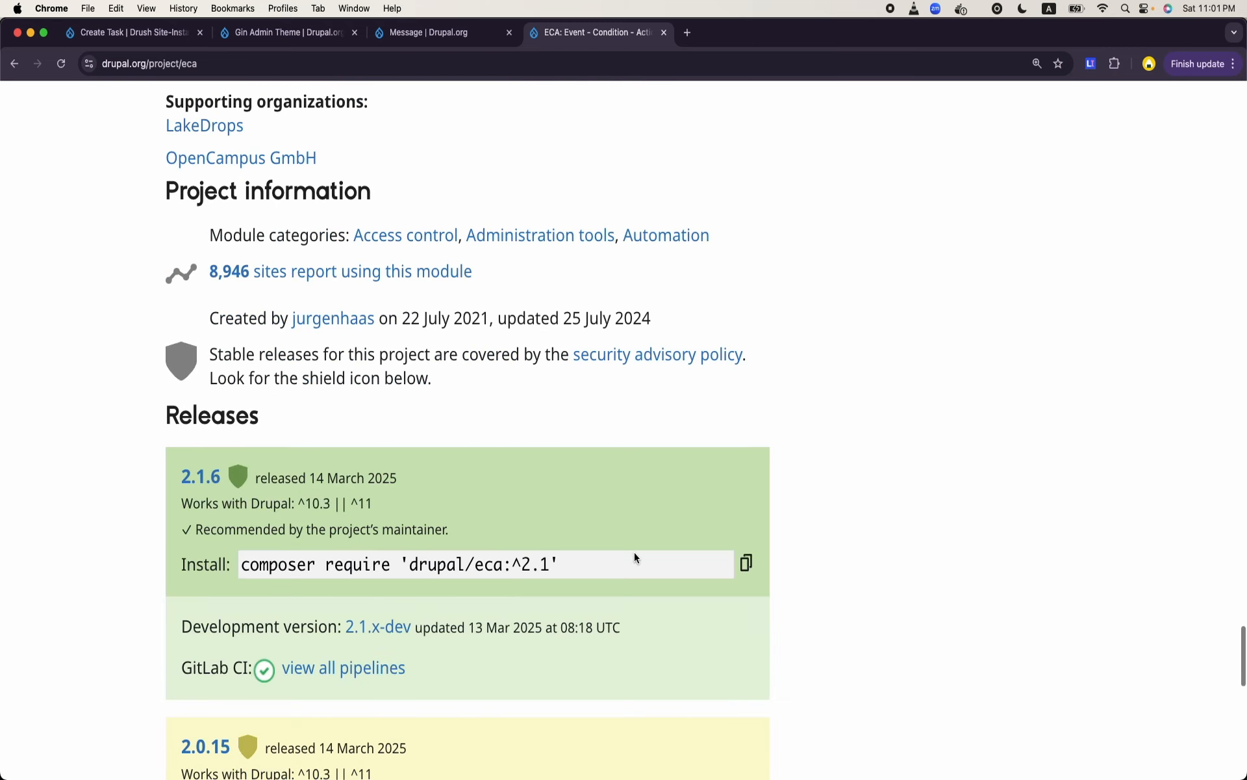
pyautogui.click(745, 563)
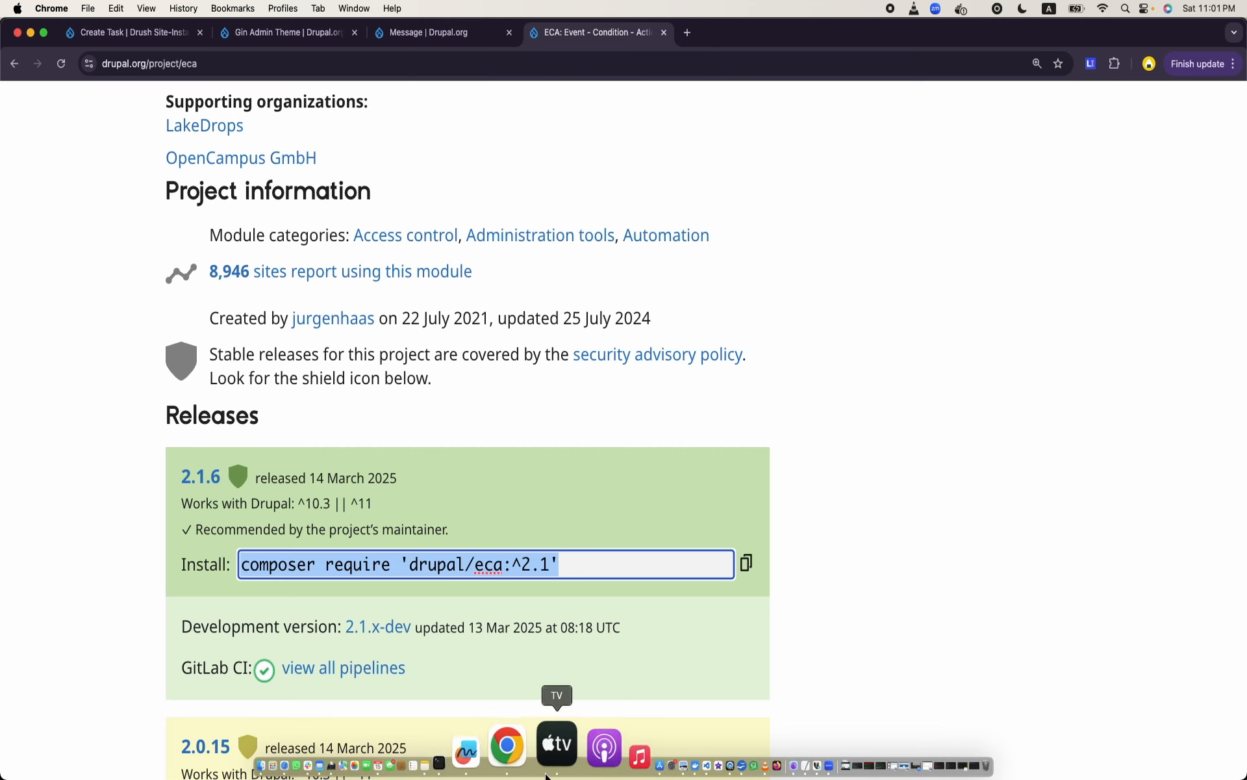
pyautogui.click(518, 744)
pyautogui.write('ddev')
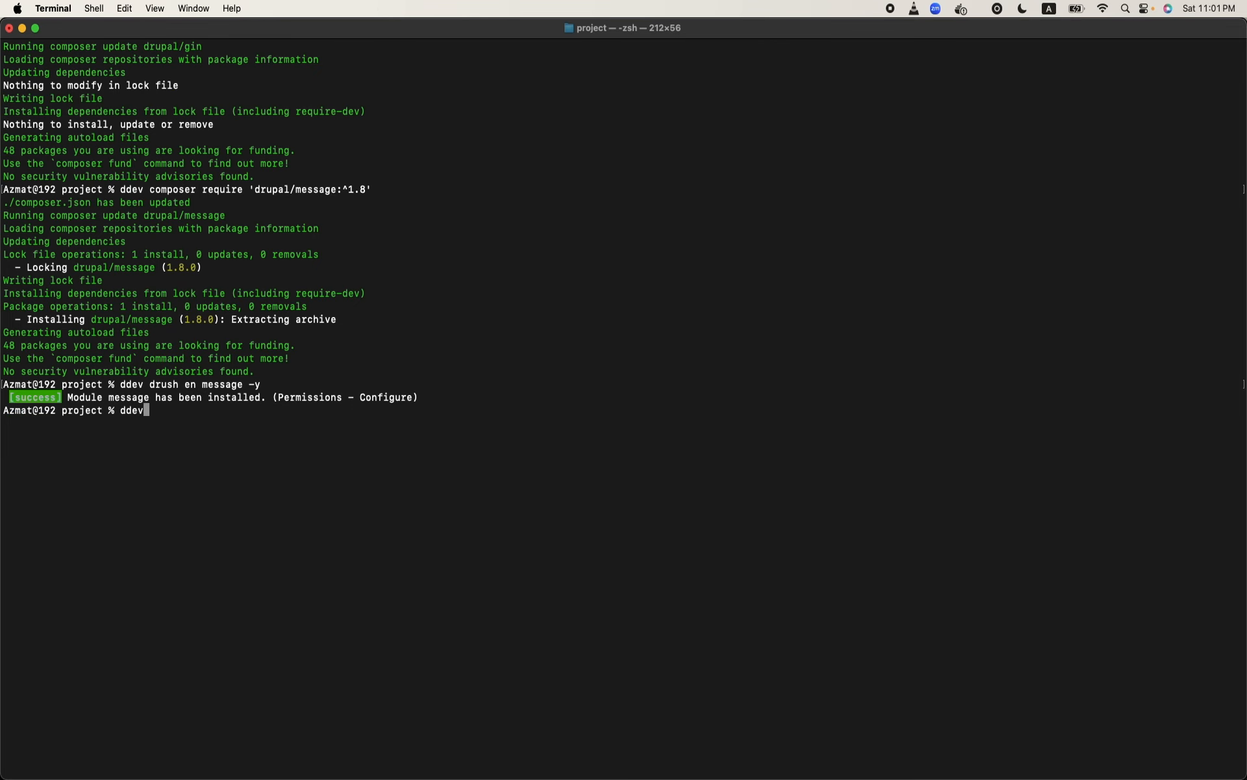
pyautogui.press('super+v')
pyautogui.press('Return')
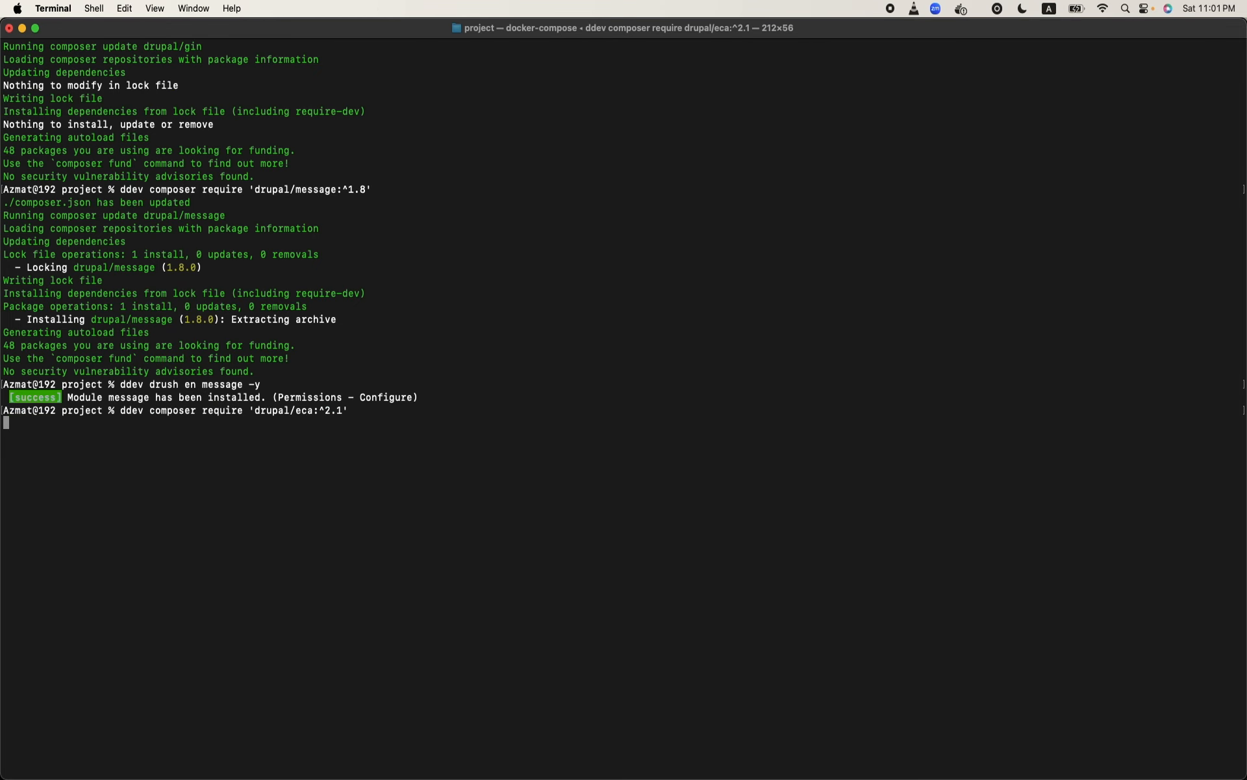
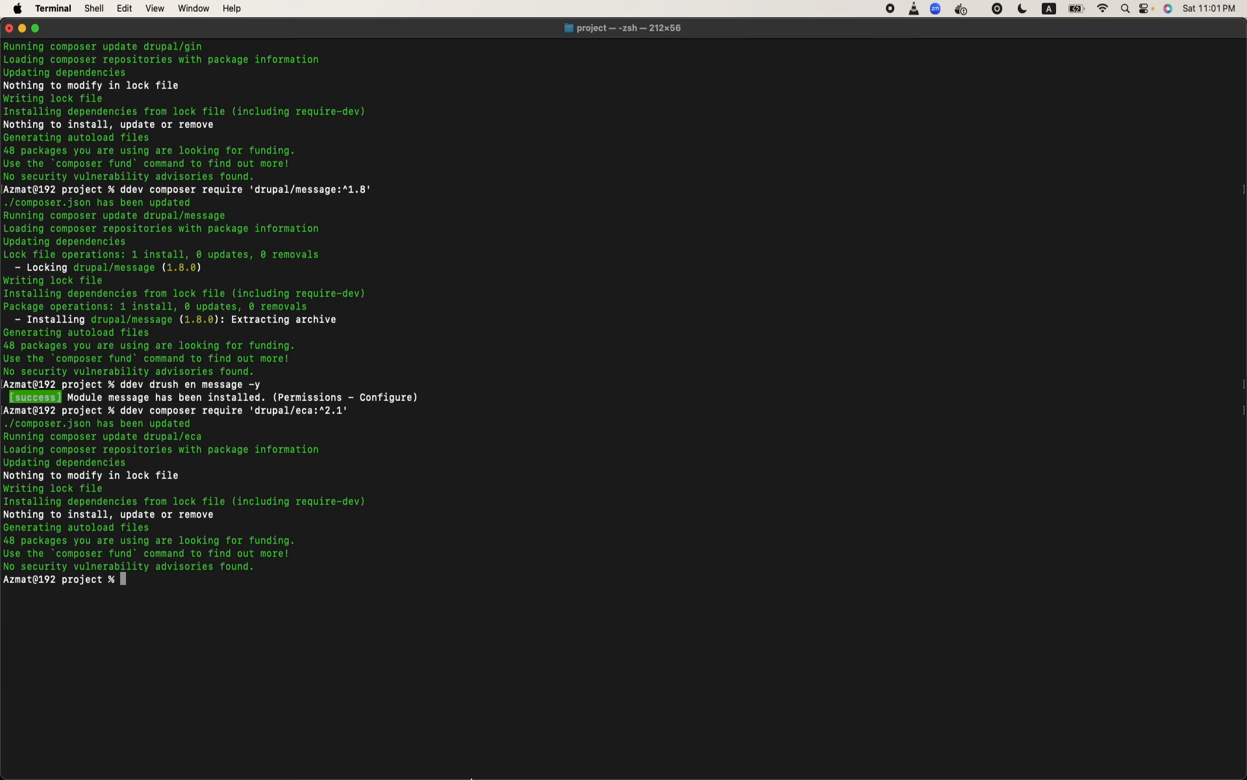
# - Switch to Chrome, search the web for "eca message drupal" in a new tab and open the ECA Message project page on Drupal.org
pyautogui.moveTo(503, 777)
pyautogui.click(538, 761)
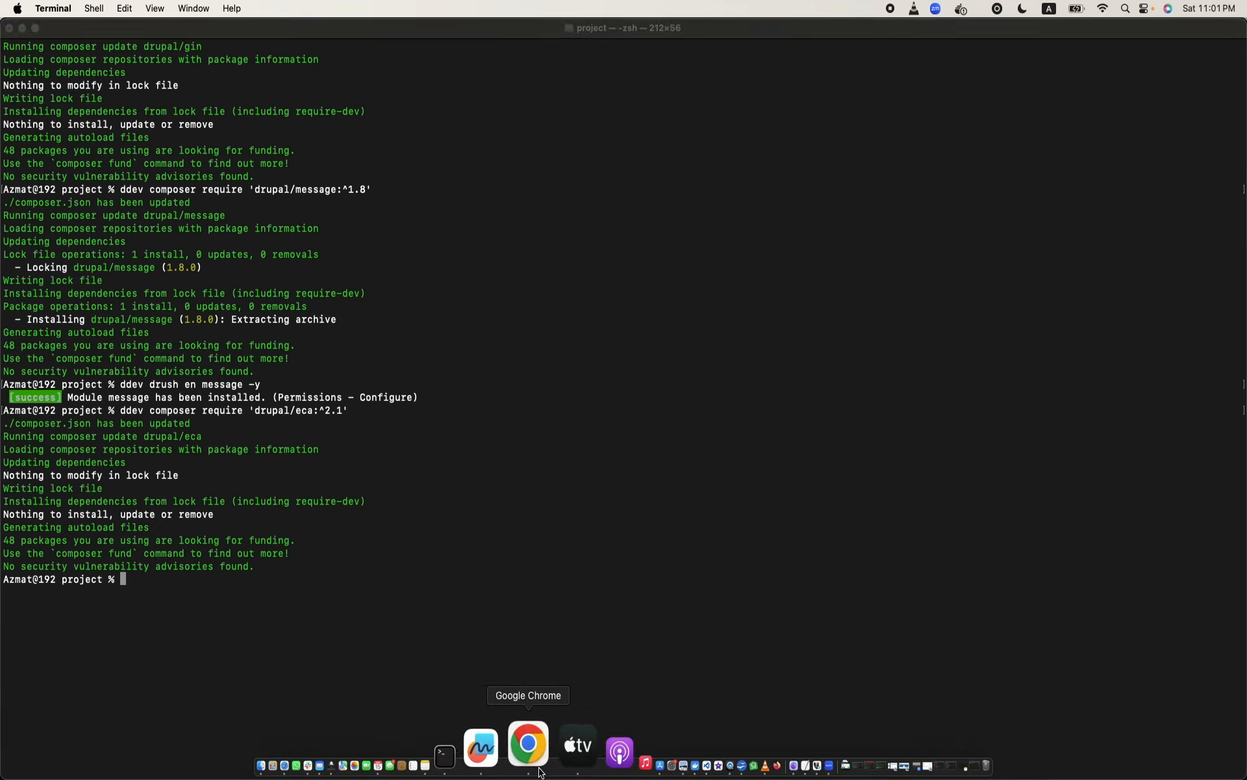
pyautogui.scroll(15, 561, 312)
pyautogui.scroll(20, 560, 313)
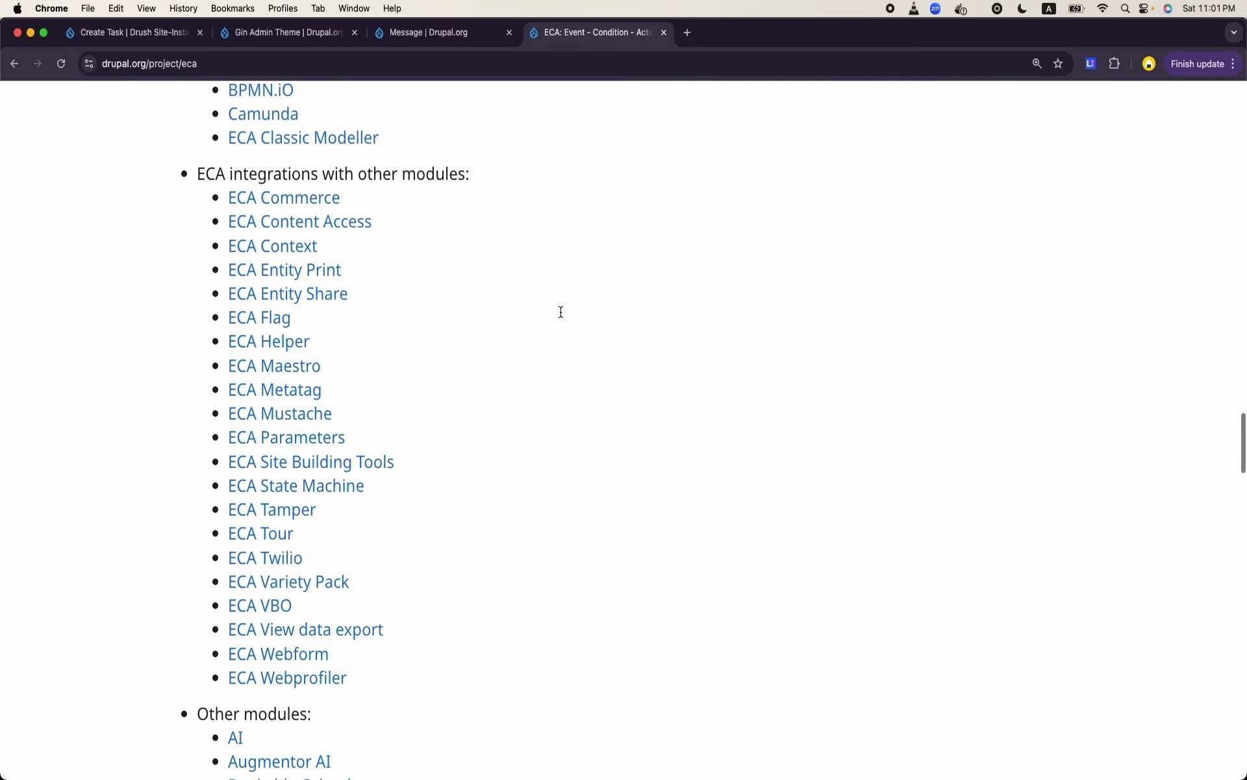
pyautogui.click(688, 33)
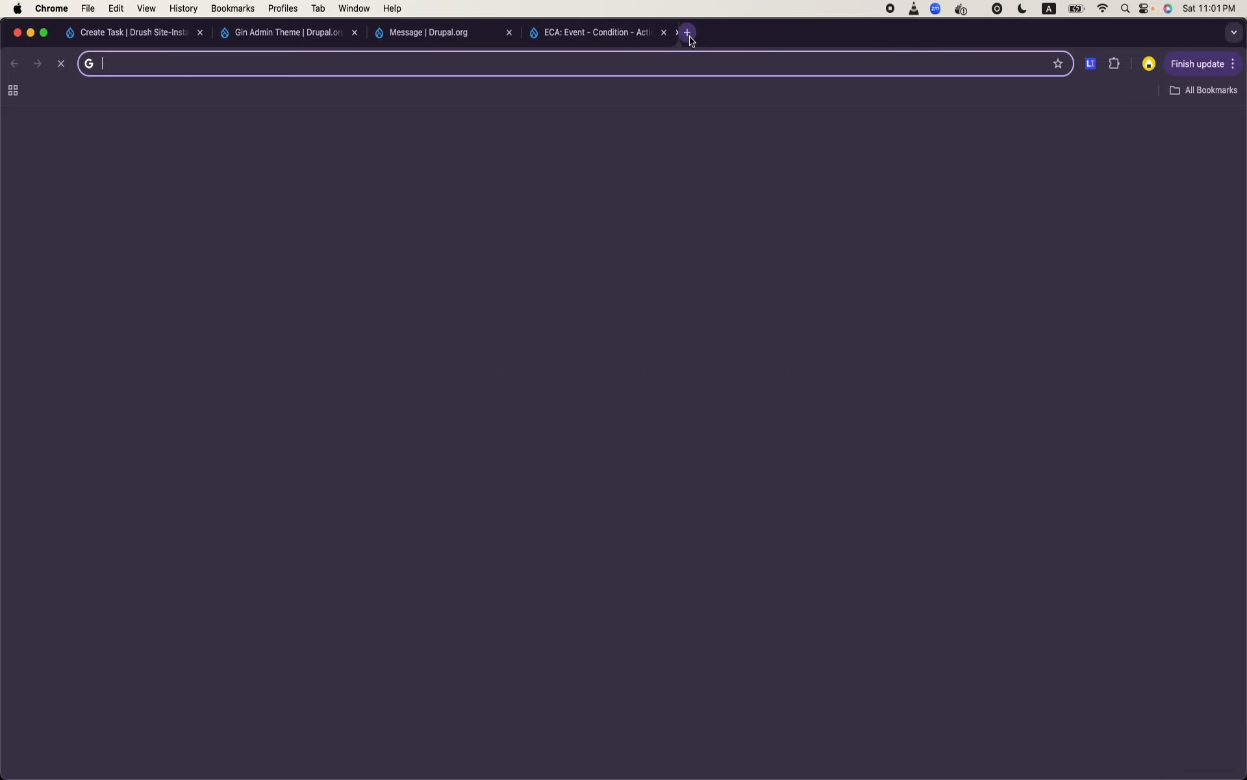
pyautogui.write('d')
pyautogui.press('BackSpace')
pyautogui.press('BackSpace')
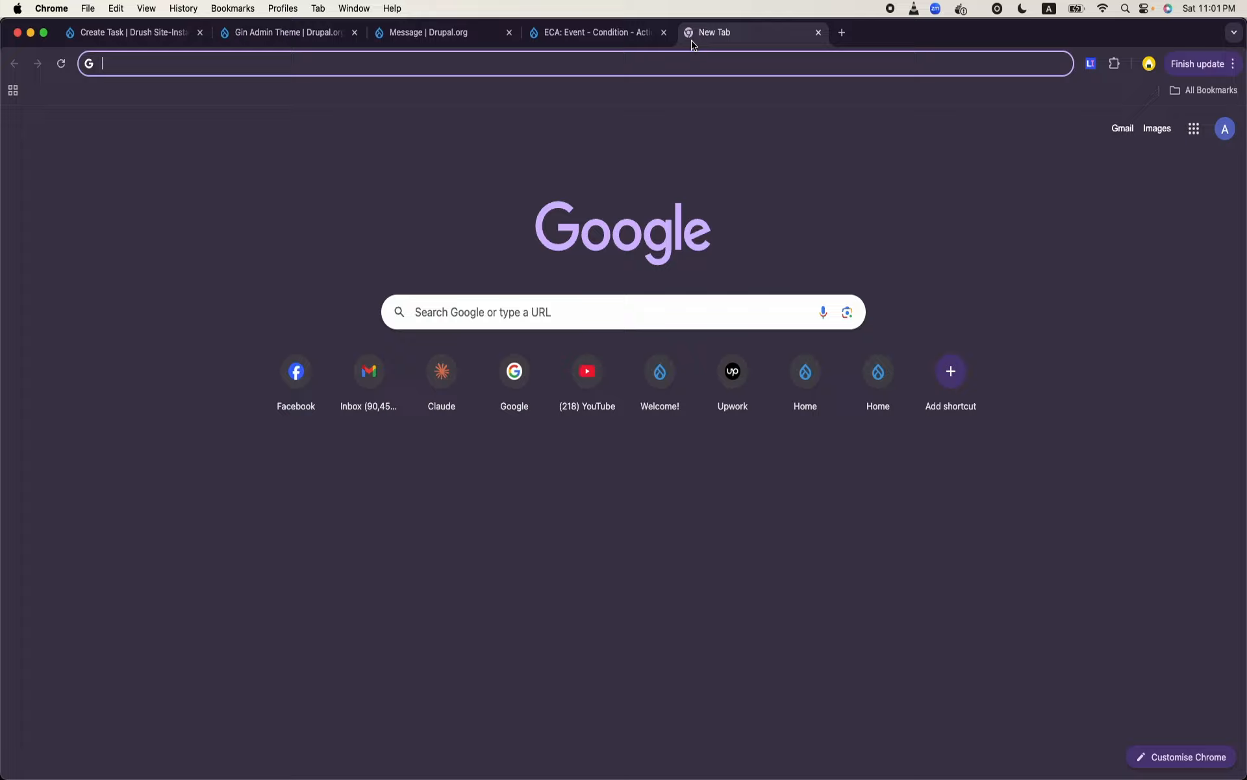
pyautogui.write('d')
pyautogui.press('BackSpace')
pyautogui.press('BackSpace')
pyautogui.write('eca message ')
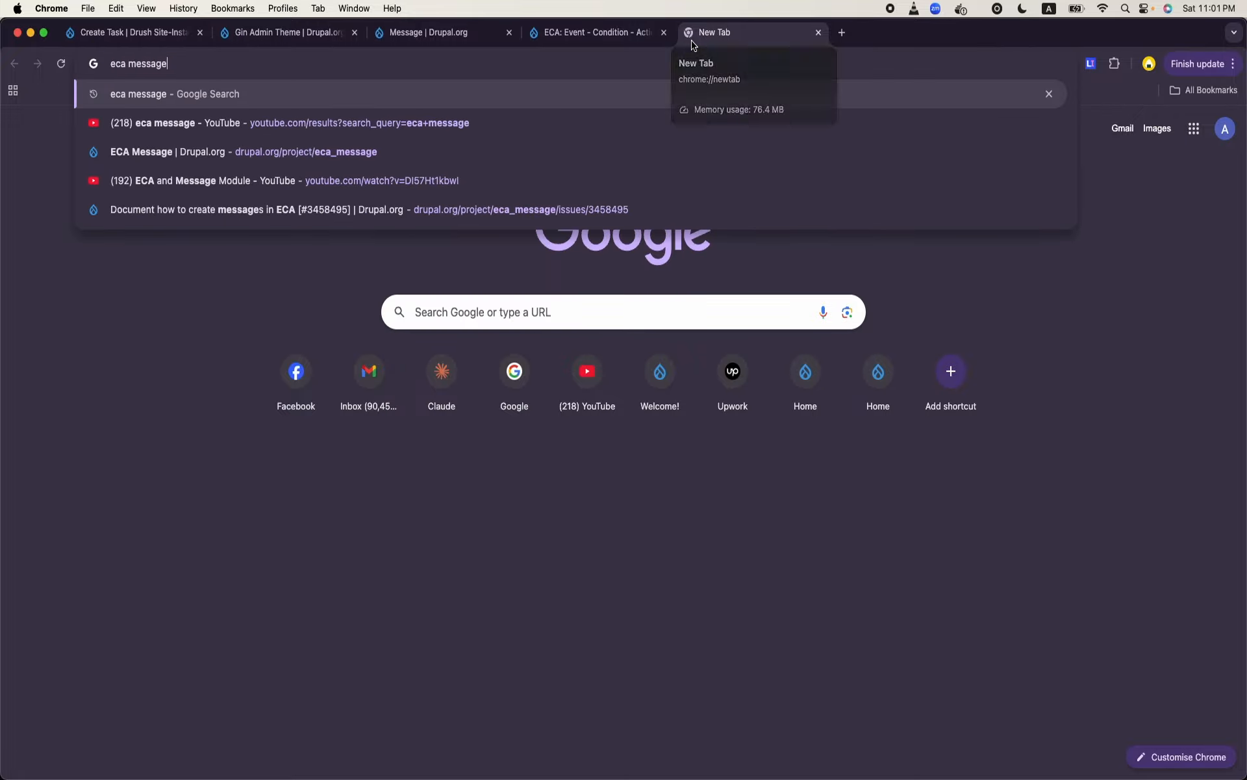
pyautogui.write('drupal')
pyautogui.press('Return')
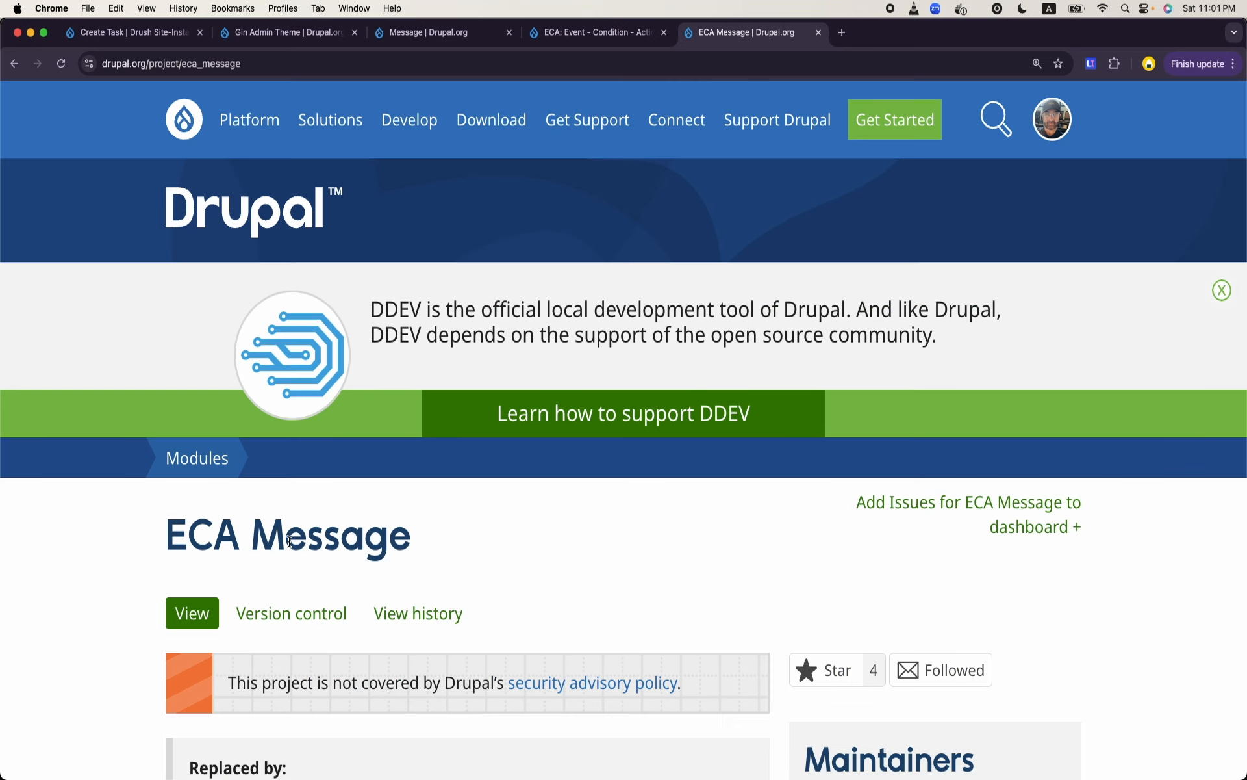
# - Copy the Composer install command for ECA Message release 1.1.0 and switch to Terminal
pyautogui.scroll(-19, 290, 541)
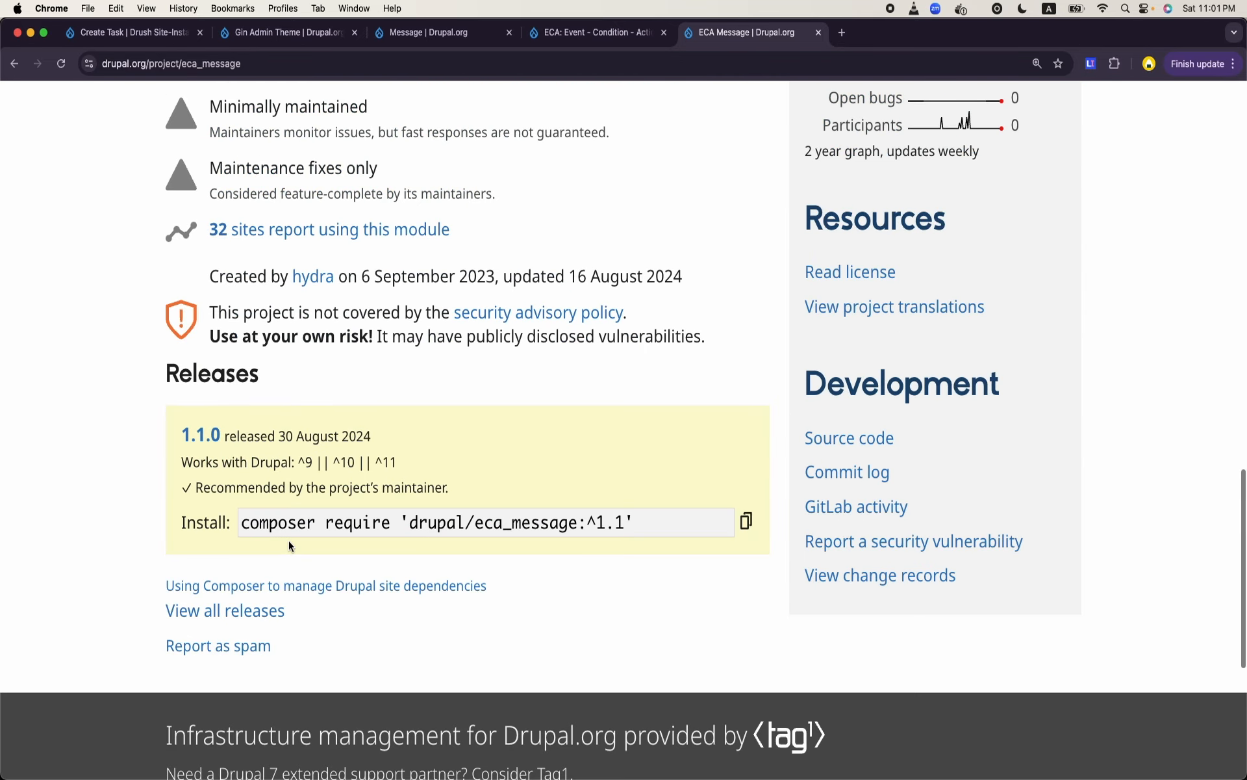
pyautogui.click(746, 520)
pyautogui.moveTo(489, 776)
pyautogui.click(519, 765)
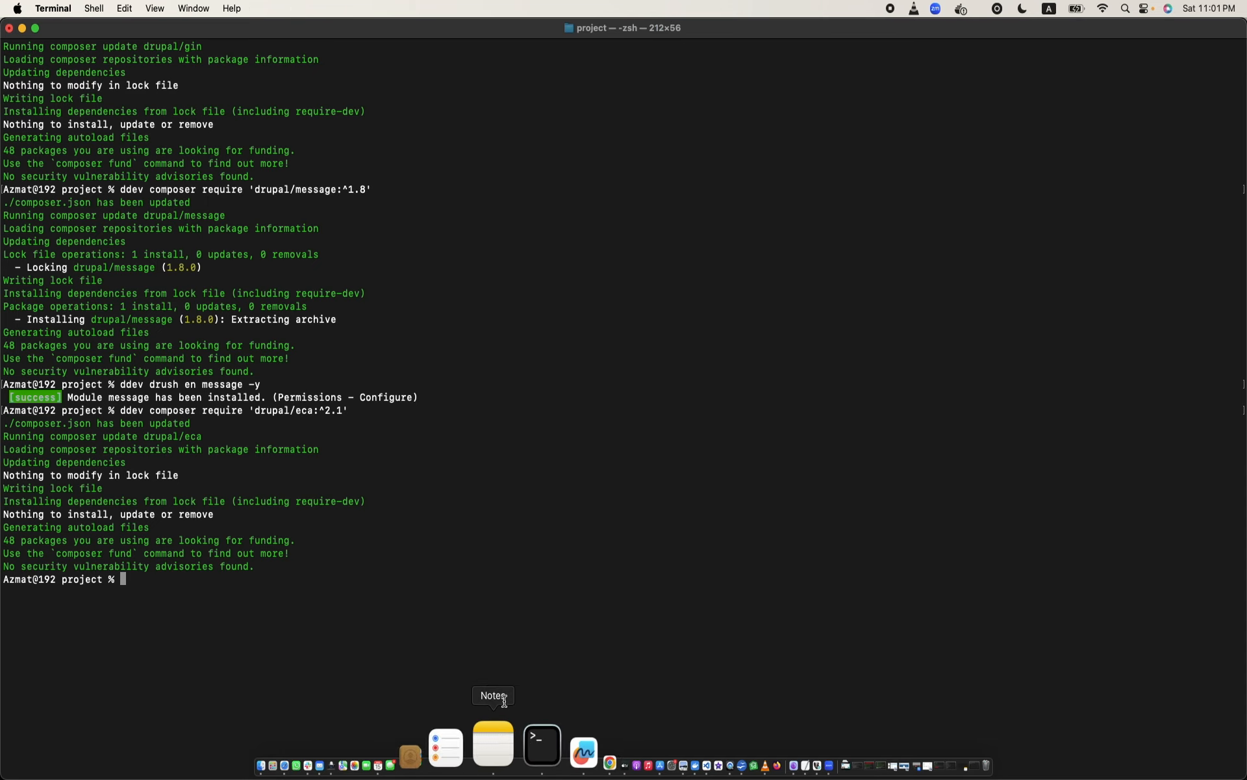
# - Run ddev composer require 'drupal/eca_message:^1.1' in the project folder, using the copied Composer command
pyautogui.write('dev')
pyautogui.press('BackSpace')
pyautogui.press('BackSpace')
pyautogui.press('BackSpace')
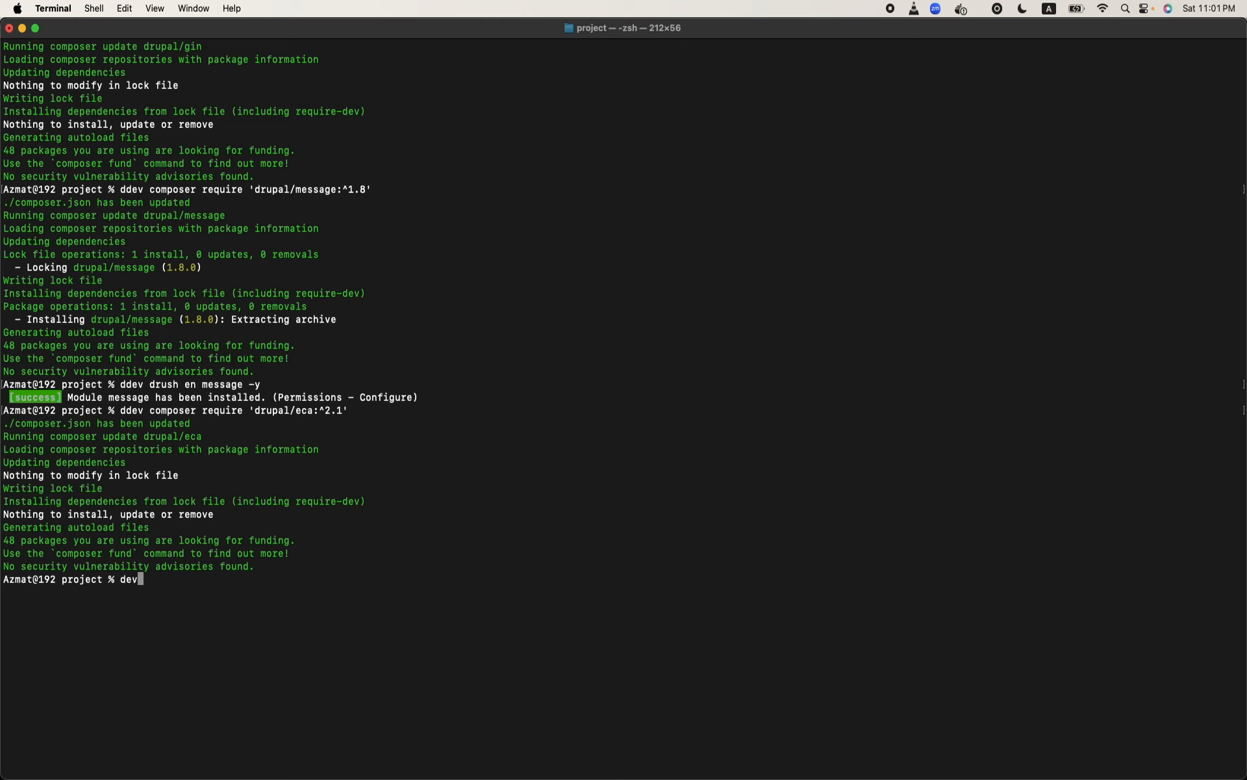
pyautogui.write('dev ')
pyautogui.write('drush')
pyautogui.press('BackSpace')
pyautogui.press('BackSpace')
pyautogui.press('BackSpace')
pyautogui.press('BackSpace')
pyautogui.press('BackSpace')
pyautogui.press('super+v')
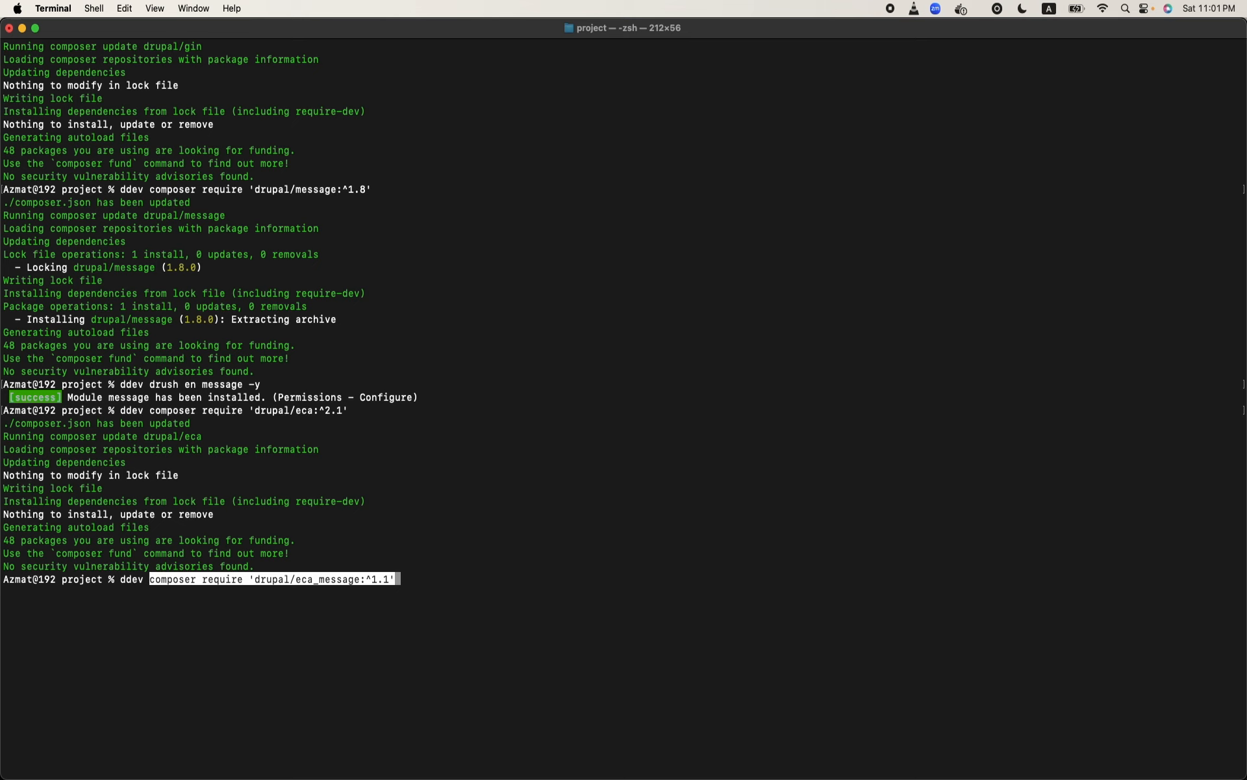
pyautogui.press('Return')
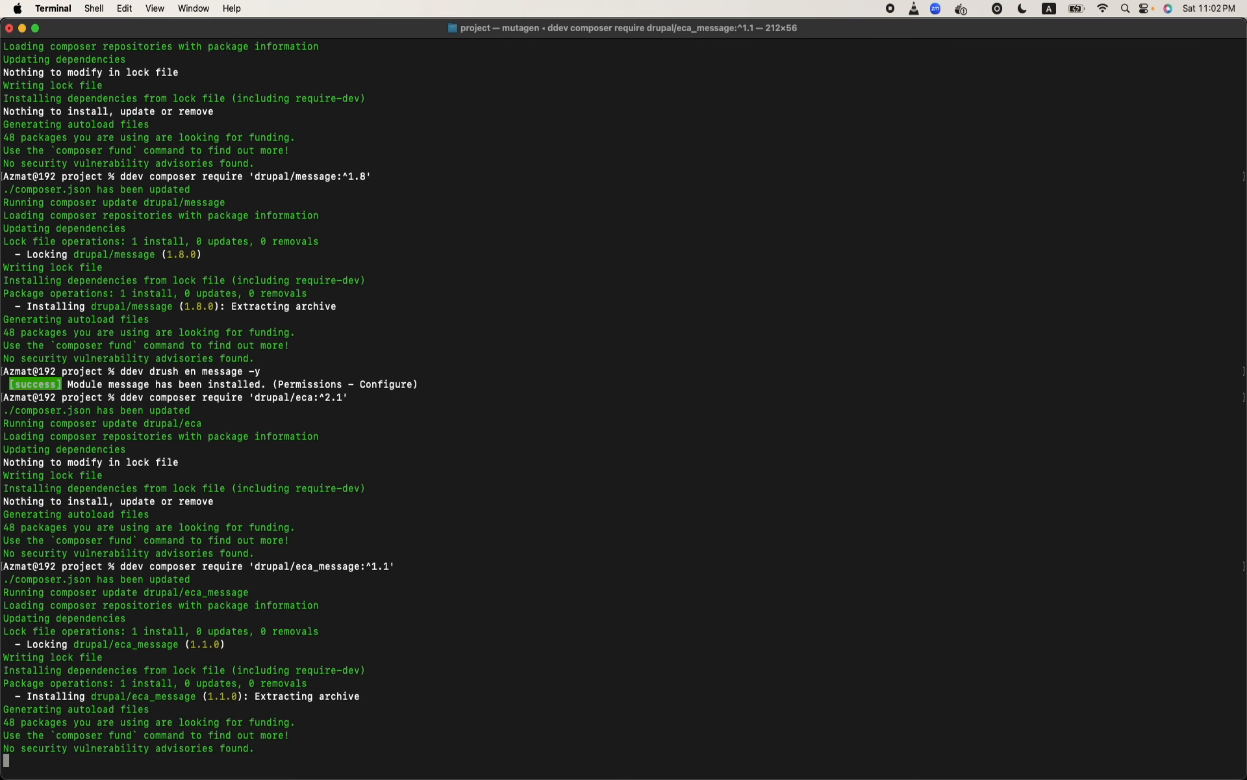
# - Return to the Drupal site in Chrome, open its Extend page and filter the module list by "eca"
pyautogui.moveTo(474, 773)
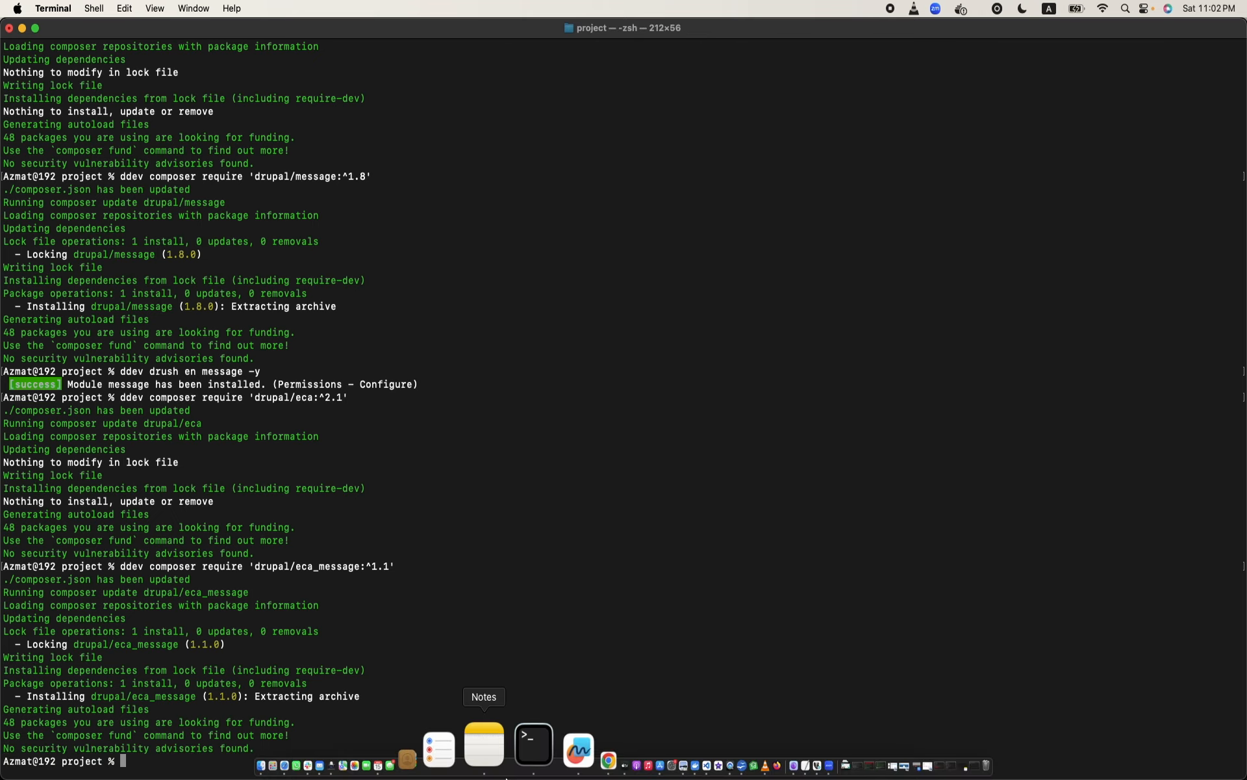
pyautogui.click(548, 746)
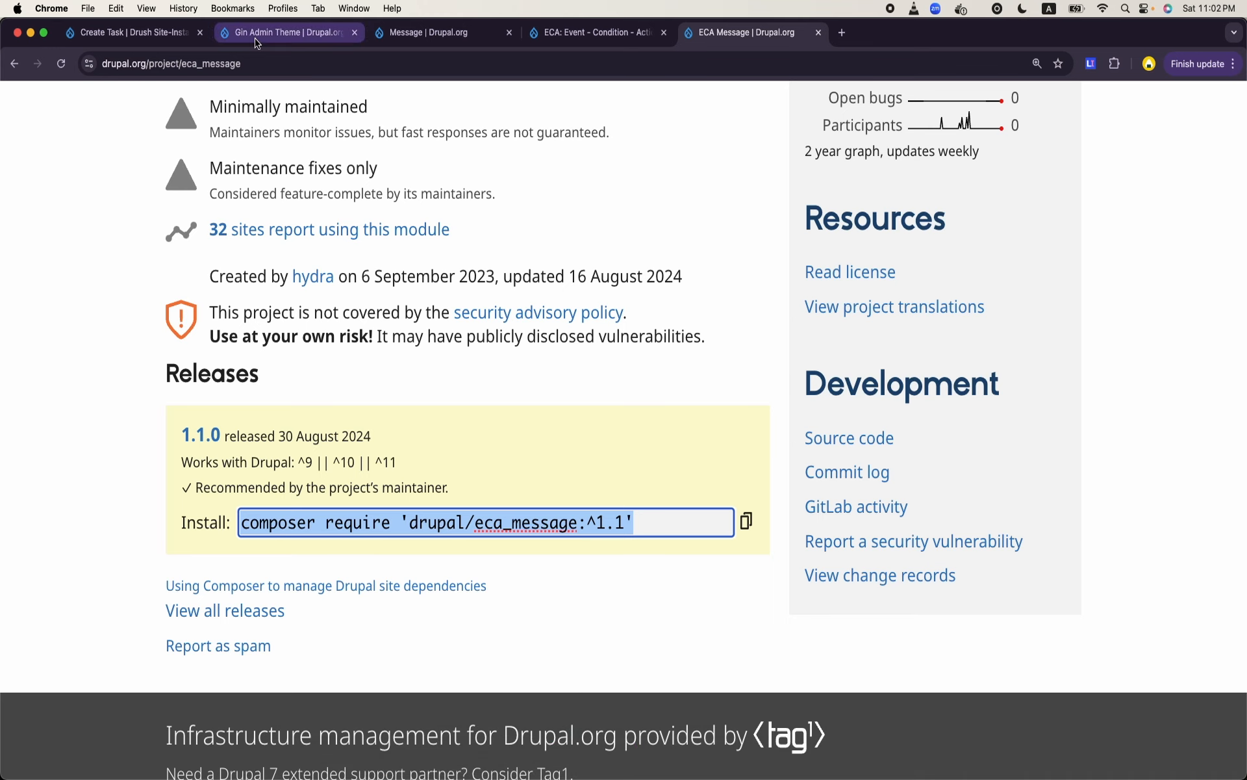
pyautogui.click(157, 31)
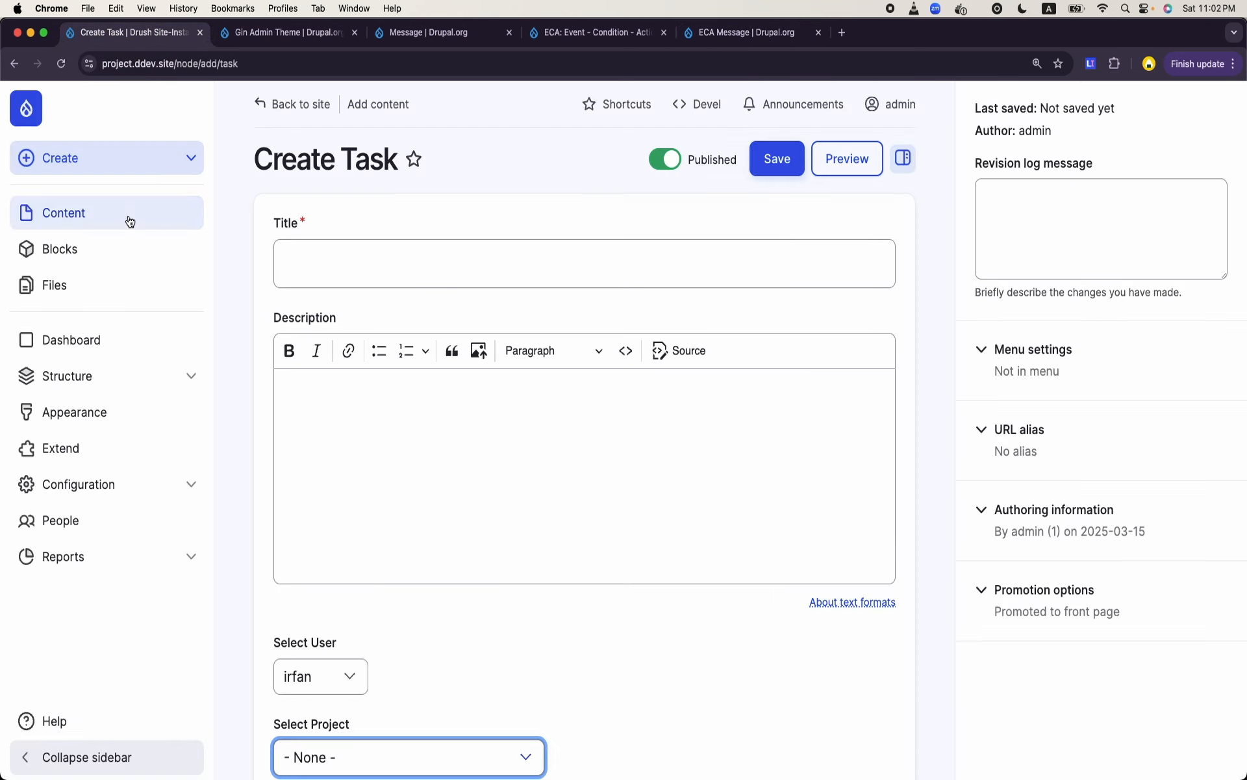
pyautogui.click(89, 444)
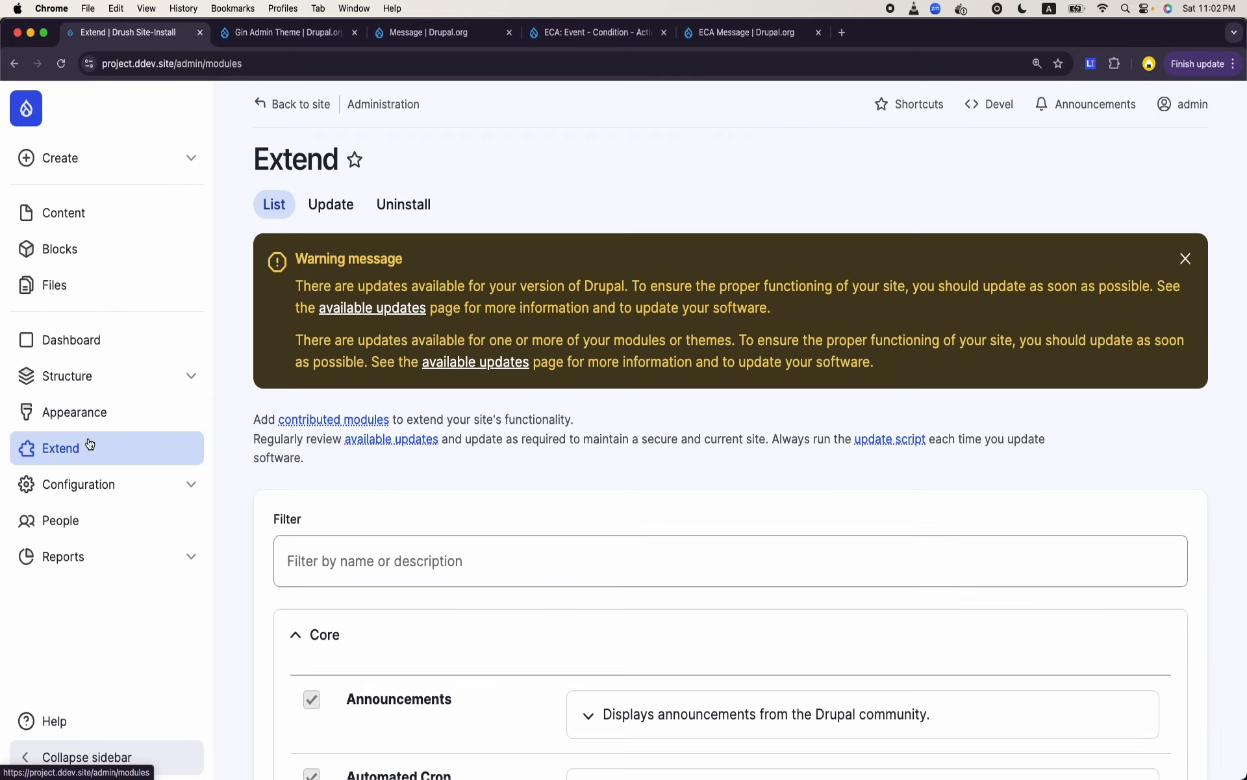
pyautogui.click(435, 560)
pyautogui.write('eca')
pyautogui.scroll(-15, 731, 455)
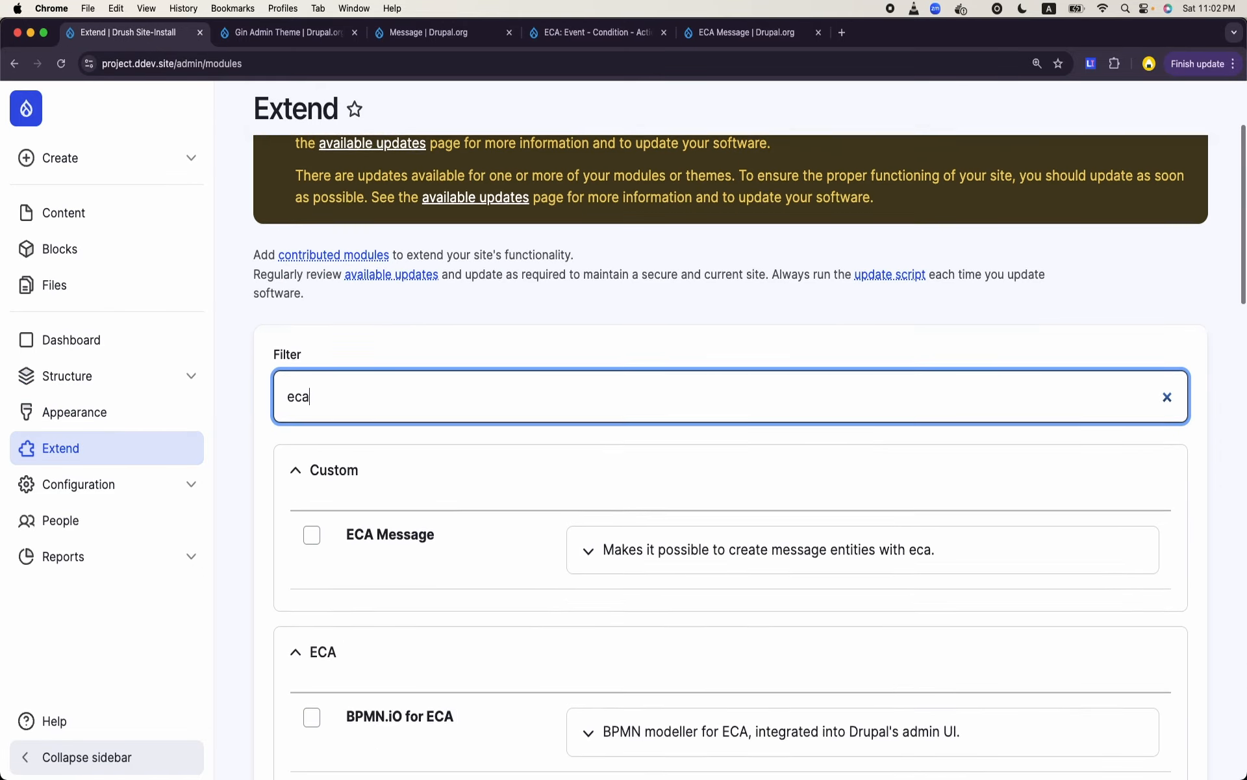
pyautogui.scroll(-10, 731, 455)
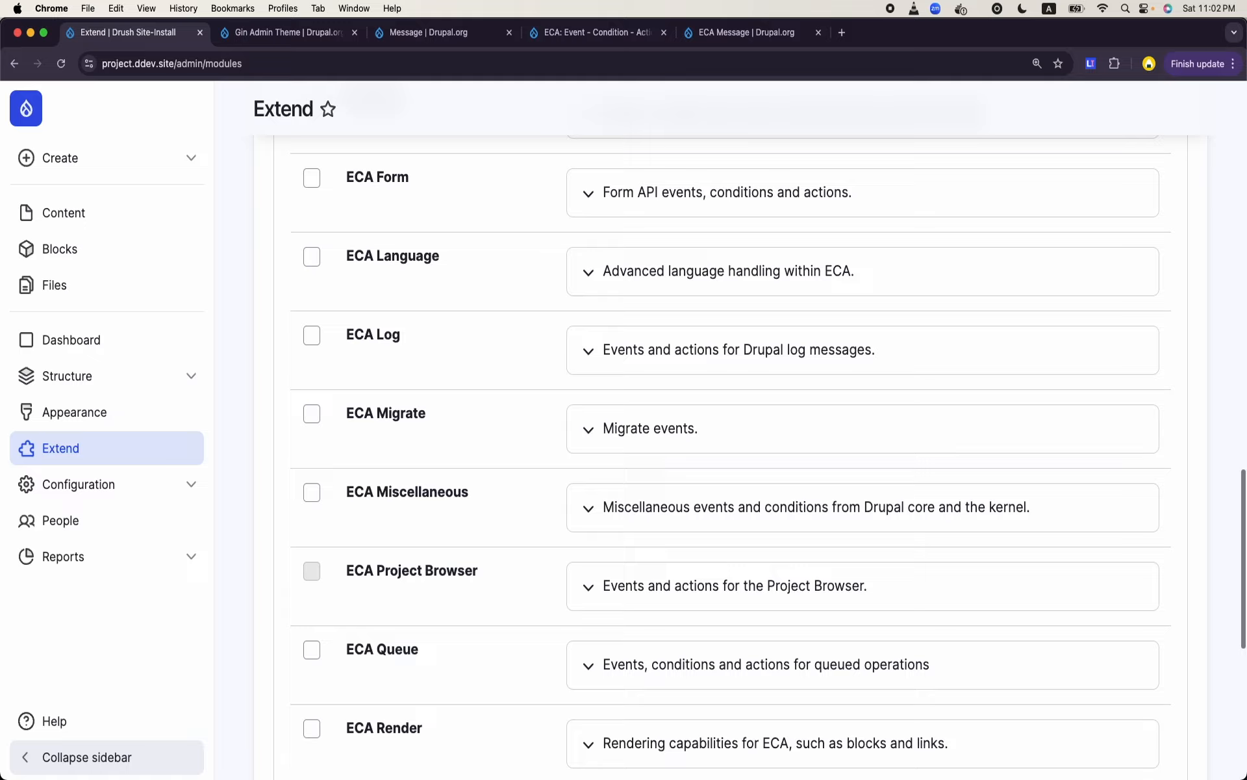
pyautogui.scroll(20, 730, 455)
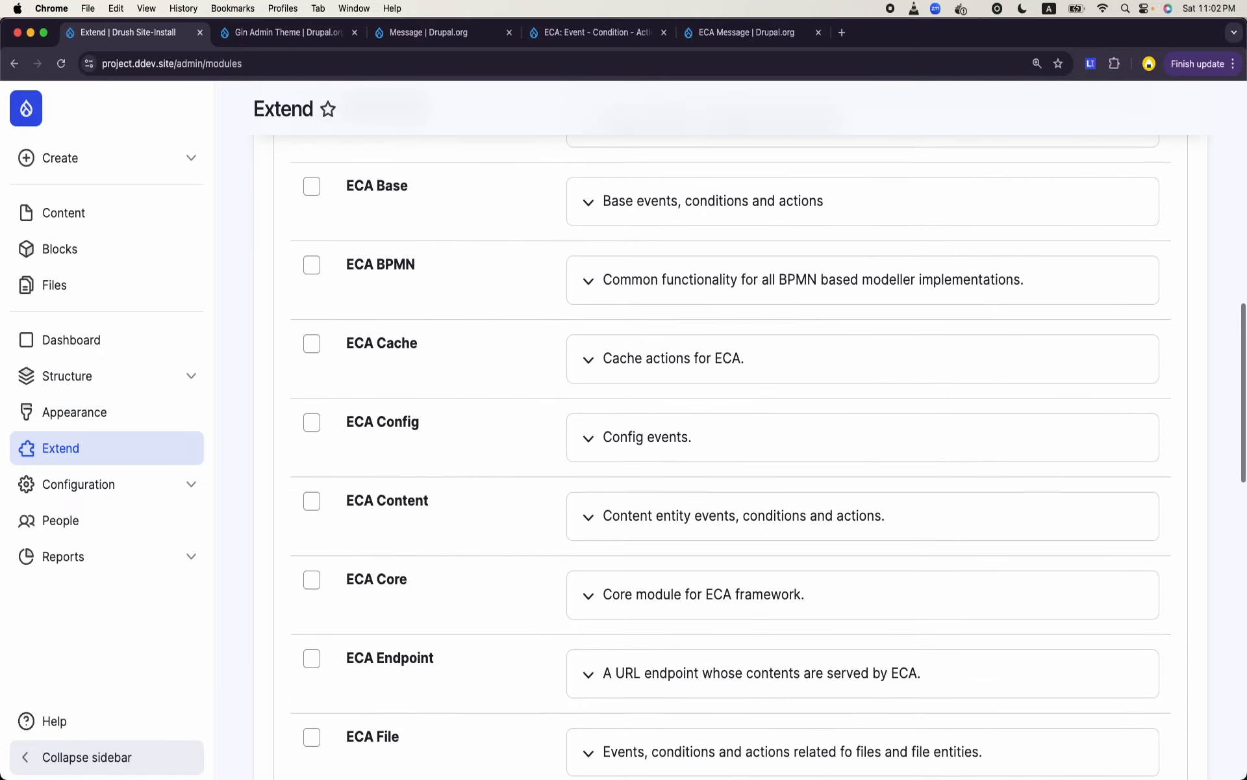
pyautogui.scroll(-3, 731, 454)
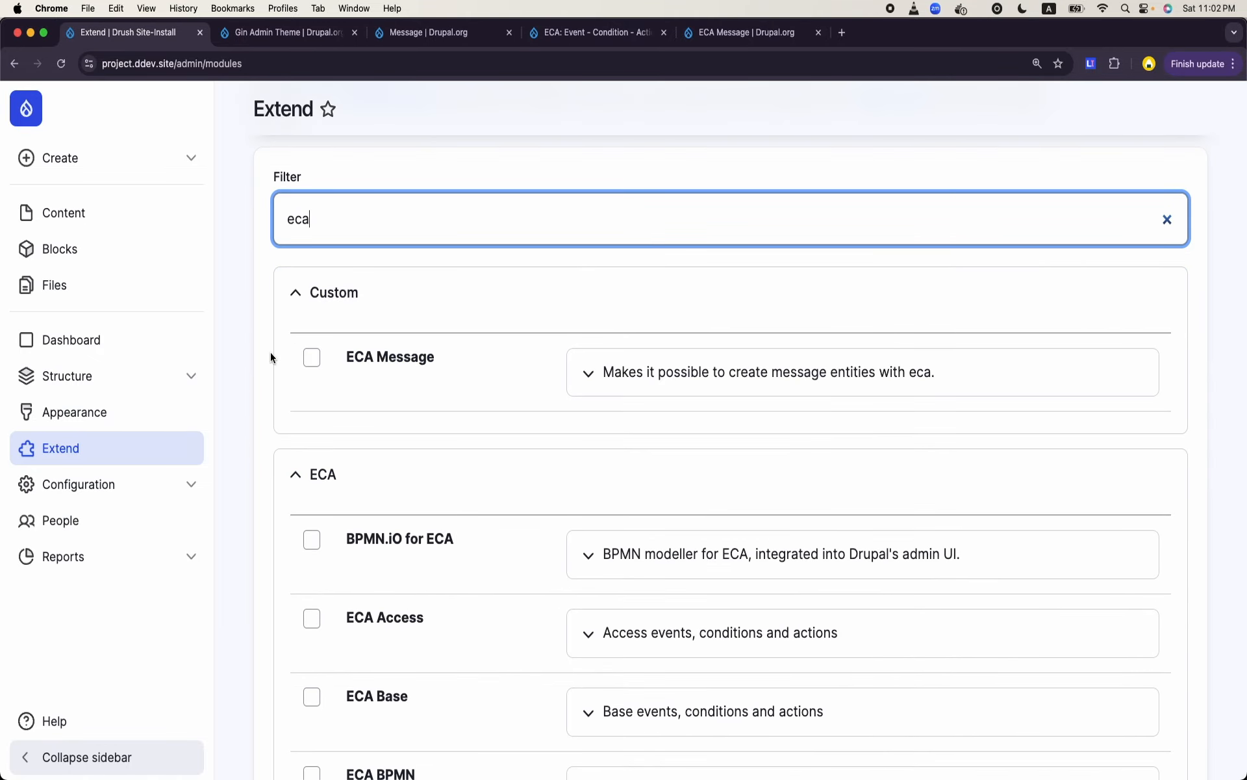
# - Select the ECA Message, BPMN.iO for ECA, ECA Base and ECA BPMN modules for installation
pyautogui.click(311, 358)
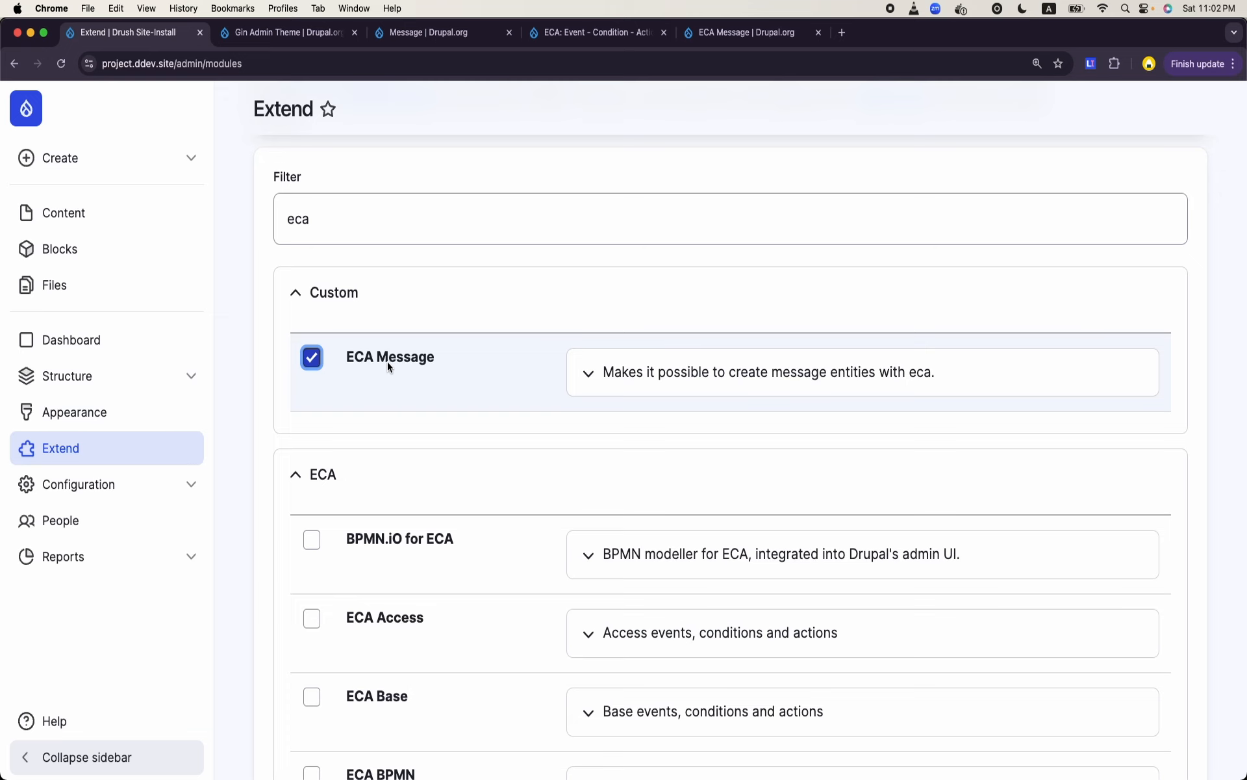
pyautogui.scroll(-3, 388, 361)
pyautogui.click(311, 440)
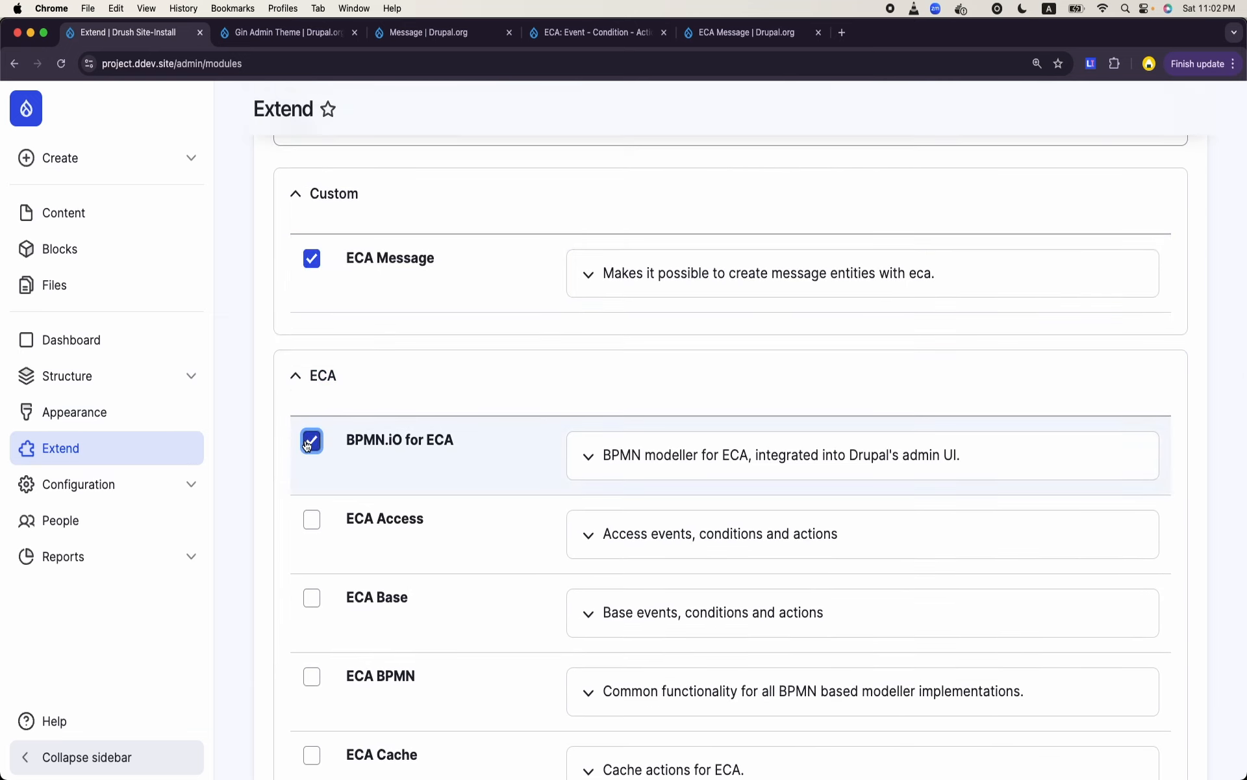
pyautogui.scroll(-2, 308, 444)
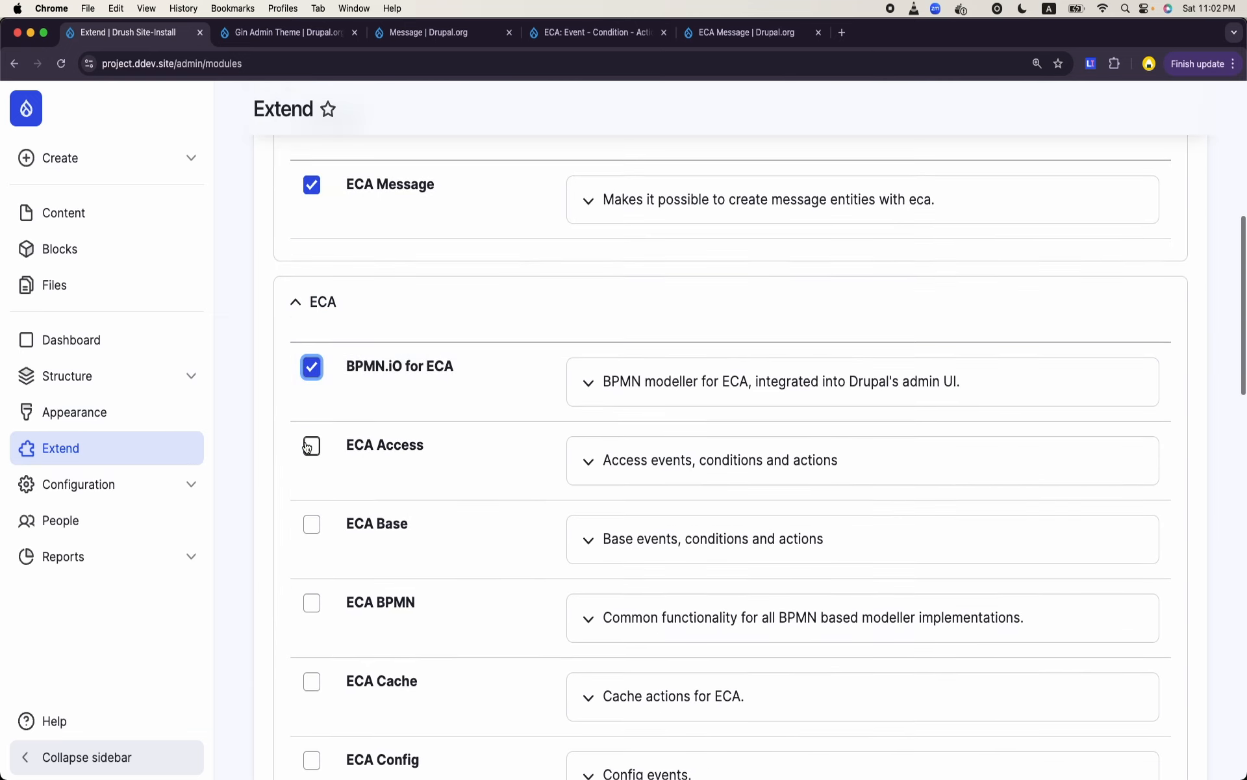
pyautogui.click(310, 525)
pyautogui.scroll(-2, 310, 528)
pyautogui.click(311, 530)
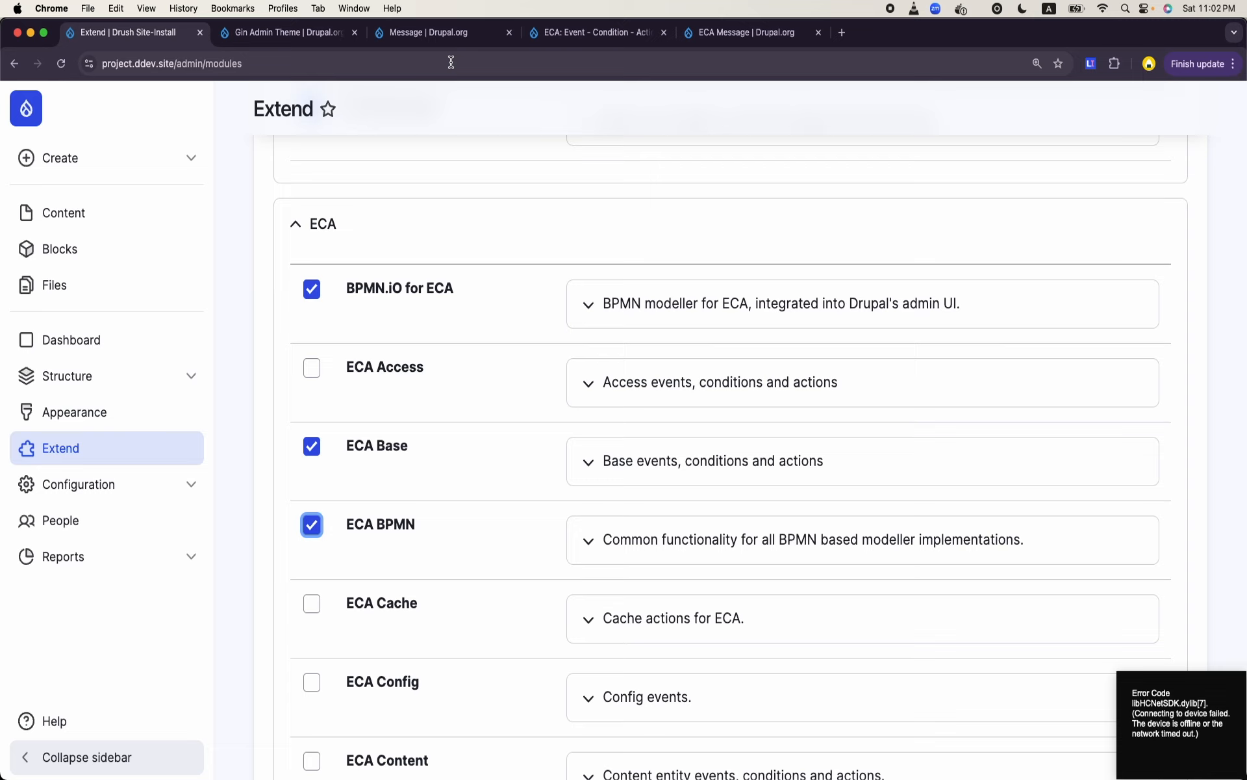
# - Search the web for "bpmn eca drupal" in a new browser tab and open the BPMN.iO project page on Drupal.org
pyautogui.click(839, 34)
pyautogui.write('p')
pyautogui.press('BackSpace')
pyautogui.press('BackSpace')
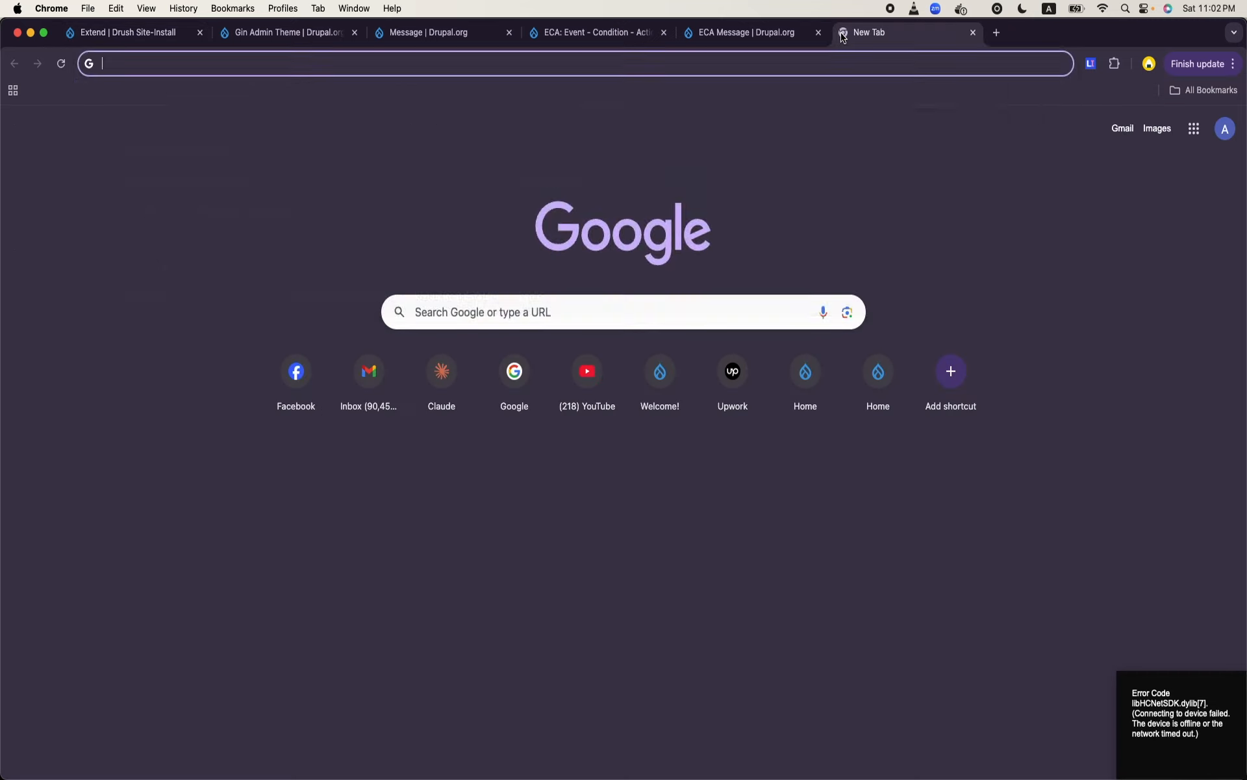
pyautogui.write('bpmn ')
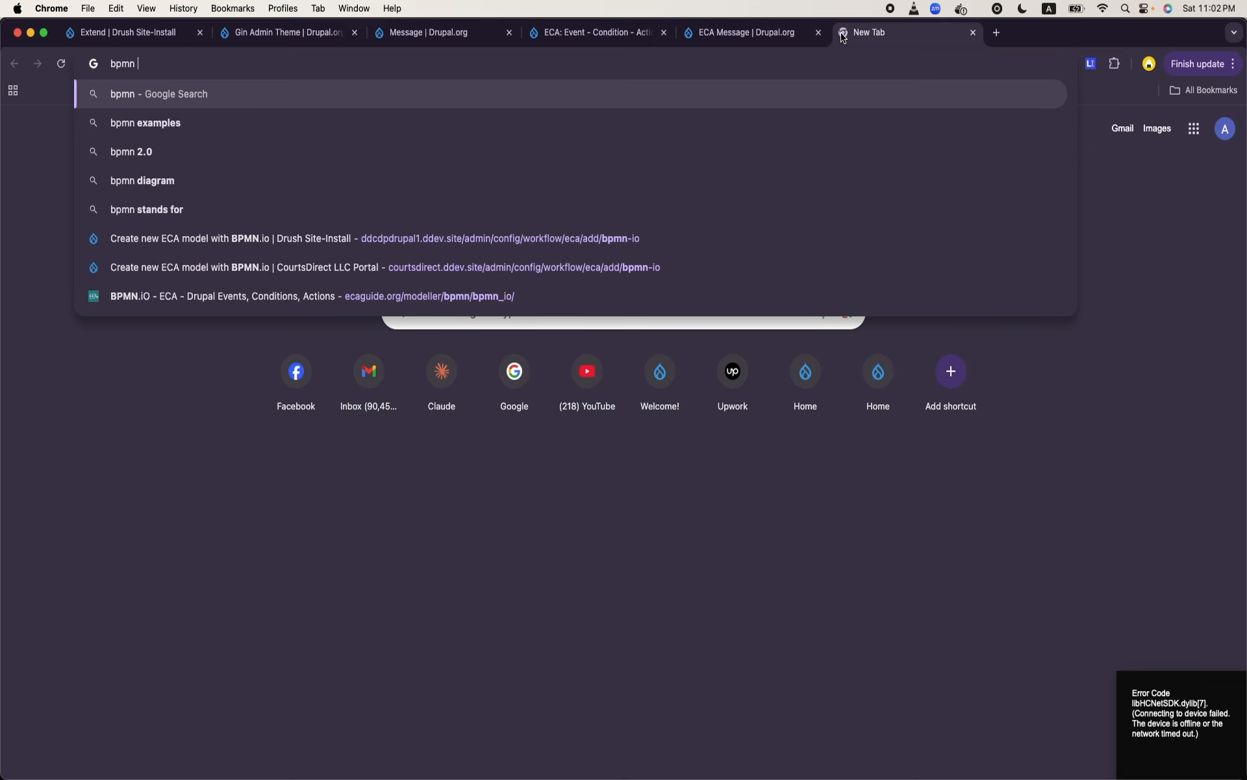
pyautogui.write('eca drupal')
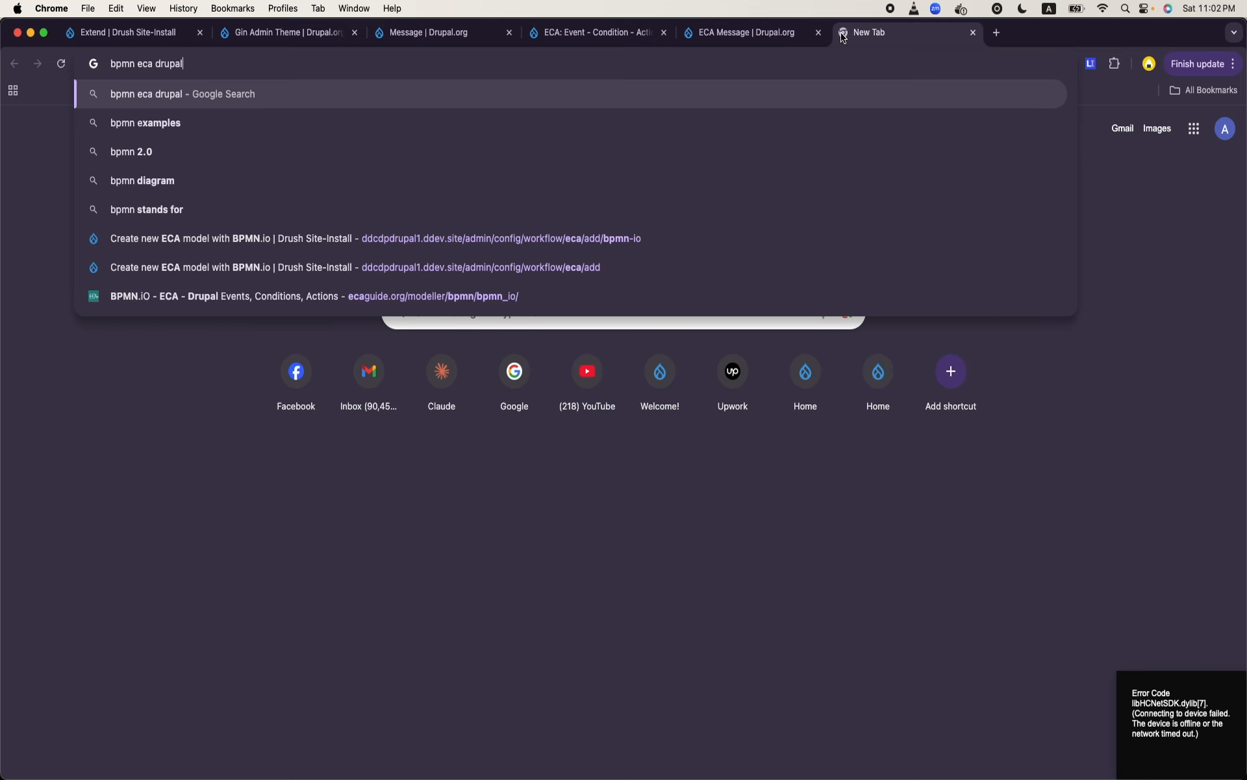
pyautogui.press('Return')
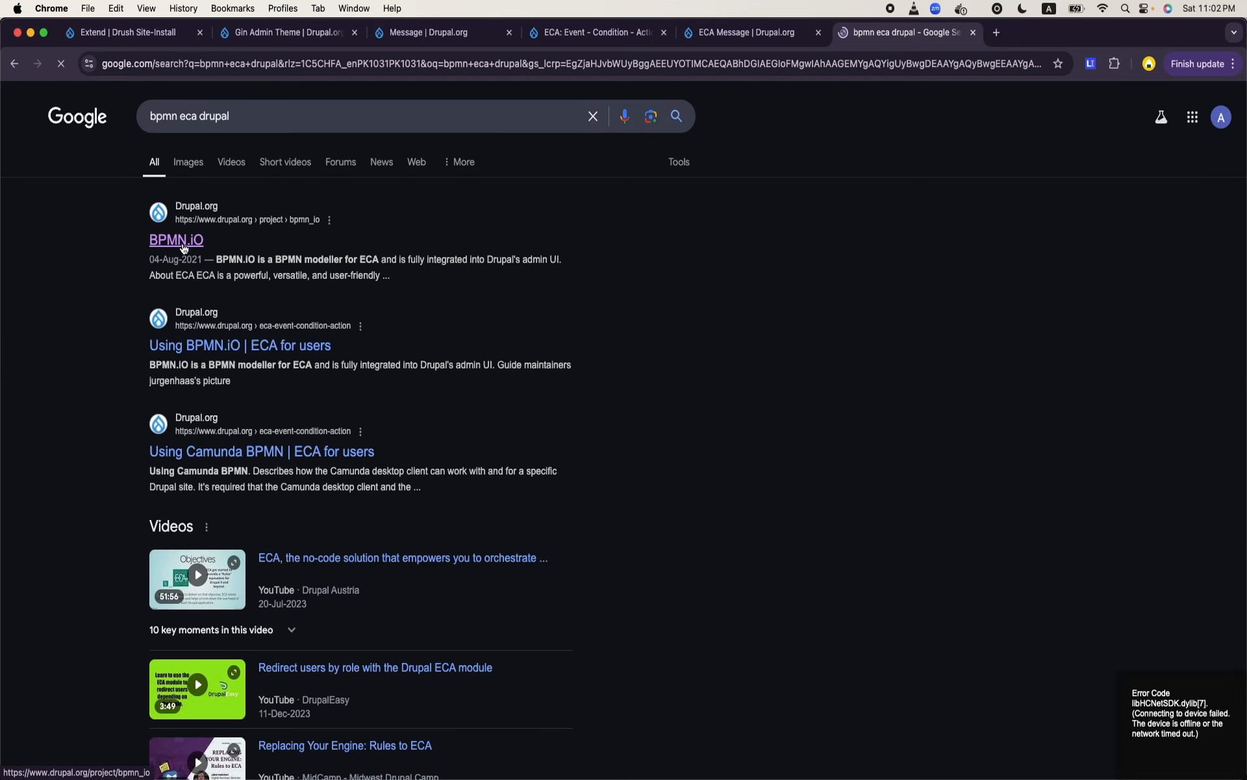
pyautogui.click(183, 242)
# - Copy the Composer install command for BPMN.iO release 2.0.7 and return to the site's Extend page
pyautogui.scroll(-3, 453, 476)
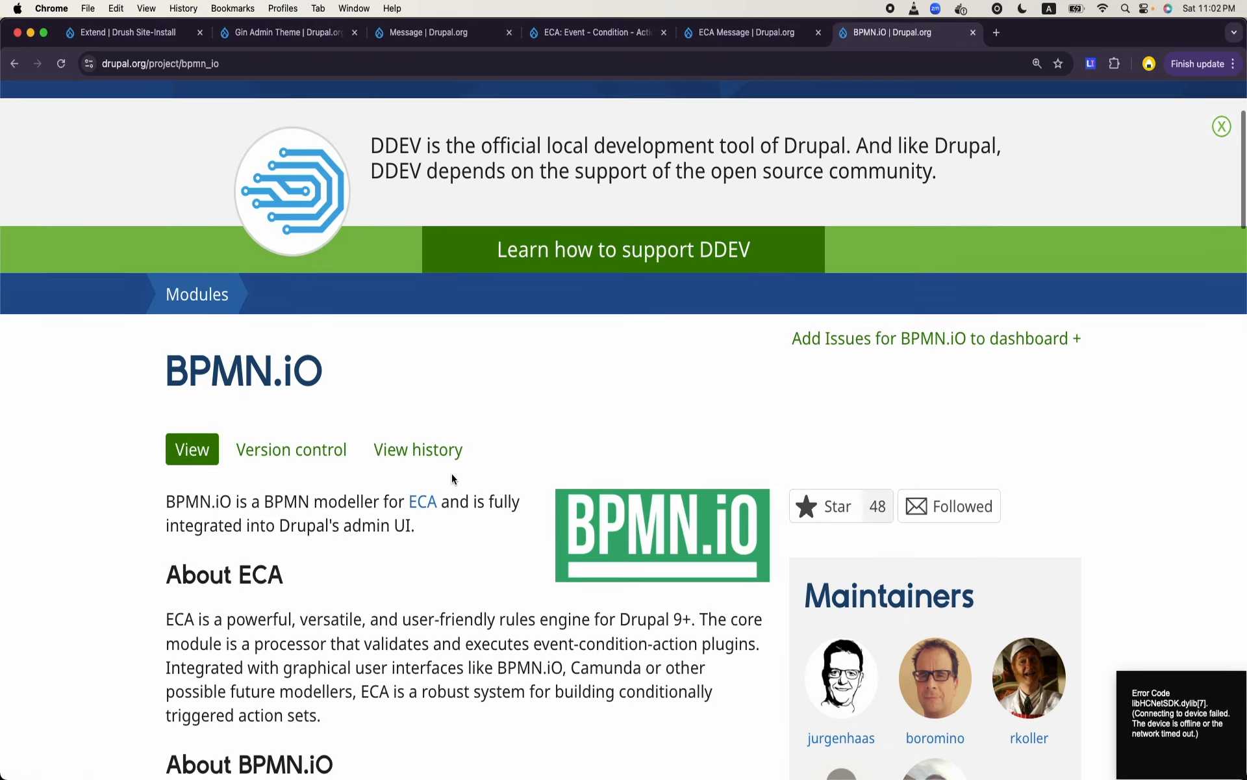
pyautogui.scroll(-20, 345, 379)
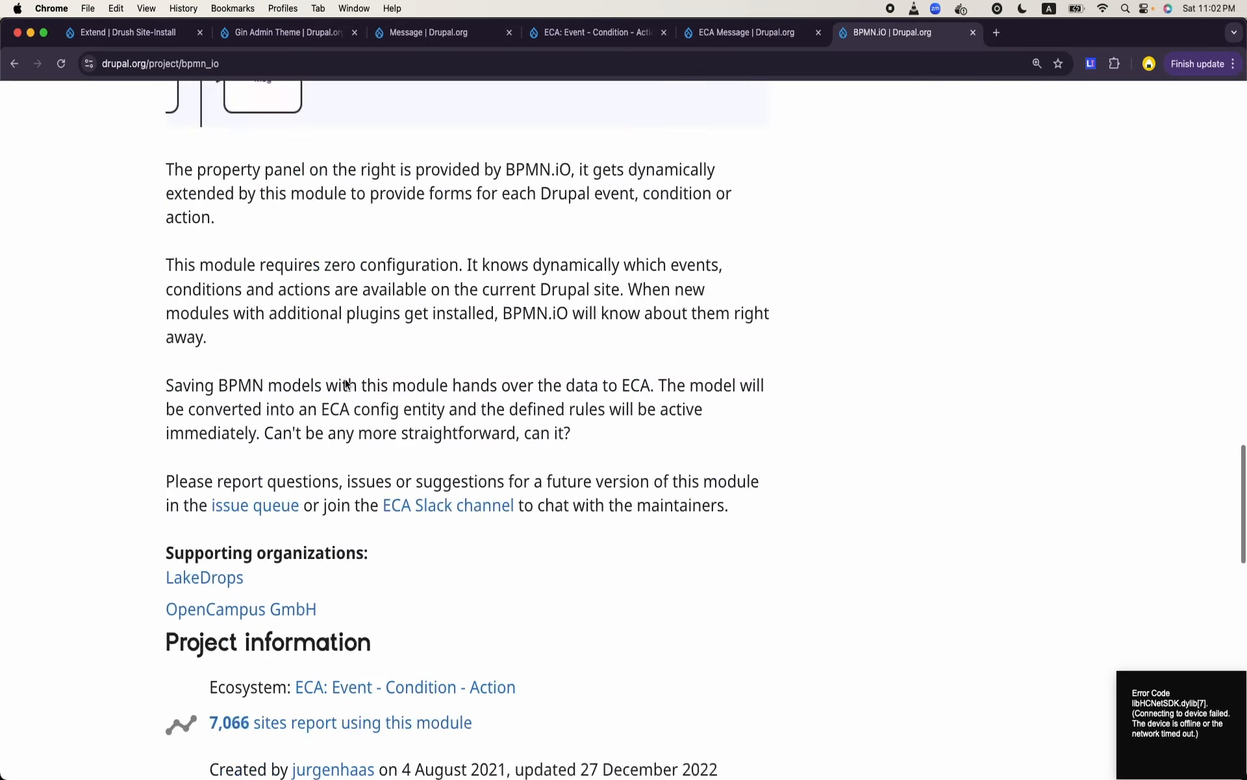
pyautogui.scroll(6, 346, 385)
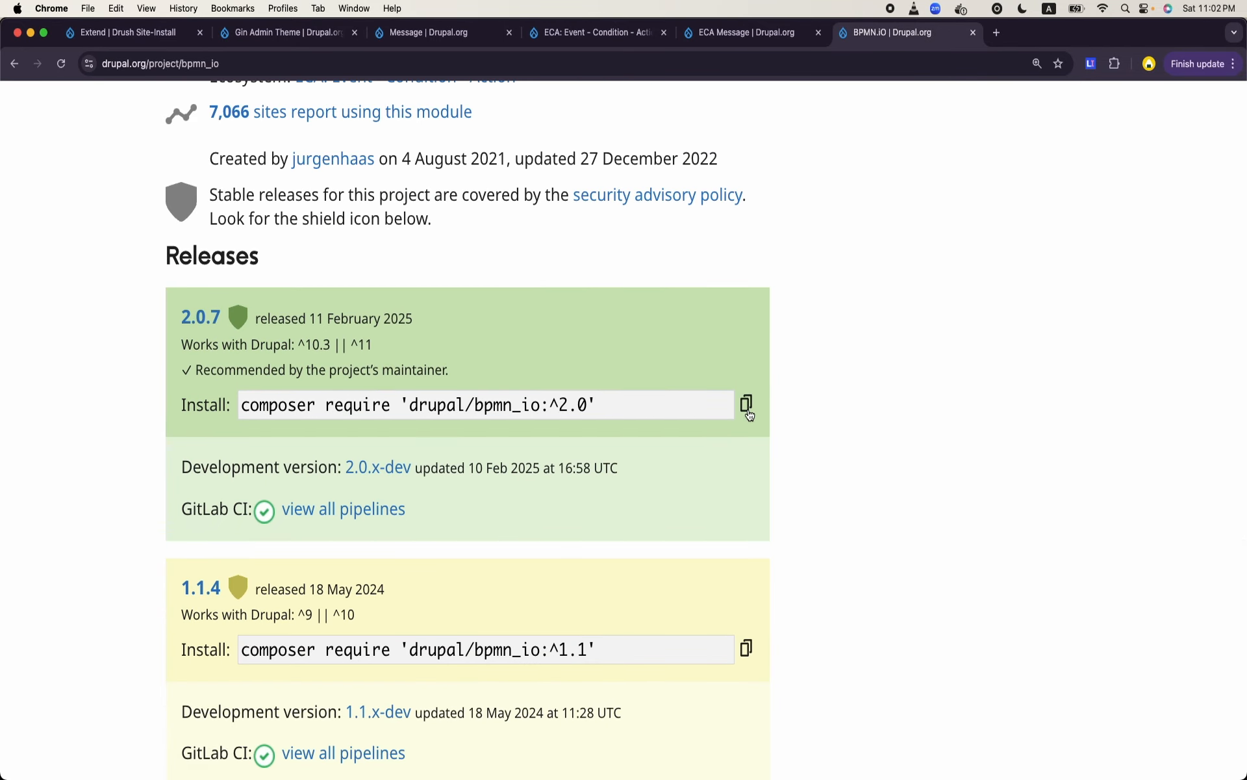
pyautogui.click(747, 408)
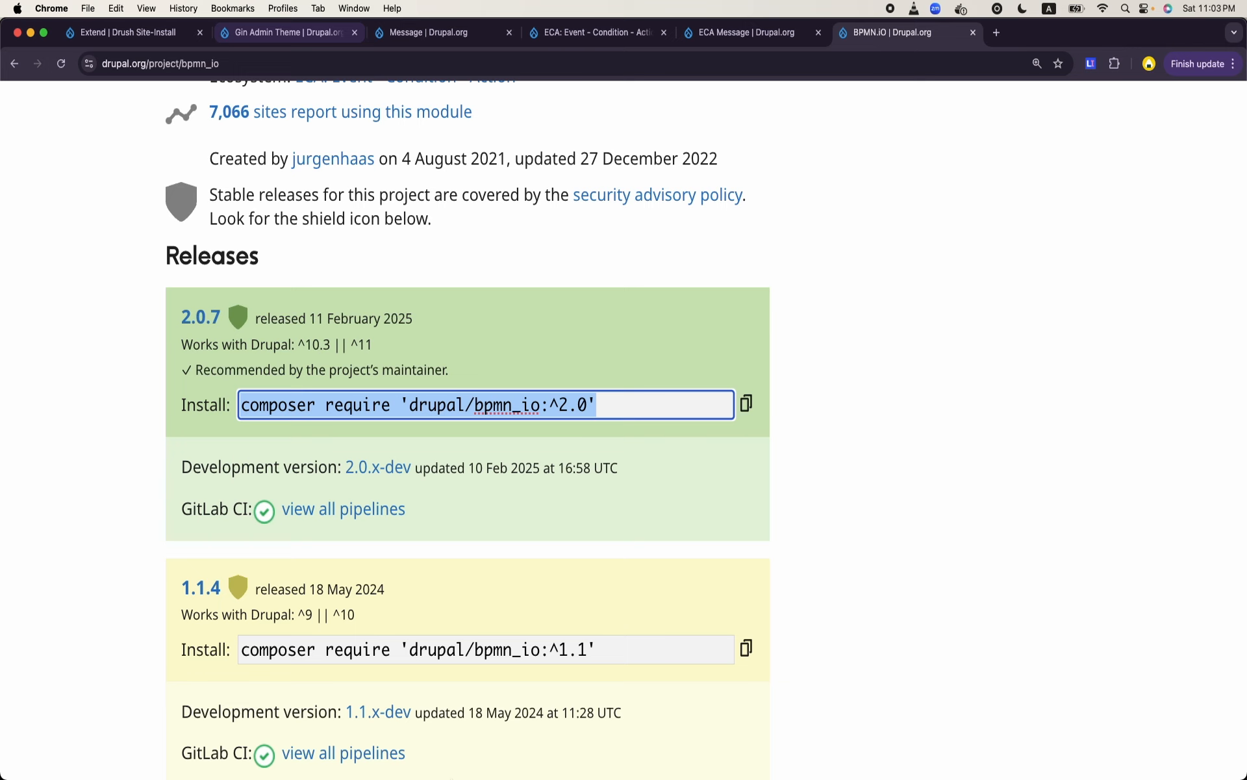
pyautogui.moveTo(442, 778)
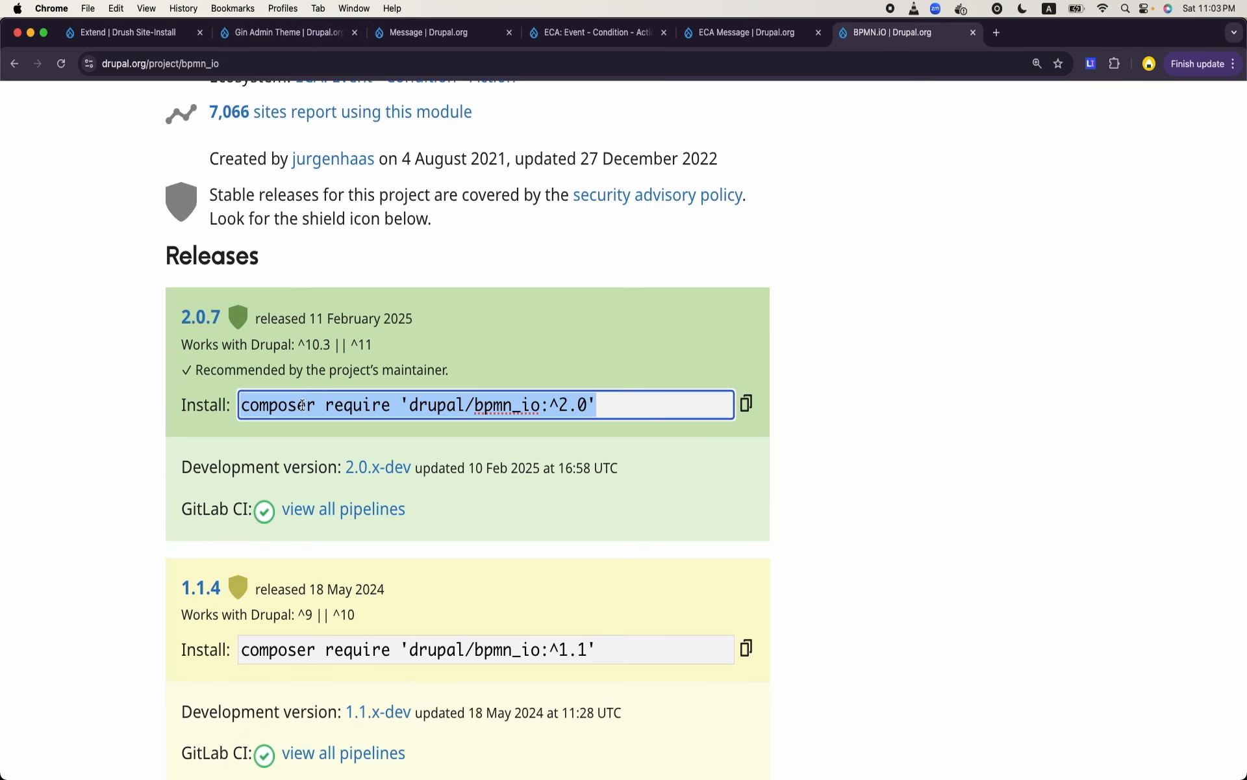
pyautogui.click(585, 32)
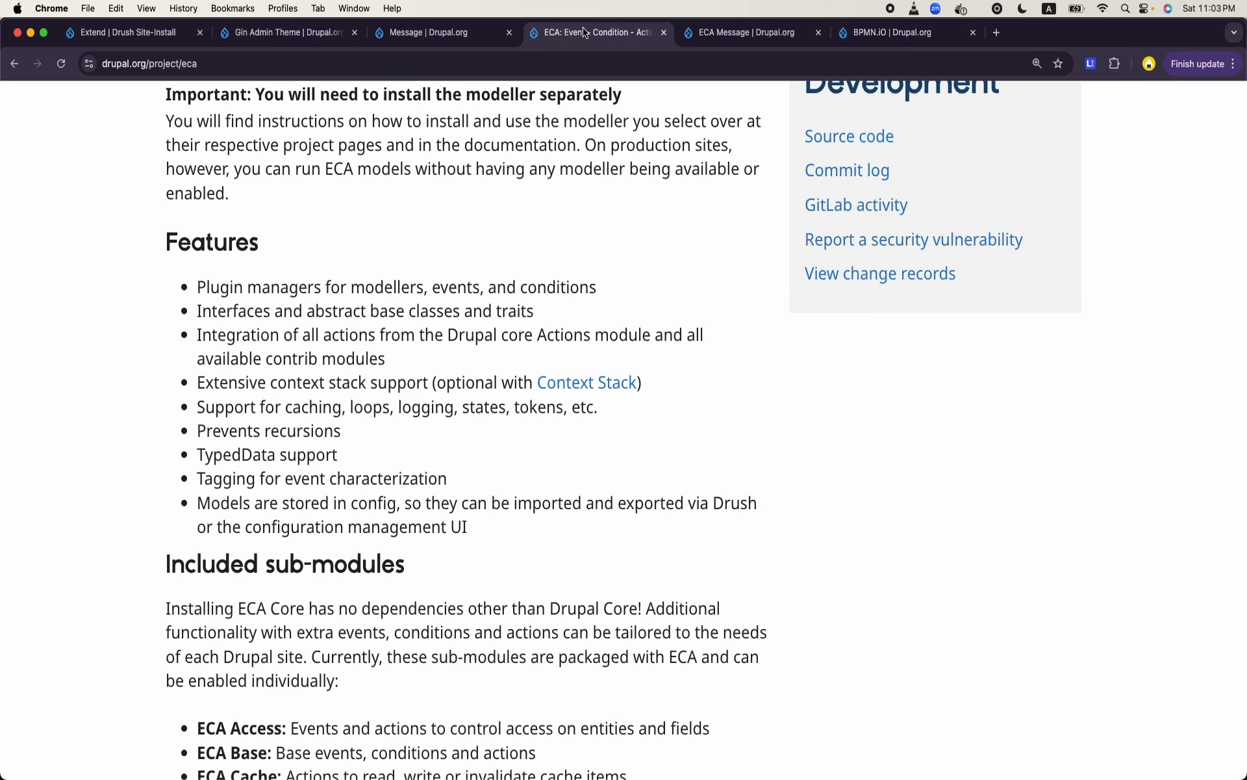
pyautogui.click(407, 33)
pyautogui.click(285, 32)
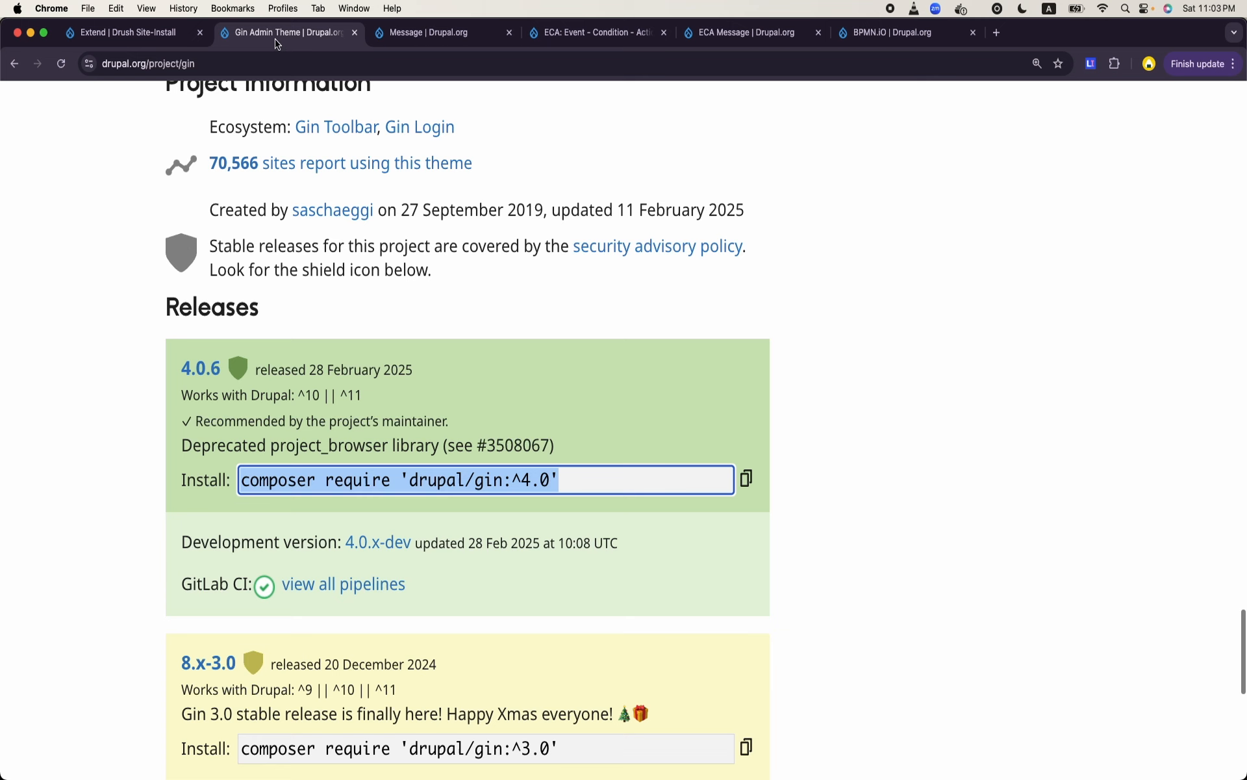
pyautogui.click(129, 39)
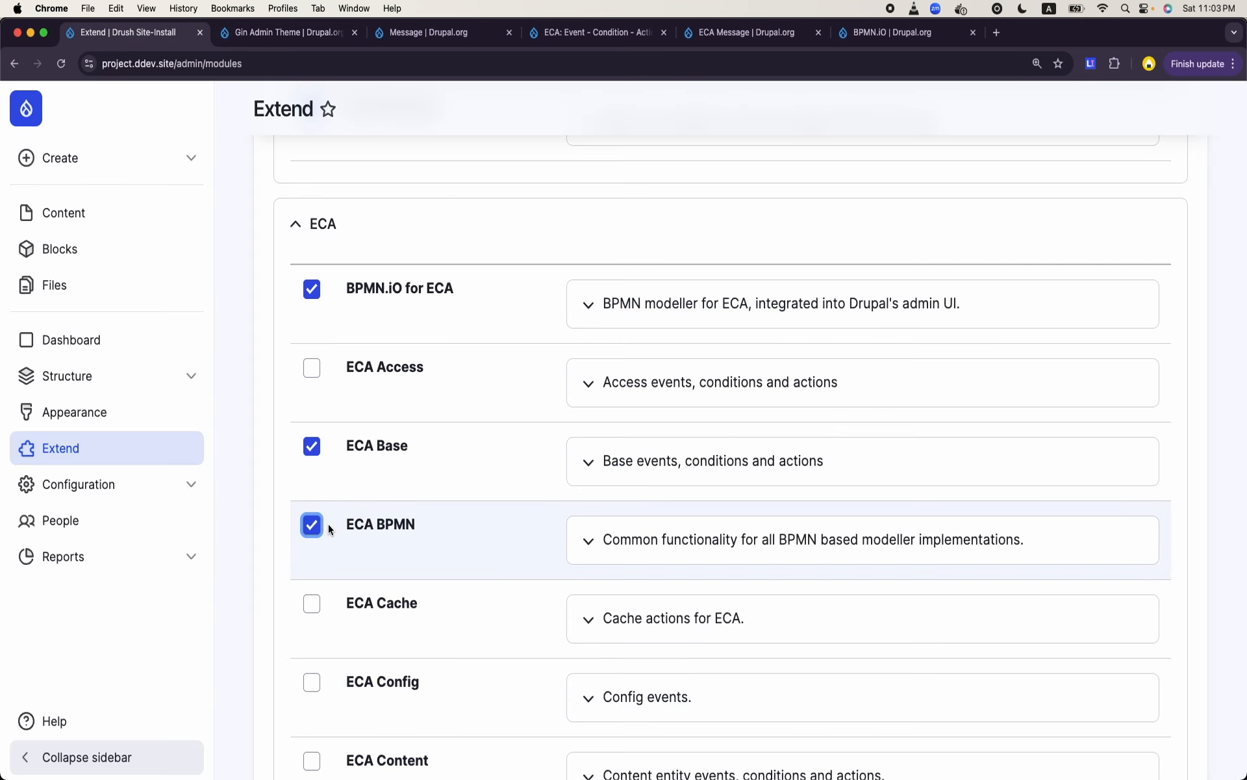
# - Add the ECA Content and ECA Core modules to the installation selection
pyautogui.scroll(-5, 375, 516)
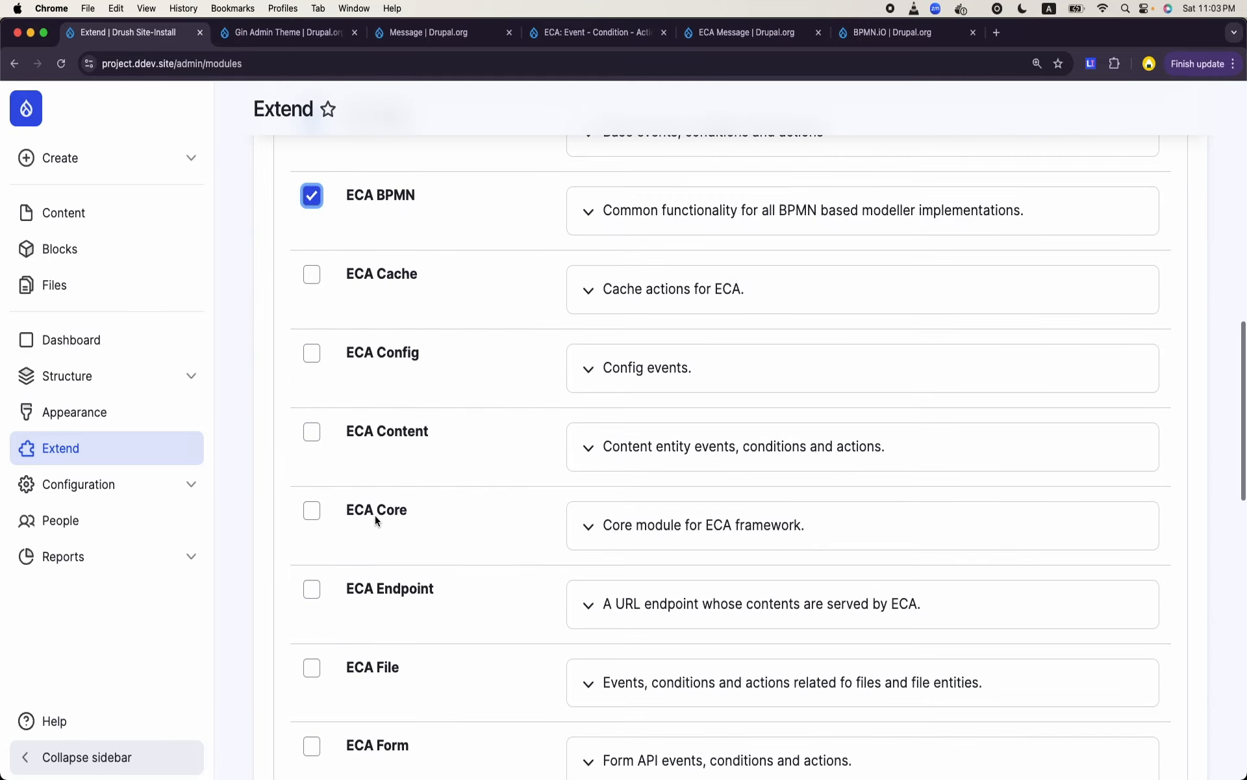
pyautogui.click(315, 435)
pyautogui.scroll(-2, 320, 444)
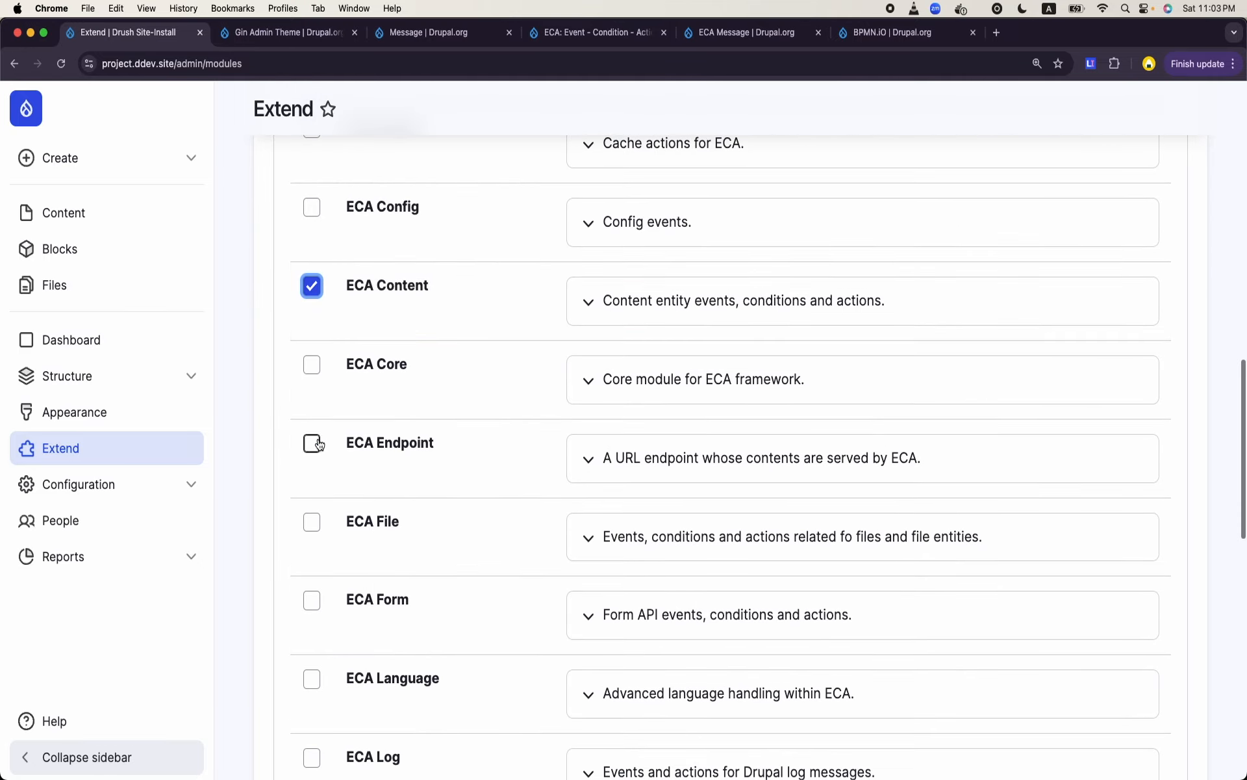
pyautogui.click(313, 365)
pyautogui.scroll(-3, 314, 390)
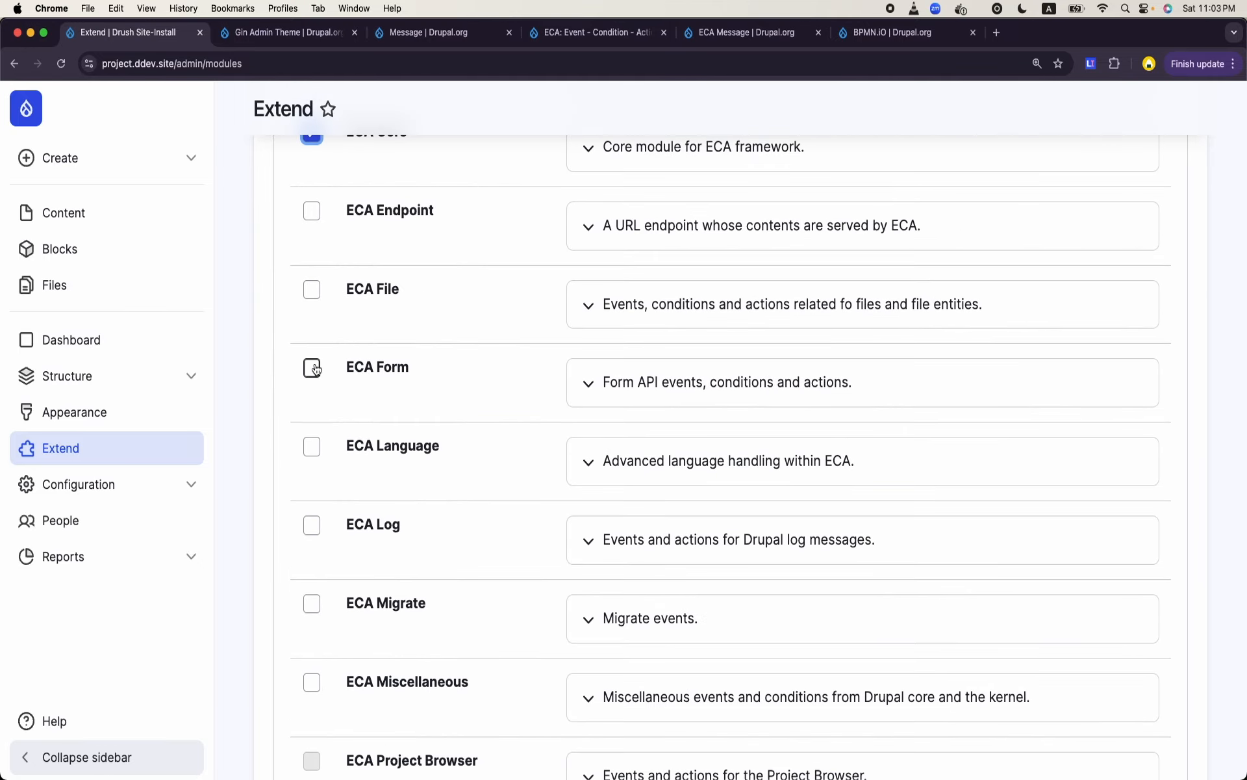
# - Add ECA Miscellaneous, ECA UI and ECA User to the selection and install all the selected modules
pyautogui.scroll(-2, 315, 369)
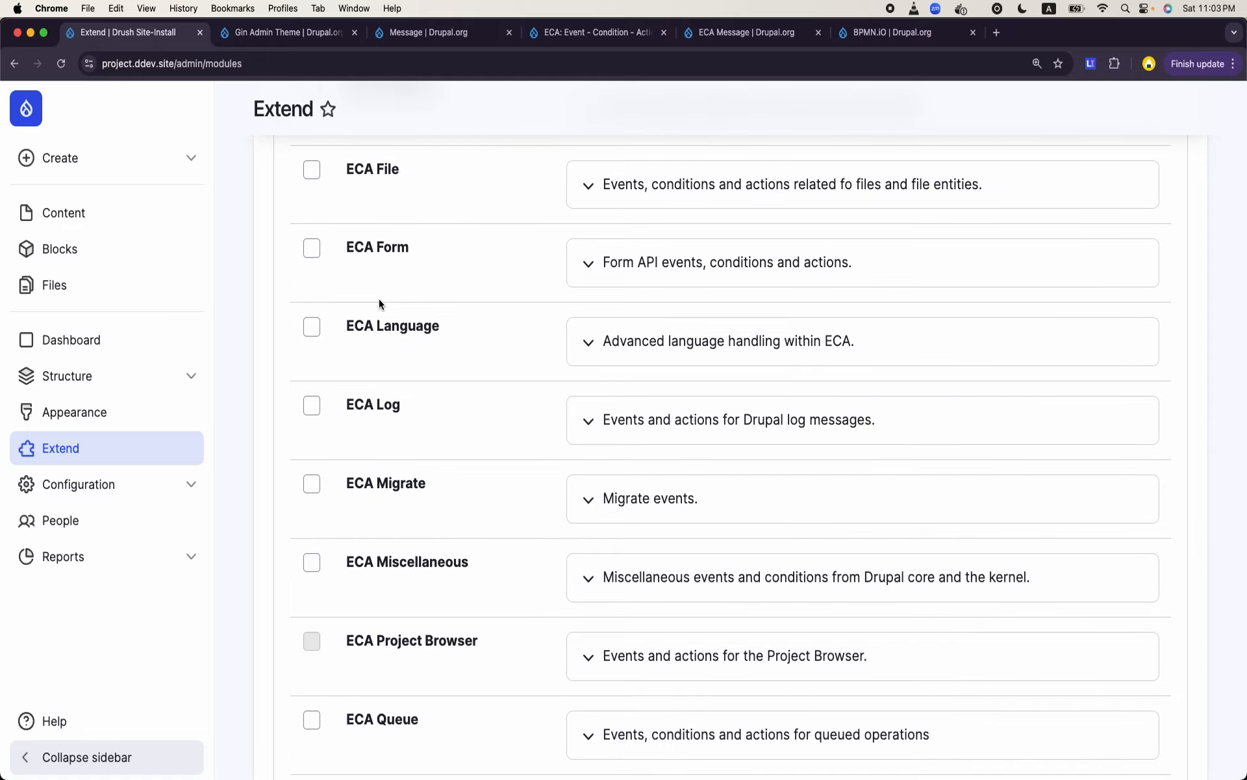
pyautogui.scroll(-3, 448, 356)
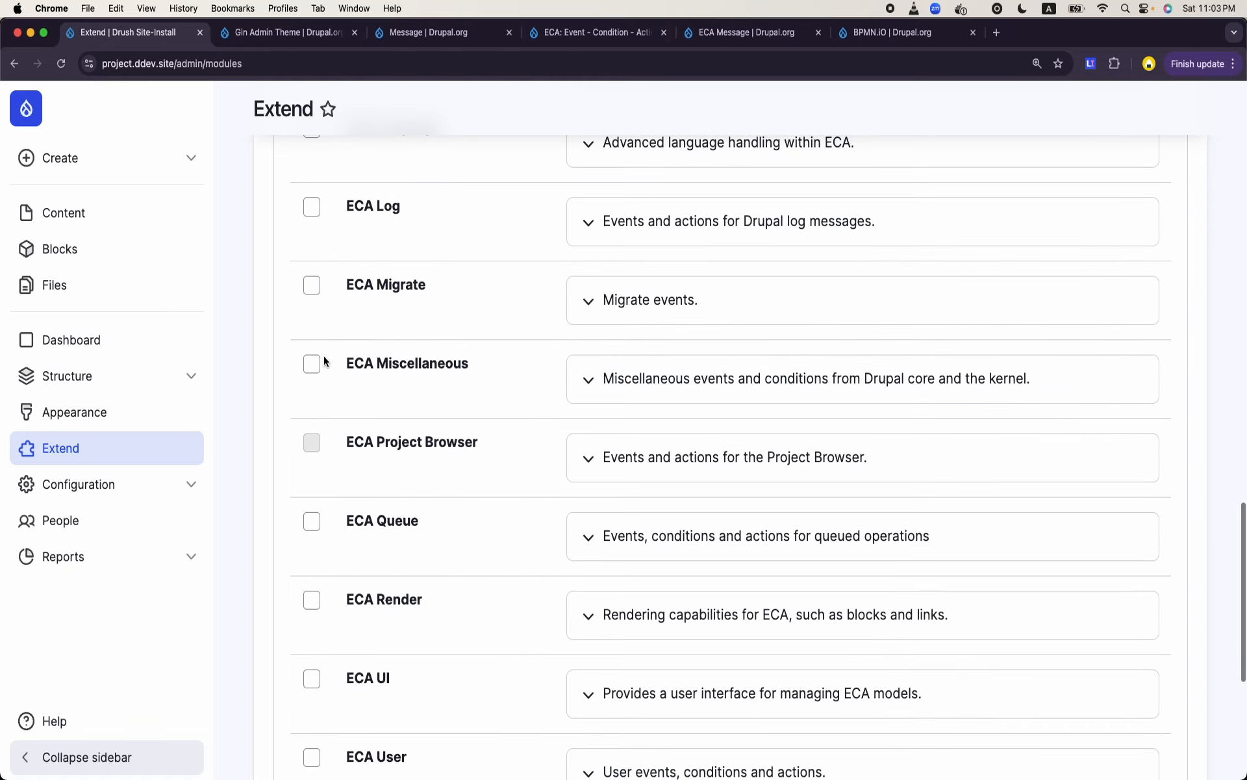
pyautogui.click(312, 365)
pyautogui.scroll(-3, 459, 410)
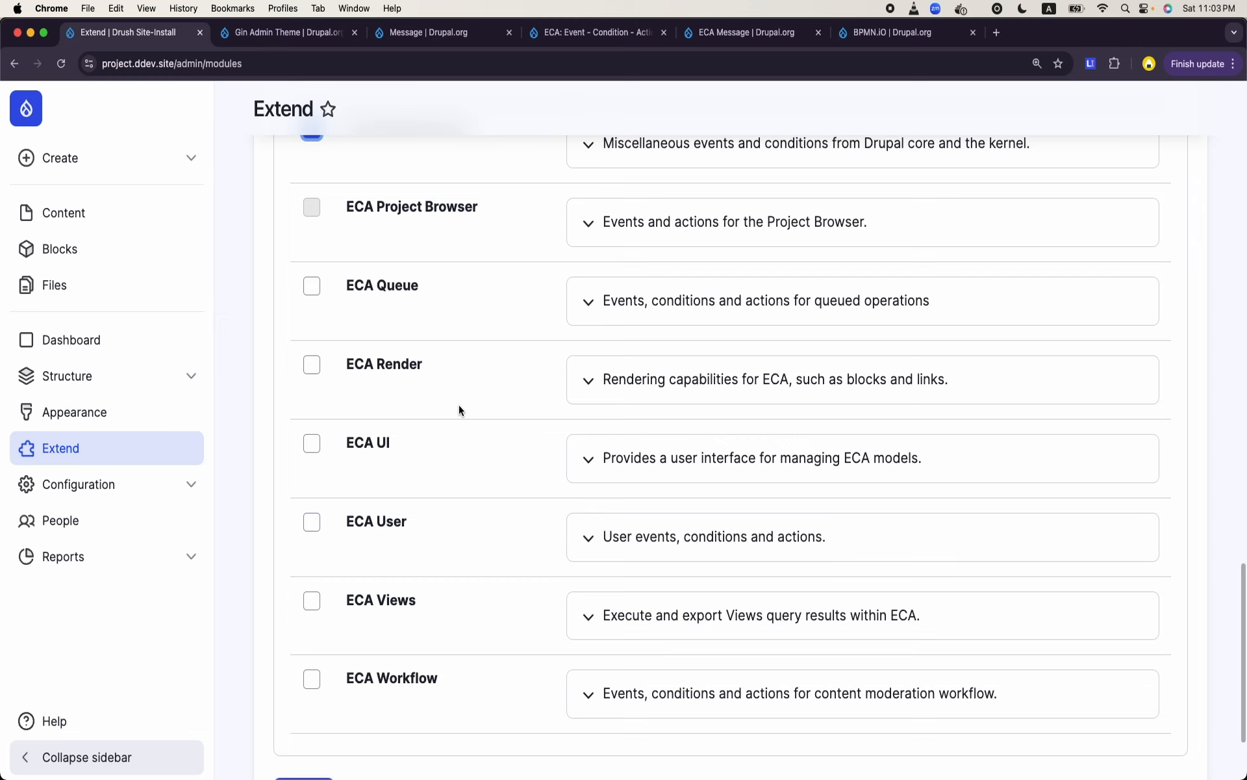
pyautogui.scroll(-2, 459, 409)
pyautogui.click(312, 364)
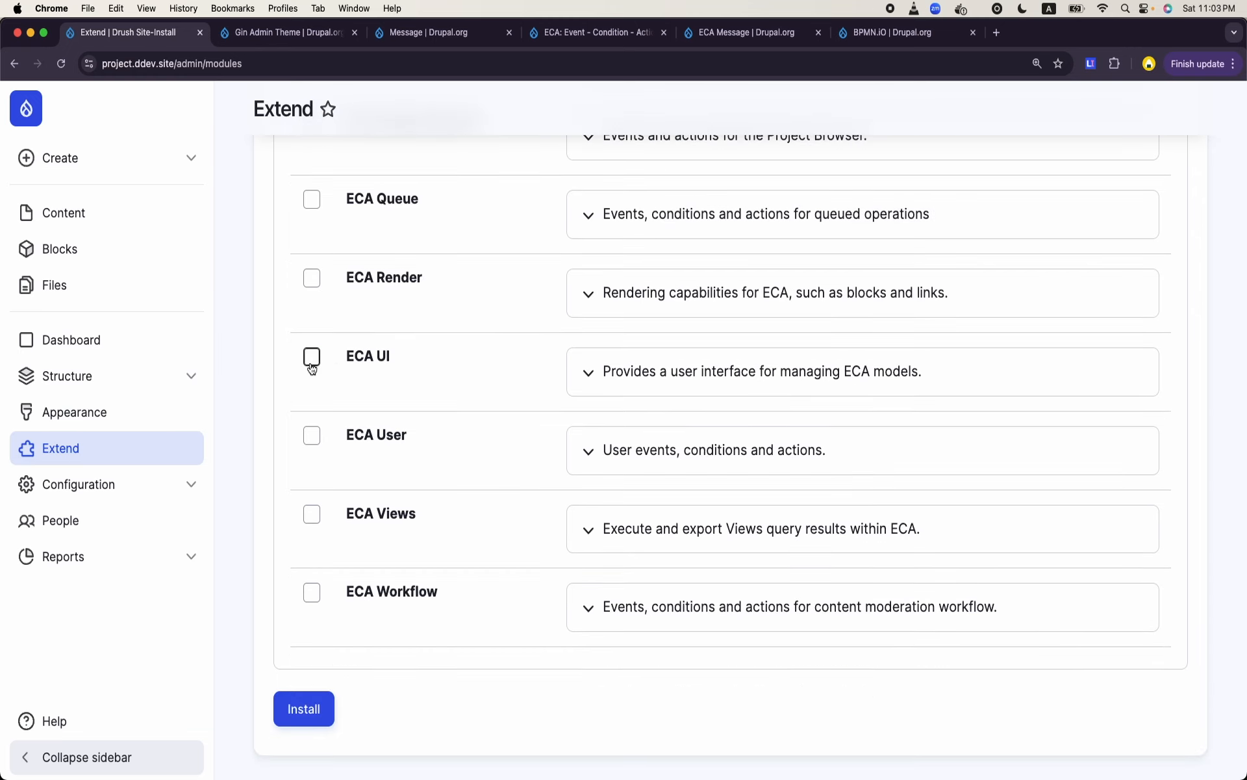
pyautogui.click(312, 434)
pyautogui.click(299, 710)
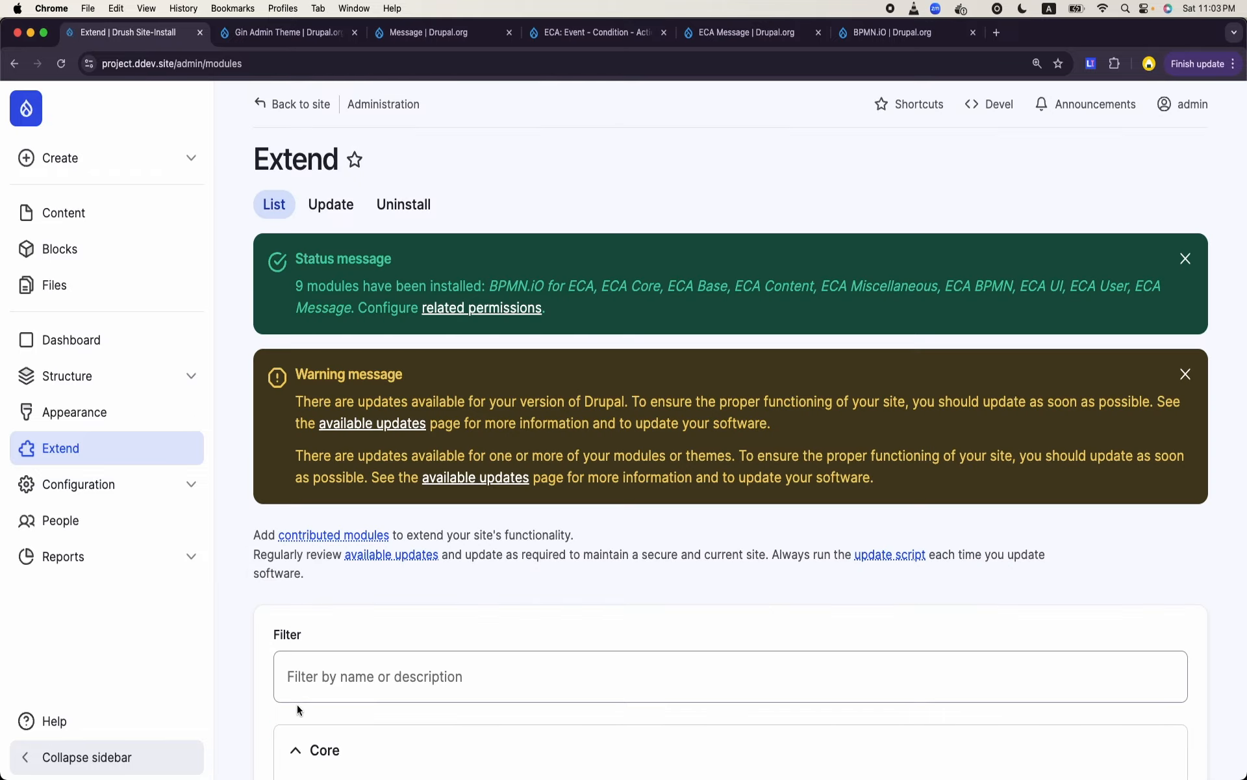
pyautogui.scroll(-1, 741, 407)
pyautogui.scroll(-5, 741, 406)
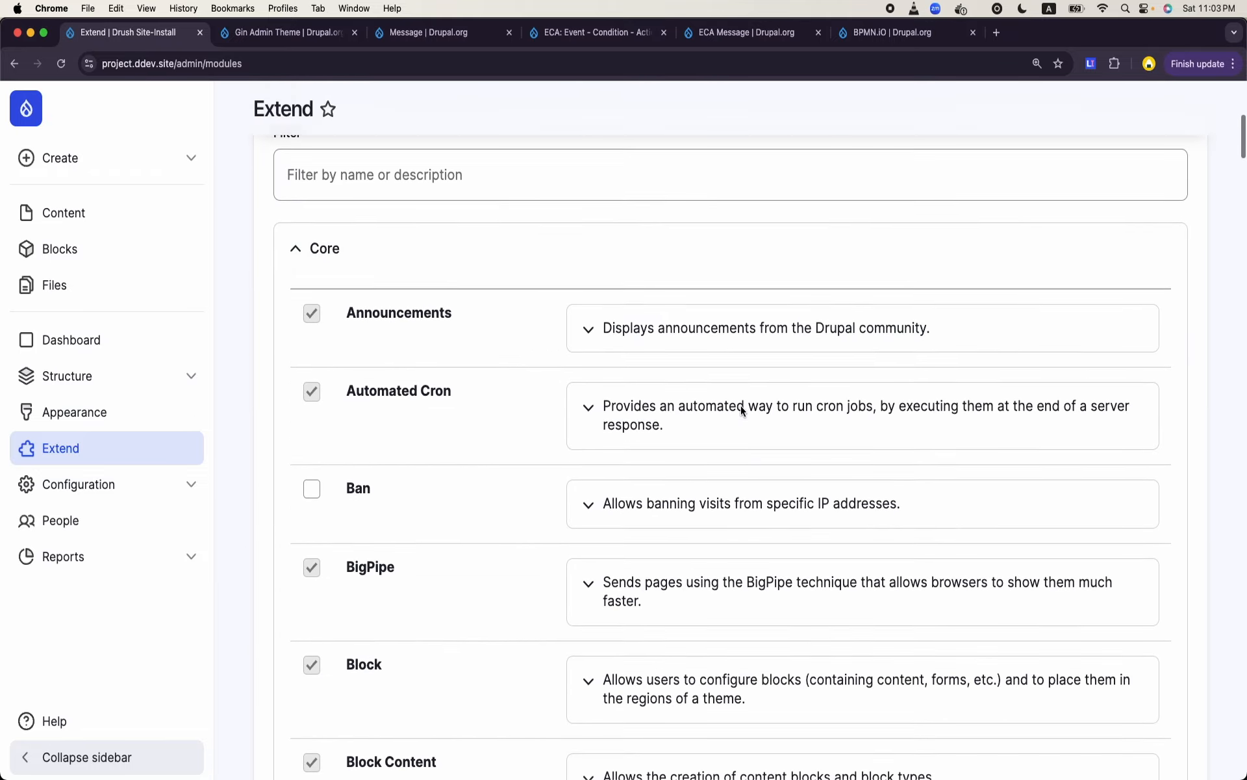
pyautogui.scroll(5, 741, 405)
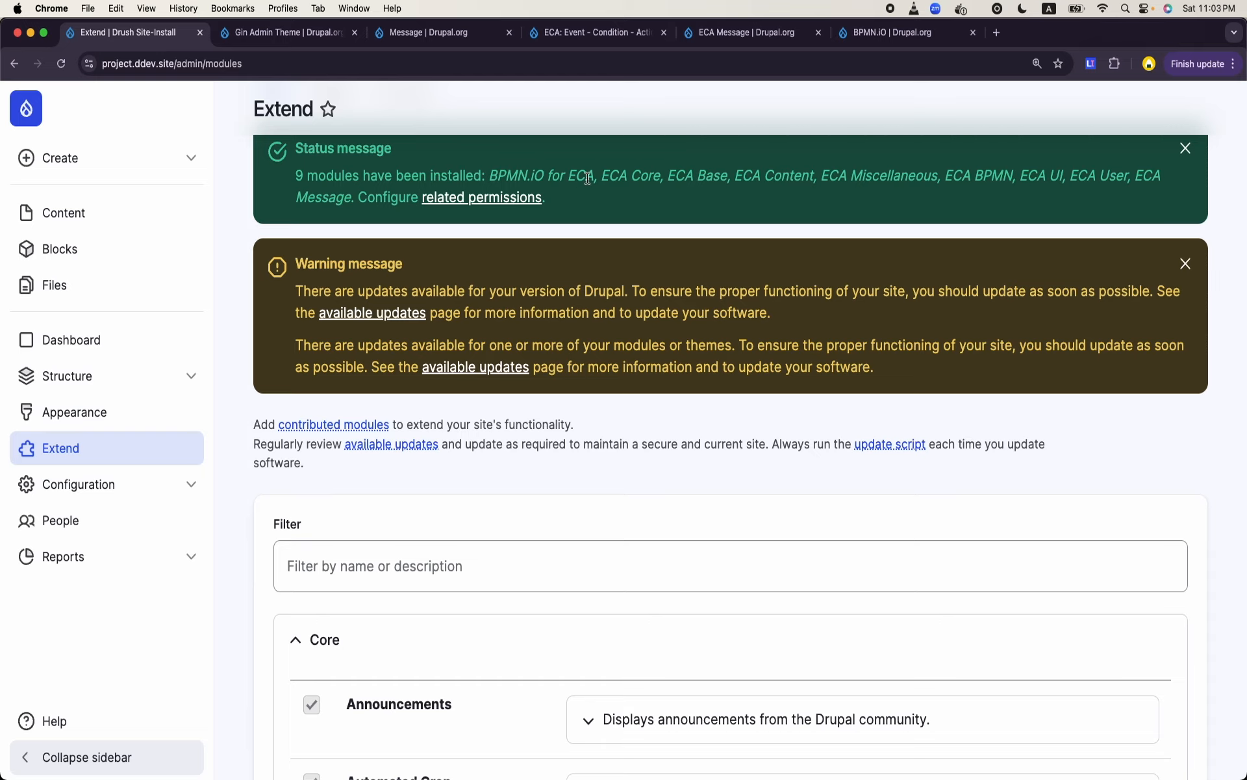
pyautogui.scroll(-3, 579, 362)
pyautogui.scroll(5, 578, 361)
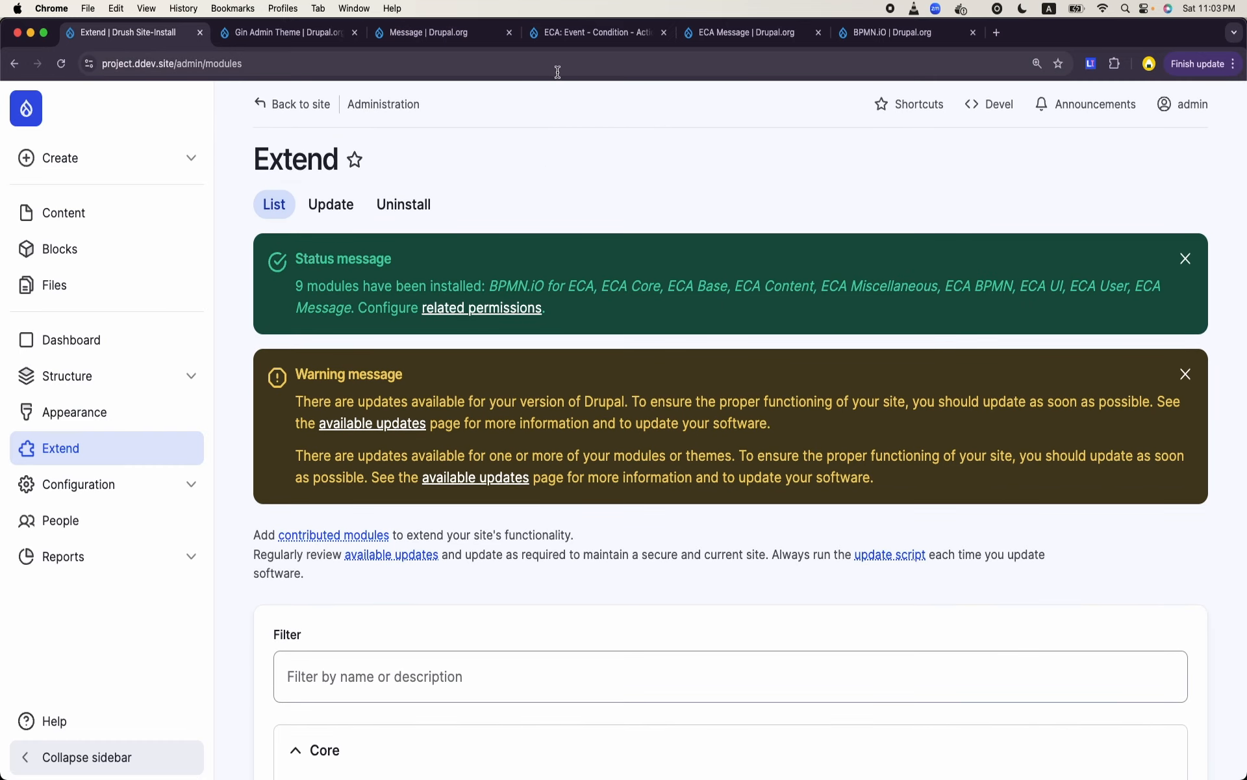
pyautogui.click(555, 73)
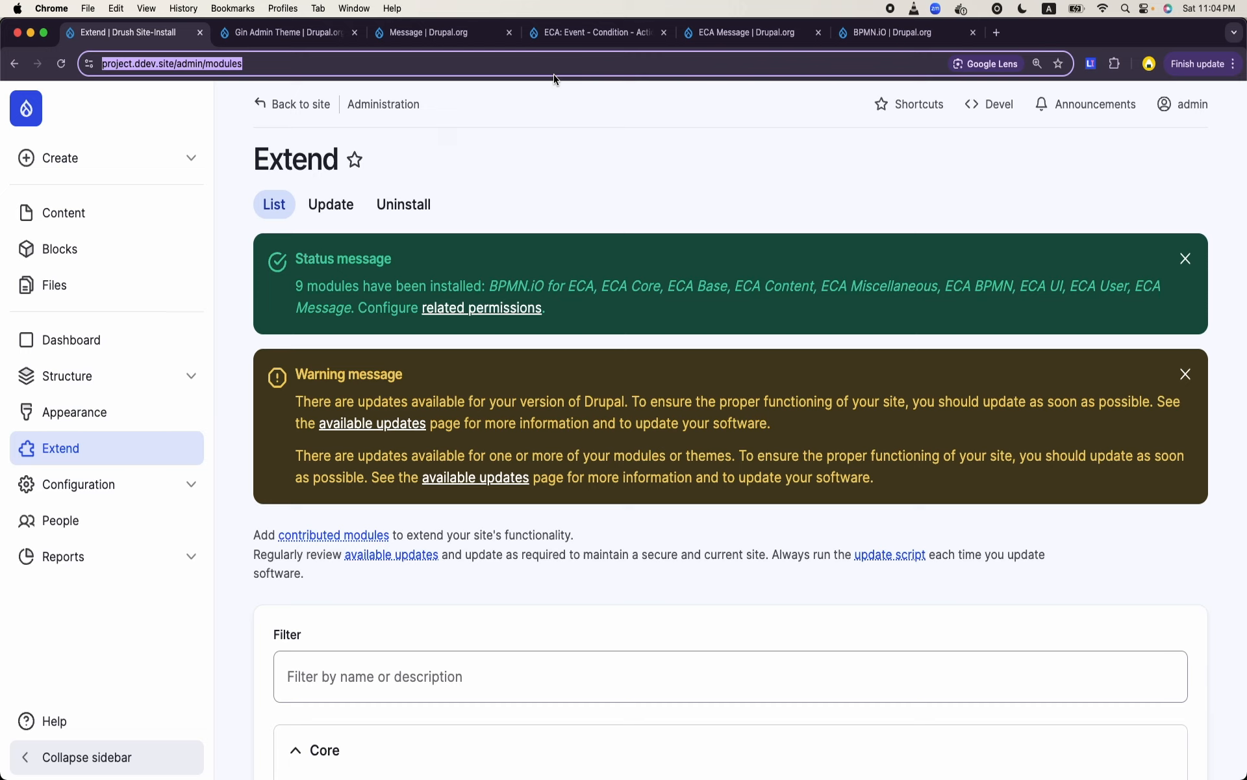
pyautogui.click(102, 389)
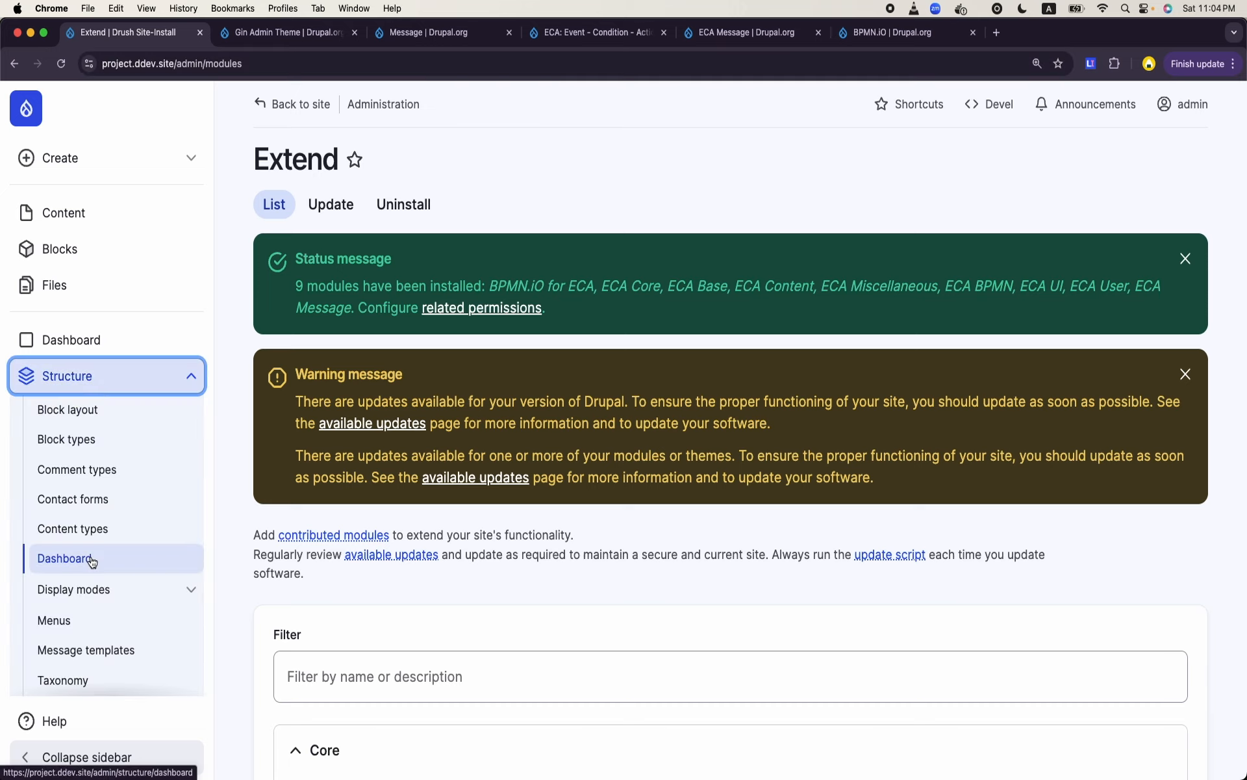
pyautogui.scroll(-1, 93, 562)
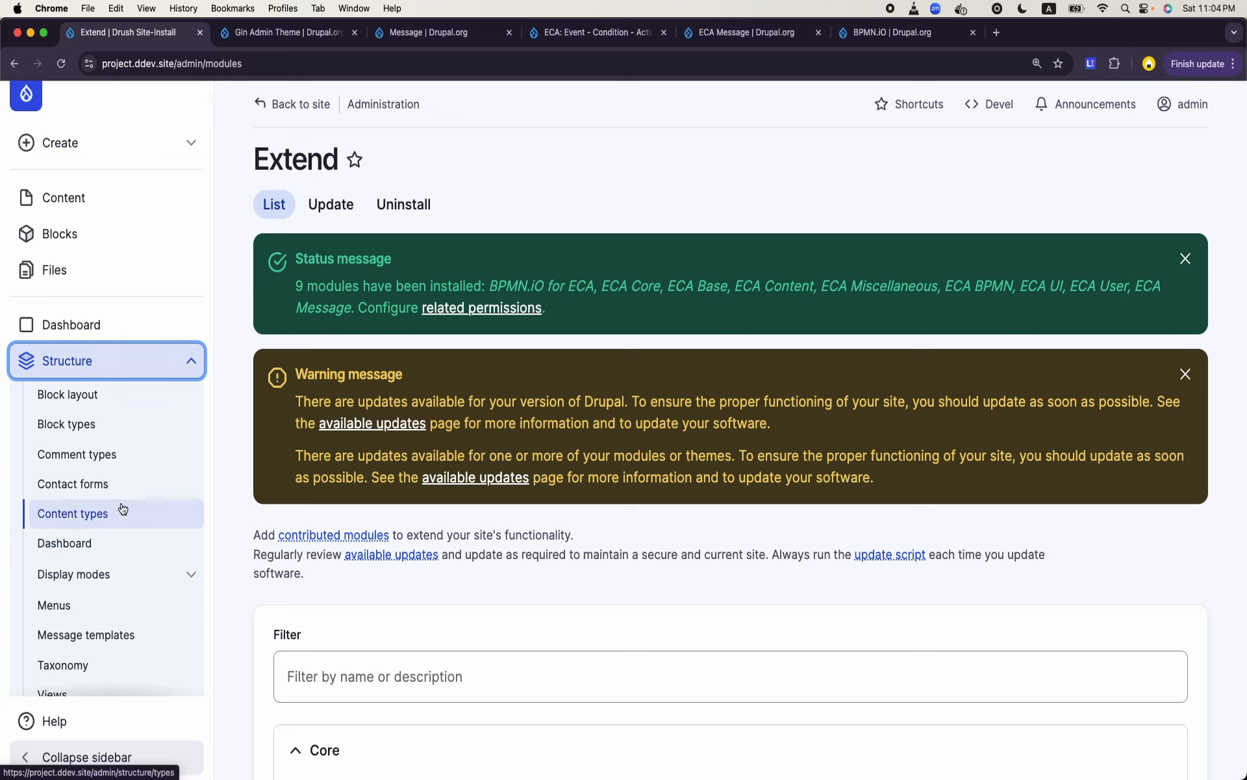
pyautogui.scroll(-4, 123, 508)
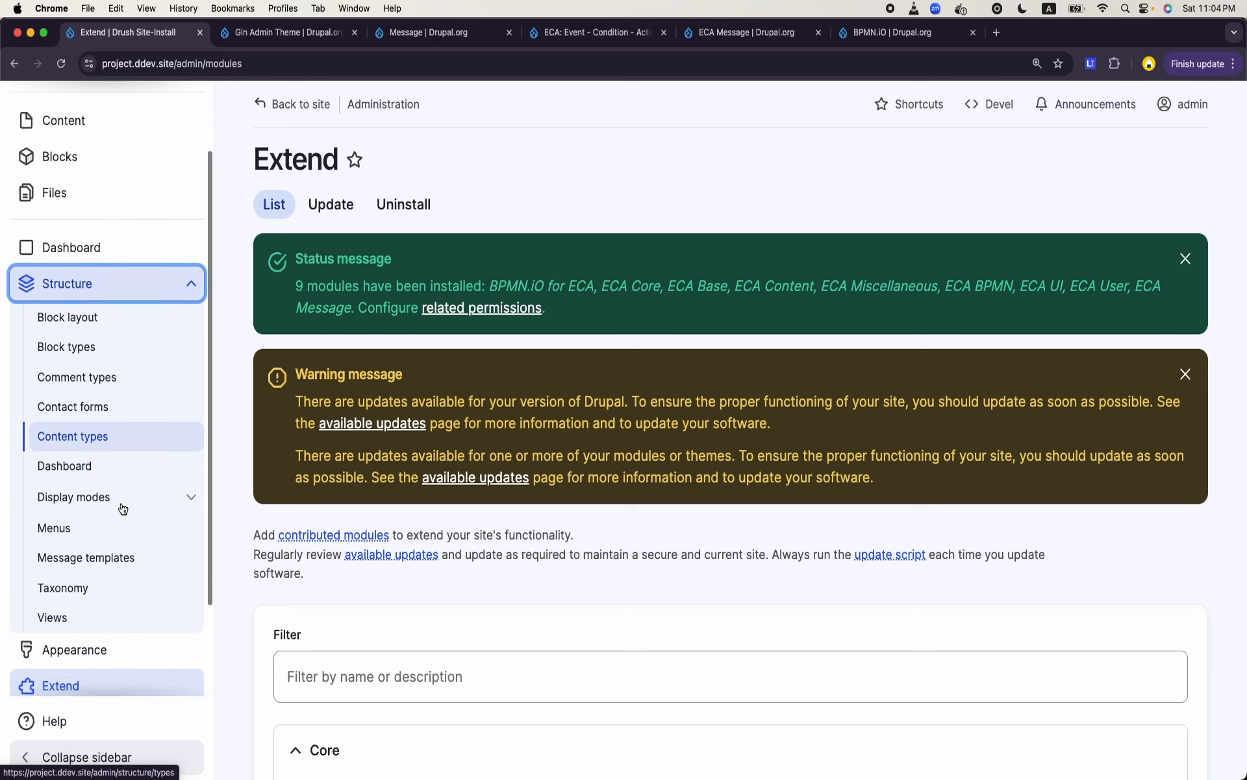
pyautogui.click(102, 291)
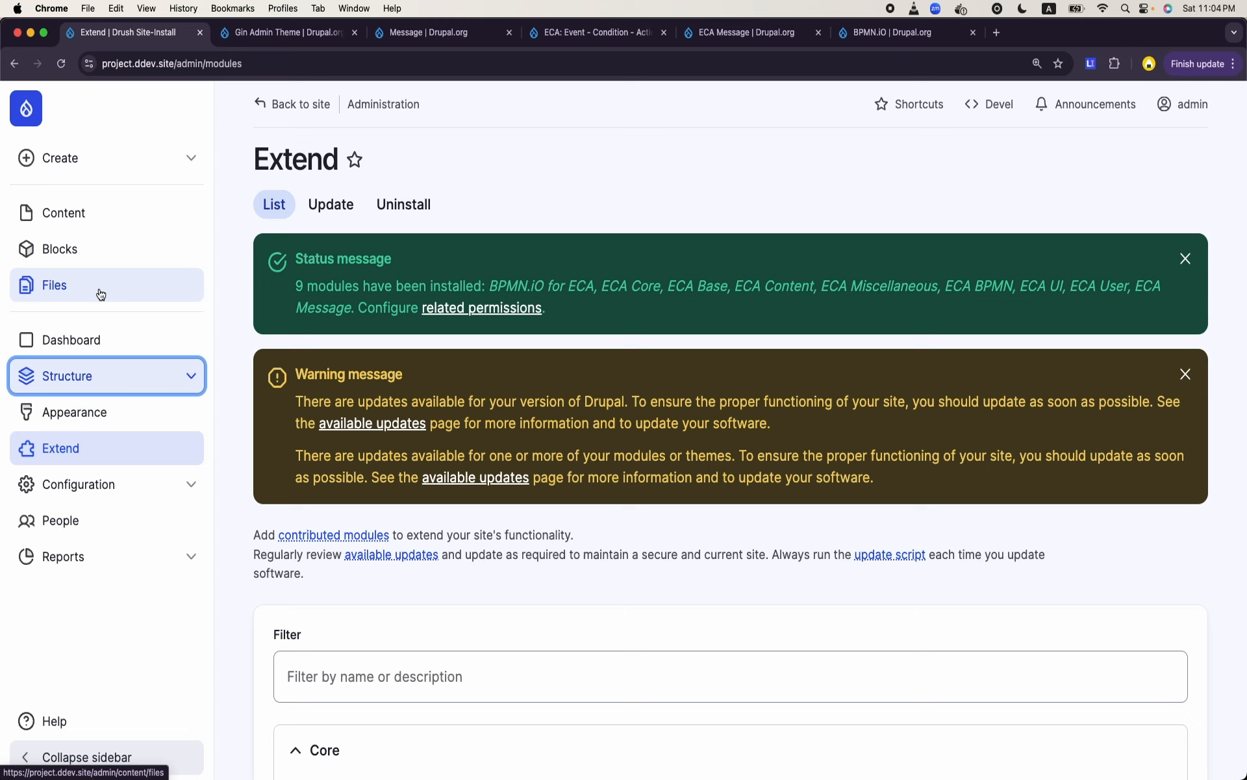
# - Reload the Extend page and go to the ECA models overview in the site's workflow configuration
pyautogui.click(60, 65)
pyautogui.click(79, 382)
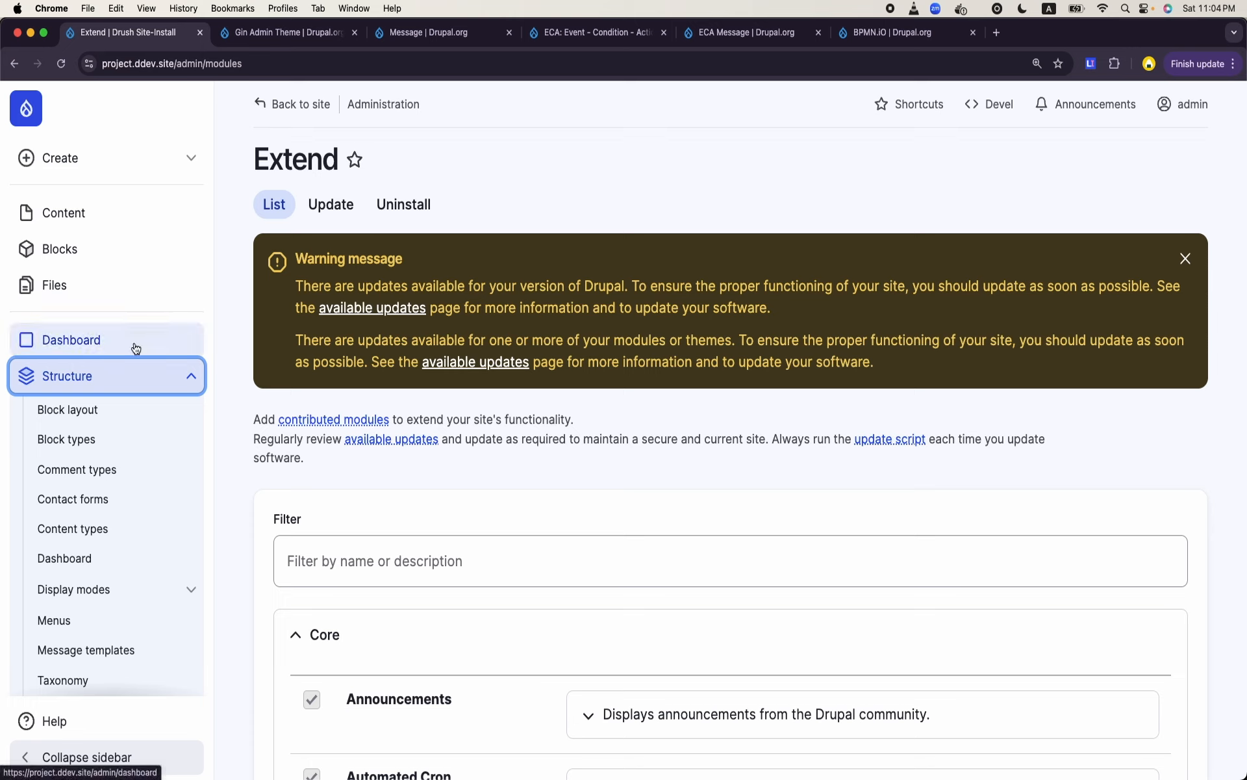
pyautogui.scroll(-5, 111, 468)
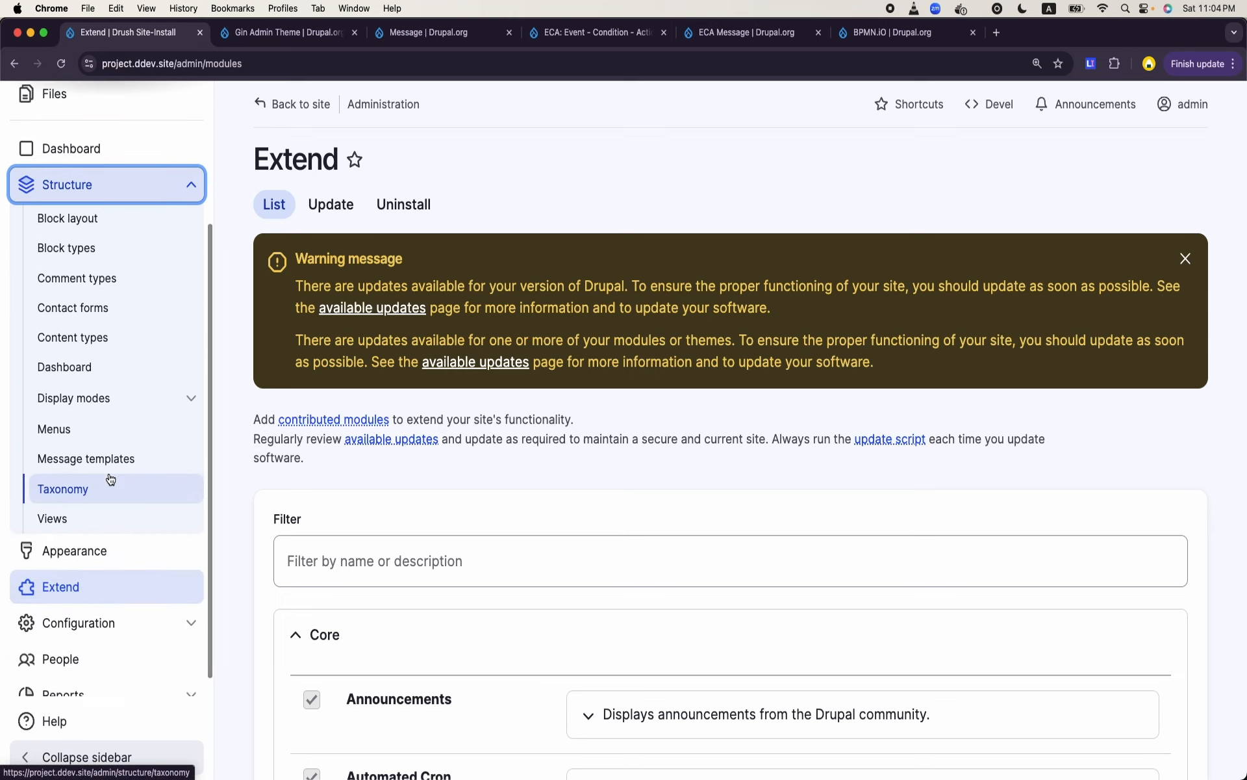
pyautogui.scroll(-1, 109, 479)
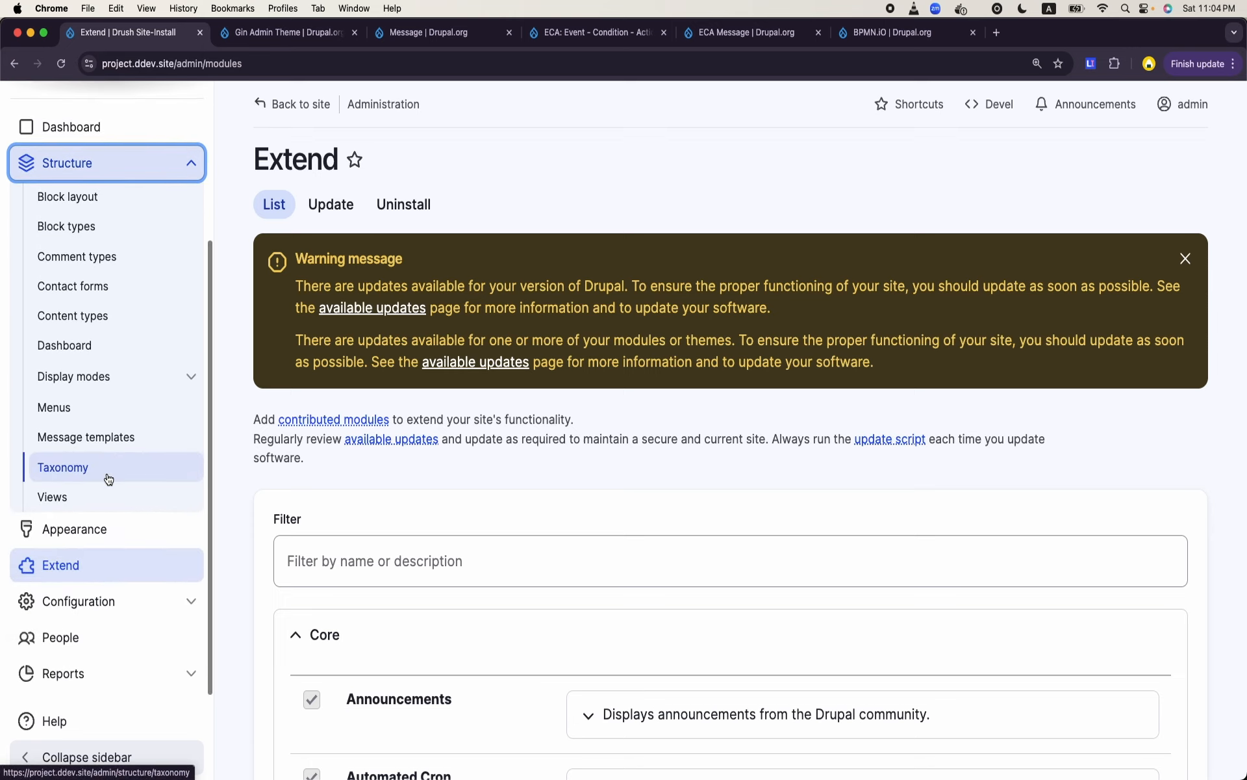
pyautogui.click(82, 600)
pyautogui.scroll(-1, 80, 601)
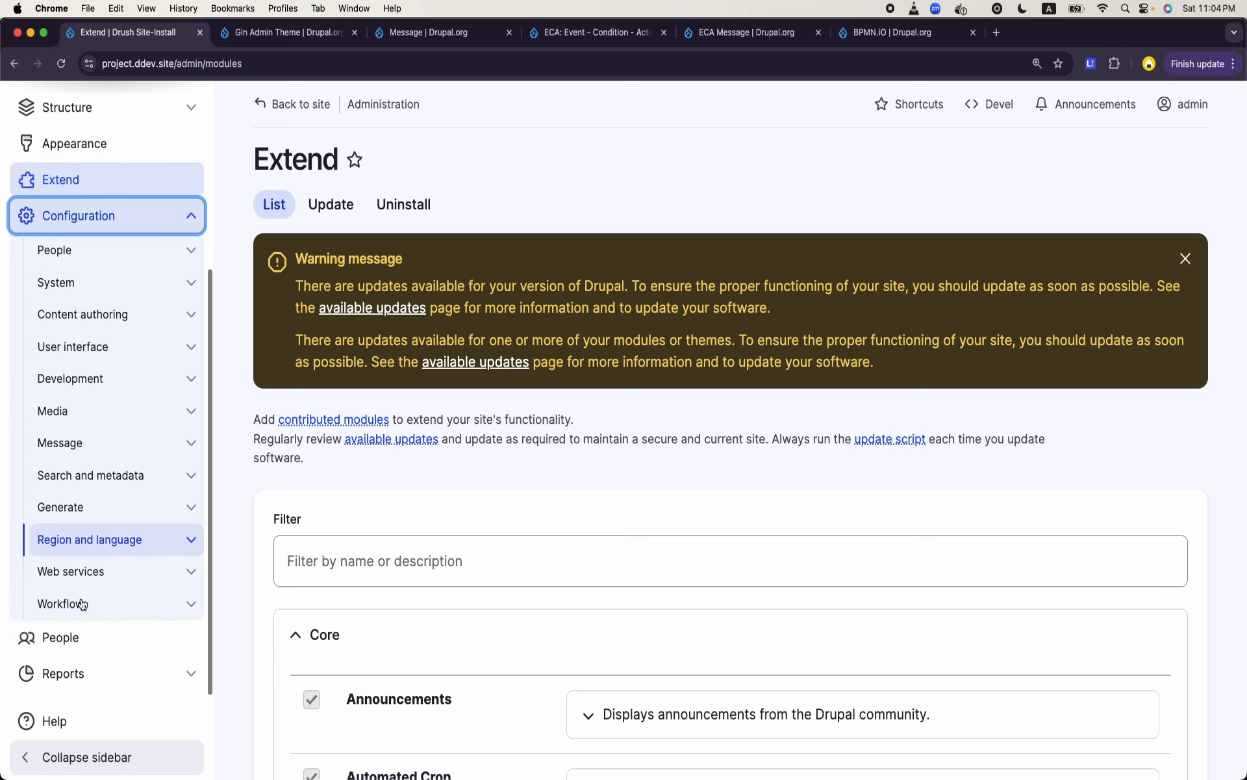
pyautogui.click(78, 608)
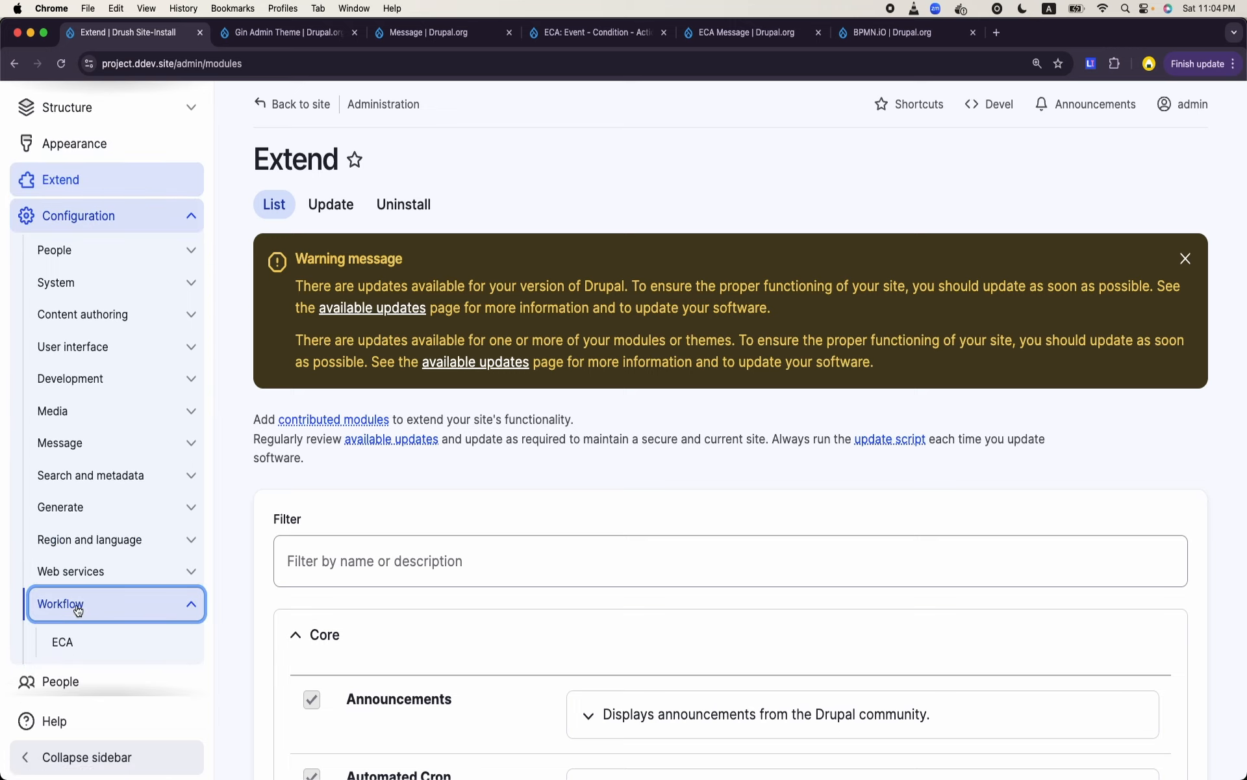
pyautogui.click(64, 643)
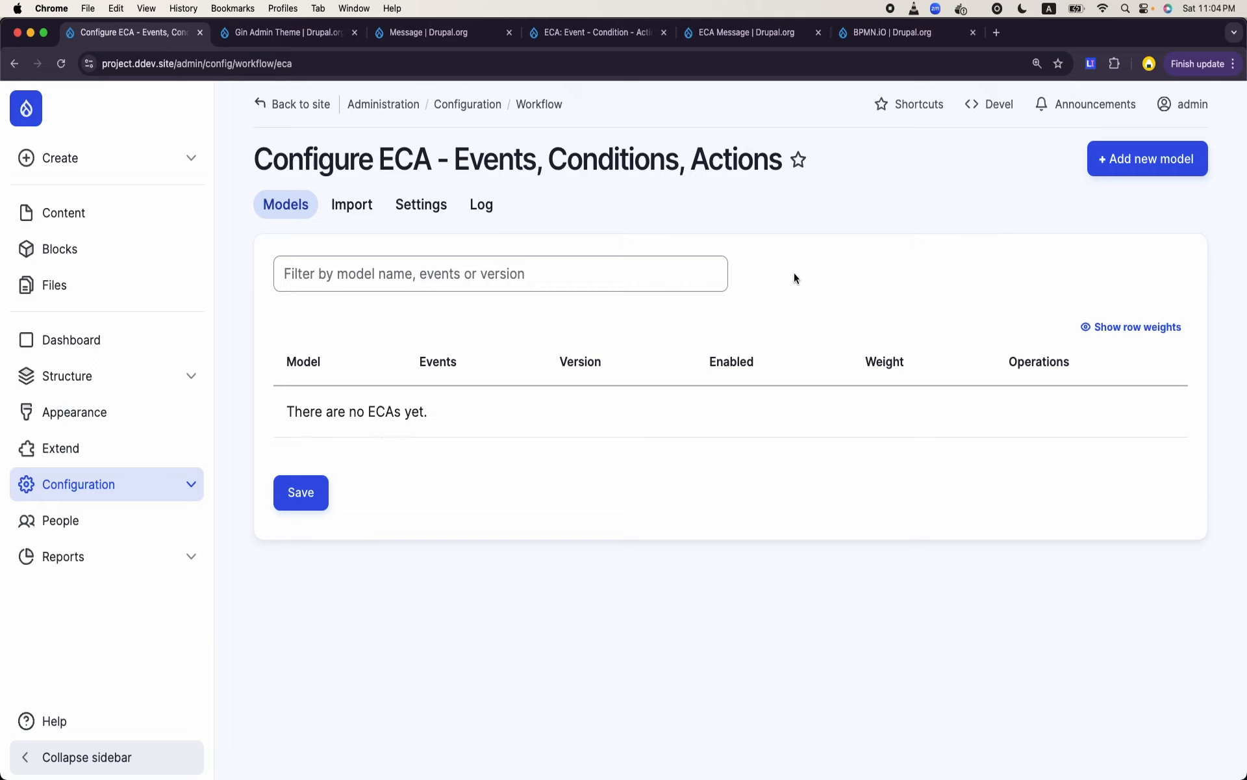
# - Create a new BPMN.iO ECA model and place a start event on its empty canvas
pyautogui.click(1165, 171)
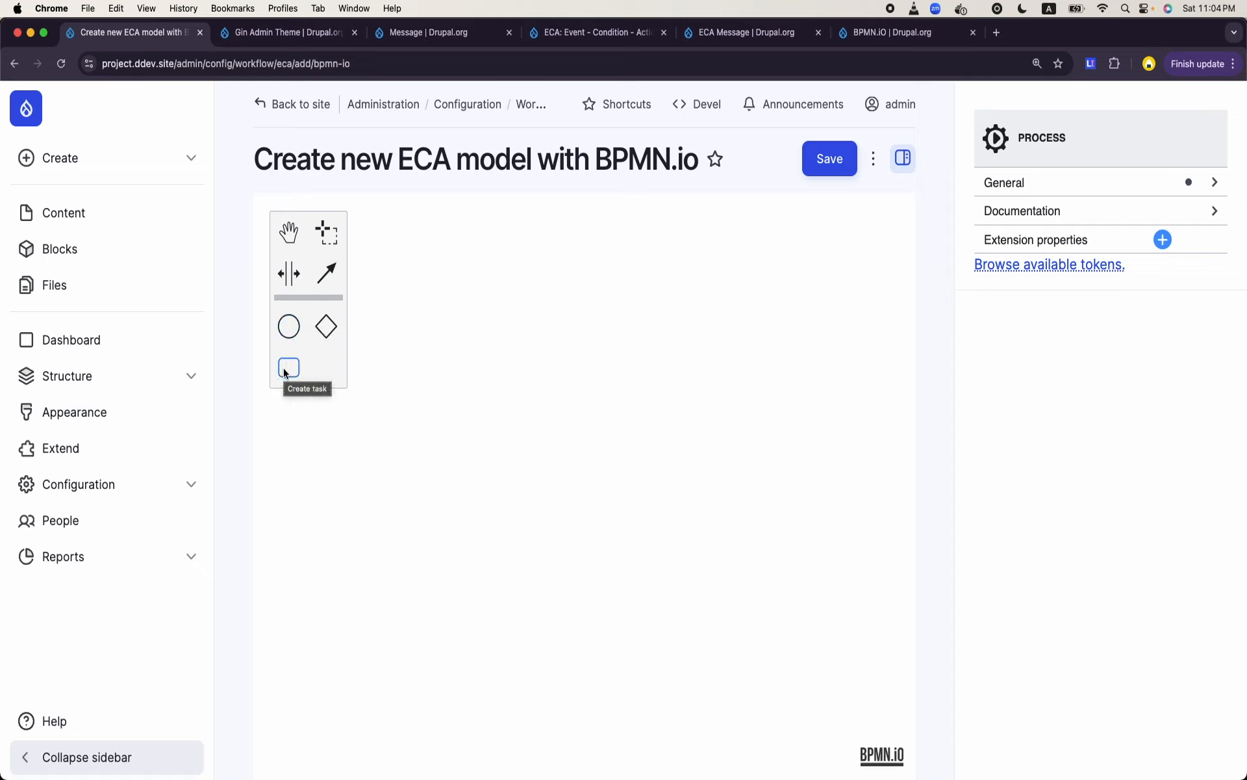
pyautogui.click(292, 328)
pyautogui.click(334, 472)
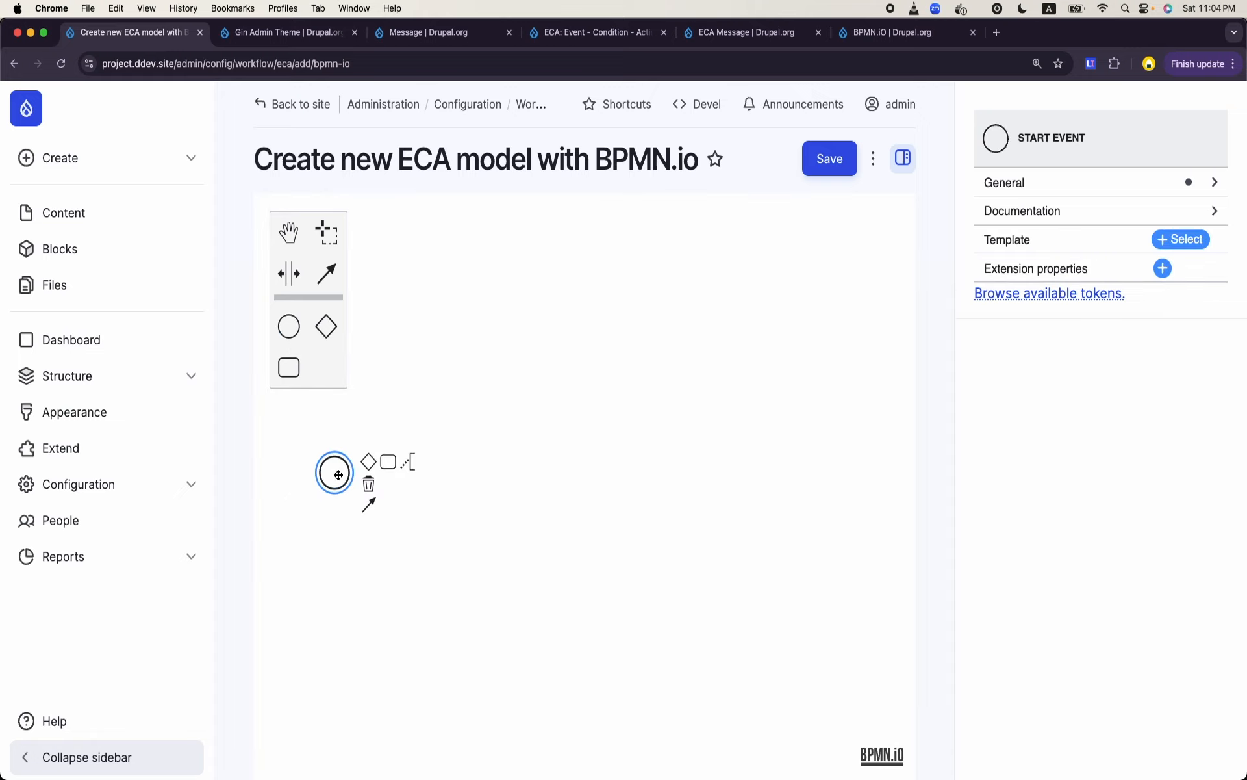
pyautogui.click(511, 562)
pyautogui.click(335, 481)
pyautogui.click(684, 337)
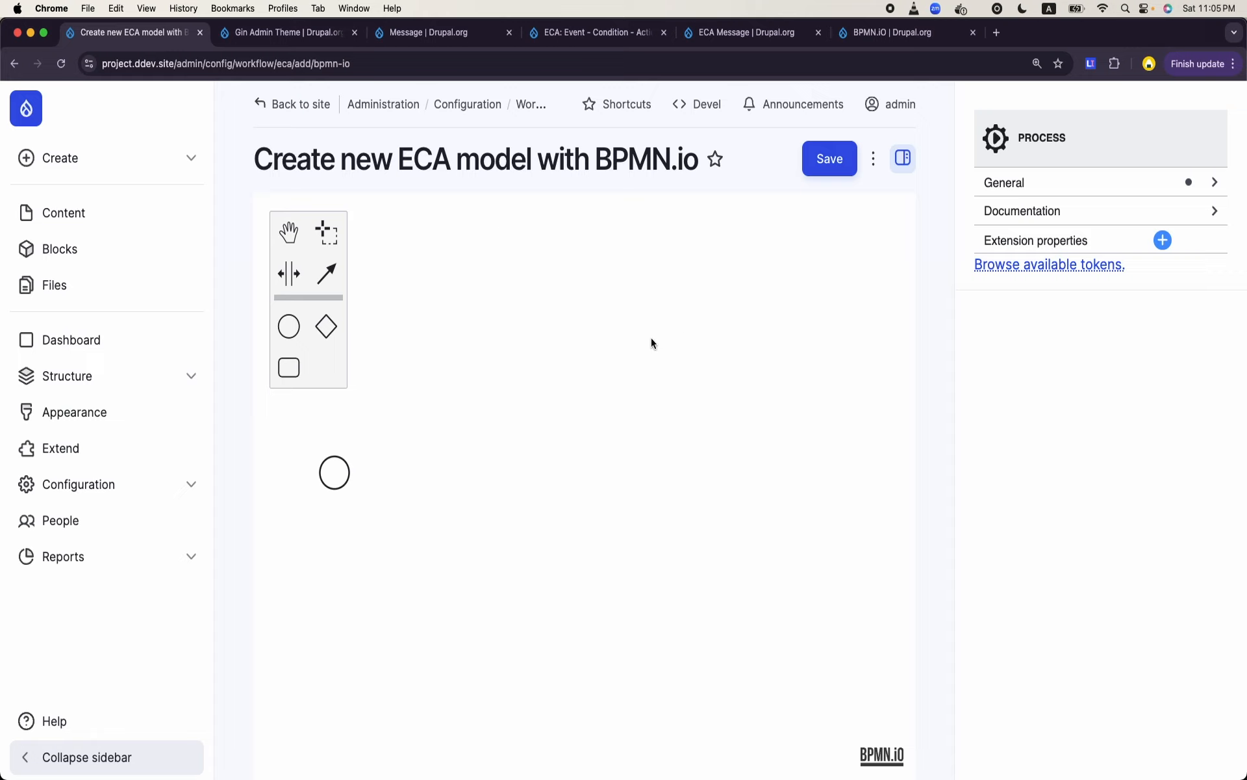
# - Name the process "Initial Know how of ECA" and save the model
pyautogui.click(1090, 193)
pyautogui.click(1061, 231)
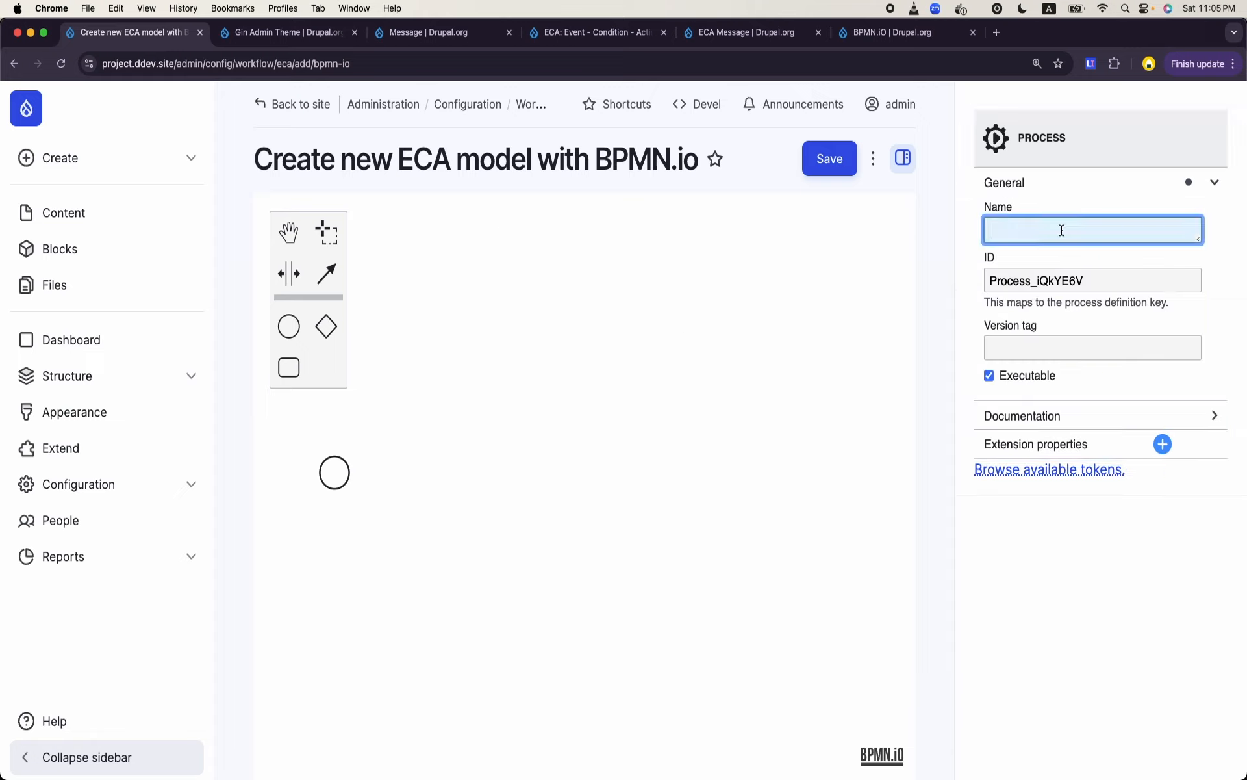
pyautogui.write('T')
pyautogui.write('Wi')
pyautogui.press('BackSpace')
pyautogui.press('BackSpace')
pyautogui.write('Initial ')
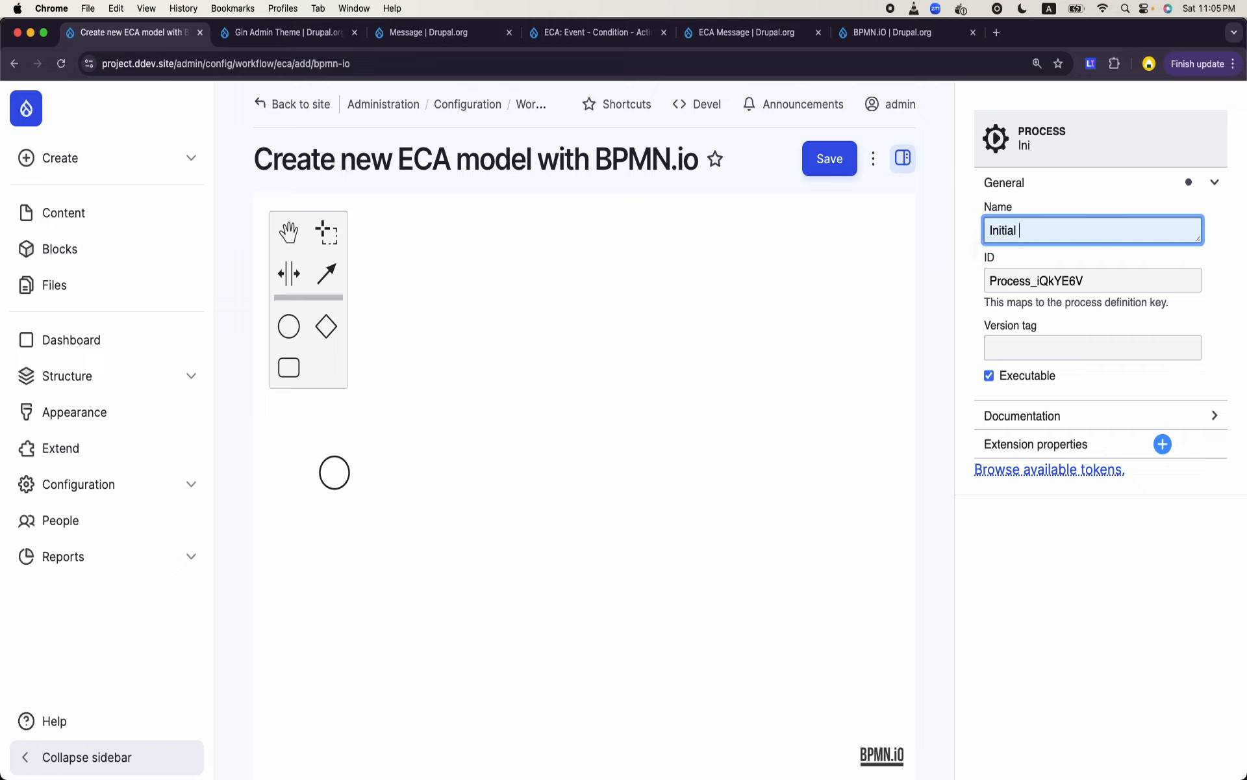
pyautogui.write('Know how of ECA')
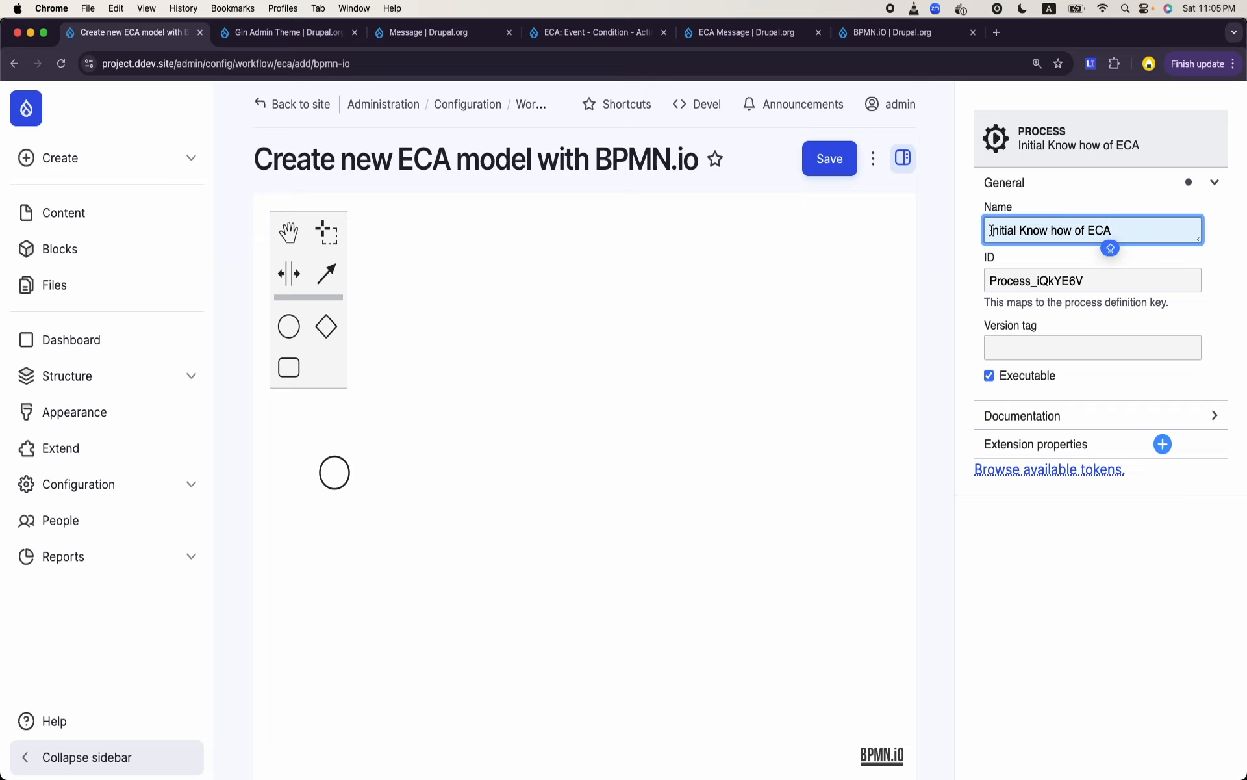
pyautogui.click(830, 159)
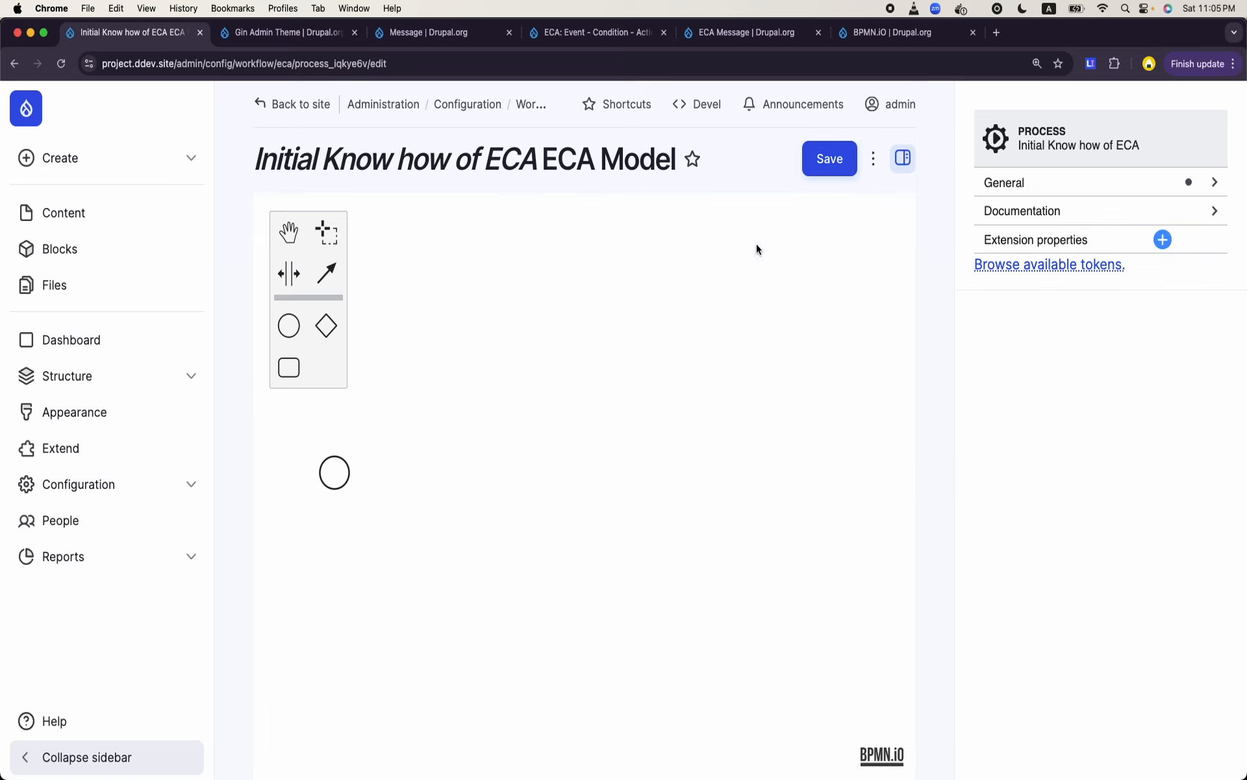
# - Search the start event's element templates for "CREATE" and apply the Insert content entity template
pyautogui.click(1027, 180)
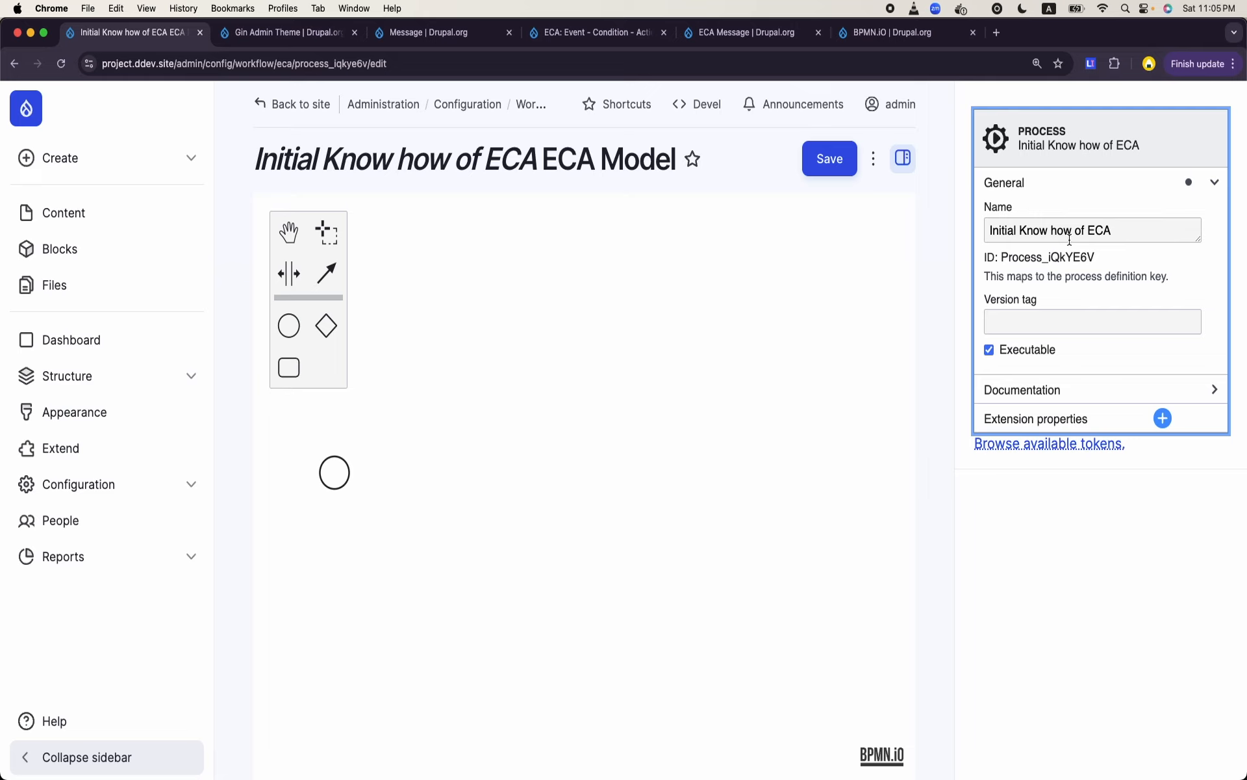
pyautogui.click(702, 353)
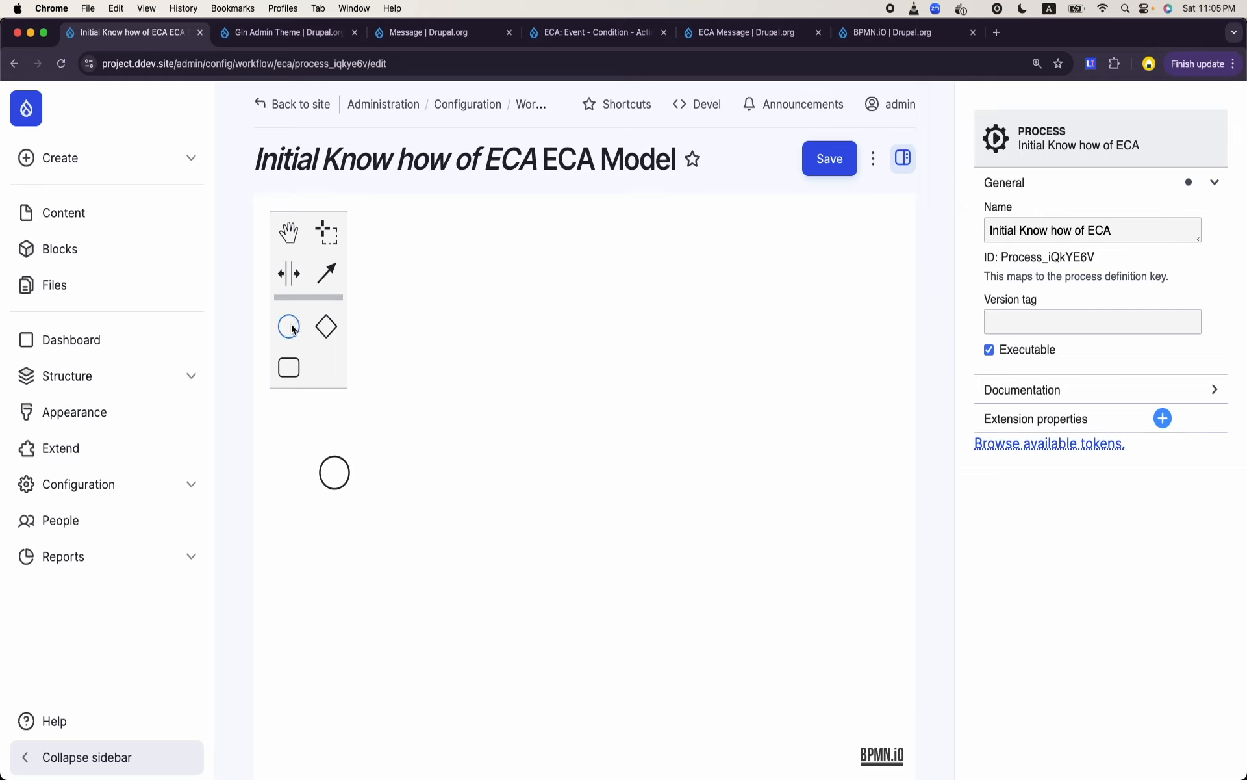
pyautogui.click(328, 461)
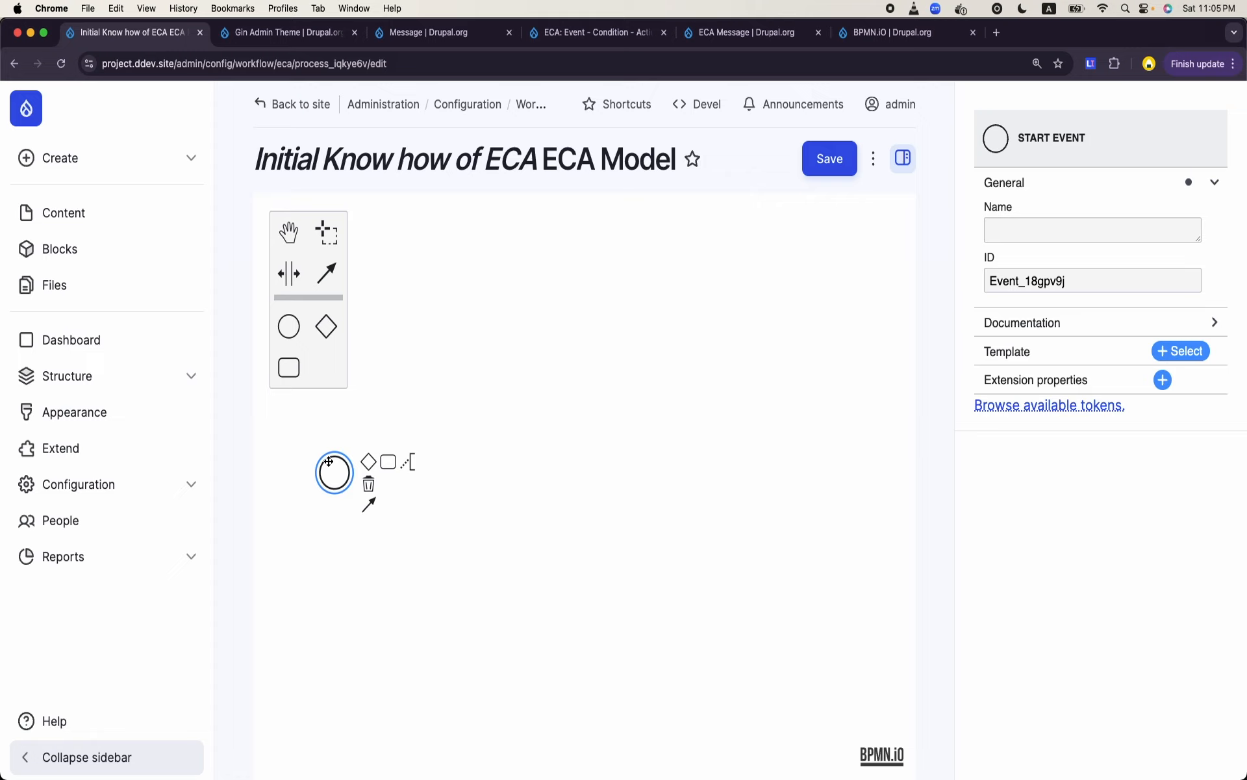
pyautogui.doubleClick(1083, 274)
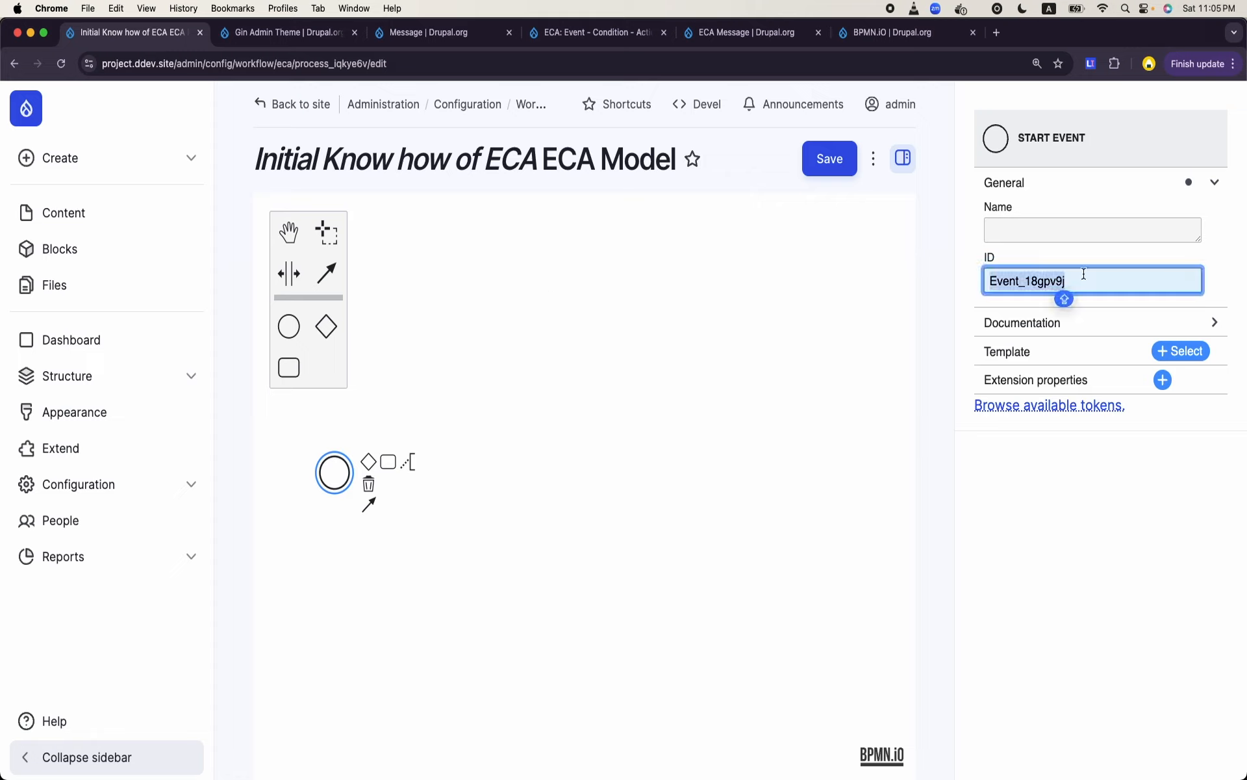
pyautogui.click(628, 424)
pyautogui.click(326, 475)
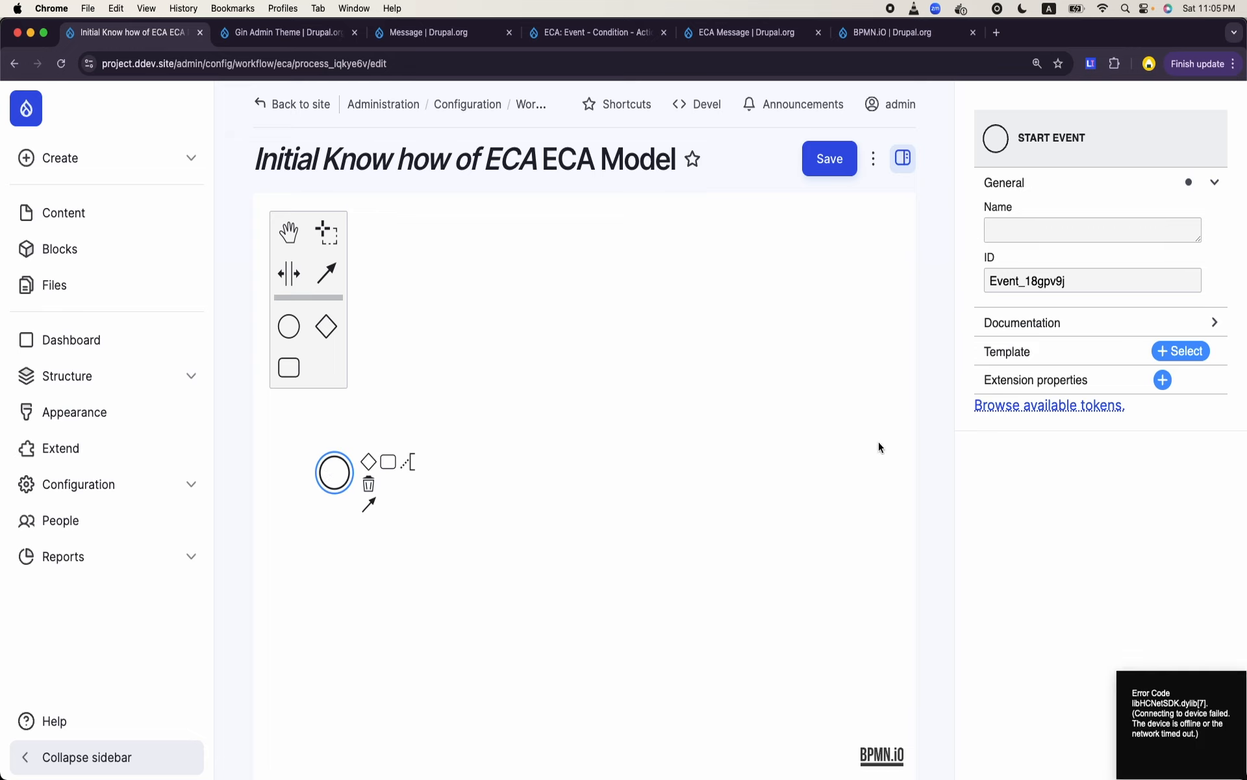
pyautogui.click(1171, 353)
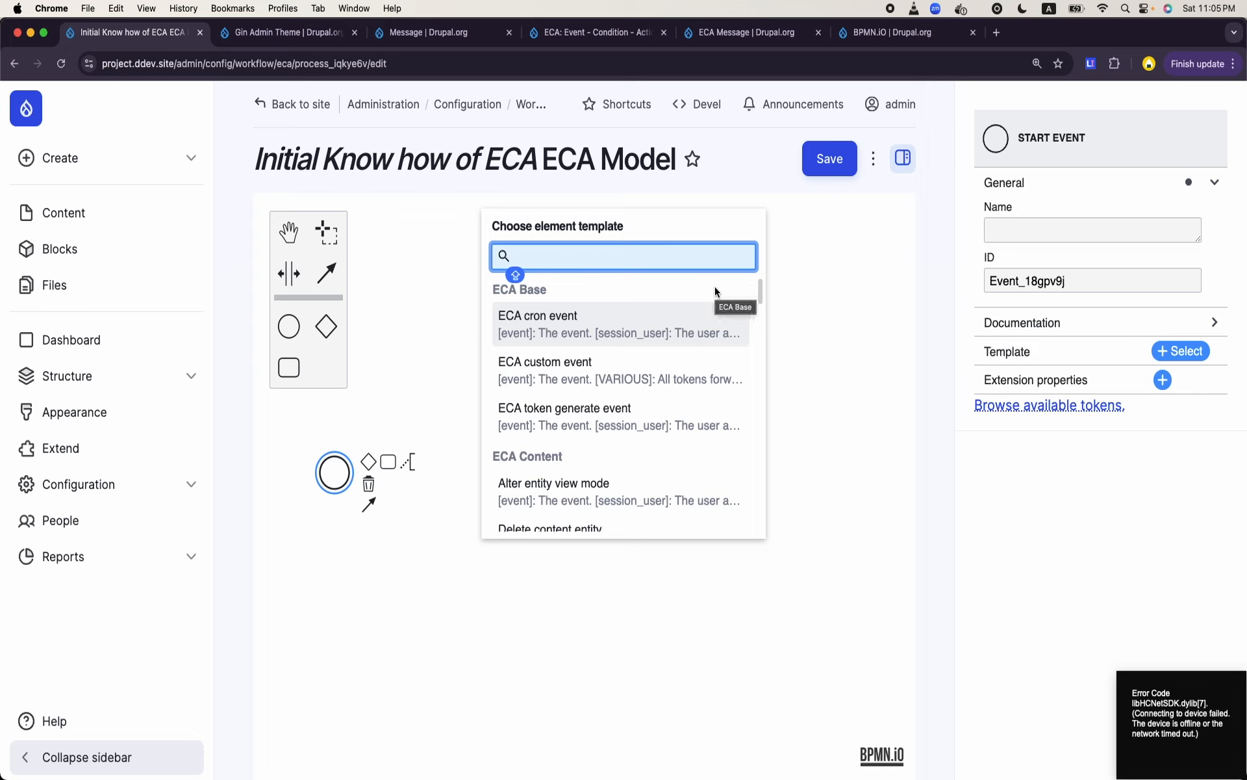
pyautogui.write('CREATE')
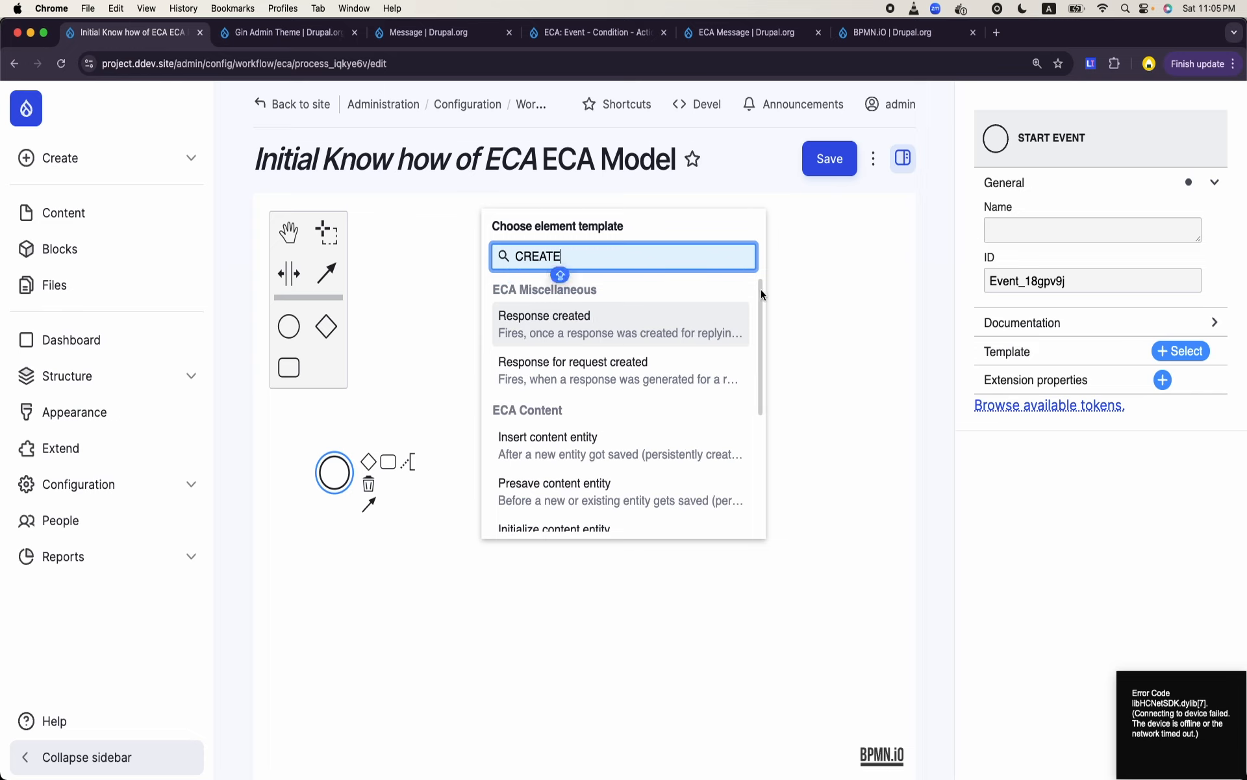
pyautogui.click(544, 441)
# - Set the start event's type and bundle to Content: Article
pyautogui.click(336, 486)
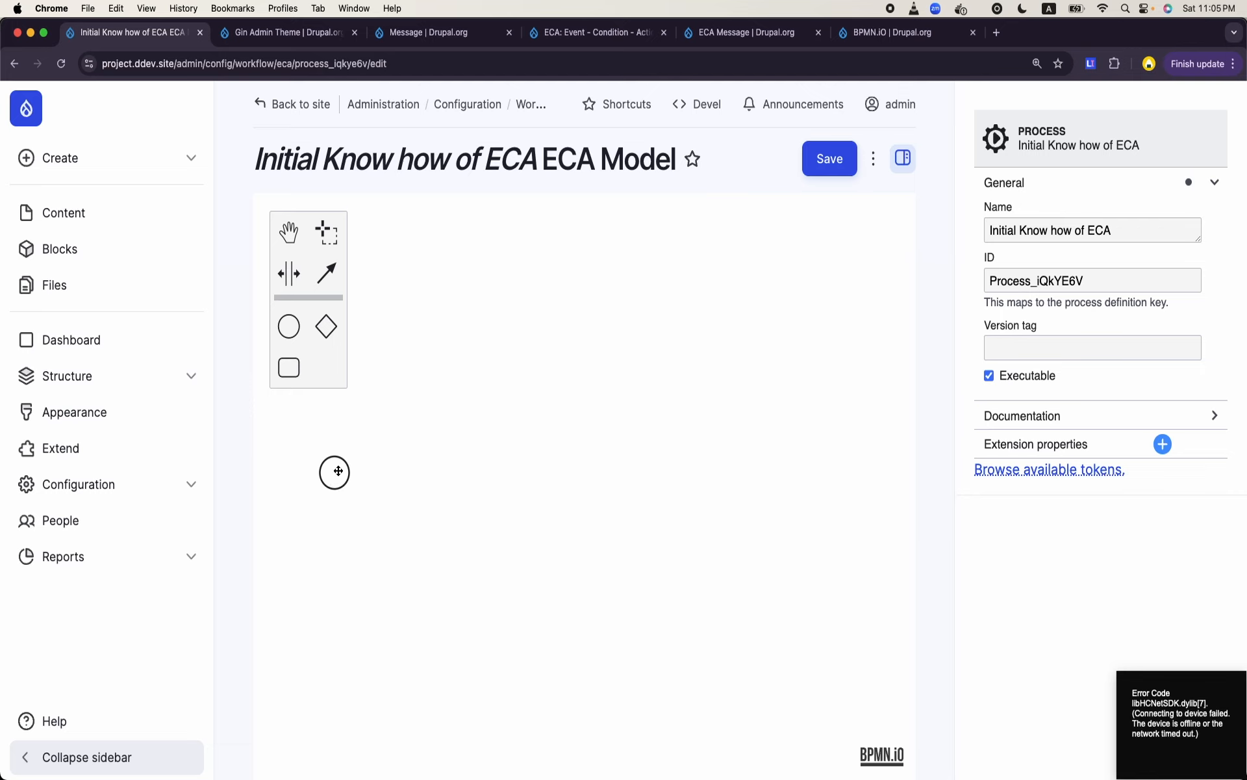
pyautogui.click(335, 472)
pyautogui.click(1055, 419)
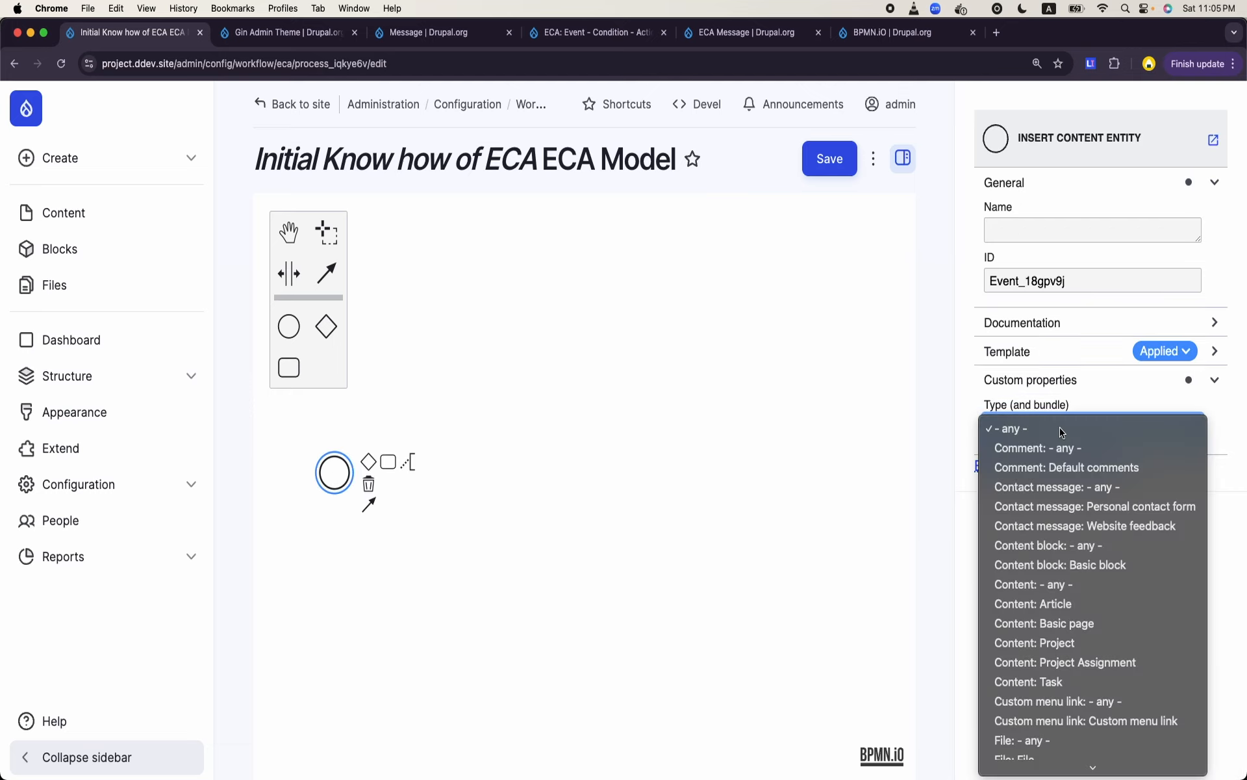
pyautogui.click(1048, 601)
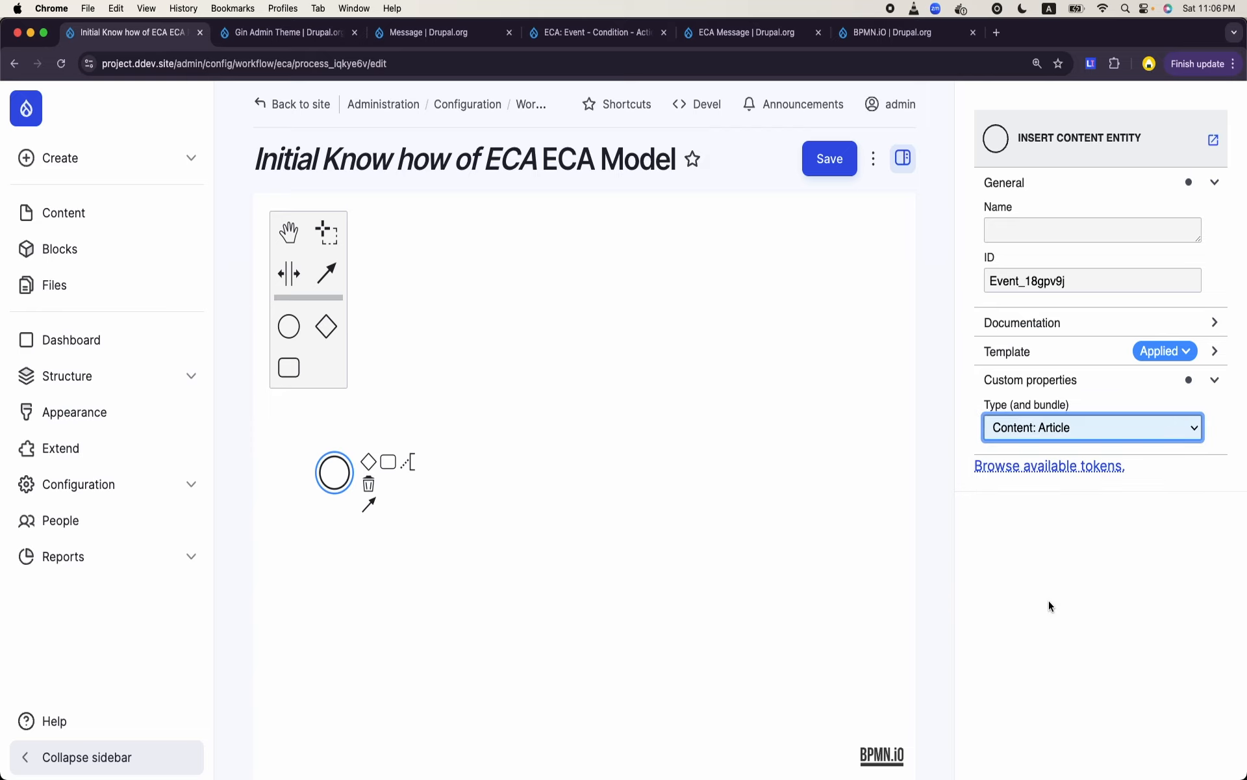
pyautogui.click(784, 600)
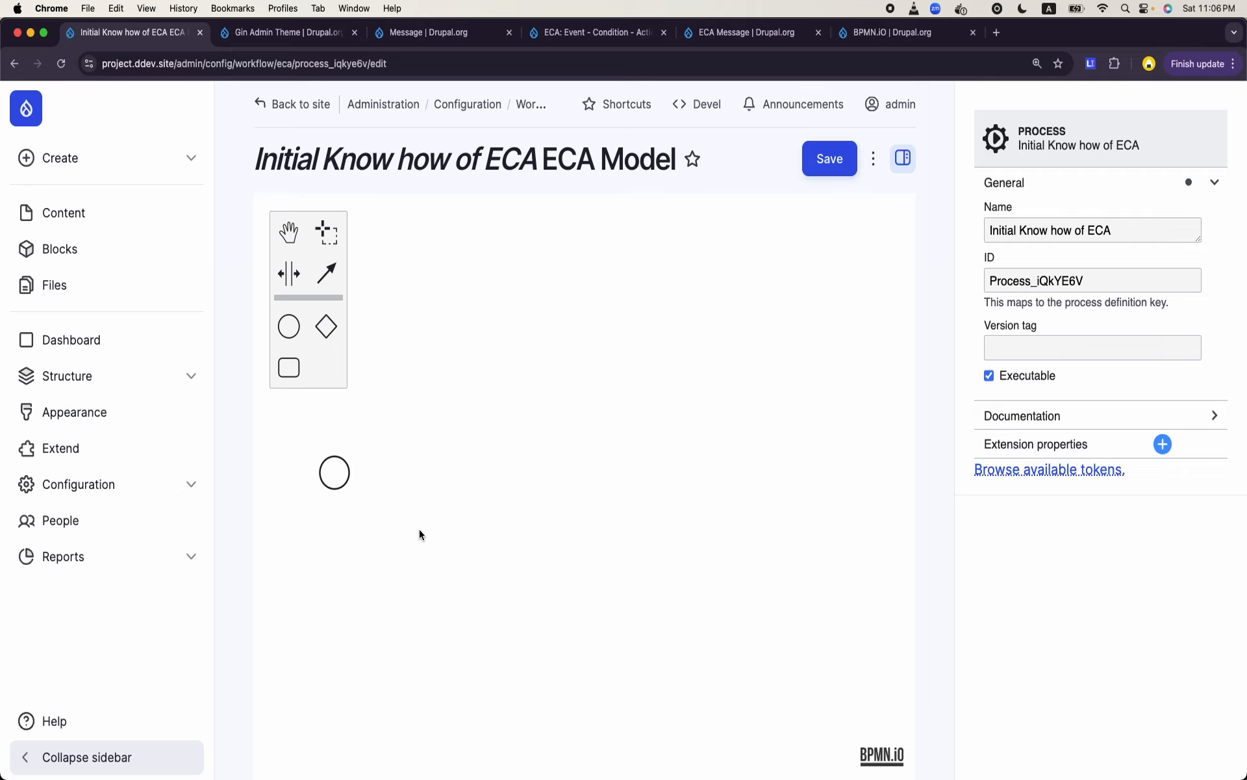
pyautogui.click(335, 477)
pyautogui.click(593, 488)
pyautogui.click(334, 460)
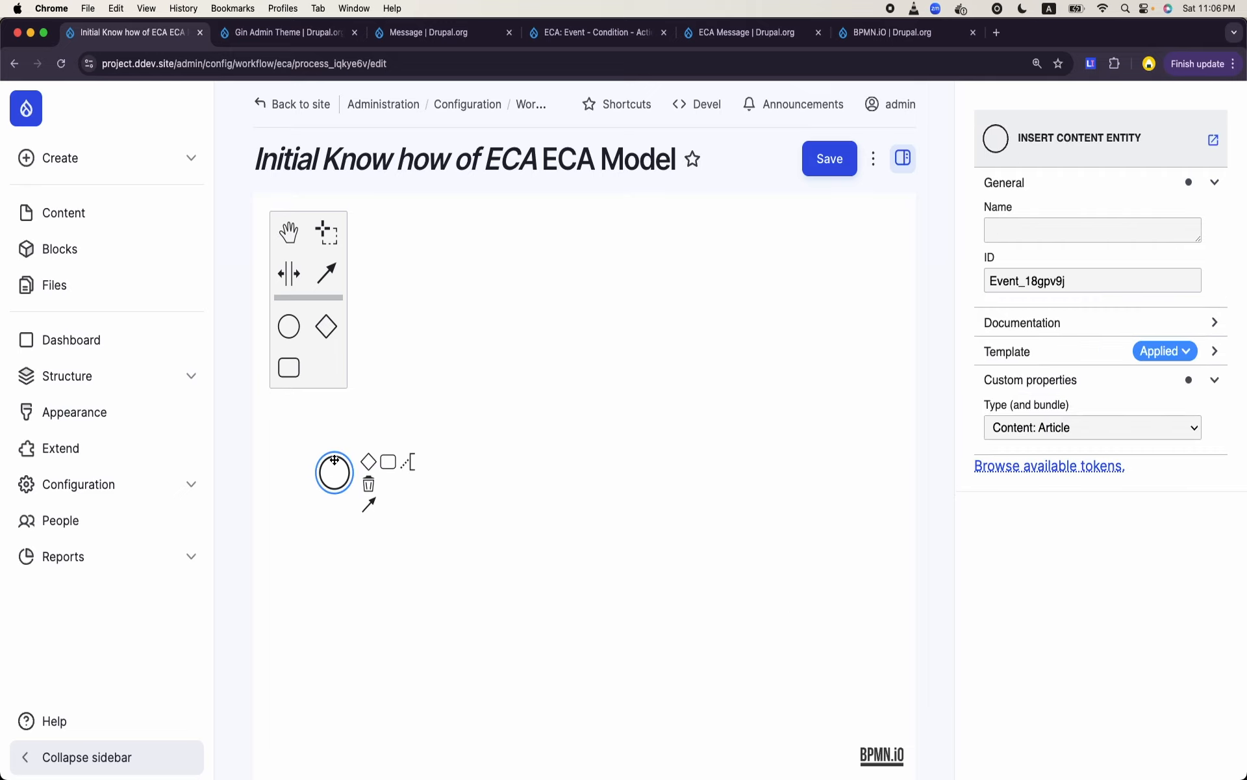
pyautogui.click(293, 368)
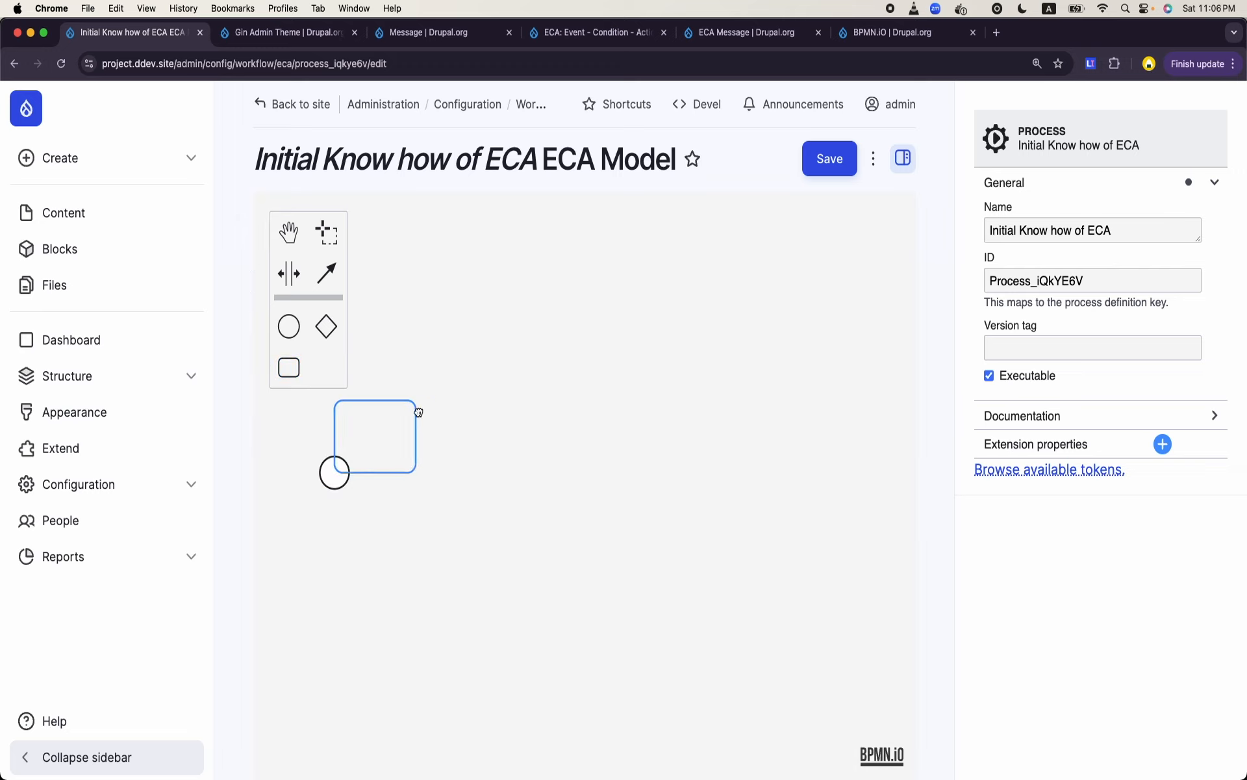
pyautogui.click(483, 402)
pyautogui.click(498, 521)
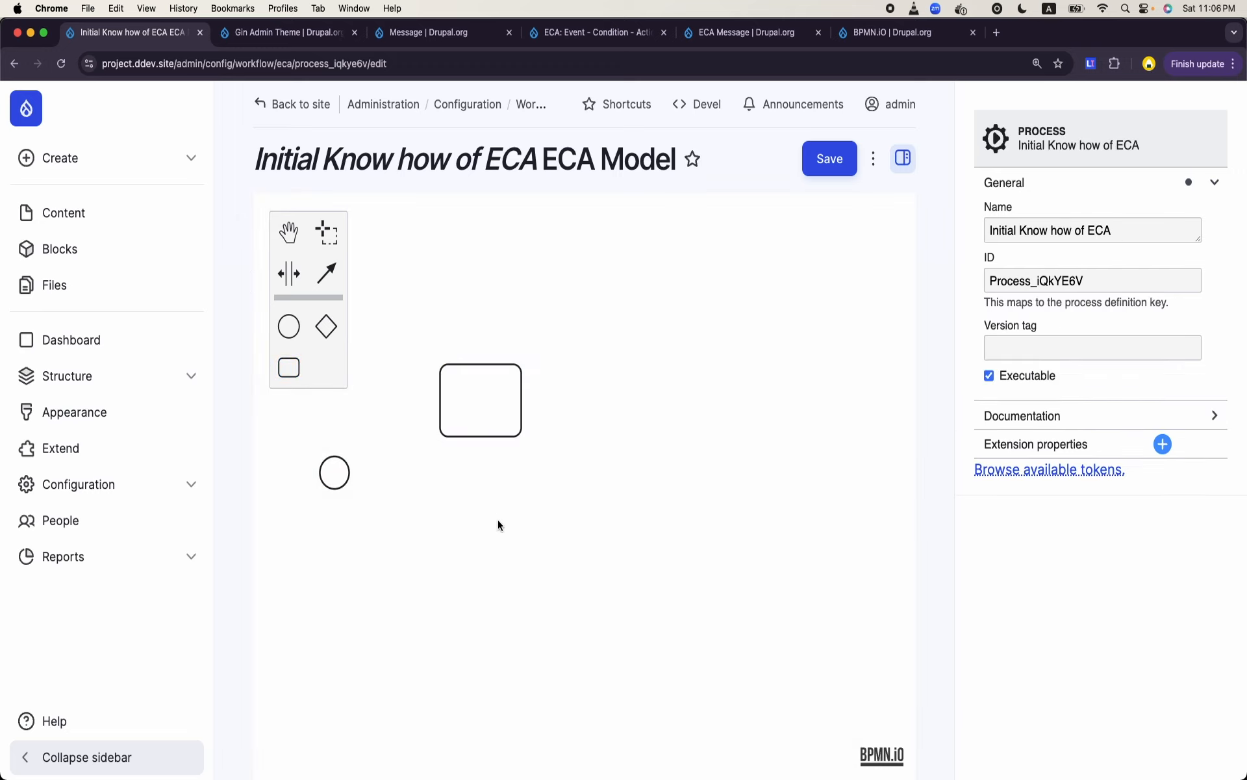
pyautogui.click(484, 440)
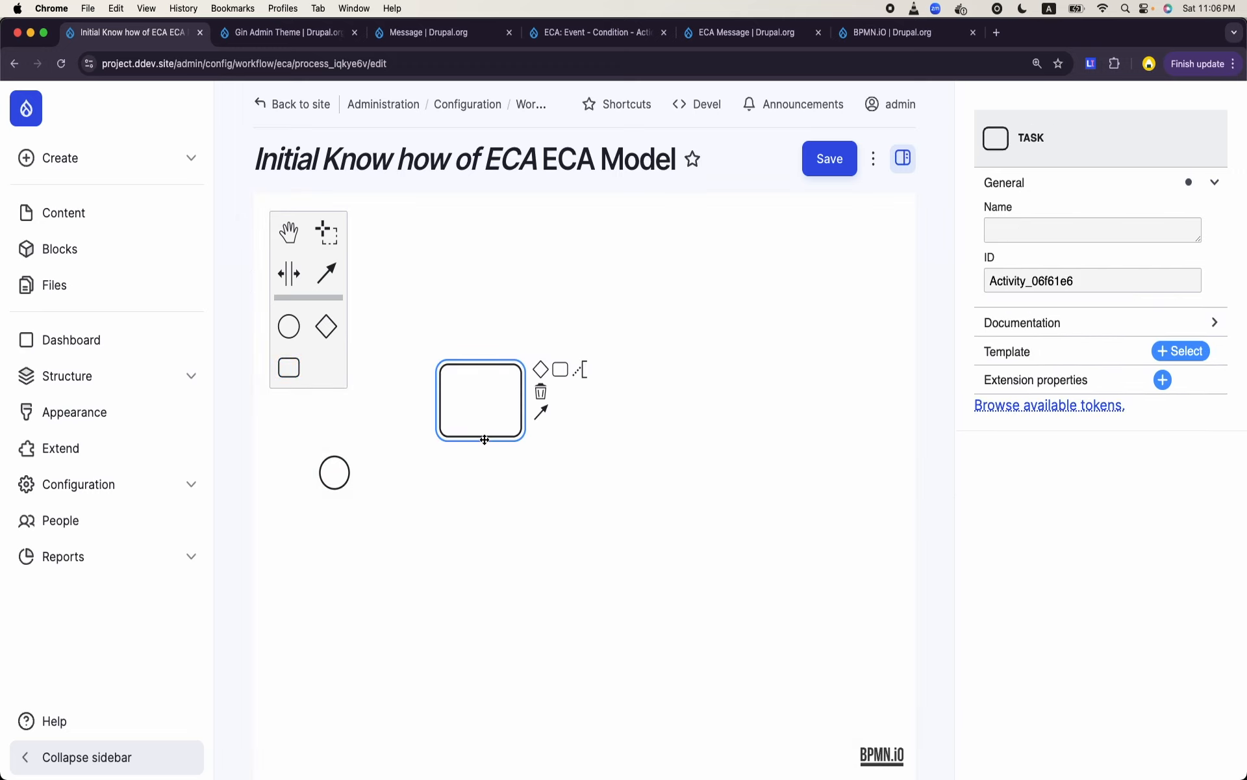
pyautogui.press('Delete')
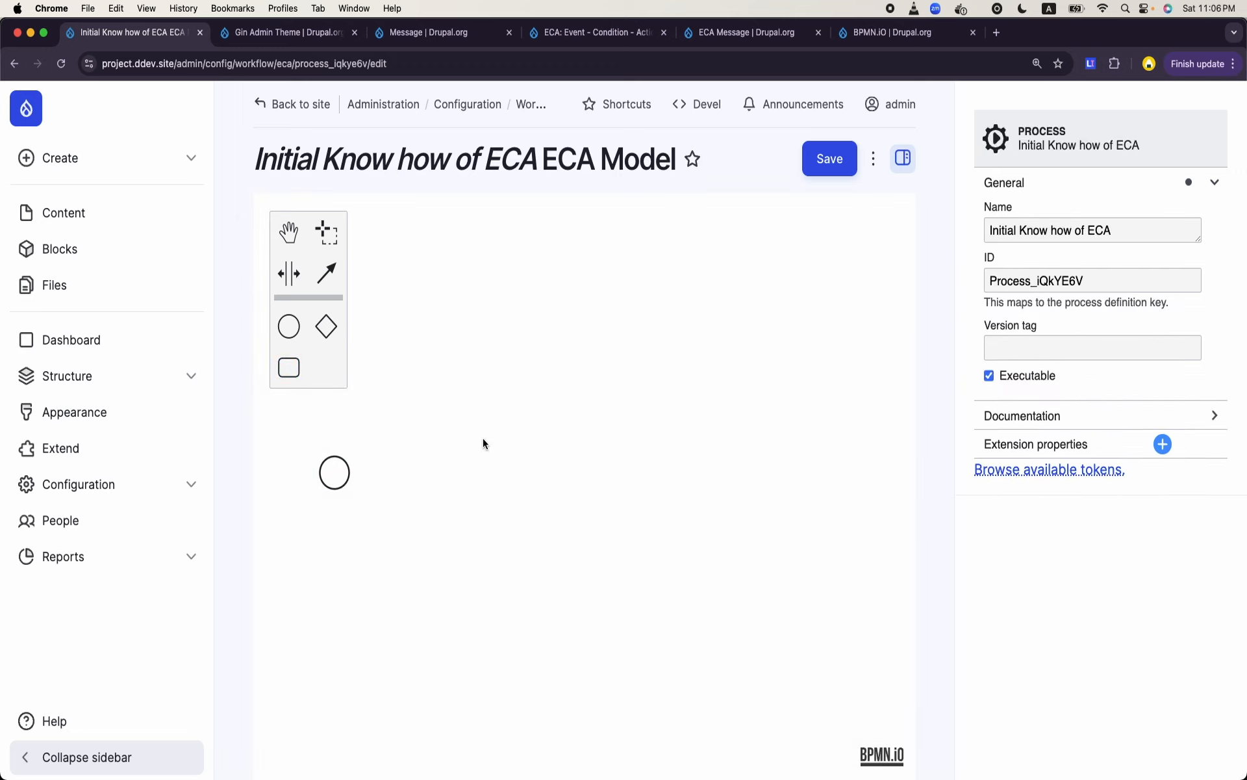
# - Append a connected task to the start event, shift it up and to the right, and name it "SHOW A message on the site"
pyautogui.click(343, 470)
pyautogui.click(382, 442)
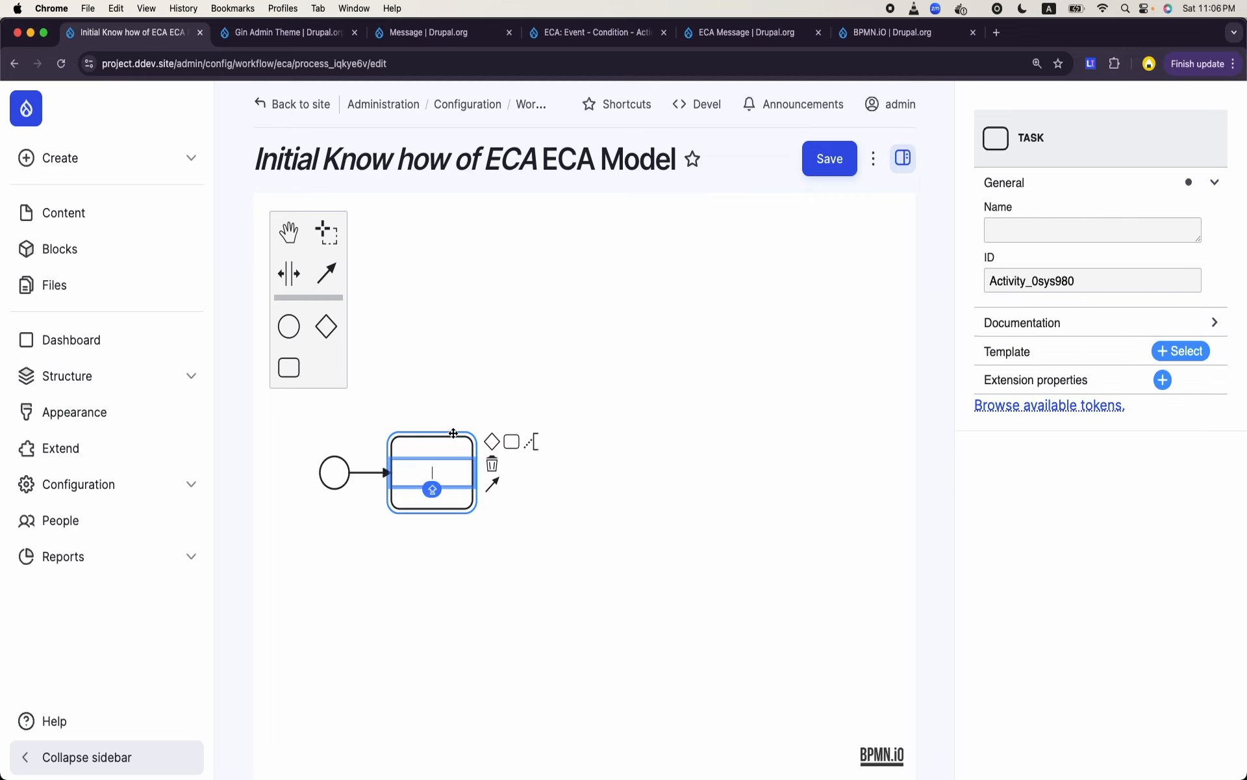
pyautogui.moveTo(454, 433); pyautogui.dragTo(510, 388)
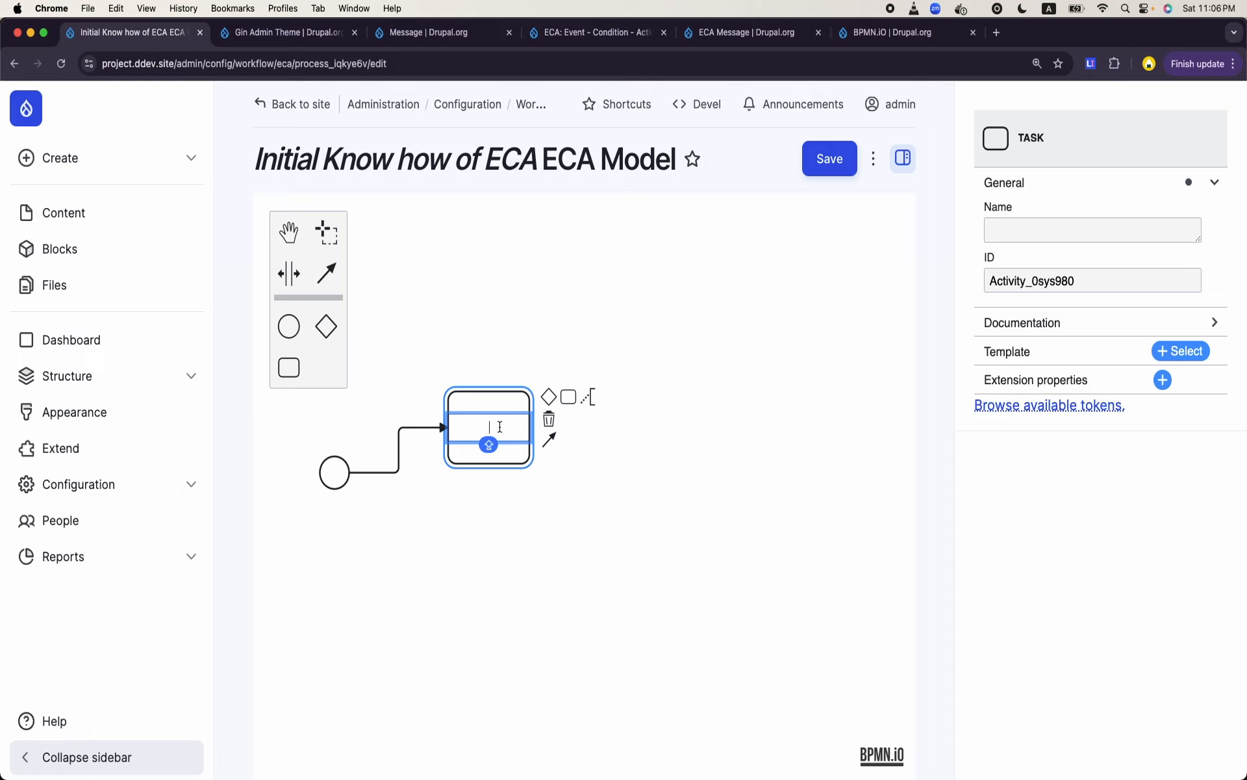
pyautogui.write('SHOW A message ')
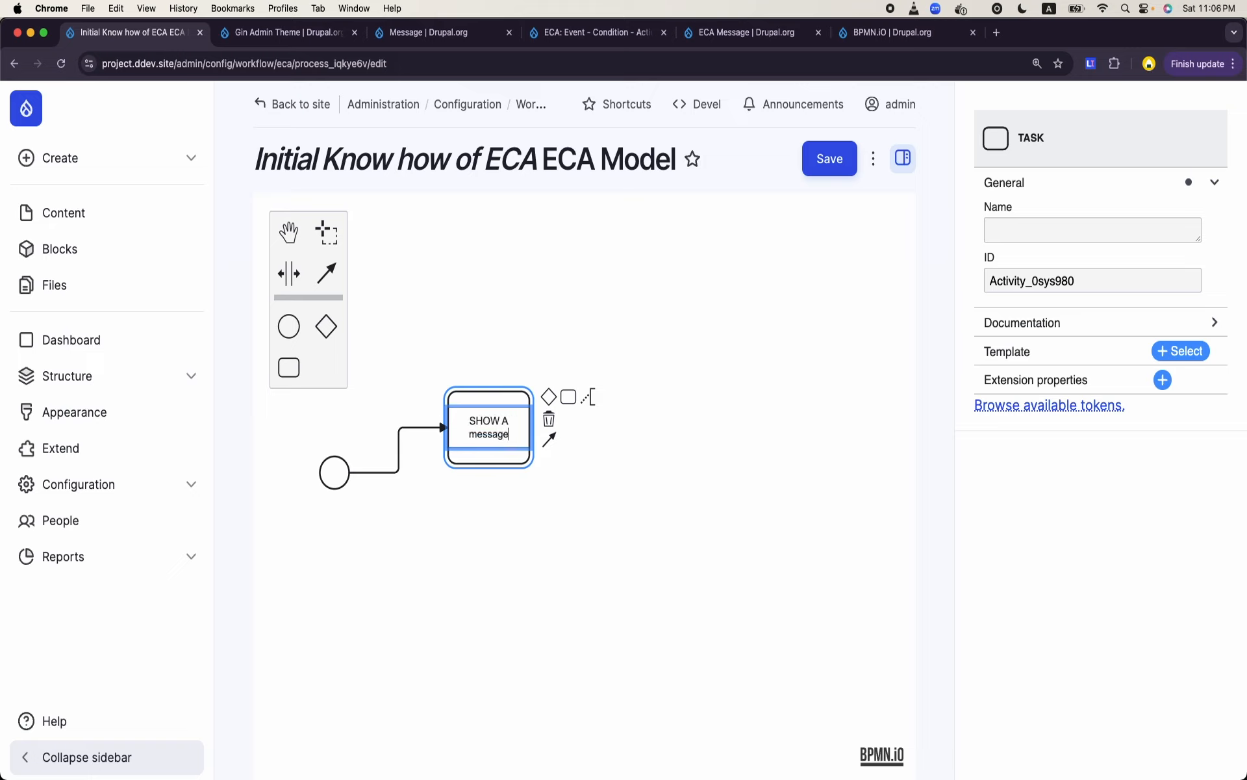
pyautogui.write('on the site')
pyautogui.click(538, 491)
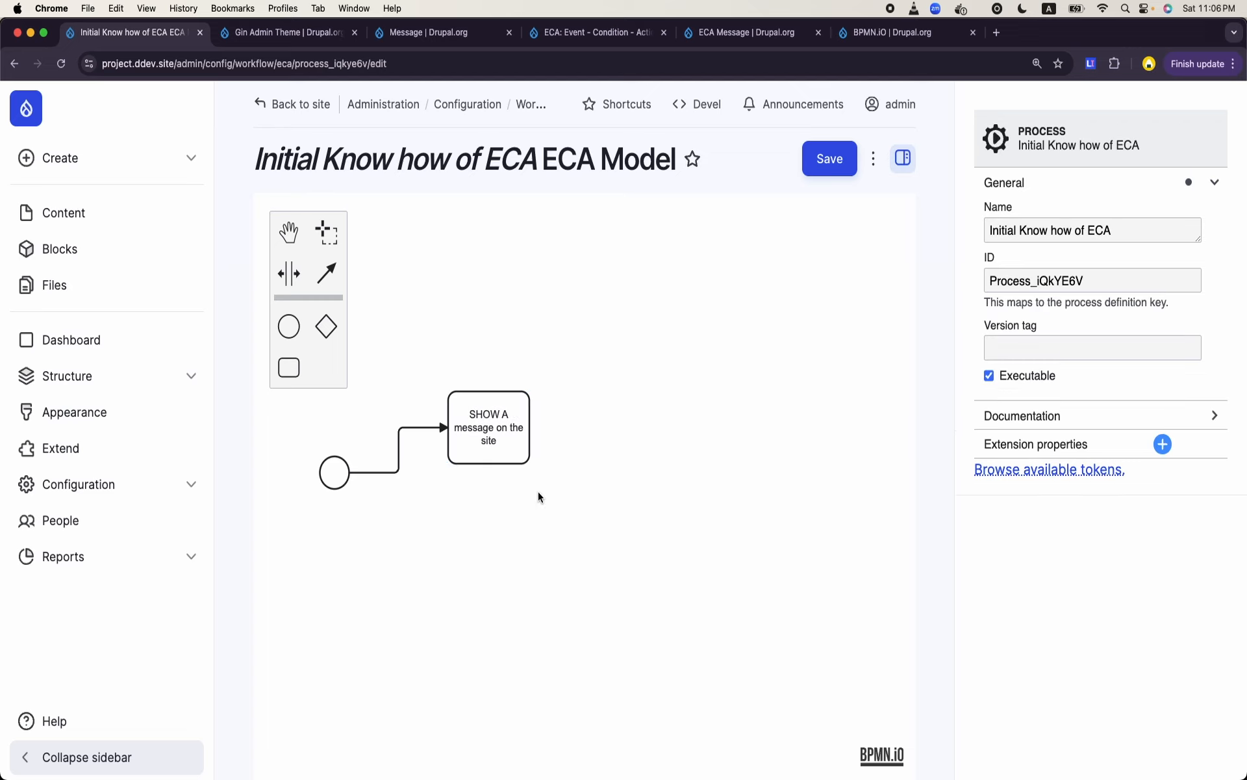
# - Apply the "Display a message to the user" template to the task connected to the start event
pyautogui.click(326, 468)
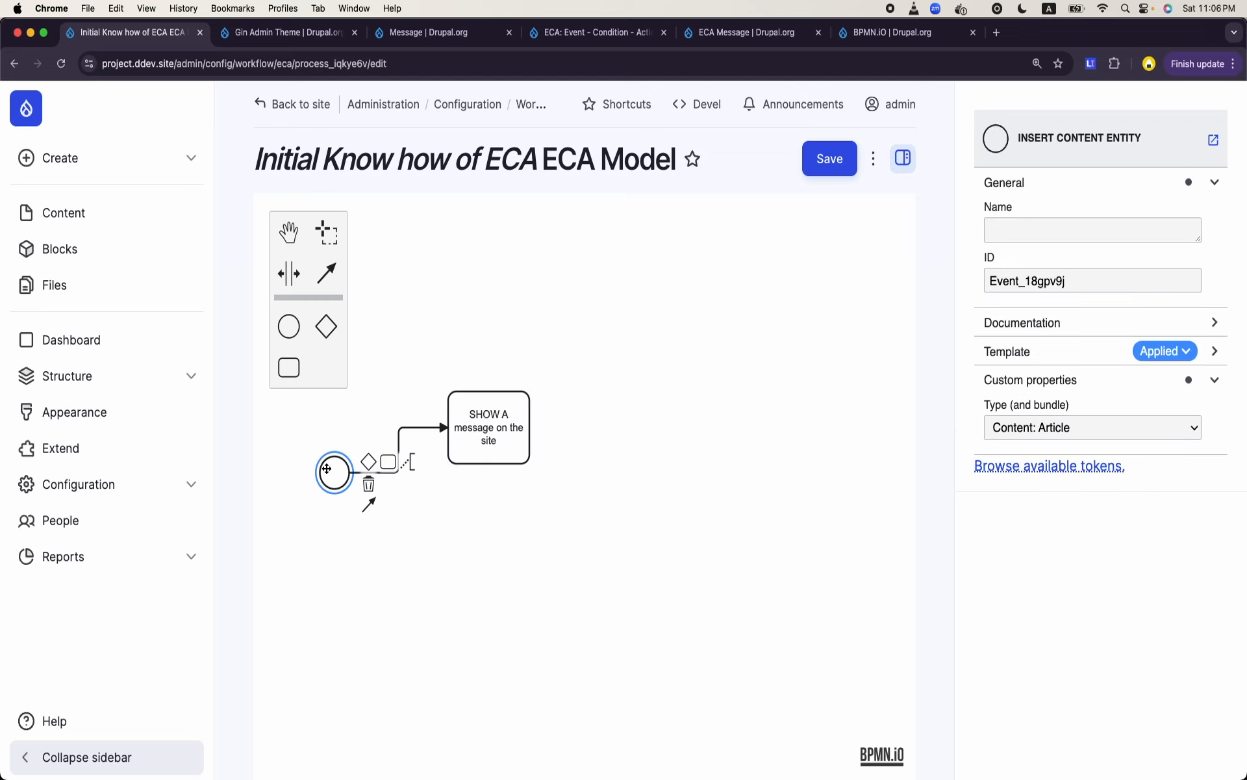
pyautogui.click(454, 444)
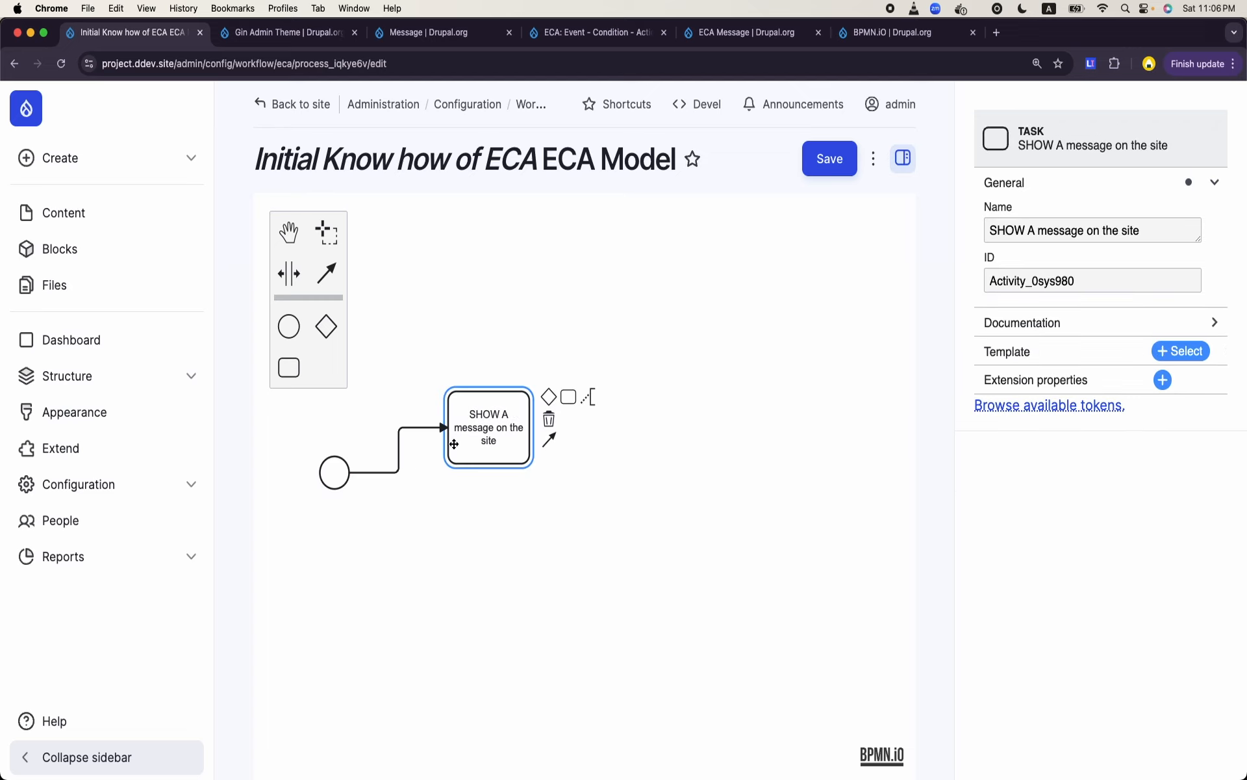
pyautogui.click(331, 476)
pyautogui.click(505, 464)
pyautogui.click(1181, 352)
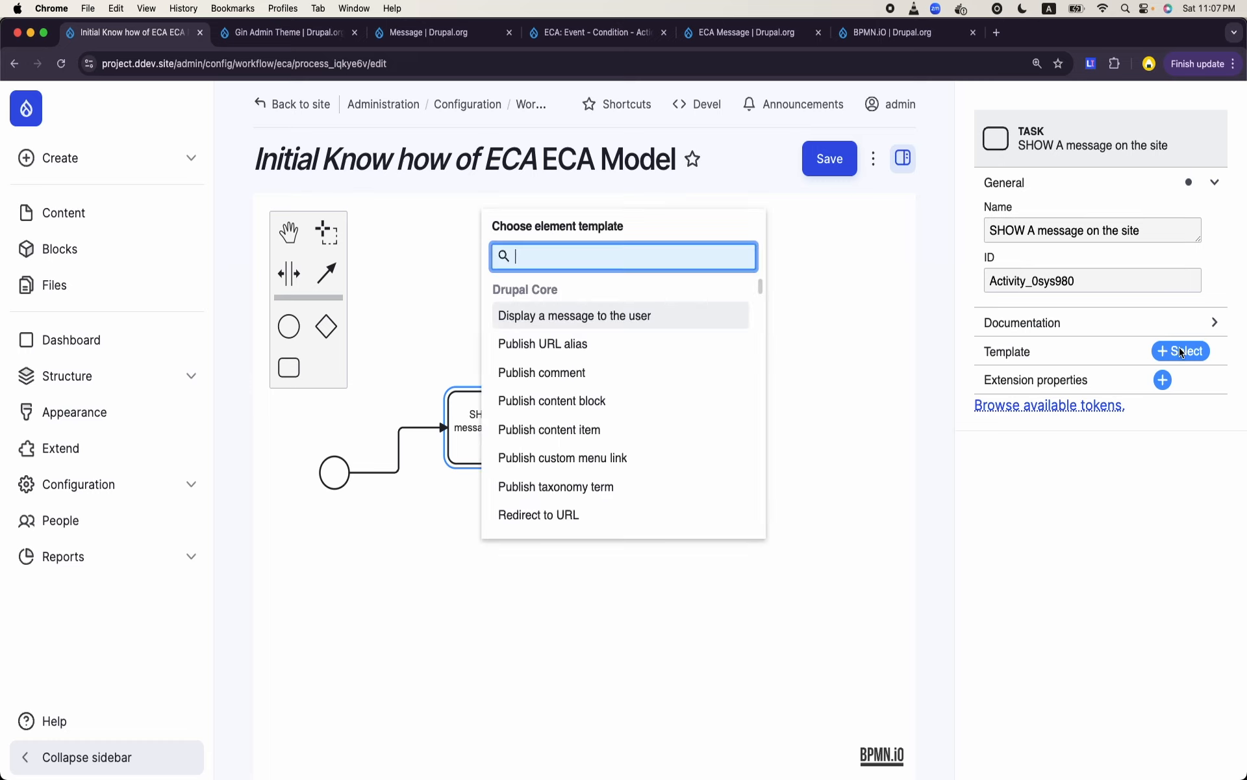
pyautogui.click(528, 315)
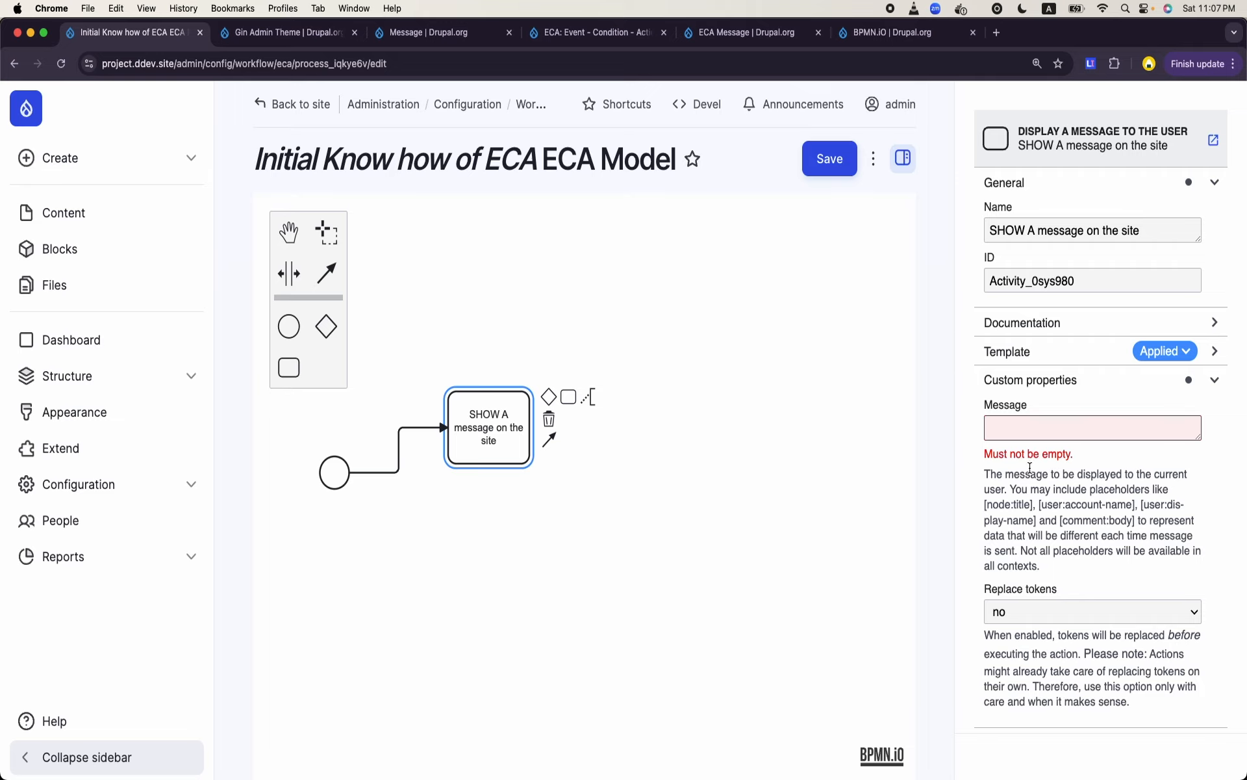
# - Set the task's message to "A new article has been created. Thanks for this"
pyautogui.click(1035, 418)
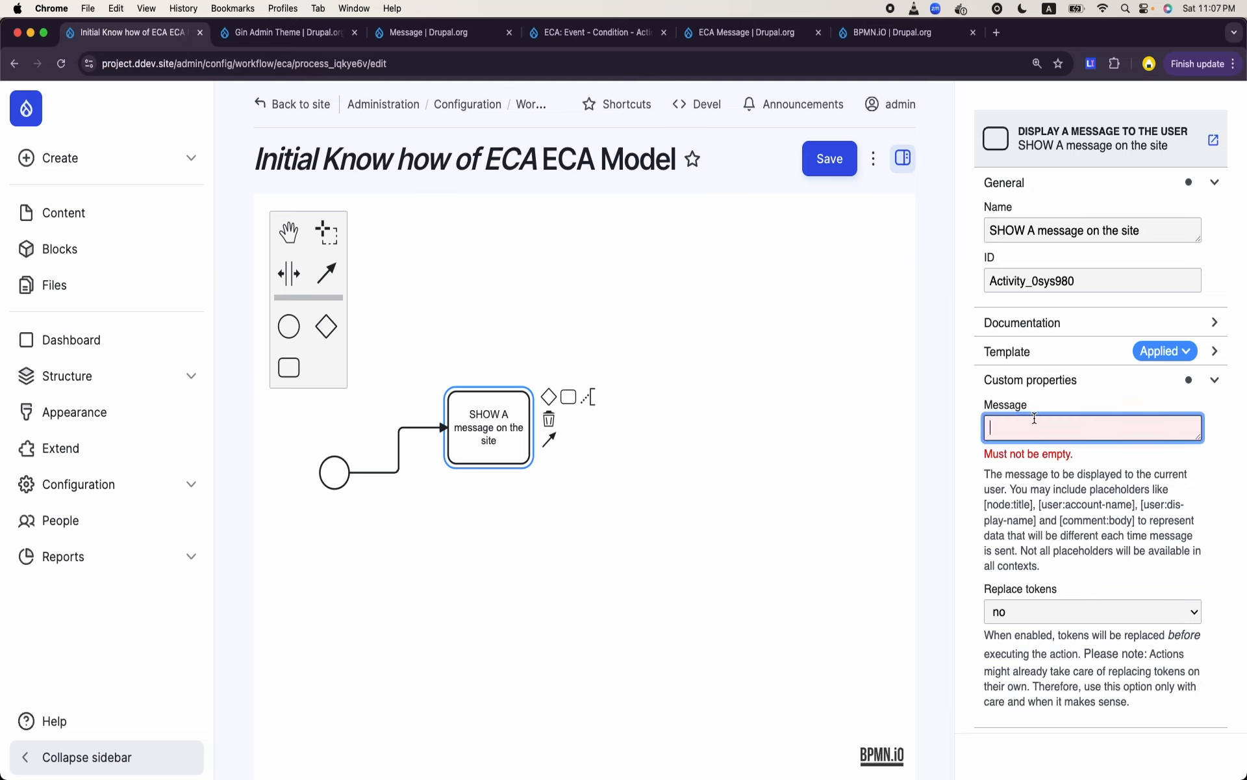
pyautogui.write('A new article has been ')
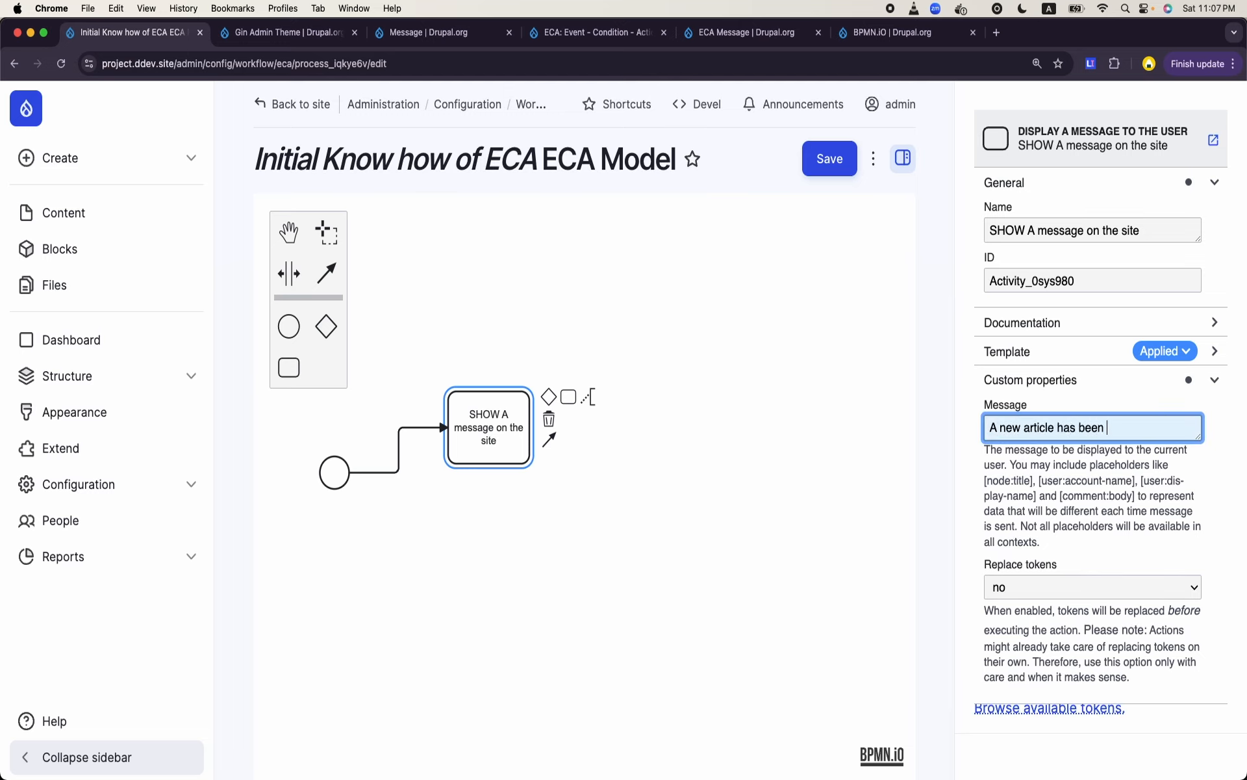
pyautogui.write('created. Thanks for this')
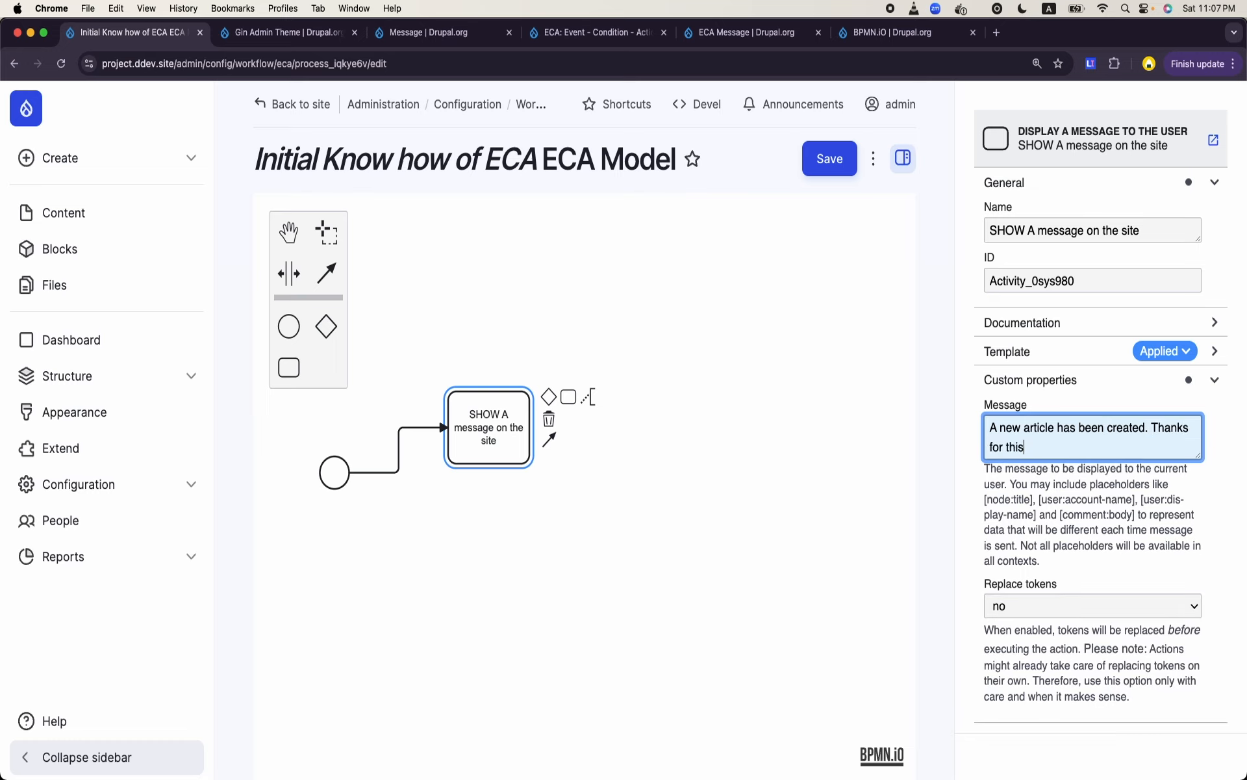
pyautogui.click(882, 517)
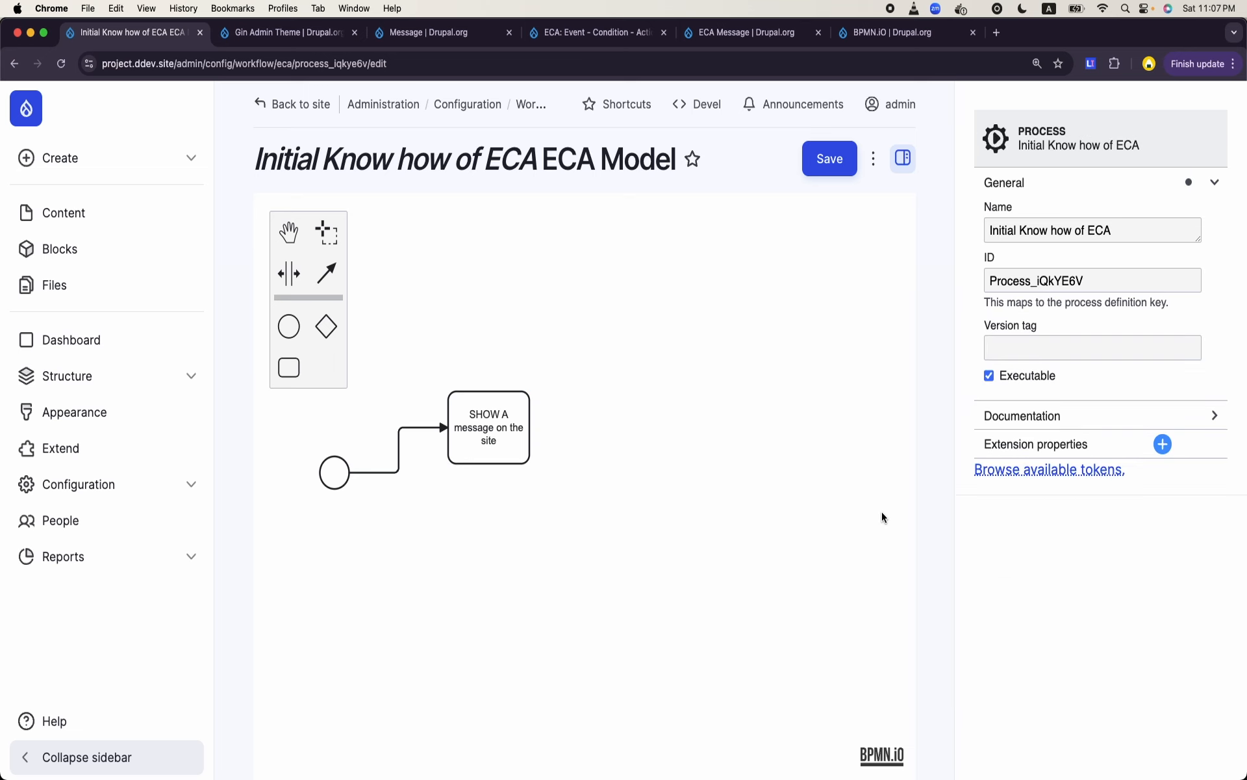
# - Save the ECA model and dismiss the status message
pyautogui.click(501, 443)
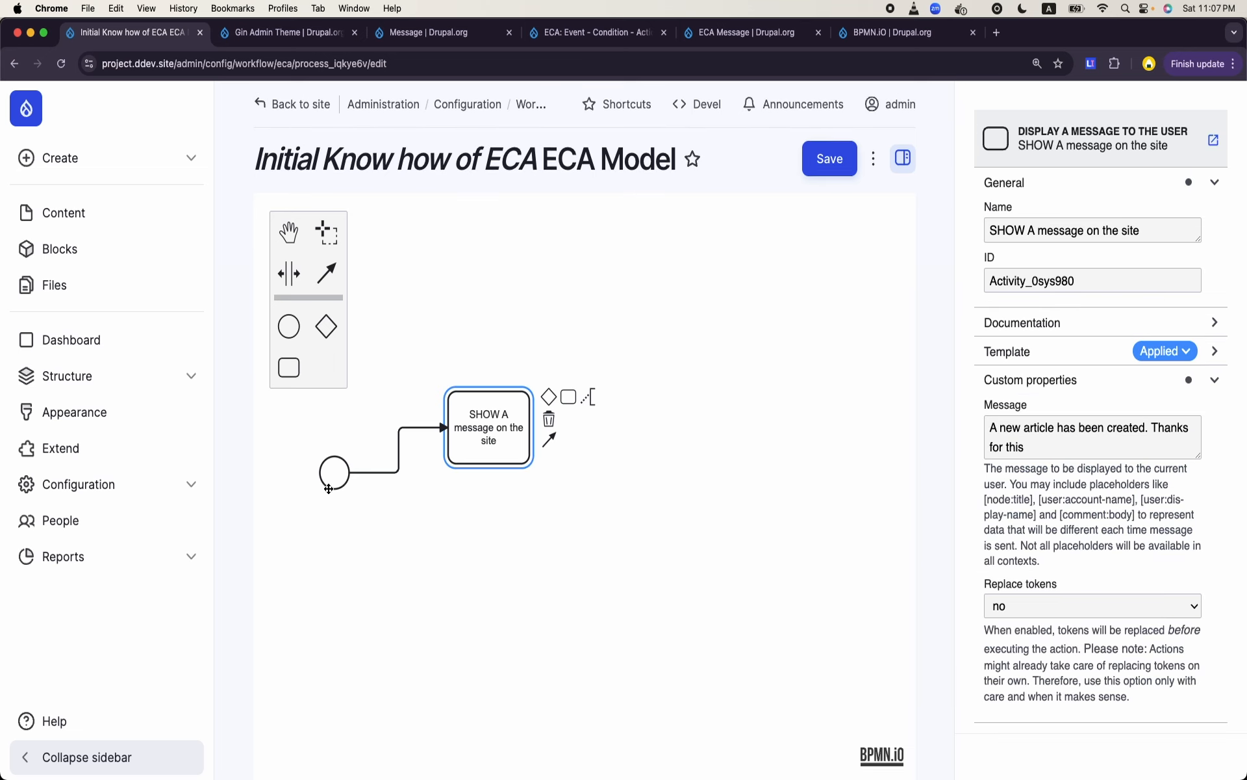
pyautogui.click(831, 168)
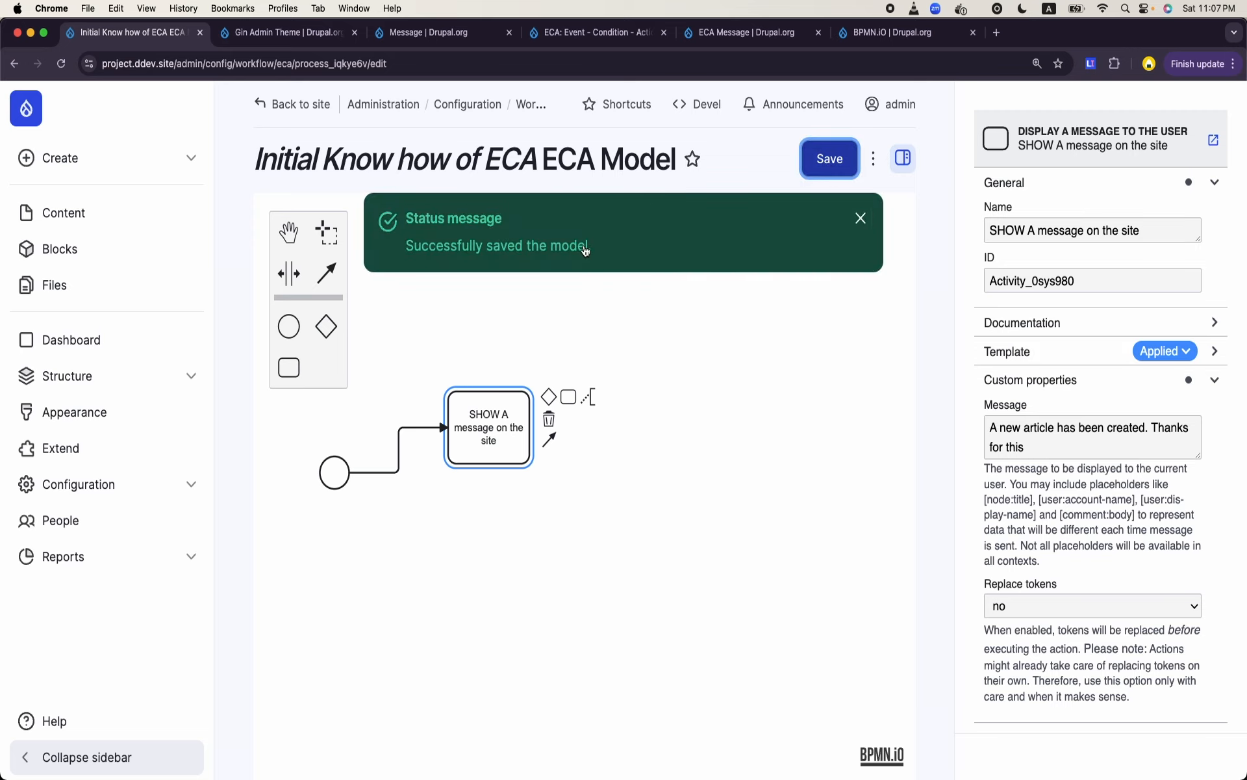
pyautogui.click(860, 221)
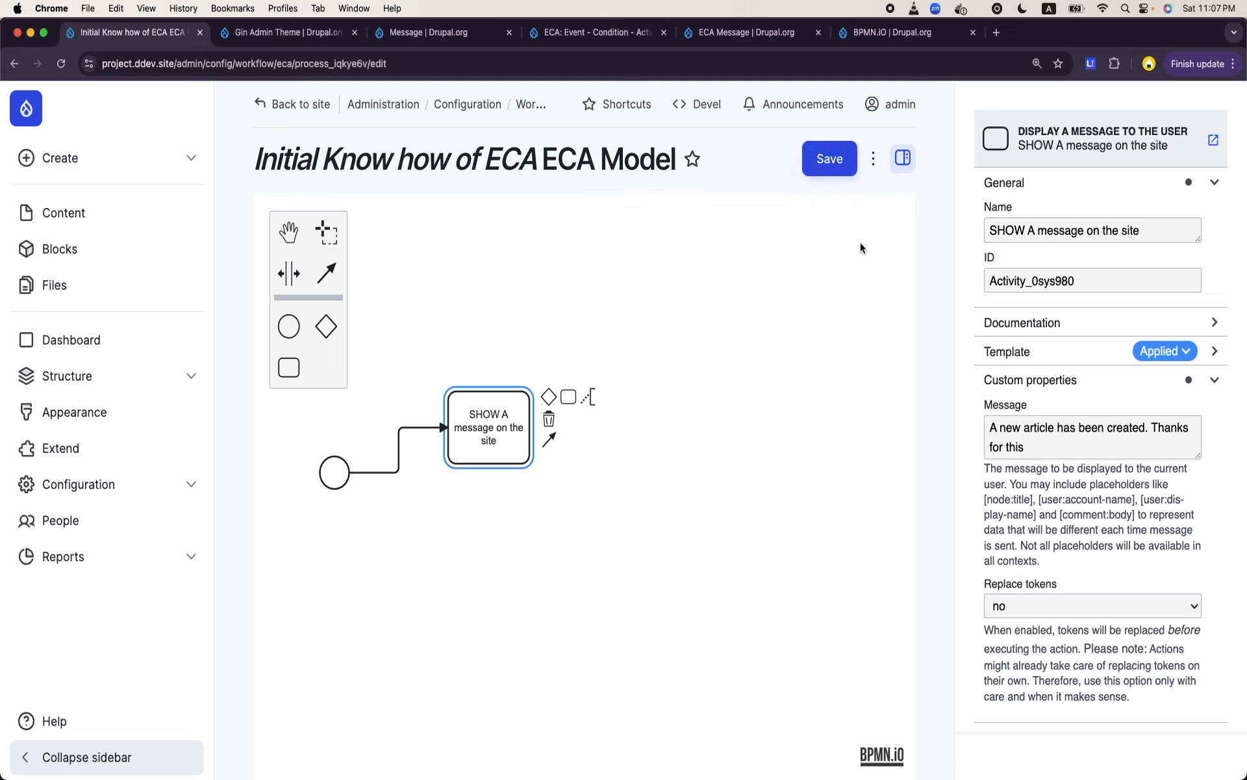
pyautogui.click(434, 512)
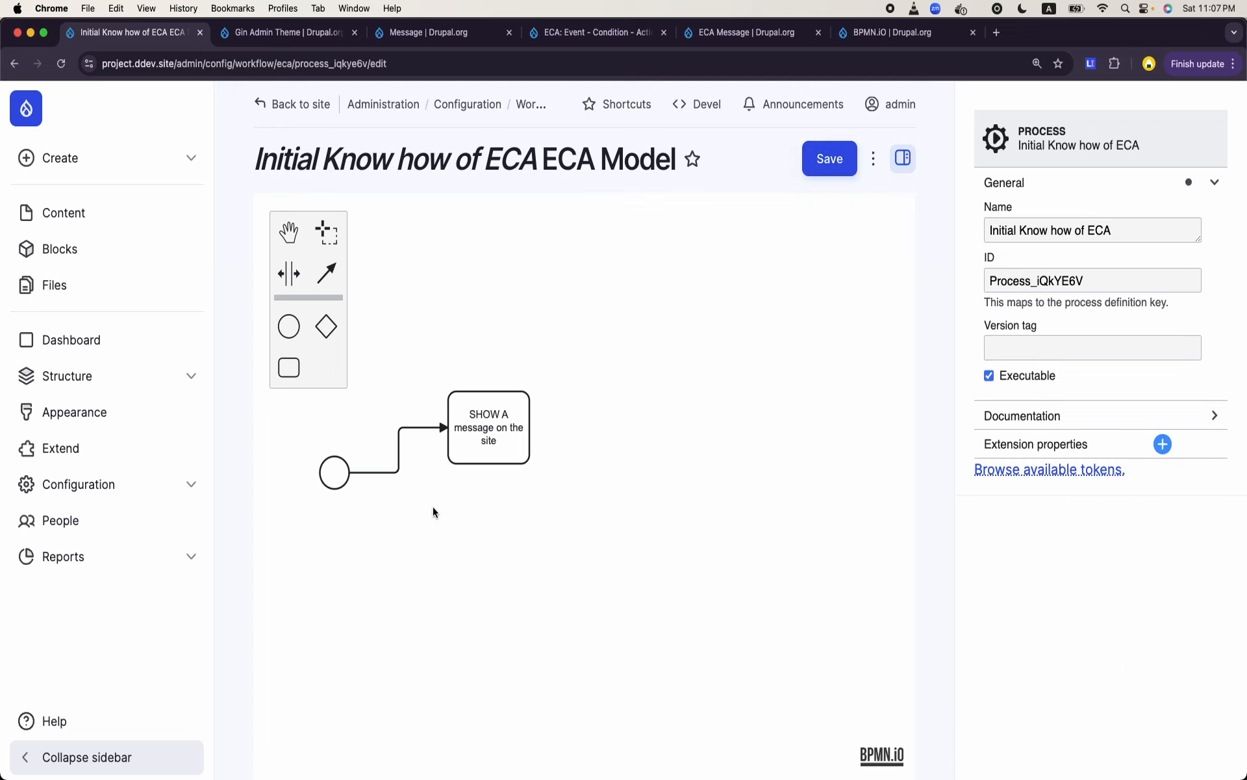
# - Review the event and task settings and open the site's Content overview in a new browser tab
pyautogui.click(337, 484)
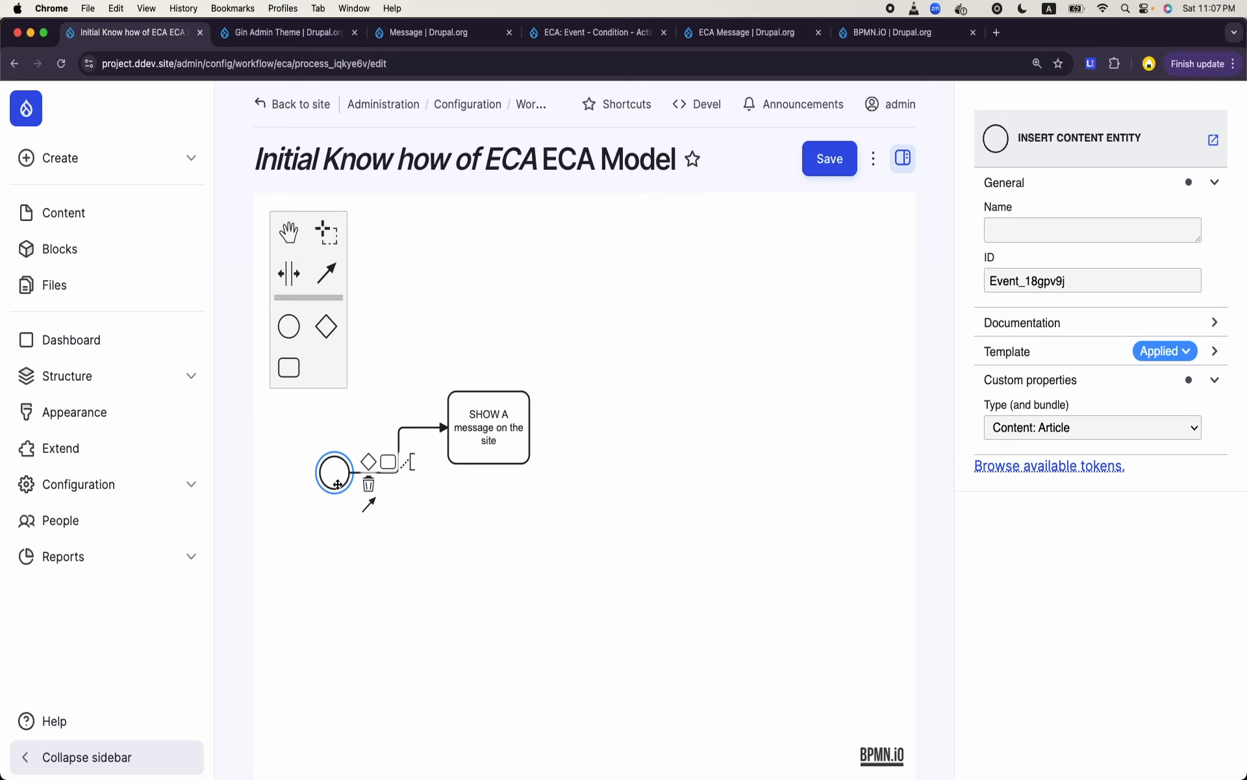
pyautogui.click(499, 432)
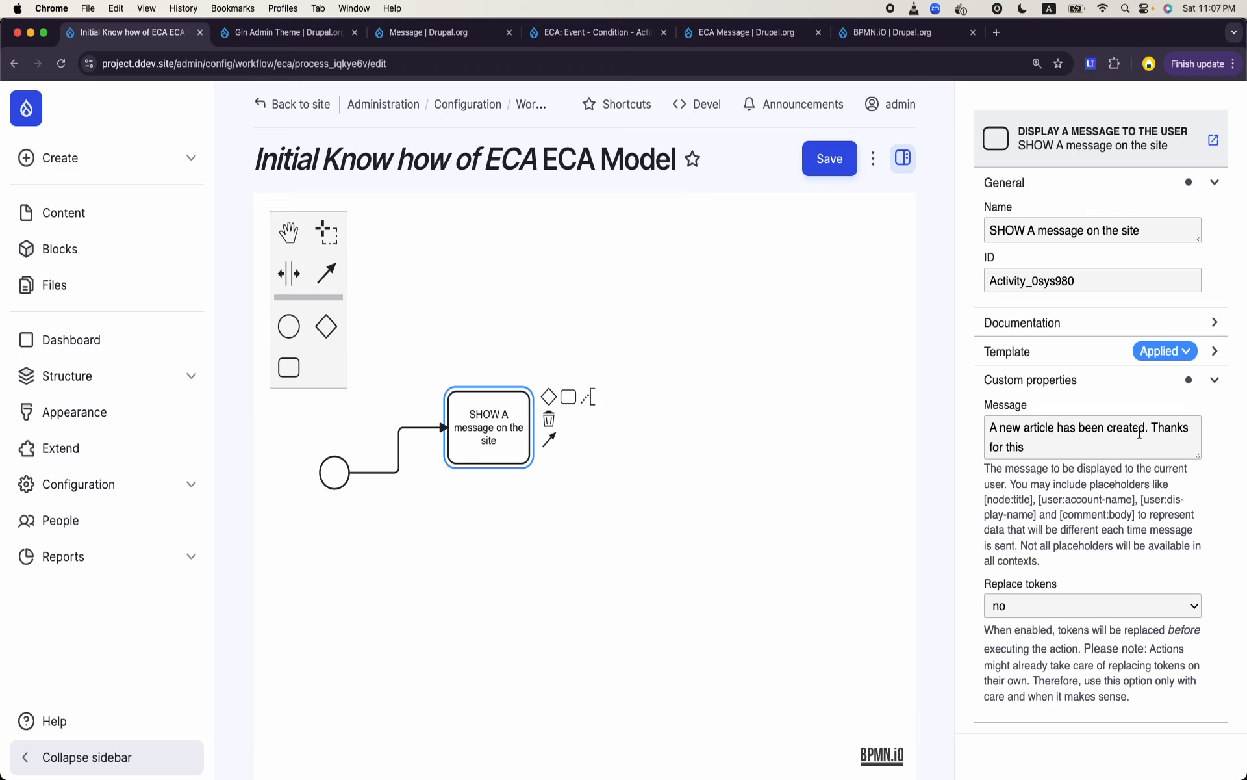
pyautogui.rightClick(104, 216)
pyautogui.click(151, 216)
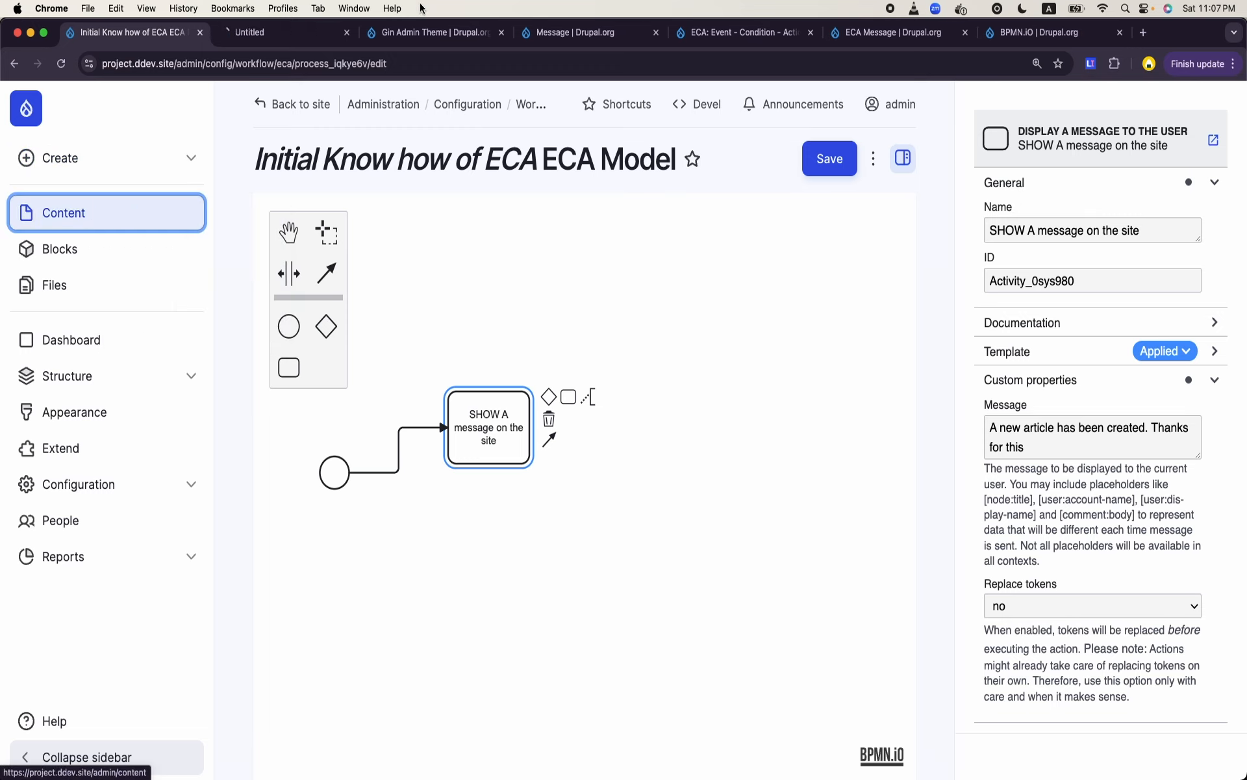
# - Open the form for creating a new Article from the Content overview
pyautogui.click(294, 39)
pyautogui.click(1112, 159)
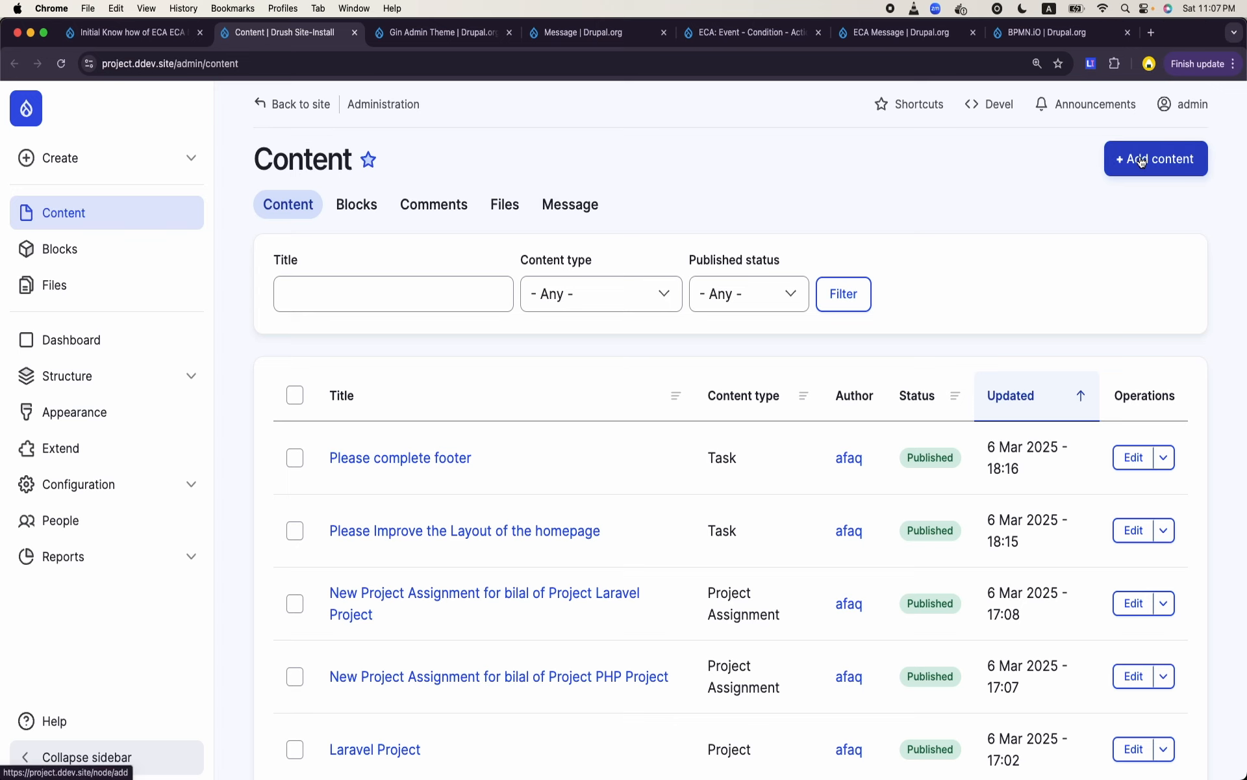
pyautogui.click(455, 235)
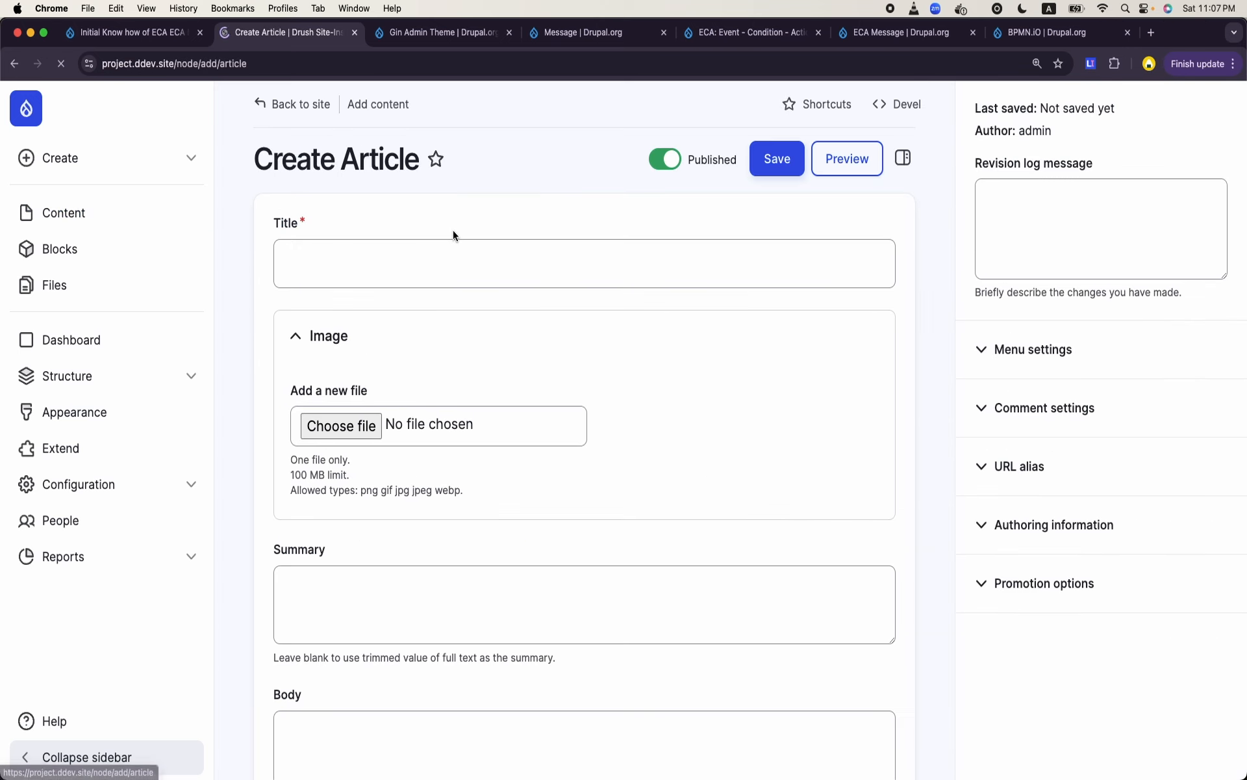
# - Title the new article "Test Article"
pyautogui.click(420, 262)
pyautogui.write('Test ar')
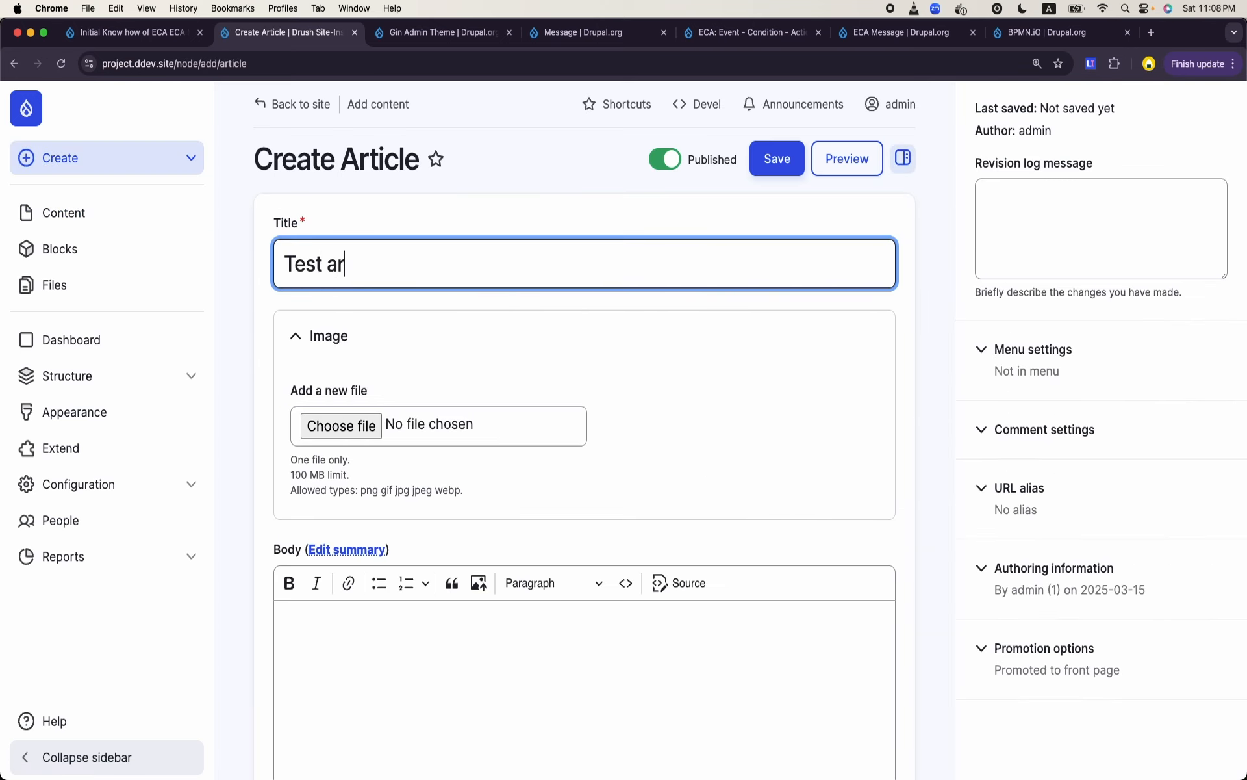
pyautogui.press('BackSpace')
pyautogui.press('BackSpace')
pyautogui.write('Article')
pyautogui.scroll(-5, 495, 329)
pyautogui.scroll(5, 496, 329)
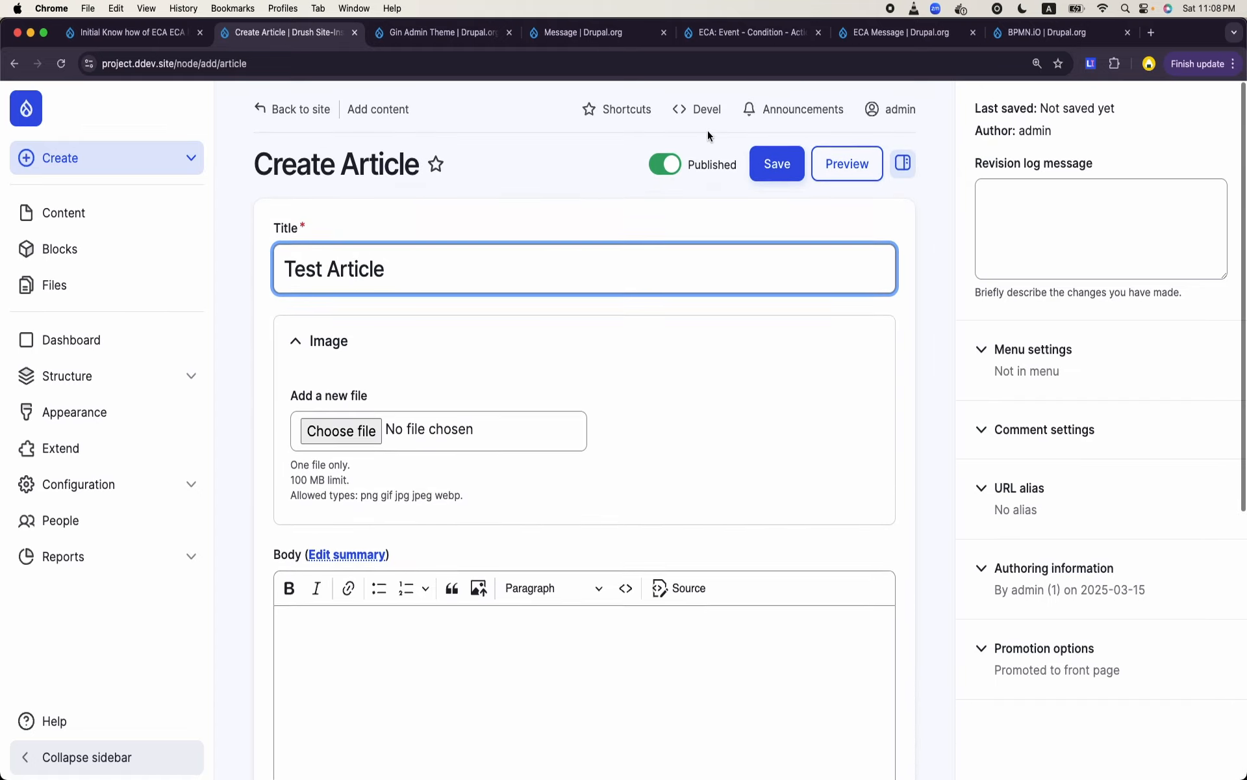
# - Save the published article and dismiss both status messages on its page
pyautogui.click(777, 164)
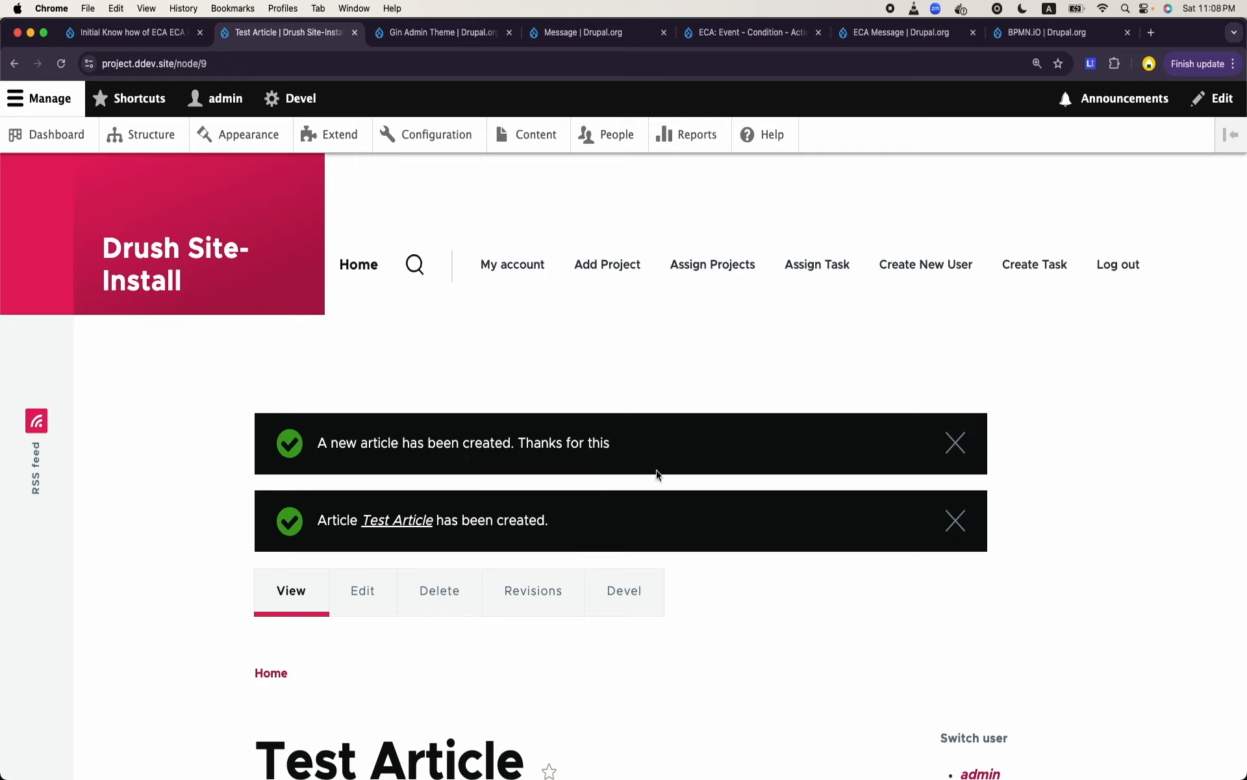
pyautogui.click(955, 443)
pyautogui.click(953, 443)
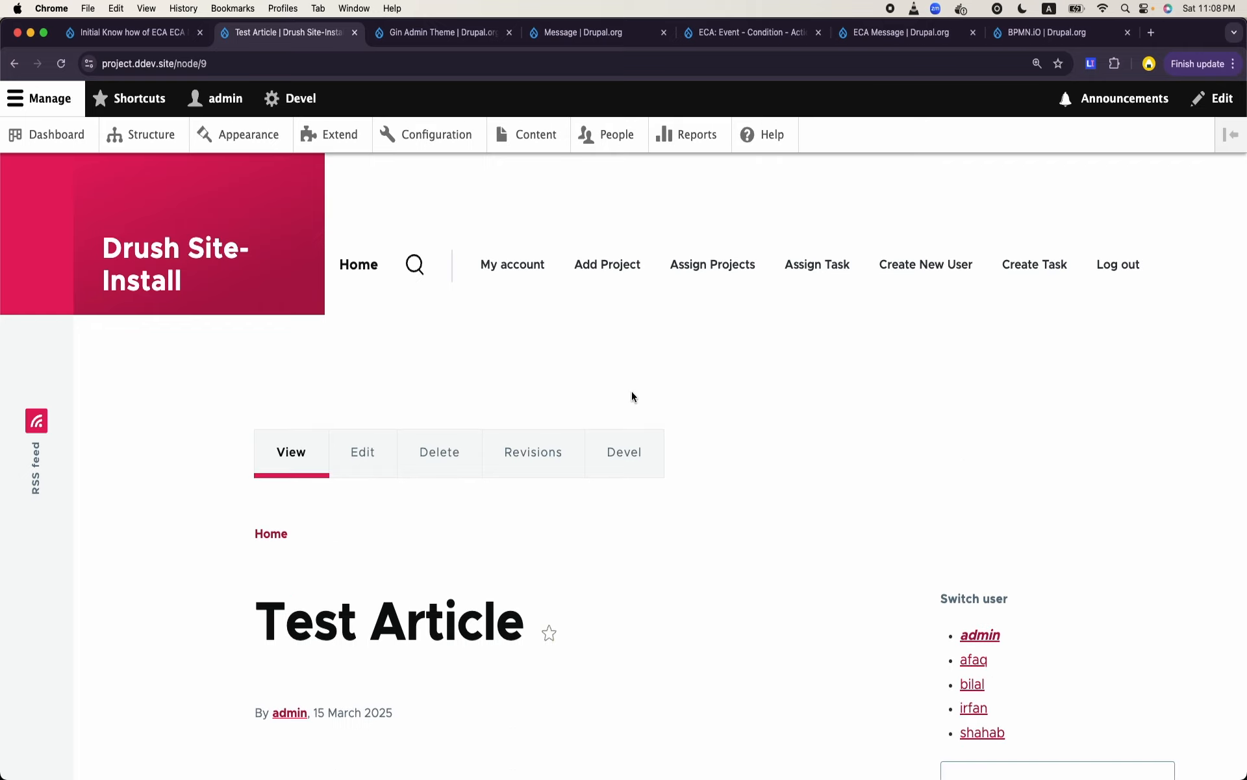
# - Go to the ECA models overview in the site's workflow configuration
pyautogui.click(422, 142)
pyautogui.scroll(-10, 460, 329)
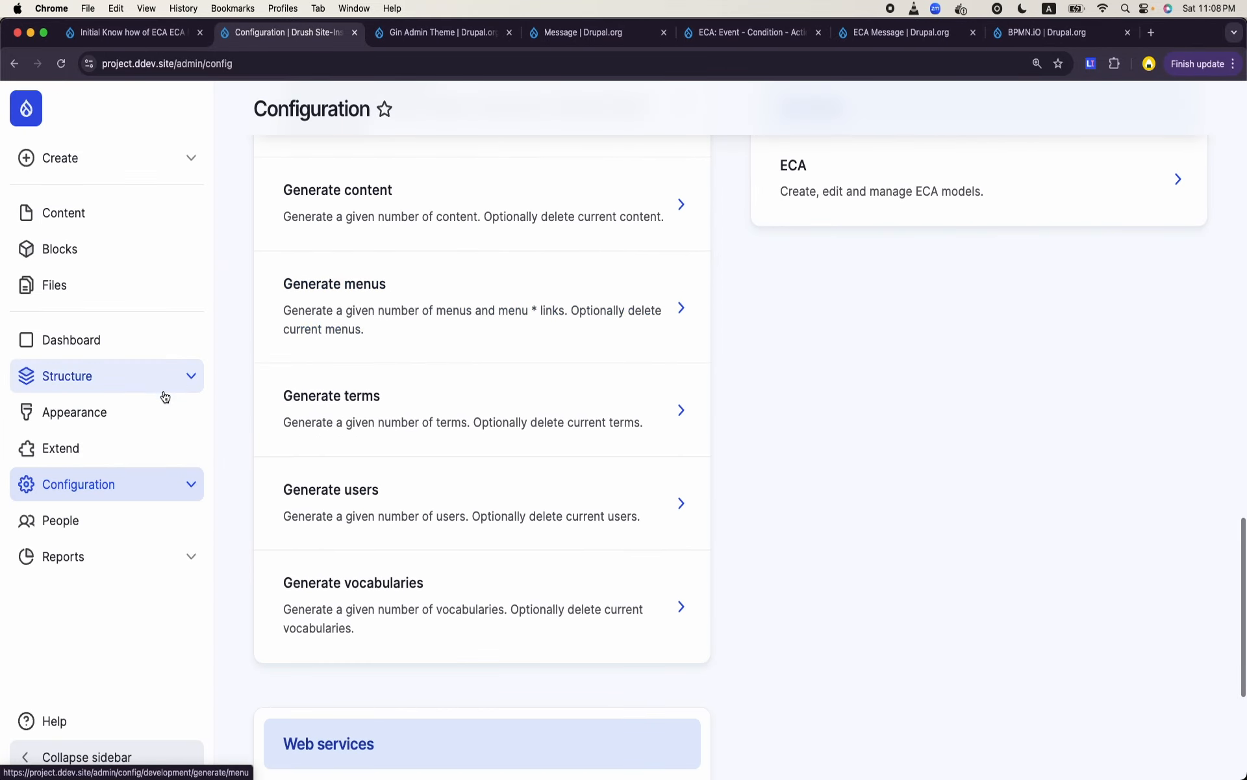
pyautogui.click(158, 481)
pyautogui.scroll(-2, 159, 481)
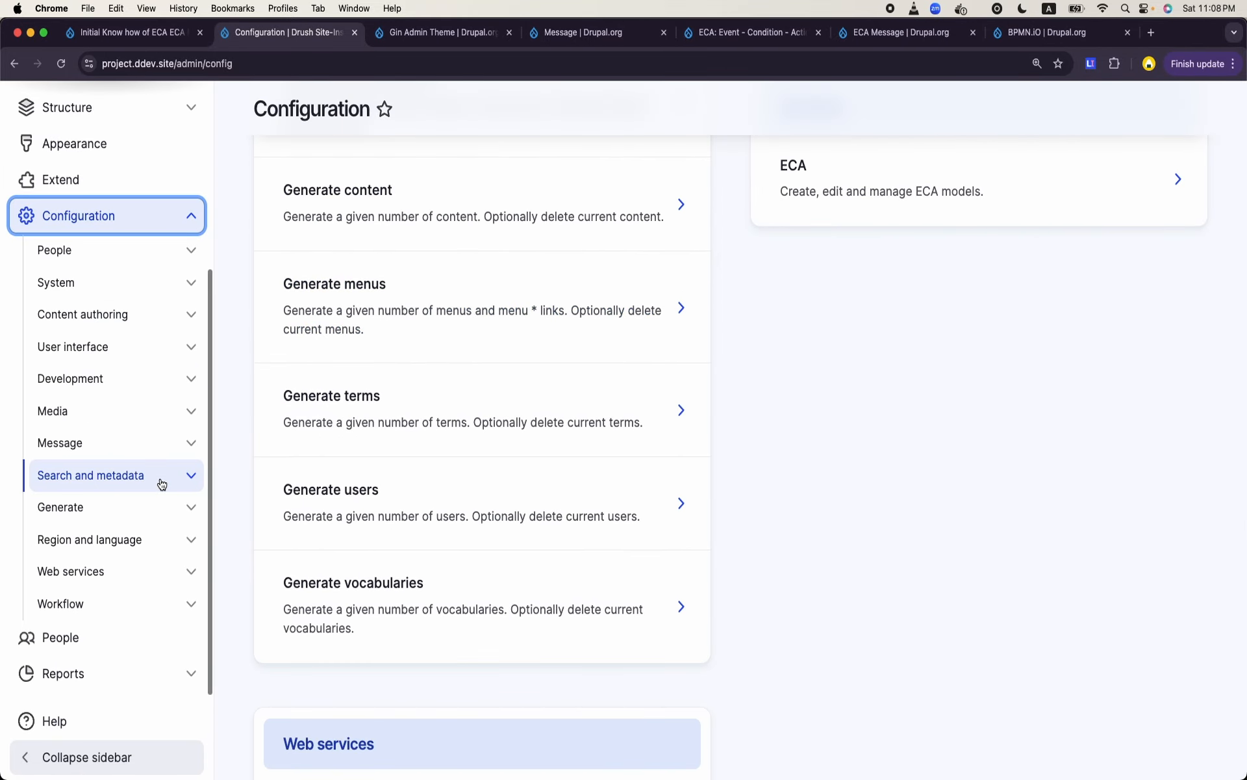
pyautogui.click(116, 597)
pyautogui.click(96, 641)
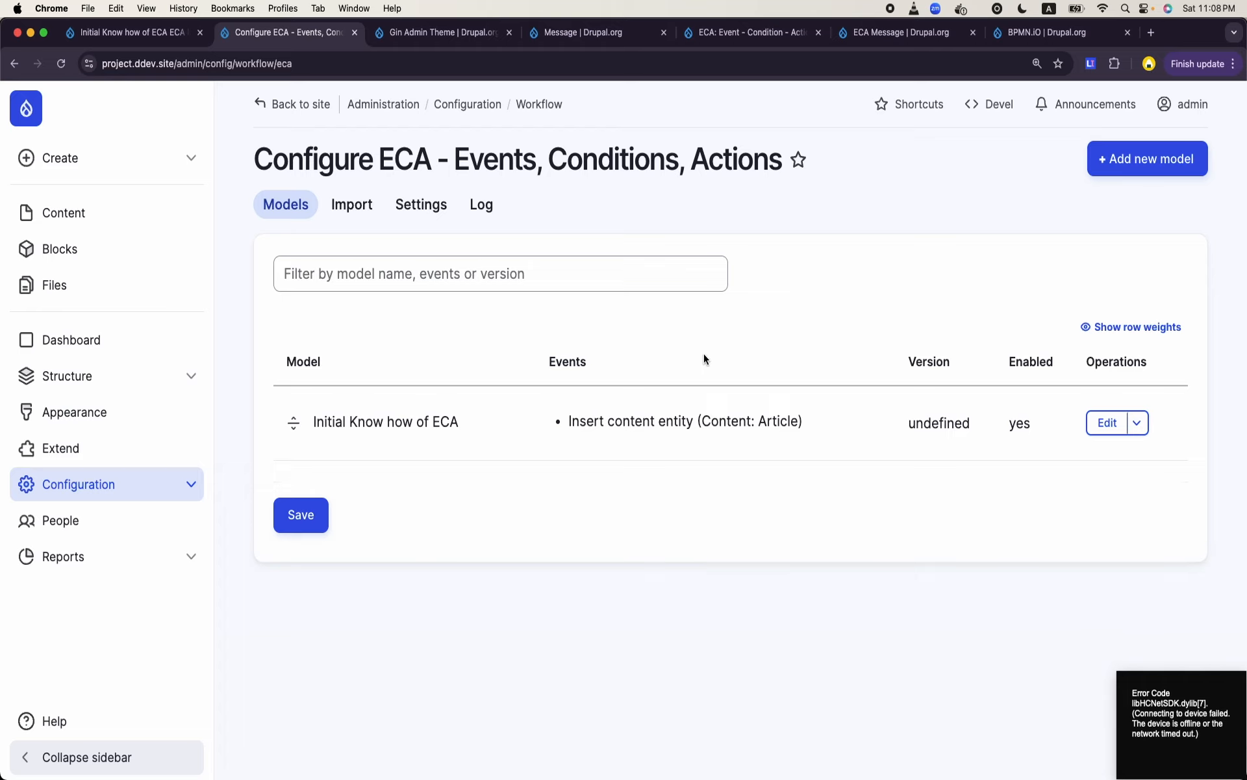
# - Switch to OpenOffice, create a new blank text document and enlarge its window to fill the screen
pyautogui.moveTo(669, 776)
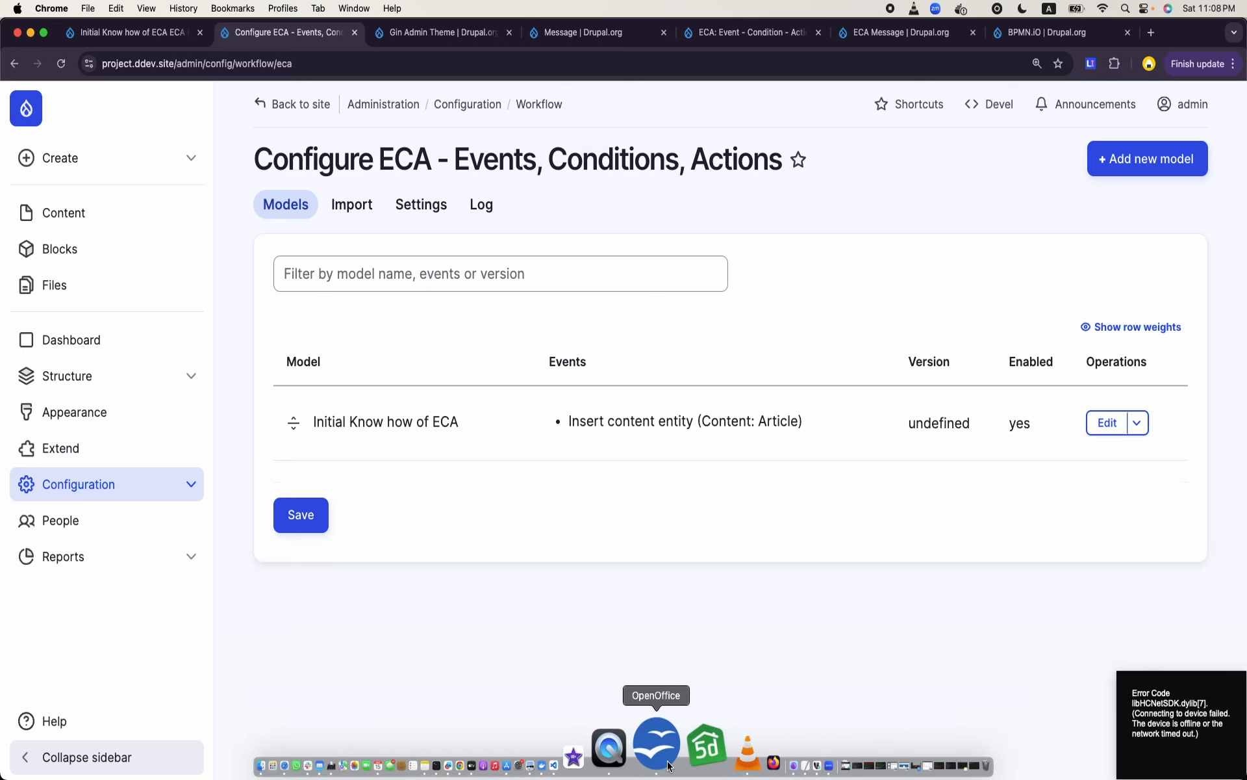
pyautogui.click(669, 766)
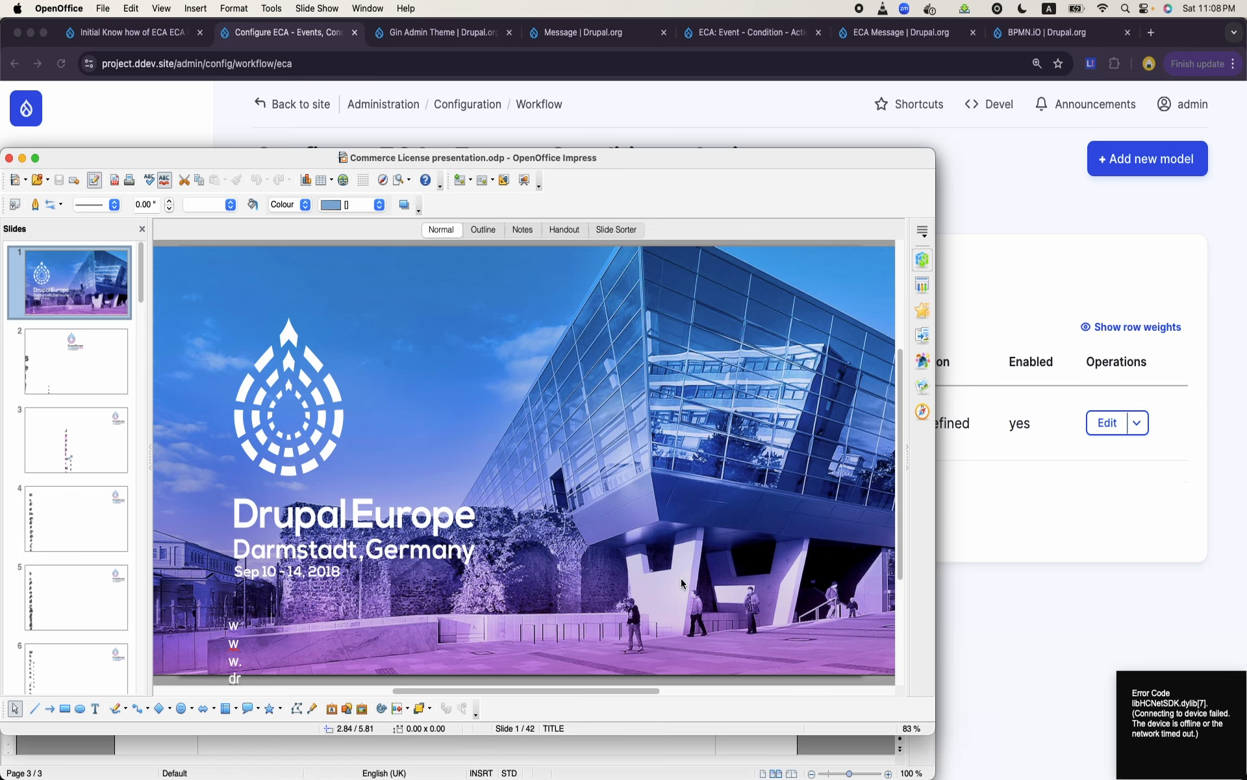
pyautogui.click(107, 13)
pyautogui.moveTo(107, 30)
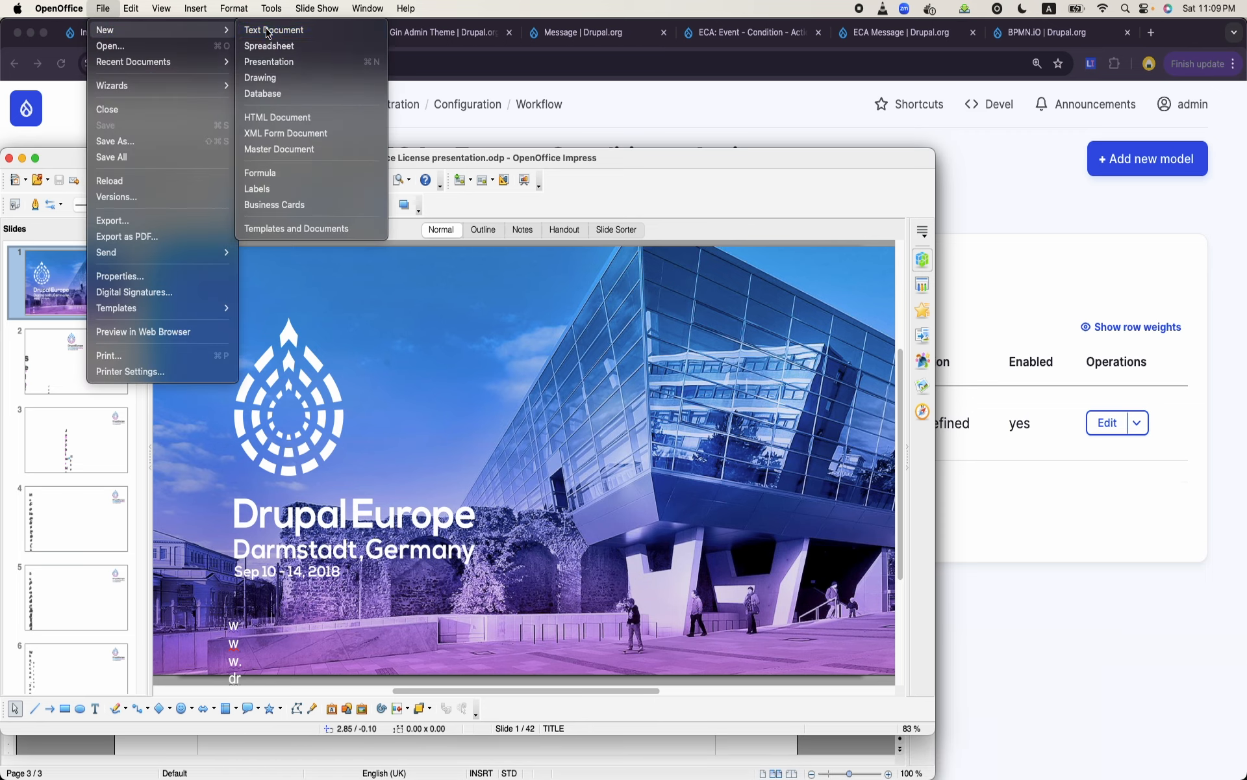
pyautogui.click(267, 30)
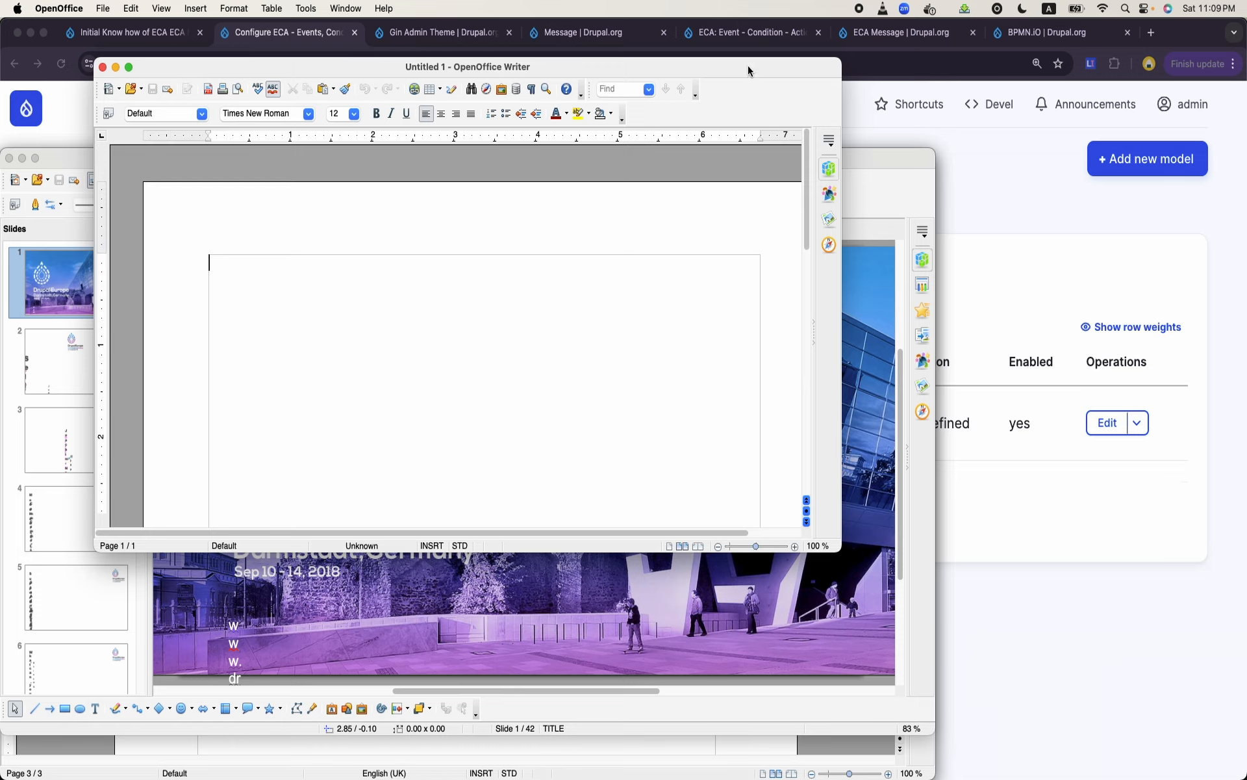
pyautogui.doubleClick(744, 62)
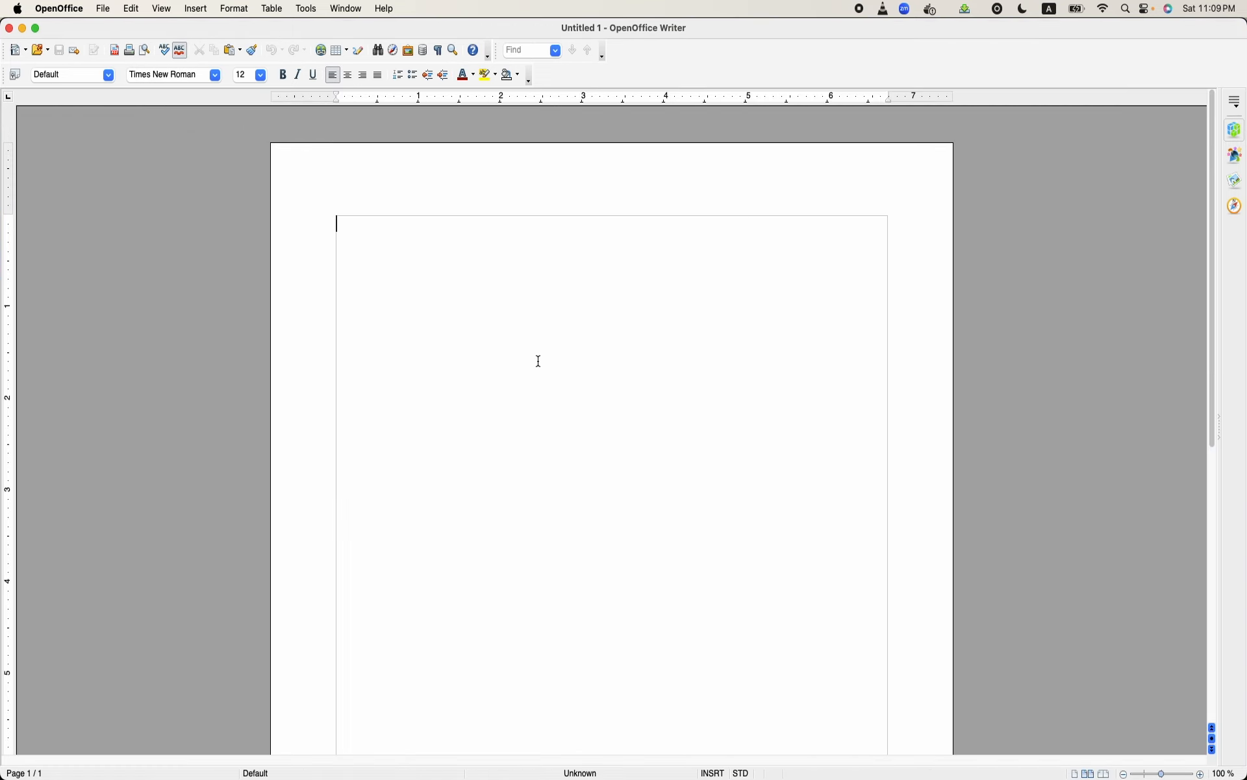
# - Insert three blank lines at the start of the document and set the font size to 20
pyautogui.press('Return')
pyautogui.press('Return')
pyautogui.press('Return')
pyautogui.click(261, 78)
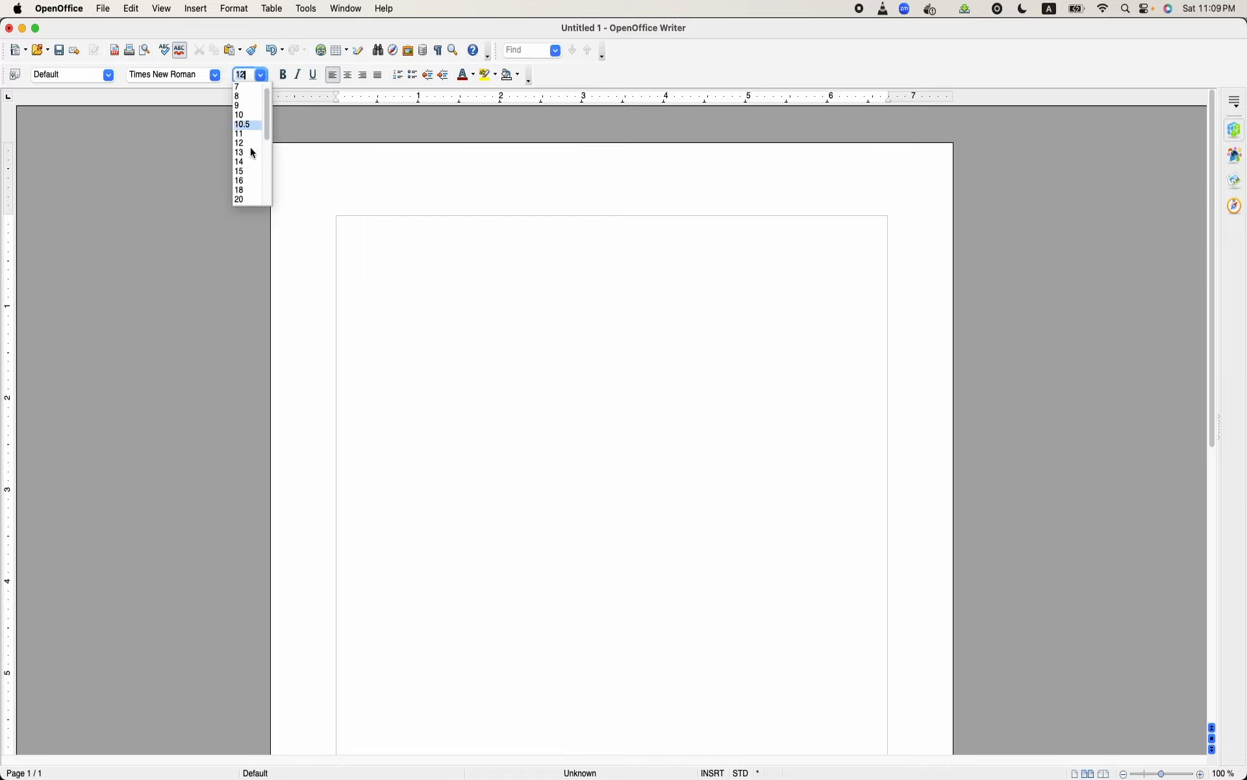
pyautogui.click(247, 203)
# - Write the opening of the requirement: "When a task is created, a message should be"
pyautogui.write('W')
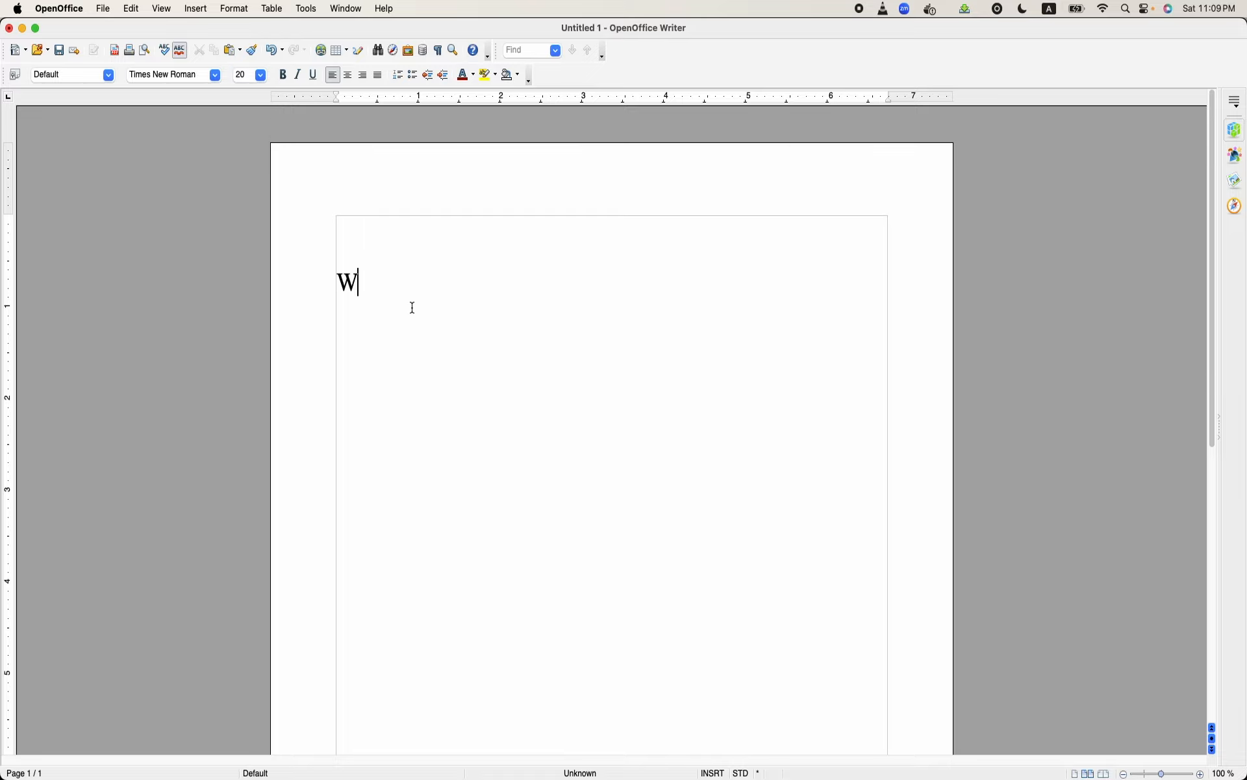
pyautogui.write('hen a task is createdm')
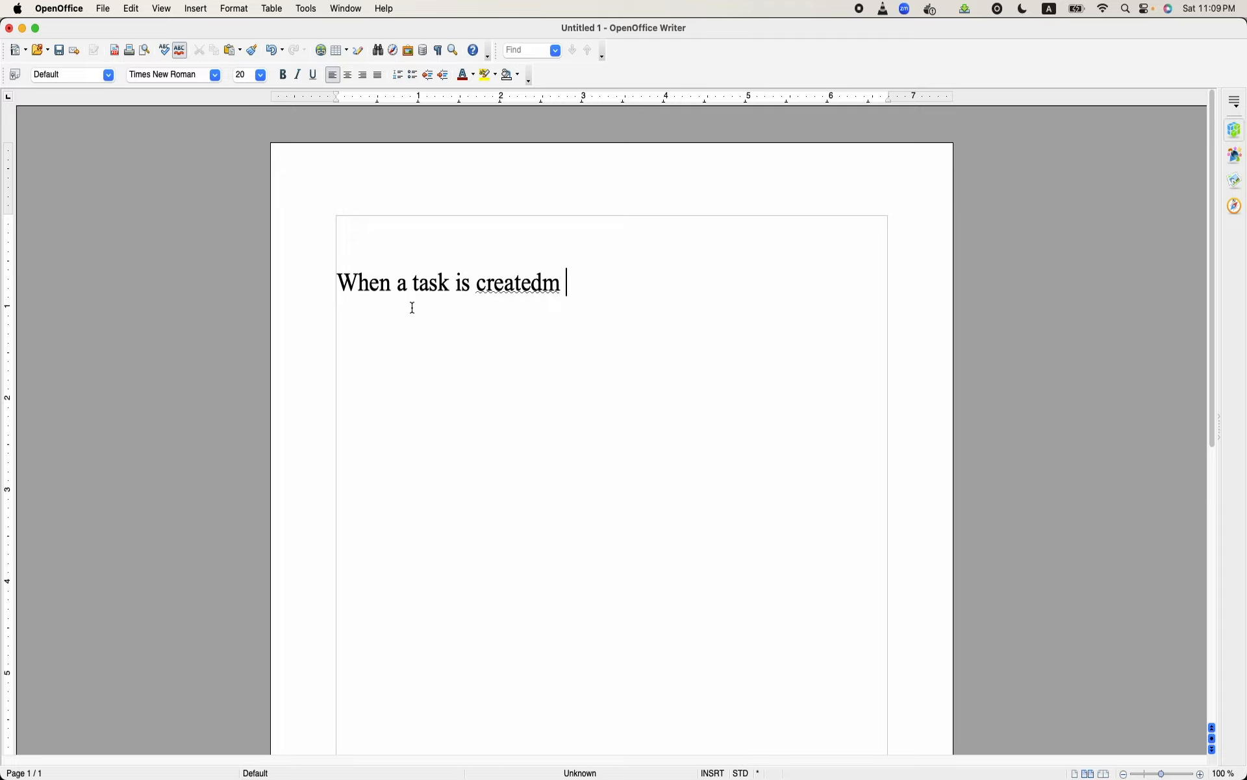
pyautogui.press('BackSpace')
pyautogui.press('BackSpace')
pyautogui.press('BackSpace')
pyautogui.write('ed, a message should')
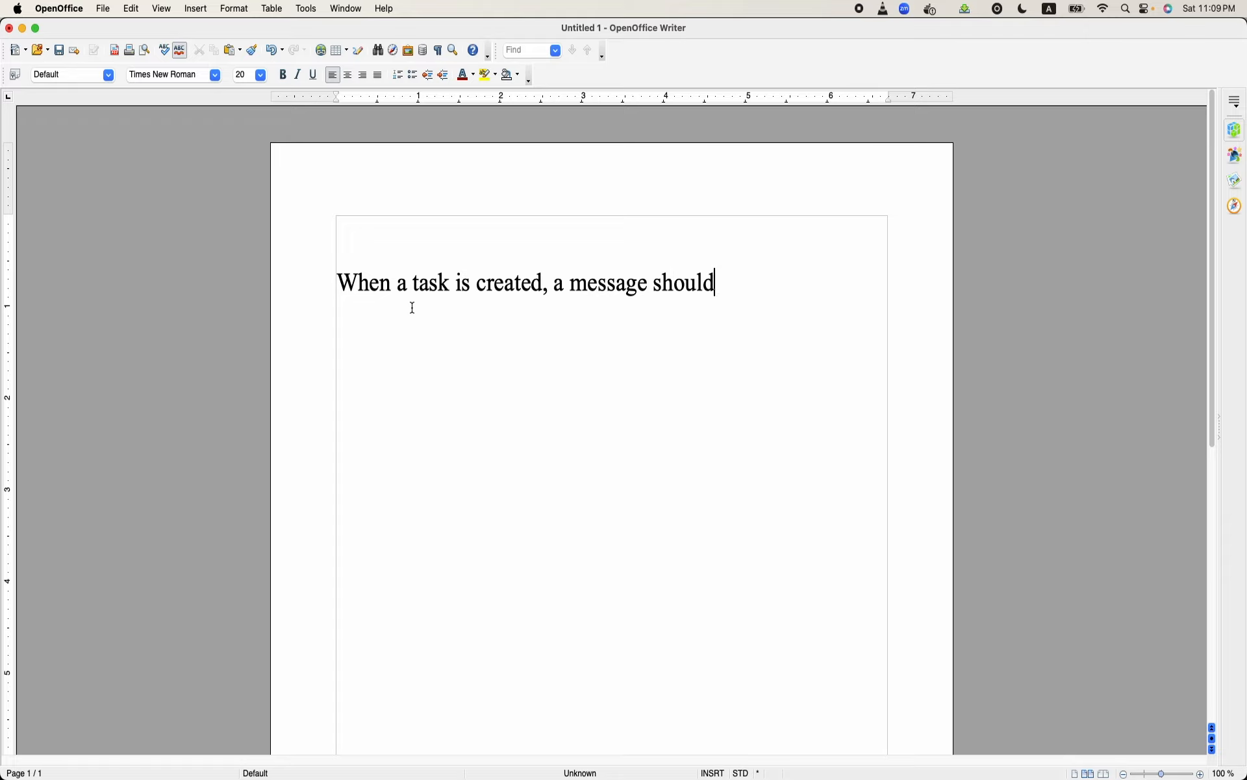
pyautogui.write(' be preparte')
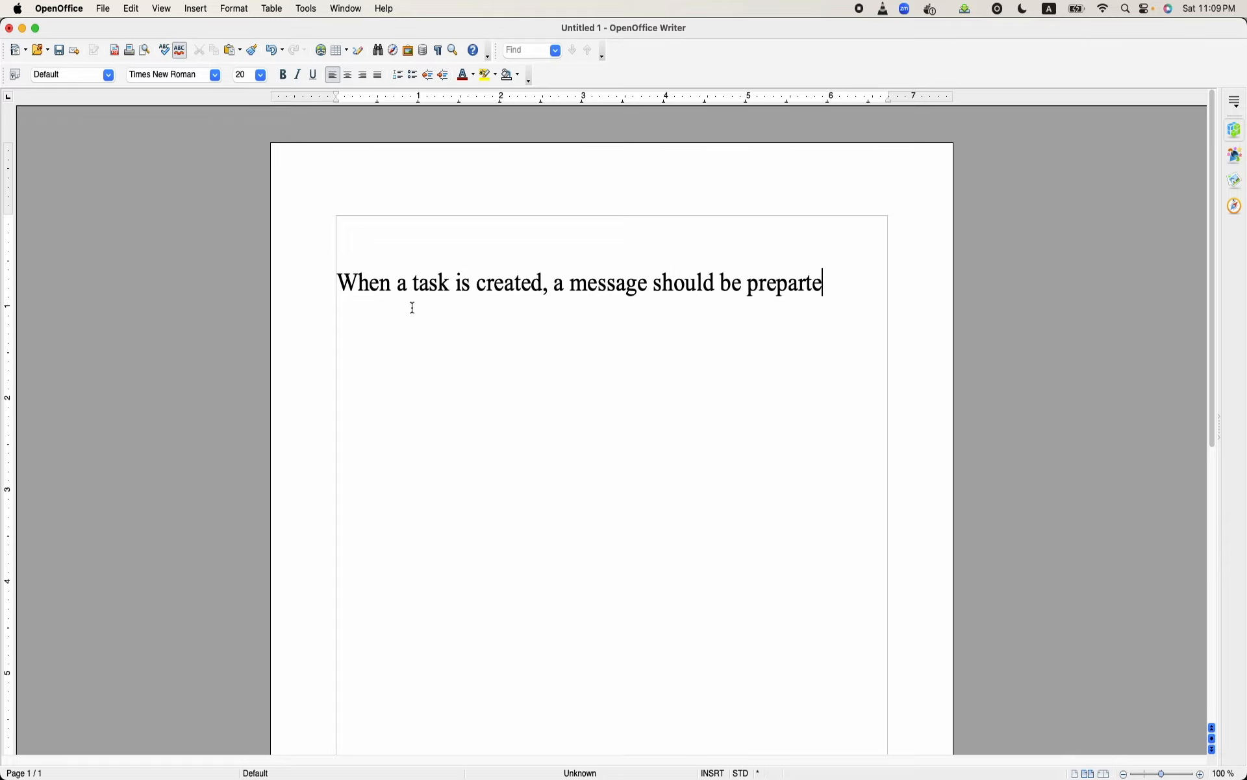
pyautogui.write('d')
# - Continue the requirement sentence with "prepared or saved for the user"
pyautogui.press('BackSpace')
pyautogui.press('BackSpace')
pyautogui.press('BackSpace')
pyautogui.write('ed or saved for the ')
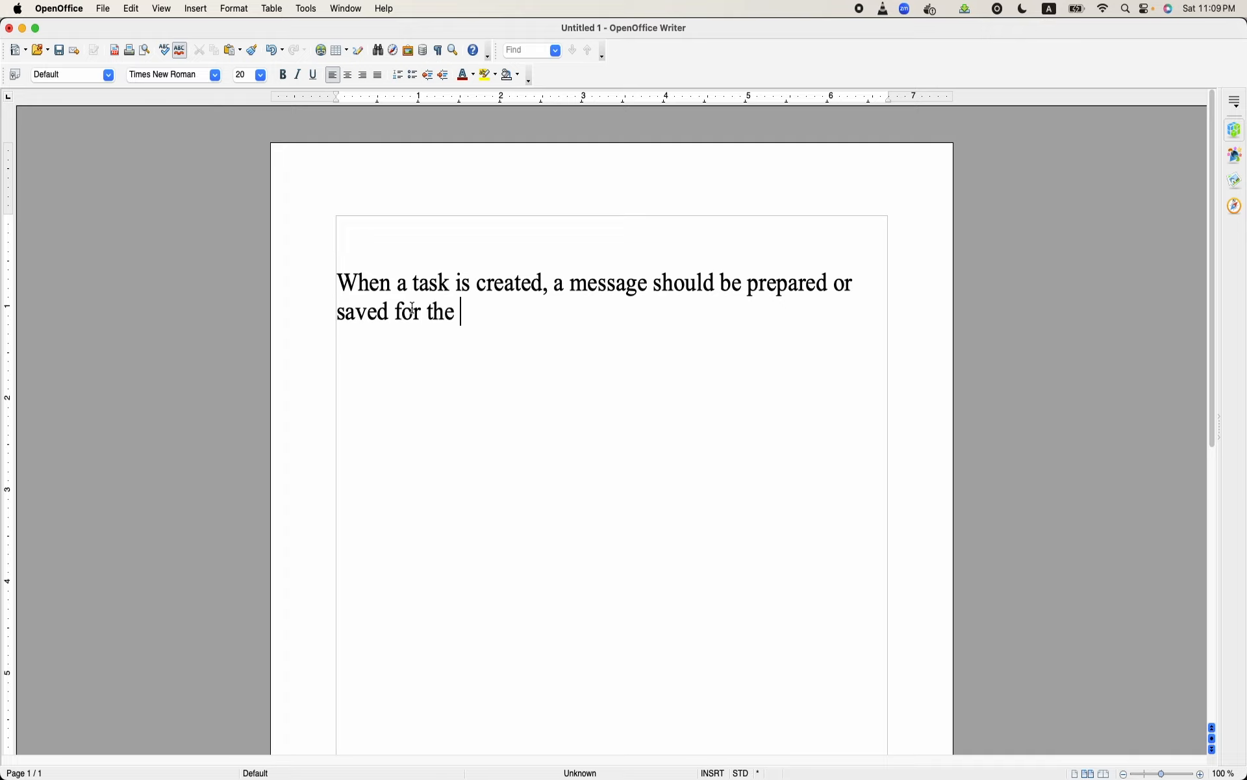
pyautogui.write('user to whom')
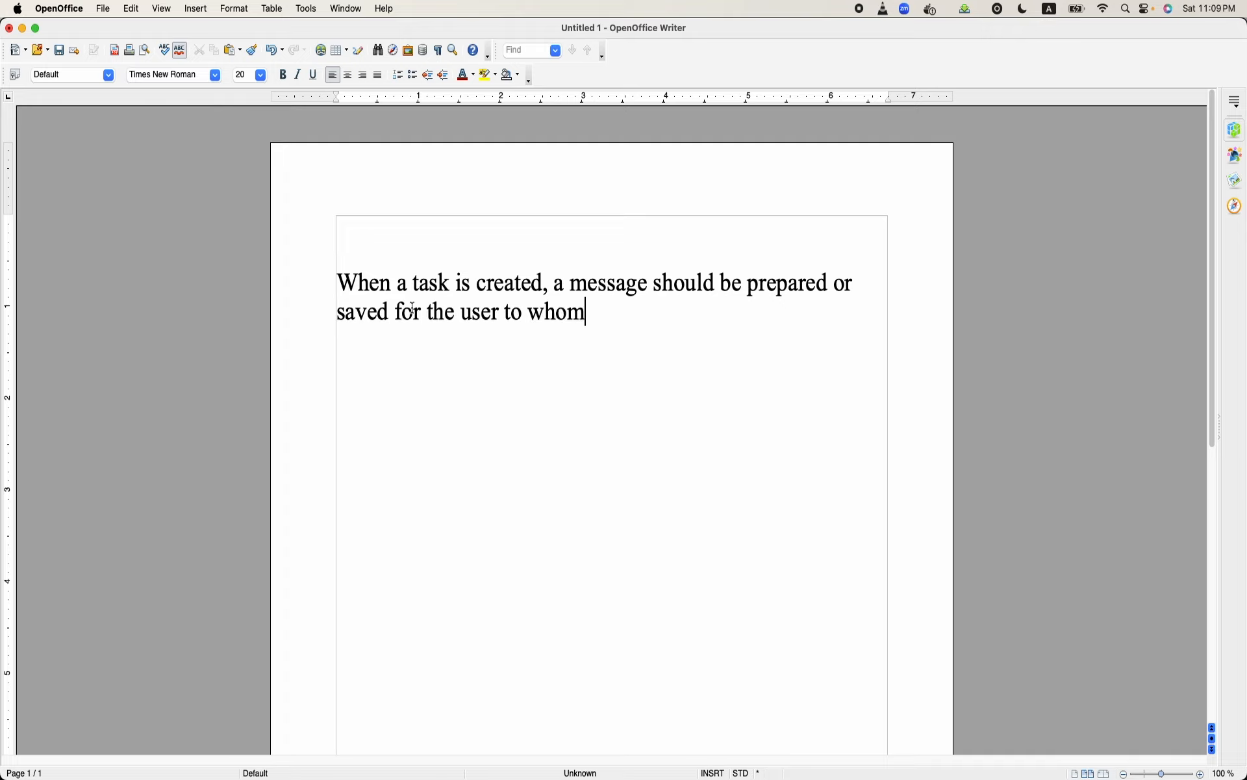
pyautogui.write(' the task is being ')
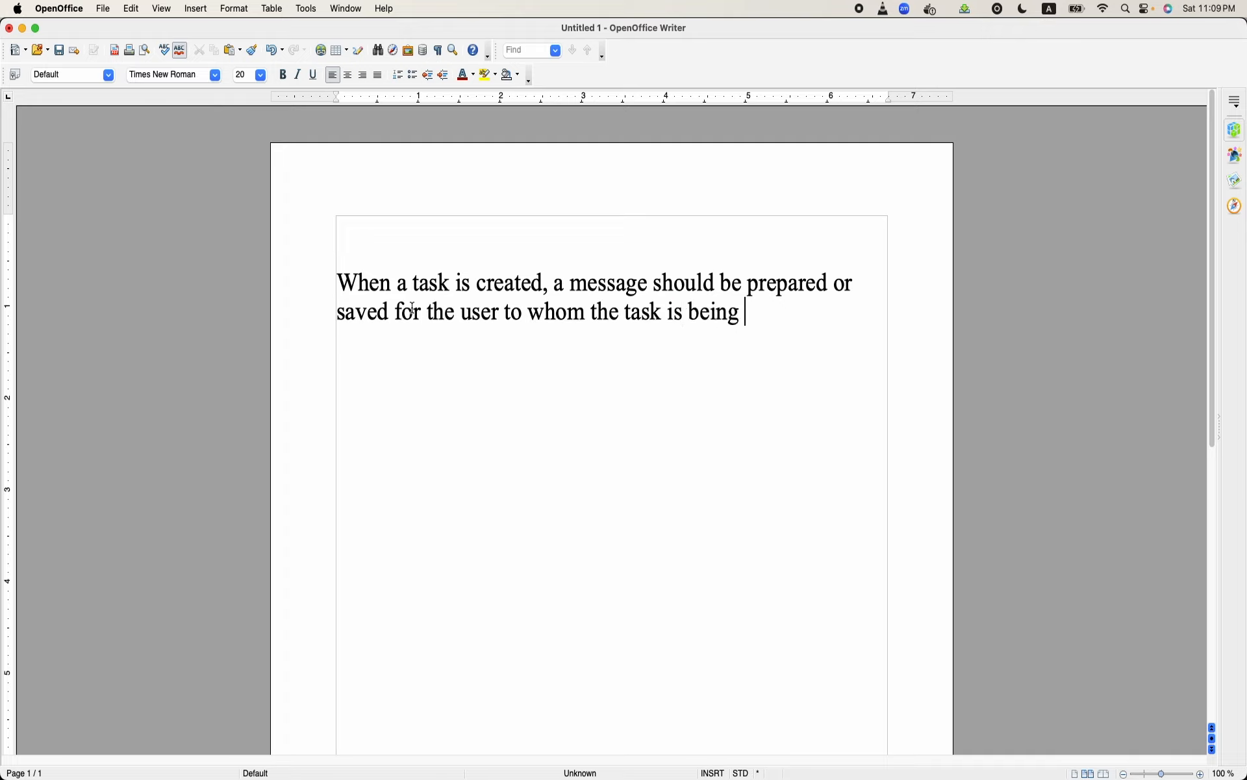
pyautogui.write('assigned as well ')
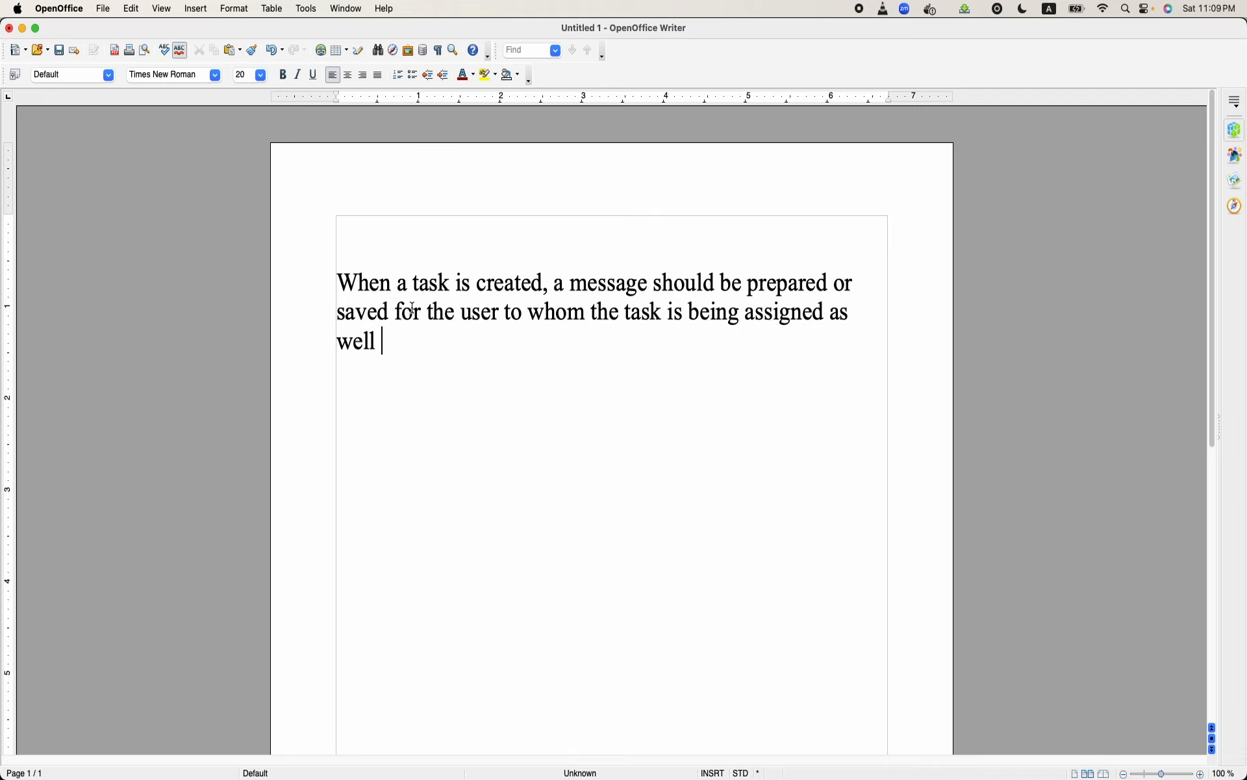
pyautogui.write('as the name')
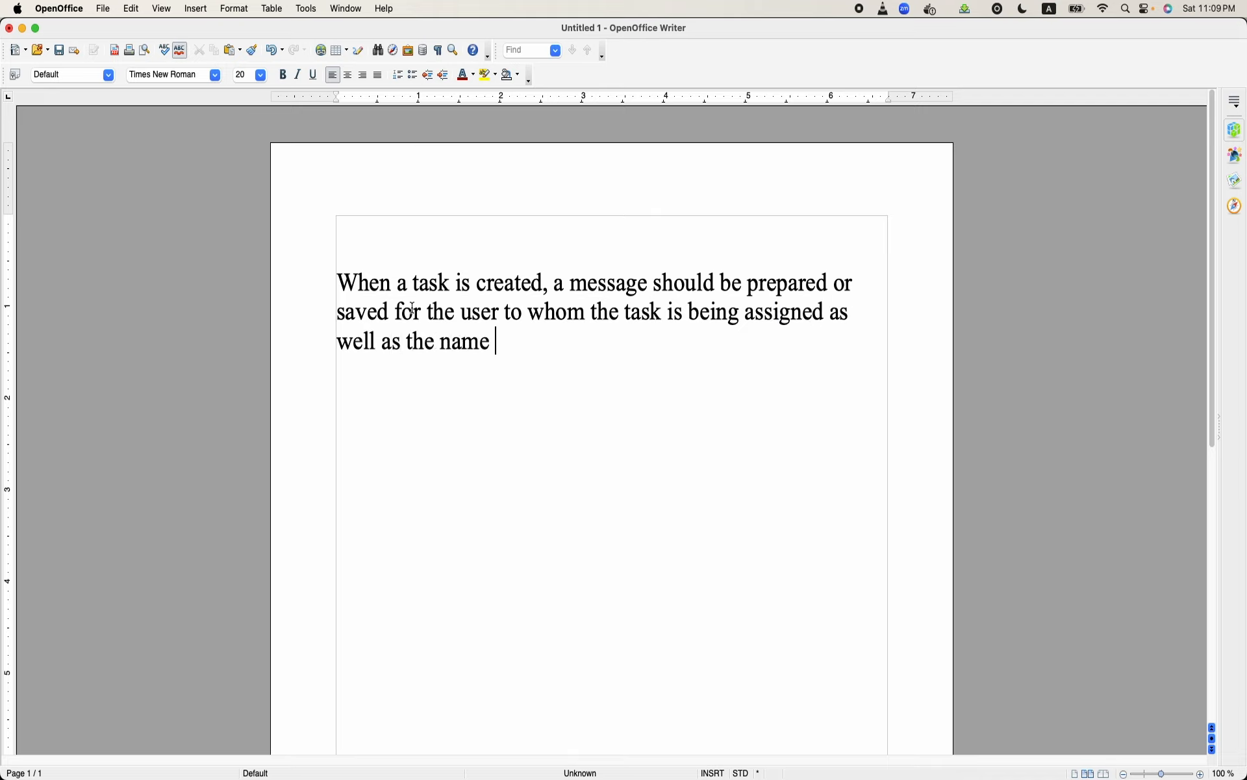
pyautogui.write(' of the task.')
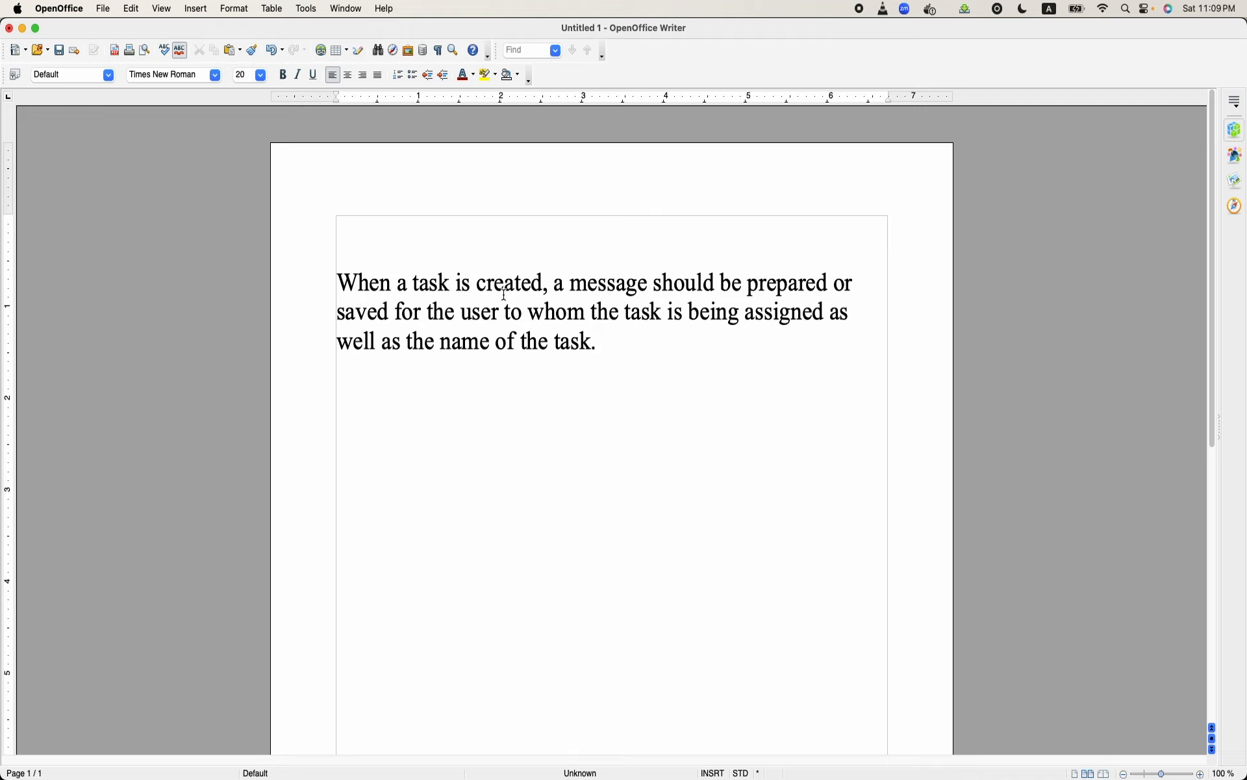
# - Review the requirement sentence, marking the words "message" and "task" in turn
pyautogui.doubleClick(615, 288)
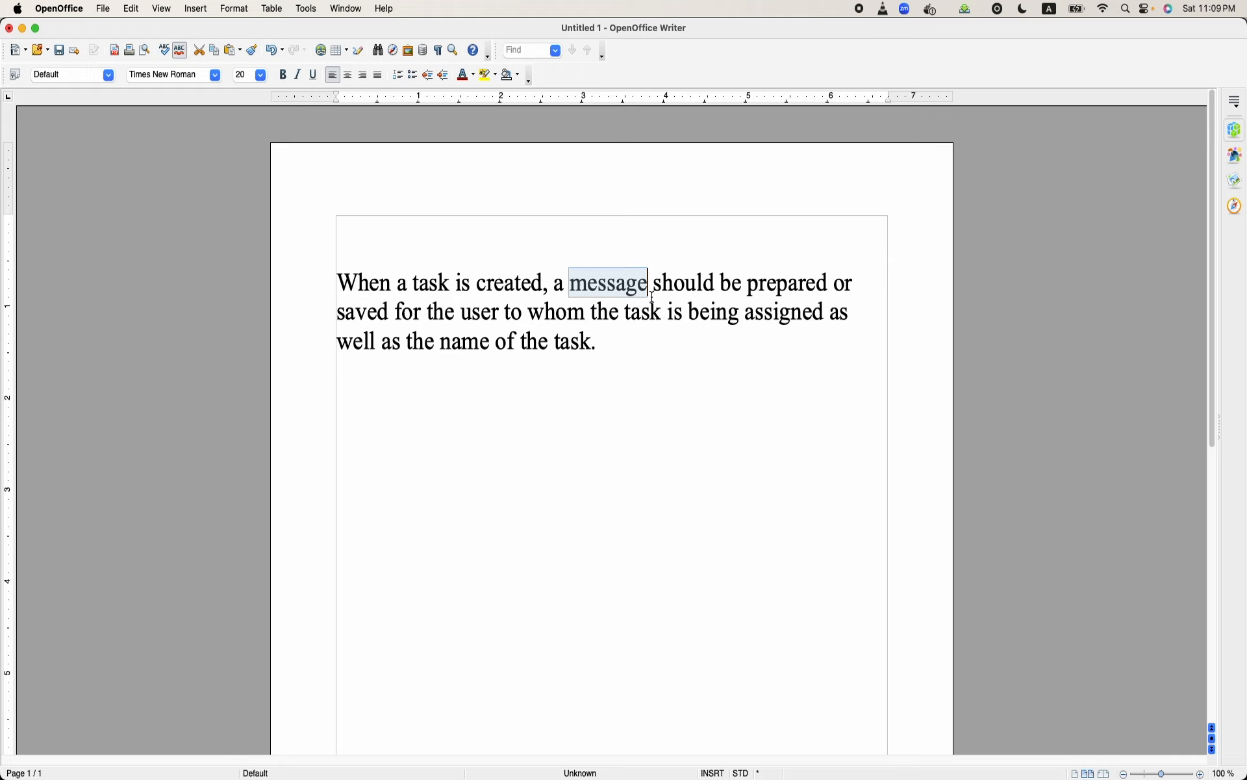
pyautogui.doubleClick(433, 284)
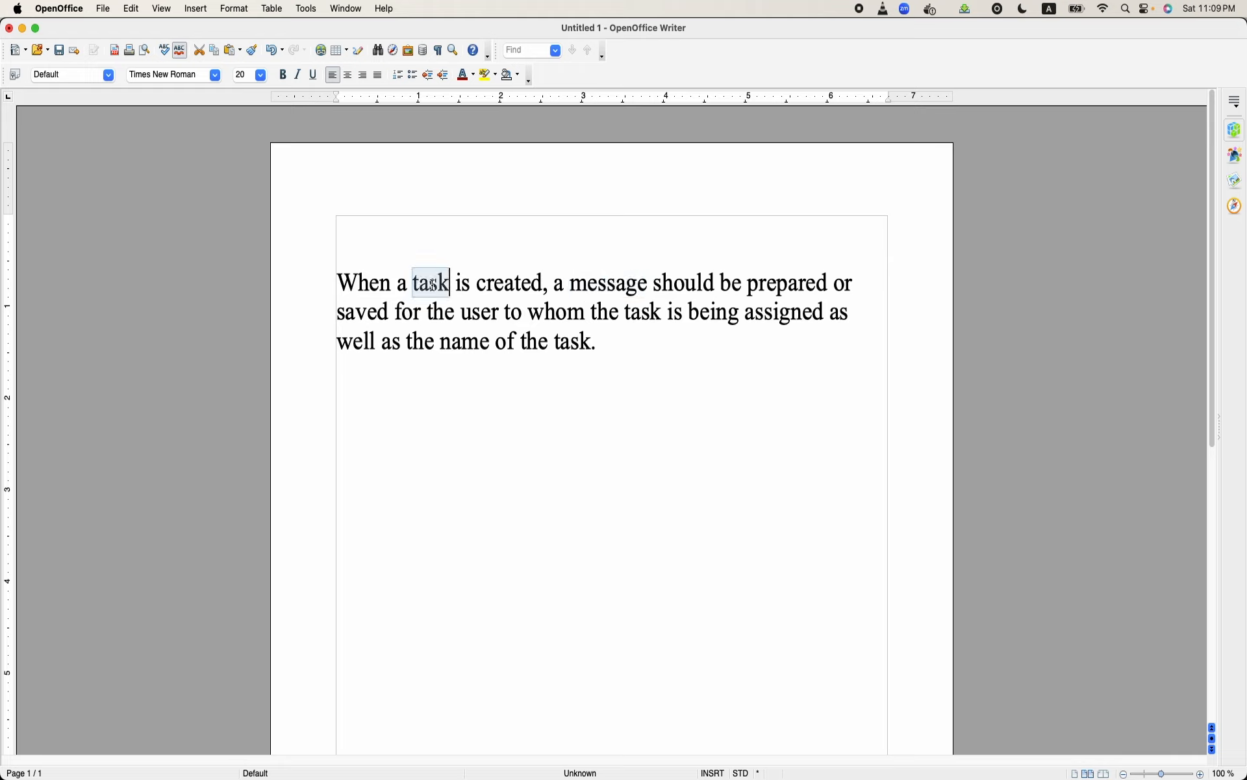
pyautogui.tripleClick(606, 282)
pyautogui.click(606, 283)
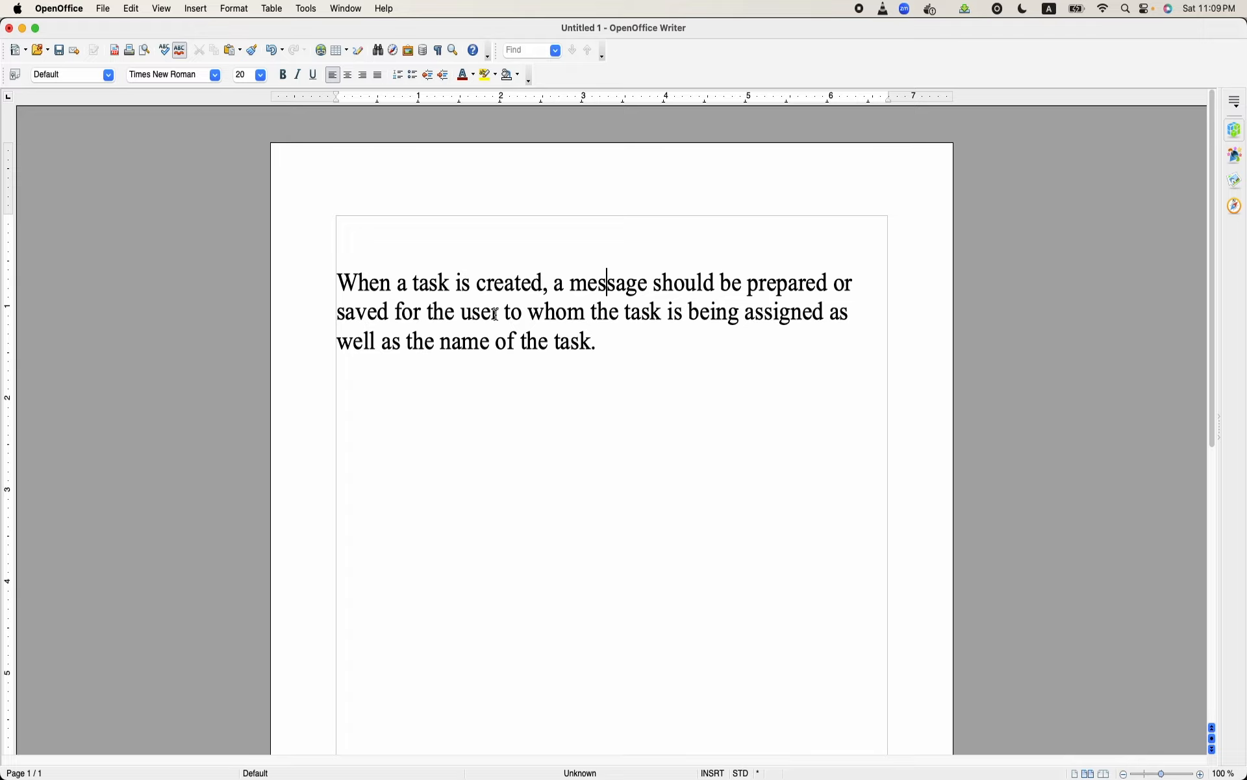
# - Switch back to Chrome and start a new ECA model with BPMN.io
pyautogui.moveTo(579, 772)
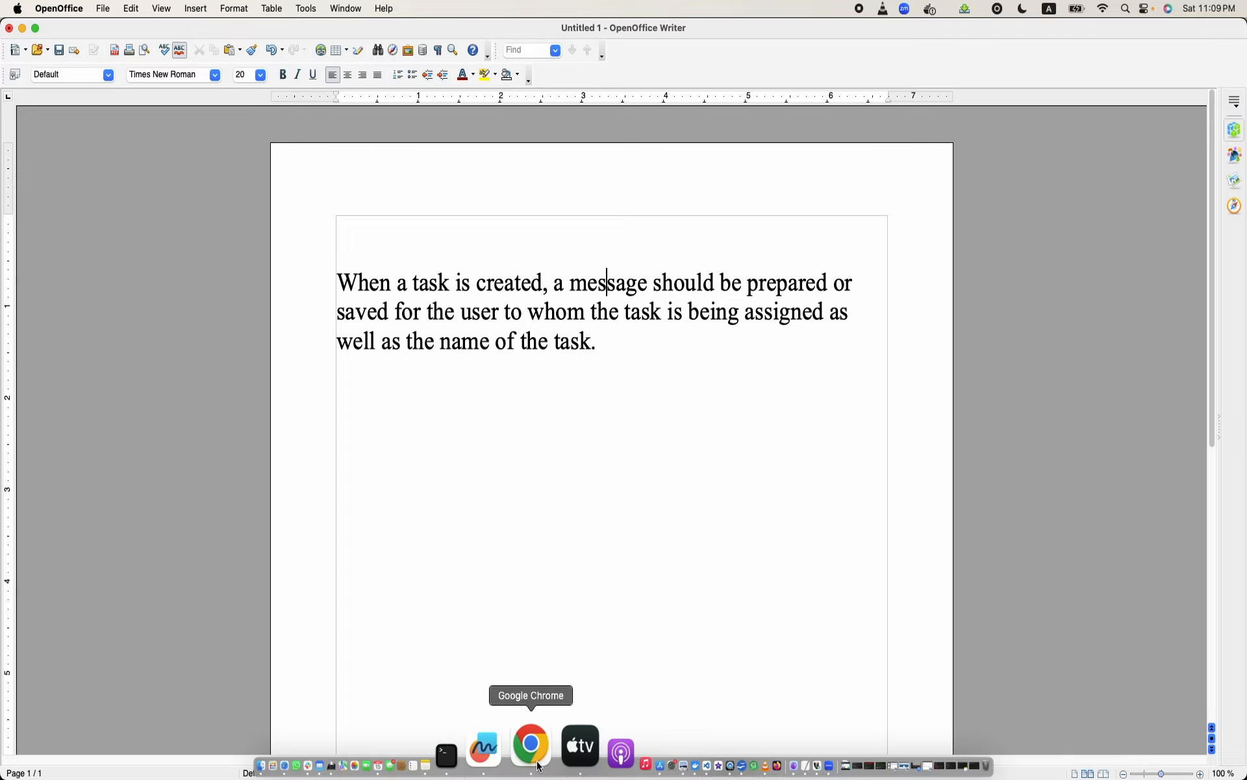
pyautogui.click(540, 766)
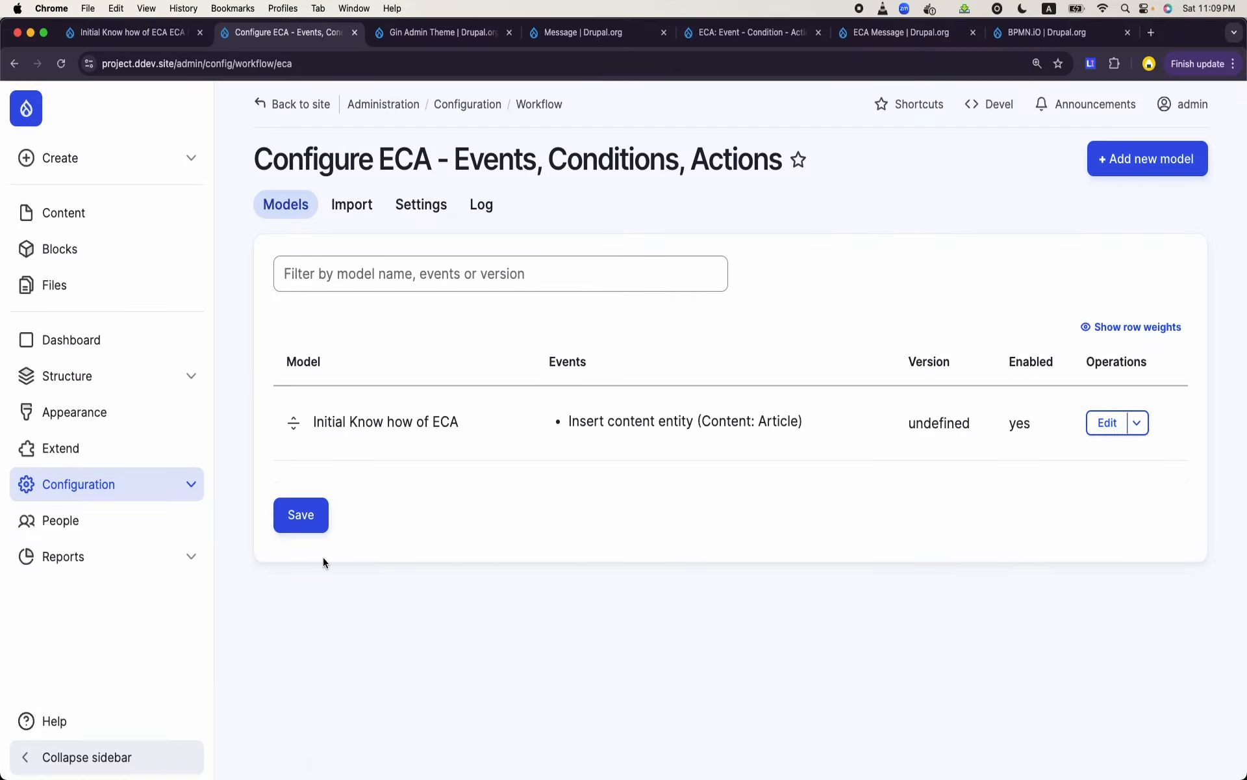
pyautogui.click(1157, 164)
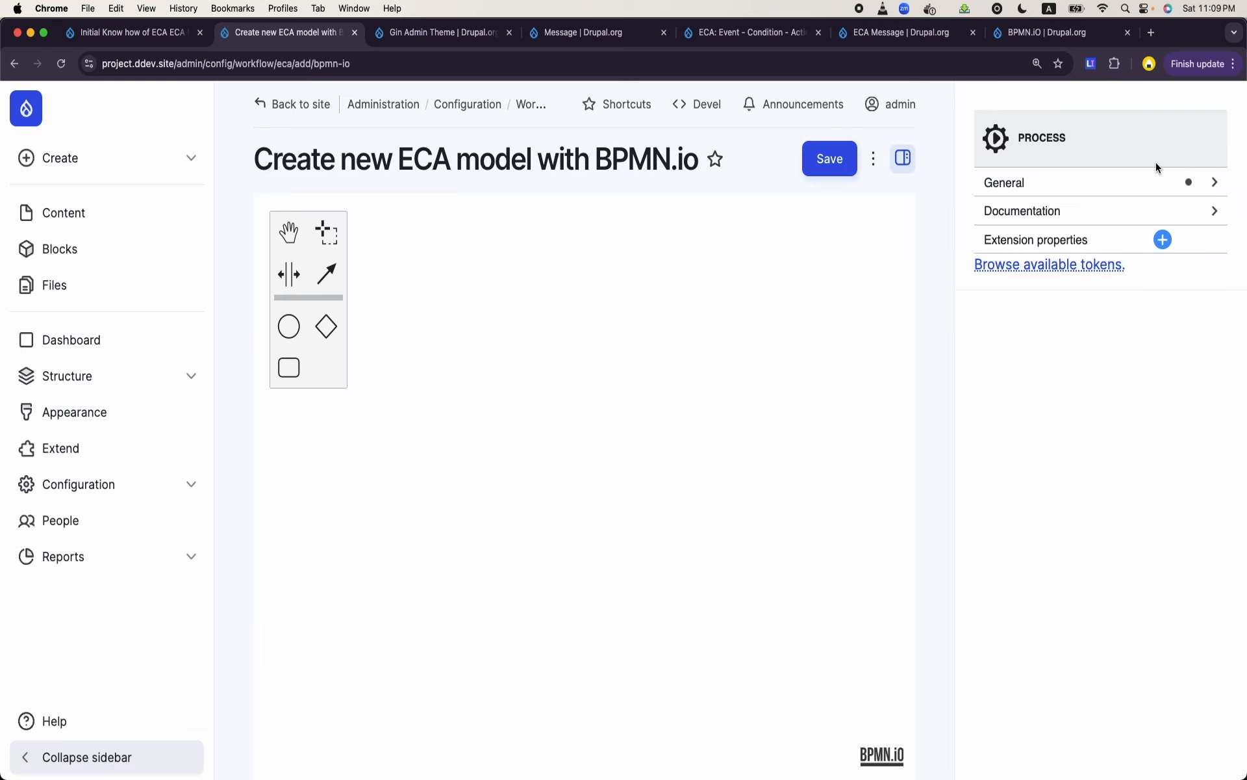
# - Name the new ECA model "Message for Task Manager" and save it
pyautogui.click(1105, 183)
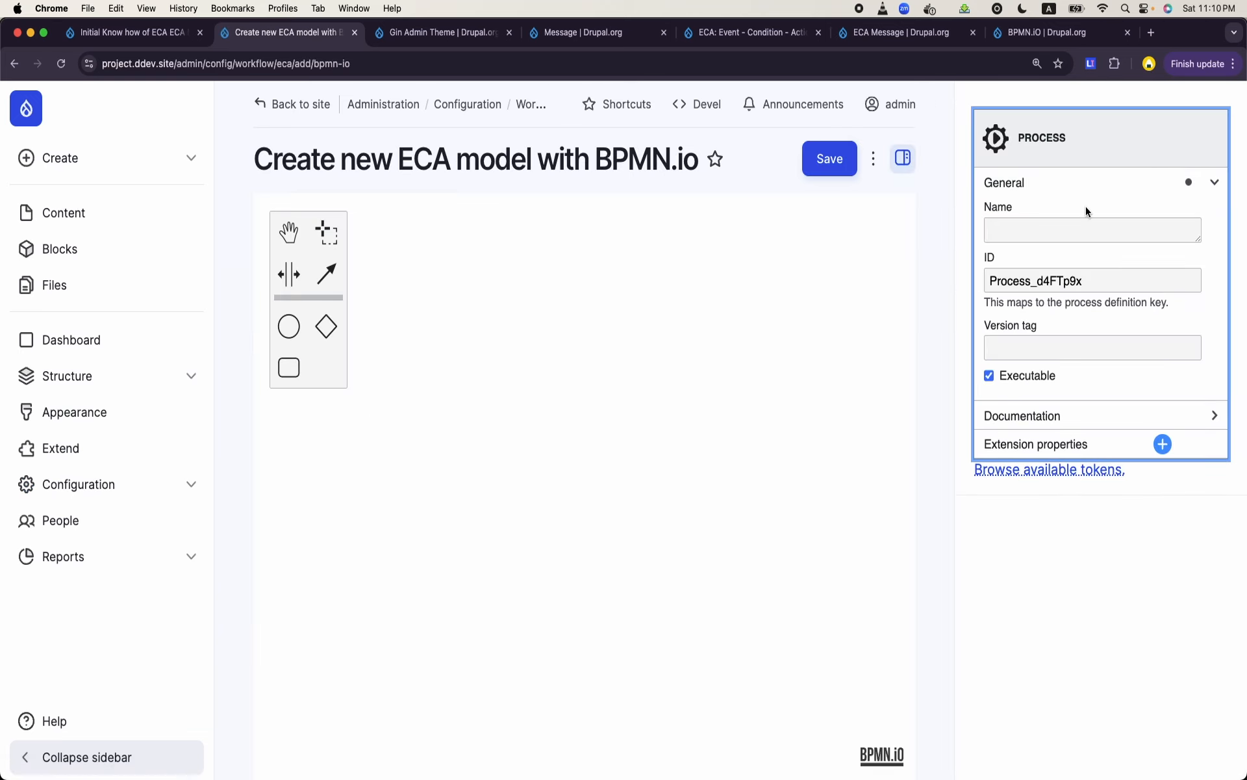
pyautogui.click(1086, 229)
pyautogui.write('A')
pyautogui.press('BackSpace')
pyautogui.write('c')
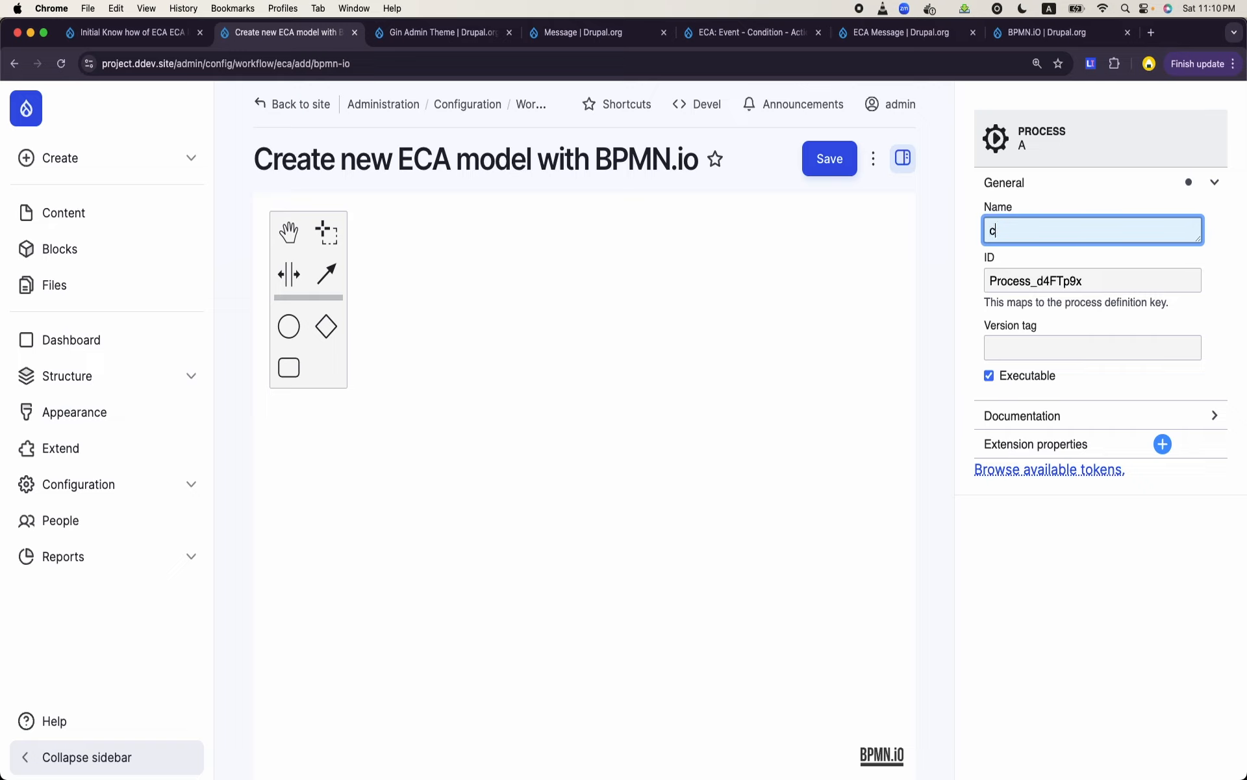
pyautogui.press('BackSpace')
pyautogui.write('Create')
pyautogui.press('BackSpace')
pyautogui.press('BackSpace')
pyautogui.press('BackSpace')
pyautogui.press('BackSpace')
pyautogui.press('BackSpace')
pyautogui.press('BackSpace')
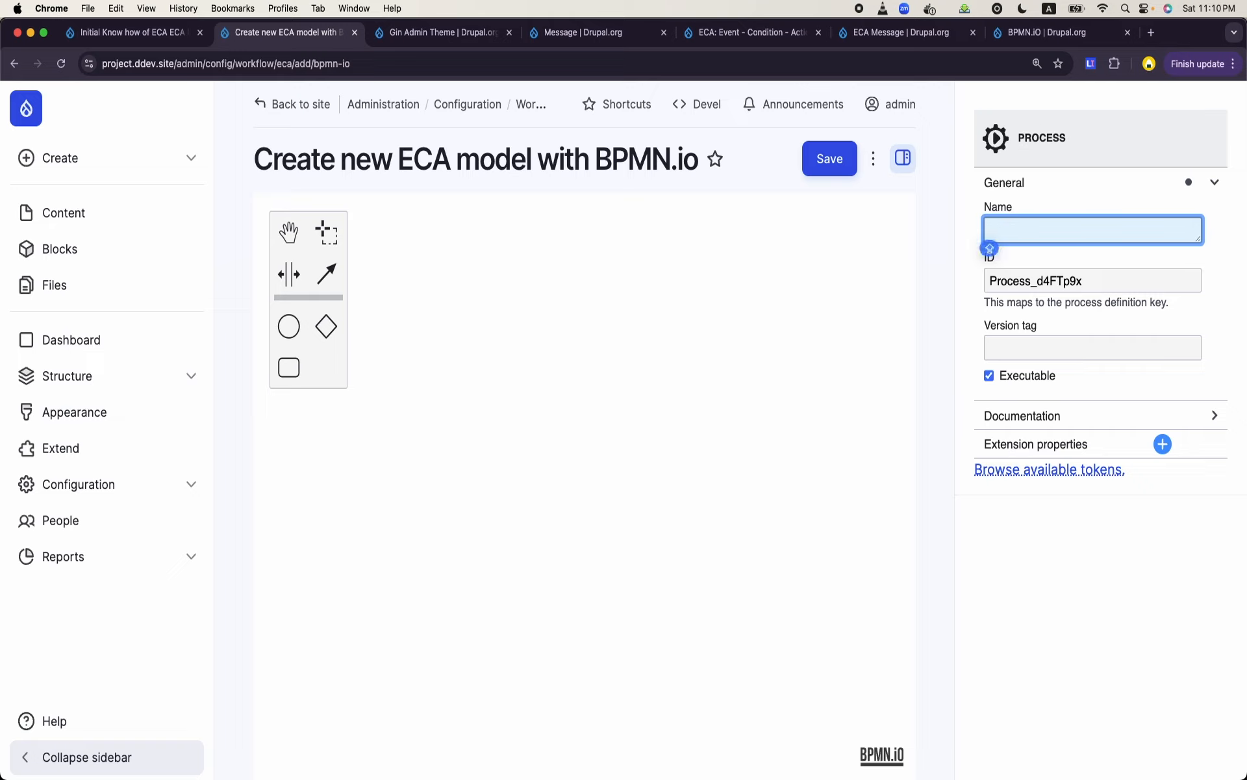
pyautogui.write('Mess')
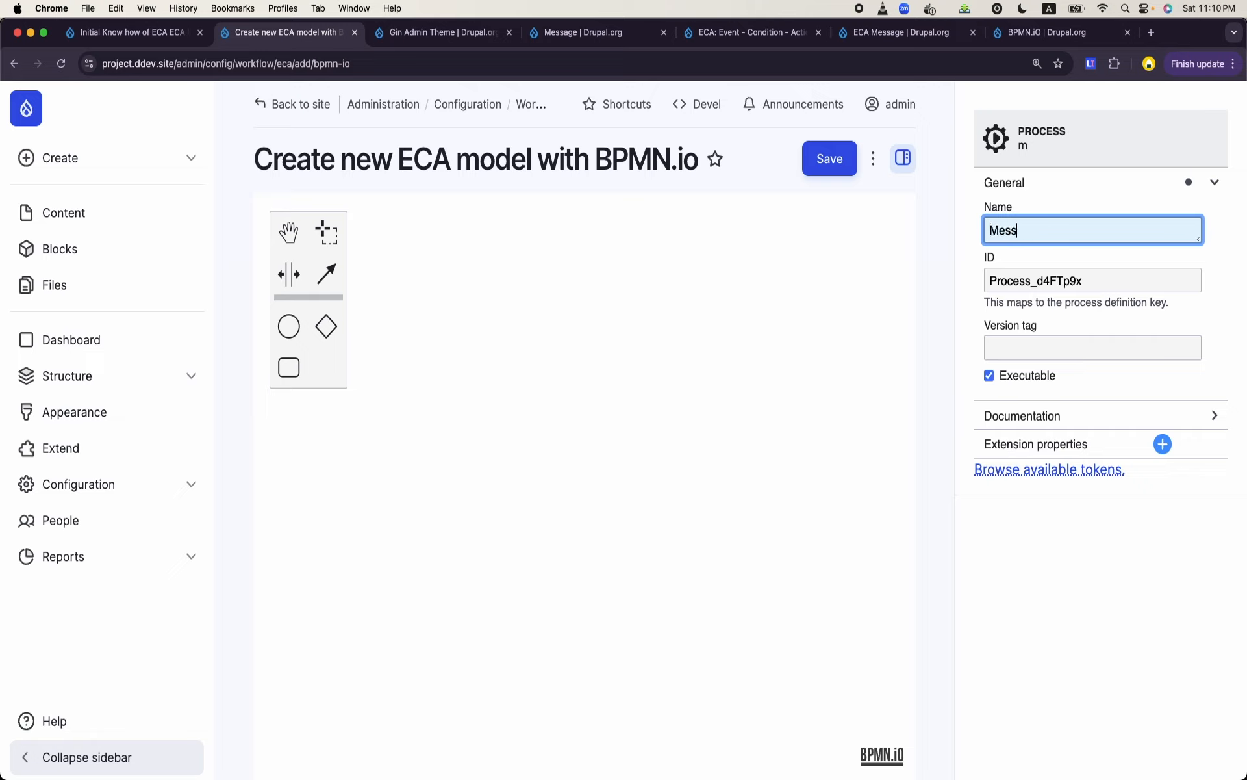
pyautogui.write('age for Tas')
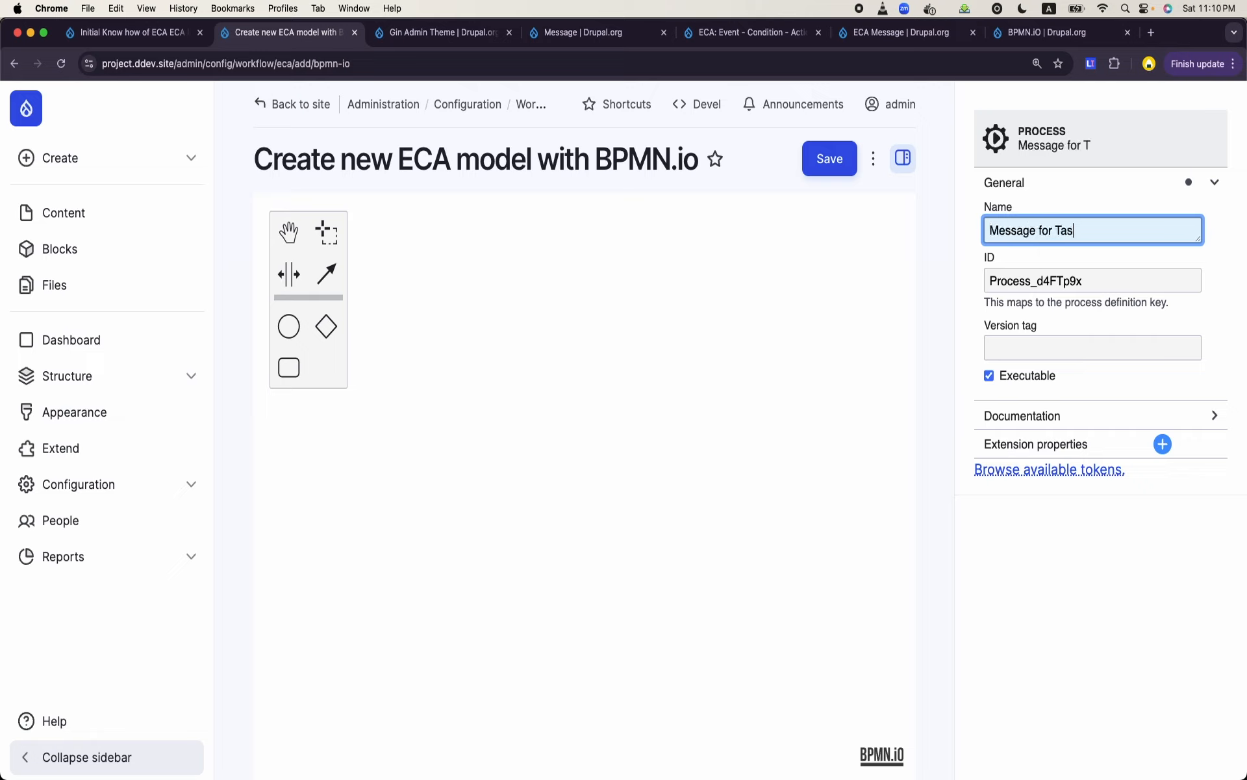
pyautogui.write('k Manager')
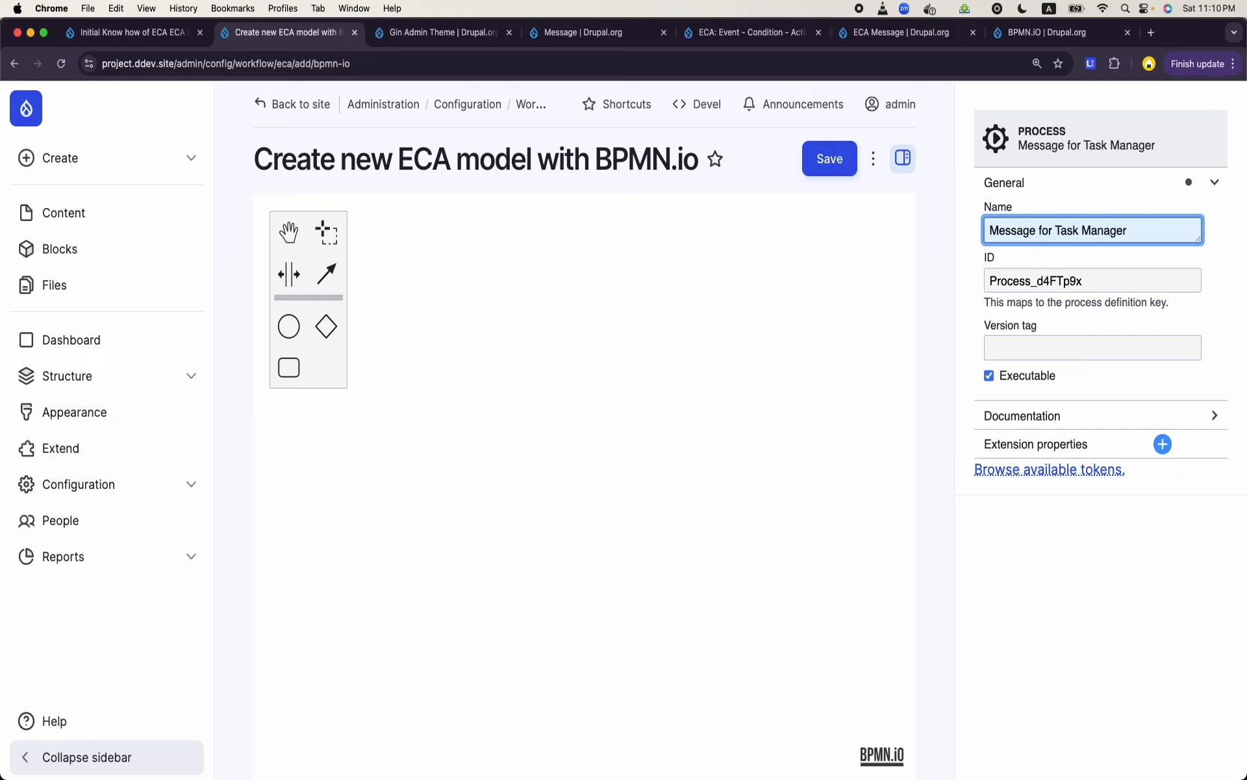
pyautogui.click(829, 159)
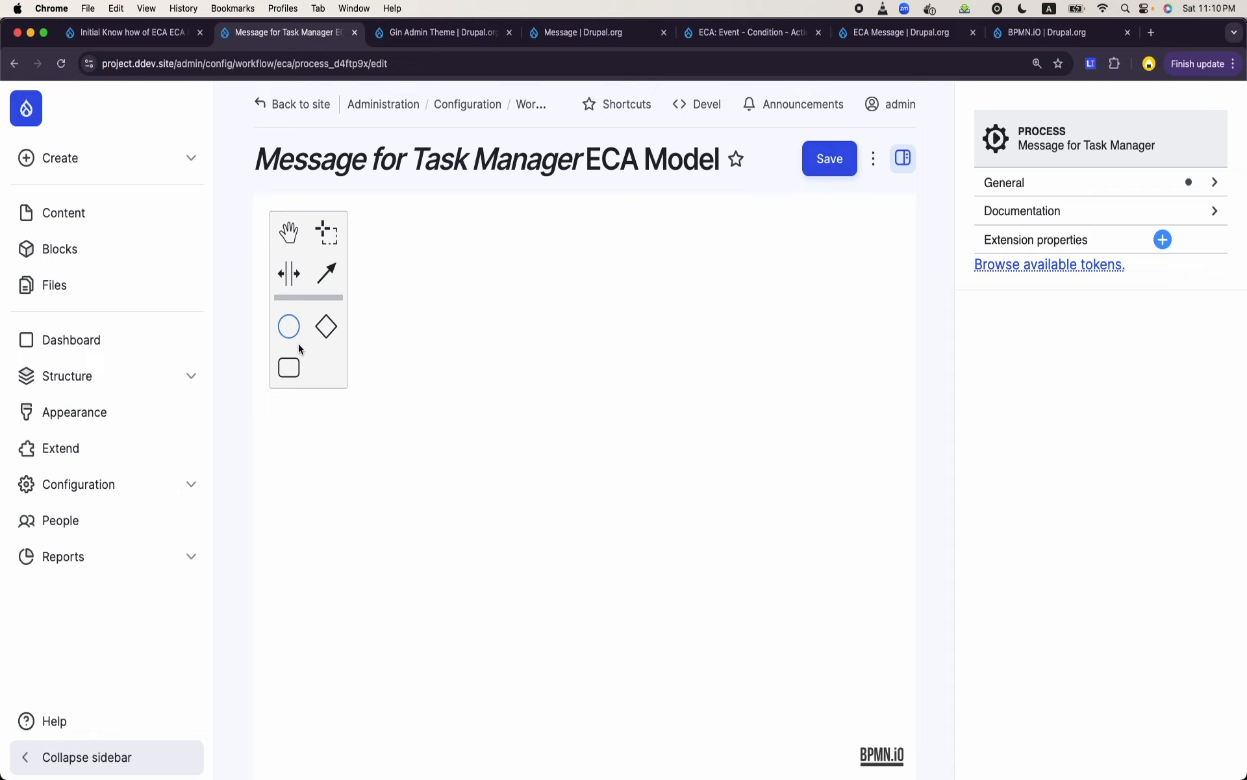
# - Place a start event on the empty canvas, just below the element palette
pyautogui.click(289, 325)
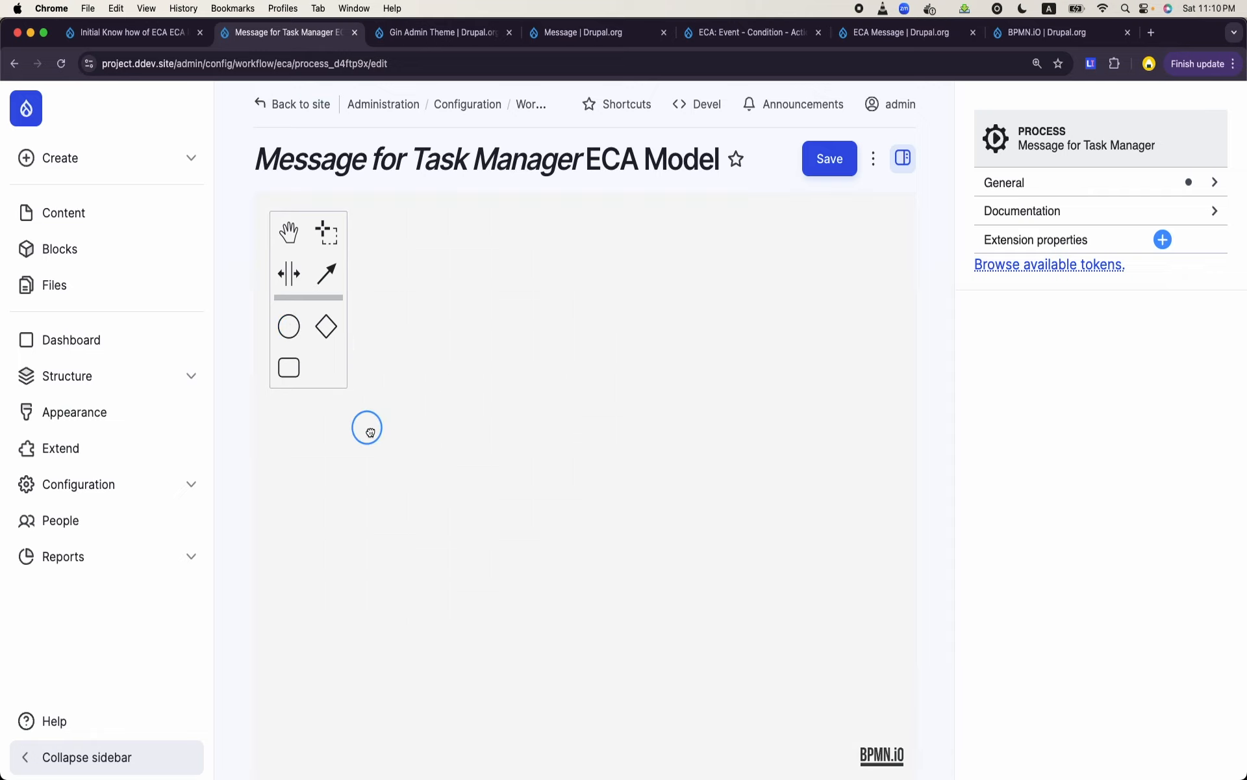
pyautogui.click(369, 431)
pyautogui.click(367, 519)
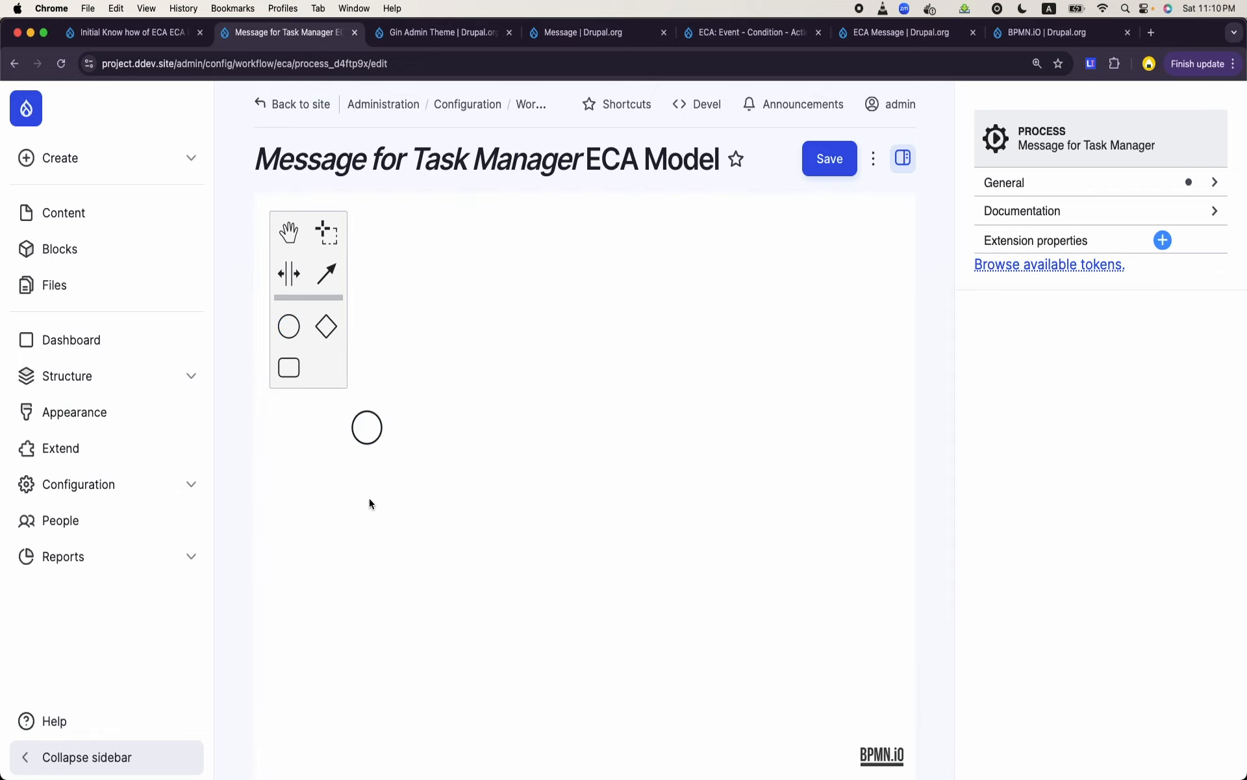
# - Label the start event "When task is ccreated"
pyautogui.click(368, 425)
pyautogui.doubleClick(368, 426)
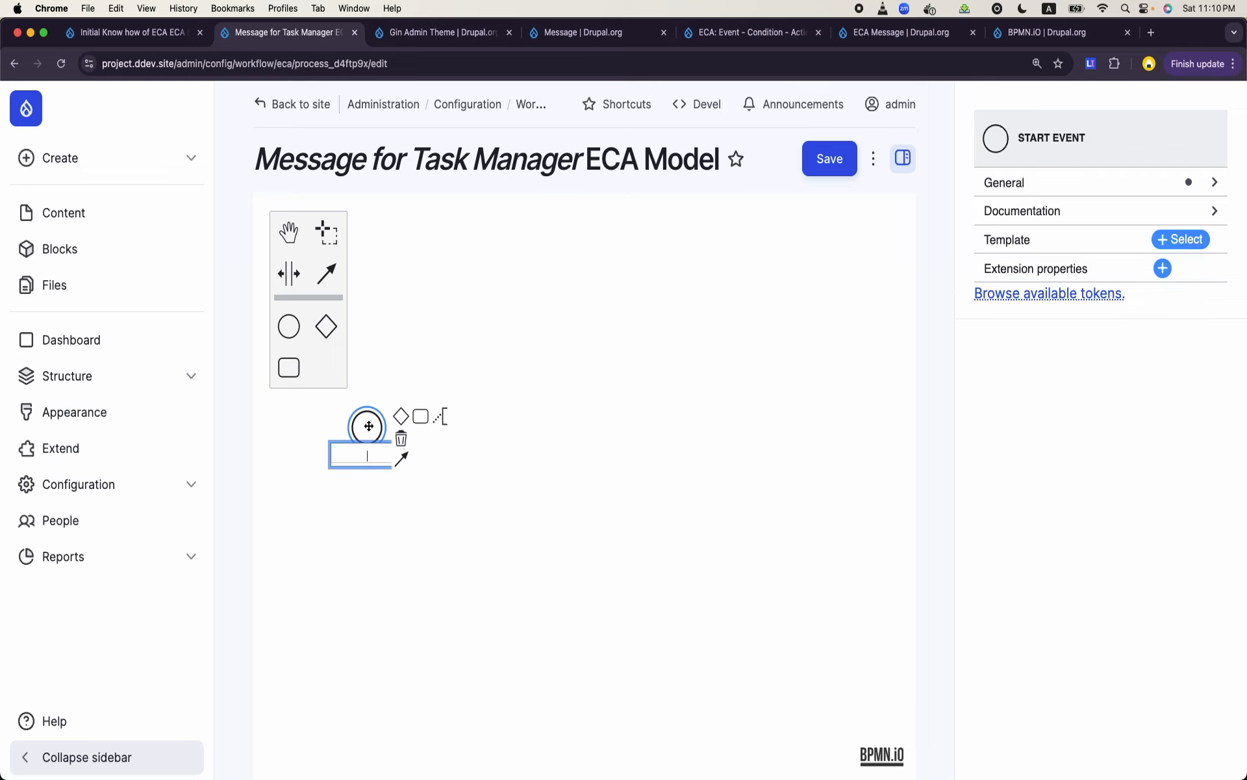
pyautogui.write('When task is crreated')
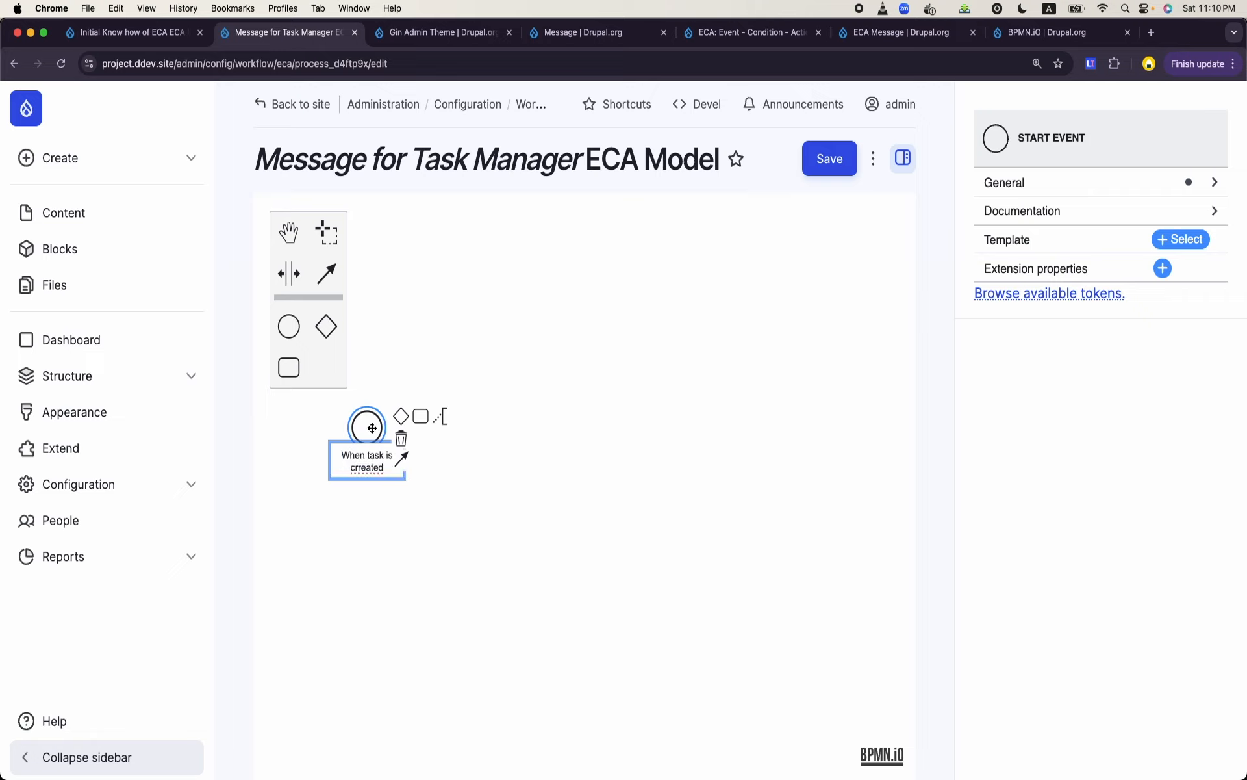
pyautogui.press('BackSpace')
pyautogui.press('BackSpace')
pyautogui.press('BackSpace')
pyautogui.press('BackSpace')
pyautogui.press('BackSpace')
pyautogui.press('BackSpace')
pyautogui.press('BackSpace')
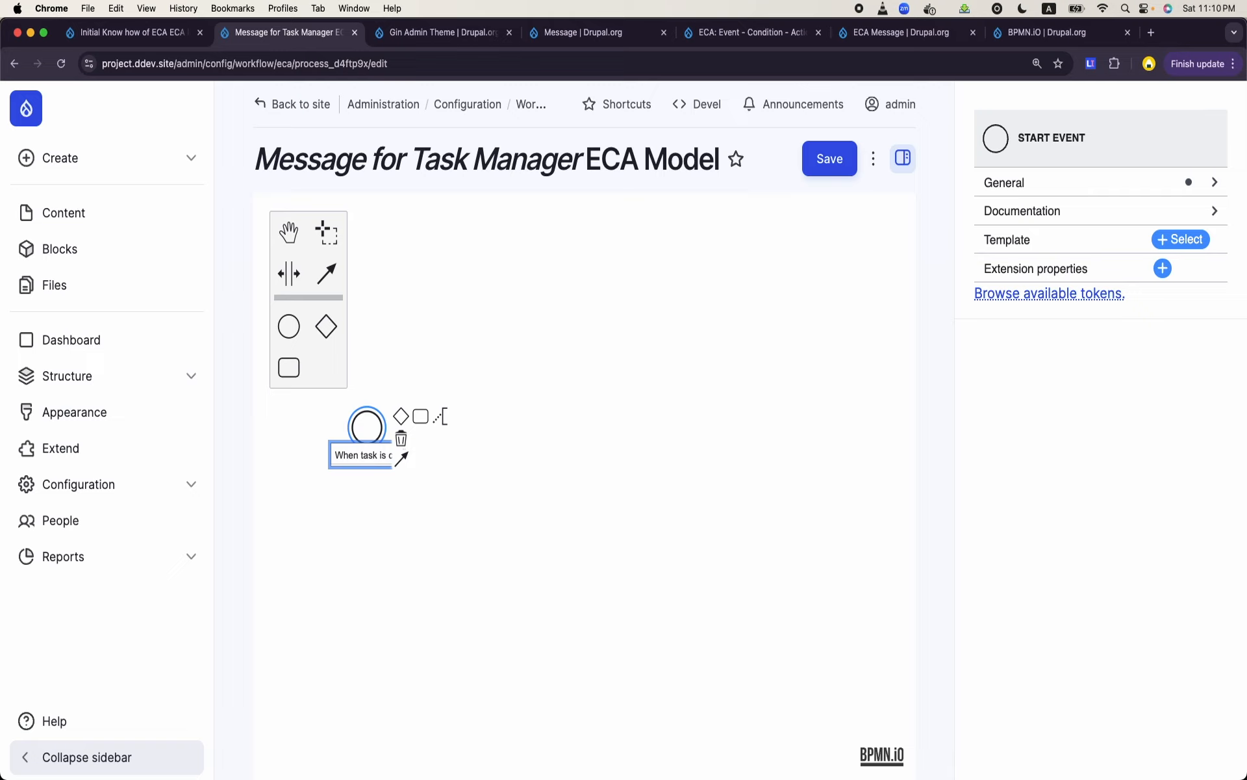
pyautogui.write('rreated')
pyautogui.press('BackSpace')
pyautogui.press('BackSpace')
pyautogui.press('BackSpace')
pyautogui.press('BackSpace')
pyautogui.press('BackSpace')
pyautogui.press('BackSpace')
pyautogui.press('BackSpace')
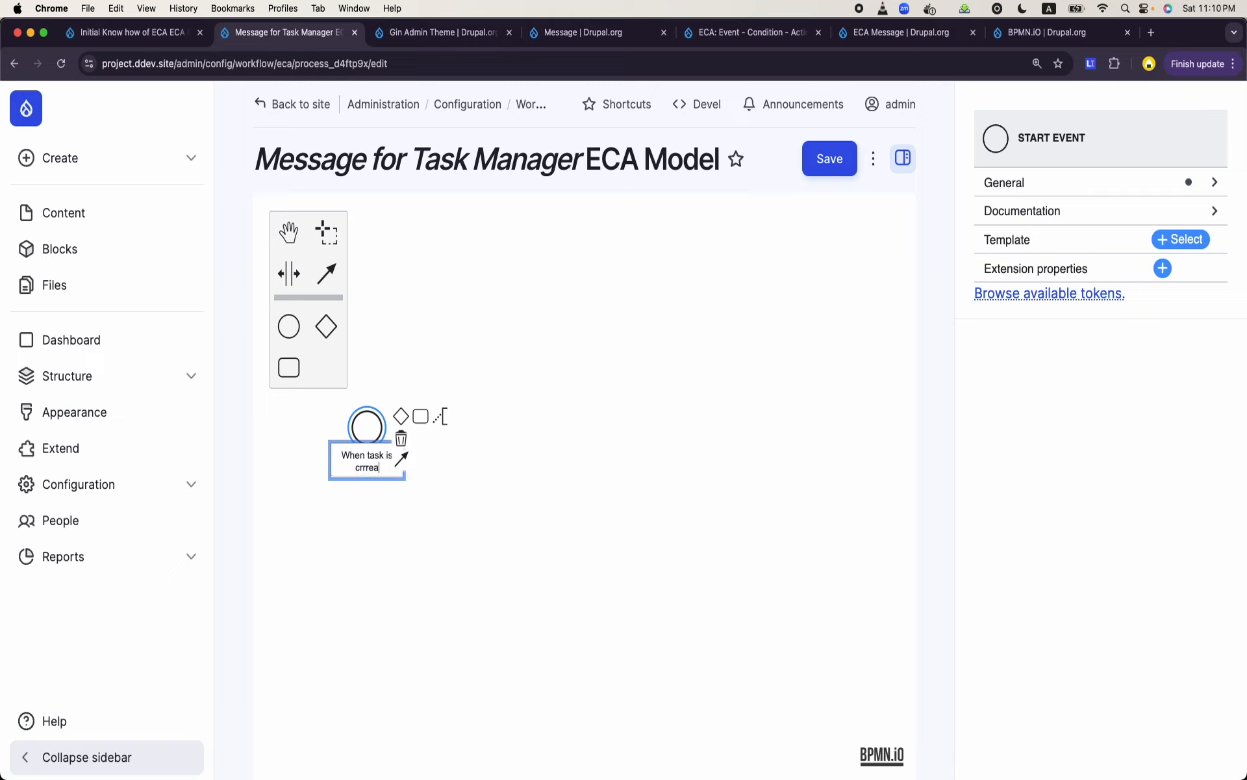
pyautogui.write('a')
pyautogui.press('BackSpace')
pyautogui.press('BackSpace')
pyautogui.press('BackSpace')
pyautogui.write('e')
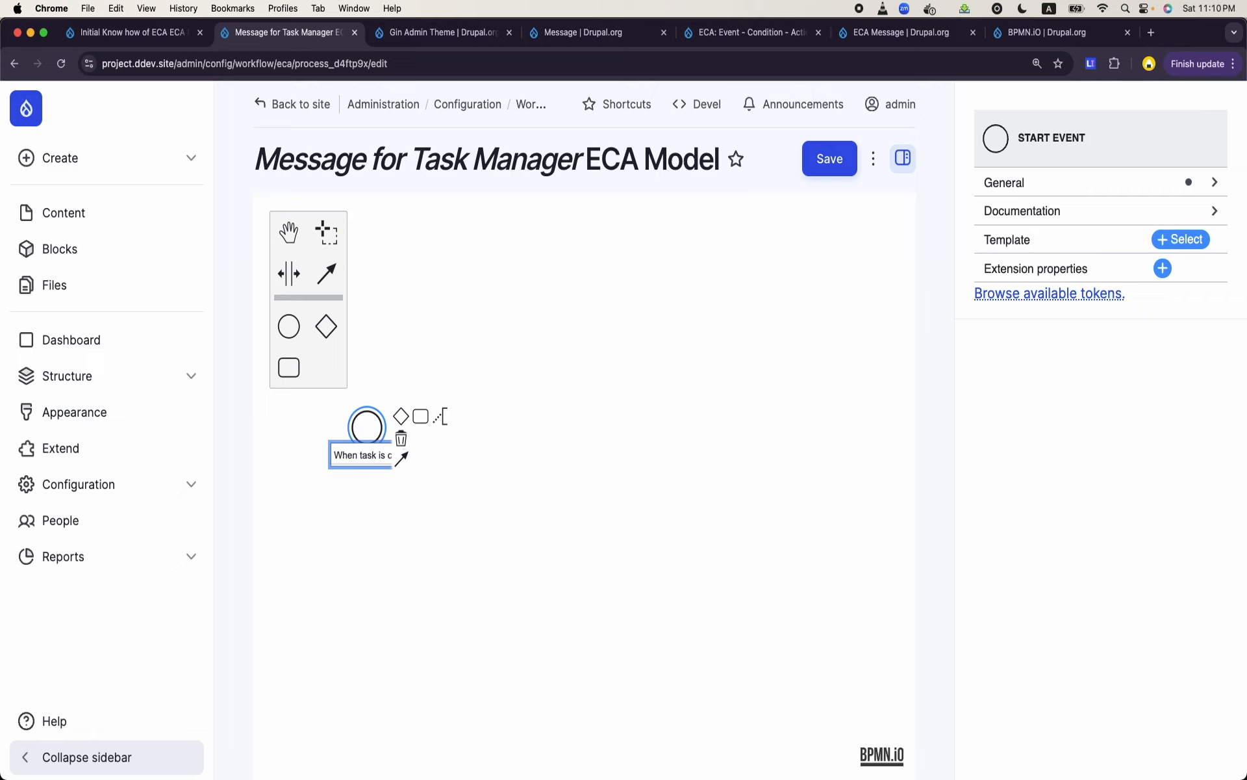
pyautogui.press('BackSpace')
pyautogui.press('BackSpace')
pyautogui.write('created')
pyautogui.press('Return')
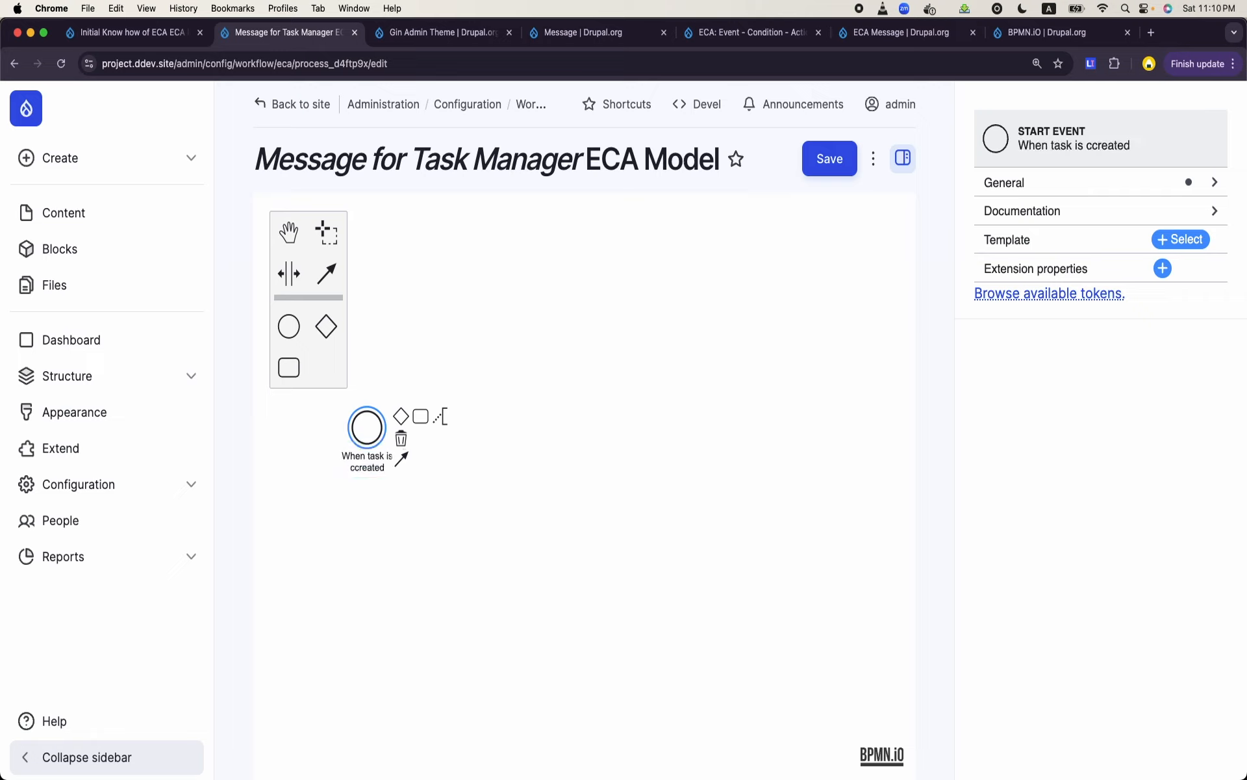
# - Search the start event's element templates for "create" and apply the Insert content entity template
pyautogui.click(346, 427)
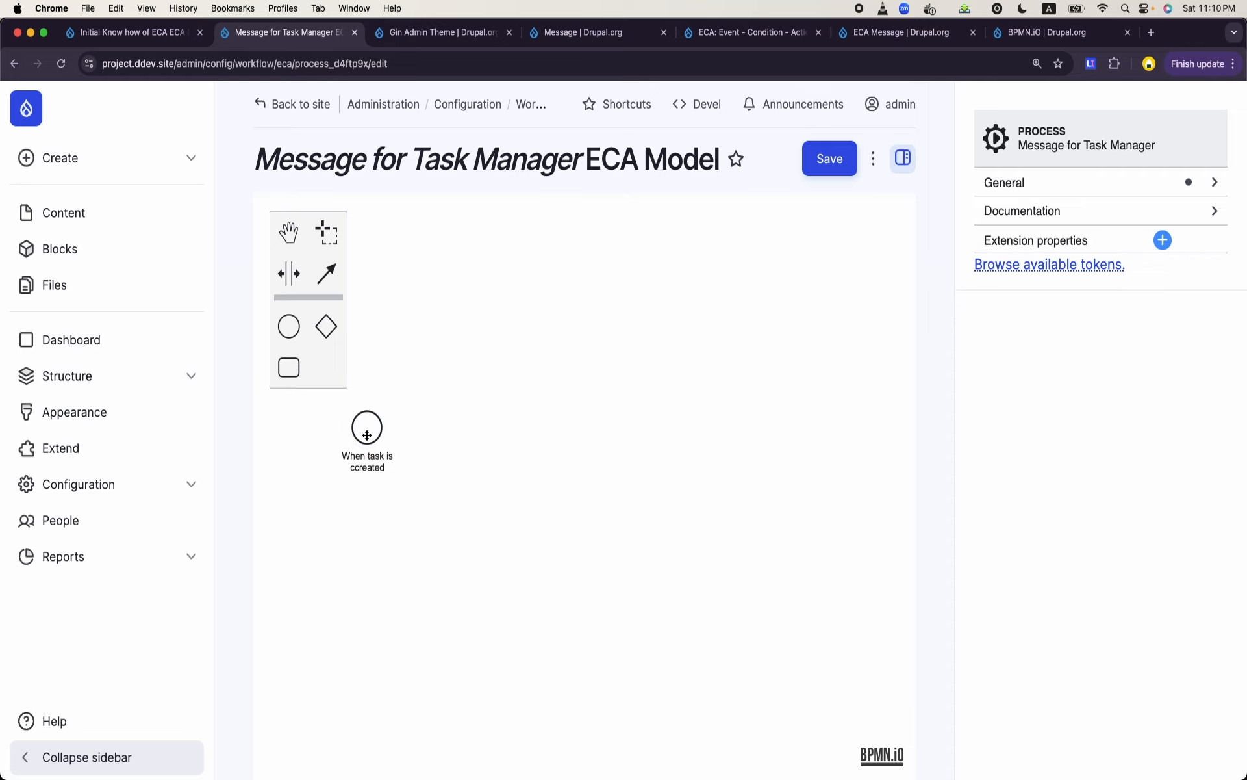
pyautogui.click(365, 476)
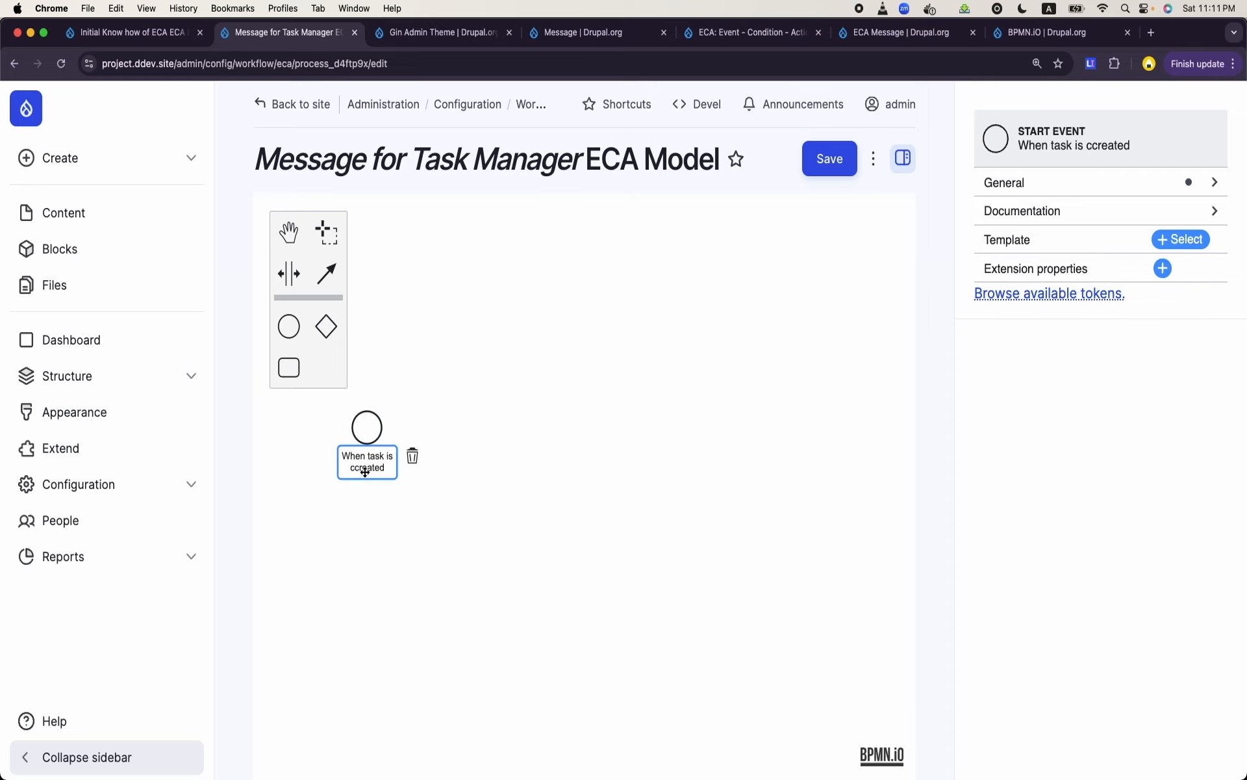
pyautogui.click(375, 446)
pyautogui.click(375, 435)
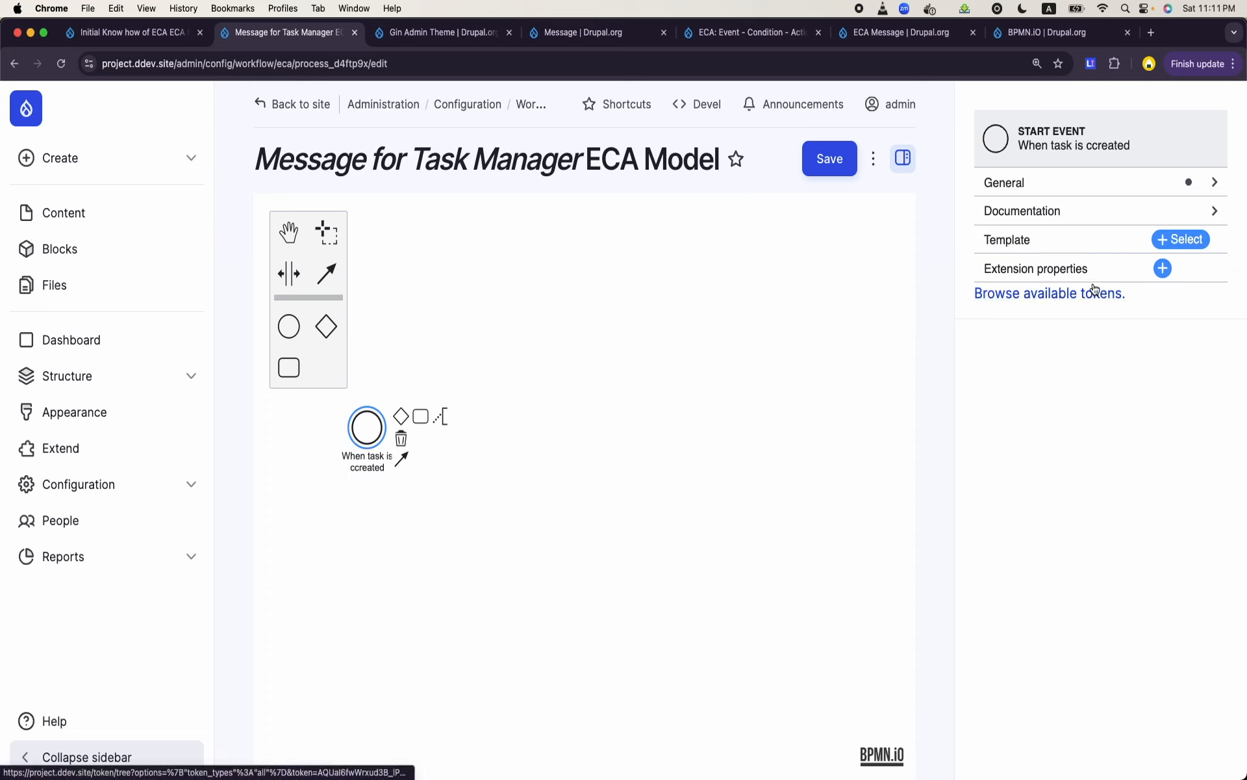
pyautogui.click(1176, 244)
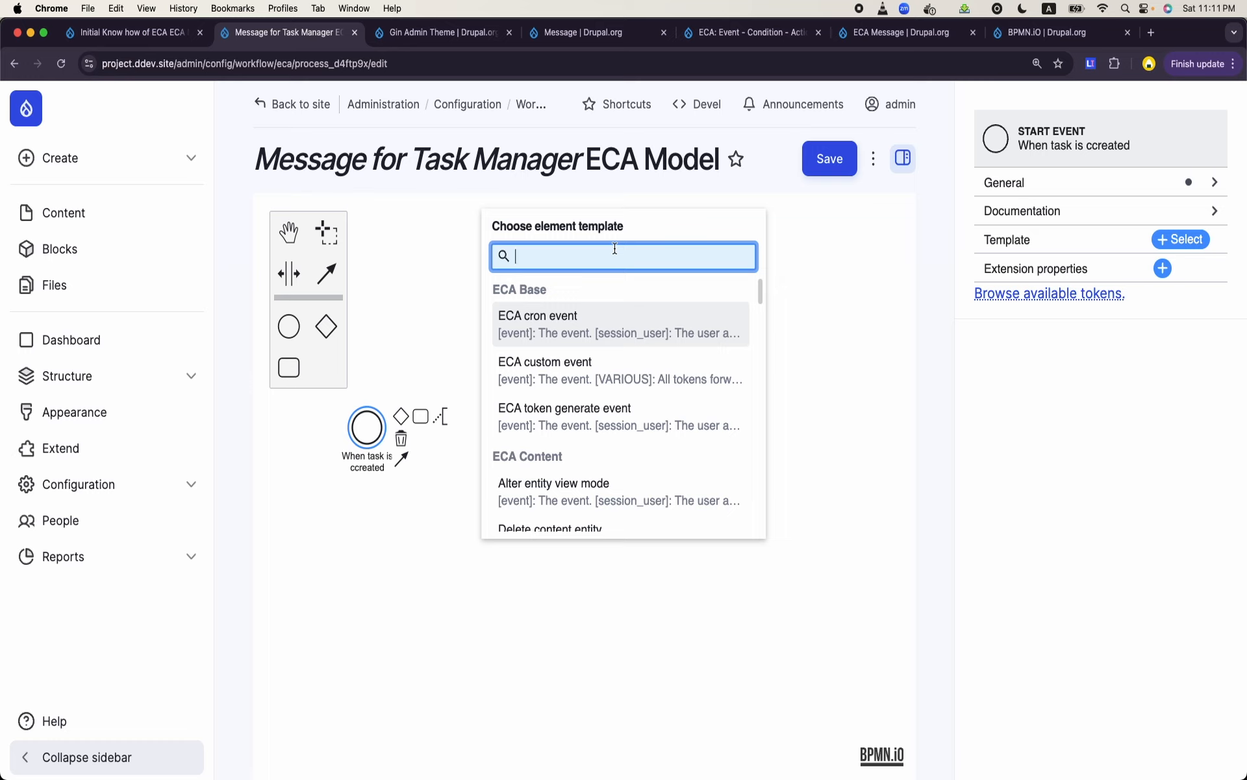
pyautogui.write('create')
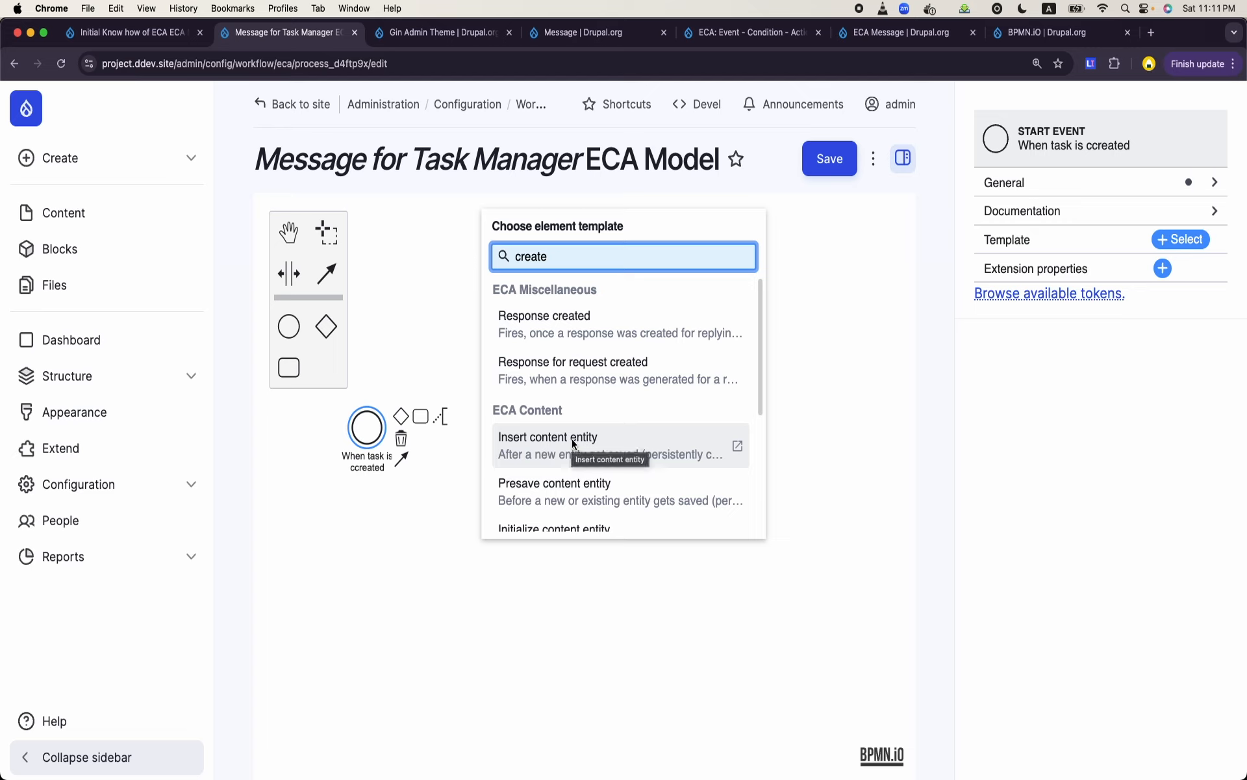
pyautogui.click(573, 443)
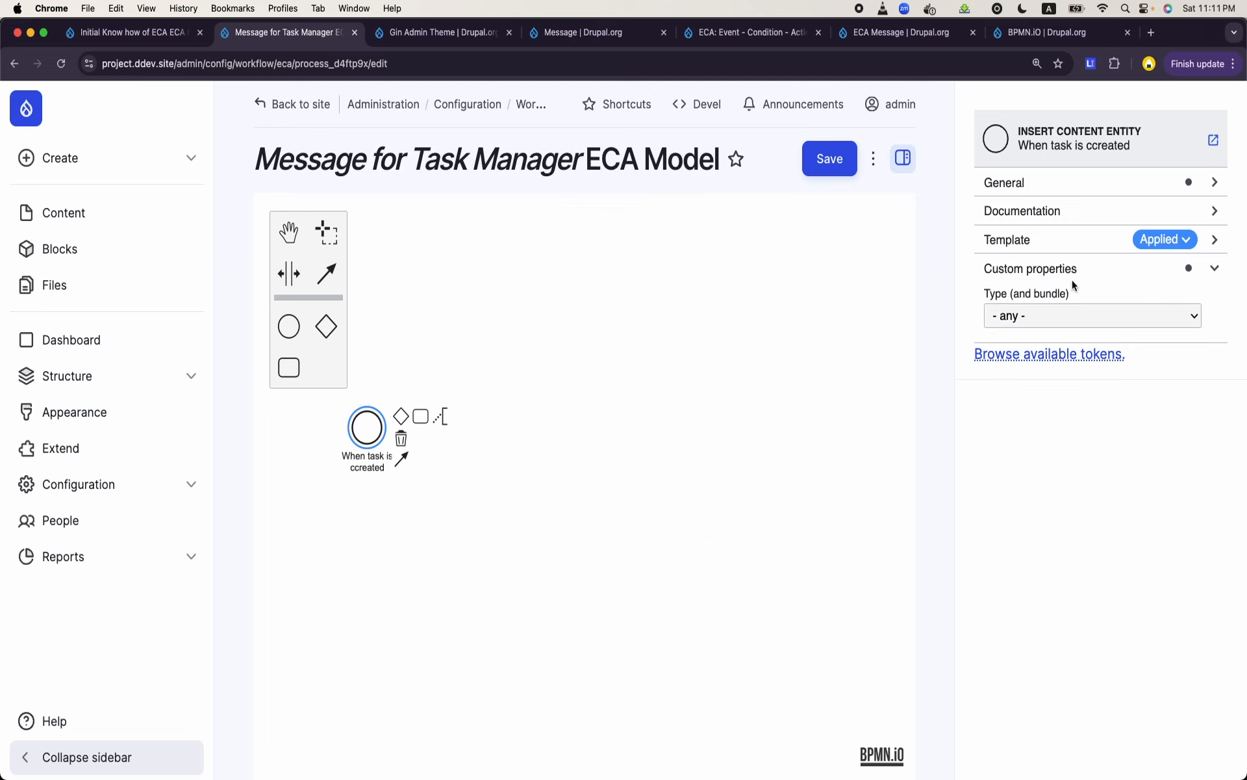
# - Set the start event's type and bundle to Content: Task
pyautogui.click(1066, 315)
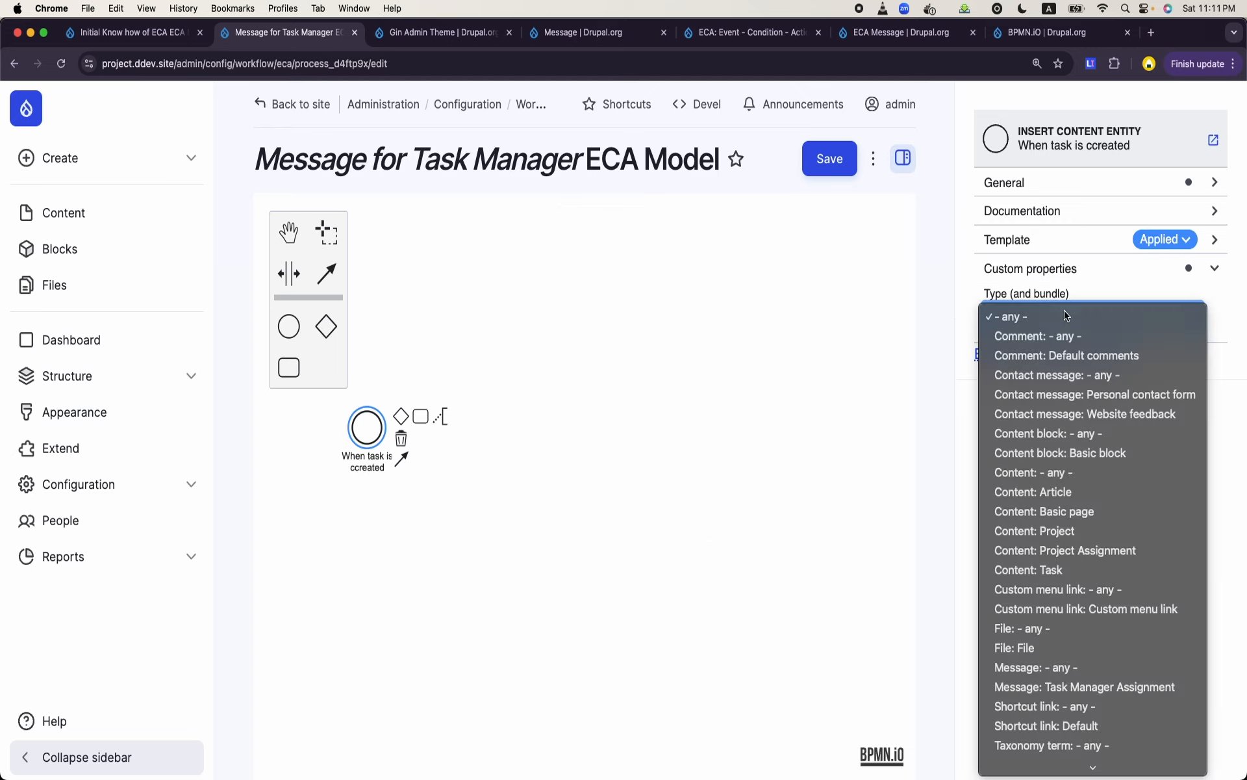
pyautogui.click(1044, 569)
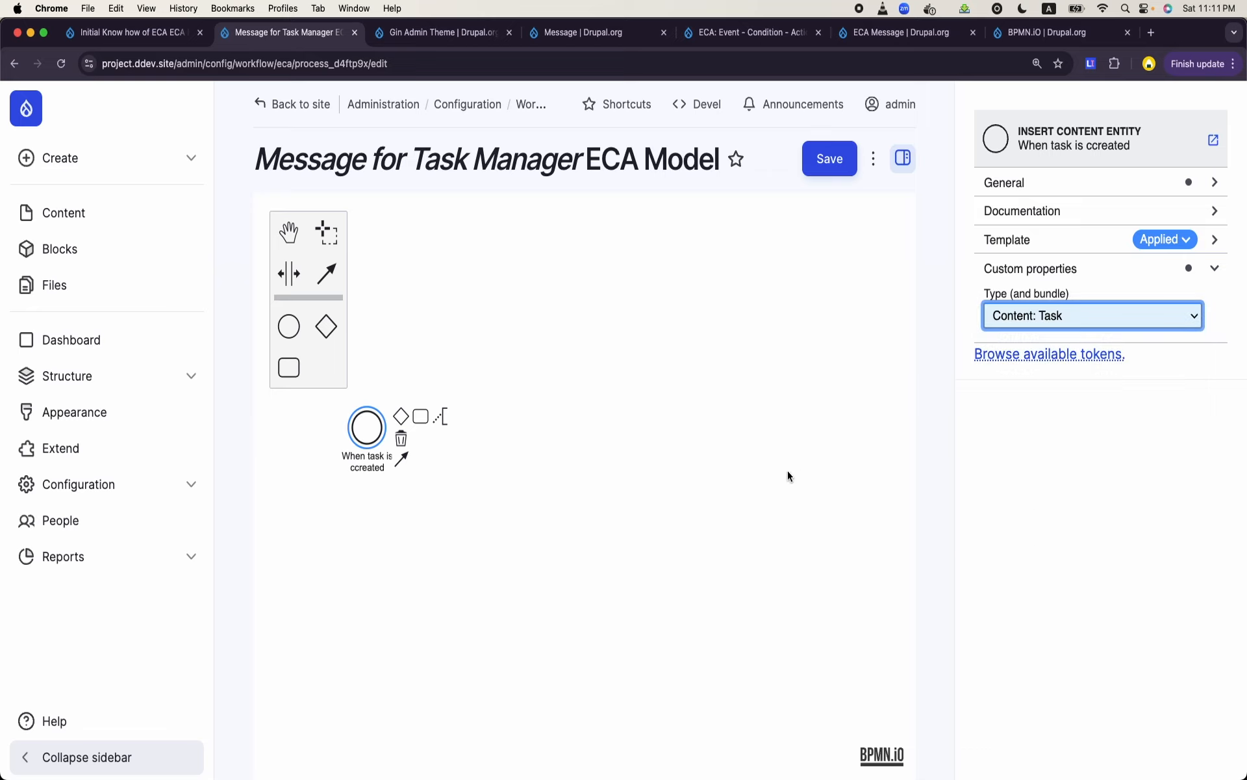
pyautogui.click(539, 483)
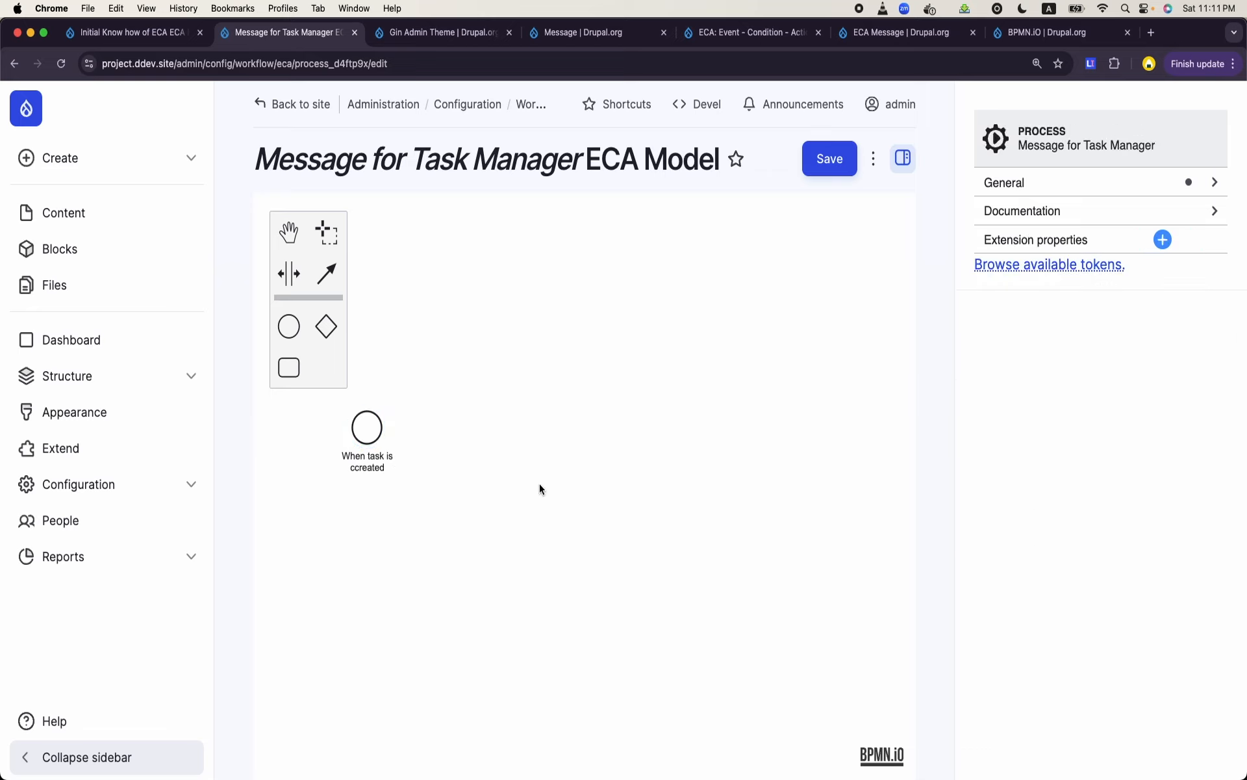
# - Review the description of the start event's applied template, marking the [session_user] and [entity] tokens
pyautogui.click(366, 445)
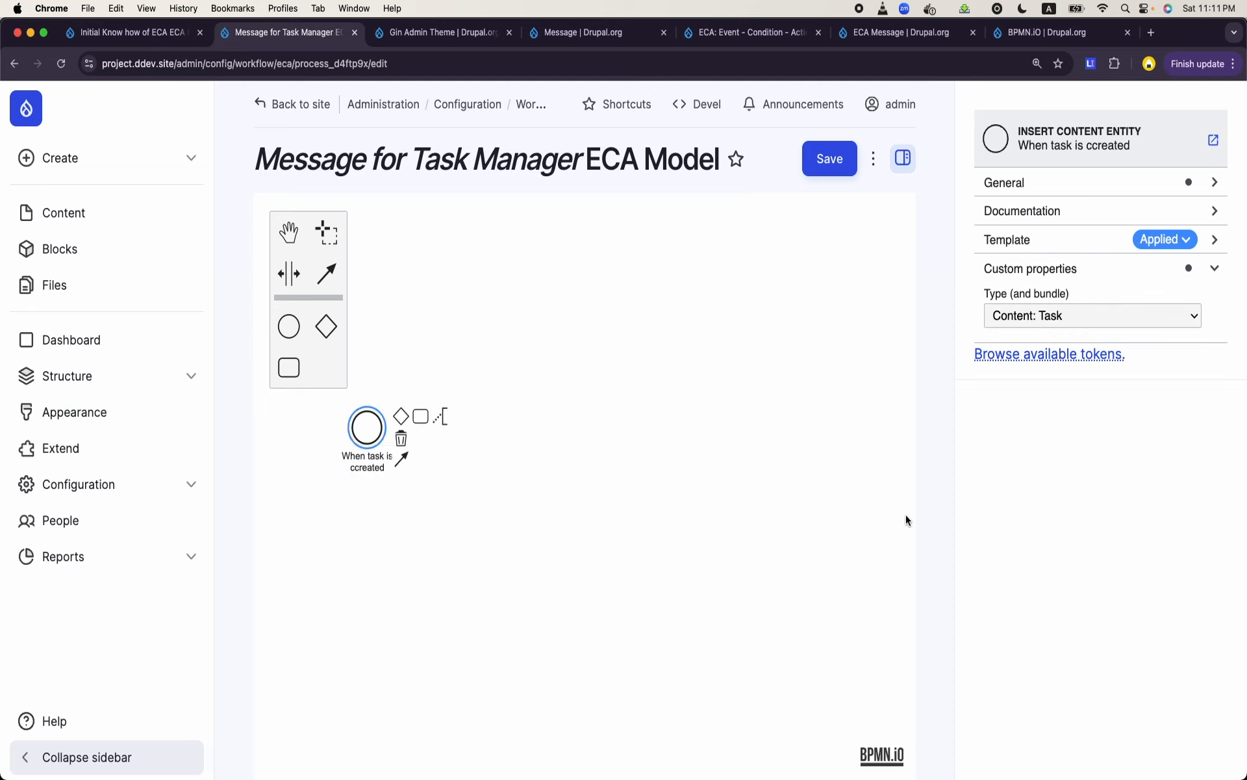
pyautogui.click(1046, 240)
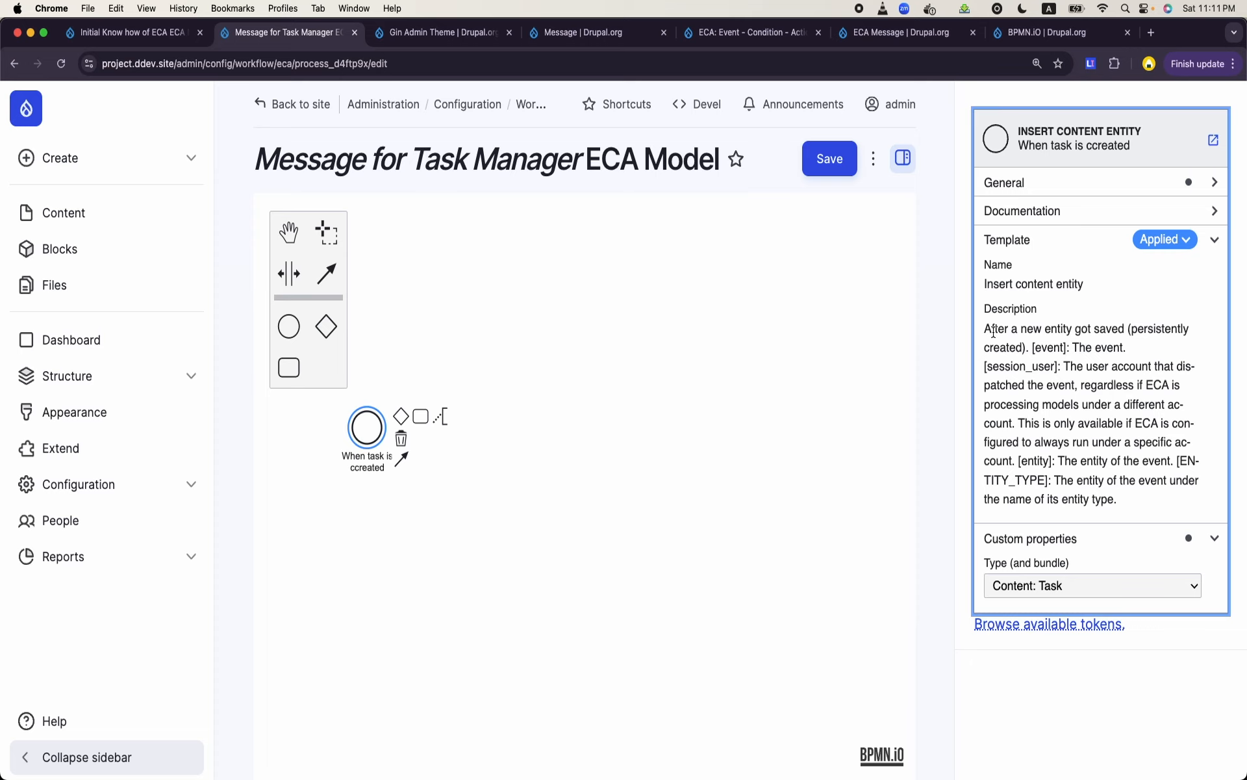
pyautogui.moveTo(987, 328); pyautogui.dragTo(1132, 495)
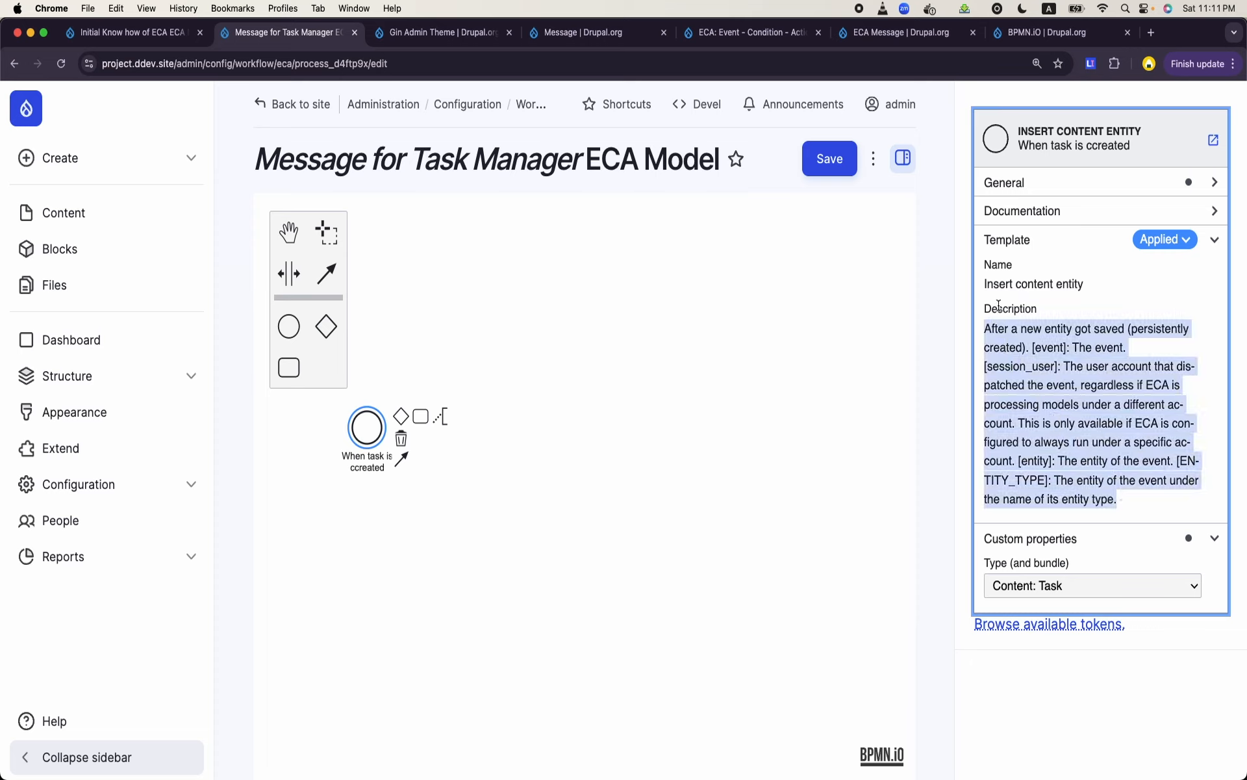
pyautogui.click(1064, 345)
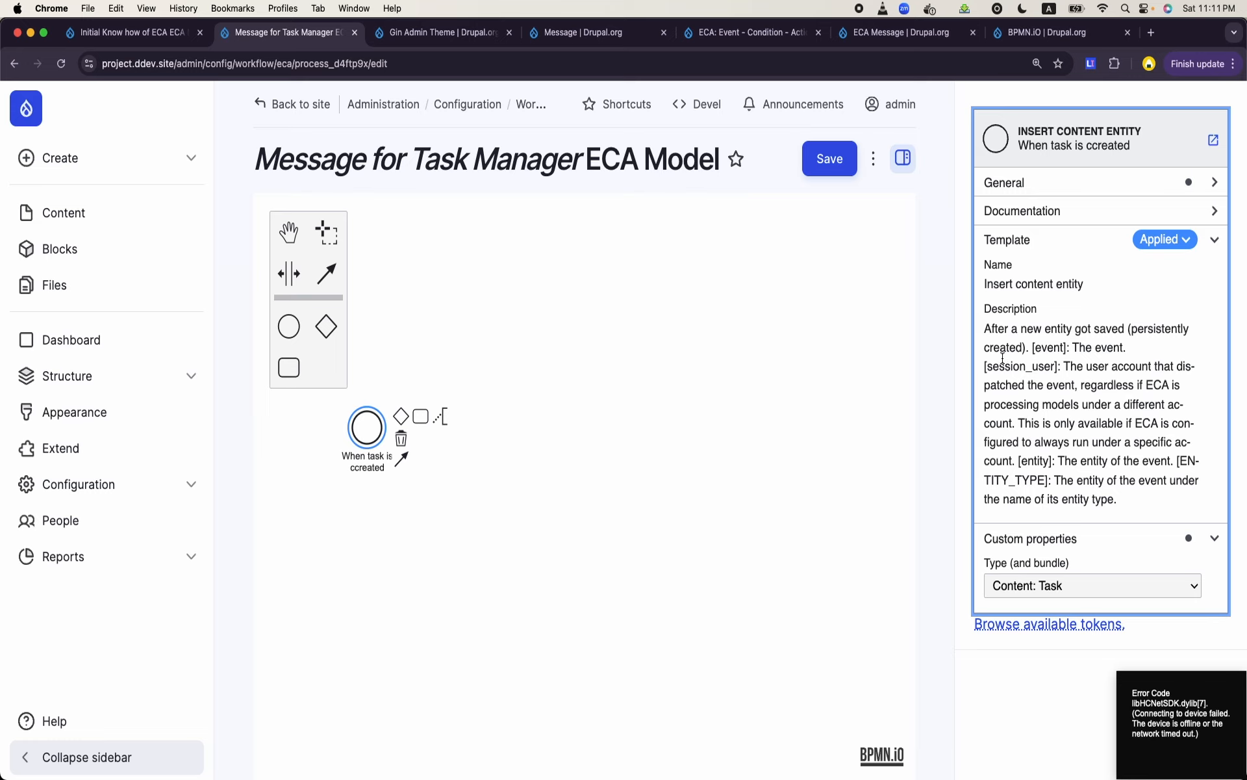
pyautogui.moveTo(985, 366); pyautogui.dragTo(1059, 368)
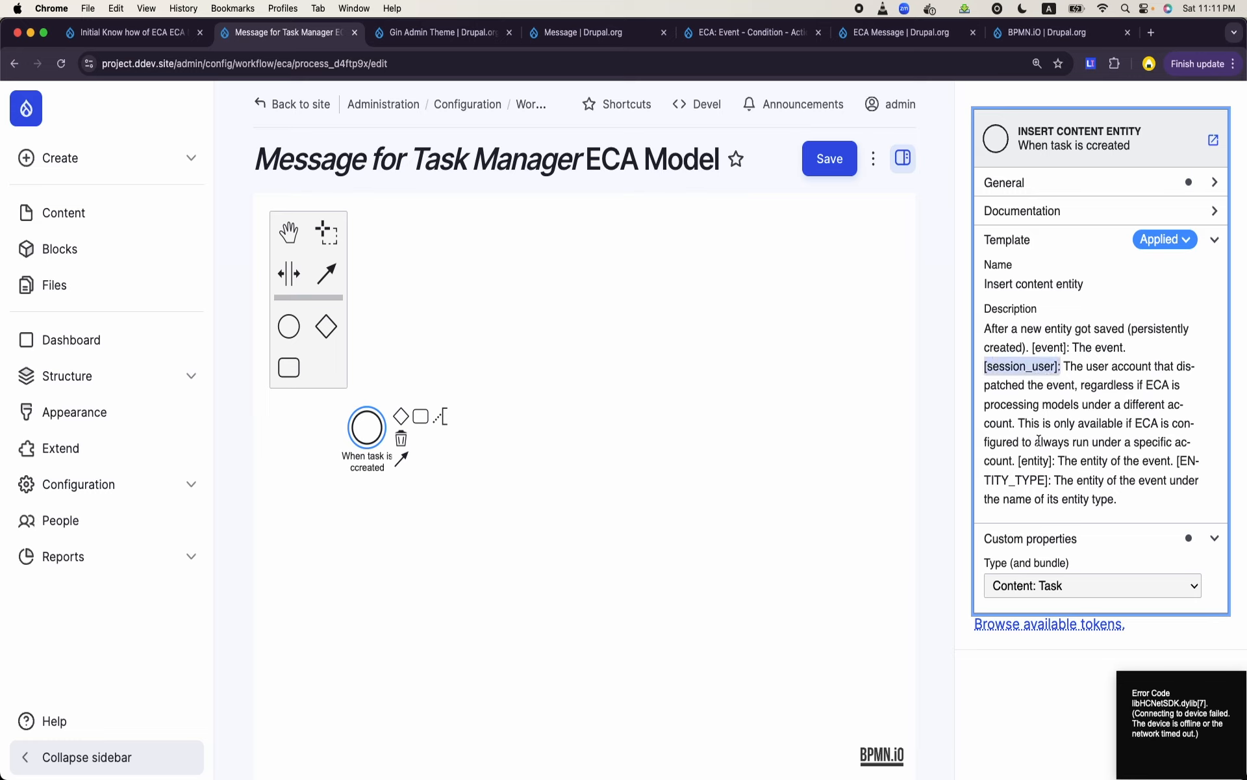
pyautogui.moveTo(1017, 460); pyautogui.dragTo(1052, 461)
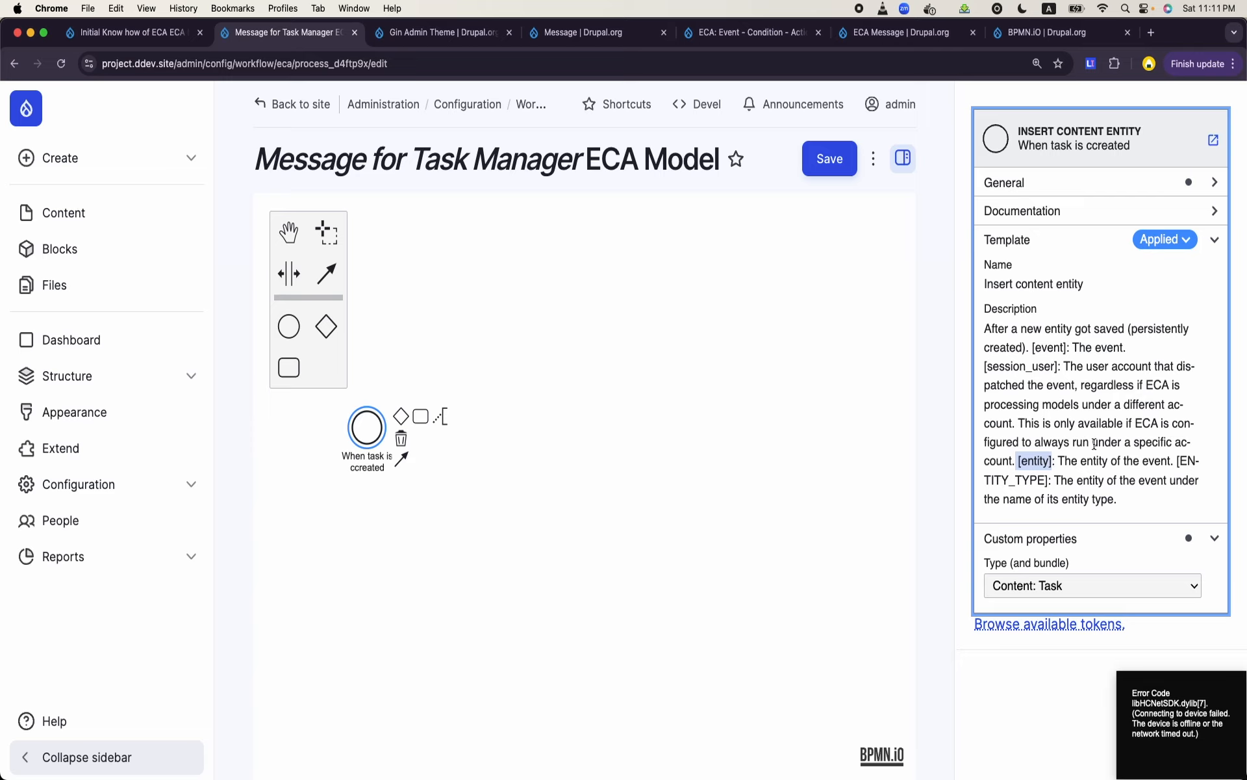
pyautogui.doubleClick(1036, 460)
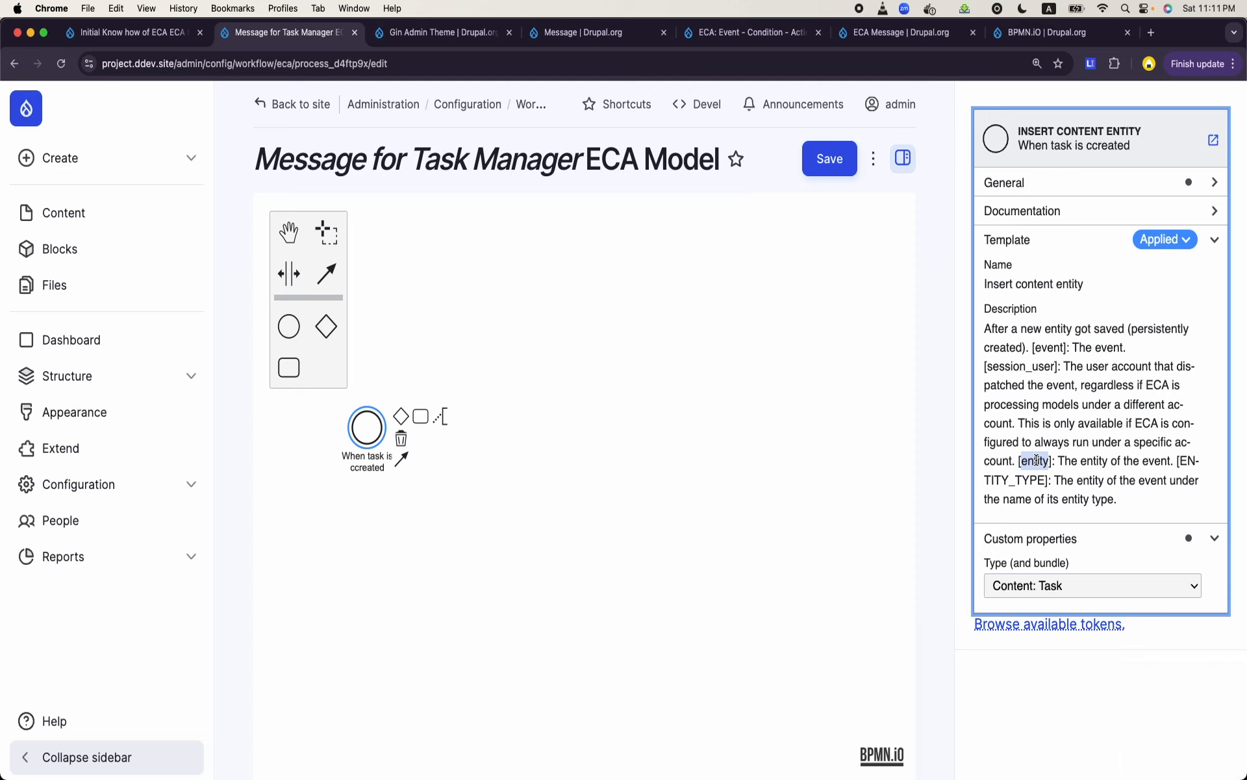
pyautogui.click(497, 578)
# - Append a connected task to the start event and label it "Create Message Entity"
pyautogui.click(361, 443)
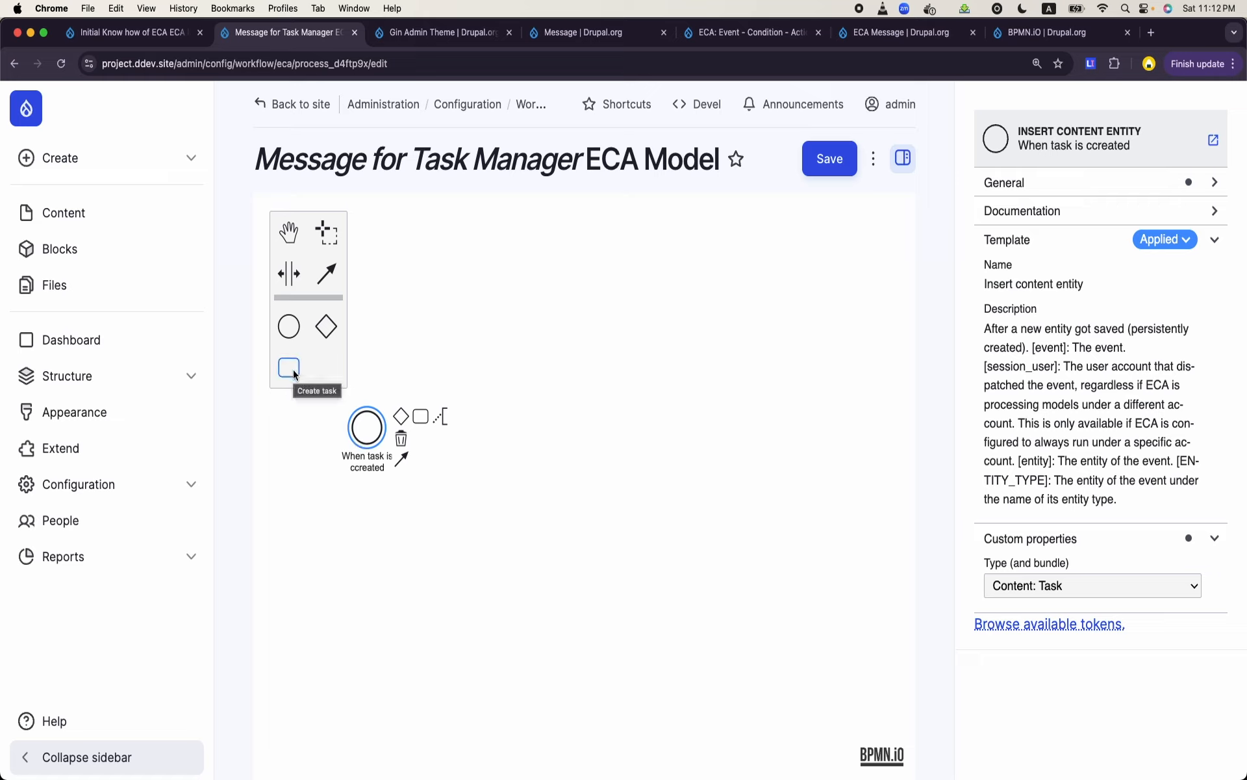
pyautogui.click(420, 416)
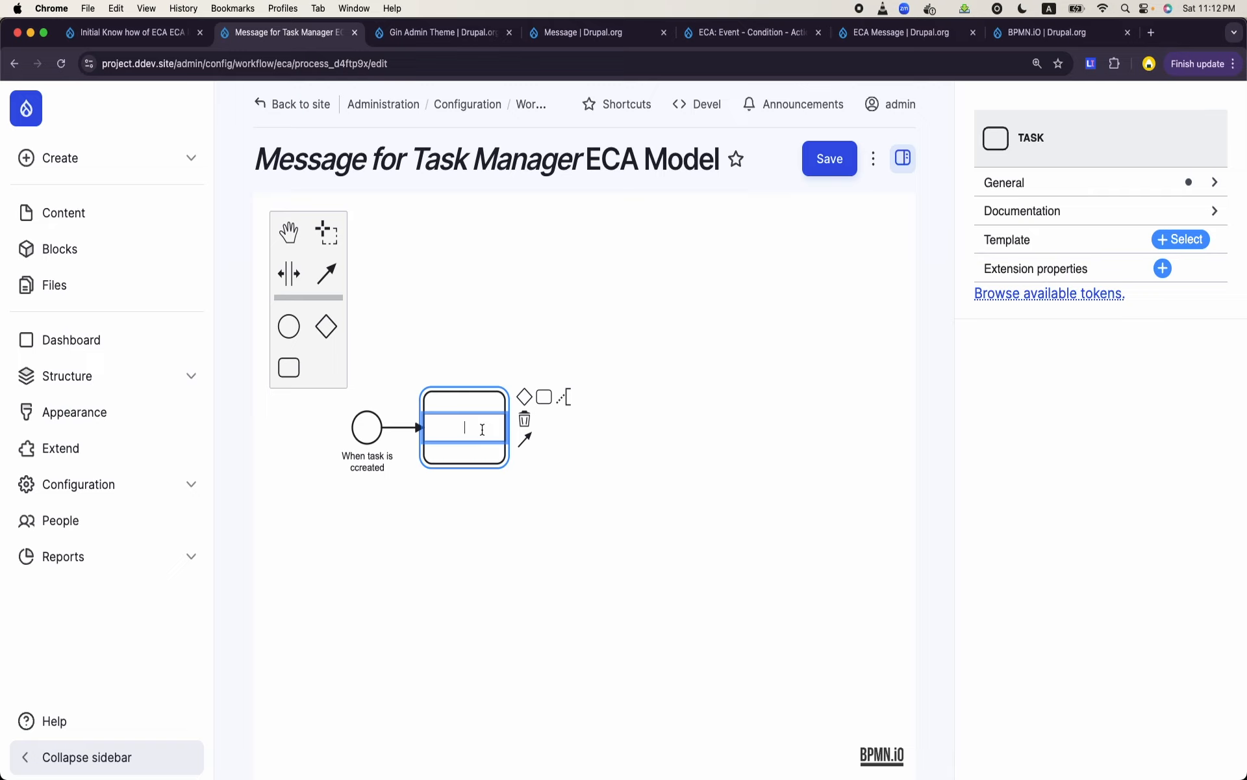
pyautogui.write('Create Message Entity')
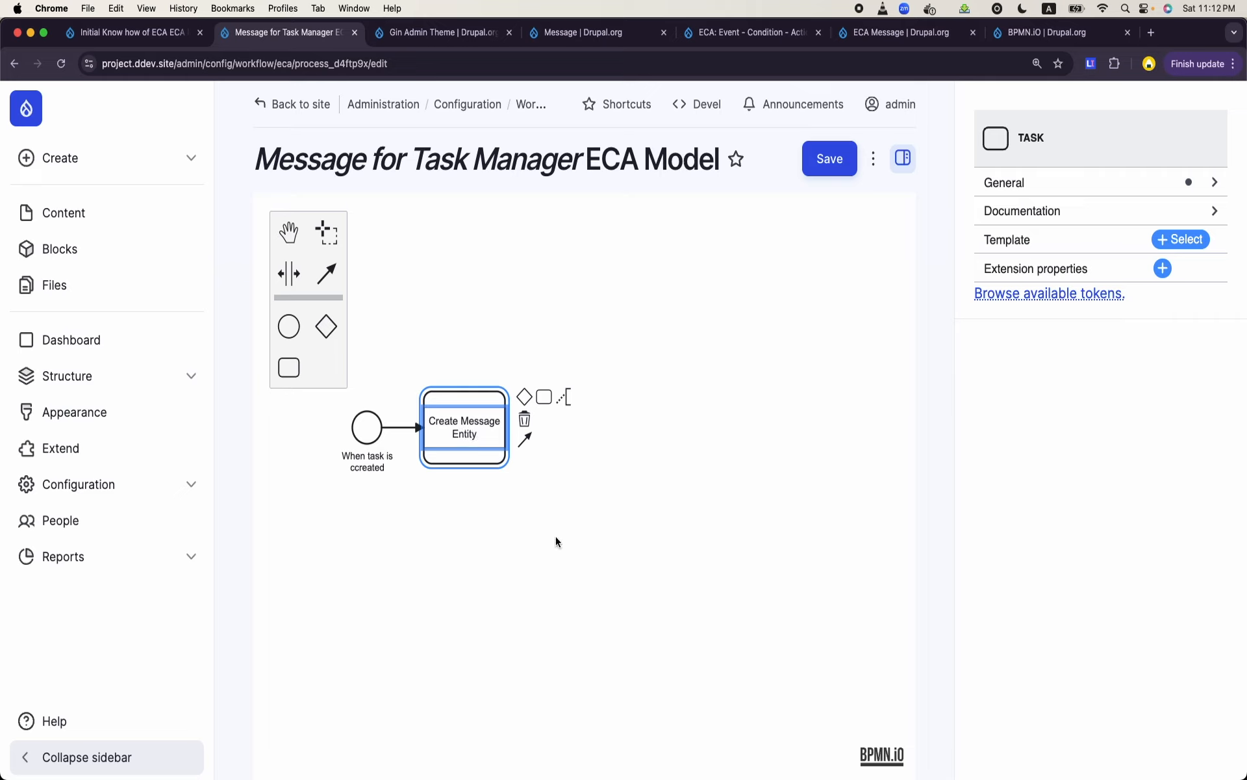
pyautogui.click(501, 513)
# - Move the "Create Message Entity" task up and to the right of the start event
pyautogui.click(494, 414)
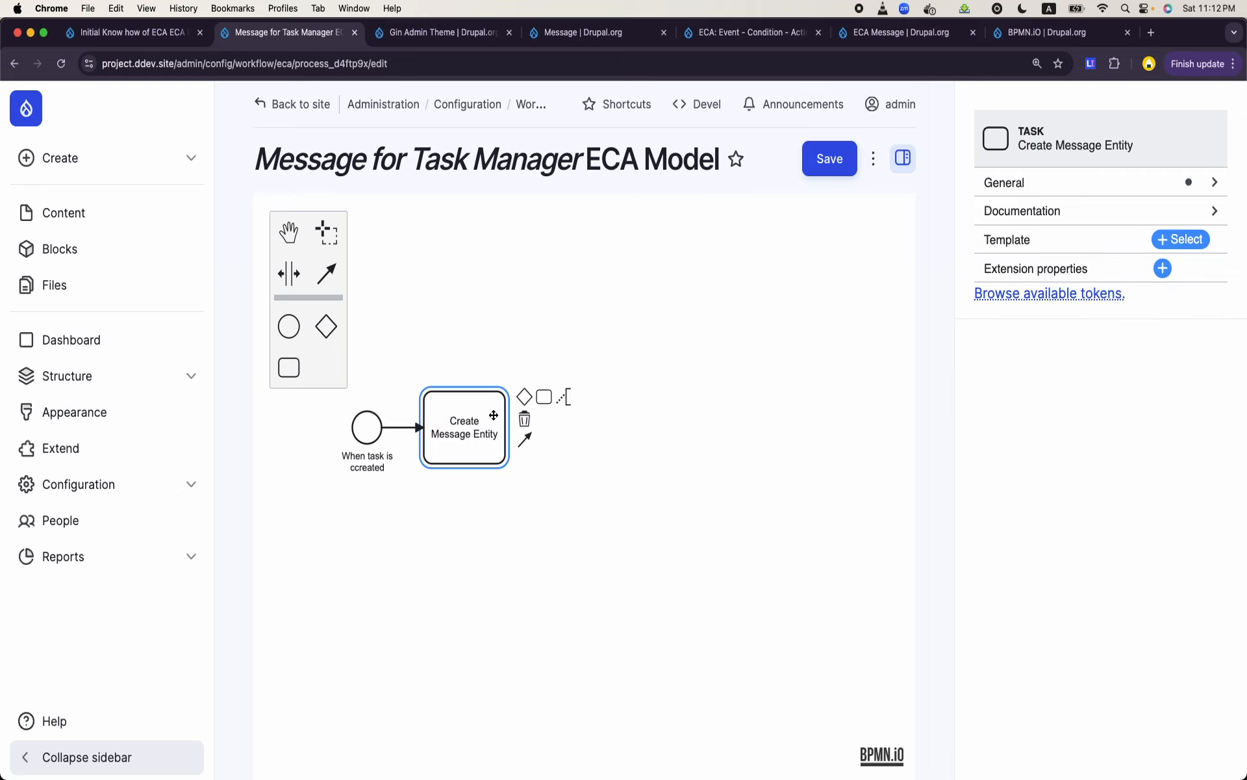
pyautogui.moveTo(494, 414); pyautogui.dragTo(557, 317)
pyautogui.click(525, 614)
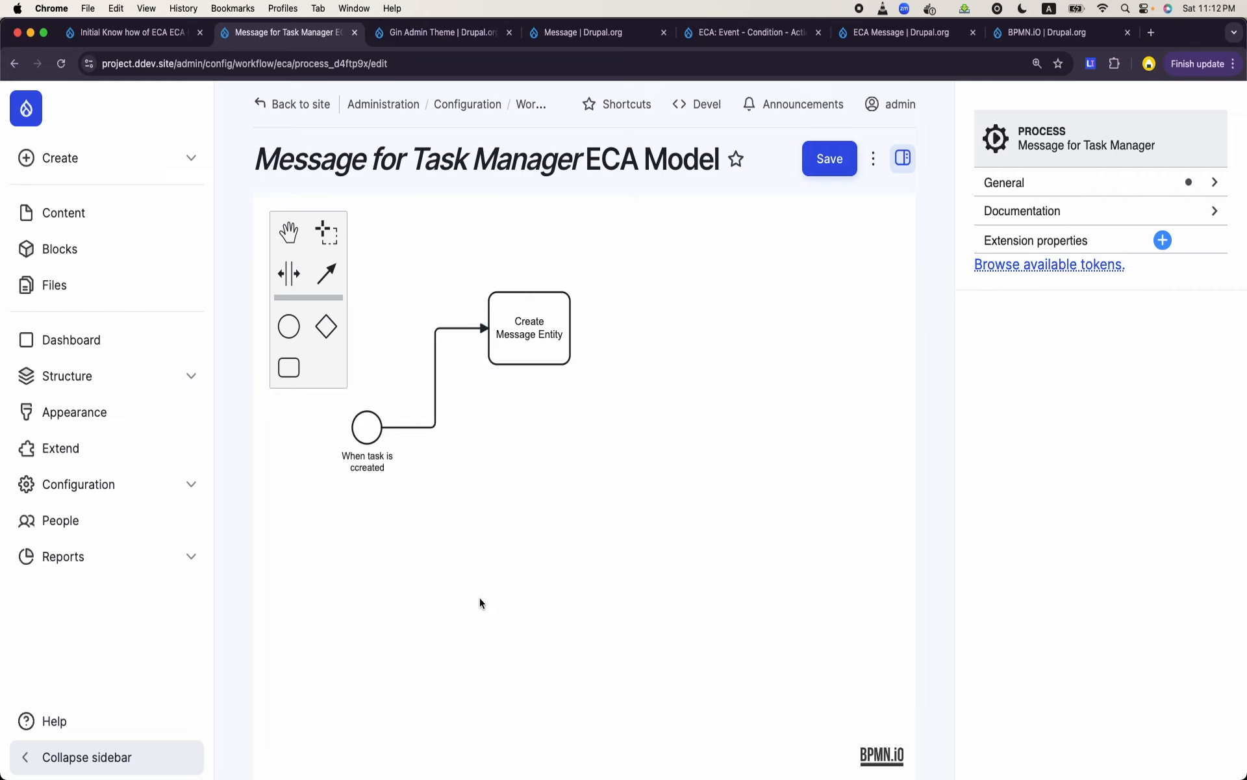
# - Apply the "Entity: create new" template to the "Create Message Entity" task
pyautogui.click(532, 350)
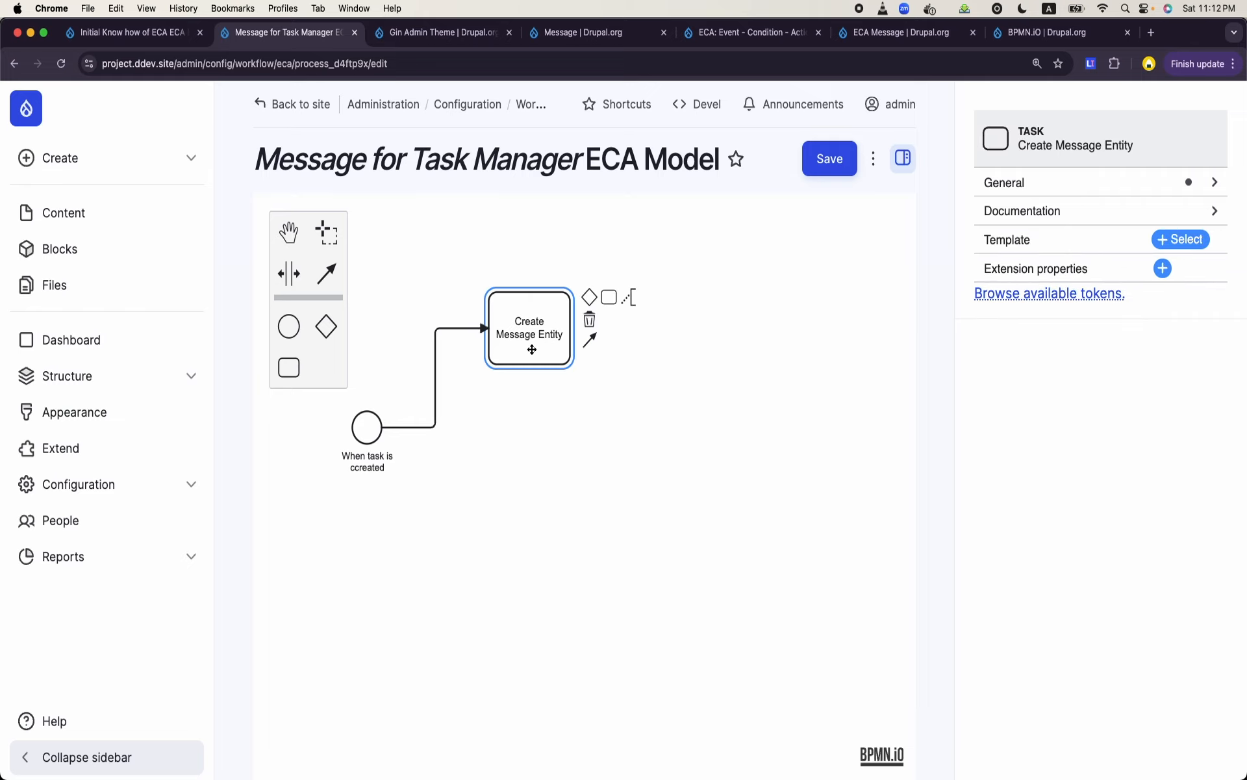
pyautogui.click(1197, 239)
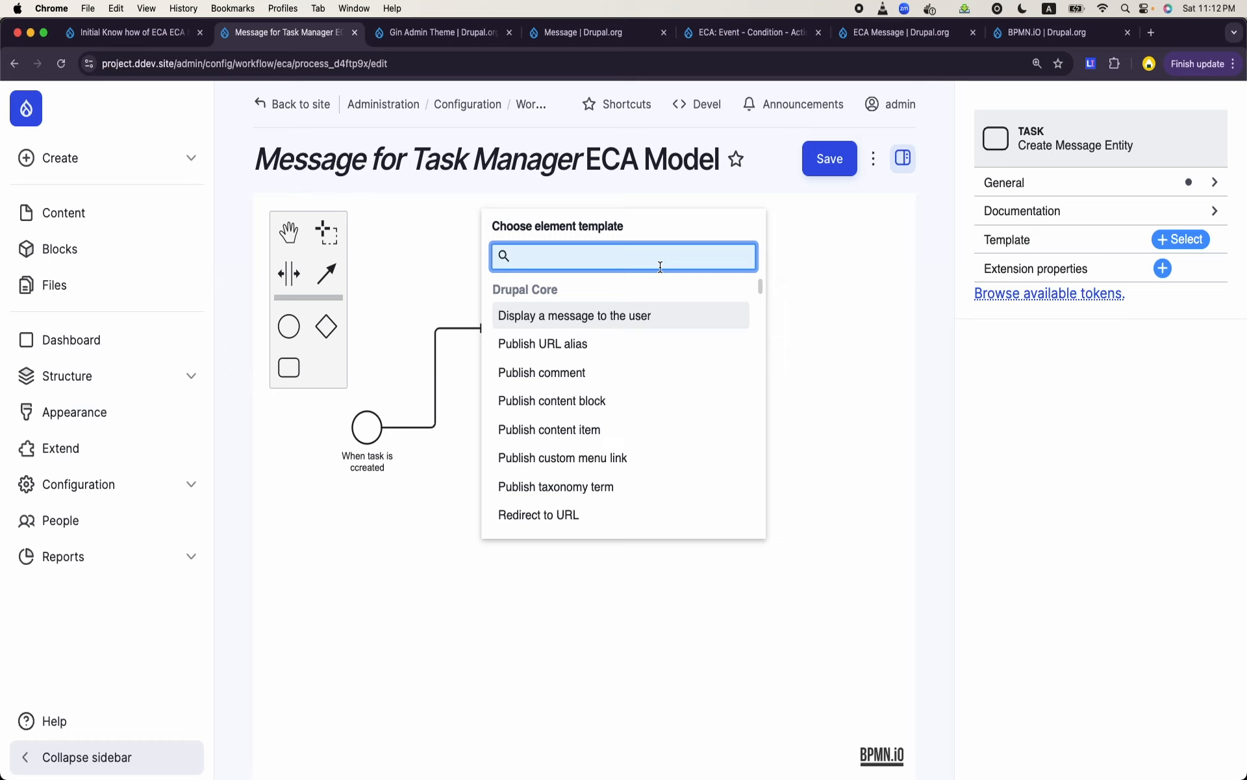
pyautogui.write('create en')
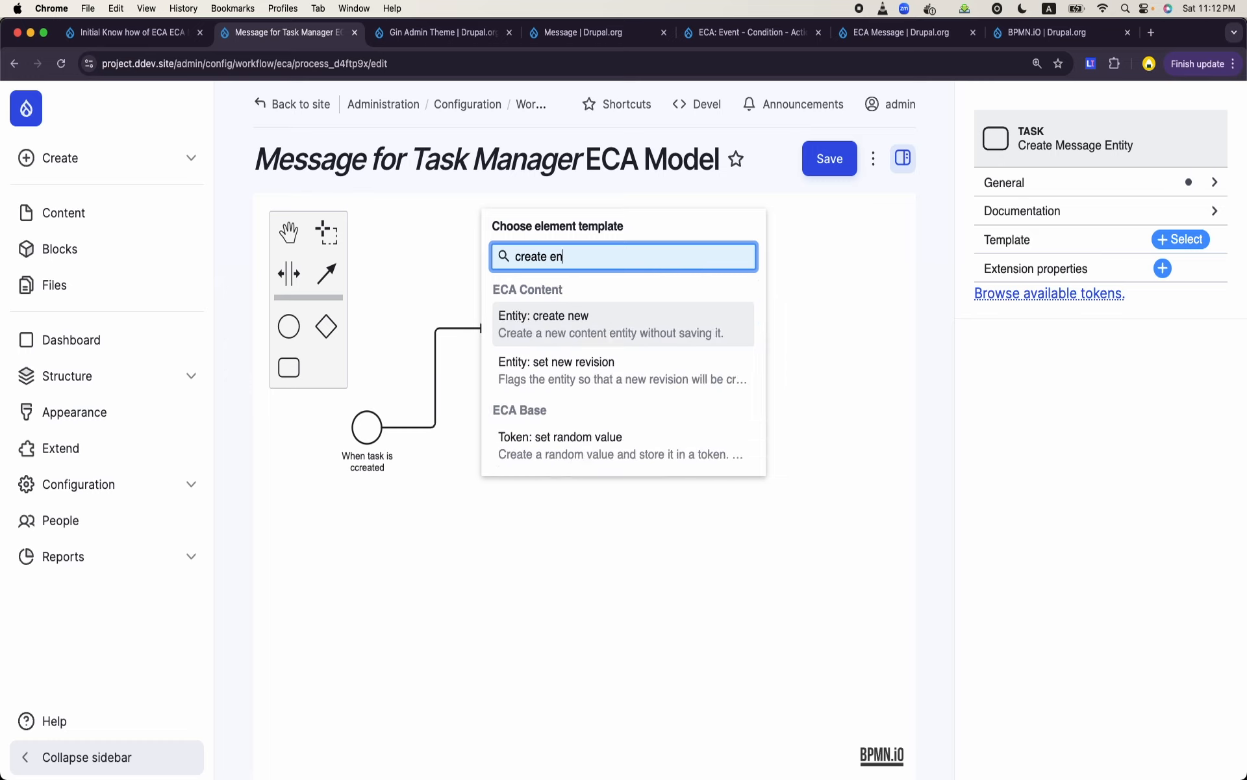
pyautogui.press('BackSpace')
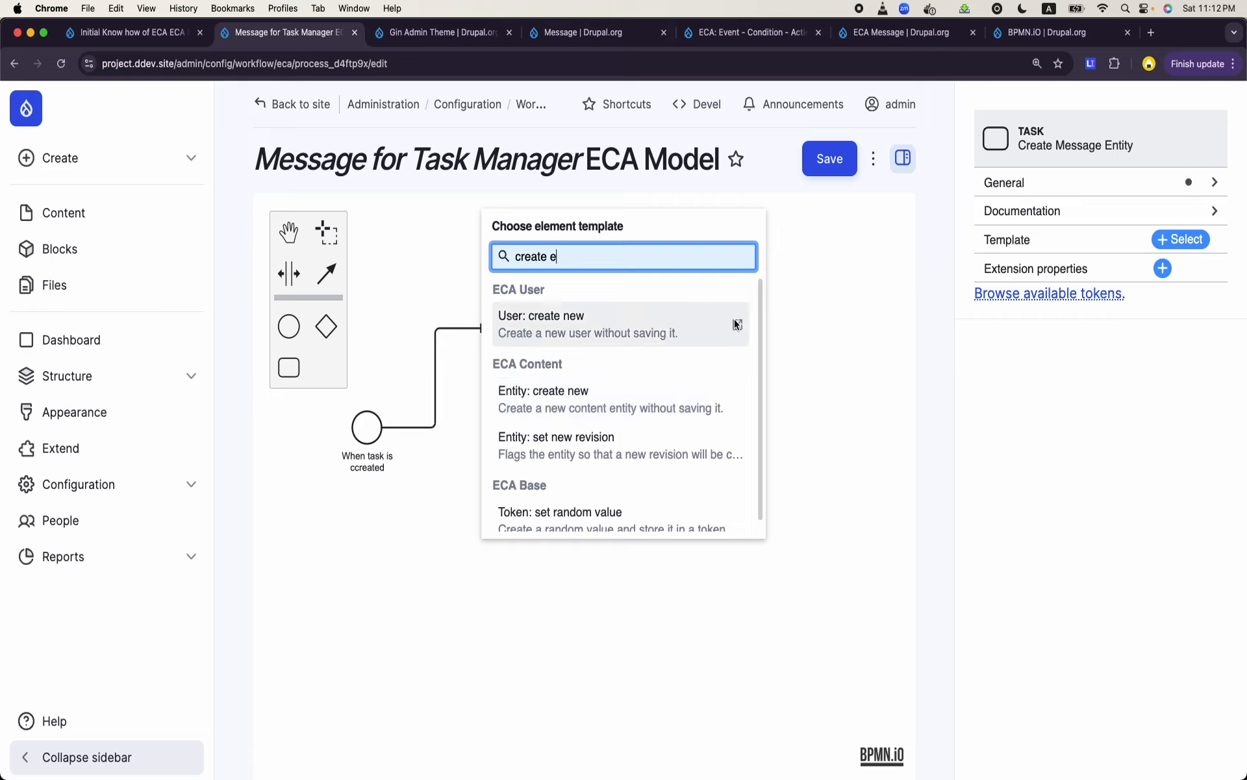
pyautogui.click(561, 412)
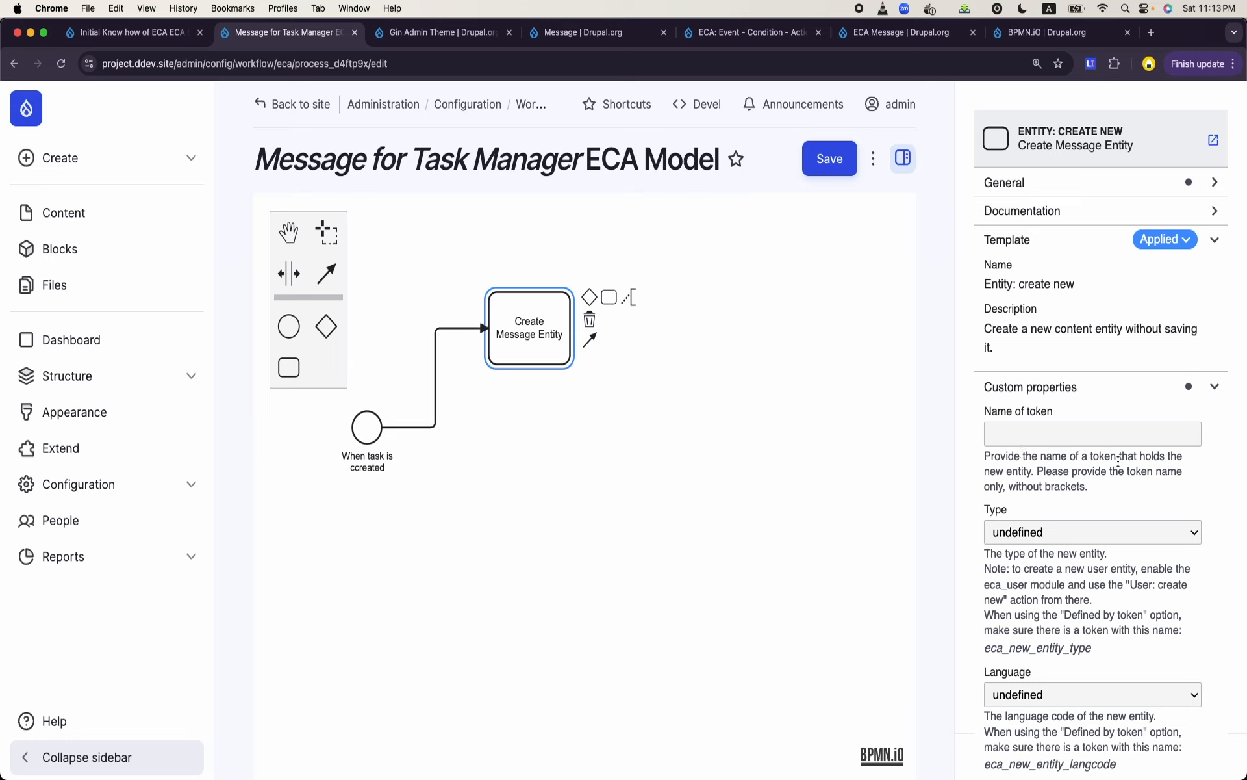
# - Name the new entity's token newmessage and set its type to Message: Task Manager Assignment
pyautogui.click(1040, 428)
pyautogui.write('newmessage')
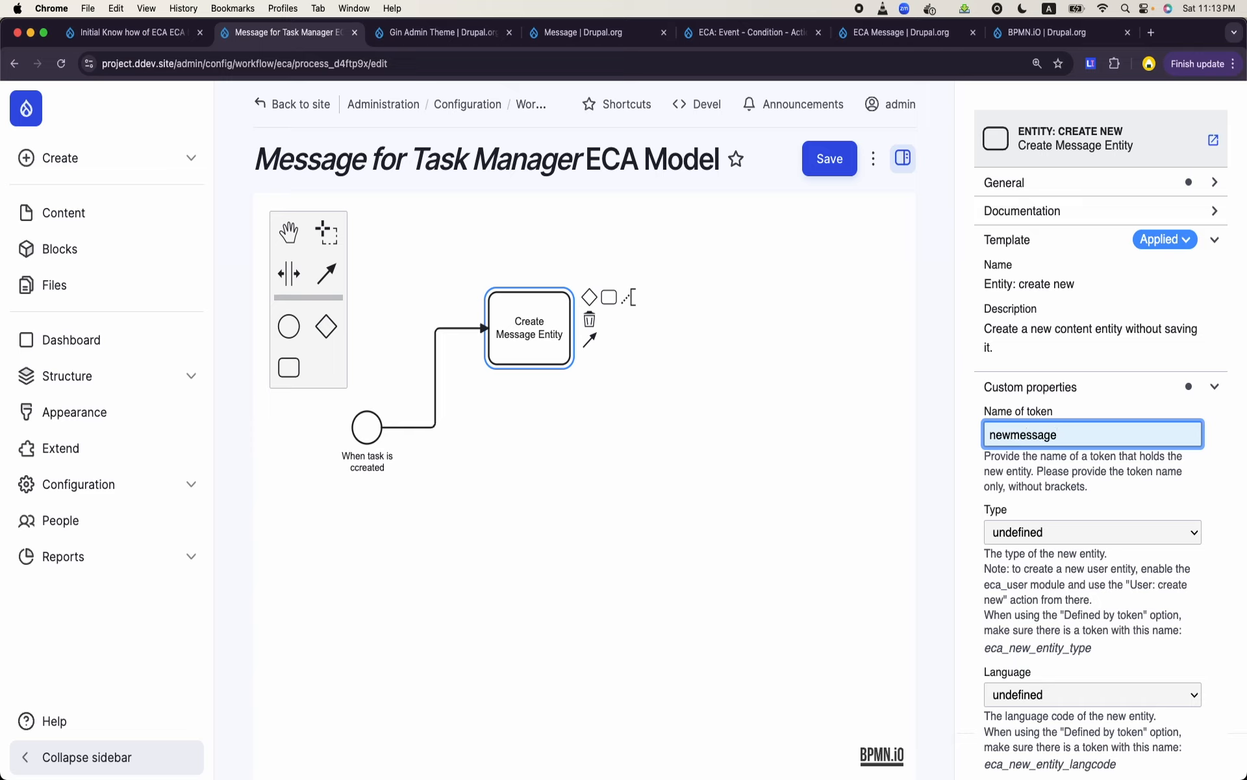
pyautogui.doubleClick(1040, 437)
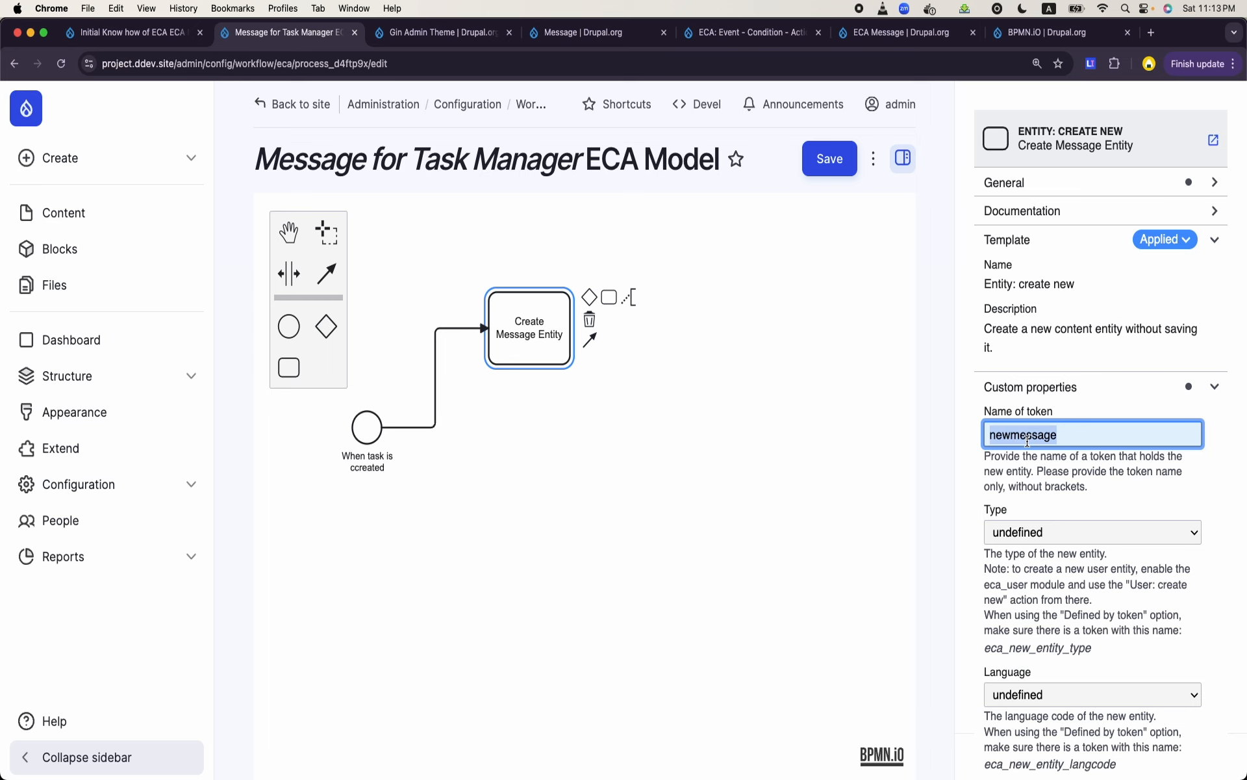
pyautogui.click(896, 495)
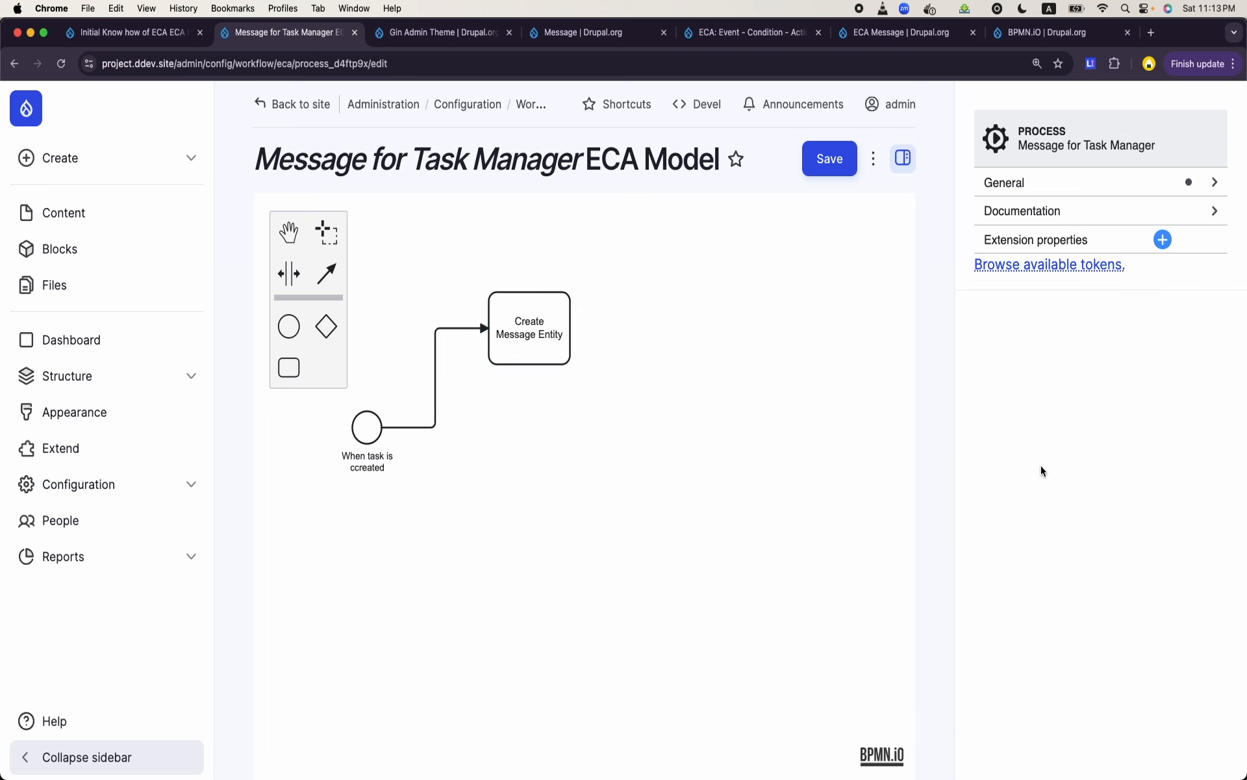
pyautogui.click(543, 341)
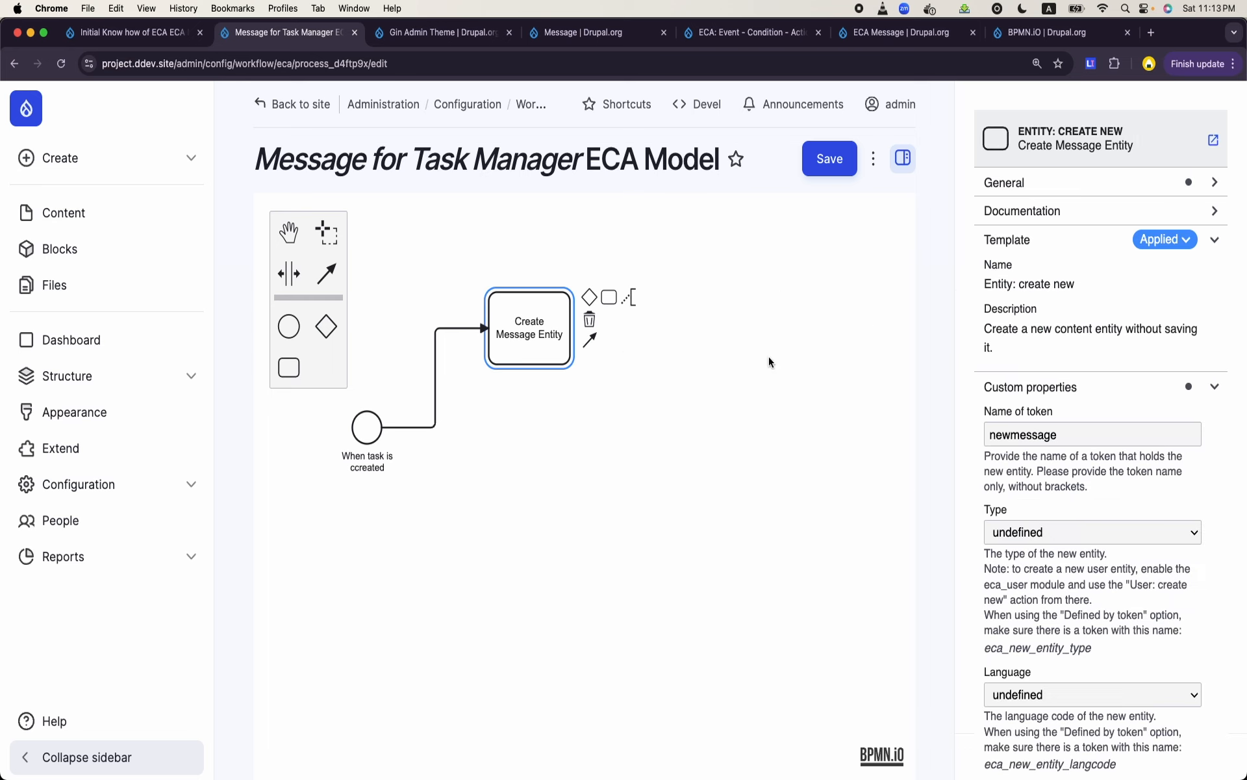
pyautogui.click(1077, 537)
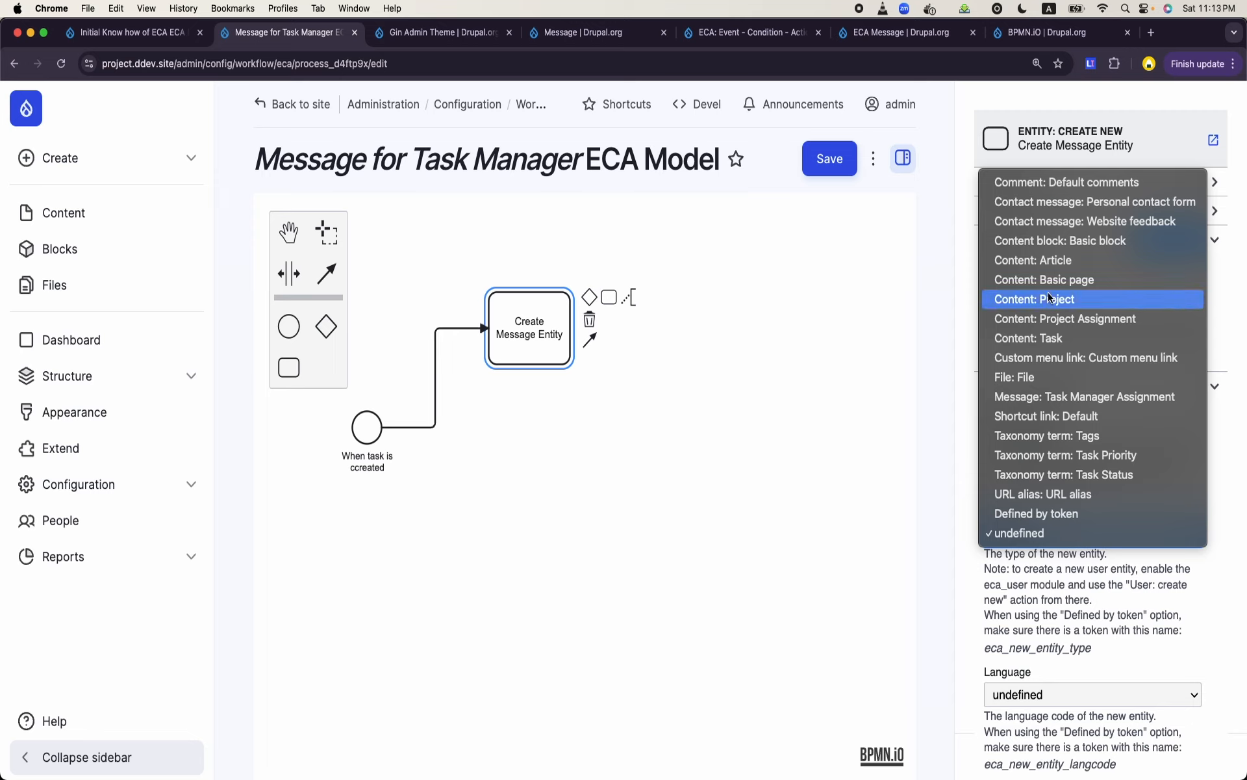
pyautogui.click(1059, 398)
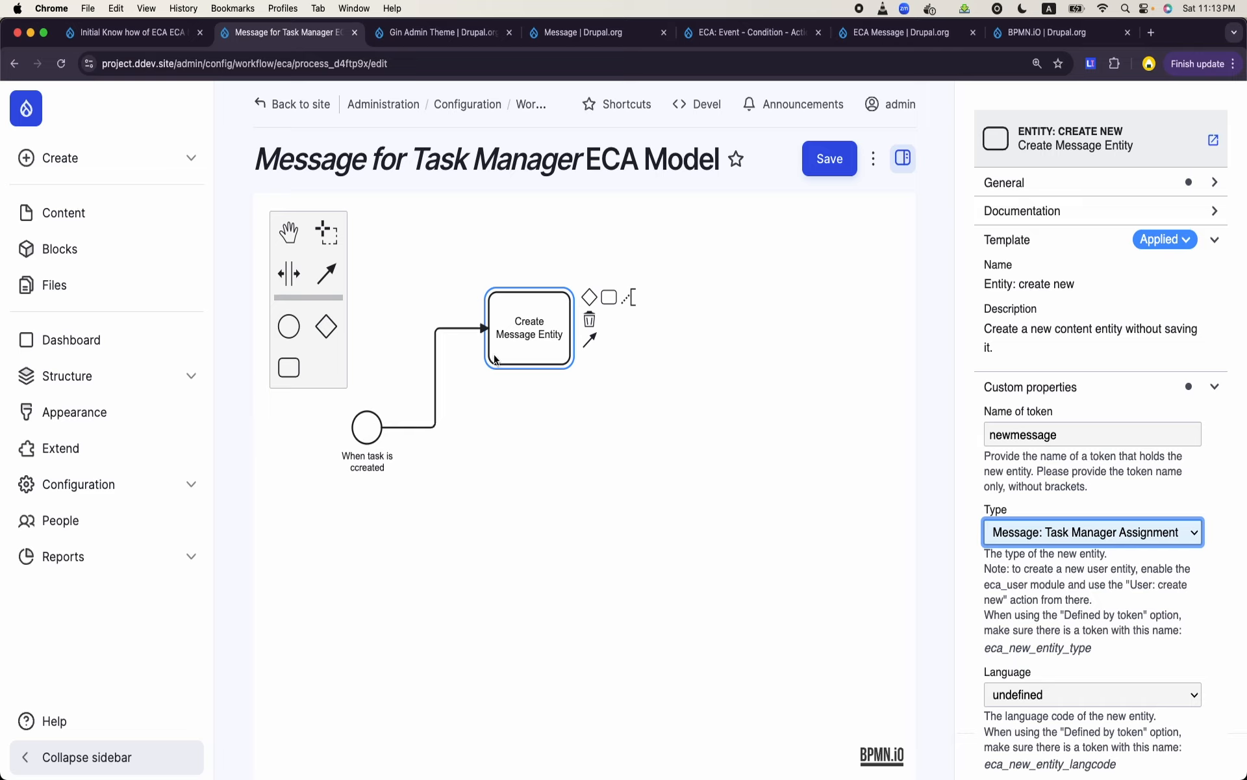
# - Set the owner UID of the entity produced by the "Create Message Entity" task to 1
pyautogui.click(558, 342)
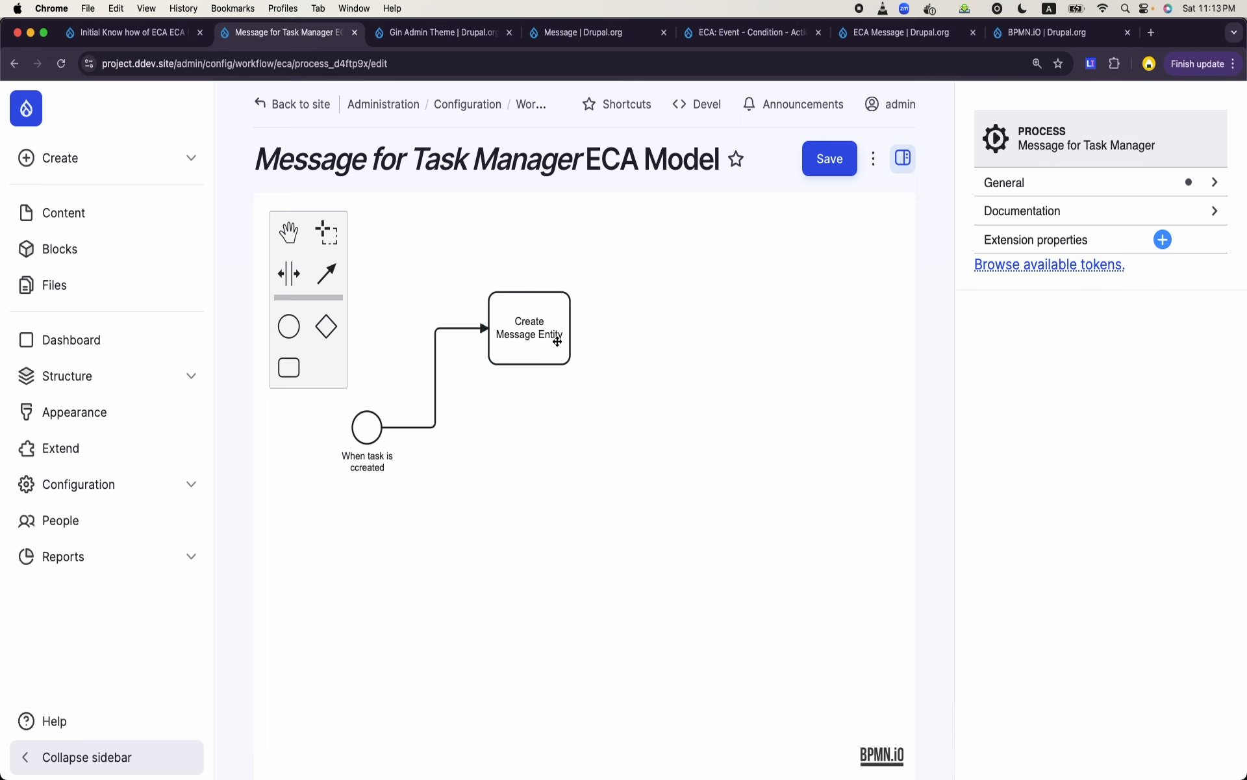
pyautogui.click(558, 341)
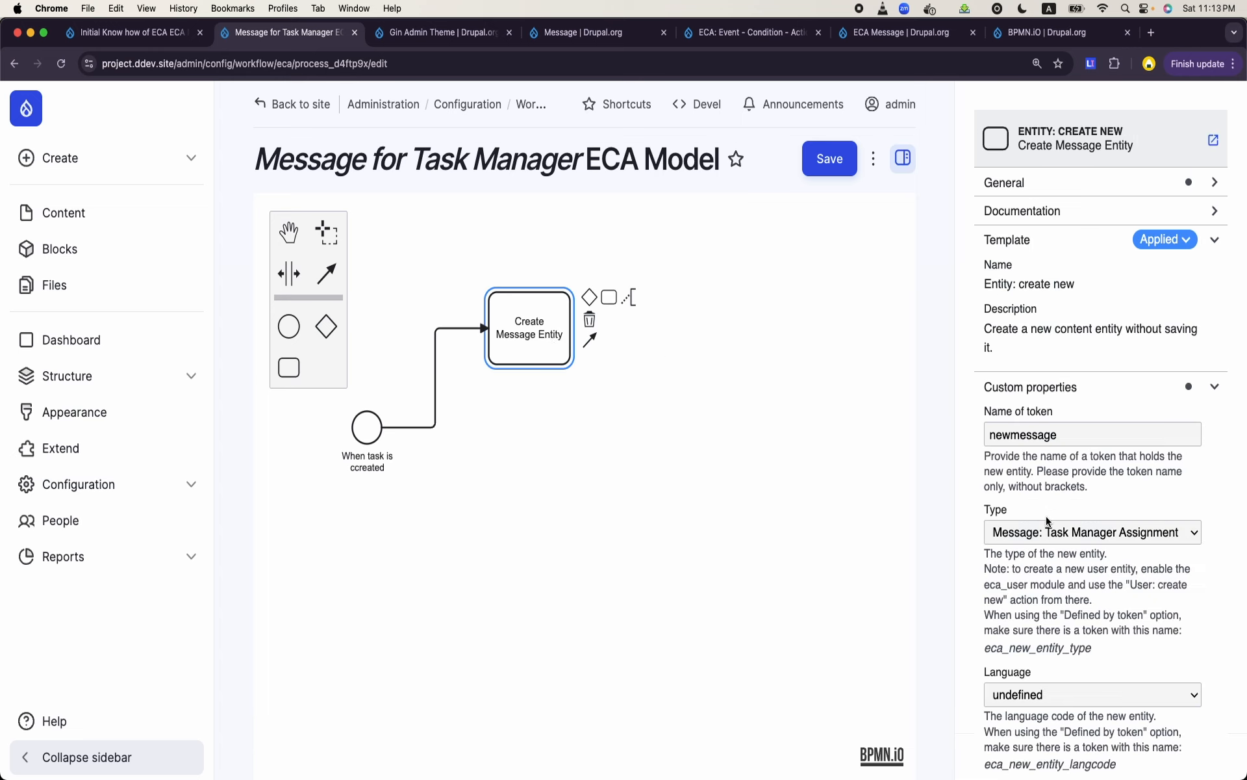
pyautogui.scroll(-2, 1053, 531)
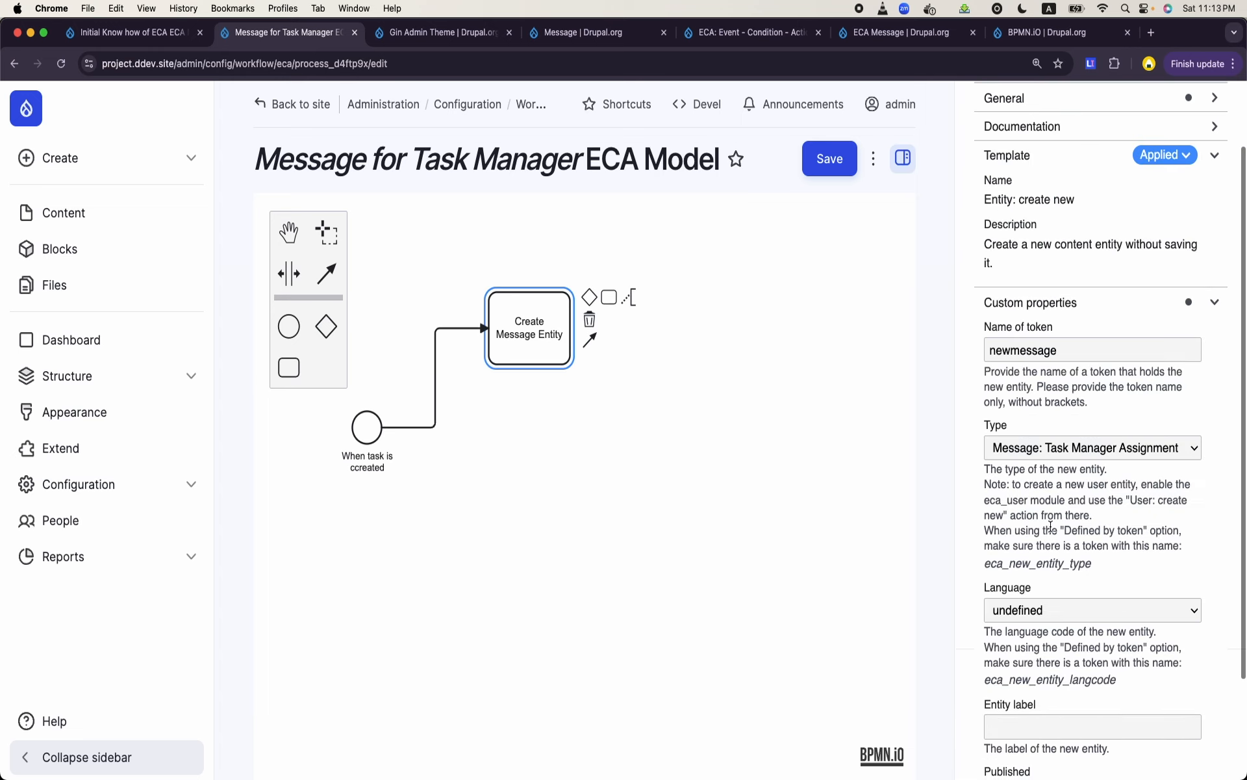
pyautogui.click(1054, 611)
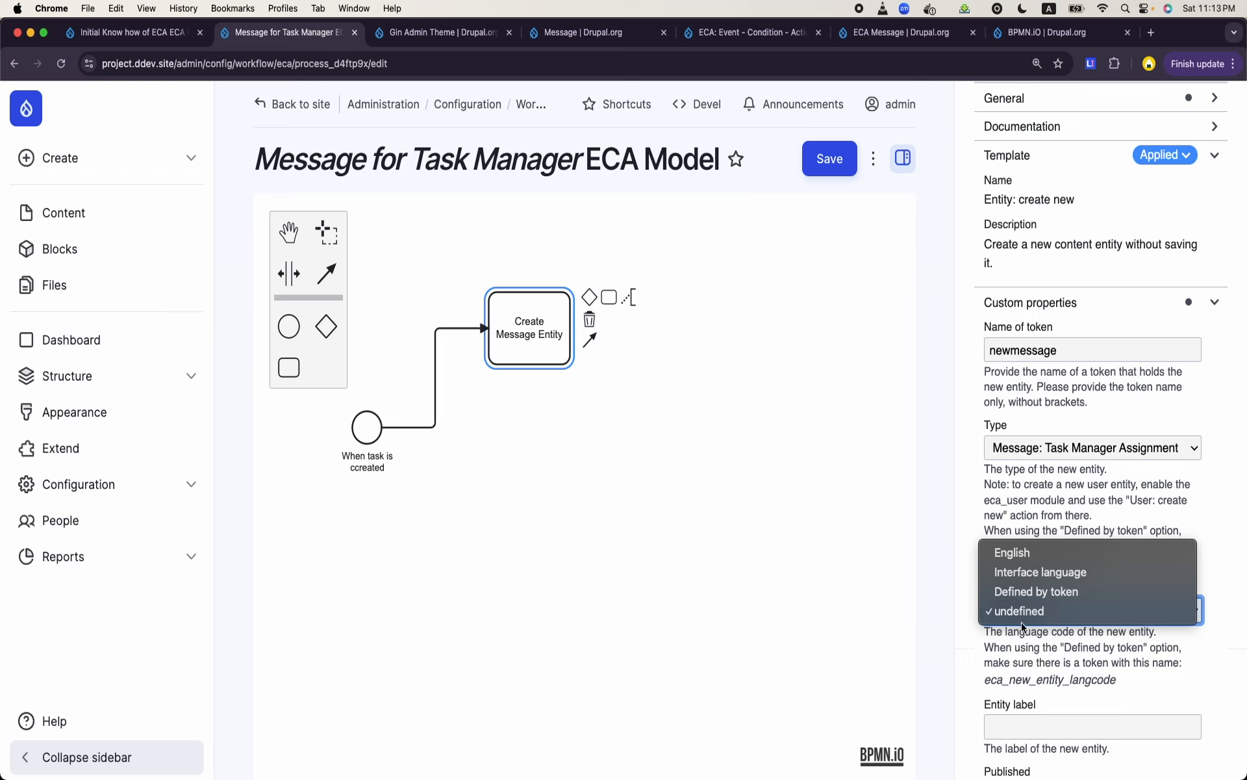
pyautogui.click(1026, 620)
pyautogui.scroll(-3, 1028, 625)
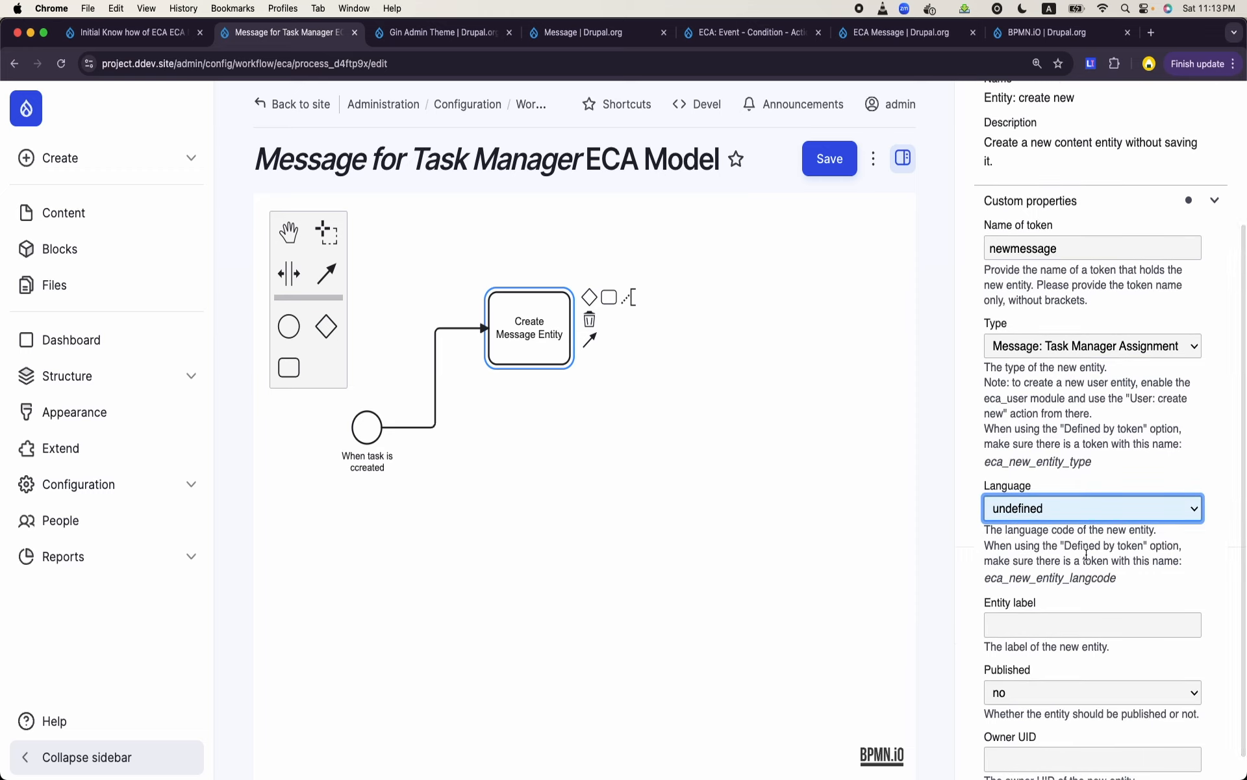
pyautogui.scroll(-1, 1087, 554)
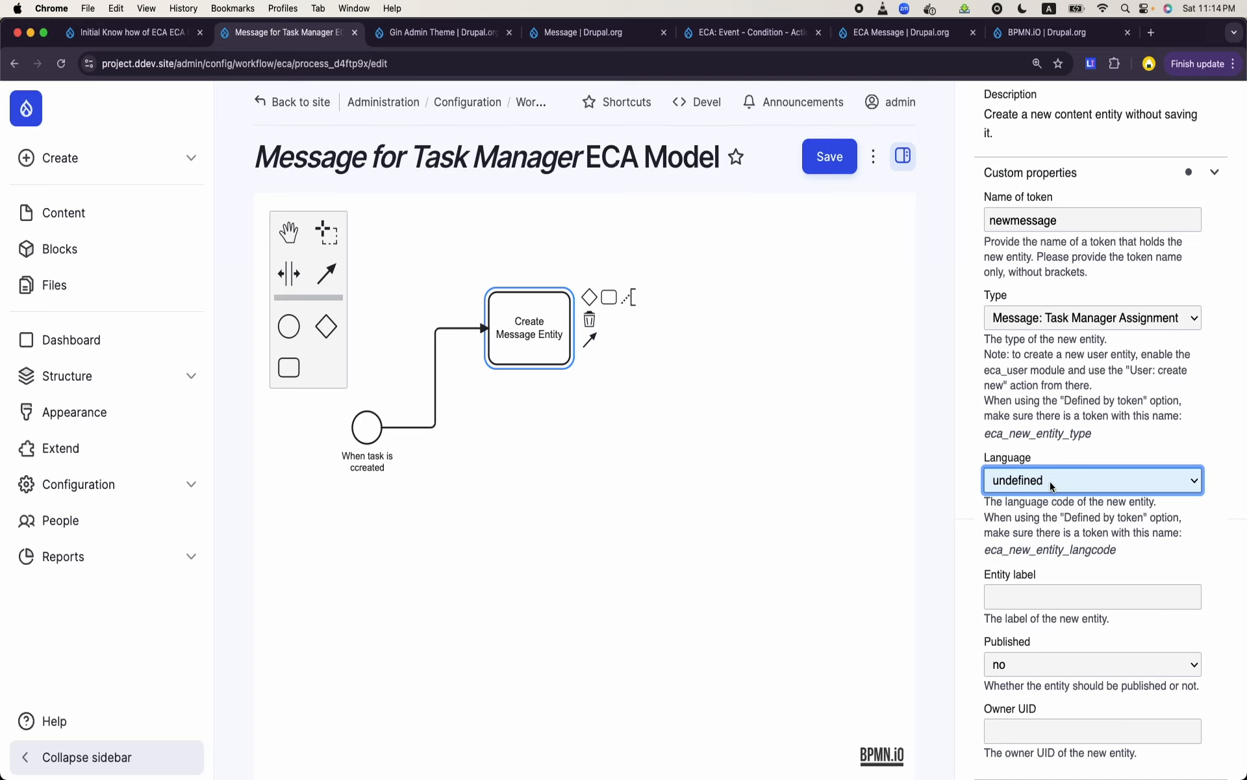
pyautogui.click(1041, 599)
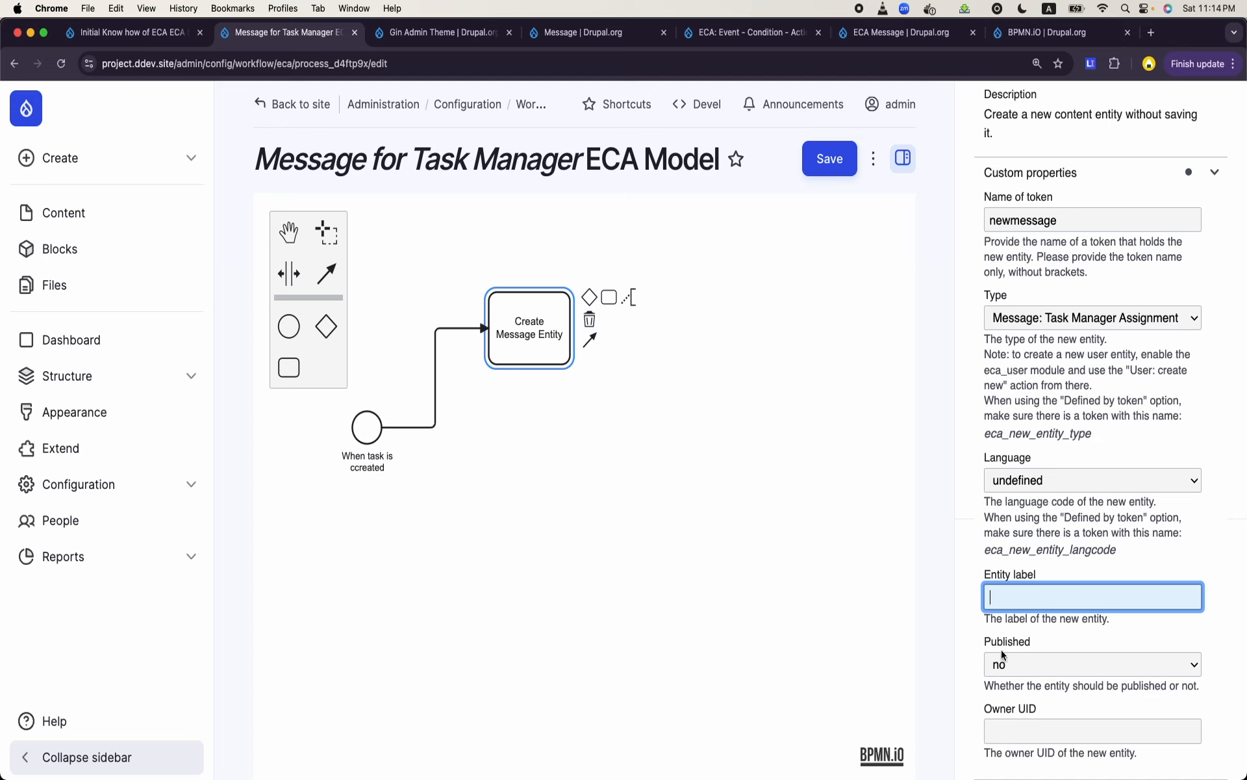
pyautogui.click(949, 639)
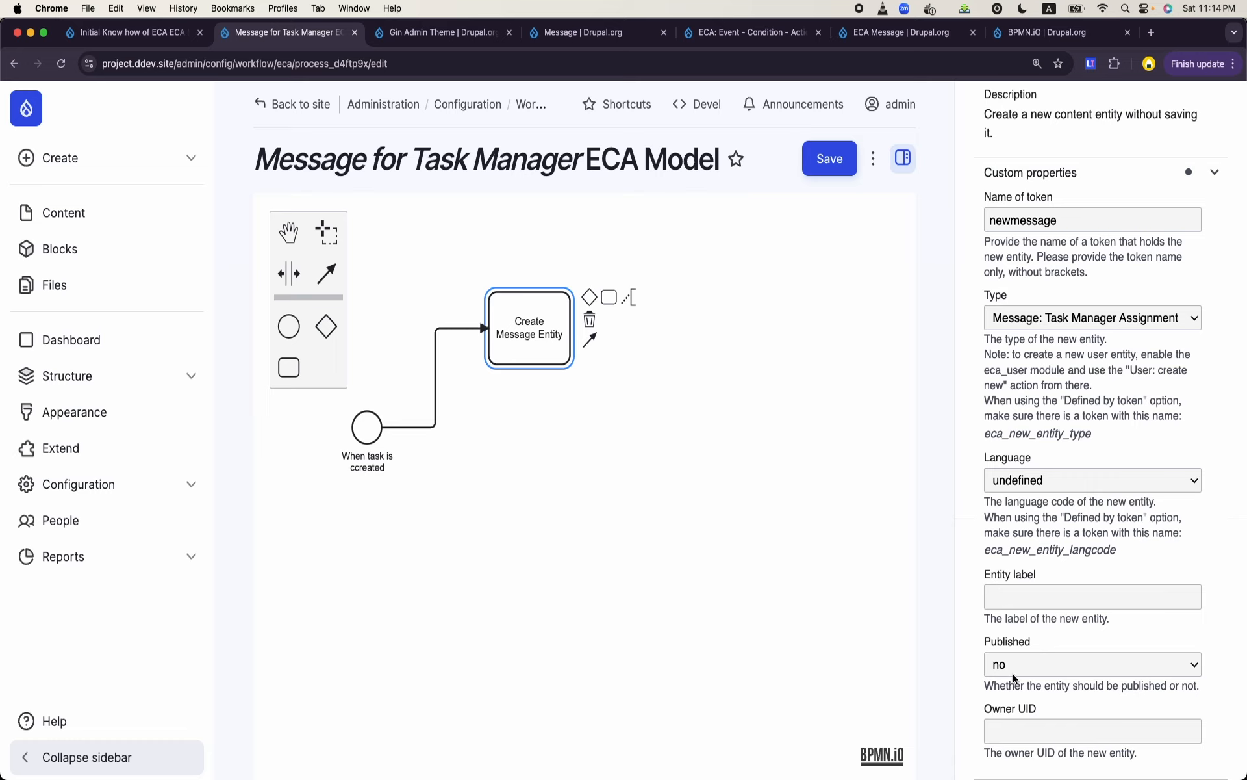
pyautogui.click(1017, 727)
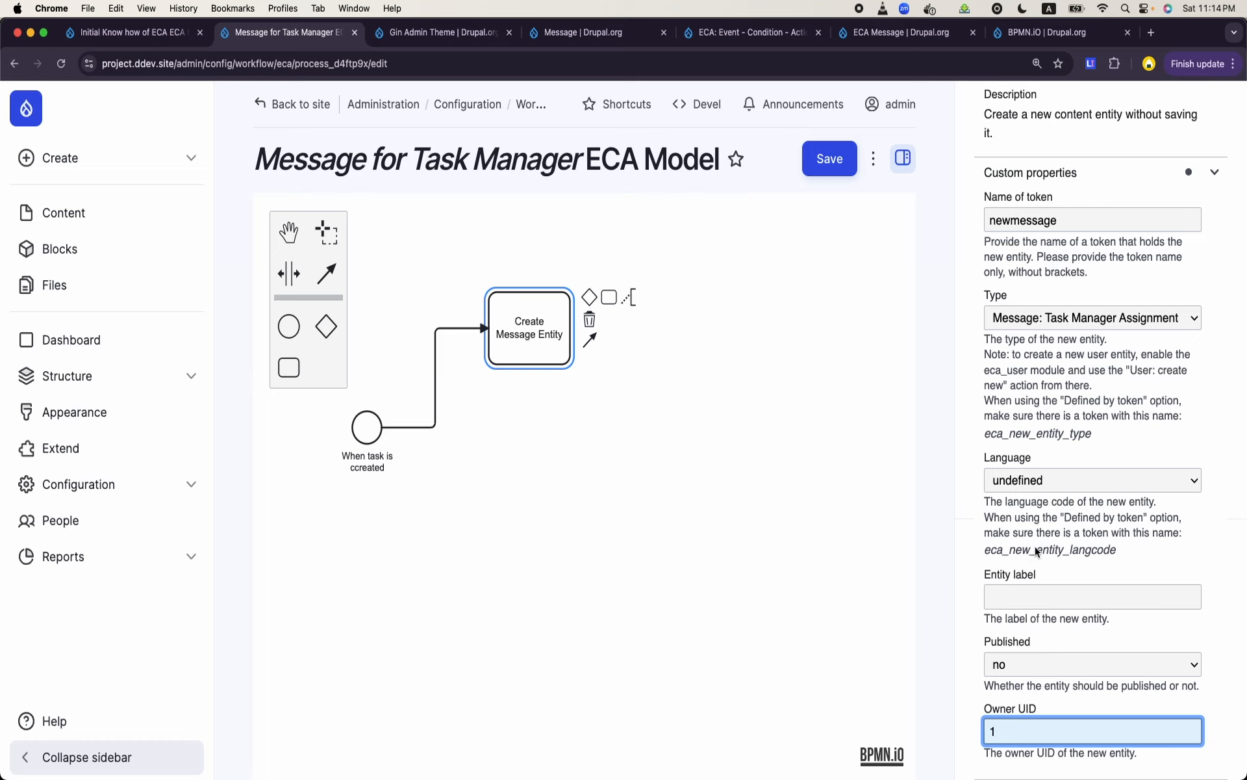
pyautogui.click(661, 512)
pyautogui.click(528, 362)
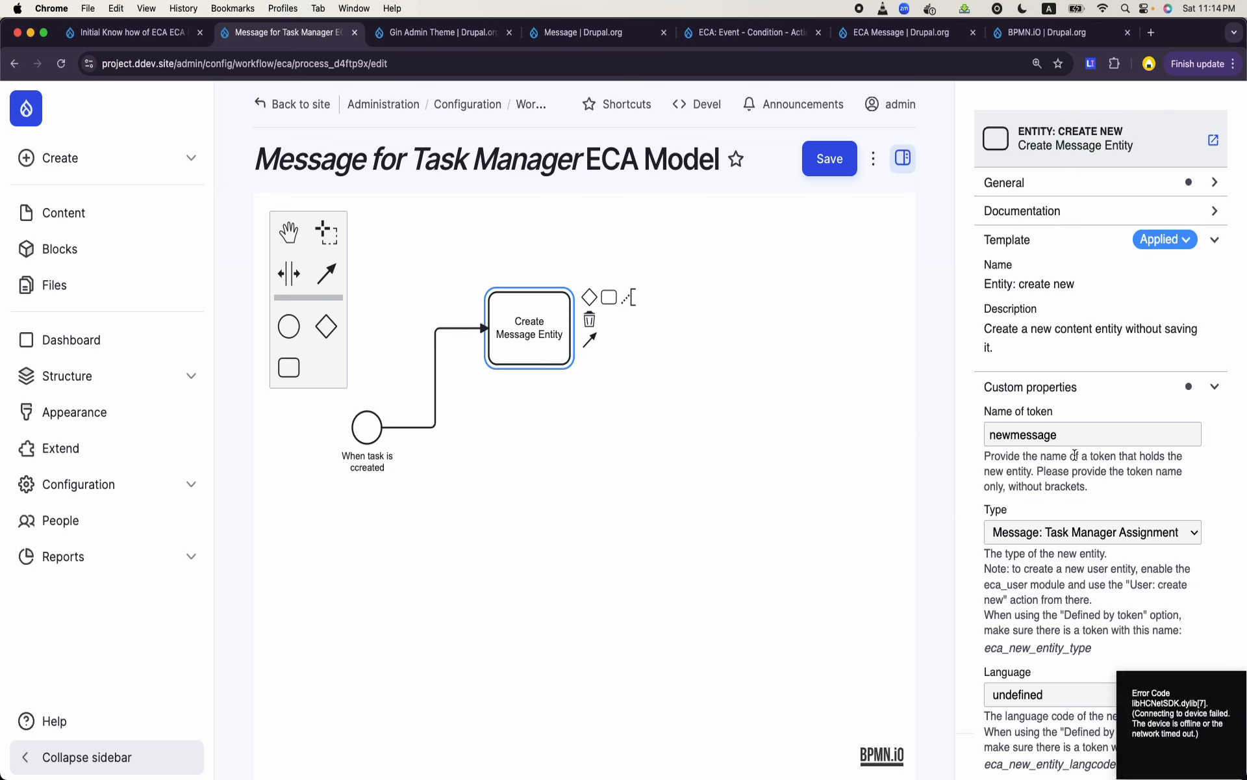
pyautogui.doubleClick(1058, 435)
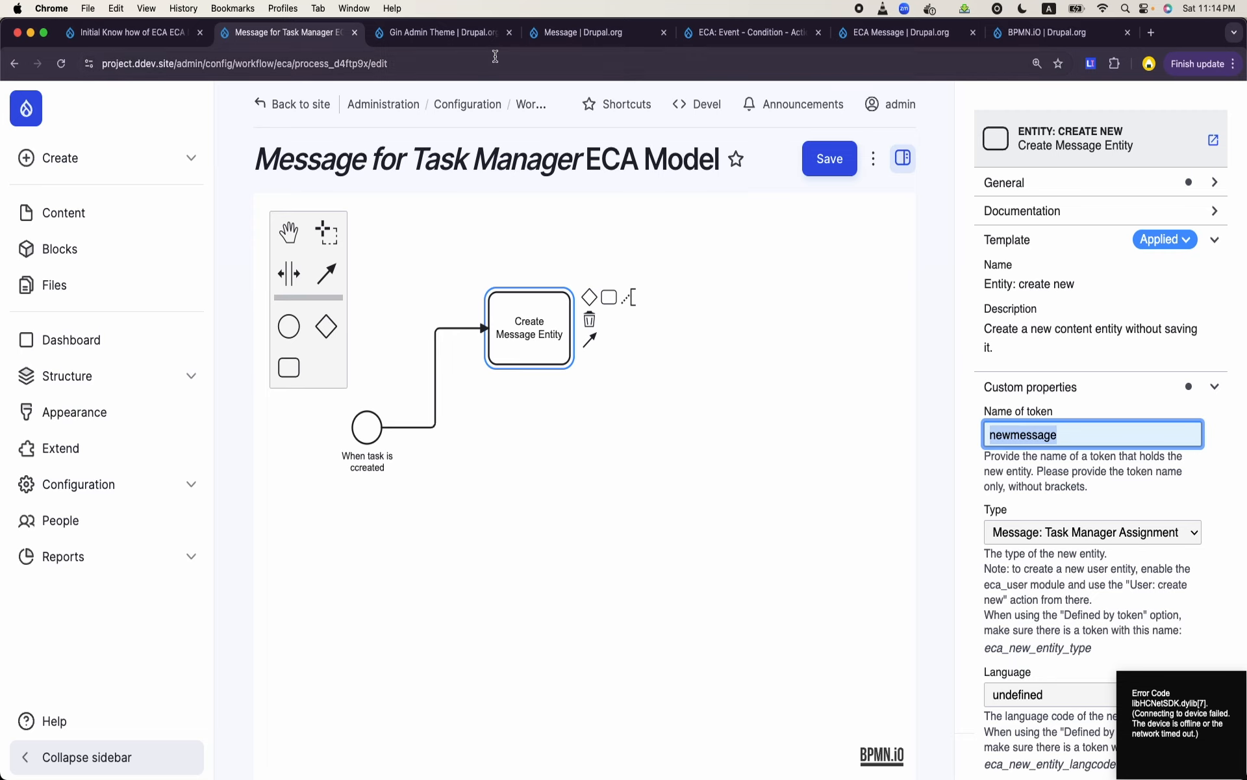
pyautogui.click(562, 36)
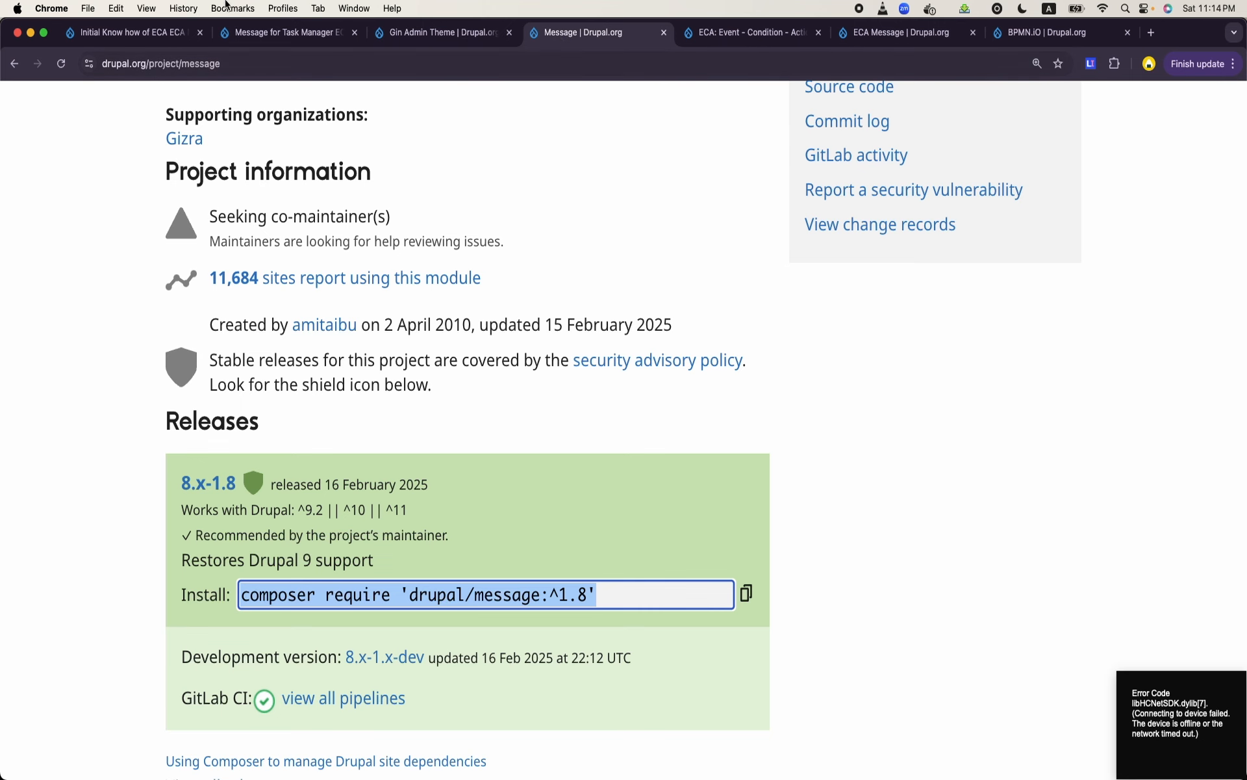
pyautogui.click(114, 36)
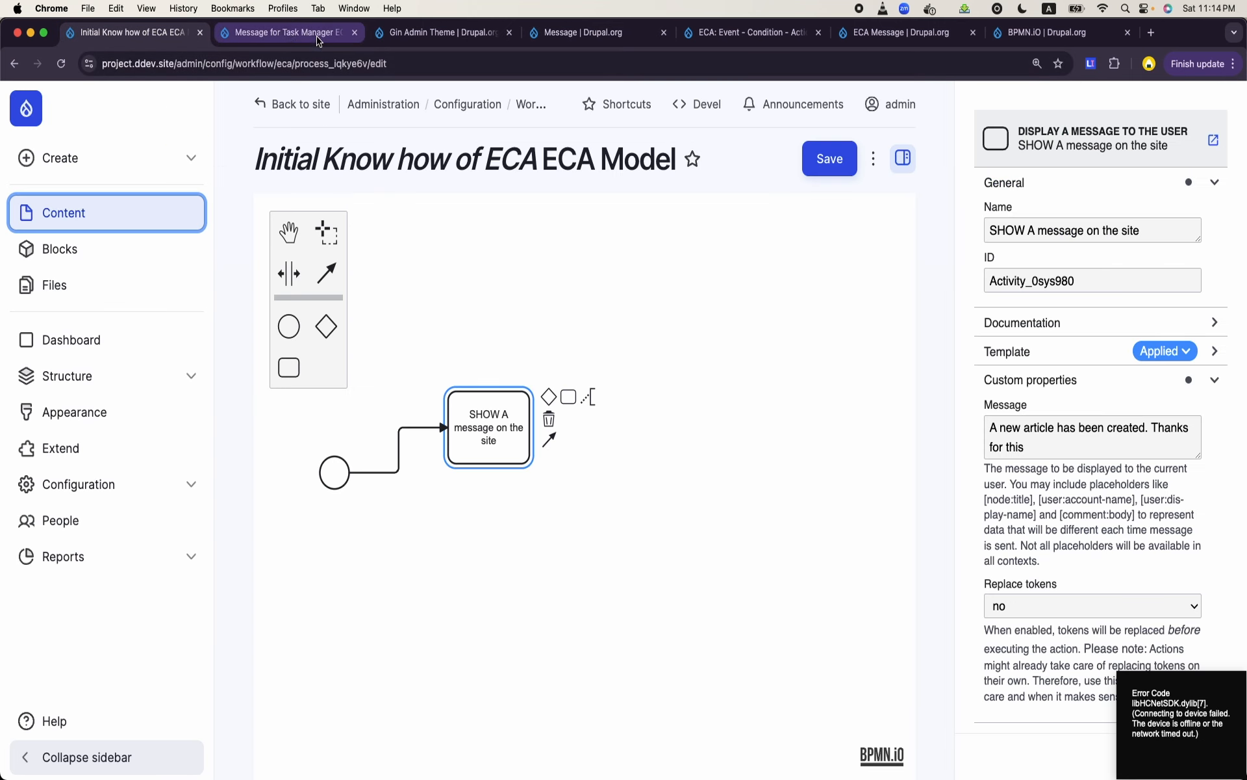
pyautogui.click(287, 36)
pyautogui.click(436, 38)
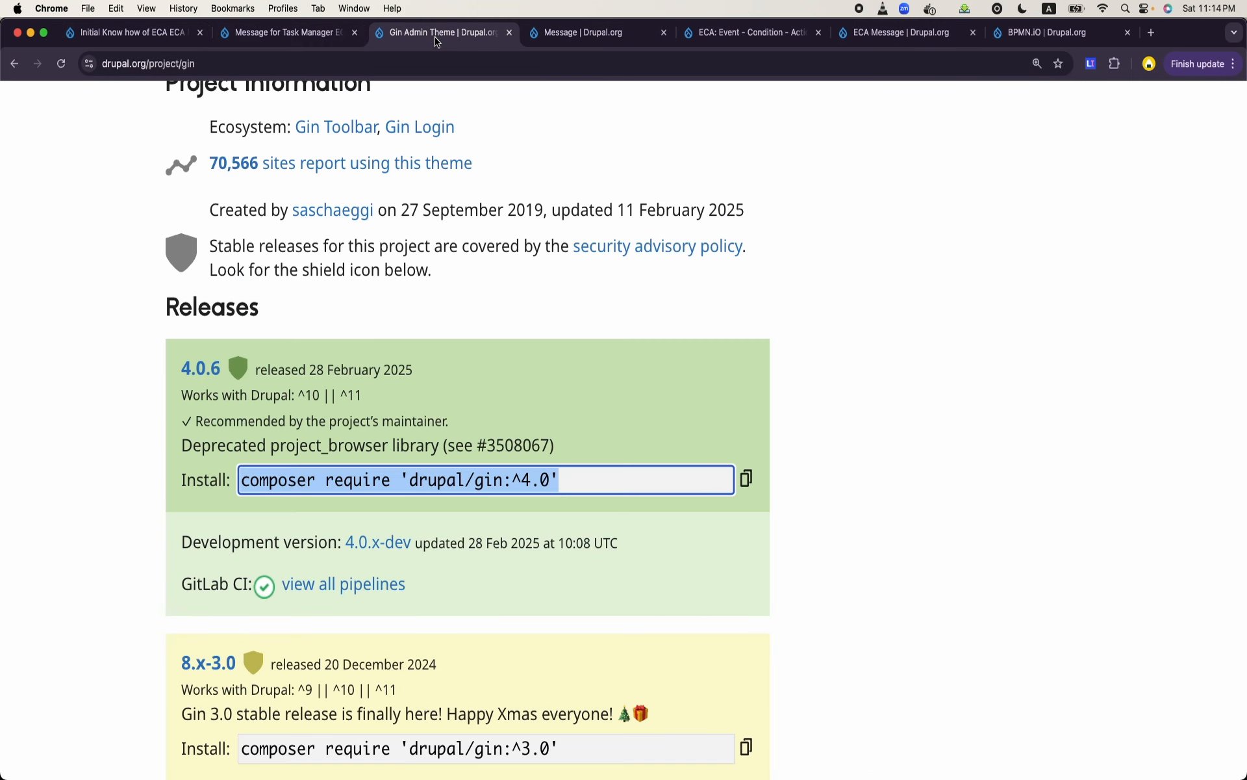
pyautogui.click(571, 36)
pyautogui.click(790, 38)
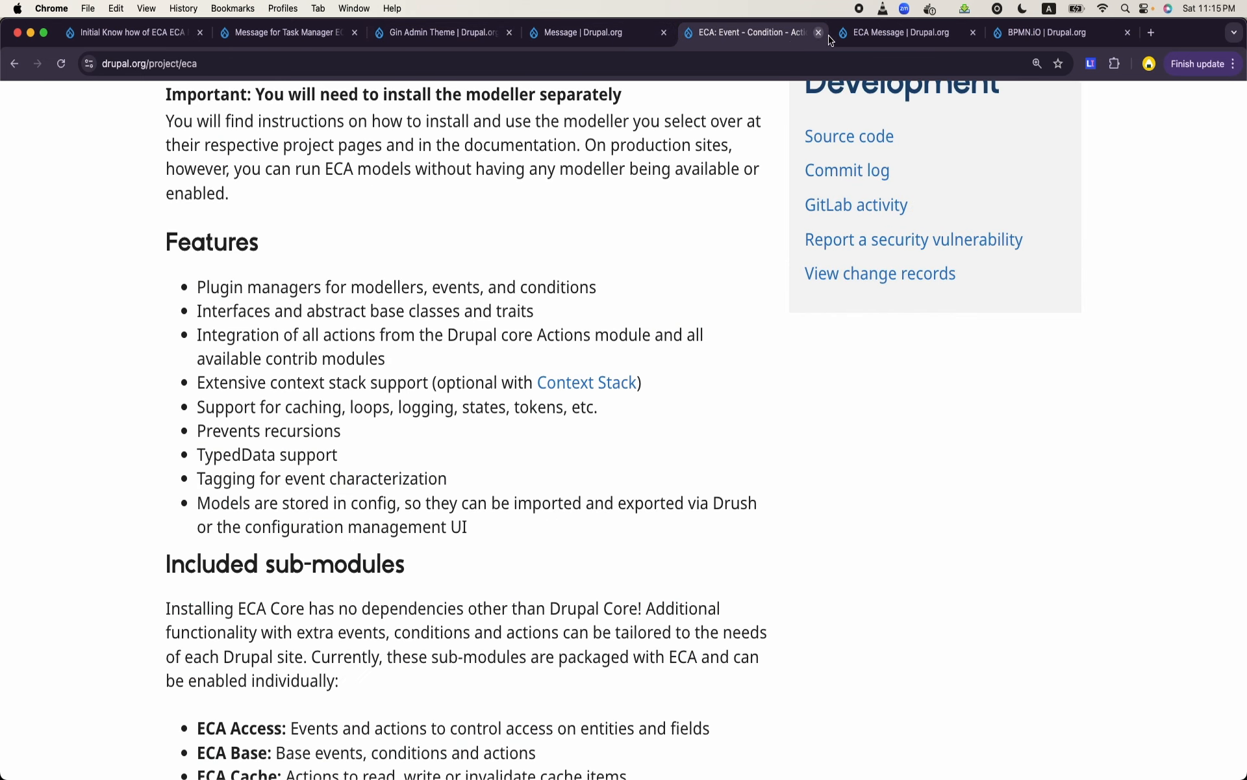
pyautogui.click(895, 36)
pyautogui.click(1021, 38)
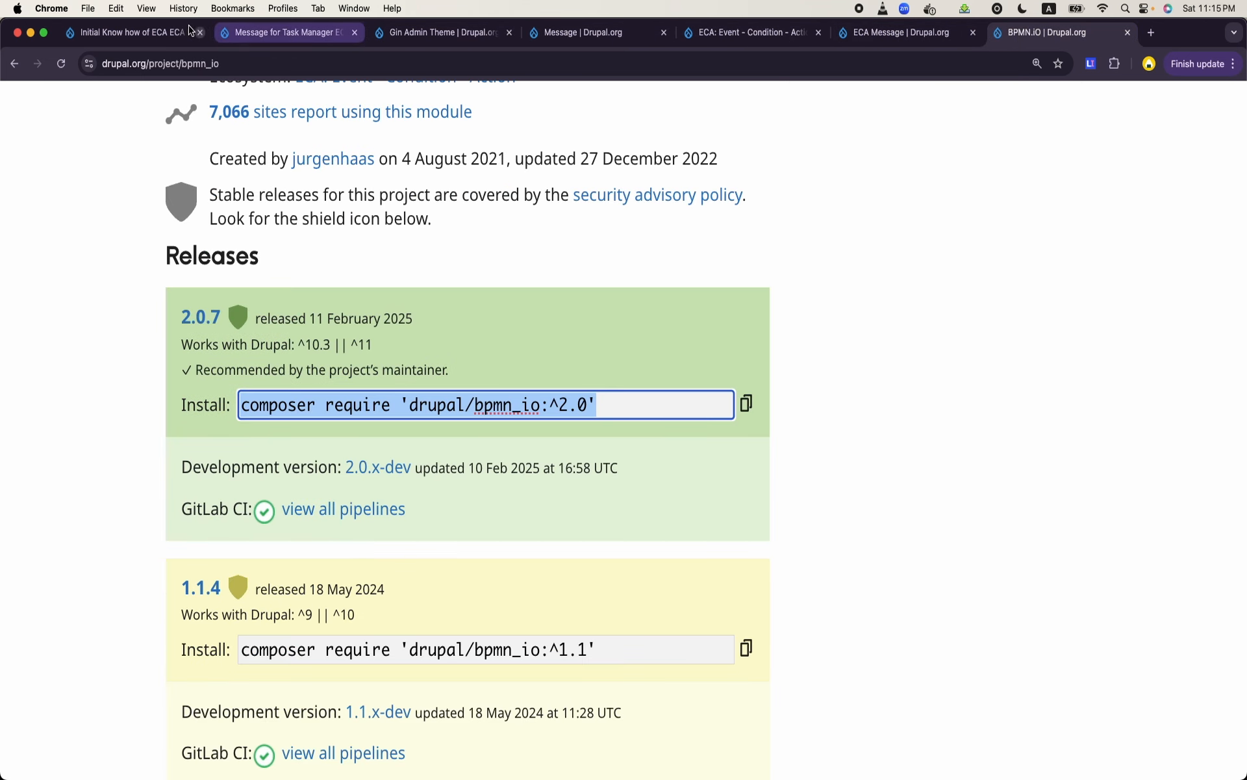
# - Open the Task Manager Assignment message template's field list and review the machine names of its Task and User fields
pyautogui.click(145, 34)
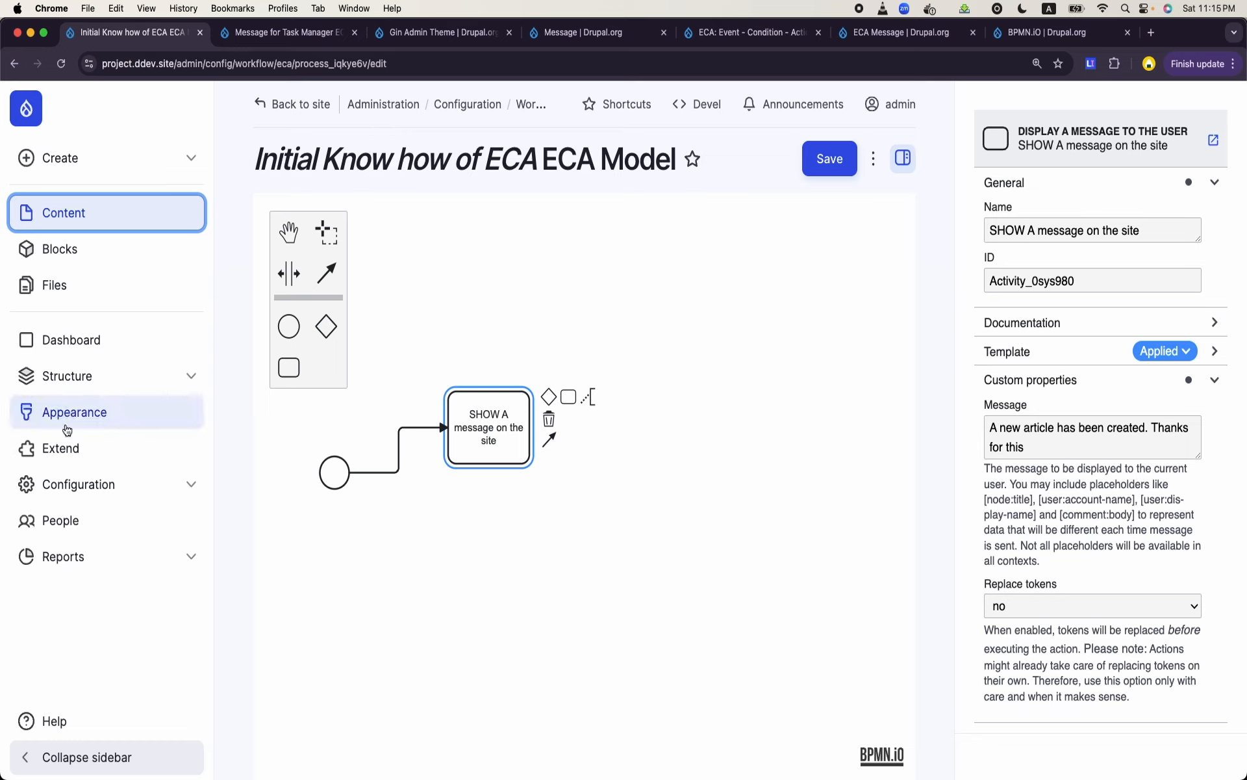
pyautogui.click(120, 376)
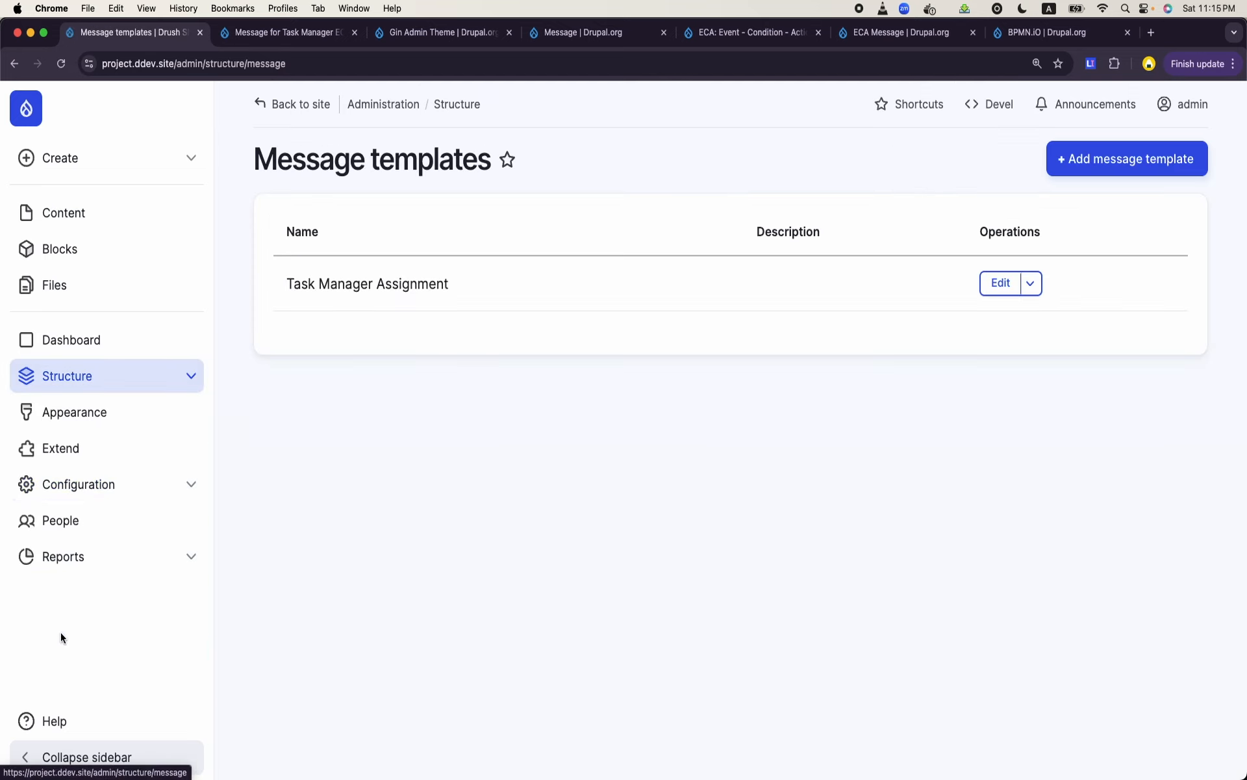
pyautogui.moveTo(289, 281); pyautogui.dragTo(462, 299)
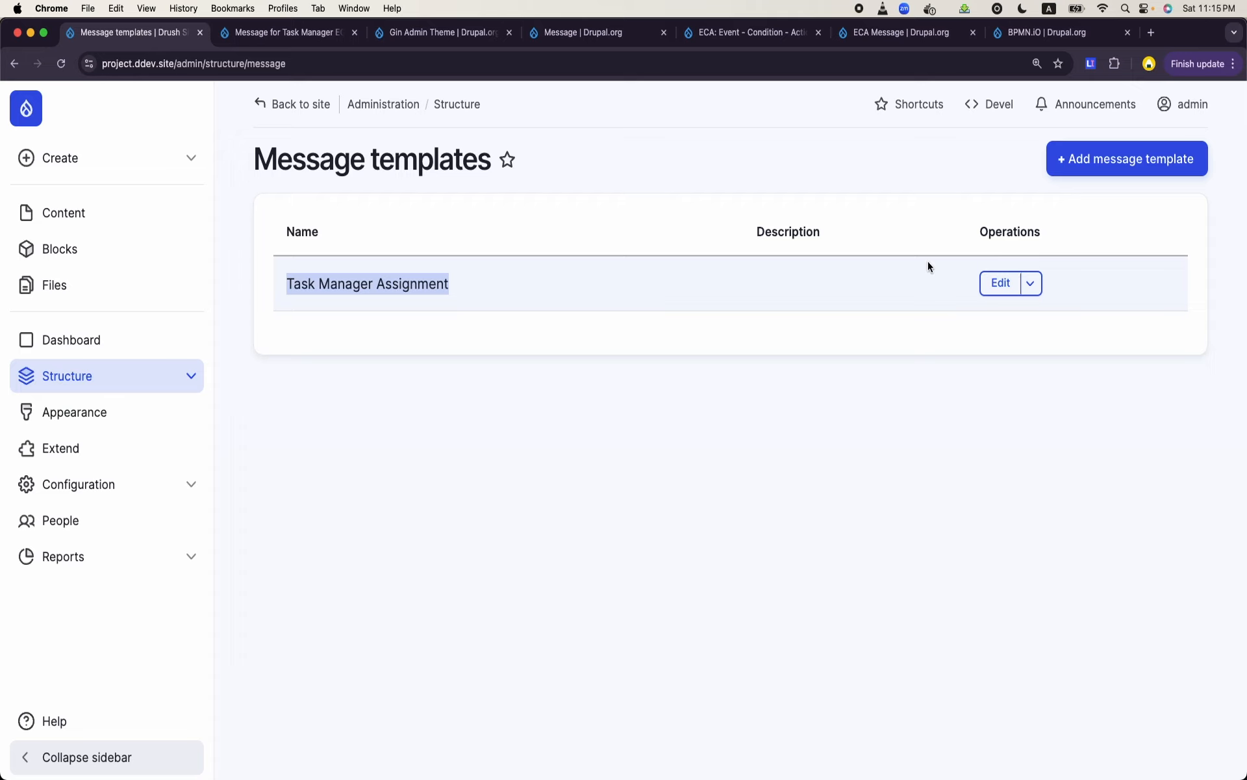
pyautogui.click(1032, 285)
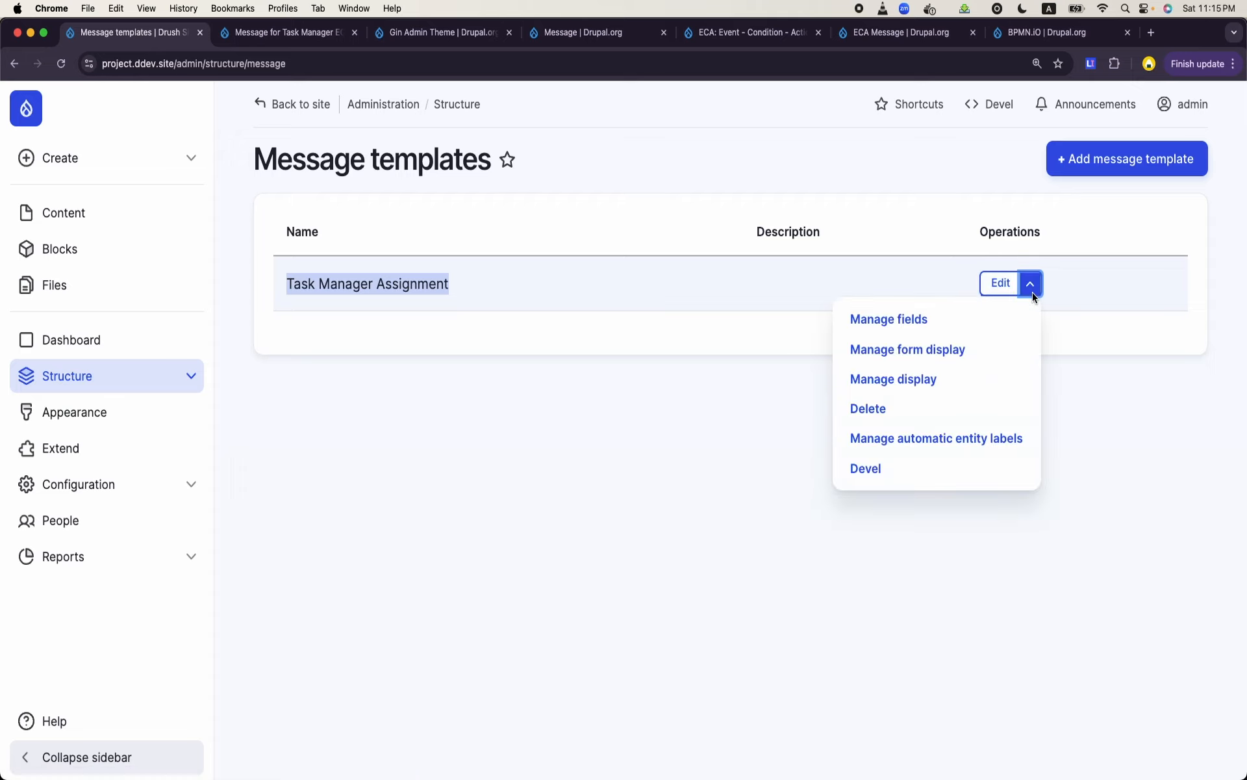
pyautogui.click(933, 321)
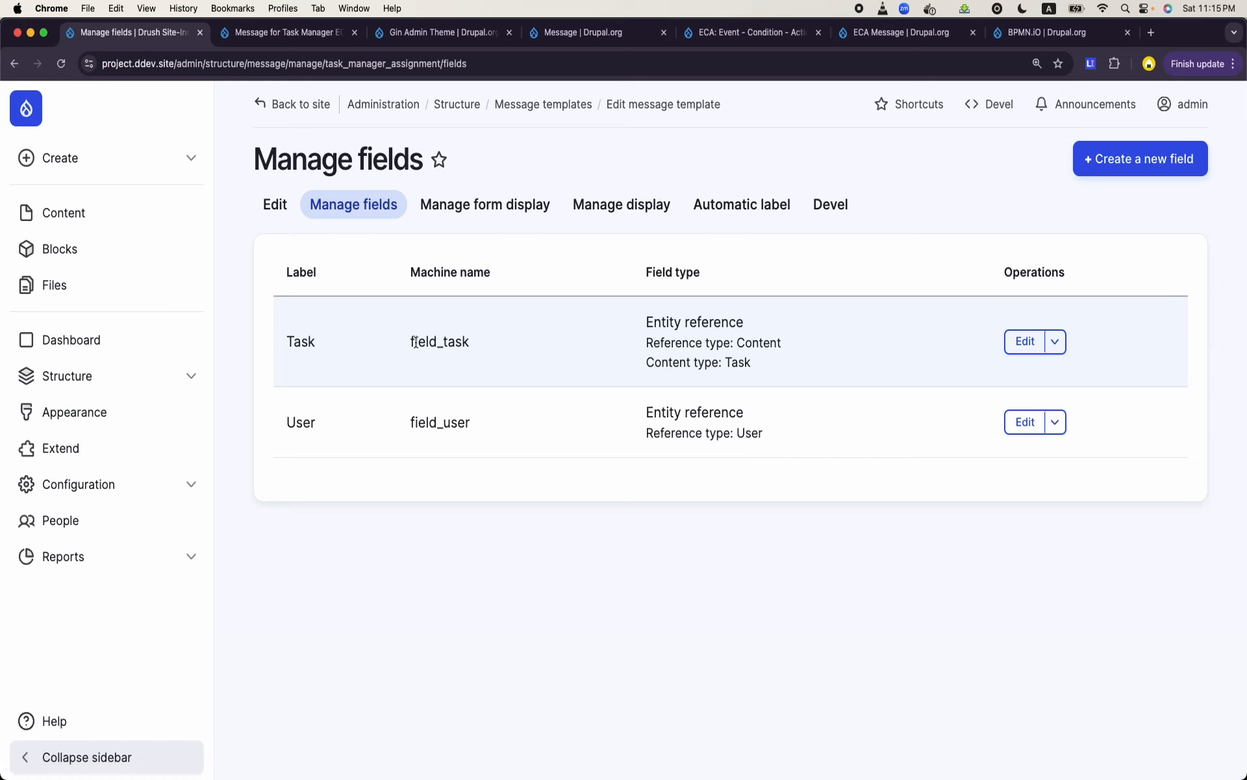
pyautogui.moveTo(414, 341); pyautogui.dragTo(481, 349)
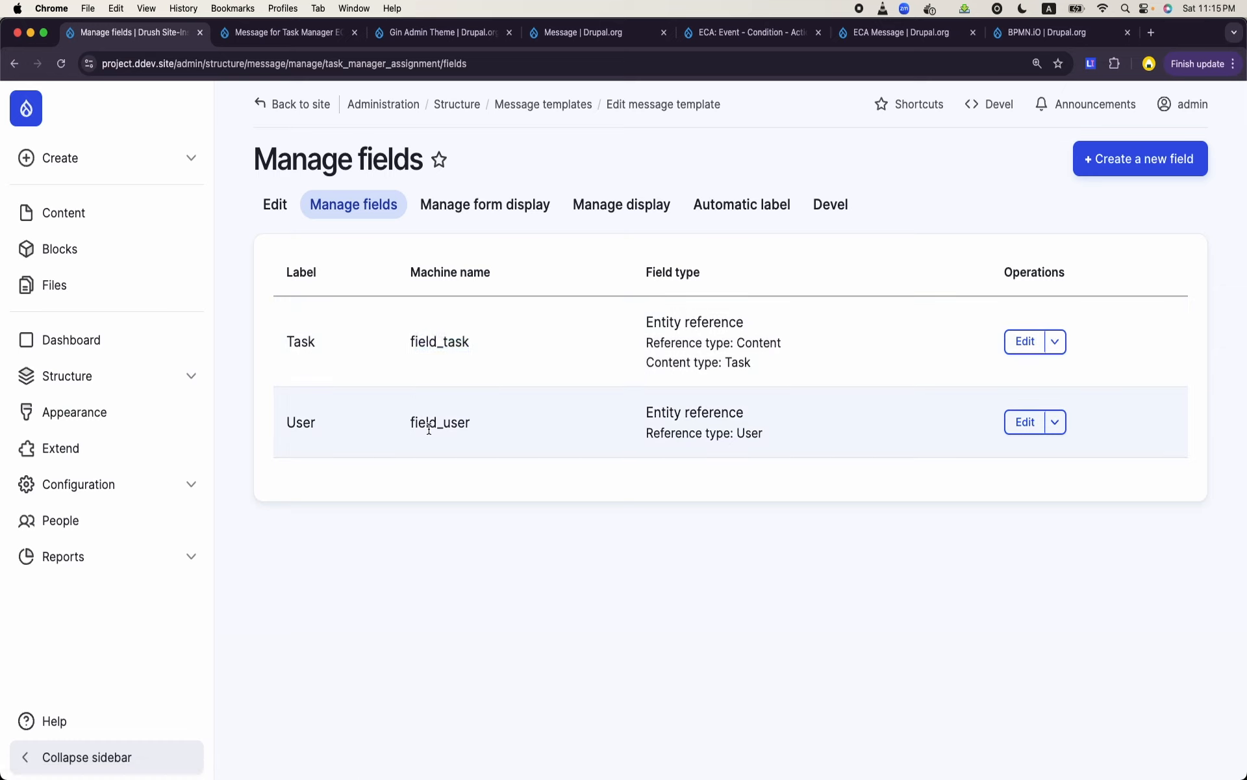
pyautogui.doubleClick(428, 423)
pyautogui.doubleClick(429, 338)
# - Return to the ECA model and append a task named "Assign Task" after the "Create Message Entity" task
pyautogui.doubleClick(442, 421)
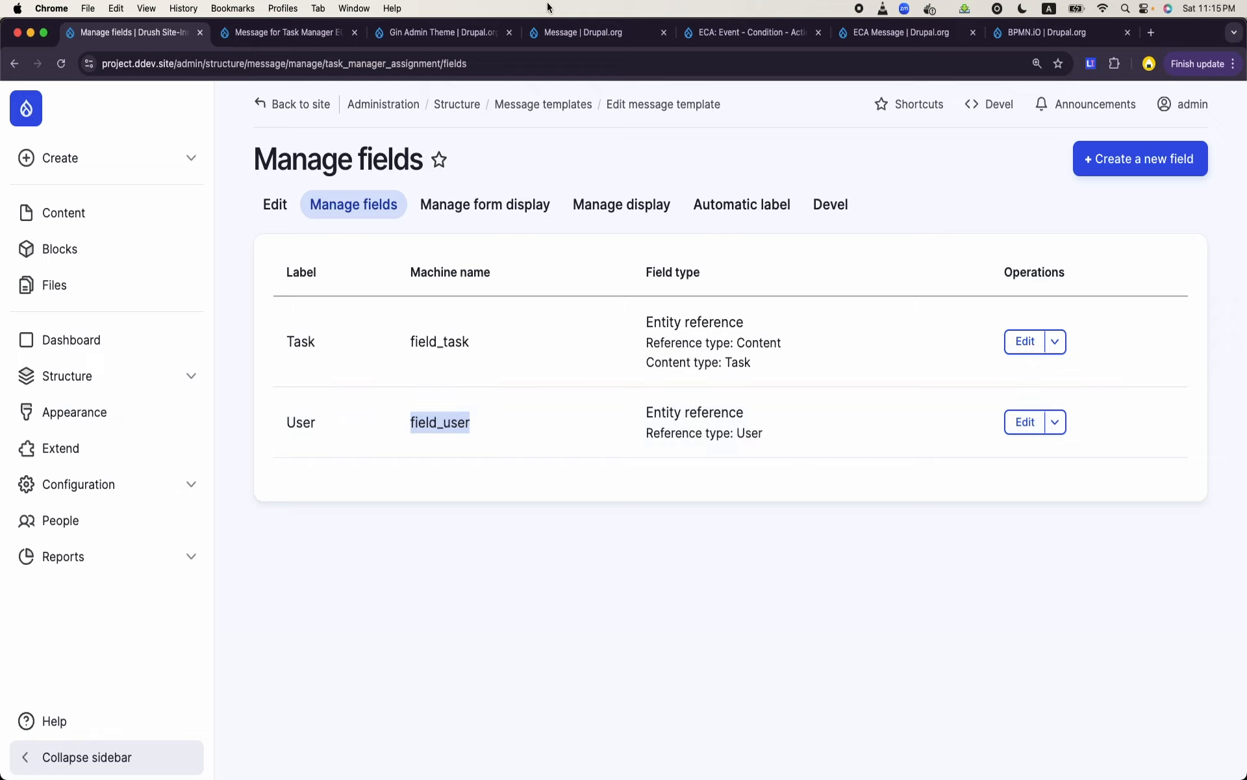
pyautogui.click(282, 29)
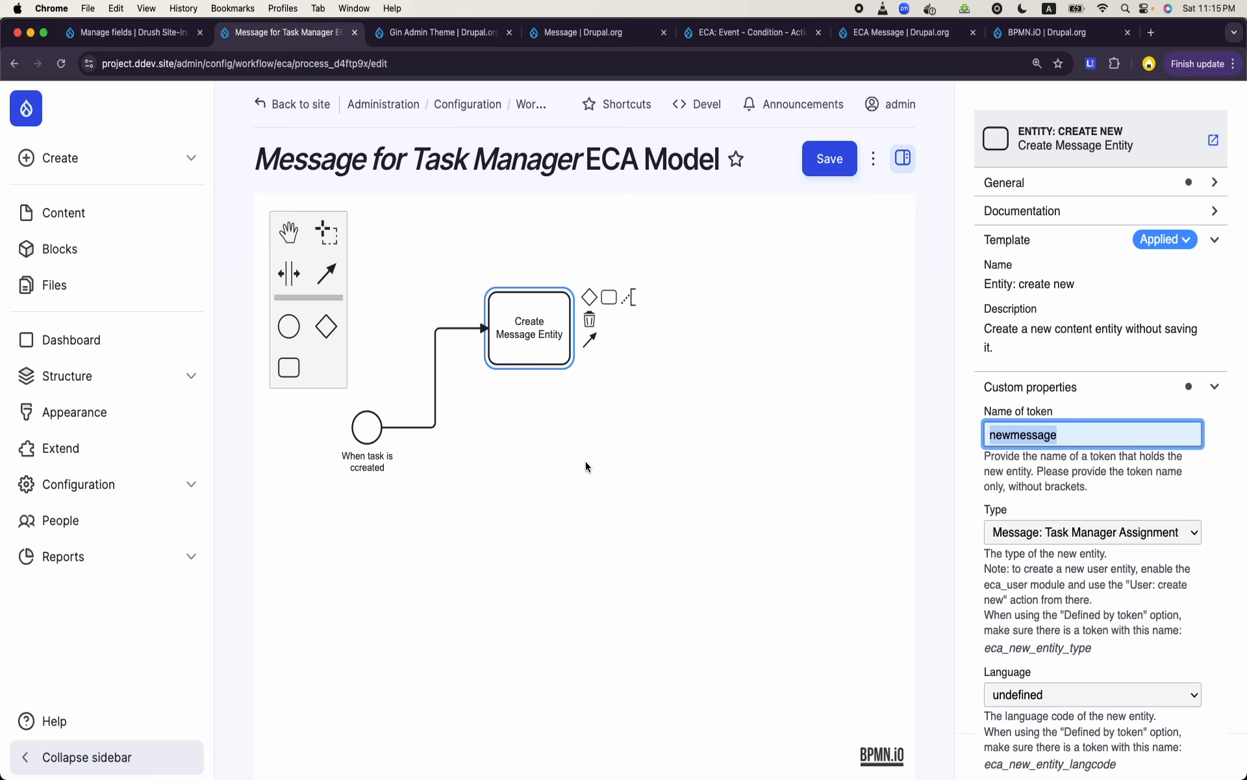
pyautogui.click(586, 461)
pyautogui.click(528, 343)
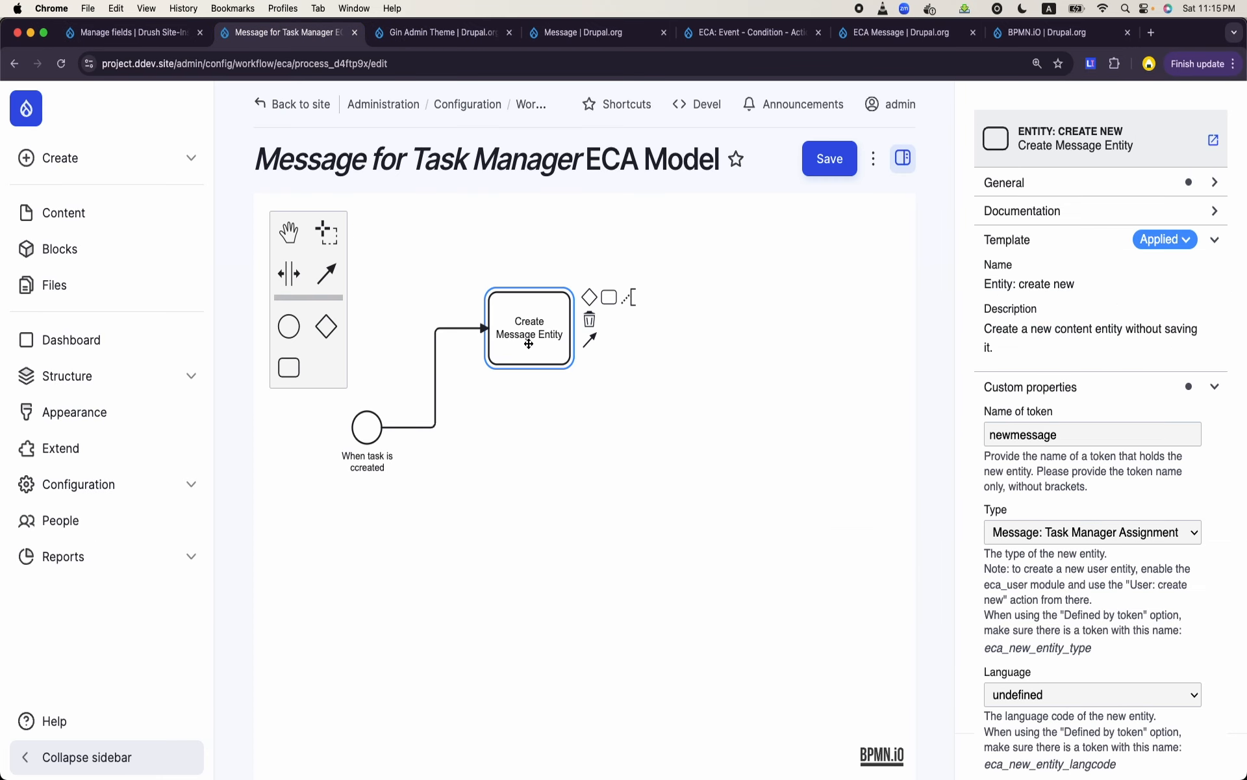
pyautogui.click(607, 298)
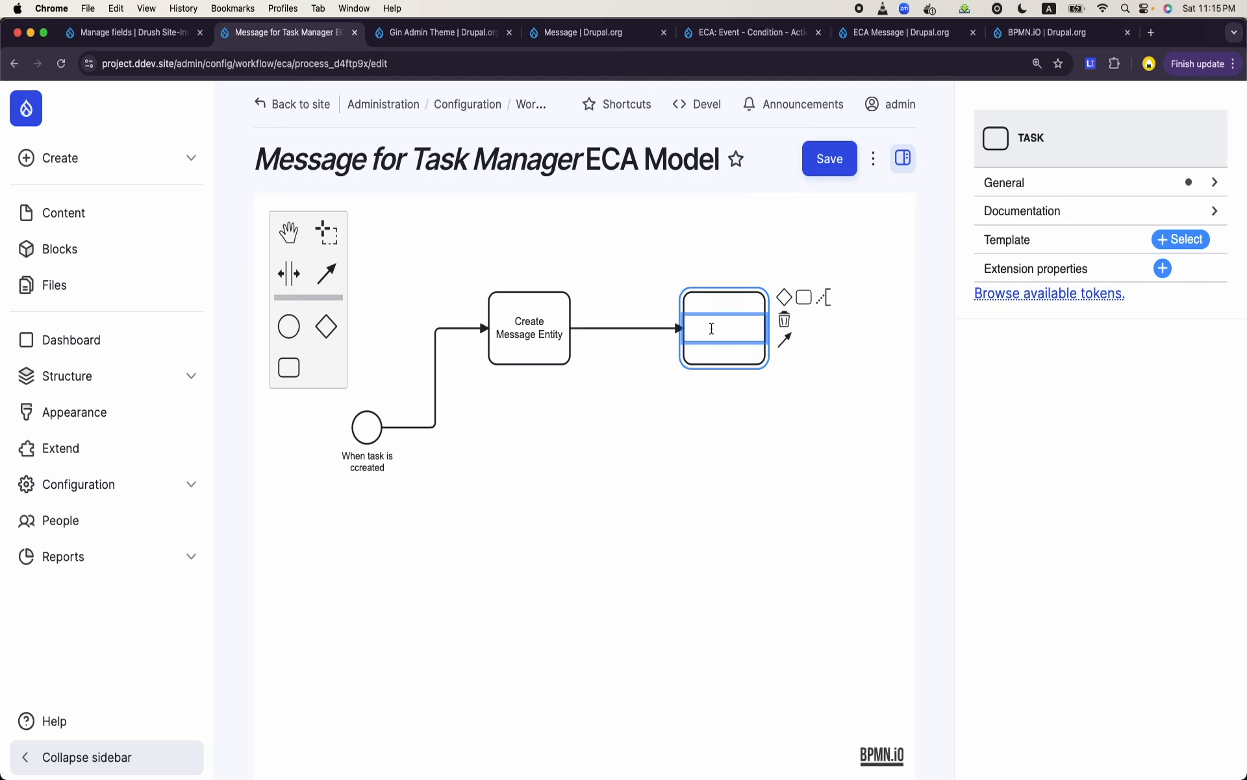
pyautogui.write('Assign Tasks')
pyautogui.press('BackSpace')
pyautogui.click(723, 369)
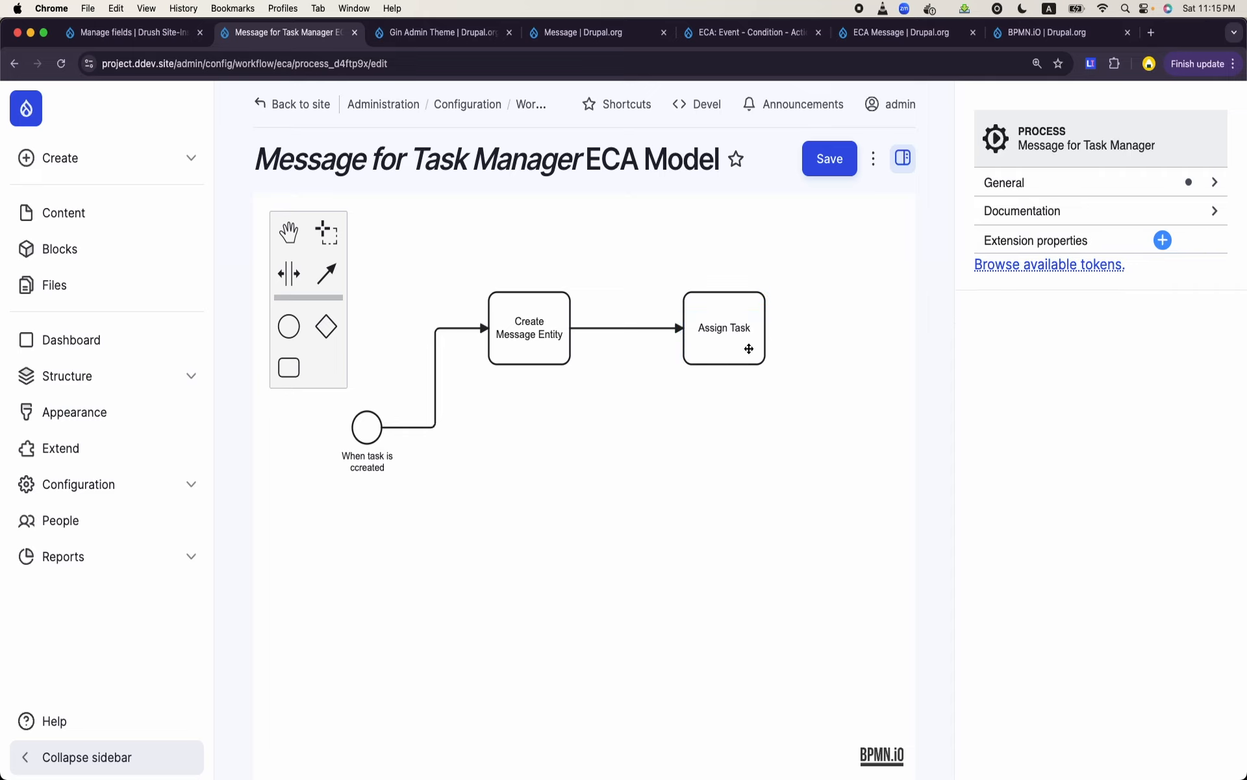
# - Move the "Assign Task" element closer to the "Create Message Entity" task, keeping both in line
pyautogui.click(746, 350)
pyautogui.moveTo(747, 350); pyautogui.dragTo(702, 364)
pyautogui.click(691, 422)
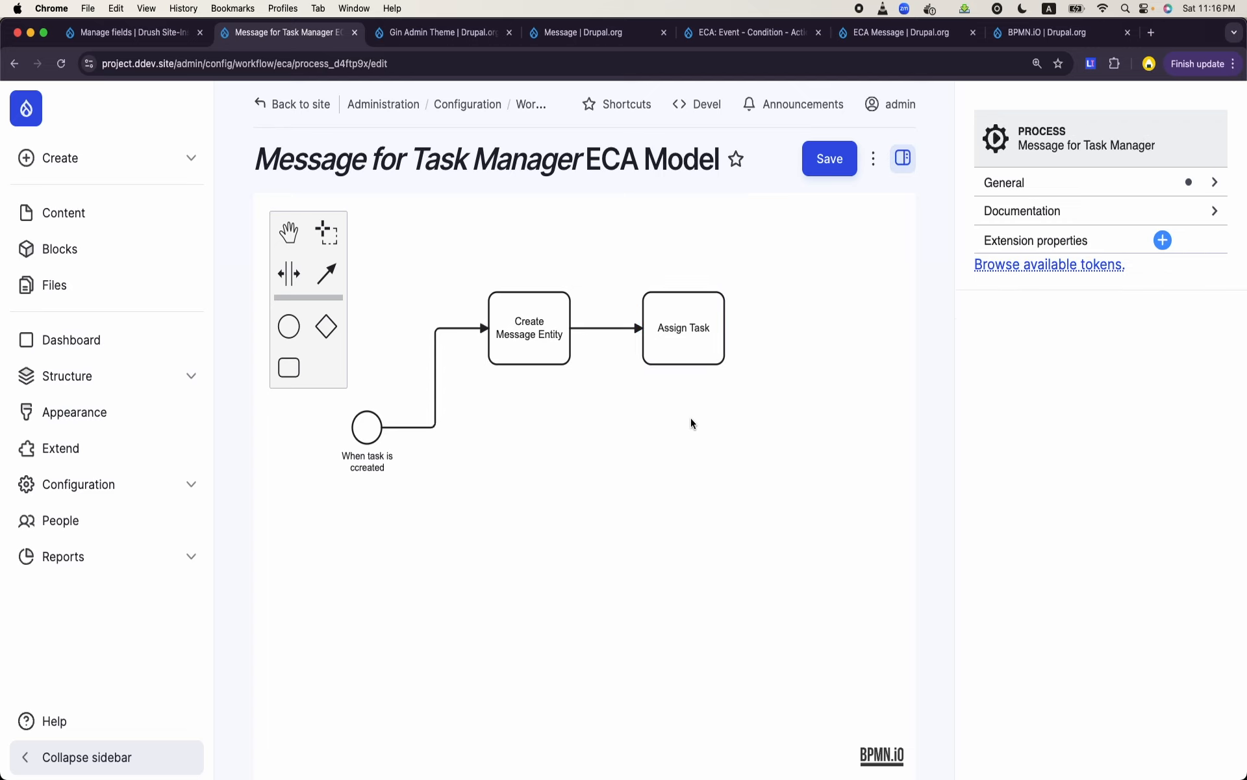
# - Apply the "Entity: set field value" template to the "Assign Task" element
pyautogui.click(657, 352)
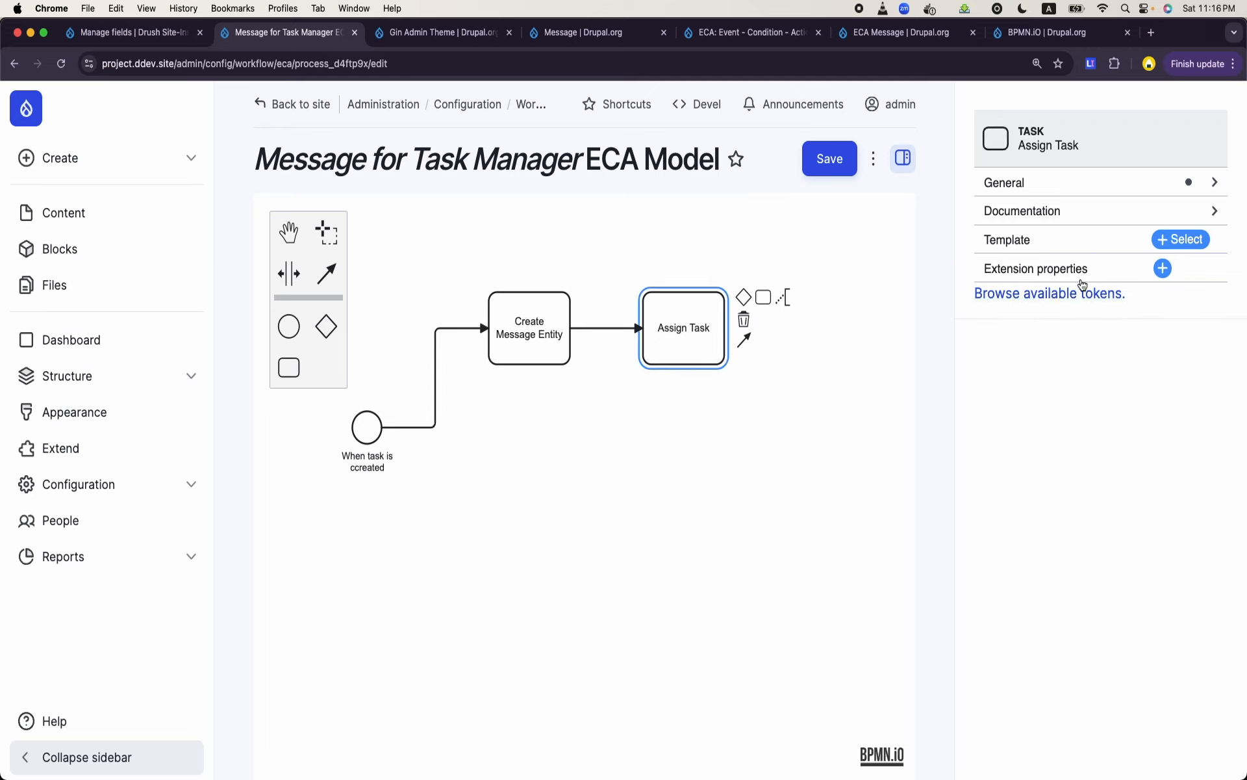
pyautogui.click(1177, 244)
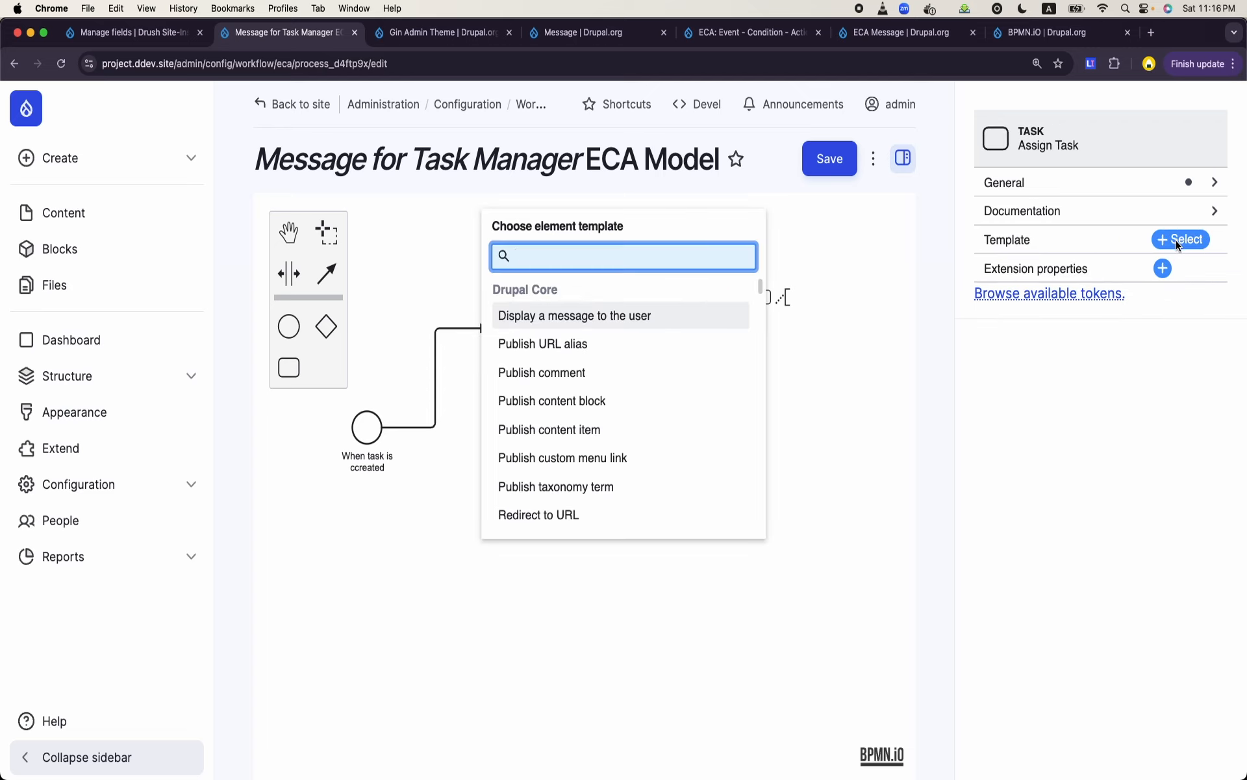
pyautogui.write('set')
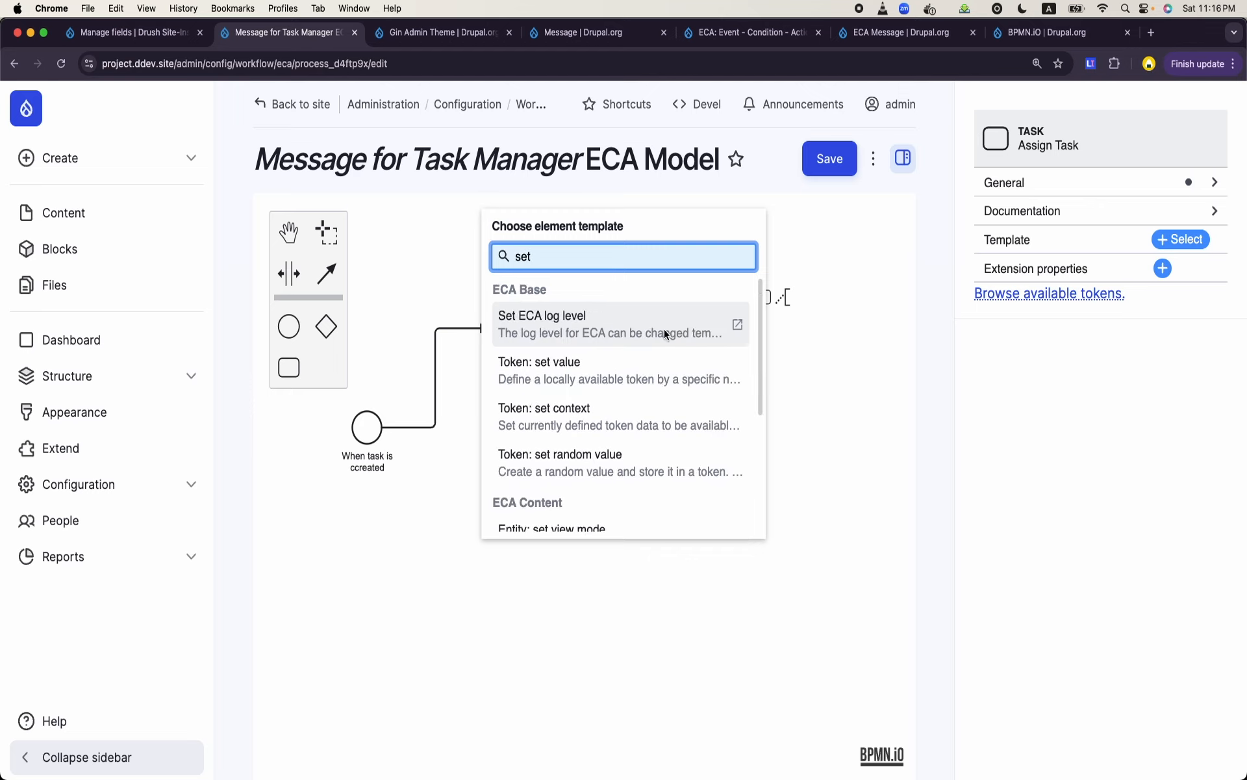
pyautogui.scroll(-3, 664, 329)
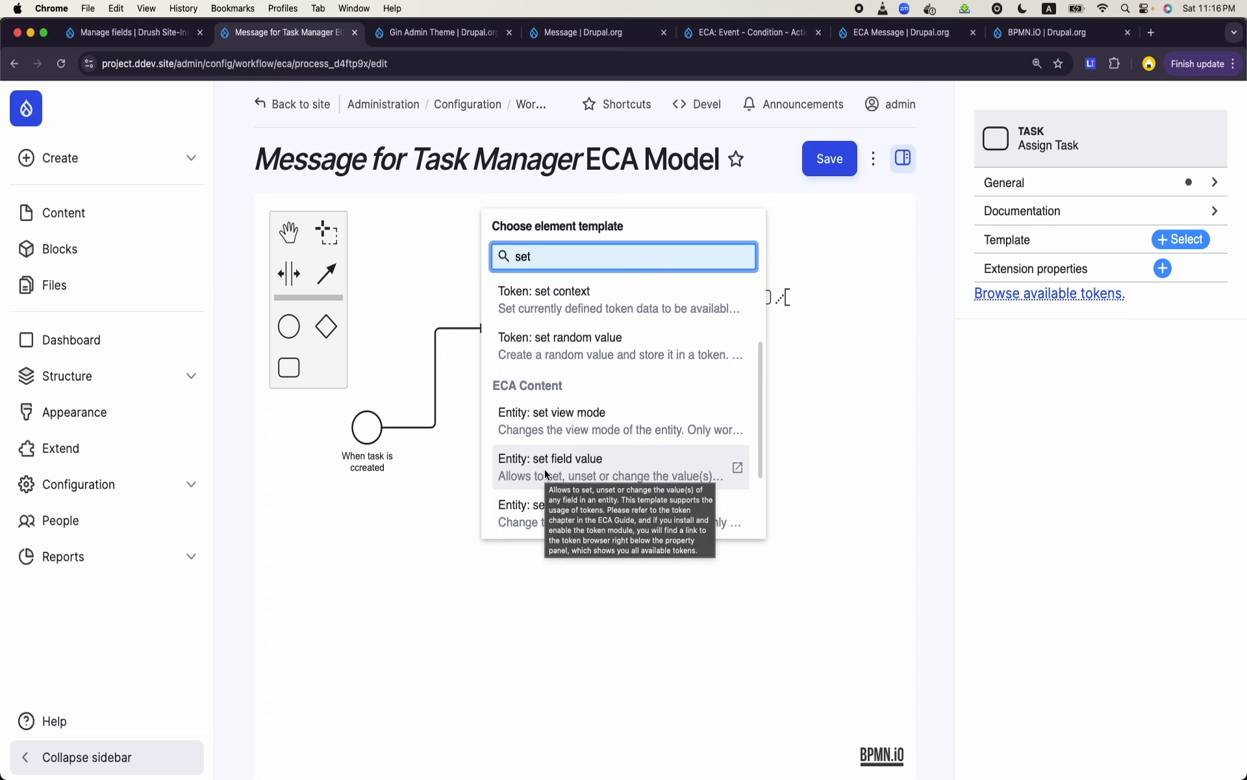
pyautogui.click(545, 473)
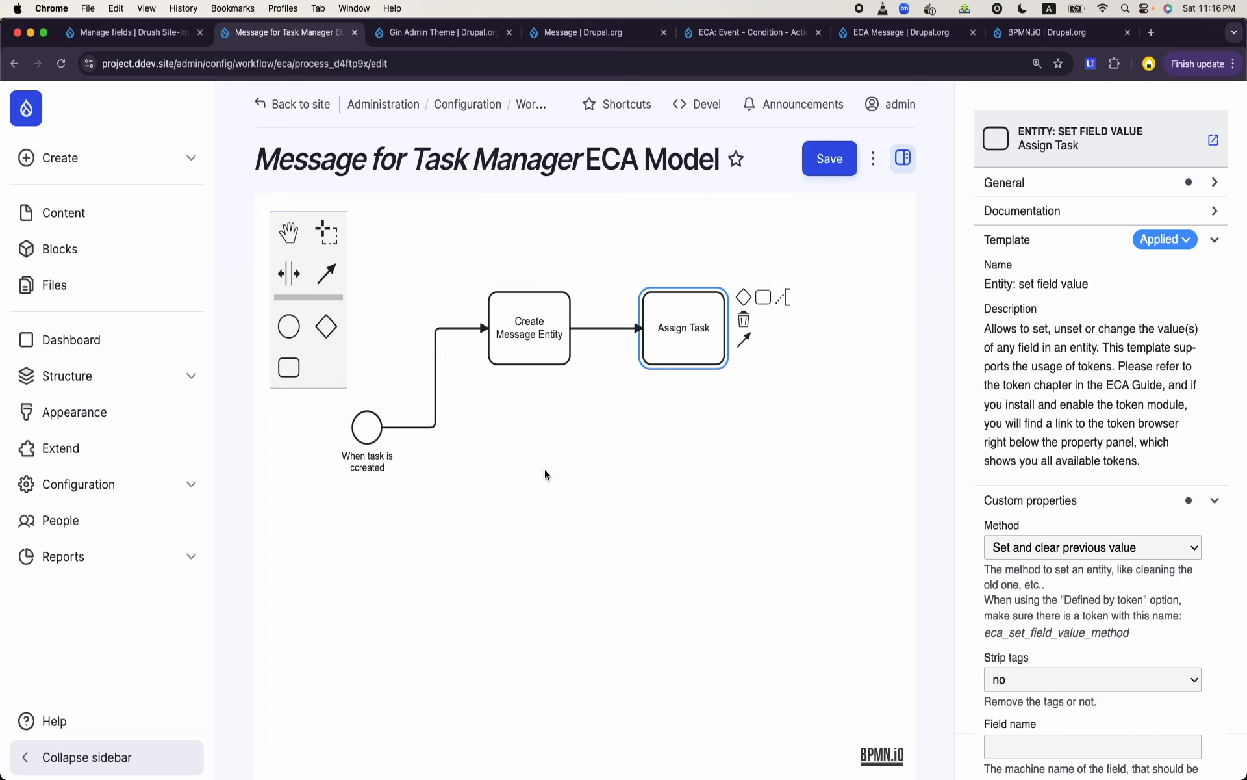
# - Open the method choices in the custom properties of the "Assign Task" element
pyautogui.click(699, 359)
pyautogui.scroll(-2, 1027, 417)
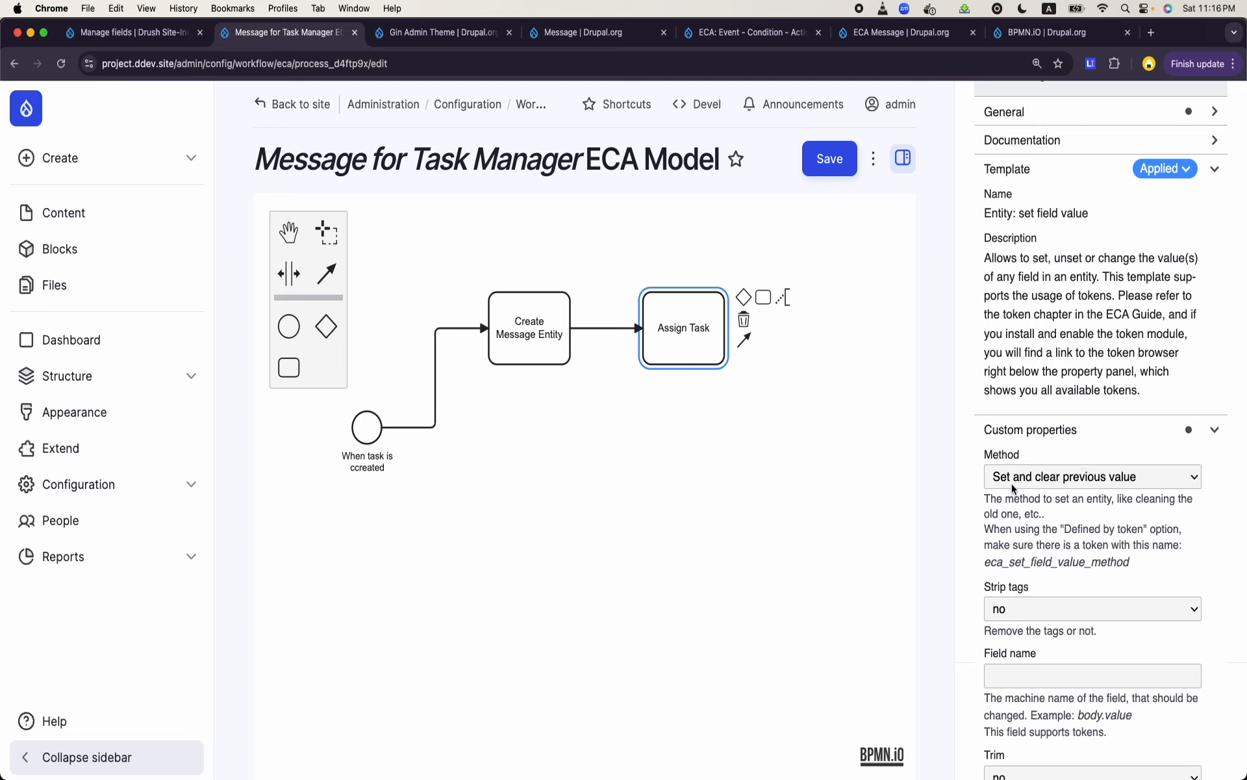
pyautogui.click(1038, 484)
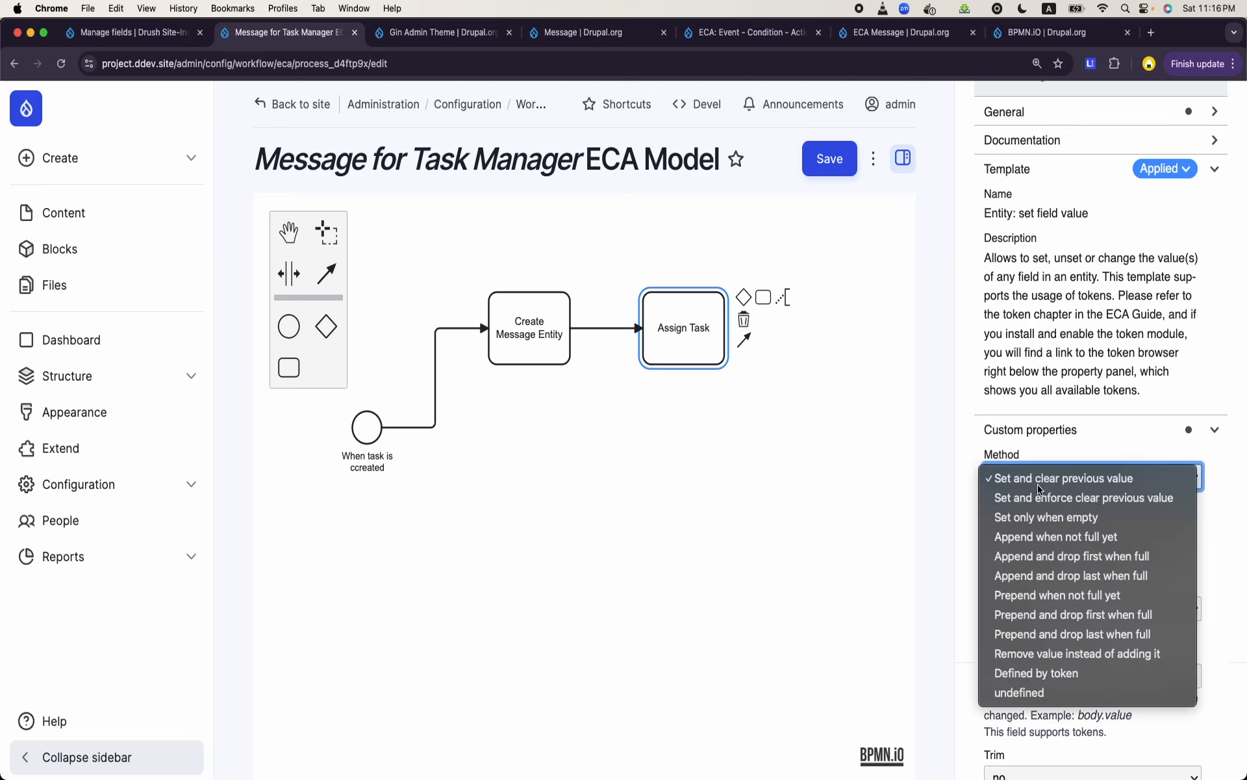
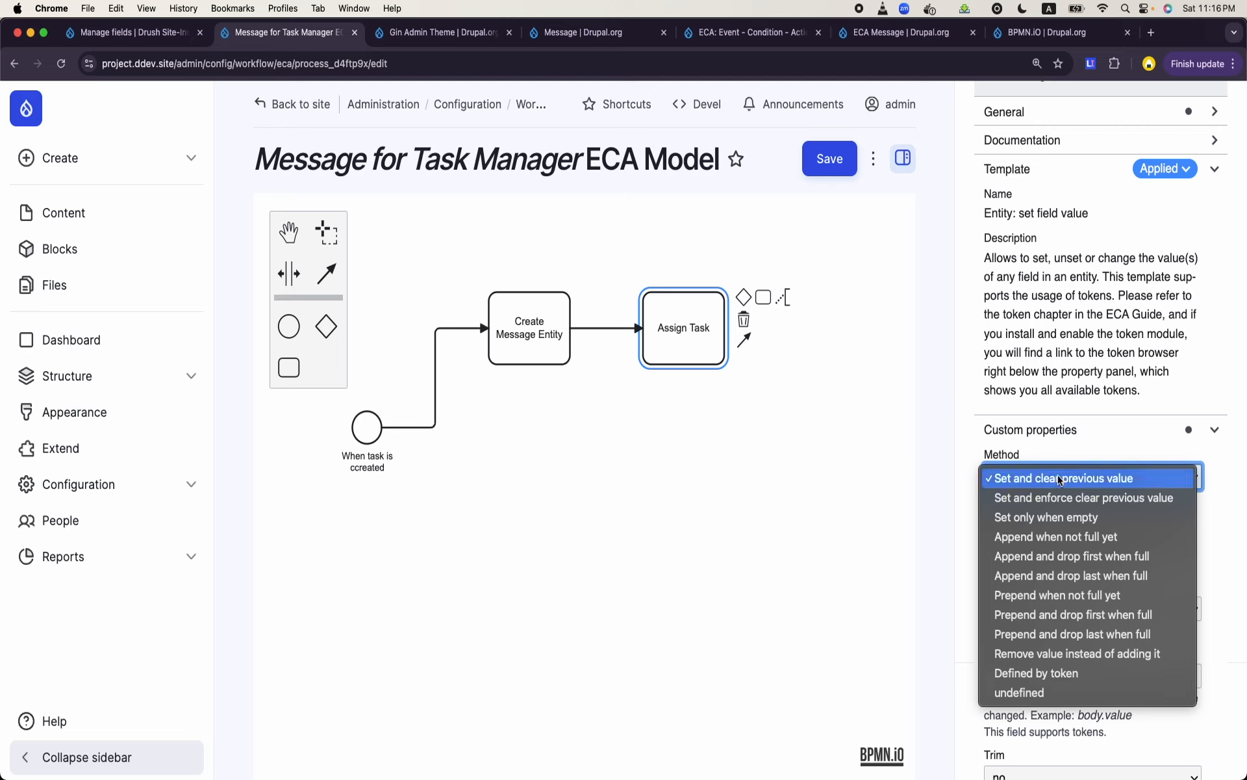
# - Choose "Set and clear previous value" as the method for the "Assign Task" element
pyautogui.click(1059, 480)
pyautogui.scroll(-2, 1052, 528)
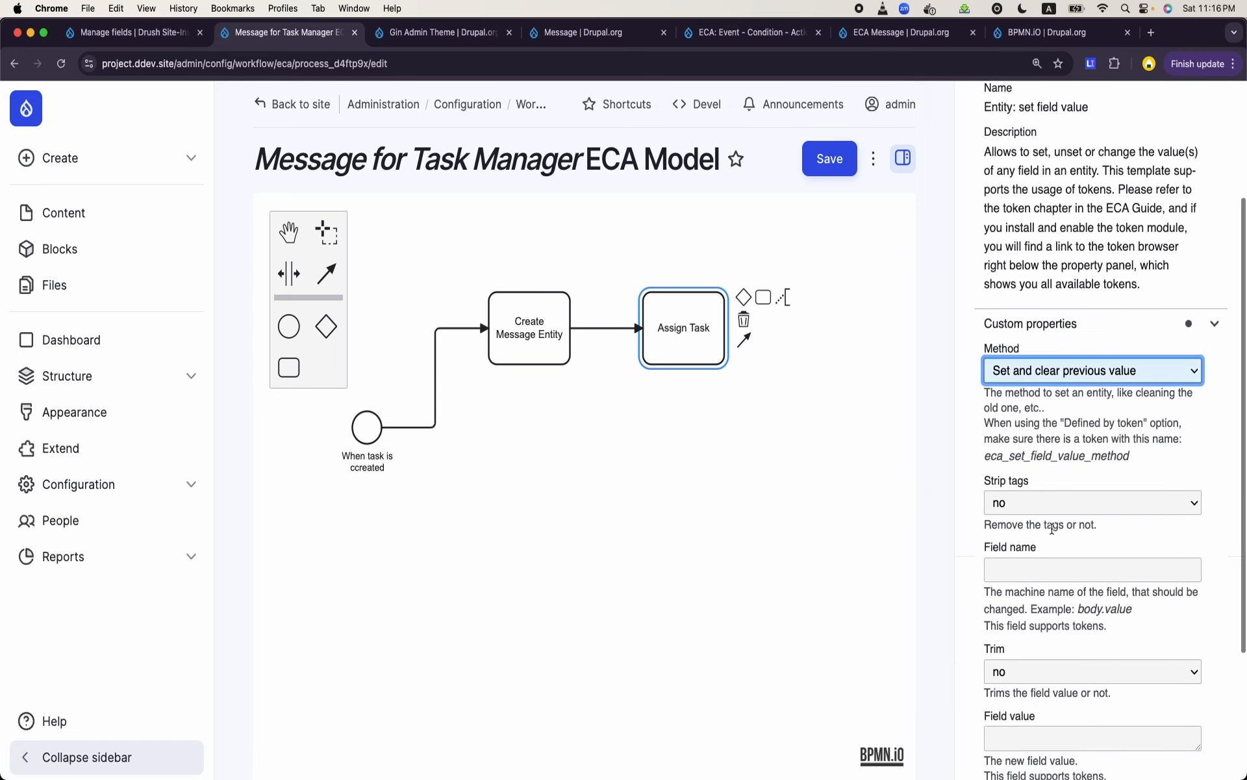
pyautogui.scroll(-3, 1017, 487)
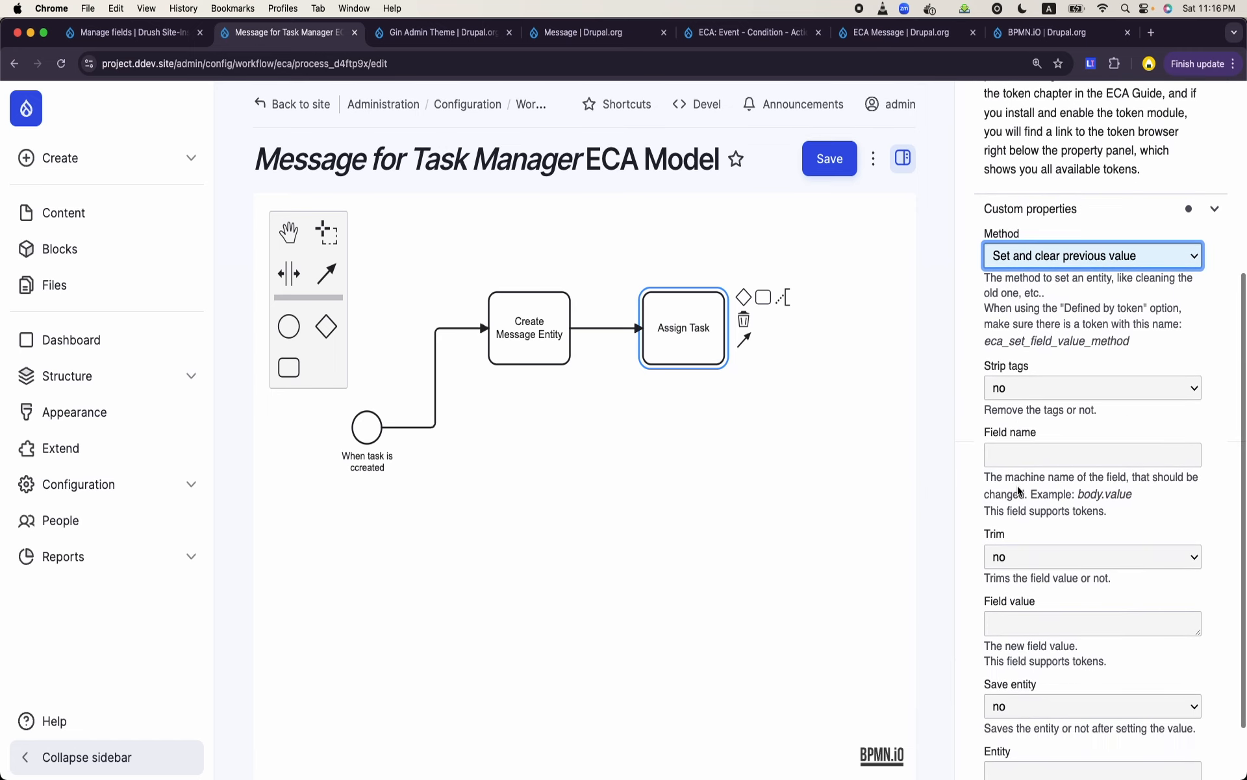
pyautogui.scroll(-2, 1017, 487)
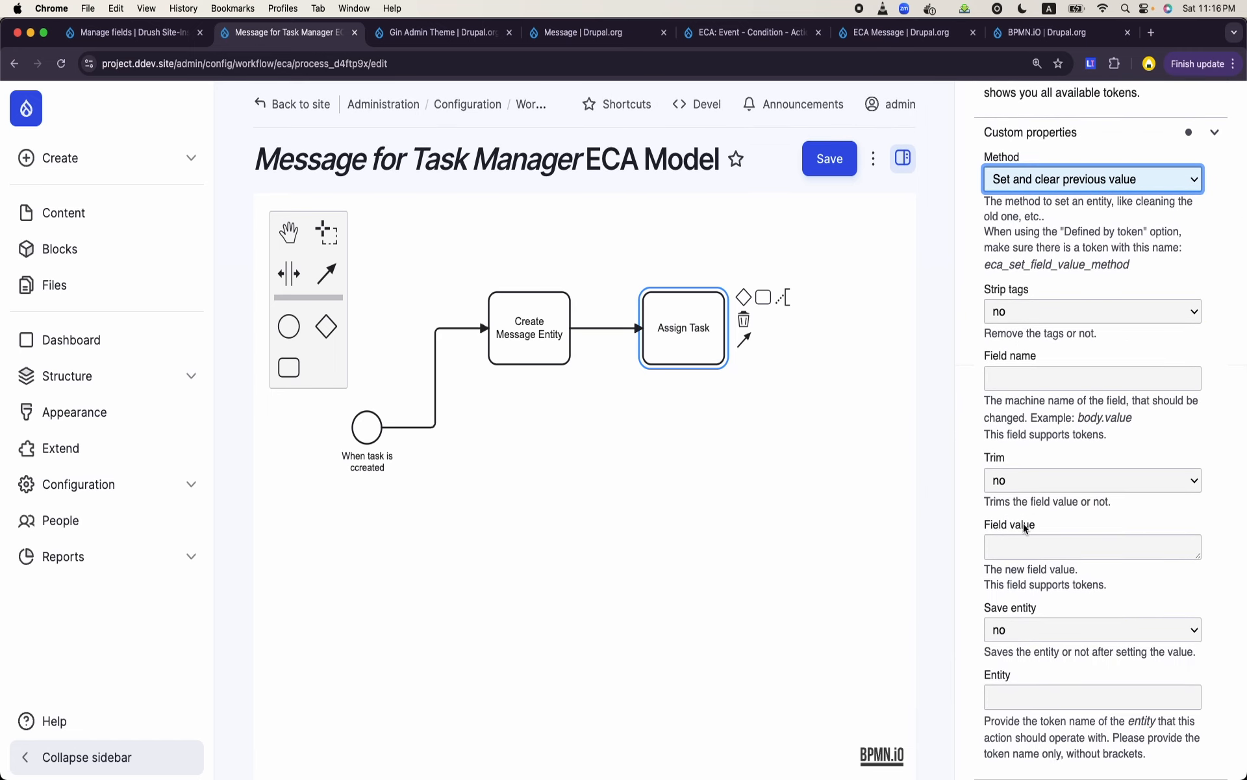
# - Review the template description and custom properties of "Assign Task", focusing on the field name and field value settings
pyautogui.click(1025, 540)
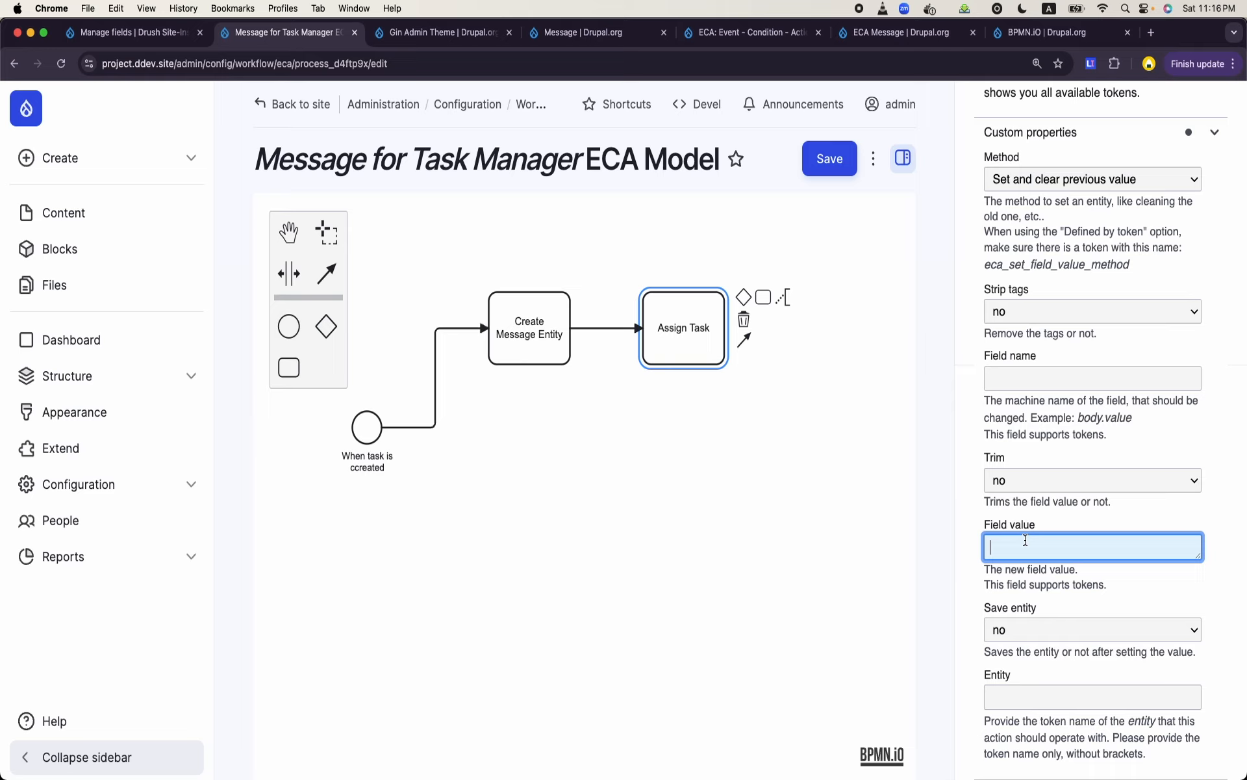
pyautogui.scroll(4, 1160, 346)
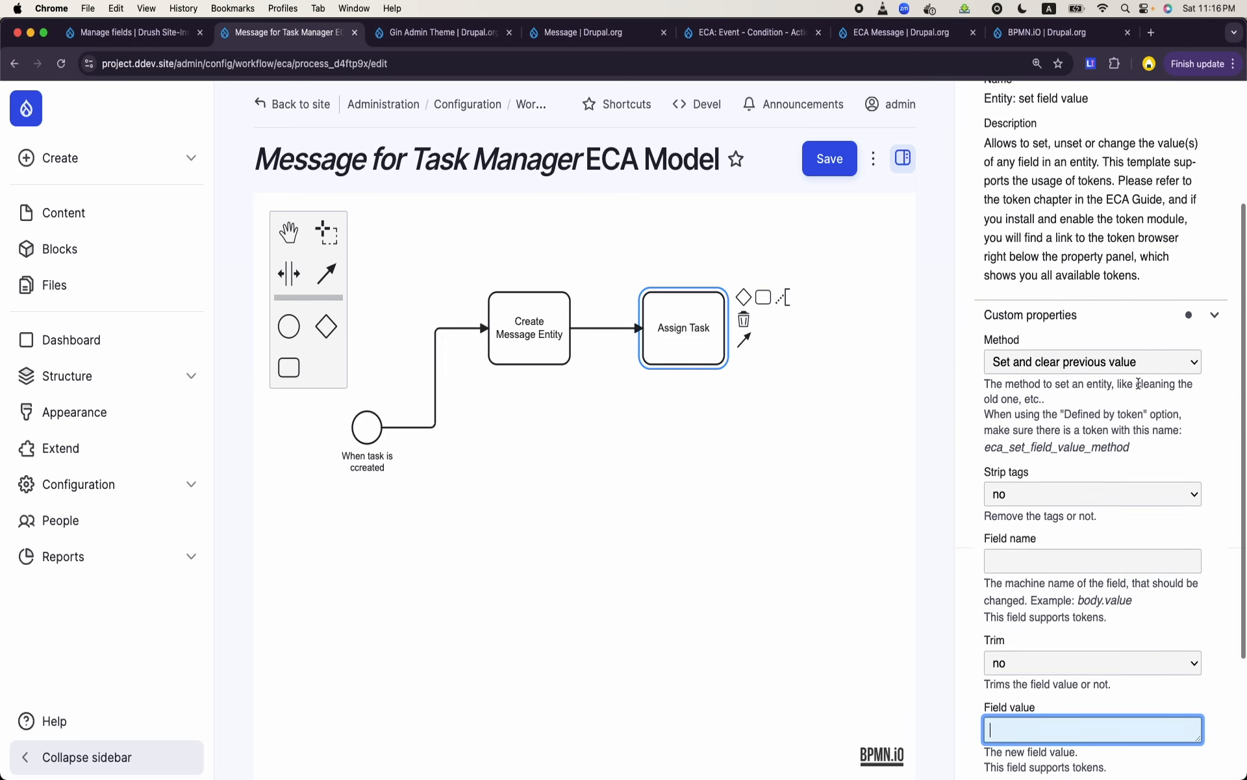
pyautogui.scroll(3, 1138, 383)
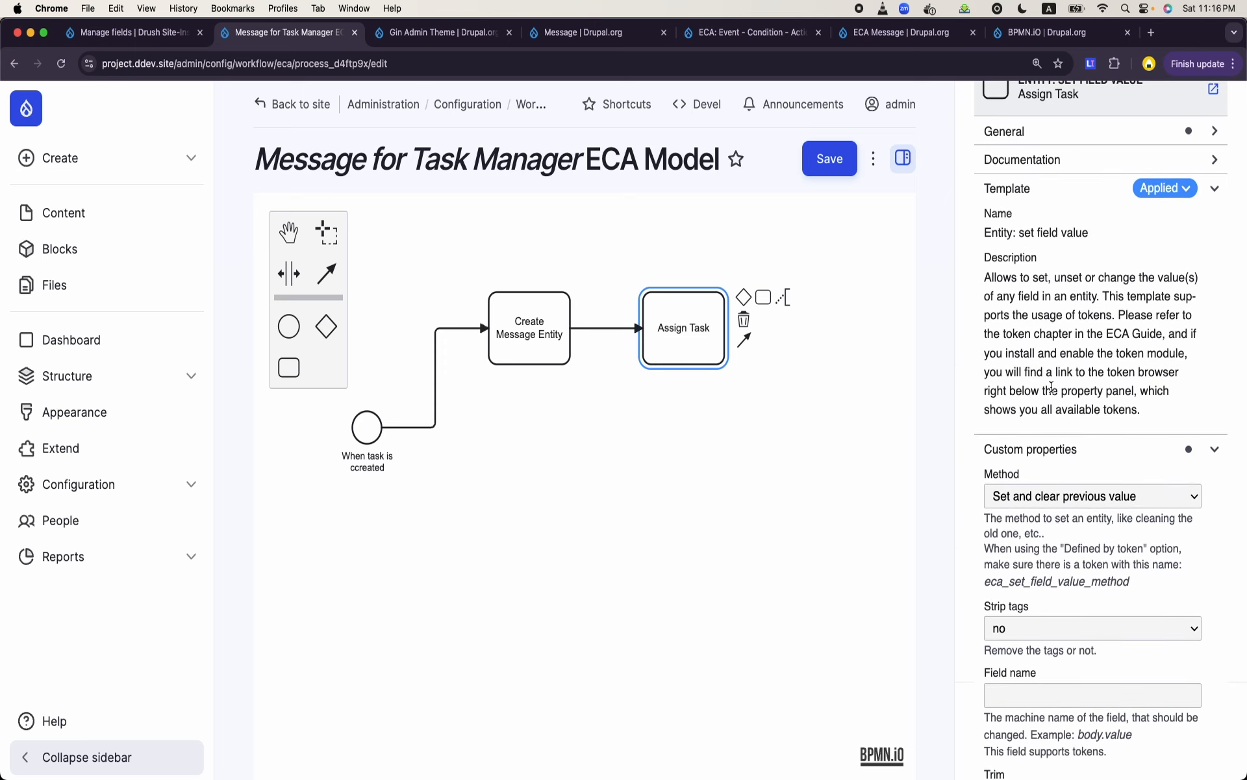
pyautogui.scroll(-3, 1051, 387)
pyautogui.scroll(3, 1051, 387)
pyautogui.scroll(-2, 1051, 386)
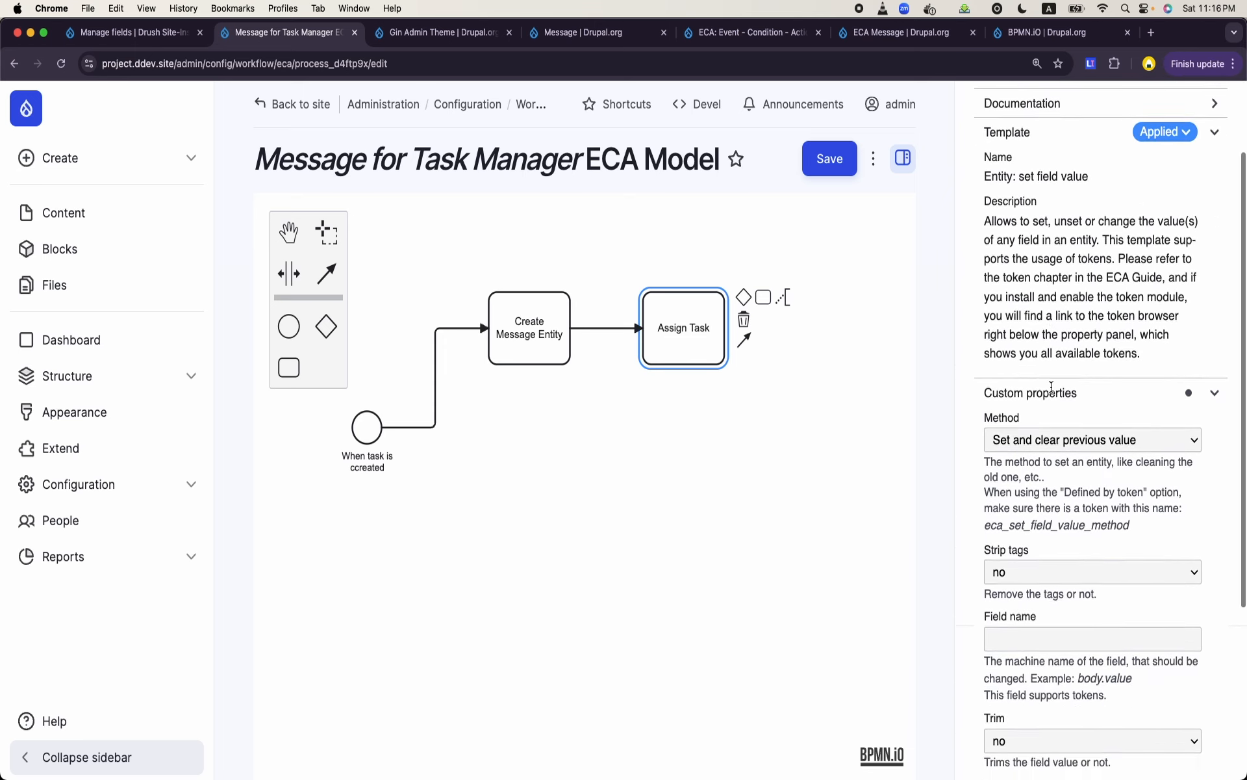
pyautogui.scroll(-3, 1051, 386)
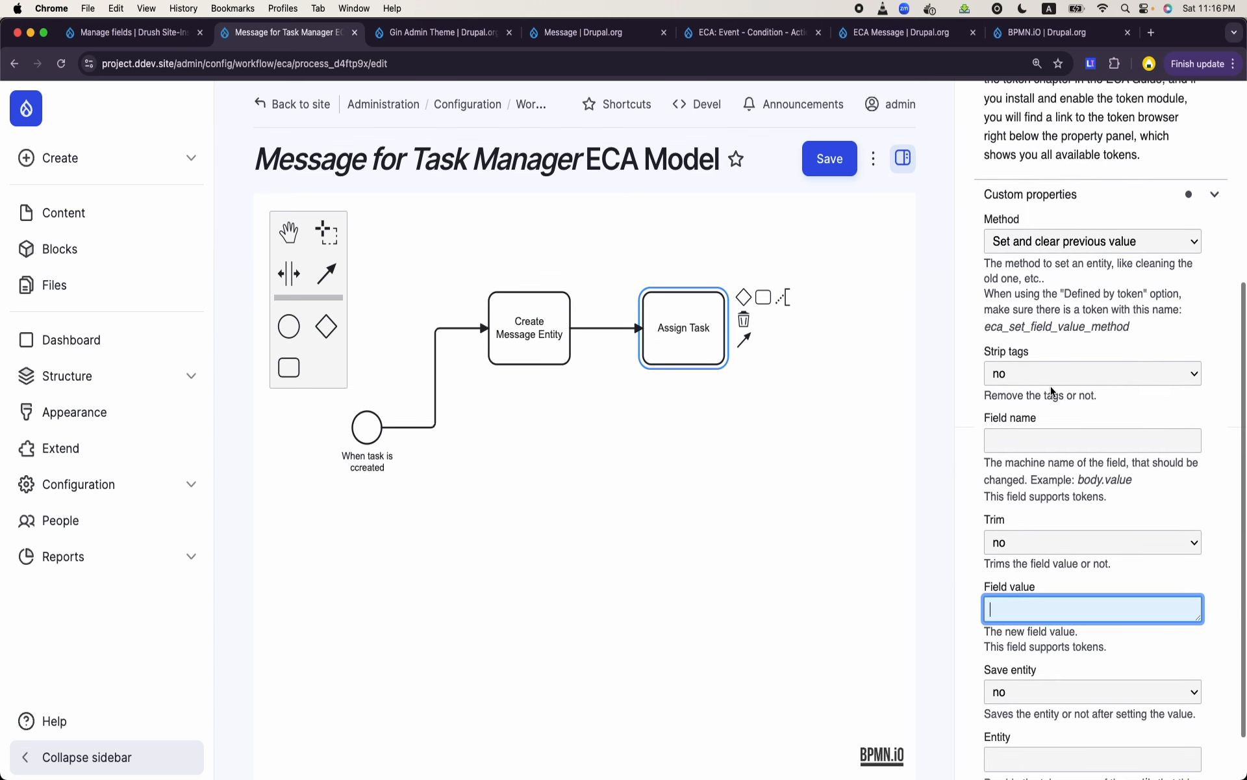
pyautogui.scroll(-2, 1051, 387)
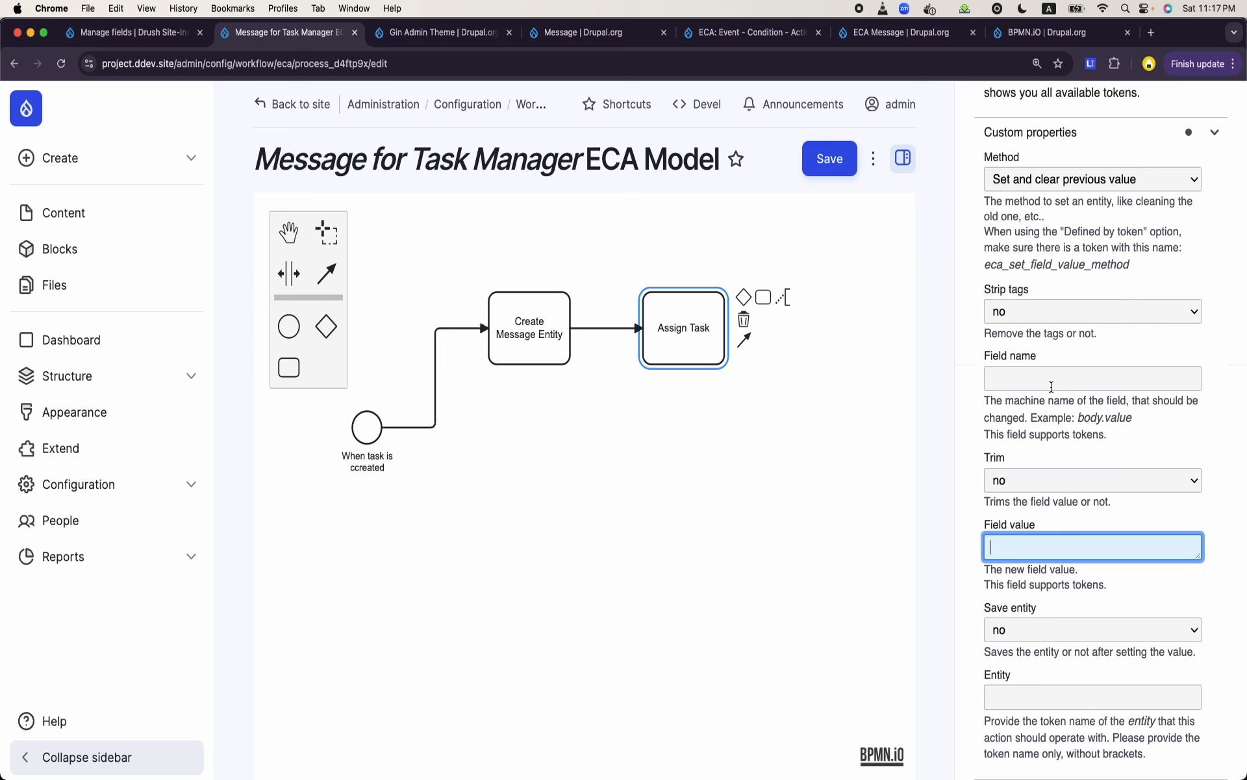
pyautogui.click(710, 329)
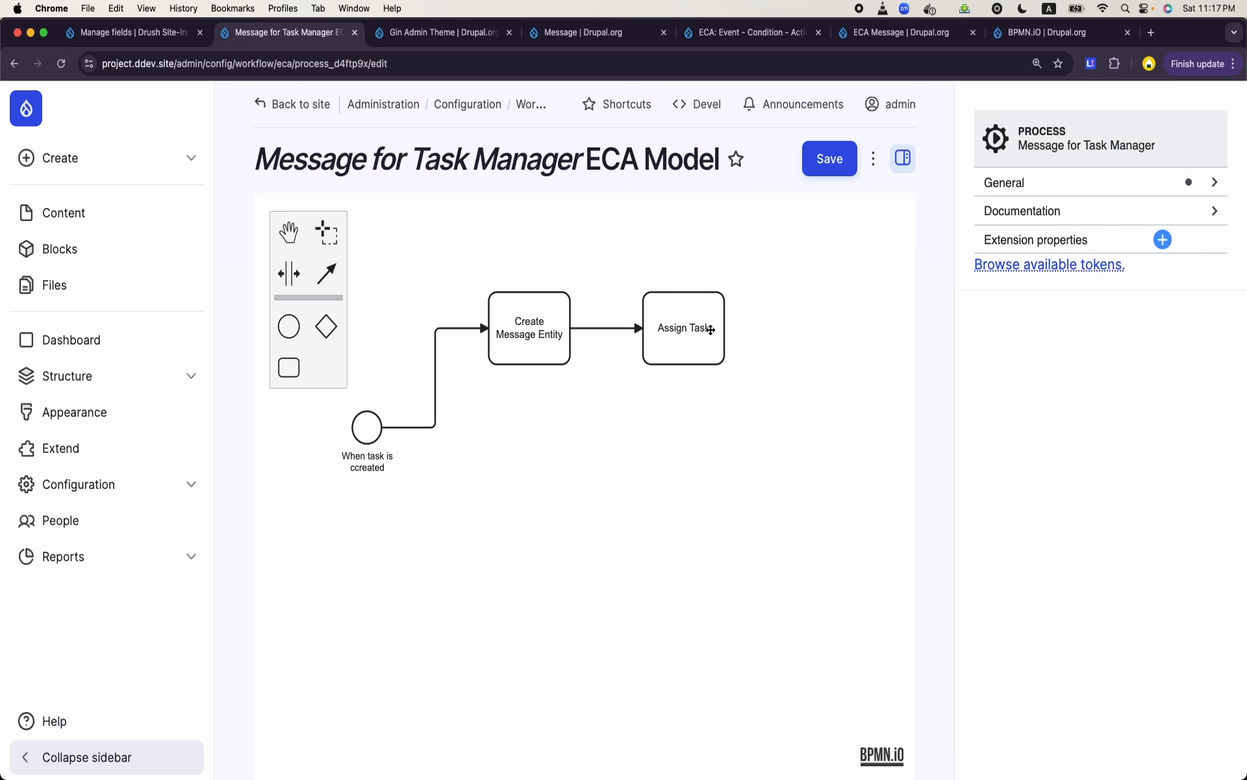
pyautogui.click(711, 329)
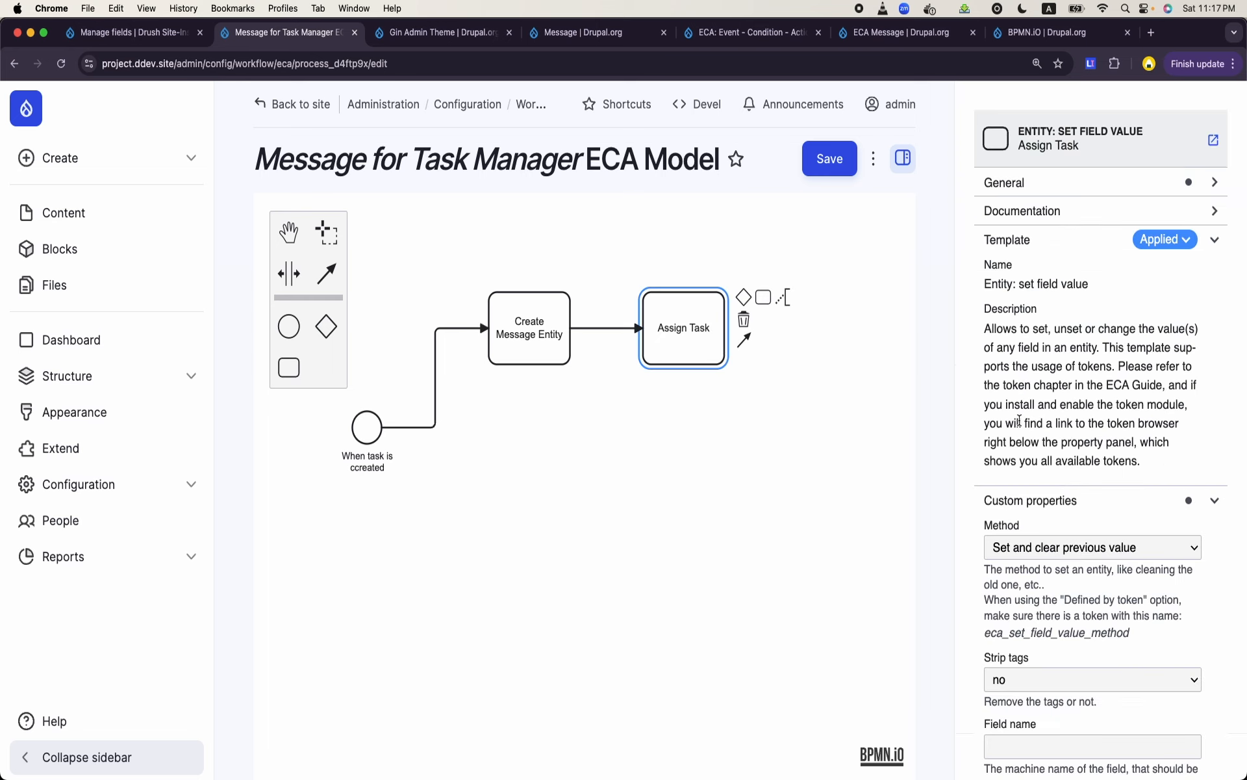
pyautogui.scroll(-10, 1019, 420)
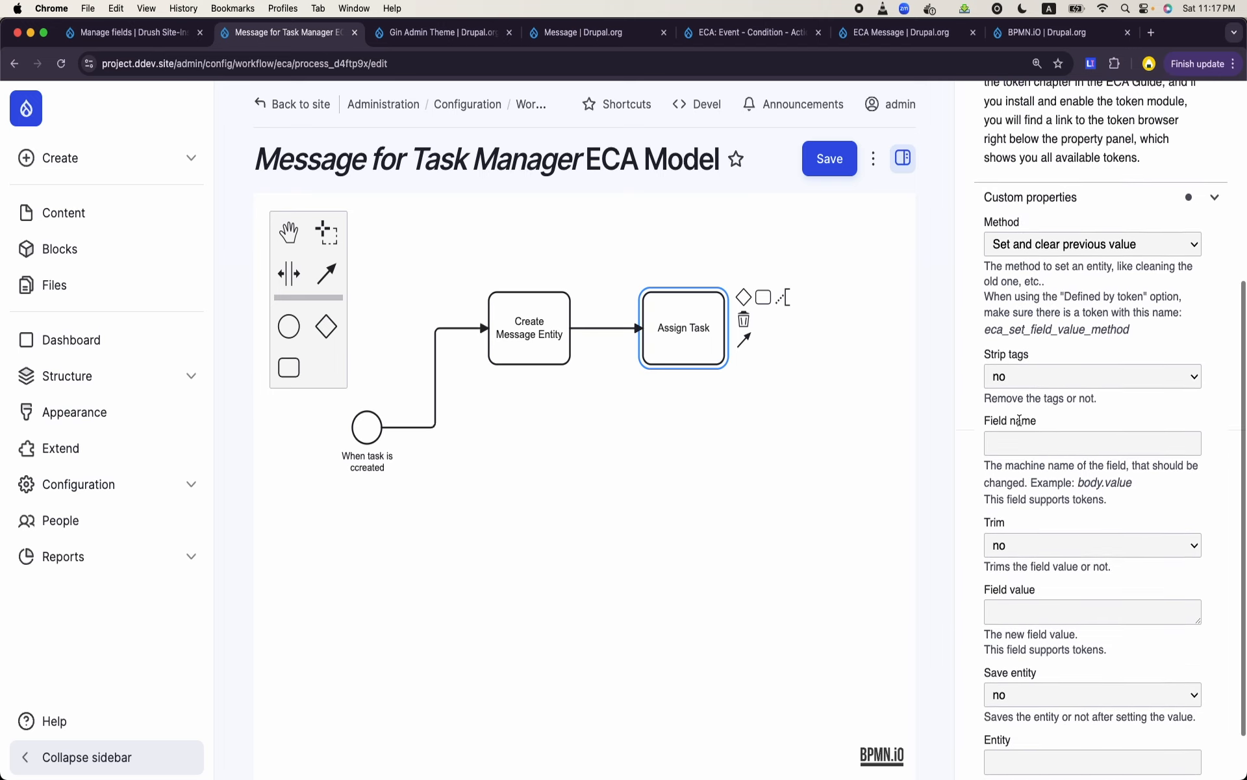
pyautogui.click(1019, 598)
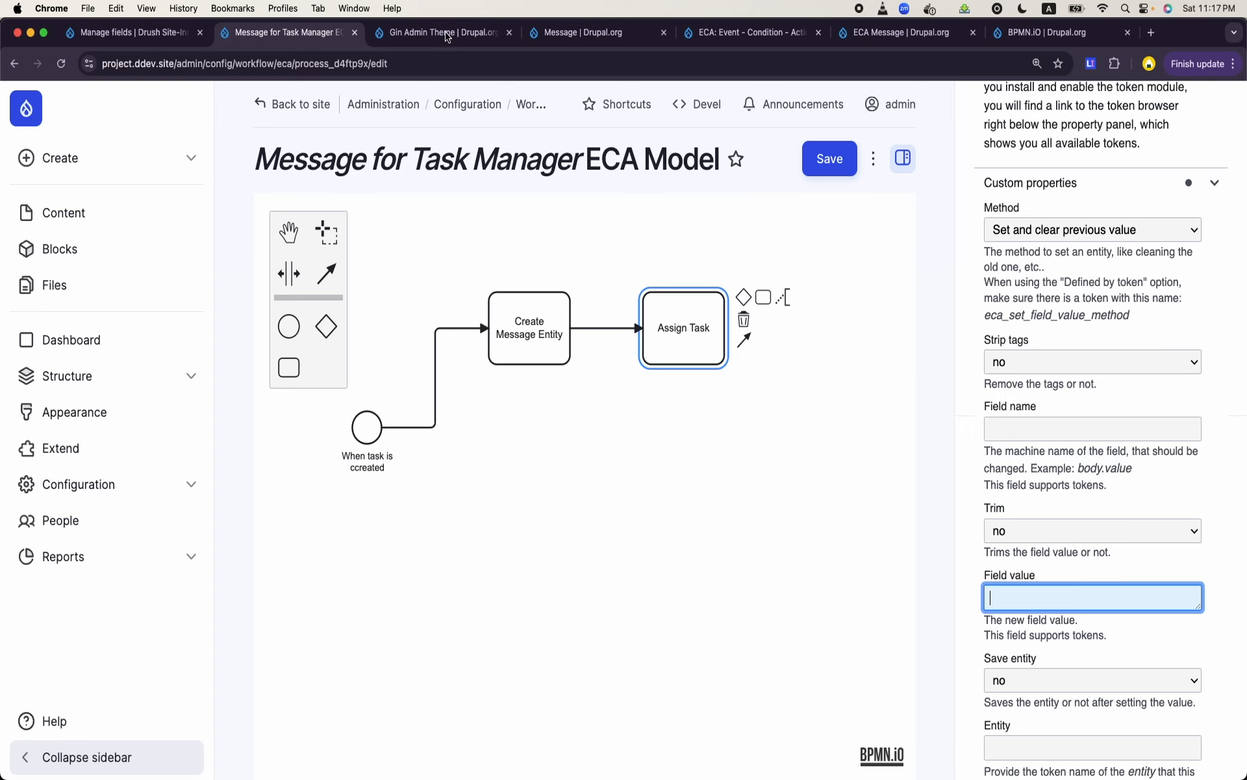
# - From the message template's field management page, open the site's content types page in a separate browser tab
pyautogui.click(145, 36)
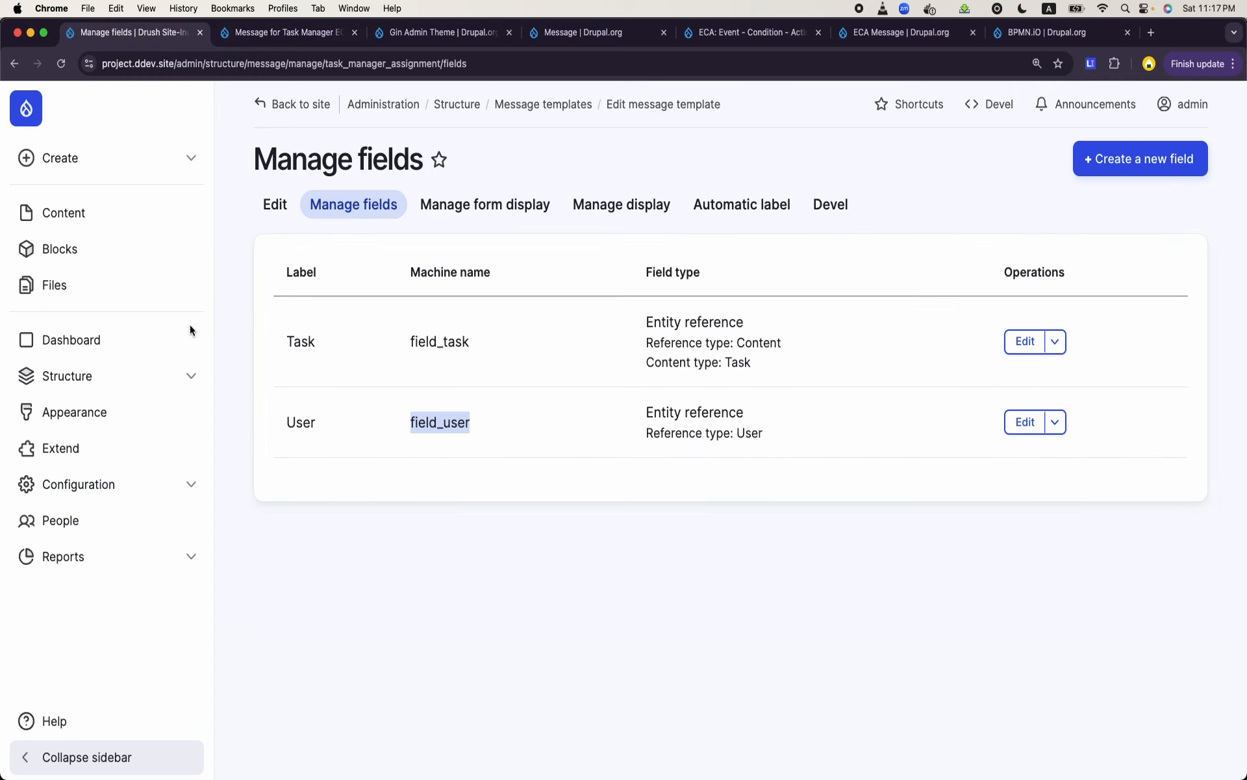
pyautogui.click(101, 379)
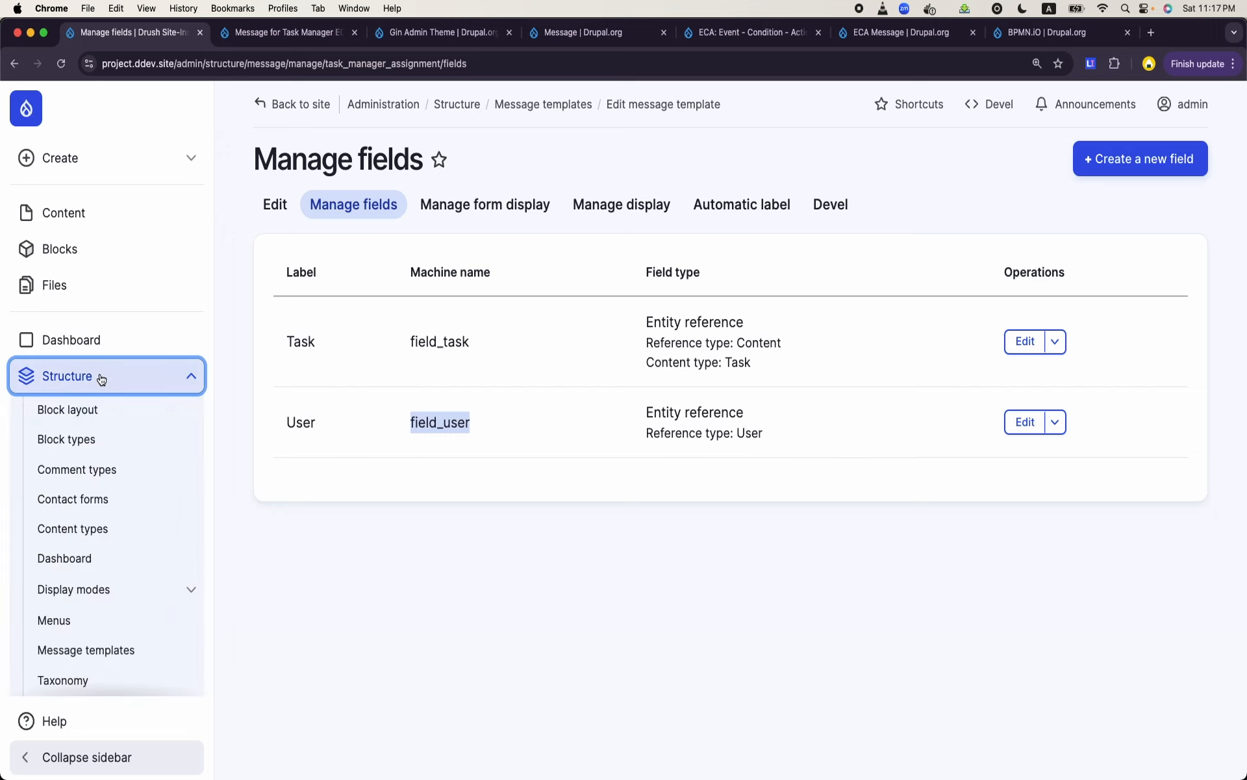
pyautogui.rightClick(83, 523)
pyautogui.click(124, 527)
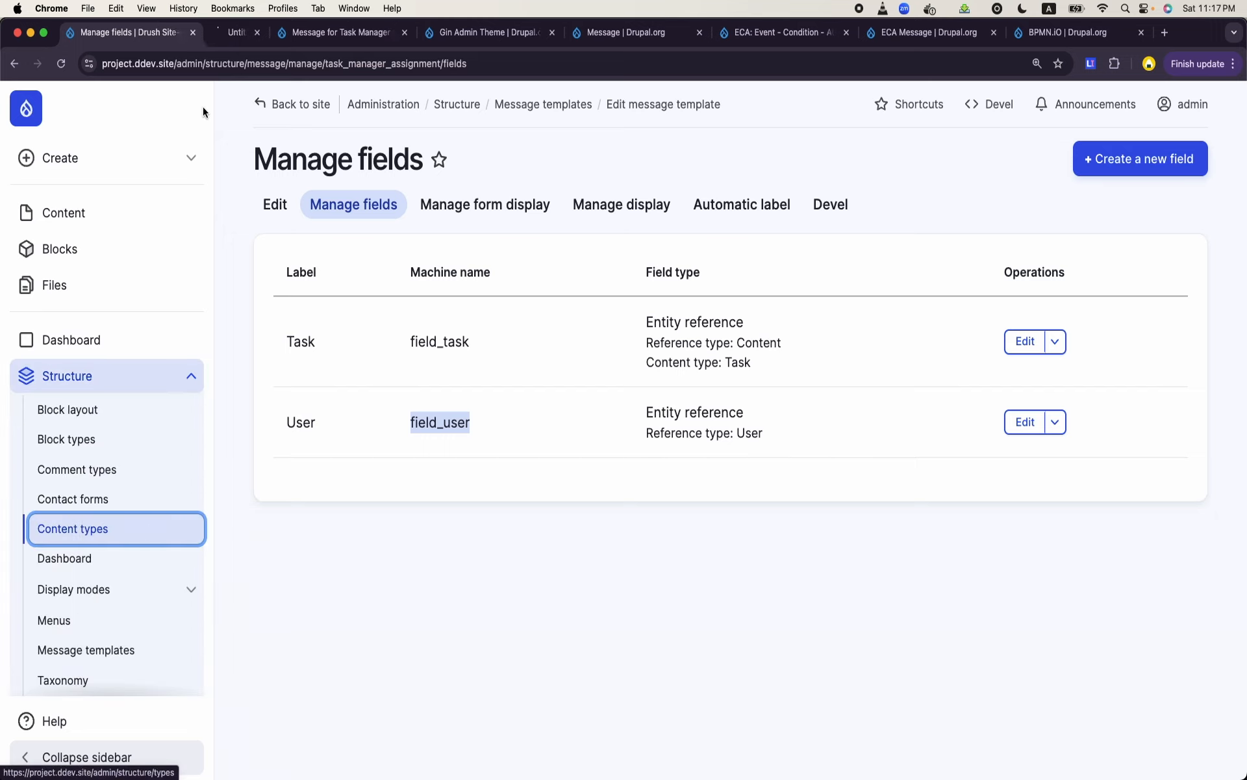
pyautogui.click(253, 39)
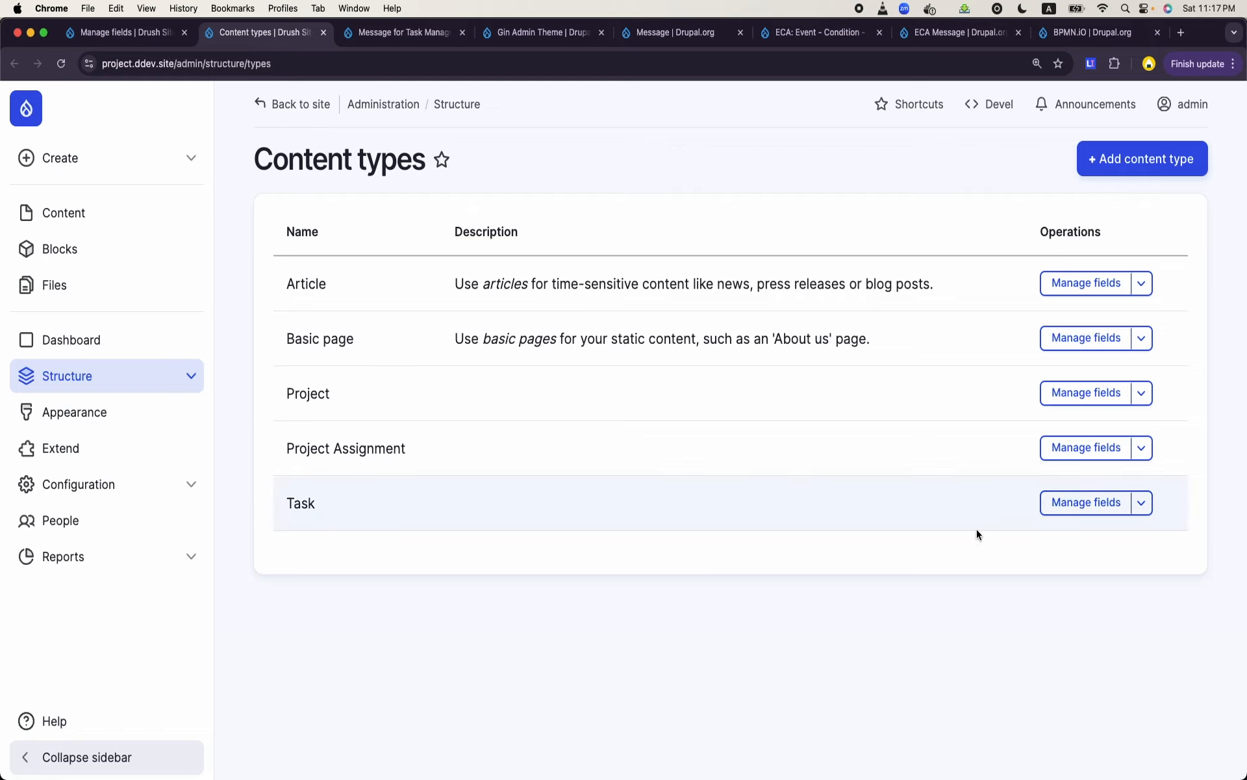
# - Open the field management of the Task content type and review its fields and machine names
pyautogui.click(1084, 504)
pyautogui.scroll(-1, 503, 513)
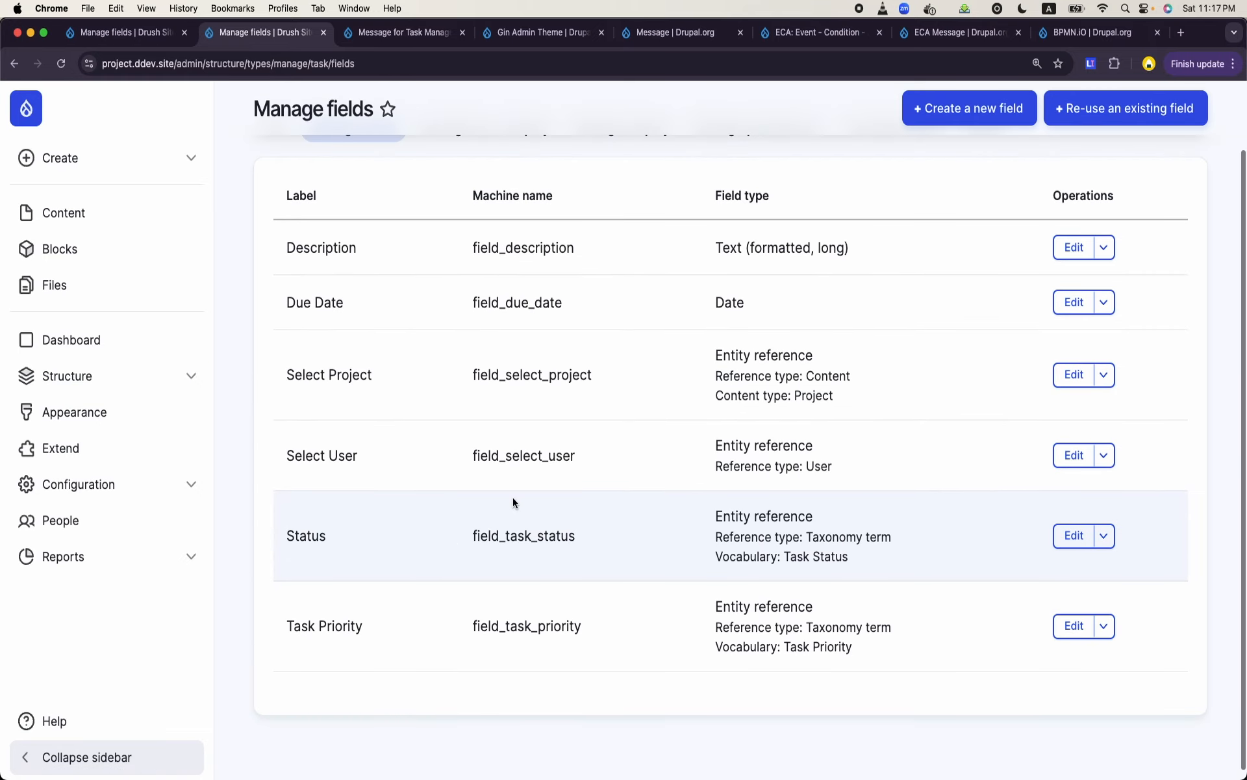
pyautogui.scroll(3, 398, 192)
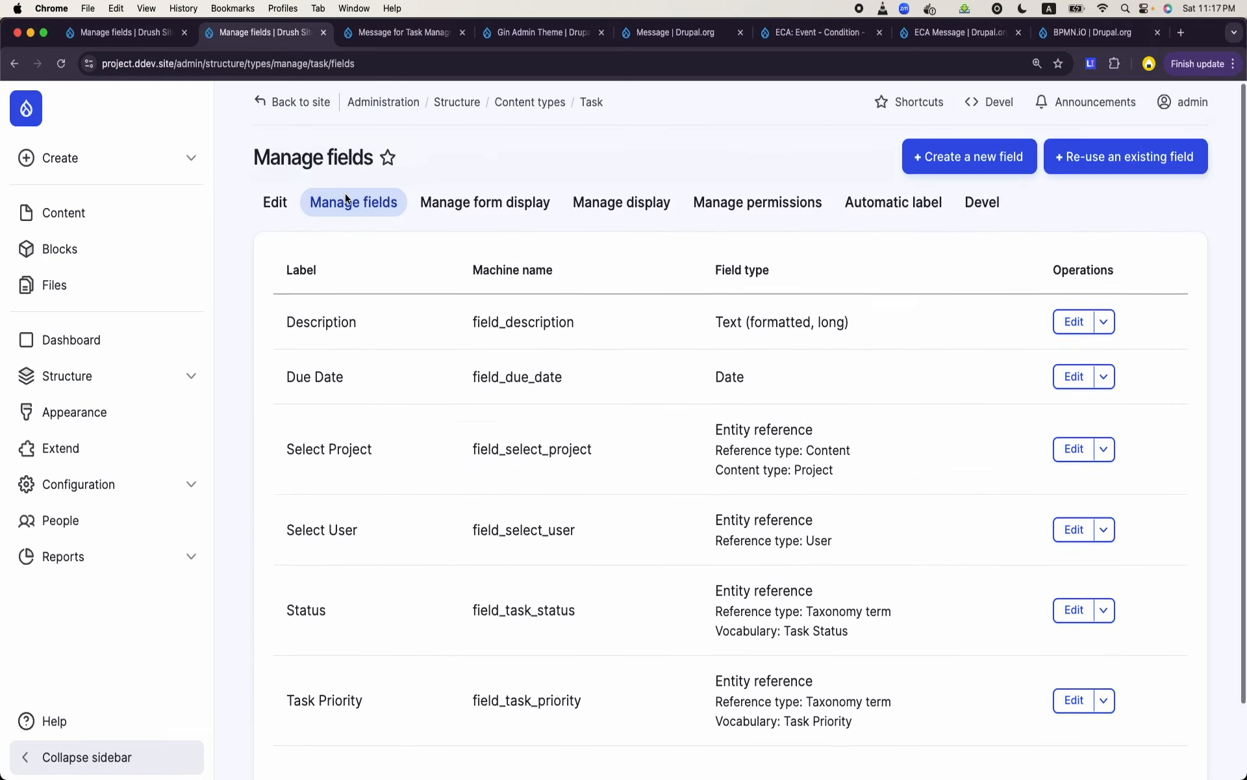
pyautogui.scroll(-1, 380, 505)
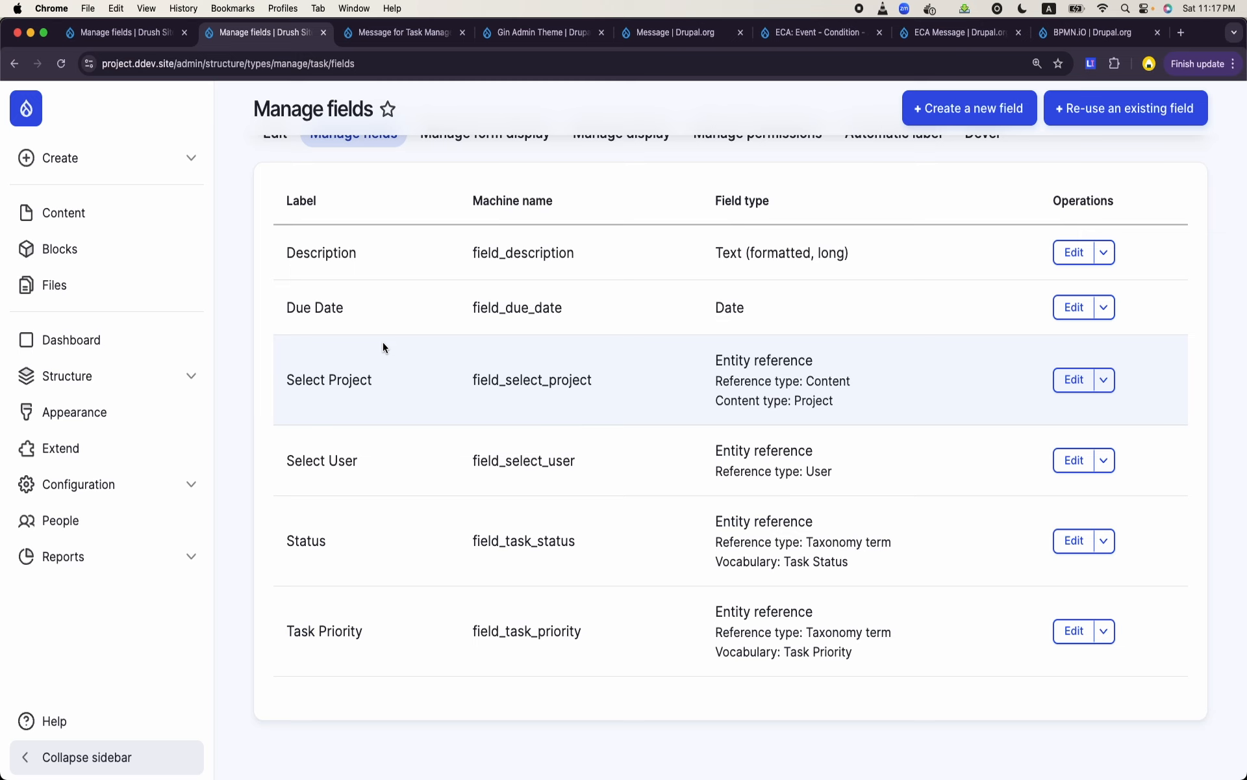
# - Return to the ECA model and look up the entity token in the template description of the task creation event
pyautogui.click(403, 32)
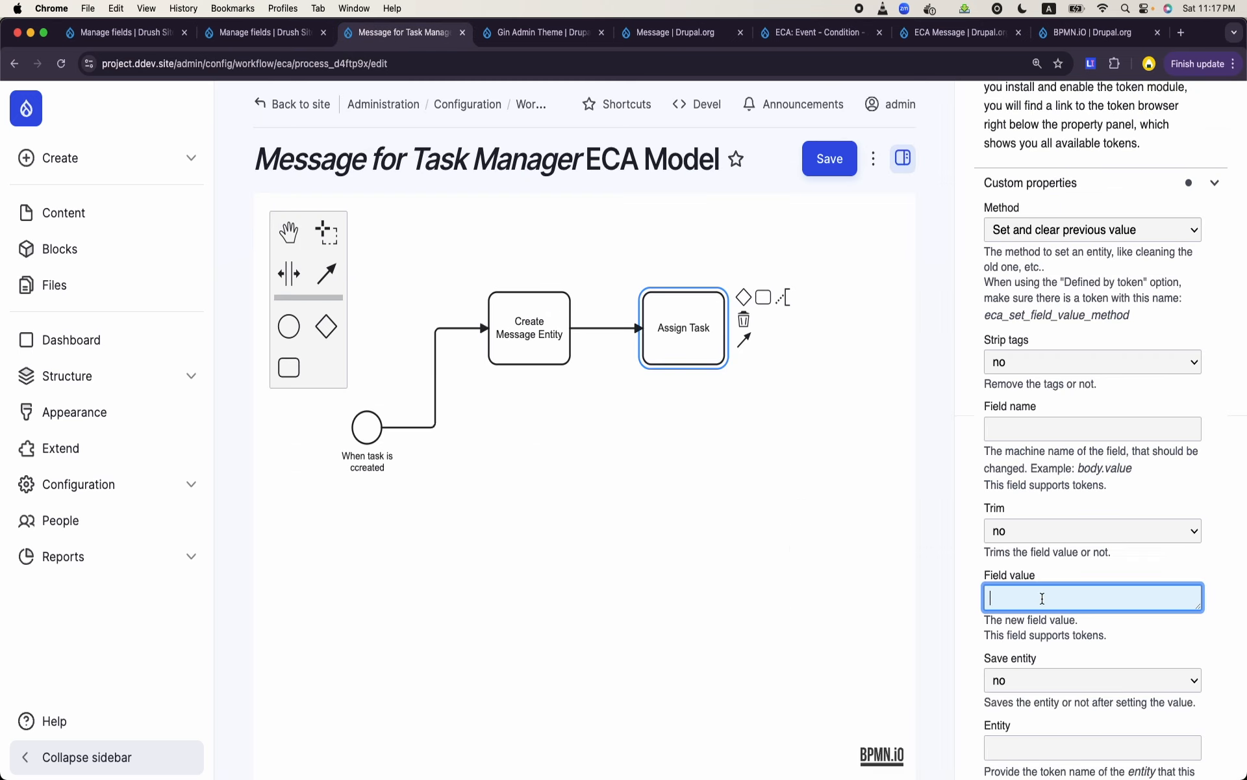
pyautogui.click(367, 433)
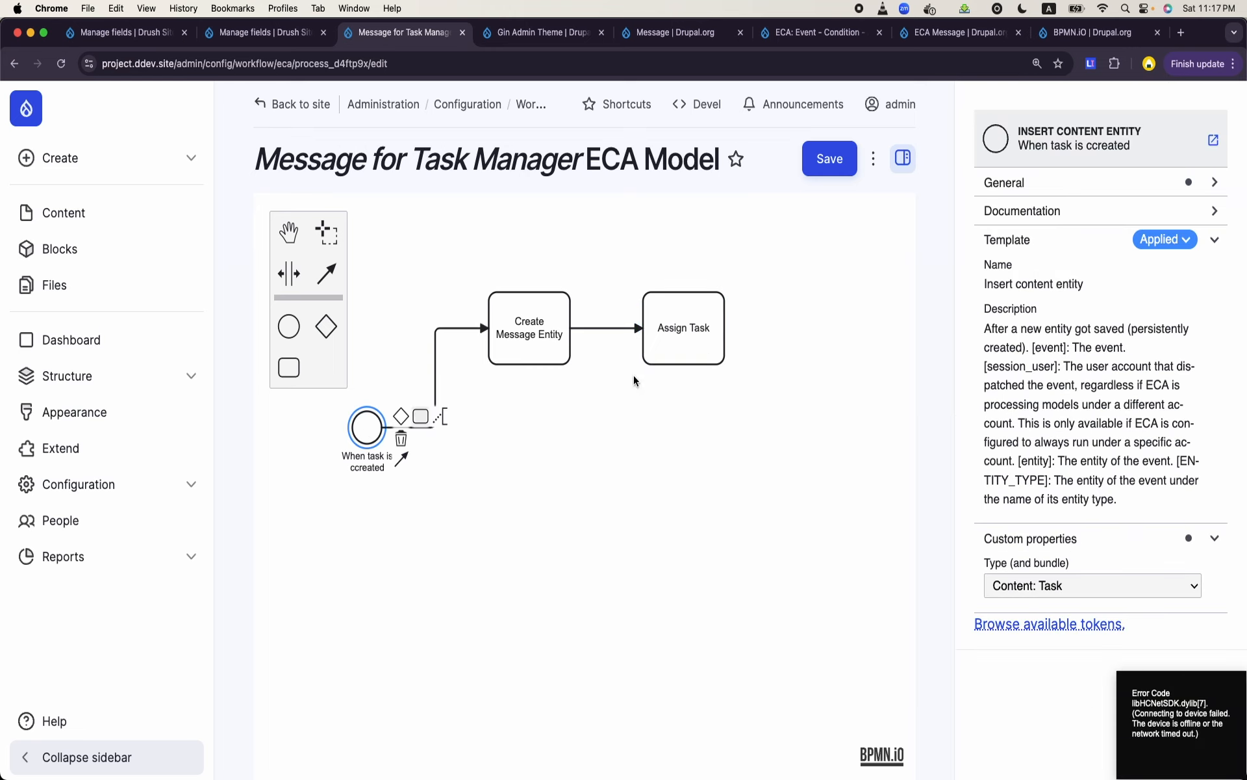
pyautogui.doubleClick(1033, 461)
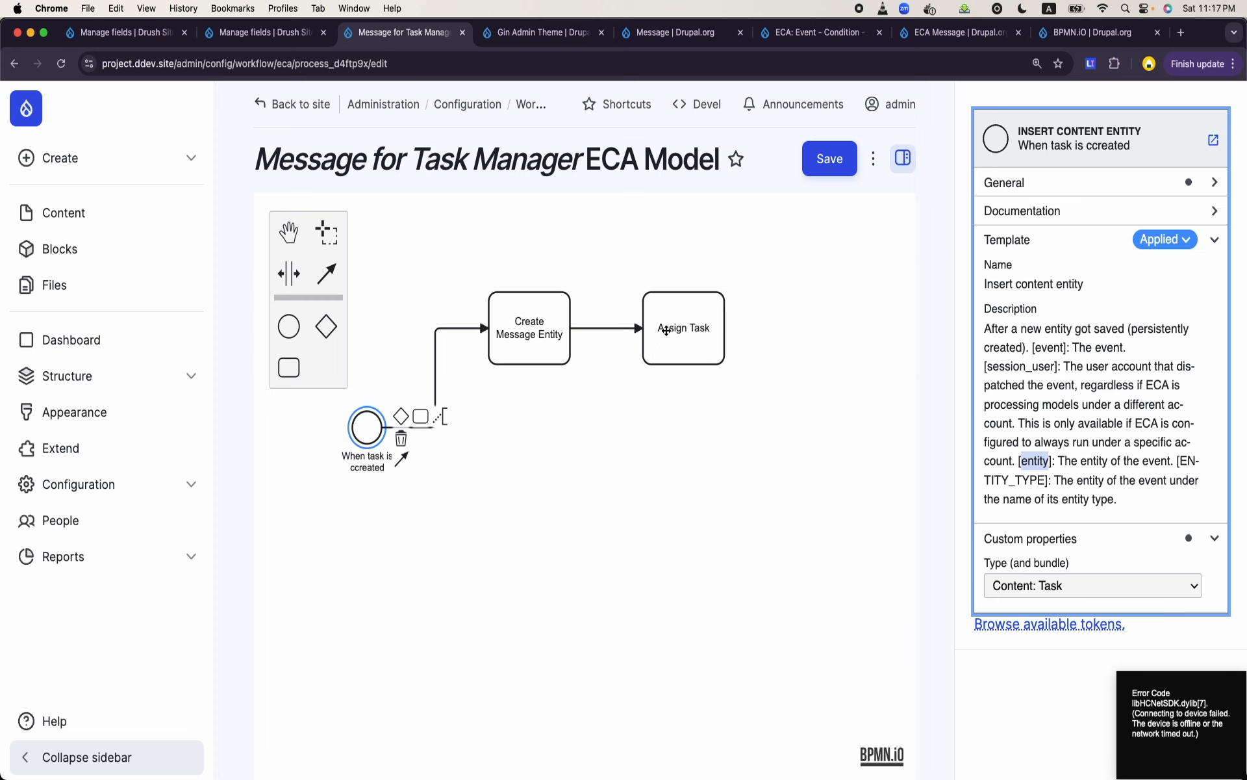
# - Set the field name of "Assign Task" to field_task, using the machine name of the message template's Task field
pyautogui.click(666, 331)
pyautogui.scroll(-3, 1075, 486)
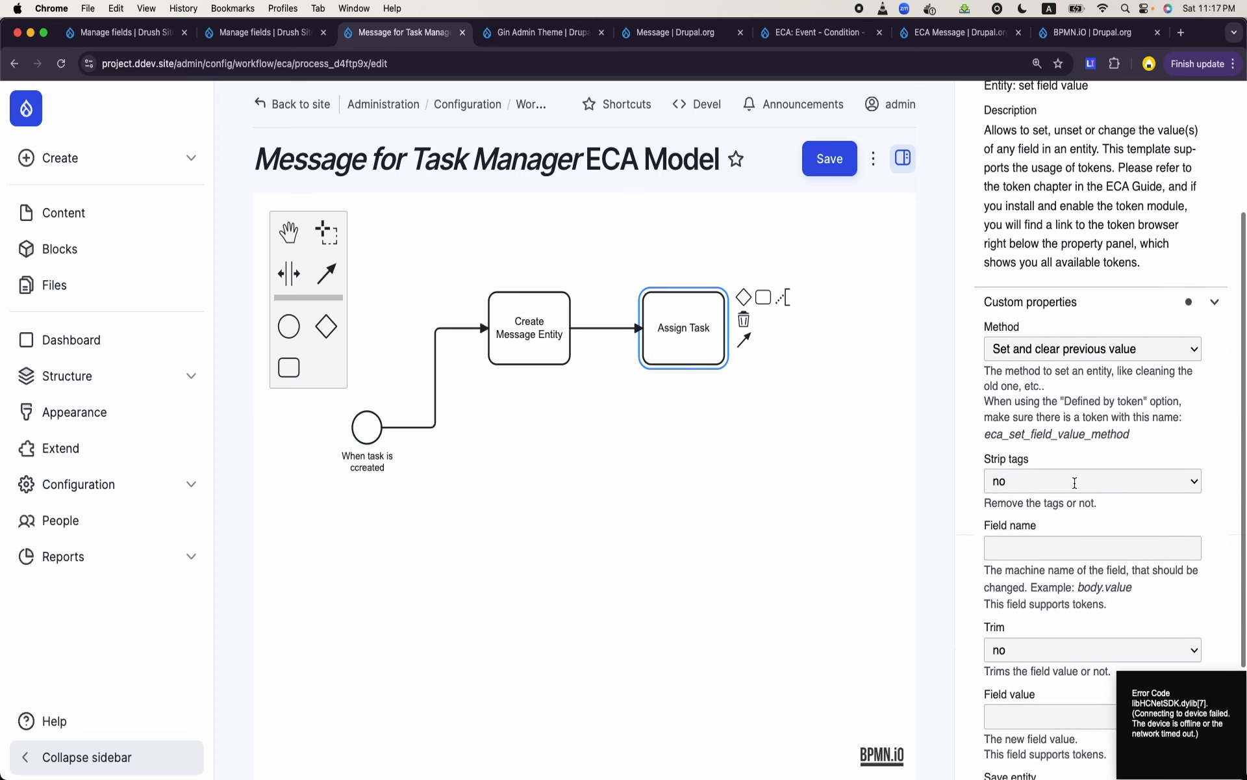
pyautogui.click(767, 404)
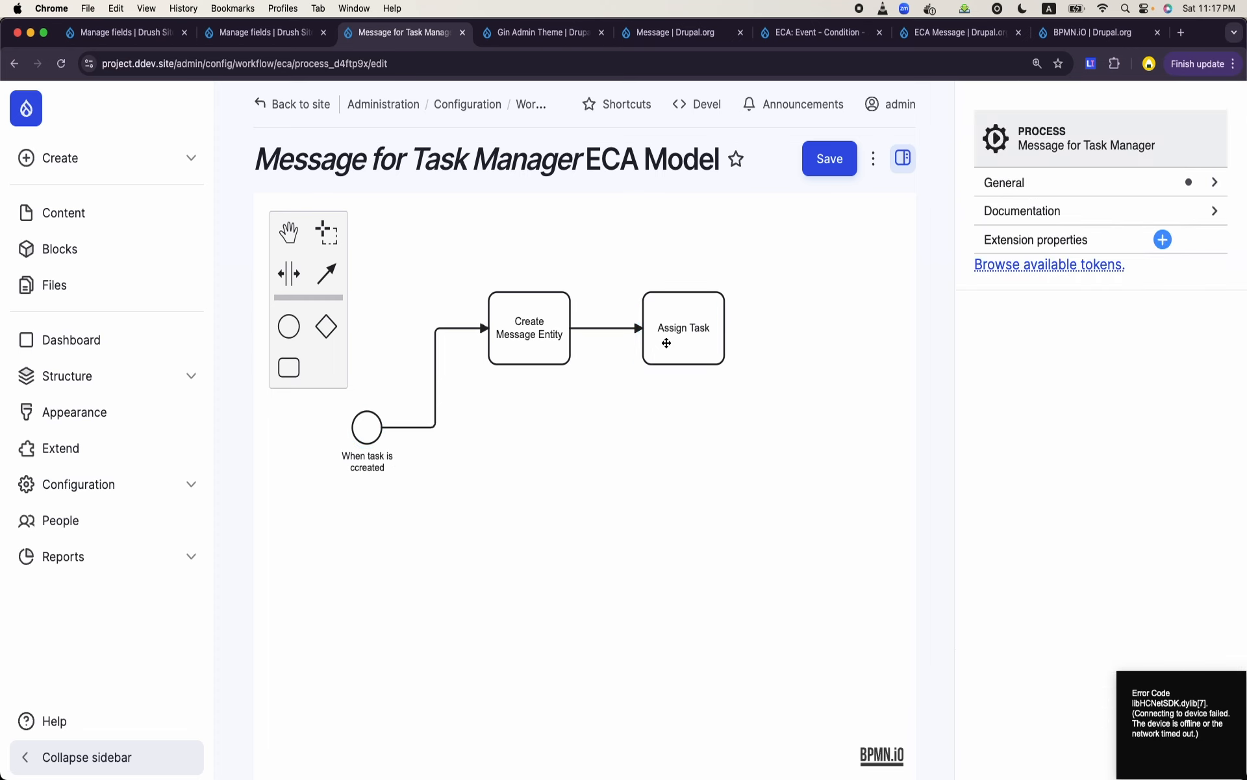
pyautogui.click(665, 343)
pyautogui.scroll(-3, 1039, 572)
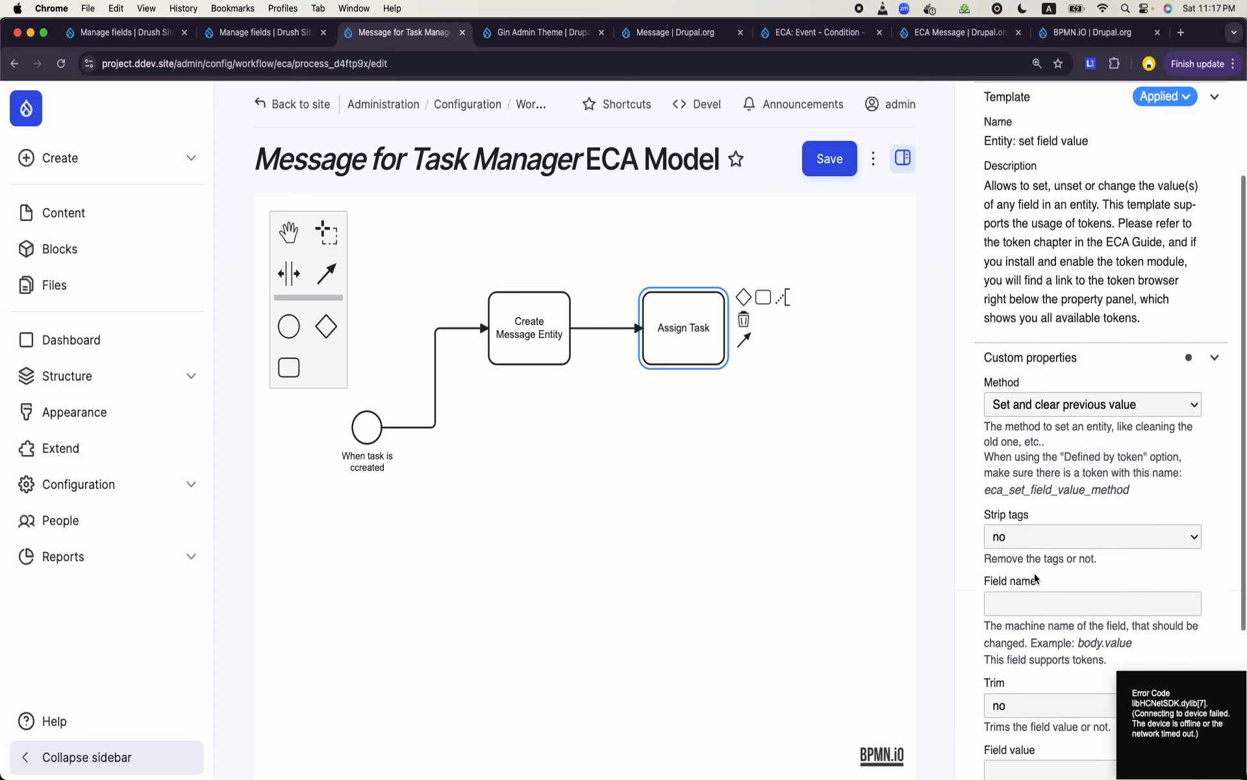
pyautogui.click(1027, 598)
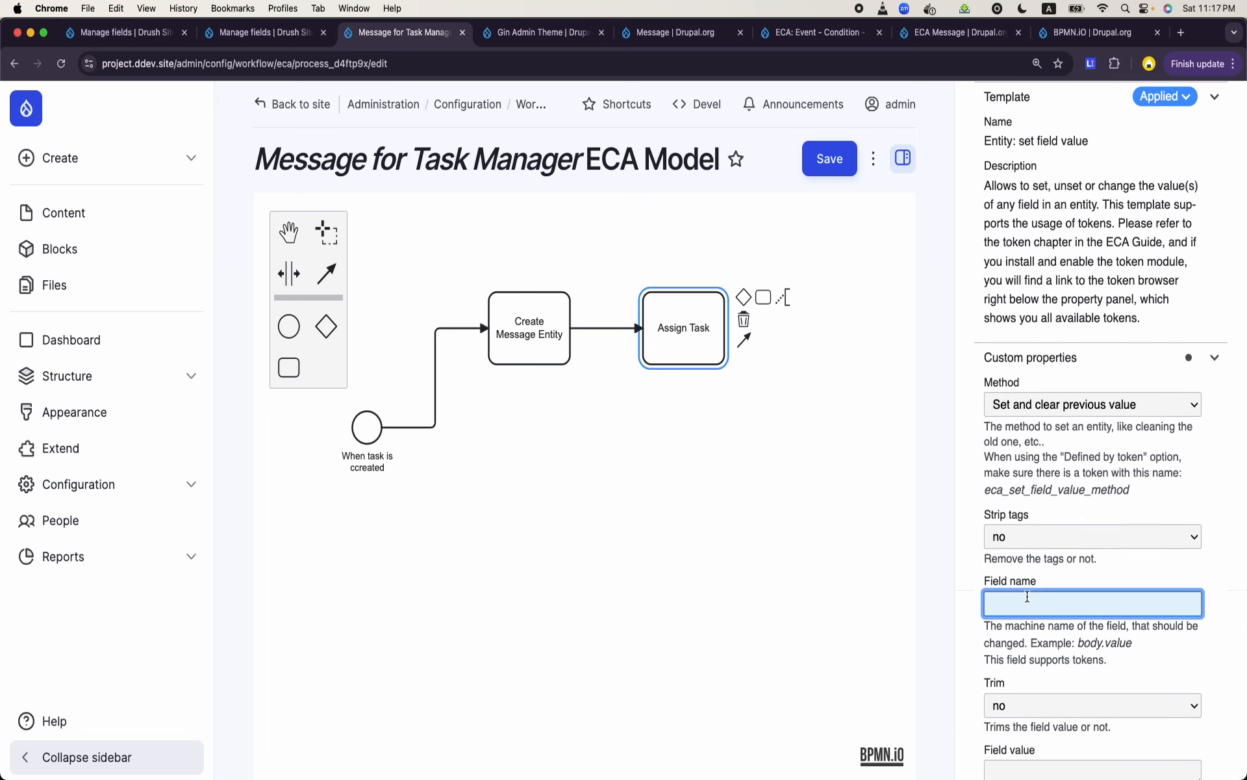
pyautogui.click(293, 33)
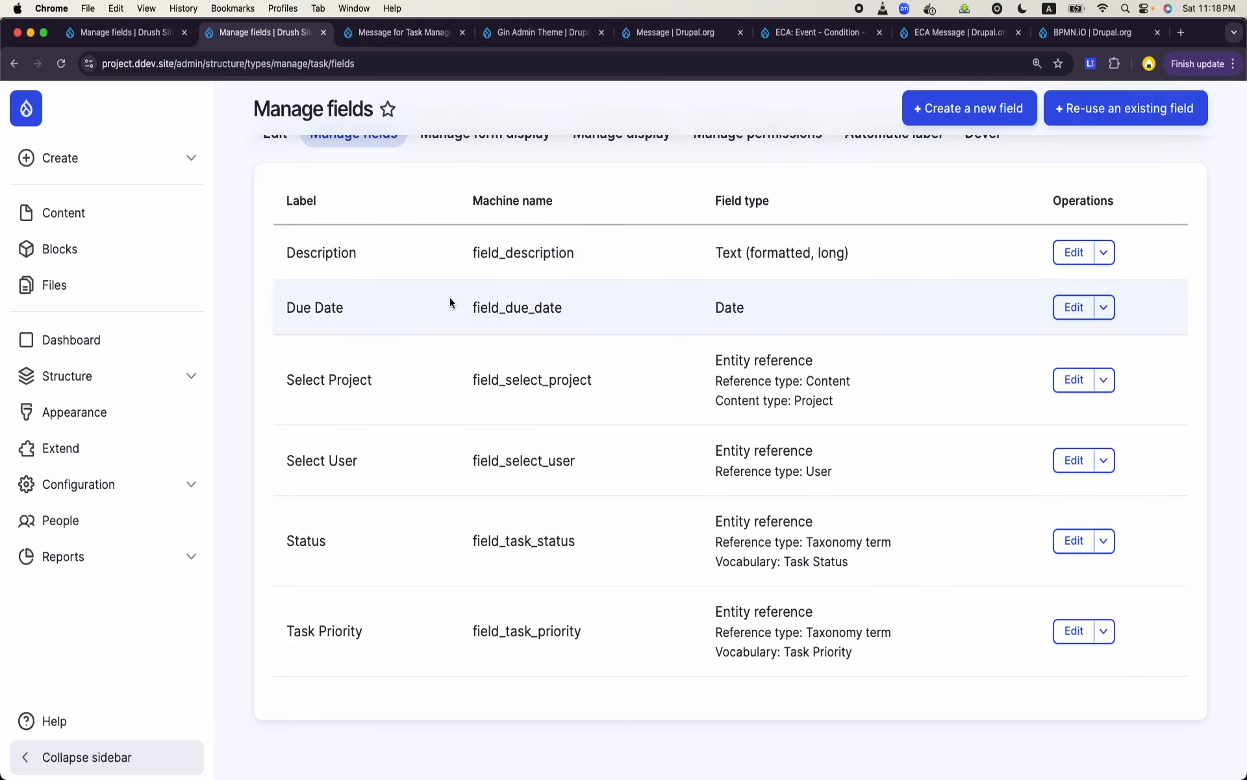
pyautogui.click(124, 33)
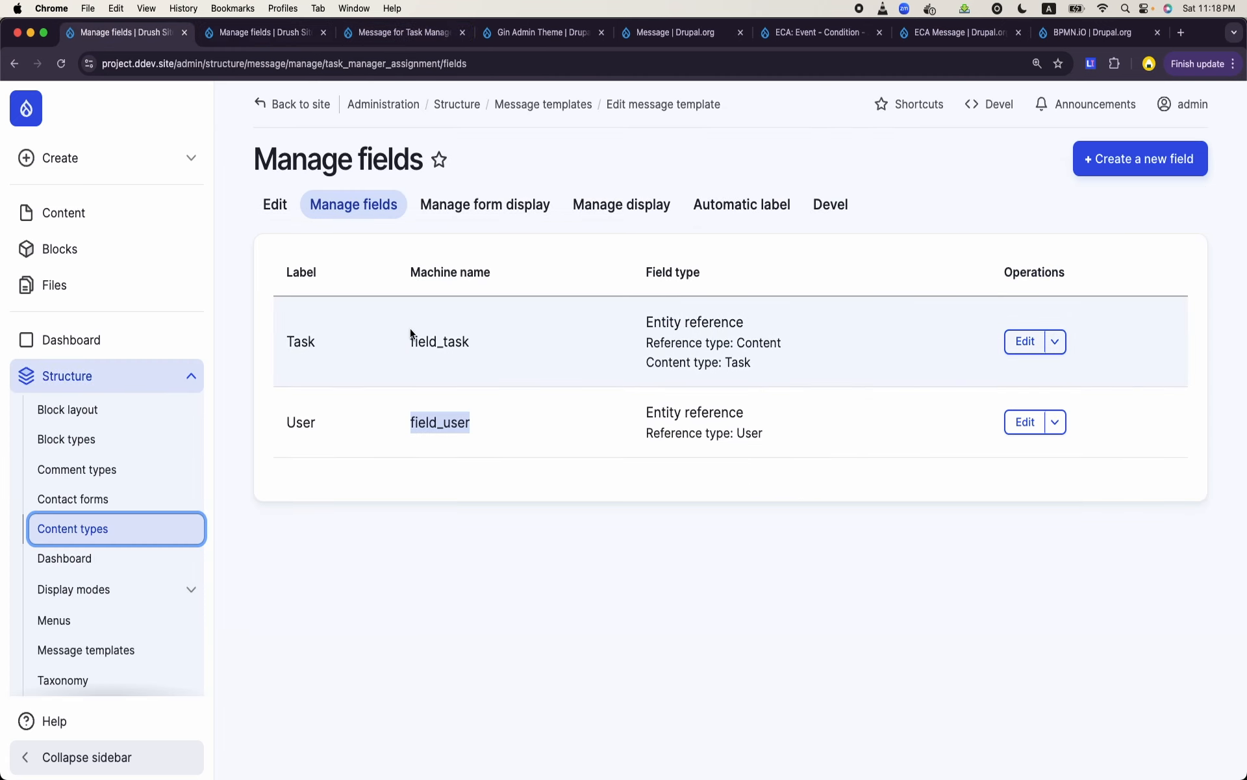
pyautogui.doubleClick(430, 340)
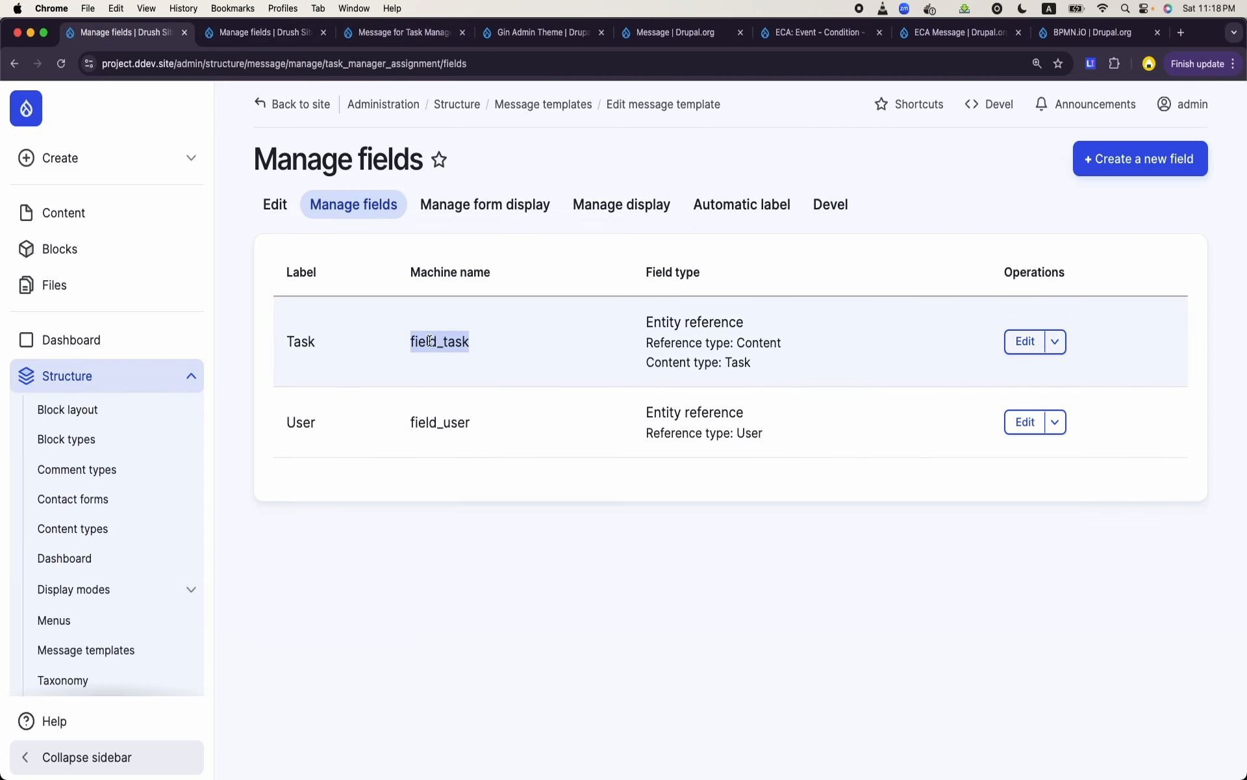
pyautogui.click(404, 33)
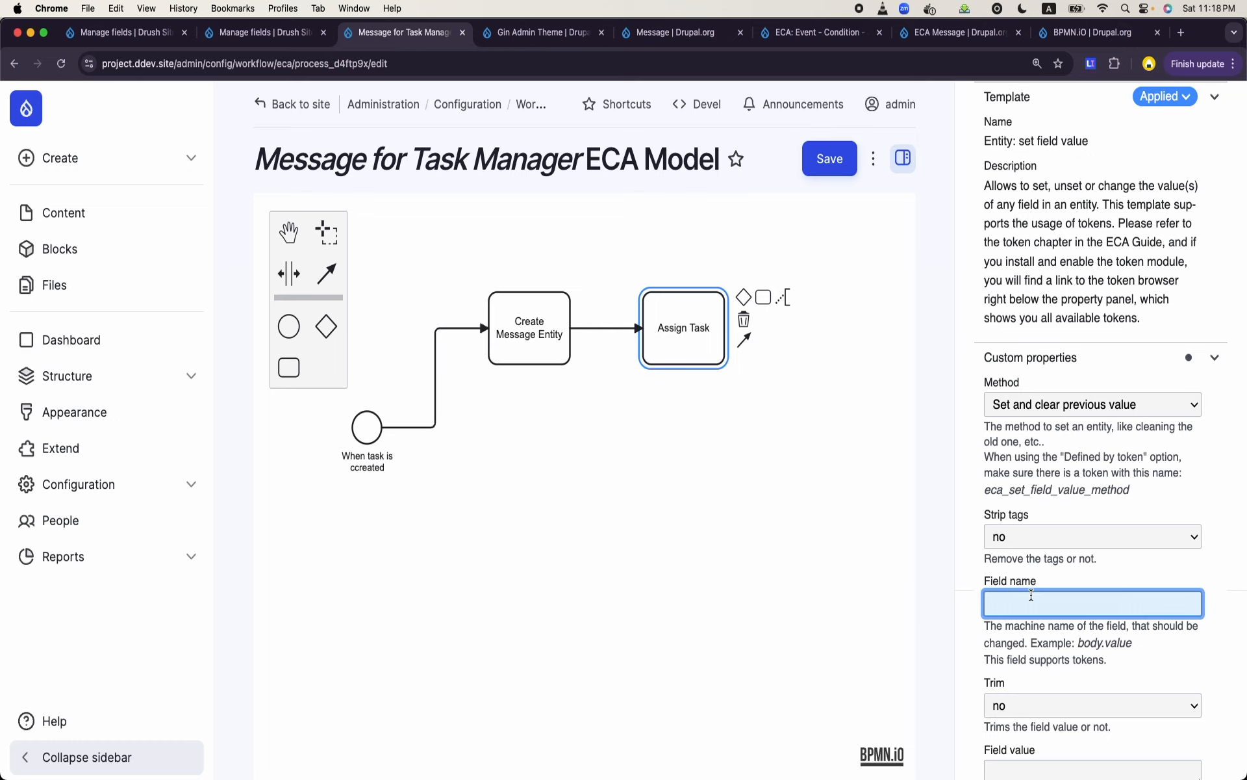
pyautogui.write('field_task')
# - Set the field value of "Assign Task" to the token [entity]
pyautogui.scroll(-5, 1100, 576)
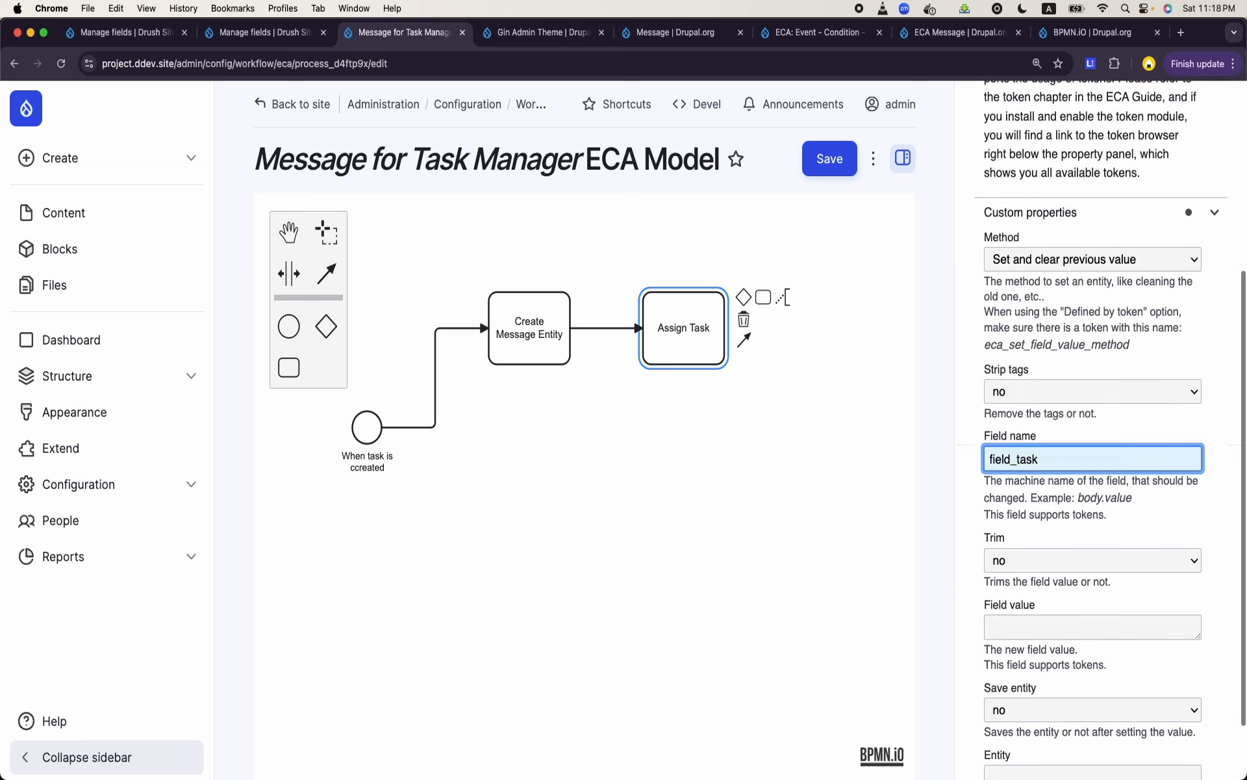
pyautogui.click(1076, 544)
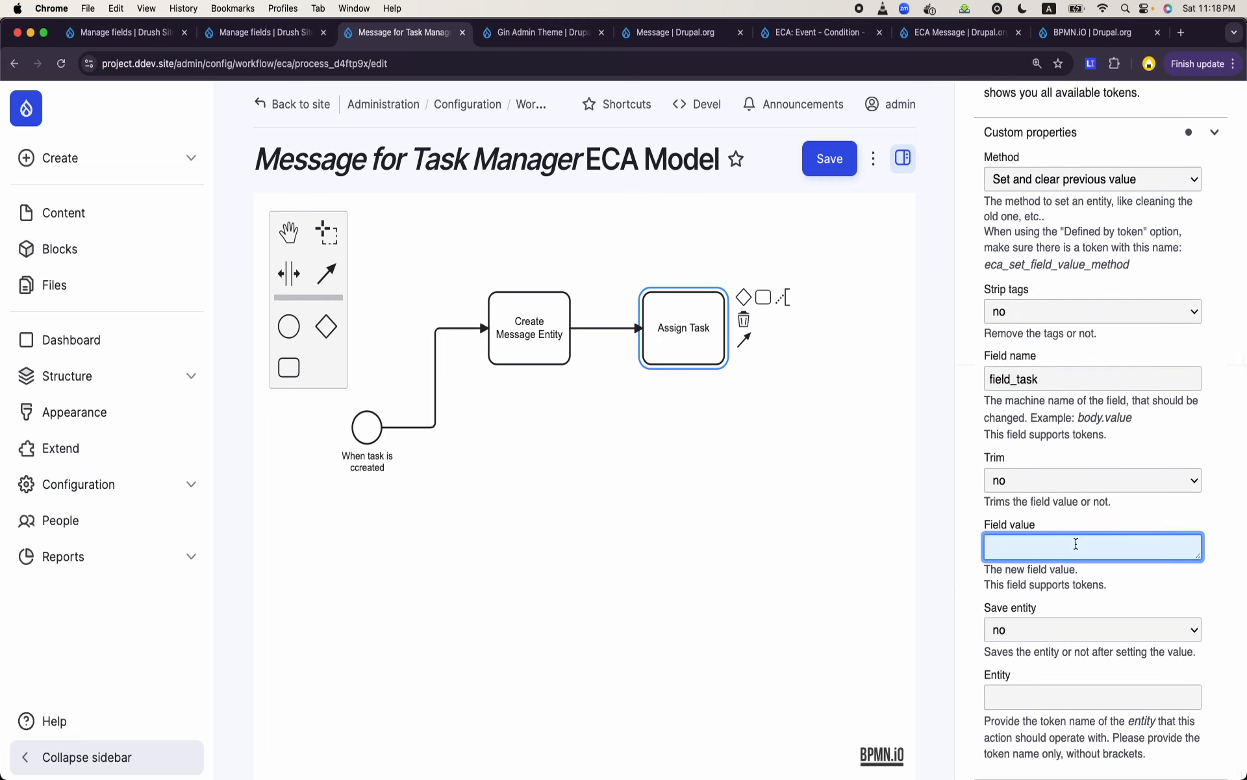
pyautogui.write("composer require 'drupal/bpmn_io:^2.0")
pyautogui.press('super+z')
pyautogui.write('[entity]')
# - Recheck the tokens described for the task creation event and return to the custom properties of "Assign Task"
pyautogui.click(379, 420)
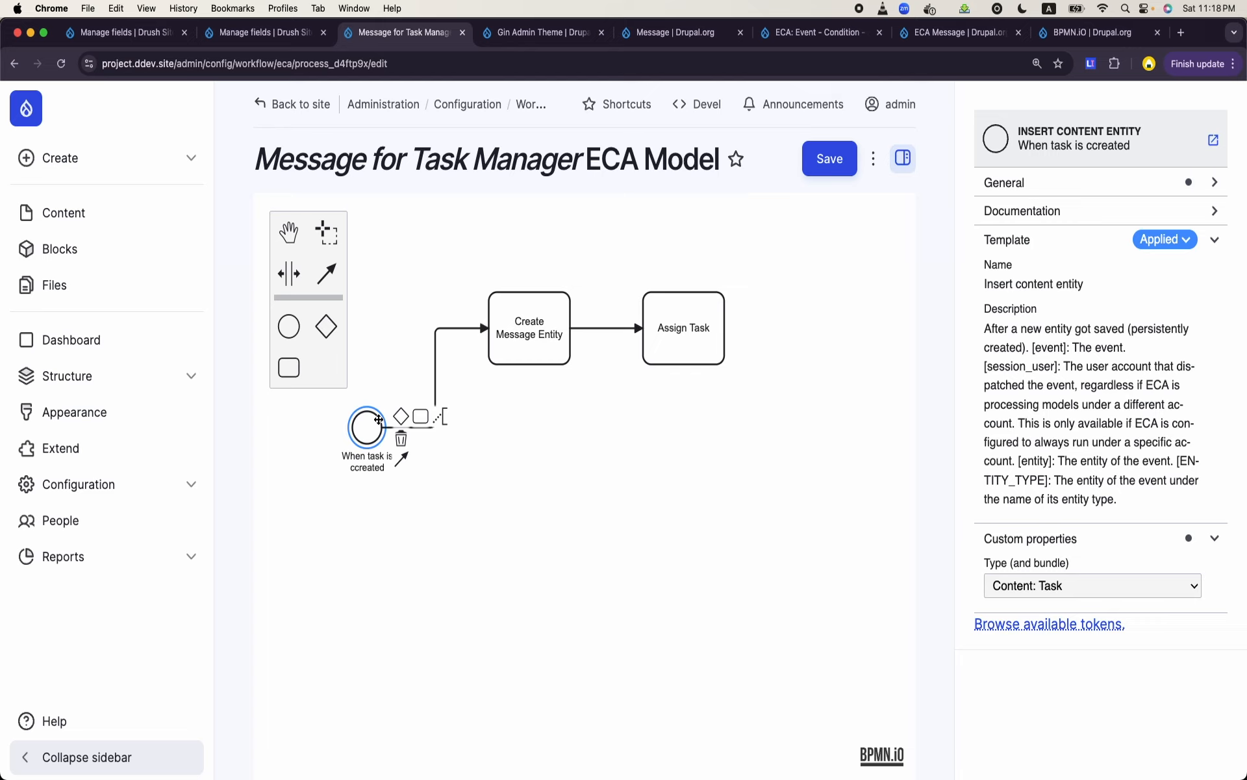
pyautogui.click(703, 343)
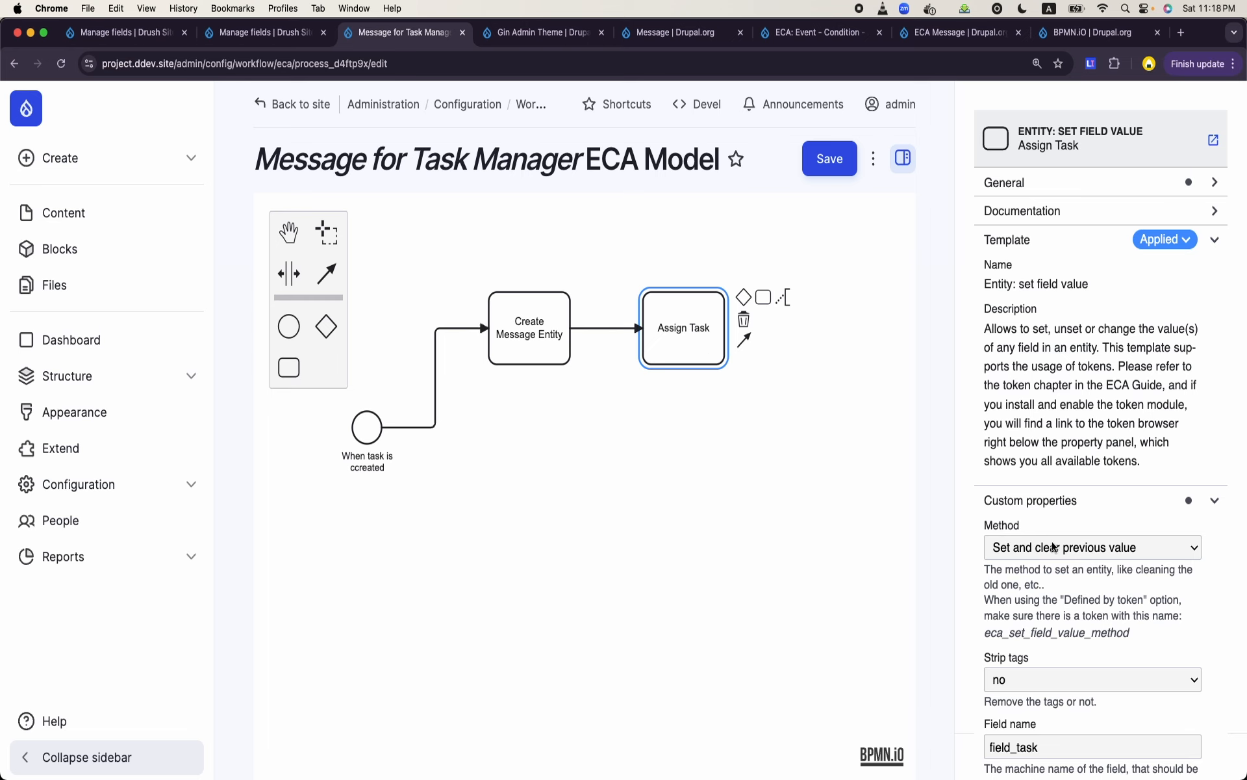
pyautogui.scroll(-3, 1053, 547)
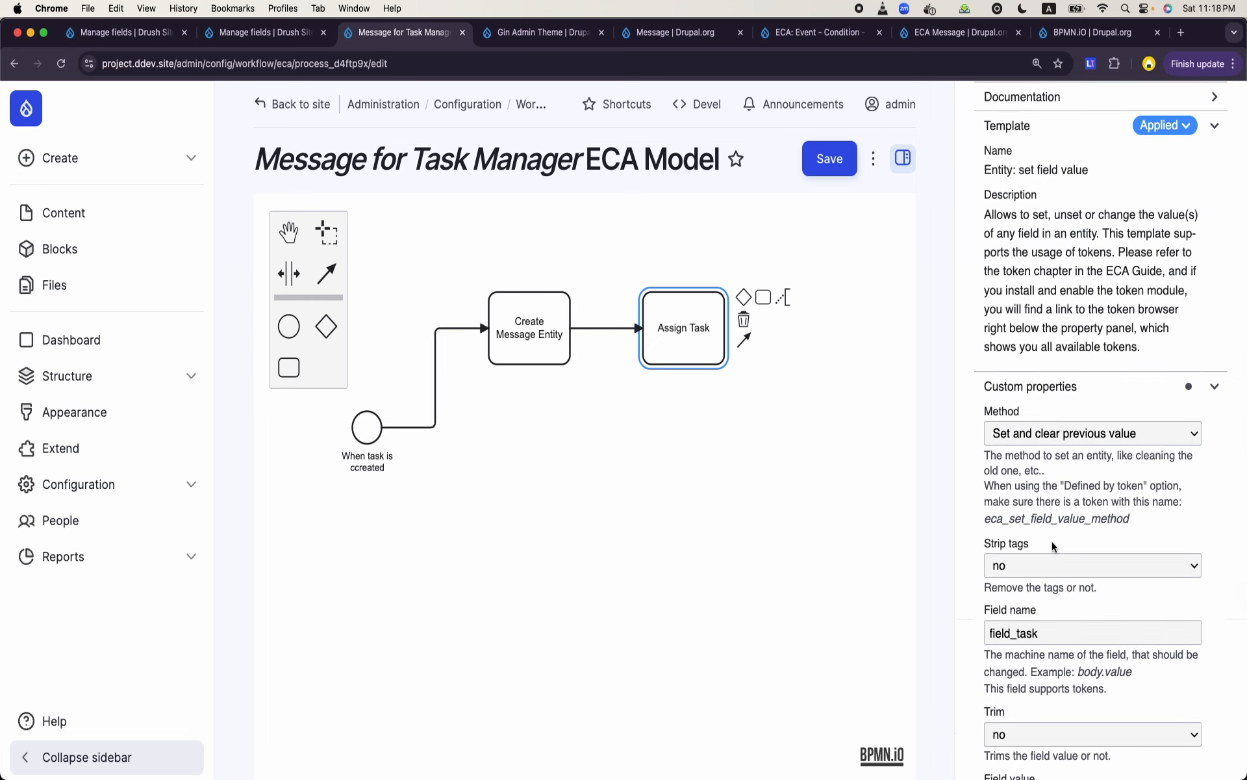
# - Check the field name and field value of "Assign Task" against the machine name of the message template's Task field
pyautogui.scroll(-1, 1053, 547)
pyautogui.scroll(-1, 1053, 547)
pyautogui.doubleClick(1034, 553)
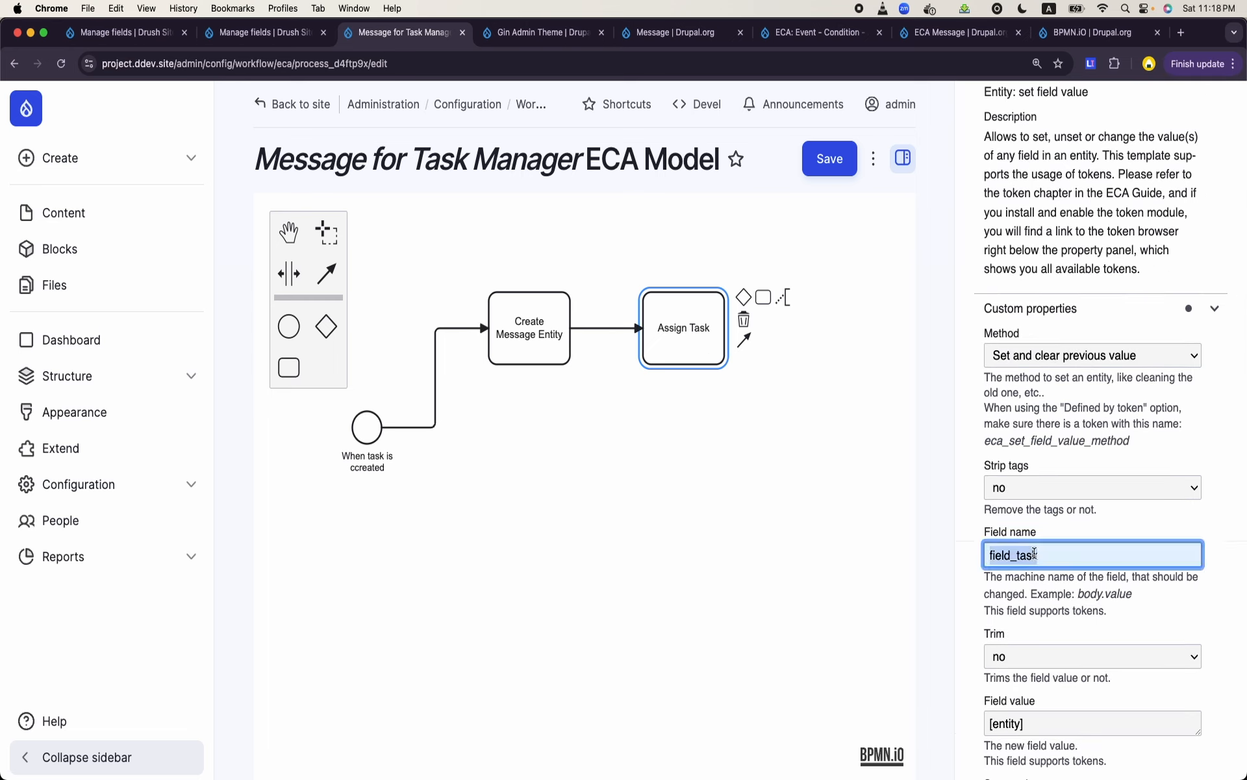
pyautogui.click(110, 31)
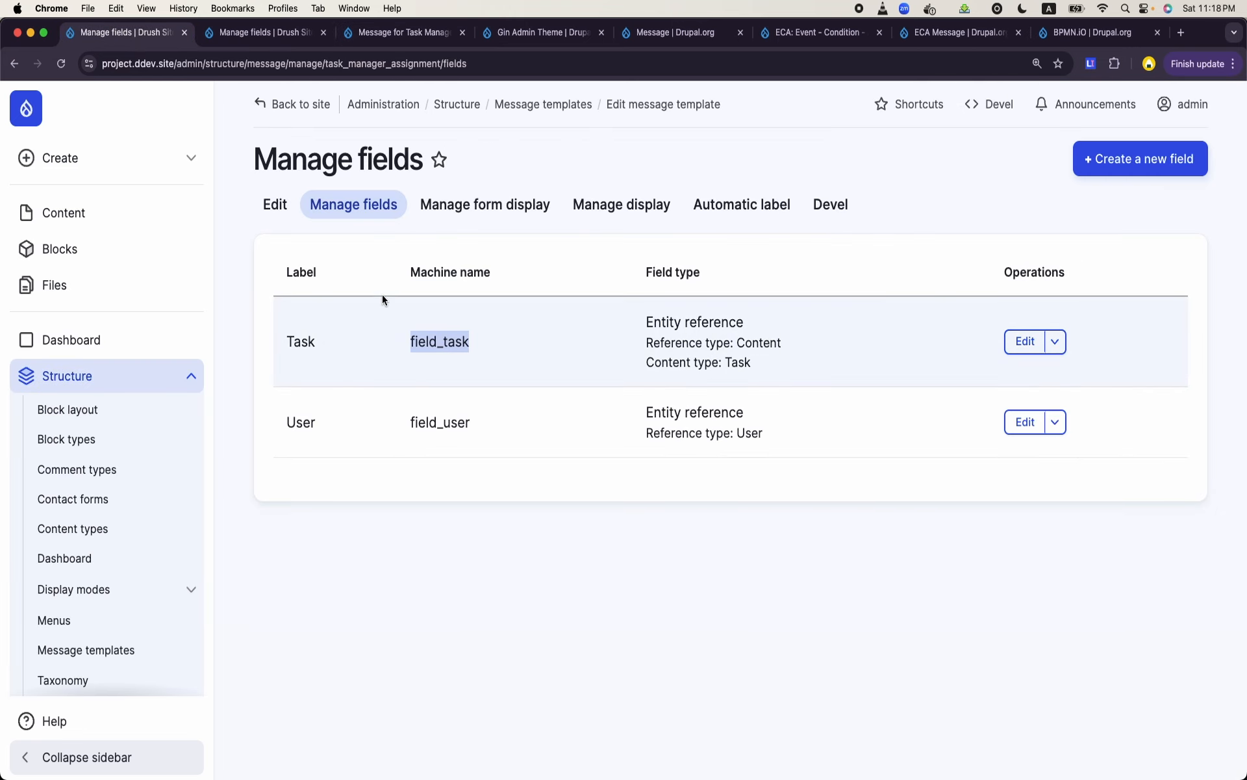
pyautogui.click(392, 38)
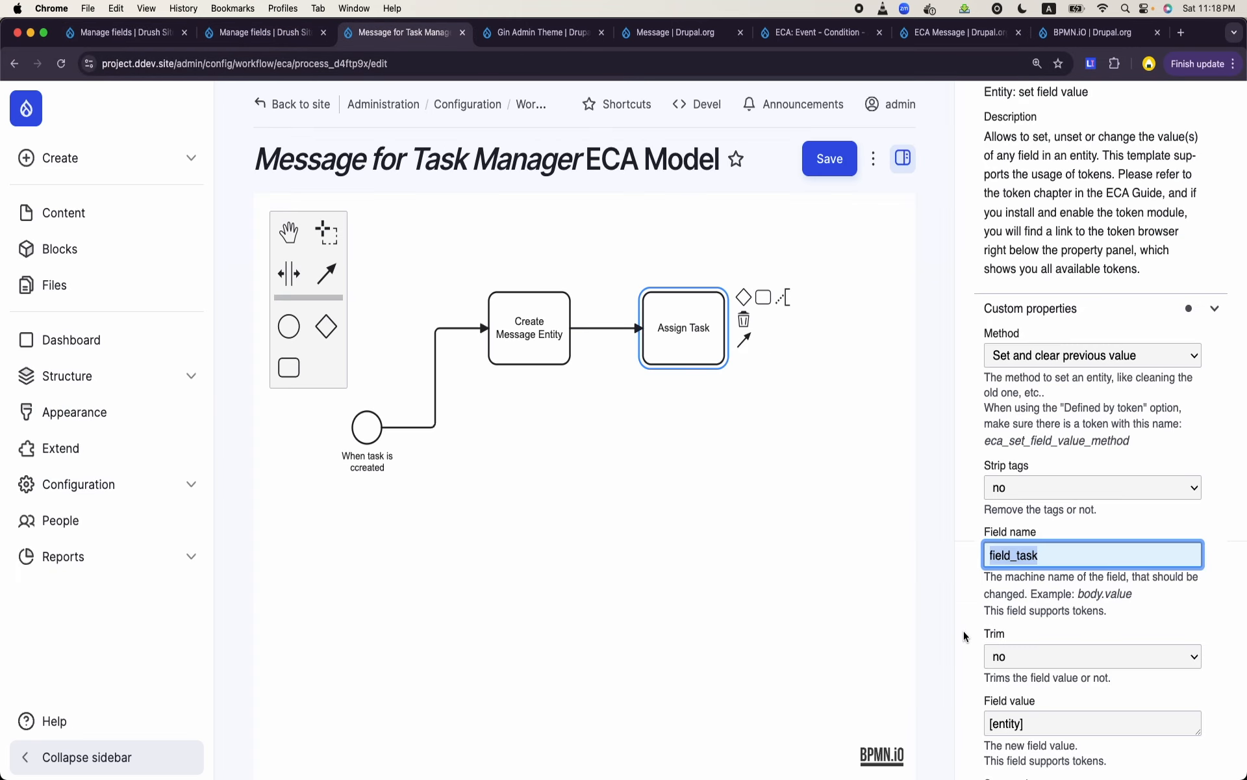
pyautogui.scroll(-2, 961, 710)
pyautogui.scroll(-1, 964, 636)
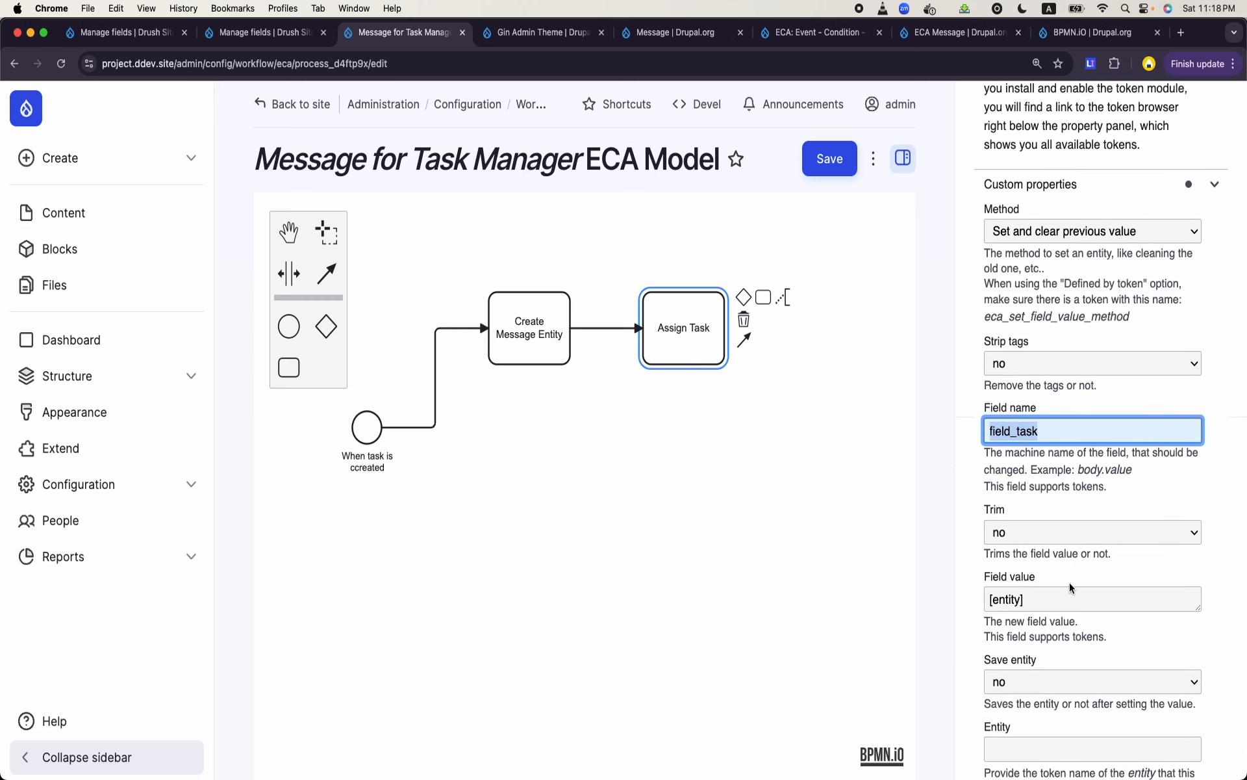
pyautogui.scroll(-1, 1072, 588)
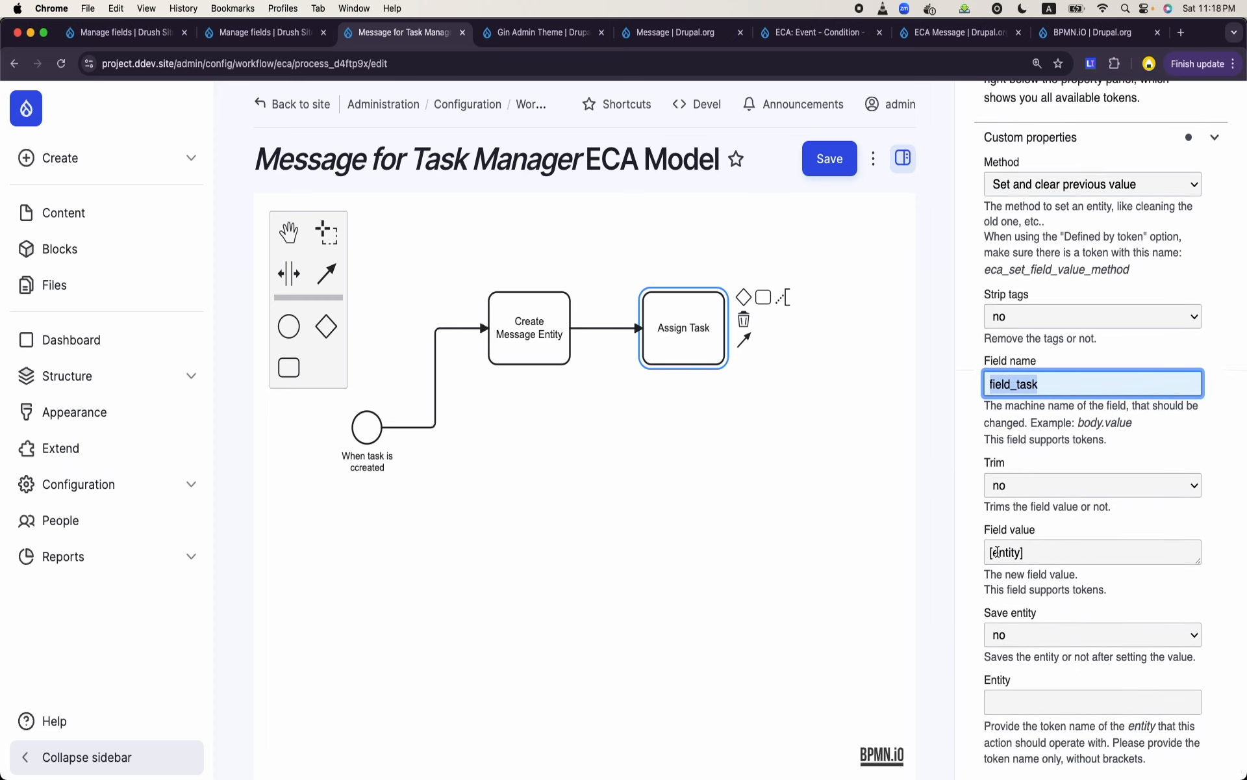
pyautogui.click(997, 551)
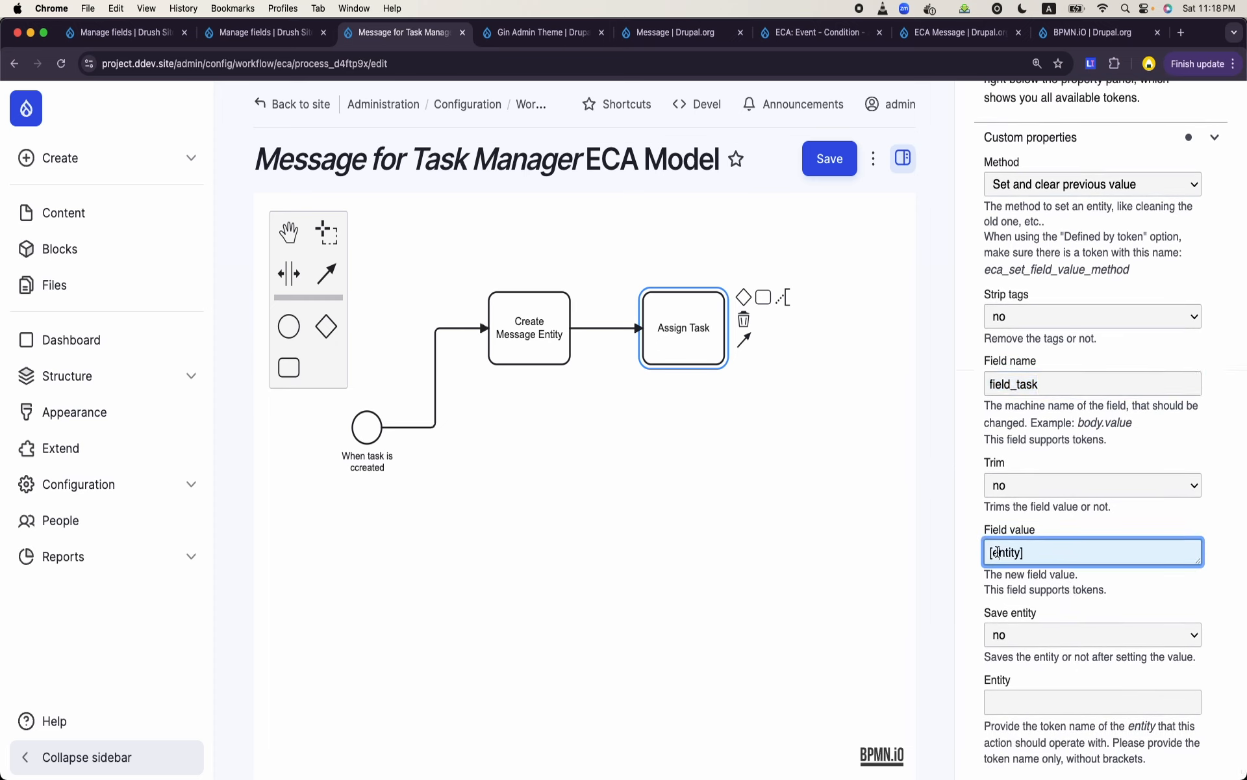
pyautogui.scroll(-1, 997, 552)
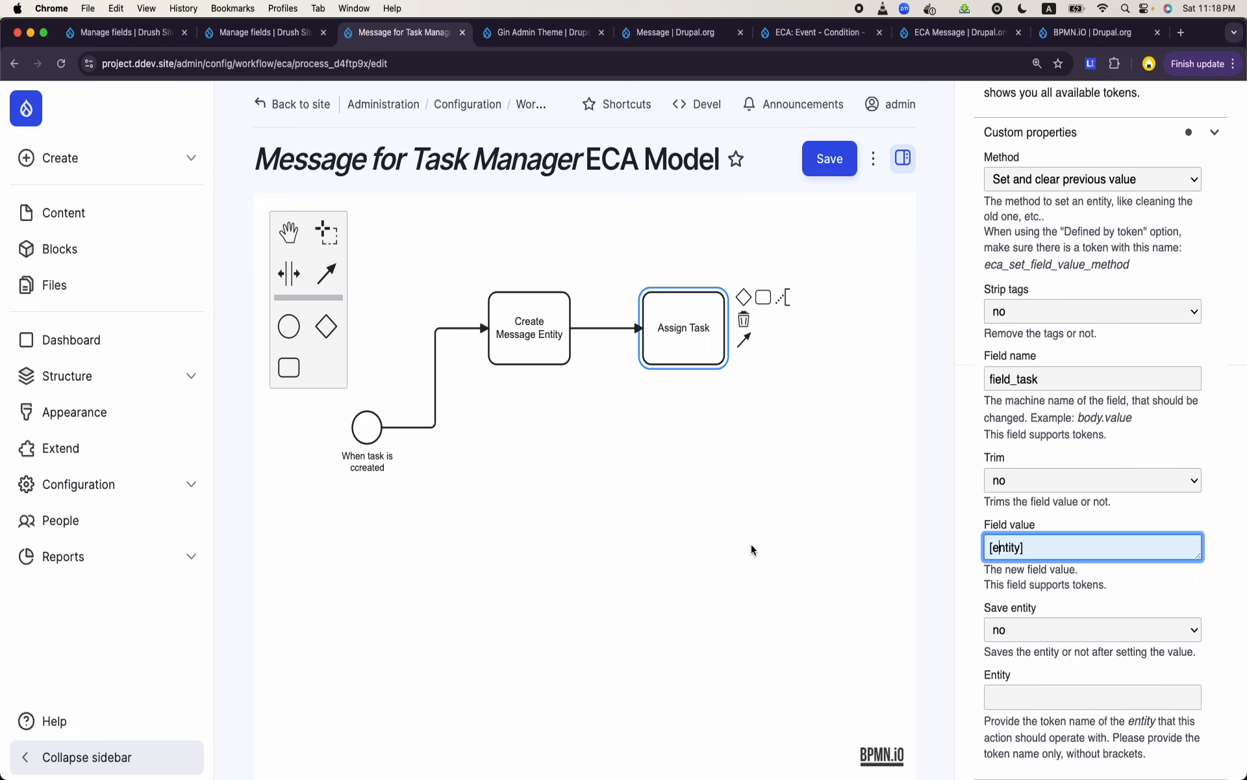
# - Append a task named "Assign User" after "Assign Task" in the model
pyautogui.click(609, 434)
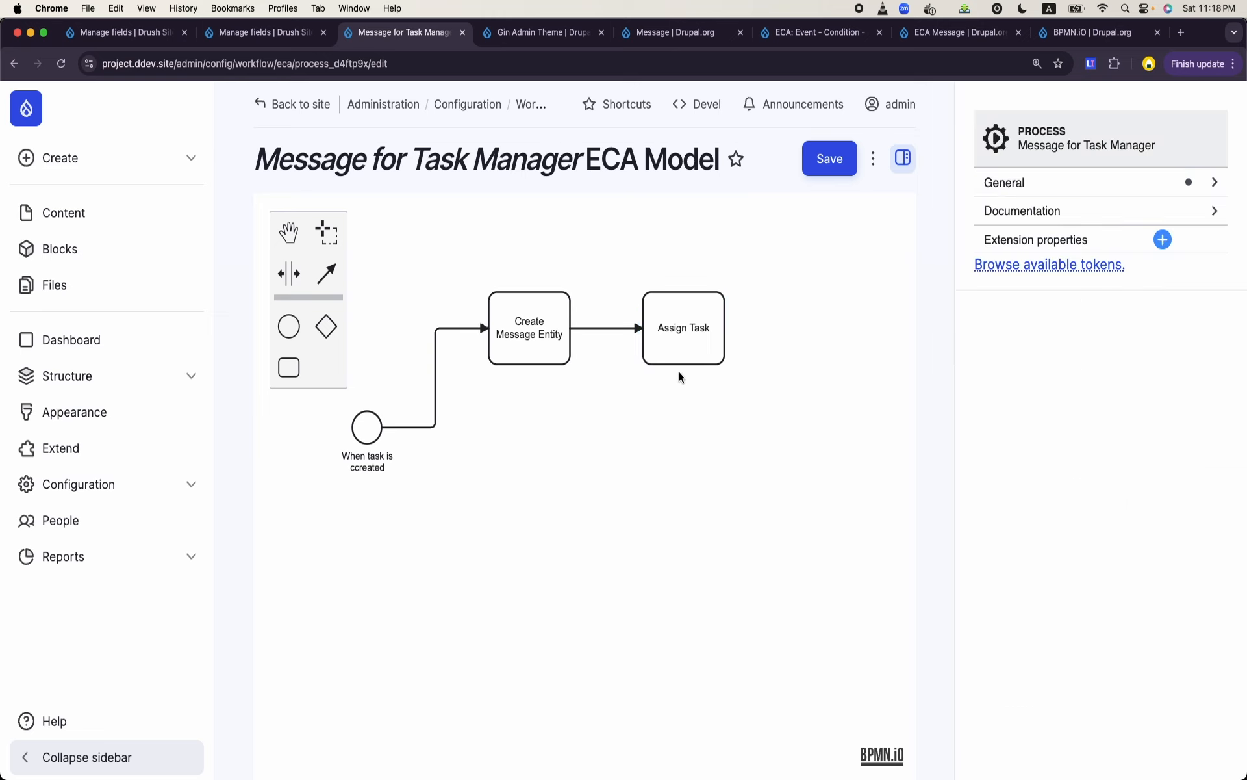
pyautogui.click(699, 358)
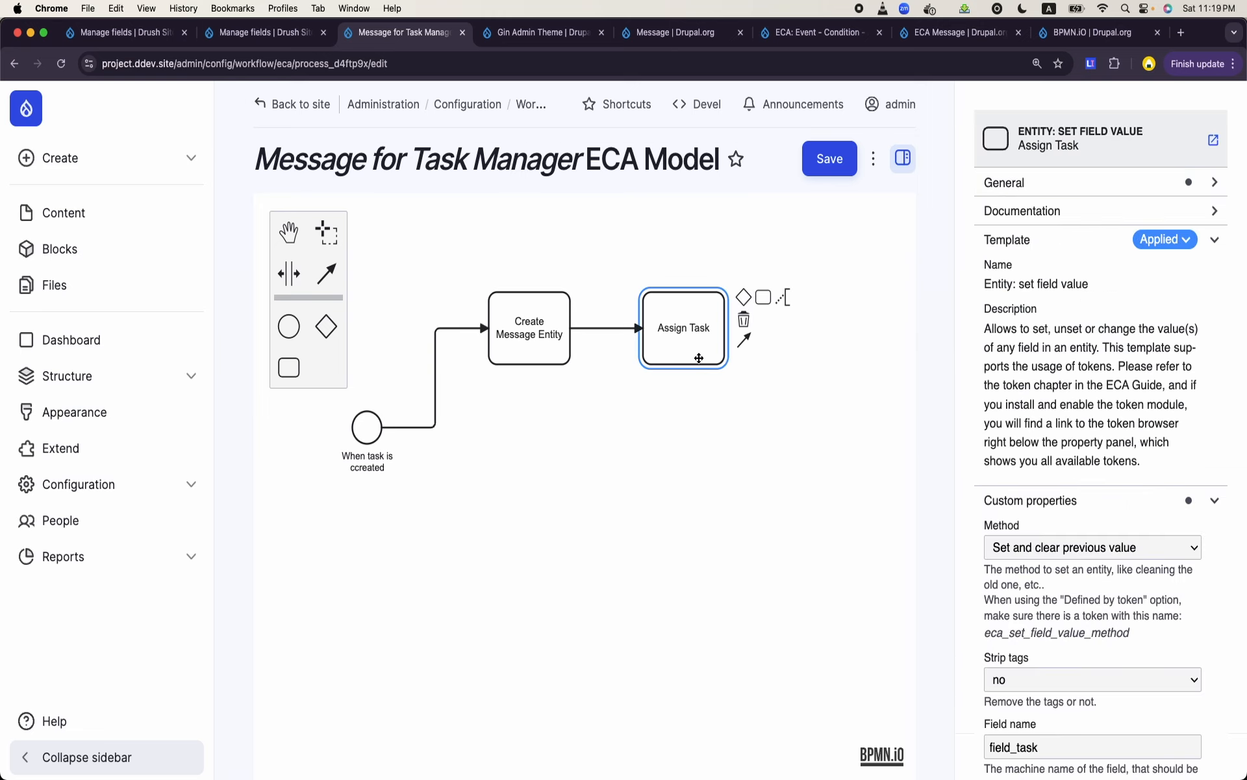
pyautogui.click(764, 298)
pyautogui.write('Assign User')
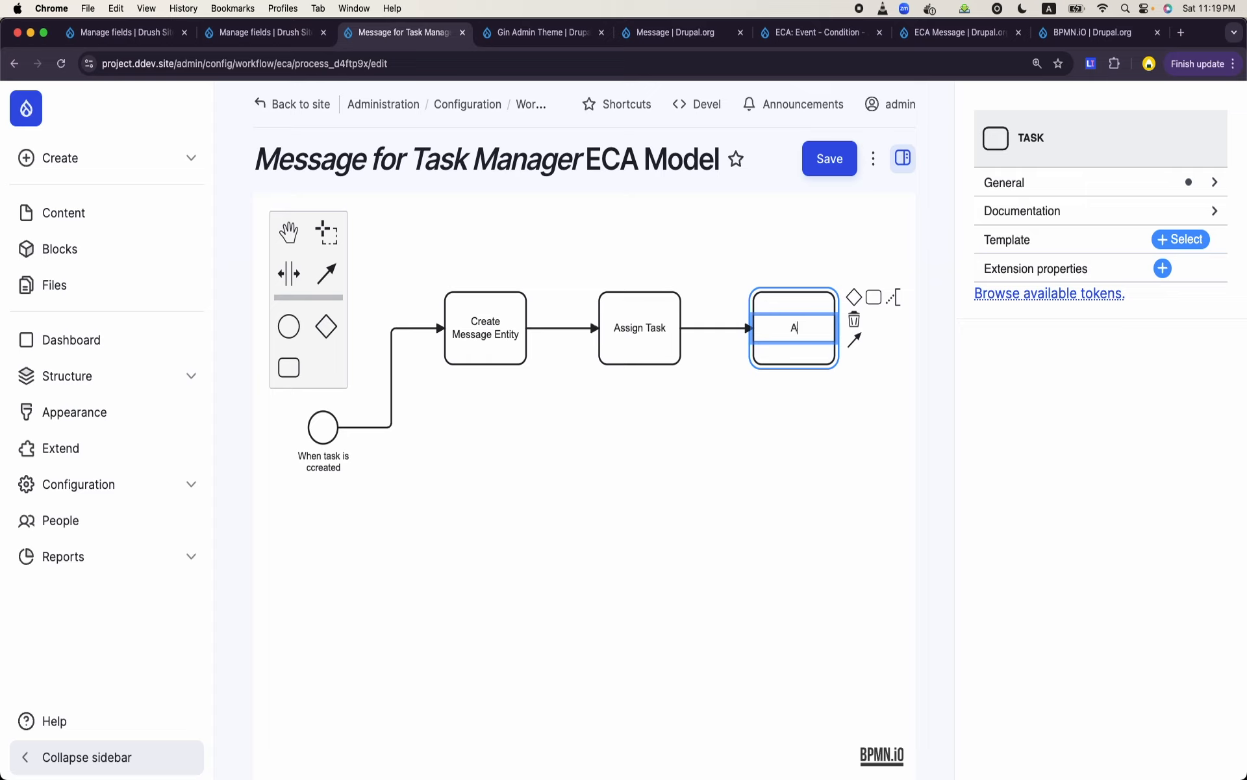
pyautogui.click(765, 423)
pyautogui.click(790, 336)
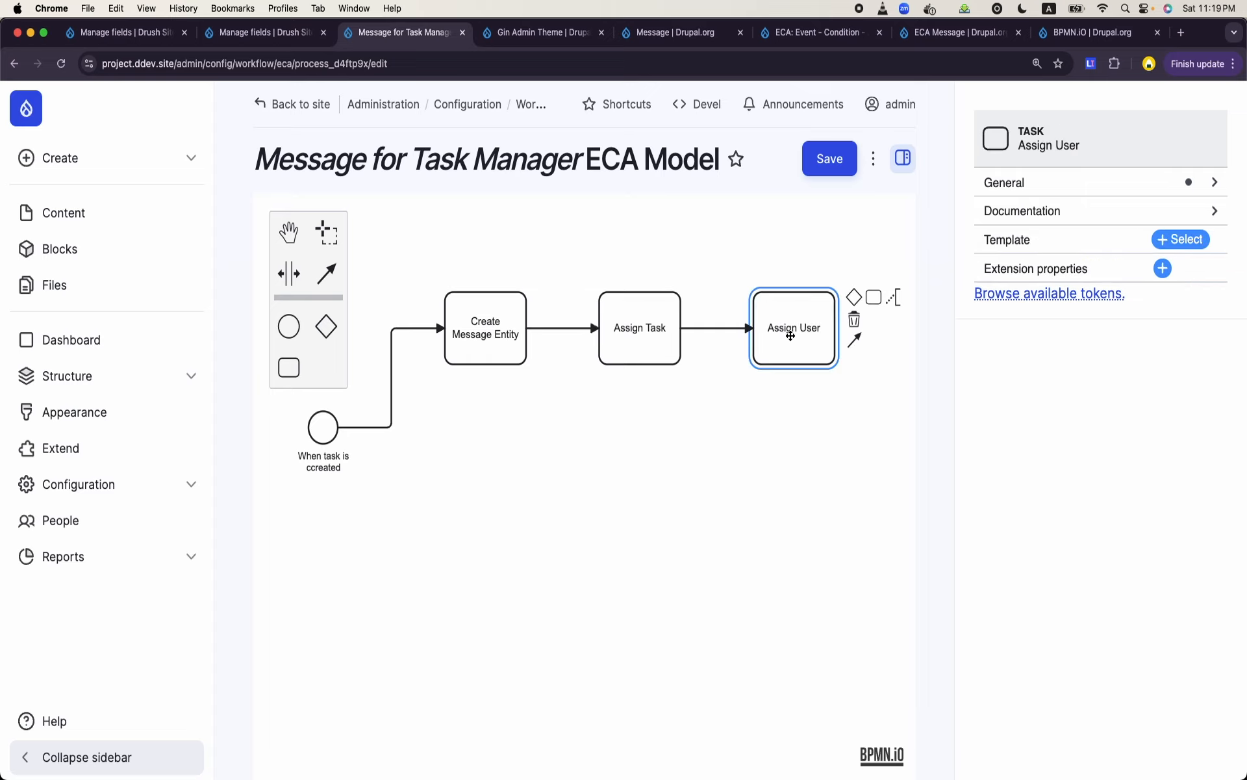
# - Look up the machine names of the user reference fields in the message template and the Task content type, and return to the model
pyautogui.click(92, 31)
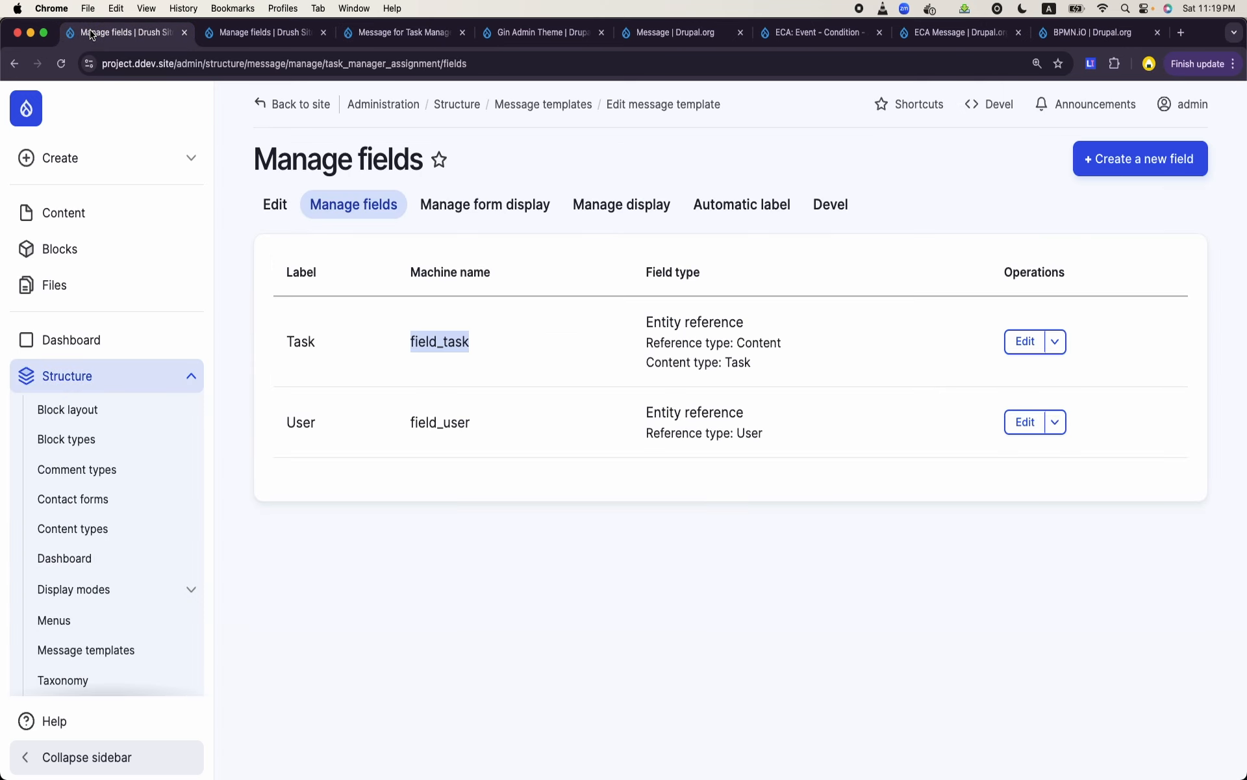
pyautogui.doubleClick(441, 349)
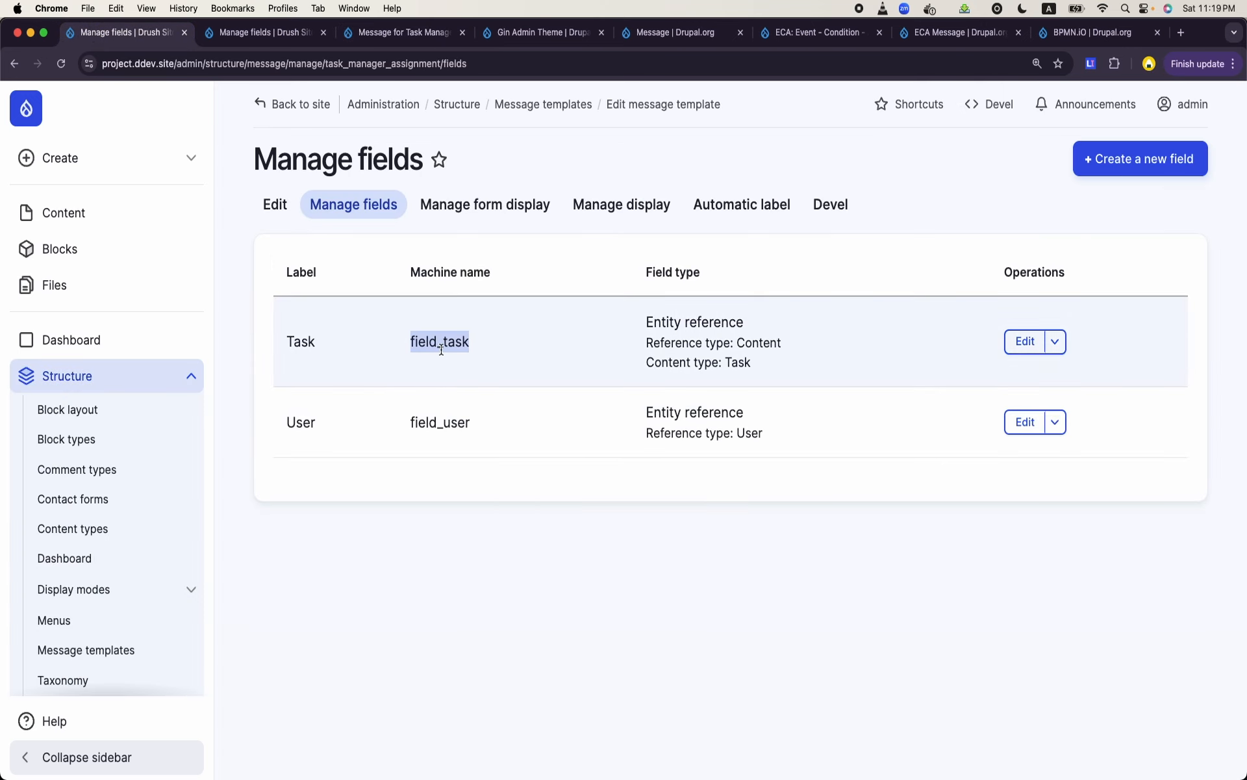
pyautogui.doubleClick(439, 419)
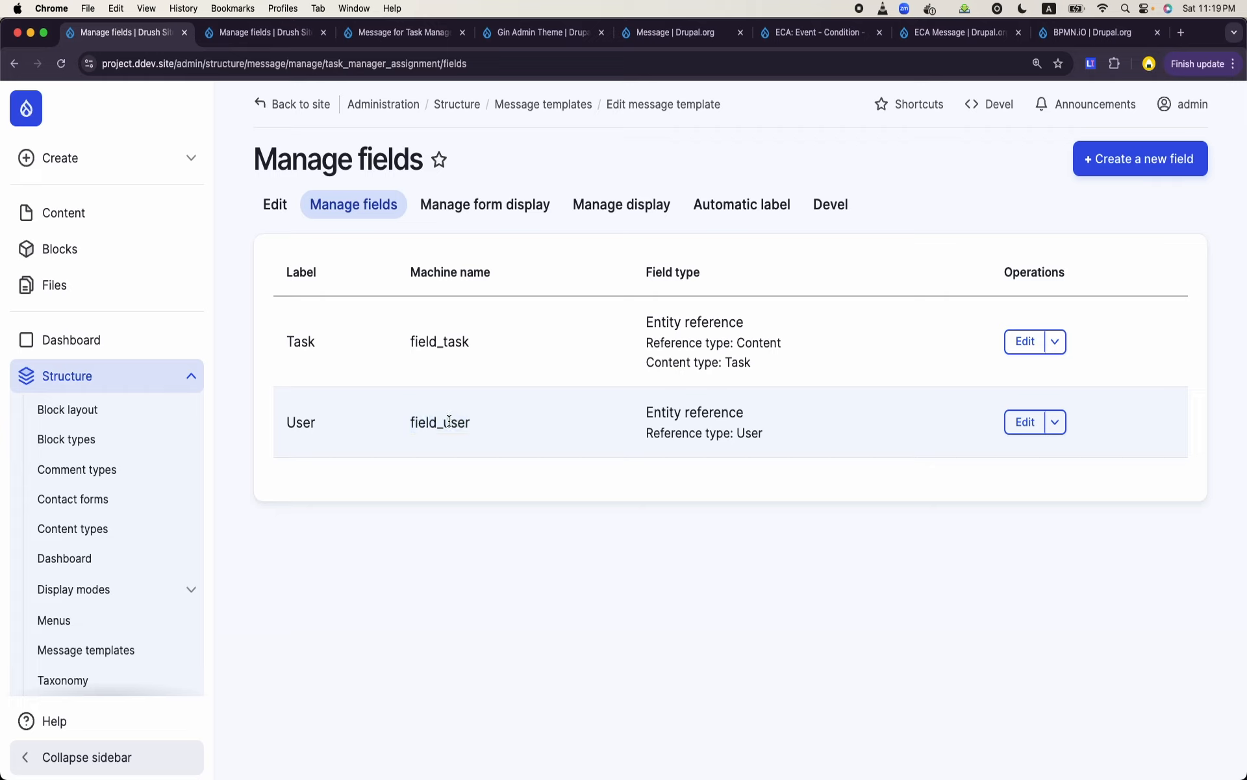
pyautogui.doubleClick(448, 421)
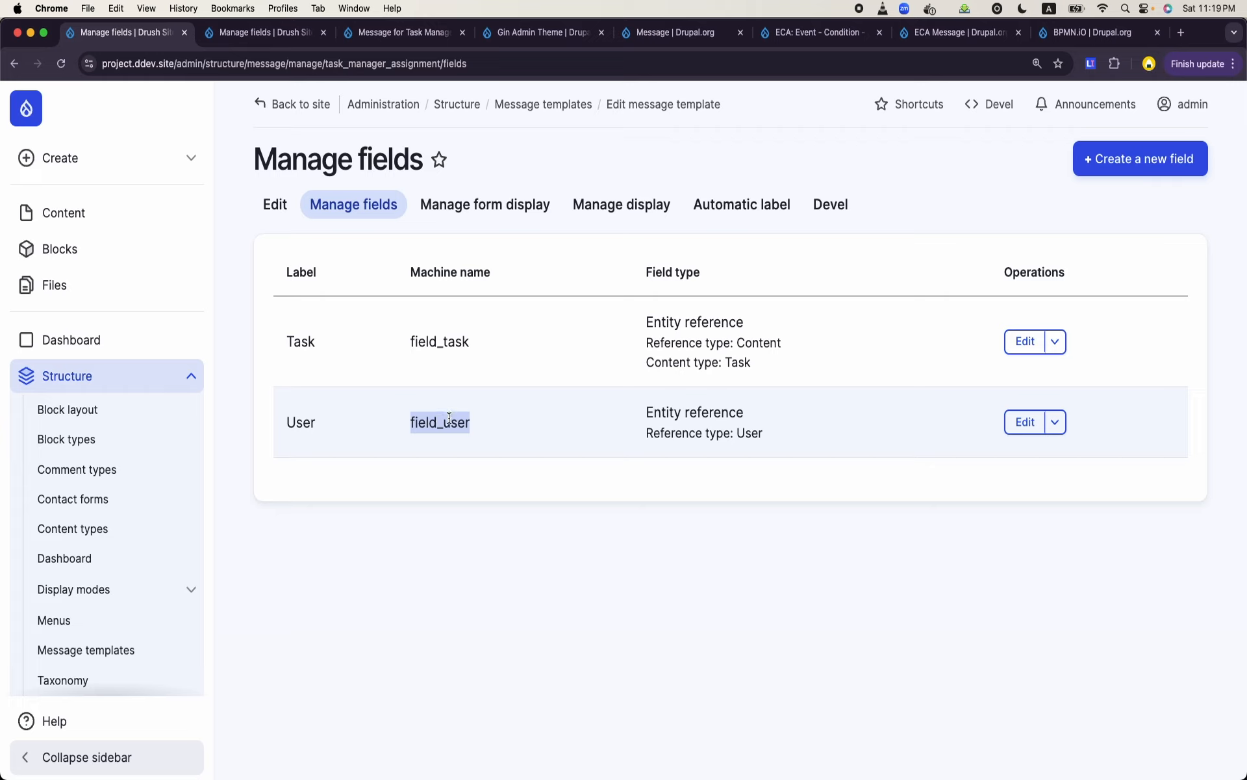
pyautogui.click(240, 32)
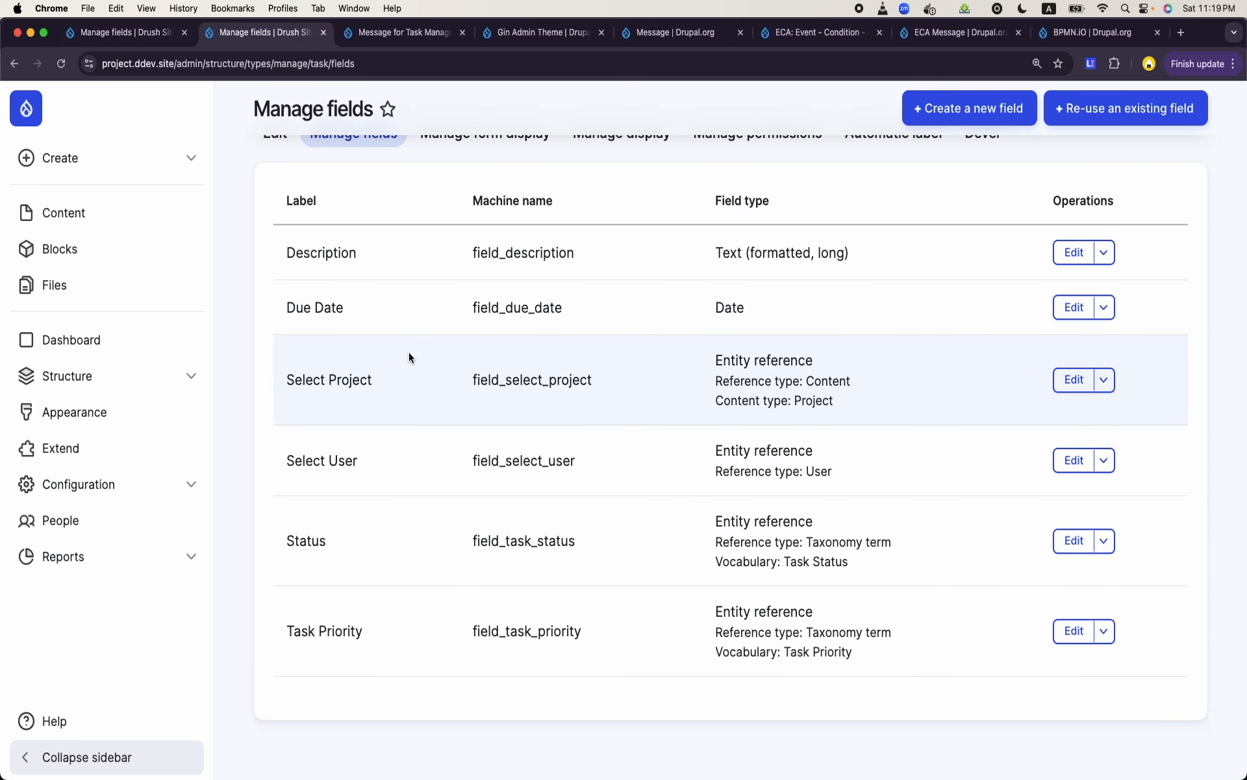
pyautogui.doubleClick(510, 464)
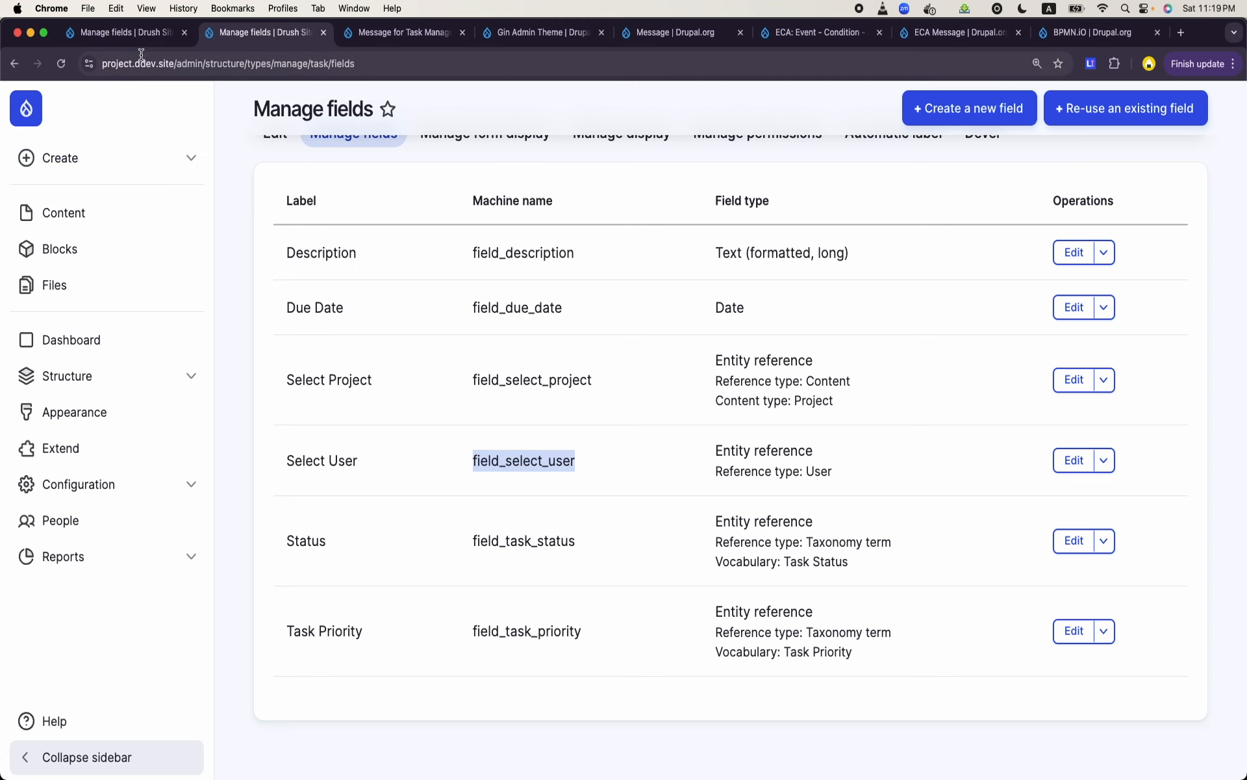
pyautogui.click(140, 34)
pyautogui.click(530, 33)
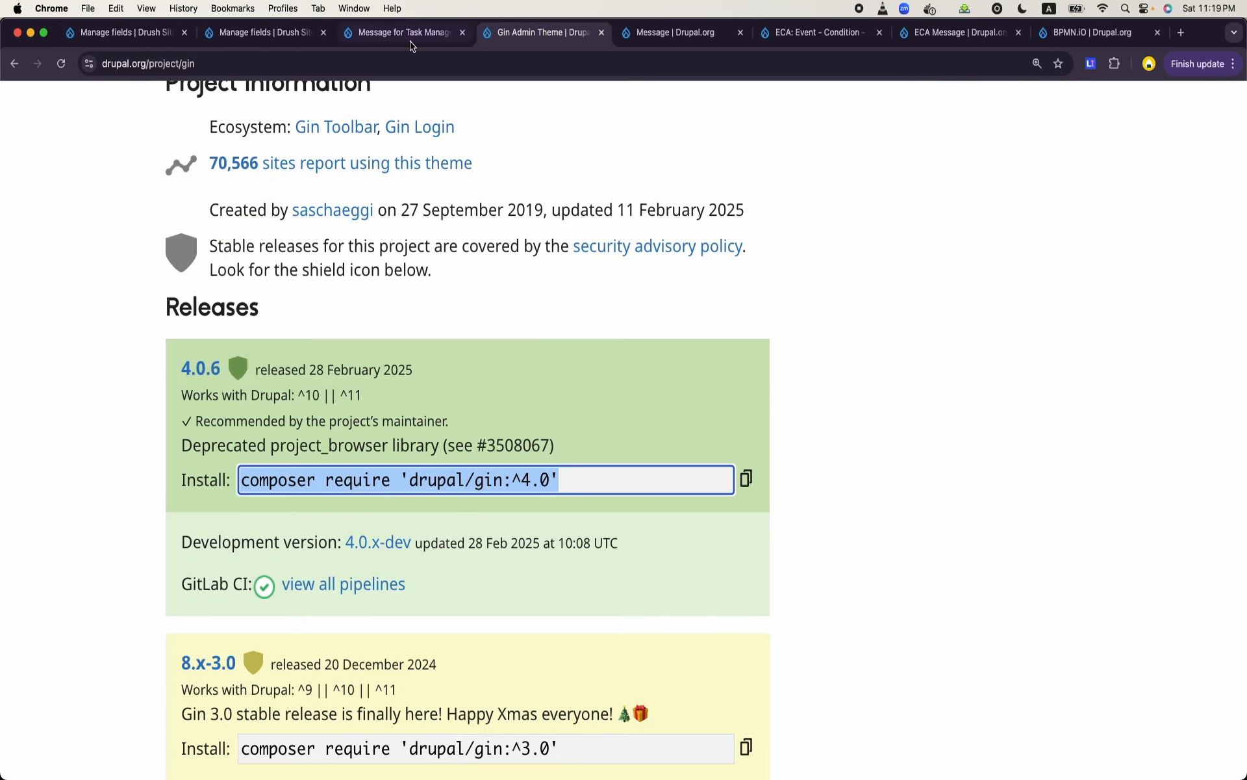
pyautogui.click(404, 33)
# - Apply the element template "Entity: set field value" to the "Assign User" task
pyautogui.click(818, 369)
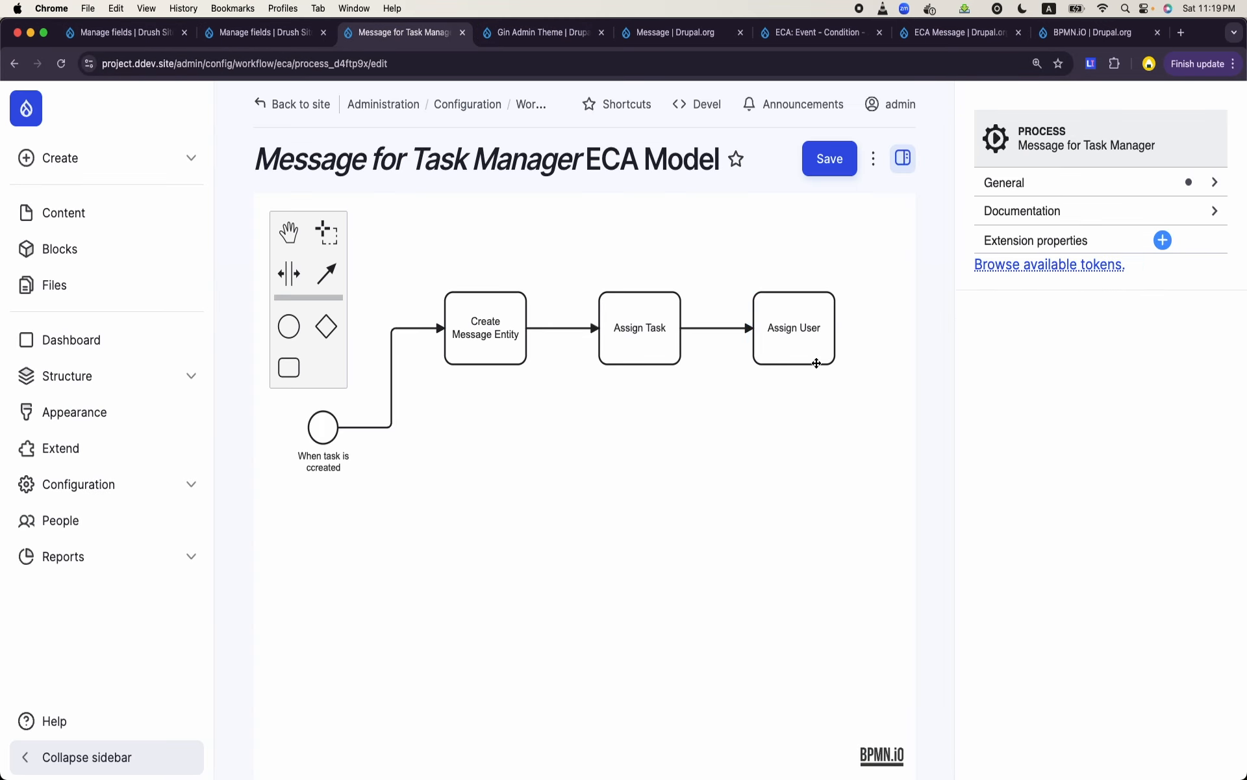
pyautogui.doubleClick(817, 366)
pyautogui.click(817, 368)
pyautogui.click(813, 362)
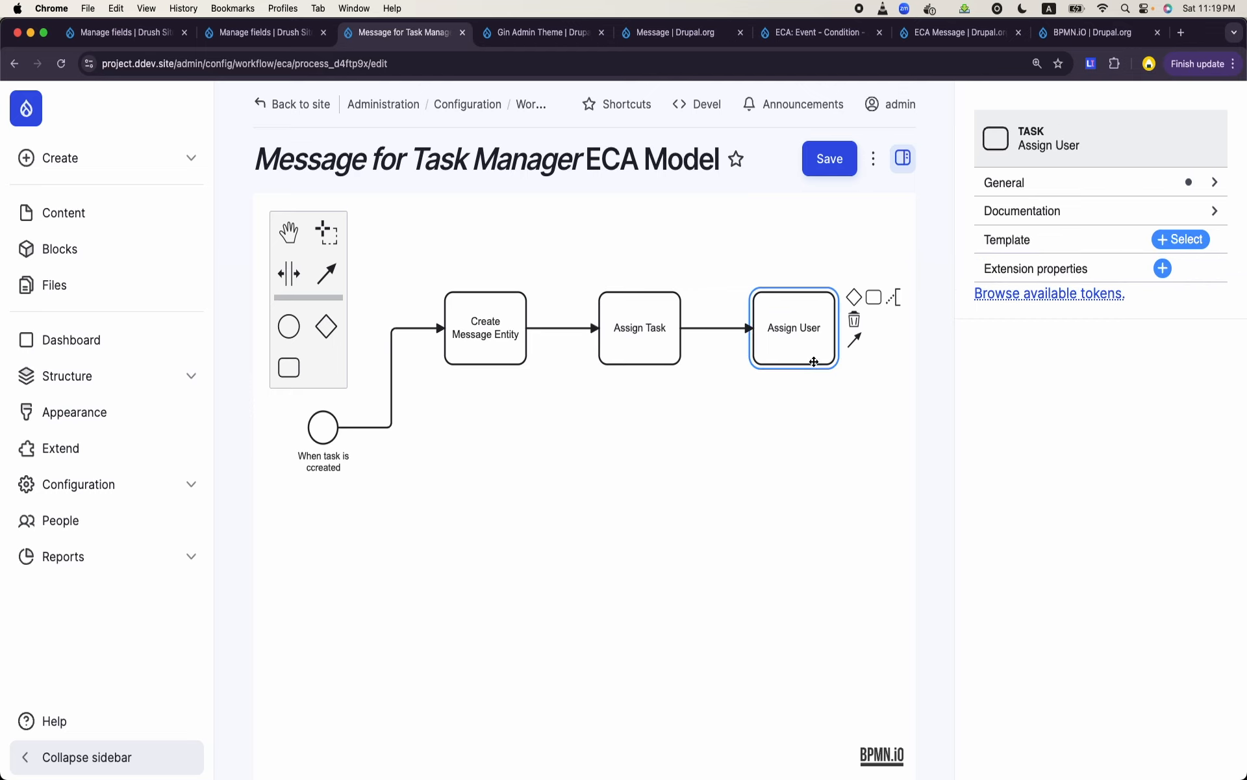
pyautogui.click(1181, 239)
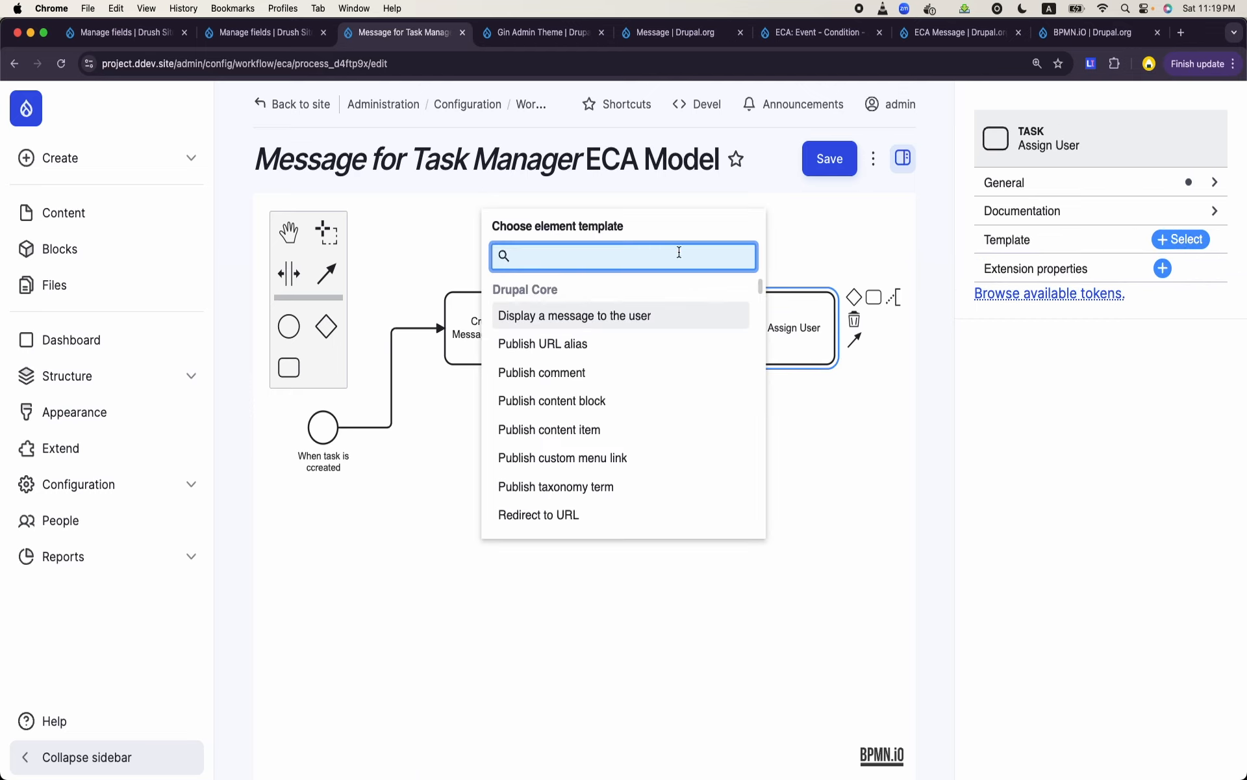
pyautogui.write('set')
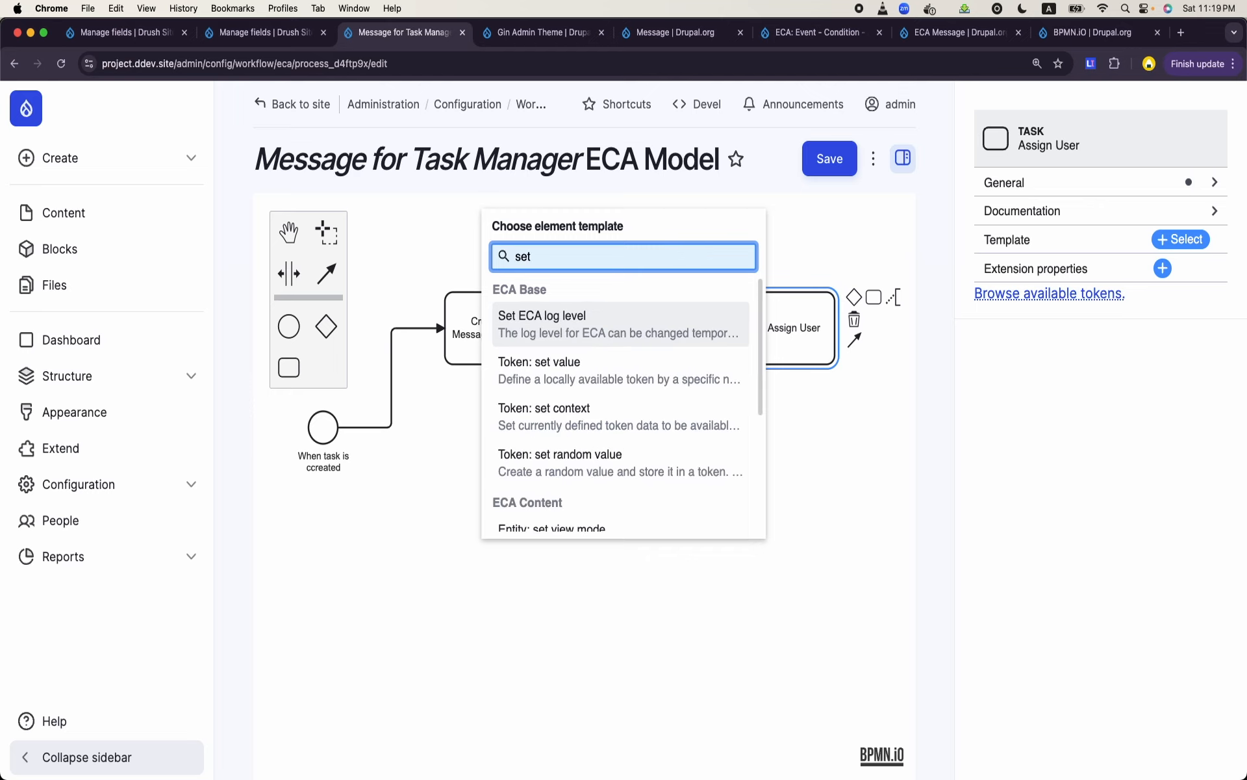
pyautogui.scroll(-2, 611, 455)
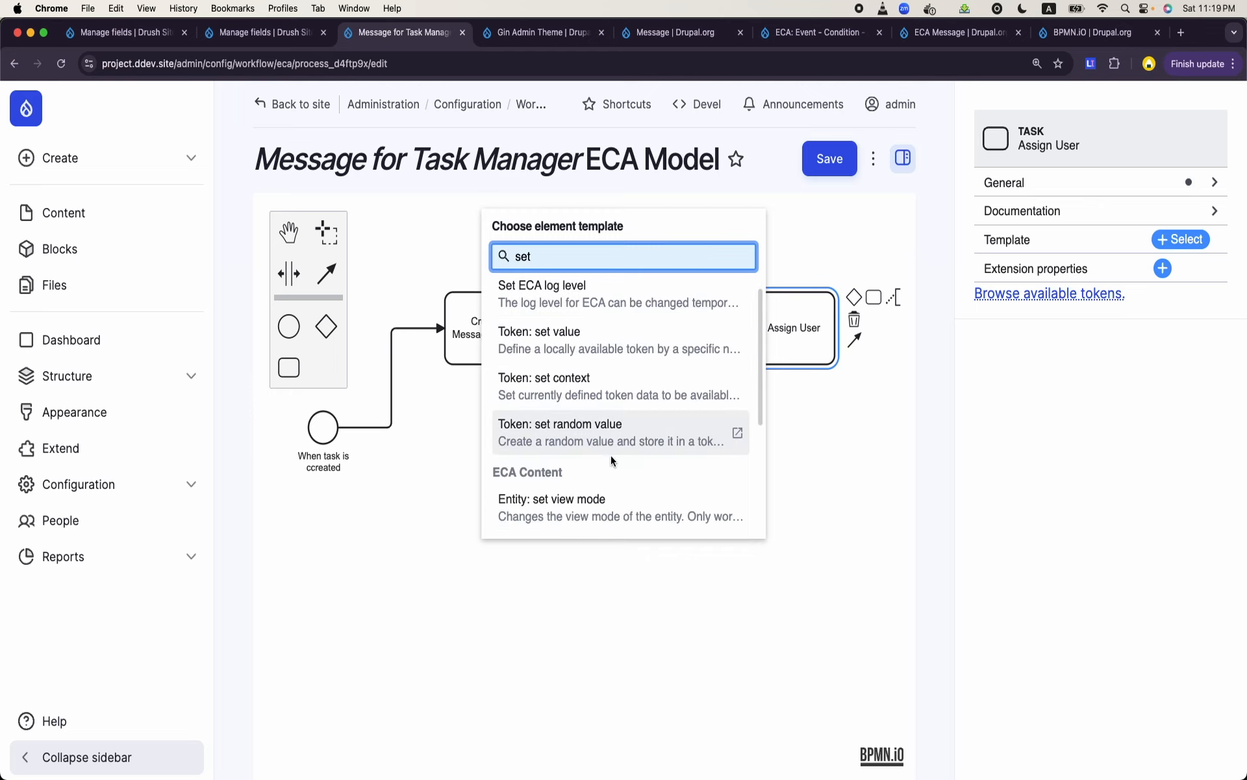
pyautogui.click(563, 517)
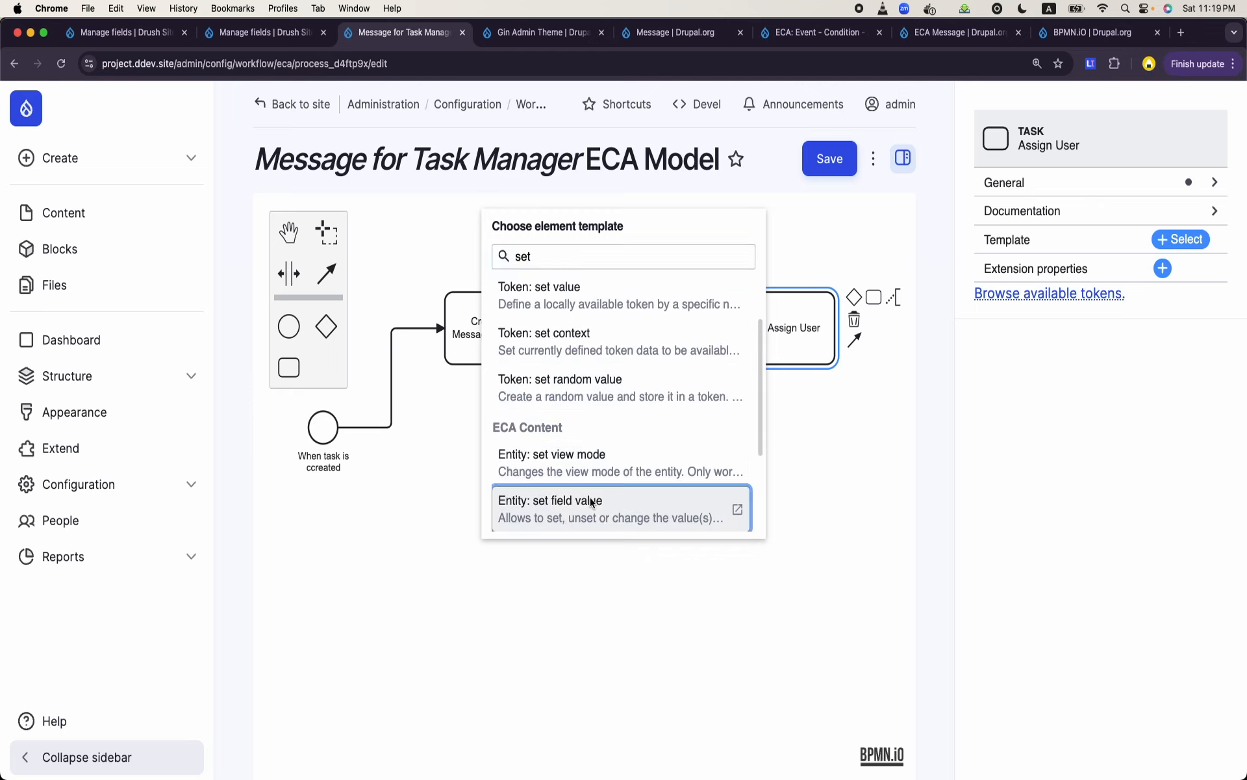
# - Set the field name of "Assign User" to field_user, using the machine name of the message template's User field
pyautogui.scroll(-5, 1038, 456)
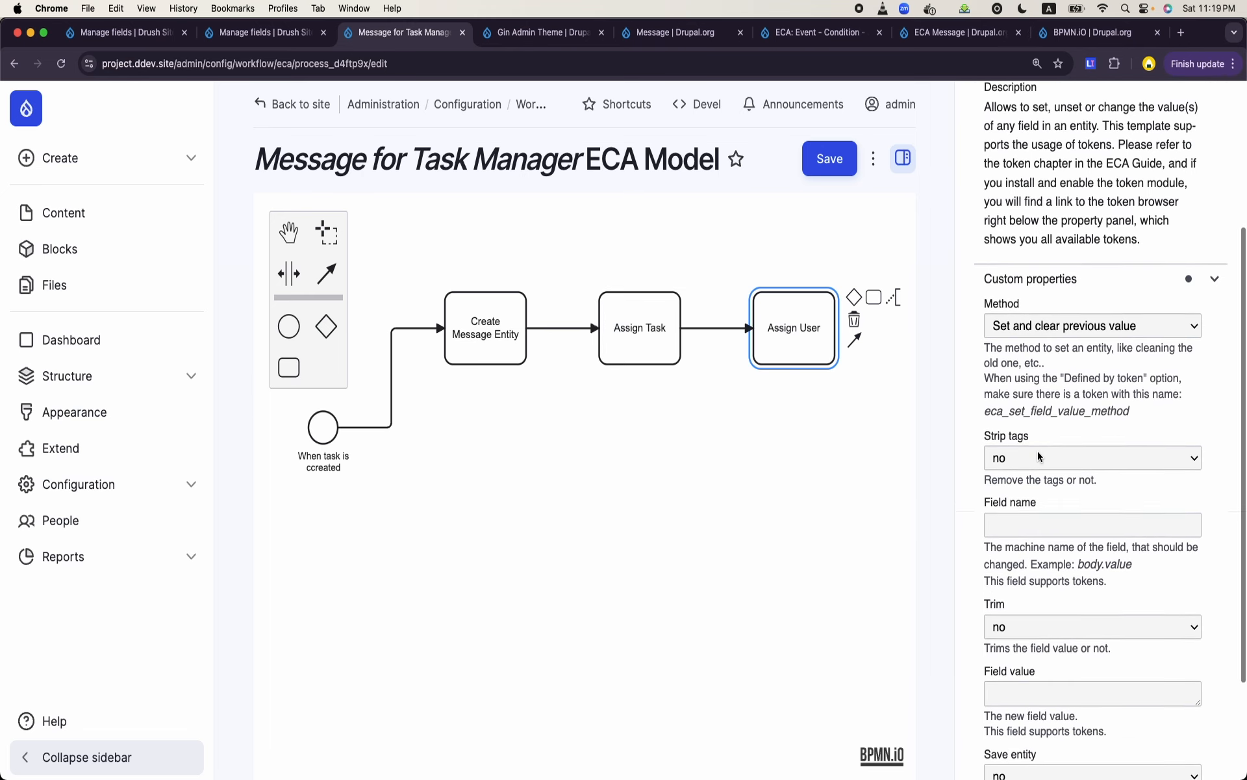
pyautogui.click(1030, 517)
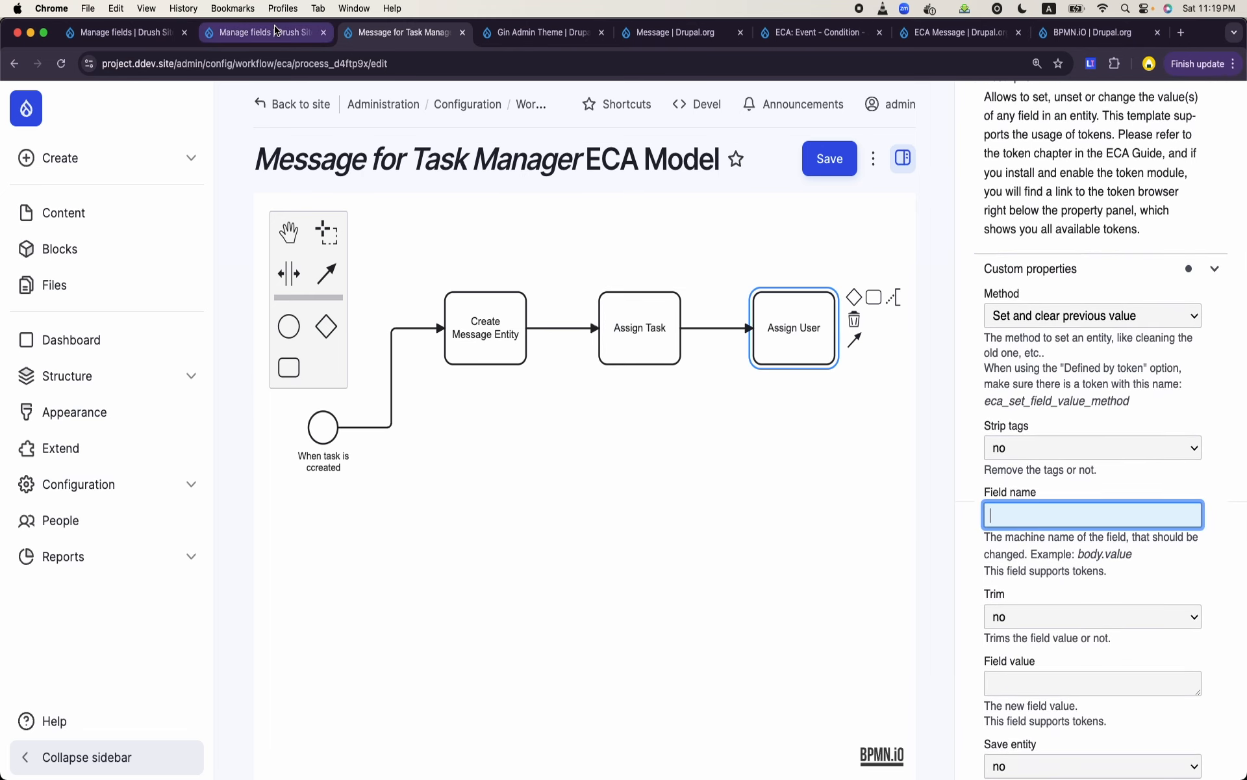
pyautogui.click(123, 32)
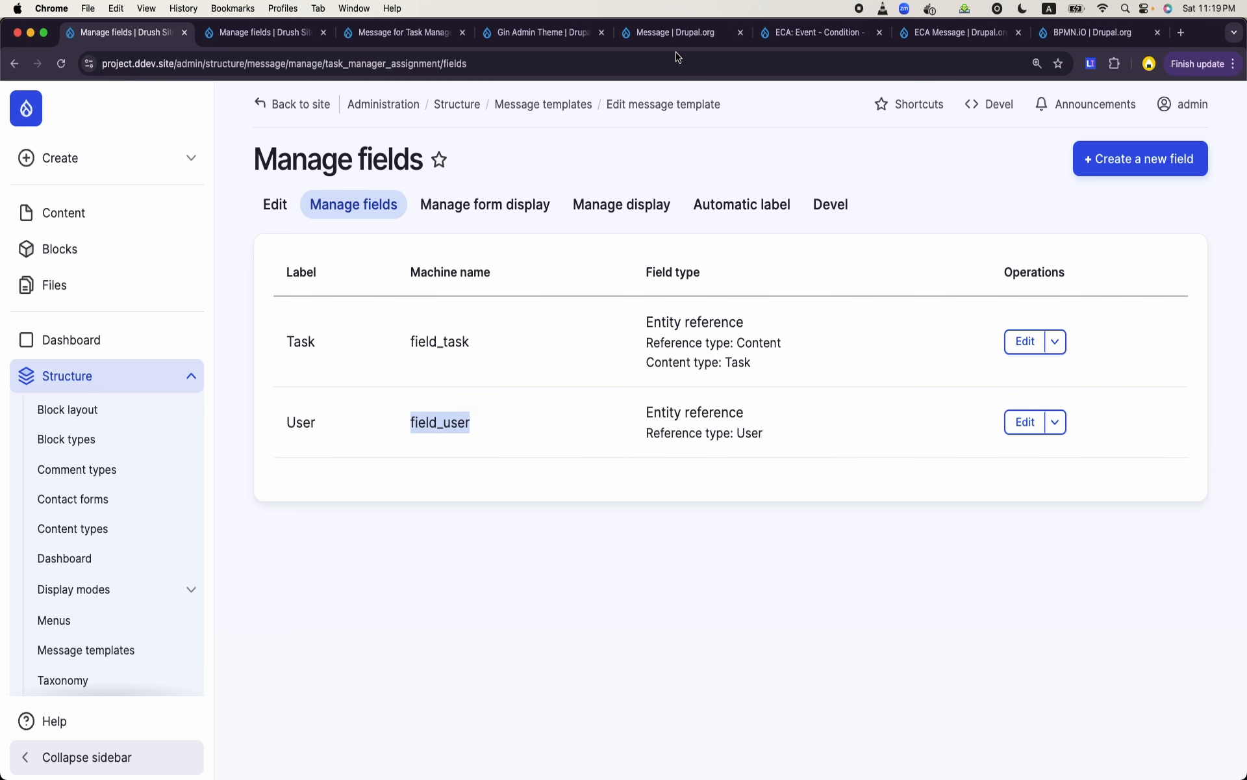
pyautogui.click(543, 34)
pyautogui.click(419, 37)
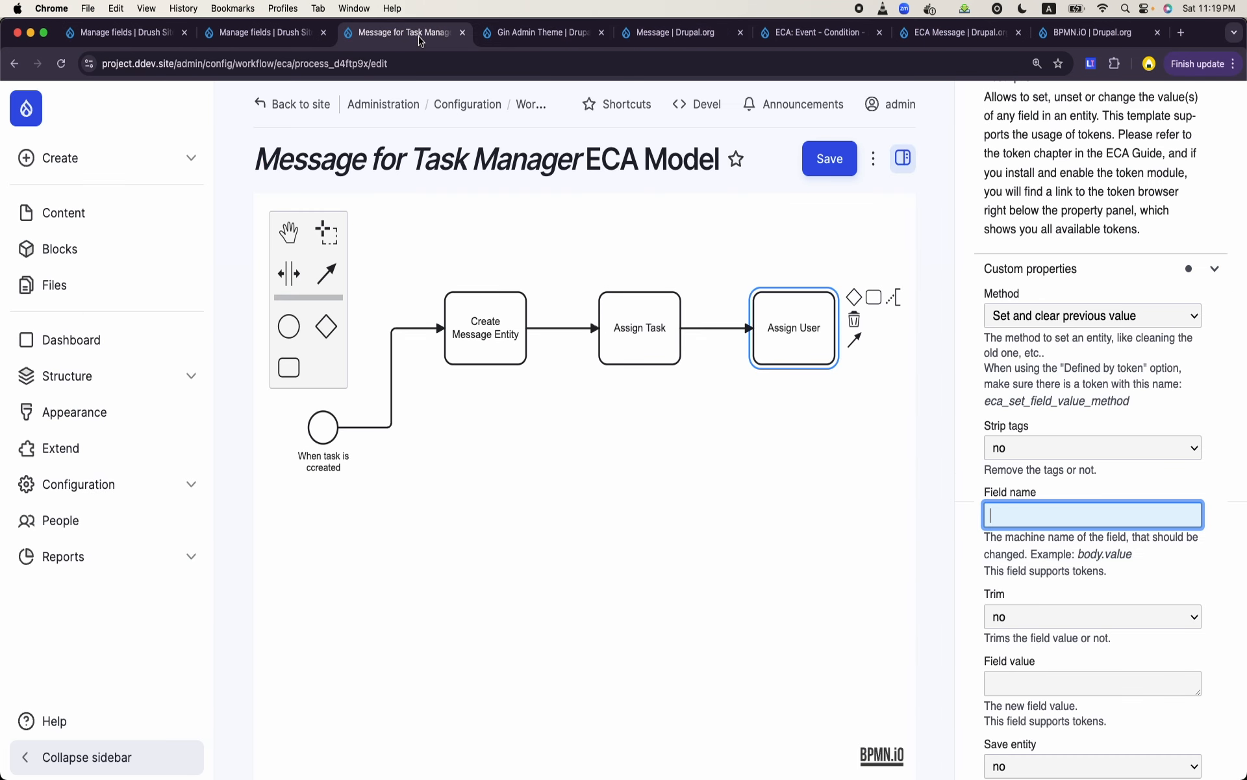
pyautogui.write('field_user')
# - Set the field value of "Assign User" to the token [entity:select_user]
pyautogui.scroll(-3, 1104, 368)
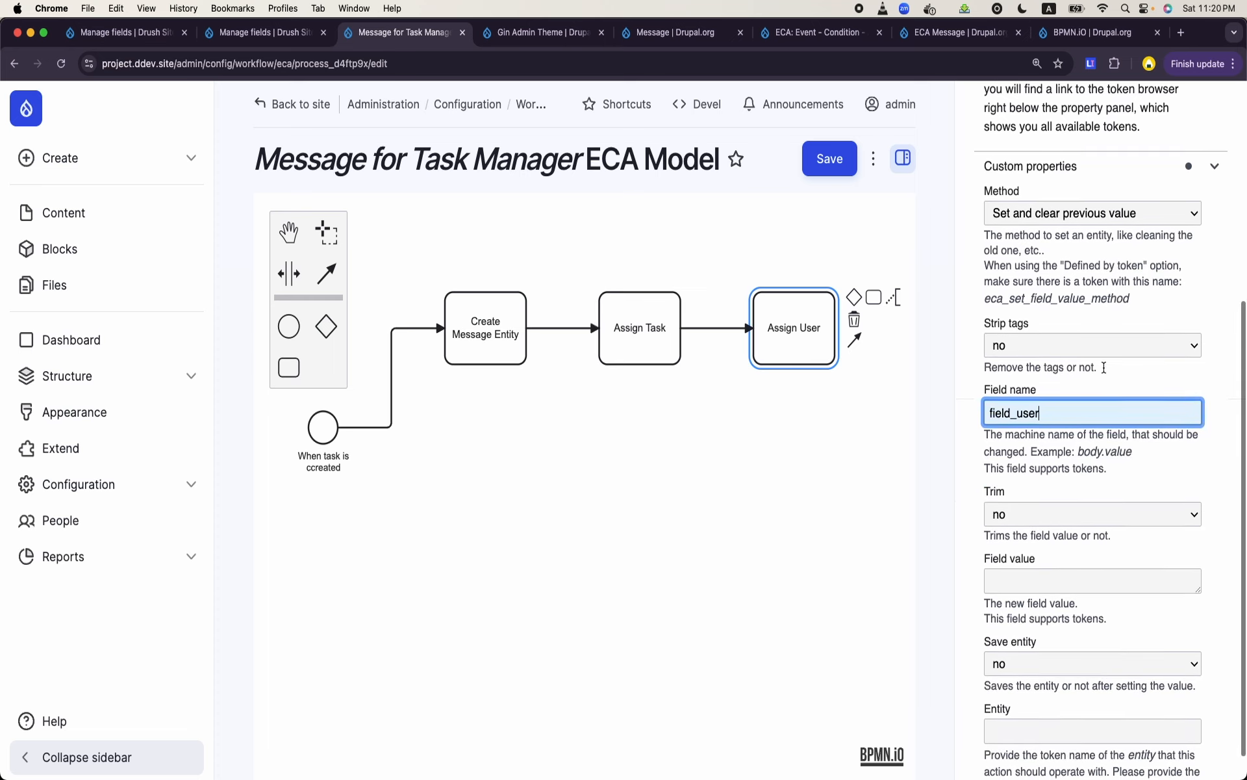
pyautogui.click(1050, 587)
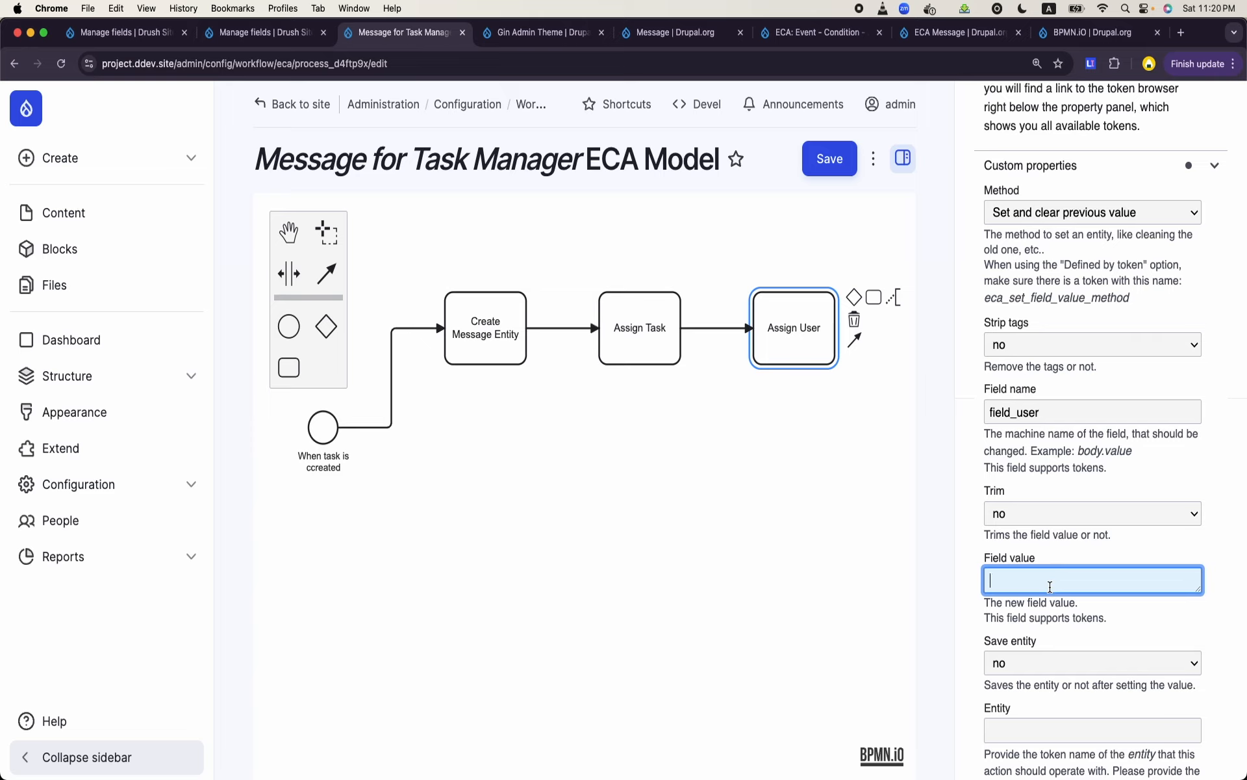
pyautogui.write('[entity:select_user]')
# - Correct the field value token of "Assign User" to [entity:field_select_user], matching the machine name of the Task content type's Select User field
pyautogui.click(224, 36)
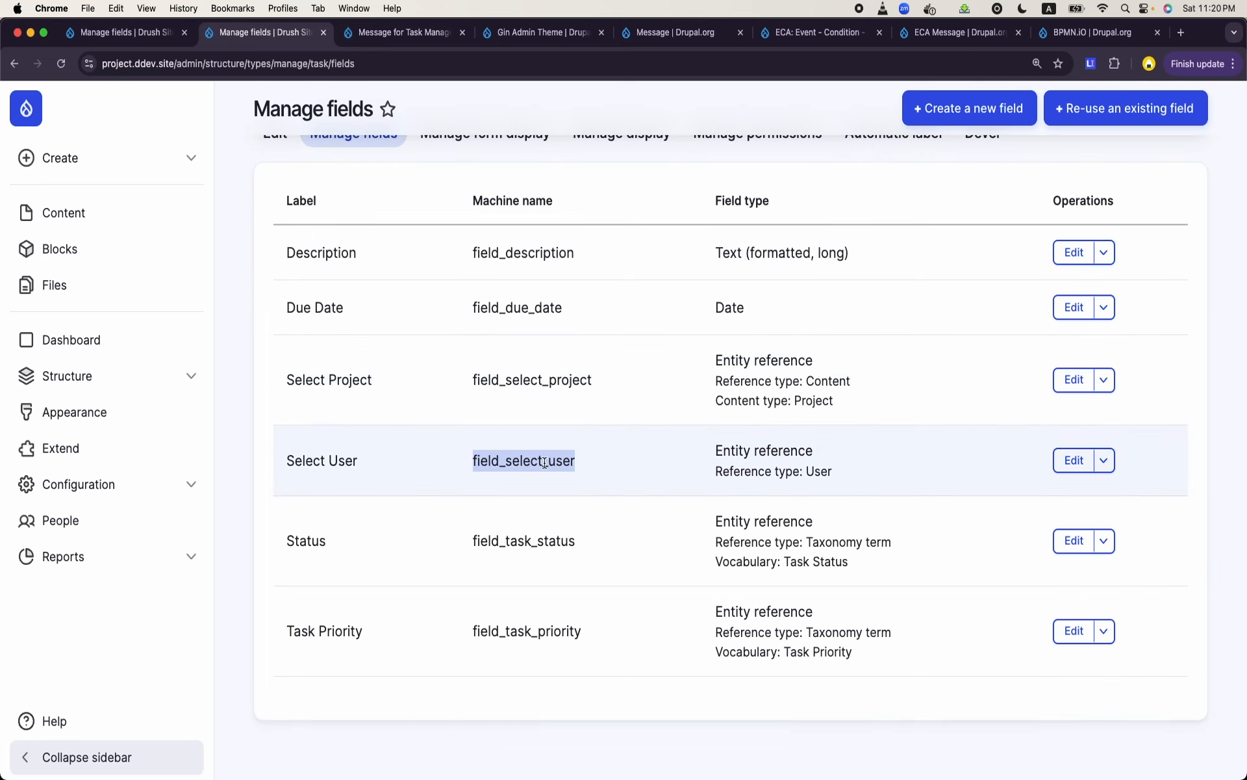
pyautogui.press('super+c')
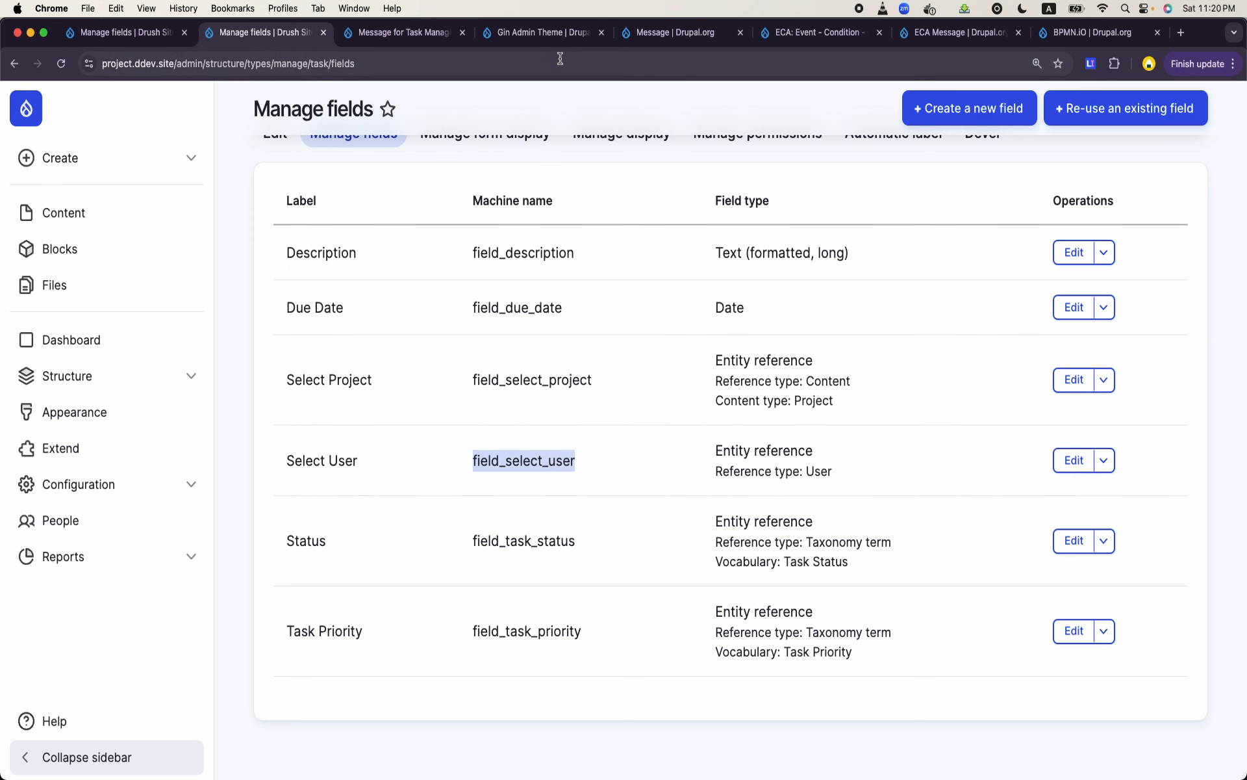
pyautogui.click(414, 33)
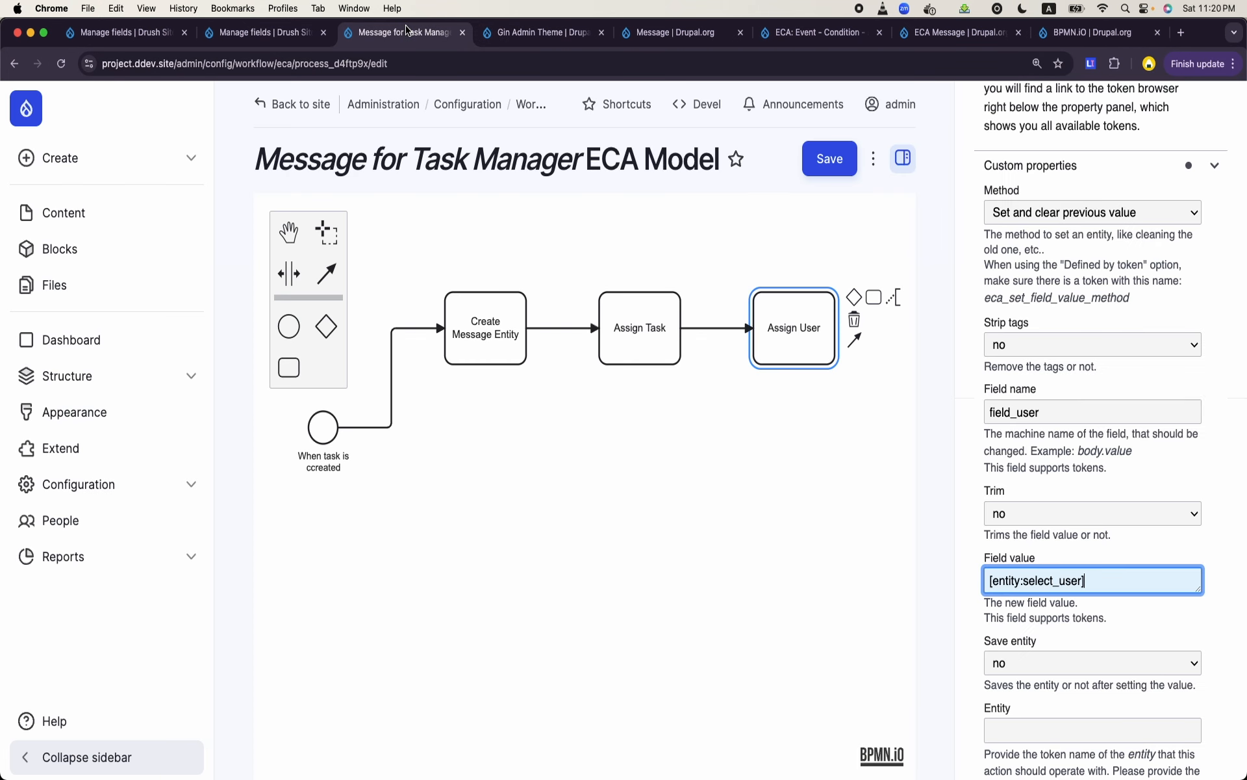
pyautogui.click(1028, 581)
pyautogui.write('field_')
# - Set "Save entity" to yes for the "Assign User" task and save the ECA model
pyautogui.click(801, 322)
pyautogui.click(801, 322)
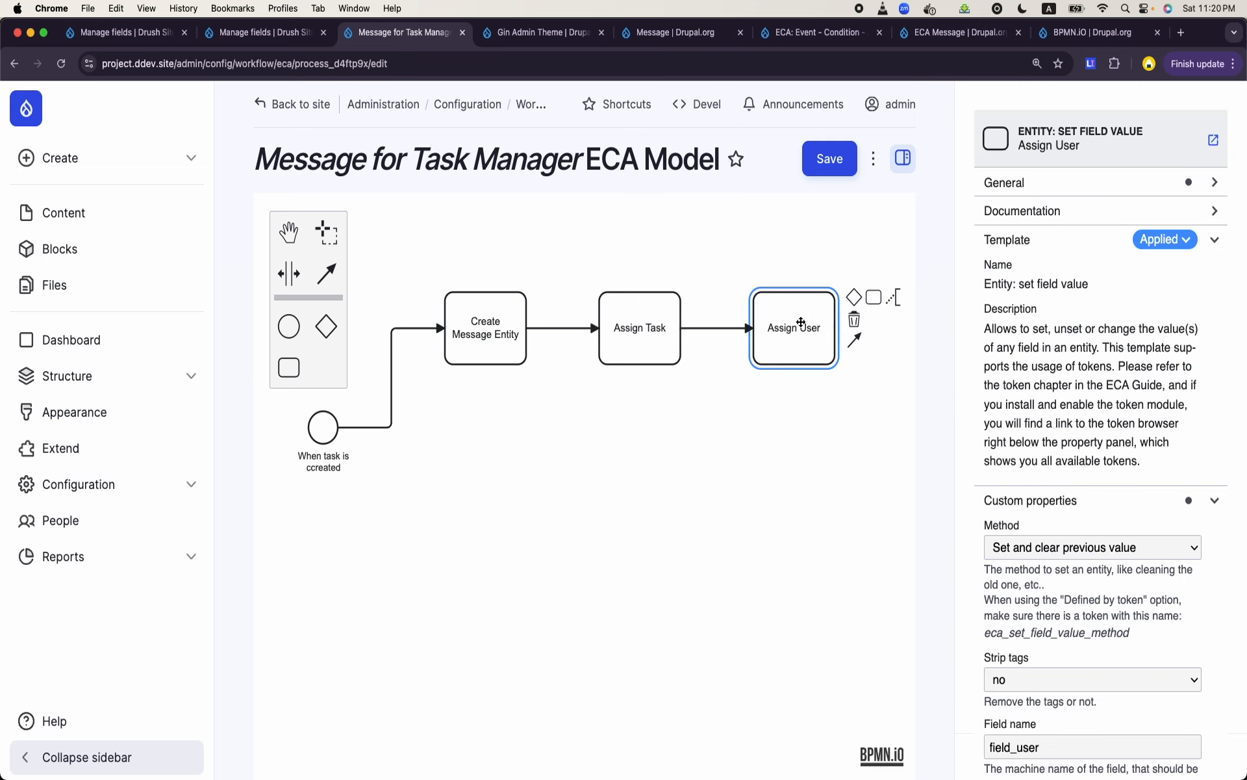
pyautogui.scroll(-3, 1085, 536)
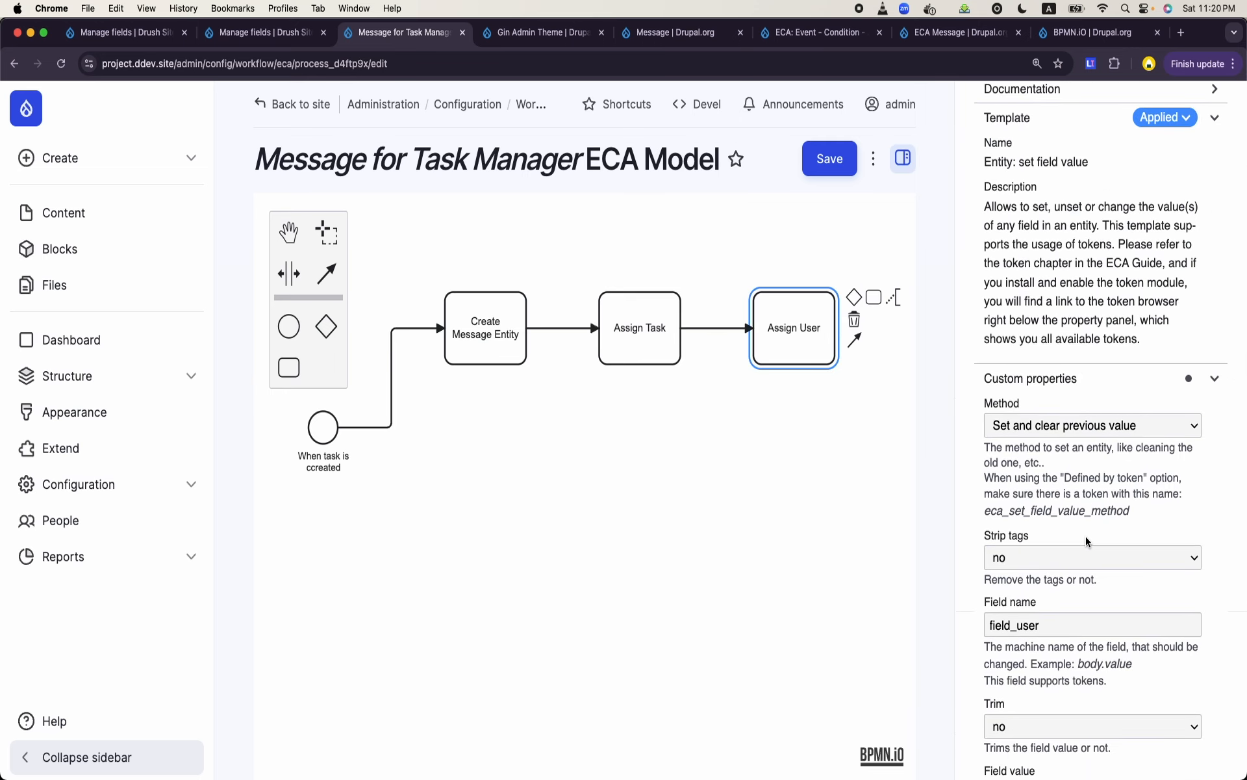
pyautogui.scroll(-3, 1086, 535)
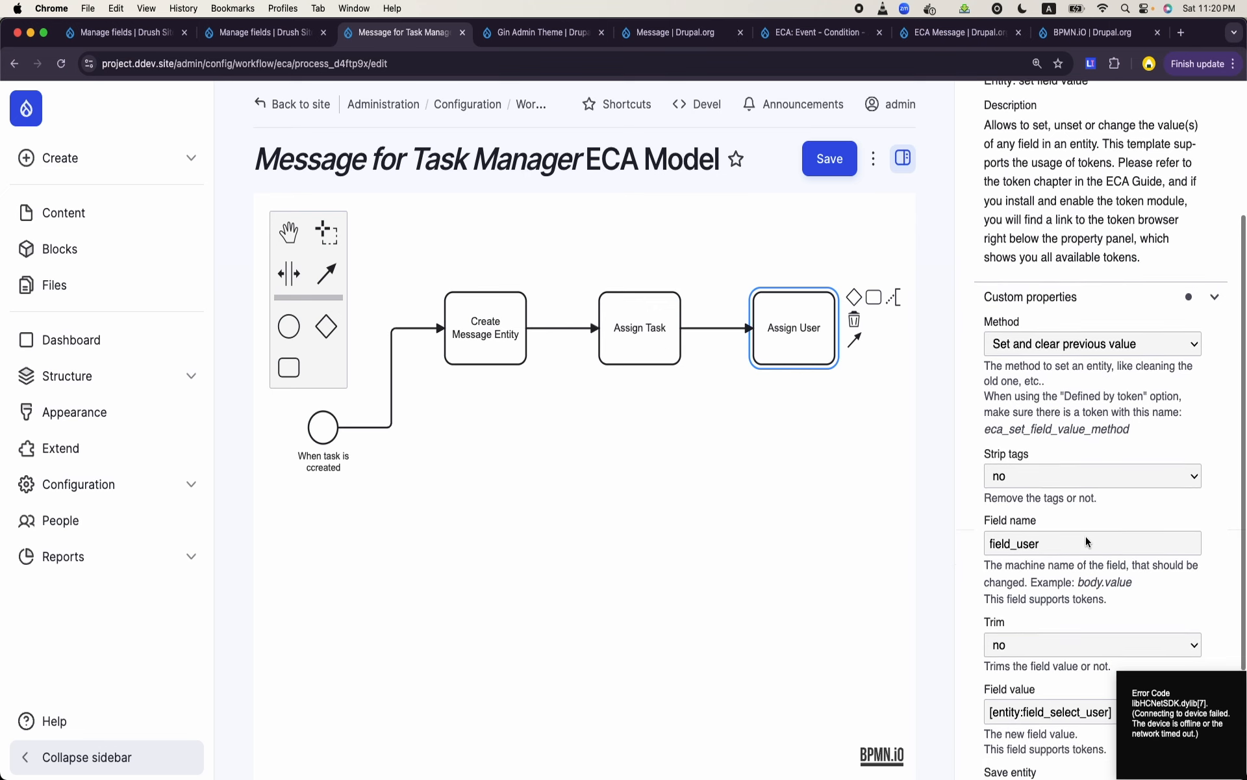
pyautogui.scroll(-2, 1085, 535)
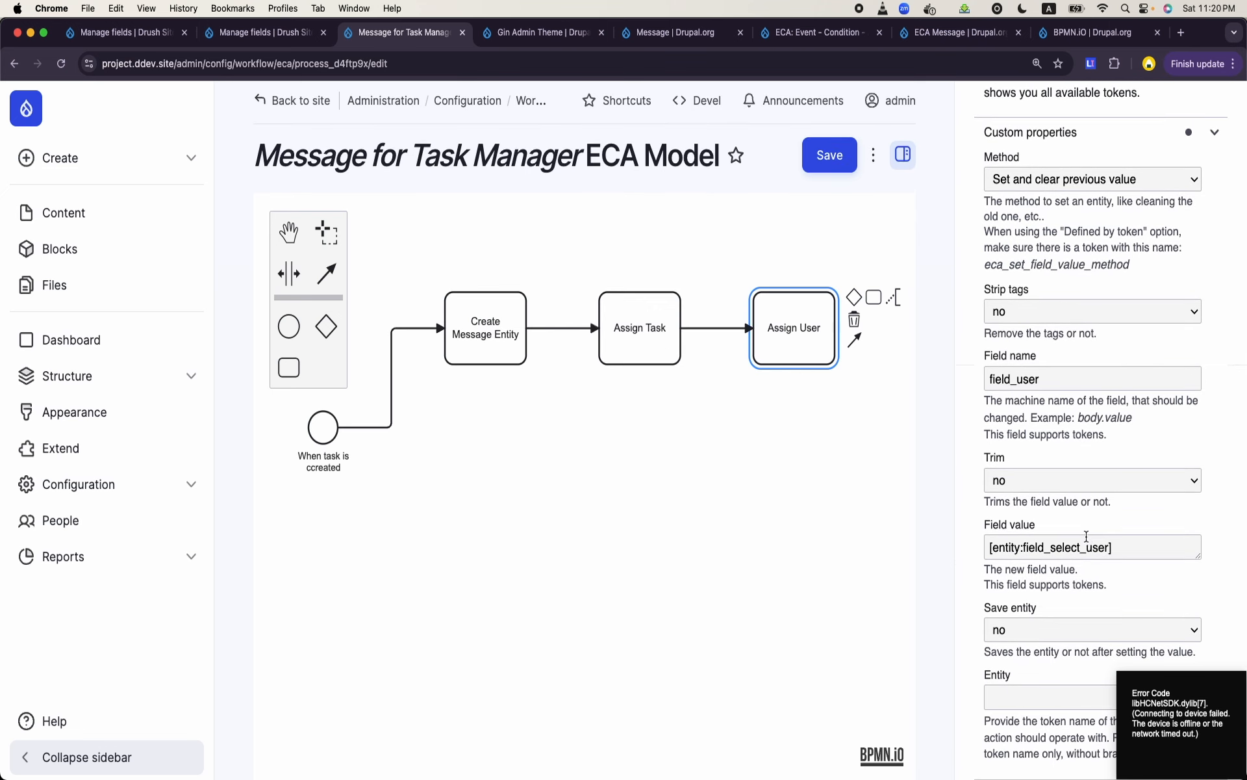
pyautogui.click(1035, 621)
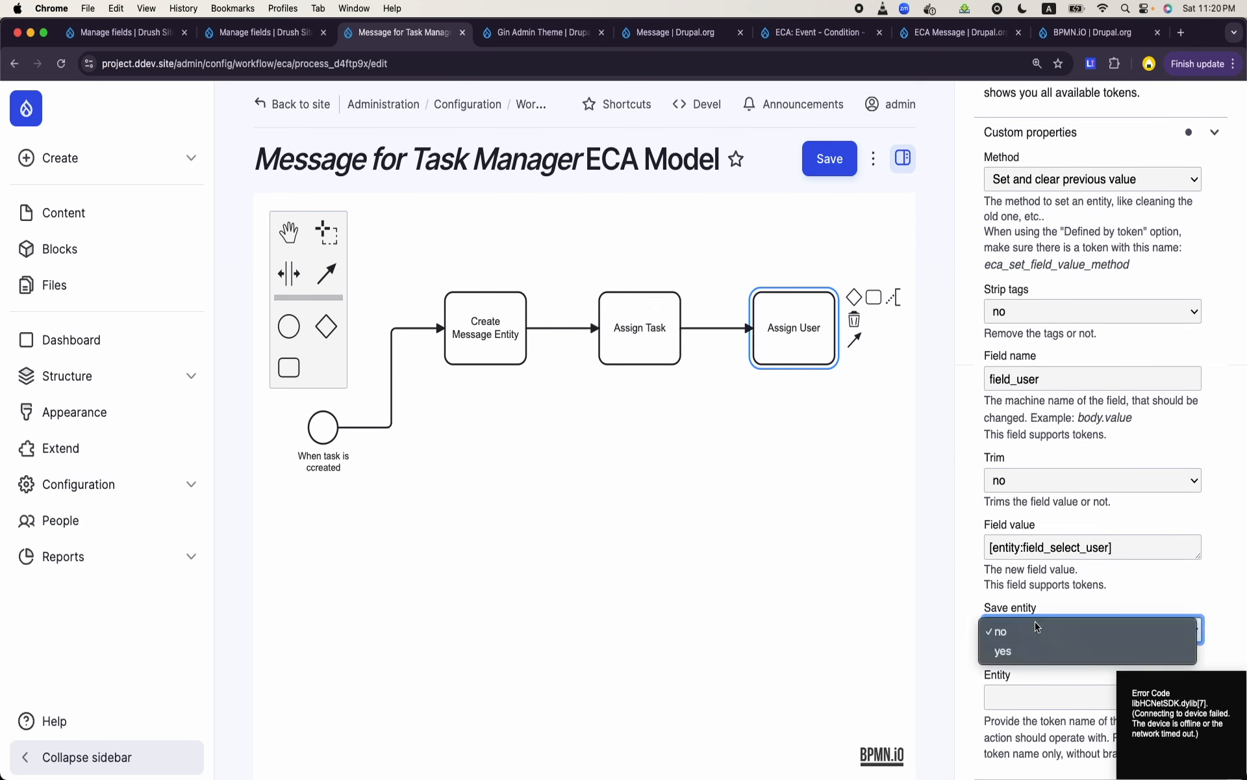
pyautogui.click(1012, 649)
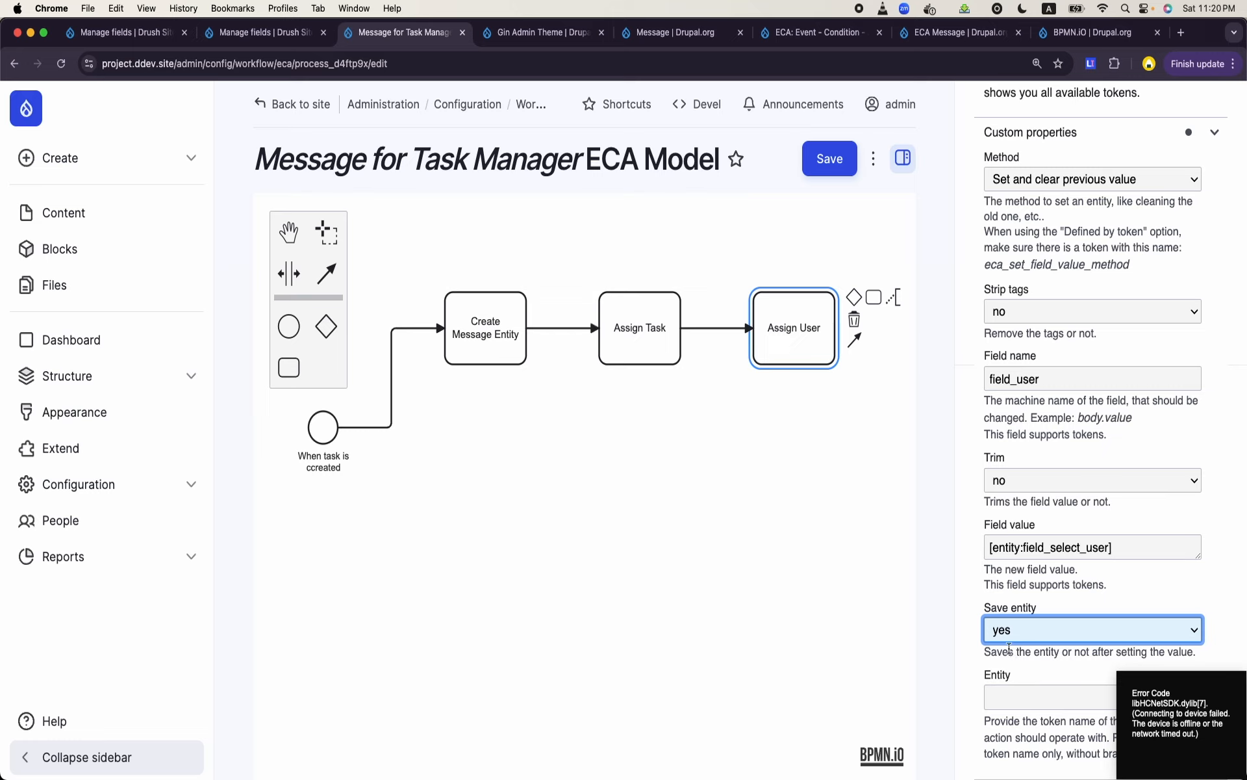
pyautogui.click(813, 157)
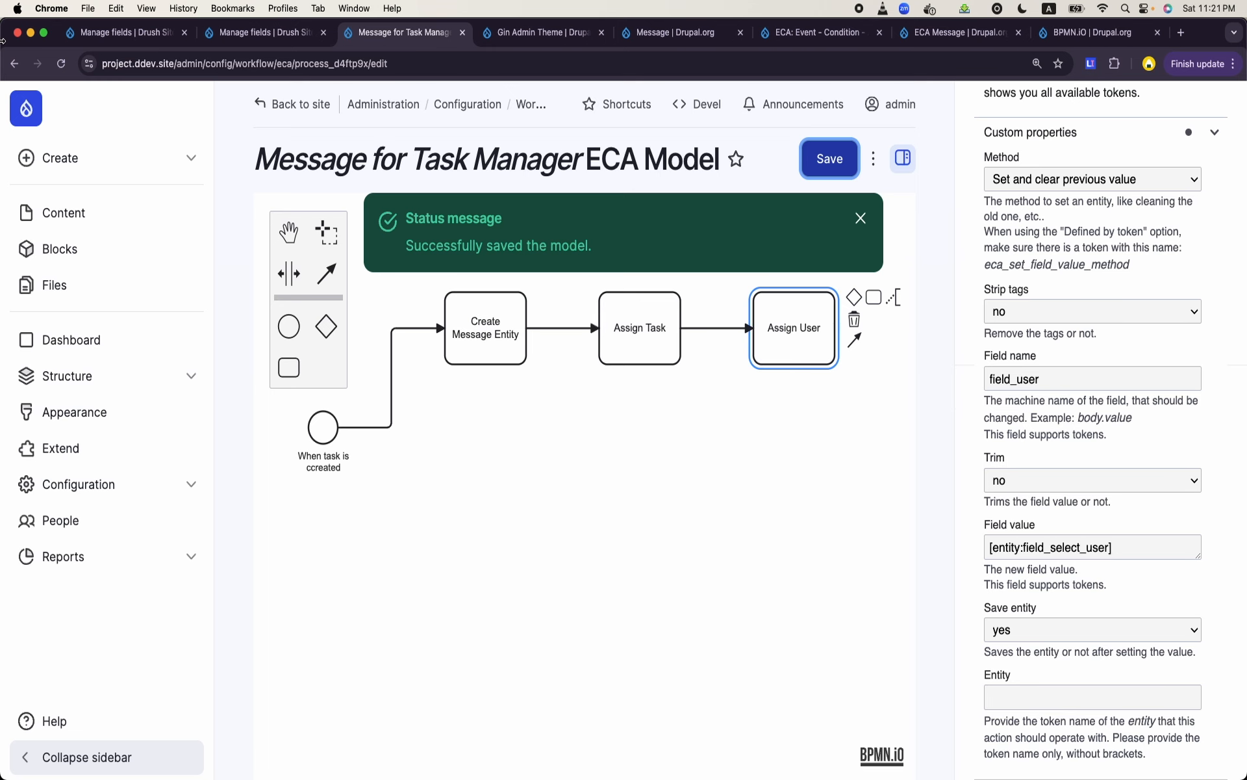
pyautogui.click(263, 40)
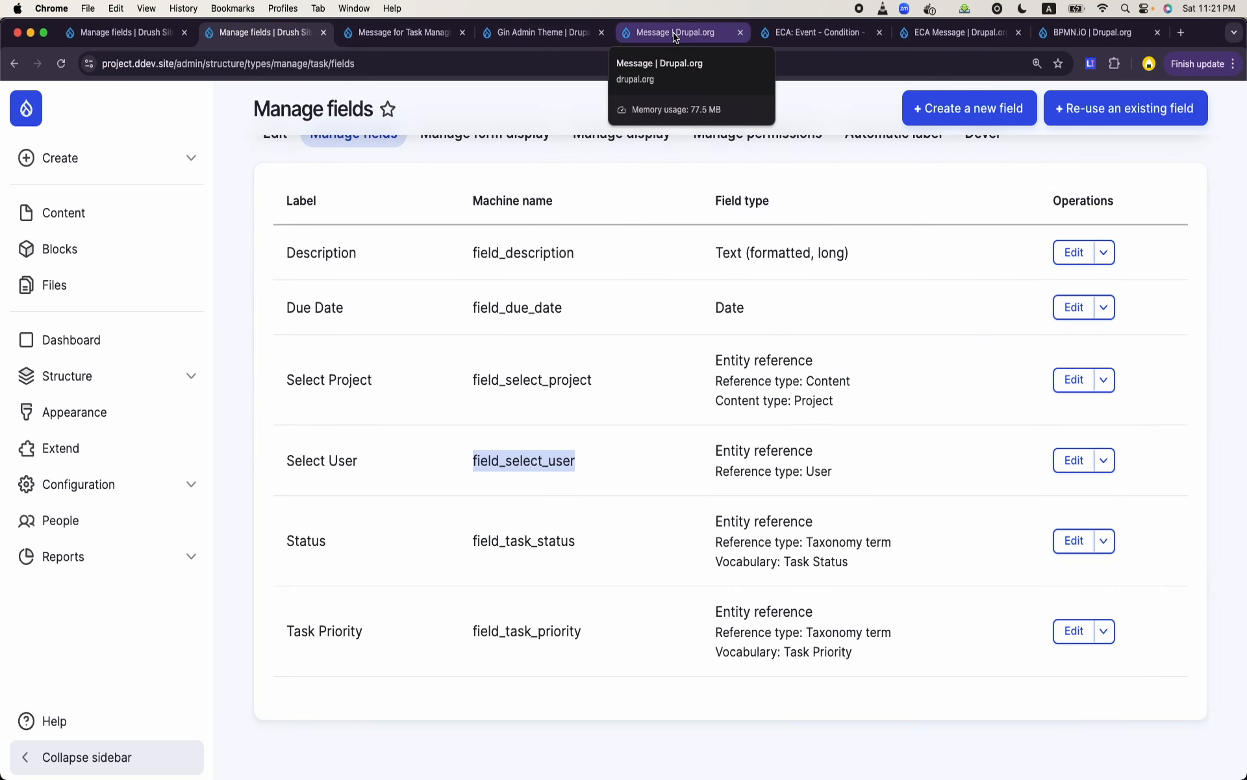
pyautogui.click(500, 31)
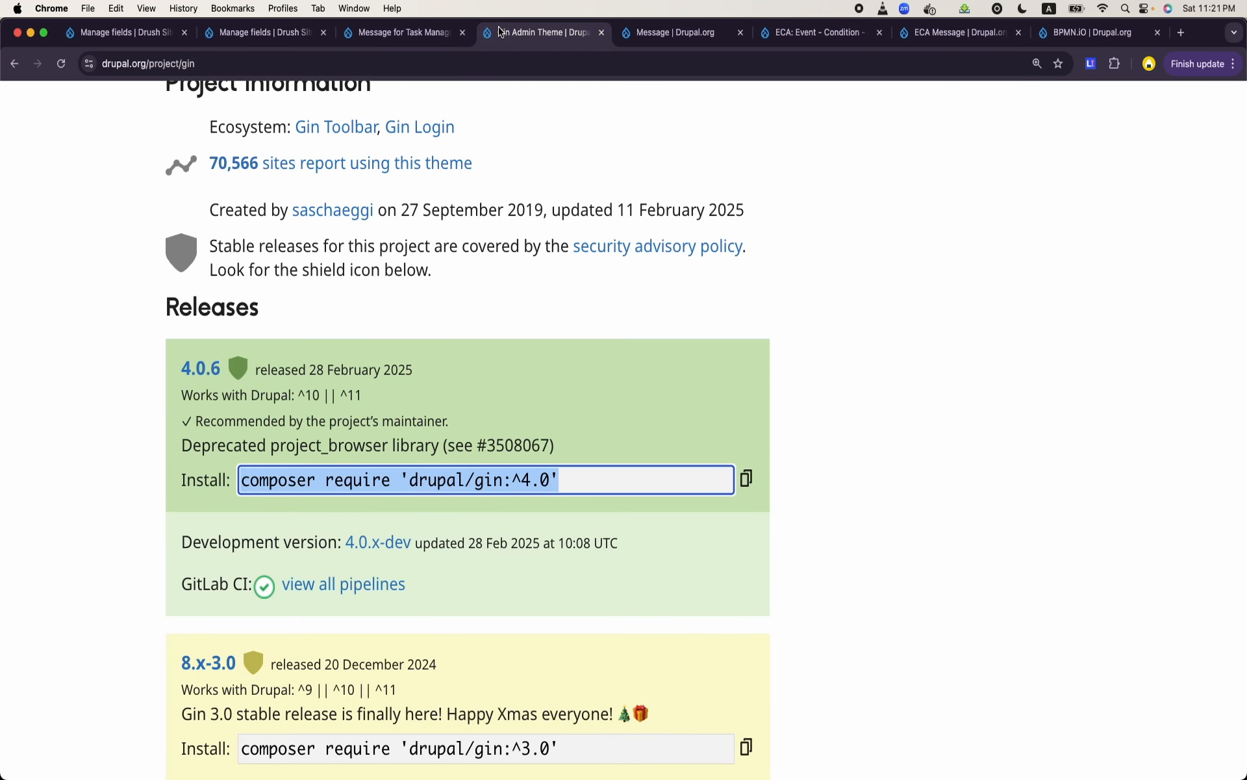
pyautogui.click(342, 67)
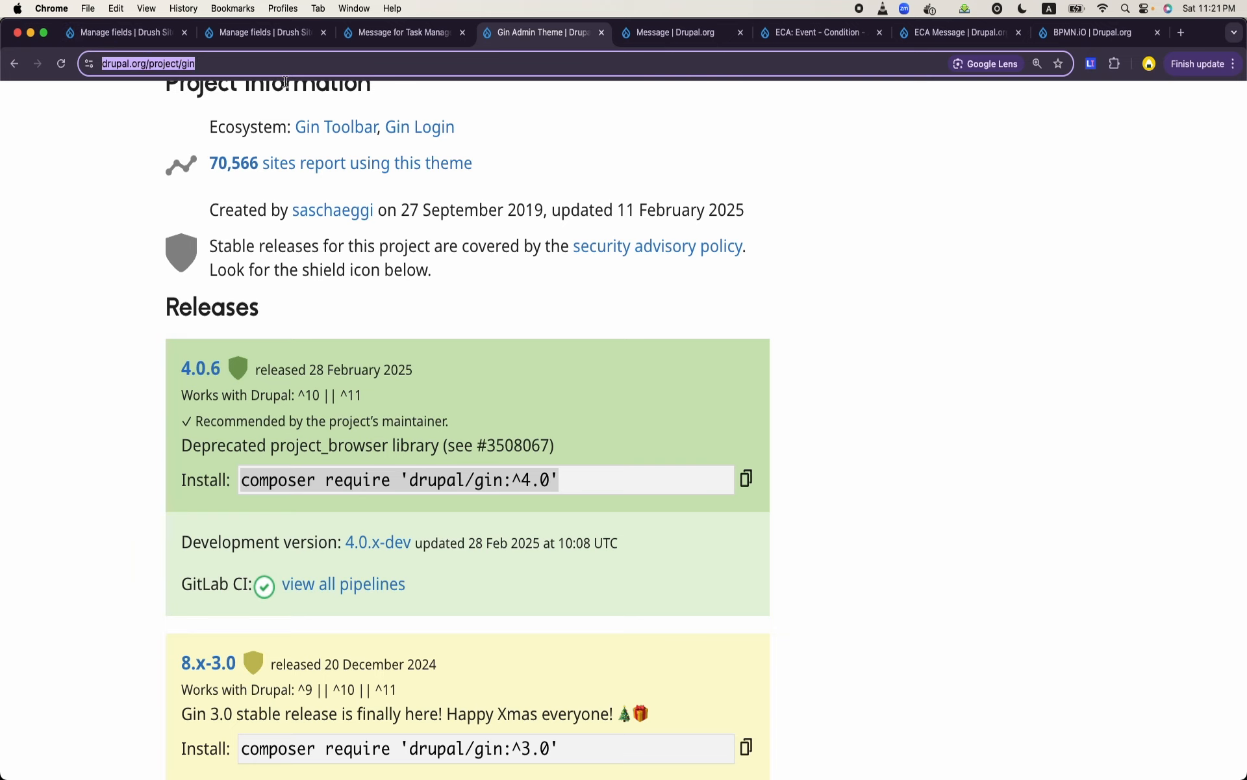
pyautogui.write('g')
pyautogui.press('BackSpace')
pyautogui.press('BackSpace')
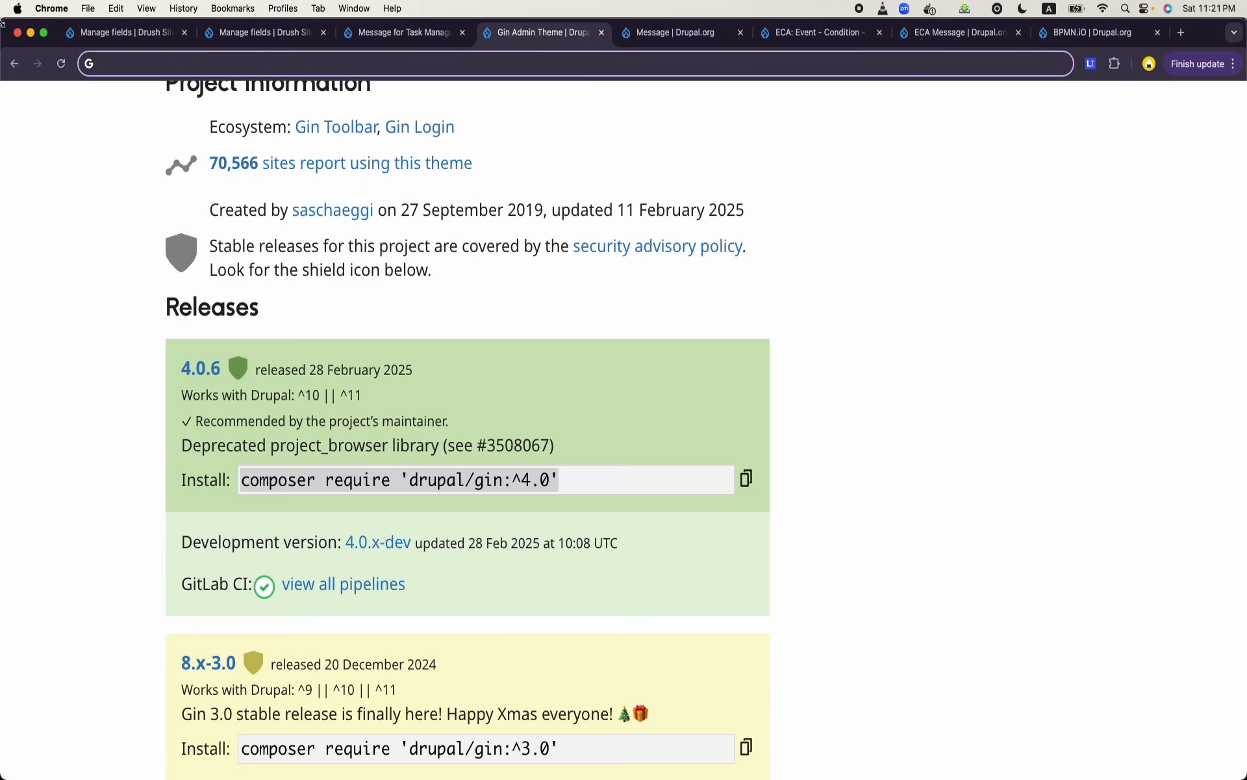
# - Open the form for adding a new Task content item, replacing the message template's Manage fields page
pyautogui.click(117, 29)
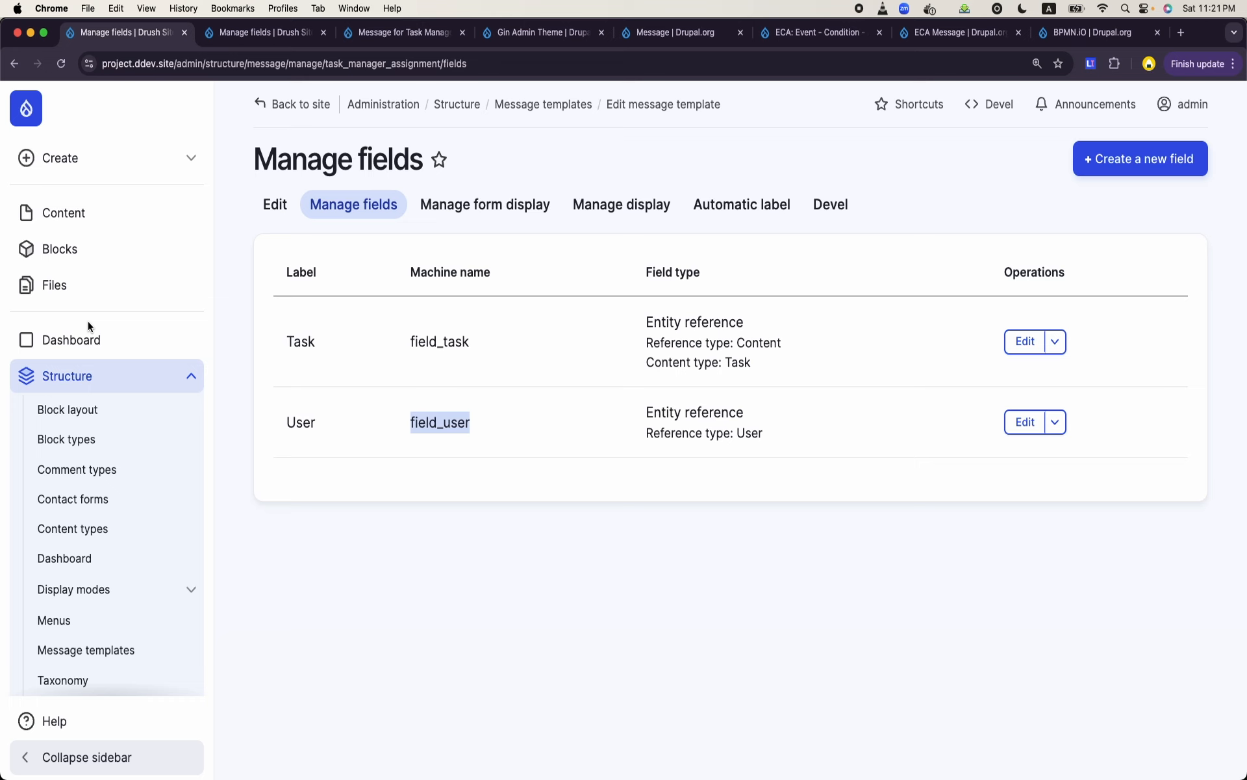
pyautogui.click(78, 208)
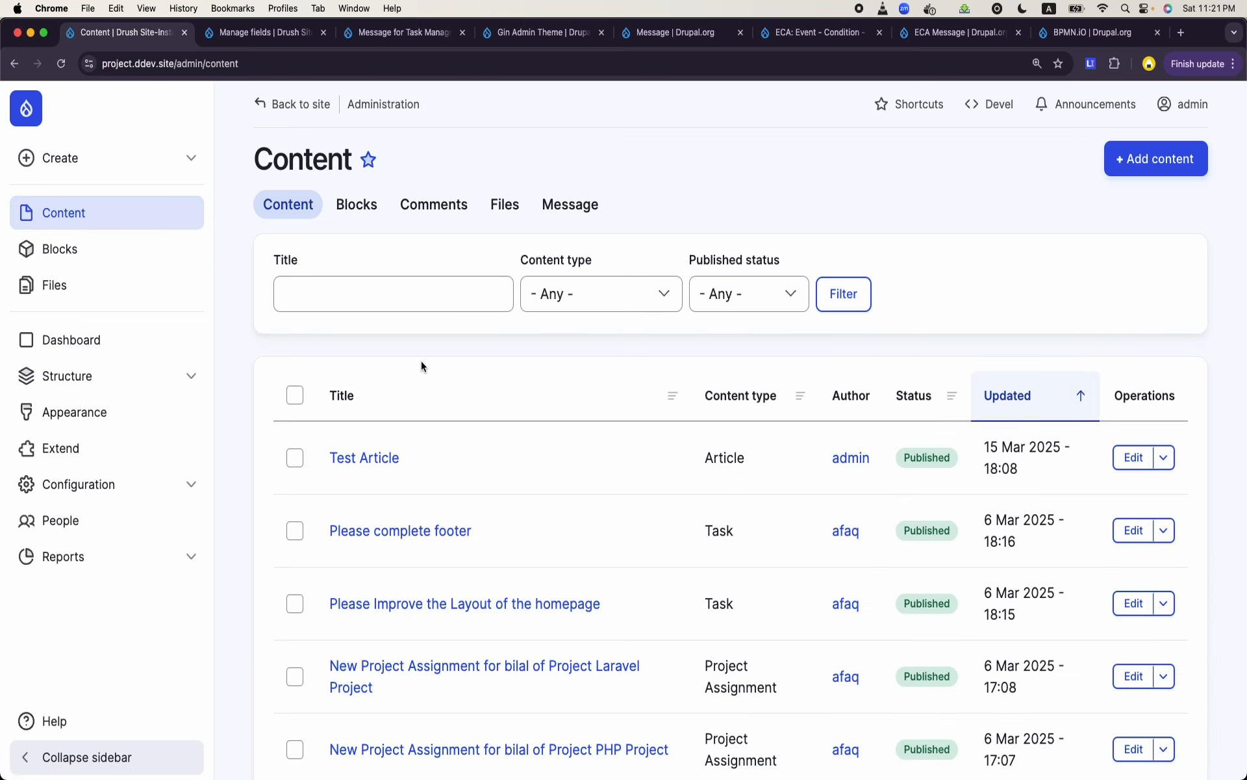
pyautogui.click(1156, 159)
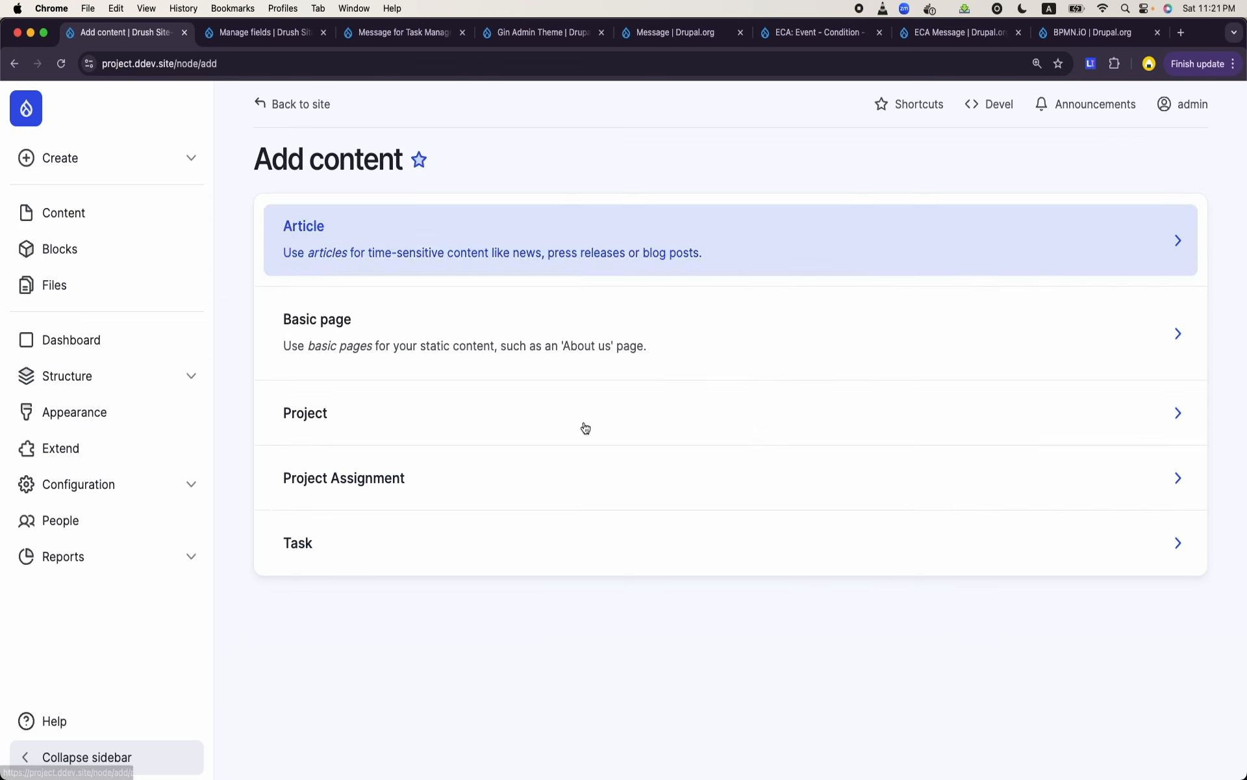
pyautogui.click(331, 534)
# - Title the new task "A new task after setting up eca"
pyautogui.click(390, 279)
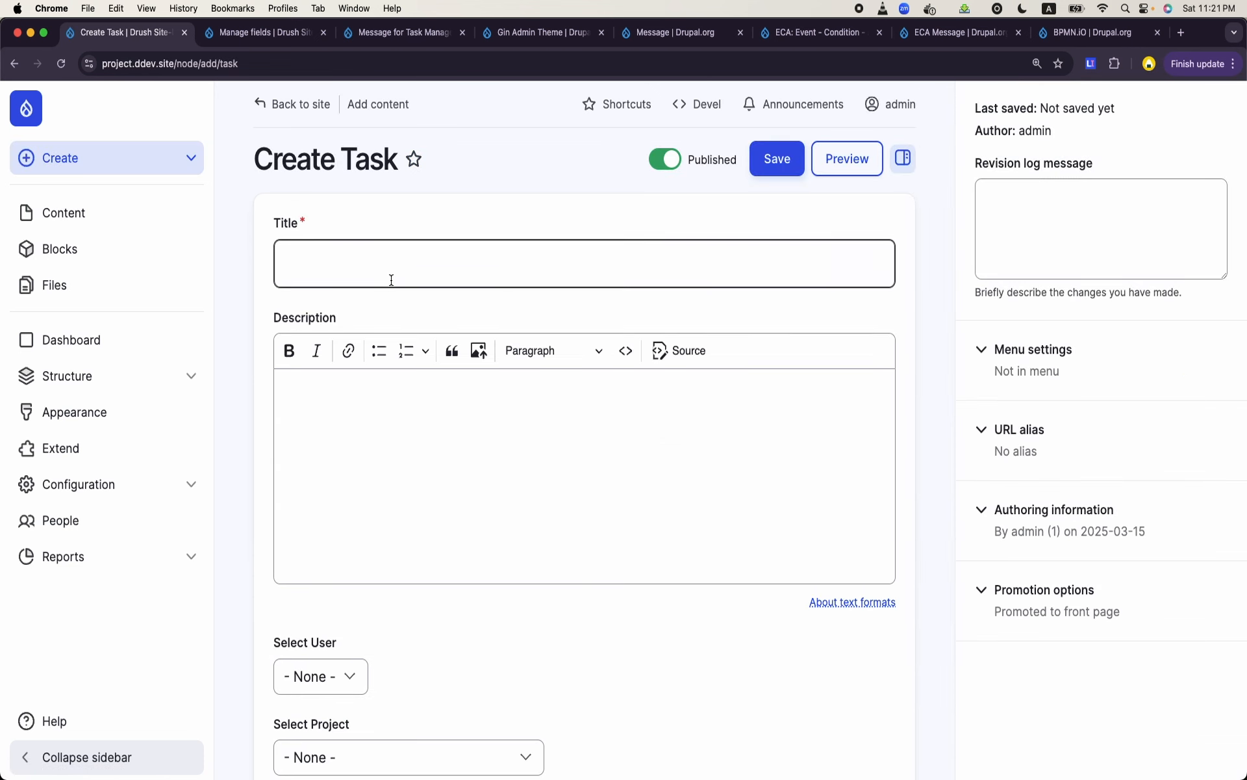
pyautogui.write('A new tas')
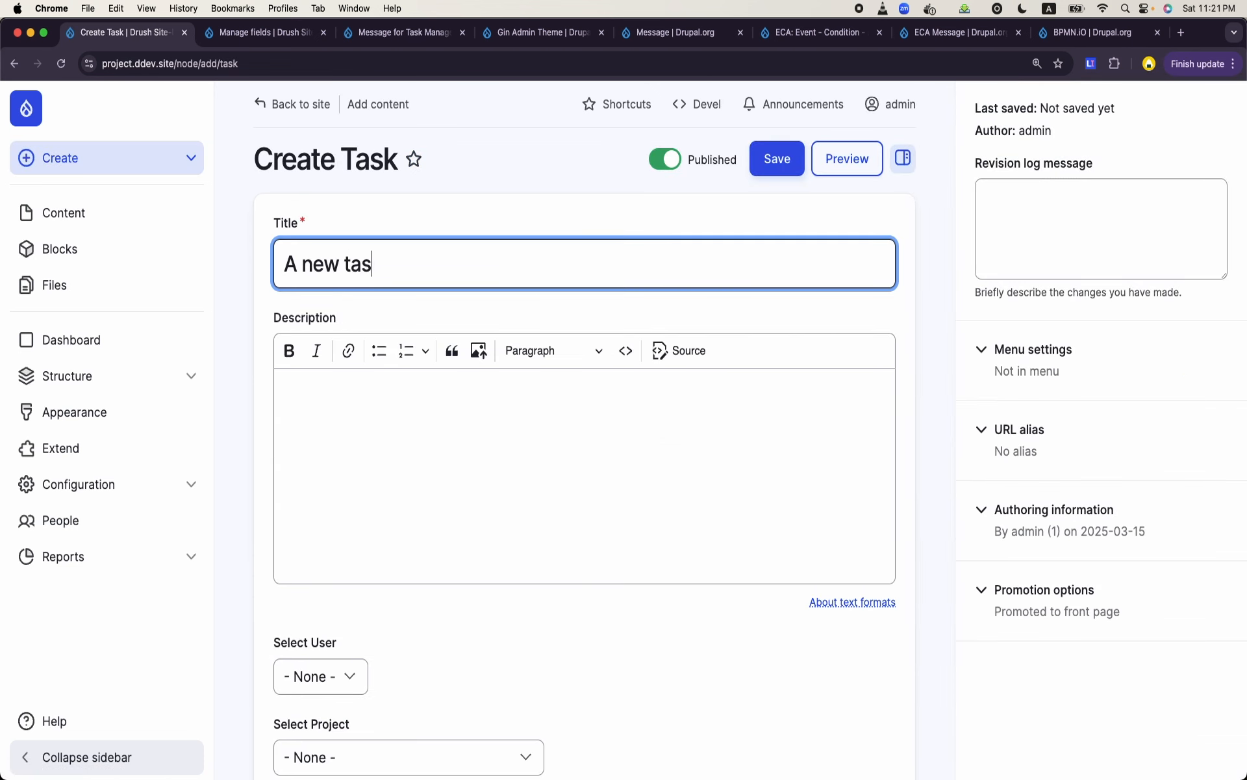
pyautogui.write('k after setting up ek')
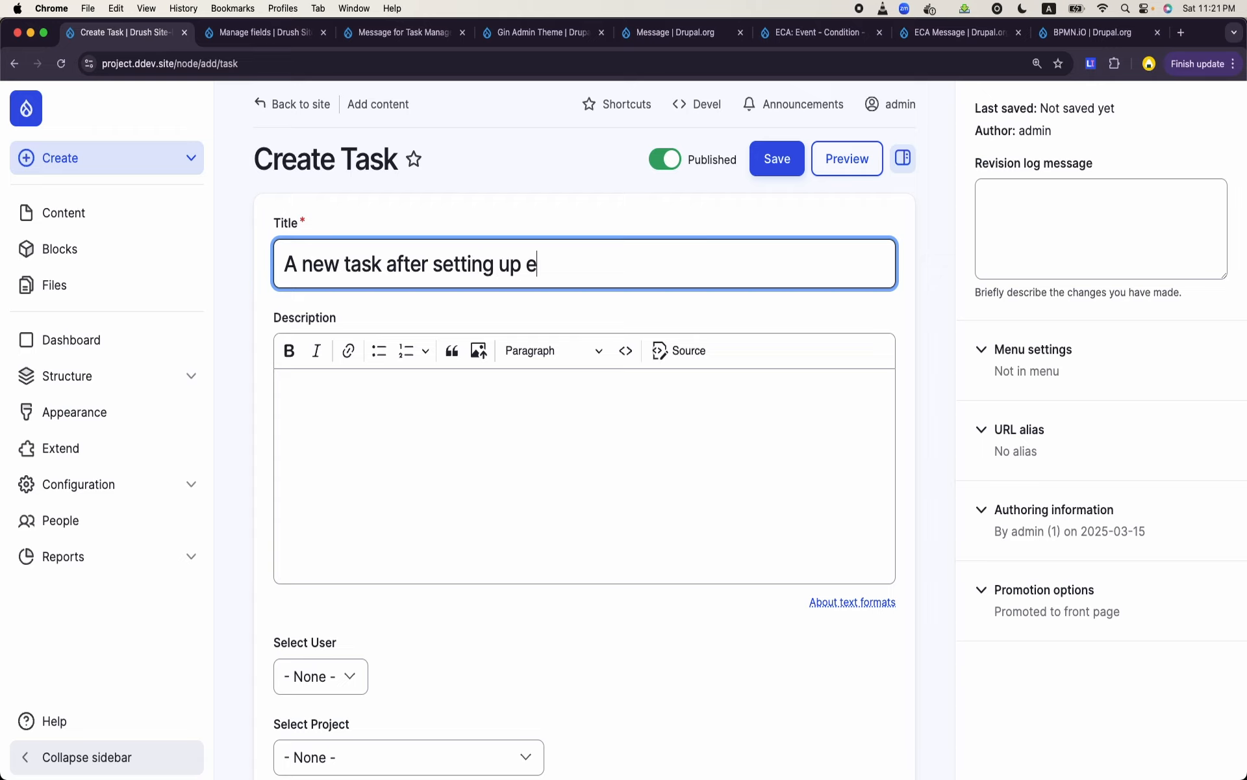
pyautogui.press('BackSpace')
pyautogui.write('ca')
pyautogui.click(376, 405)
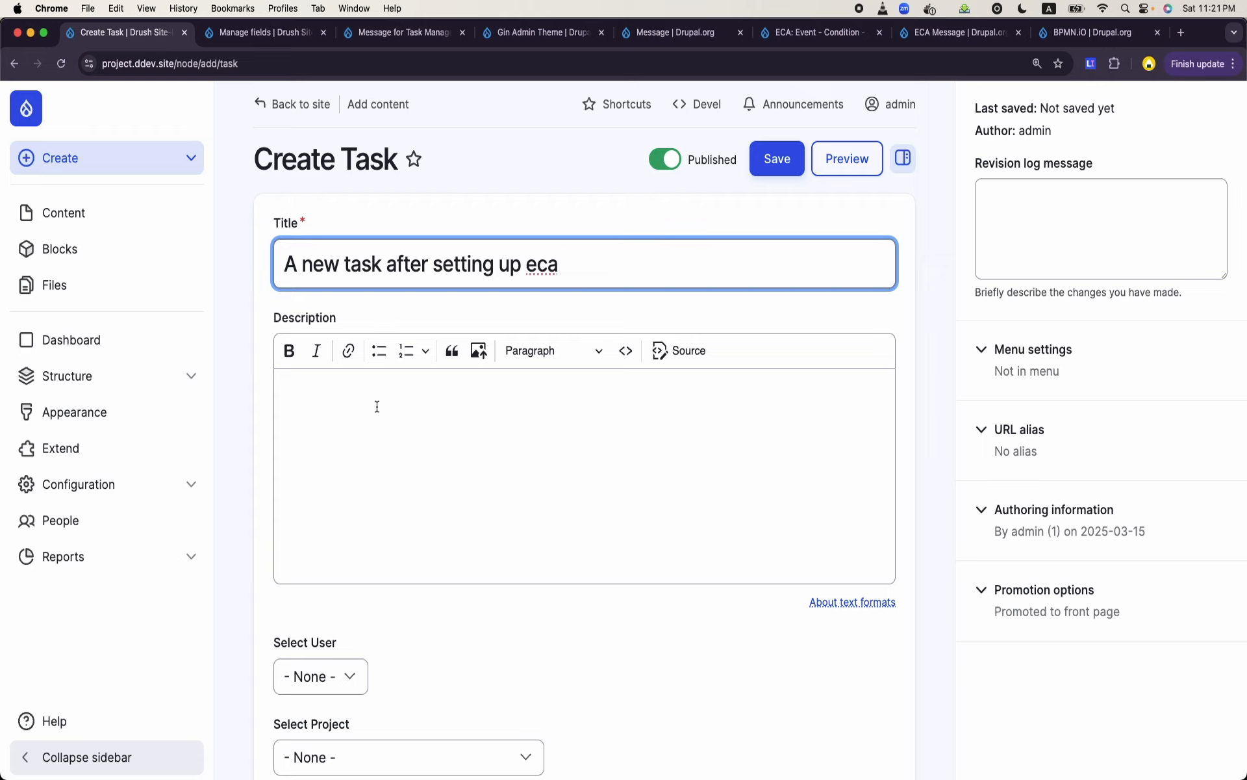
# - Assign the task to the third user listed and select PHP Project as its project
pyautogui.scroll(-5, 376, 406)
pyautogui.click(365, 402)
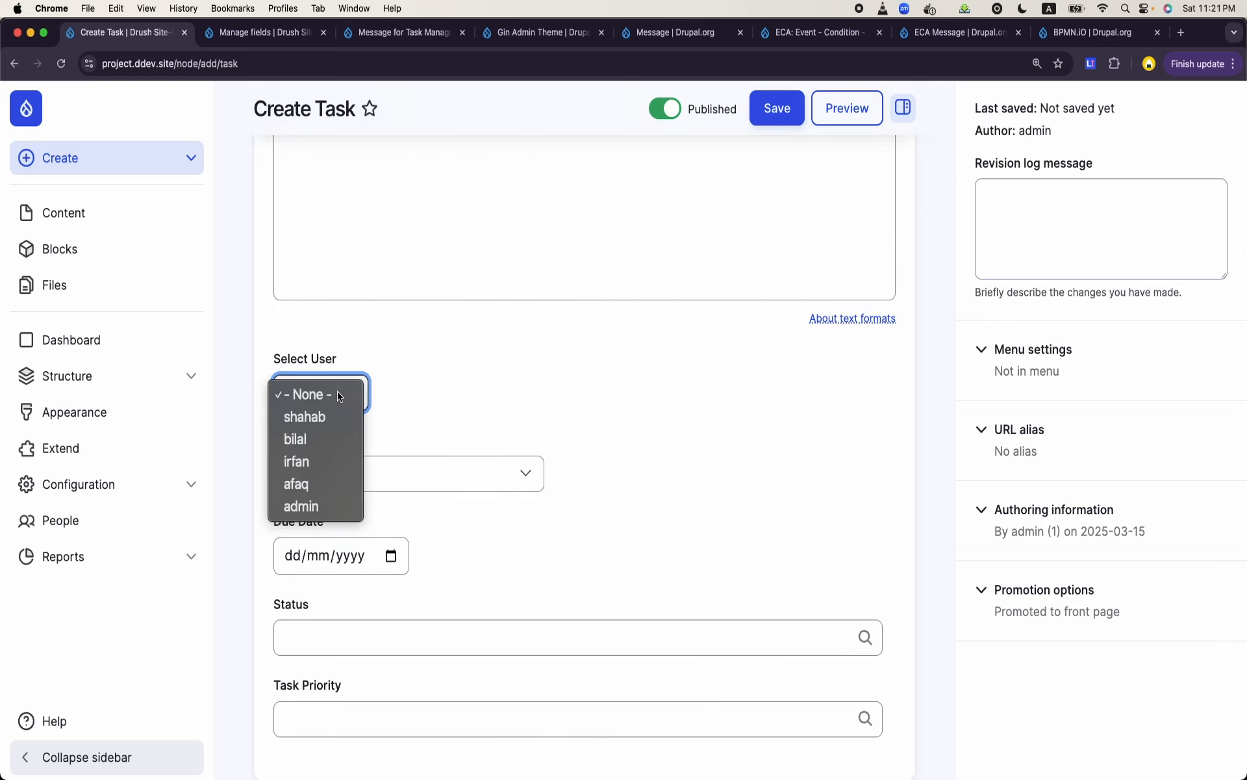
pyautogui.click(325, 454)
pyautogui.click(326, 458)
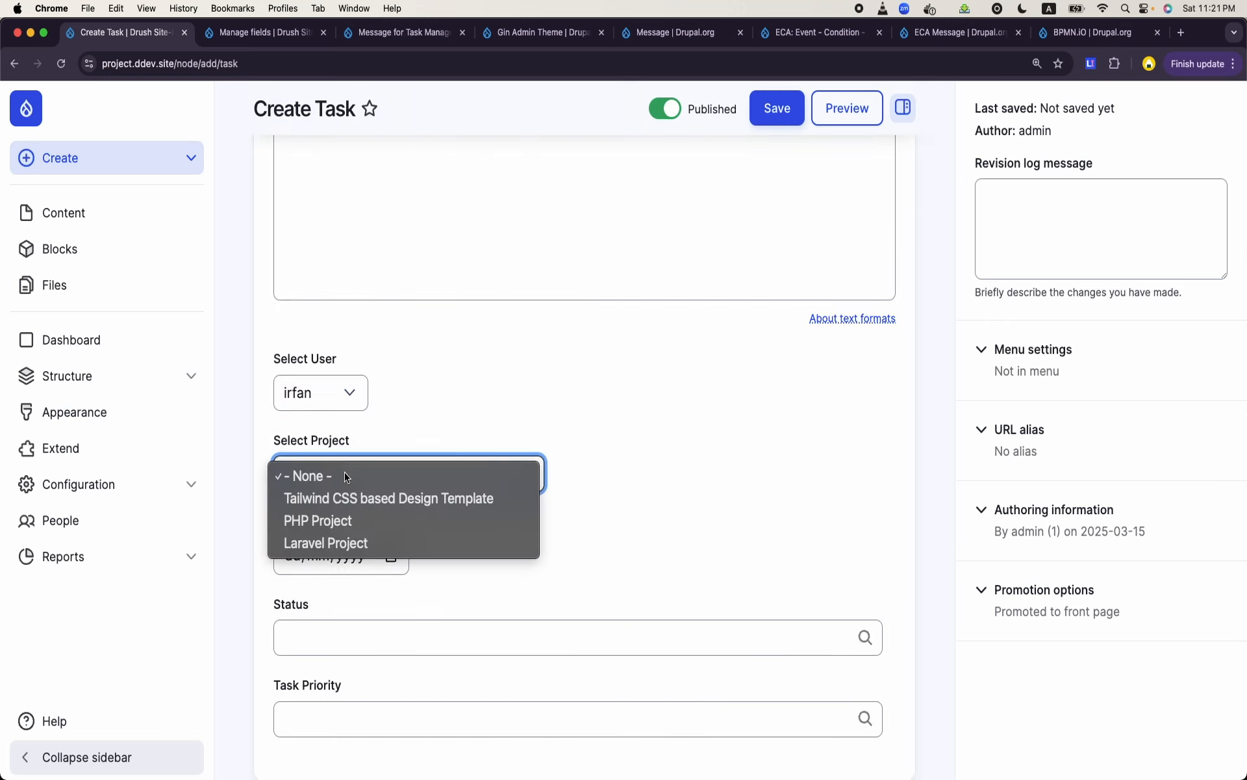
pyautogui.click(340, 517)
# - Set the task's due date to 19/03/2025
pyautogui.scroll(-1, 341, 512)
pyautogui.click(392, 530)
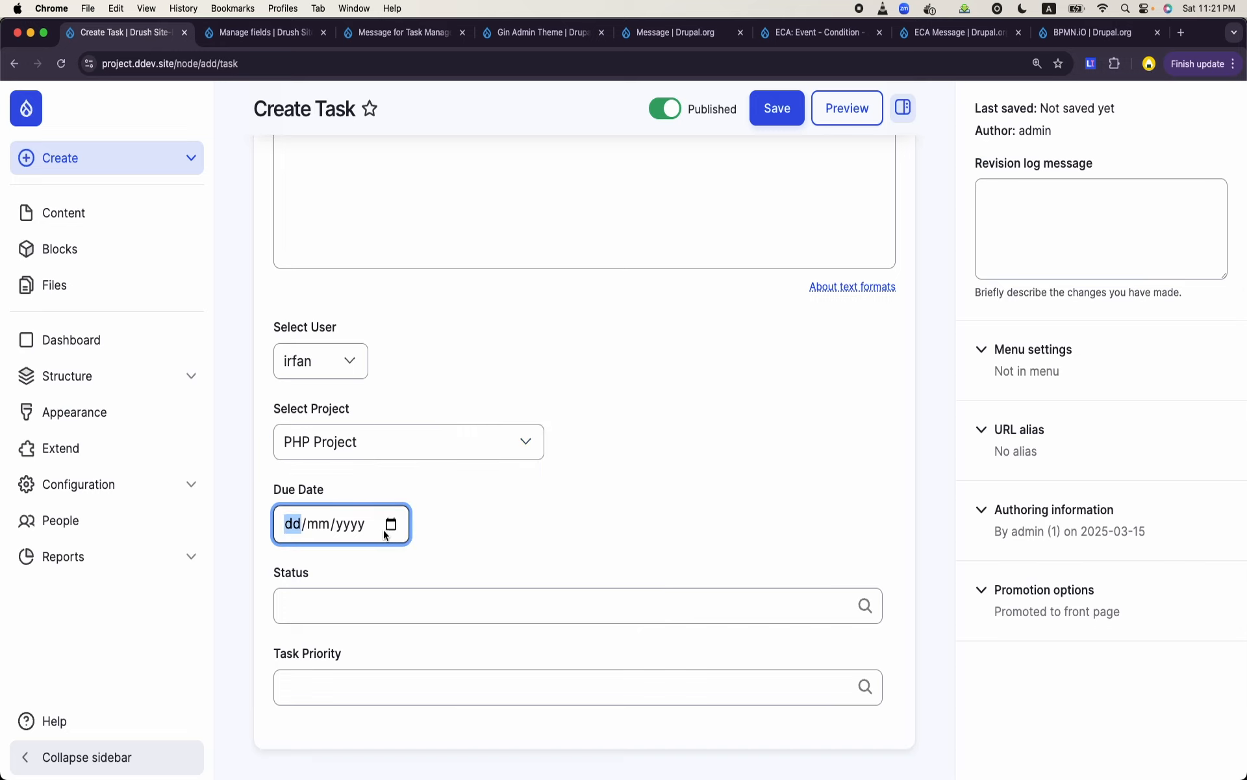
pyautogui.click(362, 407)
pyautogui.scroll(-1, 383, 468)
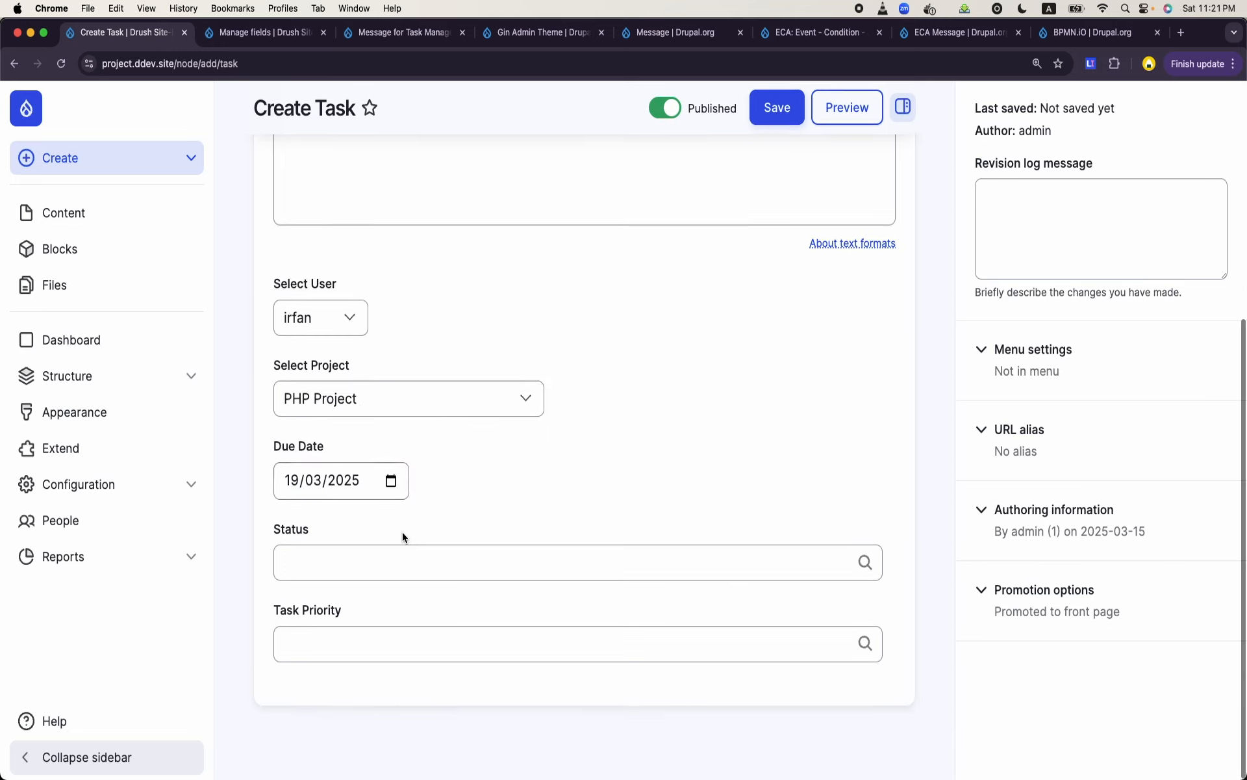
# - Set the task's status to To Do and its task priority to Critical
pyautogui.click(404, 572)
pyautogui.write('to')
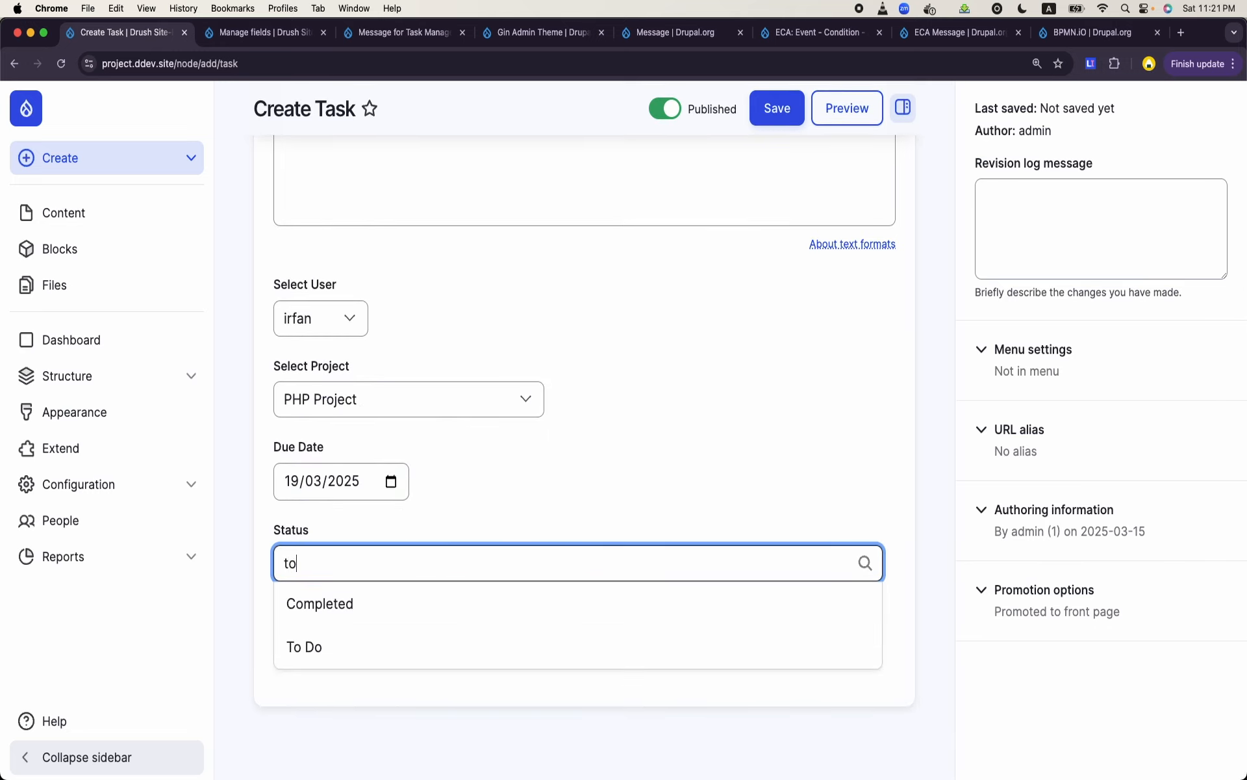
pyautogui.click(392, 621)
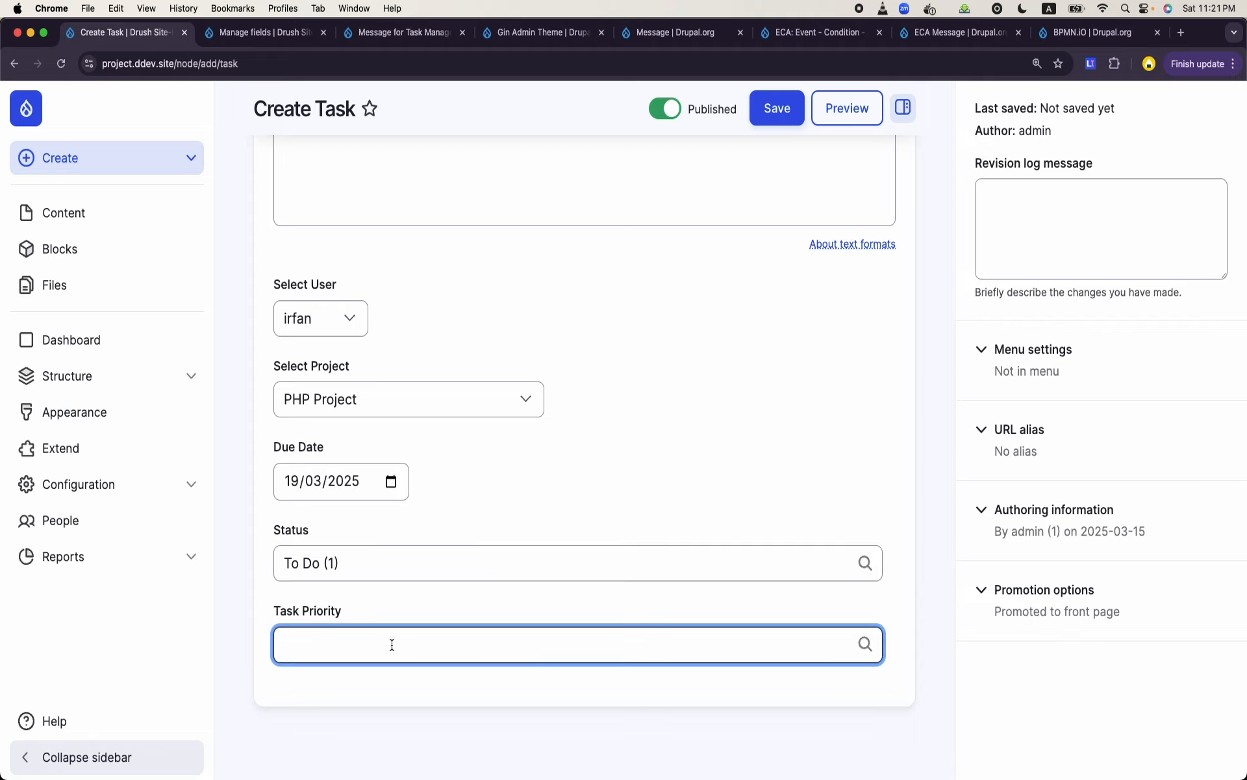
pyautogui.write('c')
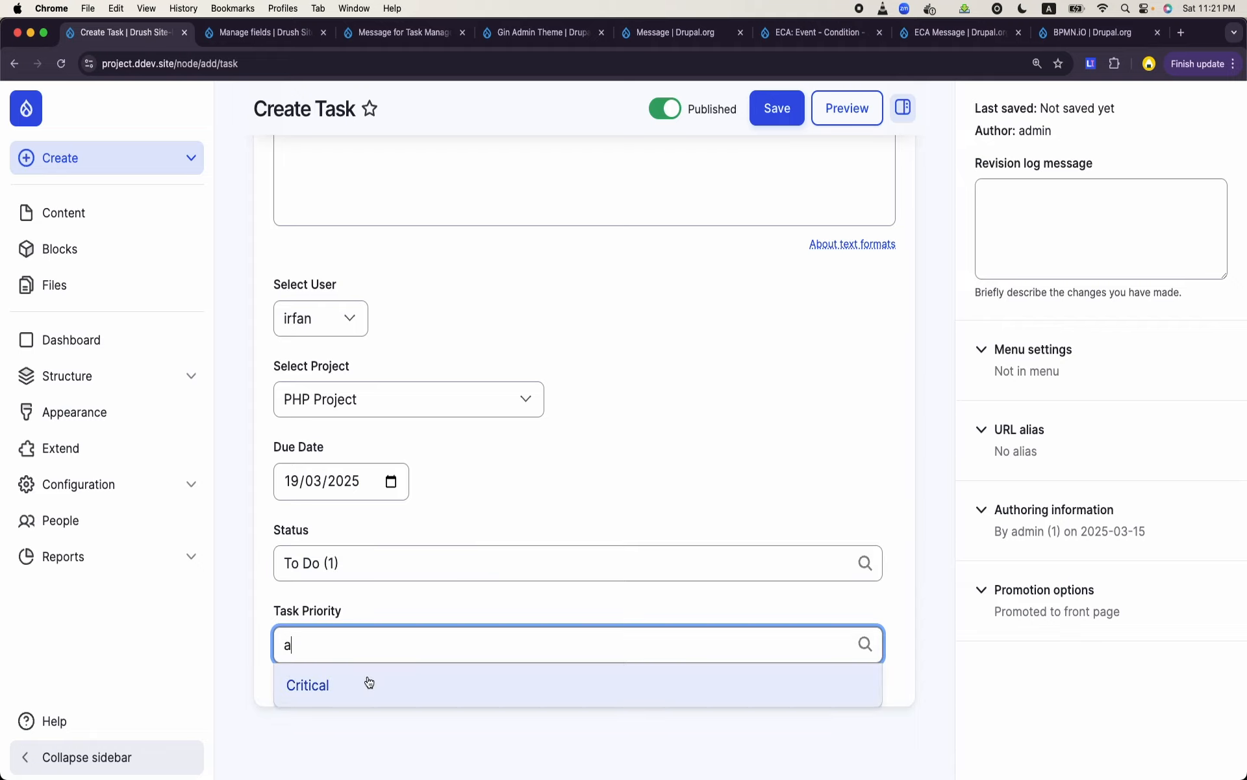
pyautogui.click(367, 680)
# - Review the completed task form and save the new task as published
pyautogui.scroll(5, 621, 354)
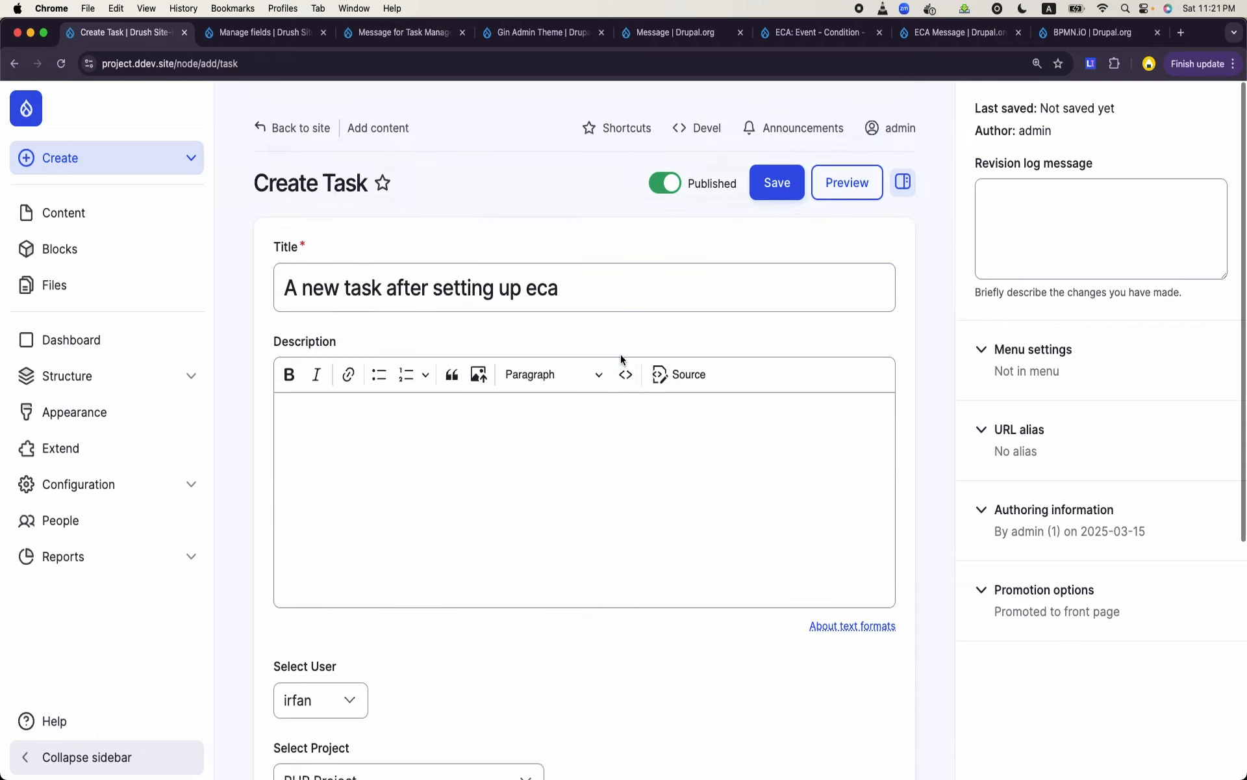
pyautogui.scroll(-2, 622, 359)
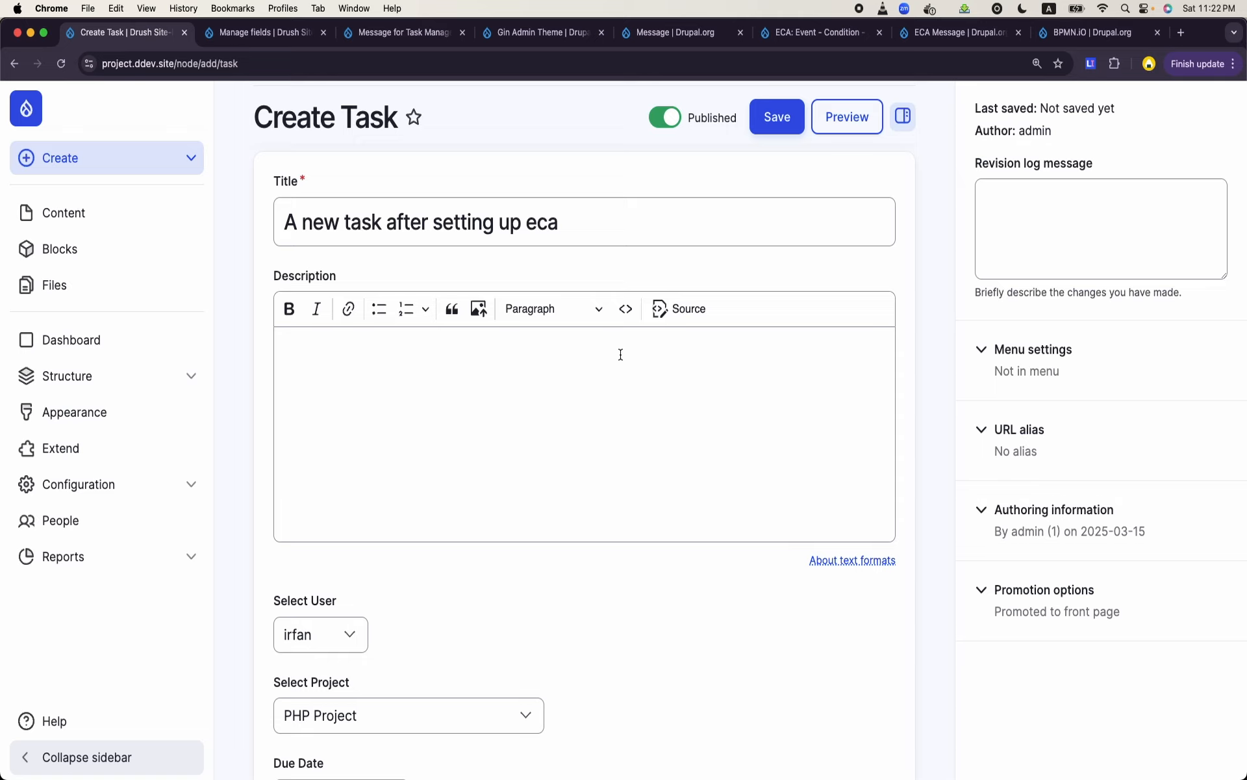
pyautogui.scroll(-5, 620, 354)
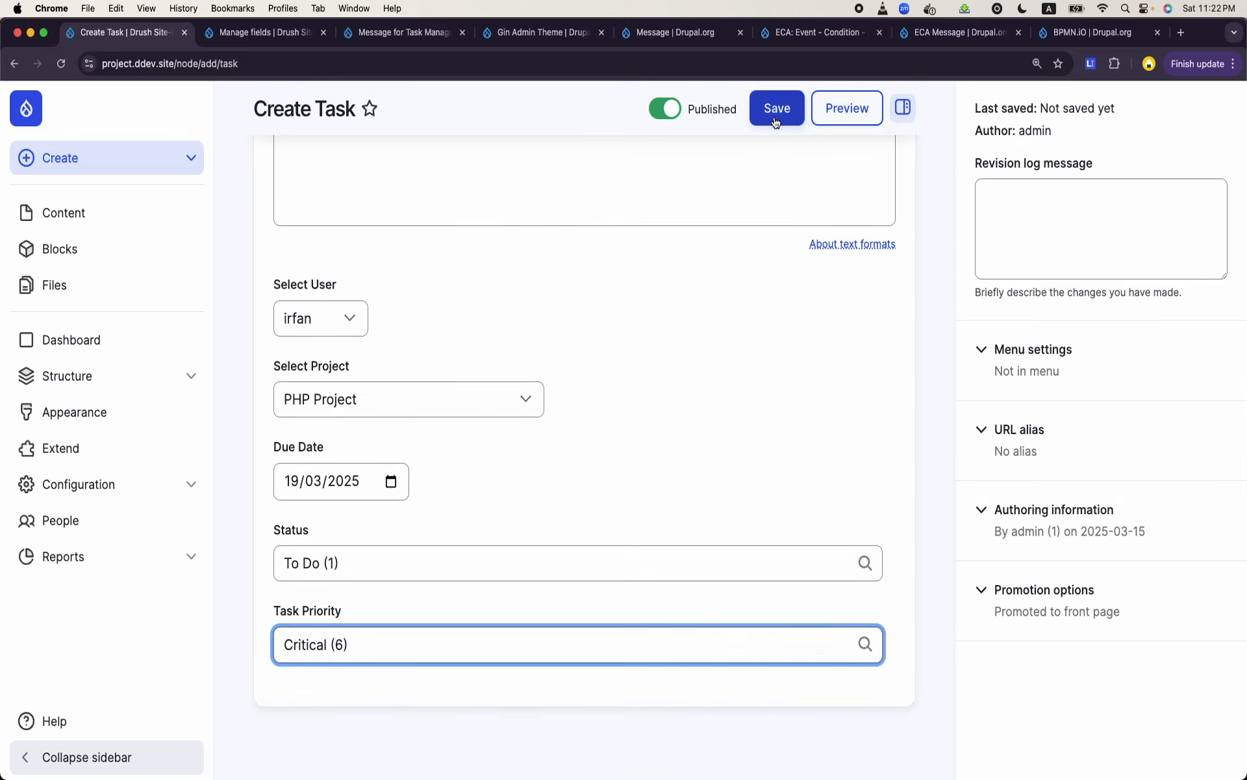
pyautogui.click(776, 122)
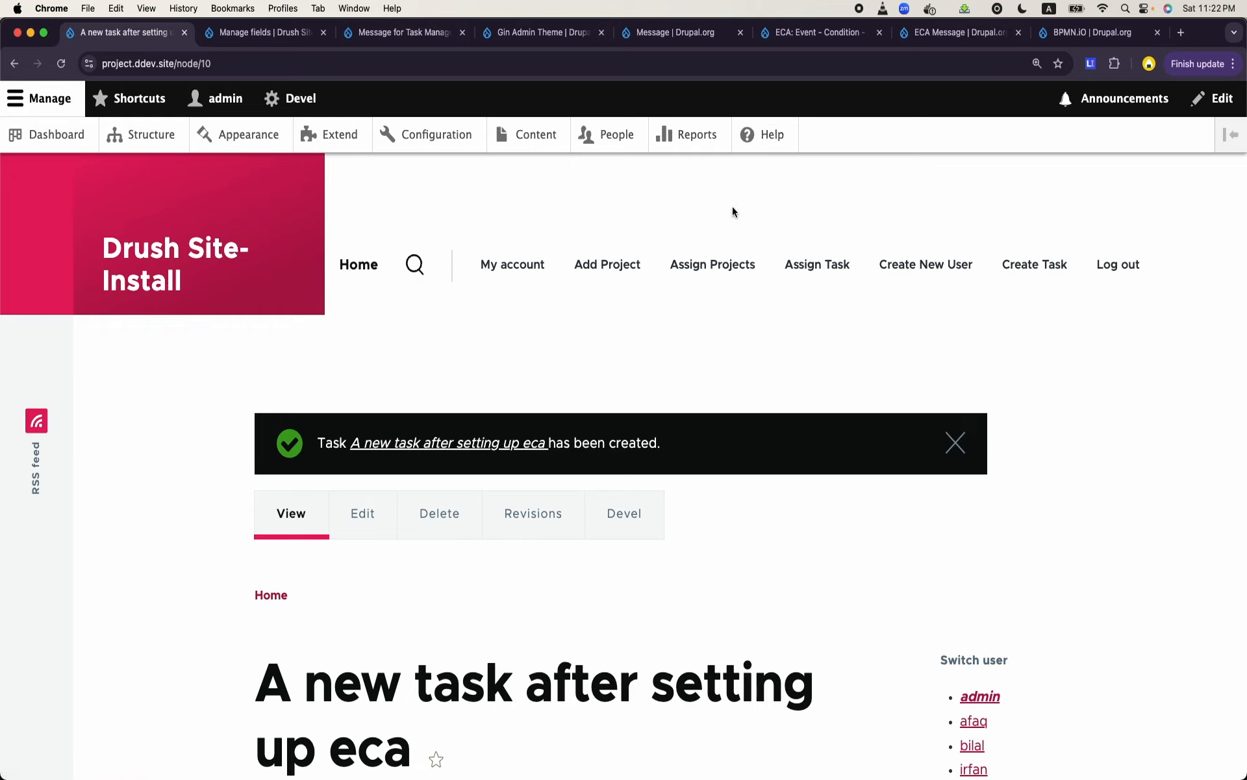
# - Open the site's Structure page in a new browser tab and start adding a new view
pyautogui.rightClick(128, 141)
pyautogui.click(172, 150)
pyautogui.click(247, 33)
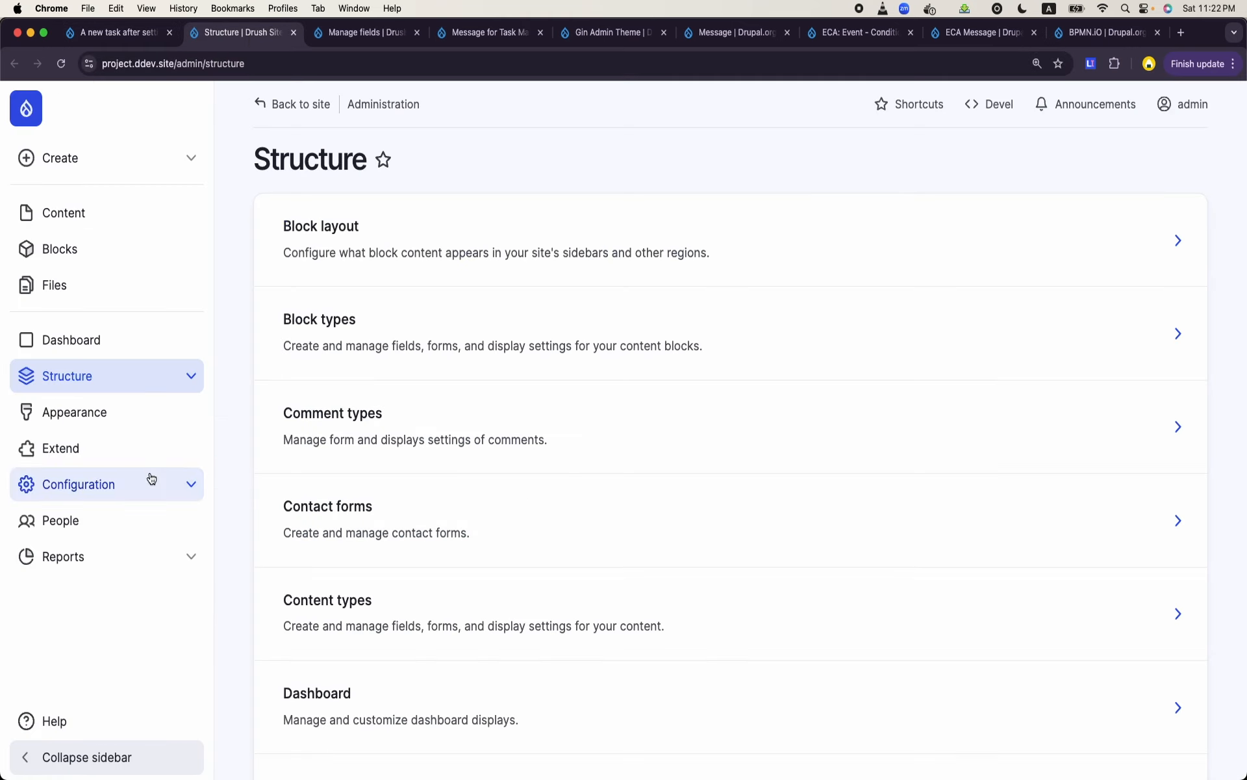
pyautogui.scroll(-8, 446, 509)
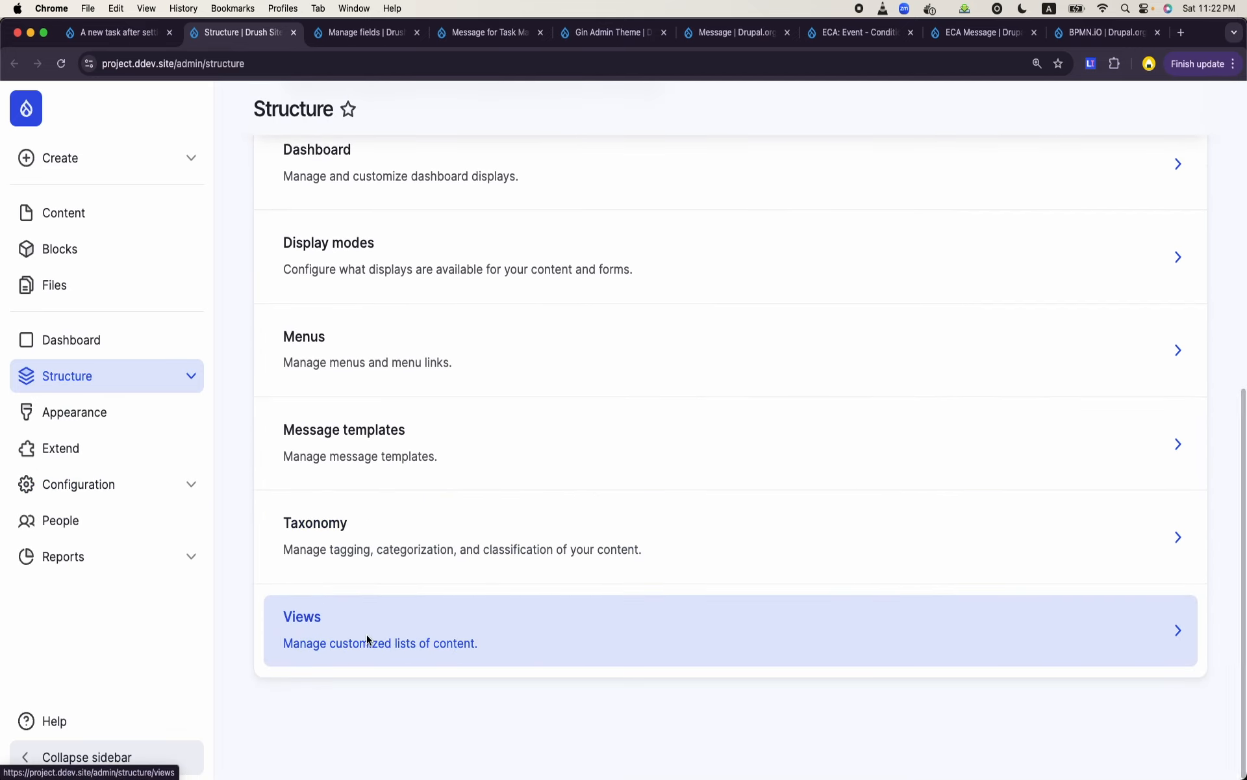
pyautogui.click(366, 641)
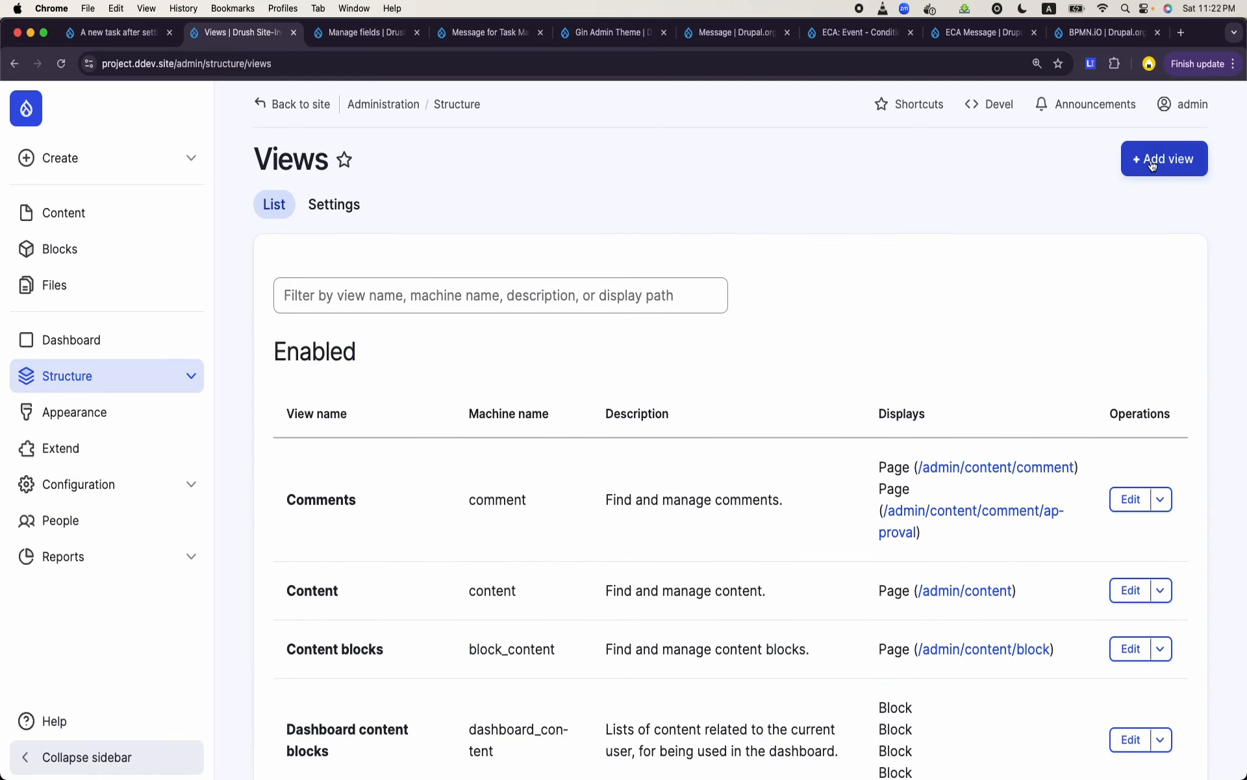
pyautogui.click(1157, 167)
# - Name the new view Messages for Task Managers
pyautogui.click(463, 322)
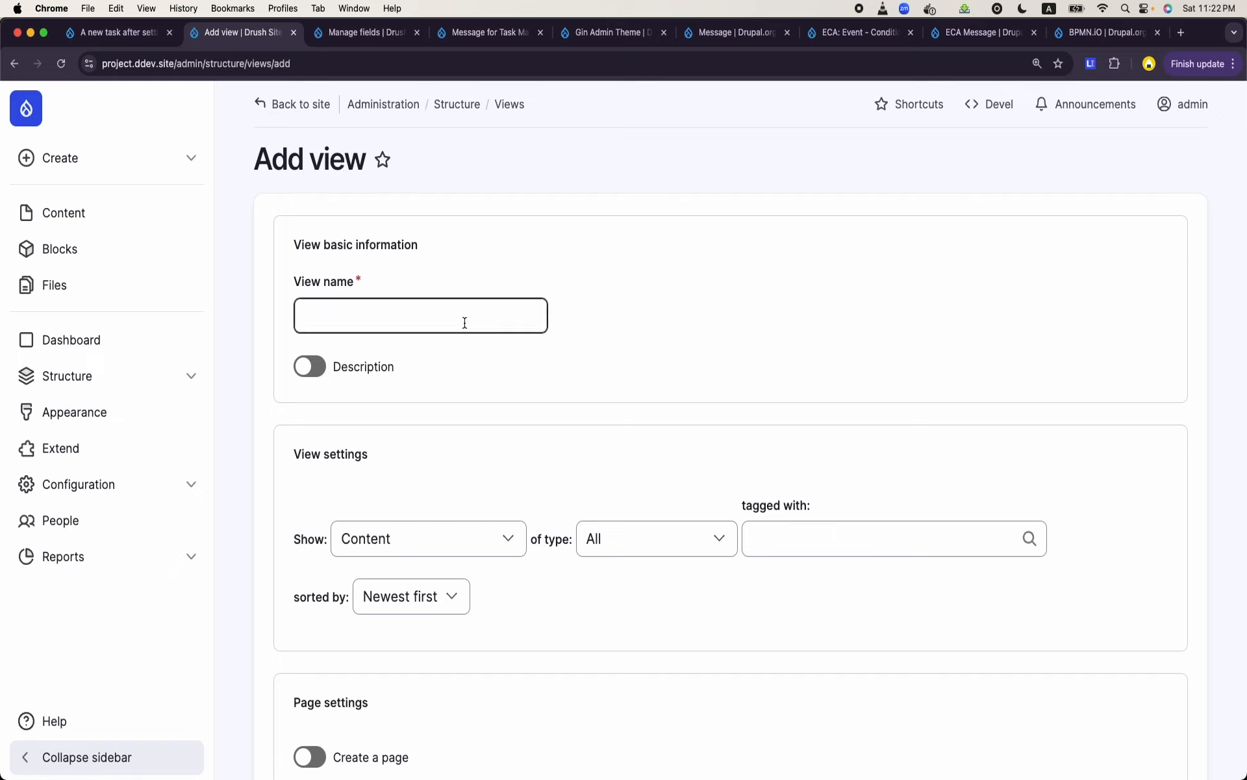
pyautogui.write('Me')
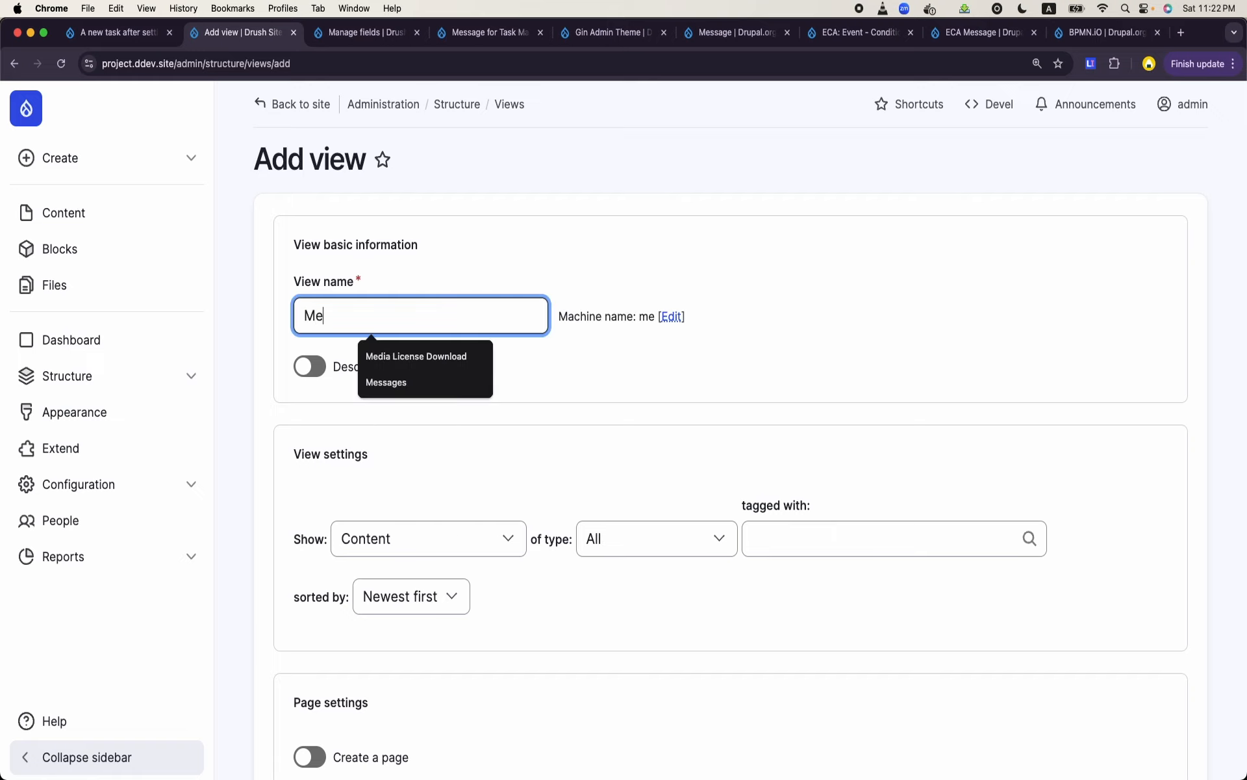
pyautogui.write('ssages for ')
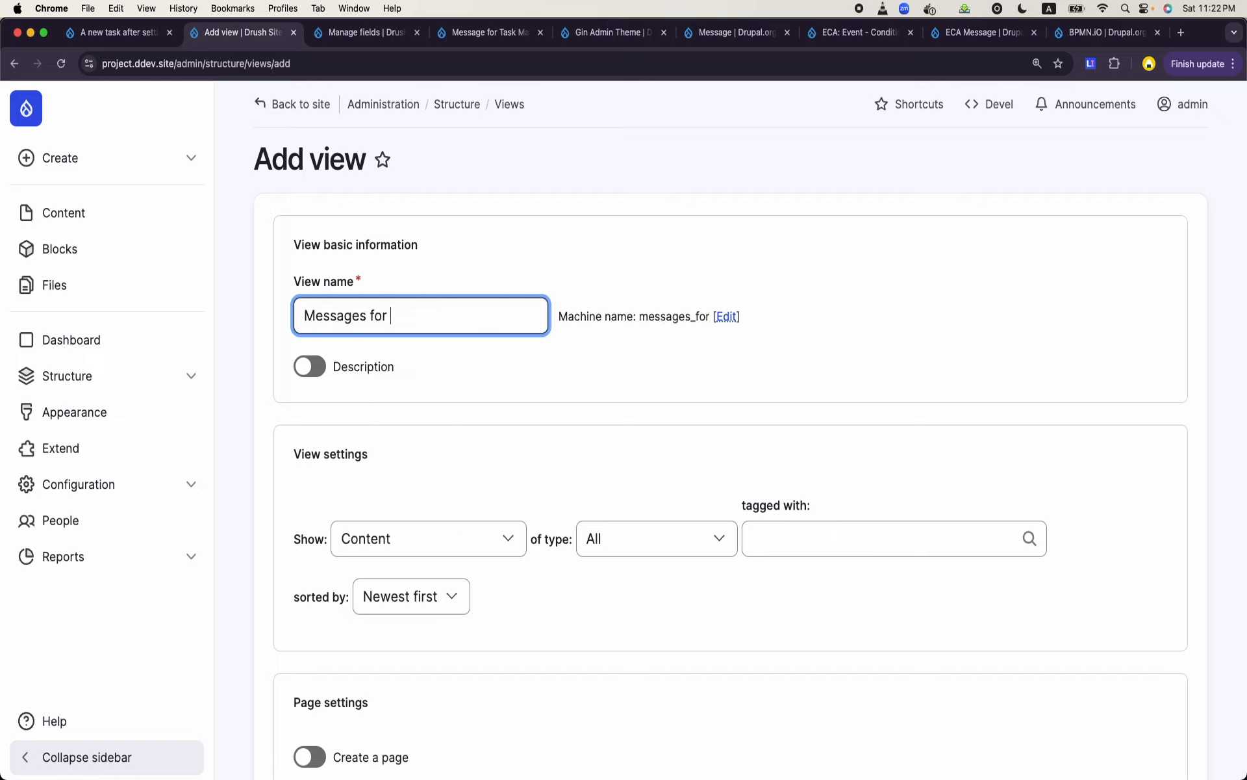
pyautogui.write('Task Managers')
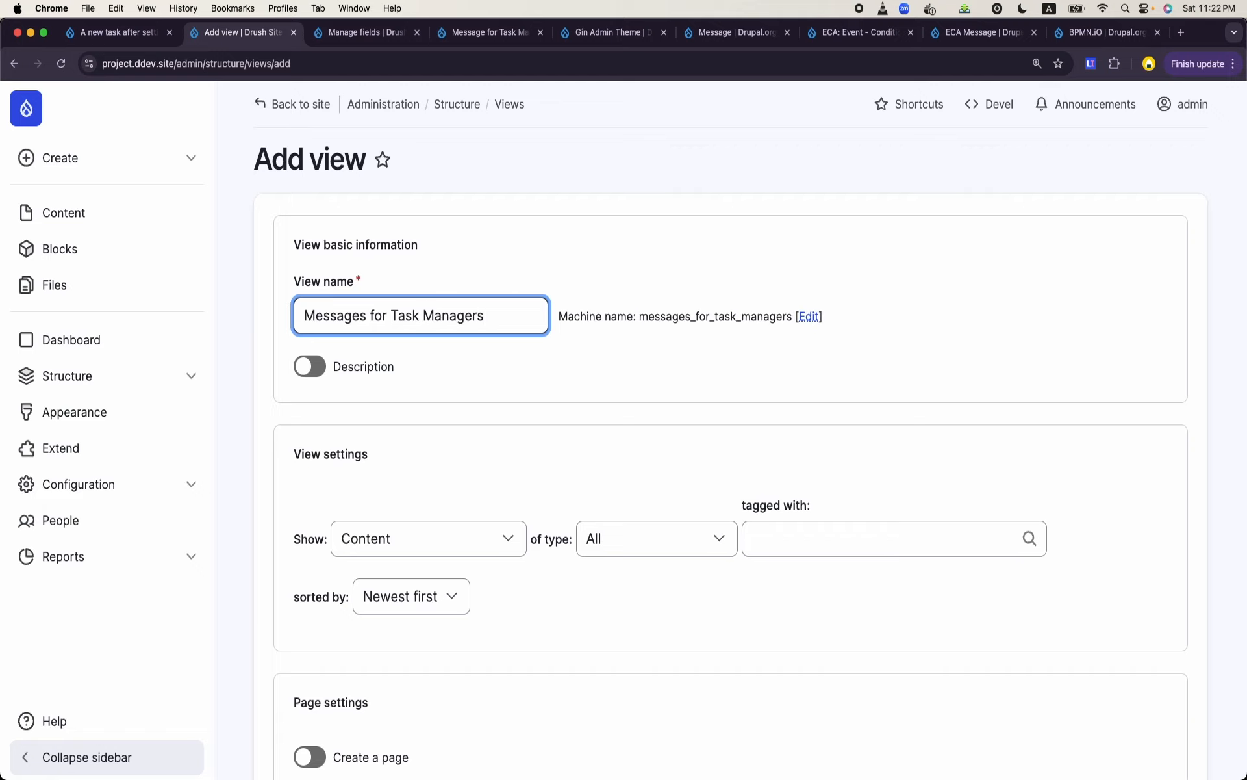
# - Set the view to show Message entities of type Task Manager Assignment
pyautogui.scroll(-3, 715, 422)
pyautogui.click(455, 443)
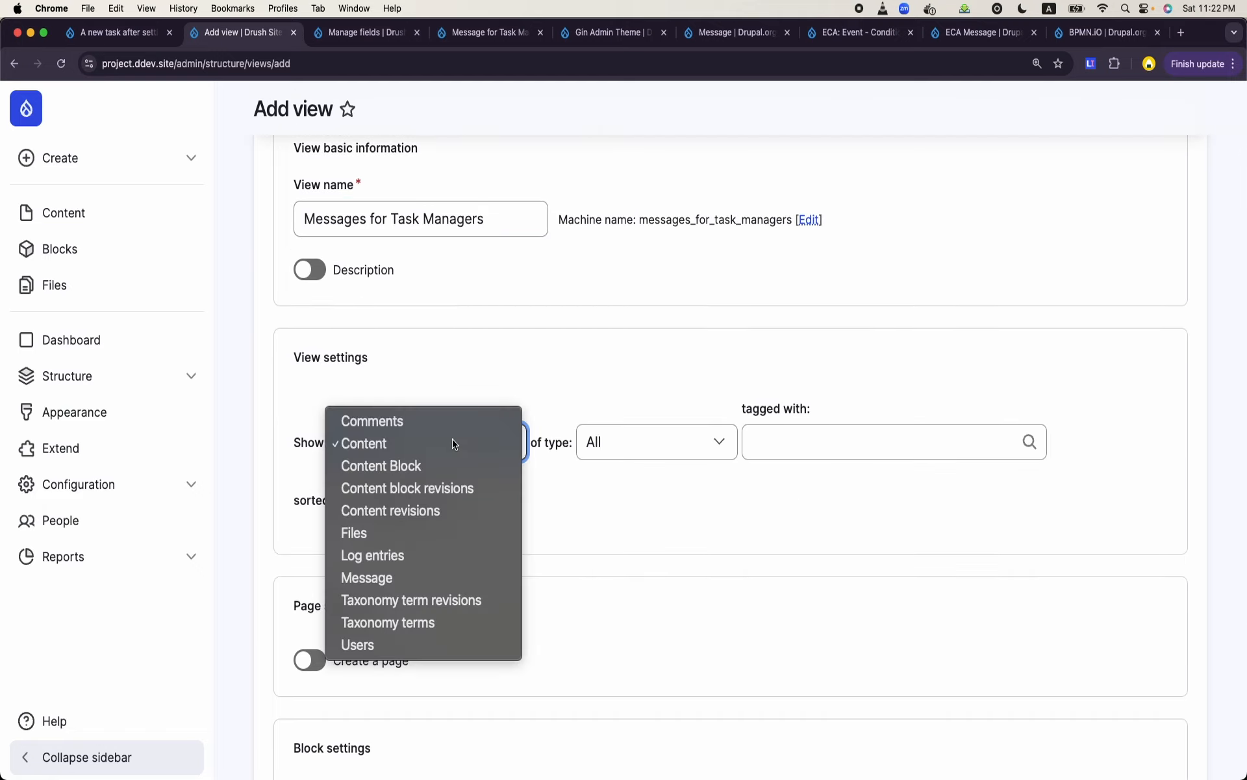
pyautogui.click(403, 578)
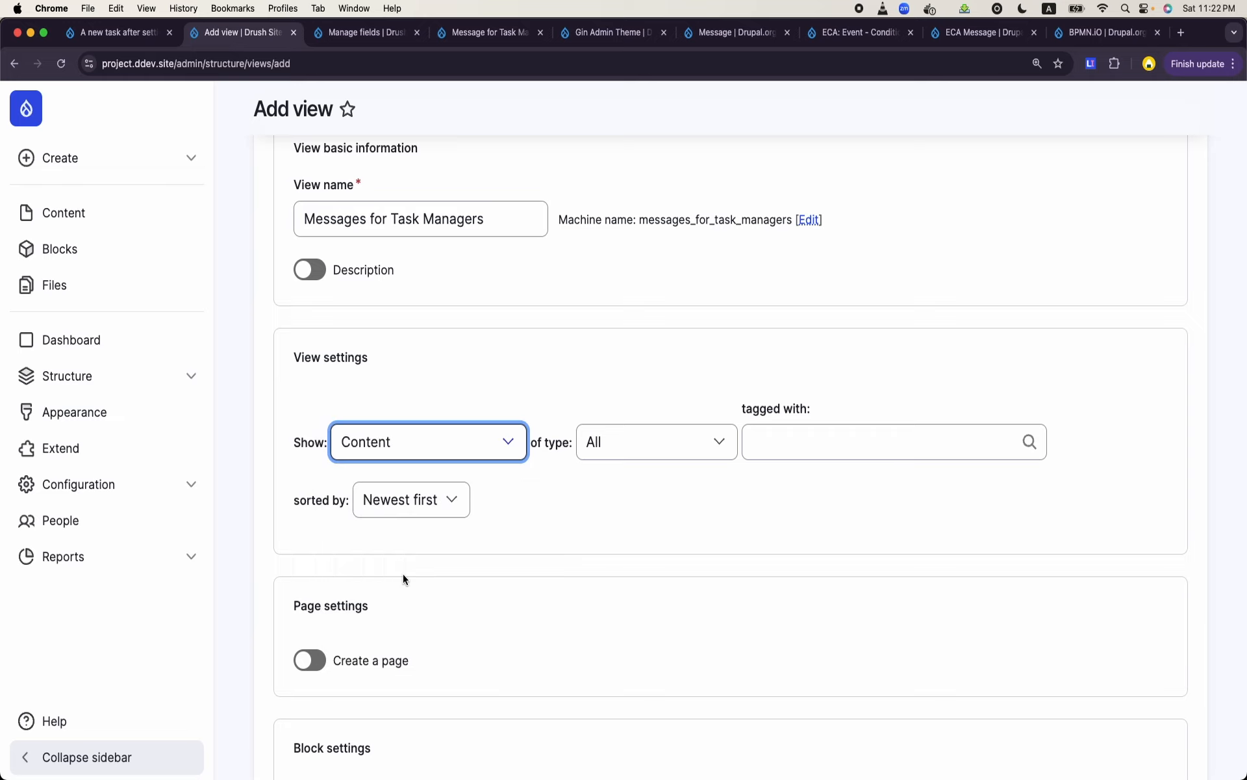
pyautogui.click(703, 419)
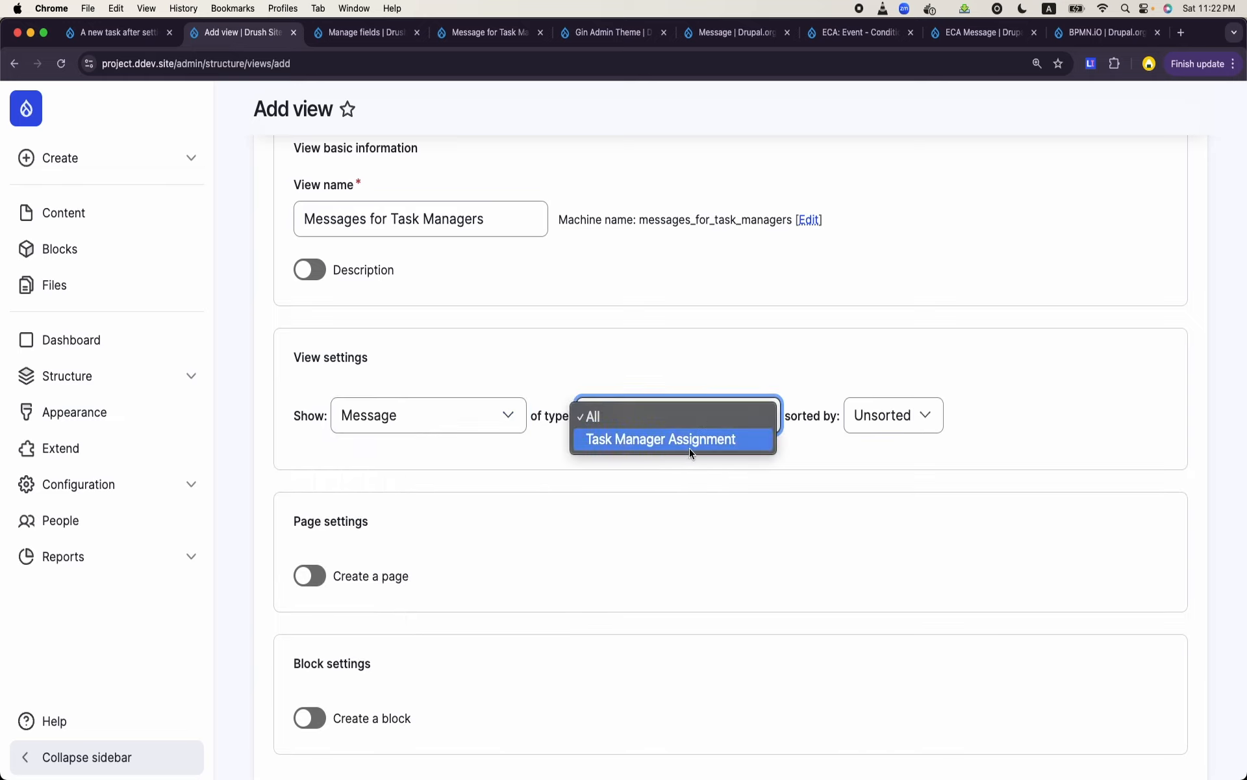
pyautogui.click(690, 447)
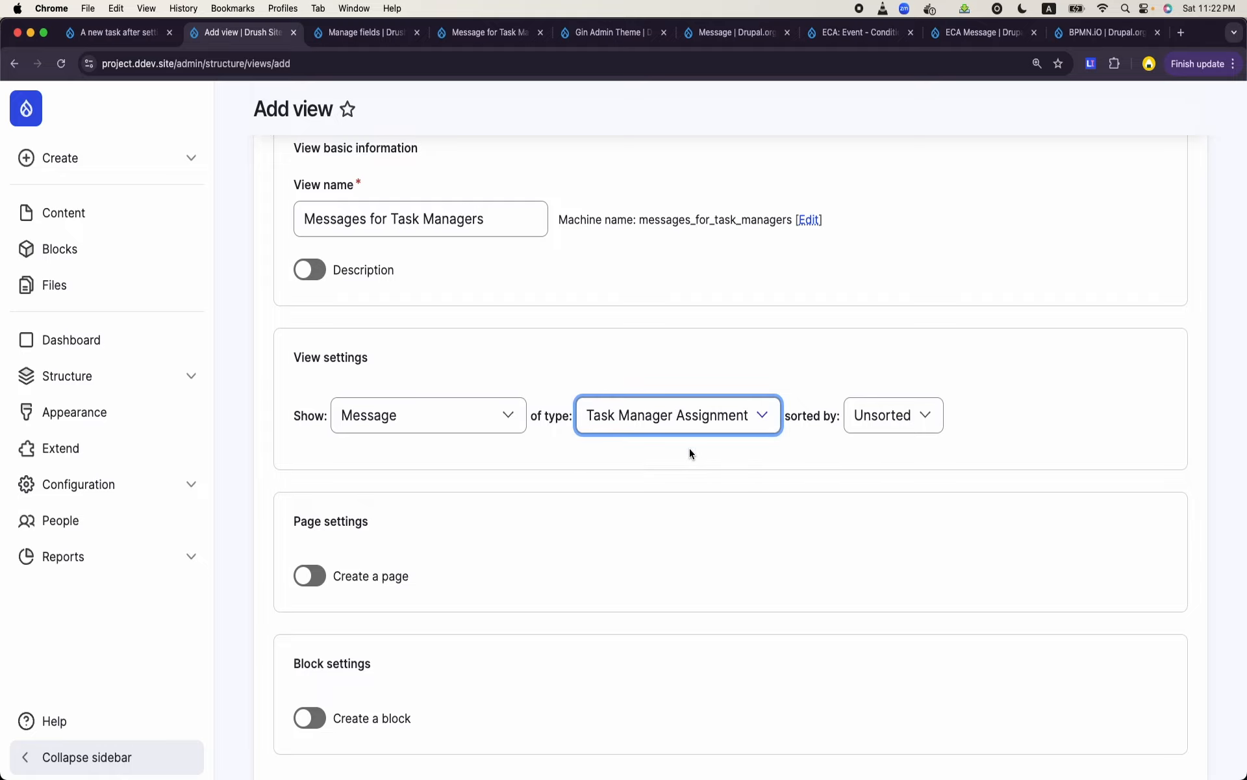
# - Add a block display with 10 items per block and save the view for further editing
pyautogui.scroll(-4, 690, 448)
pyautogui.scroll(2, 403, 548)
pyautogui.click(377, 576)
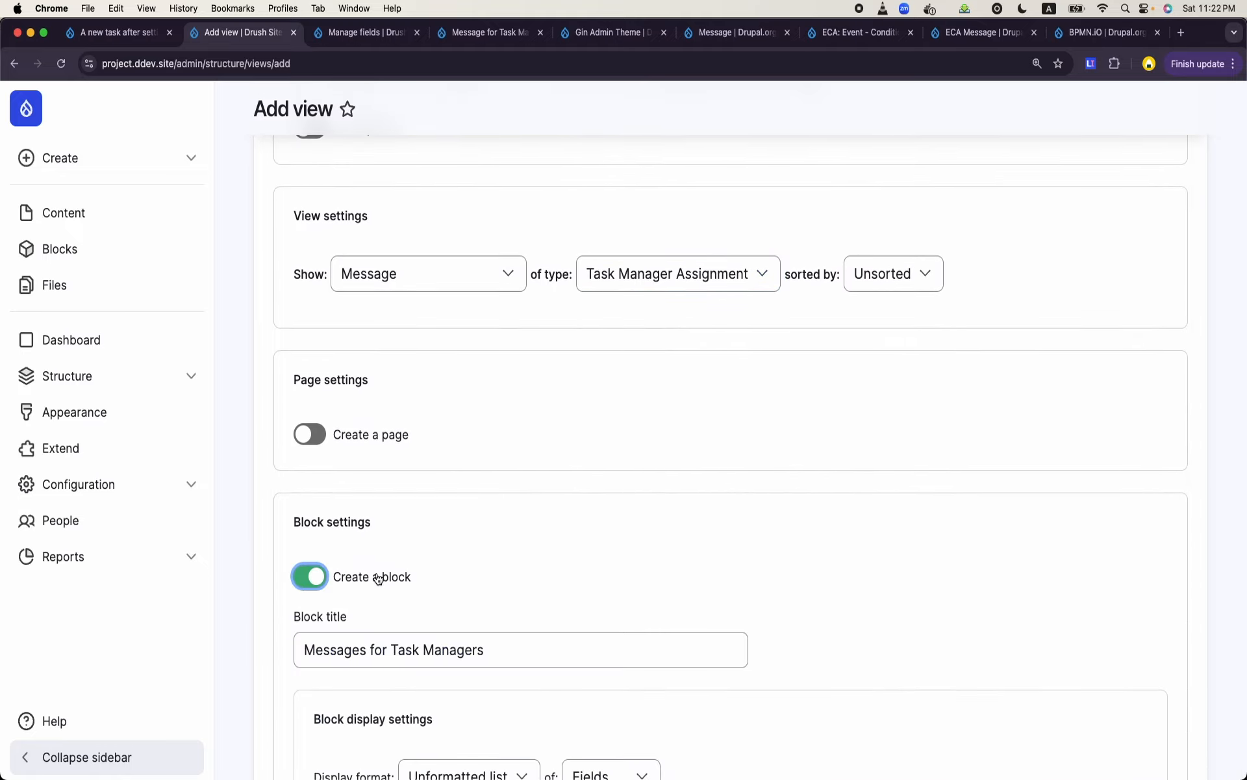
pyautogui.scroll(-5, 377, 577)
pyautogui.click(348, 596)
pyautogui.press('super+a')
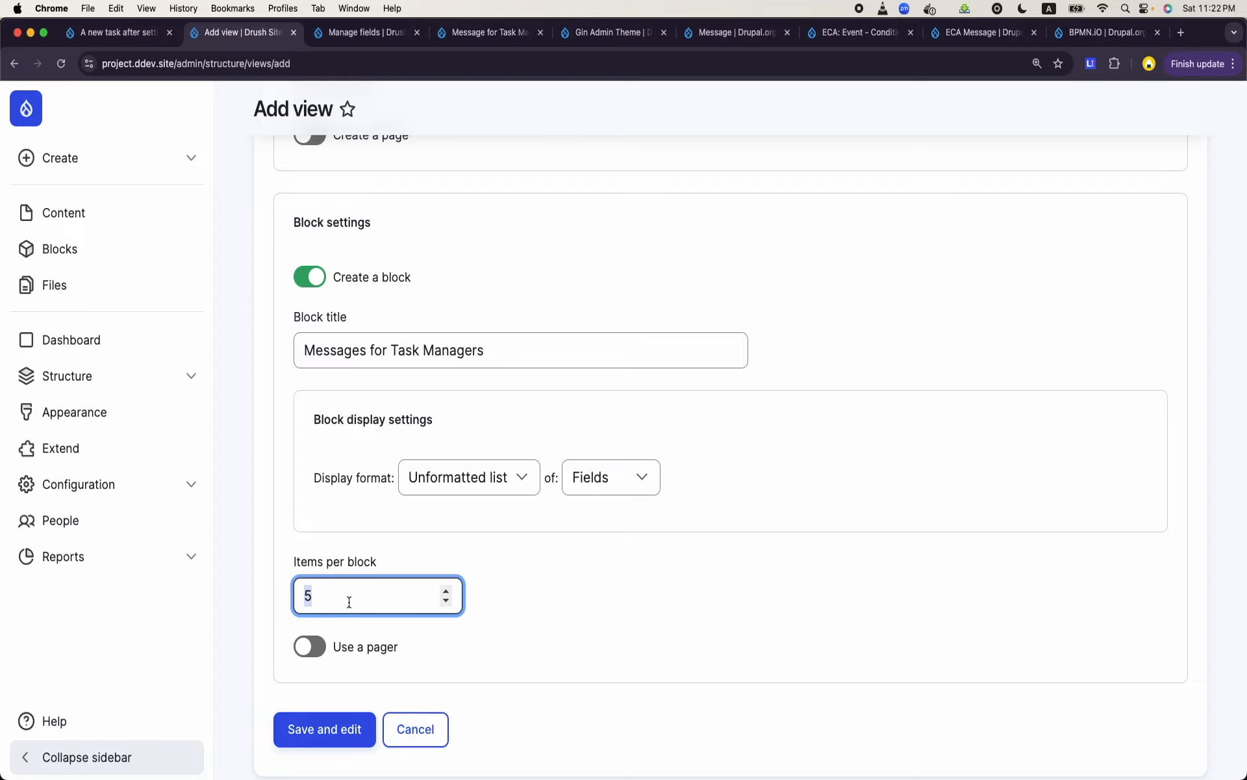
pyautogui.write('10')
pyautogui.click(337, 664)
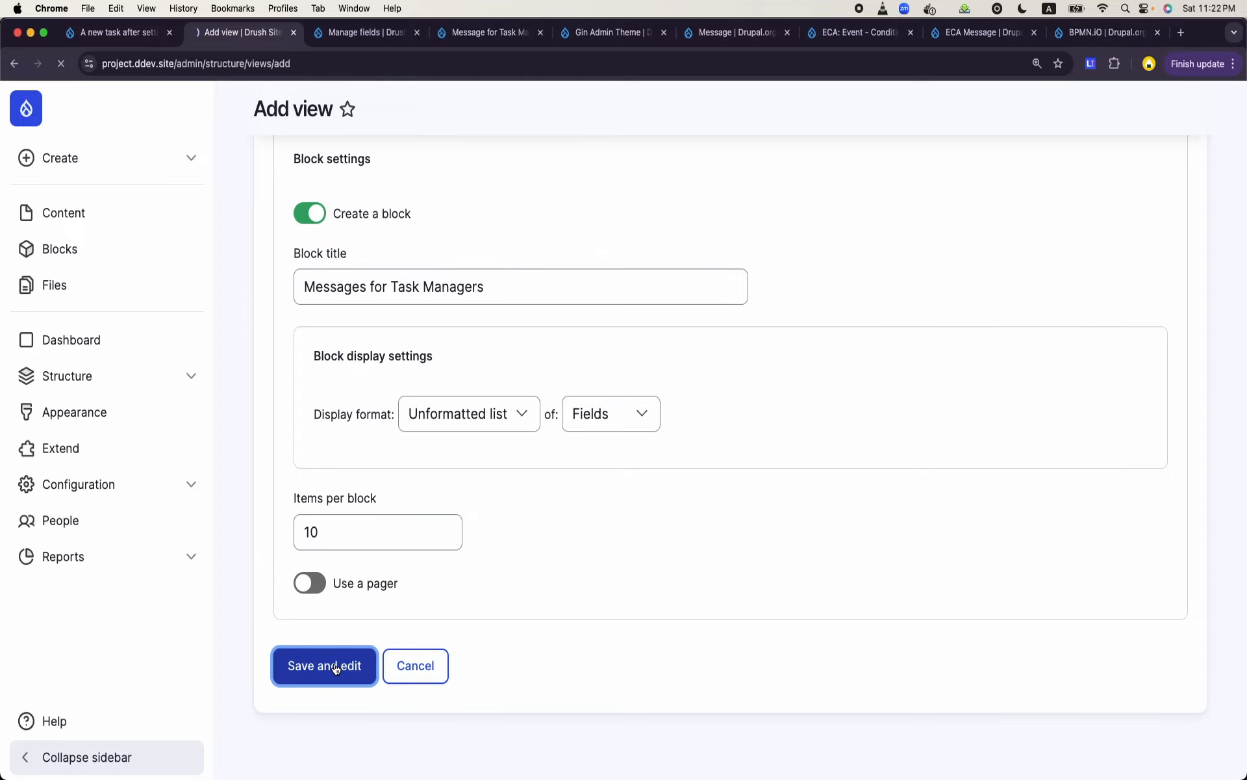
# - Review the new view's display settings and update its preview
pyautogui.scroll(-12, 616, 358)
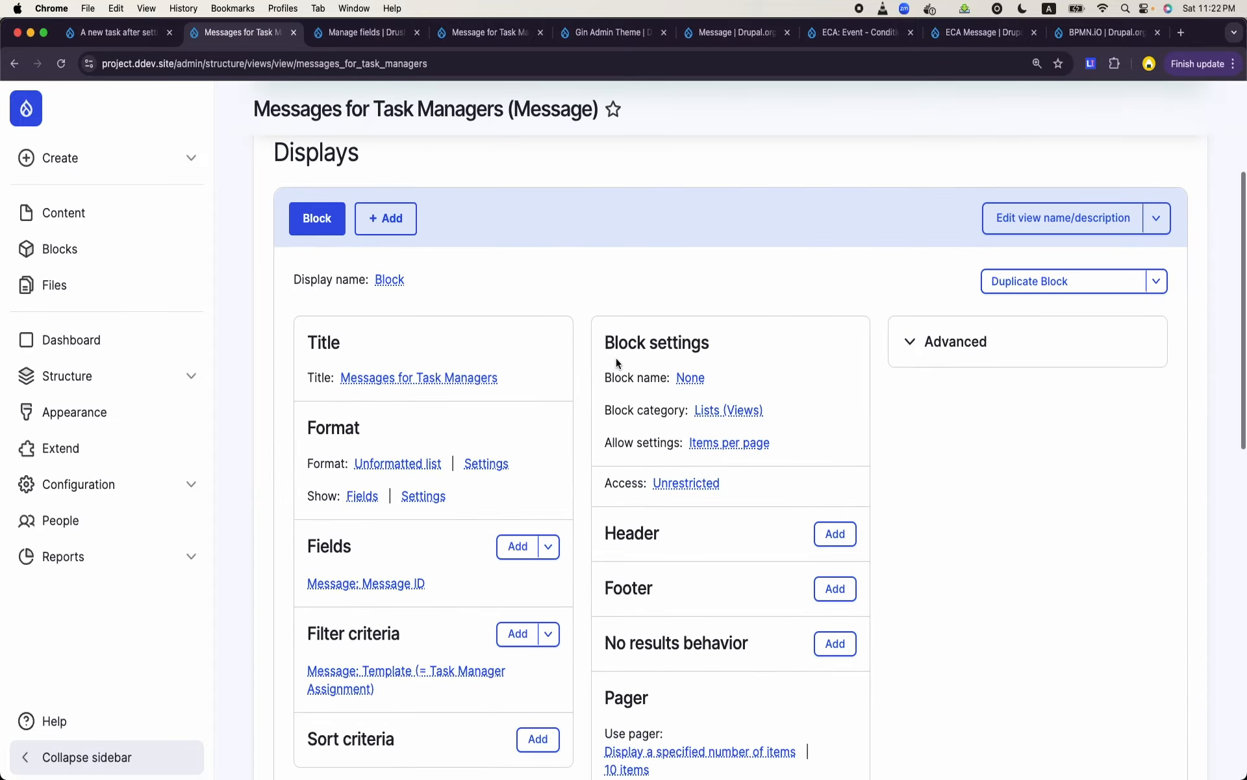
pyautogui.scroll(-3, 617, 359)
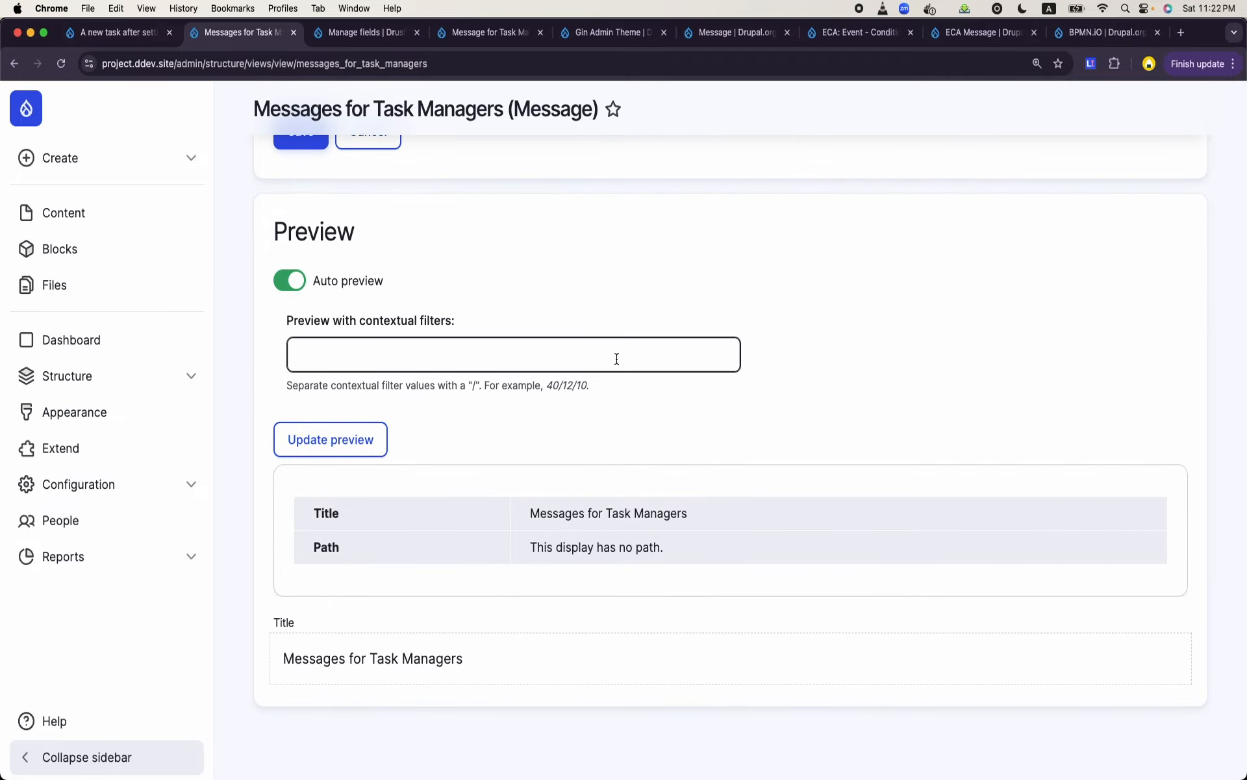
pyautogui.scroll(9, 617, 358)
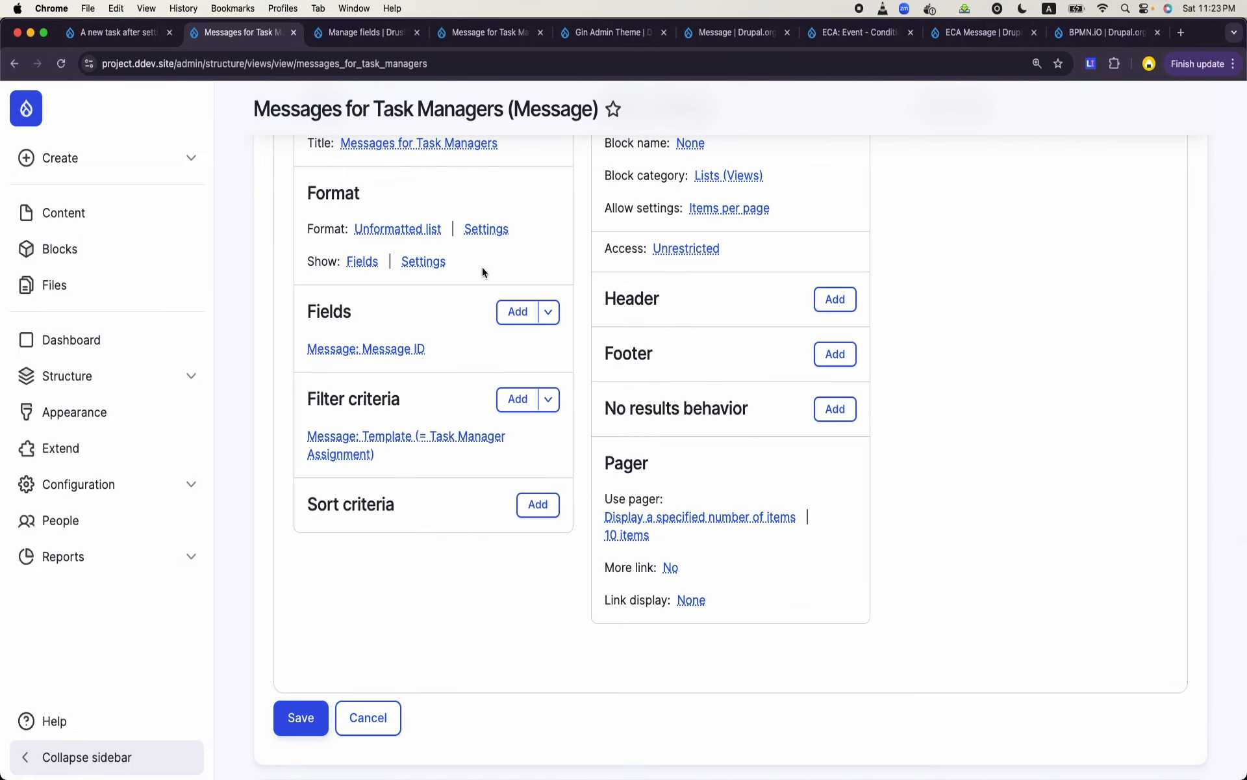
pyautogui.scroll(-10, 424, 380)
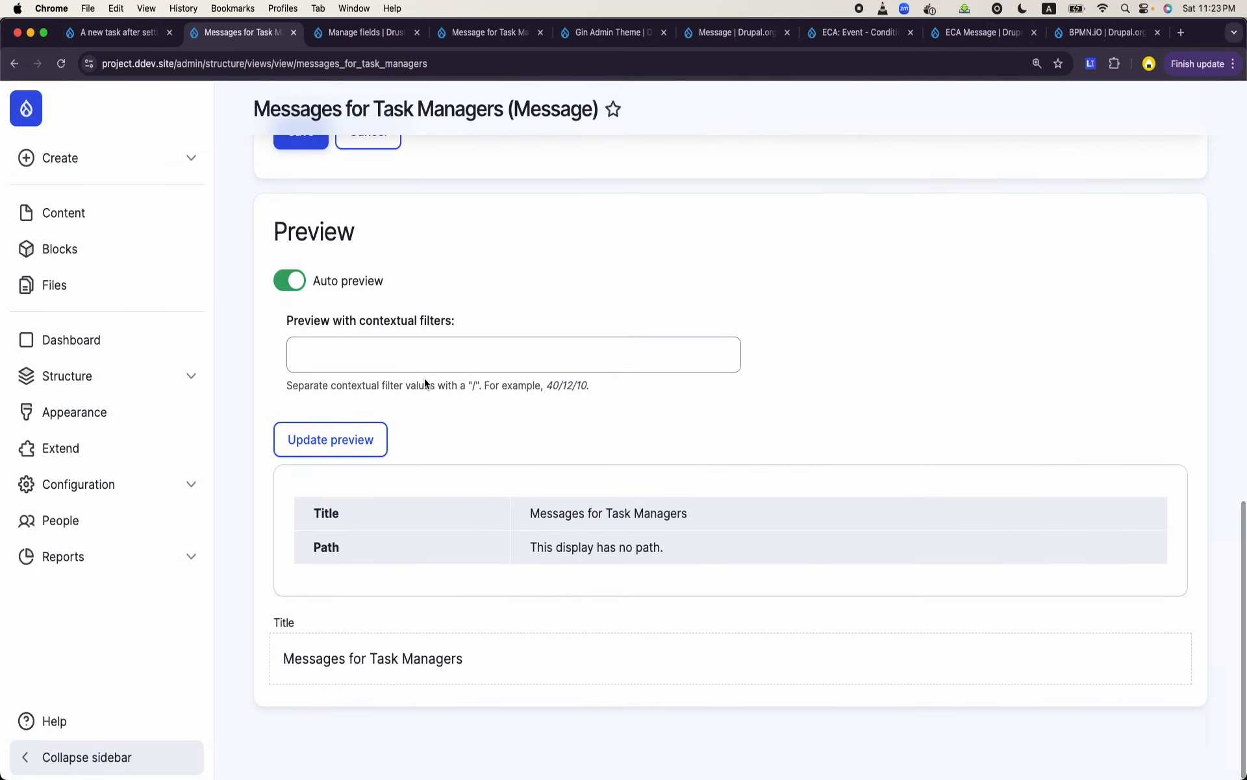
pyautogui.click(356, 455)
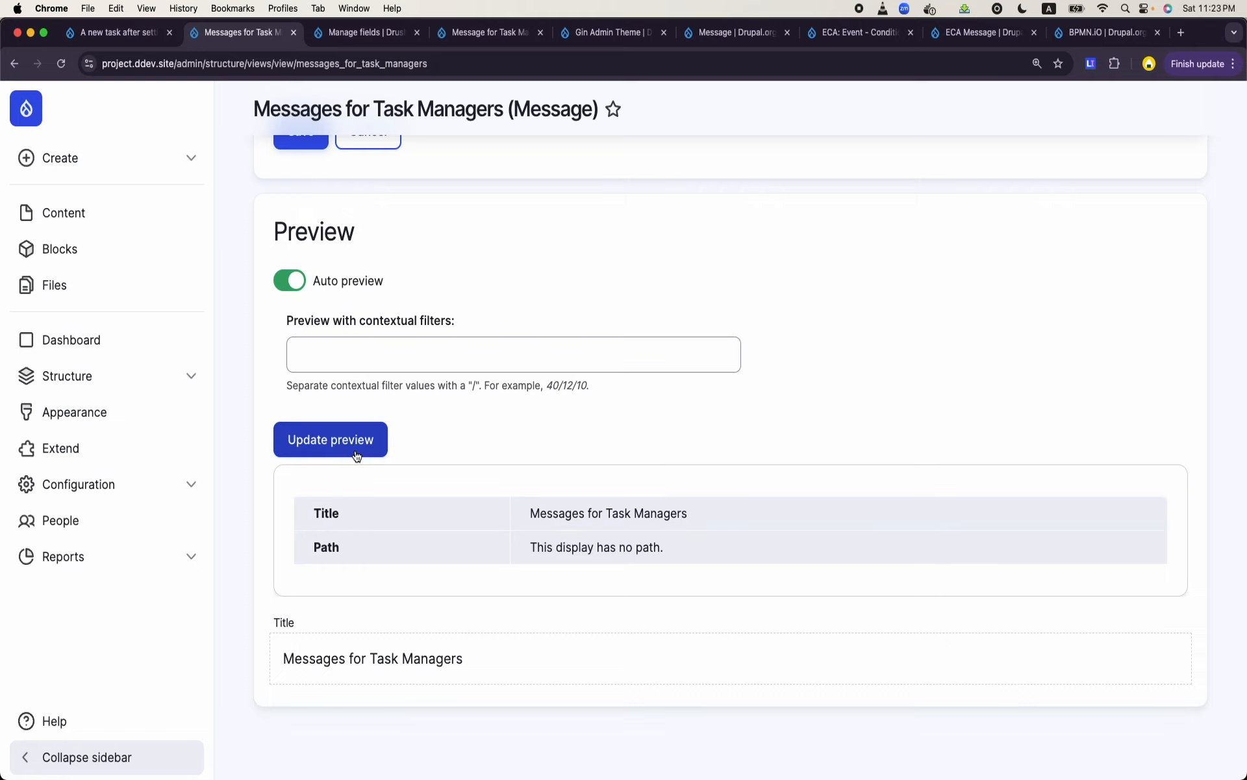
# - Save the Messages for Task Managers view and check its fields, filter criteria and preview
pyautogui.scroll(6, 355, 450)
pyautogui.scroll(1, 355, 449)
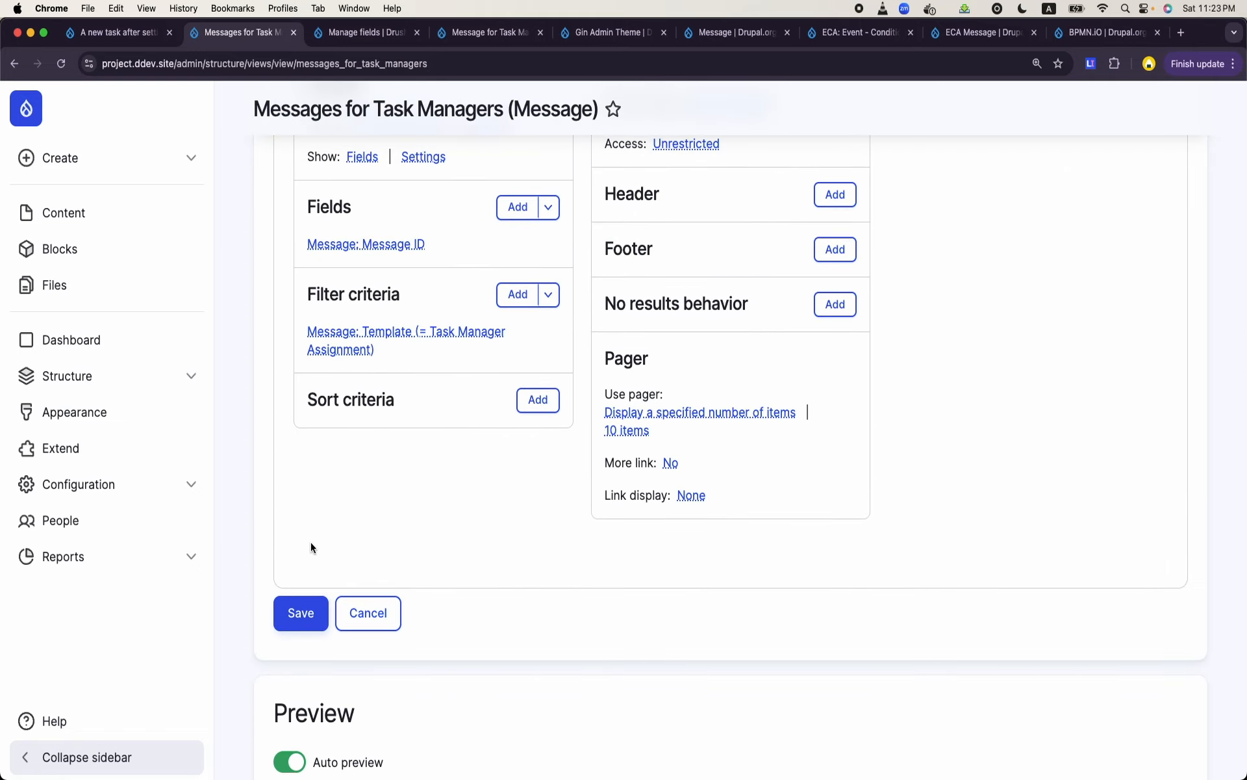
pyautogui.click(301, 613)
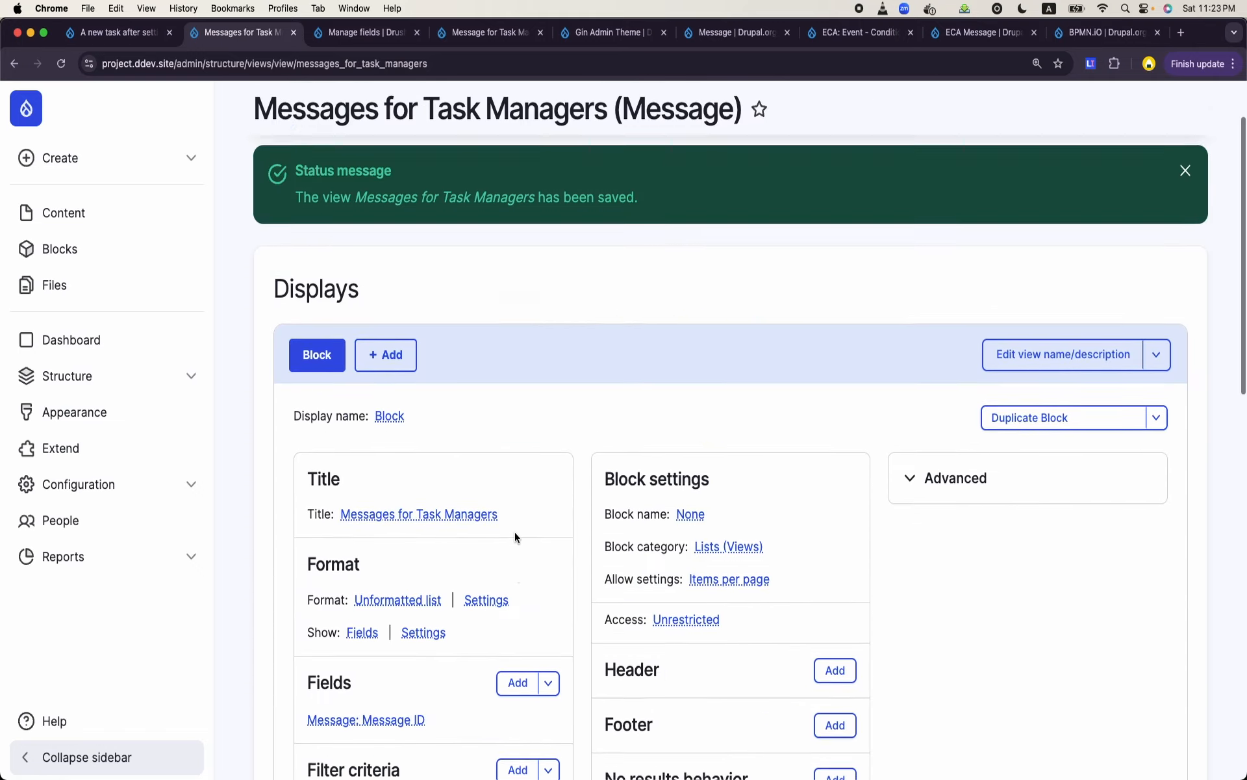
pyautogui.scroll(-5, 515, 532)
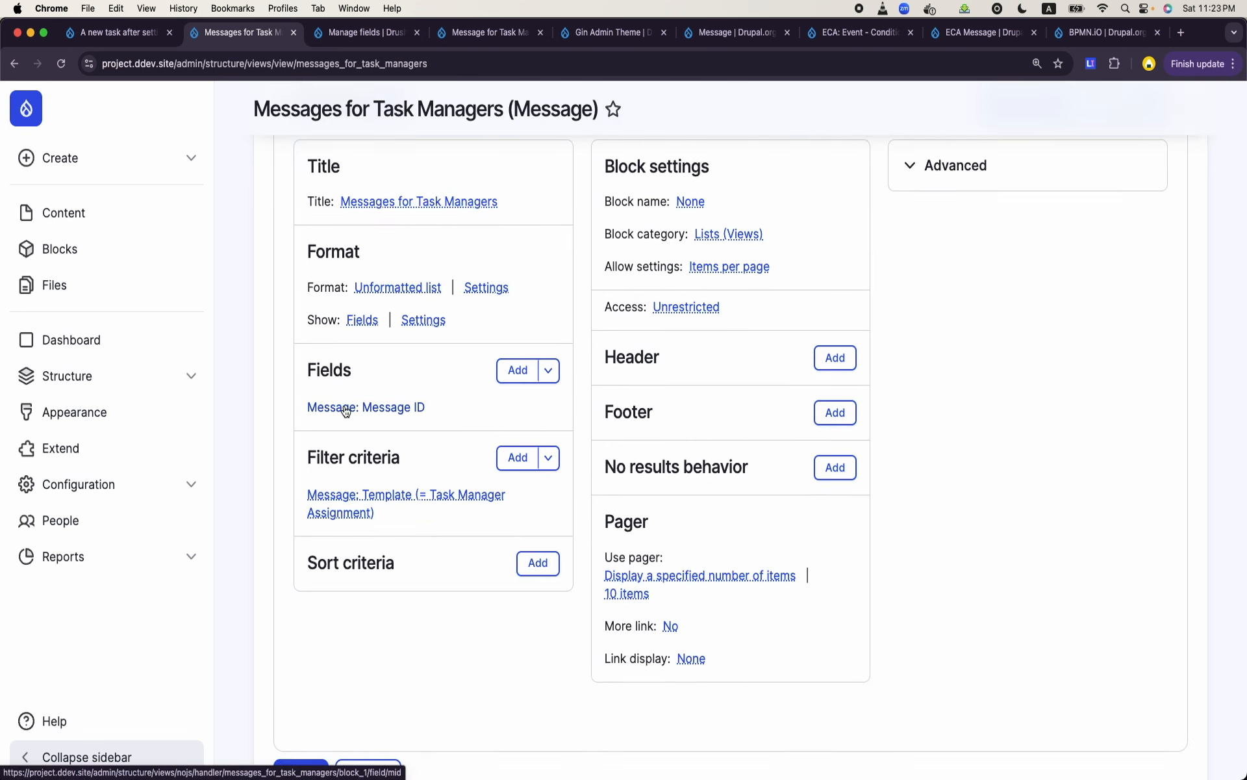
pyautogui.scroll(-10, 420, 462)
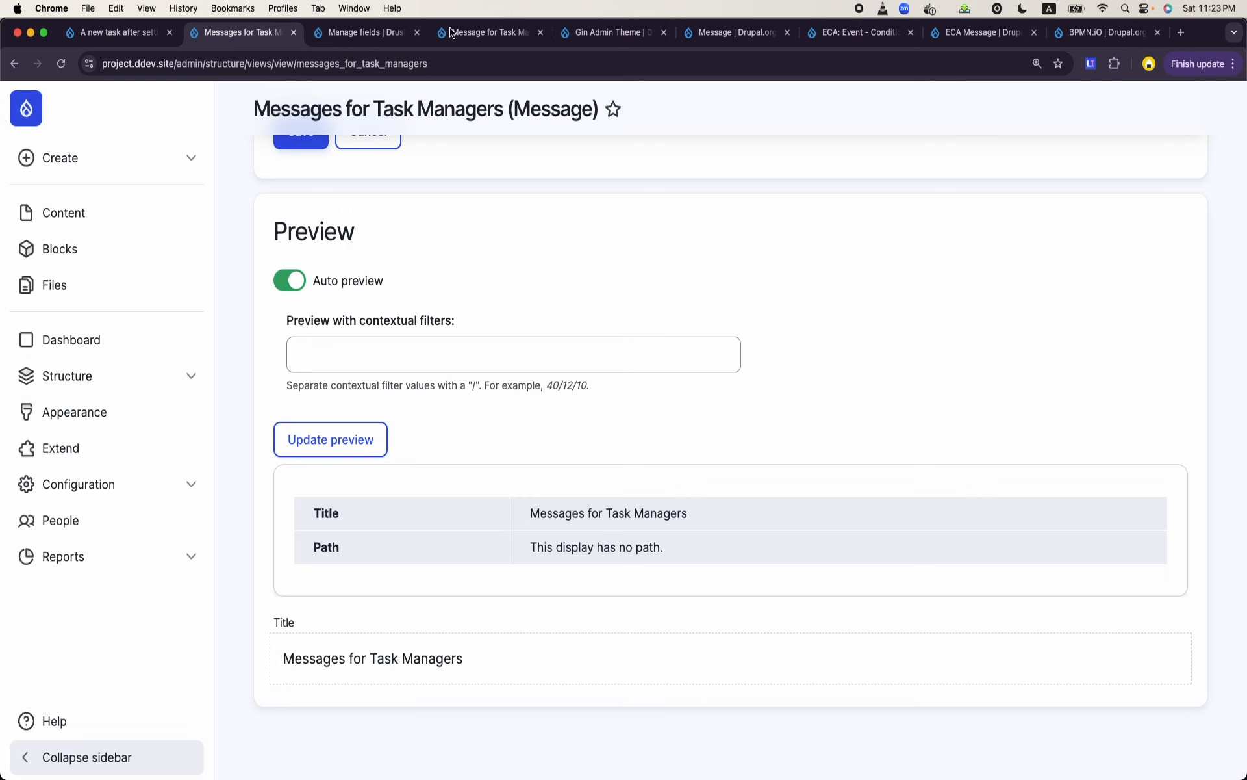
# - From the browser tab with the created task, open the site's Message configuration page
pyautogui.click(134, 36)
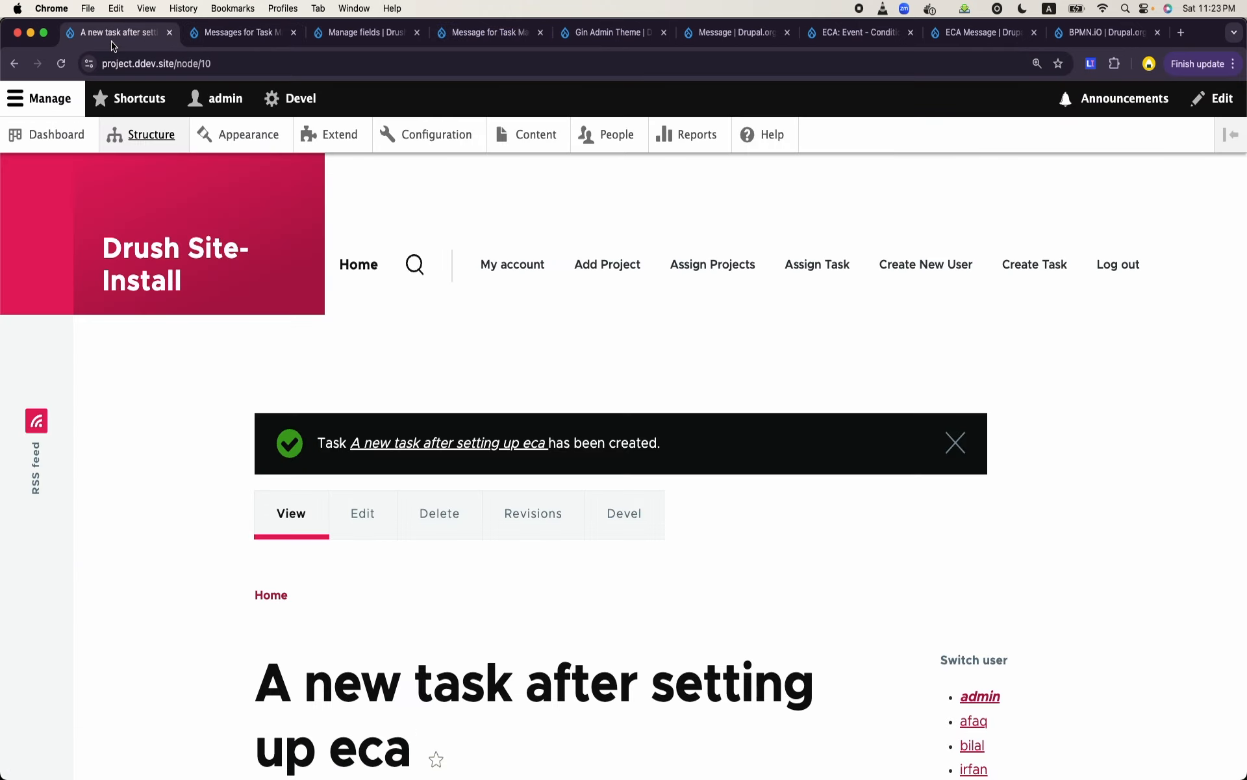
pyautogui.click(154, 147)
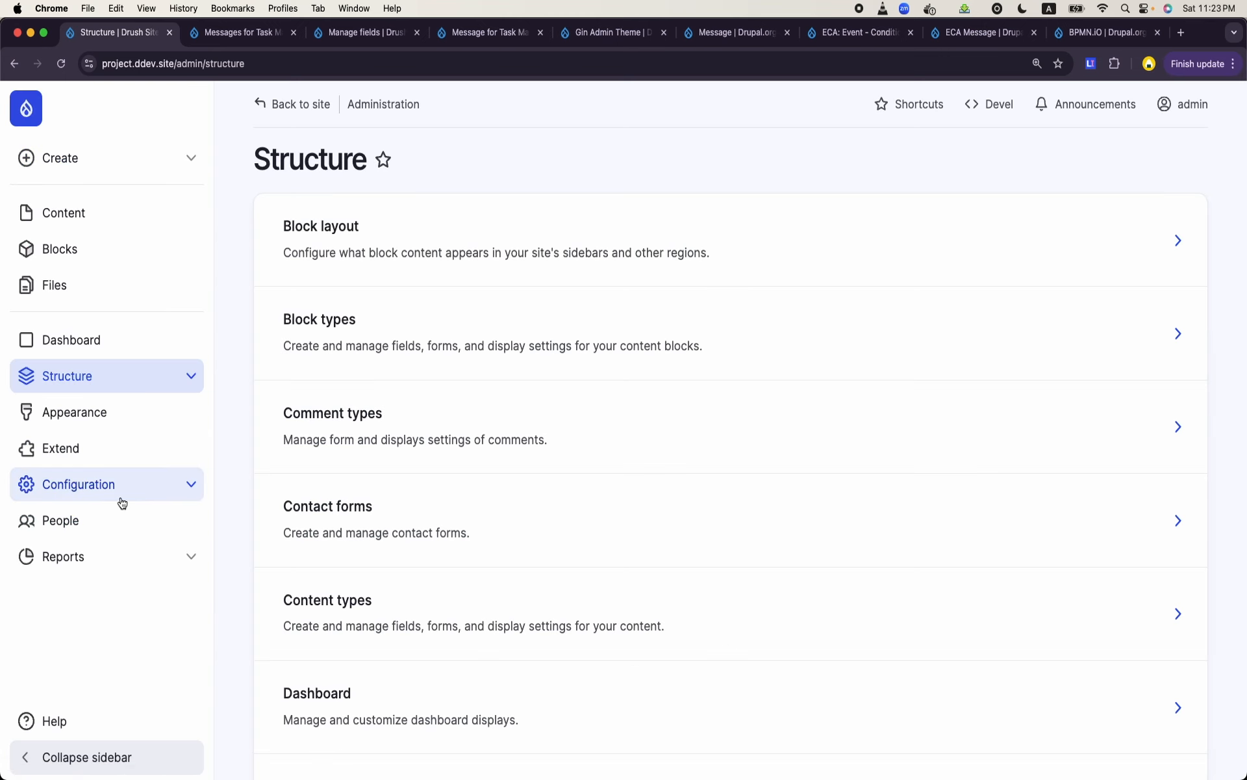
pyautogui.click(122, 499)
pyautogui.scroll(-2, 122, 502)
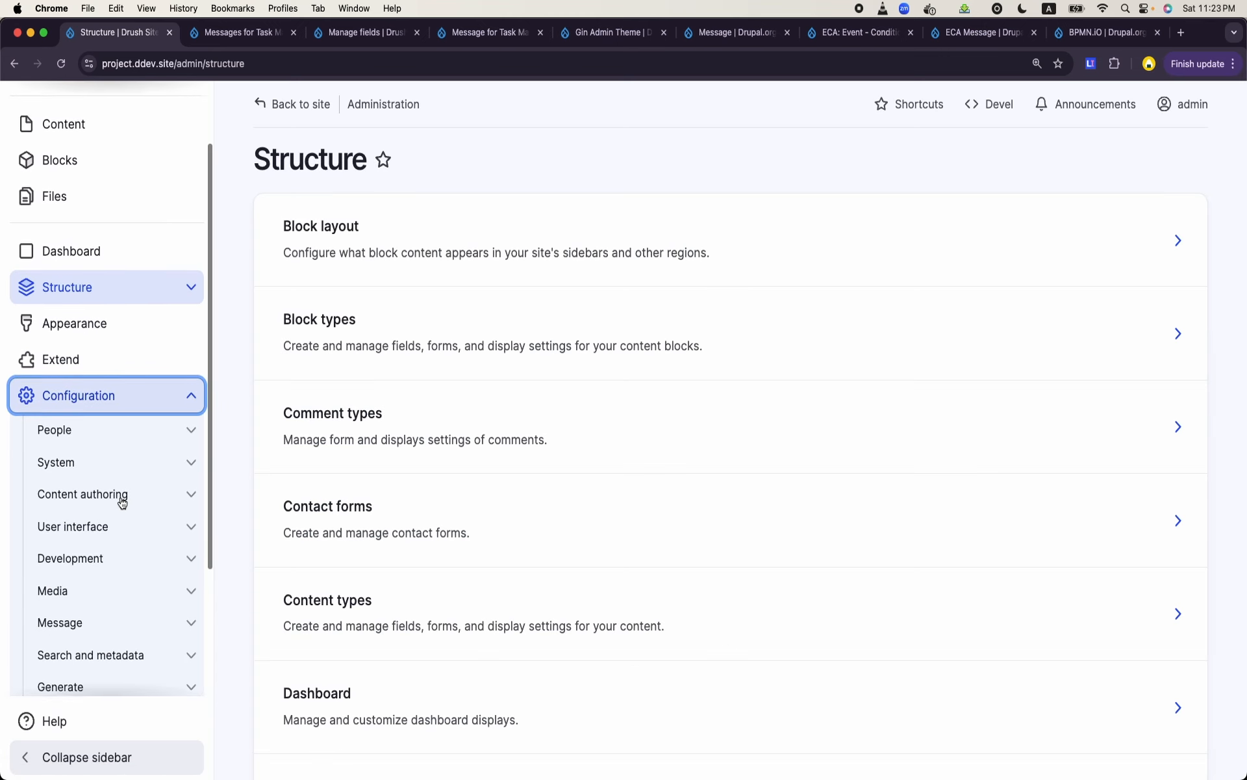
pyautogui.click(84, 622)
pyautogui.scroll(-1, 91, 604)
pyautogui.click(86, 617)
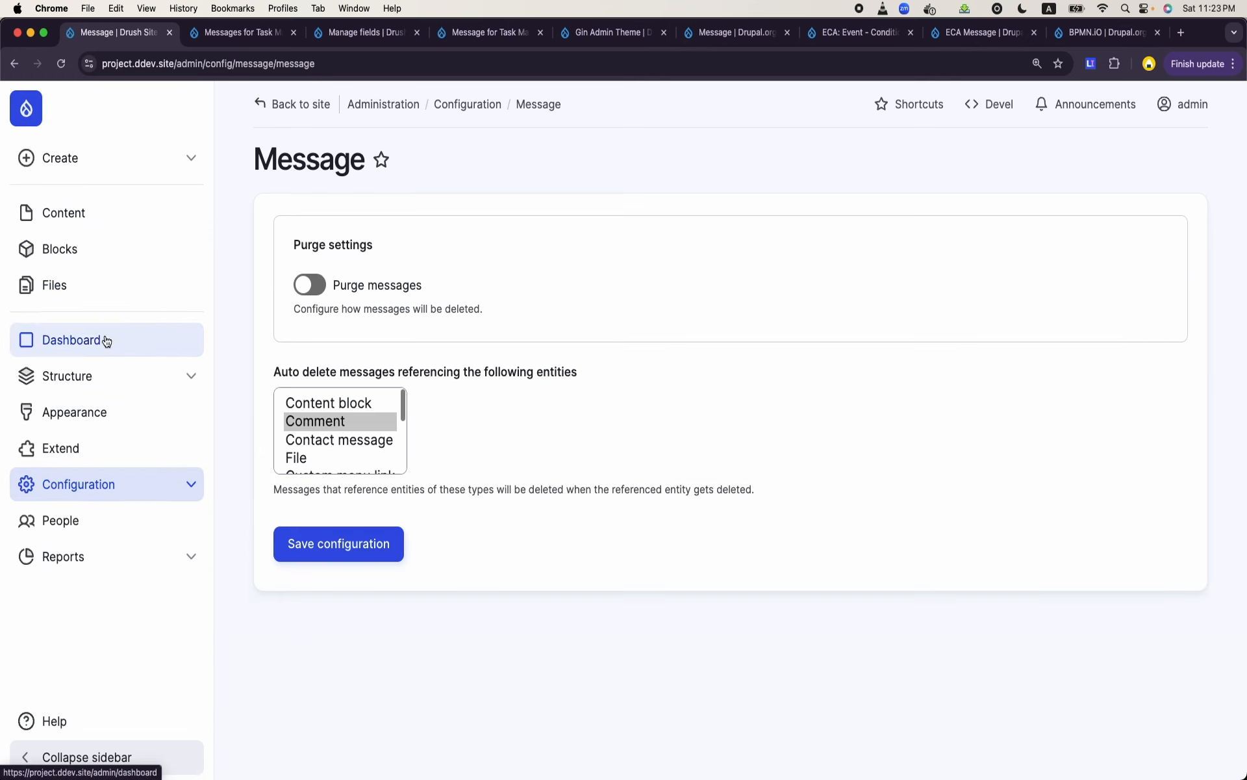
# - Open the Task Manager Assignment message template for editing and review its message text and token options
pyautogui.click(104, 375)
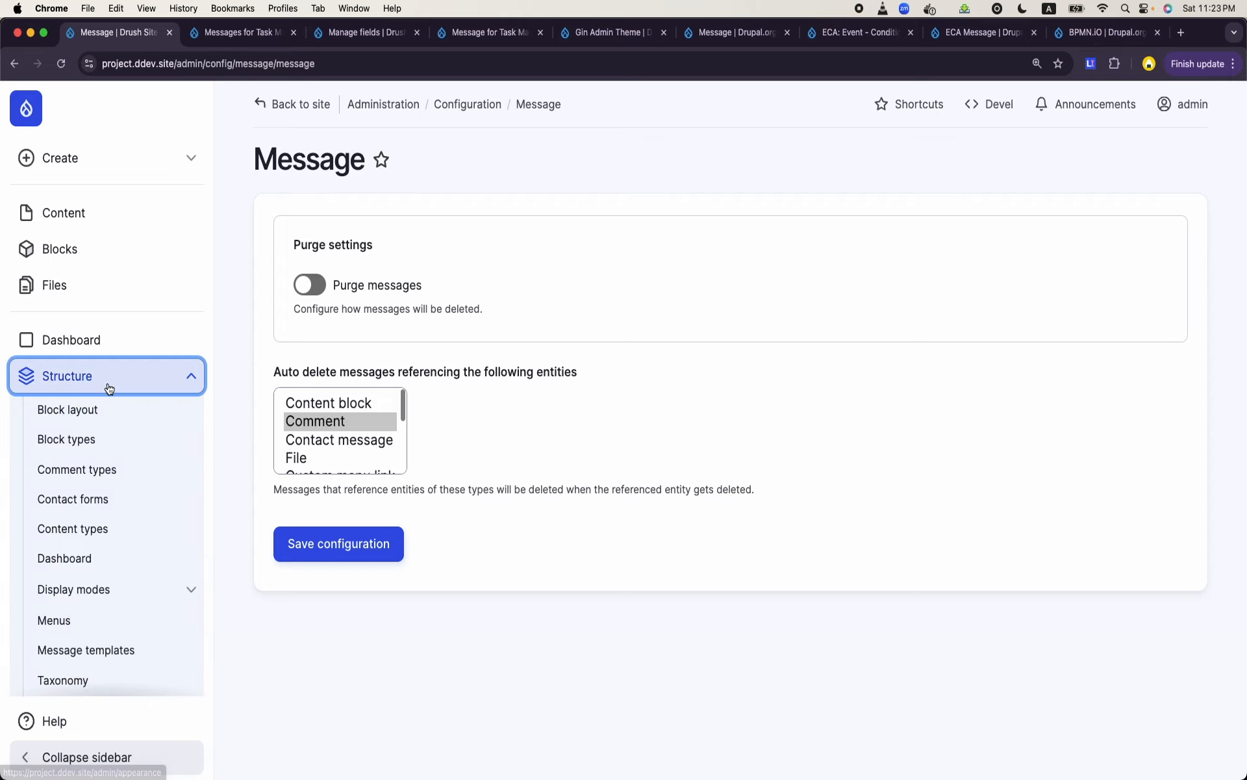
pyautogui.click(103, 650)
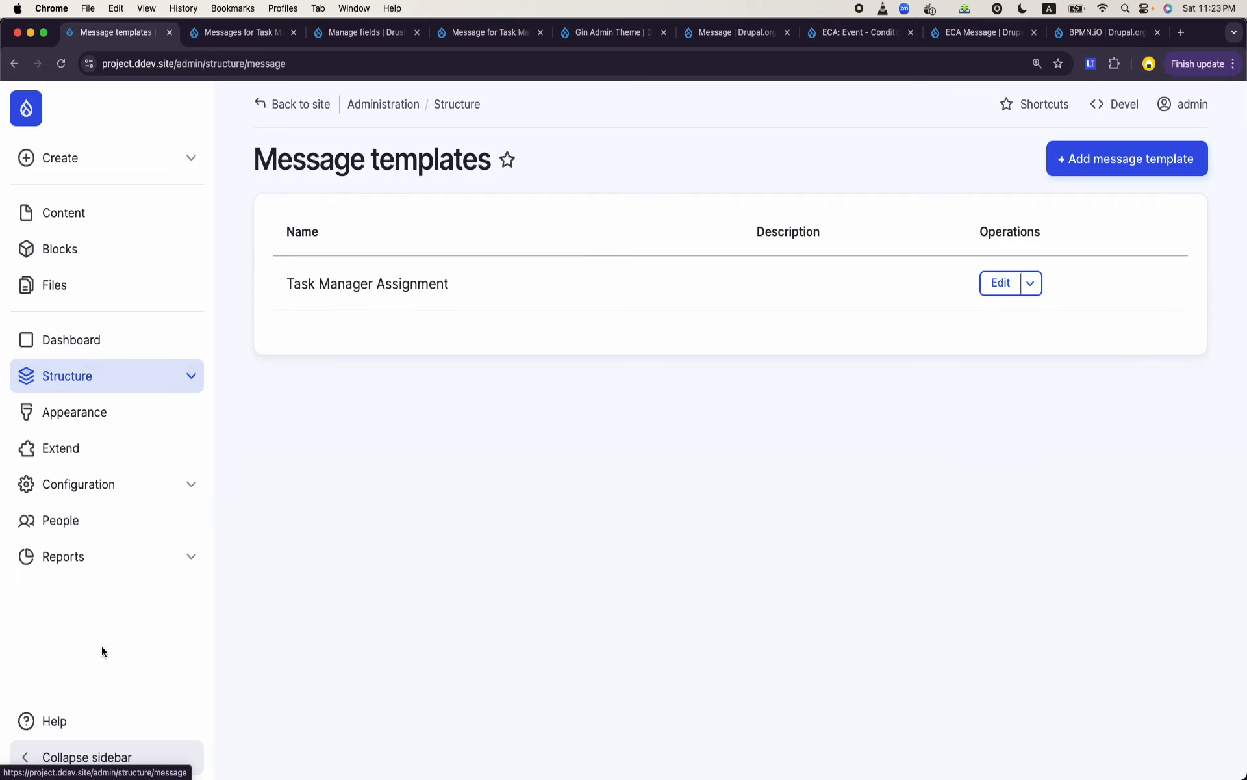
pyautogui.click(992, 293)
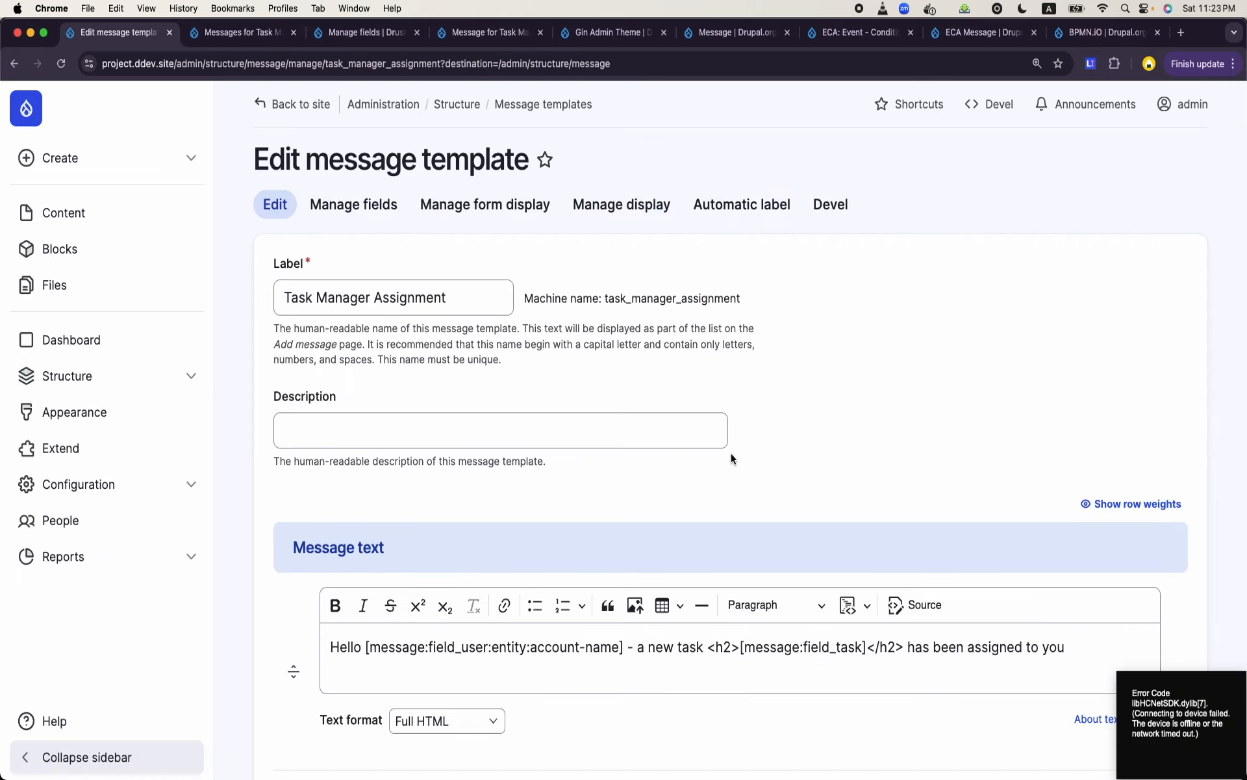
pyautogui.scroll(-5, 730, 453)
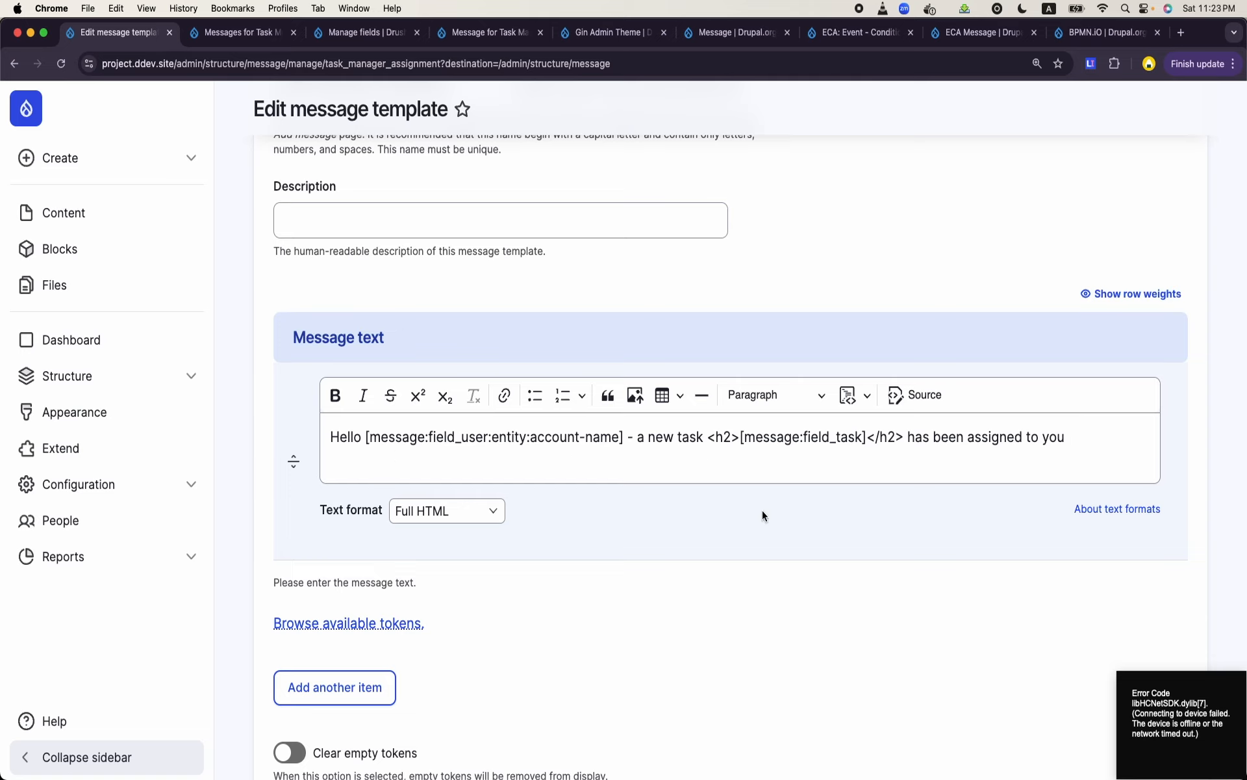
pyautogui.scroll(-5, 763, 514)
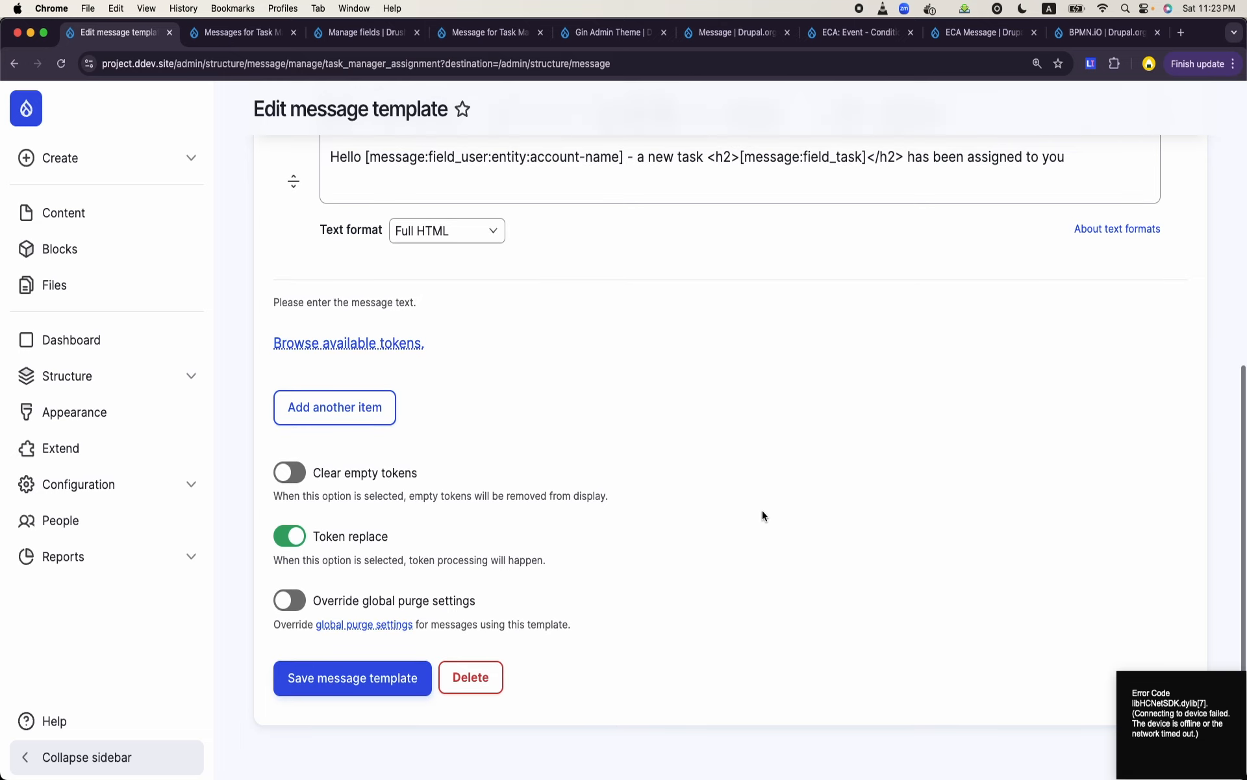
# - Save the Task Manager Assignment message template
pyautogui.rightClick(762, 509)
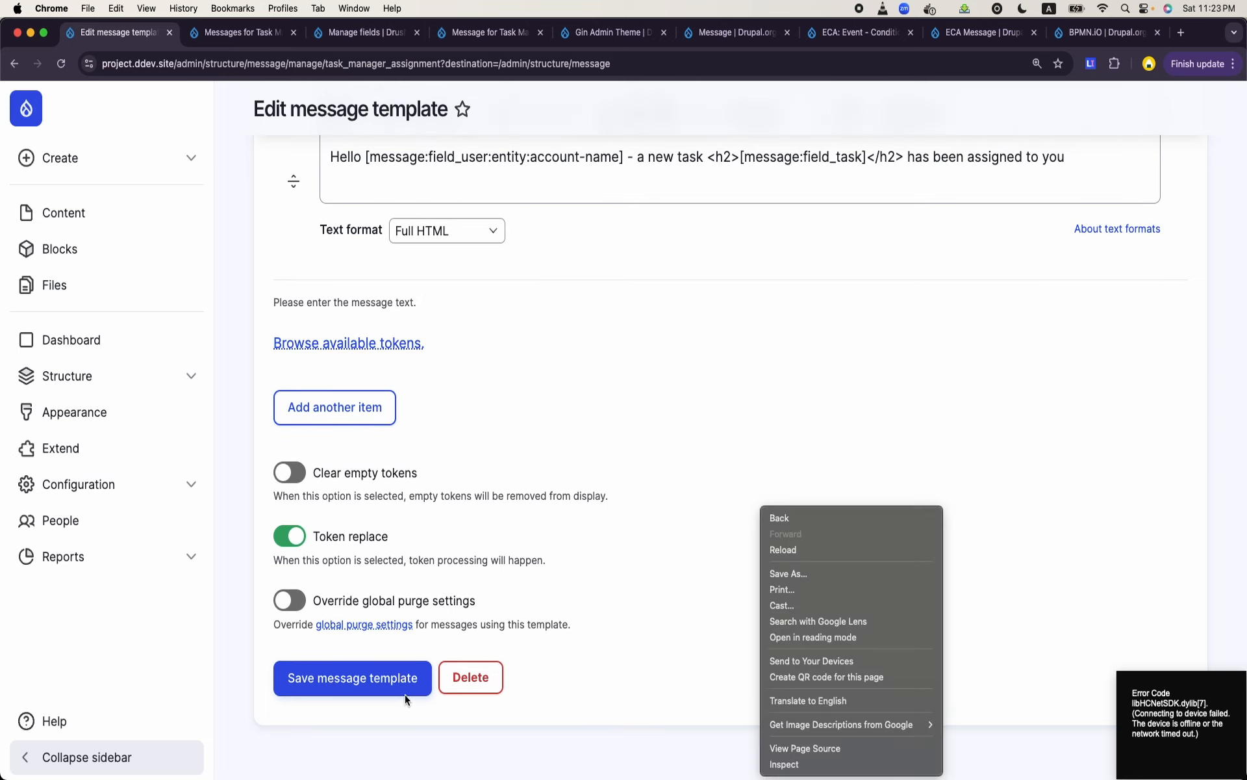
pyautogui.click(405, 695)
pyautogui.click(404, 677)
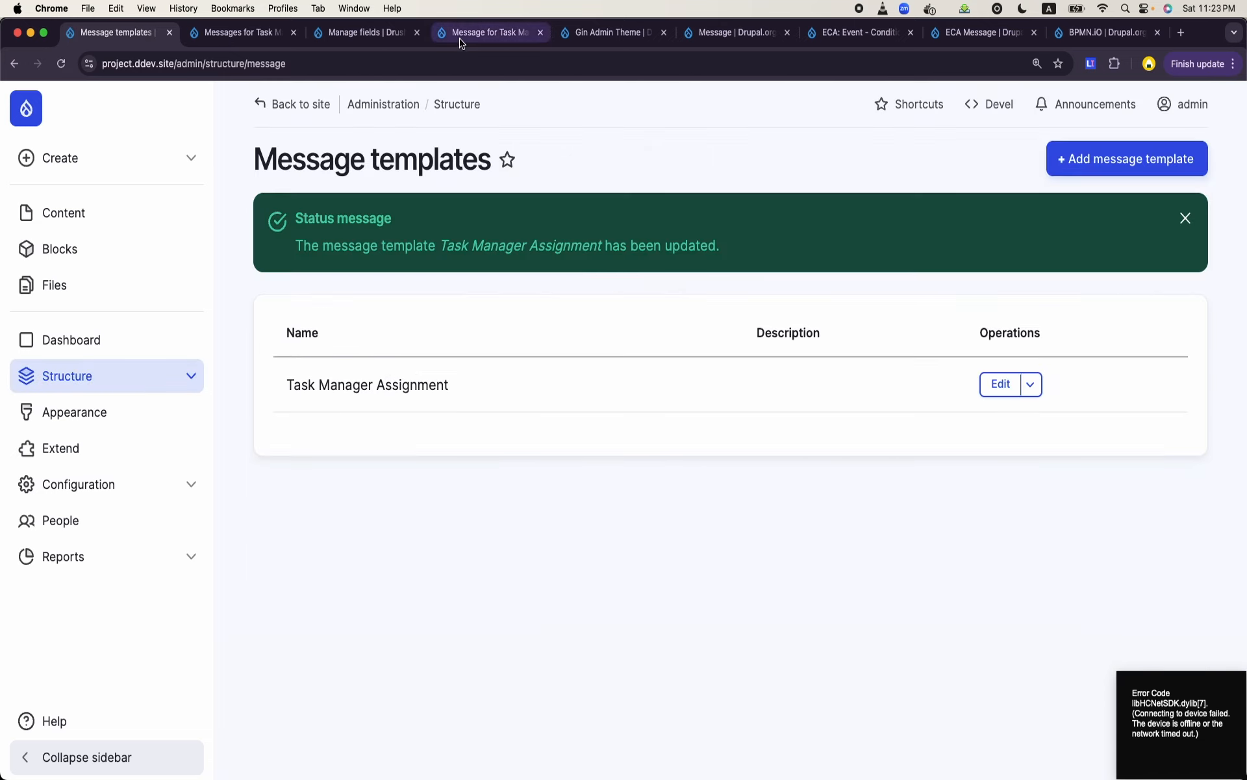
# - From the tab showing the Messages for Task Managers view, open the Message for Task Manager ECA model for editing
pyautogui.click(245, 36)
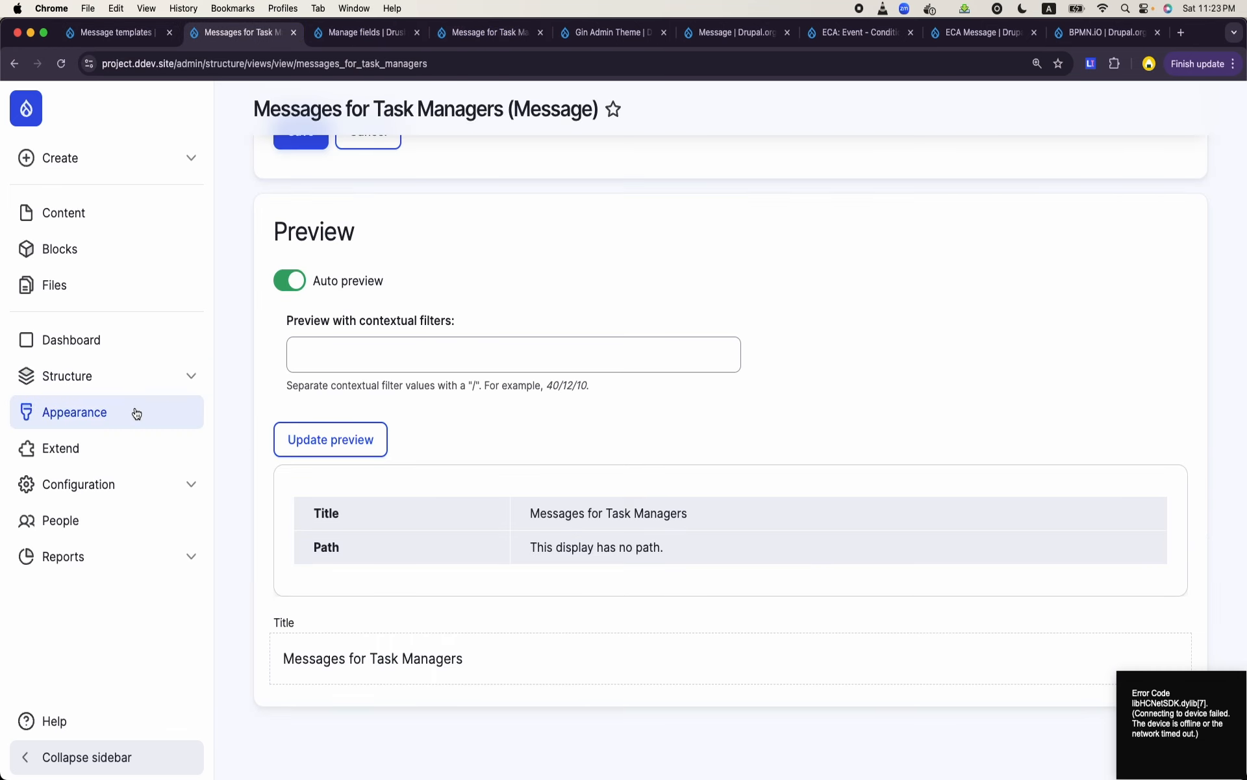
pyautogui.click(127, 390)
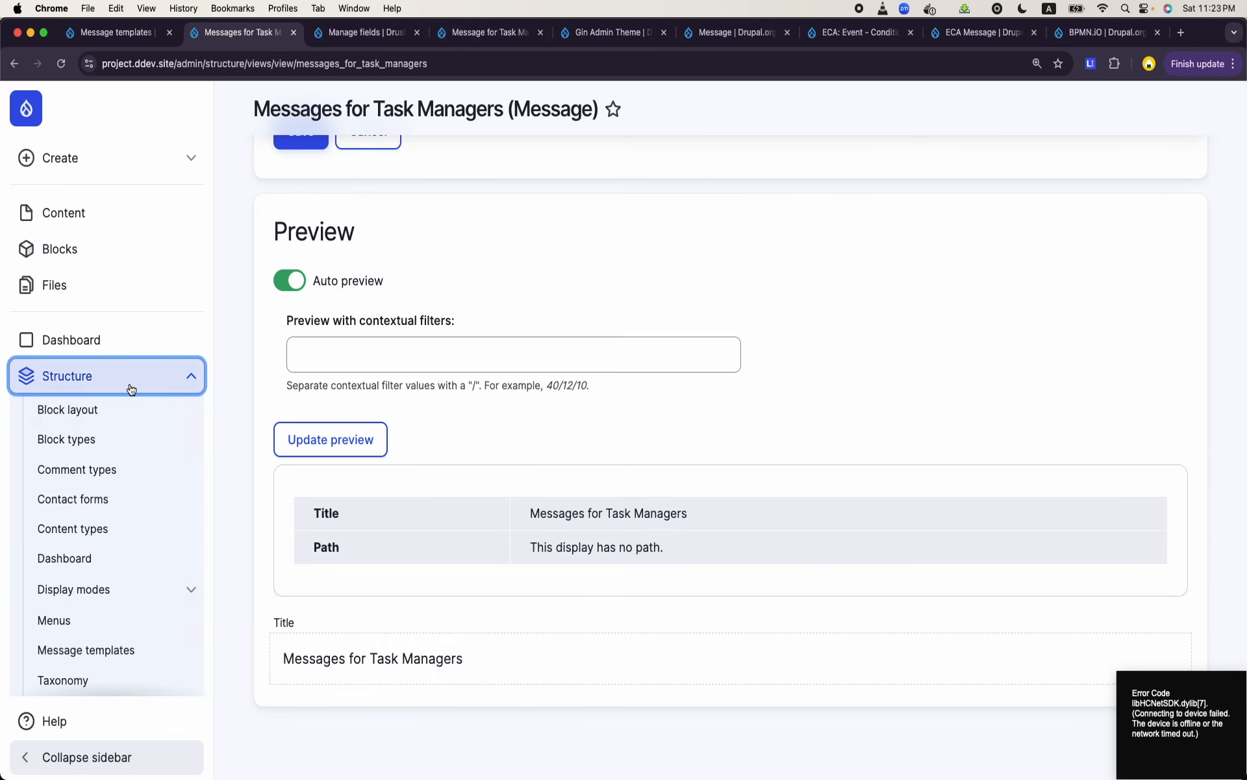
pyautogui.scroll(-3, 128, 390)
pyautogui.scroll(-1, 132, 386)
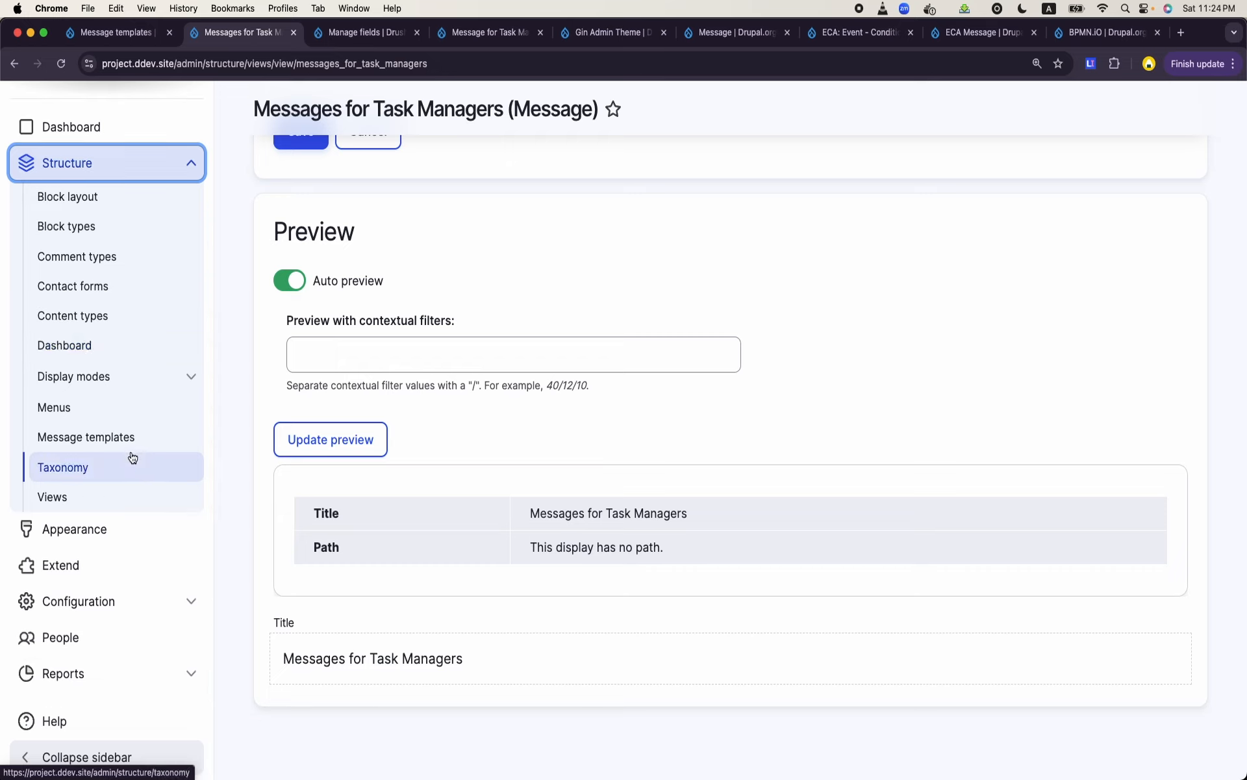
pyautogui.click(156, 601)
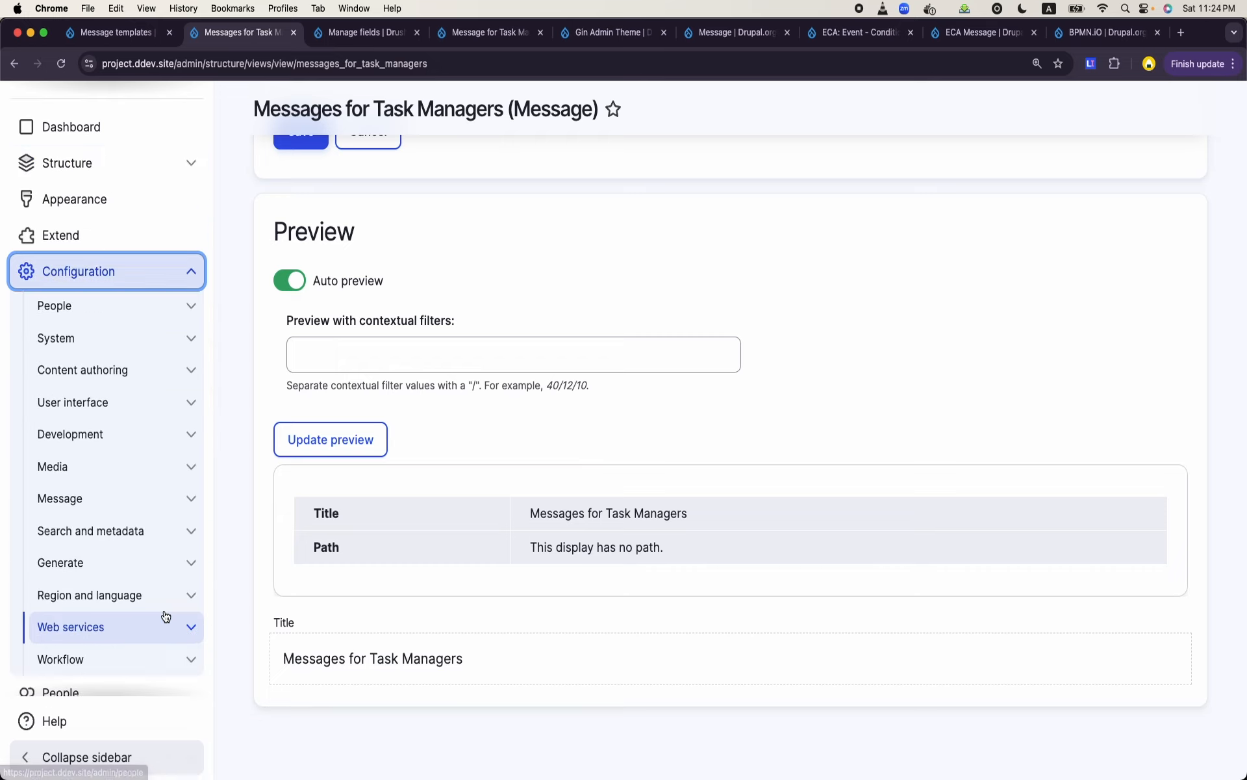
pyautogui.scroll(-2, 164, 615)
pyautogui.click(166, 616)
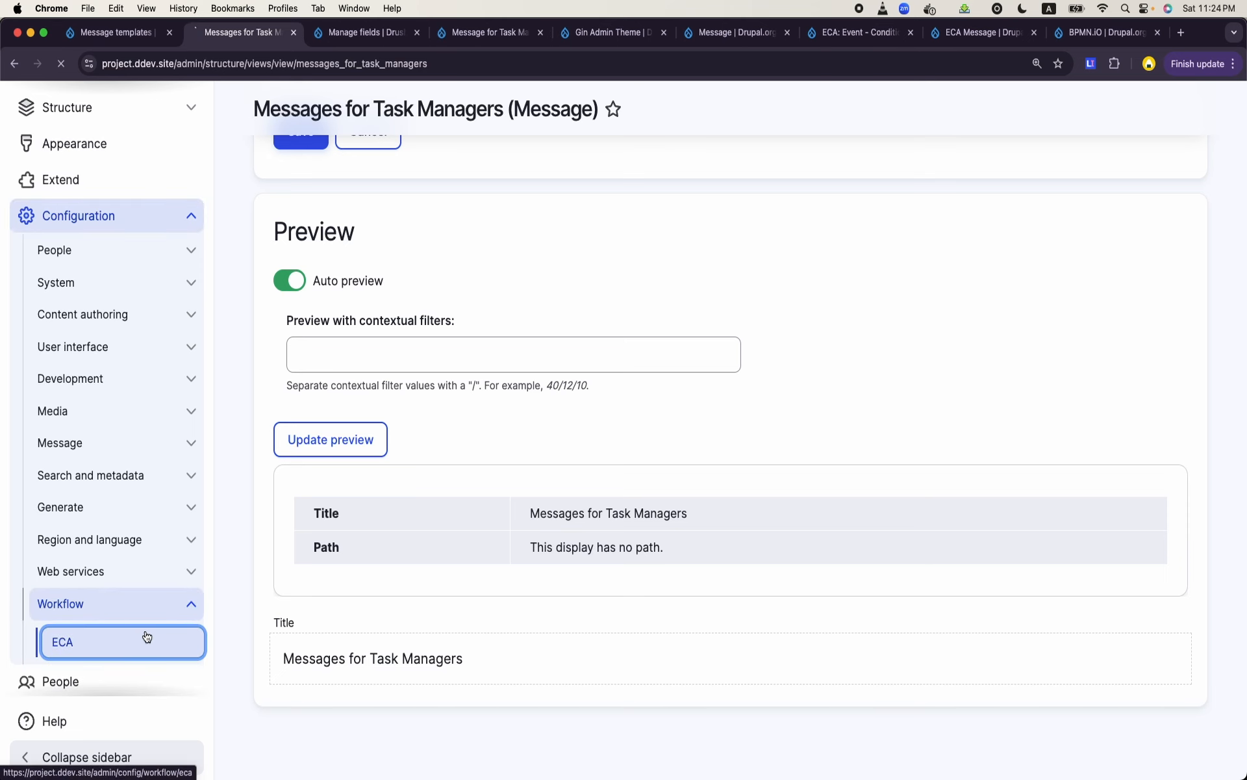
pyautogui.click(145, 634)
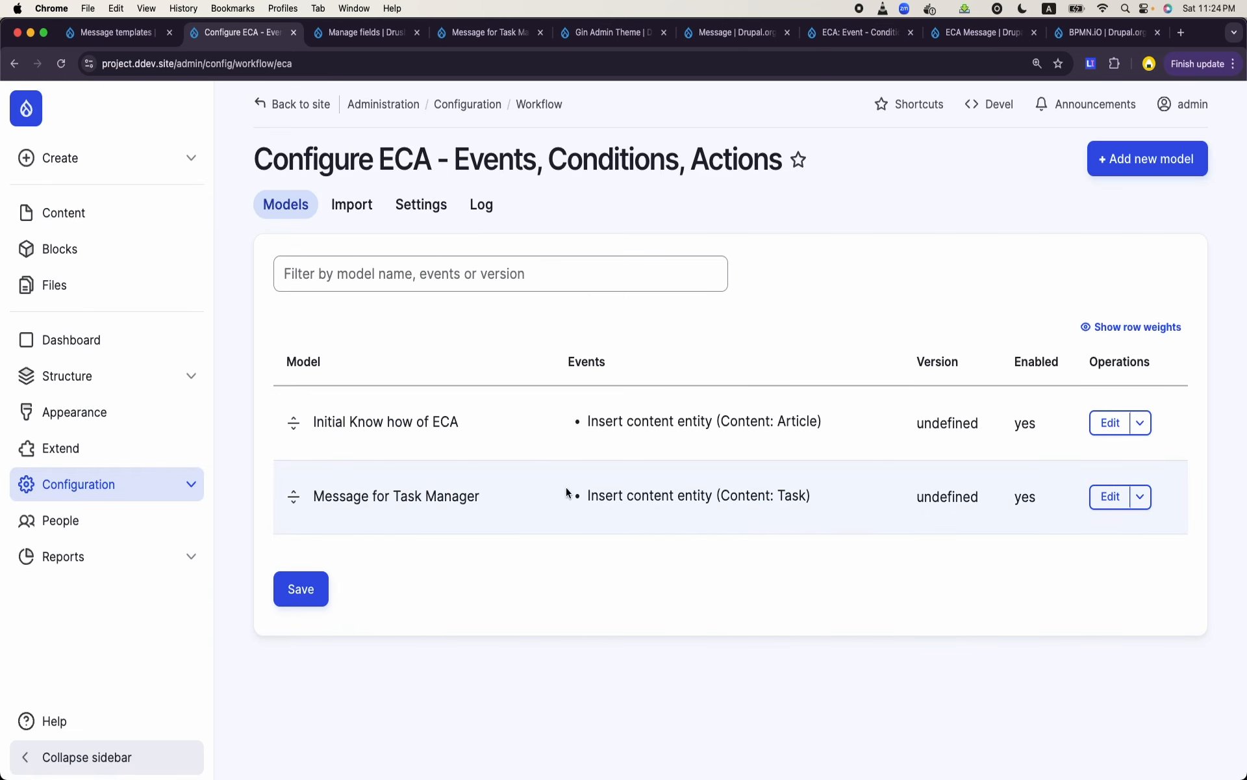
pyautogui.click(1097, 498)
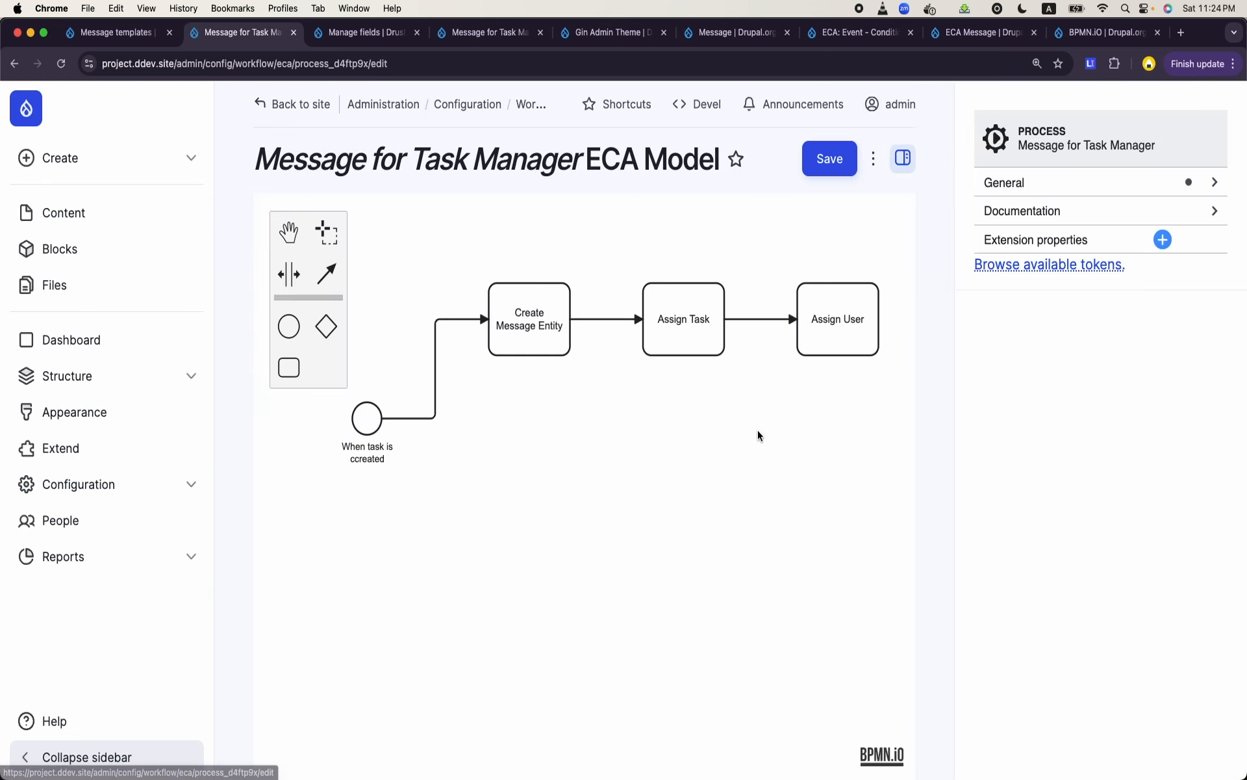
# - Check the model's task creation event and set Published to yes for the Create Message Entity action
pyautogui.click(359, 428)
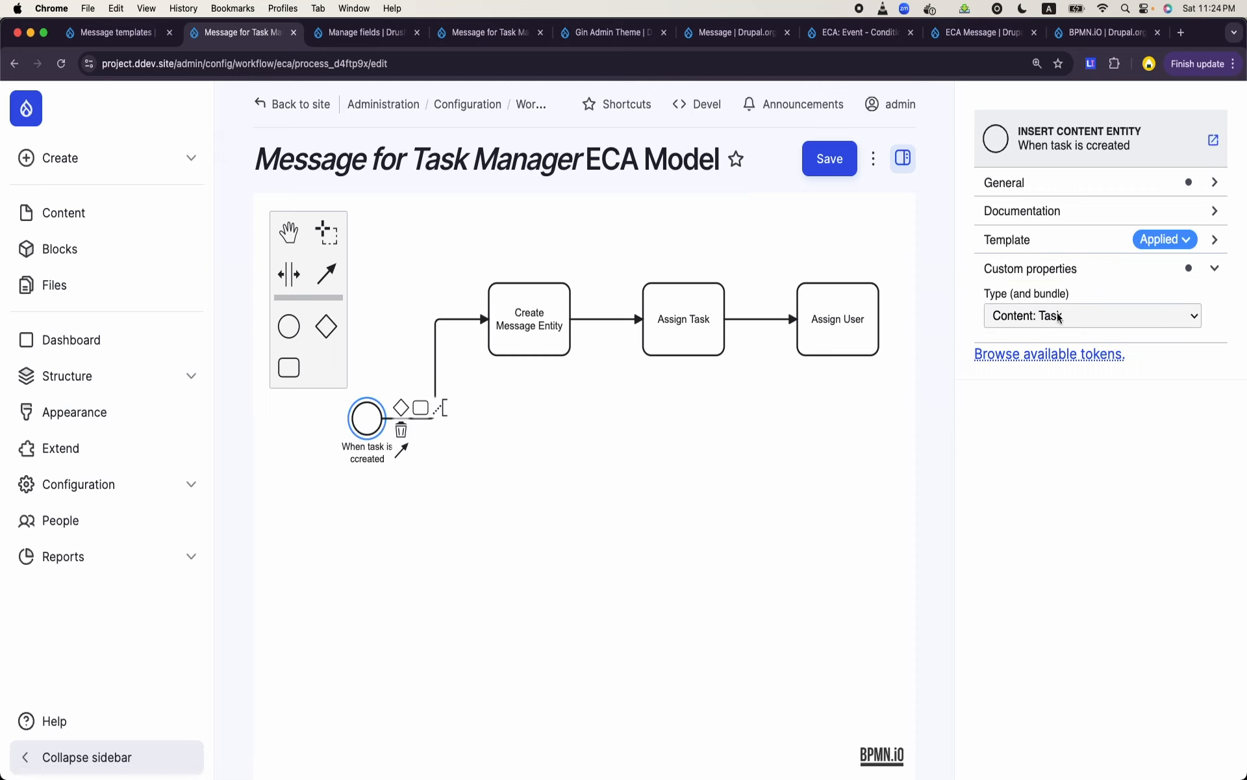
pyautogui.click(532, 341)
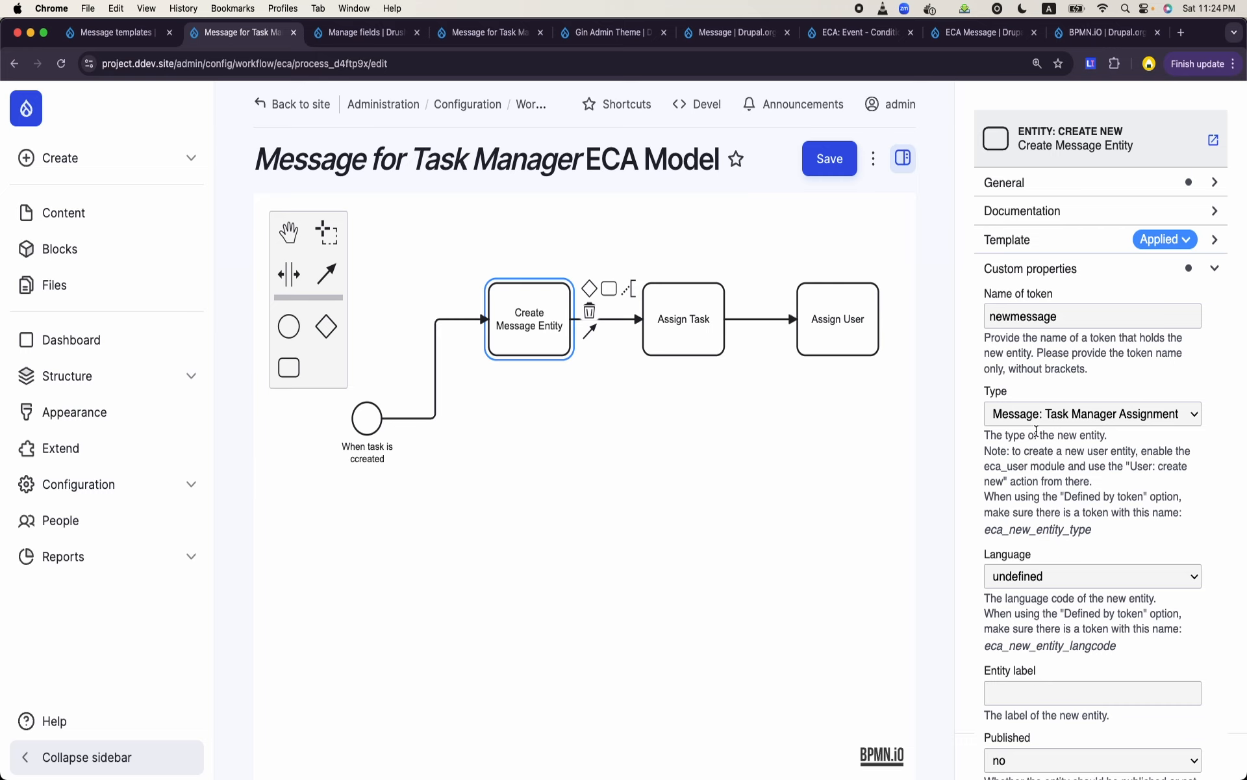
pyautogui.scroll(-3, 1036, 432)
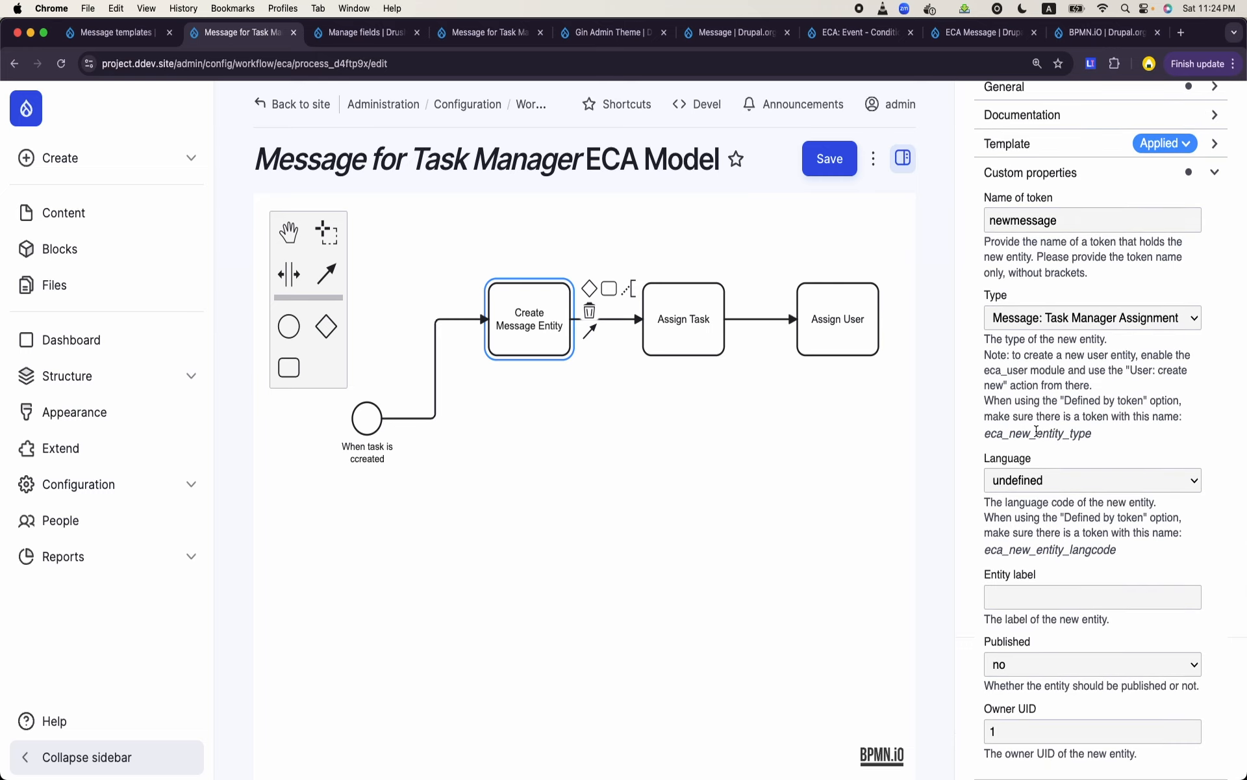
pyautogui.click(1120, 657)
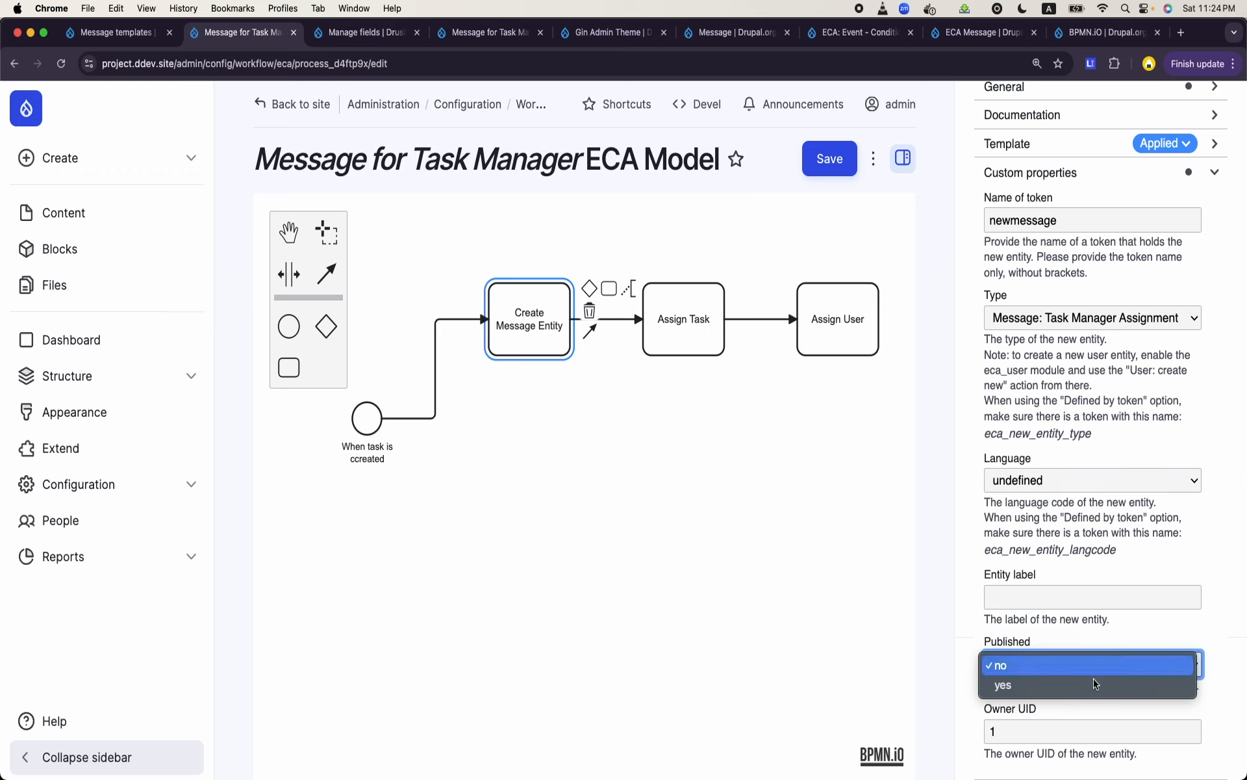
pyautogui.click(1095, 684)
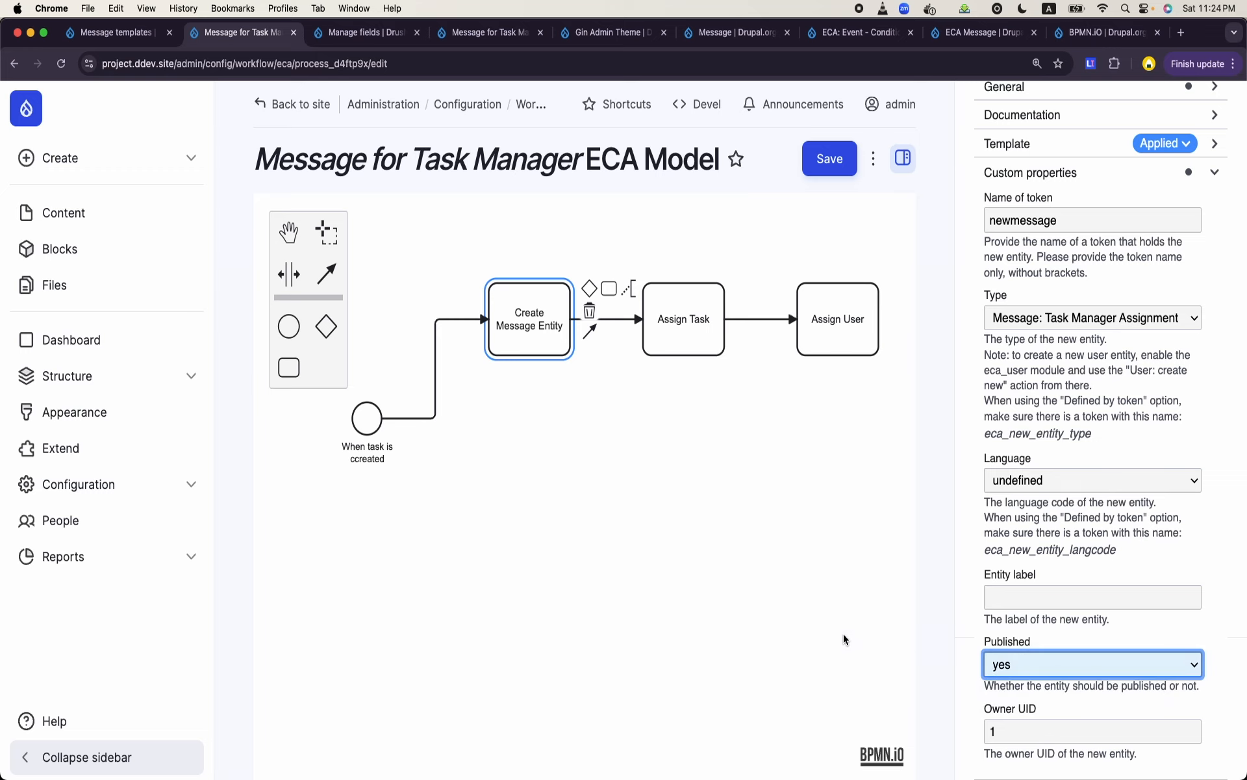
# - Review the field name, field value, save and entity settings of the Assign Task and Assign User actions
pyautogui.click(718, 321)
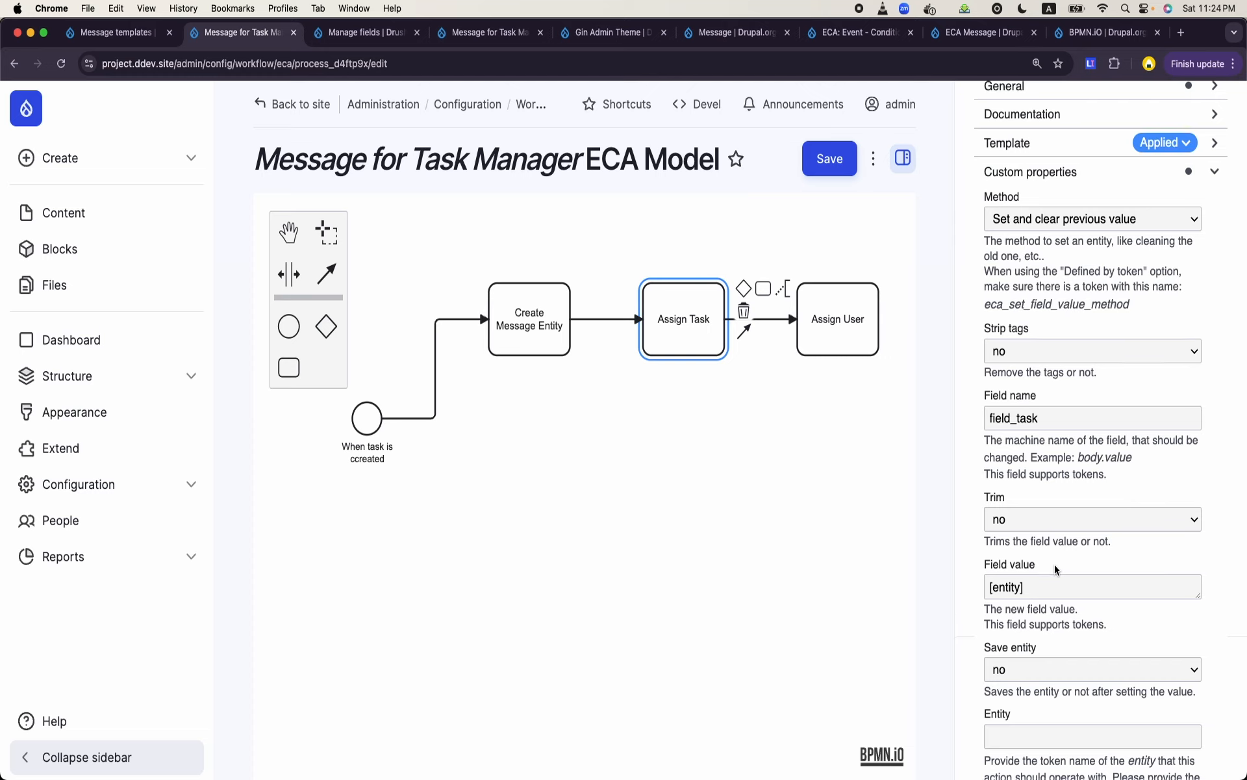
pyautogui.scroll(-1, 1055, 569)
pyautogui.scroll(-1, 1020, 567)
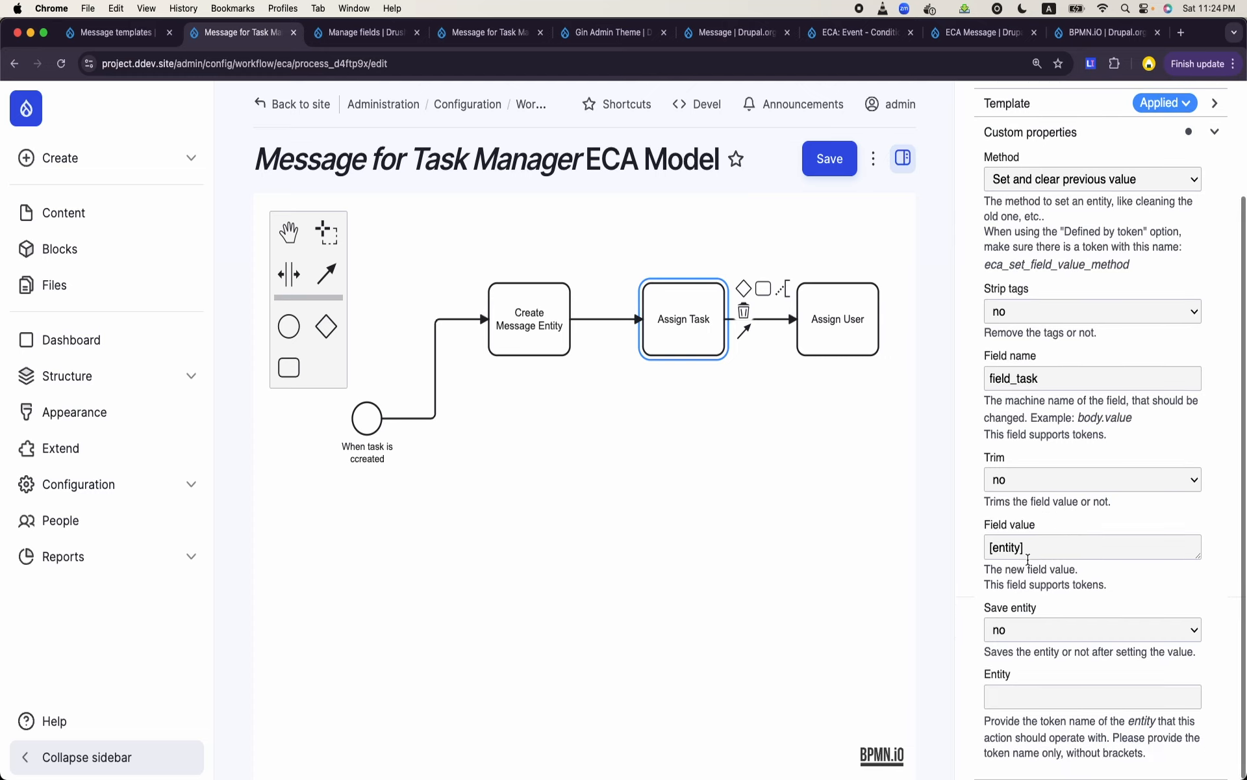
pyautogui.click(821, 346)
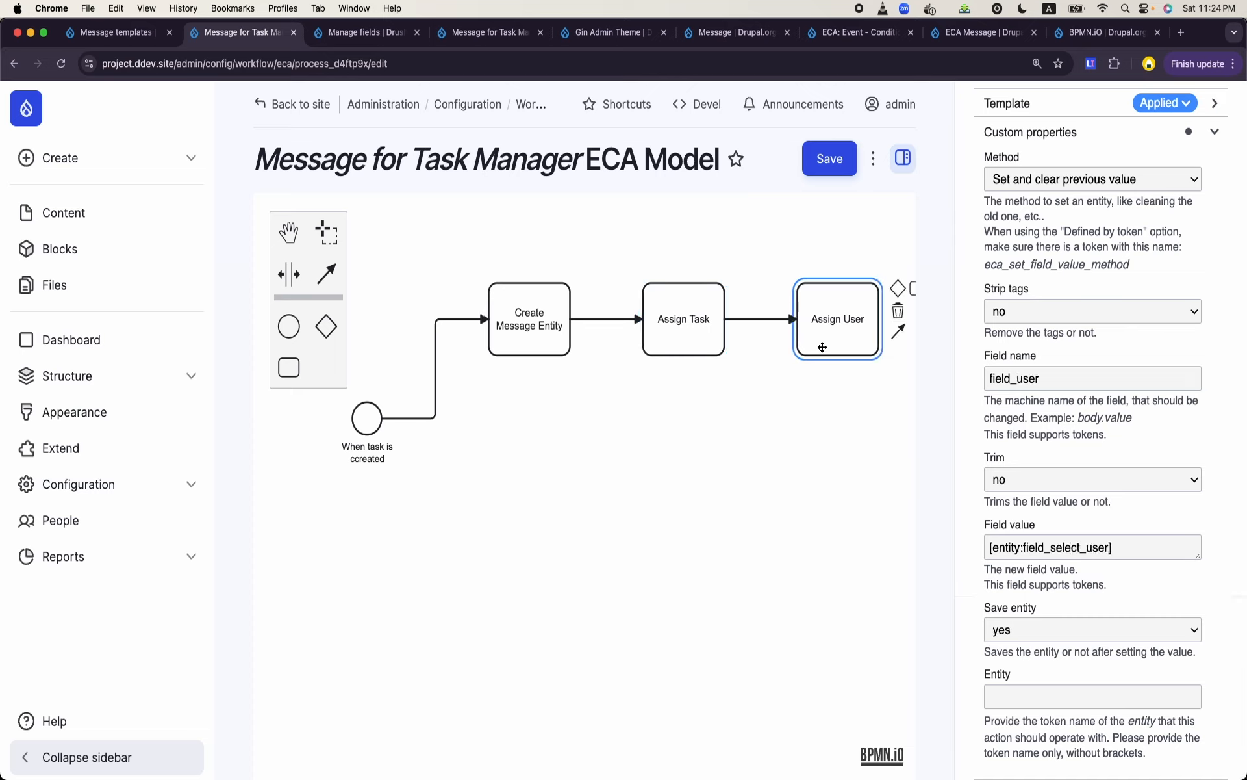
pyautogui.scroll(-1, 1051, 510)
pyautogui.click(1060, 705)
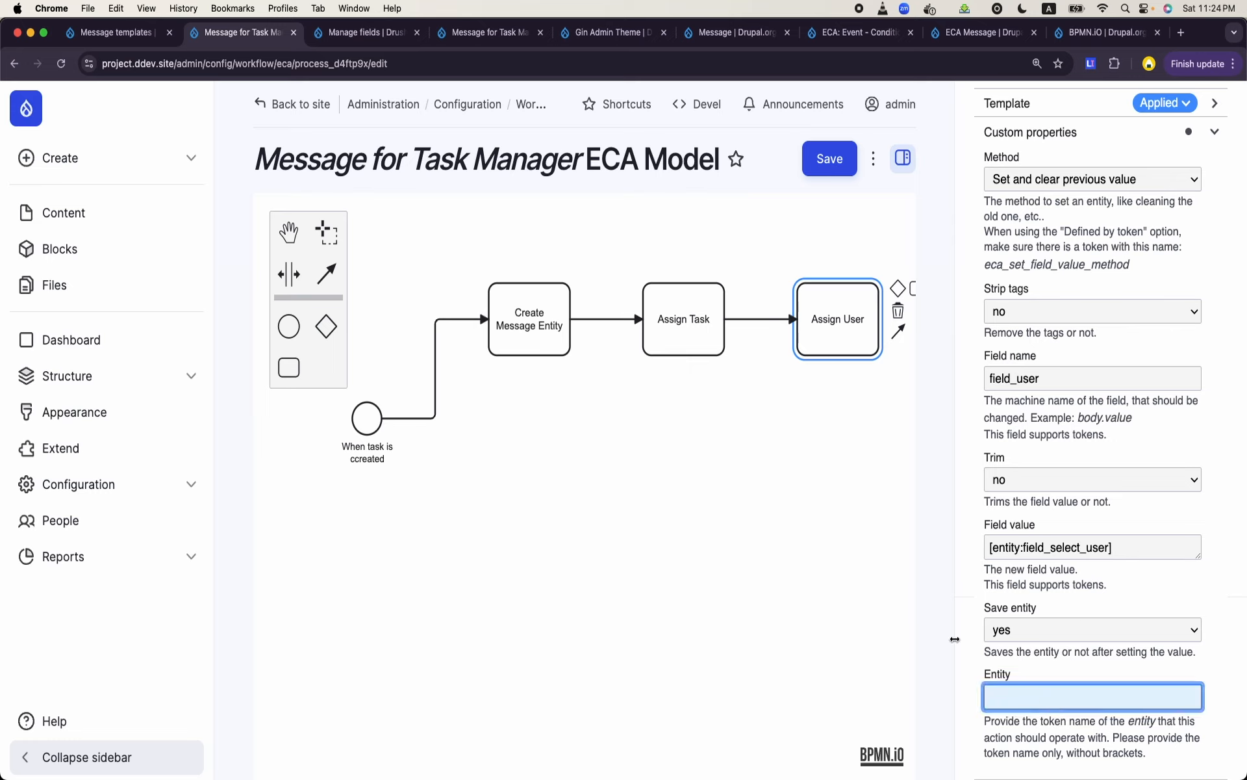
# - Copy the token name newmessage from Create Message Entity into the Assign User action's Entity setting, and save the model
pyautogui.click(532, 320)
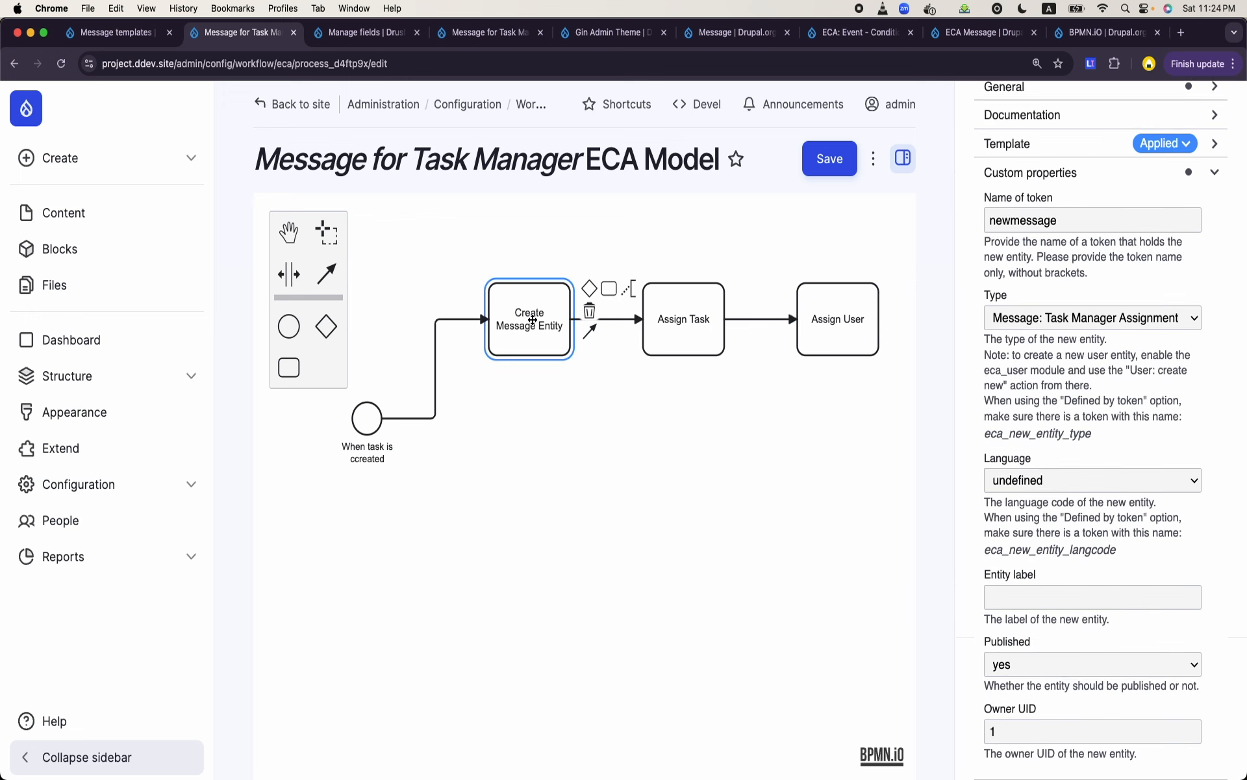
pyautogui.doubleClick(1059, 308)
pyautogui.press('super+c')
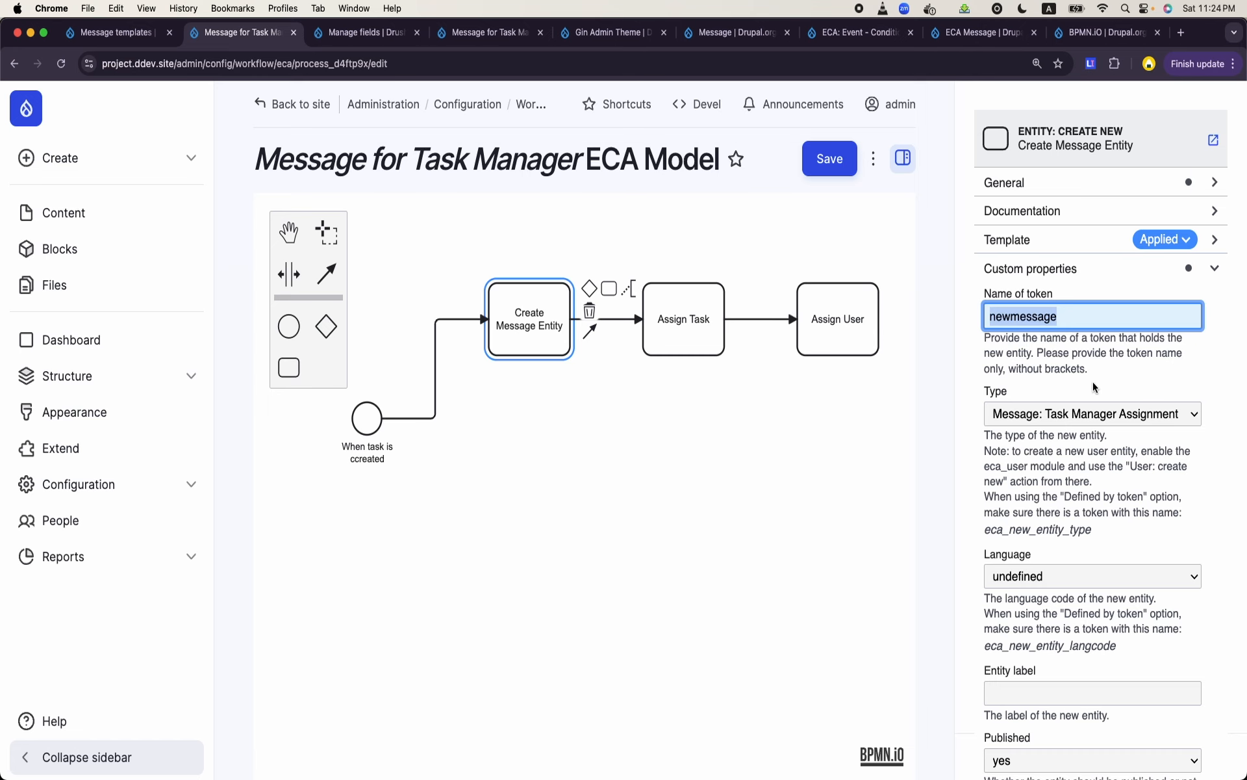
pyautogui.scroll(-3, 1094, 387)
pyautogui.click(849, 325)
pyautogui.scroll(-3, 1125, 531)
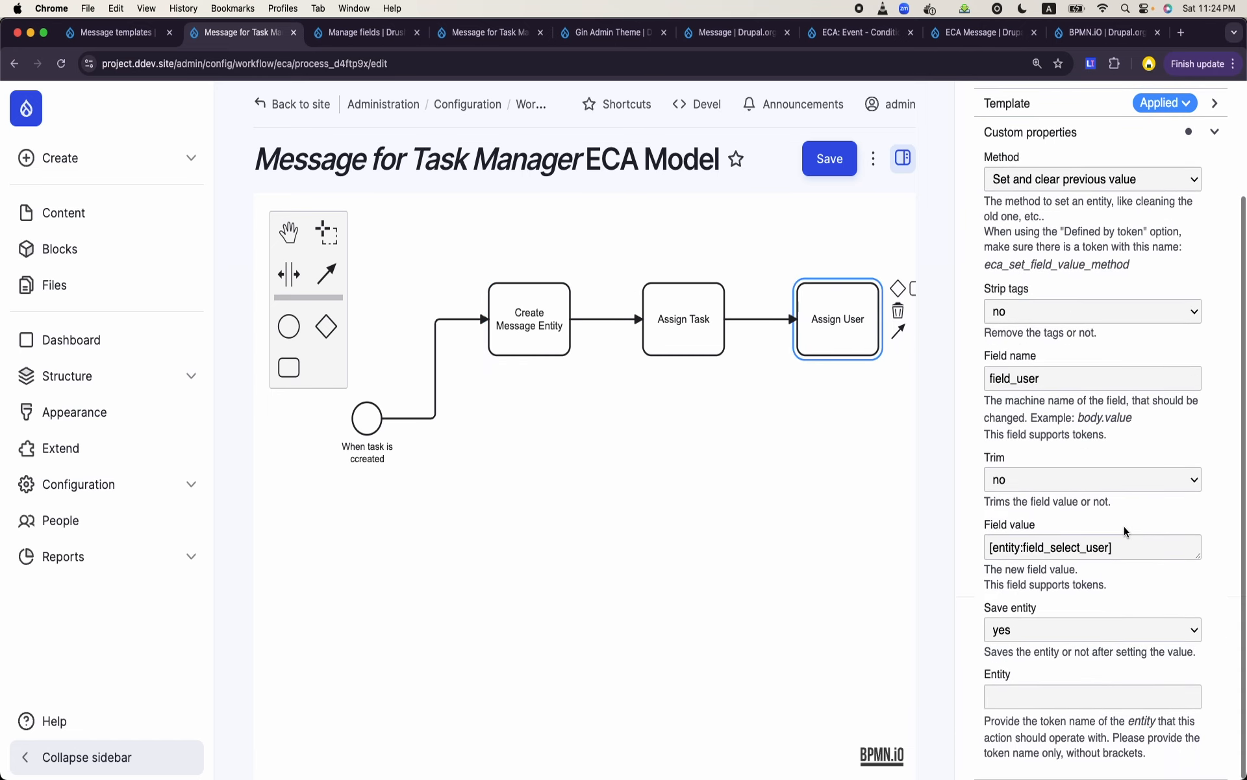
pyautogui.click(1033, 700)
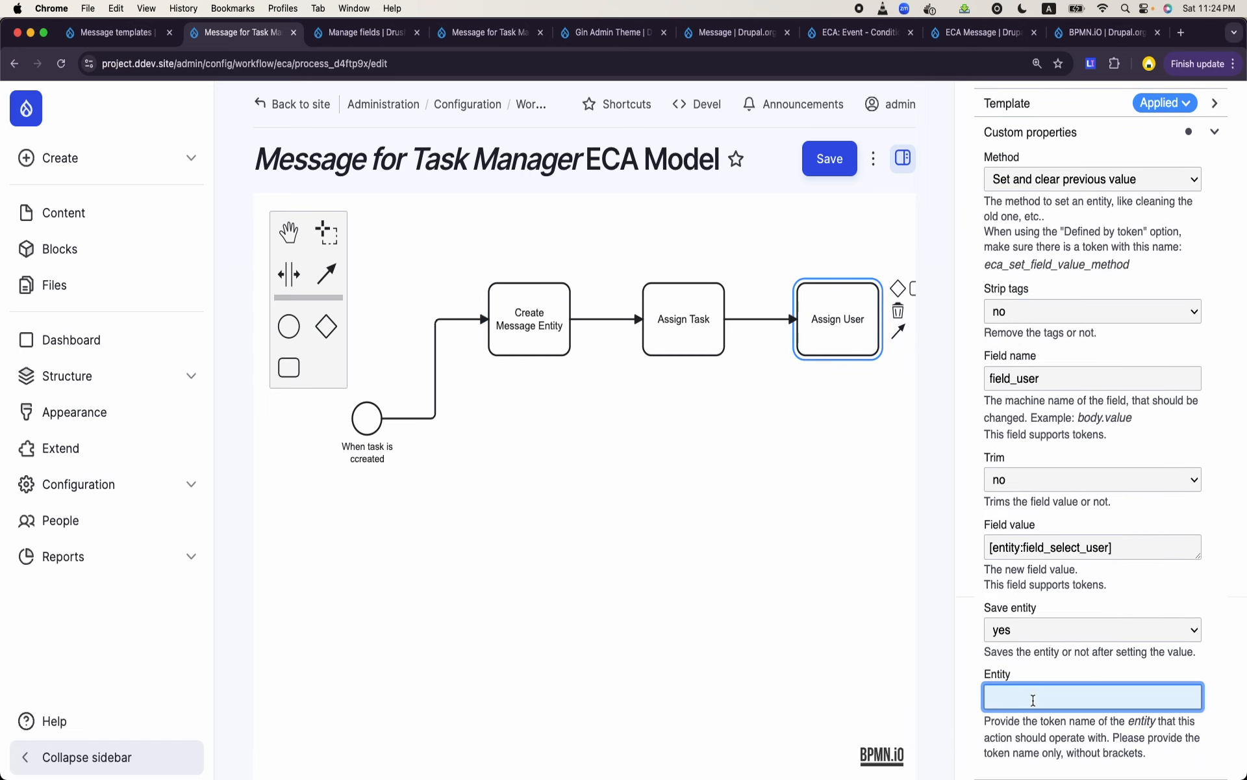
pyautogui.press('super+v')
pyautogui.click(832, 180)
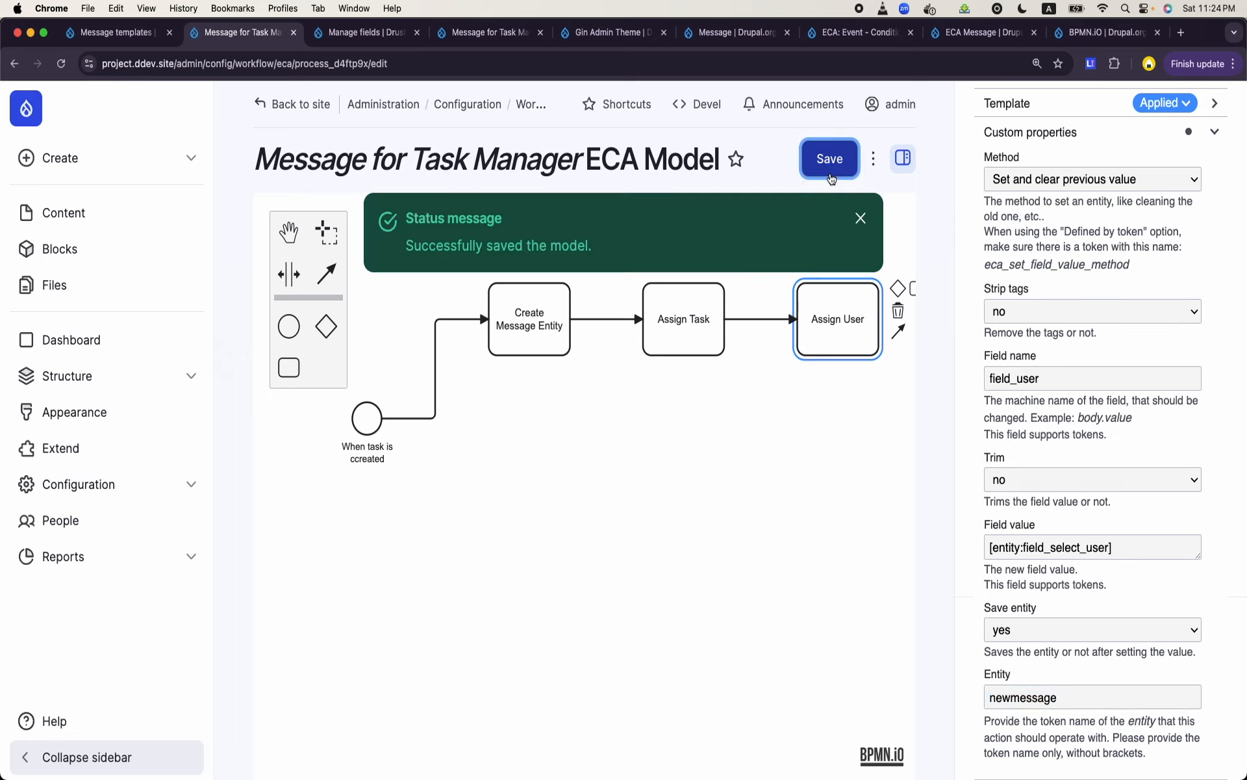
# - In the message templates tab, go to the content administration and start a new Task content item
pyautogui.click(111, 37)
pyautogui.click(78, 214)
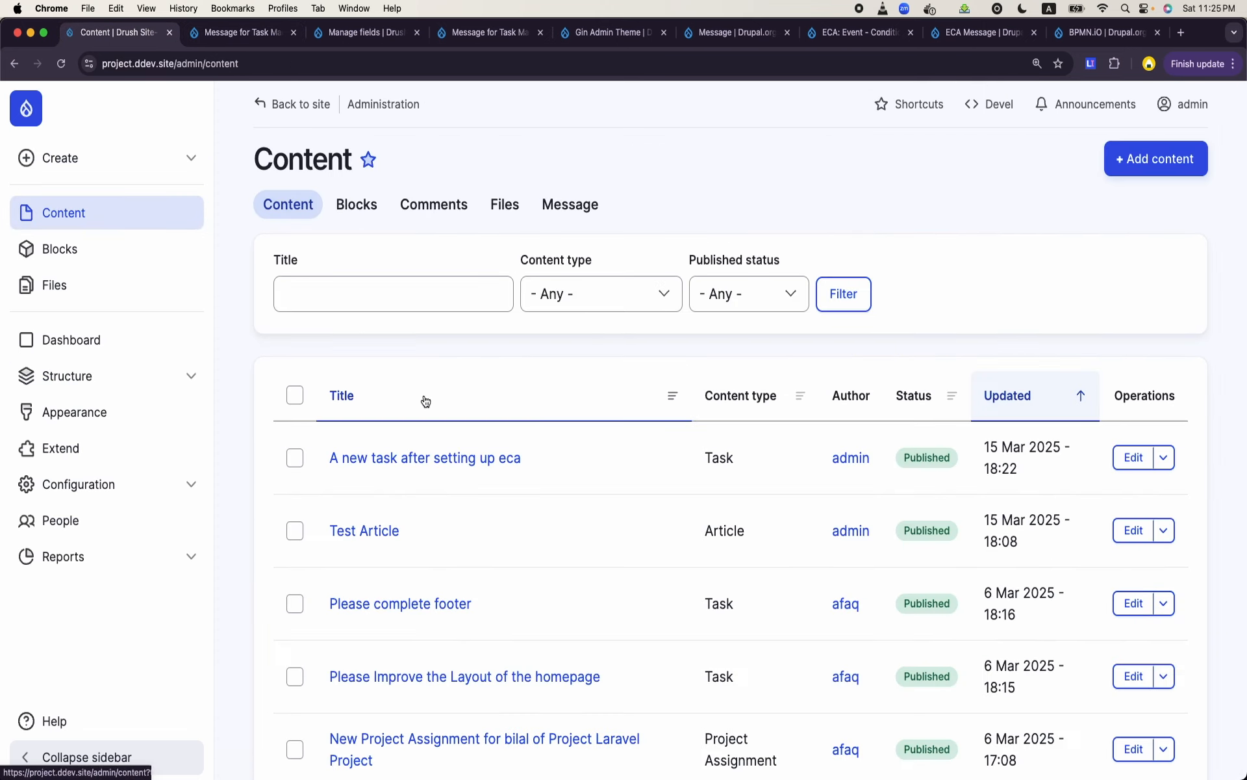
pyautogui.click(1148, 167)
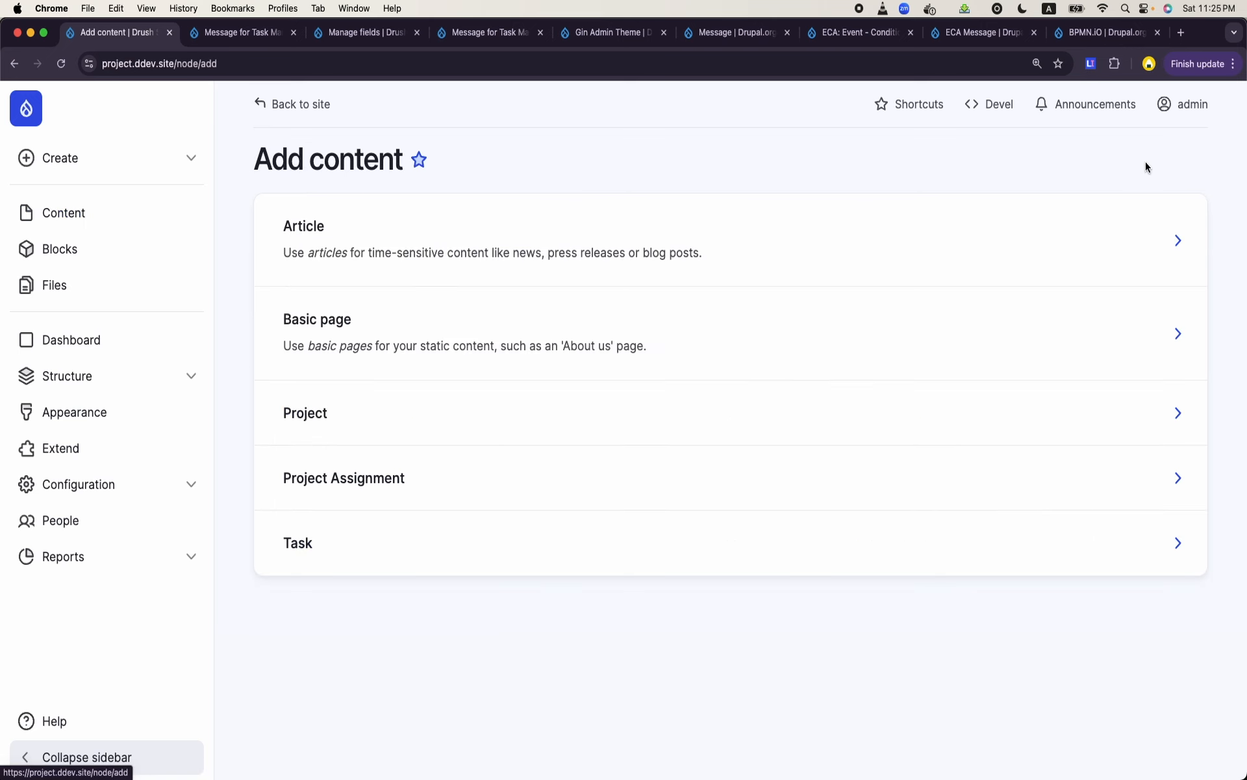
pyautogui.click(465, 559)
# - Title the new task "A new task after debugging ECA"
pyautogui.click(466, 279)
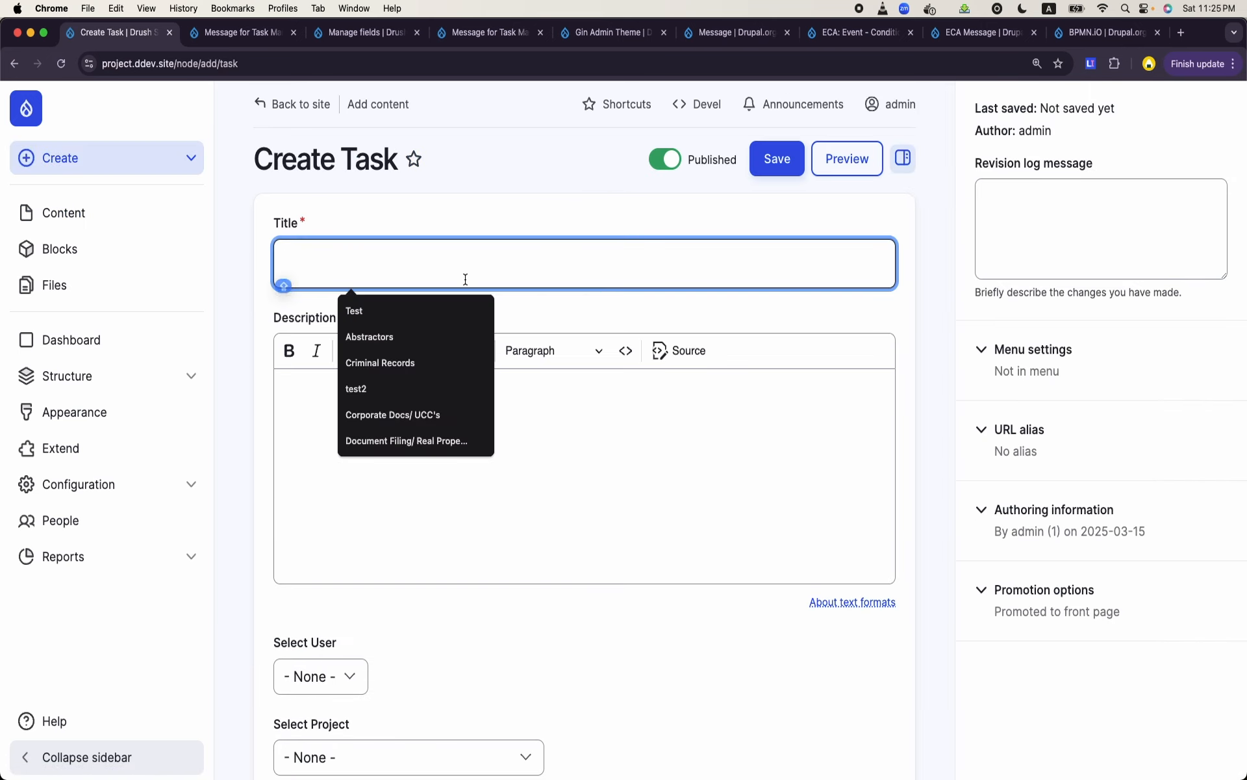
pyautogui.write('A new me')
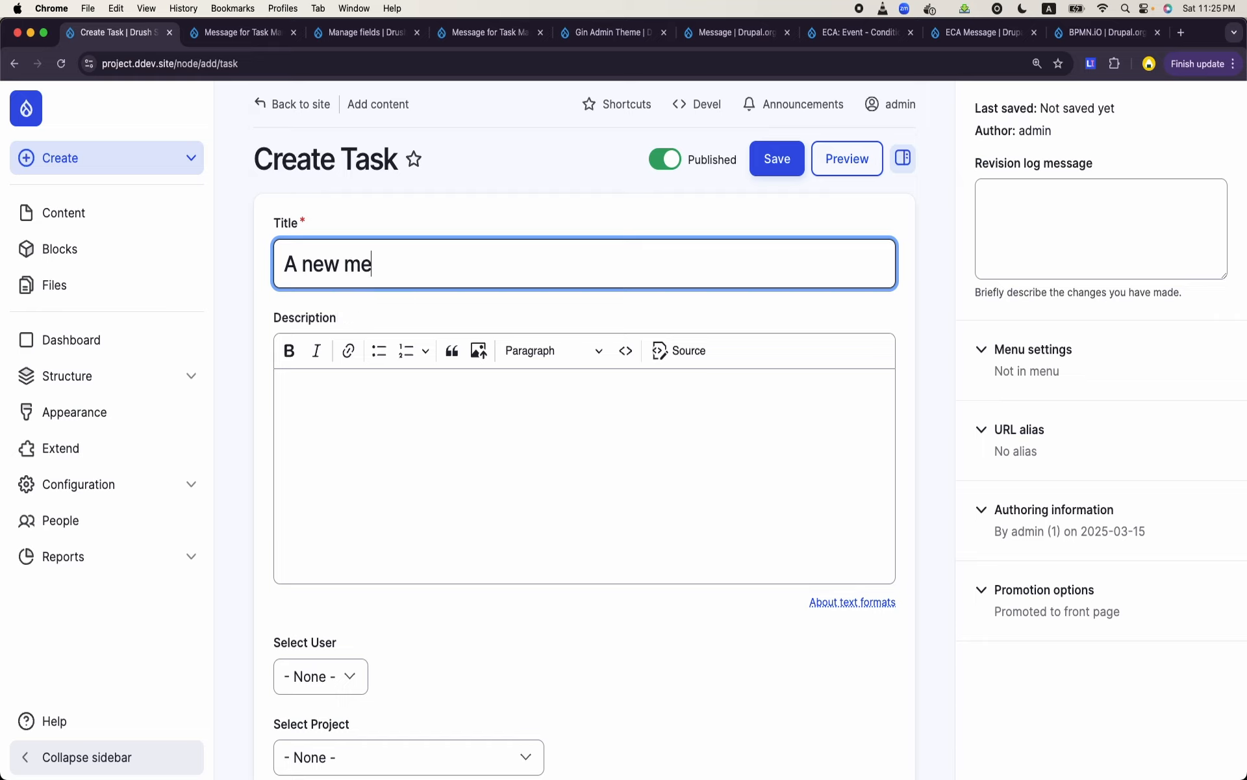
pyautogui.press('BackSpace')
pyautogui.press('BackSpace')
pyautogui.write('t')
pyautogui.write('after debuggin')
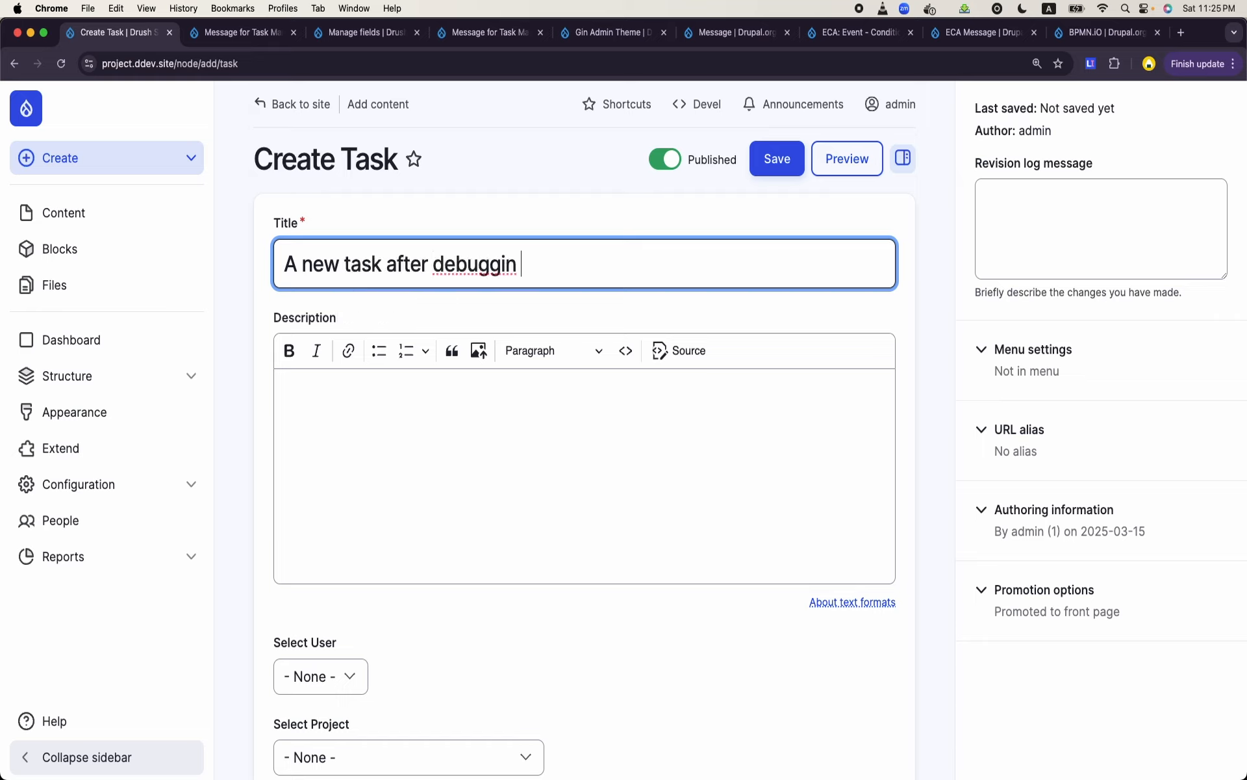
pyautogui.write('g ECA')
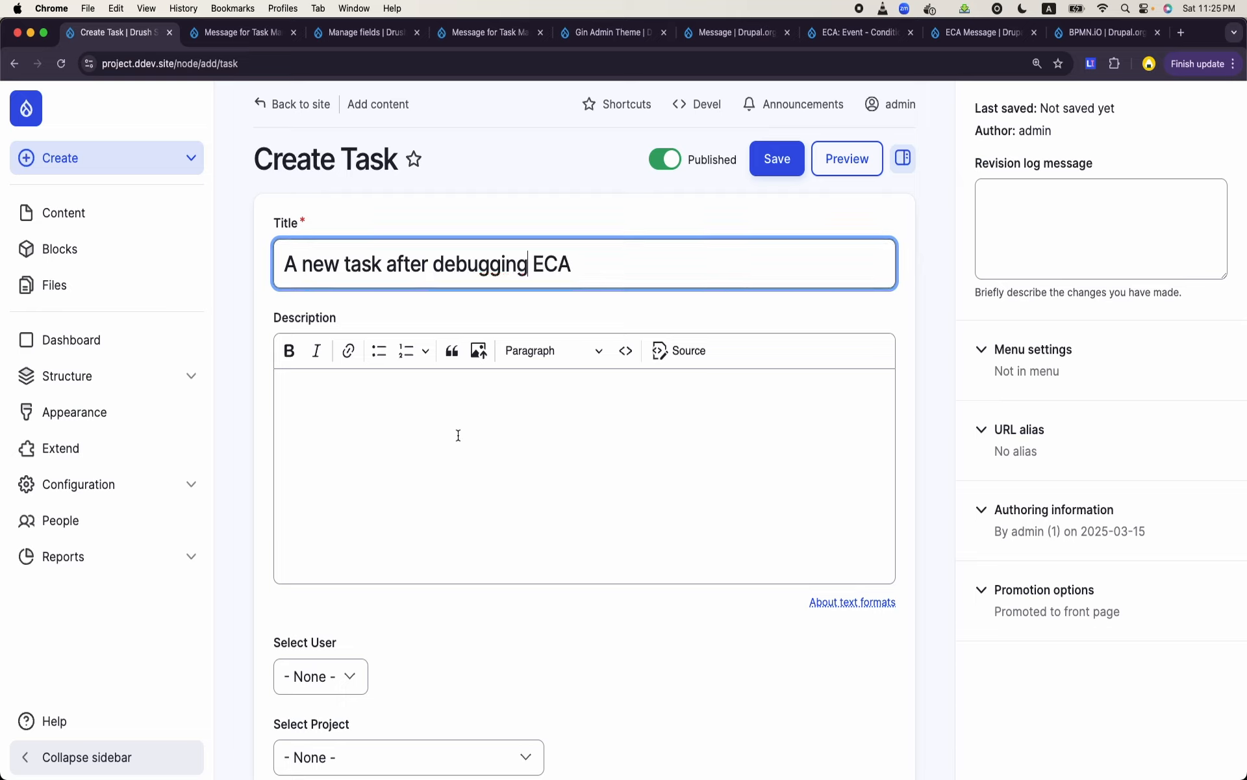
# - Generate five paragraphs of Classic Lorem Ipsum with the browser's generator extension and paste them into the task description
pyautogui.click(457, 435)
pyautogui.write('adsf')
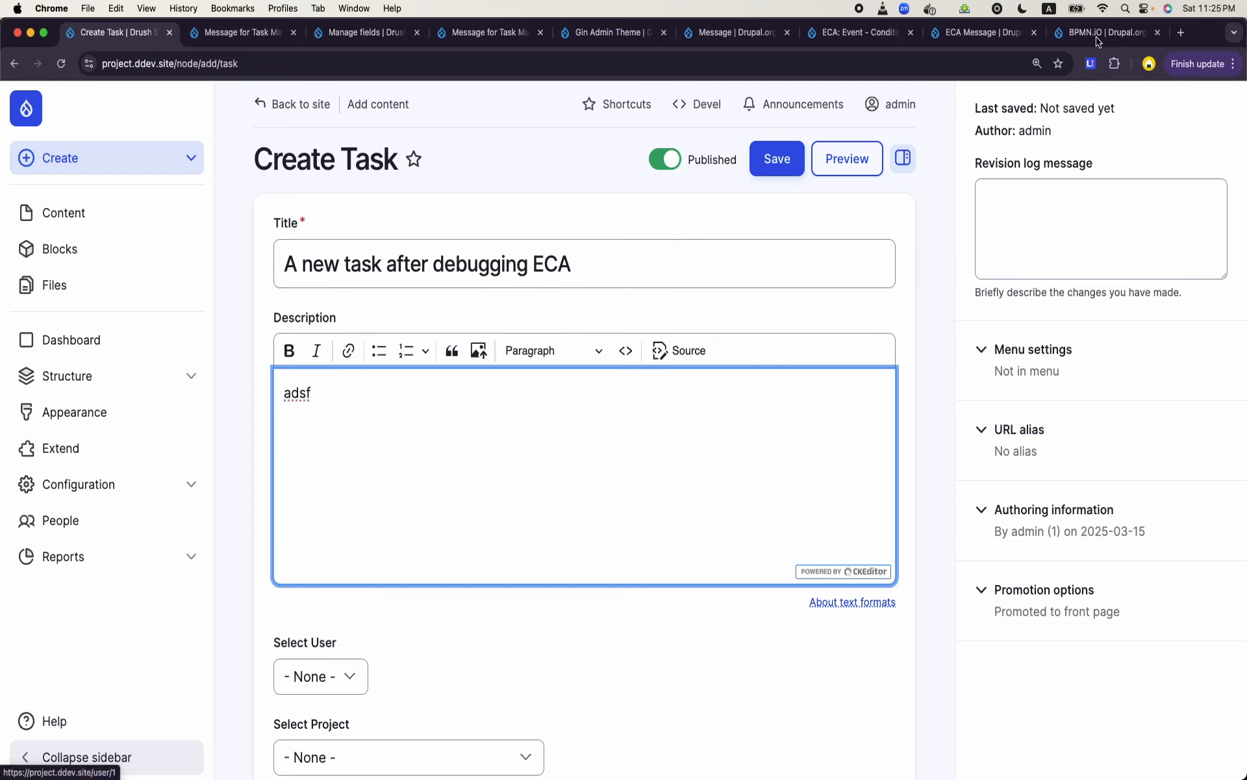
pyautogui.click(1091, 64)
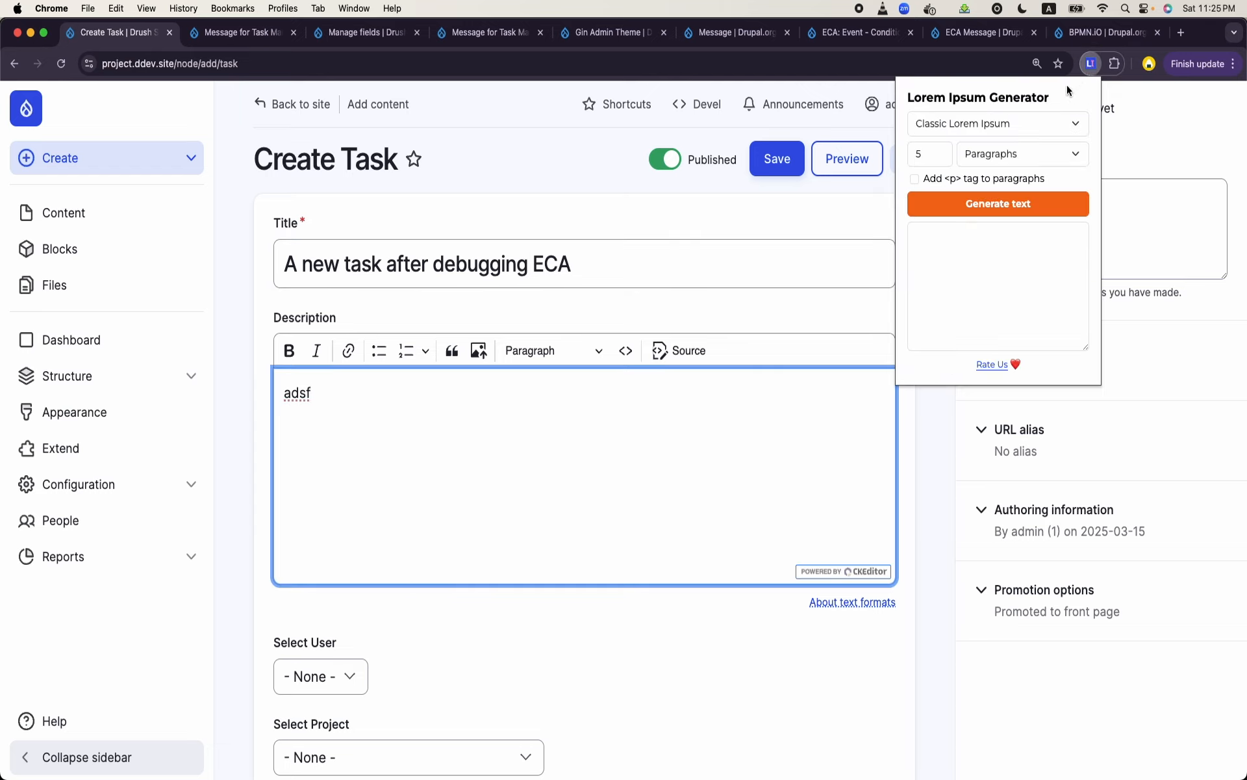
pyautogui.click(989, 206)
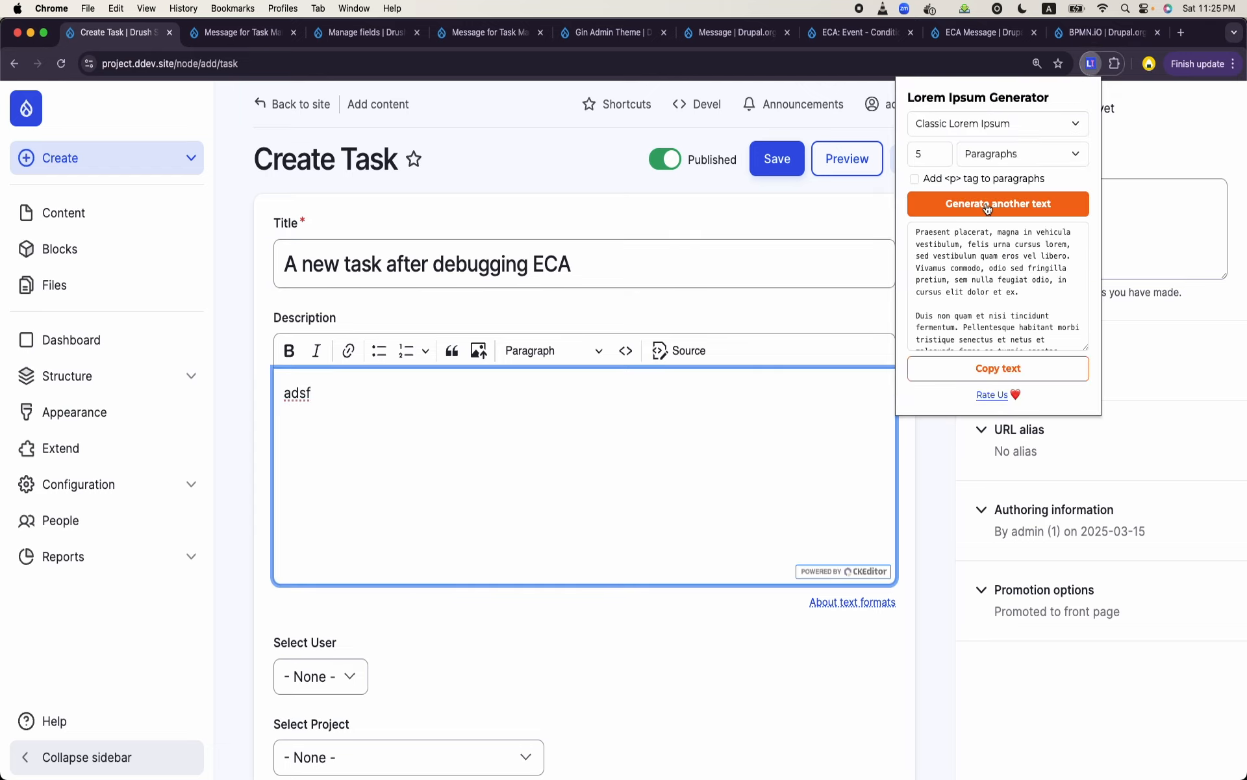
pyautogui.click(994, 369)
pyautogui.click(645, 458)
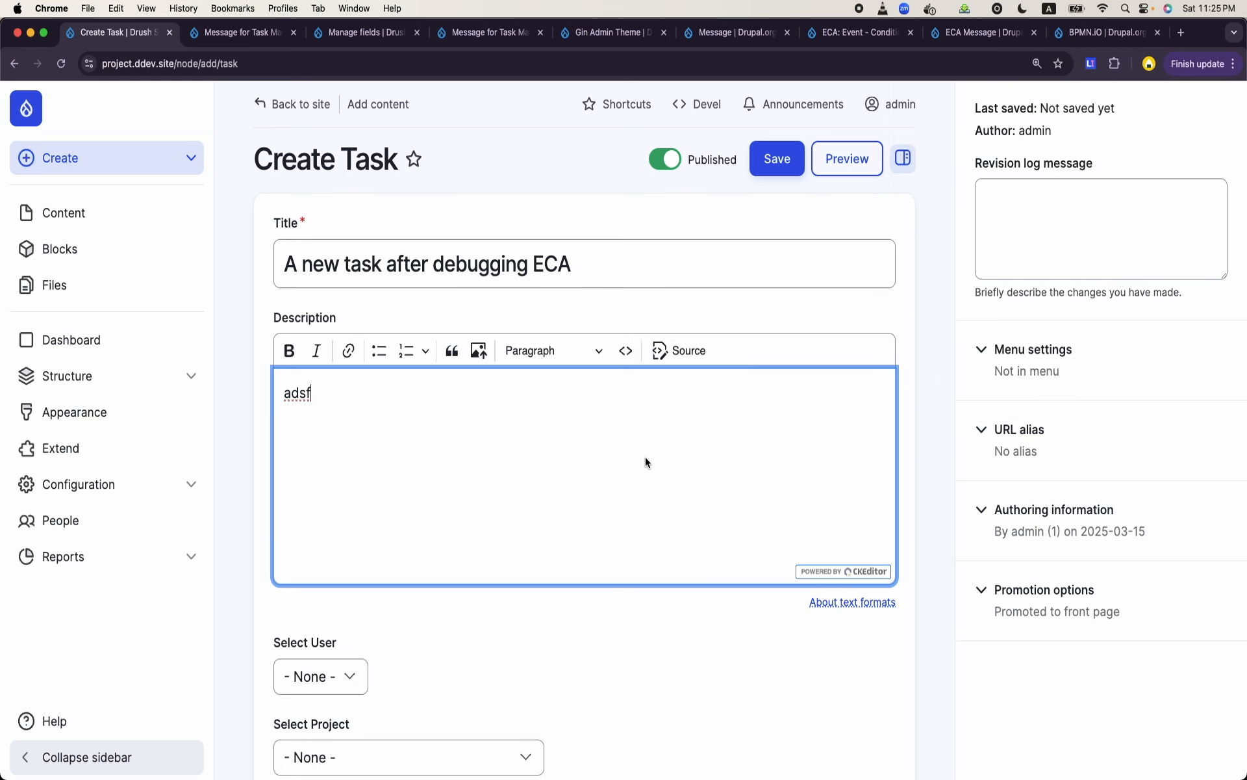
pyautogui.press('super+v')
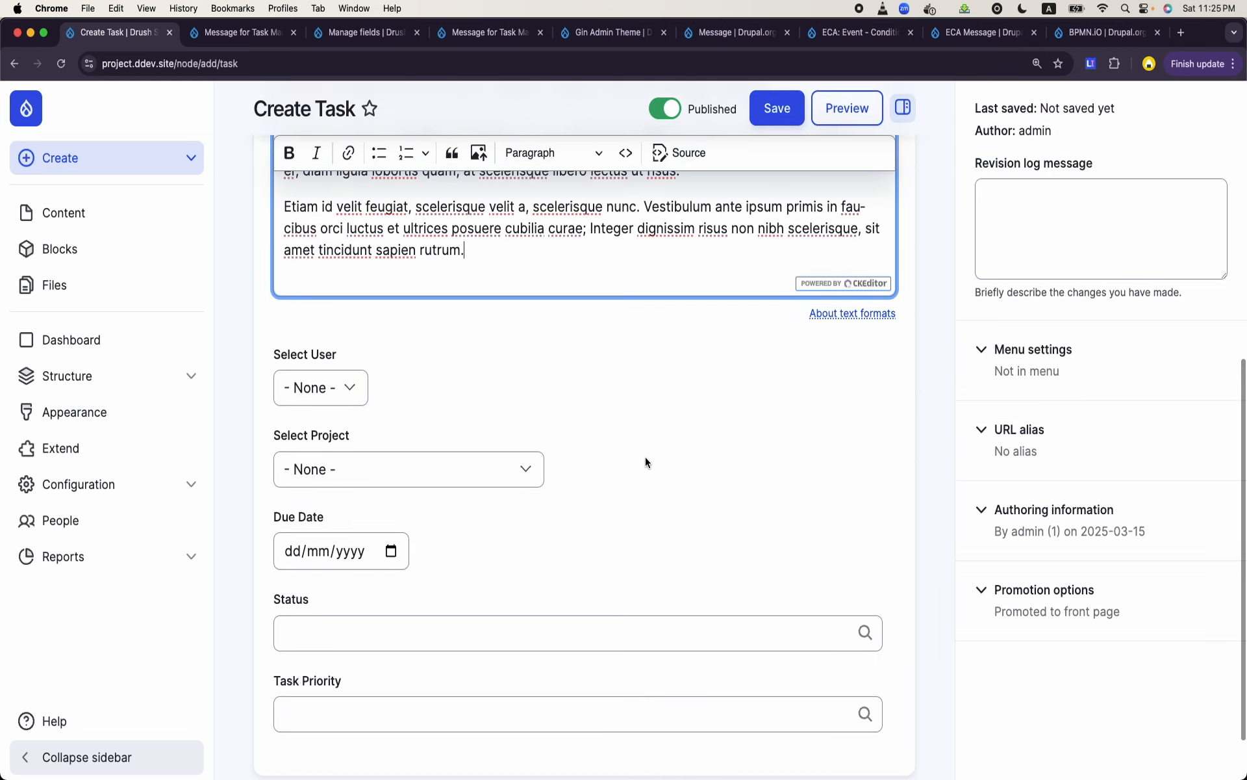
# - Assign the new task to a user and choose PHP Project as its project
pyautogui.click(358, 390)
pyautogui.click(327, 447)
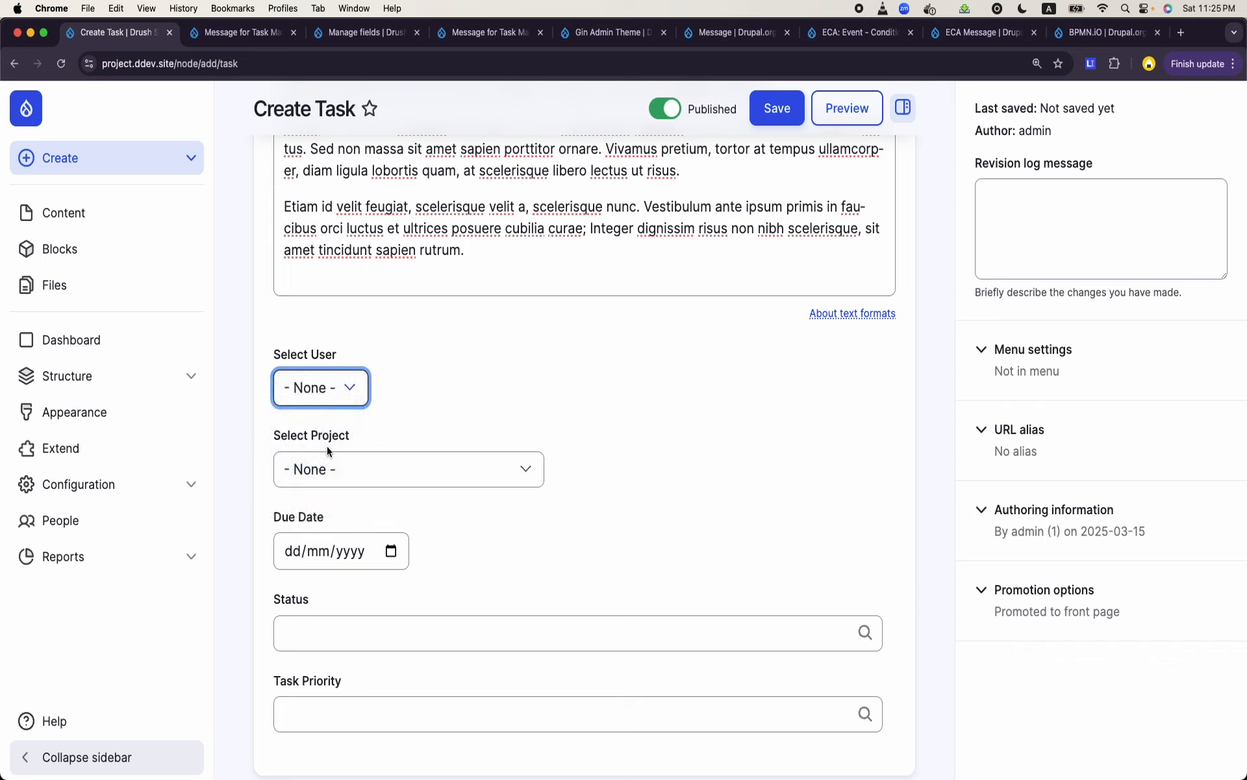
pyautogui.click(337, 459)
pyautogui.click(343, 511)
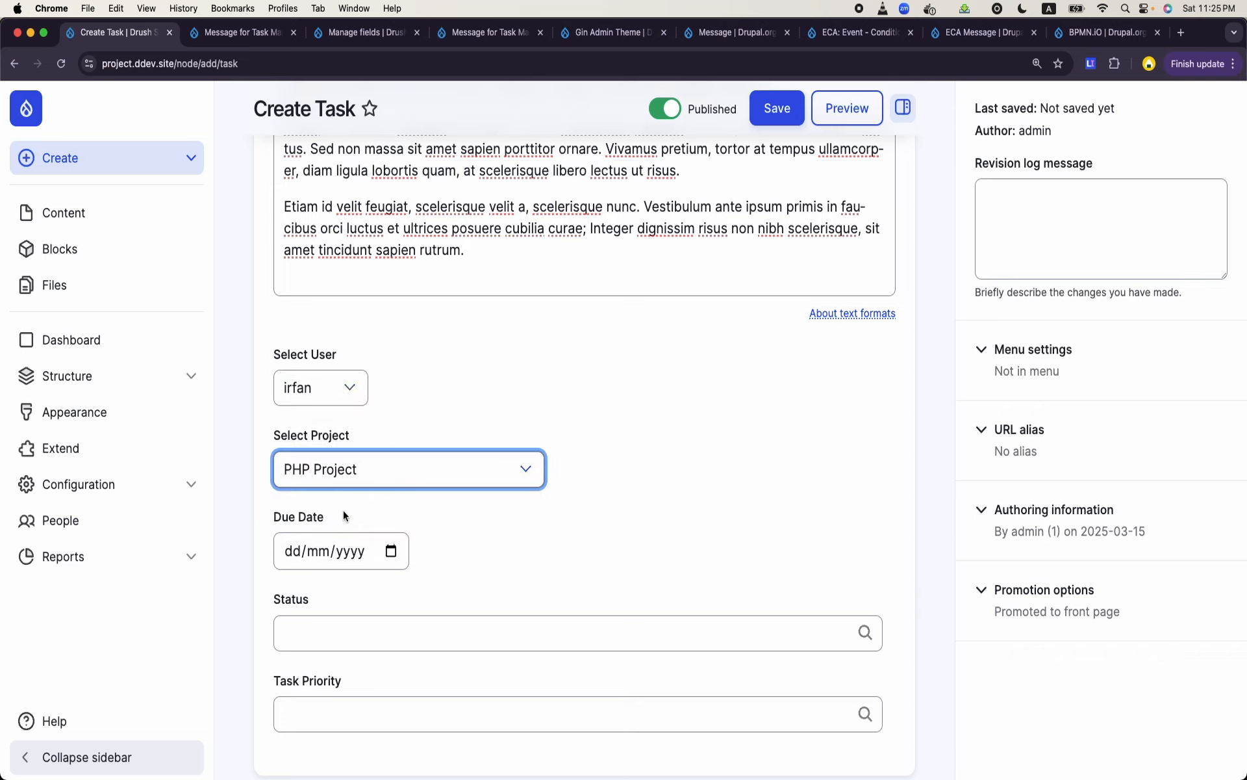
# - Set the task's due date to 20/03/2025
pyautogui.click(388, 551)
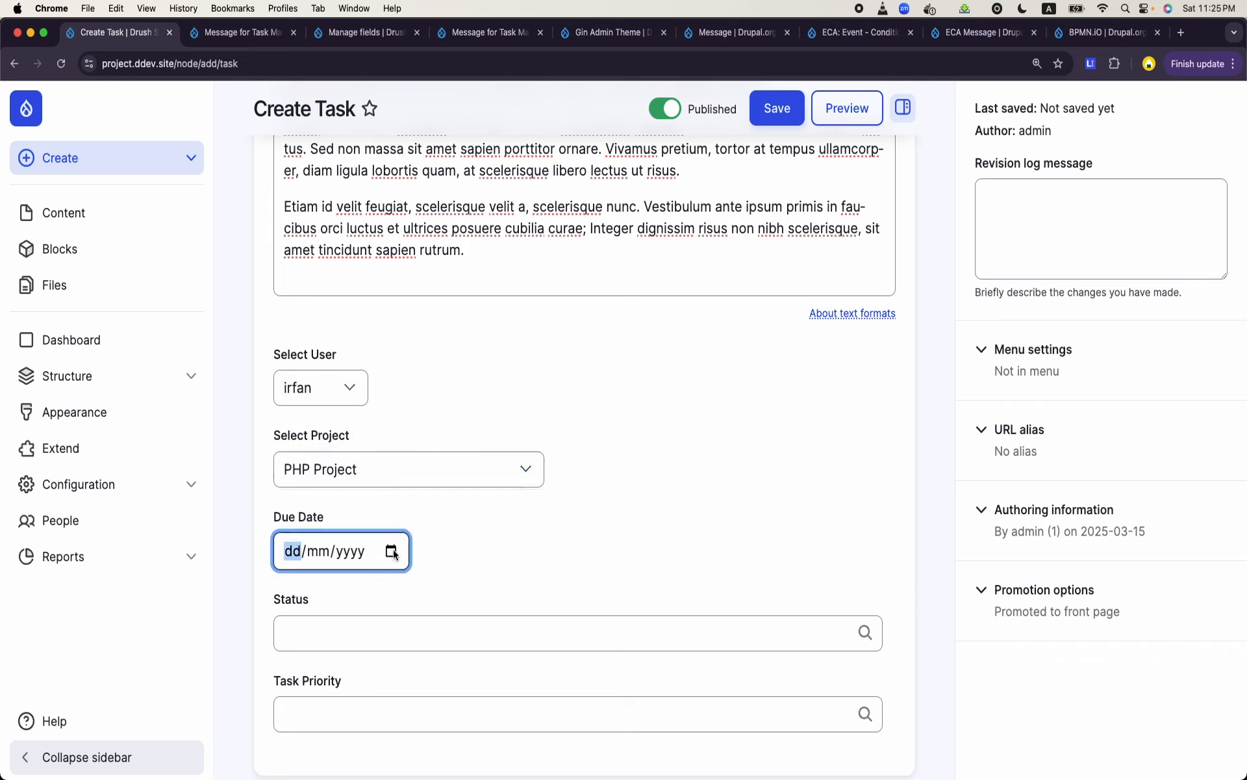
pyautogui.click(392, 551)
pyautogui.click(383, 432)
# - Set the task's status to To Do from the autocomplete suggestions
pyautogui.scroll(-2, 383, 433)
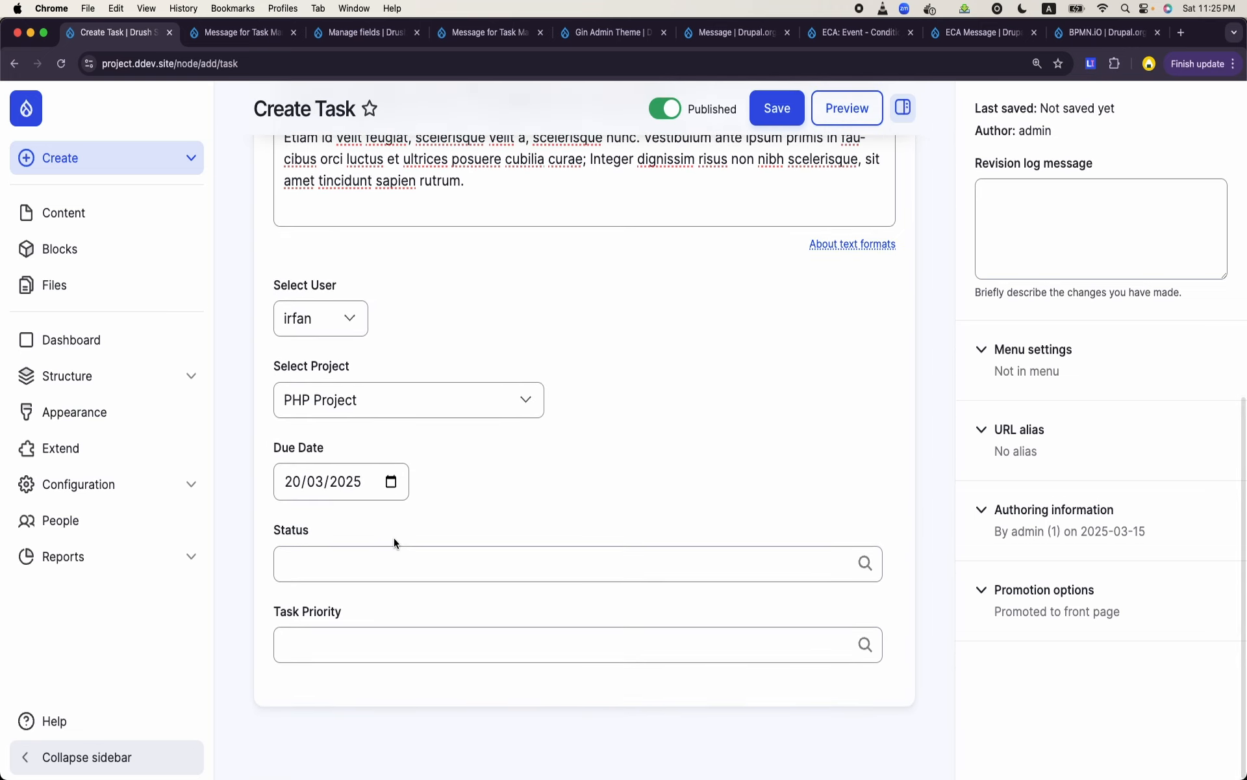
pyautogui.click(394, 560)
pyautogui.write('a')
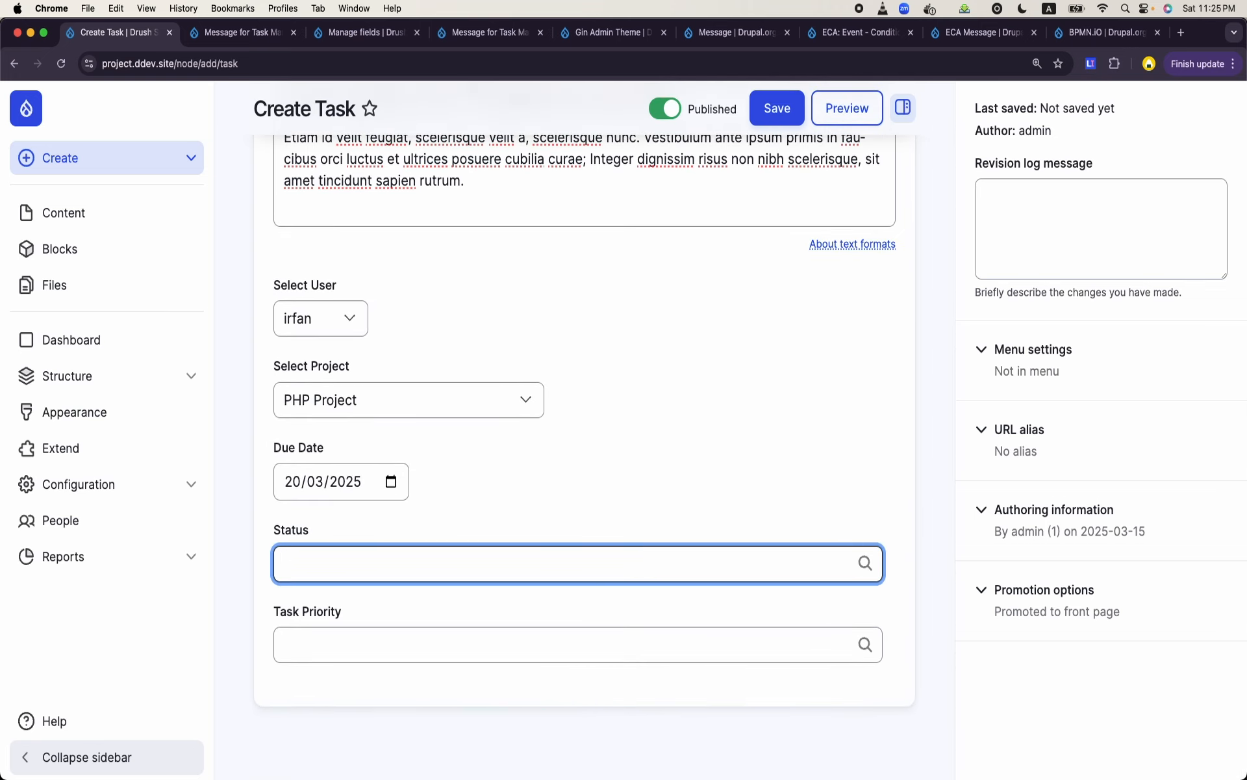
pyautogui.write('p')
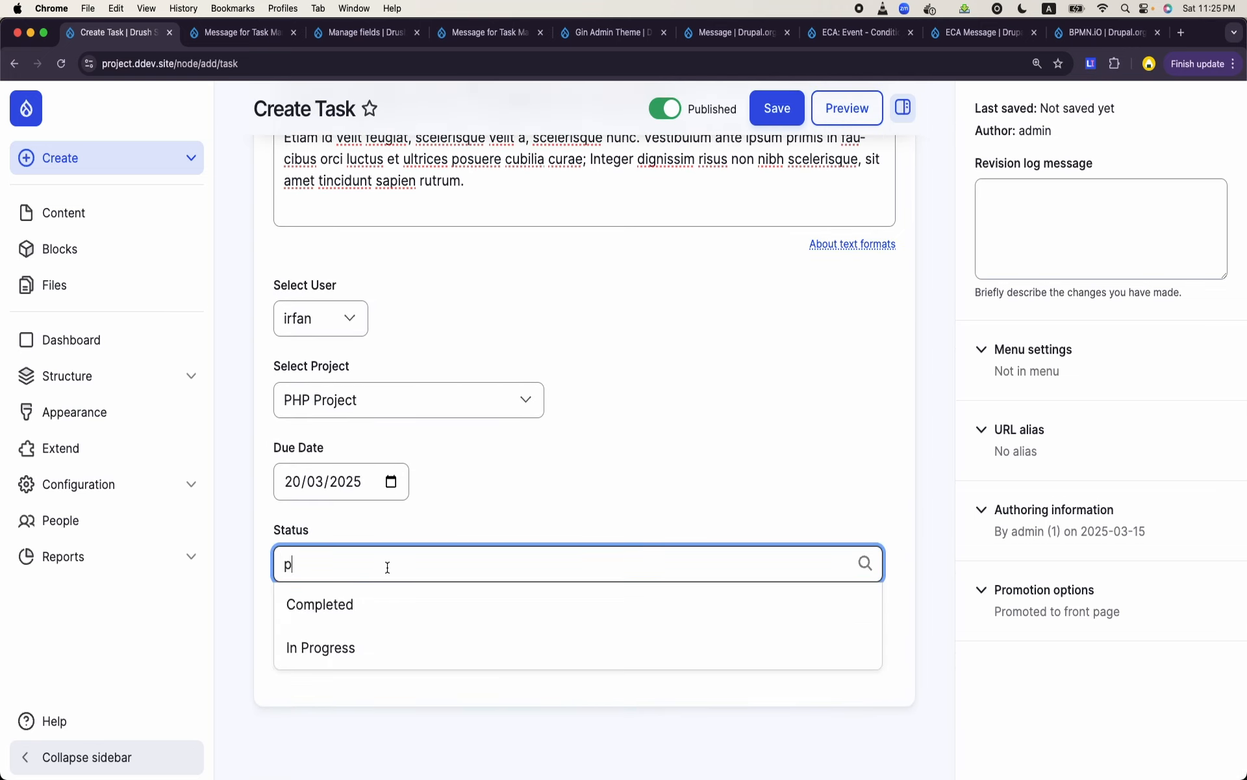
pyautogui.write('tg')
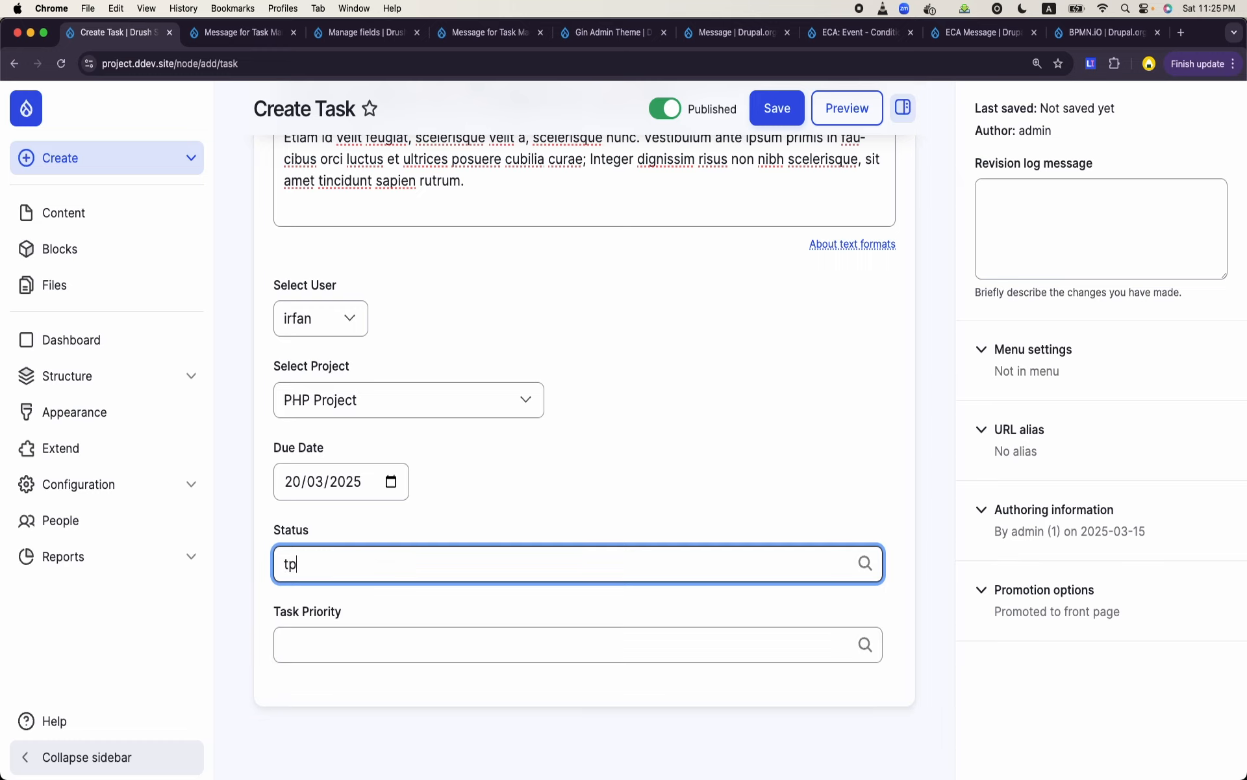
pyautogui.press('BackSpace')
pyautogui.write('o')
pyautogui.click(394, 606)
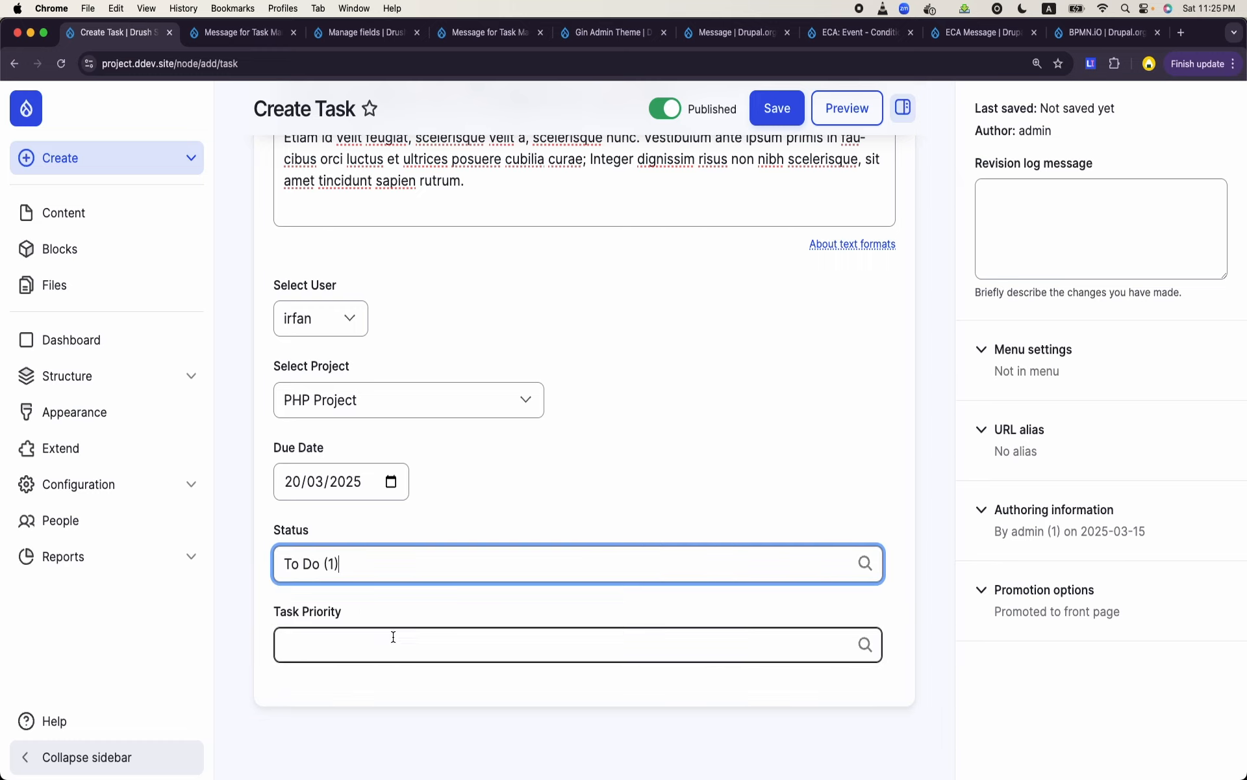
# - Set the task priority to Critical and save the new task
pyautogui.click(392, 638)
pyautogui.write('c')
pyautogui.click(373, 692)
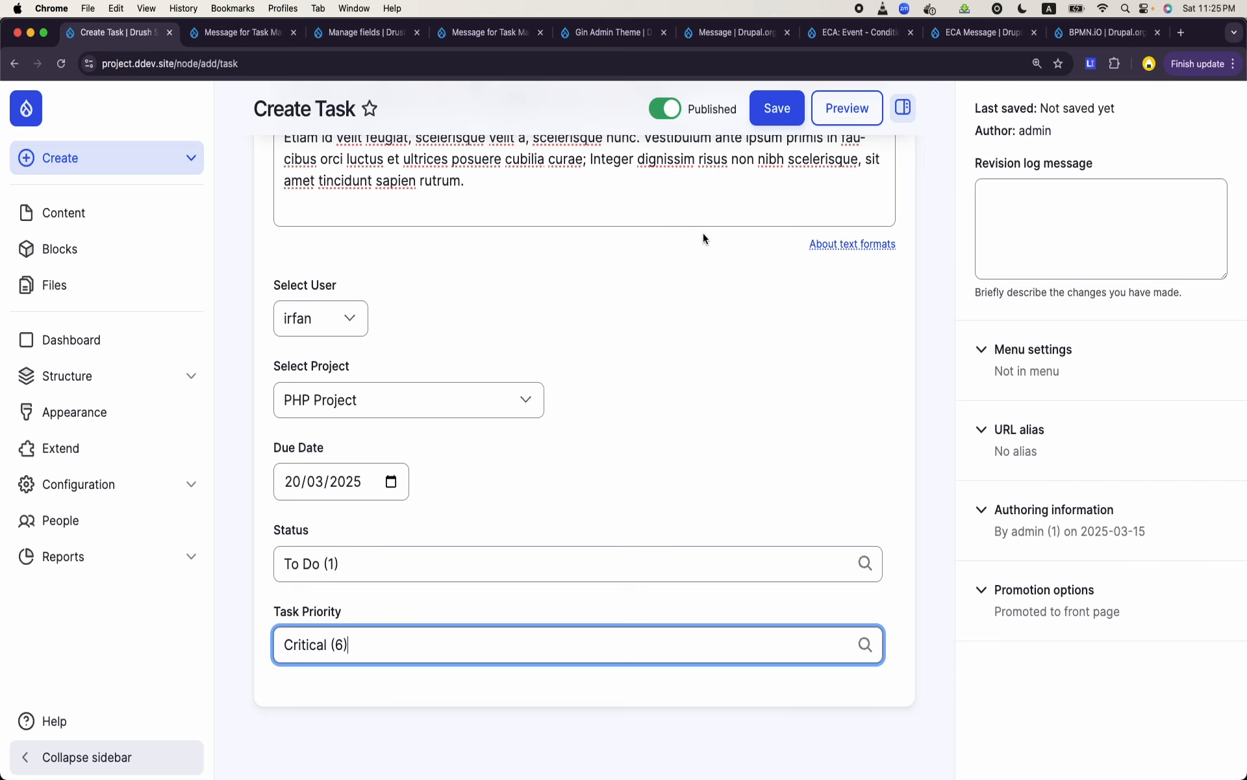
pyautogui.click(776, 106)
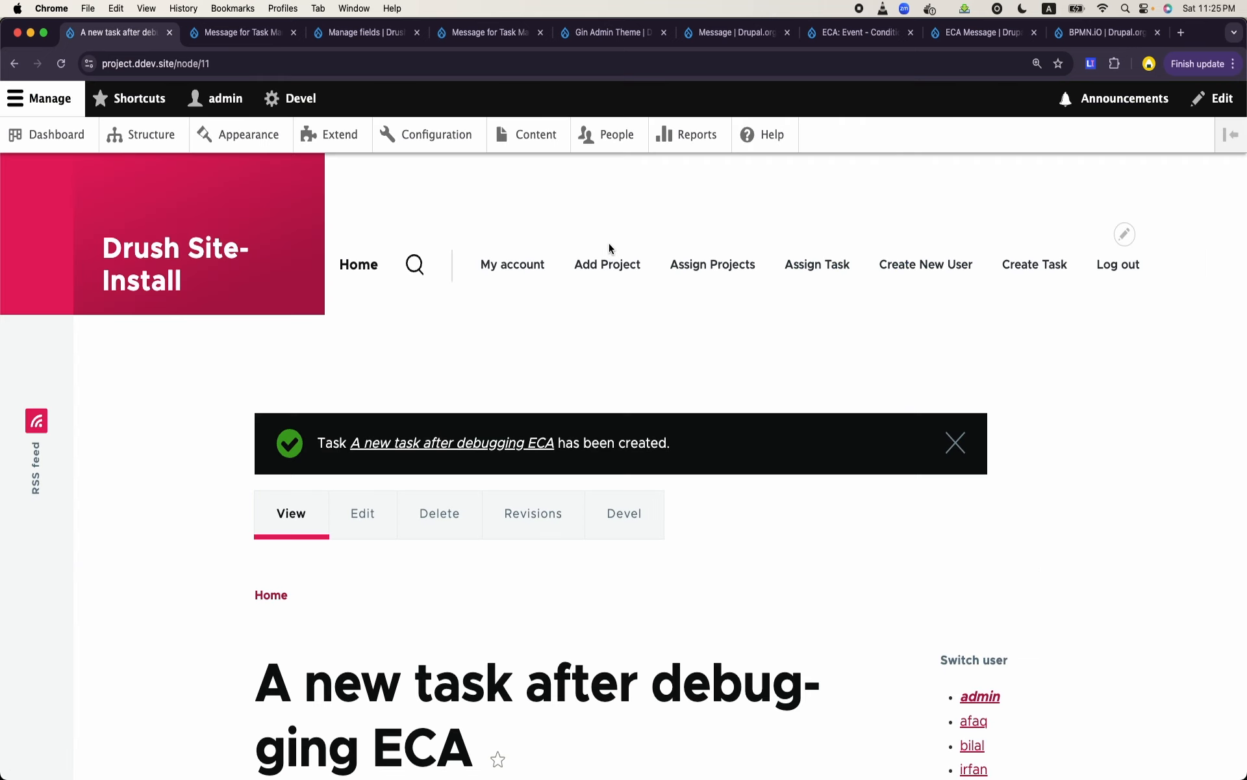
pyautogui.click(487, 33)
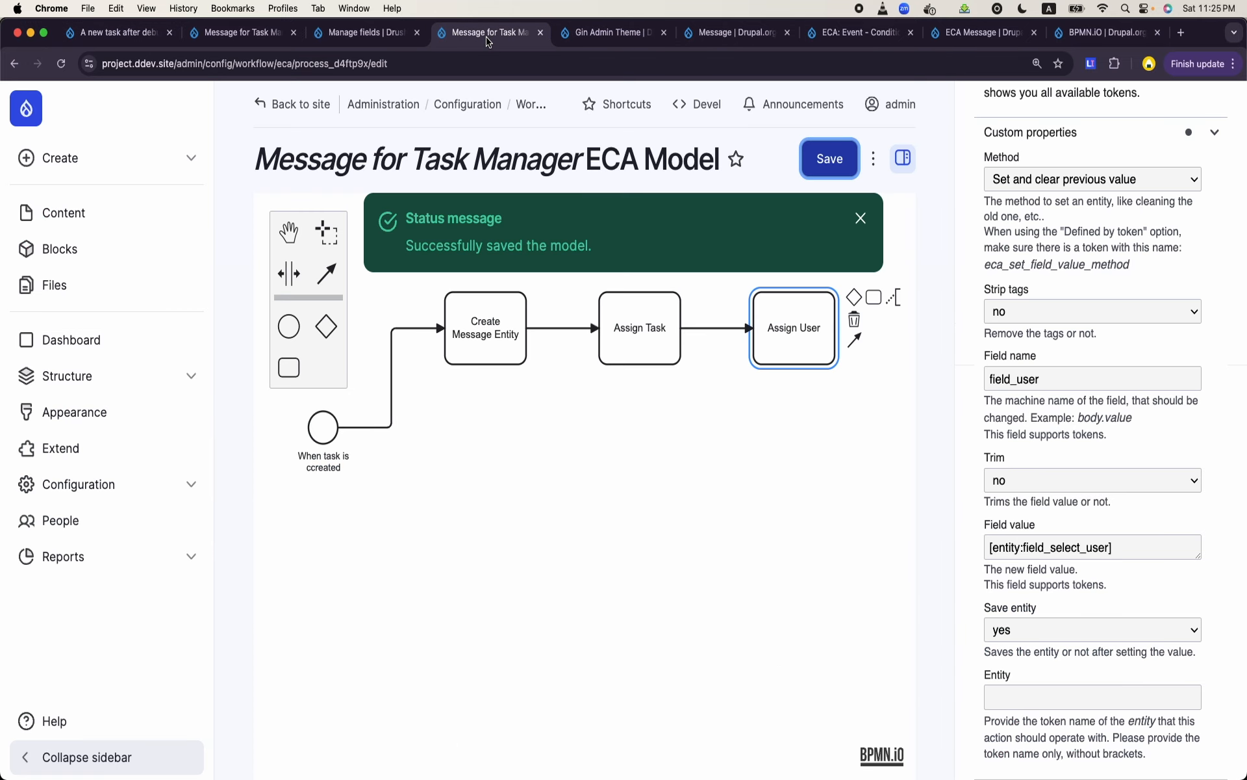
pyautogui.click(590, 33)
pyautogui.click(695, 38)
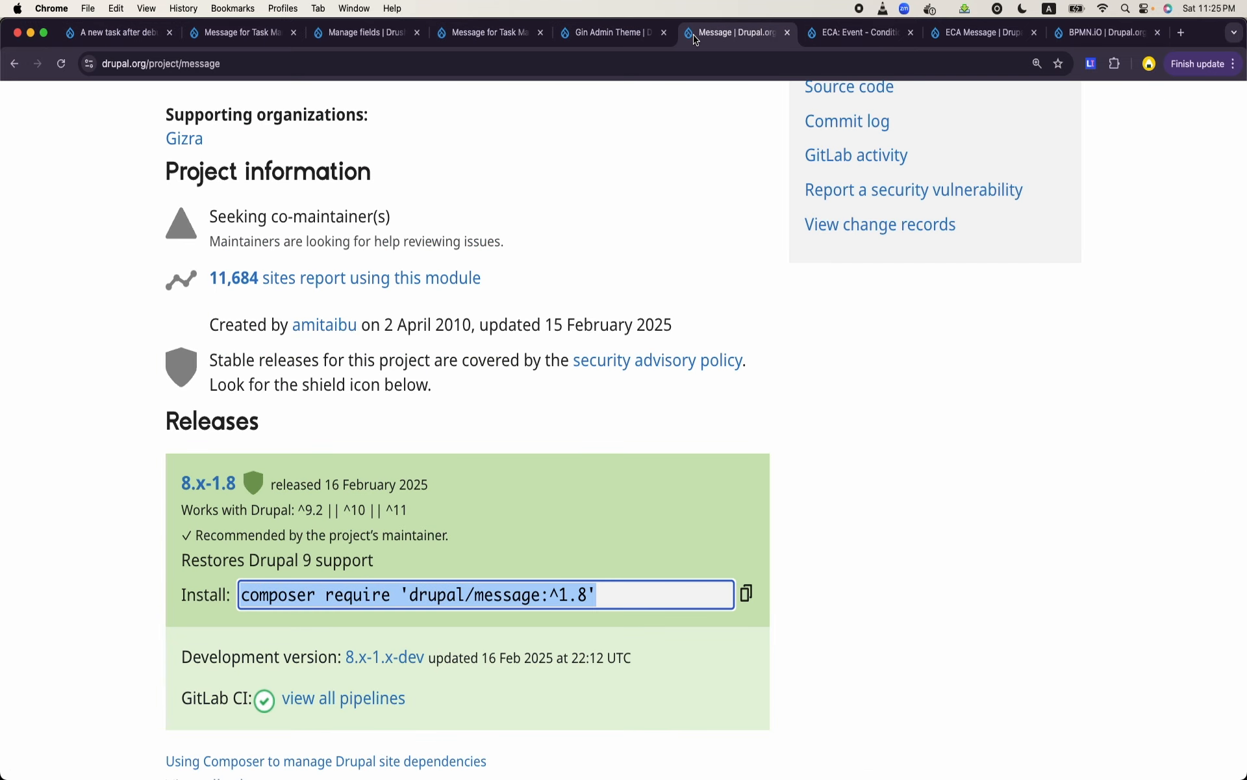
pyautogui.click(856, 36)
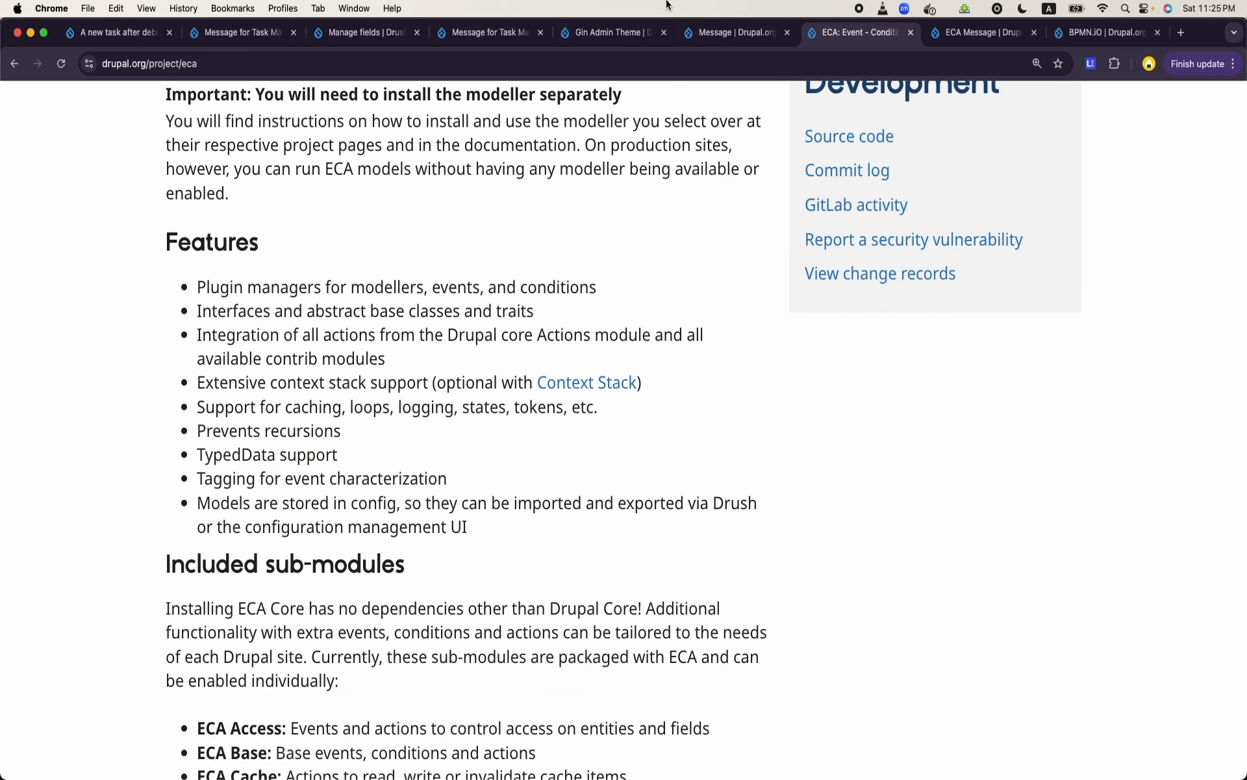
pyautogui.click(372, 25)
pyautogui.click(962, 41)
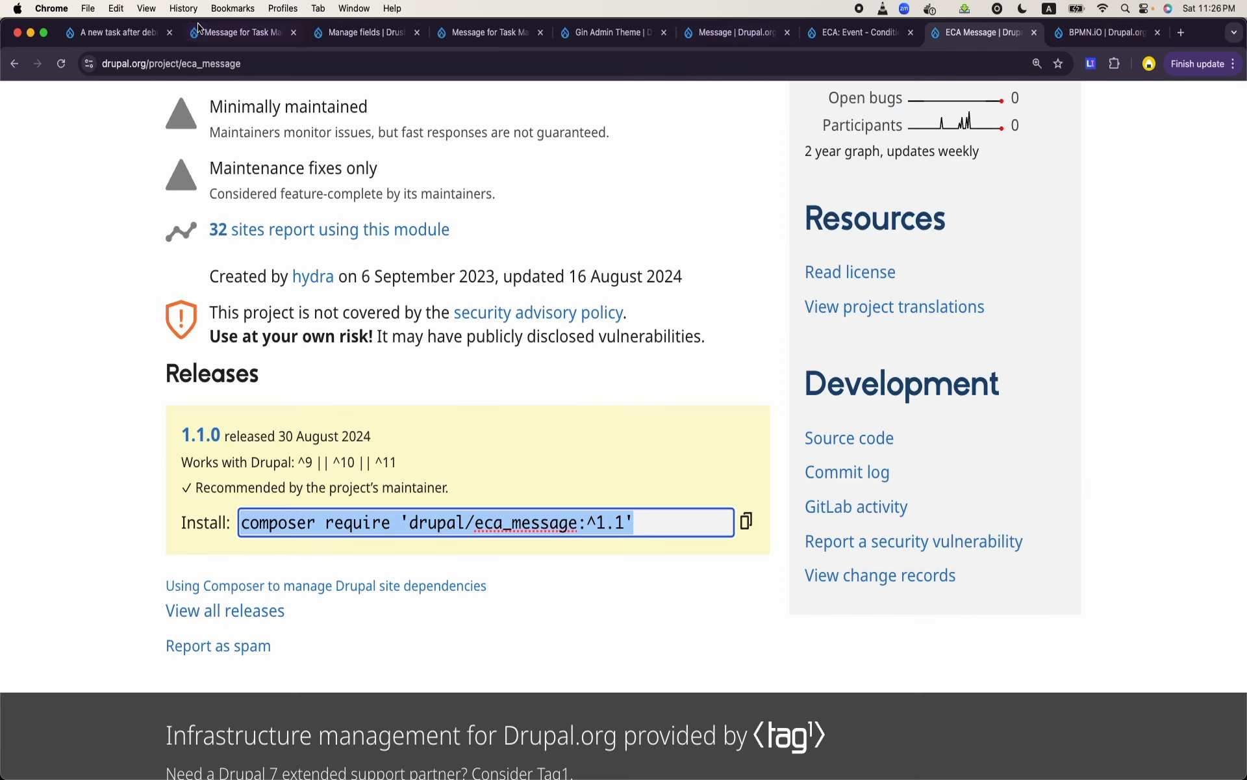
# - From the saved task's page, go to the site's list of views and open the Messages for Task Managers view for editing
pyautogui.click(114, 32)
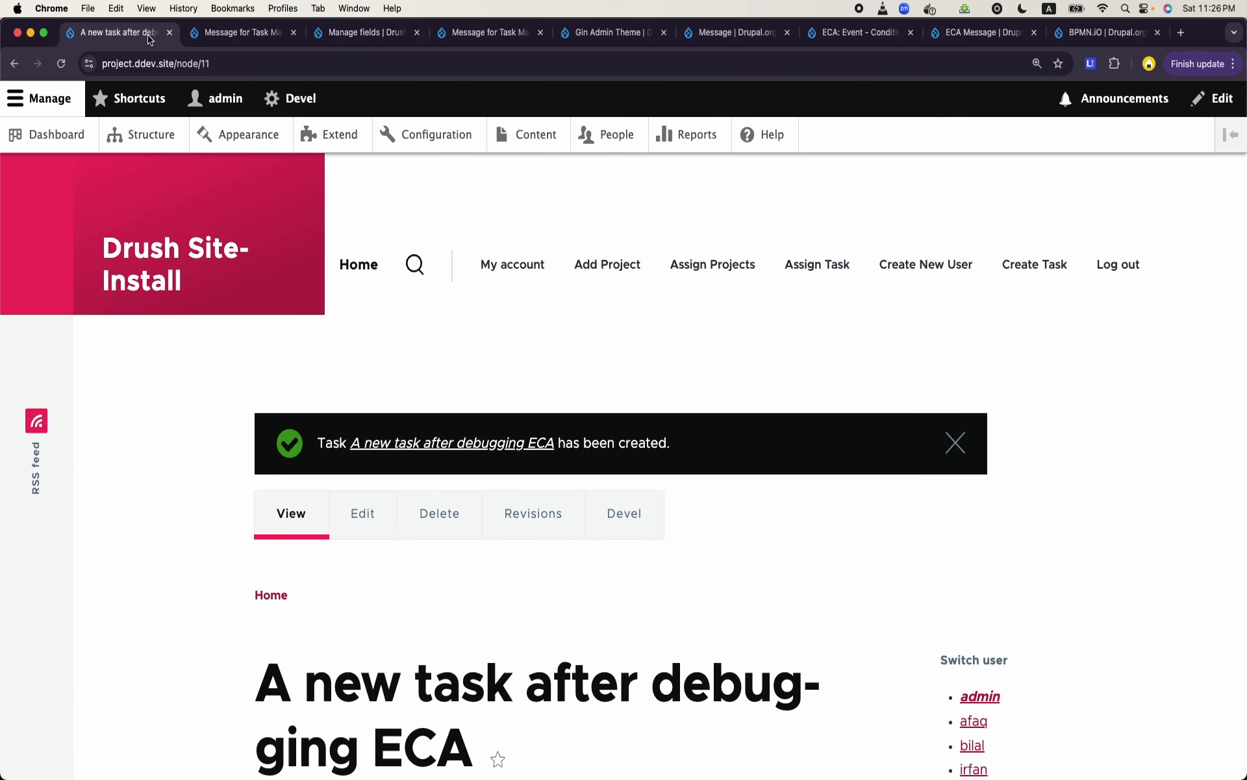
pyautogui.click(130, 134)
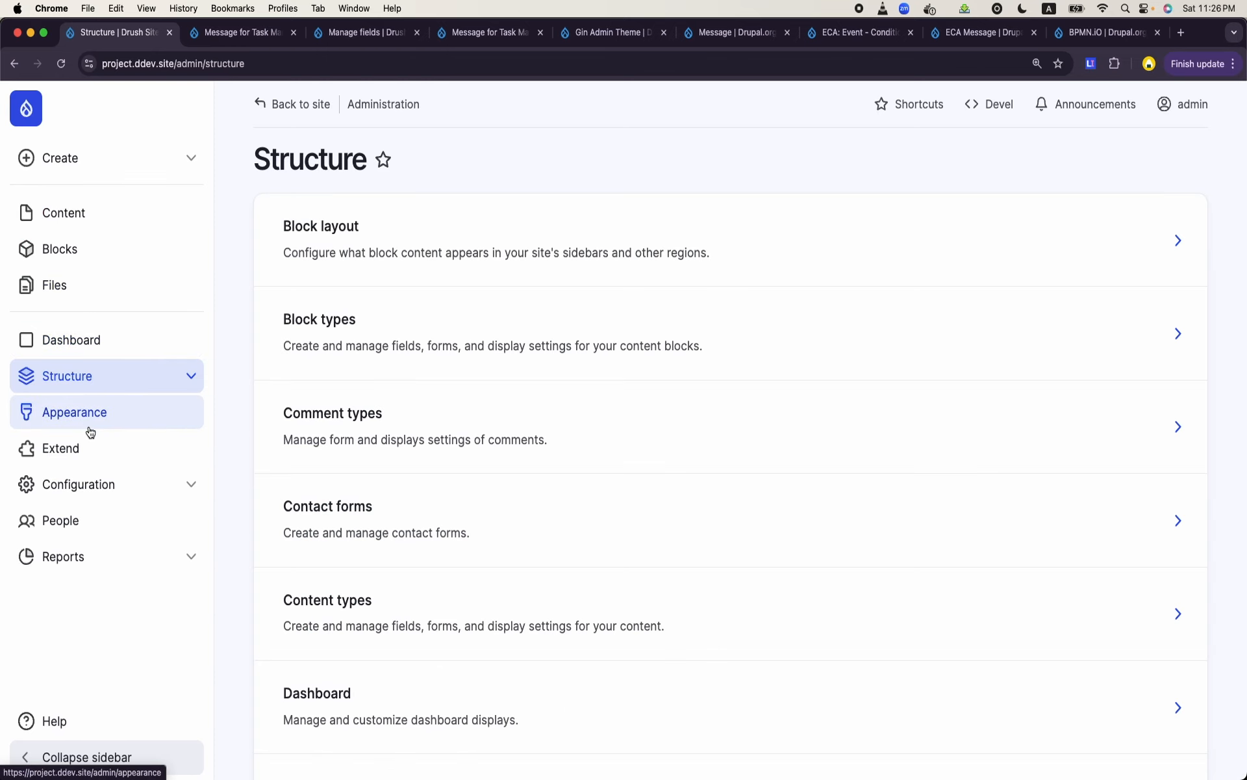
pyautogui.scroll(-4, 86, 432)
pyautogui.click(155, 370)
pyautogui.scroll(-5, 85, 507)
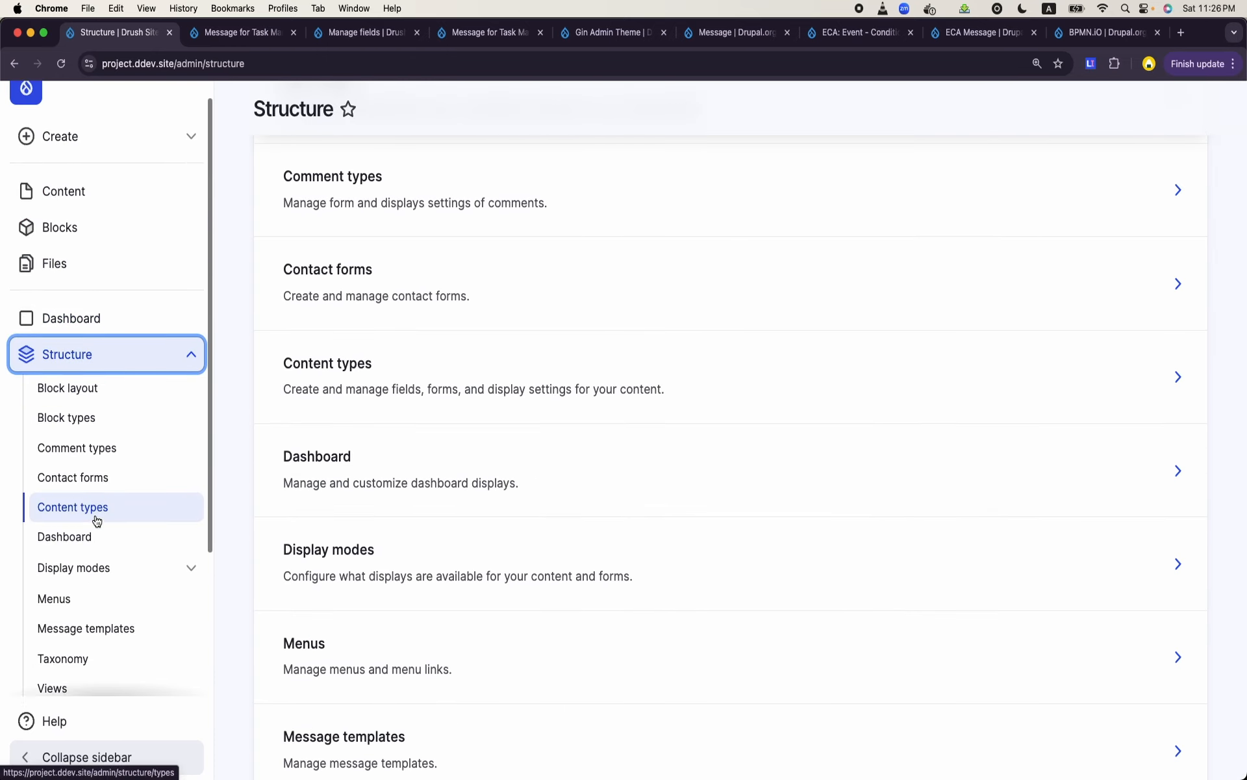
pyautogui.click(50, 501)
pyautogui.scroll(-4, 524, 521)
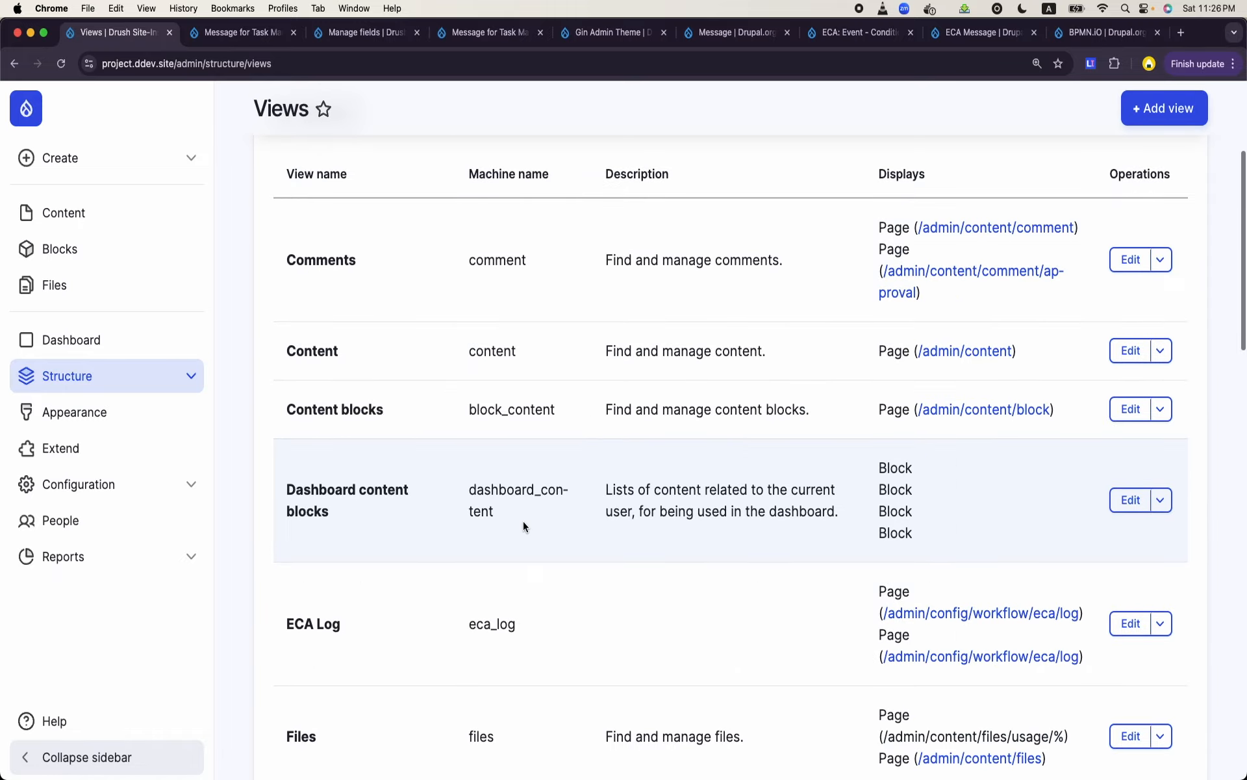
pyautogui.scroll(-7, 524, 521)
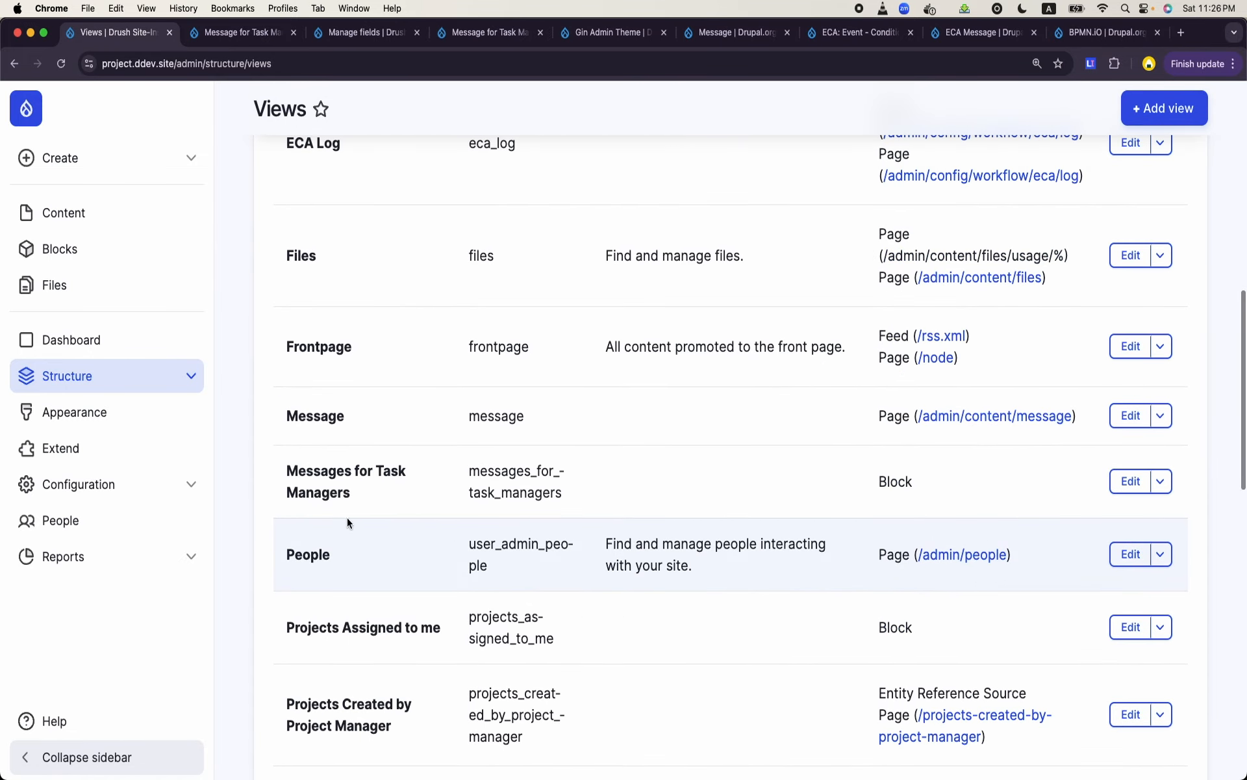
pyautogui.click(1130, 481)
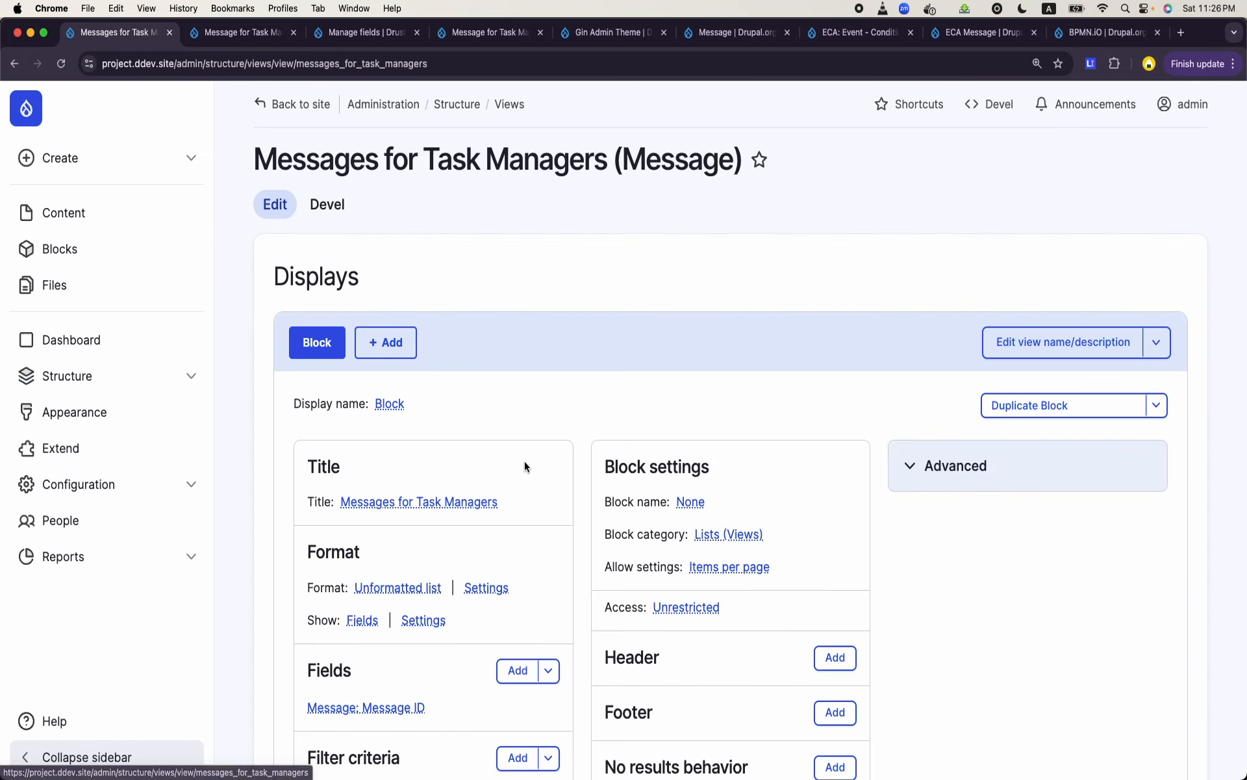
# - Update the preview of the Messages for Task Managers view and check its output against its fields and filter criteria
pyautogui.scroll(-10, 524, 466)
pyautogui.scroll(-5, 525, 465)
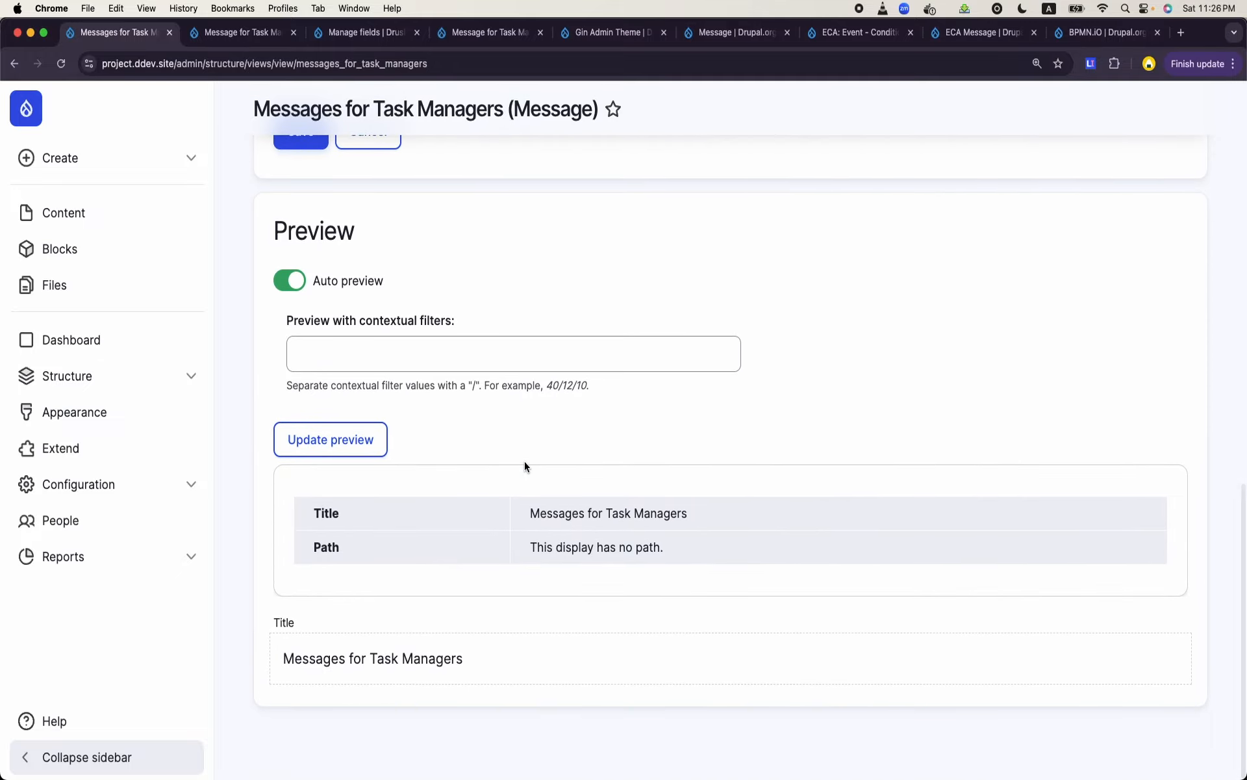
pyautogui.click(355, 451)
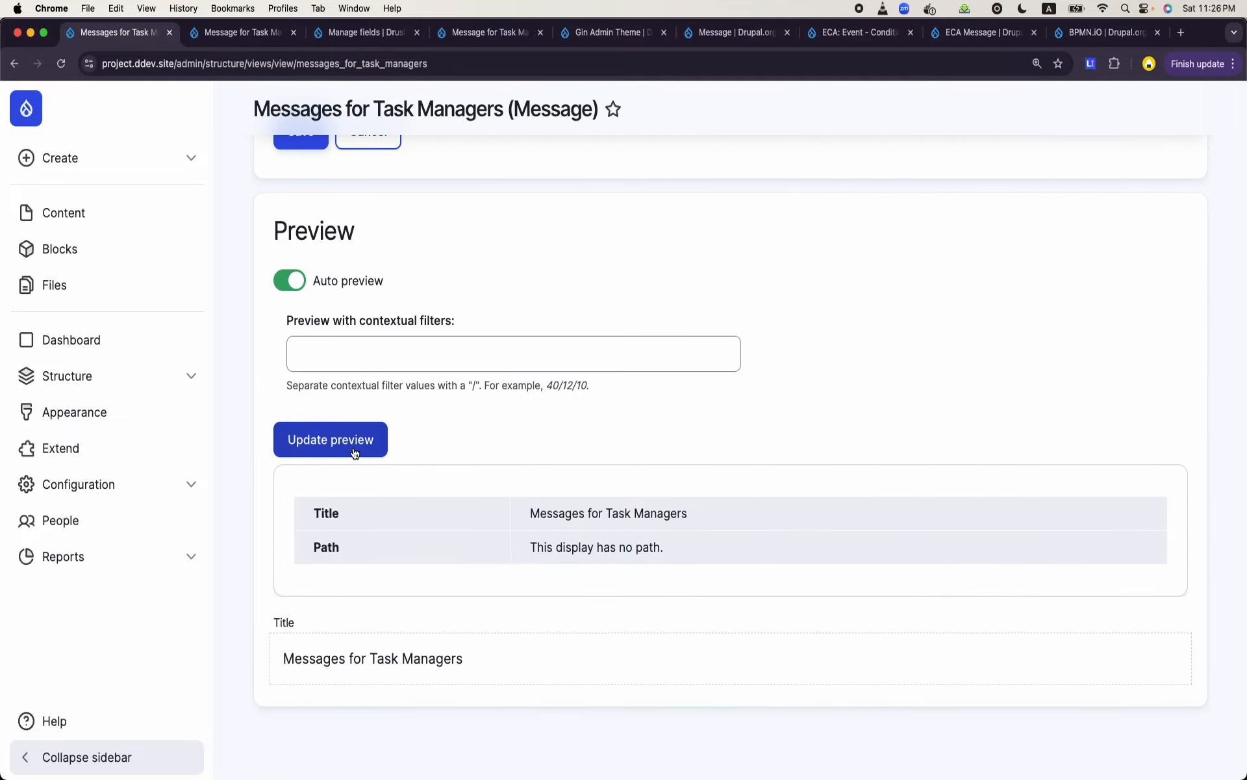
pyautogui.scroll(8, 355, 453)
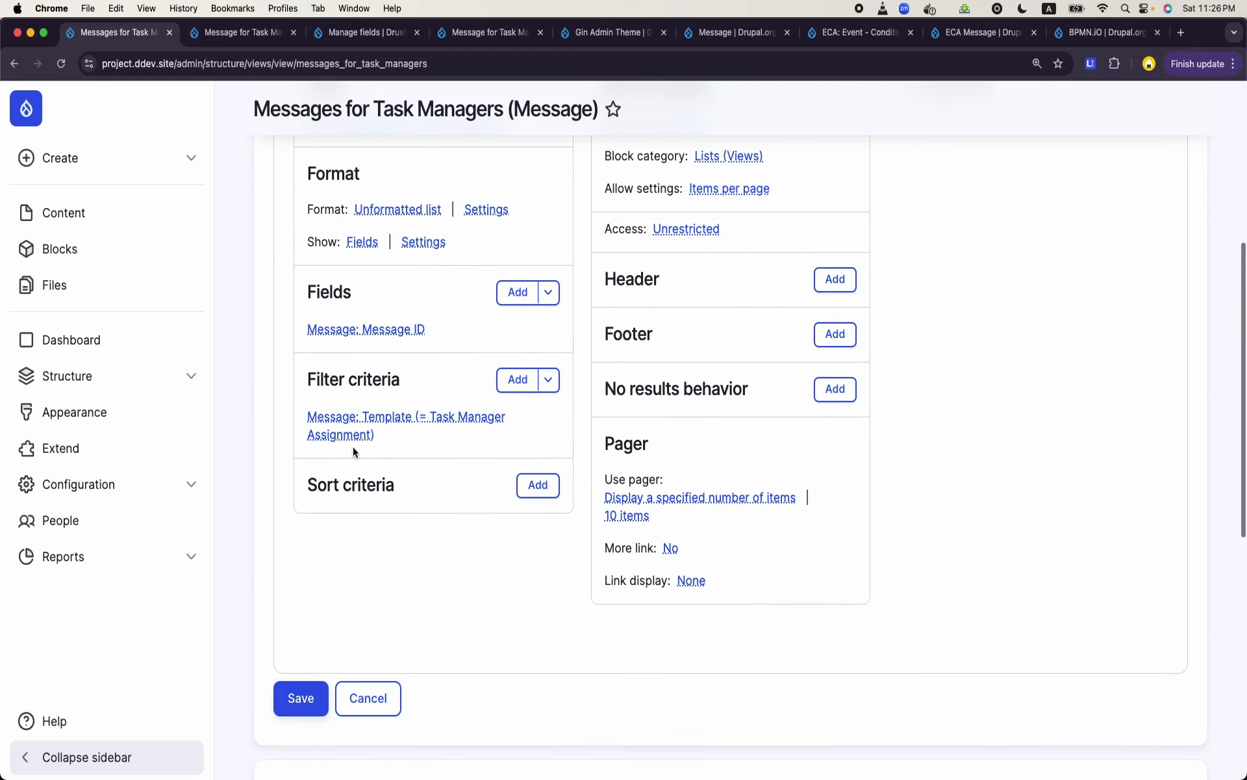
pyautogui.scroll(-7, 353, 446)
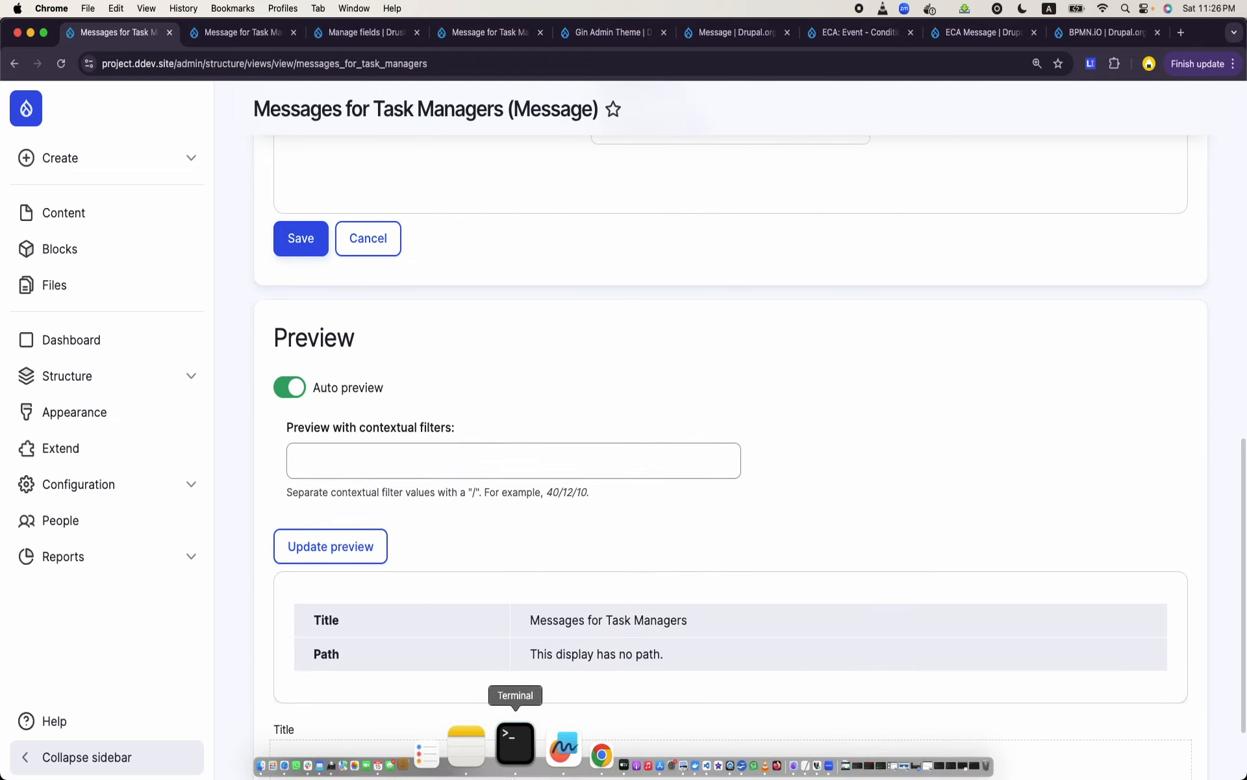
# - Switch to Terminal, rebuild the site cache with ddev drush cr, and return to the view's preview in Chrome
pyautogui.click(519, 743)
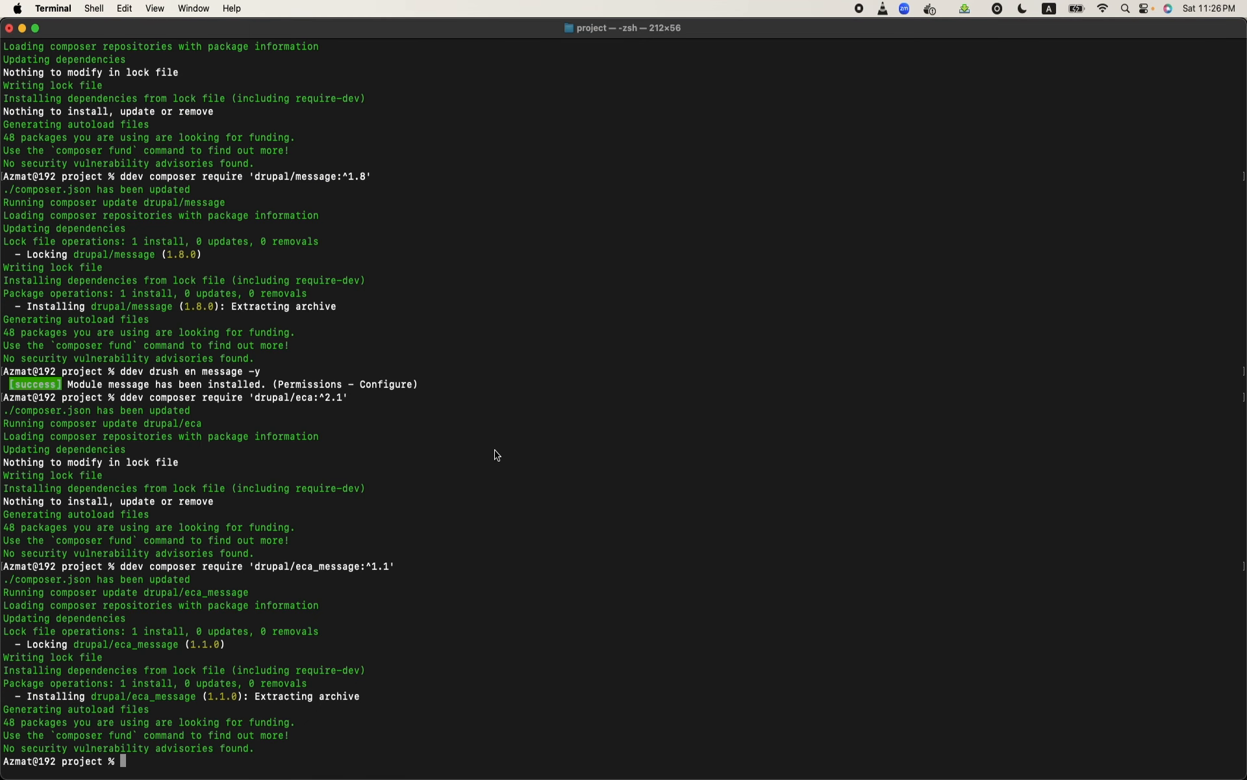
pyautogui.write('ddev drush cr')
pyautogui.press('Return')
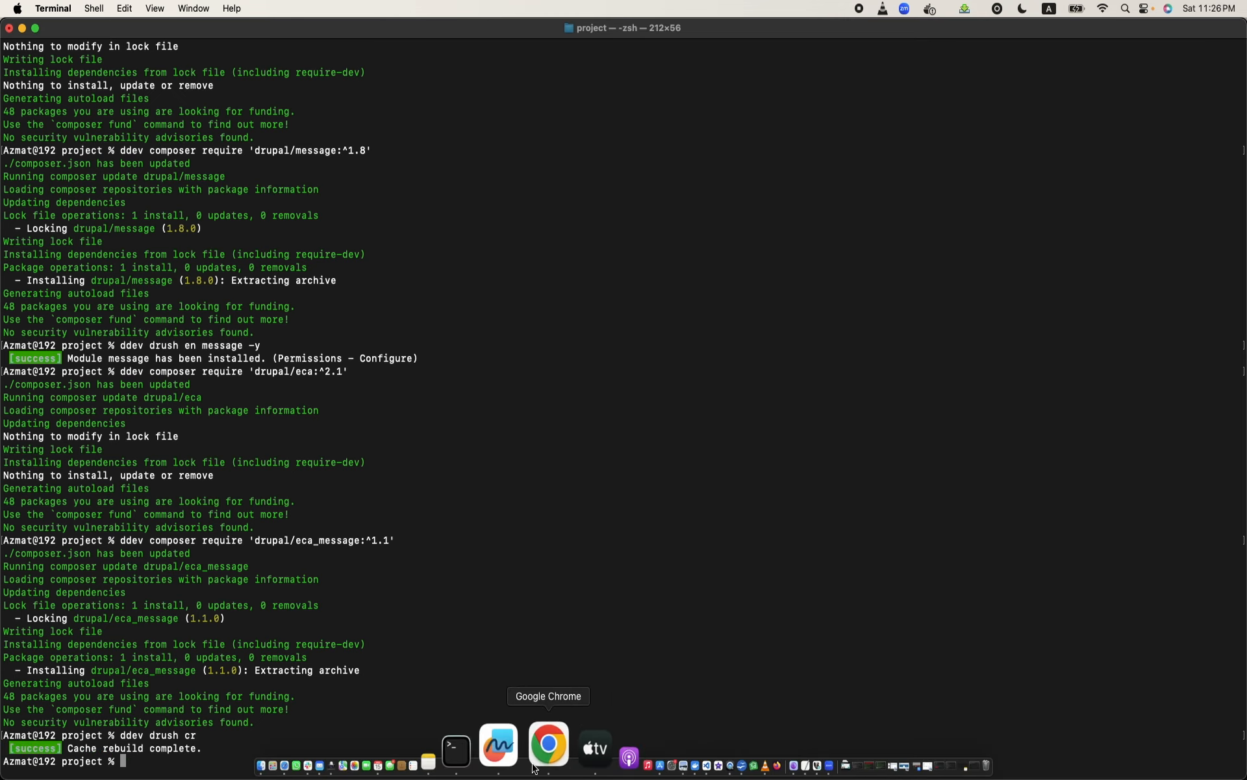
pyautogui.click(534, 767)
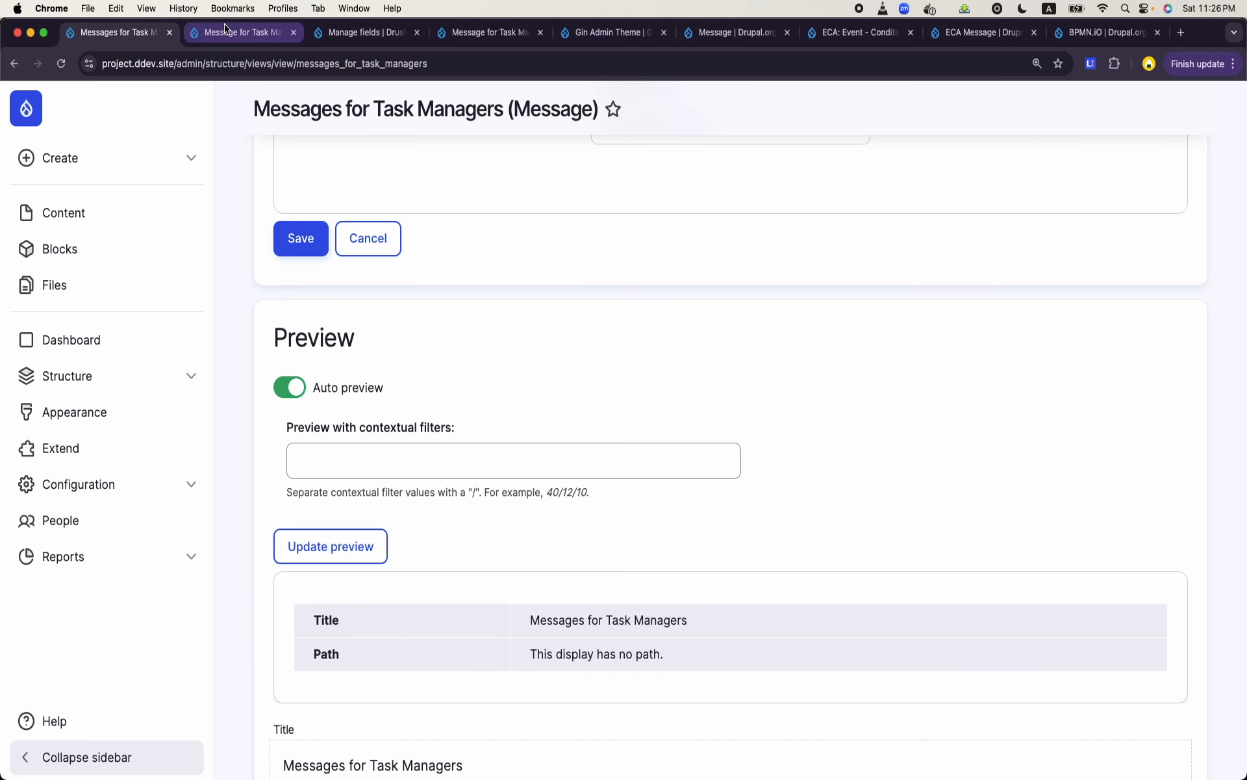
pyautogui.scroll(-3, 532, 368)
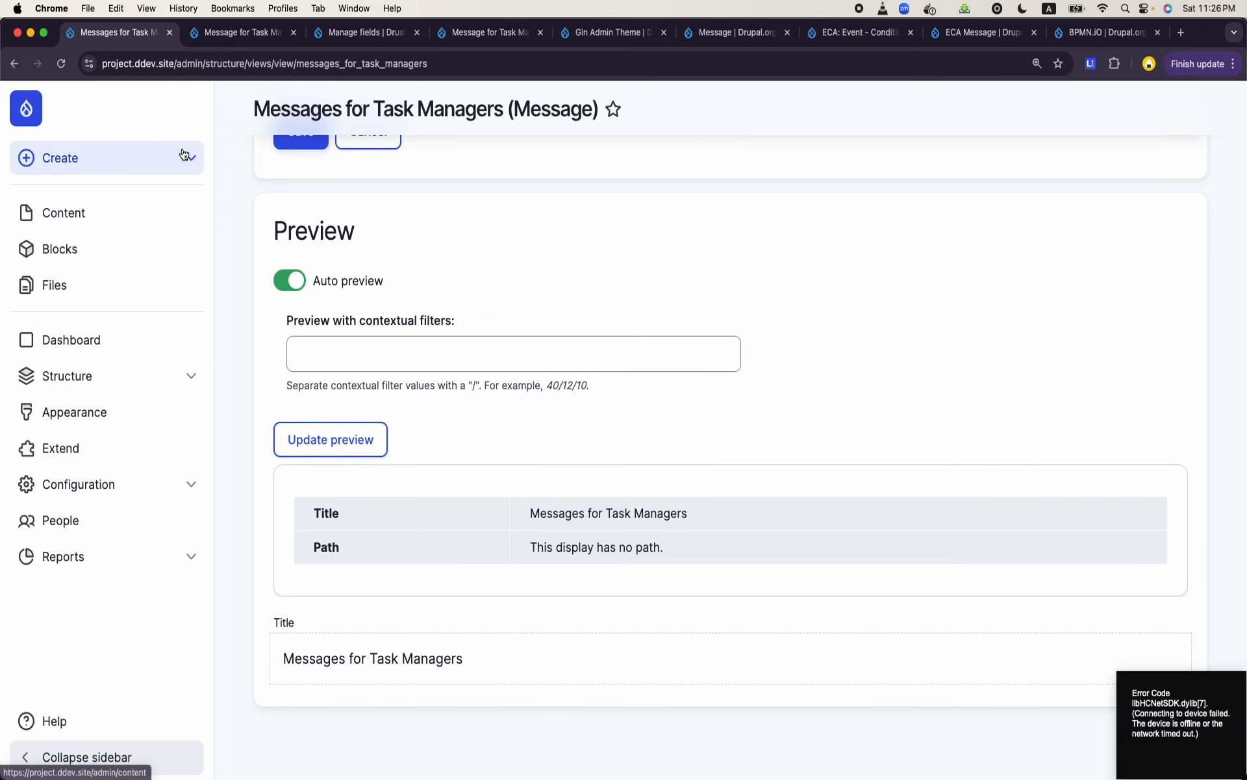
# - Reload the Message for Task Manager ECA model and check the entity type set on its task creation event
pyautogui.click(251, 46)
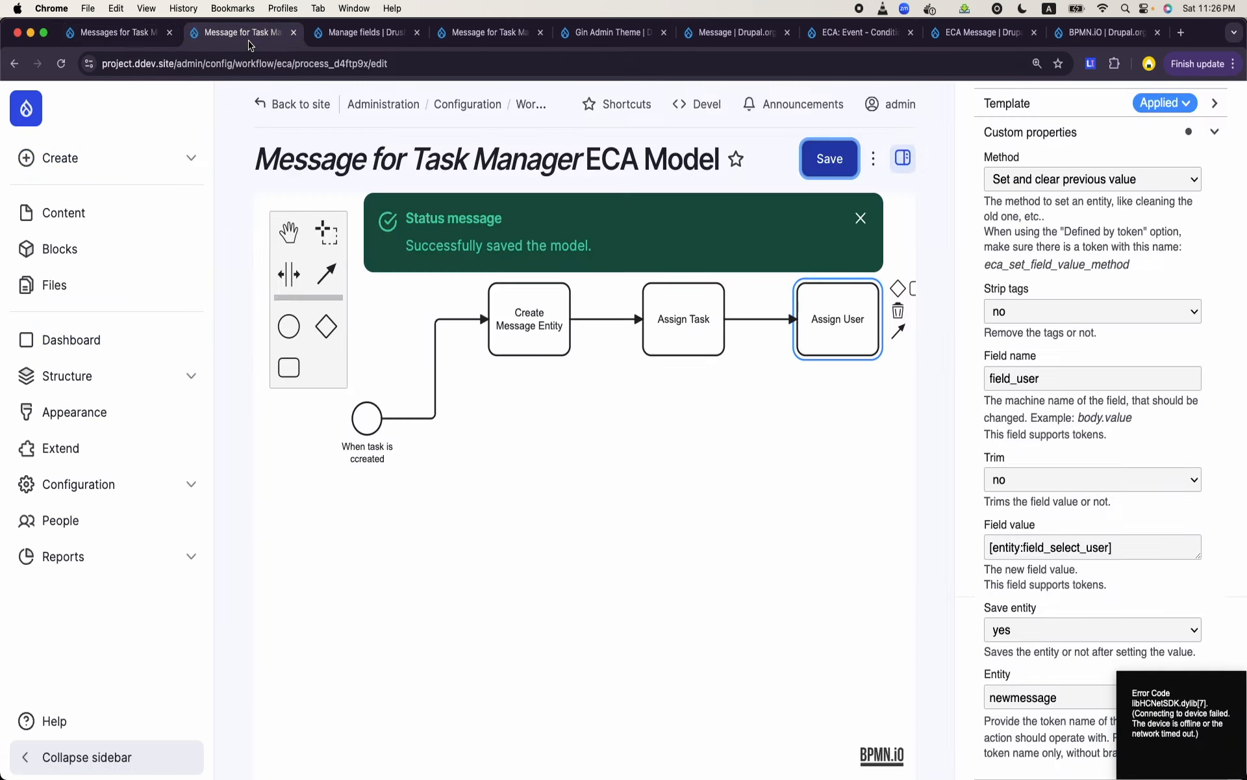
pyautogui.click(61, 63)
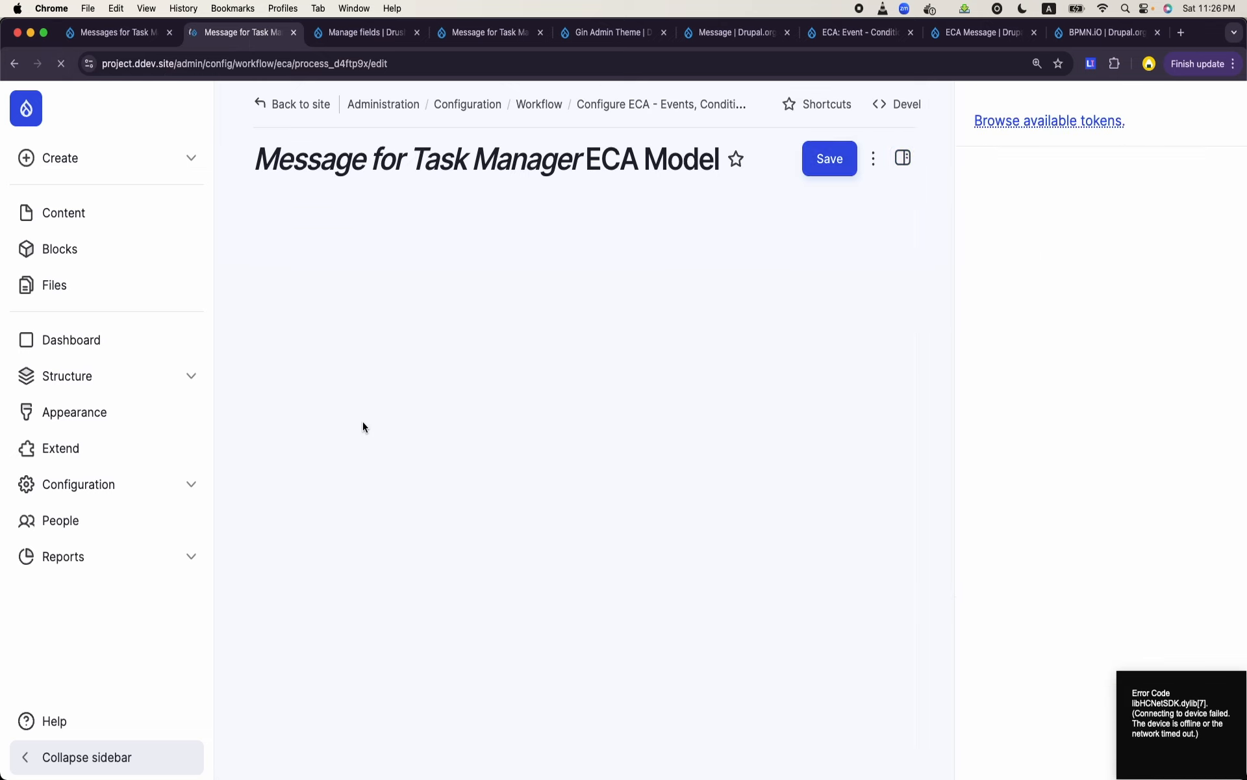
pyautogui.click(364, 423)
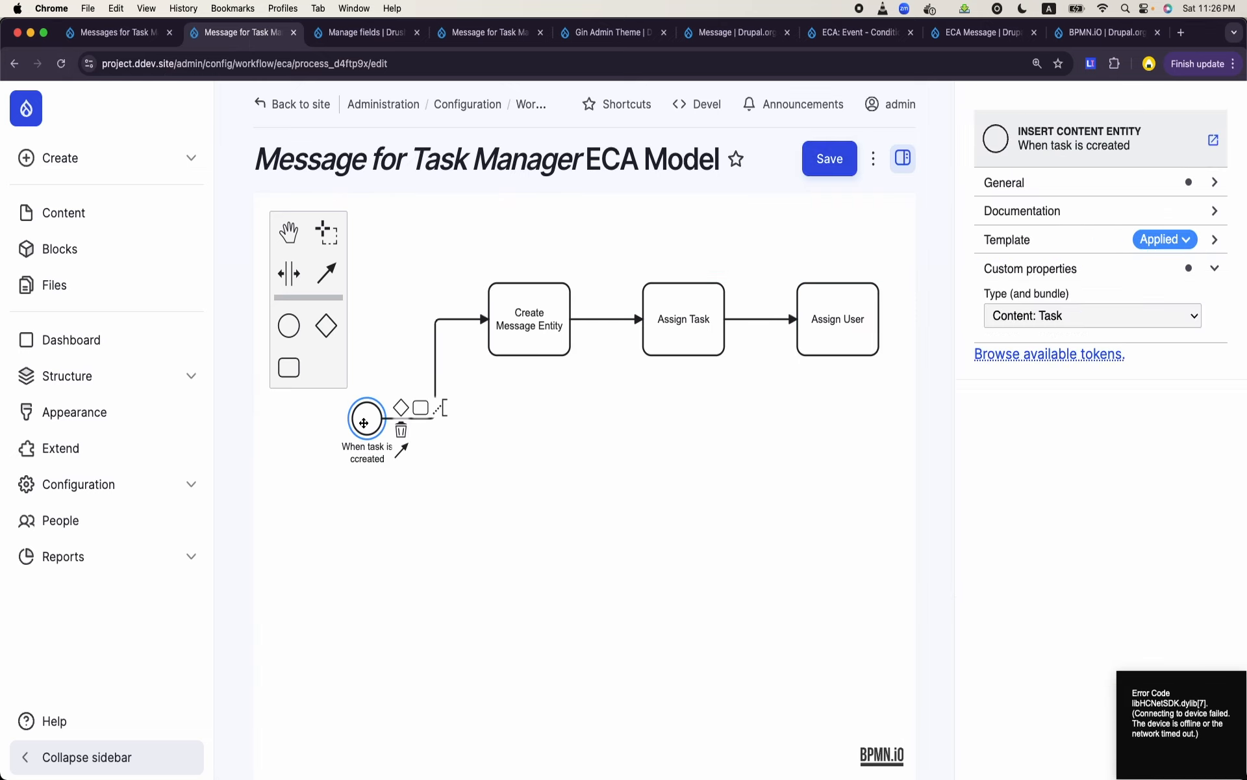
# - Copy the token name newmessage from Create Message Entity into the Assign Task action's Entity setting
pyautogui.click(537, 338)
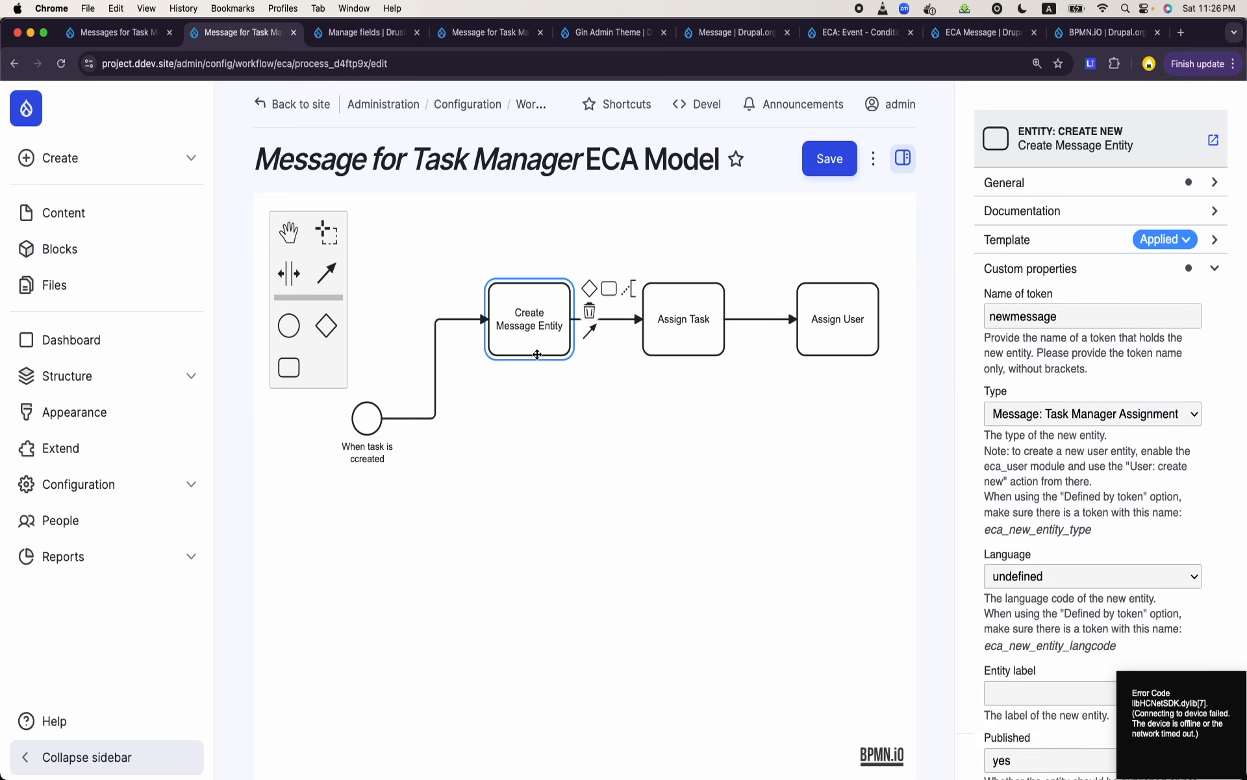
pyautogui.doubleClick(1033, 314)
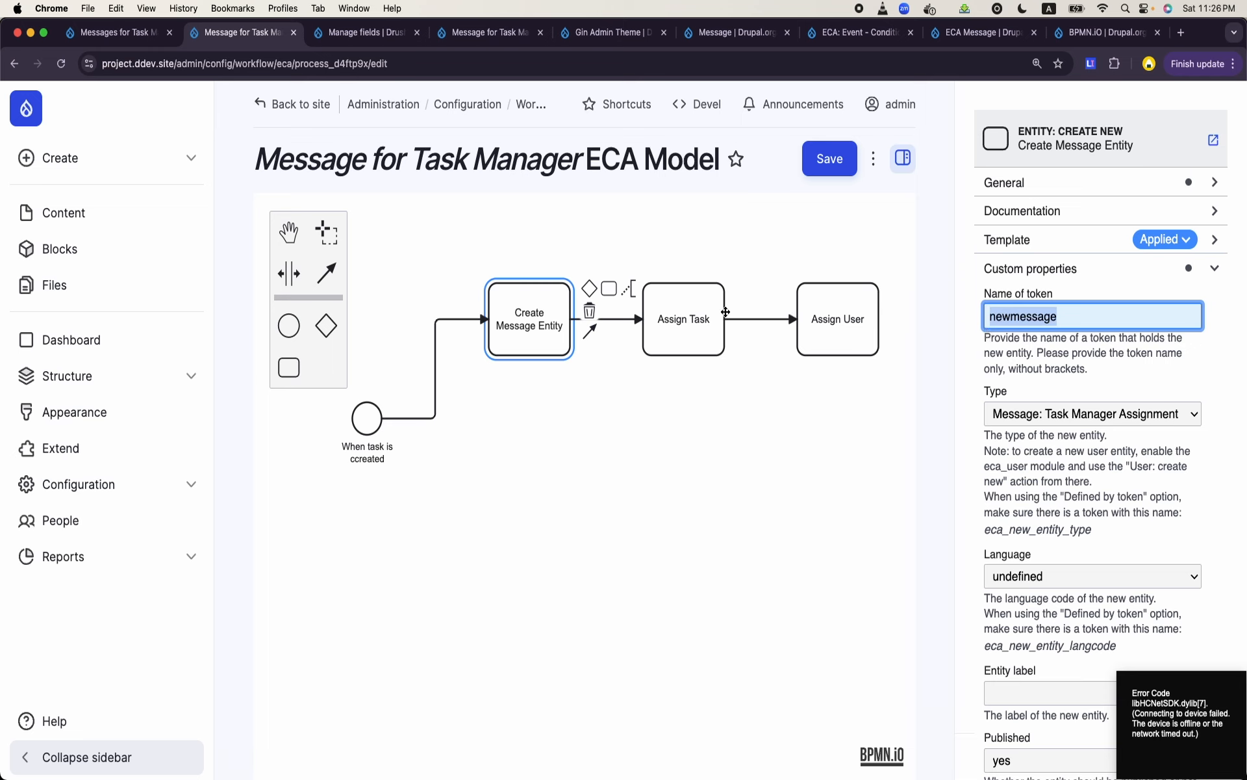
pyautogui.click(703, 328)
pyautogui.scroll(-3, 1110, 504)
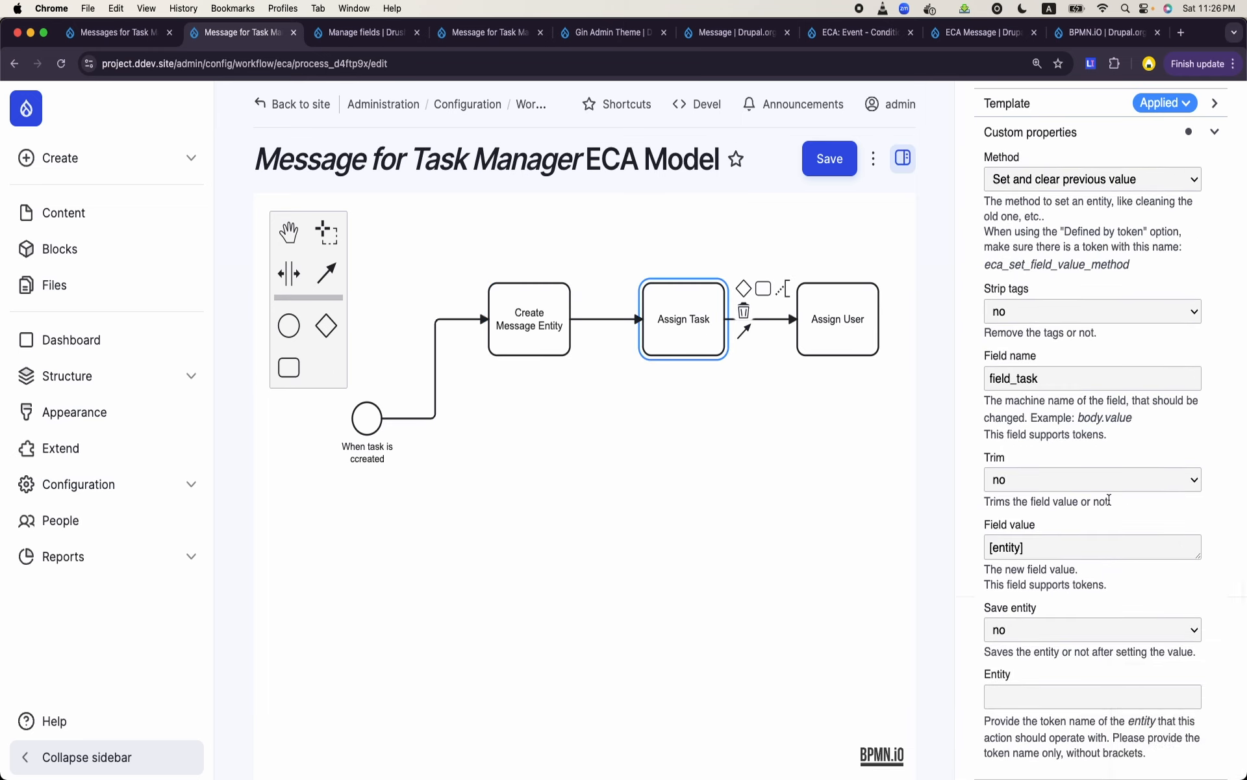
pyautogui.click(1041, 699)
pyautogui.write('newmessage')
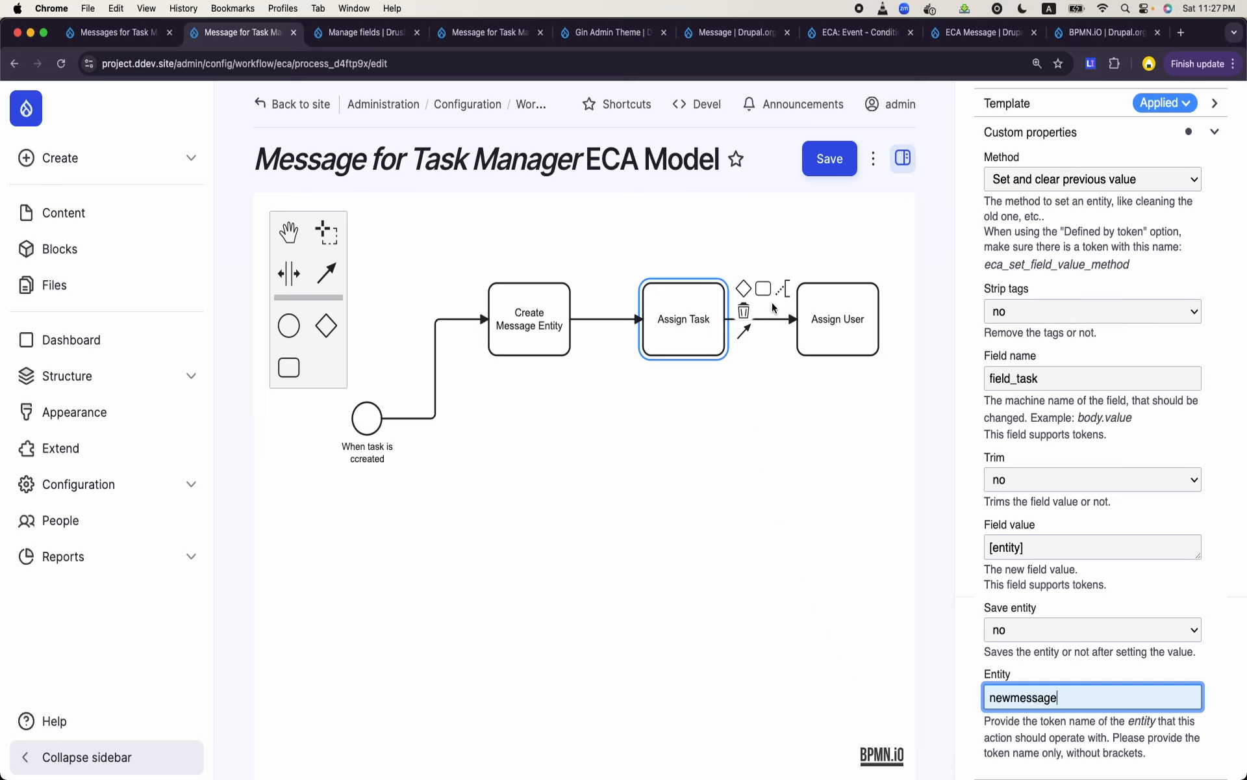
# - Check the settings of the Assign User action and save the Message for Task Manager ECA model
pyautogui.click(826, 339)
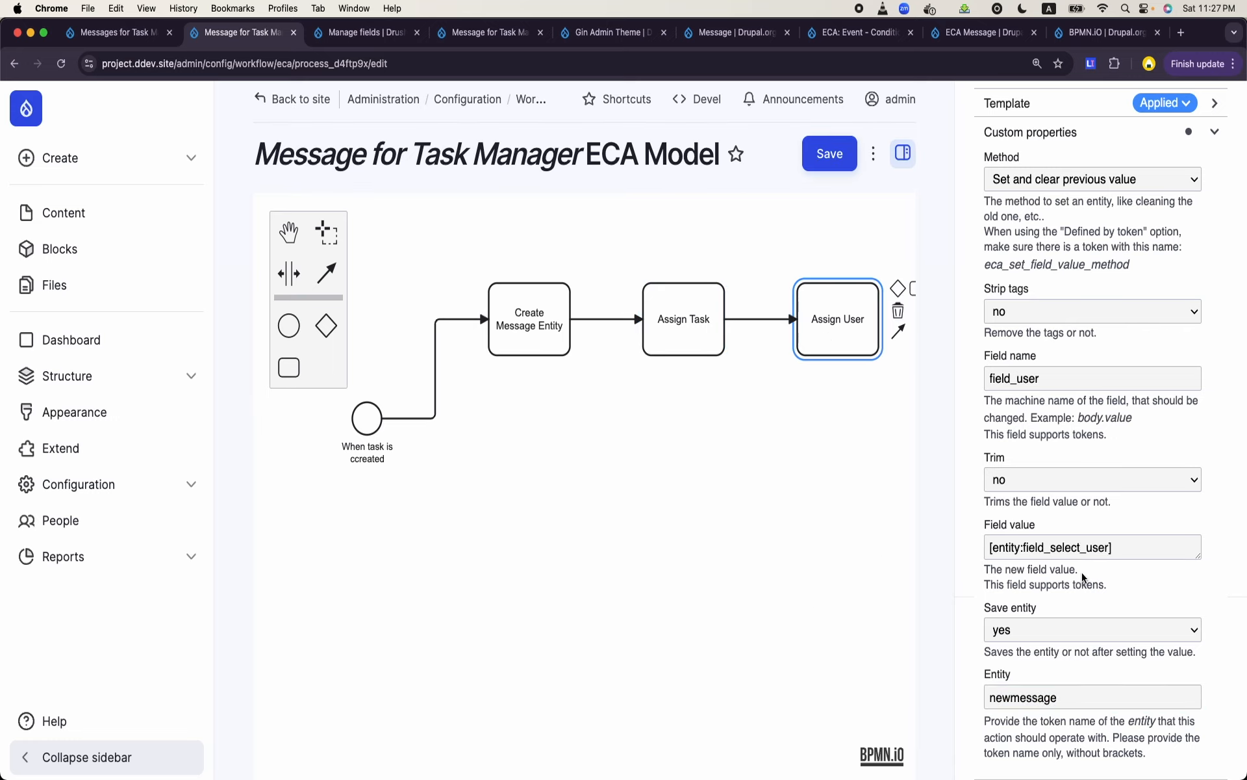
pyautogui.click(830, 170)
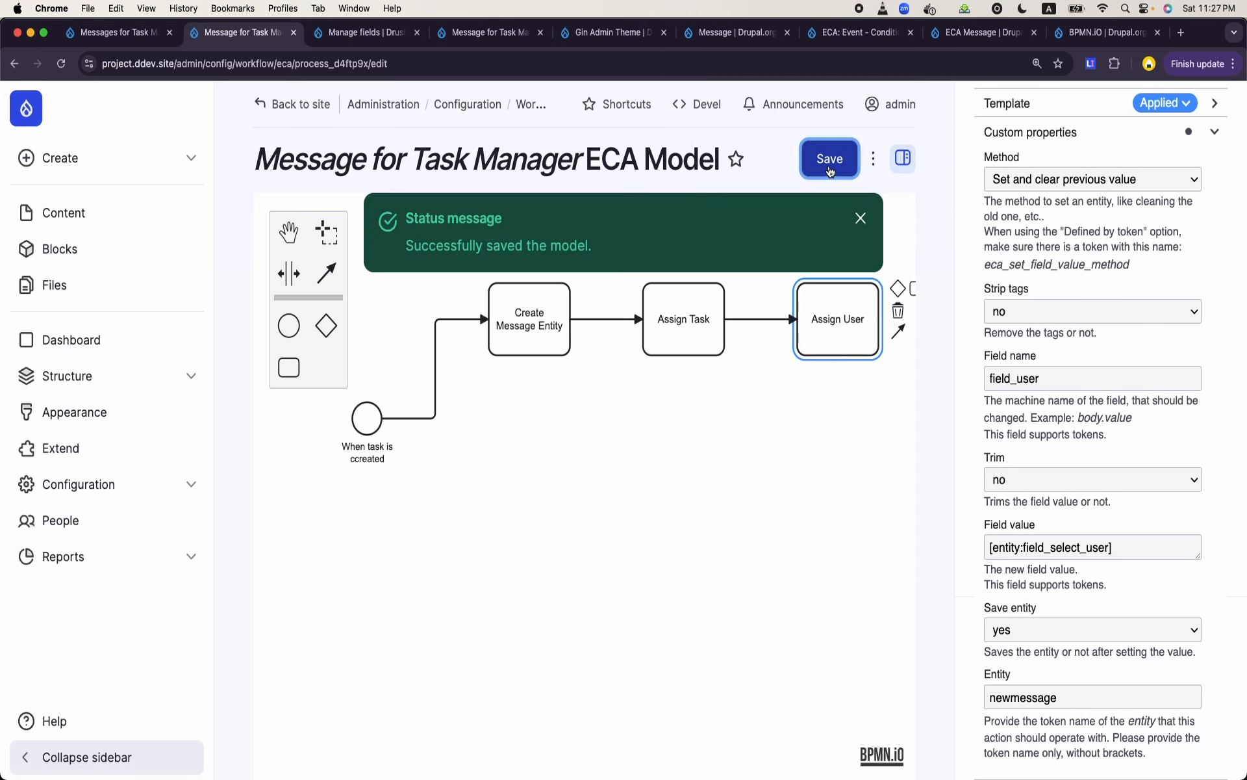
# - Start creating a new Task content item titled New Task again after ECA 3
pyautogui.click(370, 39)
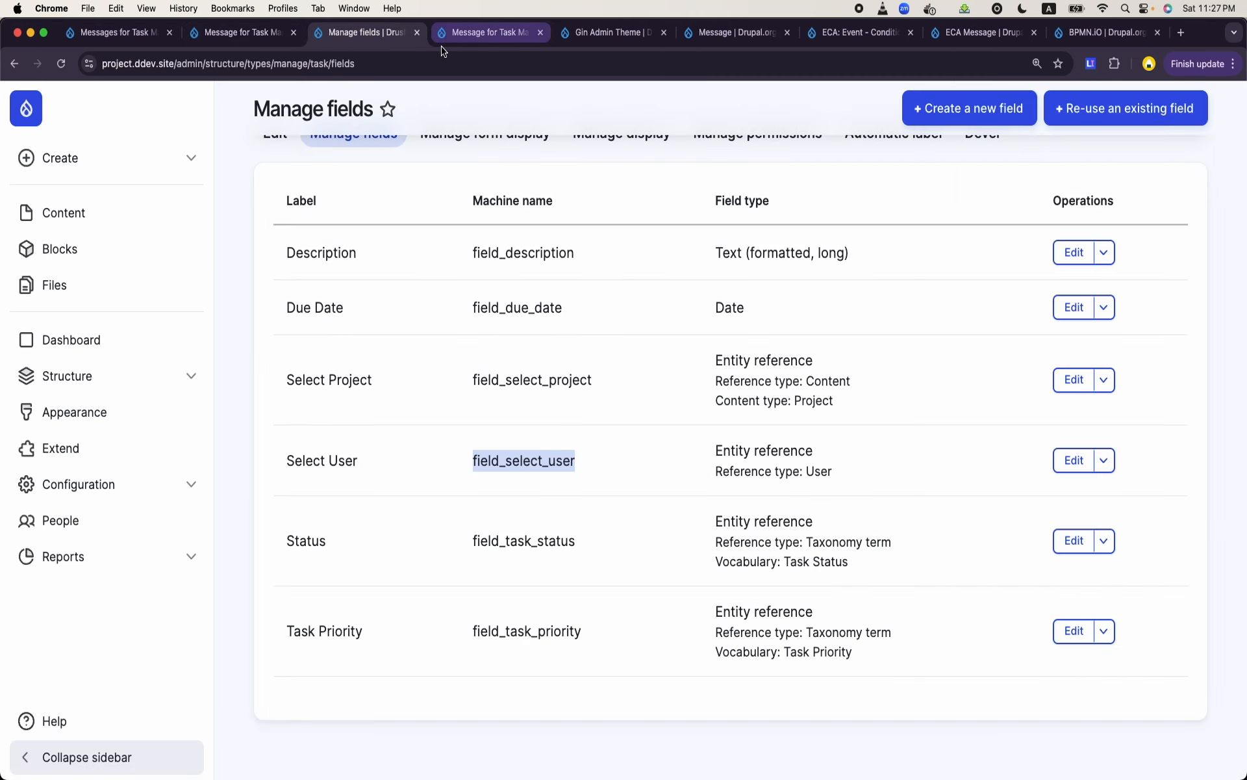
pyautogui.click(443, 46)
pyautogui.click(130, 33)
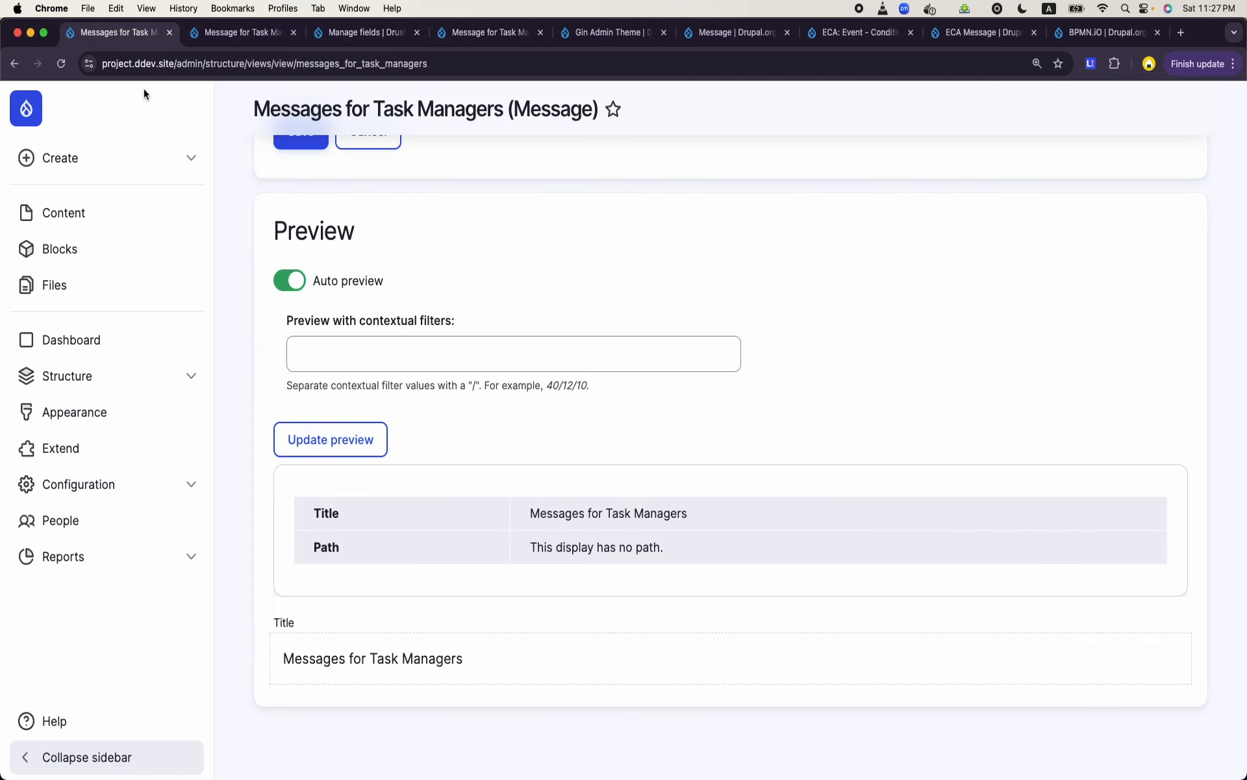
pyautogui.click(68, 167)
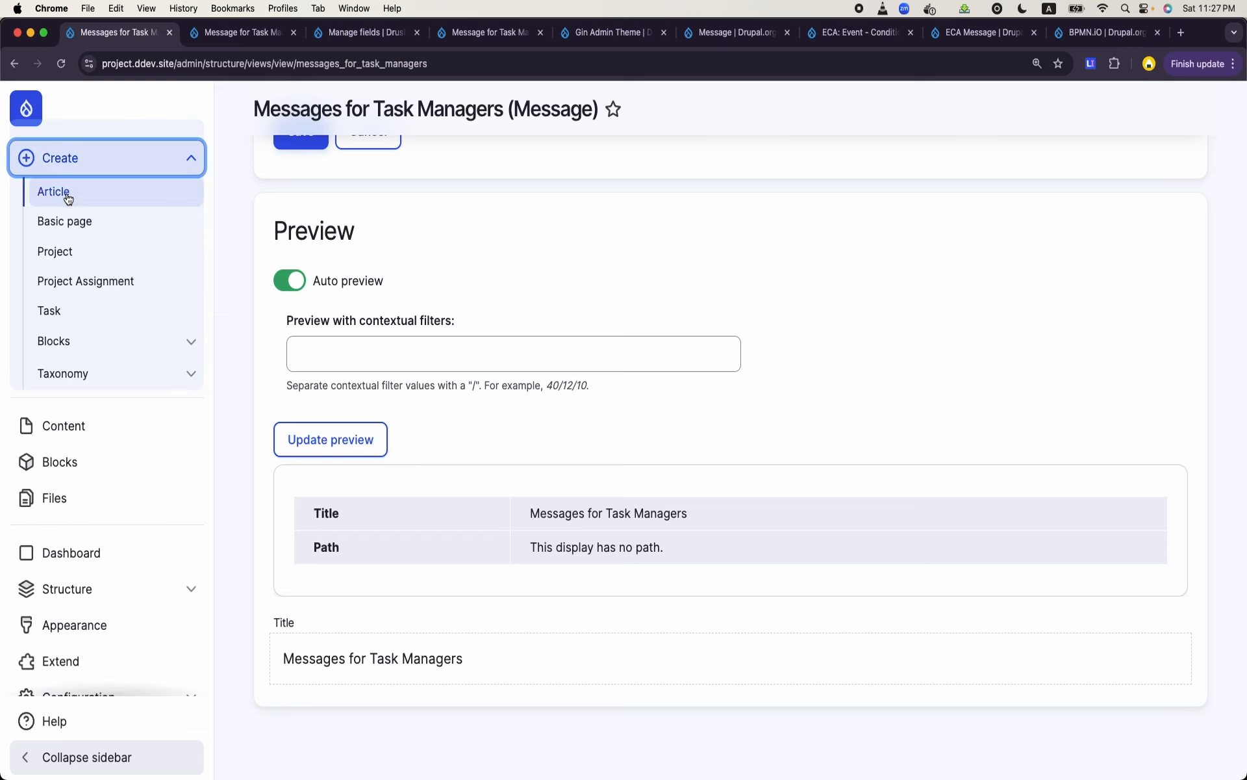
pyautogui.click(71, 322)
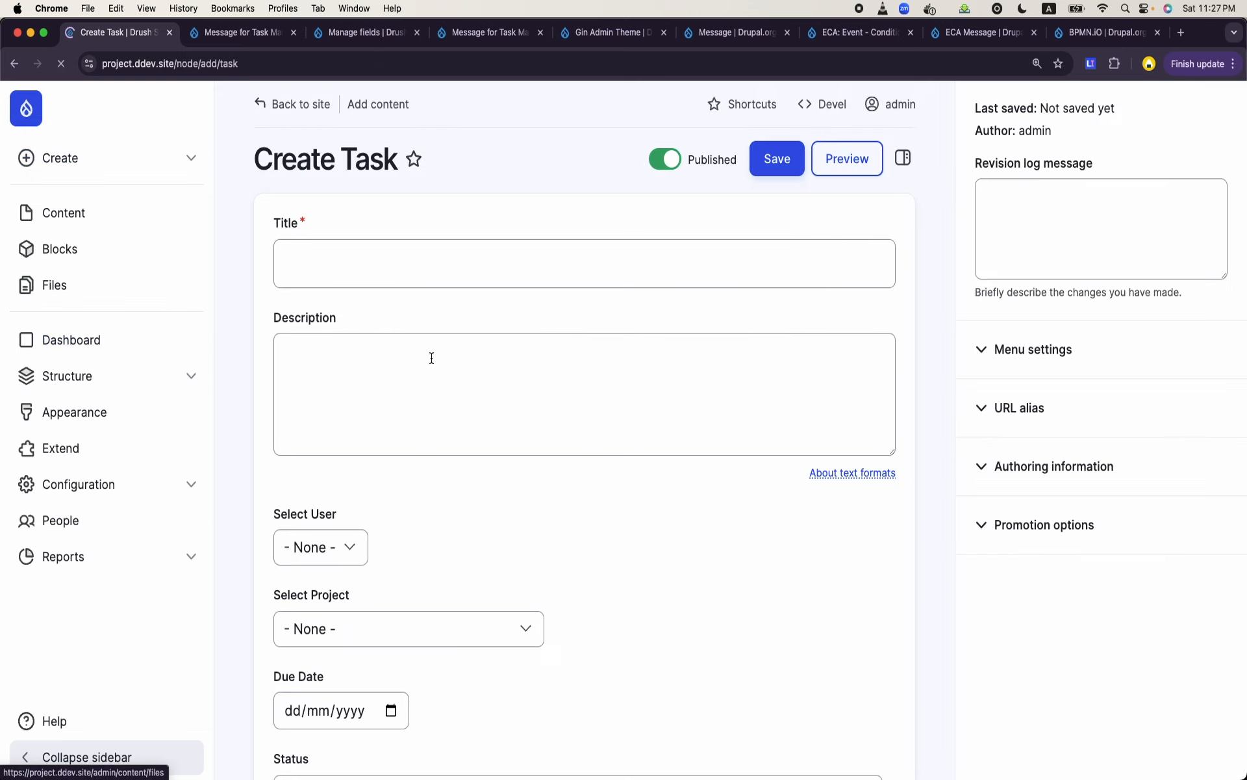
pyautogui.click(451, 262)
pyautogui.write('New')
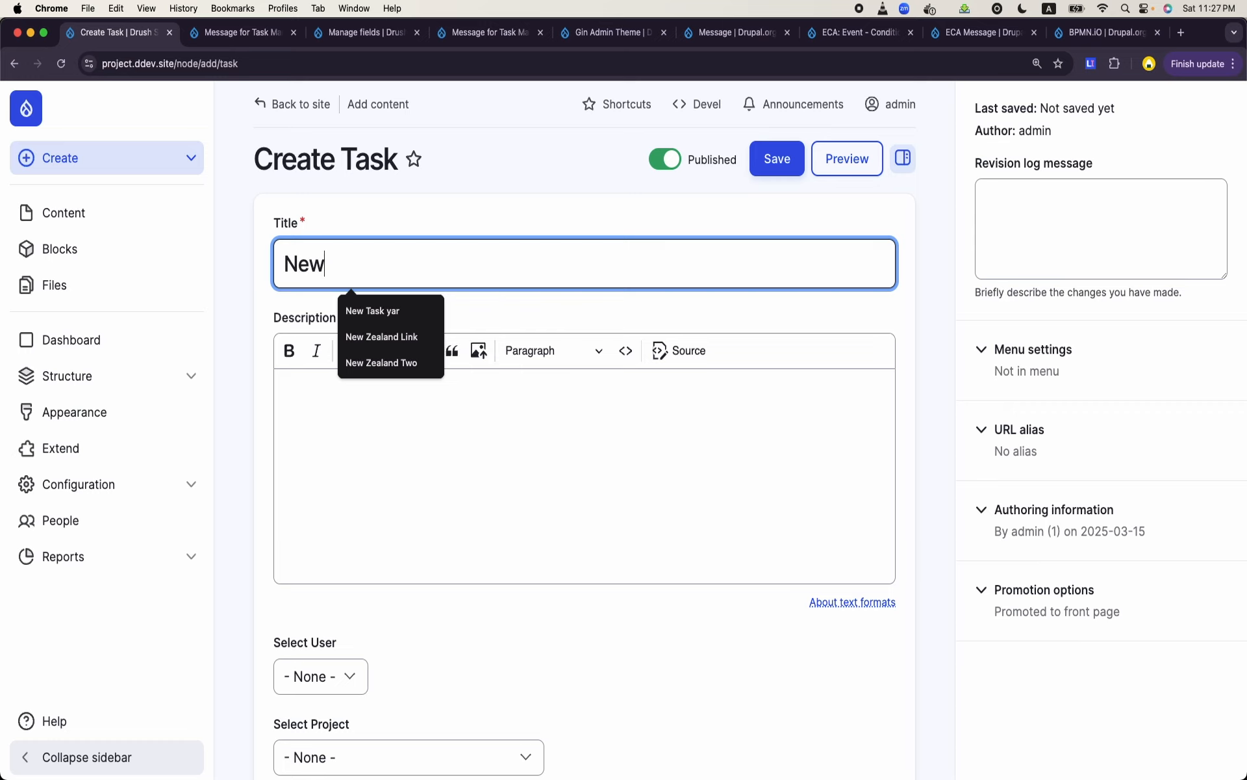
pyautogui.write(' Task ag')
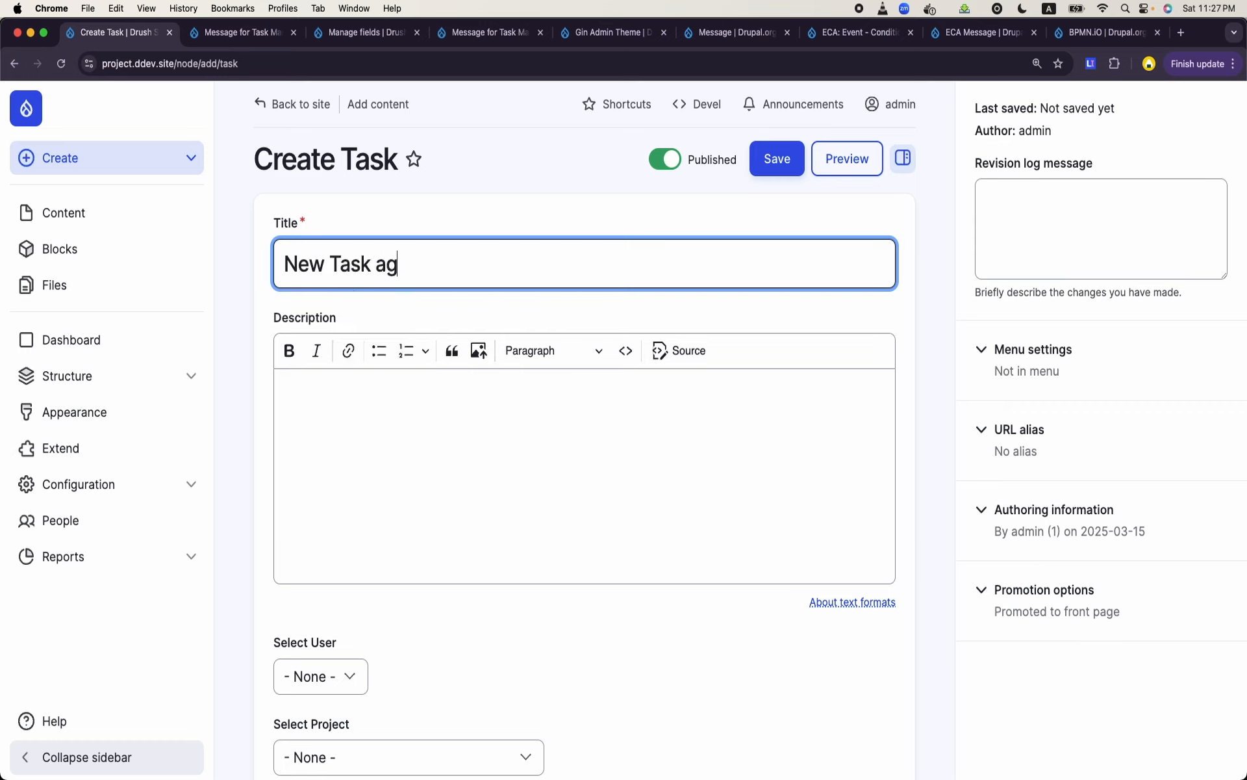
pyautogui.write('ain after ECA ')
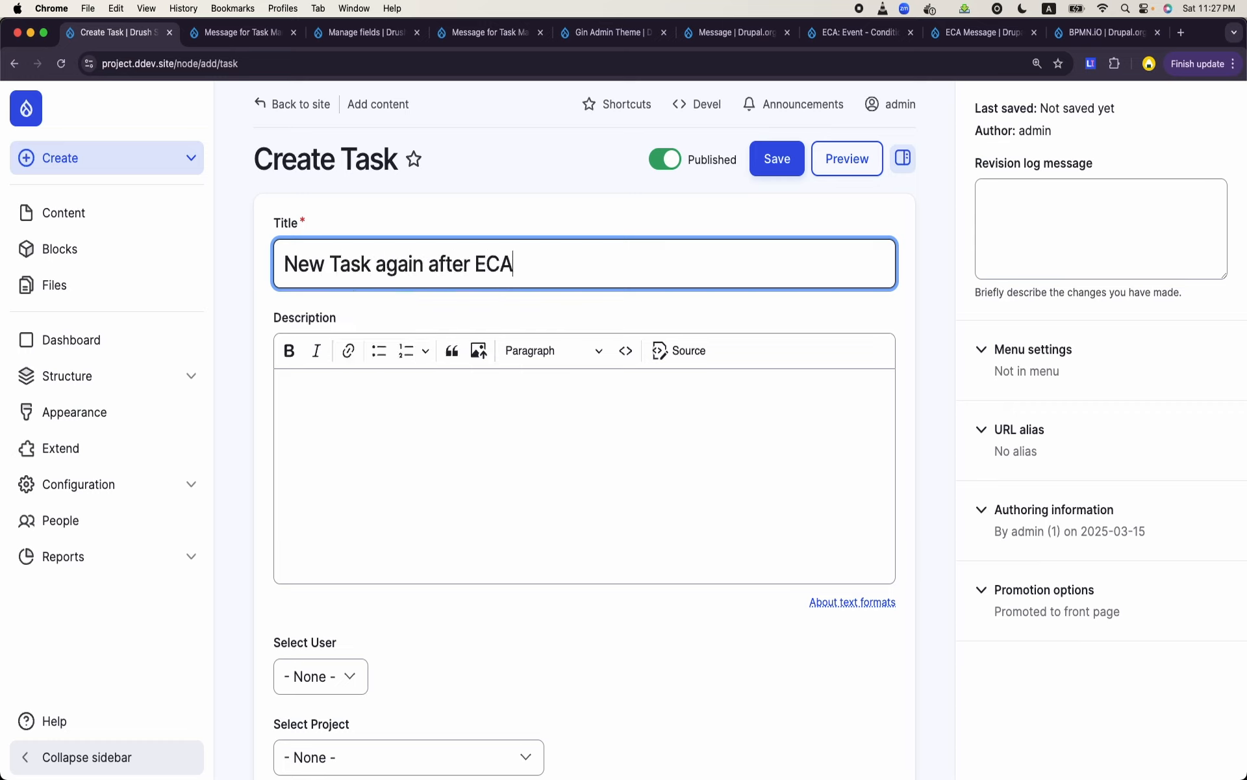
pyautogui.write('3')
pyautogui.scroll(-2, 407, 323)
pyautogui.click(406, 323)
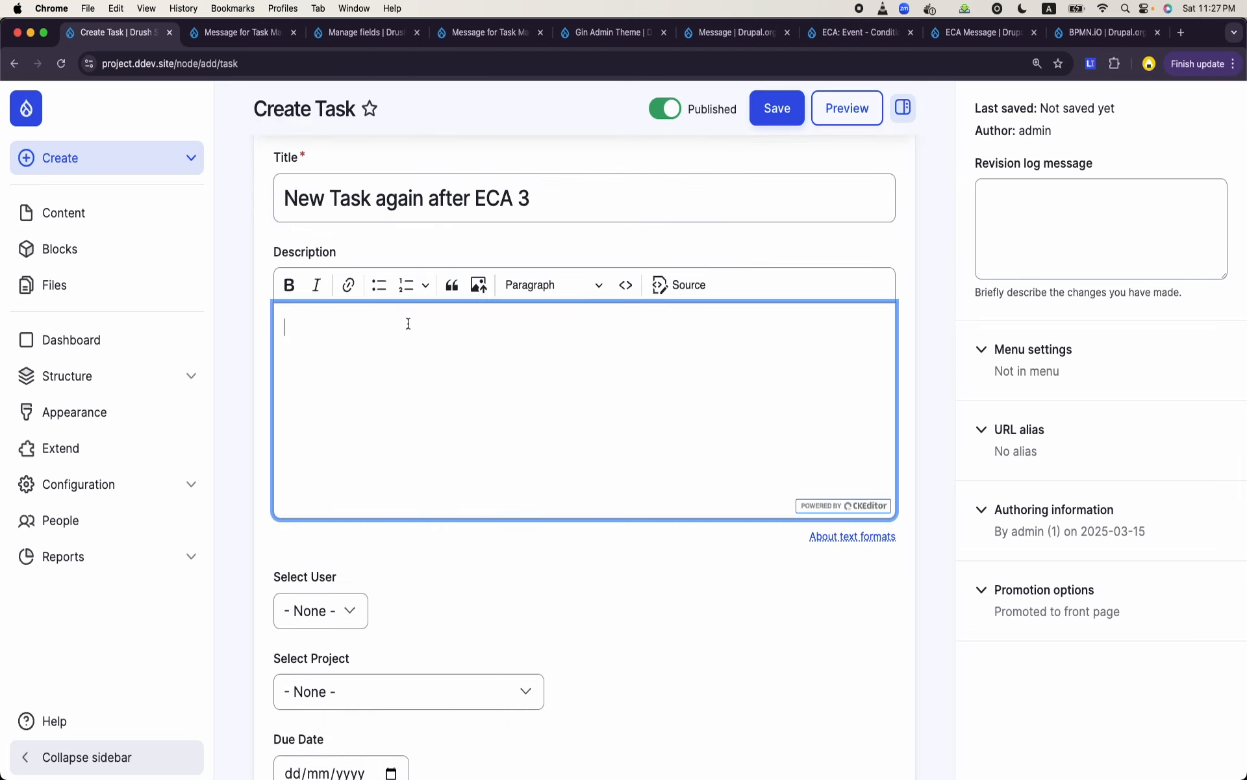
pyautogui.write('newmessage')
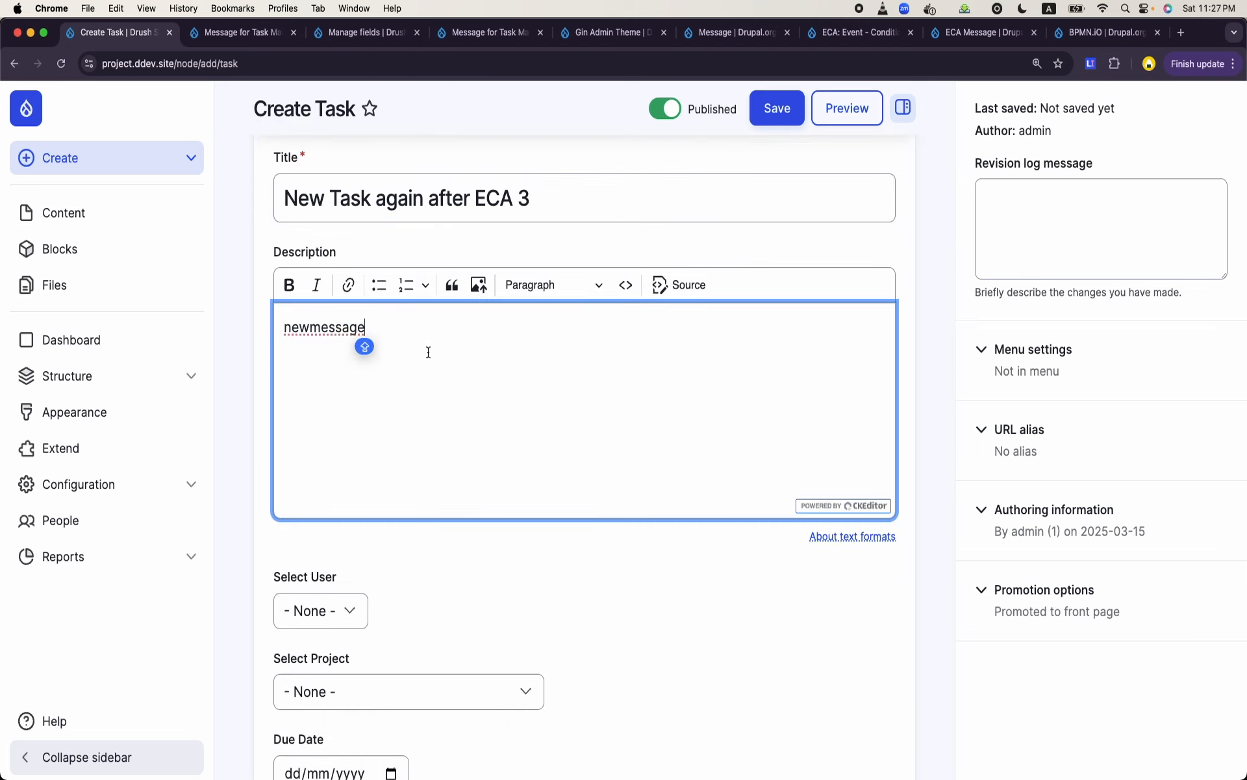
pyautogui.press('BackSpace')
pyautogui.press('BackSpace')
pyautogui.press('BackSpace')
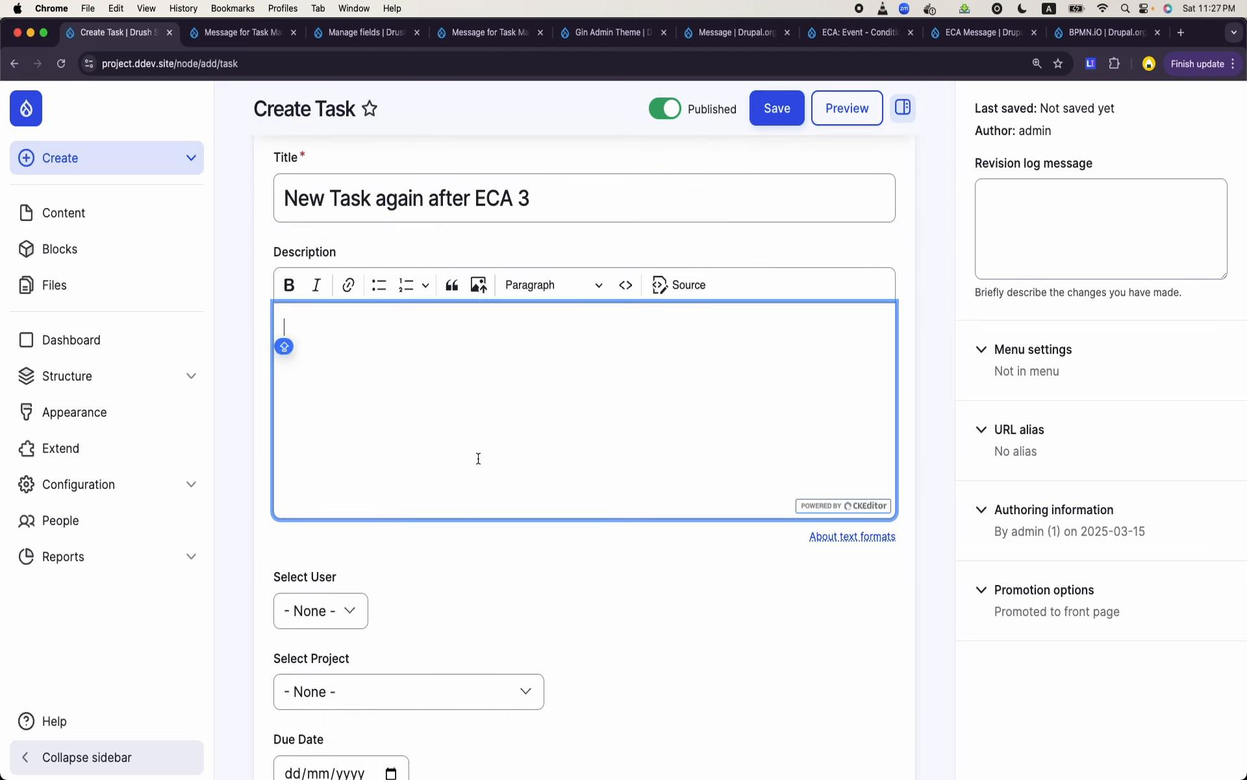
# - Assign the task to the third listed user and PHP Project, with the due date 02/04/2025
pyautogui.scroll(-2, 437, 466)
pyautogui.click(320, 499)
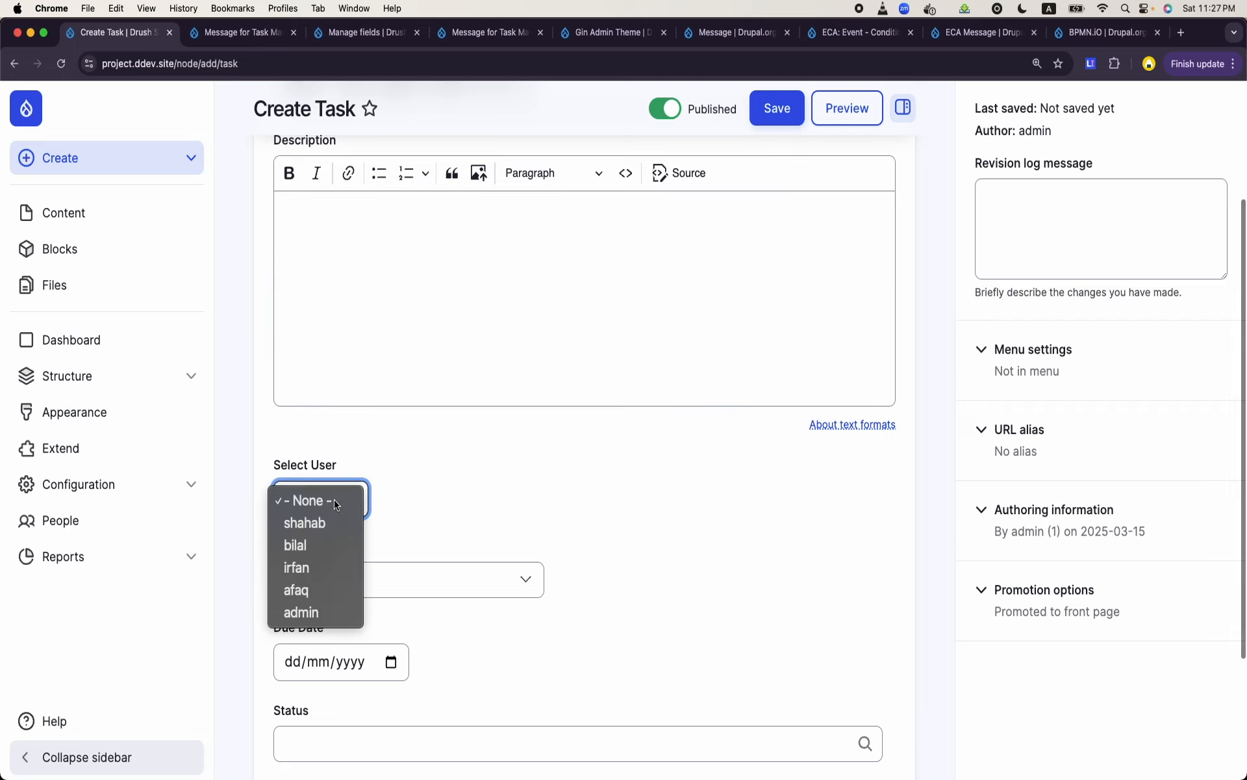
pyautogui.click(319, 569)
pyautogui.click(329, 579)
pyautogui.click(327, 622)
pyautogui.scroll(-1, 326, 620)
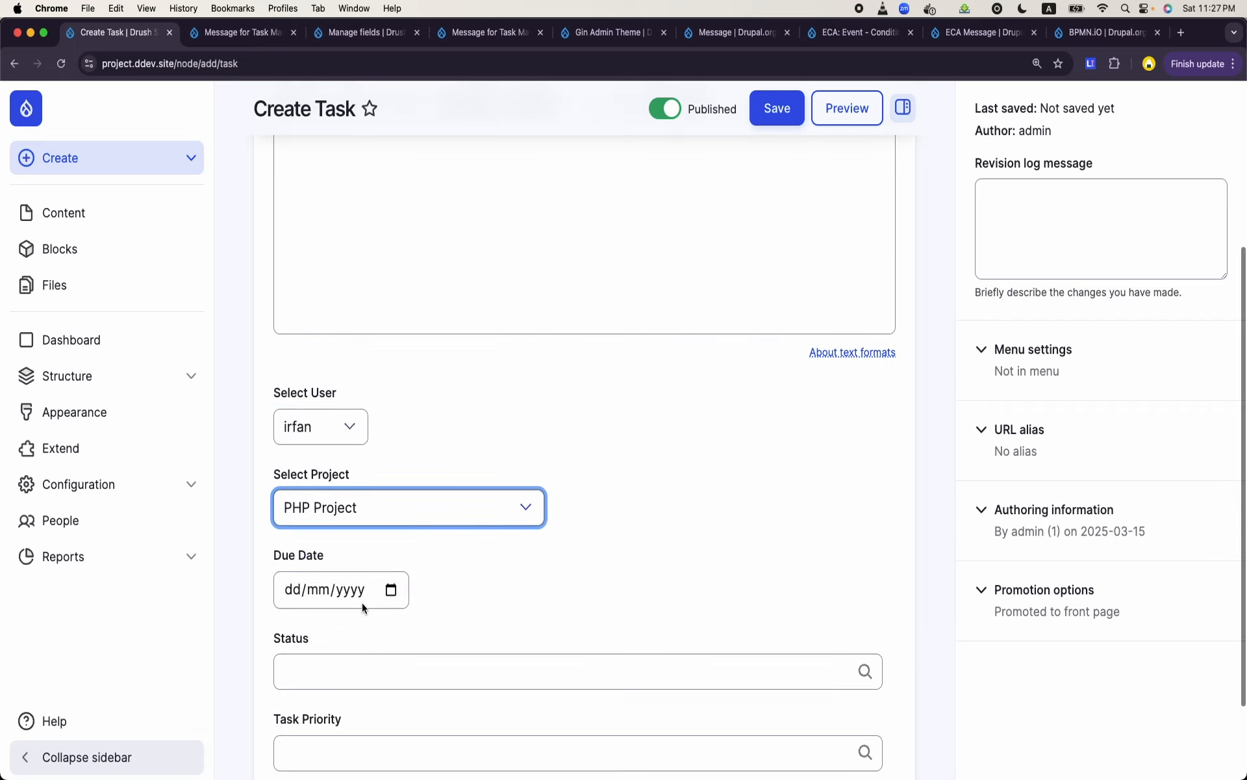
pyautogui.click(391, 589)
pyautogui.click(361, 523)
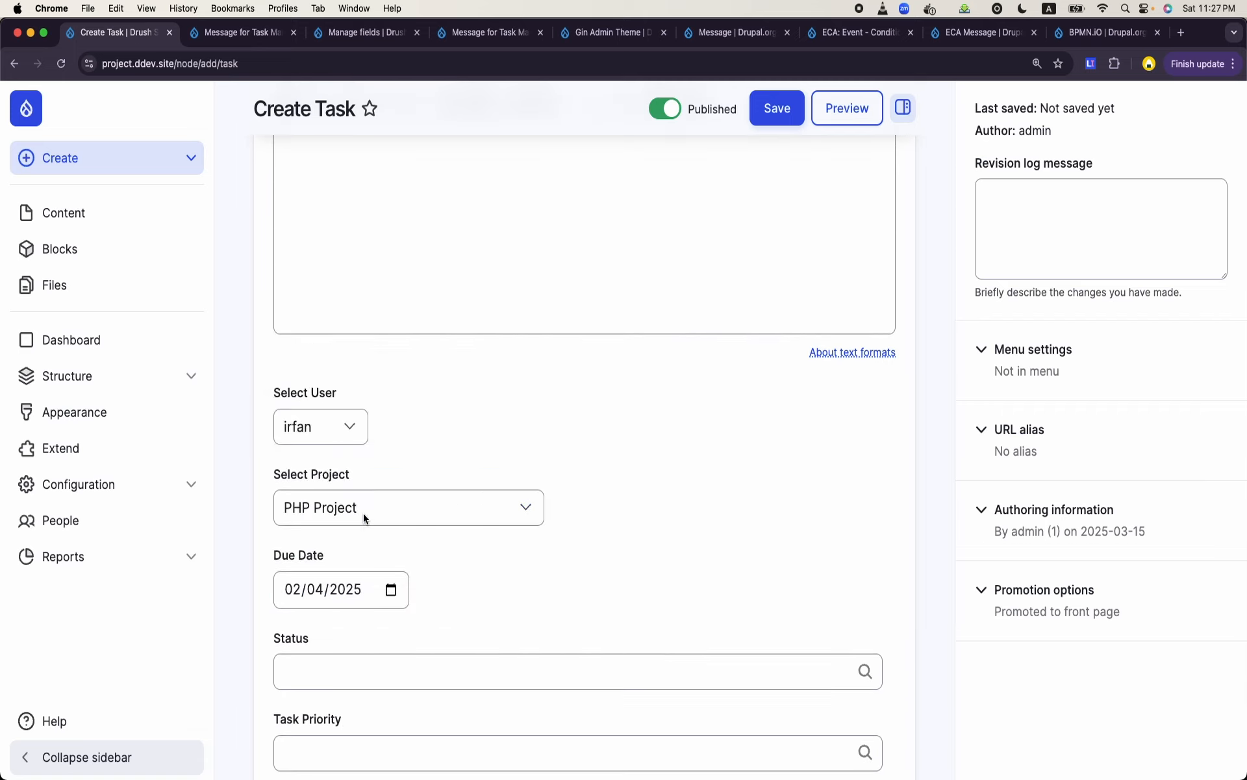
# - Set the task's status to To Do and its priority to Critical, and save the task
pyautogui.scroll(-2, 364, 513)
pyautogui.click(360, 555)
pyautogui.write('A')
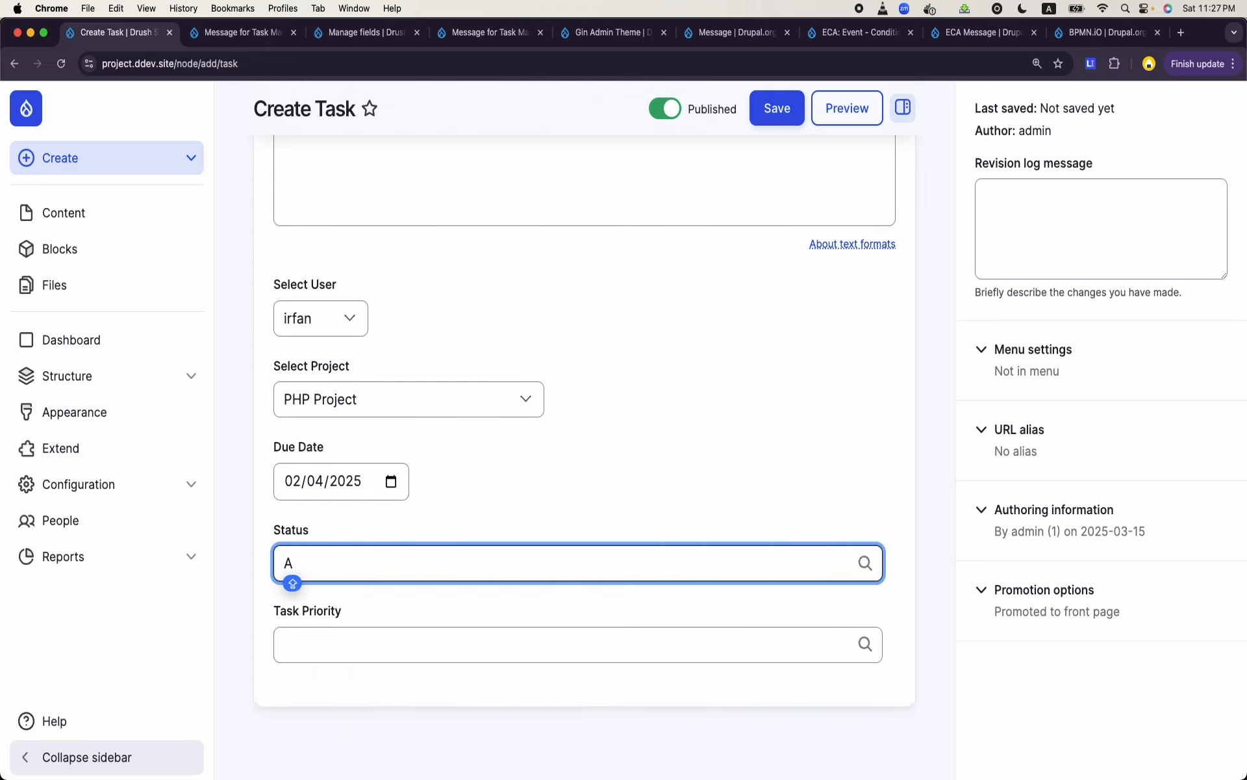
pyautogui.press('BackSpace')
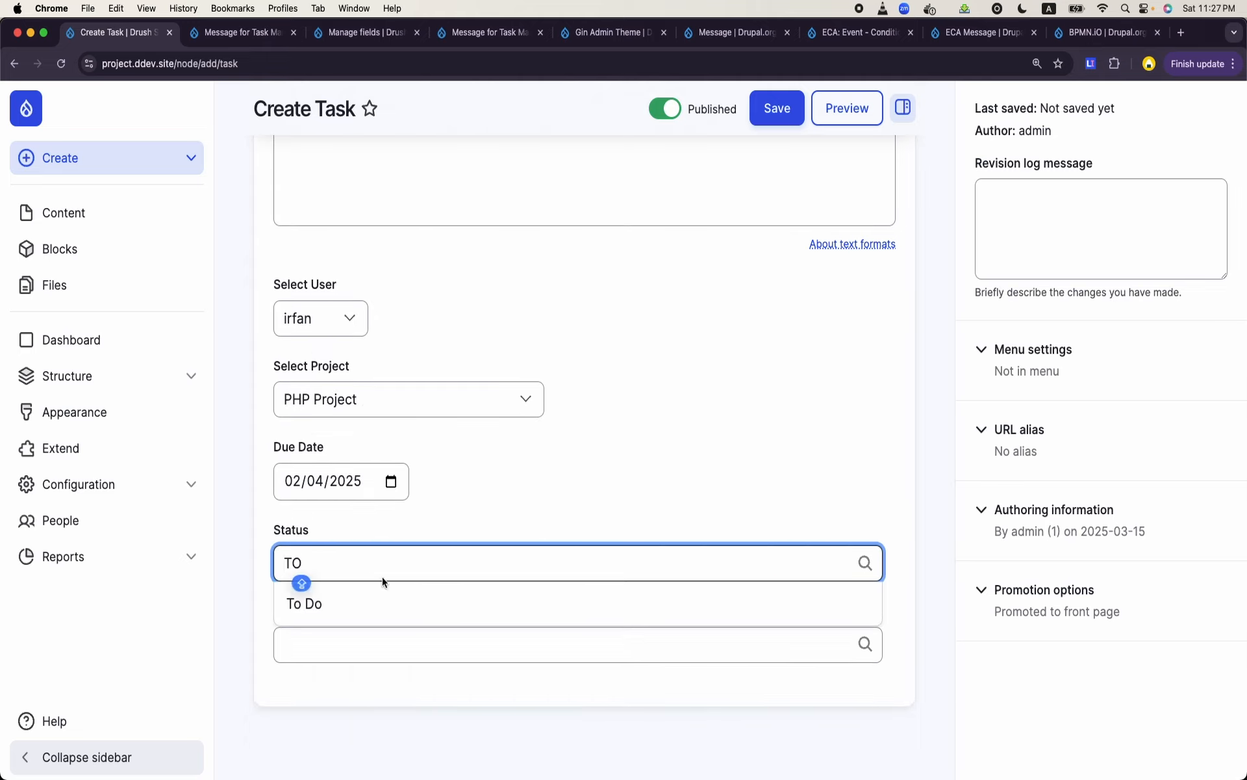
pyautogui.click(387, 595)
pyautogui.click(376, 640)
pyautogui.write('A')
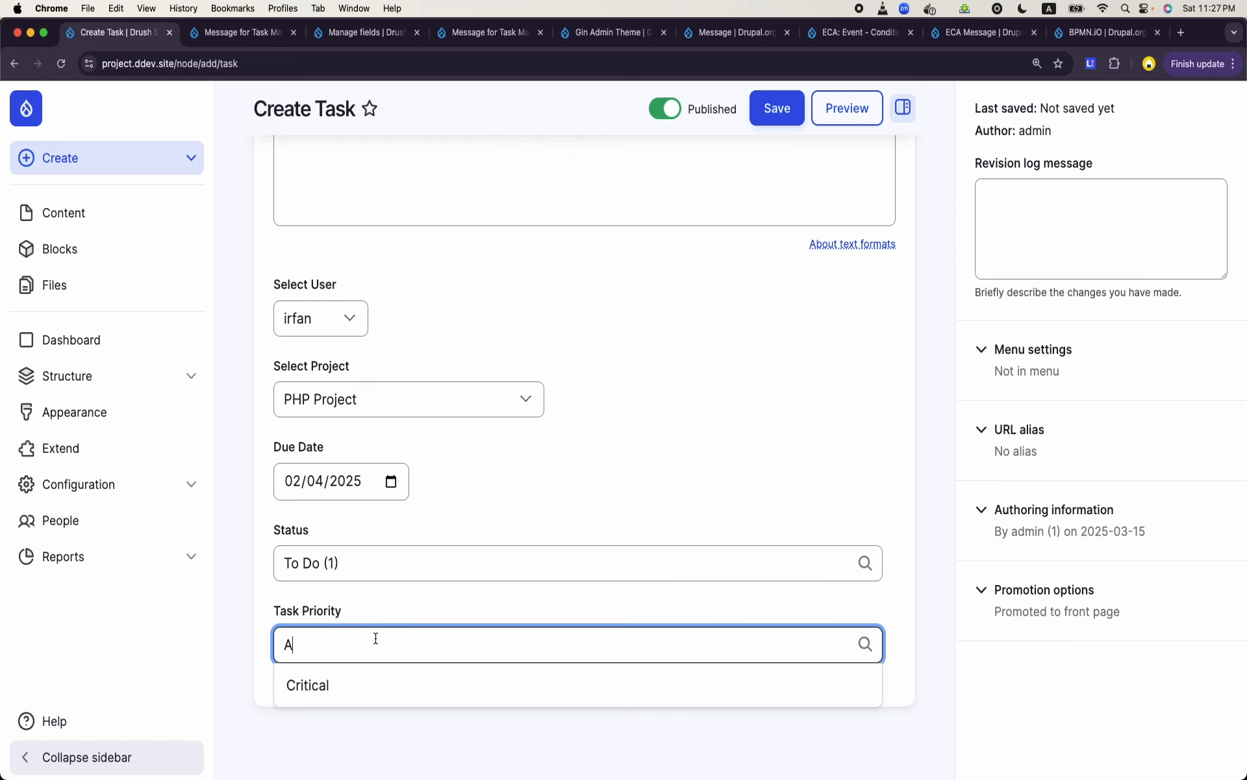
pyautogui.click(344, 685)
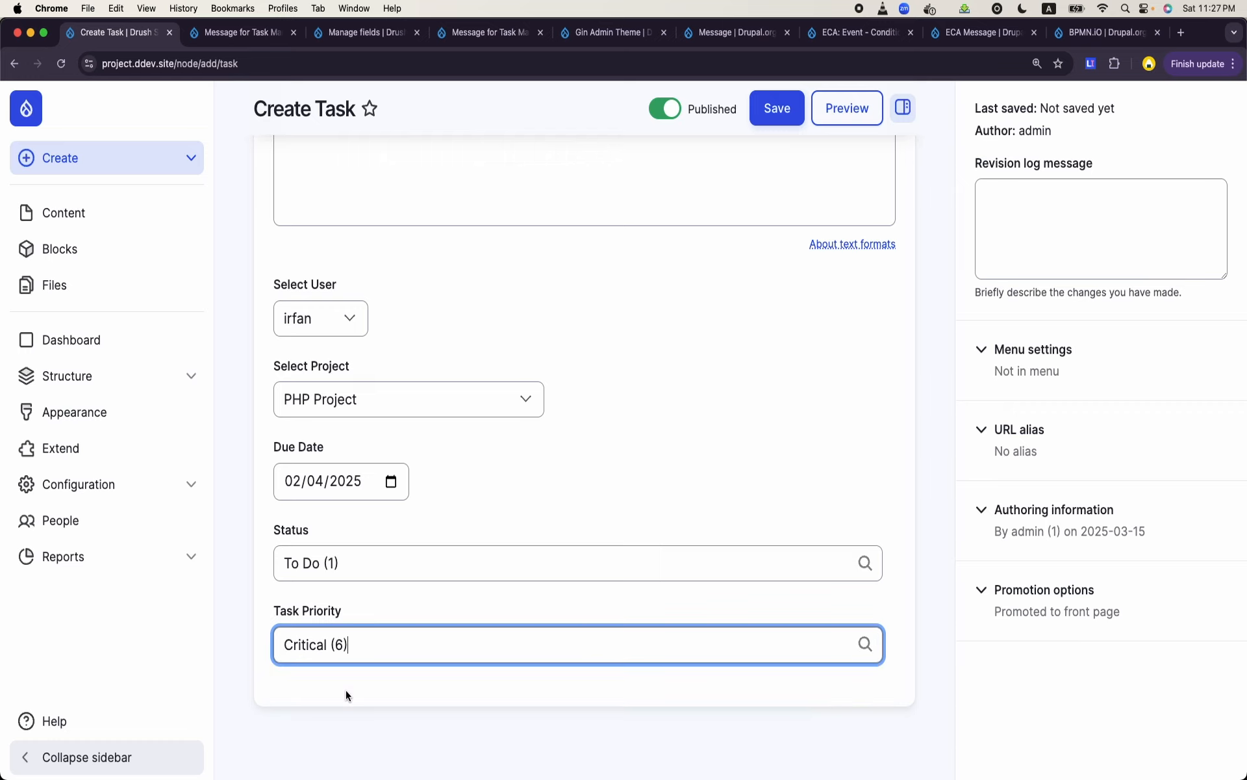
pyautogui.click(778, 109)
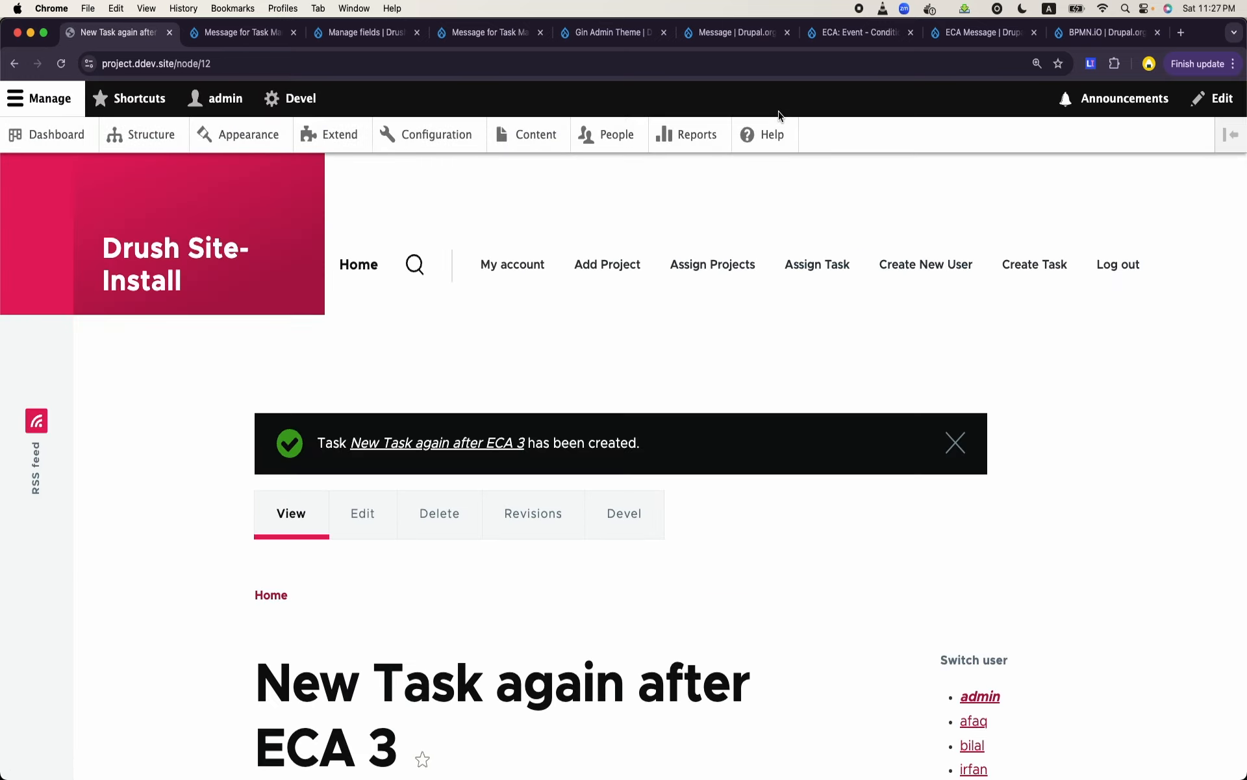
pyautogui.click(376, 36)
pyautogui.click(229, 39)
pyautogui.click(359, 36)
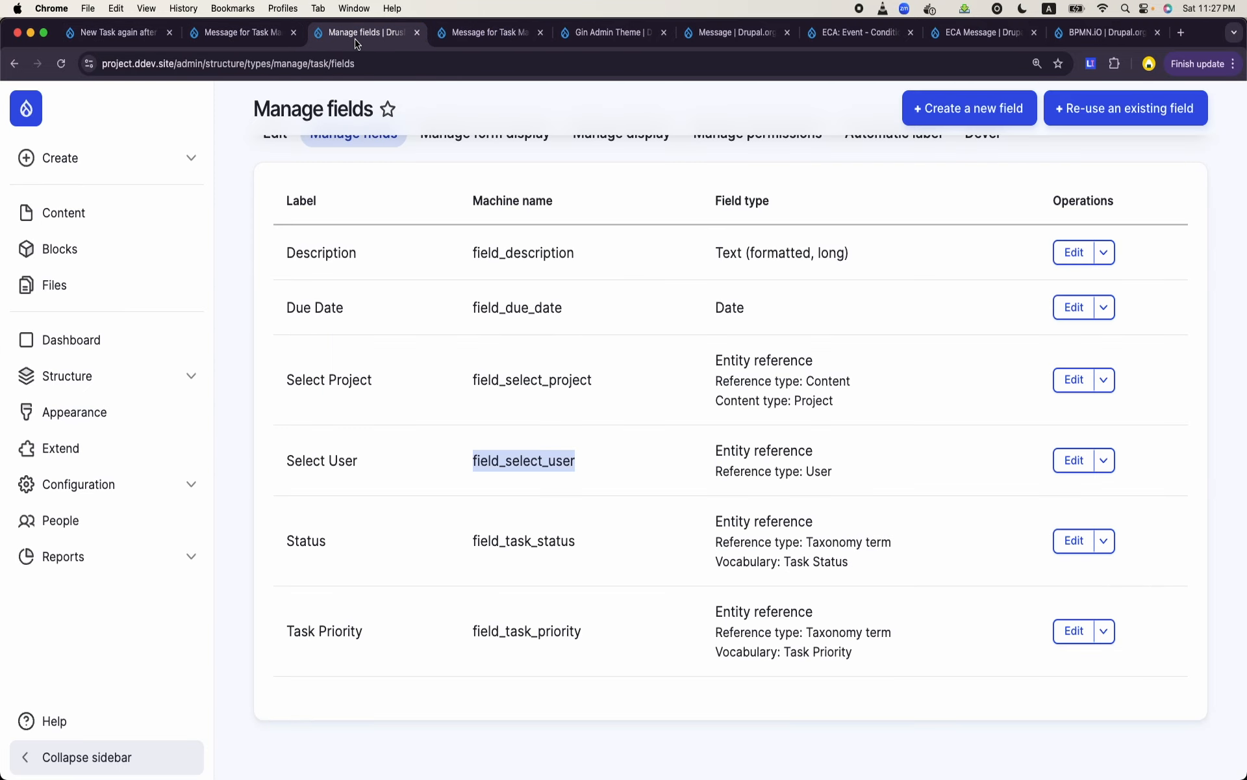
pyautogui.click(473, 36)
pyautogui.click(569, 36)
pyautogui.click(692, 41)
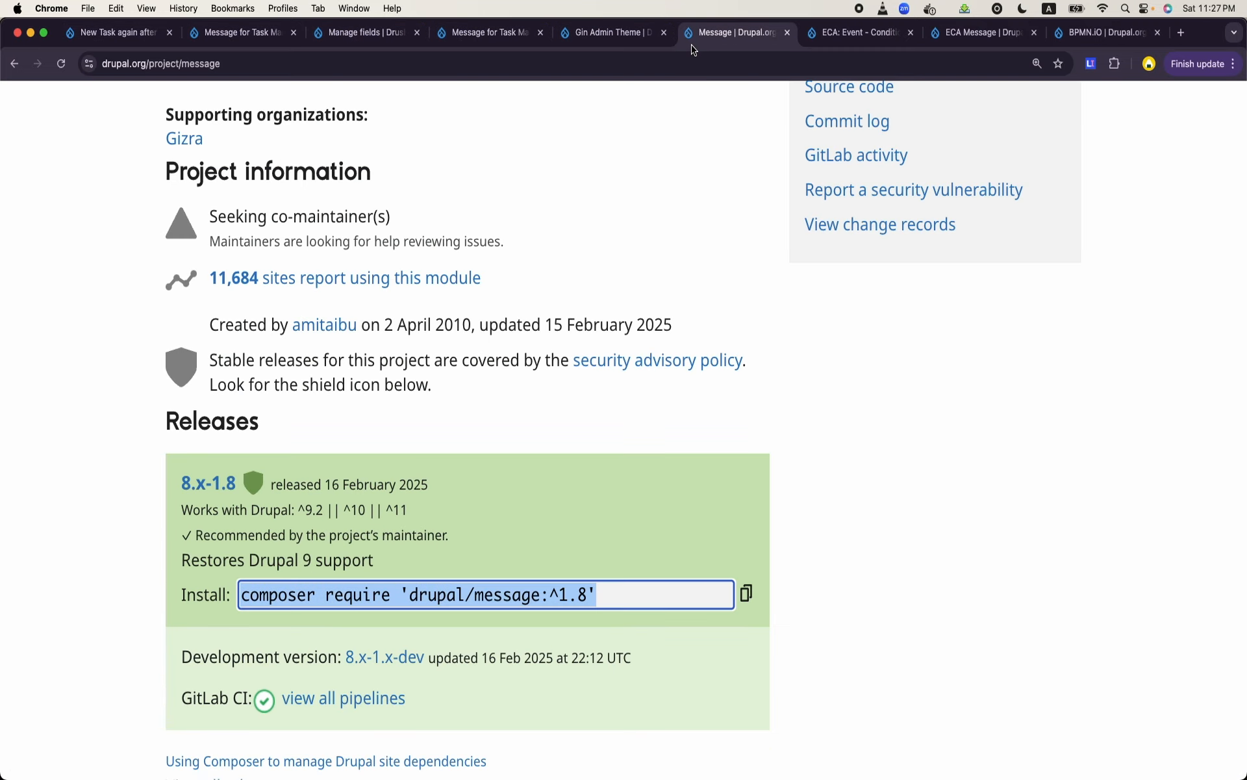
pyautogui.click(834, 38)
pyautogui.click(955, 36)
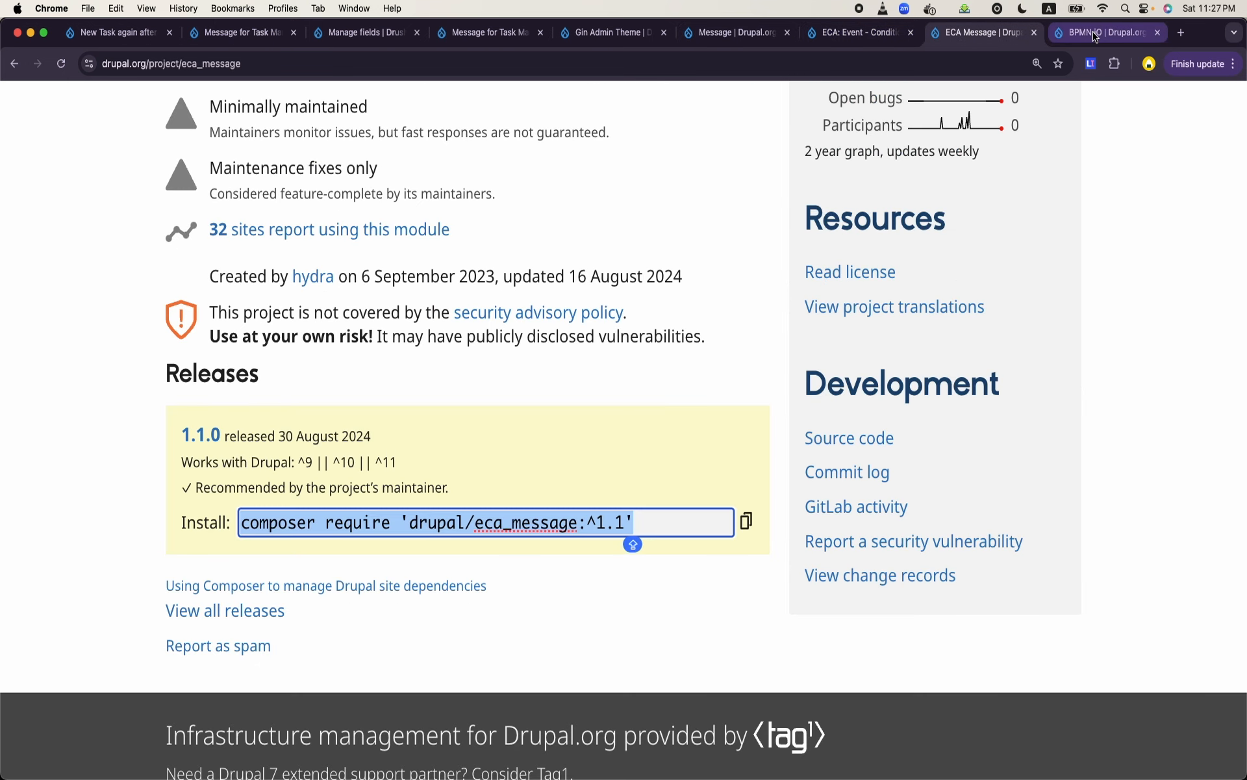
pyautogui.click(1066, 34)
pyautogui.click(126, 37)
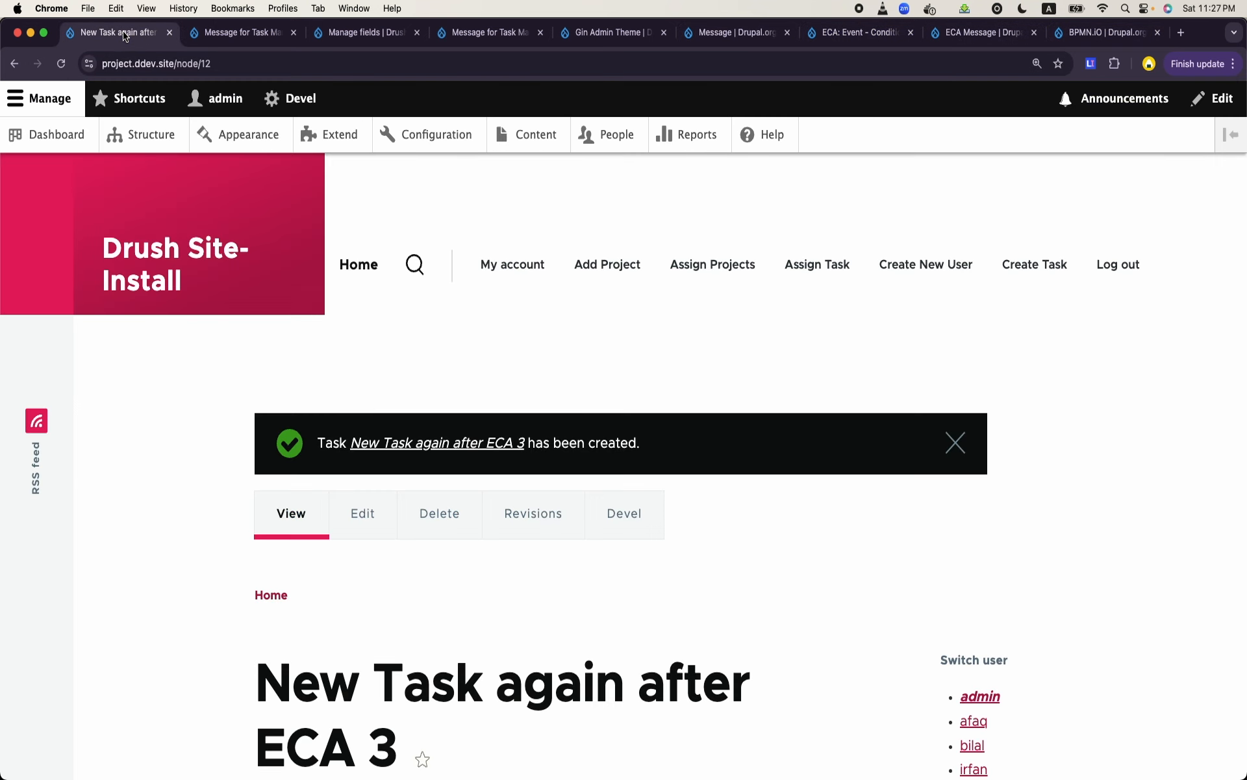
# - Open the Messages for Task Managers view for editing from the site's list of views
pyautogui.click(144, 147)
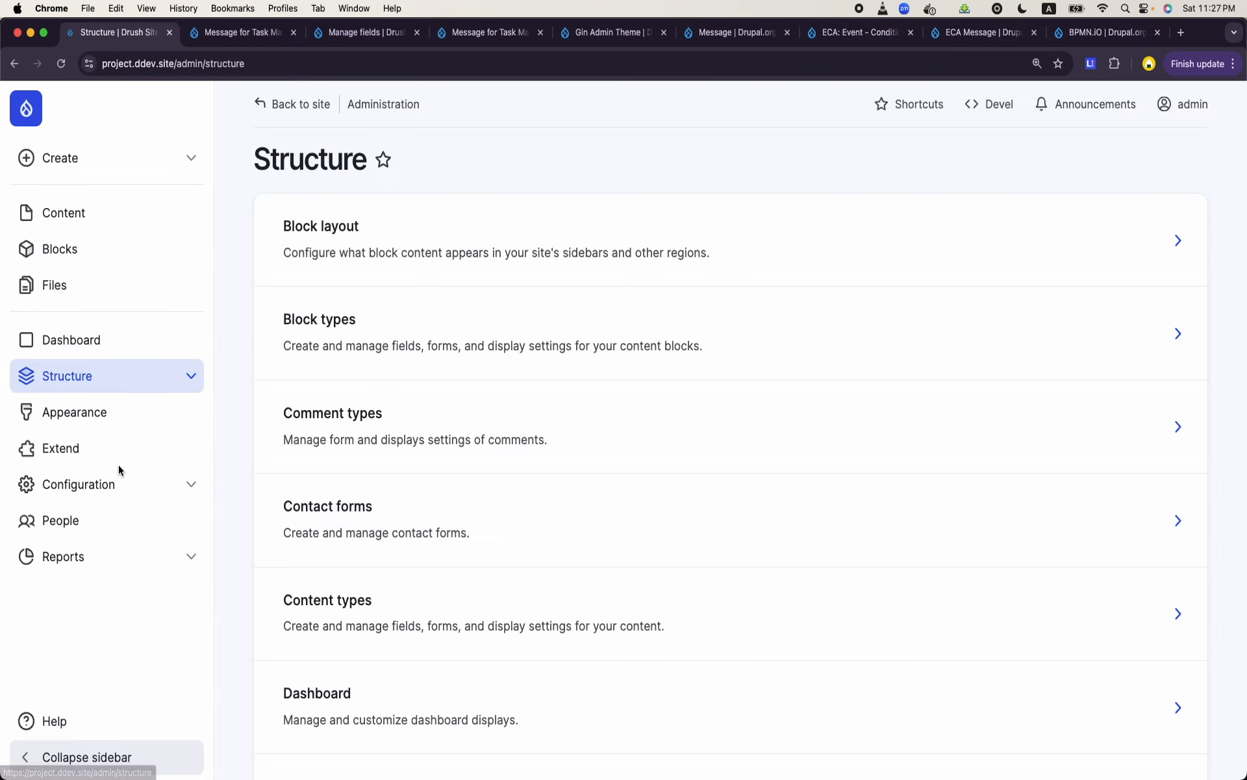
pyautogui.scroll(-3, 118, 465)
pyautogui.click(108, 376)
pyautogui.scroll(-3, 75, 506)
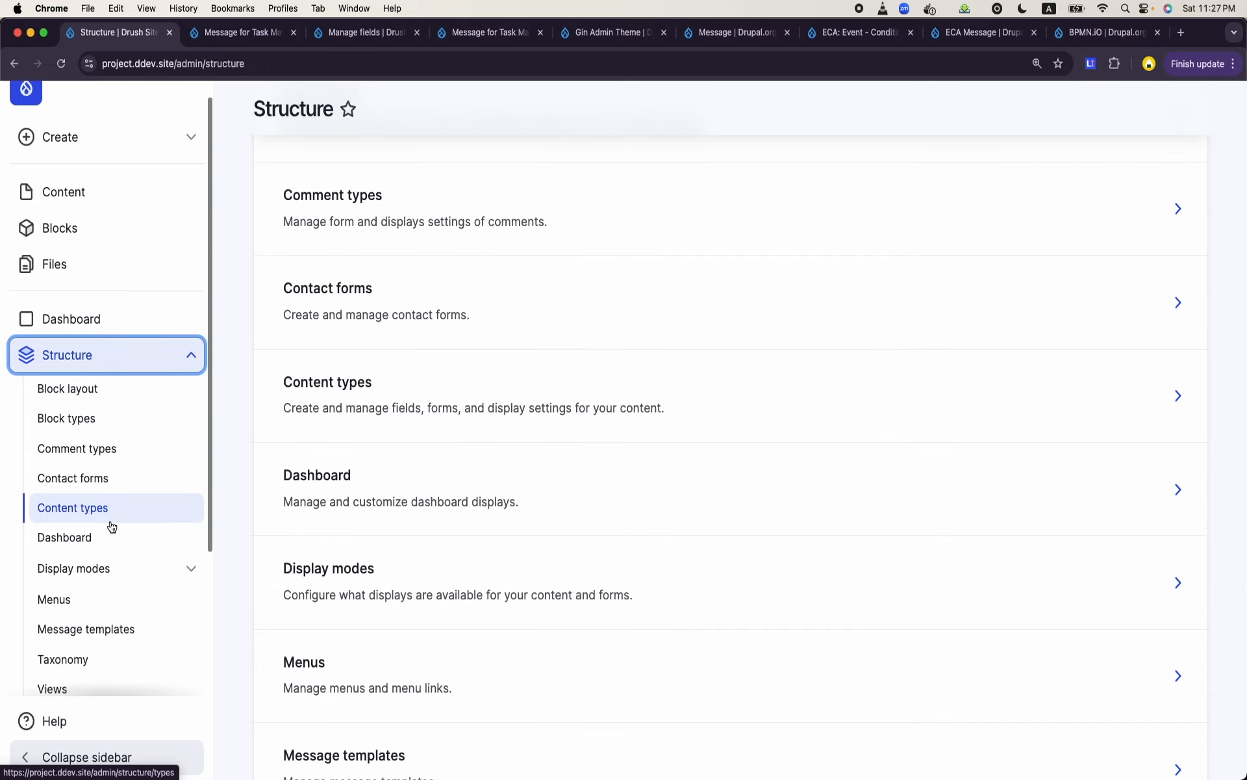
pyautogui.click(74, 502)
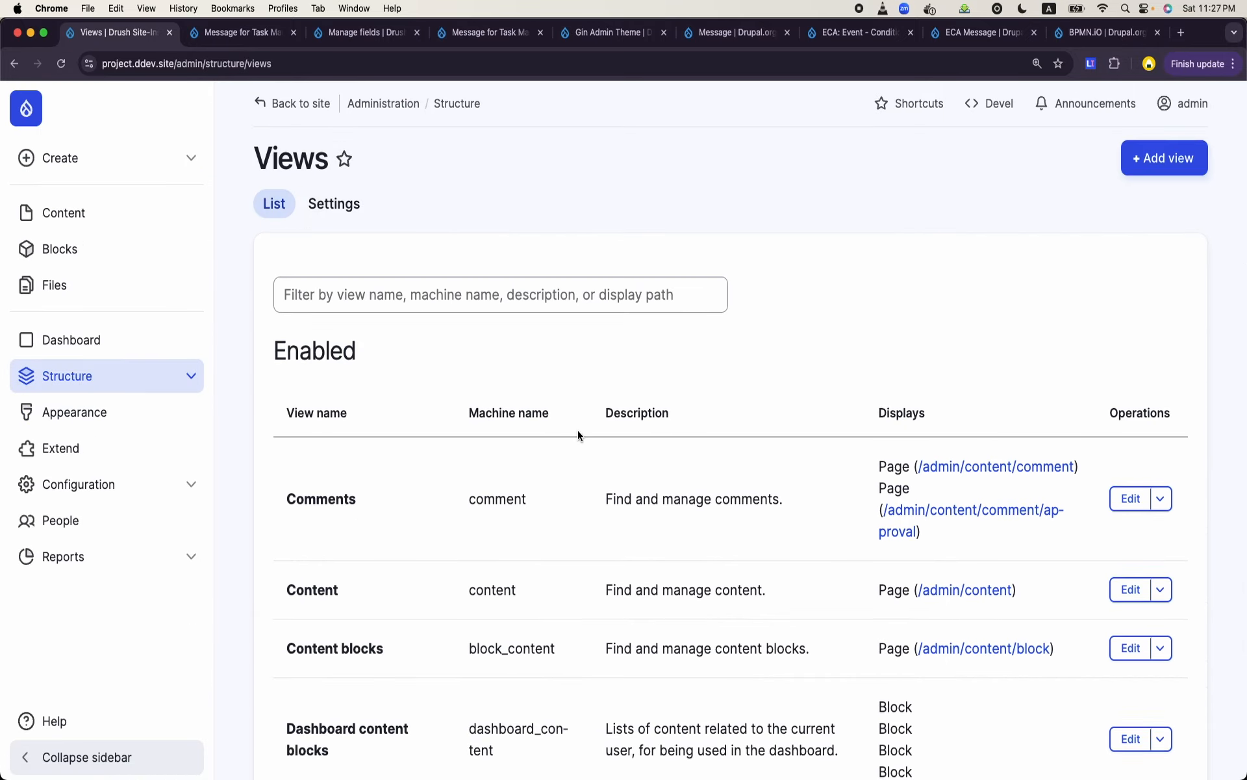
pyautogui.scroll(-9, 578, 430)
pyautogui.scroll(-2, 578, 430)
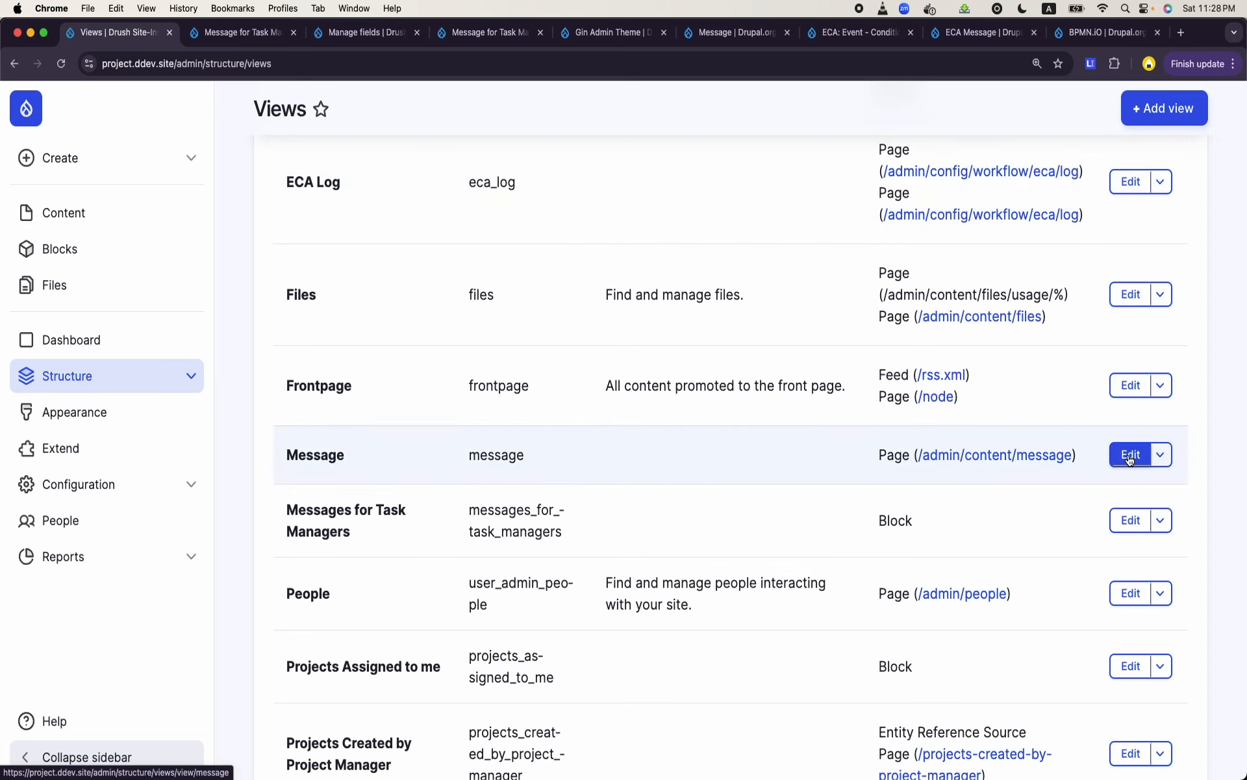
pyautogui.click(1130, 520)
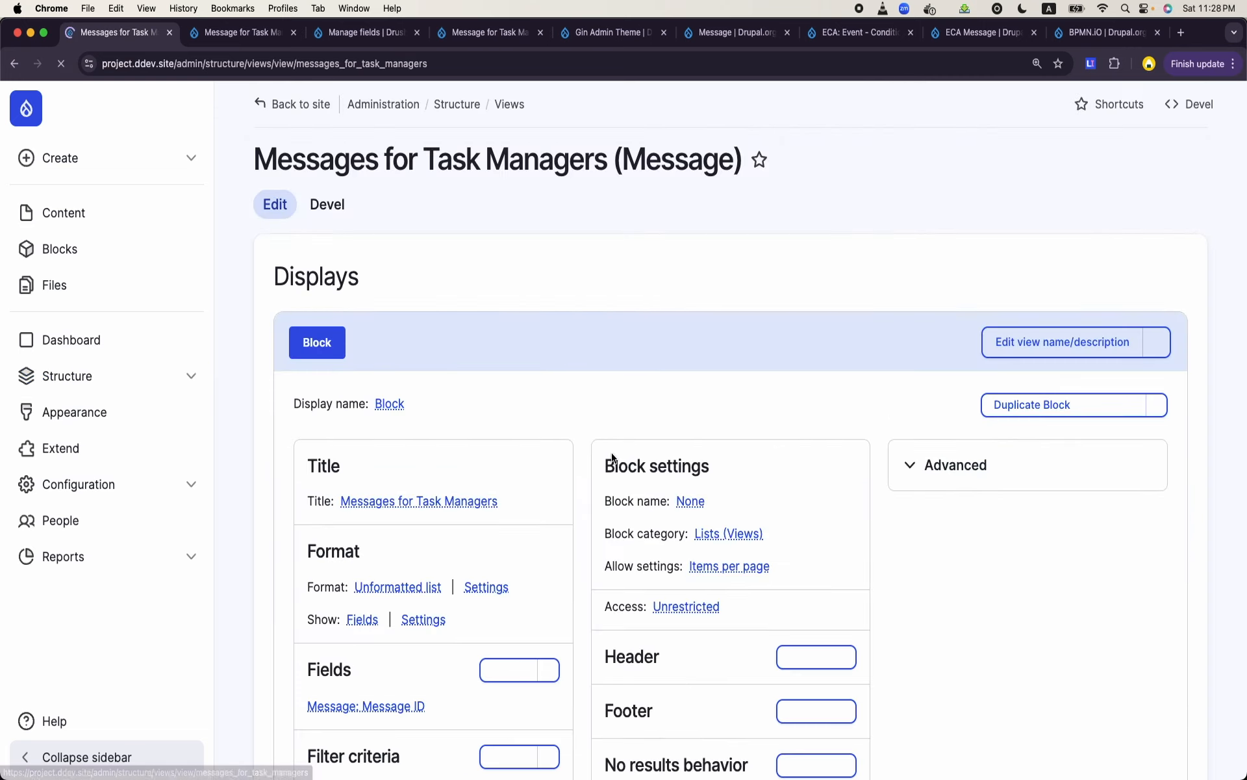
# - Check the view's preview for a message created by the new task
pyautogui.scroll(-10, 611, 452)
pyautogui.scroll(-3, 611, 452)
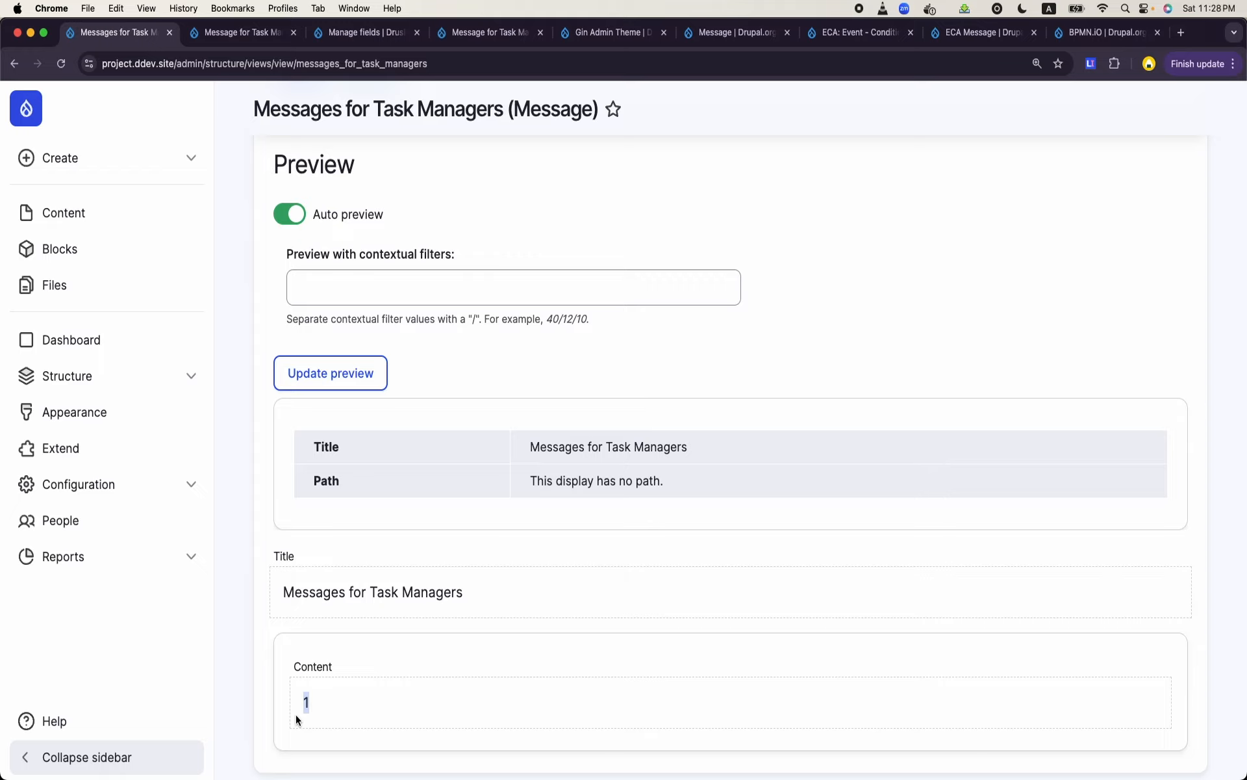
pyautogui.scroll(10, 306, 708)
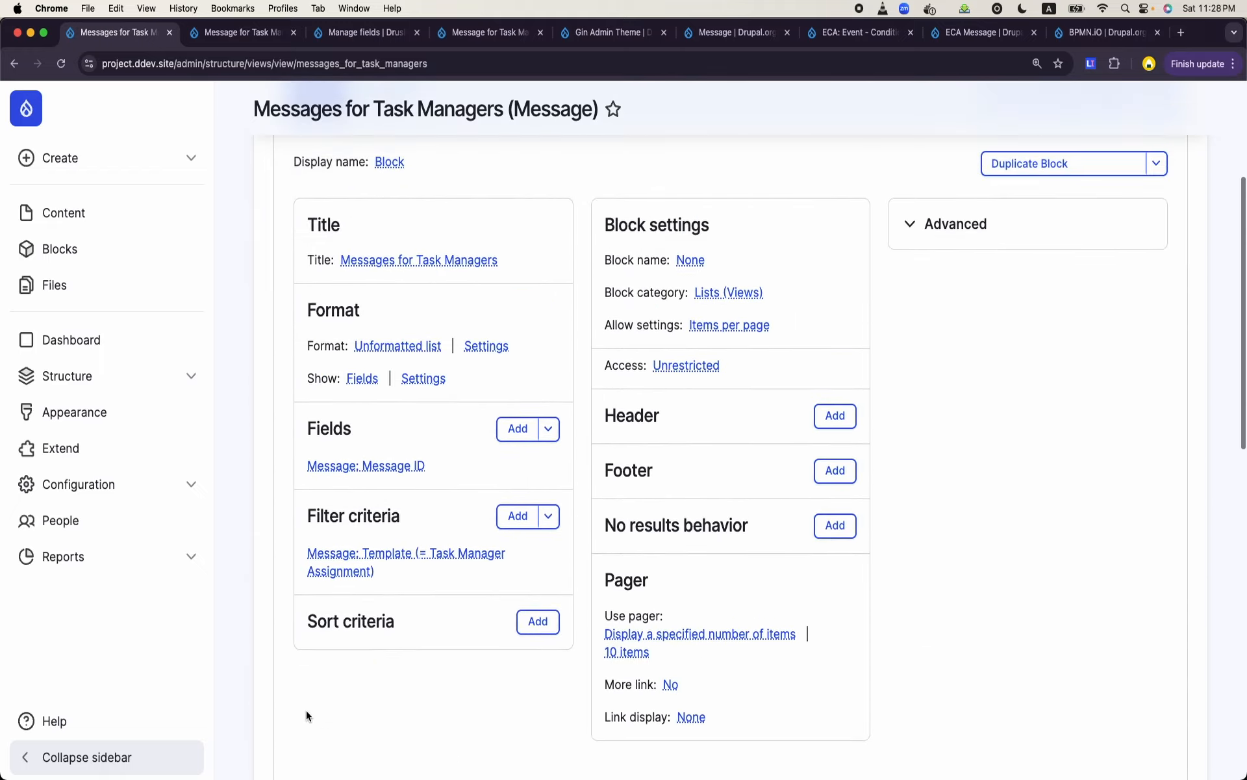
# - Add the Message text field from the Message category to the Messages for Task Managers view and apply its default settings
pyautogui.click(523, 431)
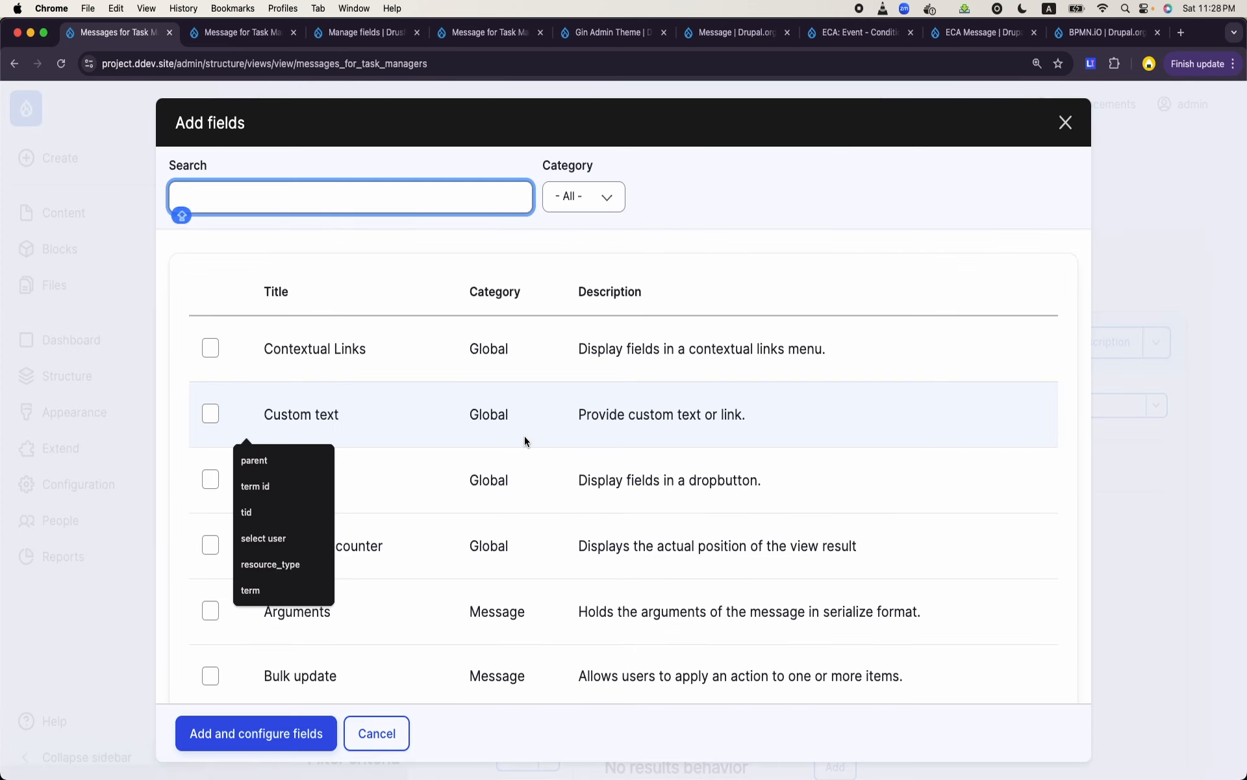
pyautogui.click(582, 196)
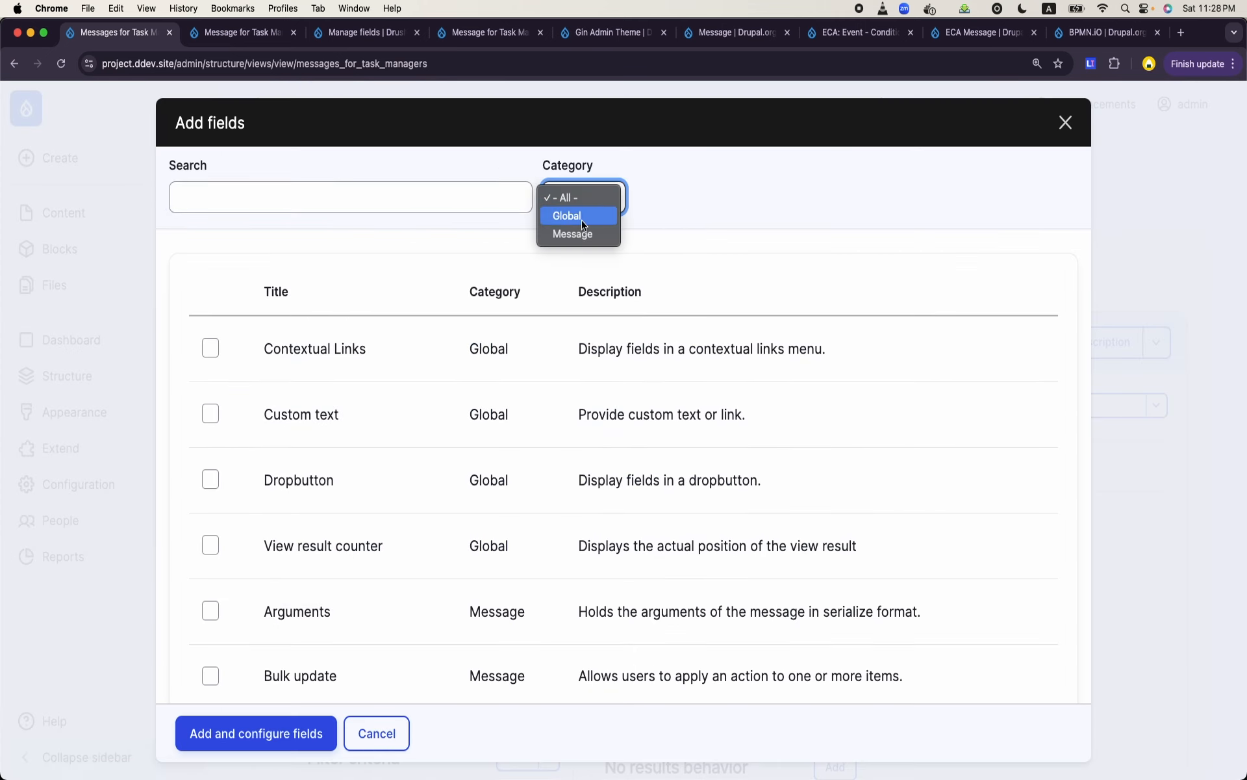
pyautogui.click(582, 234)
pyautogui.scroll(-4, 548, 416)
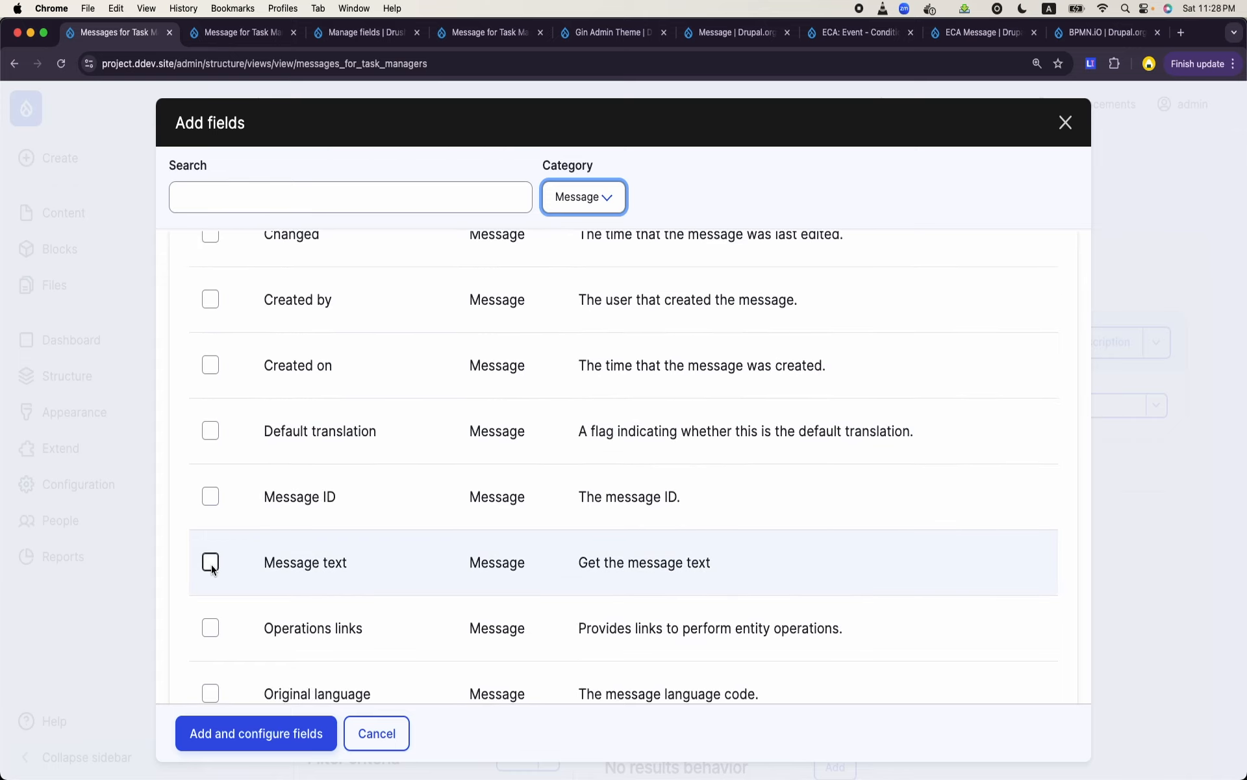
pyautogui.click(211, 562)
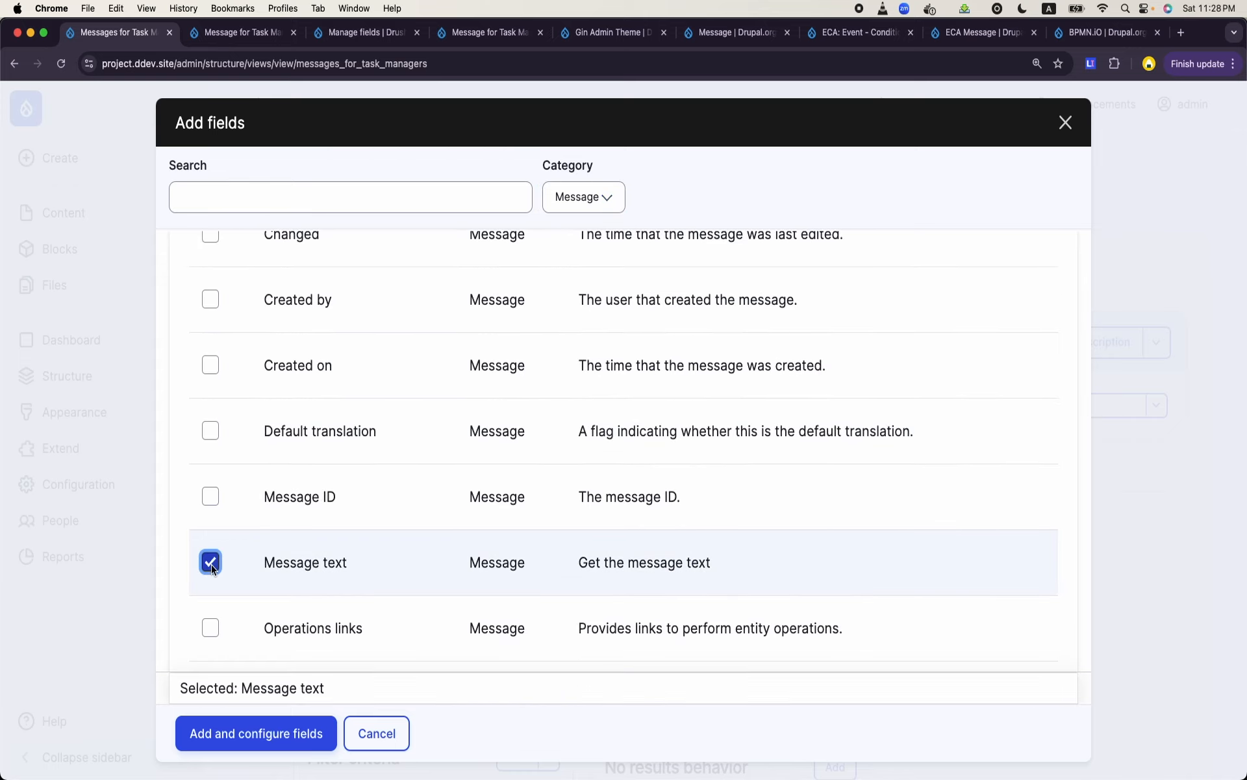
pyautogui.click(253, 731)
pyautogui.click(205, 718)
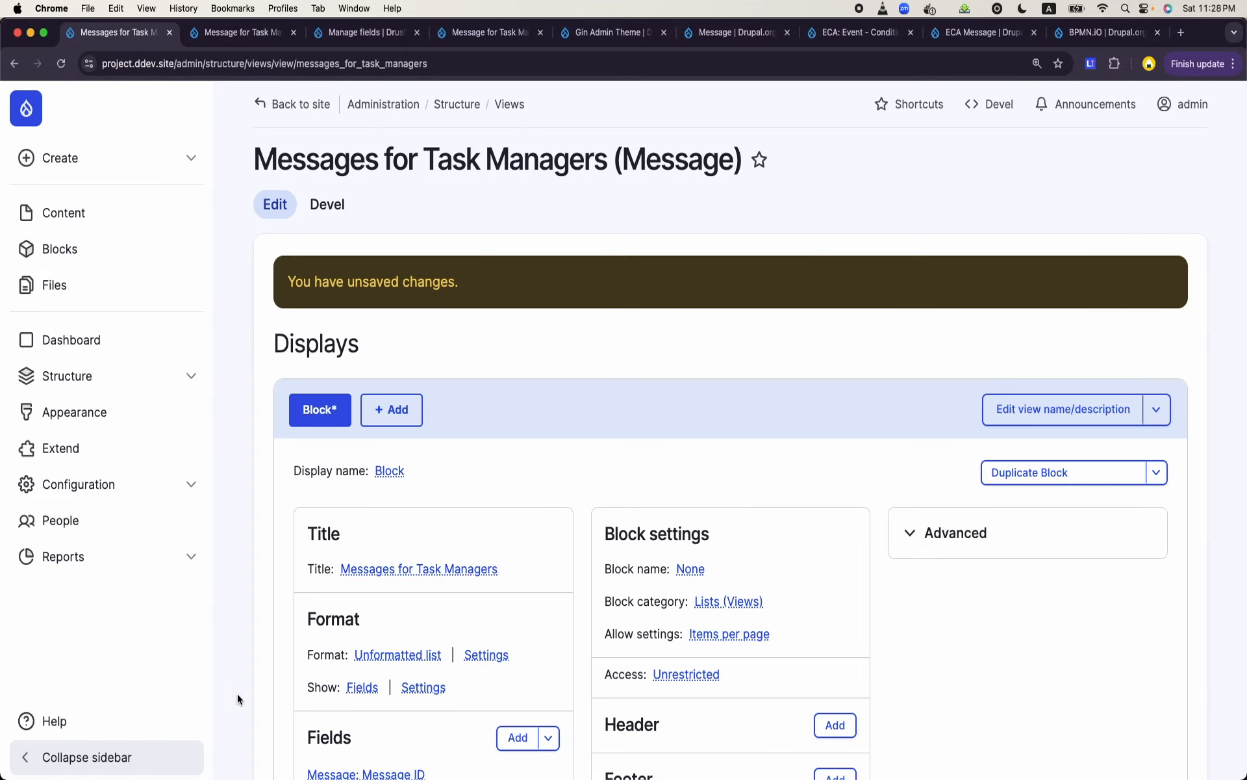
# - Remove the Message ID field from the view's block display
pyautogui.scroll(-5, 424, 548)
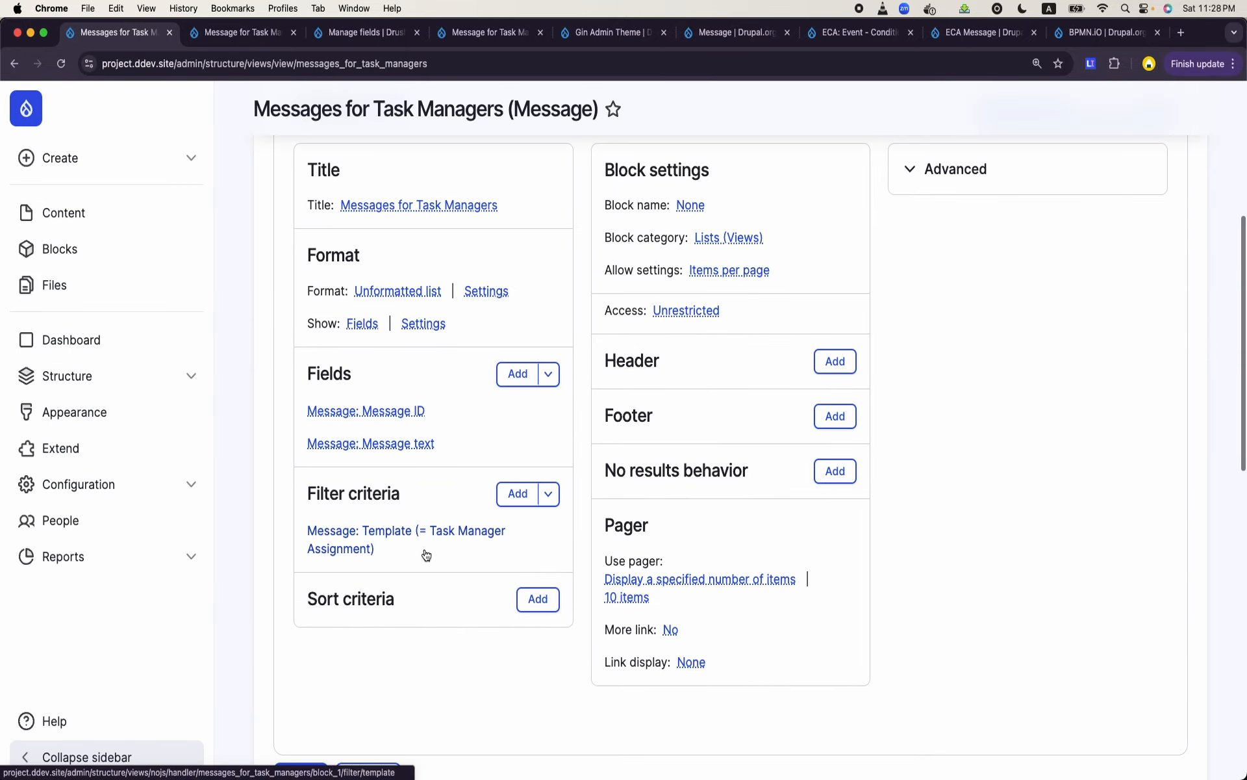
pyautogui.click(402, 410)
pyautogui.click(350, 707)
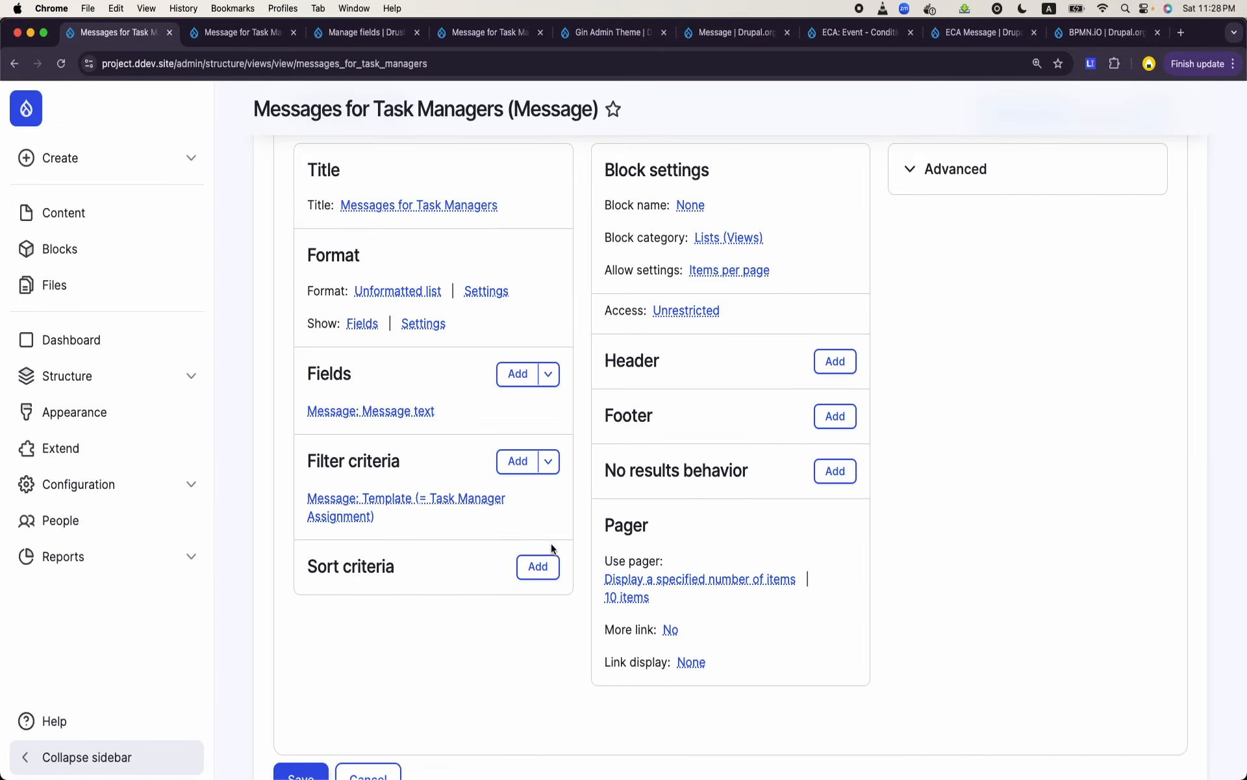
# - Review the rendered message text in the view's preview and save the Messages for Task Managers view
pyautogui.scroll(-10, 568, 540)
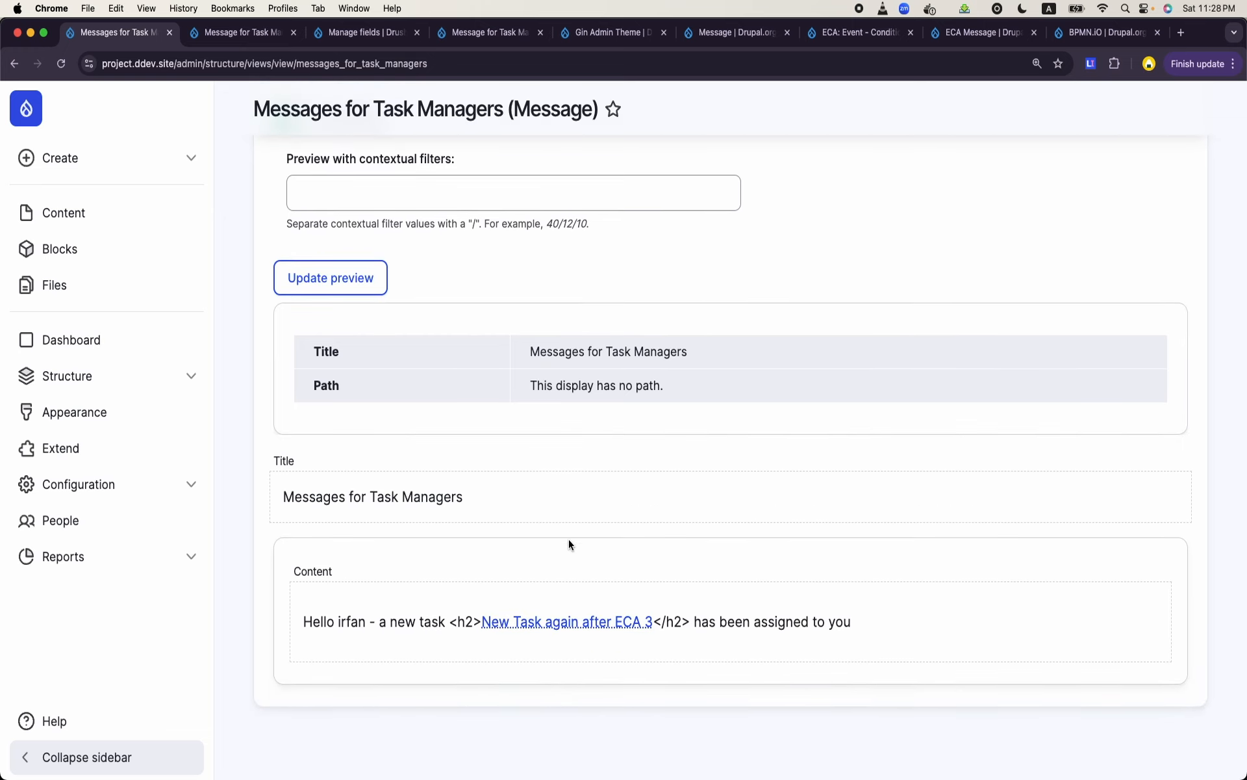
pyautogui.moveTo(449, 624); pyautogui.dragTo(688, 623)
pyautogui.click(686, 647)
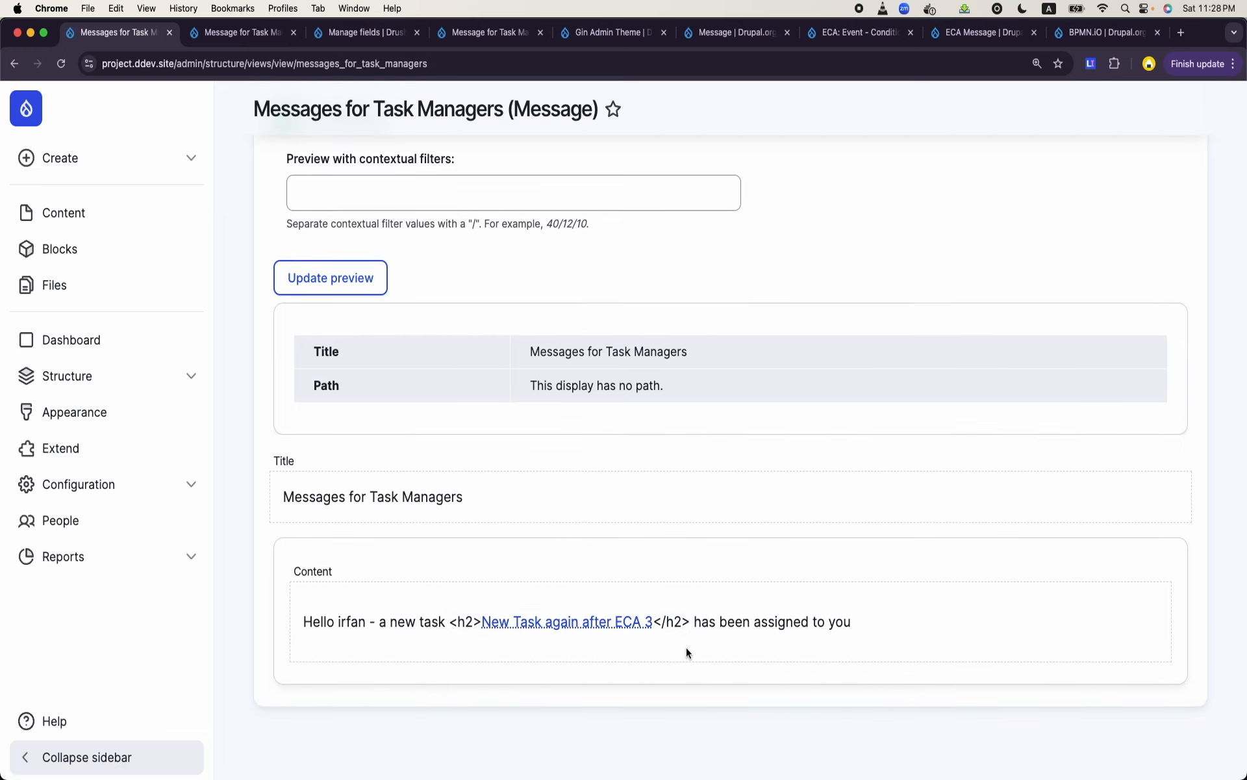
pyautogui.doubleClick(347, 624)
pyautogui.click(850, 630)
pyautogui.scroll(15, 849, 630)
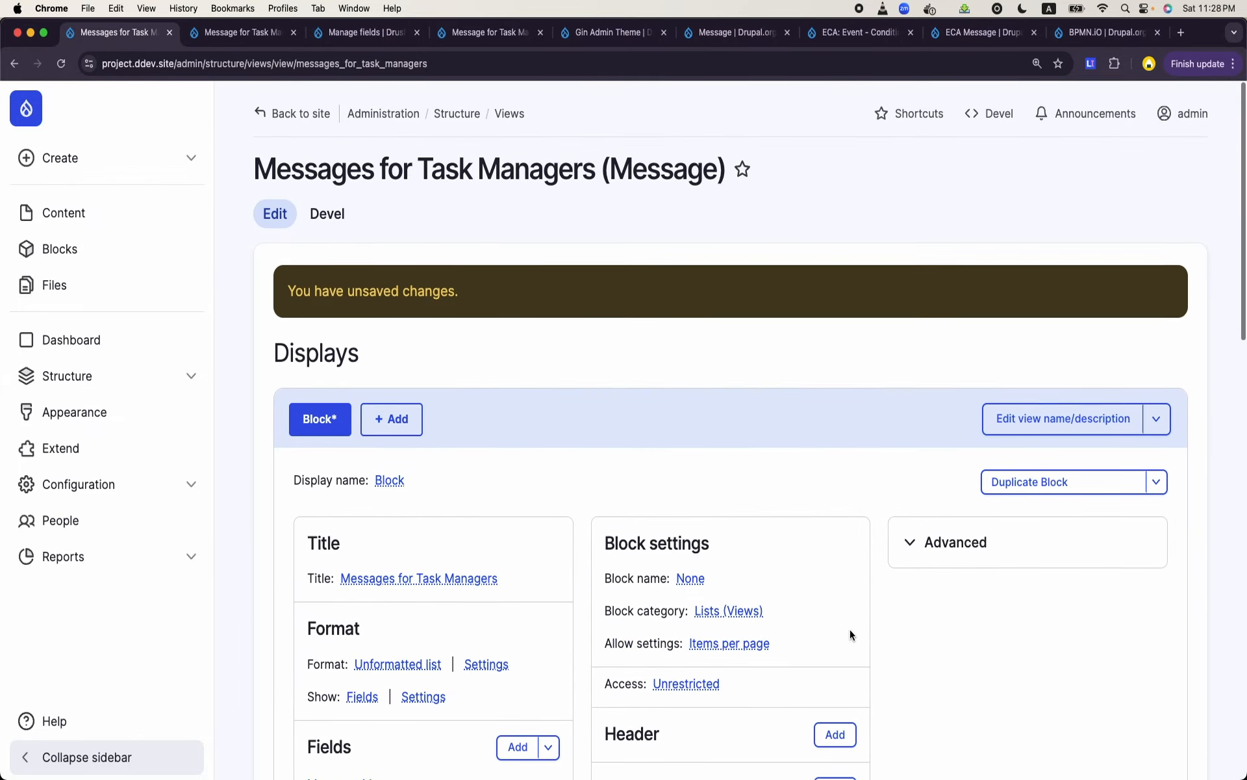
pyautogui.scroll(-7, 849, 634)
pyautogui.click(300, 729)
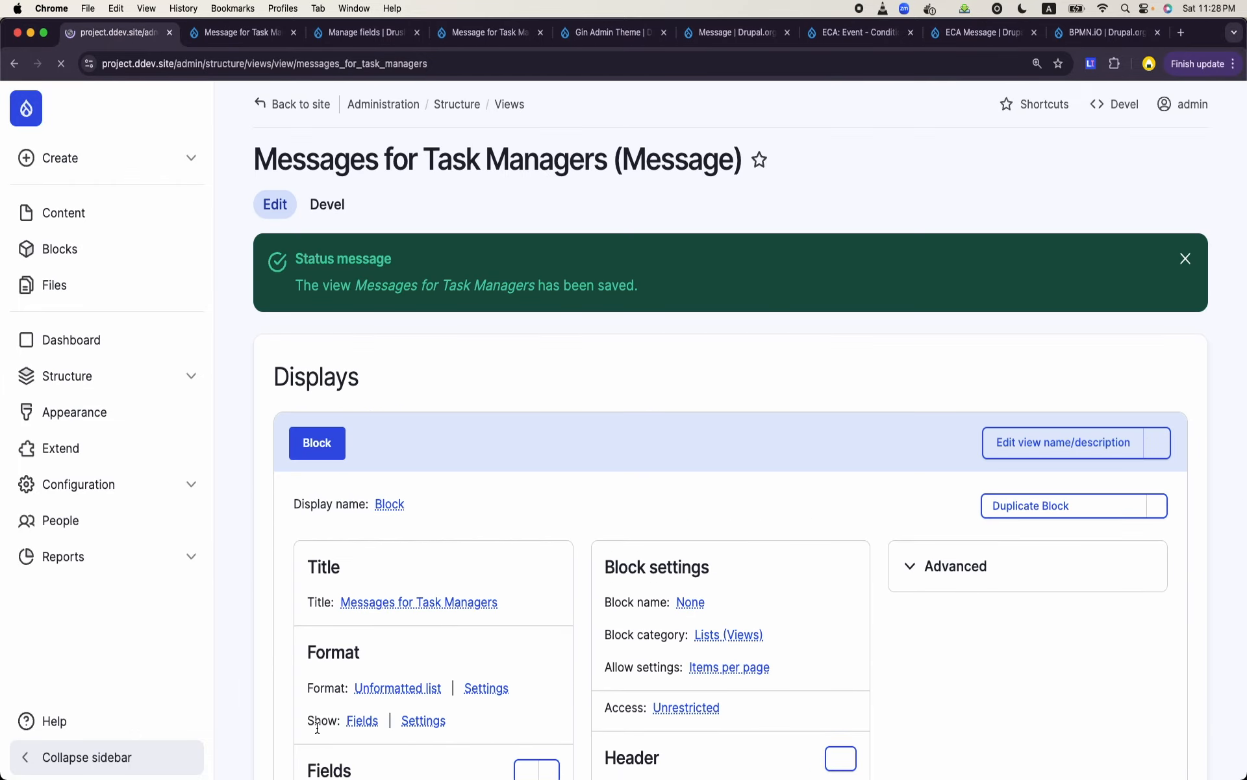
pyautogui.scroll(-10, 512, 493)
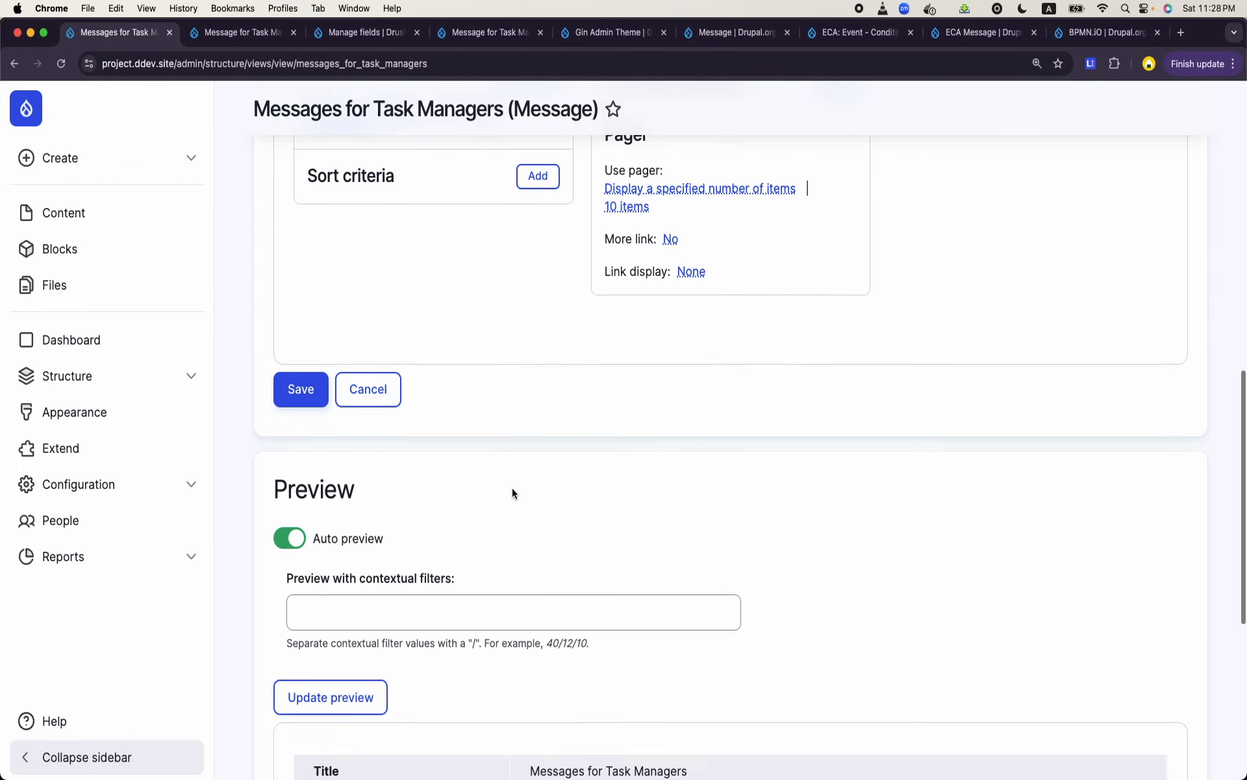
pyautogui.scroll(-6, 512, 492)
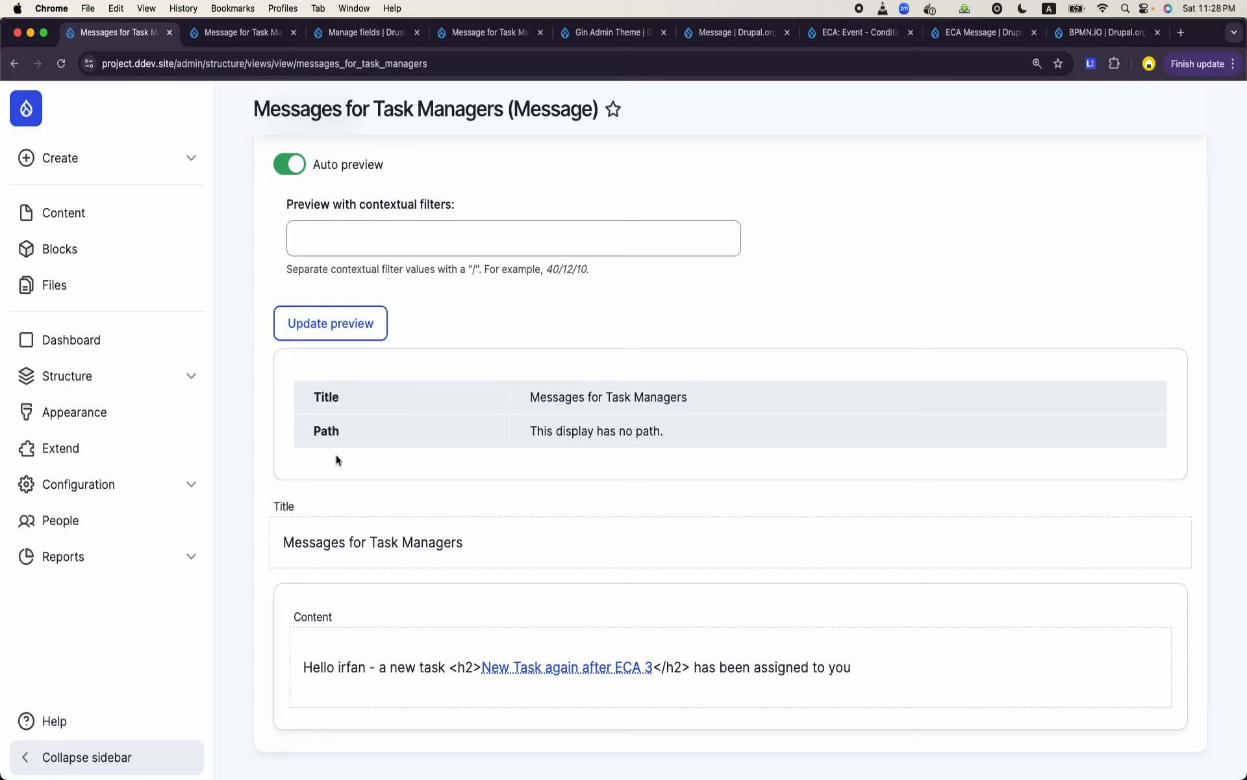
pyautogui.scroll(10, 617, 560)
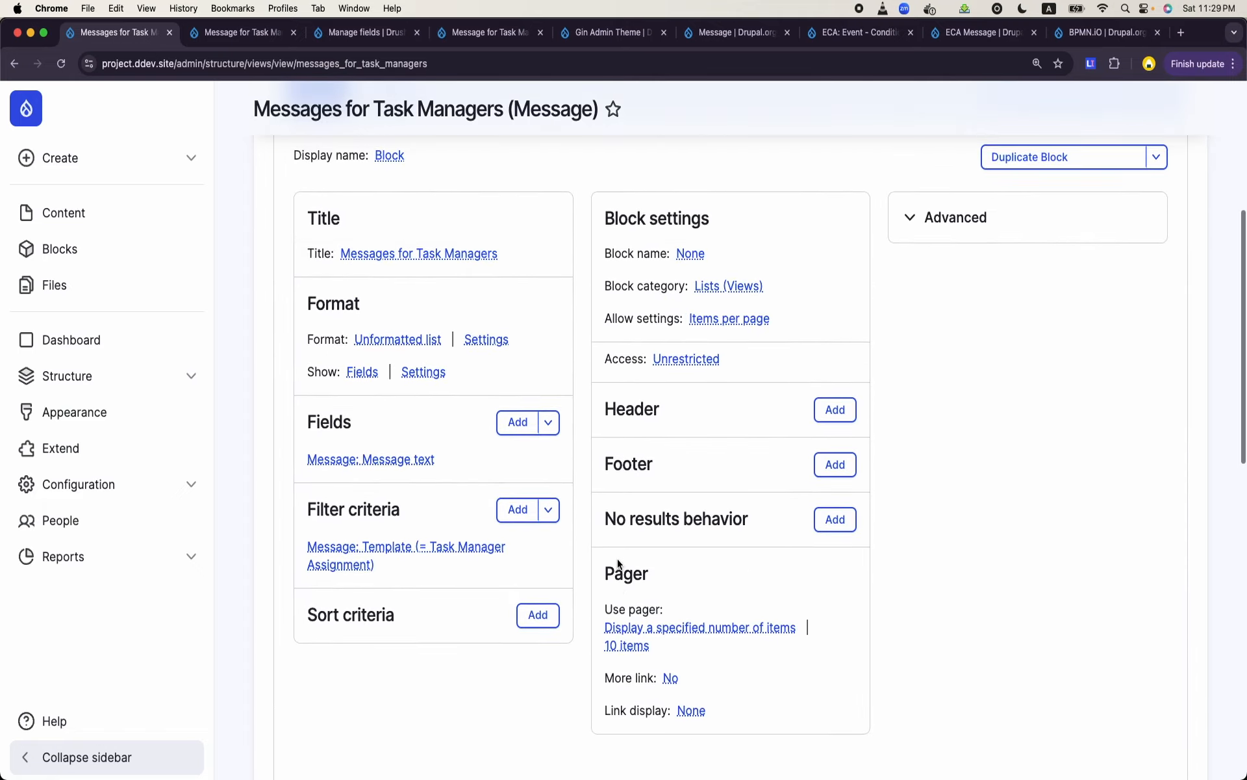
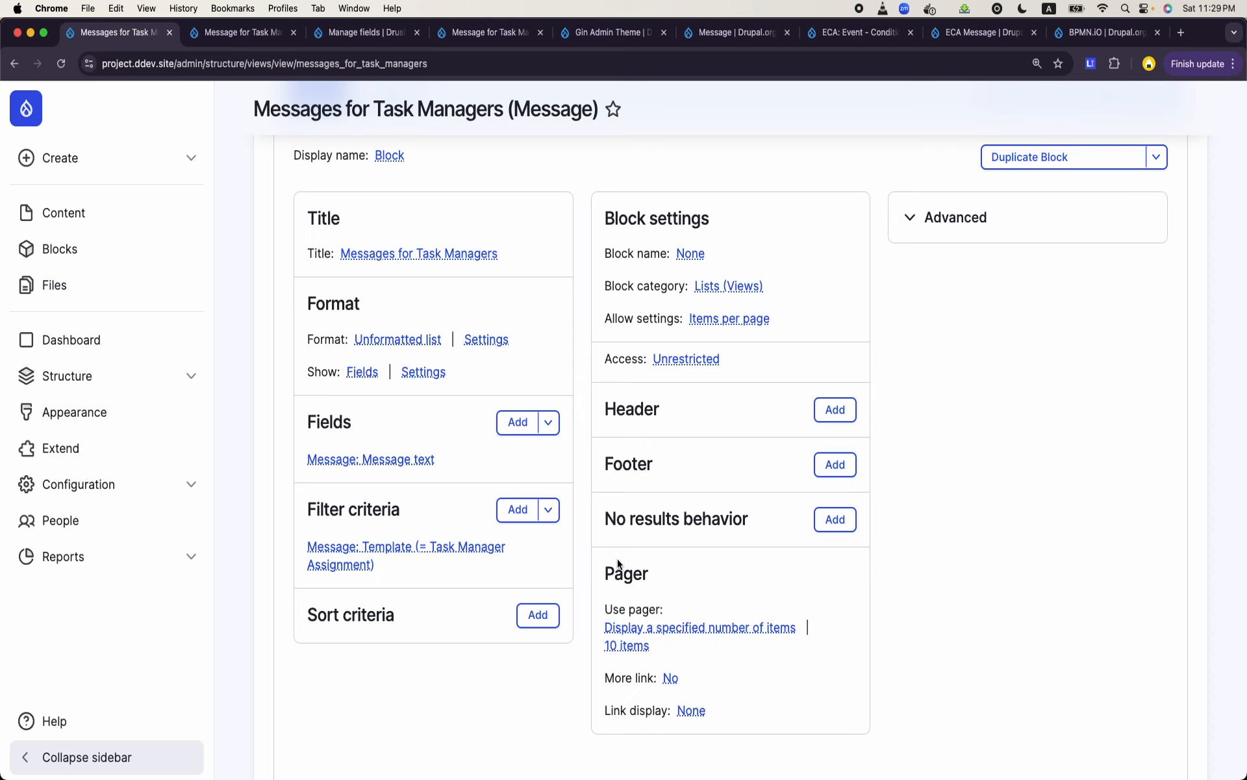
# - Open the Task Manager Assignment message template's fields and check the machine name of its User field
pyautogui.scroll(-10, 618, 563)
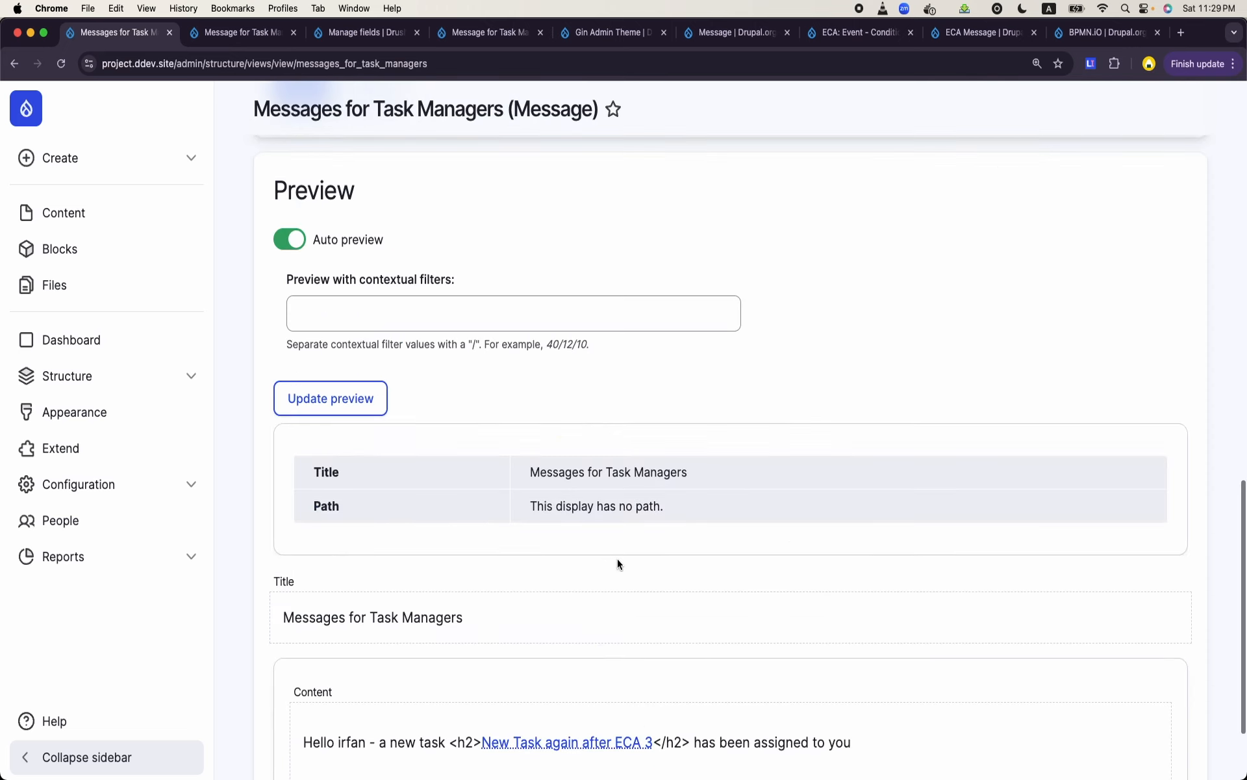
pyautogui.click(241, 34)
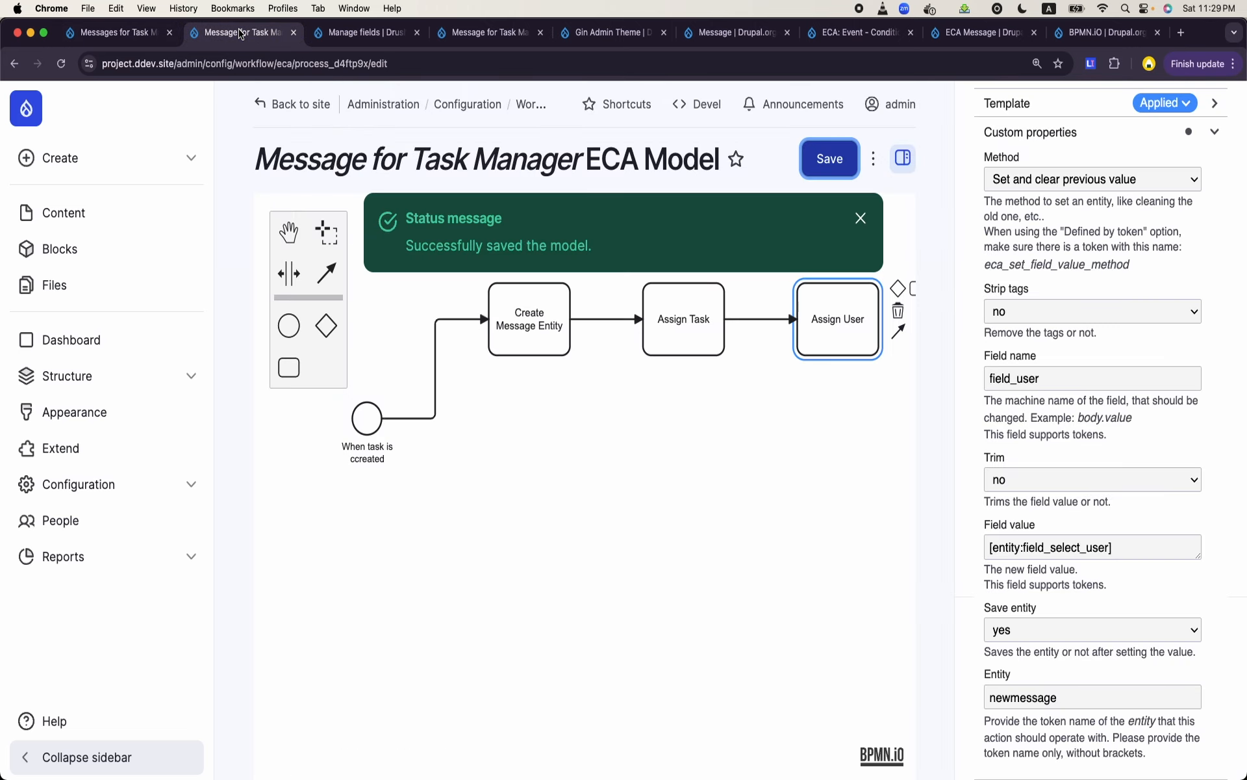
pyautogui.click(368, 34)
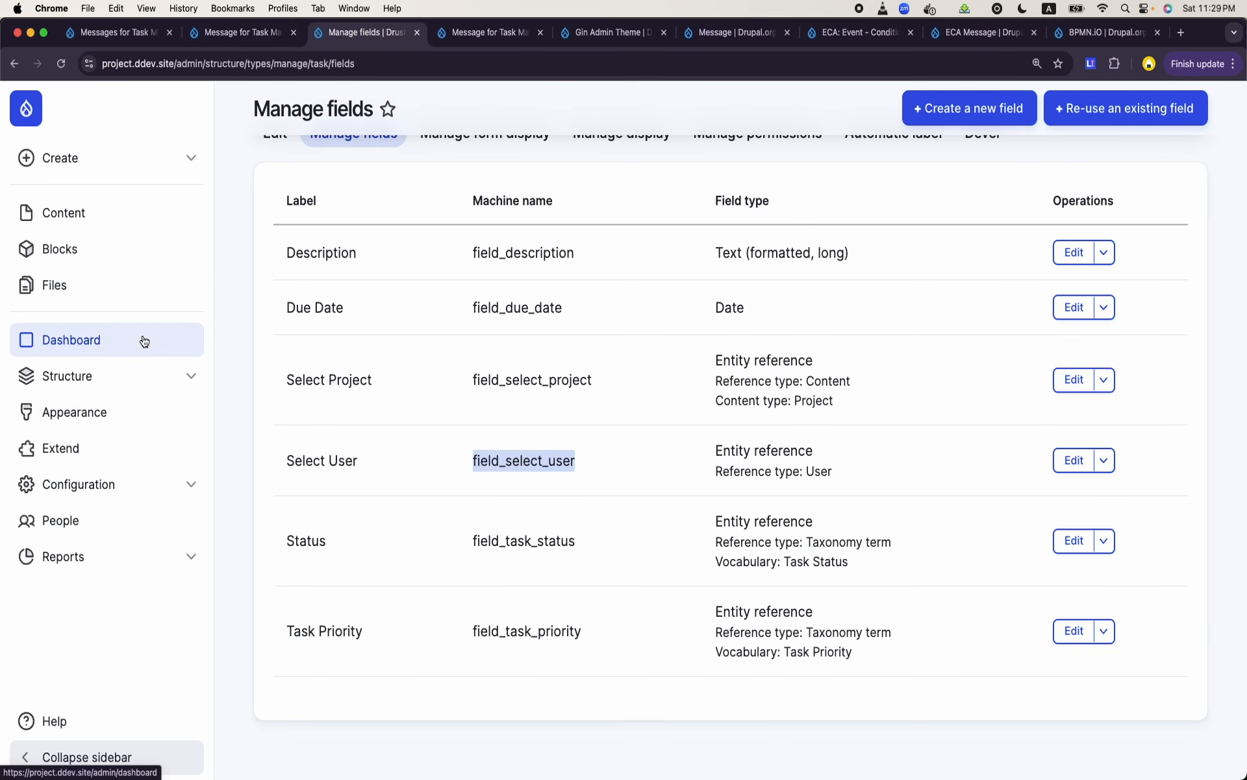
pyautogui.click(130, 377)
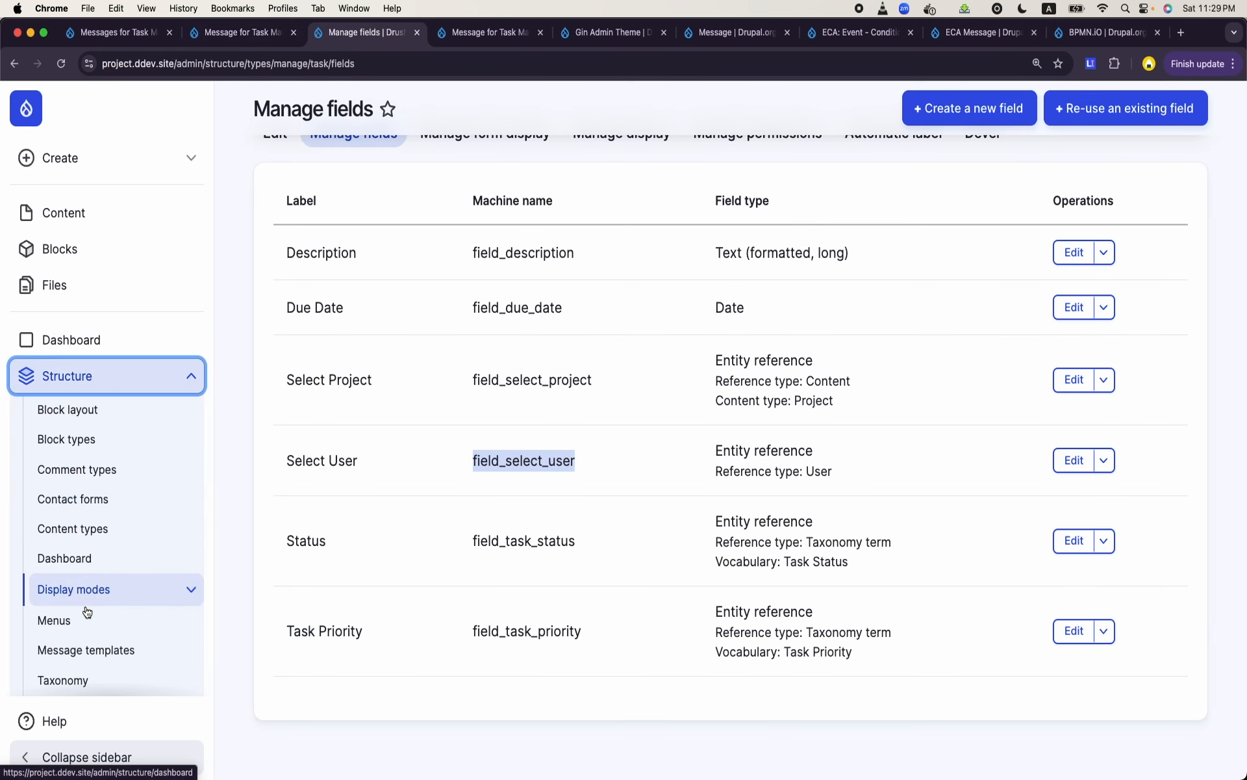
pyautogui.click(91, 650)
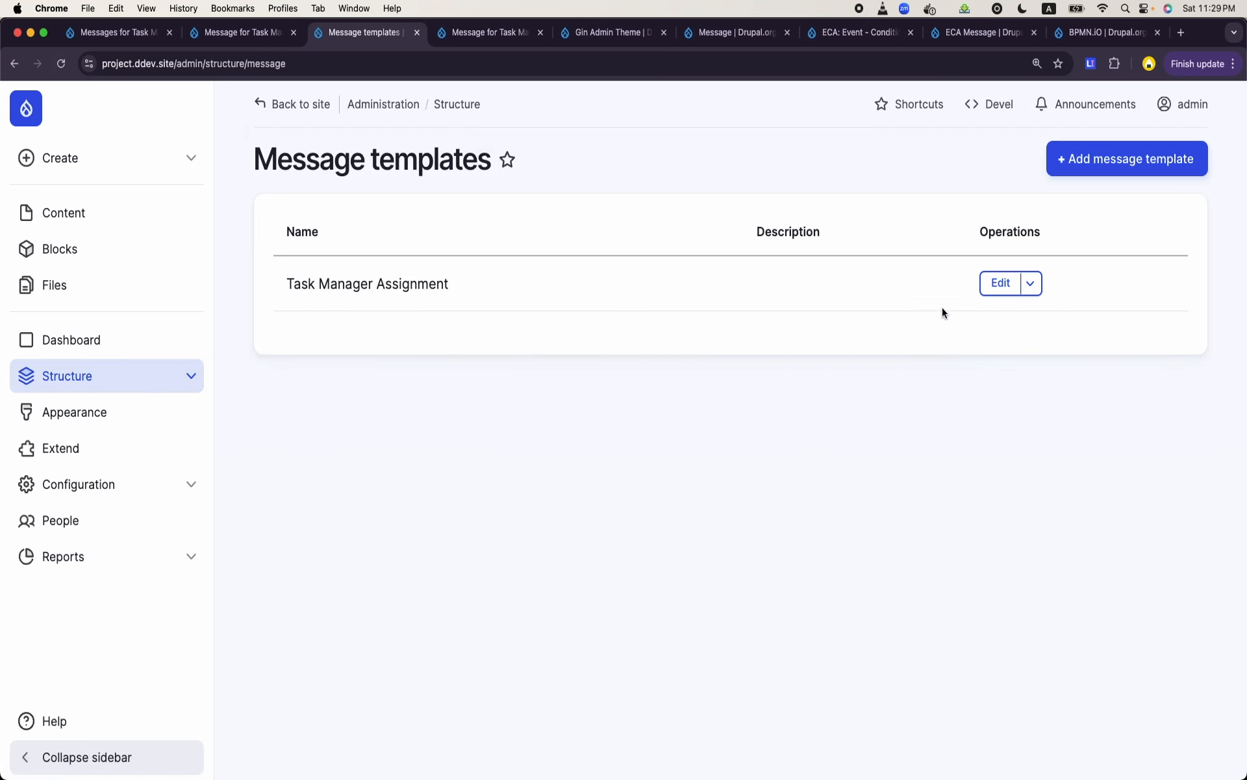
pyautogui.click(1001, 284)
pyautogui.click(385, 204)
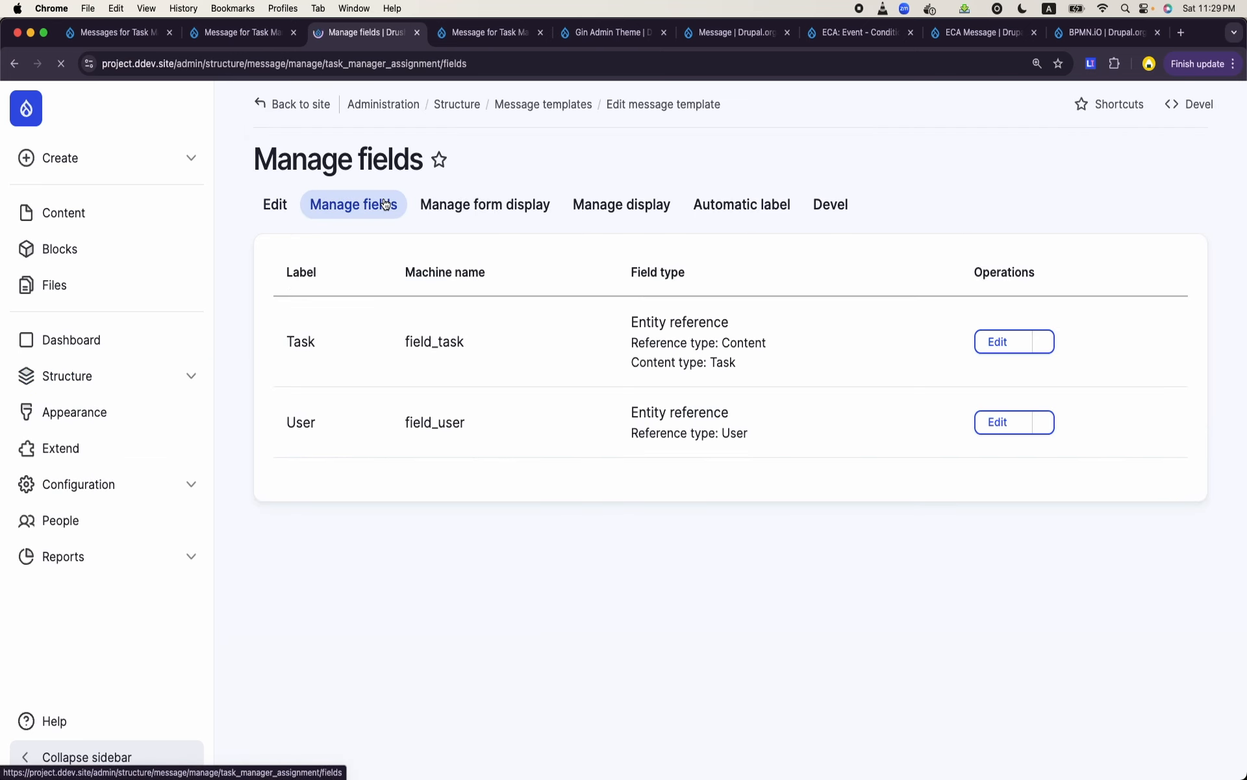
pyautogui.doubleClick(424, 423)
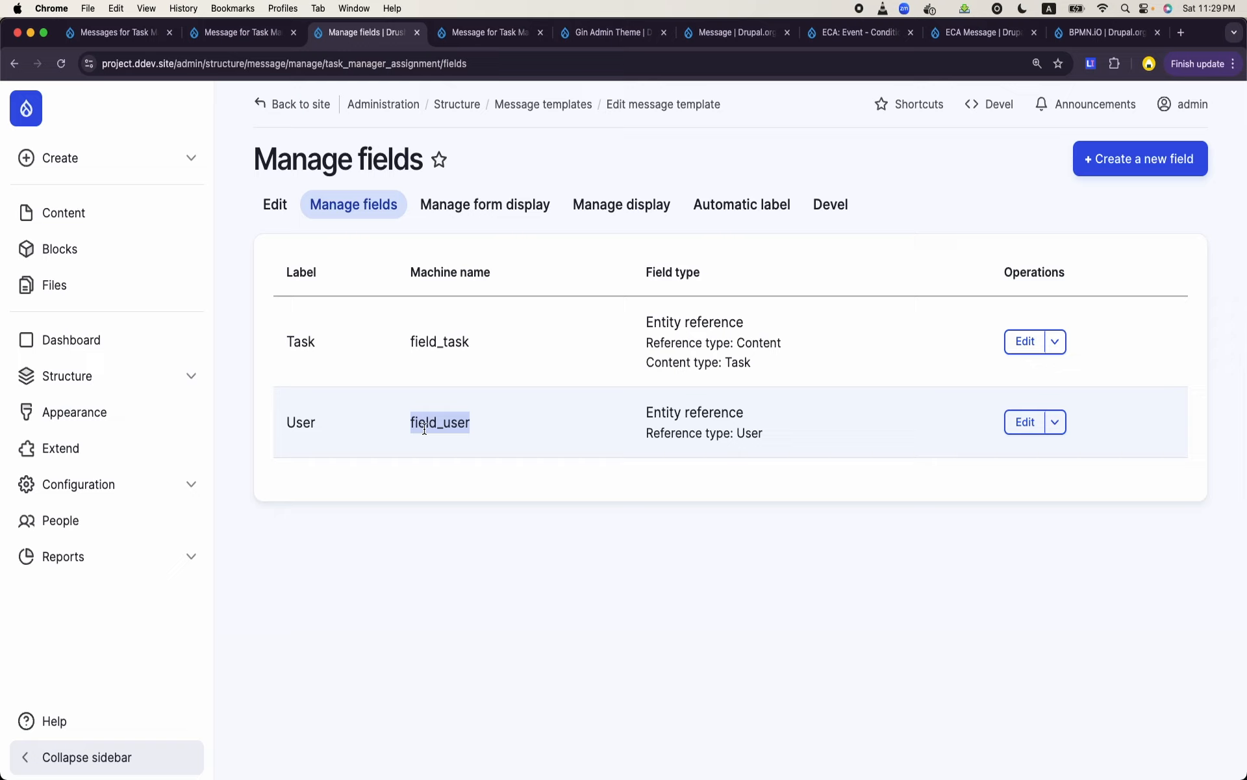
pyautogui.doubleClick(424, 429)
pyautogui.doubleClick(447, 416)
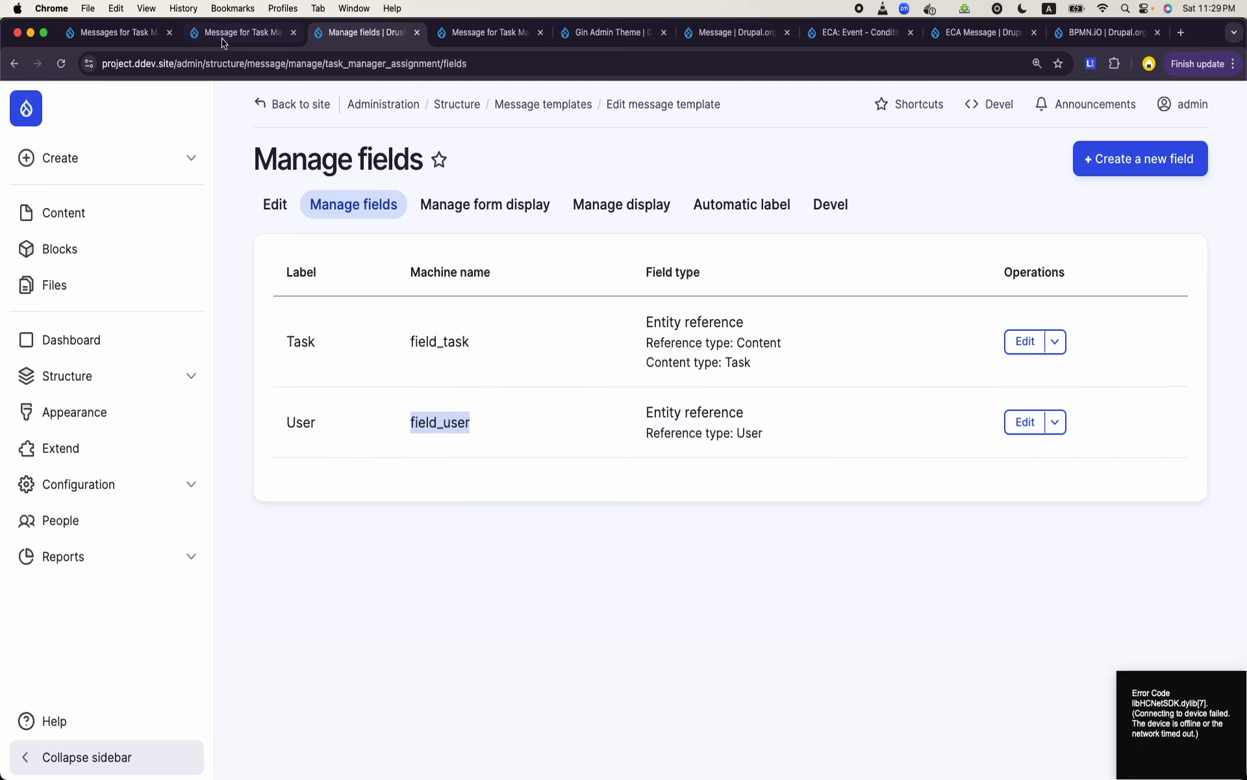
# - Review the rendered message text in the Messages for Task Managers view's preview
pyautogui.click(298, 29)
pyautogui.click(149, 32)
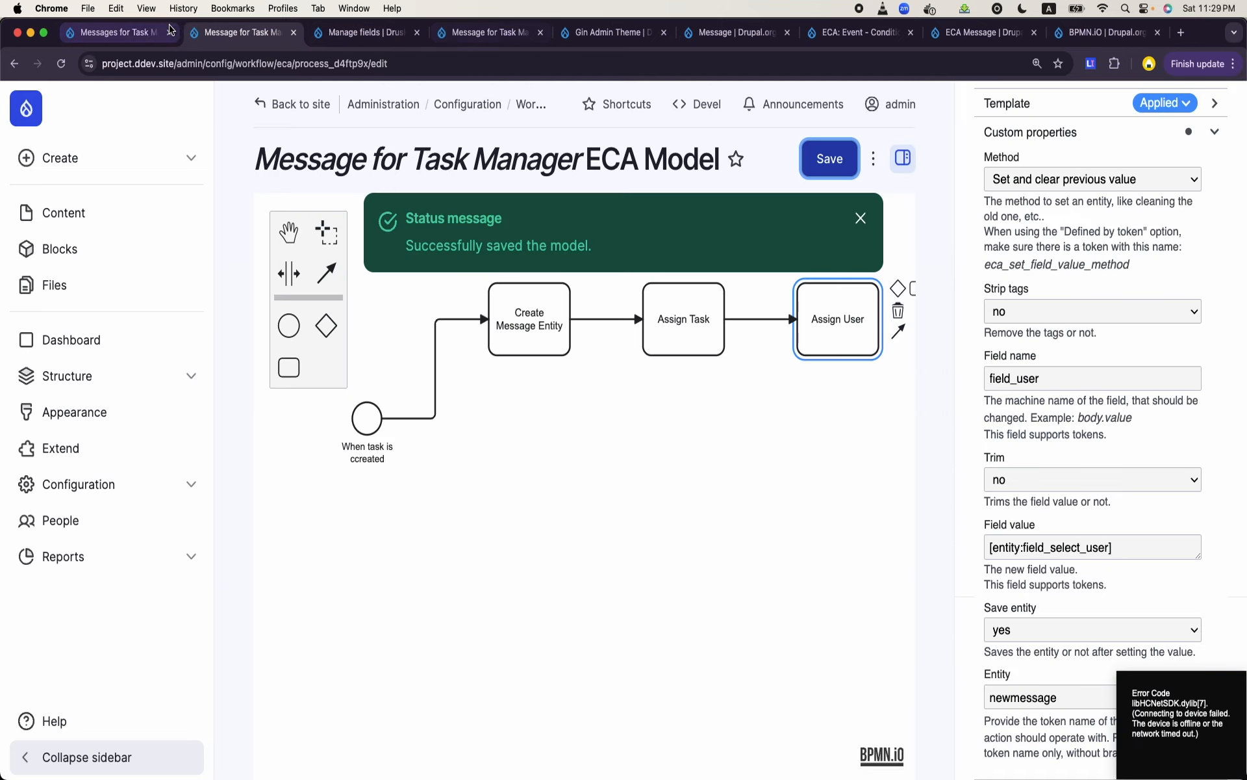
pyautogui.scroll(15, 466, 384)
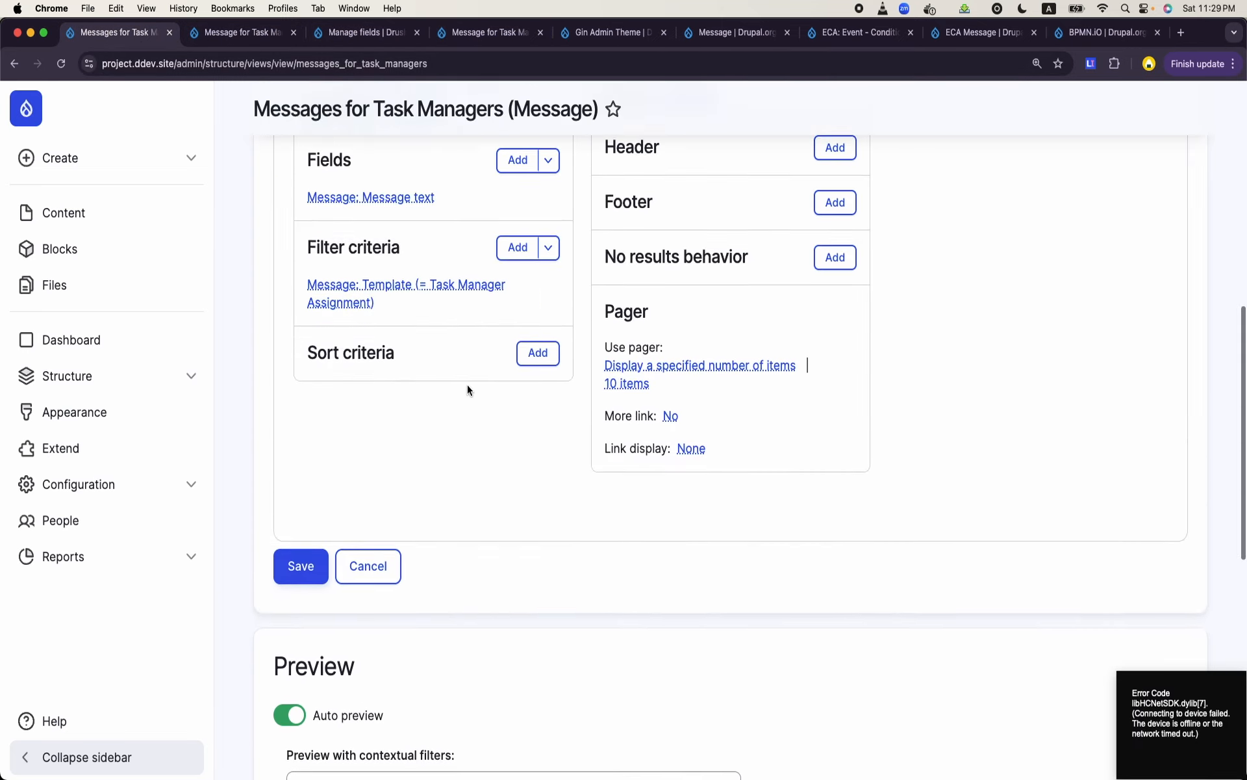
pyautogui.scroll(-2, 466, 385)
pyautogui.scroll(-12, 466, 384)
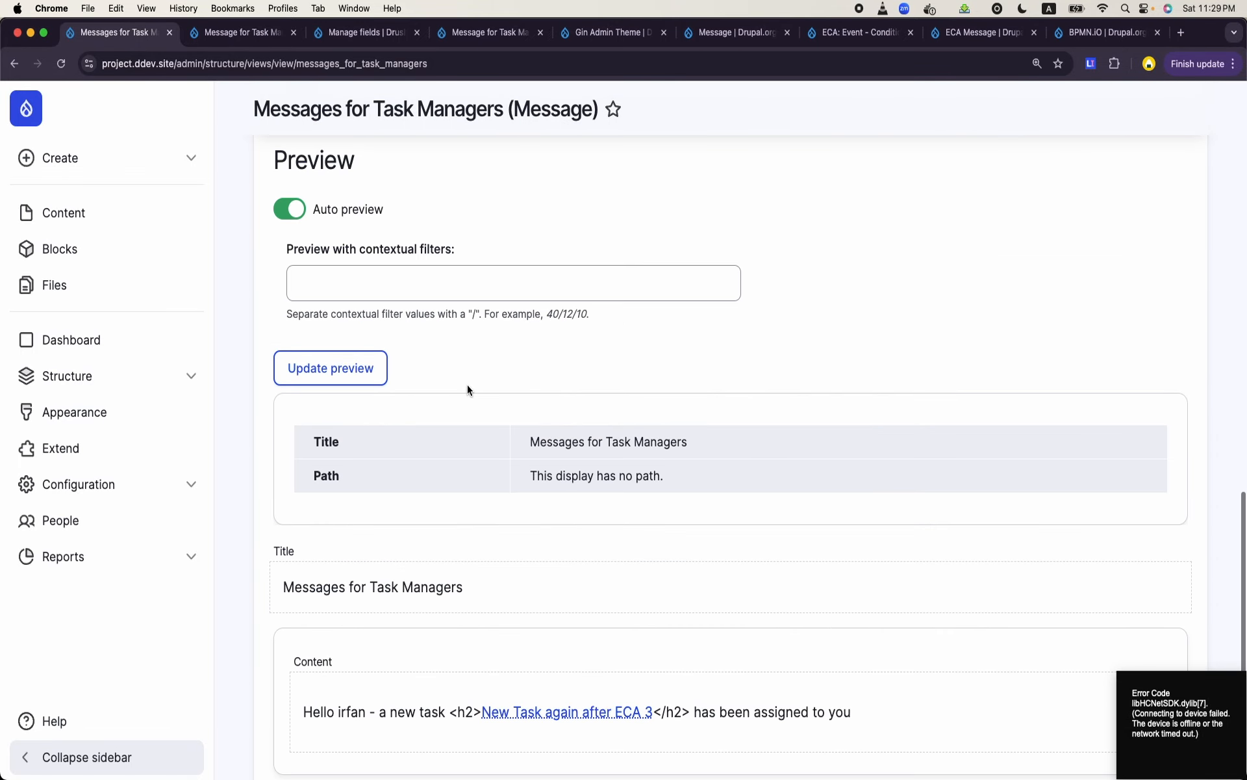
pyautogui.scroll(-2, 461, 539)
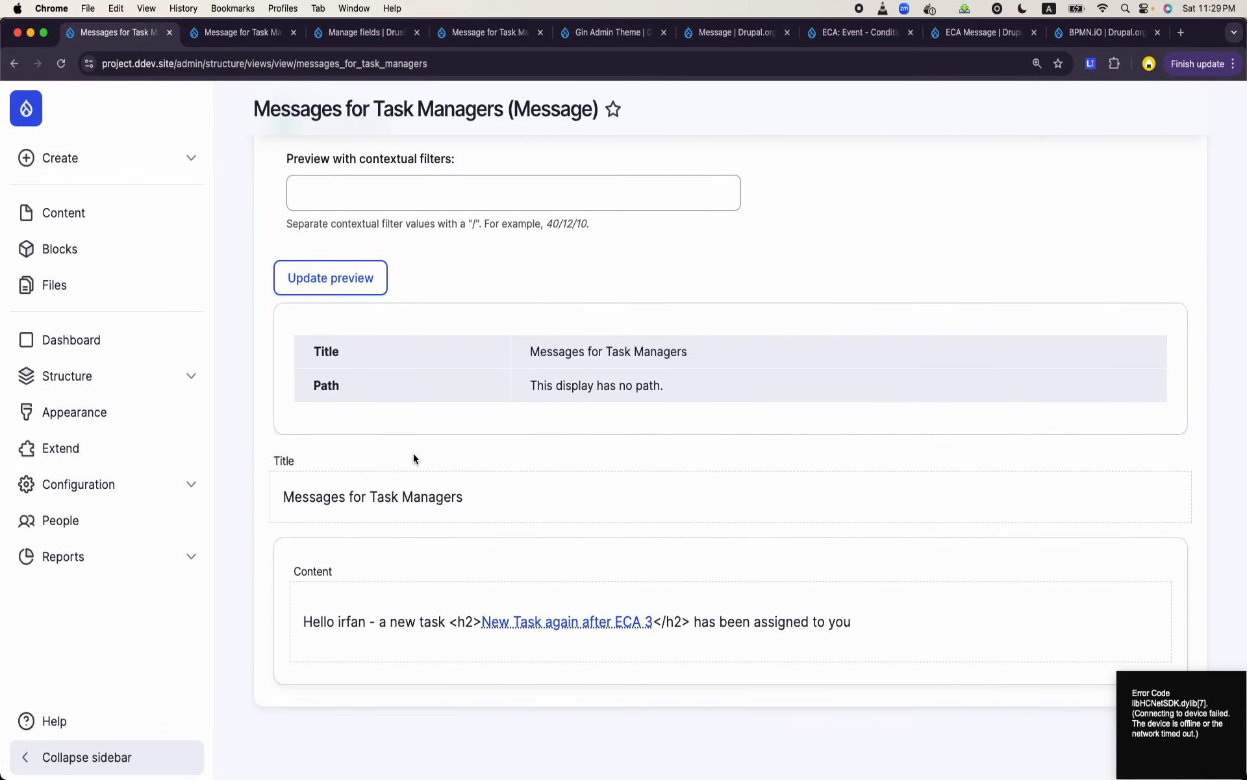
pyautogui.click(232, 41)
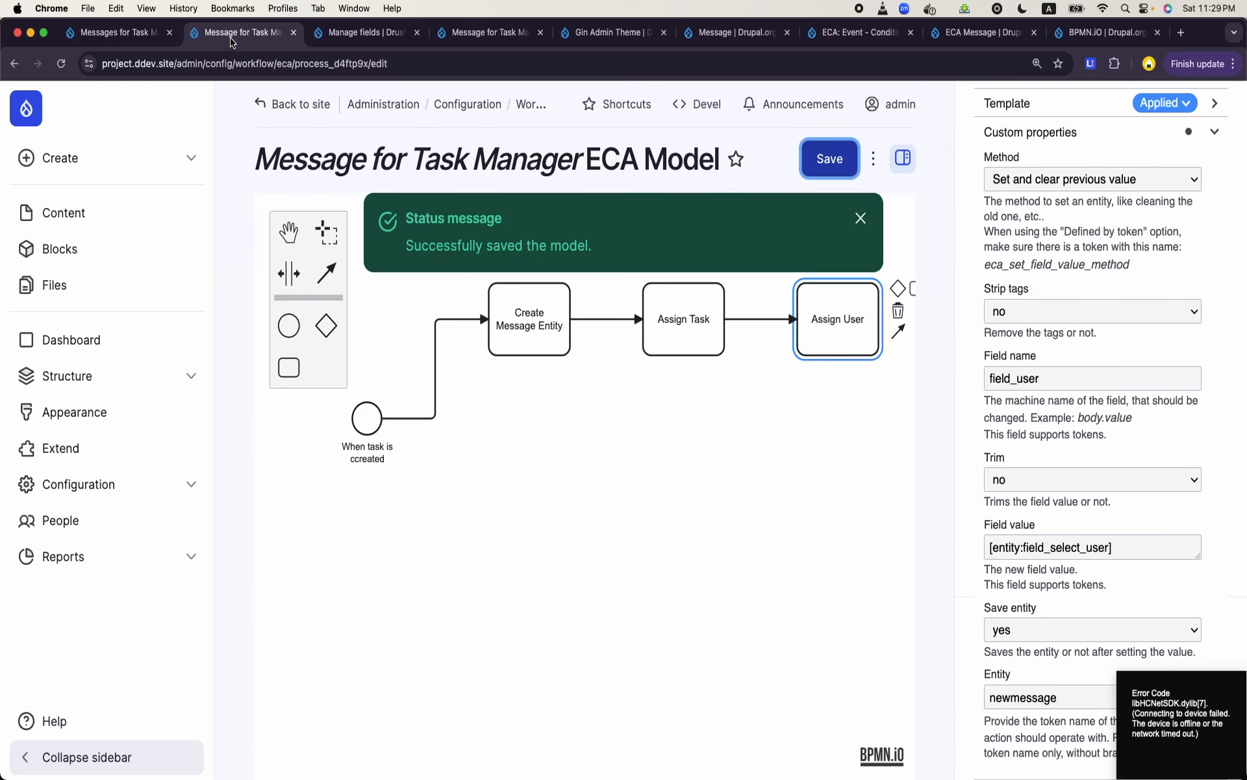
pyautogui.click(351, 36)
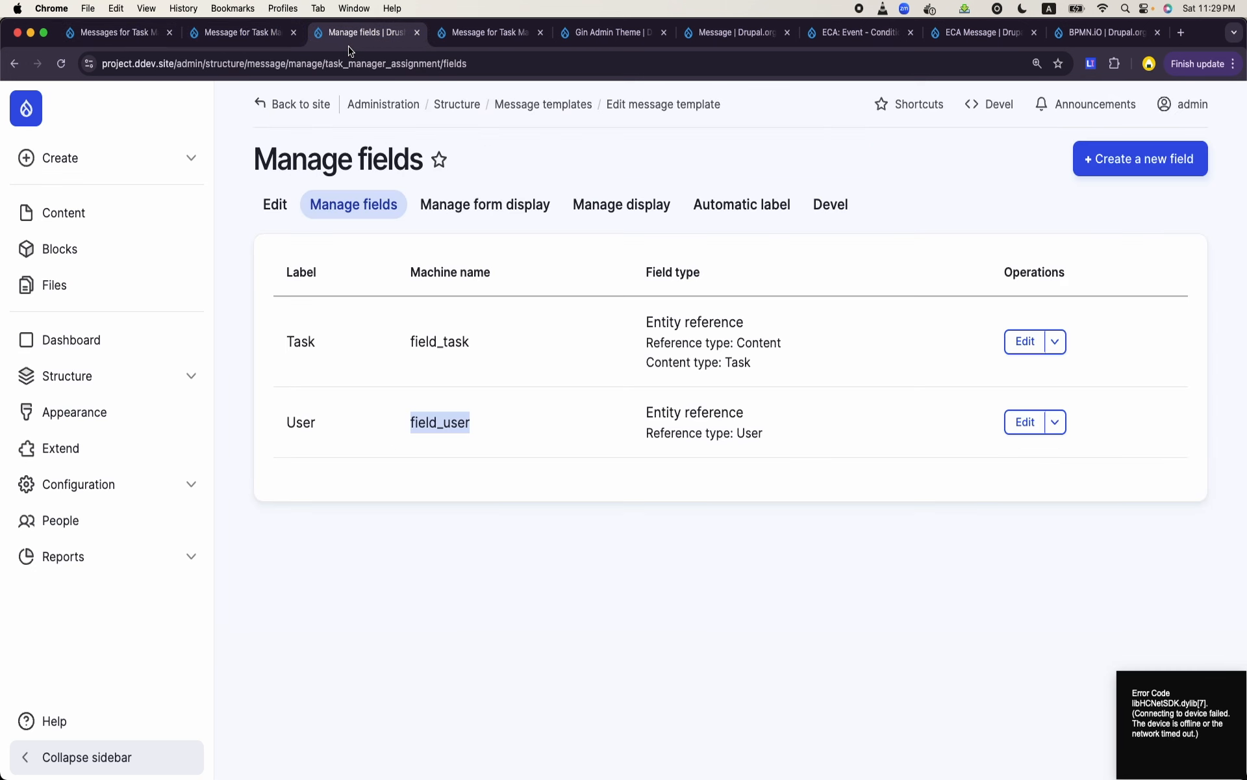
pyautogui.rightClick(95, 219)
pyautogui.click(107, 225)
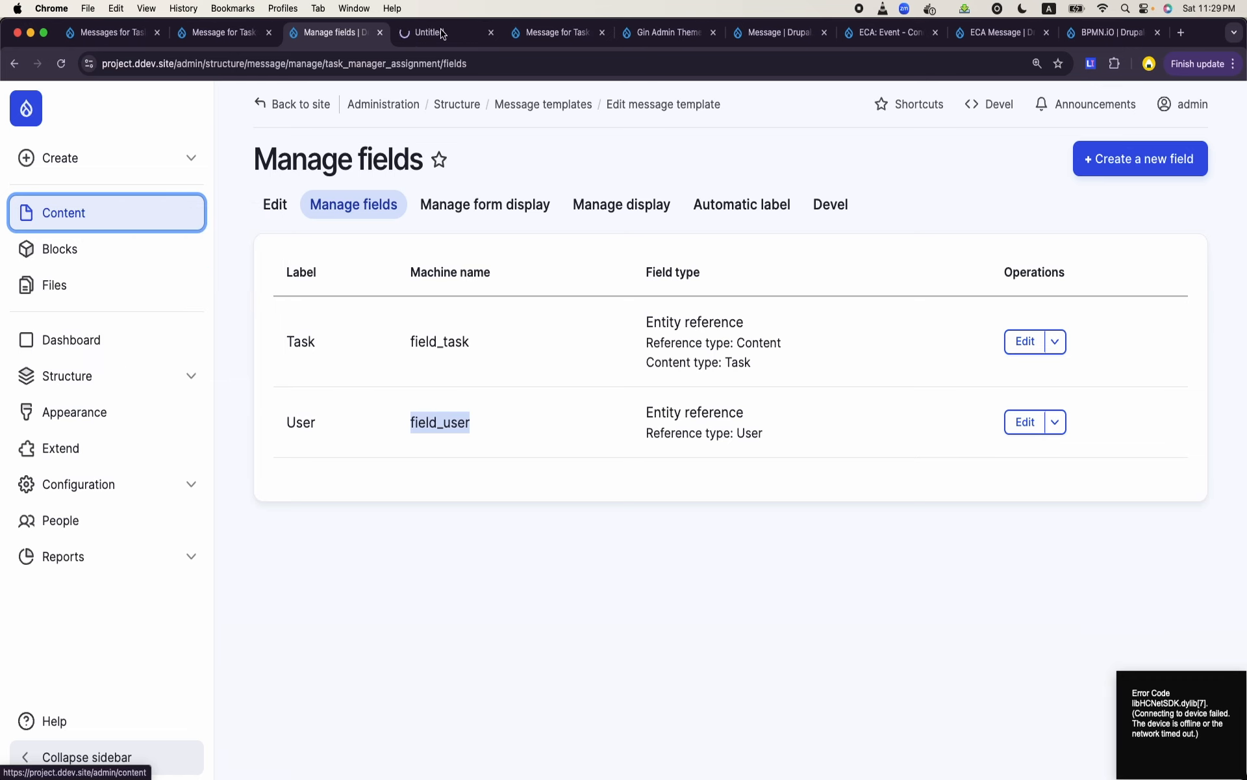
pyautogui.click(439, 39)
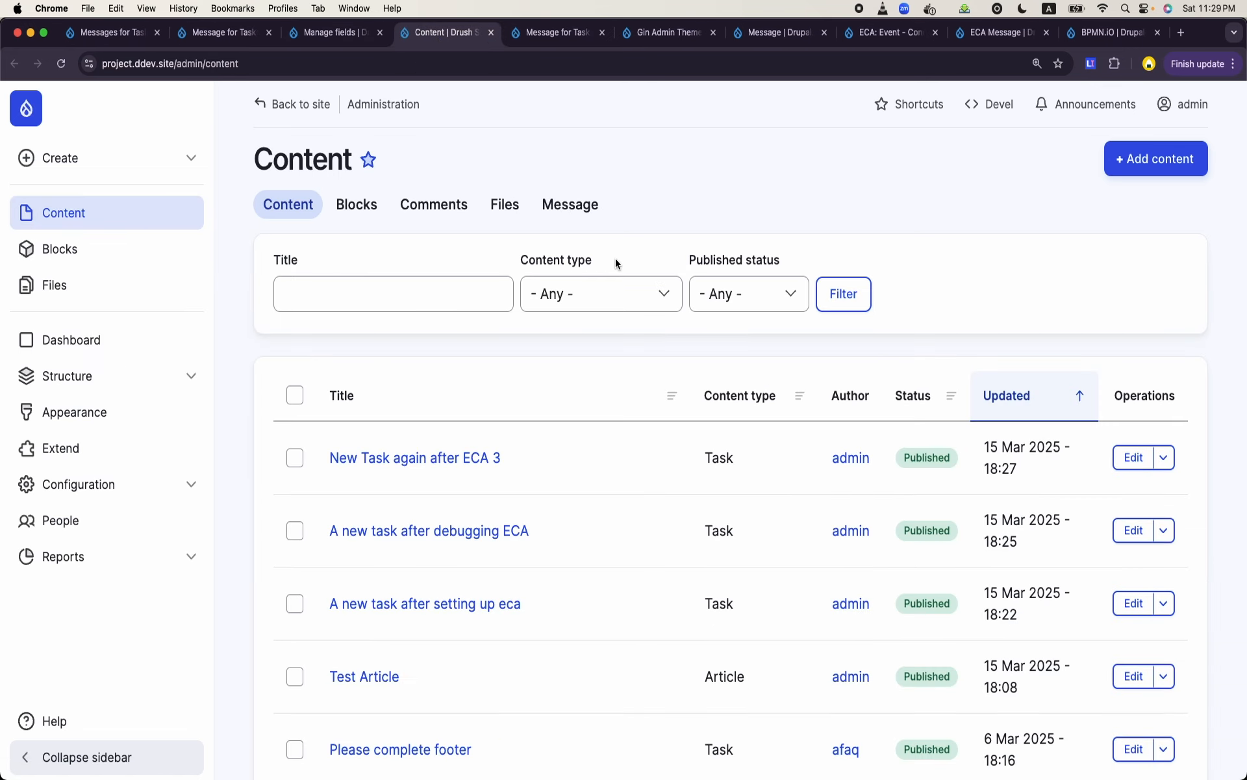
pyautogui.click(1162, 158)
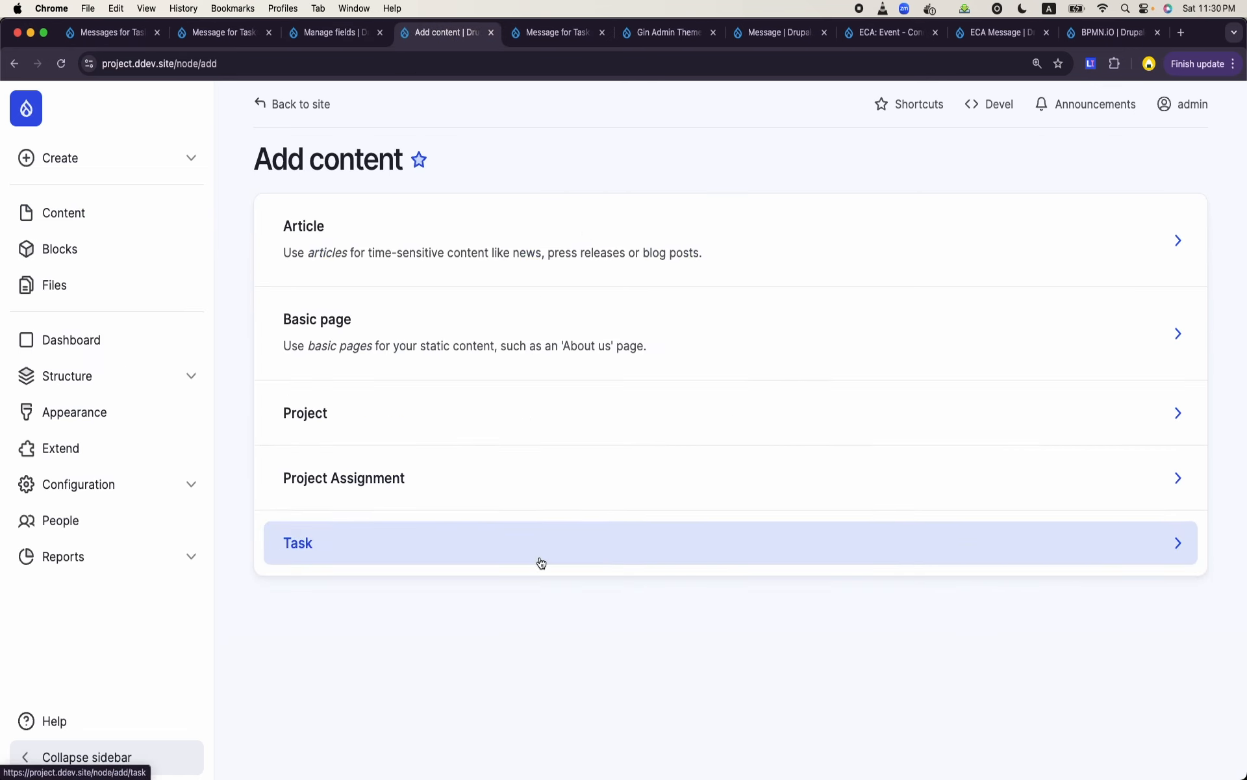
pyautogui.click(631, 549)
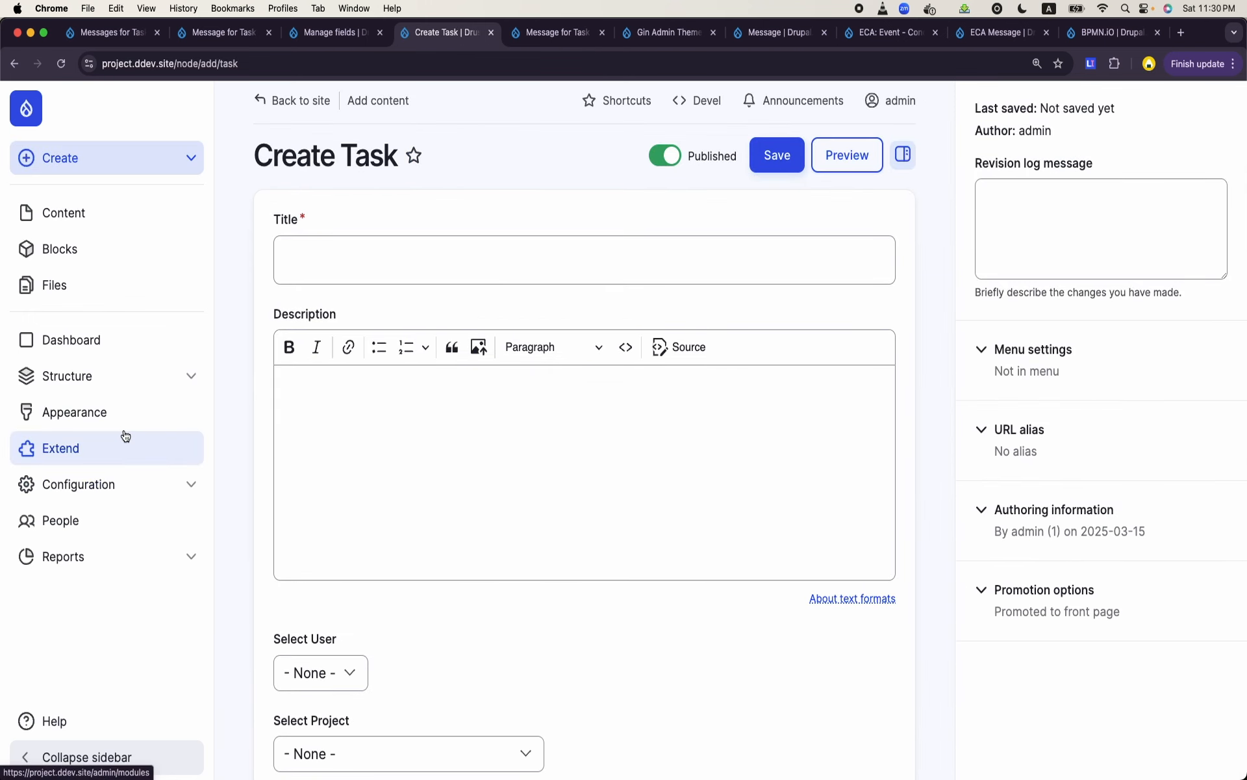
# - Open the Task Manager Assignment message template for editing and show its message text as HTML source
pyautogui.click(156, 385)
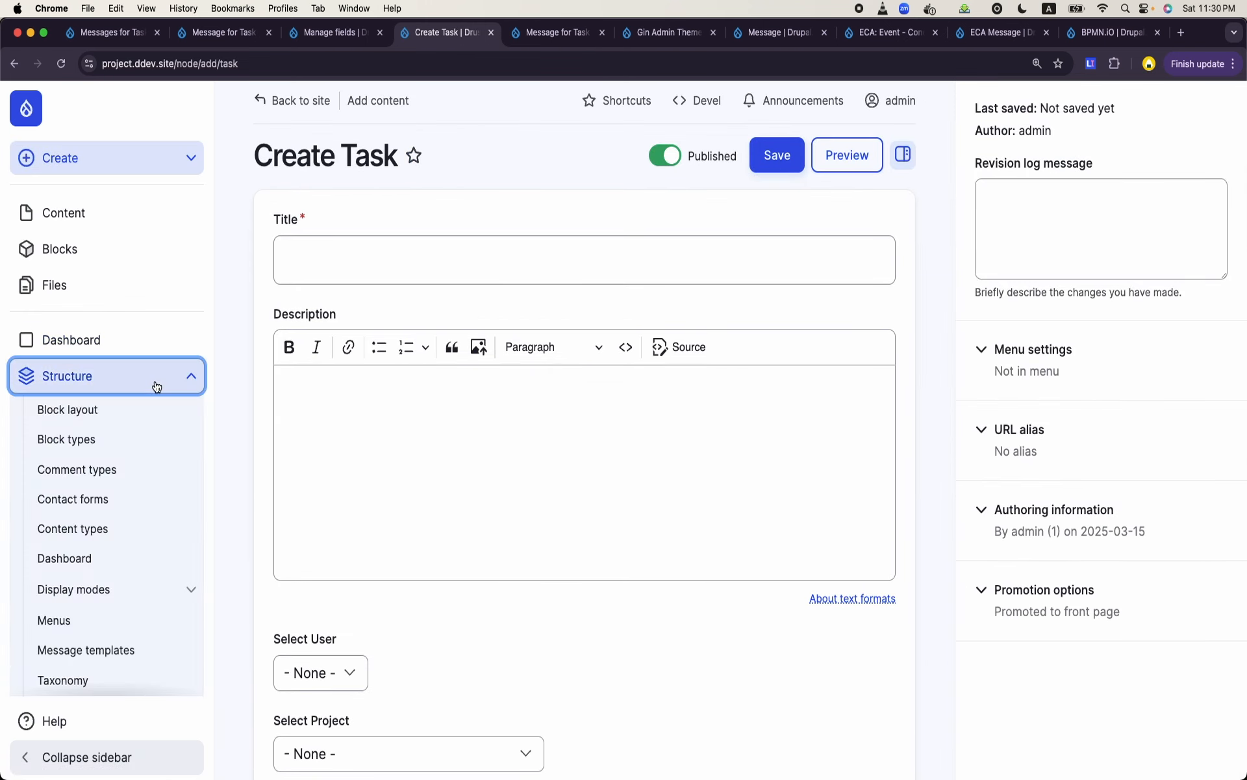
pyautogui.click(97, 650)
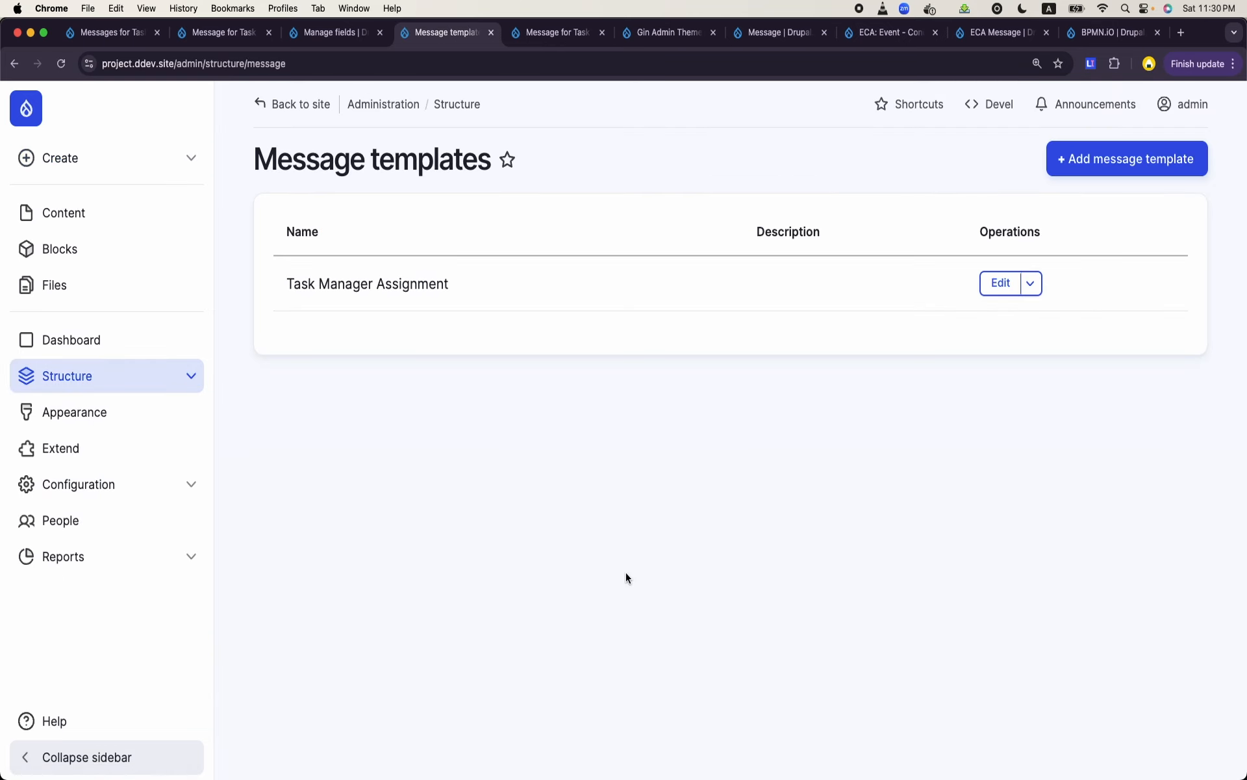
pyautogui.click(994, 286)
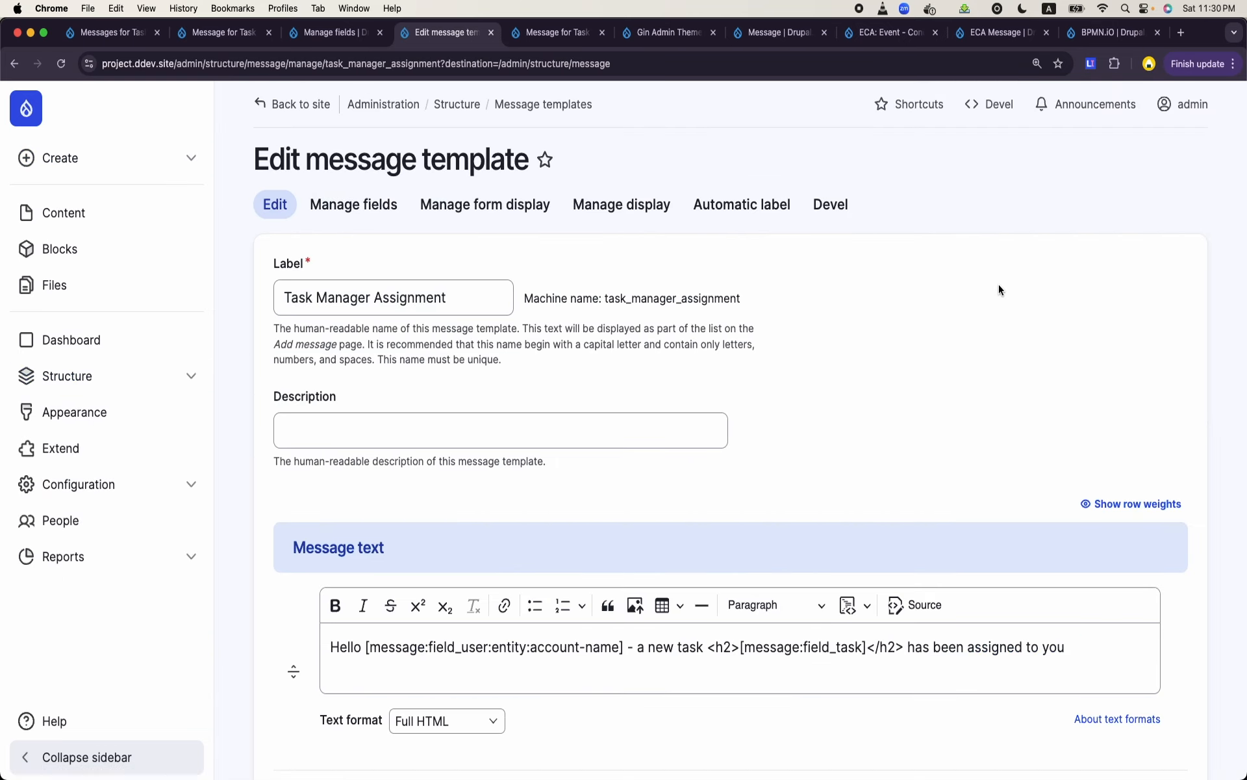
pyautogui.scroll(-3, 735, 449)
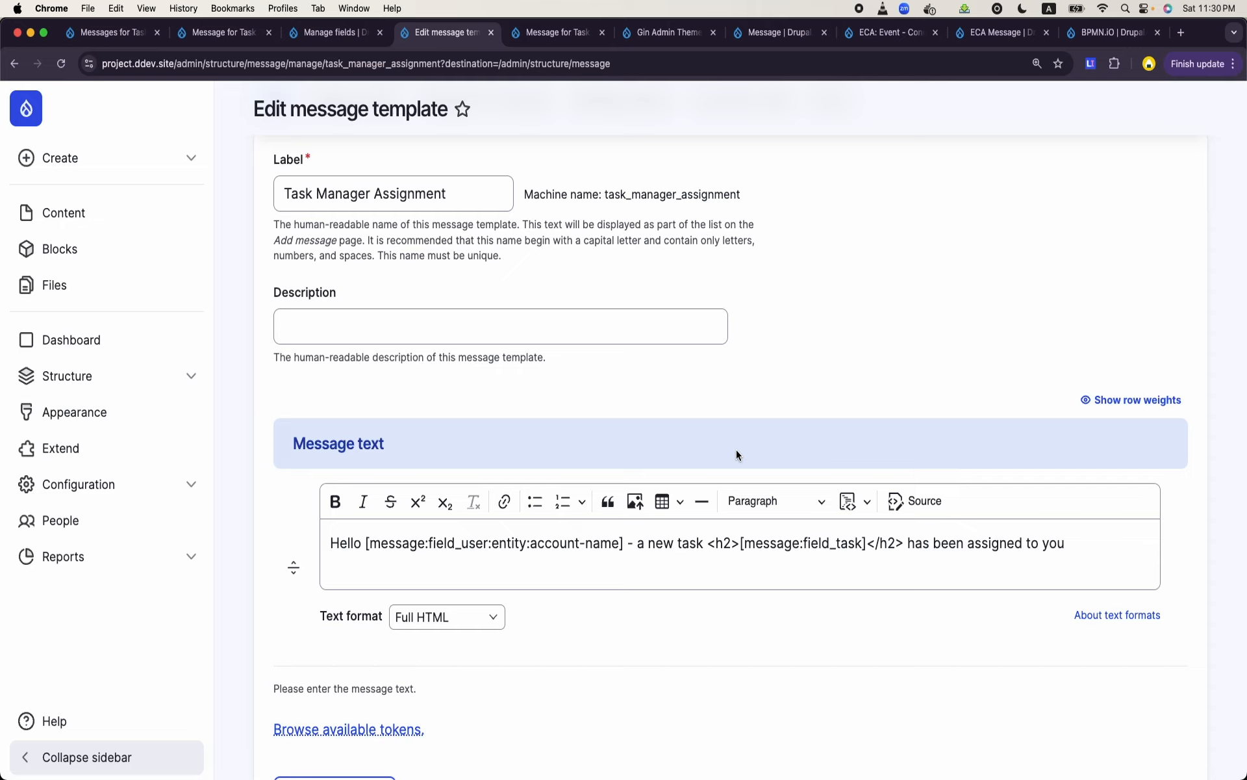
pyautogui.click(661, 558)
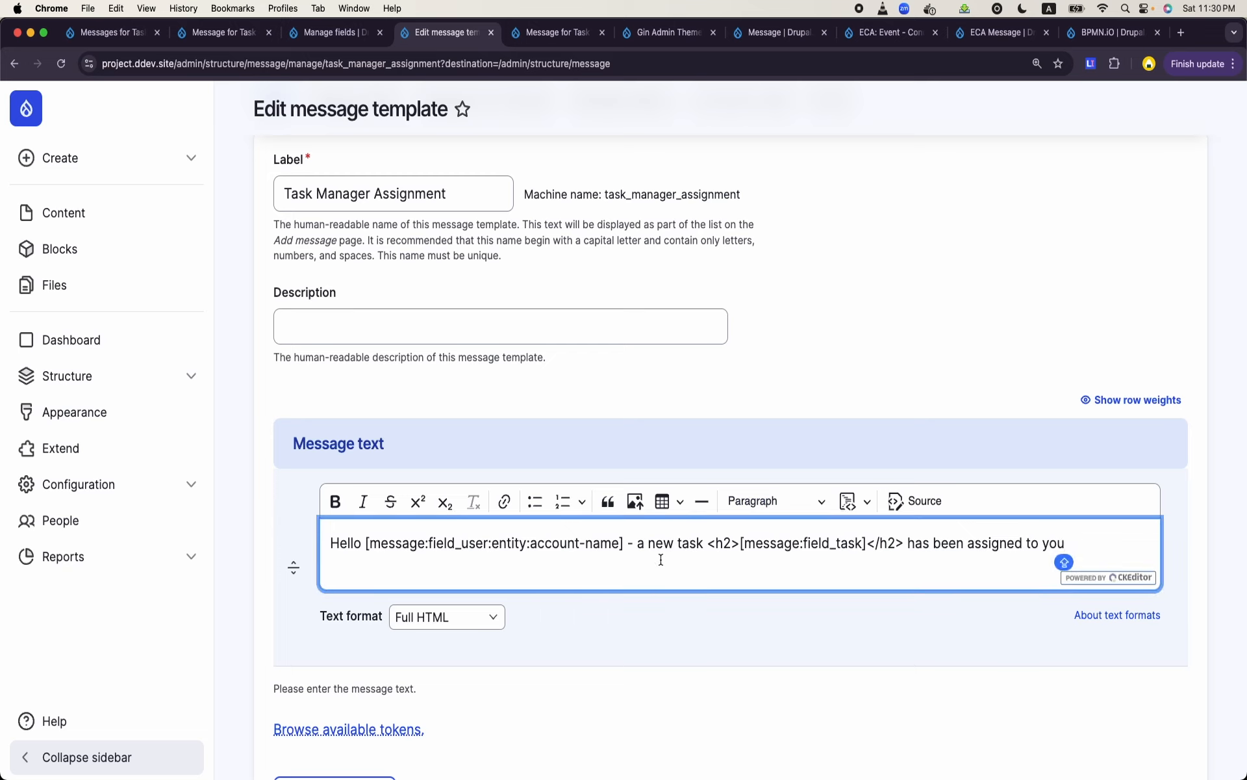
pyautogui.click(924, 502)
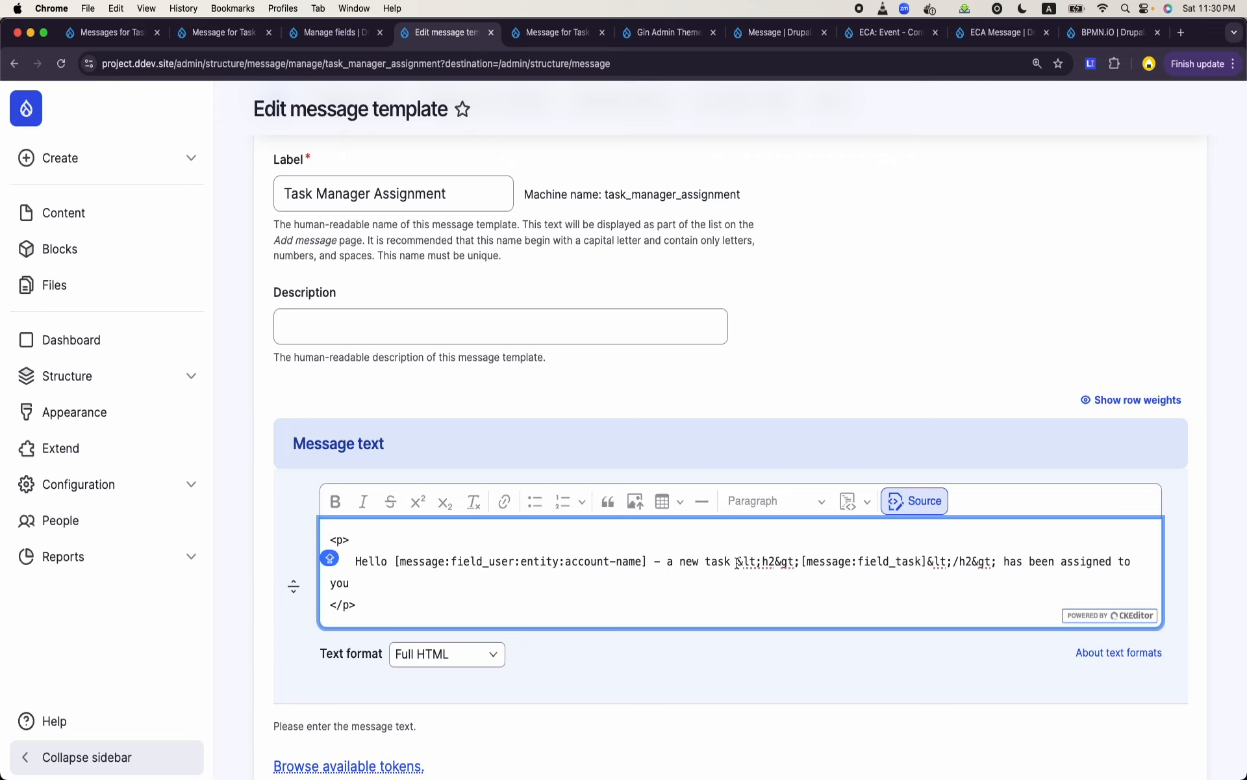
# - Replace the escaped heading markup around [message:field_task] with real <h2> and </h2> tags and return to the formatted text
pyautogui.moveTo(737, 563); pyautogui.dragTo(800, 563)
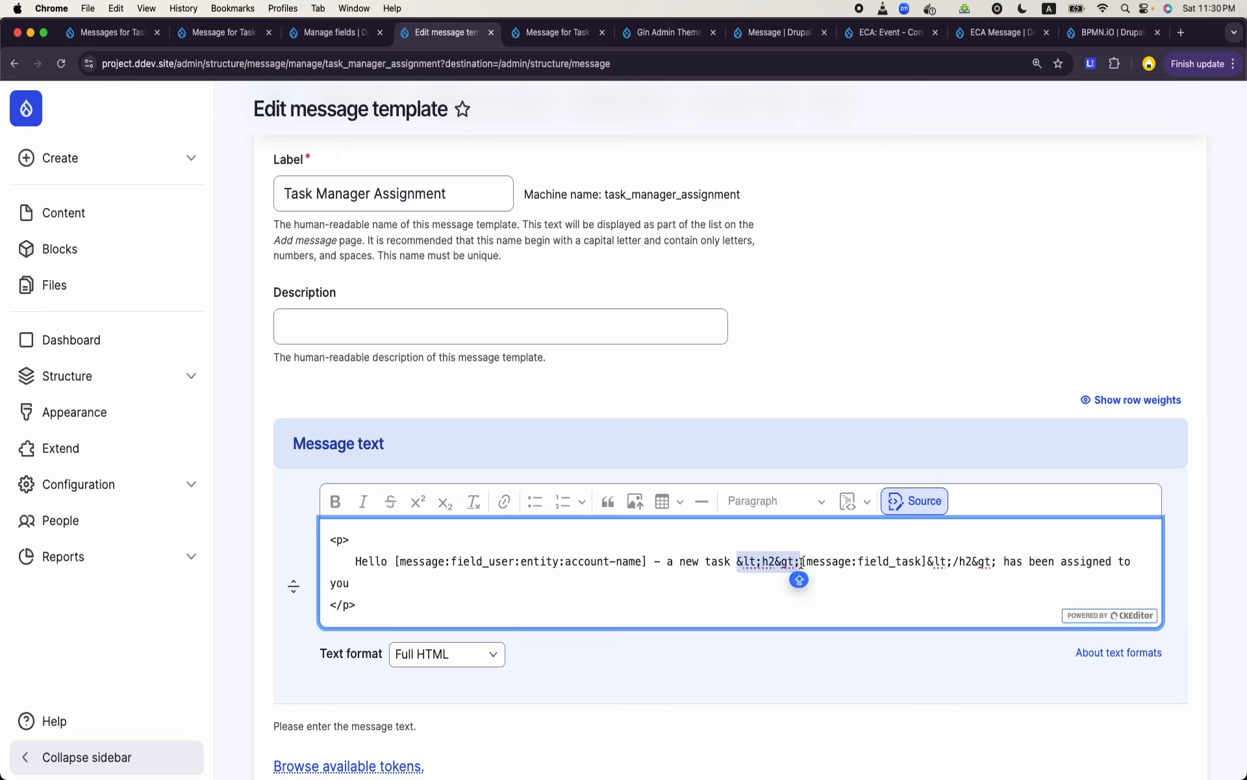
pyautogui.write('<h')
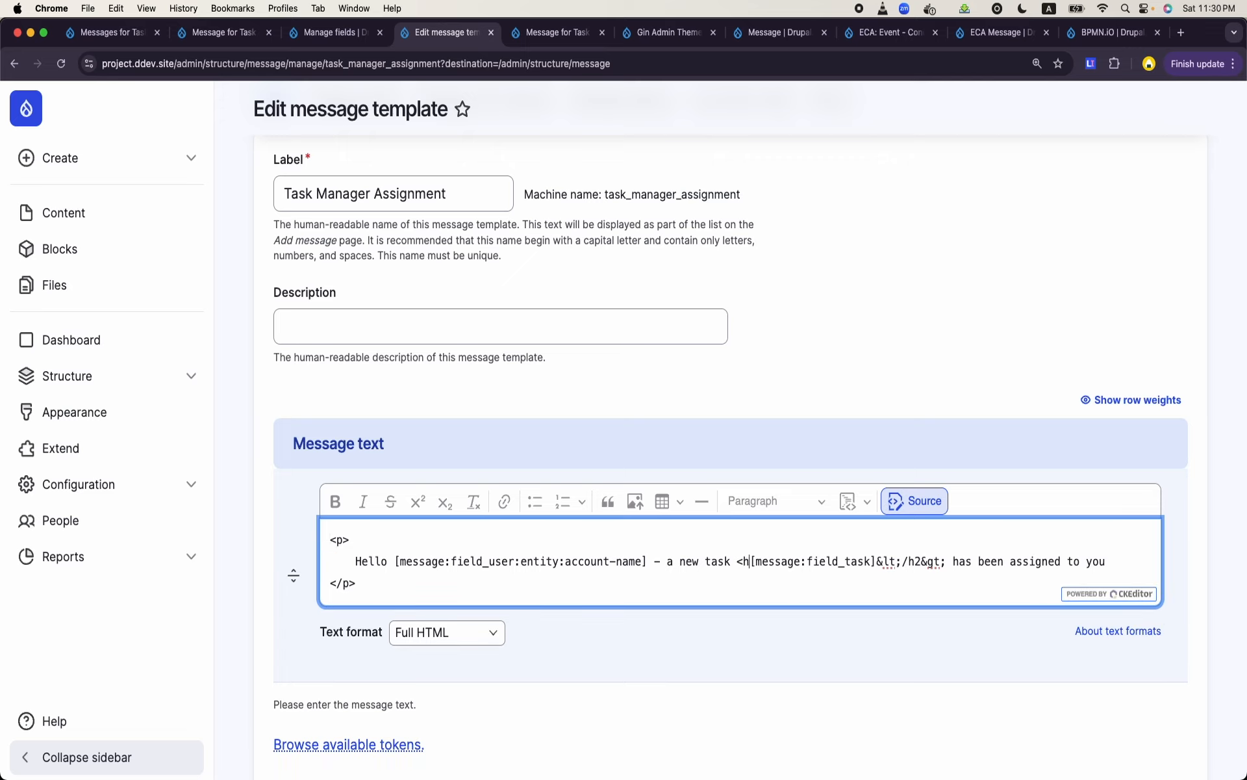
pyautogui.write('1')
pyautogui.write('>')
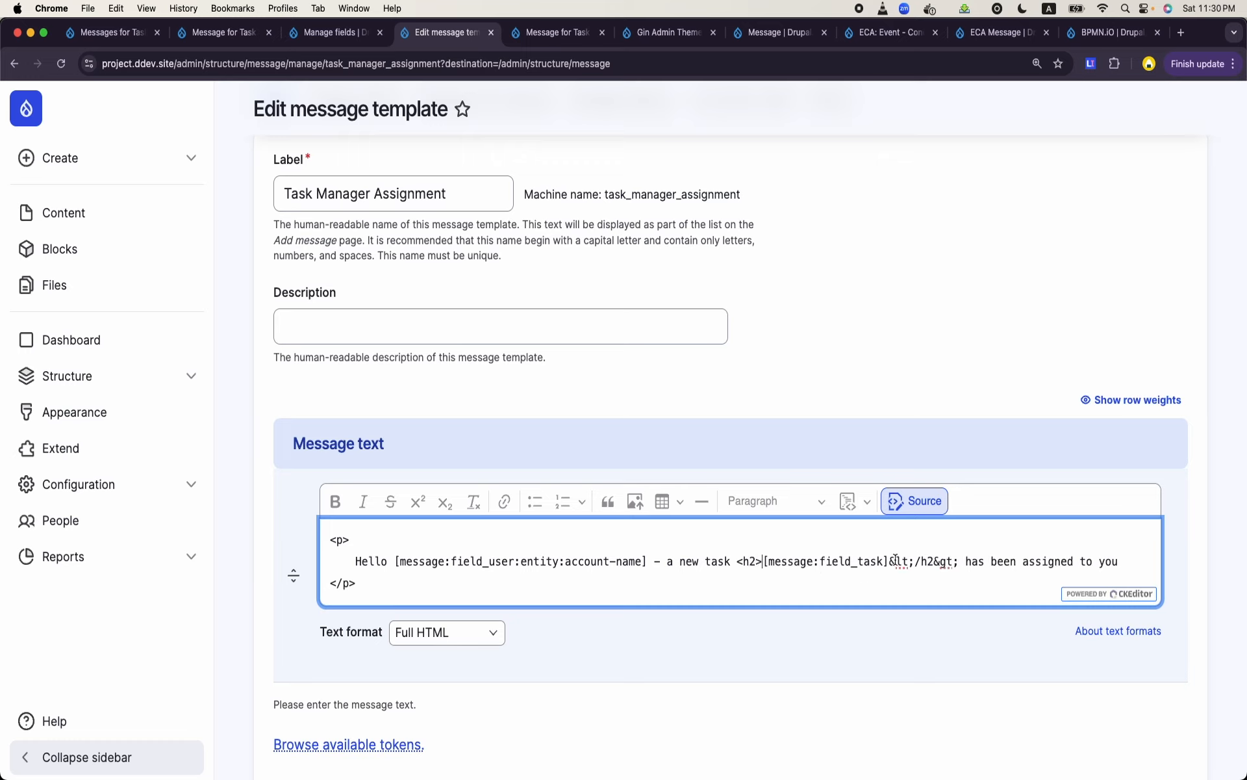
pyautogui.moveTo(889, 560); pyautogui.dragTo(962, 560)
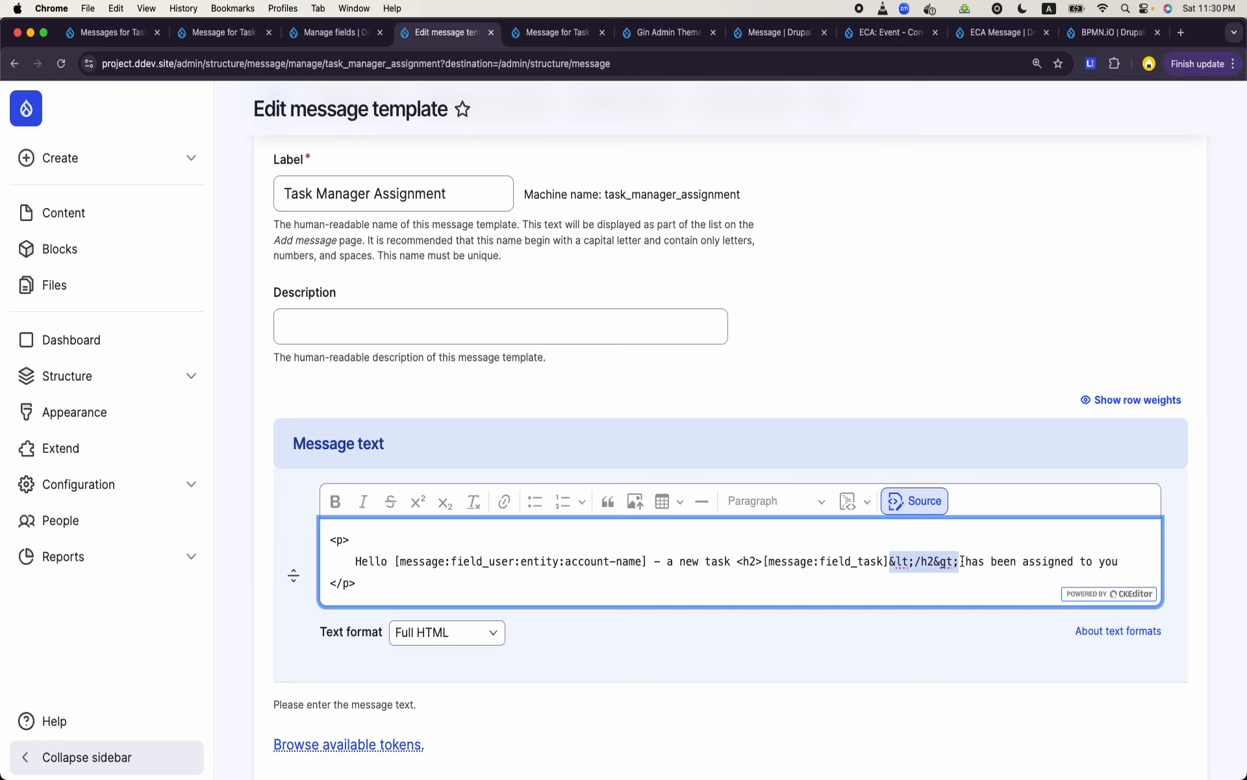
pyautogui.write('</h2>')
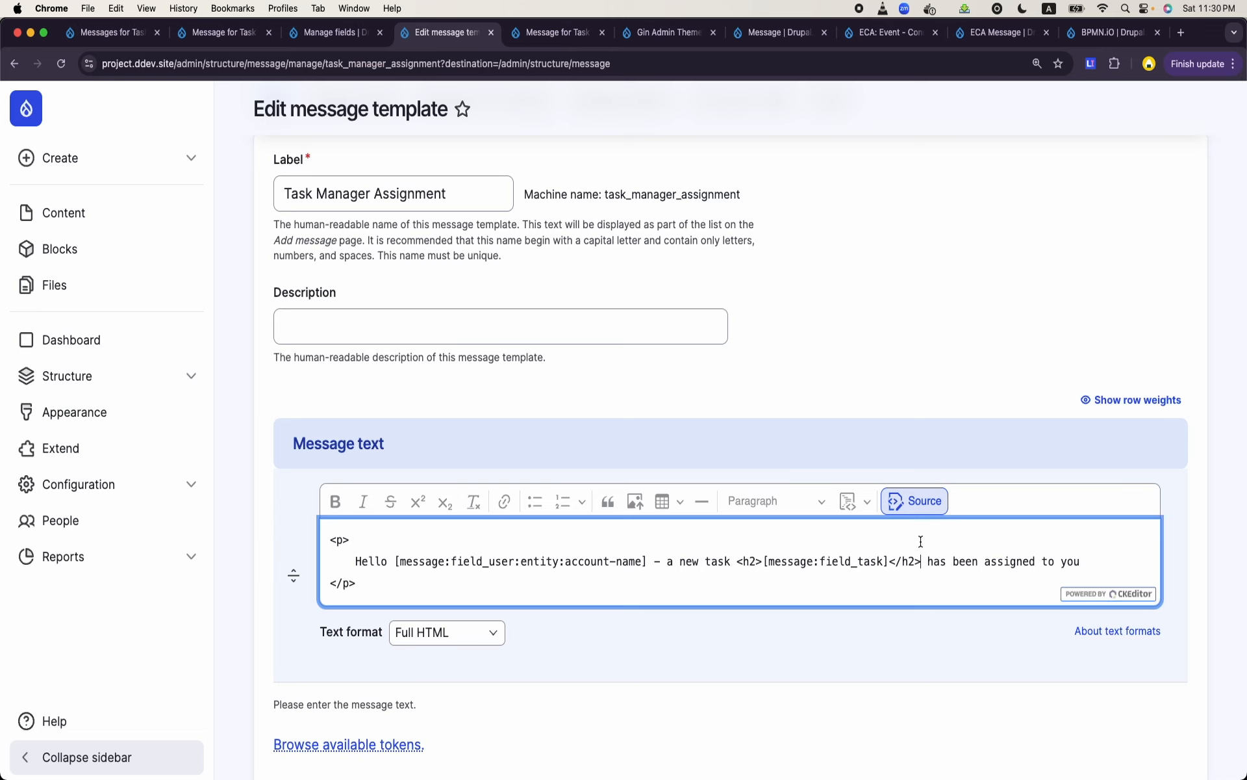
pyautogui.click(934, 501)
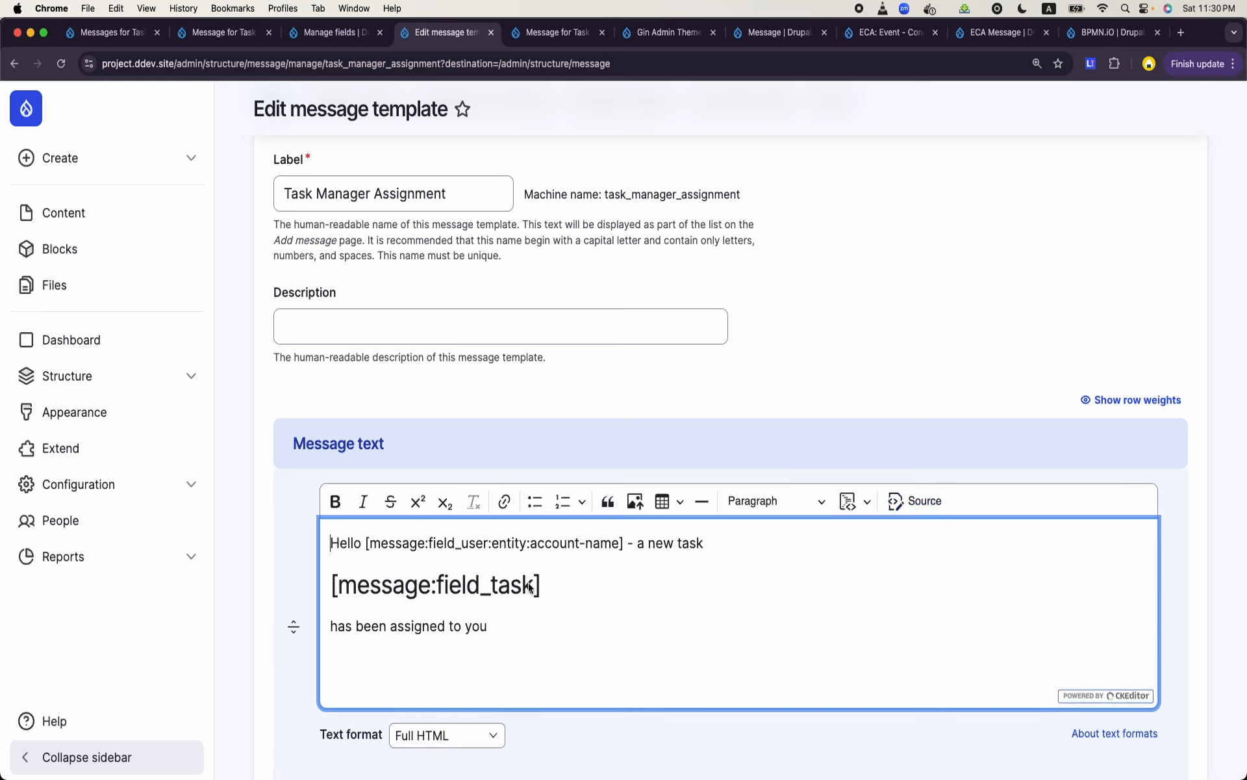
pyautogui.click(560, 577)
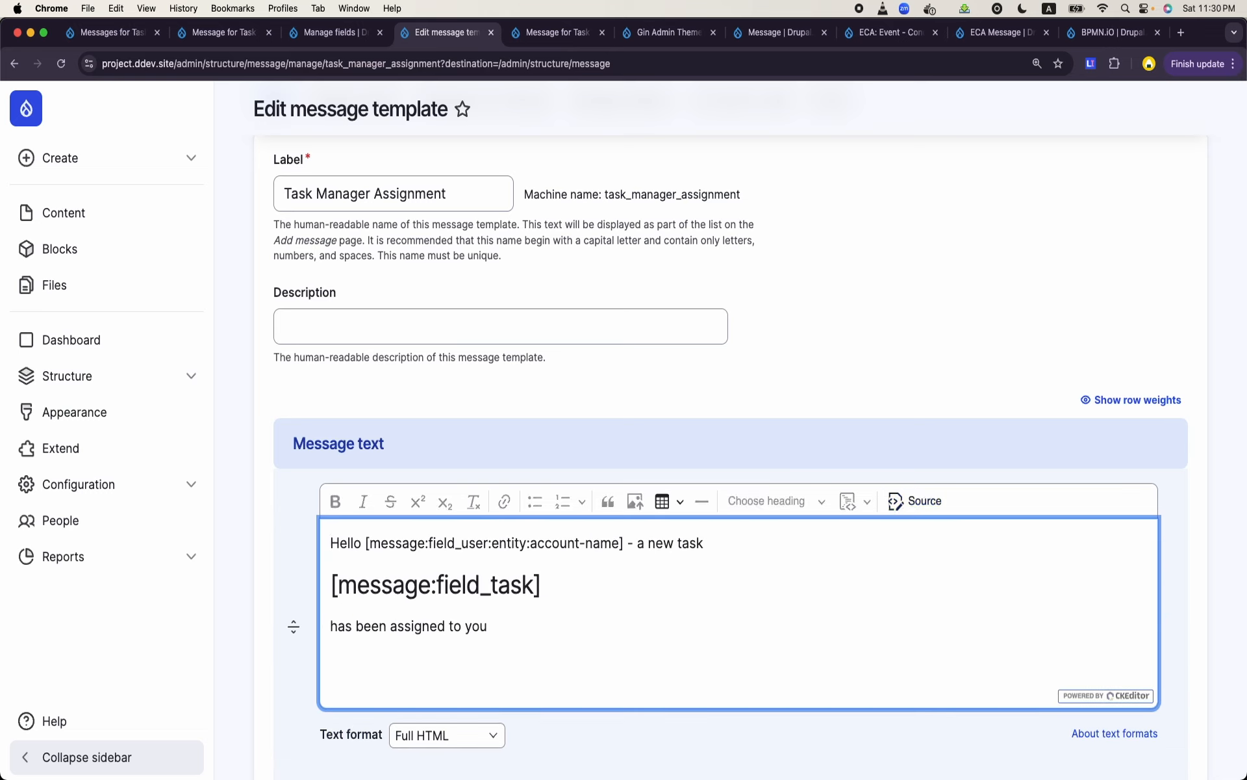
# - Save the Task Manager Assignment message template and go back to the Message for Task Manager ECA model
pyautogui.scroll(-3, 608, 578)
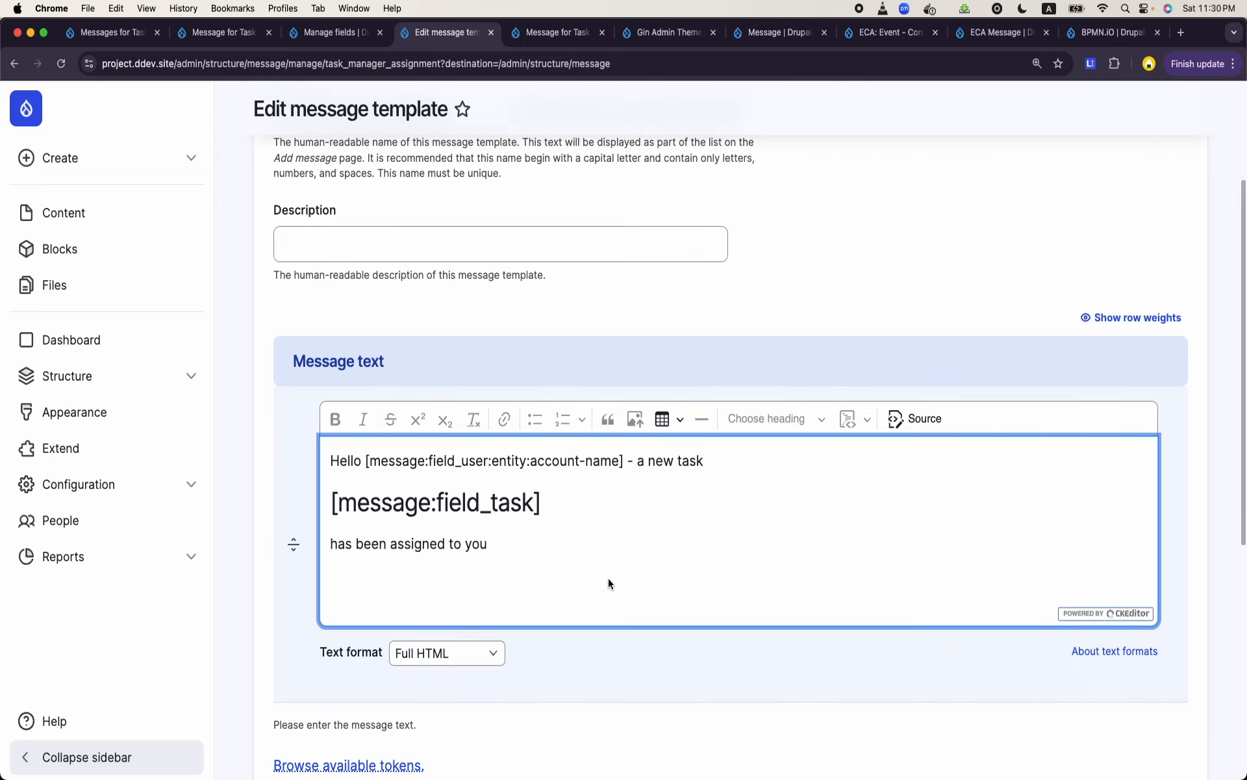
pyautogui.scroll(-5, 608, 578)
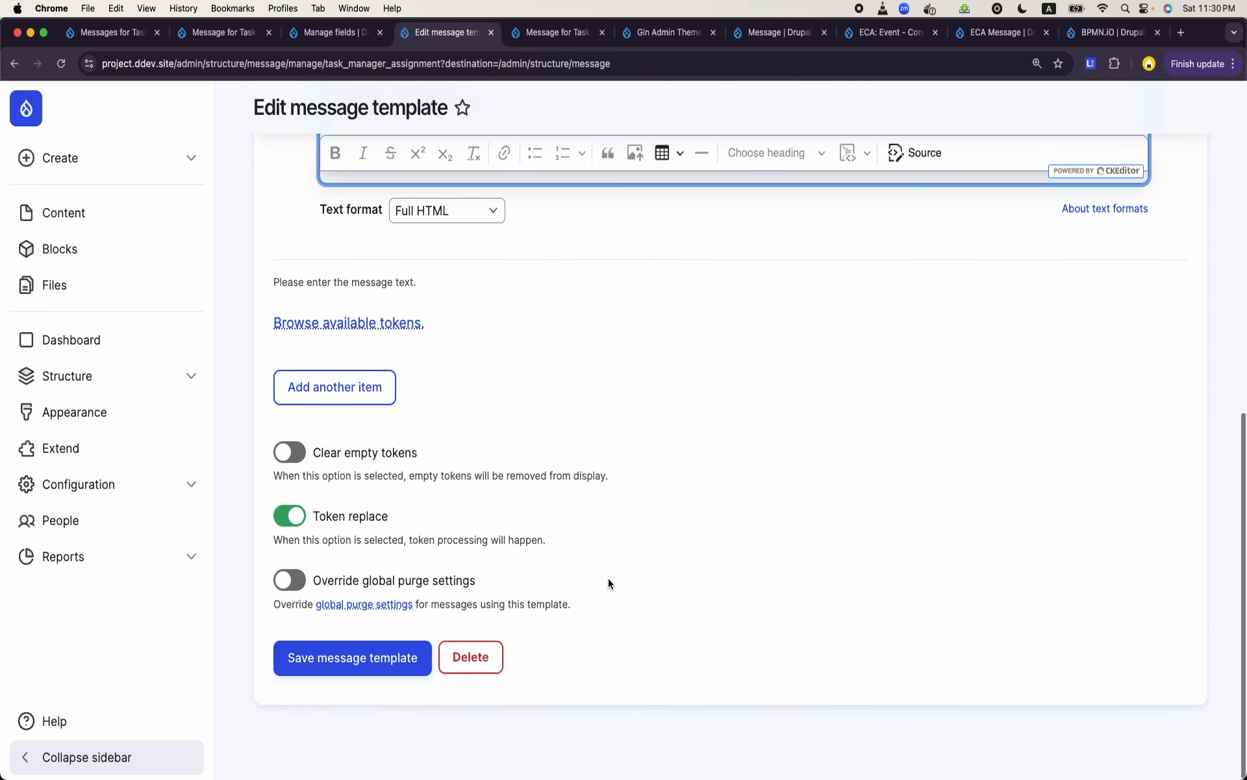
pyautogui.click(372, 676)
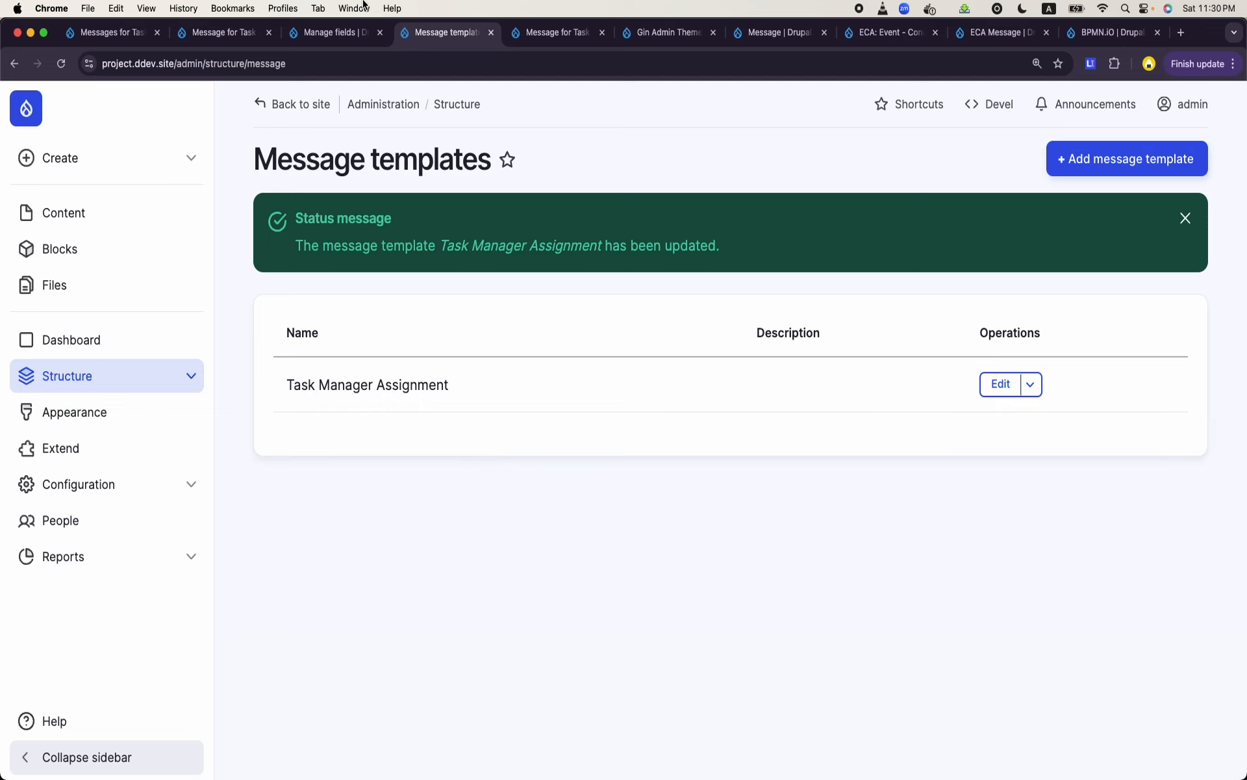
pyautogui.click(229, 41)
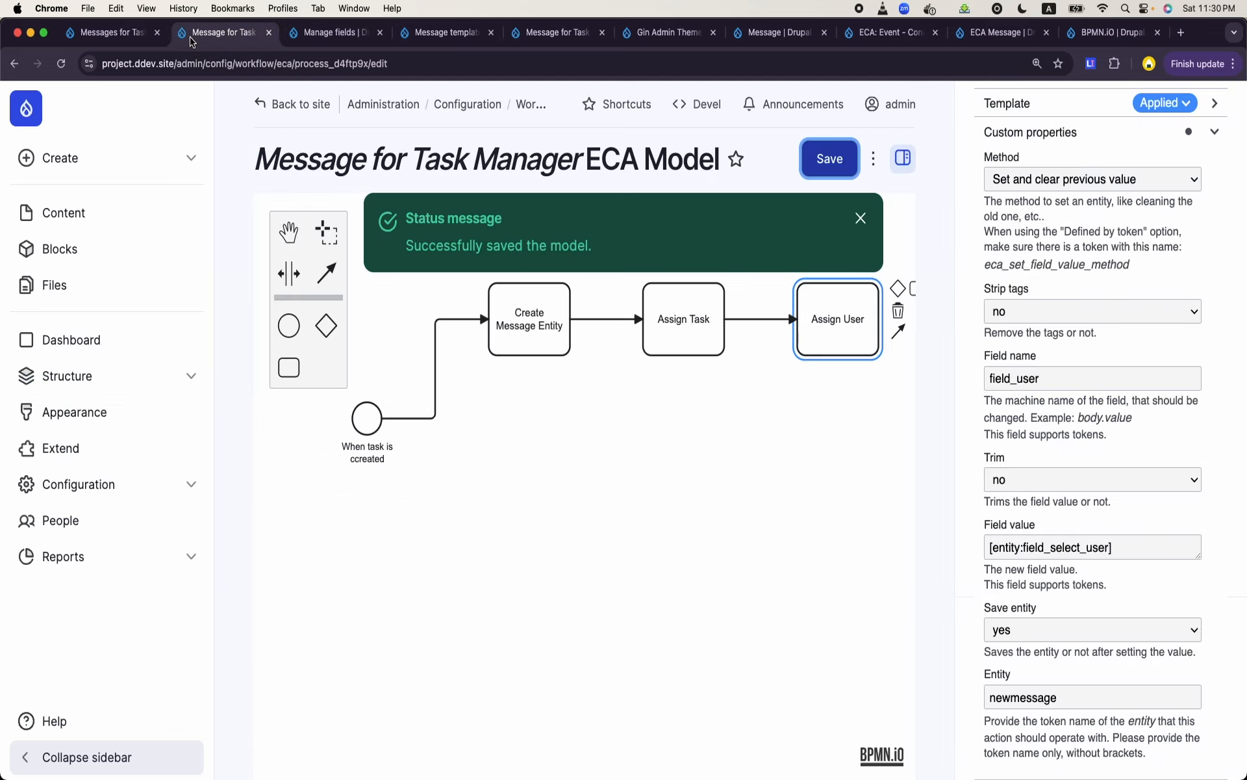
# - Start a new Task content item from the Message templates page, titled "Task for" followed by the assignee's first name
pyautogui.click(110, 40)
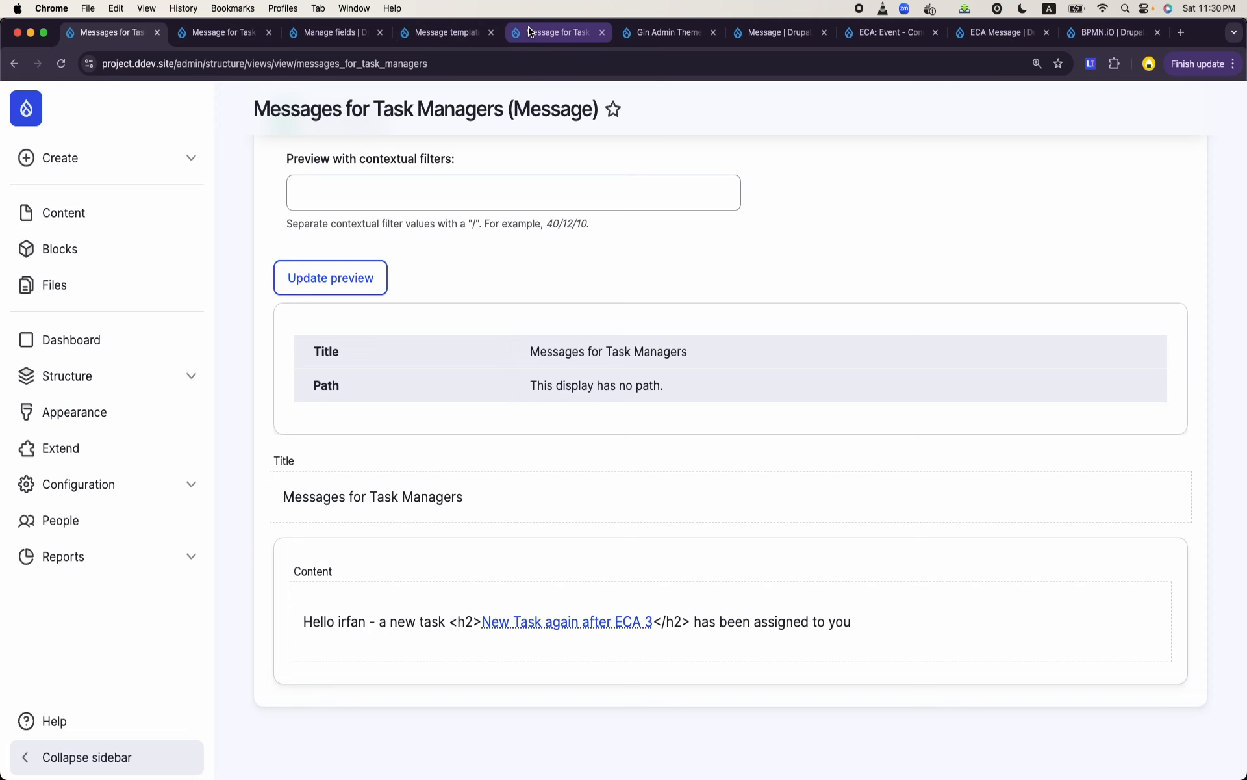
pyautogui.click(552, 36)
pyautogui.click(446, 40)
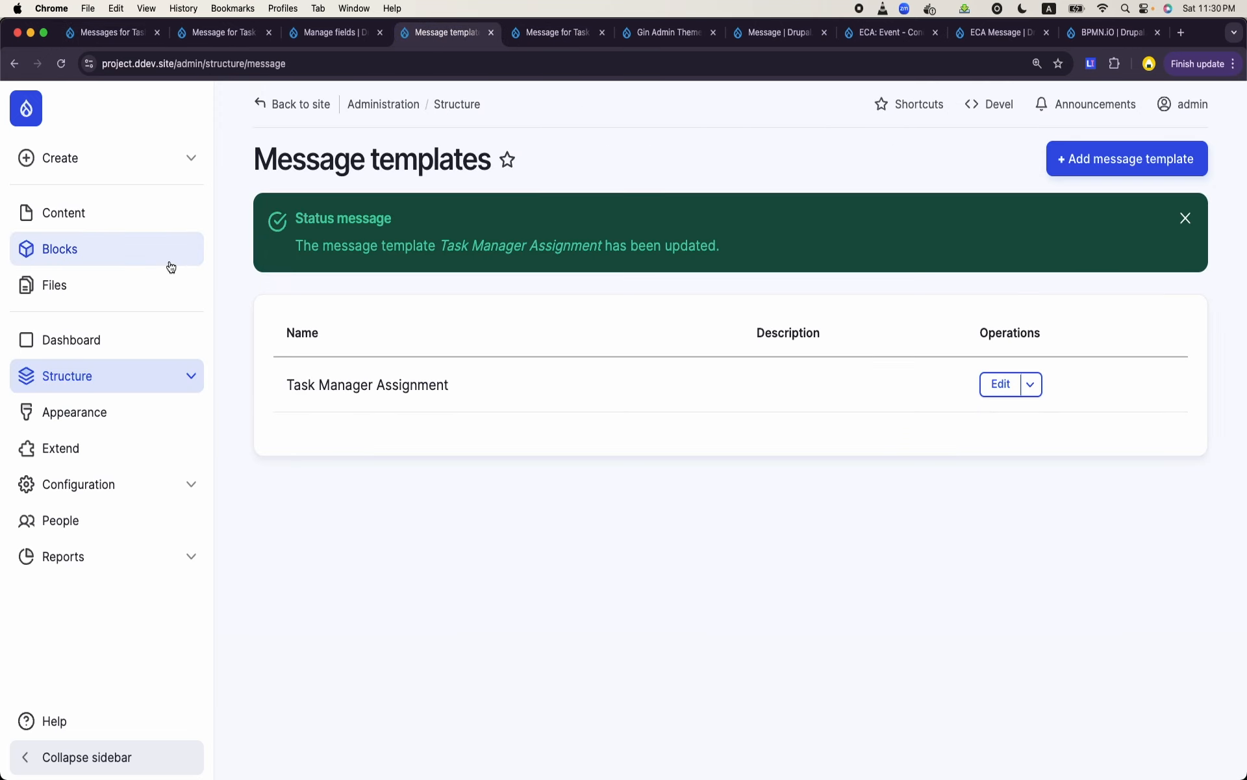
pyautogui.click(92, 170)
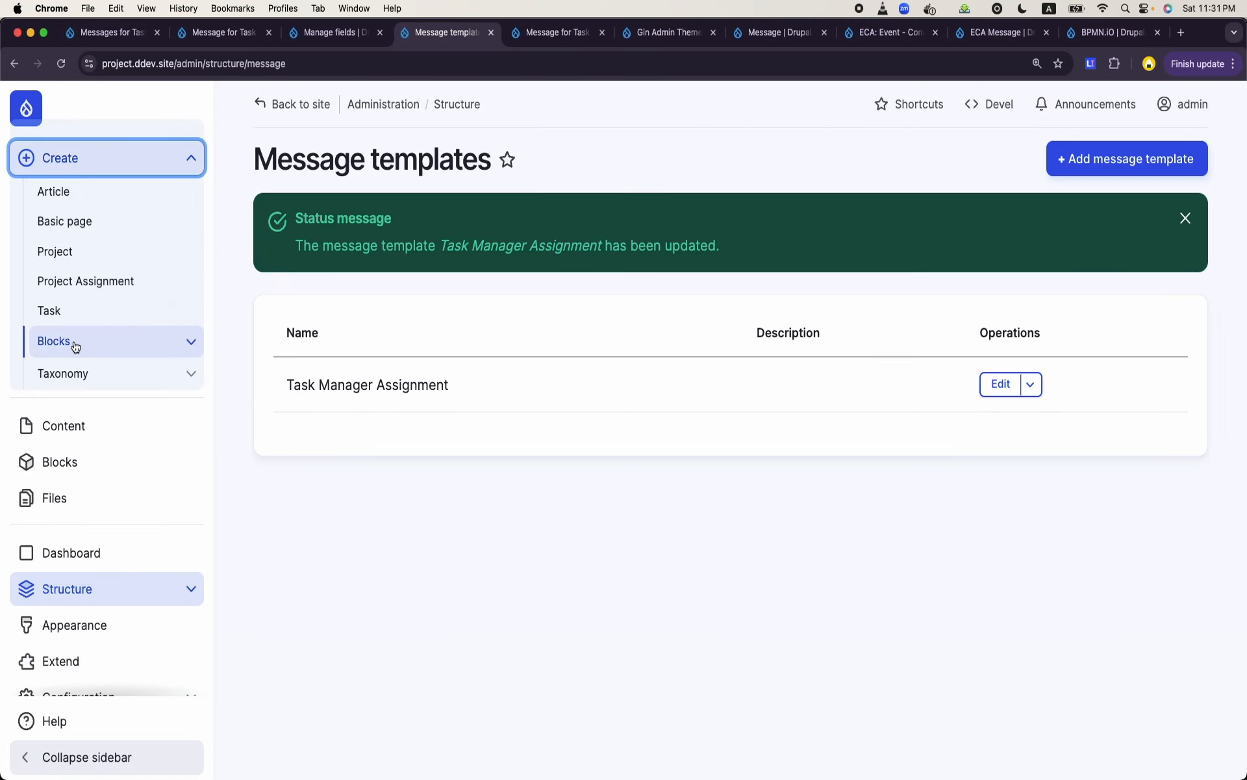
pyautogui.click(80, 319)
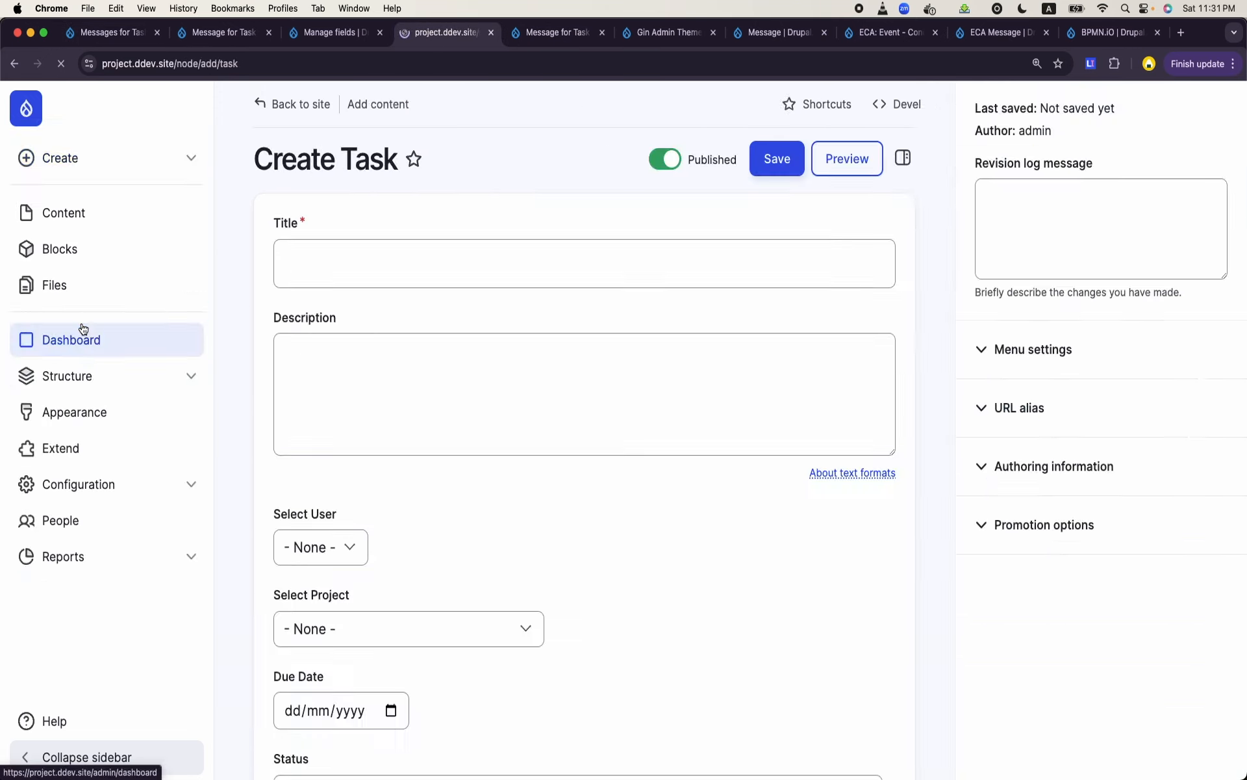
pyautogui.click(442, 258)
pyautogui.write('Task f')
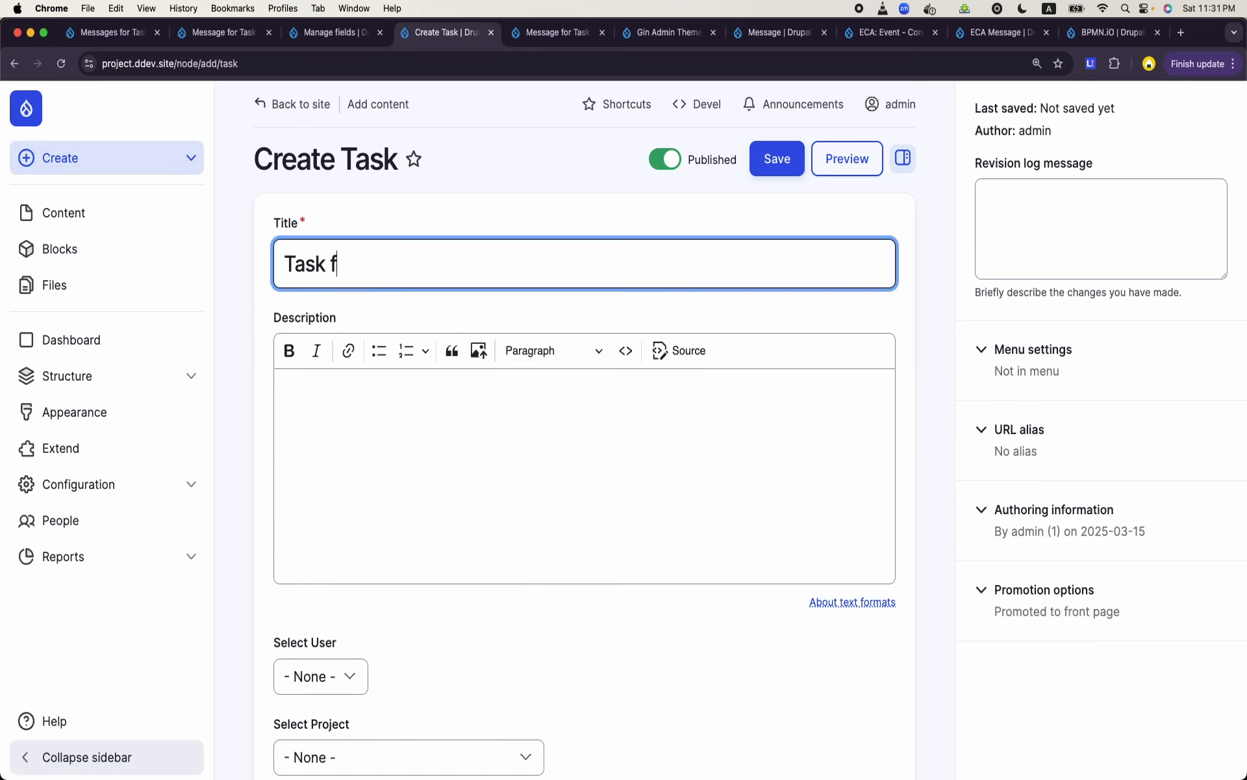
pyautogui.write('or Bilal')
# - Assign the new task to the user named in its title, with project Laravel Project and due date 27/03/2025
pyautogui.scroll(-4, 439, 349)
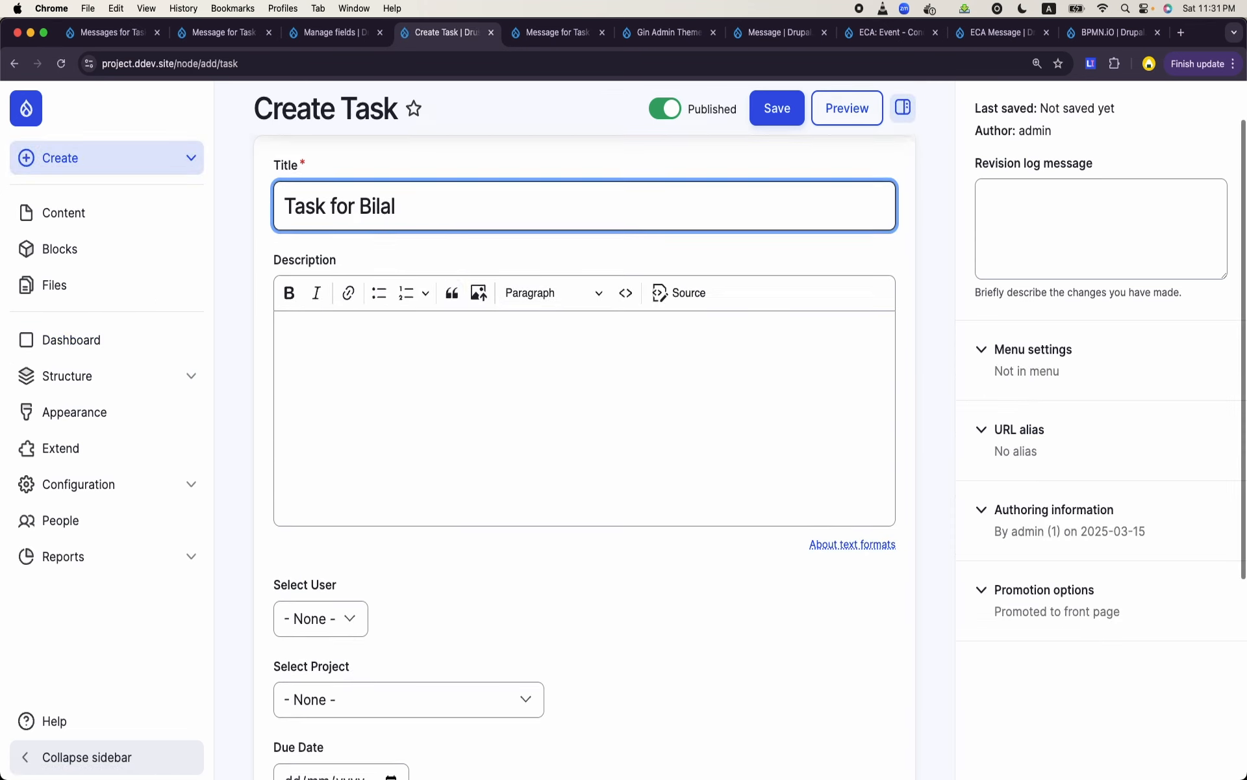
pyautogui.click(439, 350)
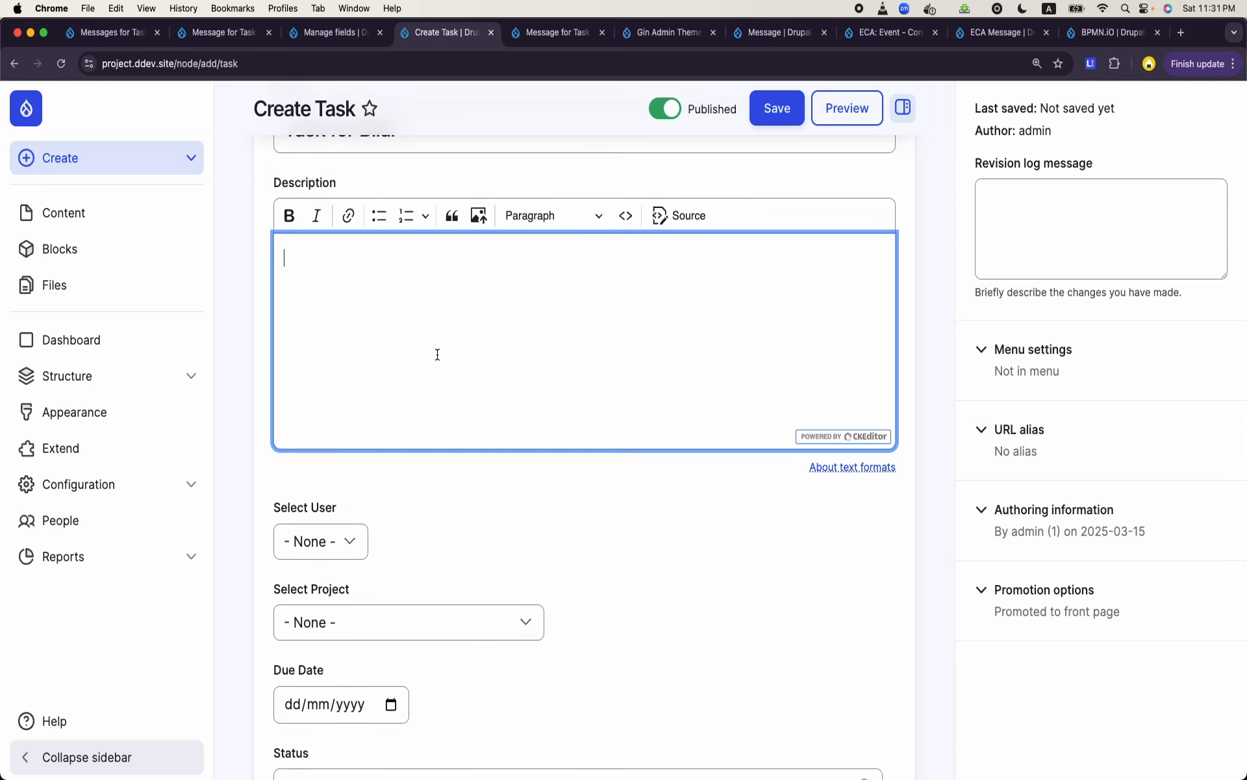
pyautogui.click(348, 540)
pyautogui.click(331, 588)
pyautogui.click(387, 622)
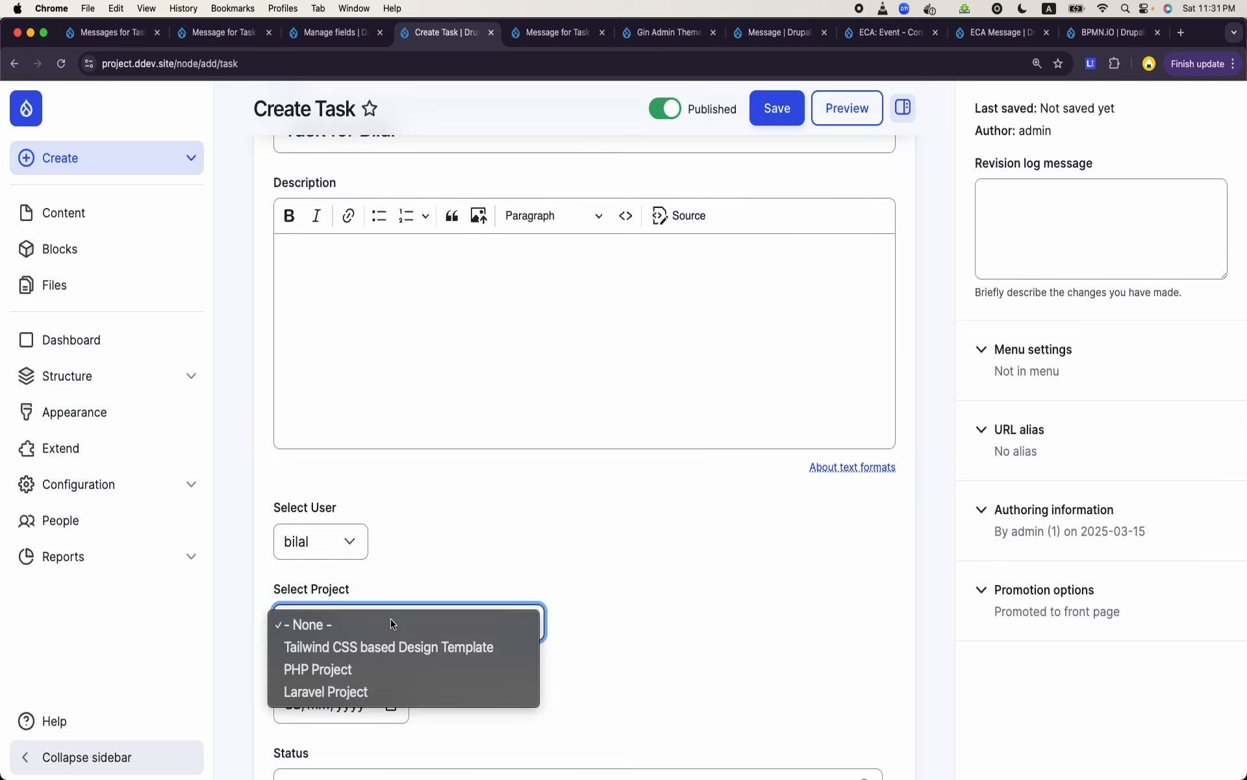
pyautogui.click(357, 693)
pyautogui.scroll(-3, 528, 576)
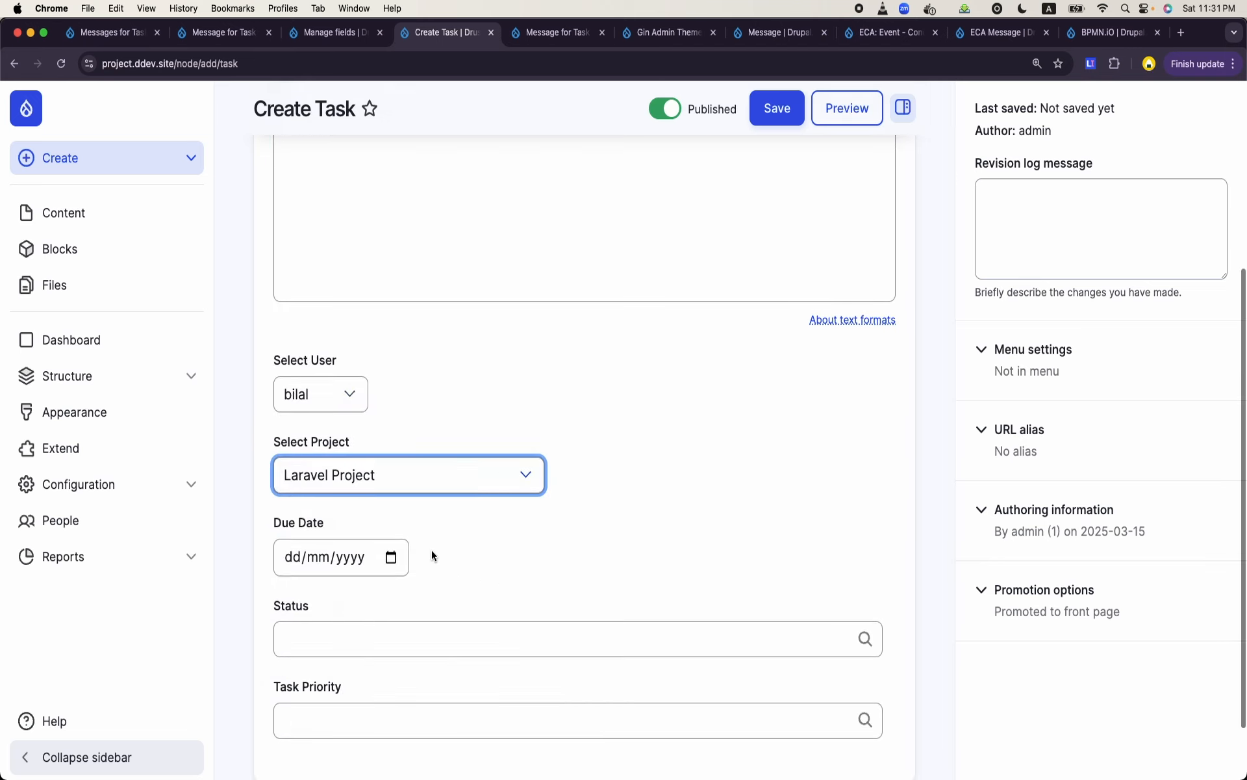
pyautogui.click(391, 557)
pyautogui.click(390, 464)
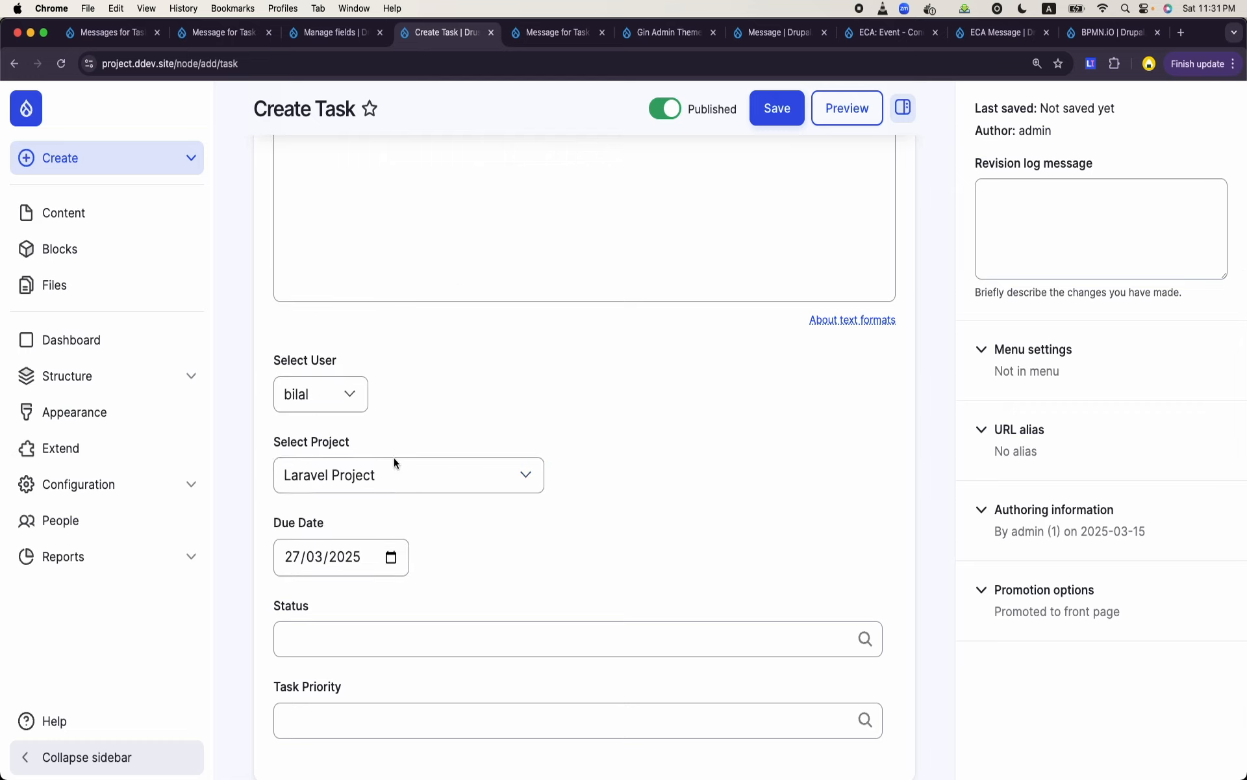
# - Set the task's status to To Do and its priority to Critical, and save the task
pyautogui.click(582, 641)
pyautogui.write('t')
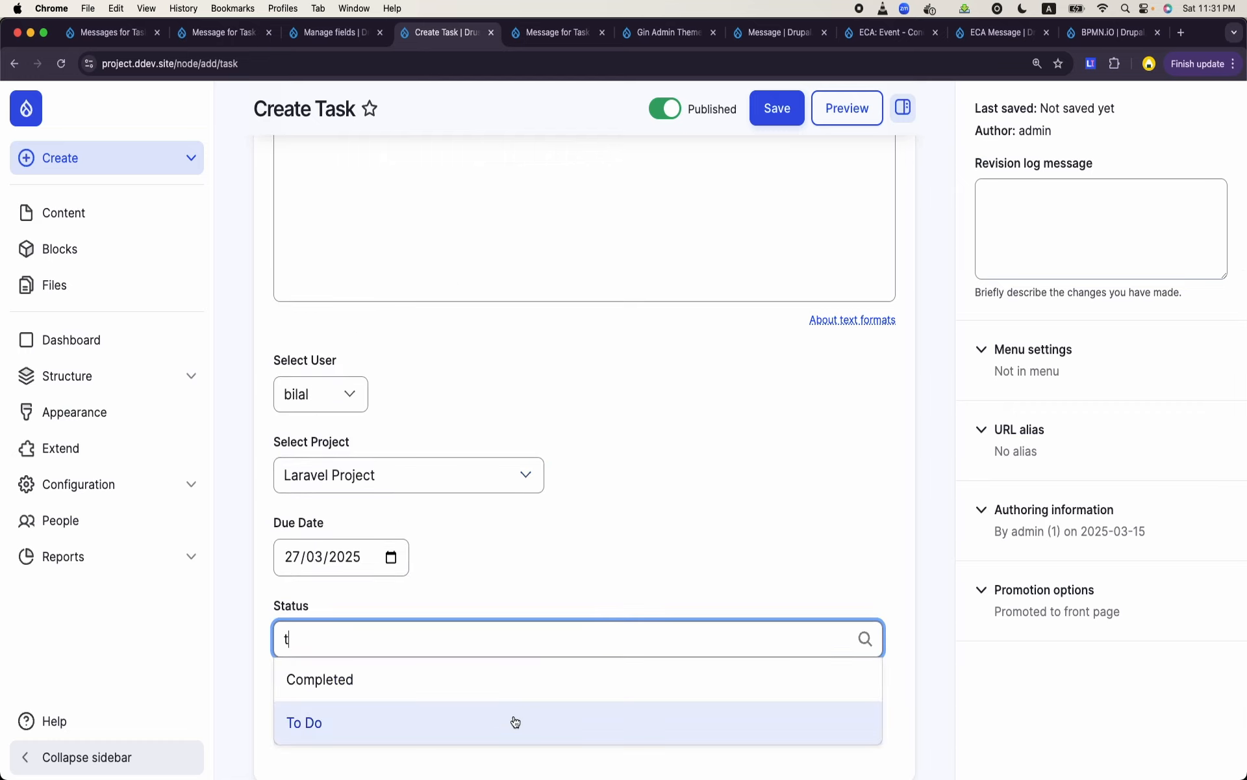
pyautogui.click(513, 721)
pyautogui.click(518, 707)
pyautogui.write('a')
pyautogui.scroll(-2, 412, 676)
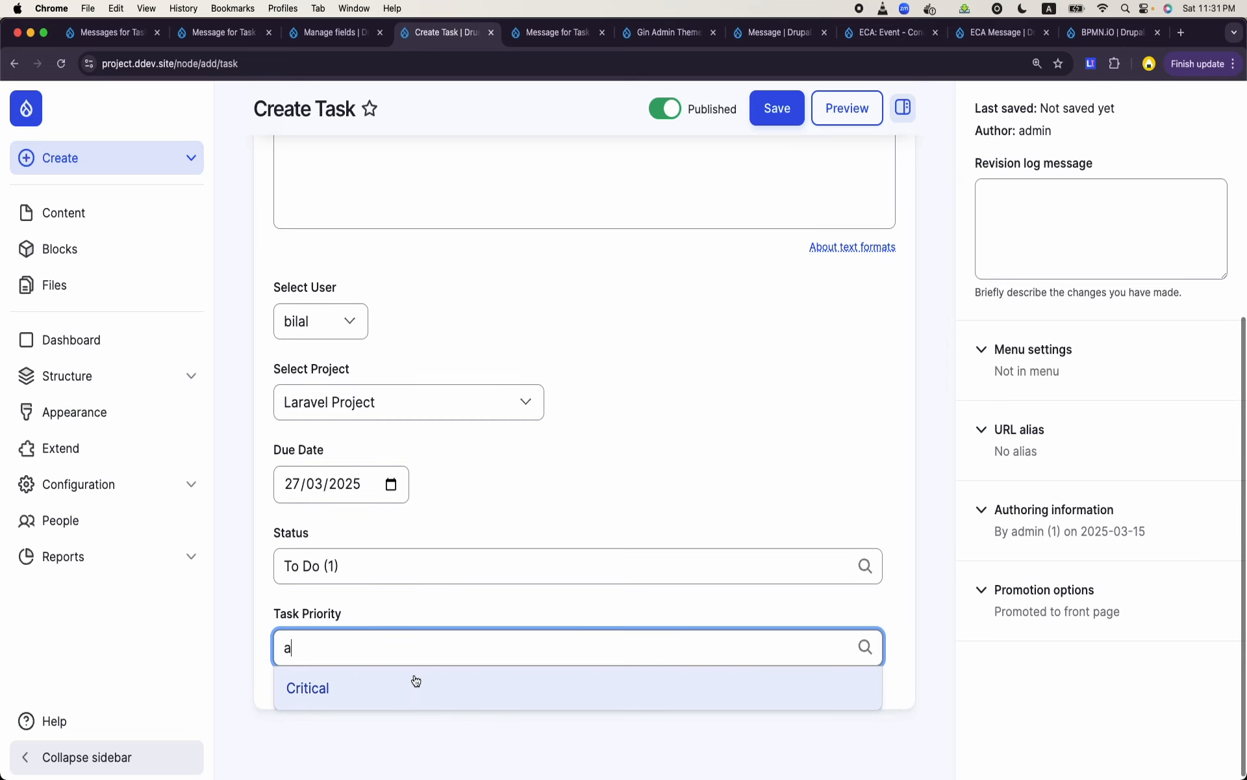
pyautogui.click(410, 676)
pyautogui.scroll(6, 677, 410)
pyautogui.click(779, 159)
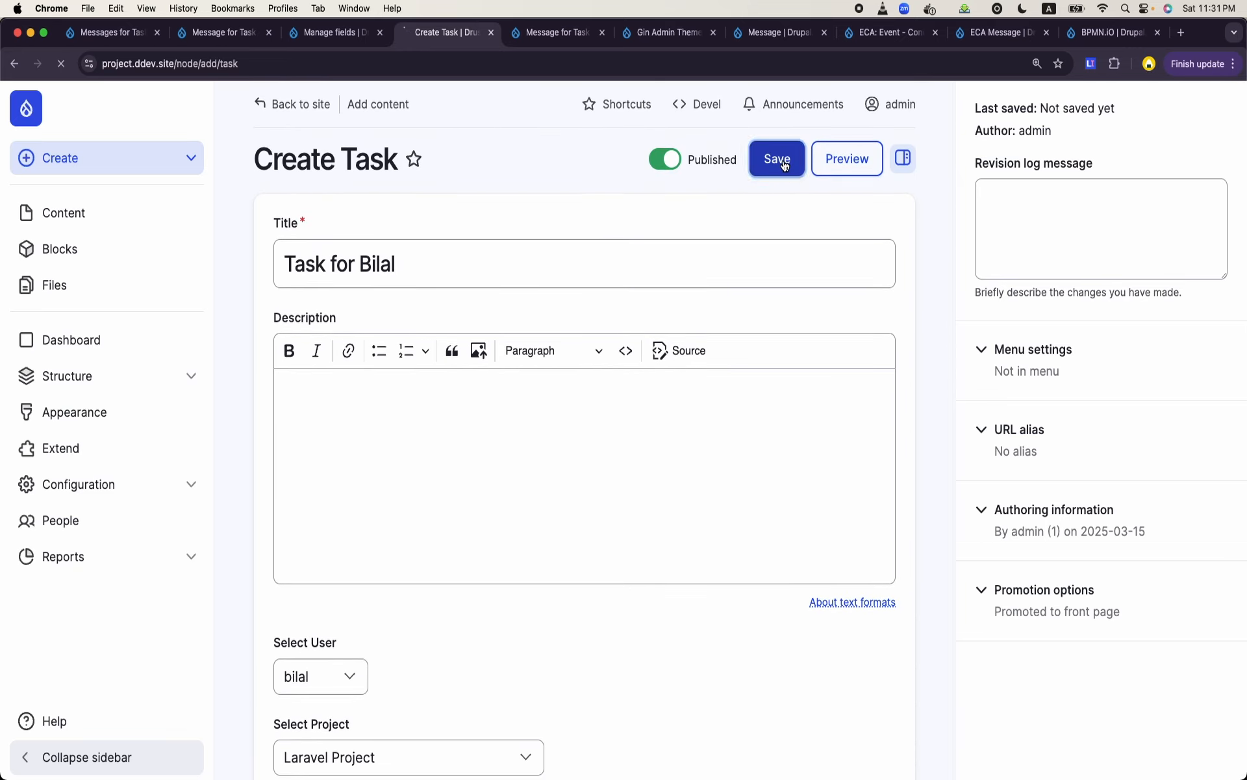
pyautogui.click(338, 36)
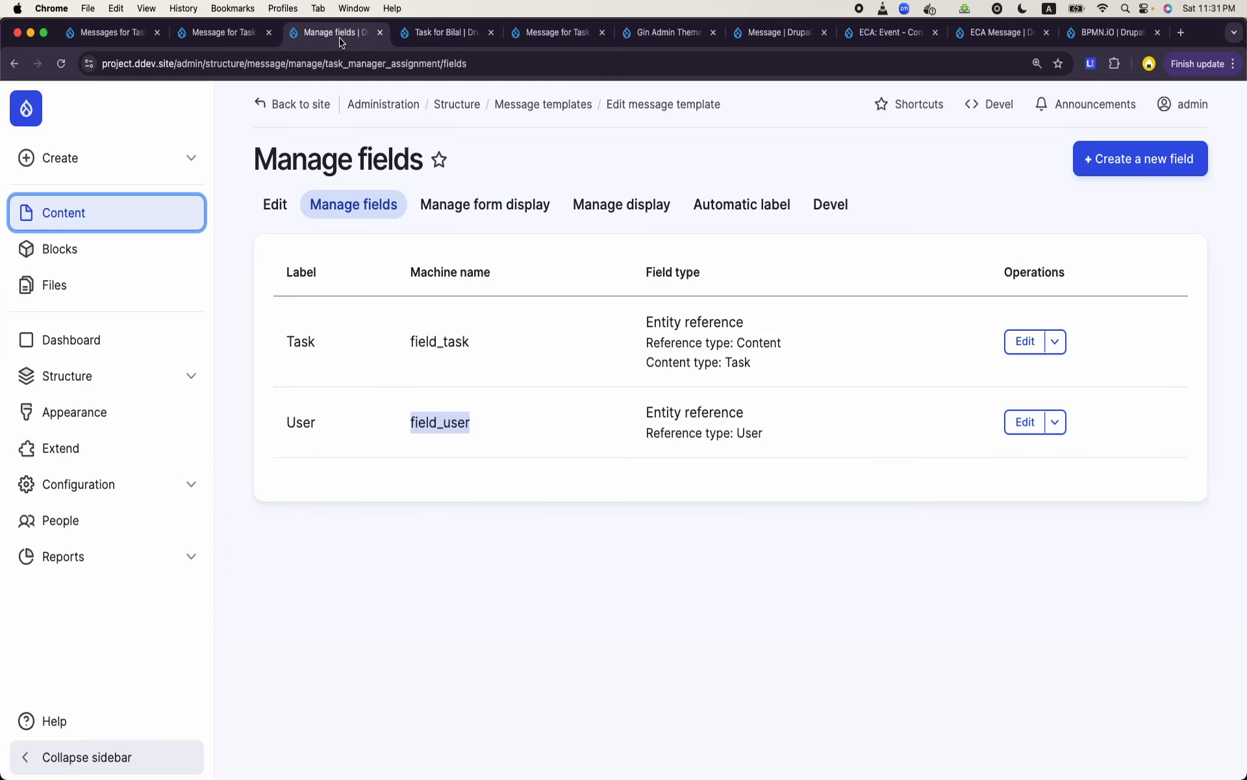
pyautogui.click(242, 45)
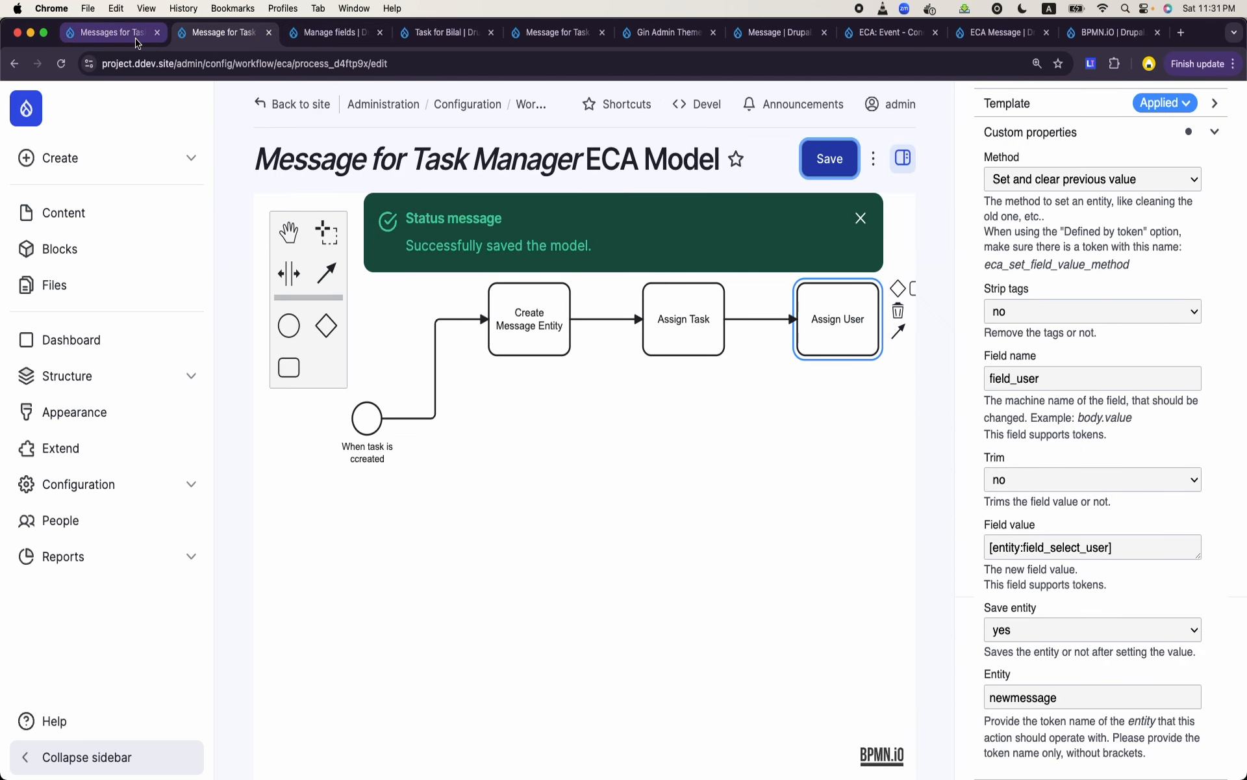
pyautogui.click(532, 45)
pyautogui.click(666, 32)
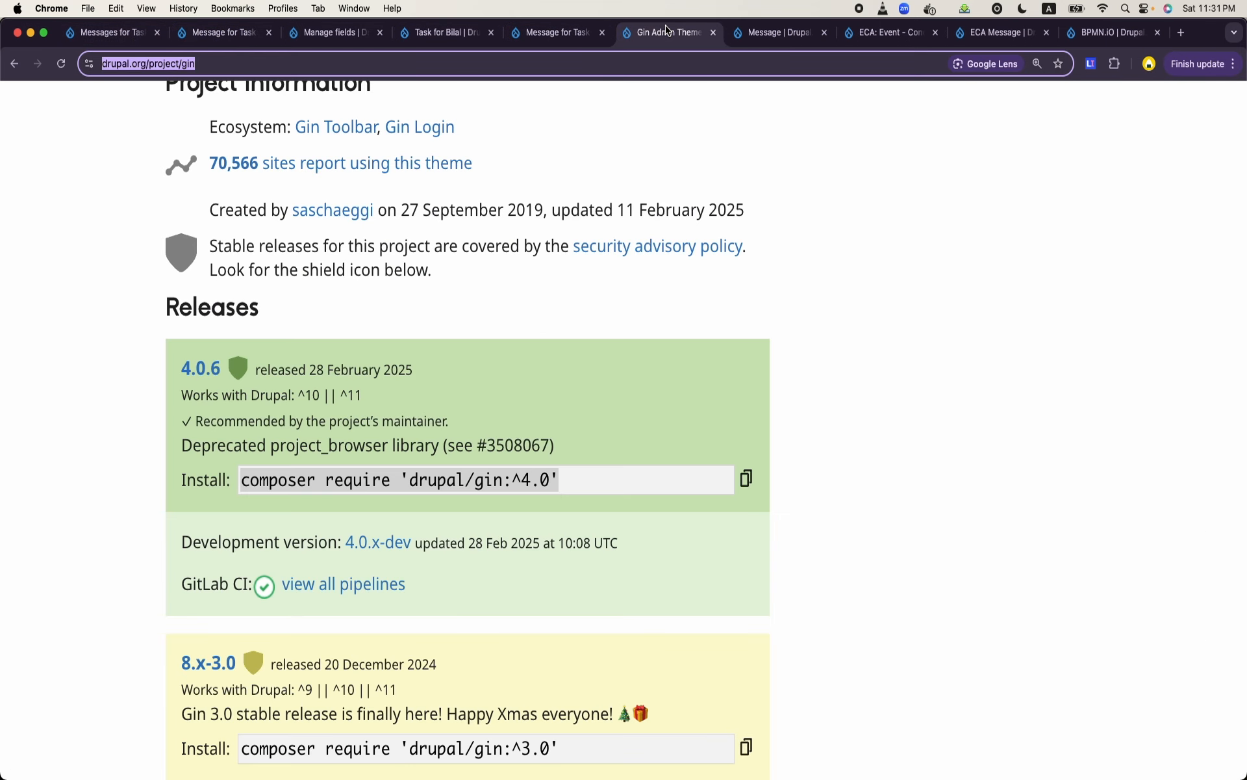
# - From the new task's page, open the Messages for Task Managers view for editing and examine the rendered messages in its preview
pyautogui.click(453, 31)
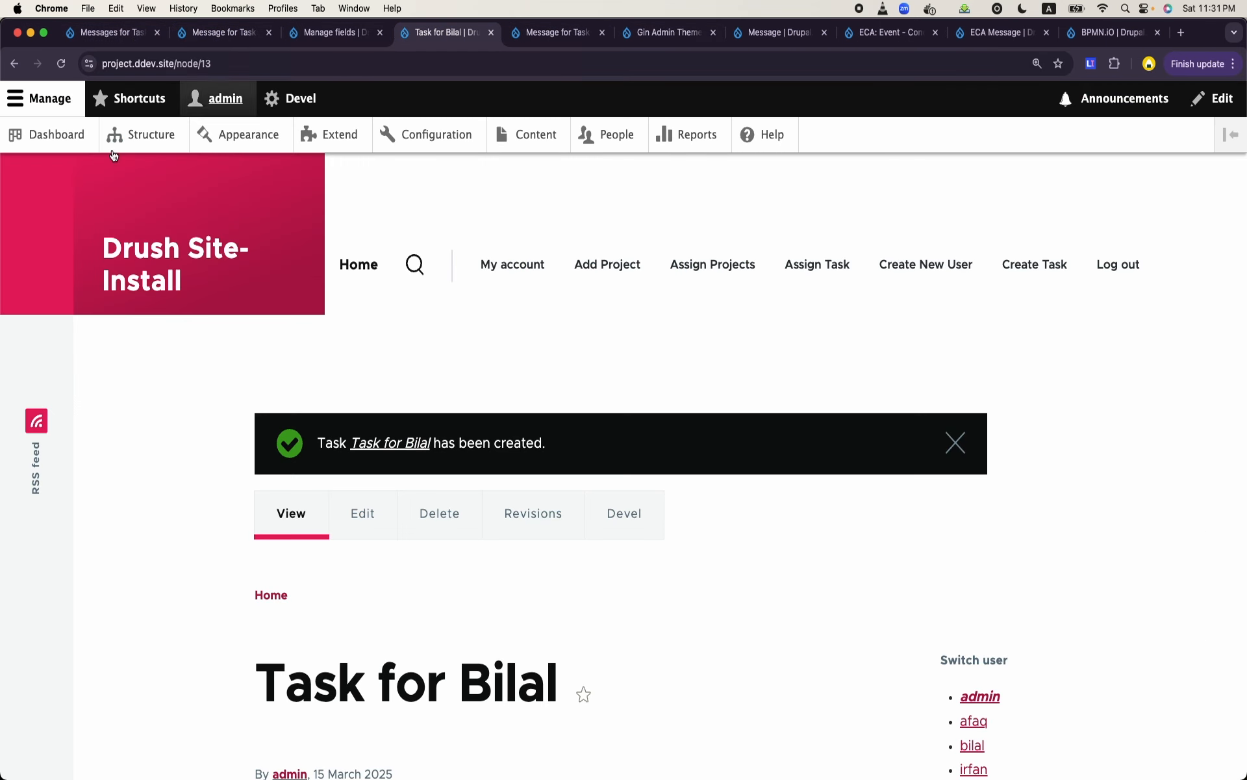
pyautogui.click(130, 135)
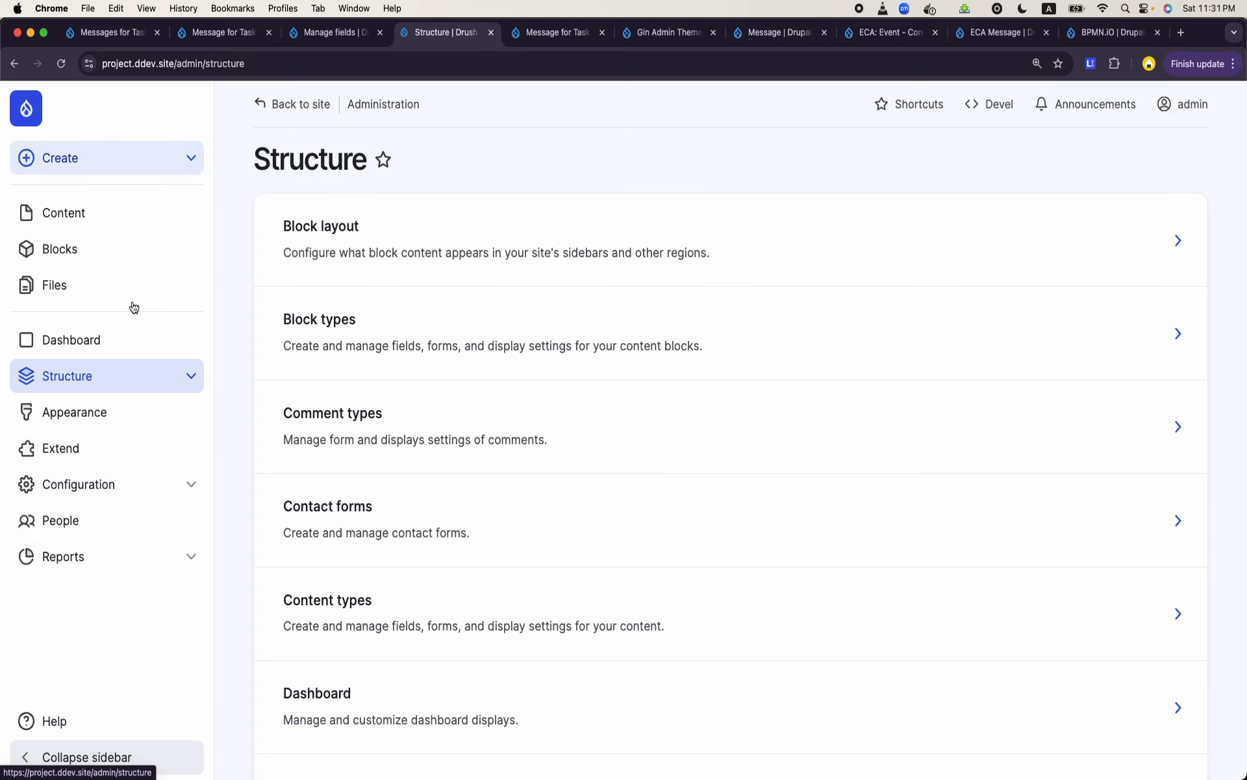
pyautogui.click(132, 409)
pyautogui.click(144, 385)
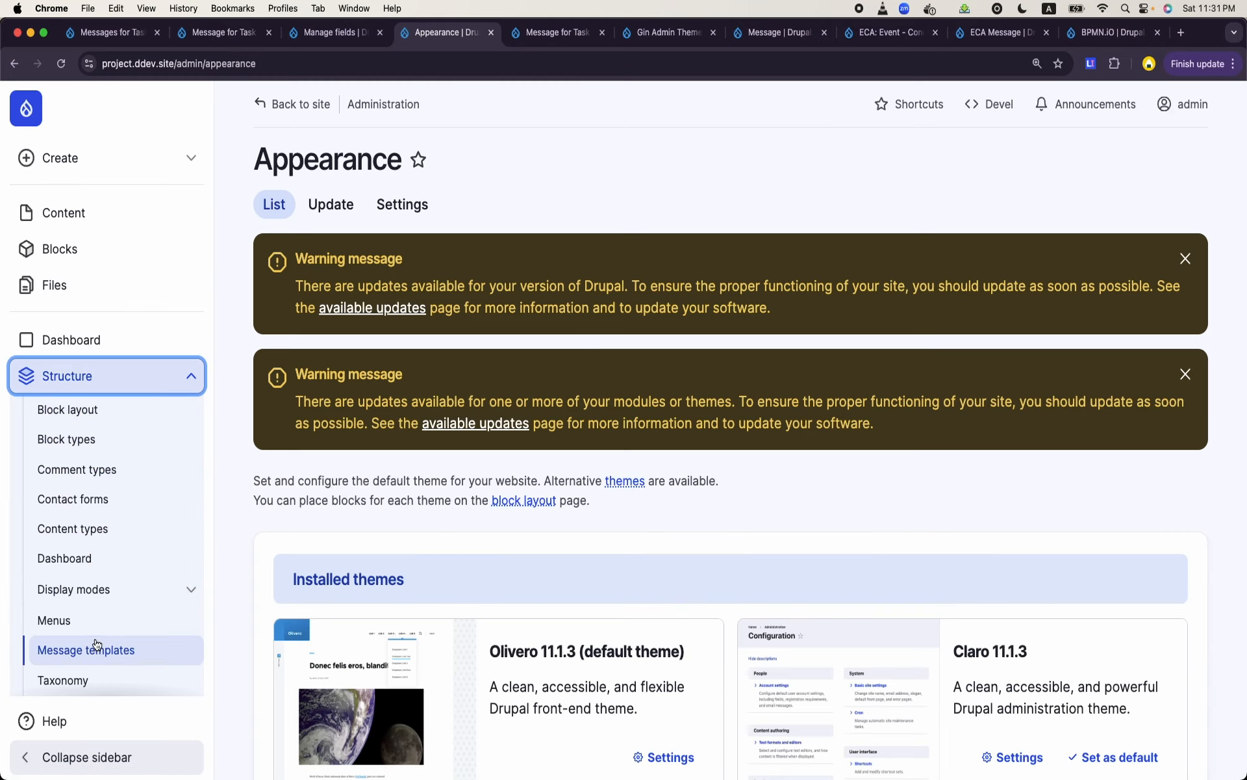
pyautogui.scroll(-3, 100, 648)
pyautogui.click(79, 523)
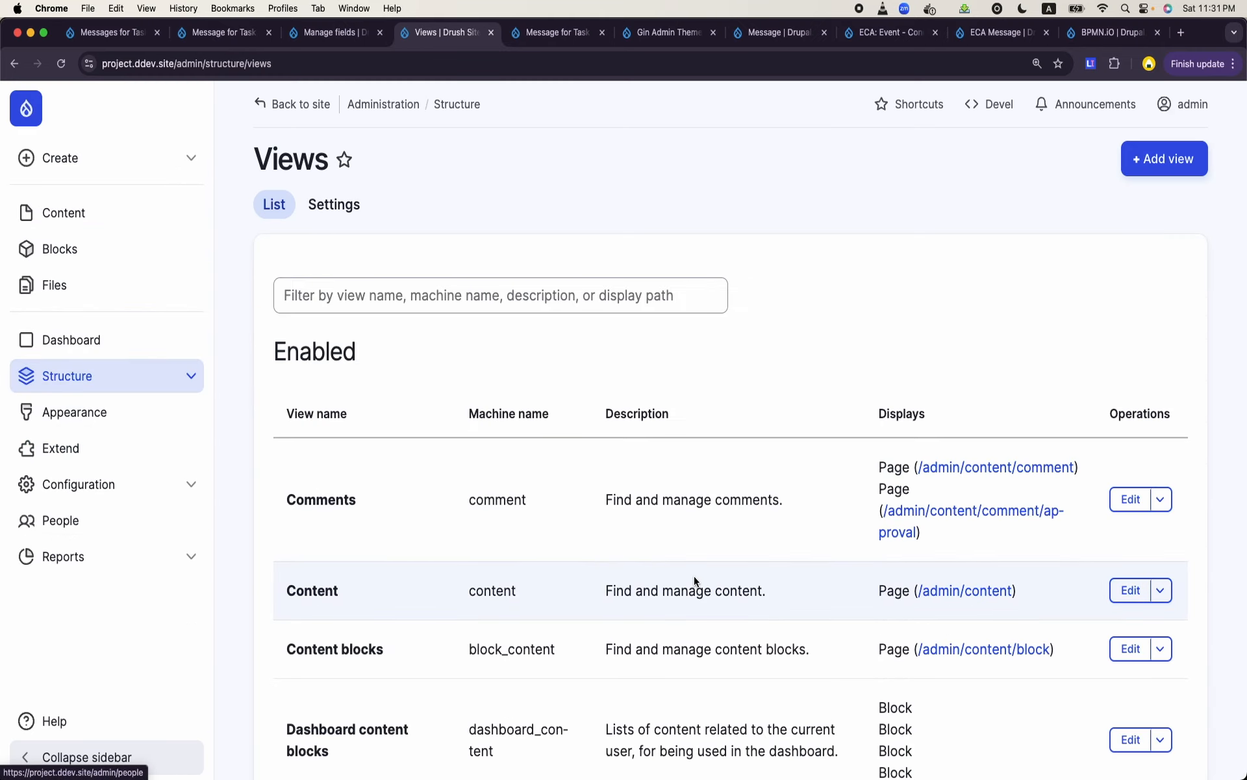
pyautogui.scroll(-9, 693, 578)
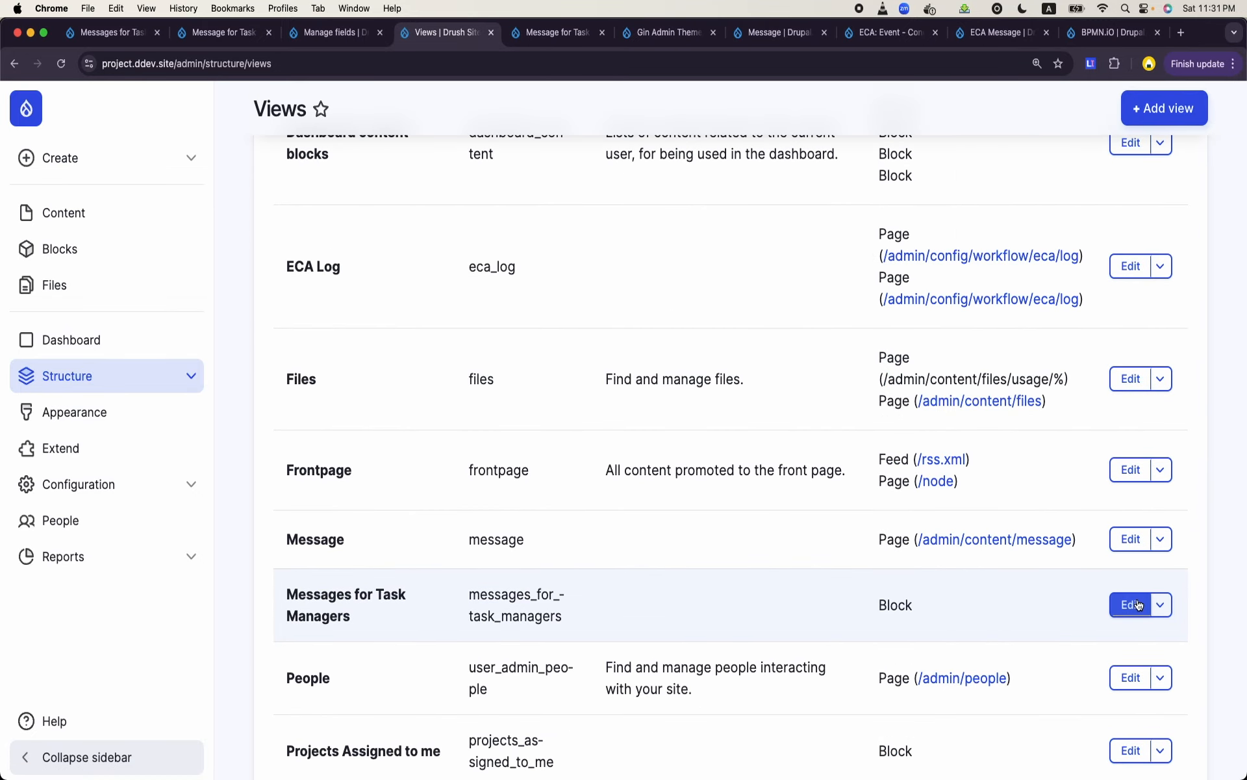
pyautogui.click(1130, 604)
pyautogui.scroll(-20, 516, 482)
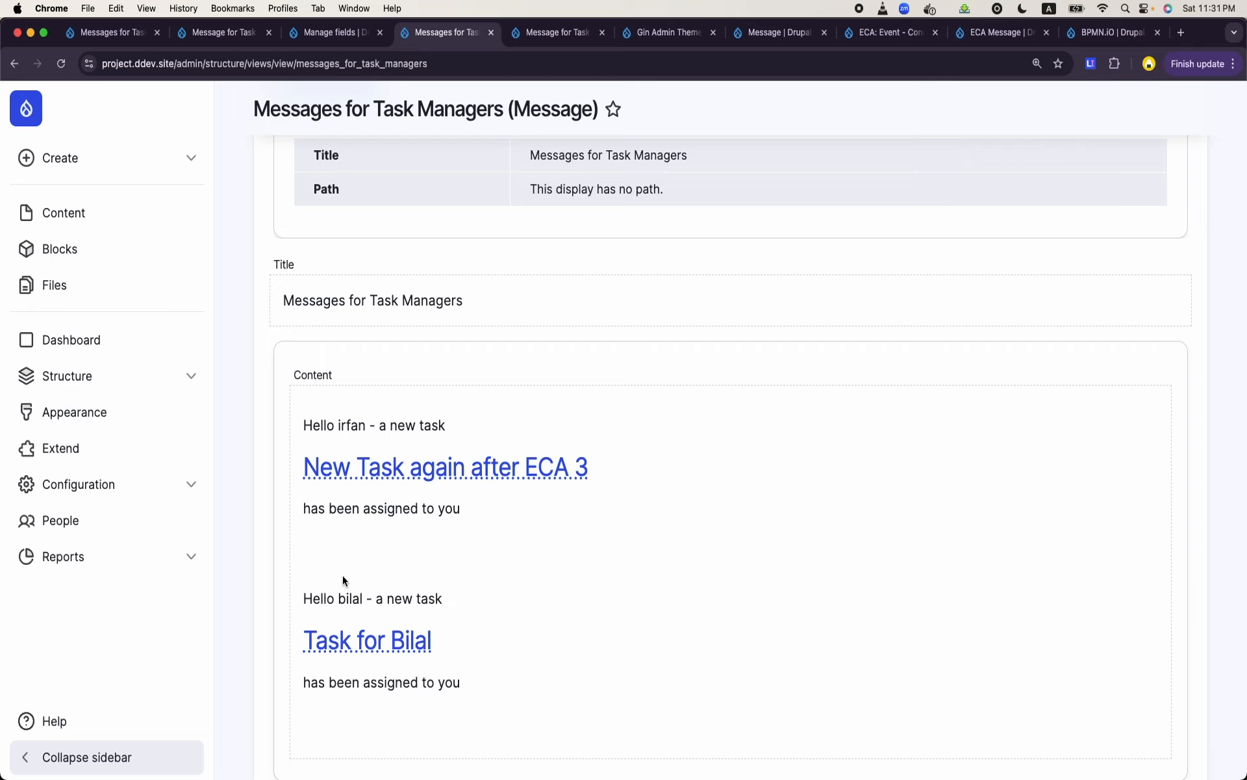
pyautogui.scroll(7, 680, 522)
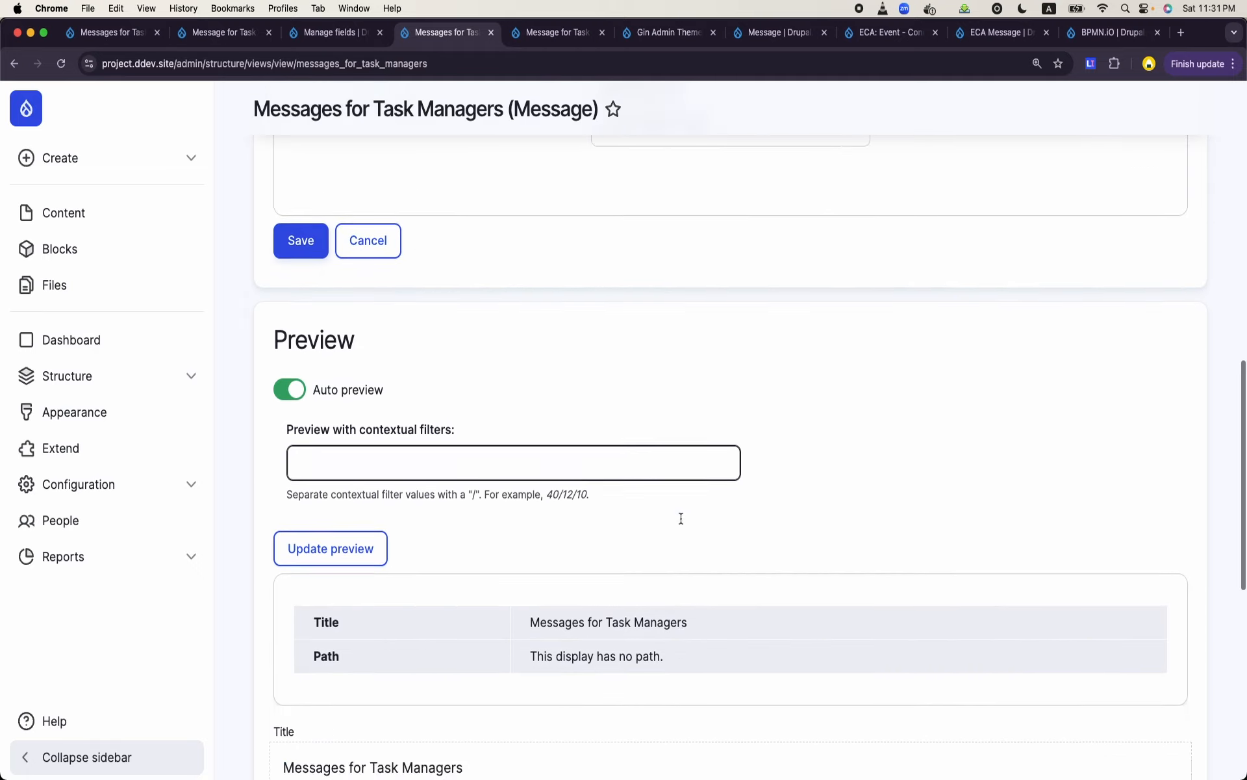
pyautogui.scroll(-5, 681, 522)
pyautogui.scroll(-2, 681, 523)
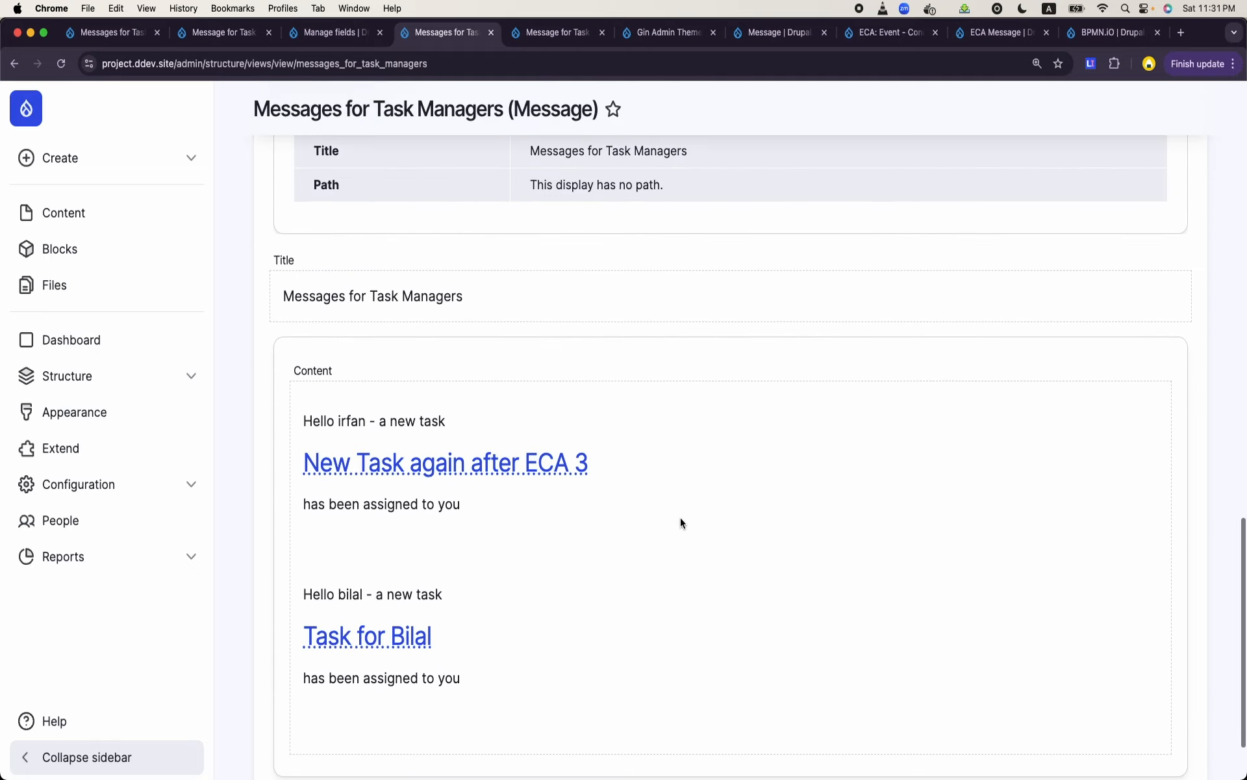
# - Add a contextual filter on Message: User (field_user) to the Messages for Task Managers view
pyautogui.scroll(15, 680, 517)
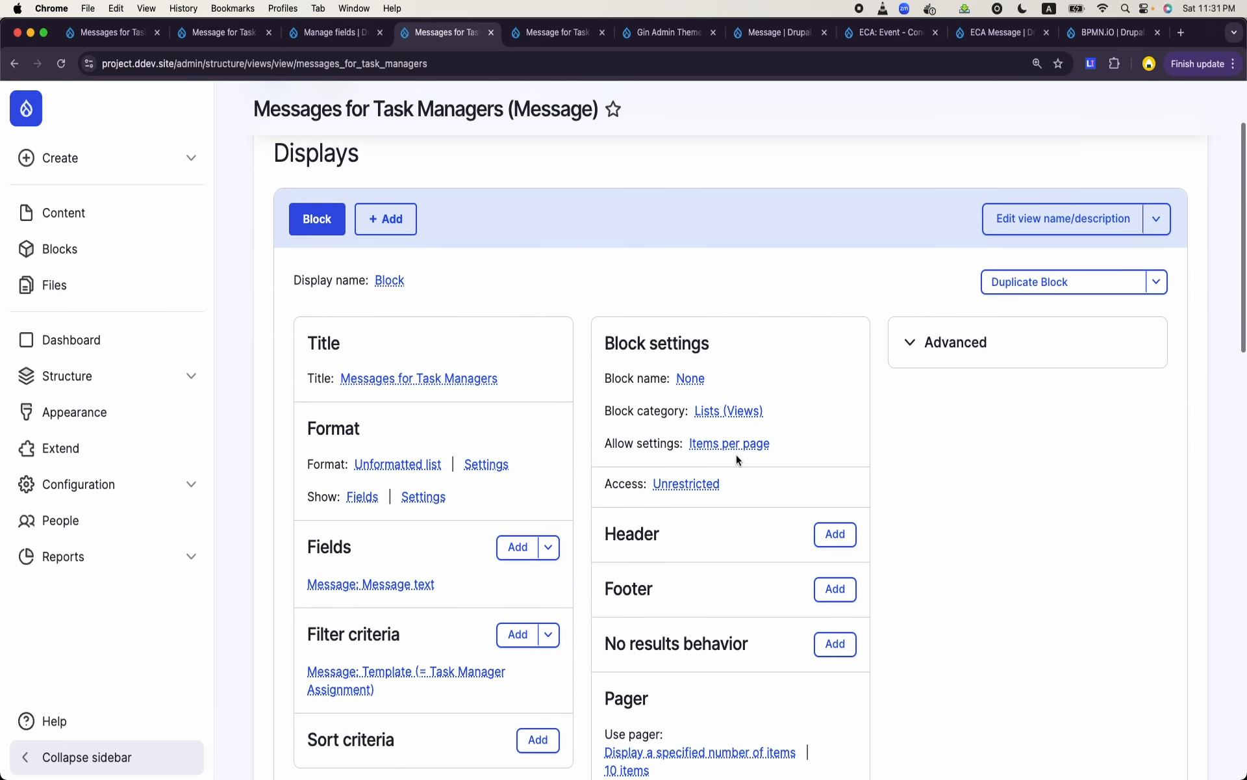
pyautogui.click(939, 341)
pyautogui.click(1133, 444)
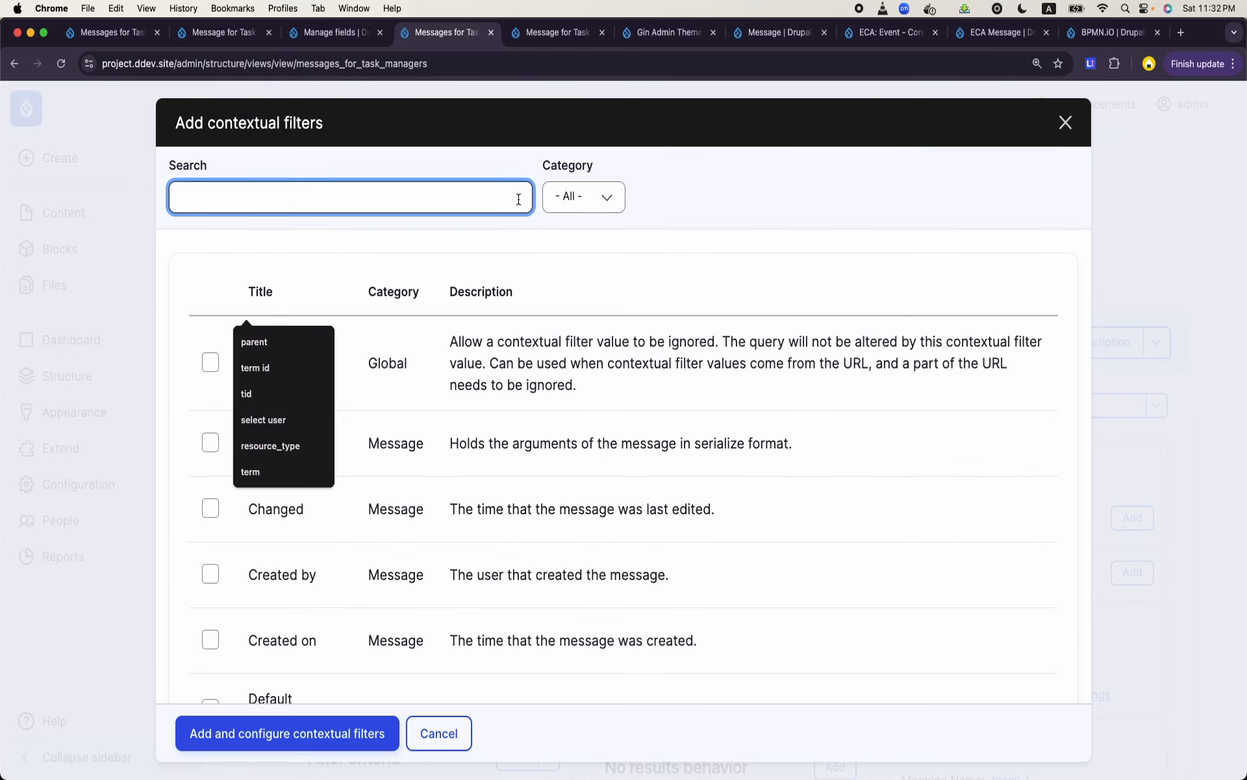
pyautogui.write('field_user')
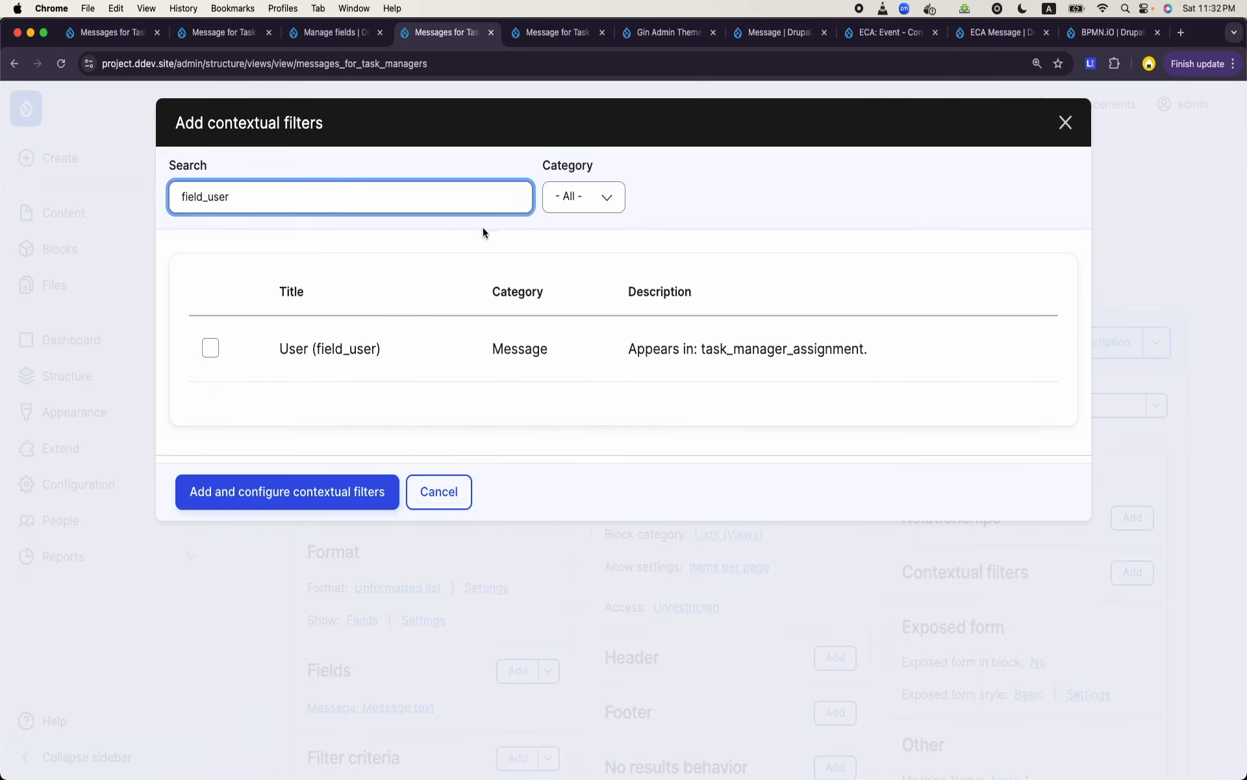
pyautogui.click(210, 347)
pyautogui.click(305, 536)
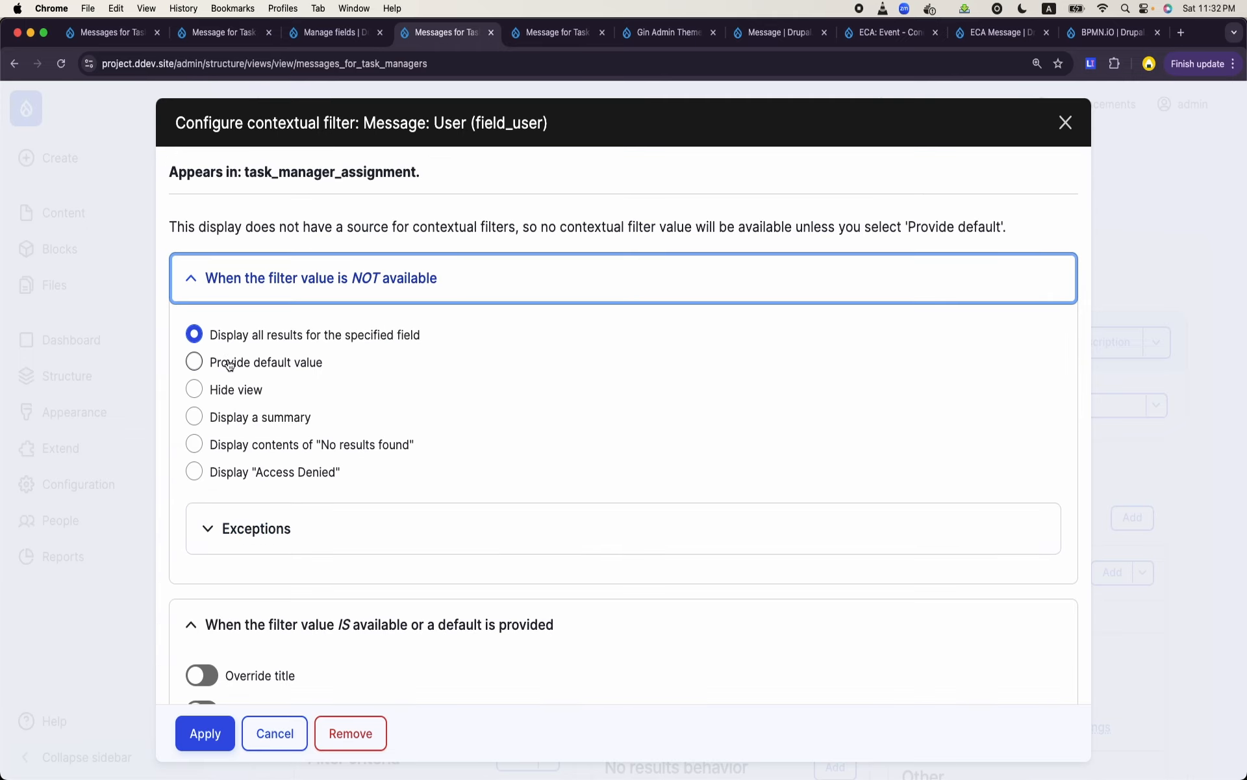
# - Have the User contextual filter provide the default value User ID from logged in user, and apply it
pyautogui.click(229, 365)
pyautogui.click(273, 427)
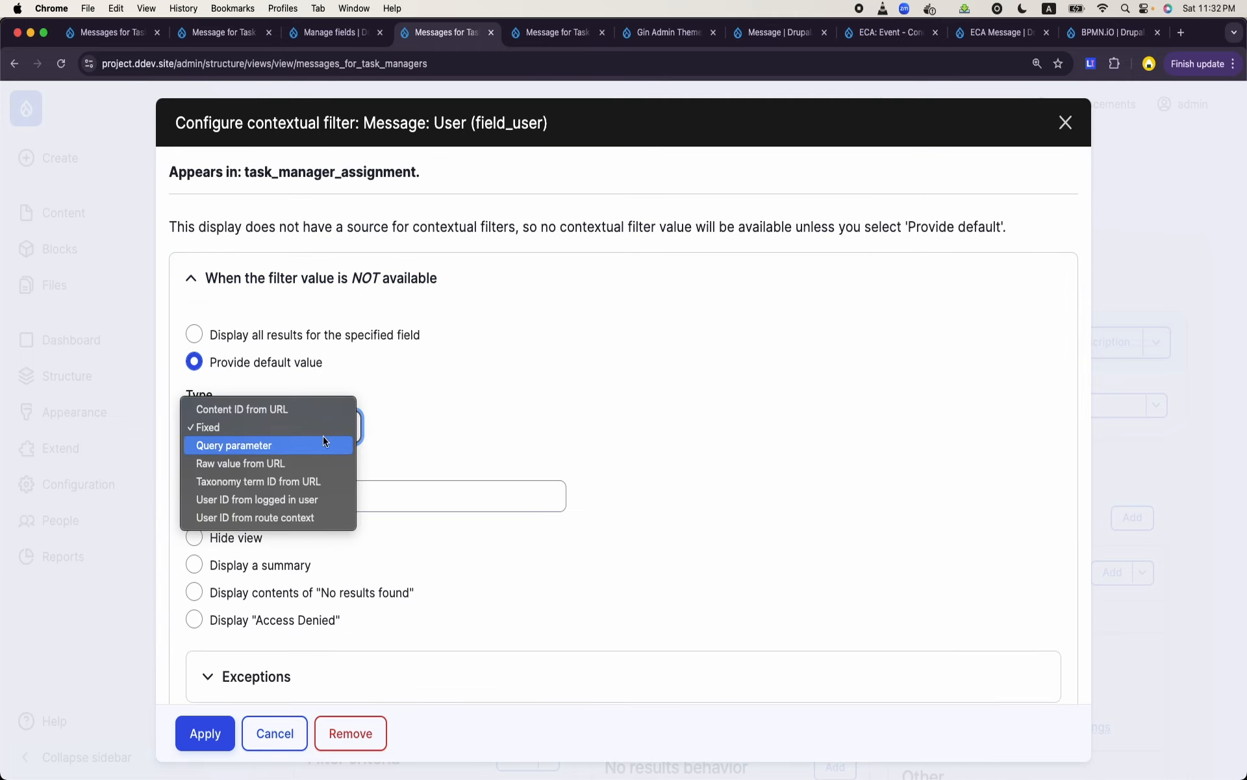
pyautogui.click(296, 498)
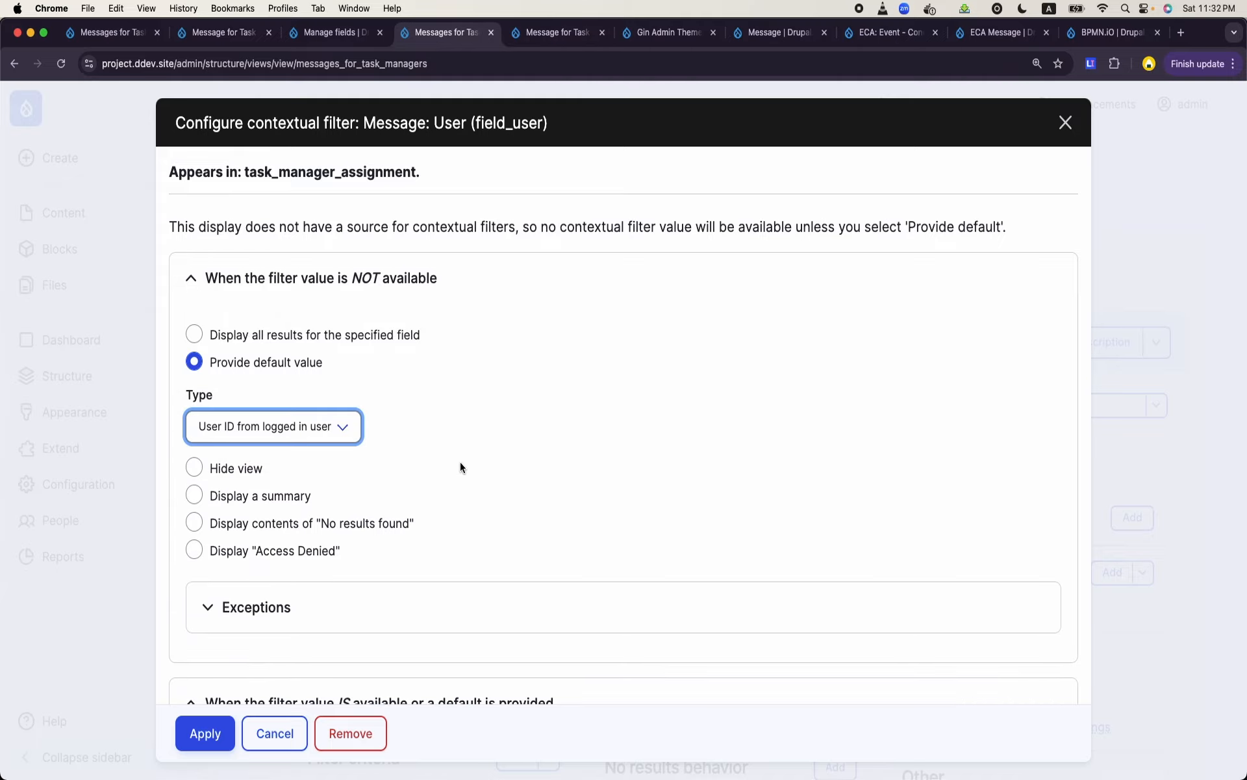
pyautogui.scroll(-2, 459, 466)
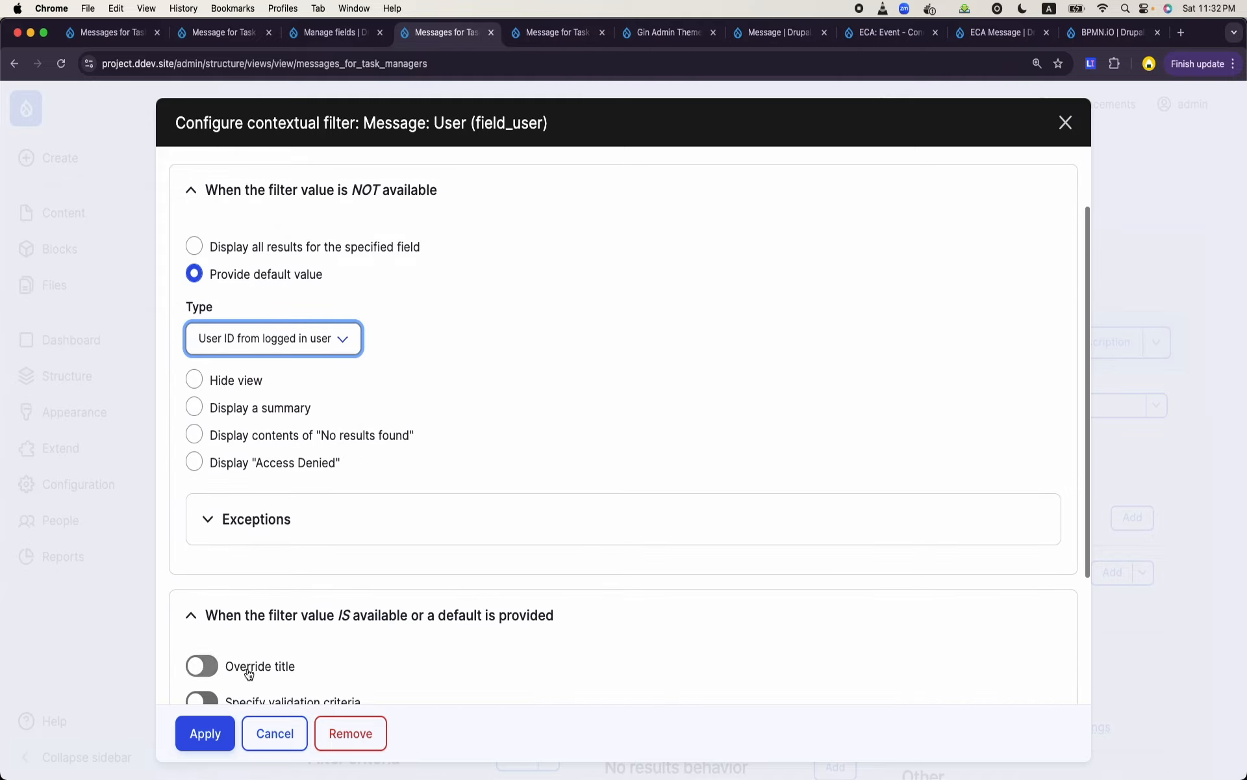
pyautogui.click(205, 733)
# - Preview the Messages for Task Managers view with the contextual filter value 4
pyautogui.scroll(-10, 485, 565)
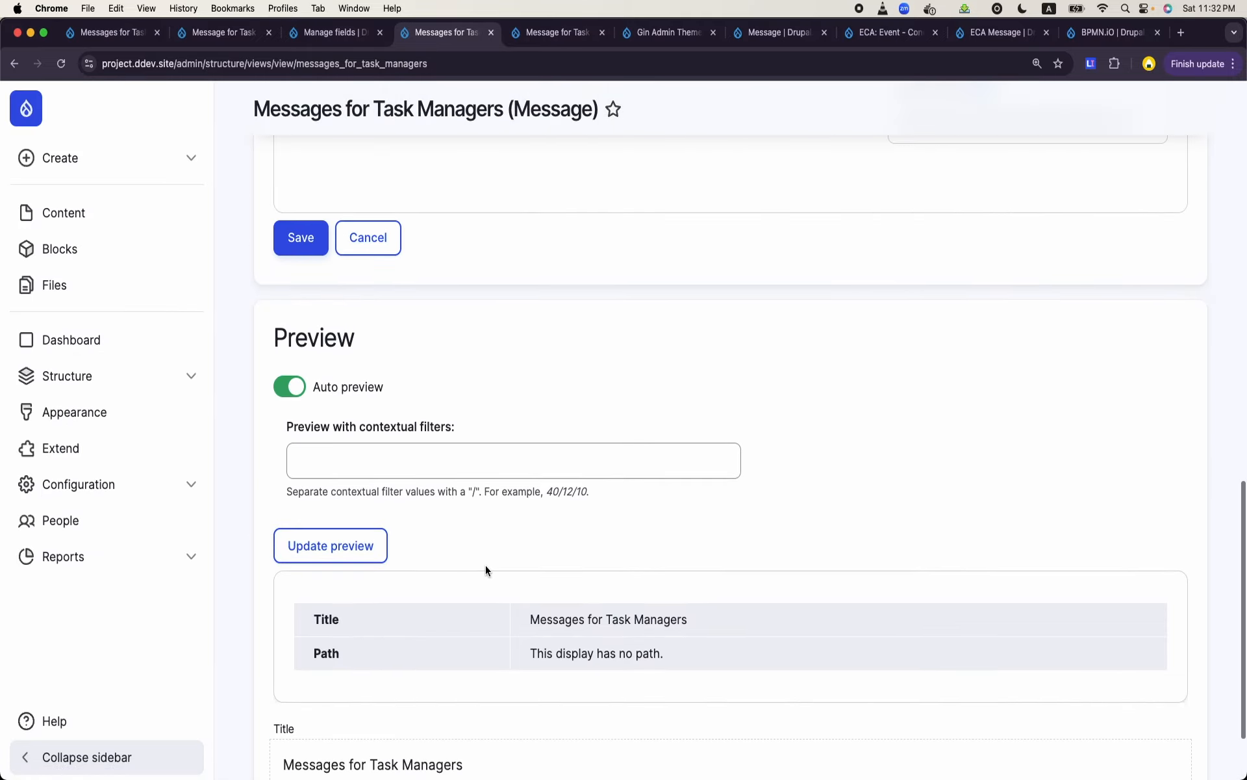
pyautogui.scroll(-2, 485, 569)
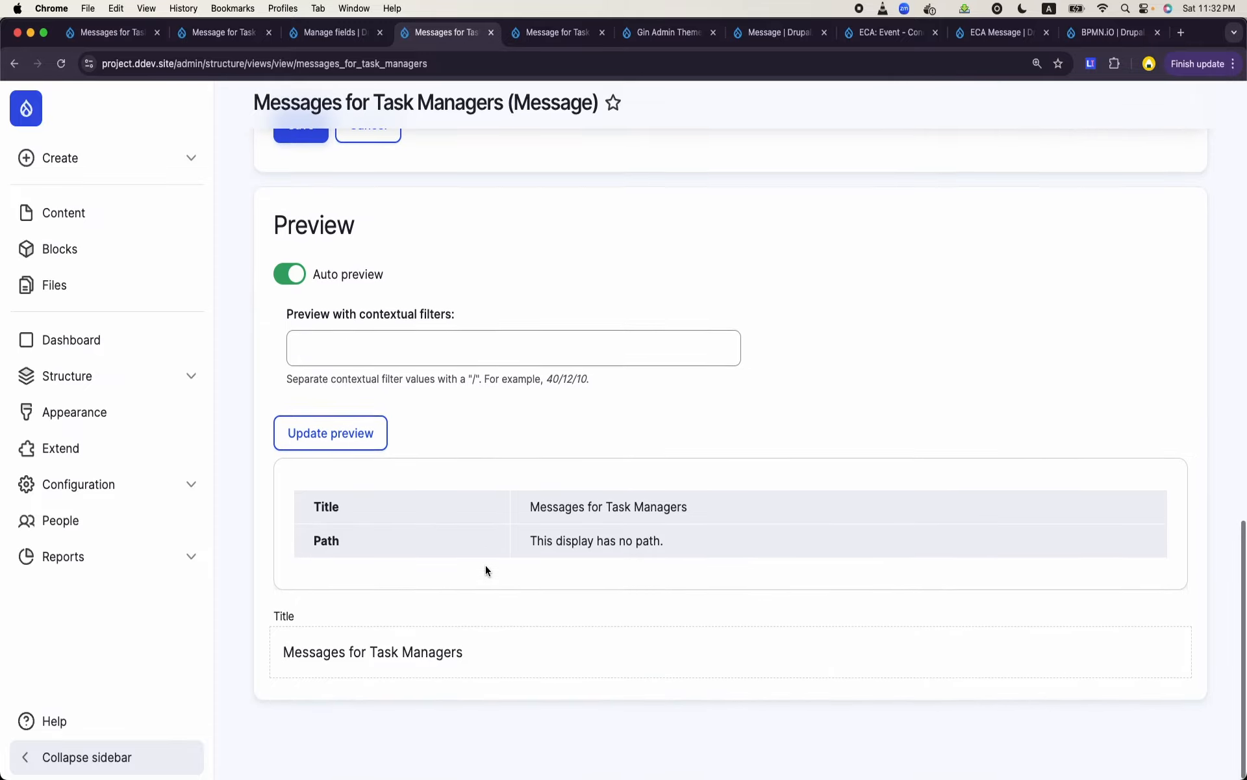
pyautogui.click(482, 362)
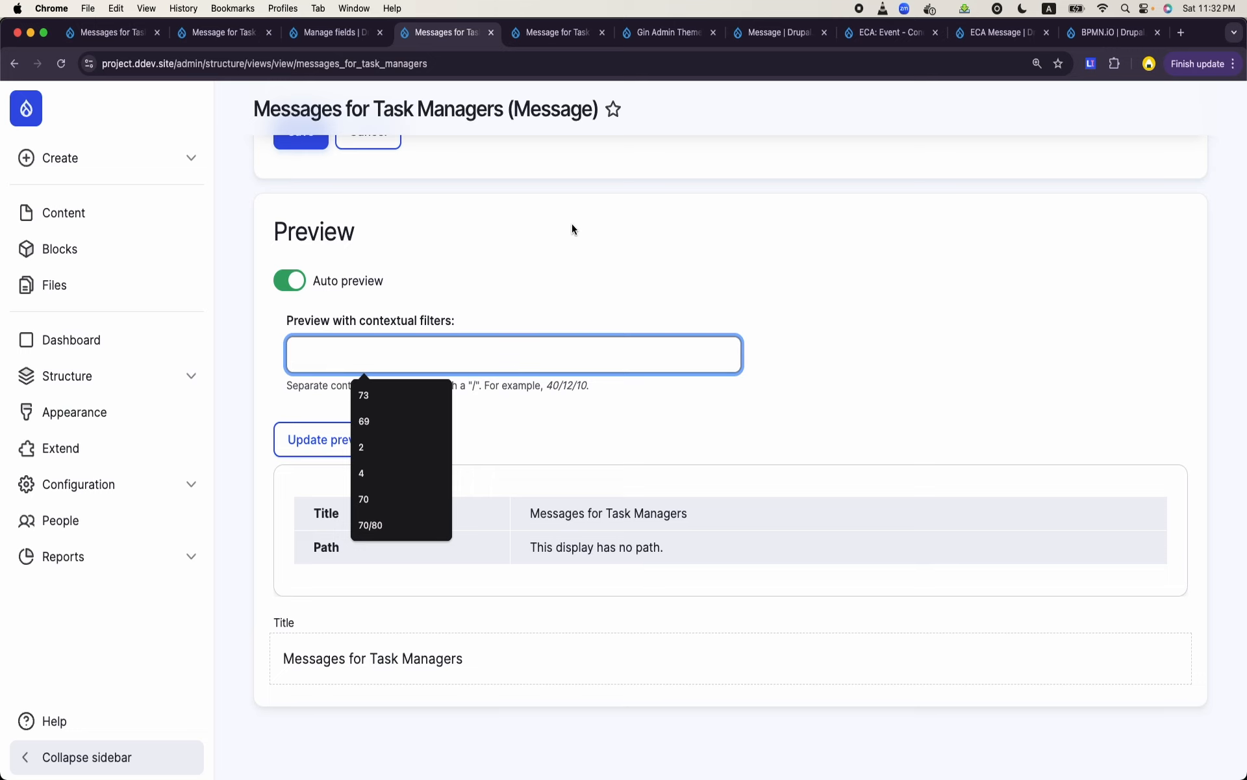
pyautogui.click(330, 32)
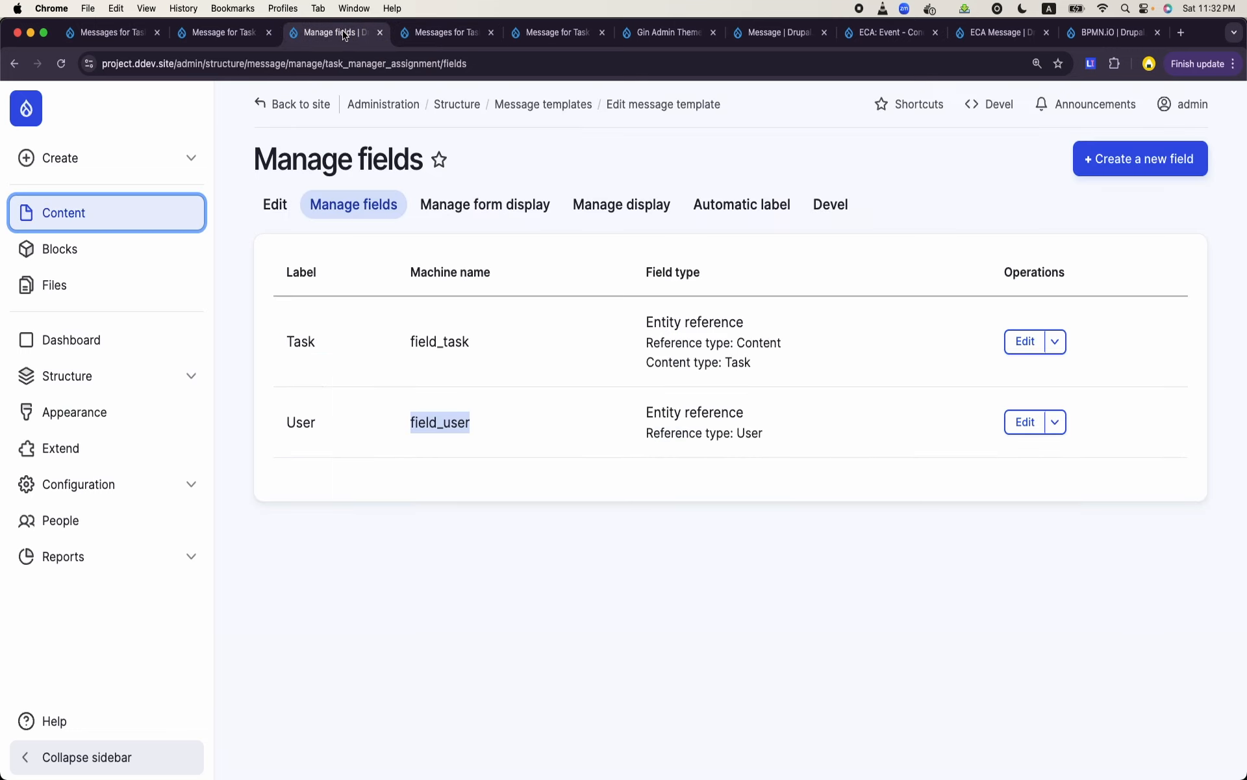
pyautogui.click(448, 35)
pyautogui.click(457, 343)
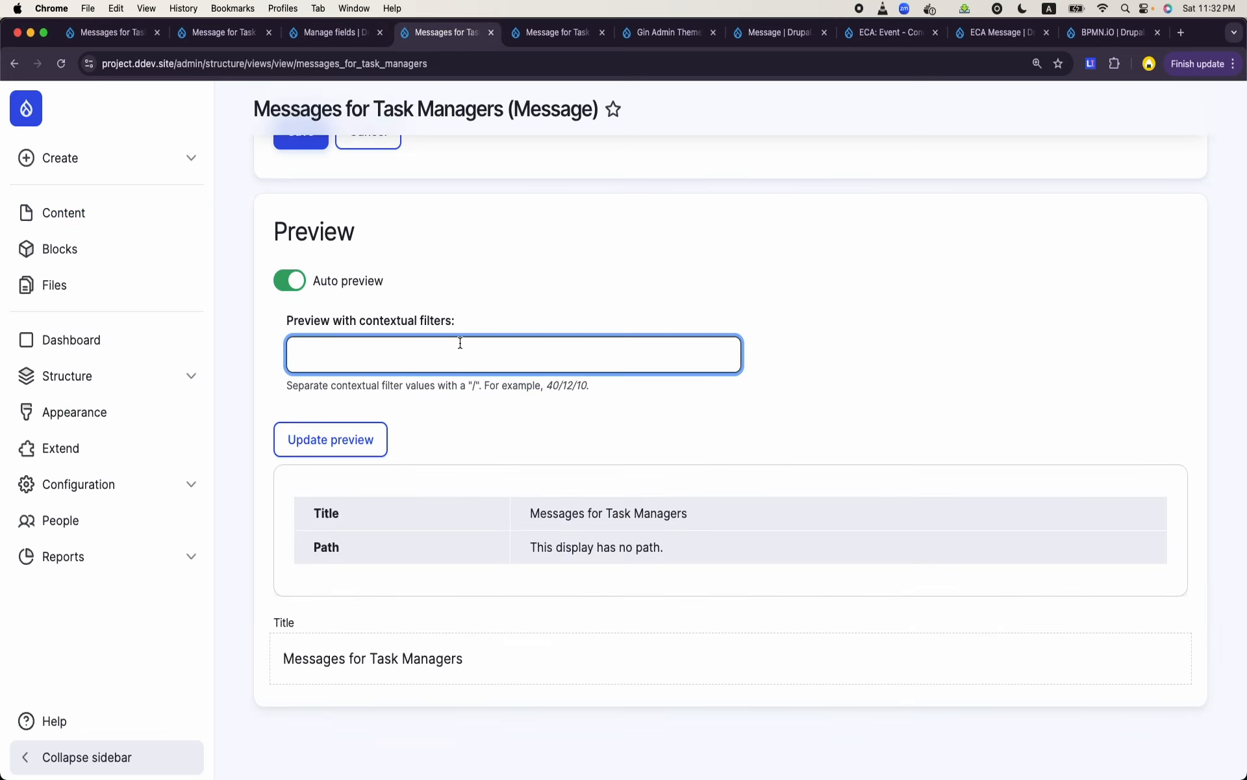
pyautogui.write('4')
pyautogui.press('Return')
pyautogui.scroll(-5, 358, 614)
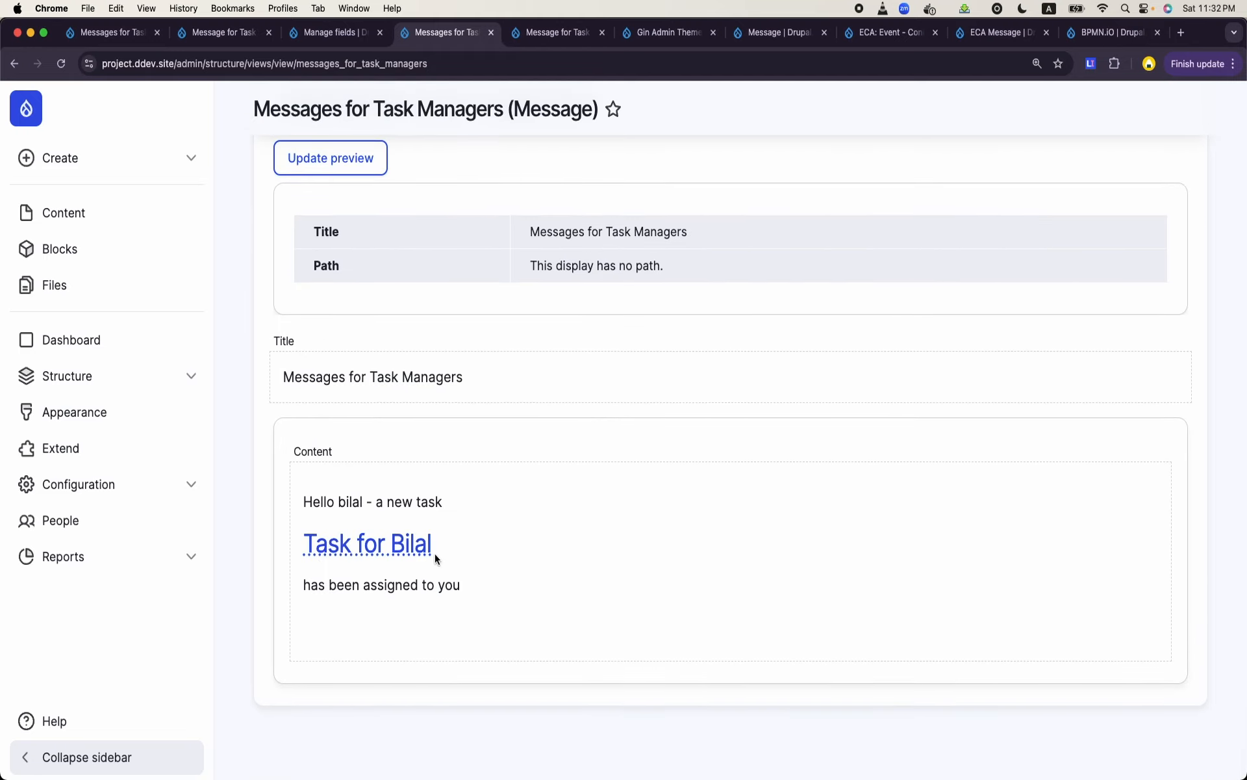
# - Save the Messages for Task Managers view with its new contextual filter
pyautogui.scroll(10, 434, 554)
pyautogui.scroll(-2, 435, 554)
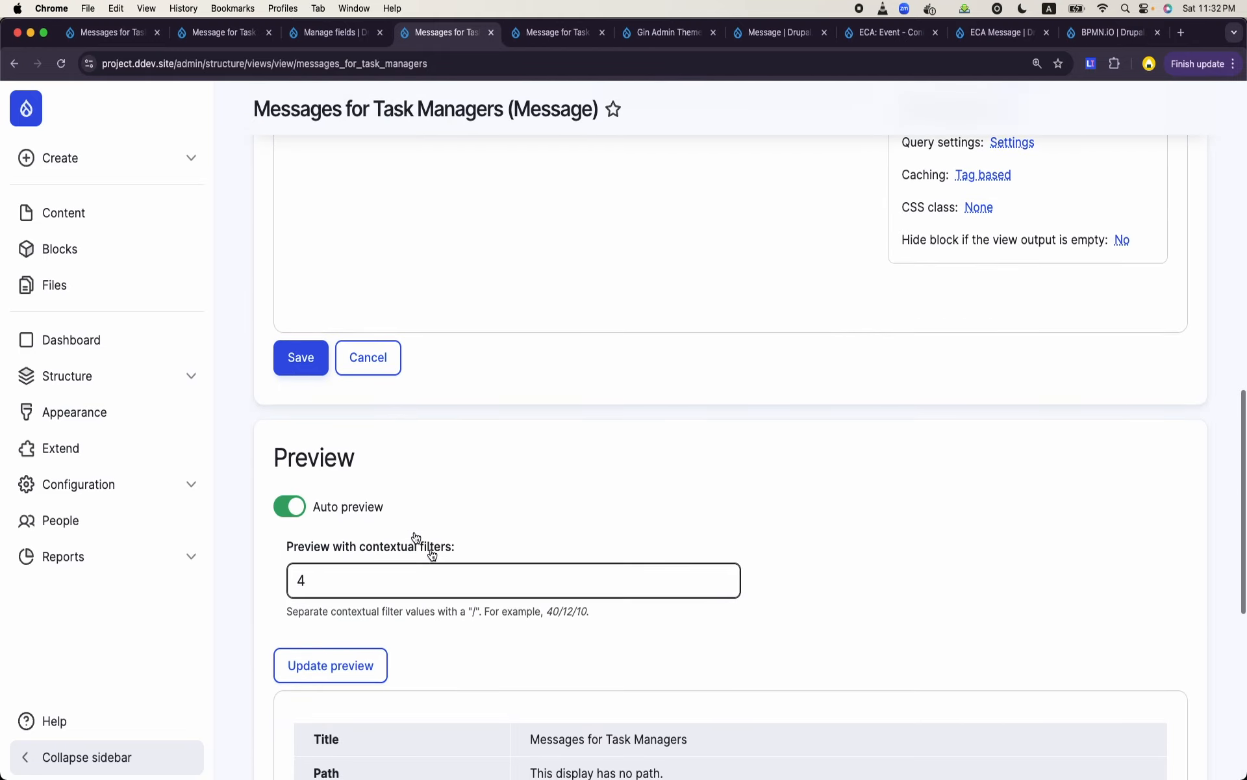
pyautogui.click(301, 358)
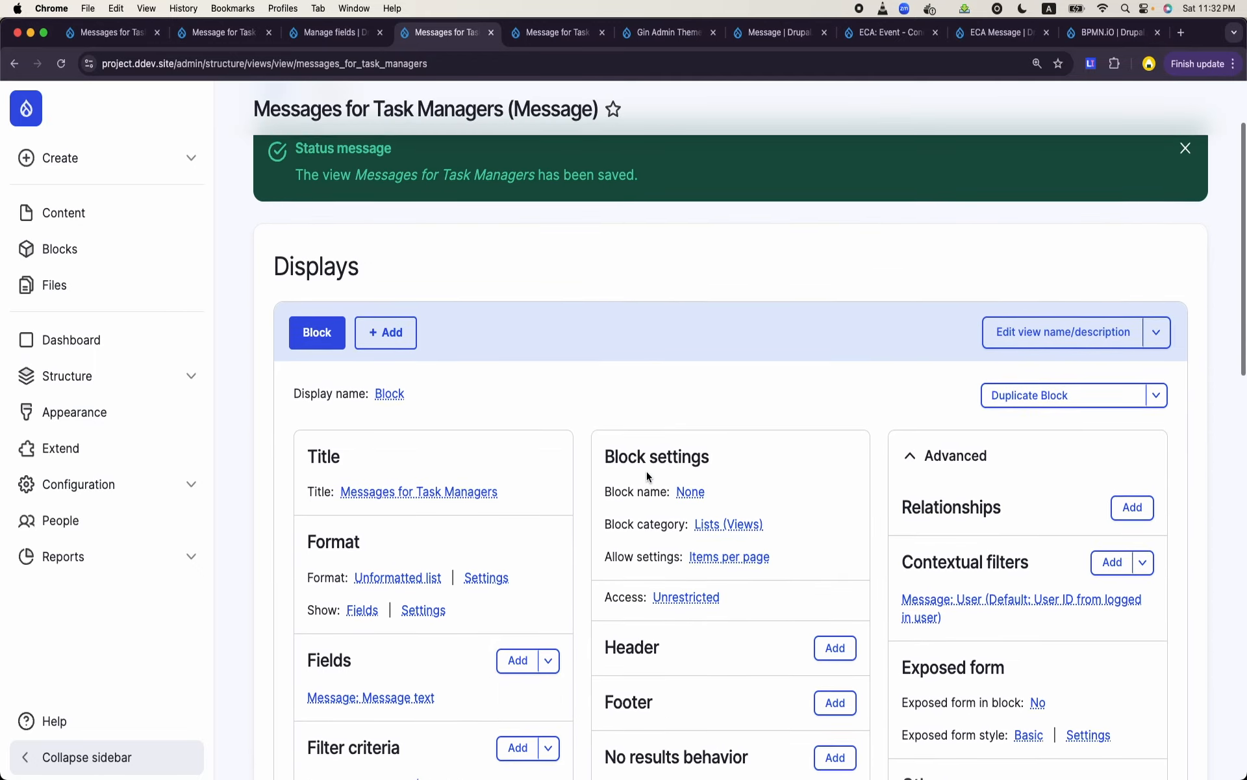
pyautogui.scroll(-10, 646, 470)
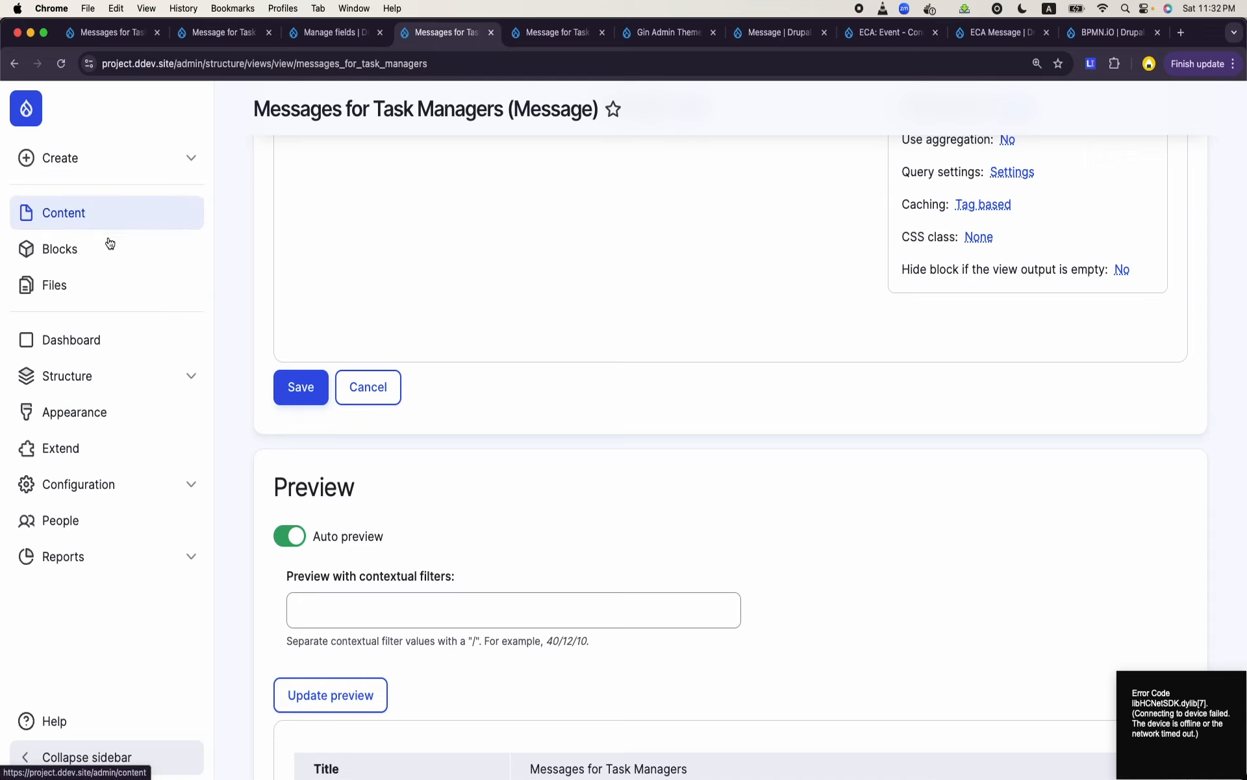
# - Open the Task Managers Dashboard layout for editing and start adding a block to the empty first column of Section 2
pyautogui.click(120, 341)
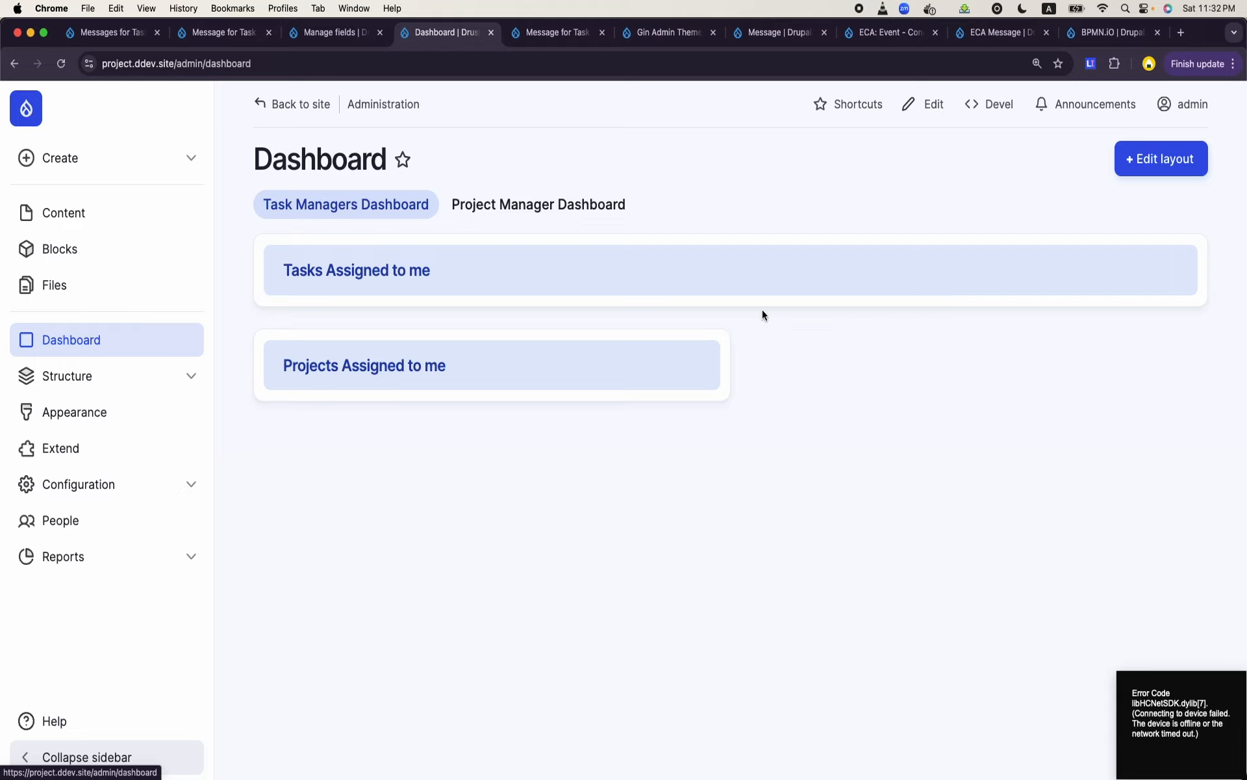
pyautogui.click(1155, 161)
pyautogui.scroll(-5, 742, 377)
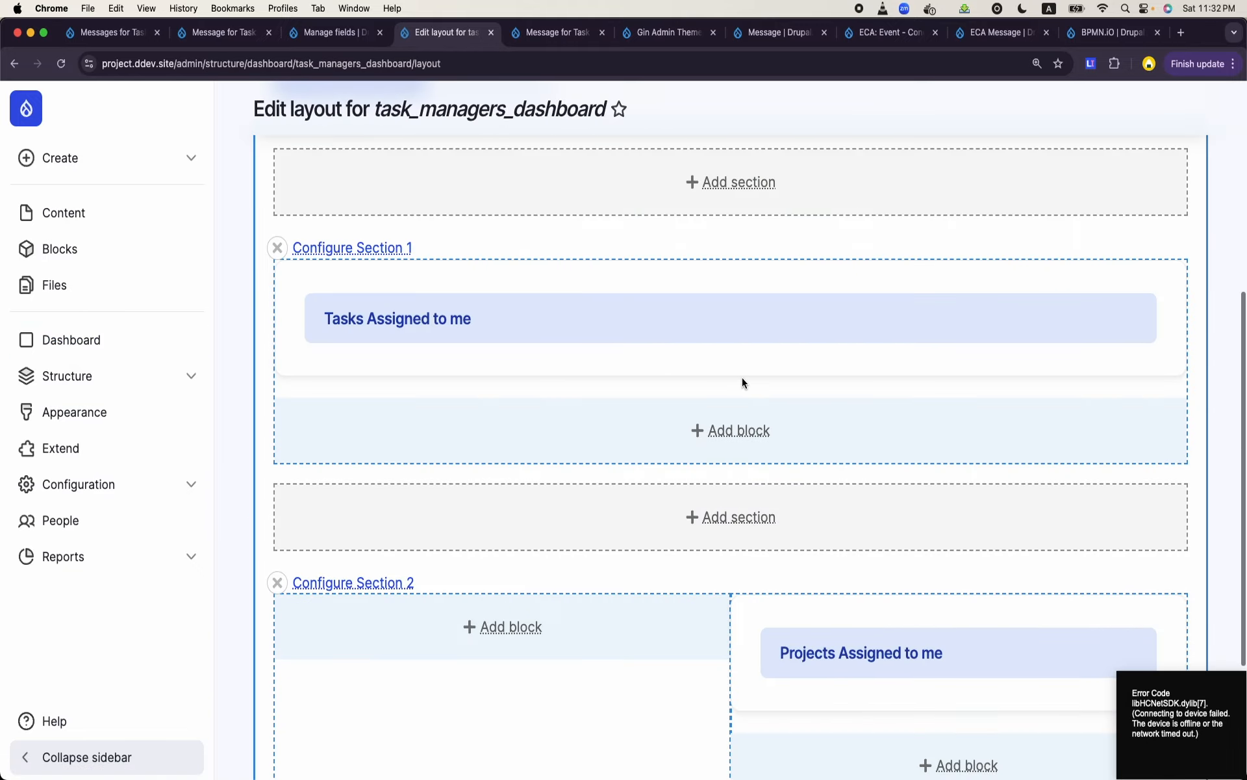
pyautogui.scroll(-3, 742, 377)
pyautogui.click(500, 449)
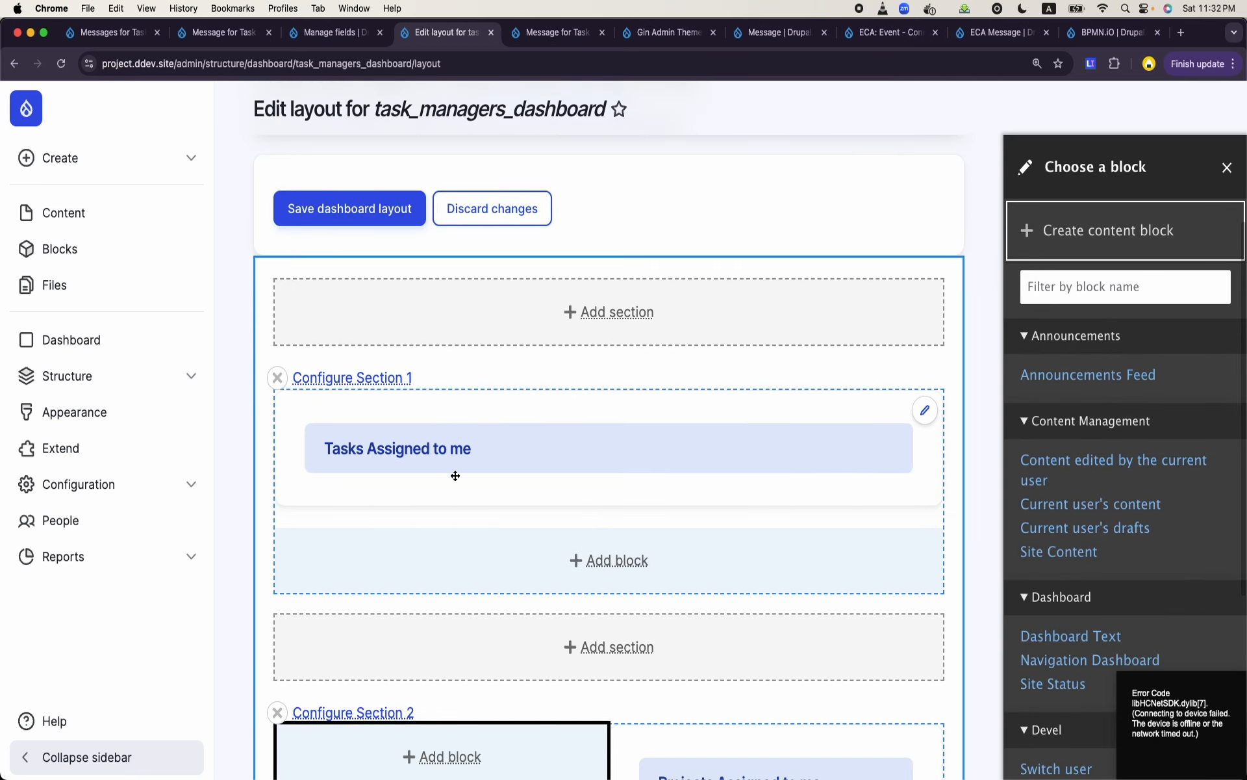
pyautogui.scroll(-3, 456, 476)
pyautogui.scroll(-3, 455, 476)
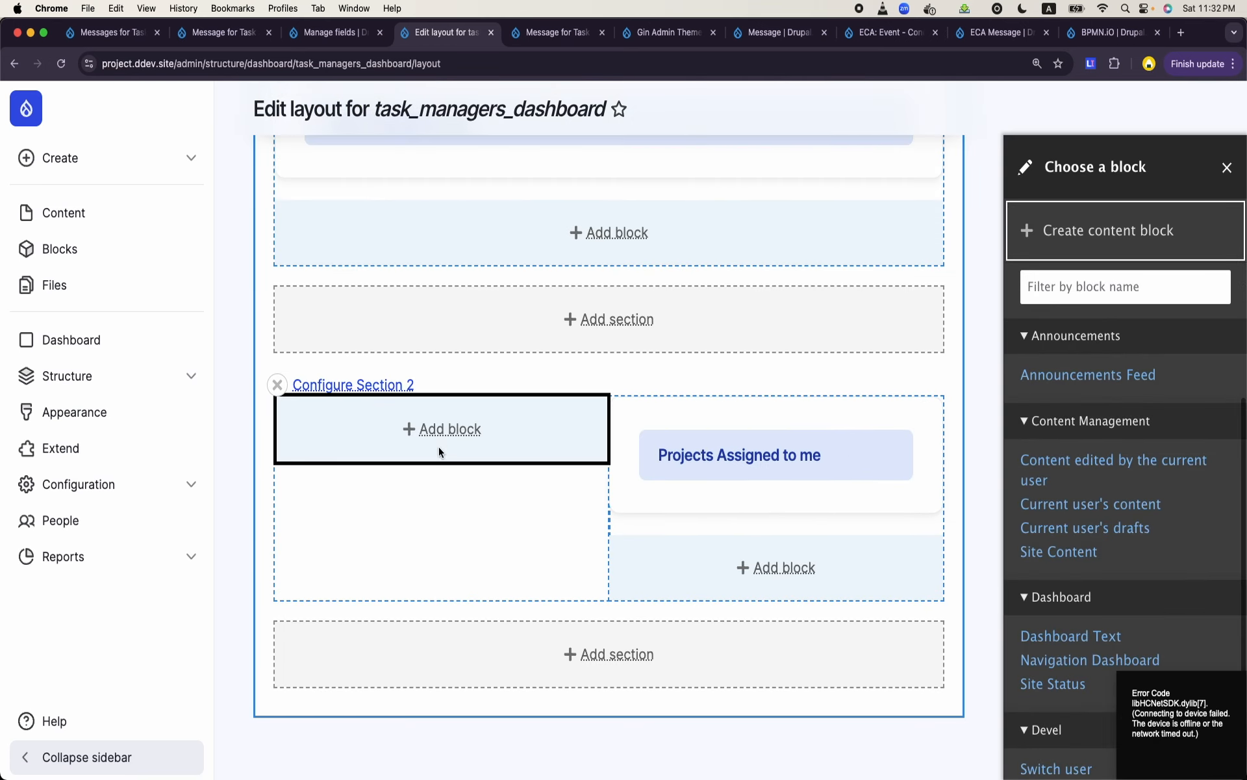
pyautogui.press('super+bracketleft')
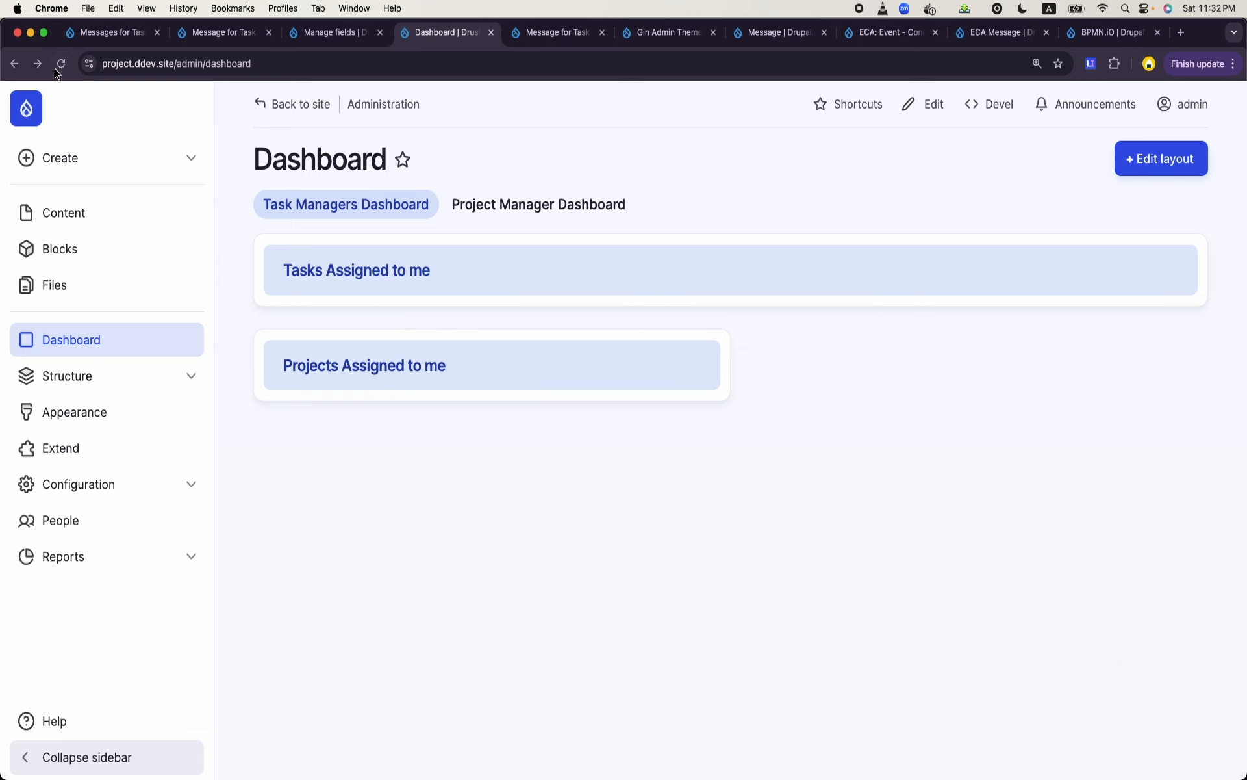
pyautogui.press('super+bracketright')
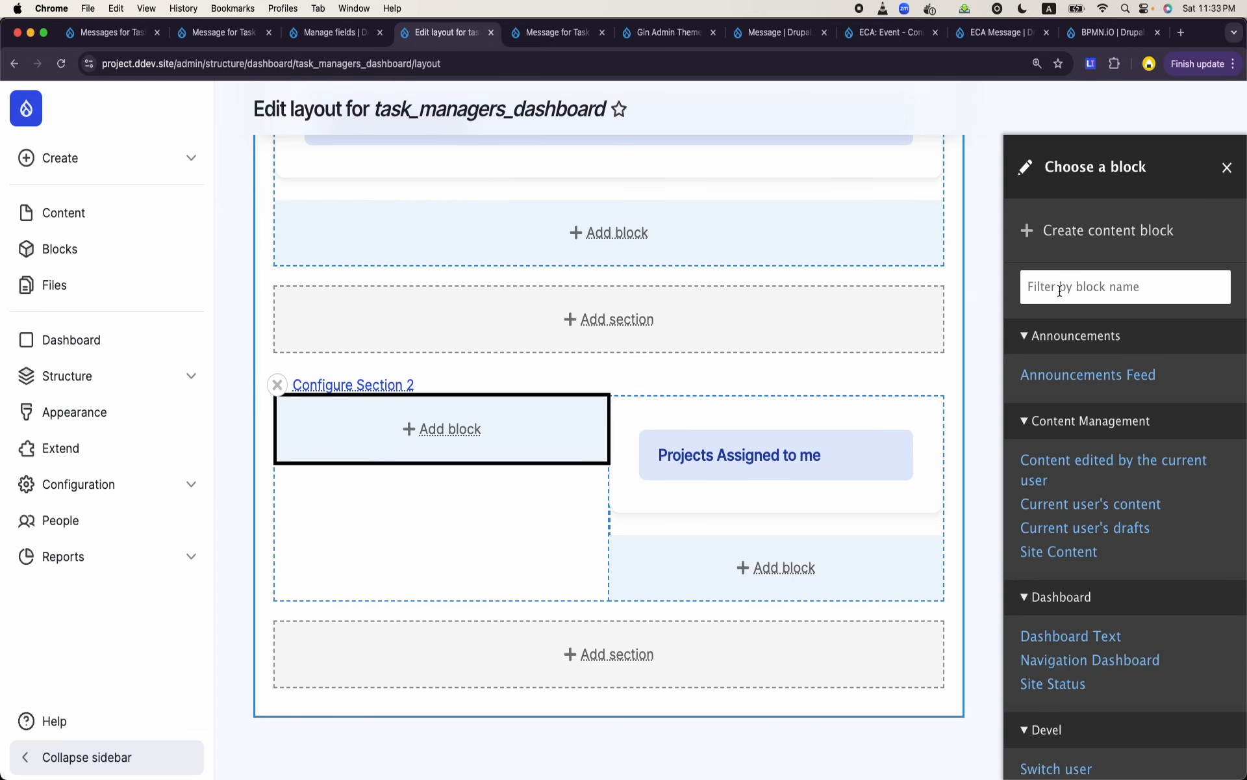
# - Filter the available blocks by "mes" and choose the Messages for Task Managers block
pyautogui.click(1038, 284)
pyautogui.write('mes')
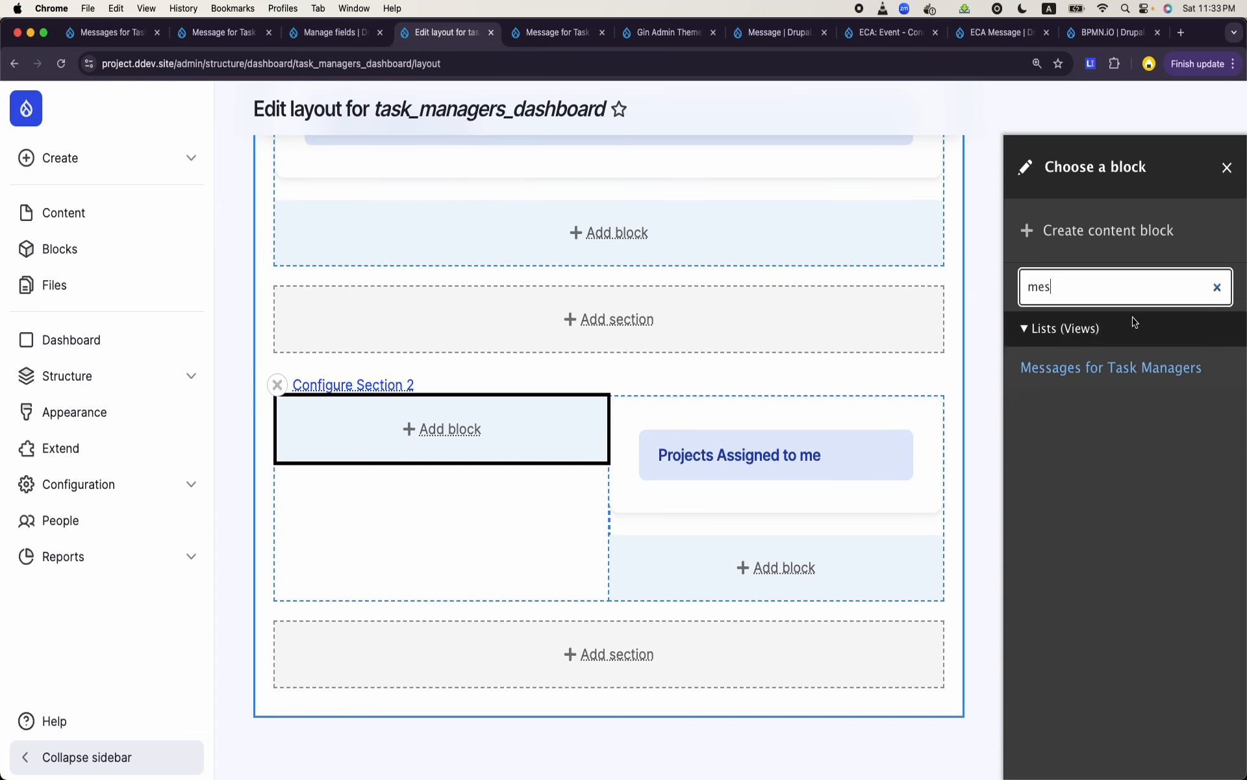
pyautogui.click(1112, 371)
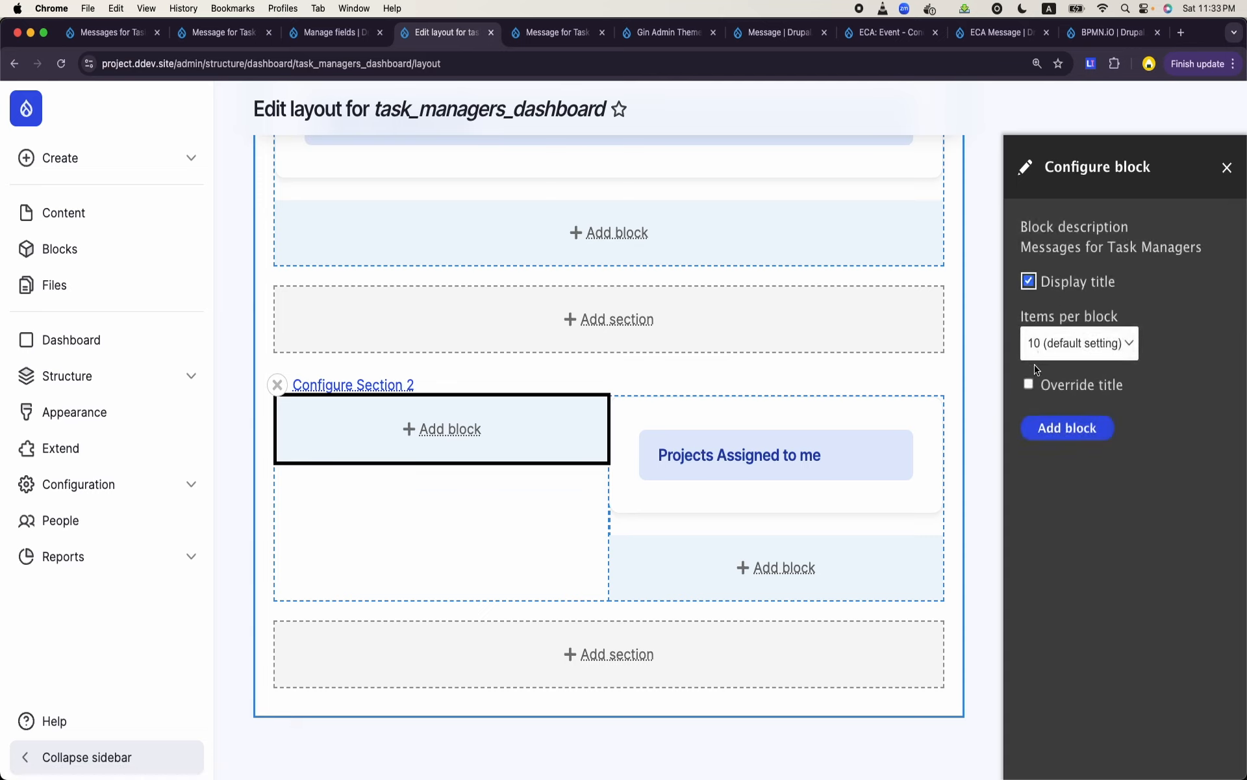
# - Override the block's title with "Messages for me"
pyautogui.click(1028, 384)
pyautogui.doubleClick(1101, 469)
pyautogui.tripleClick(1101, 469)
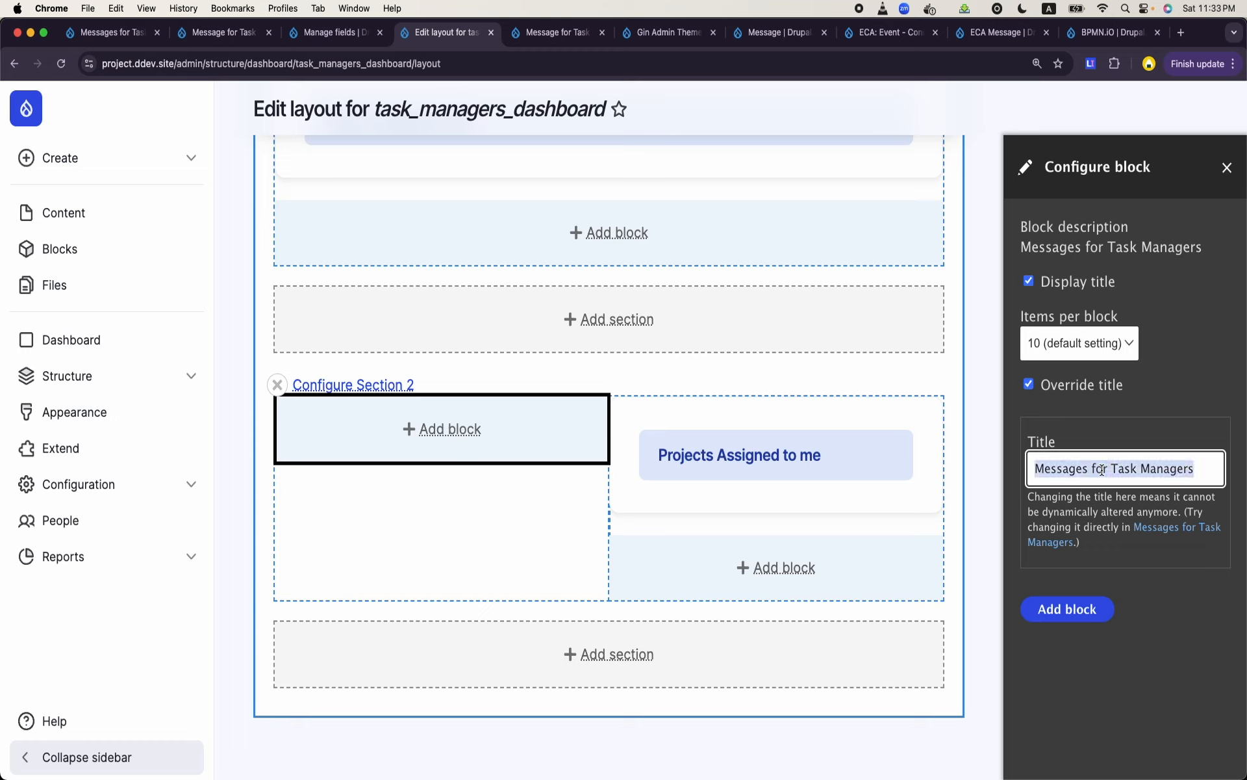
pyautogui.write('My Mes')
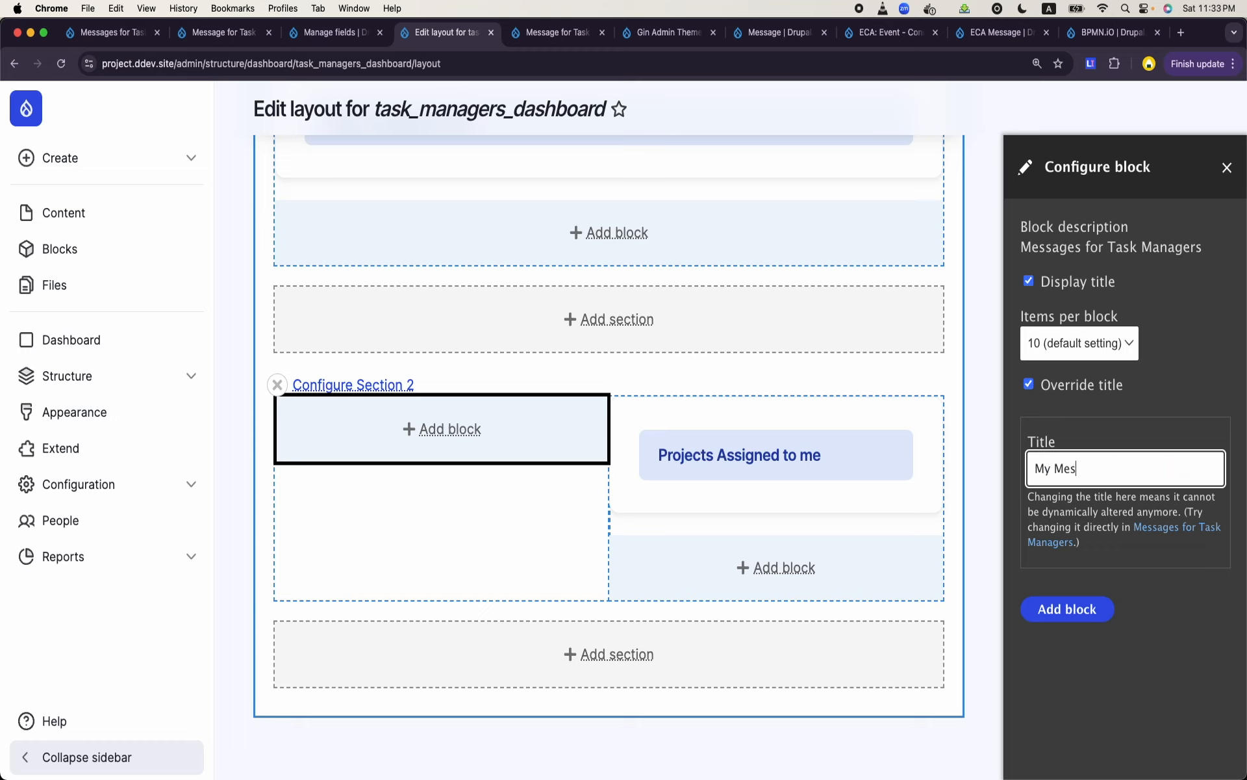
pyautogui.write('sage')
pyautogui.press('BackSpace')
pyautogui.press('BackSpace')
pyautogui.press('BackSpace')
pyautogui.press('BackSpace')
pyautogui.press('BackSpace')
pyautogui.press('BackSpace')
pyautogui.press('BackSpace')
pyautogui.press('BackSpace')
pyautogui.press('BackSpace')
pyautogui.write('Mees')
pyautogui.press('BackSpace')
pyautogui.press('BackSpace')
pyautogui.write('y')
pyautogui.press('BackSpace')
pyautogui.press('BackSpace')
pyautogui.write('Mesage')
pyautogui.press('BackSpace')
pyautogui.press('BackSpace')
pyautogui.press('BackSpace')
pyautogui.write('sages for me')
# - Add the configured messages block to Section 2 and save the dashboard layout
pyautogui.click(1069, 607)
pyautogui.scroll(-3, 1071, 604)
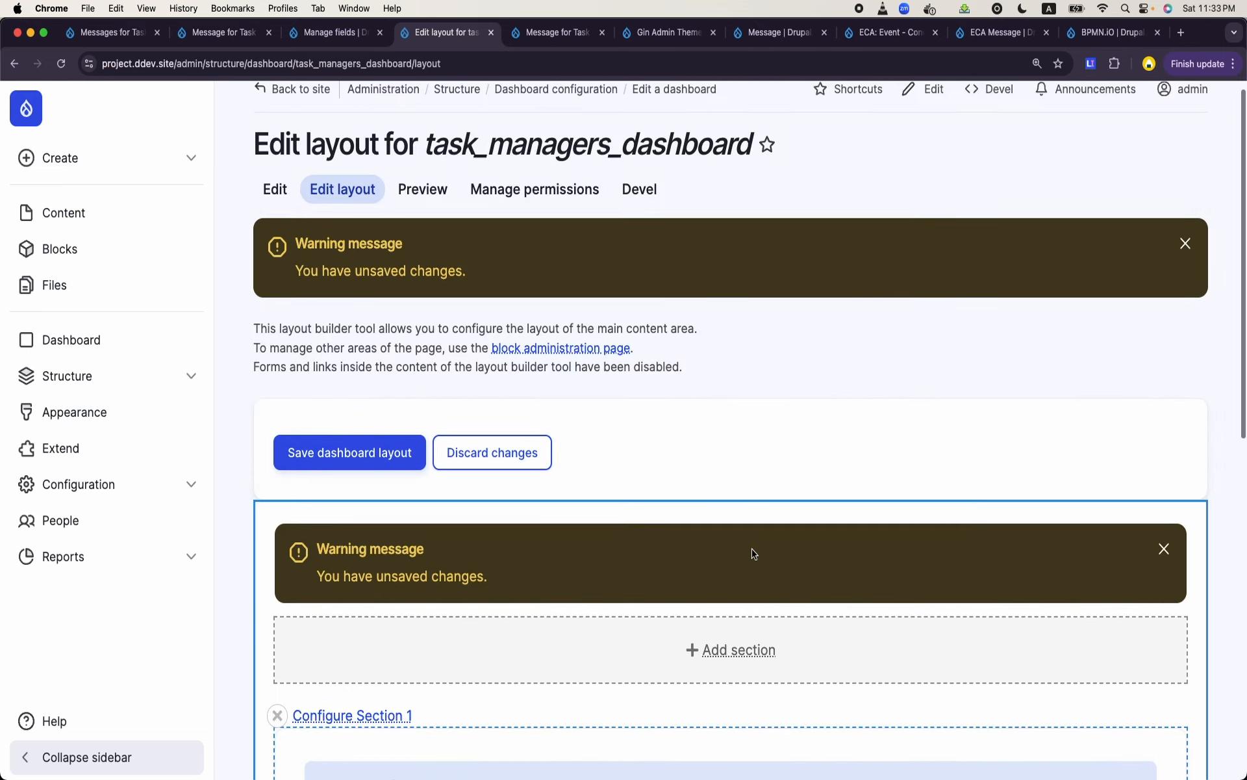
pyautogui.click(388, 456)
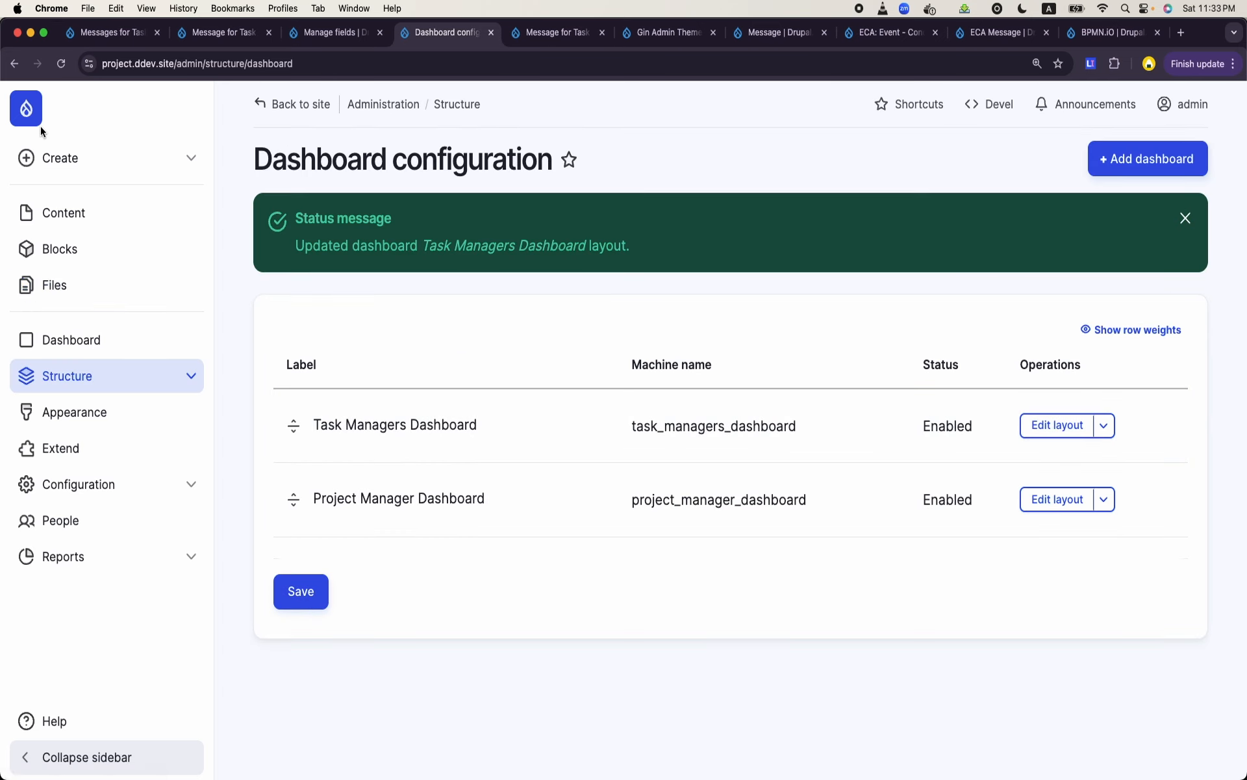
# - Log out of the admin account from its profile page and open the site's login form
pyautogui.click(1177, 104)
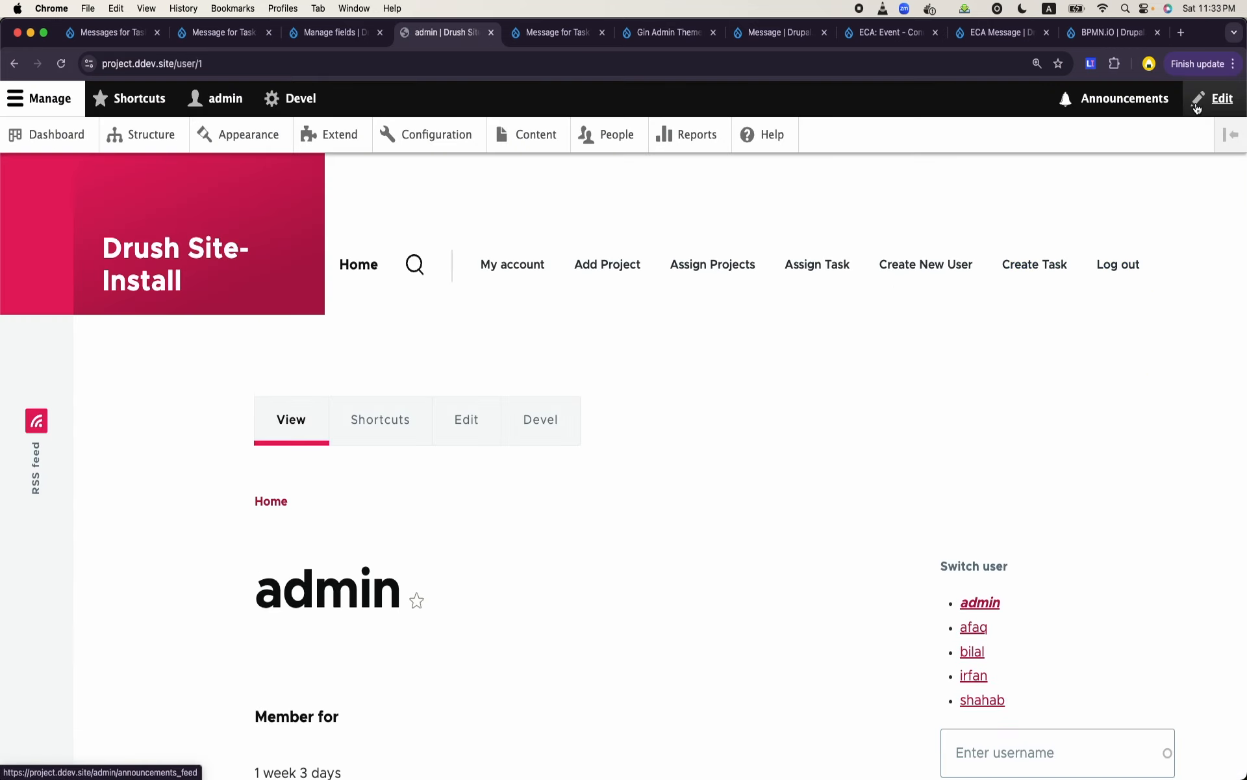
pyautogui.click(1120, 261)
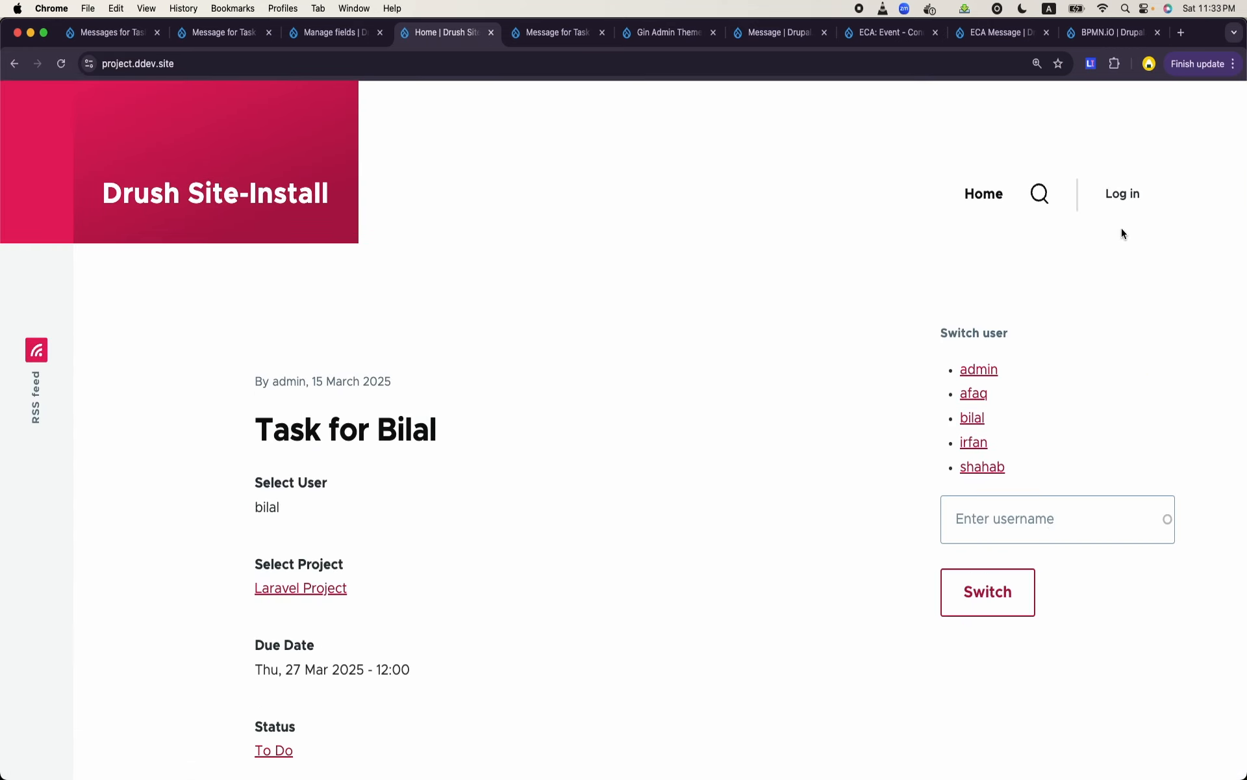
pyautogui.click(1122, 194)
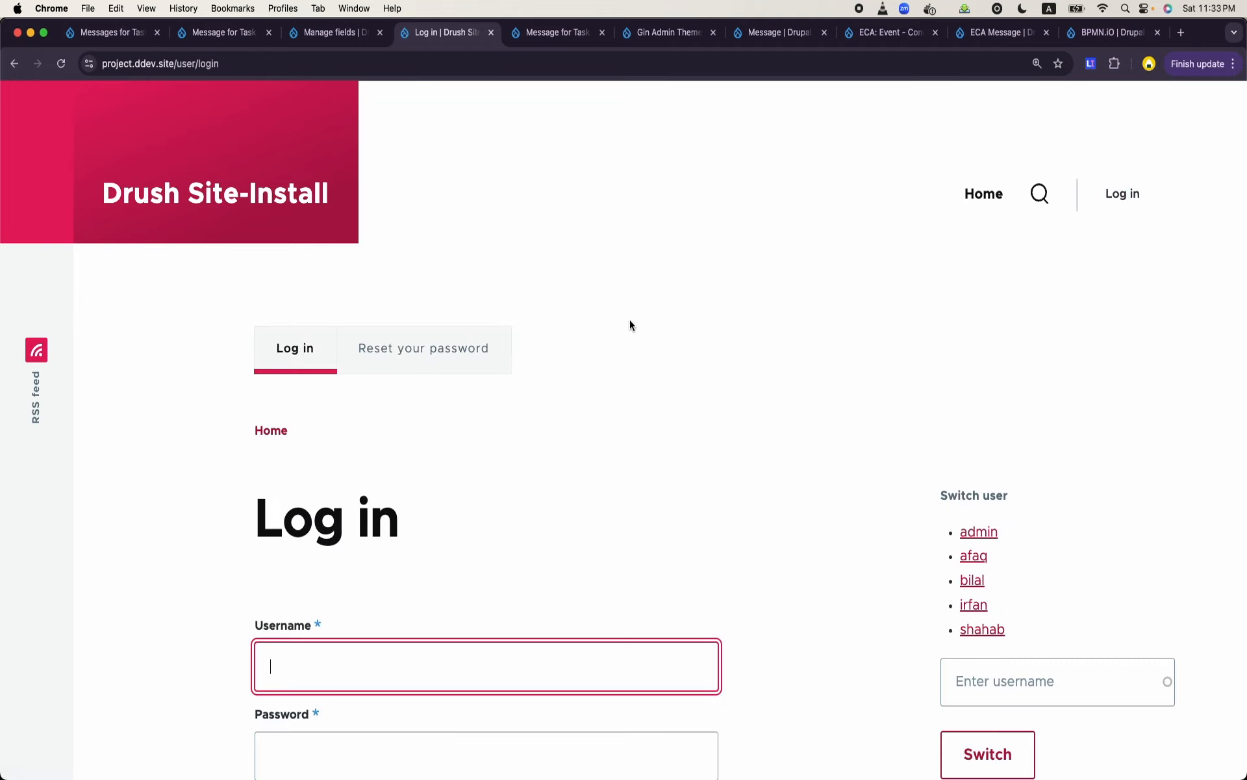
# - Log in as the task's assignee by entering the account's username and password, and dismiss the browser's password notice
pyautogui.write('bilal')
pyautogui.press('Tab')
pyautogui.write('••')
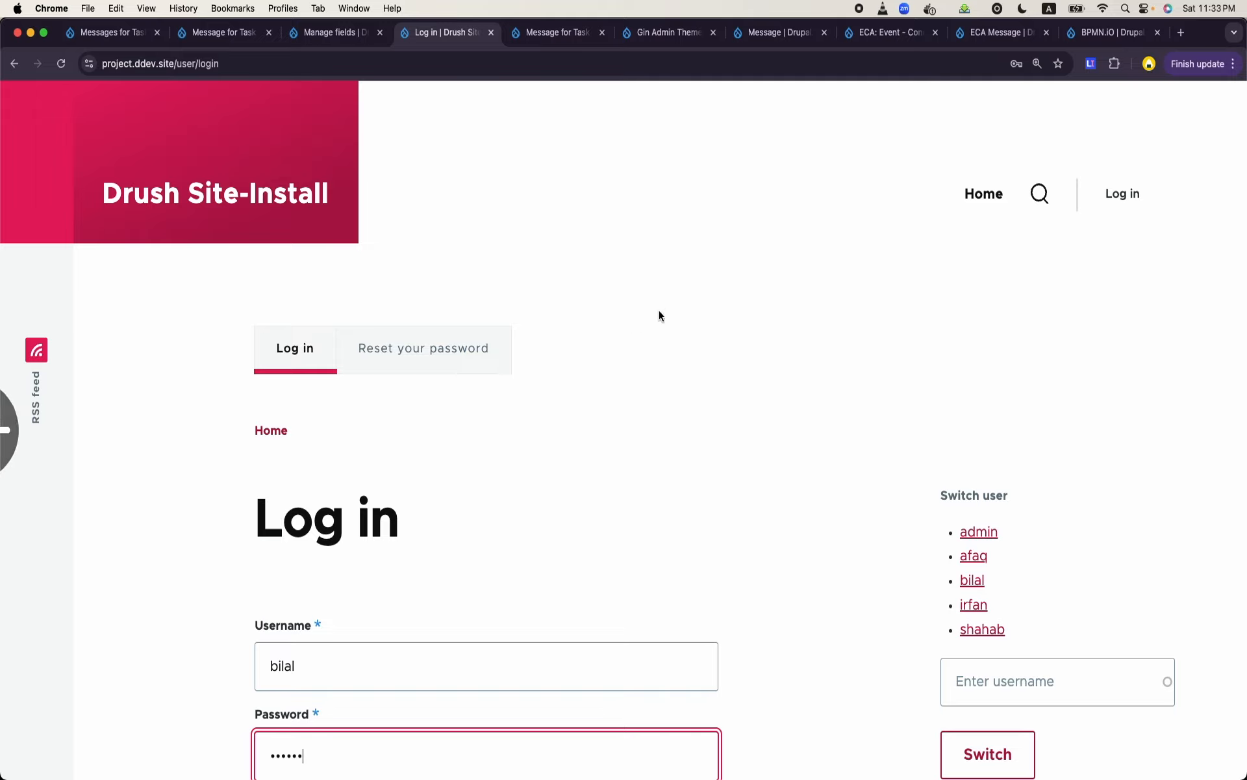
pyautogui.scroll(-2, 845, 338)
pyautogui.click(340, 765)
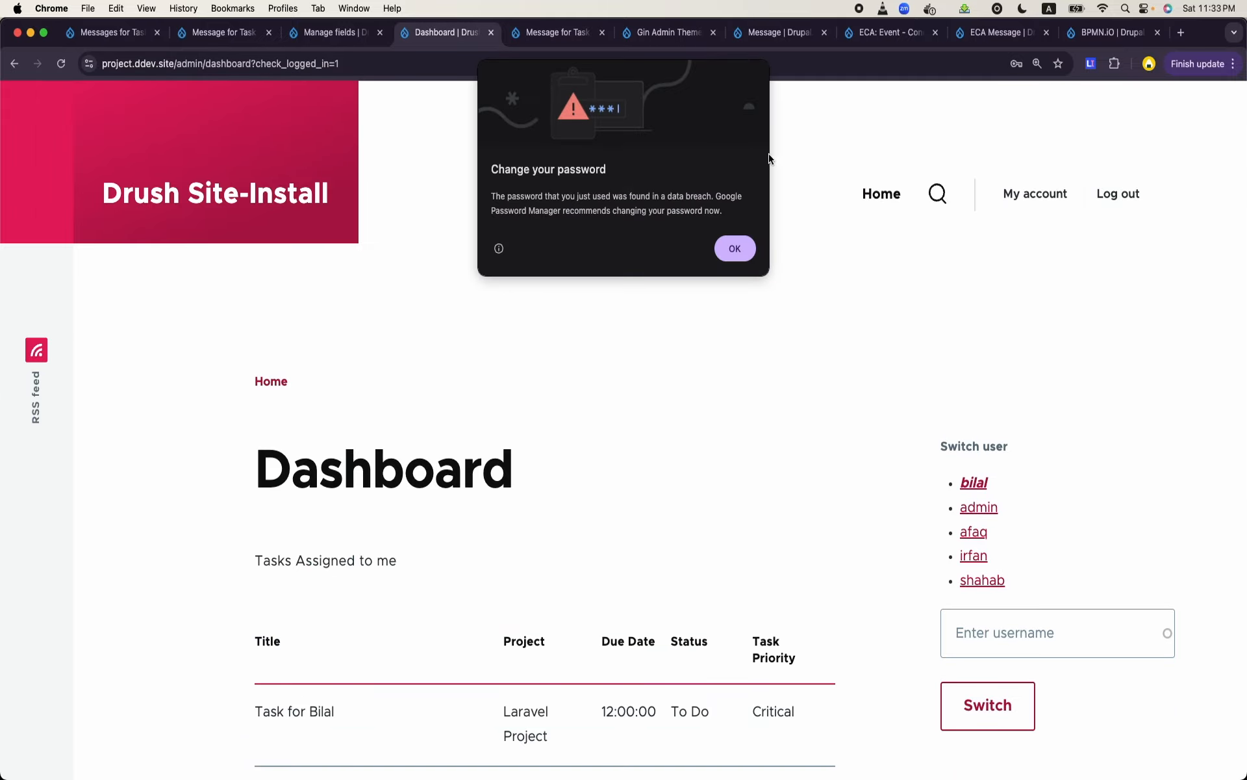
pyautogui.click(735, 245)
# - Examine the Messages for me block and the assigned tasks on the logged-in user's dashboard
pyautogui.scroll(-5, 767, 322)
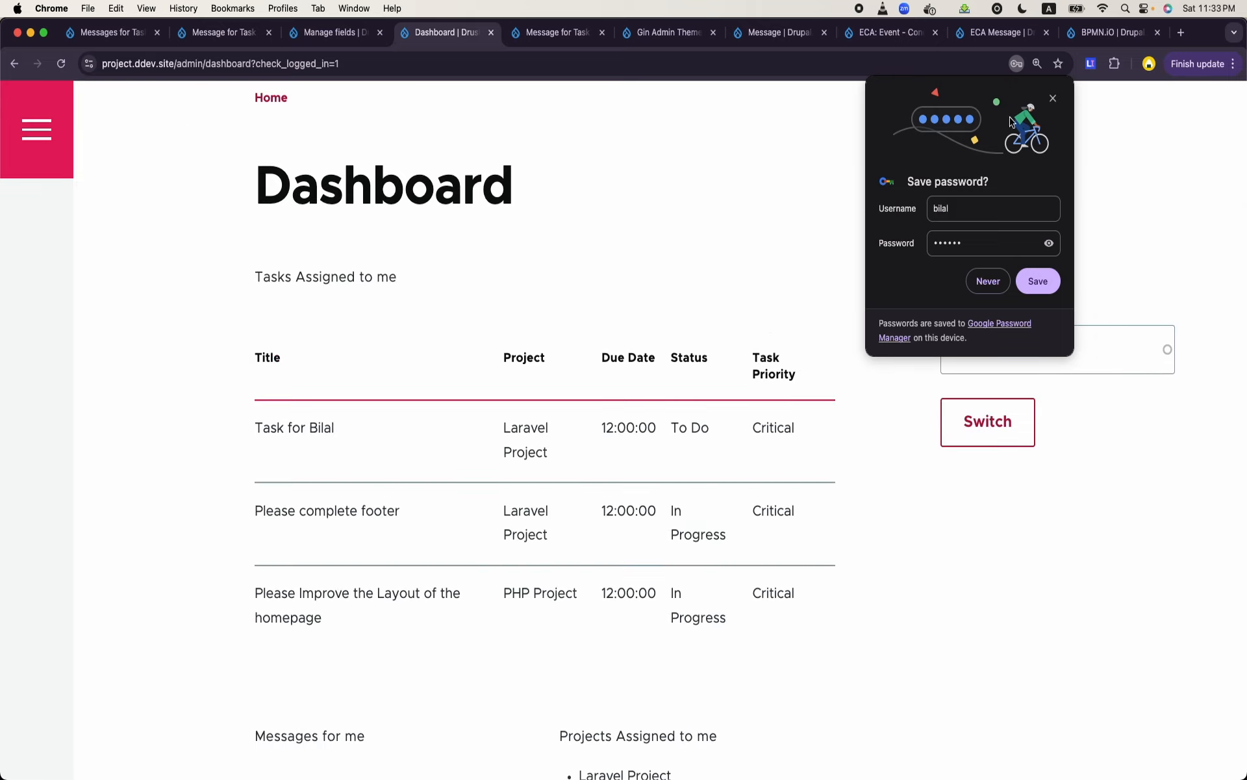
pyautogui.click(647, 382)
pyautogui.scroll(-5, 488, 409)
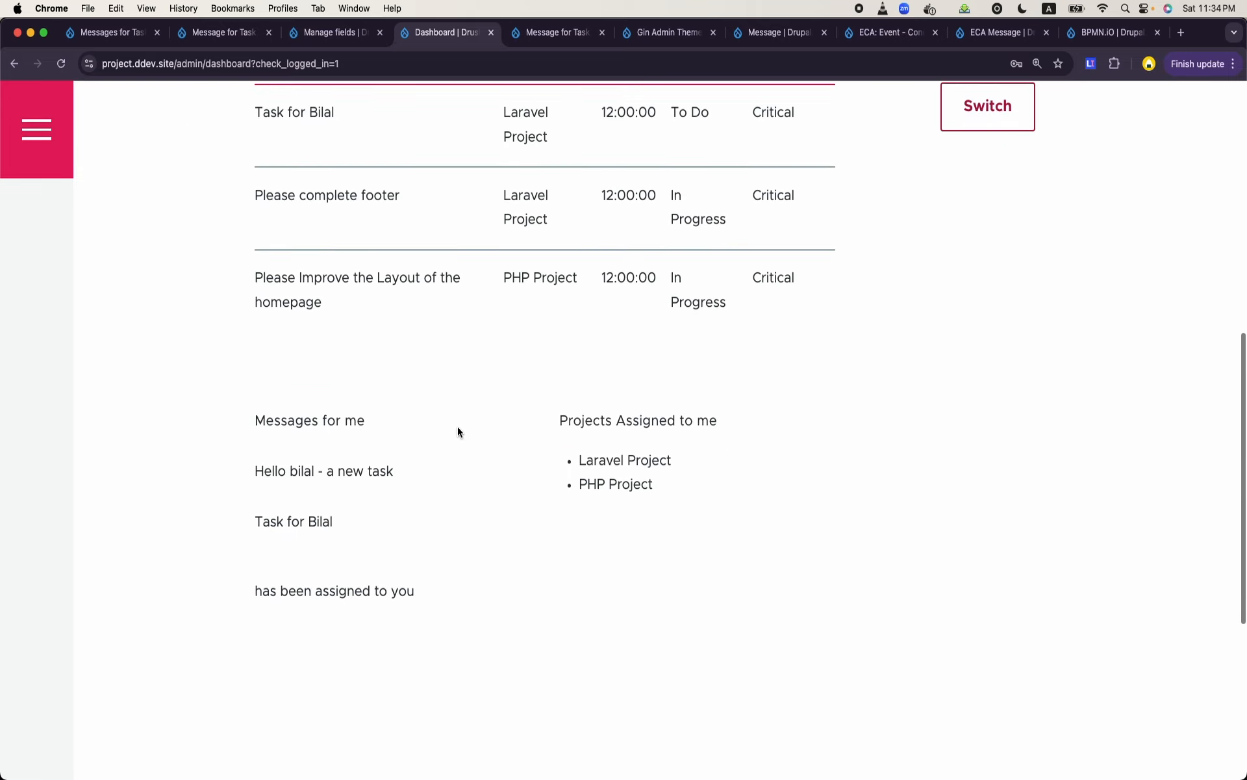
pyautogui.moveTo(256, 424); pyautogui.dragTo(357, 426)
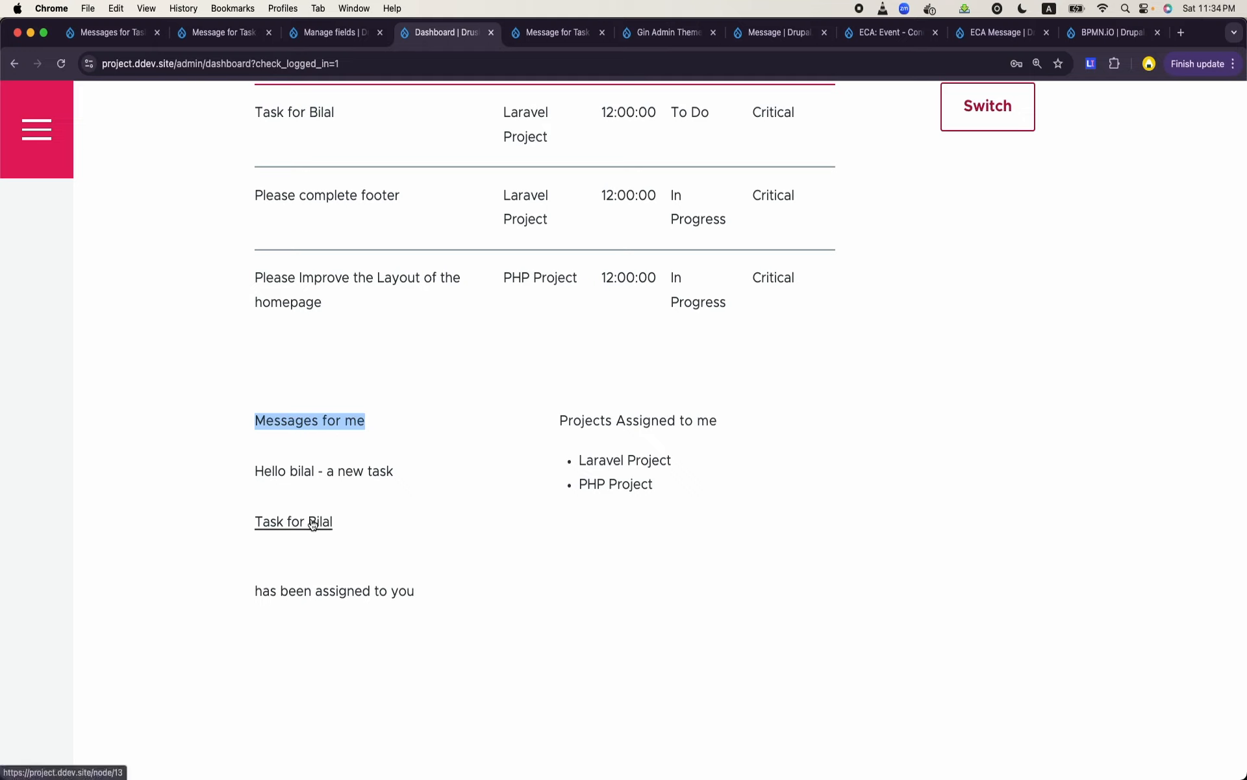
pyautogui.click(427, 596)
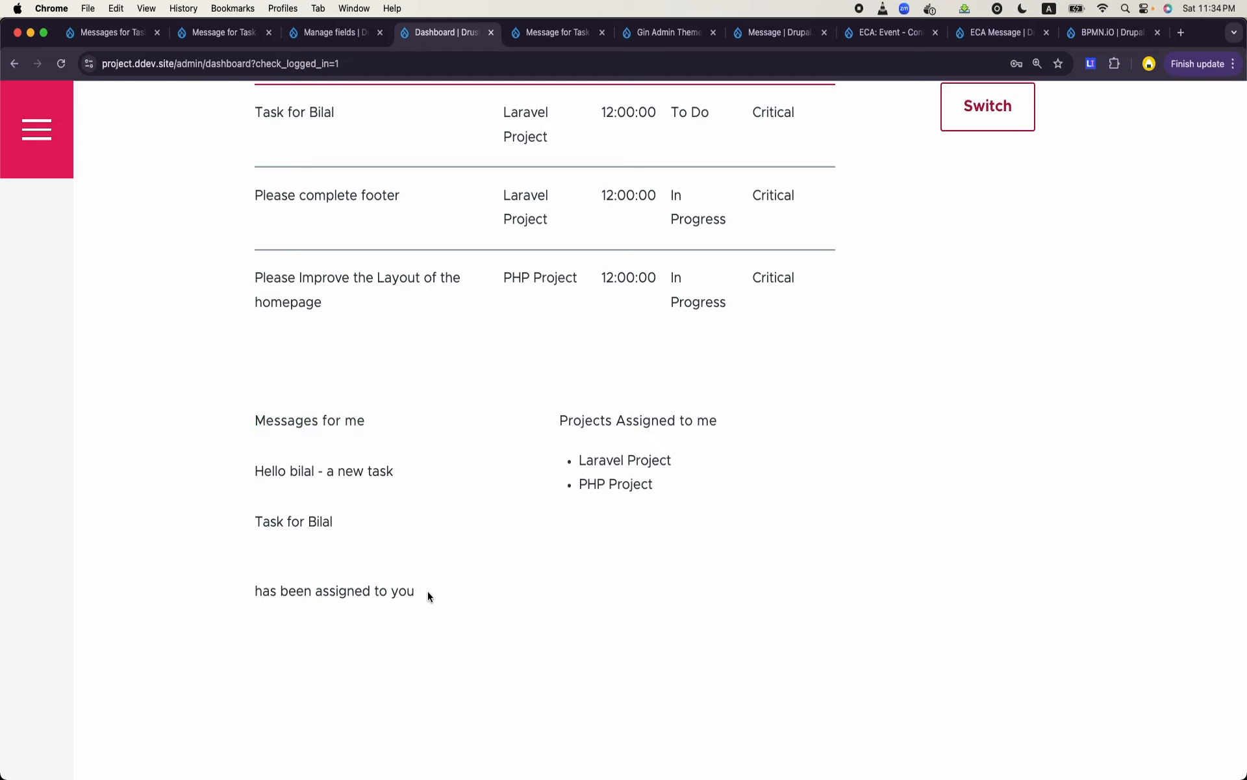
pyautogui.moveTo(428, 591); pyautogui.dragTo(297, 480)
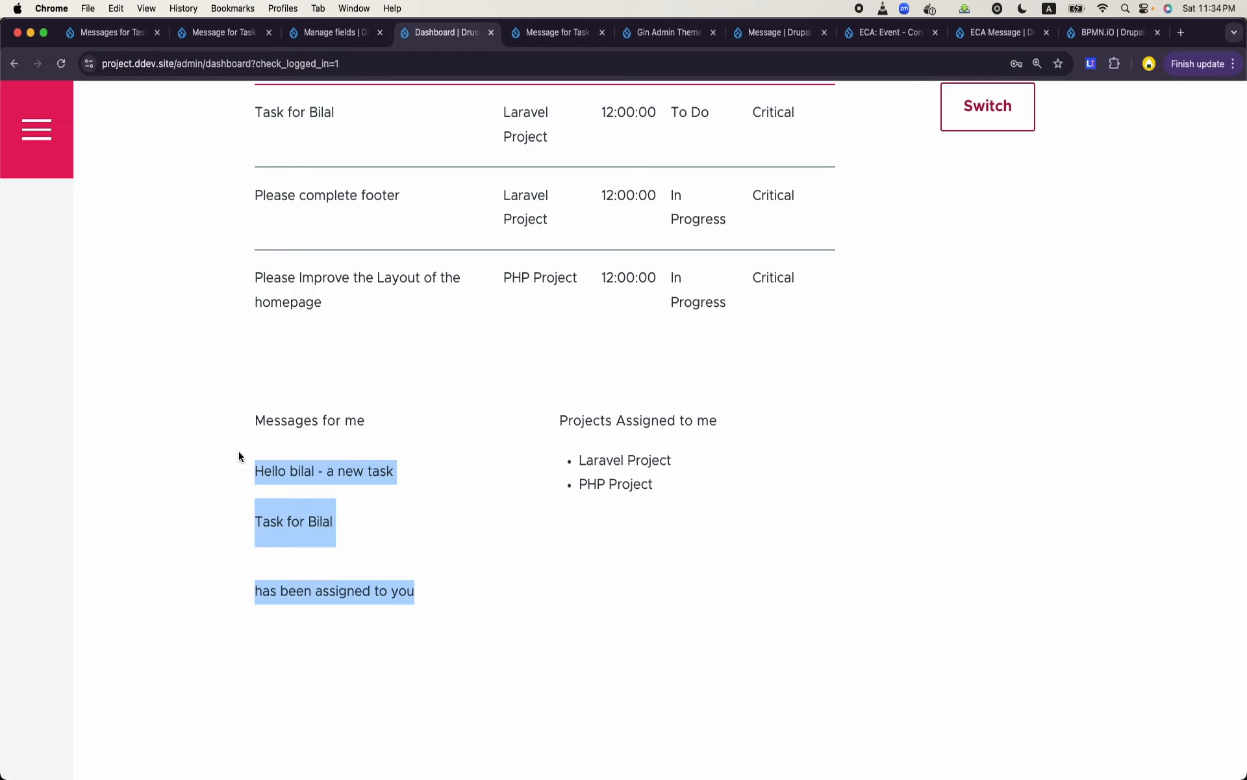
pyautogui.click(441, 463)
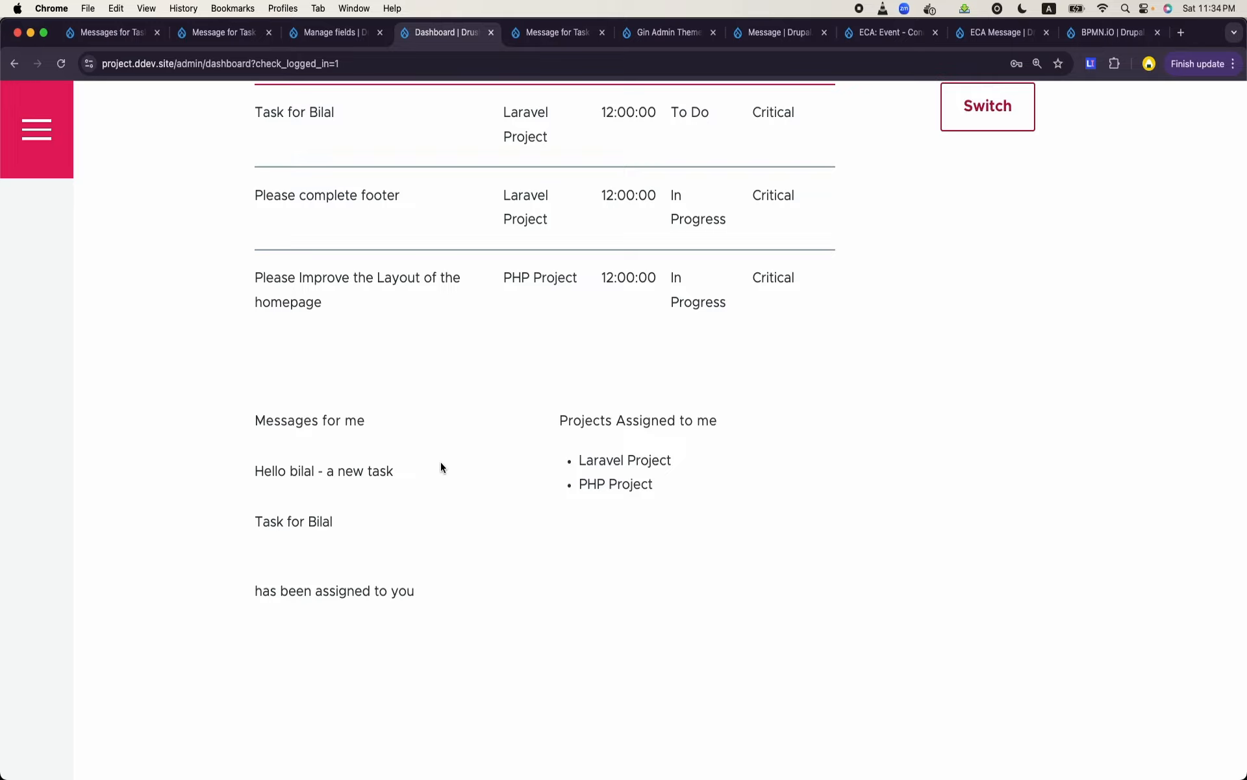
pyautogui.scroll(3, 440, 468)
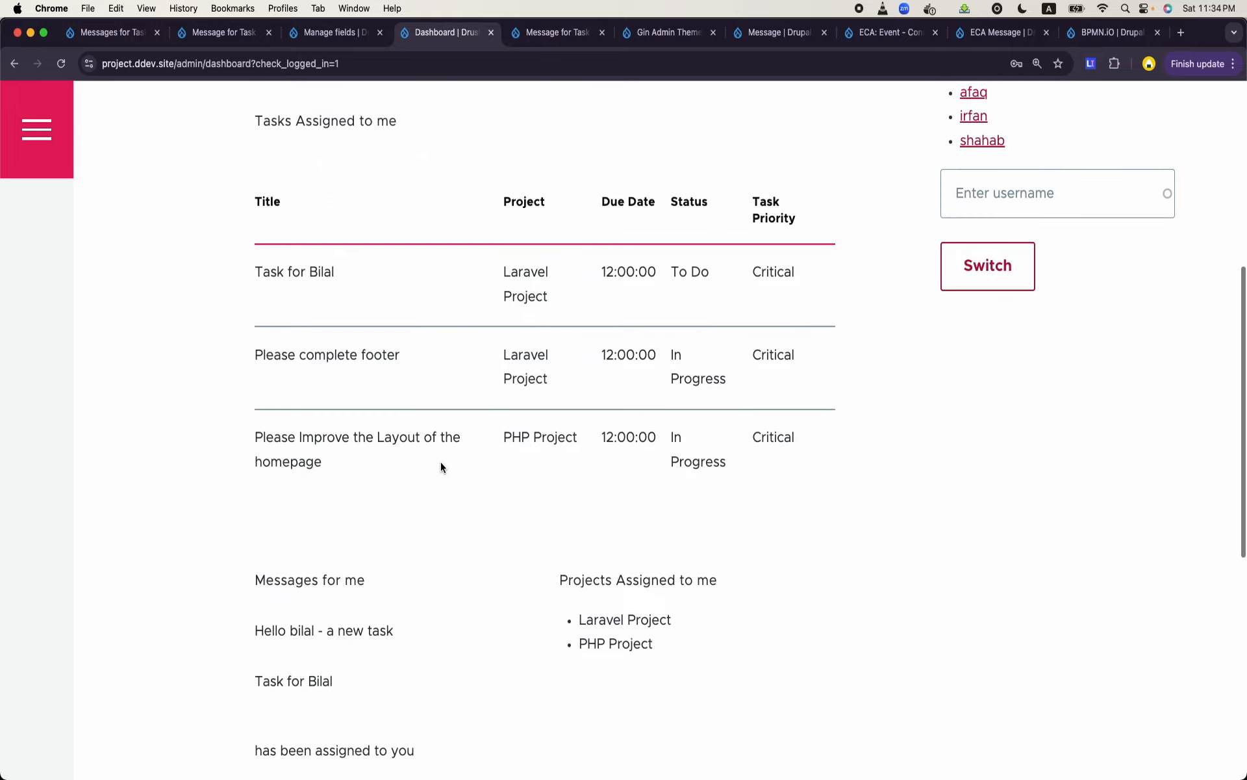
pyautogui.scroll(8, 440, 467)
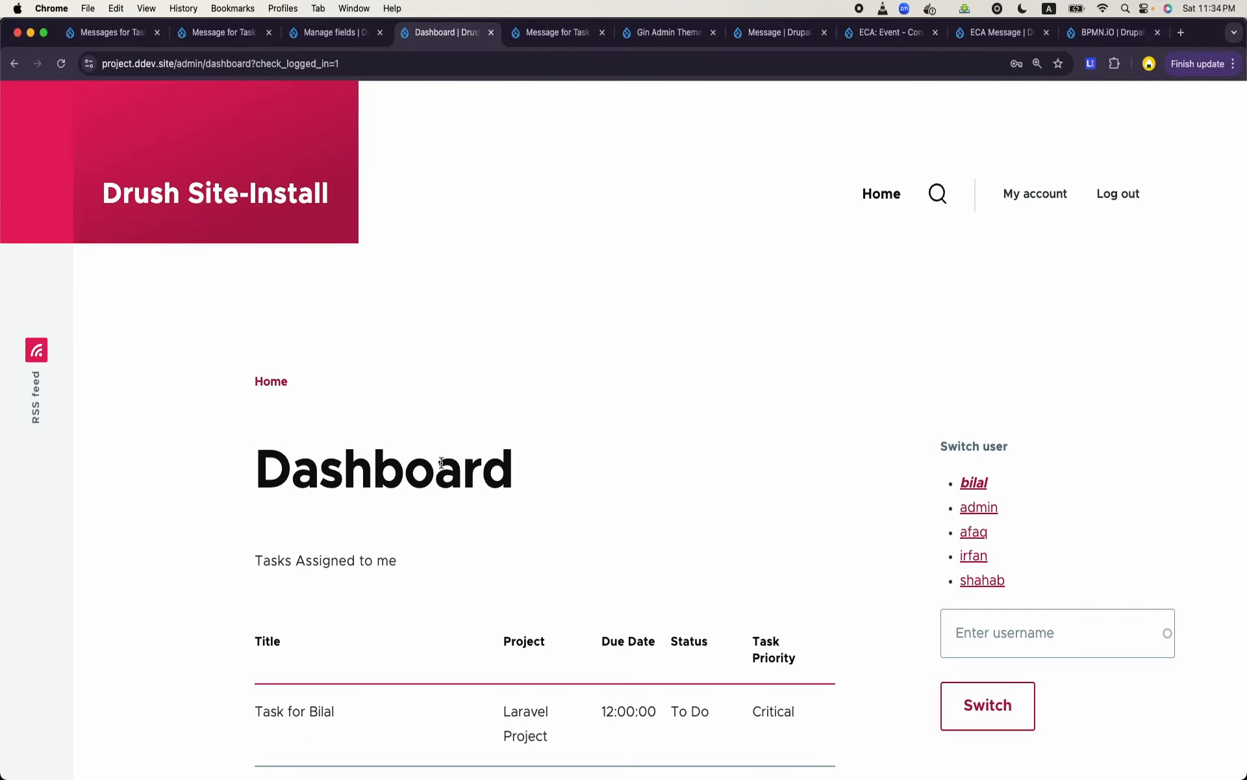
# - Look over the dashboard's assigned tasks and messages, and search the web for "message ui drupal"
pyautogui.scroll(-7, 906, 212)
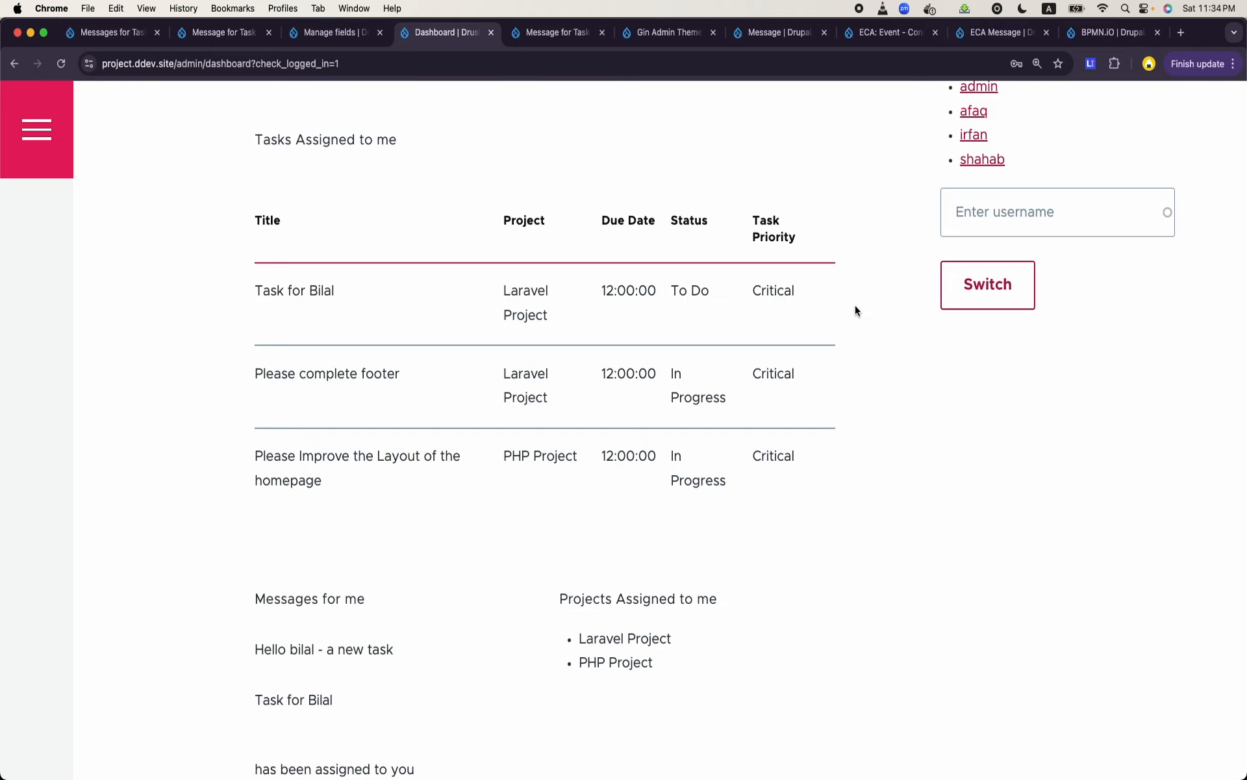
pyautogui.scroll(-2, 854, 305)
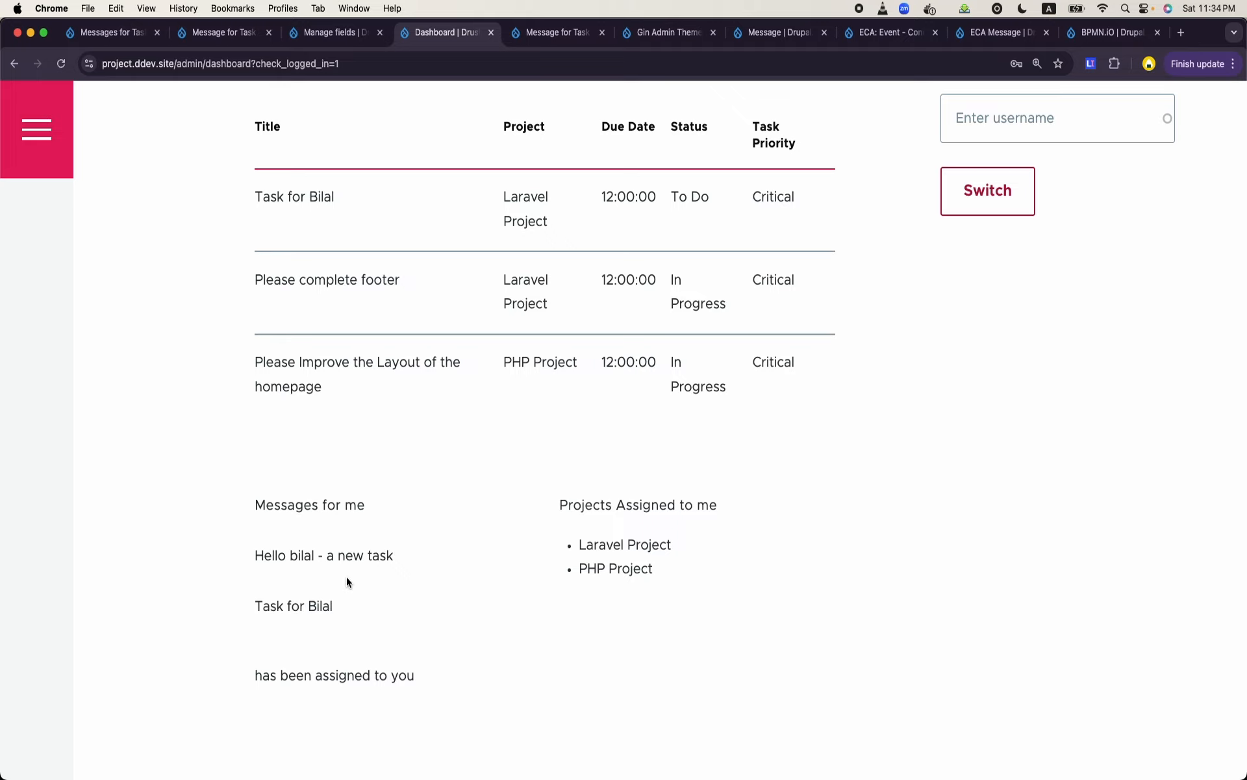
pyautogui.click(555, 32)
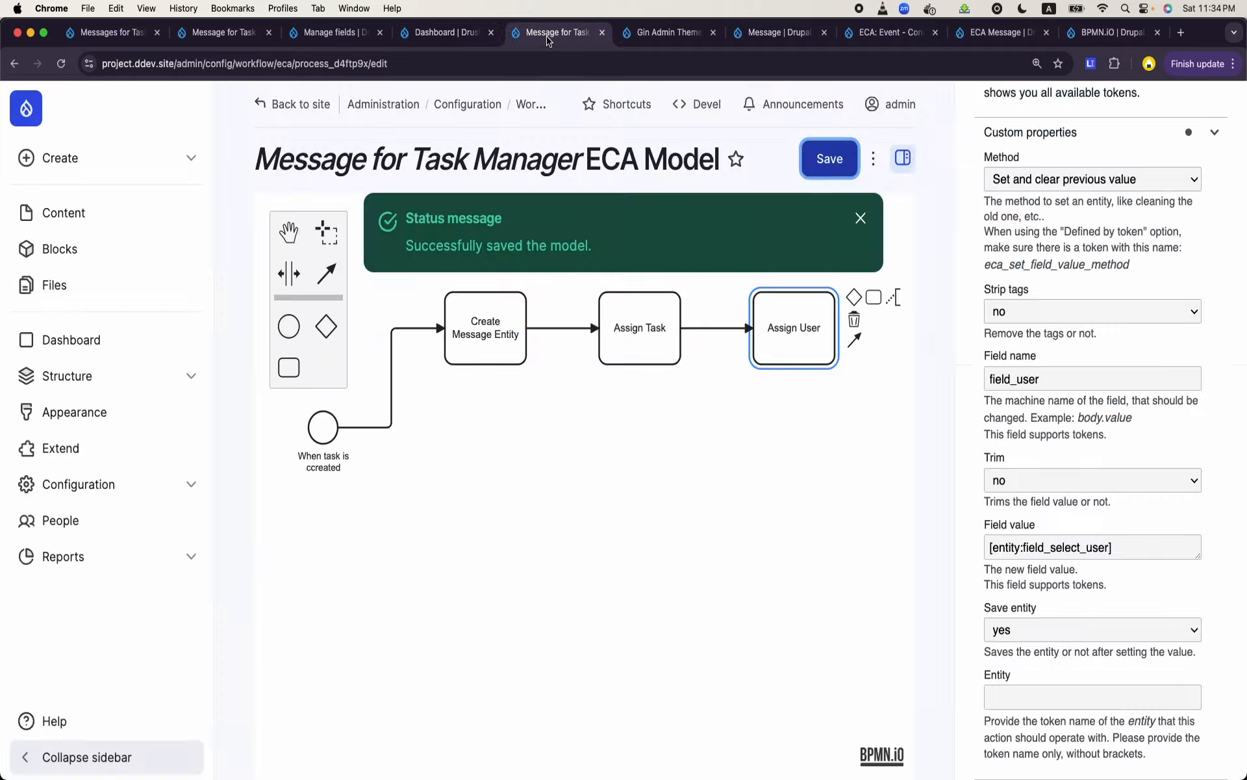
pyautogui.click(506, 67)
pyautogui.write('mm')
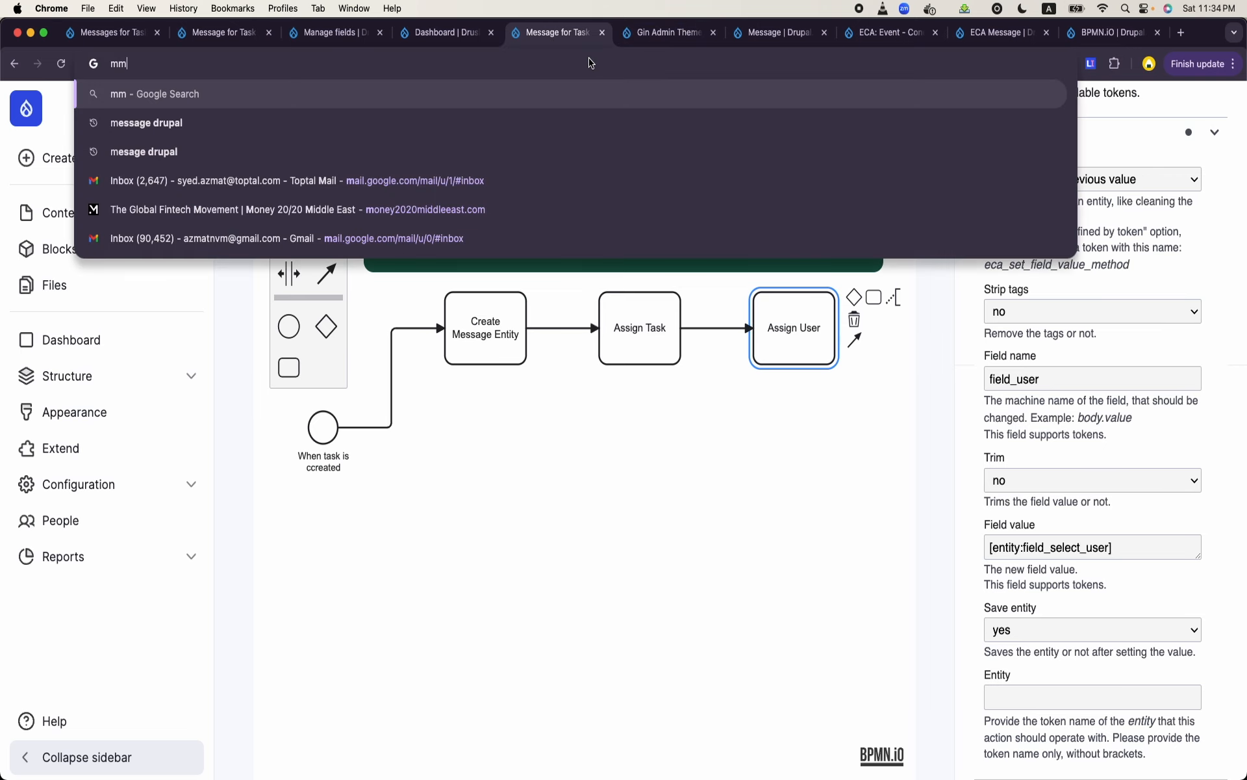
pyautogui.press('BackSpace')
pyautogui.write('essage u')
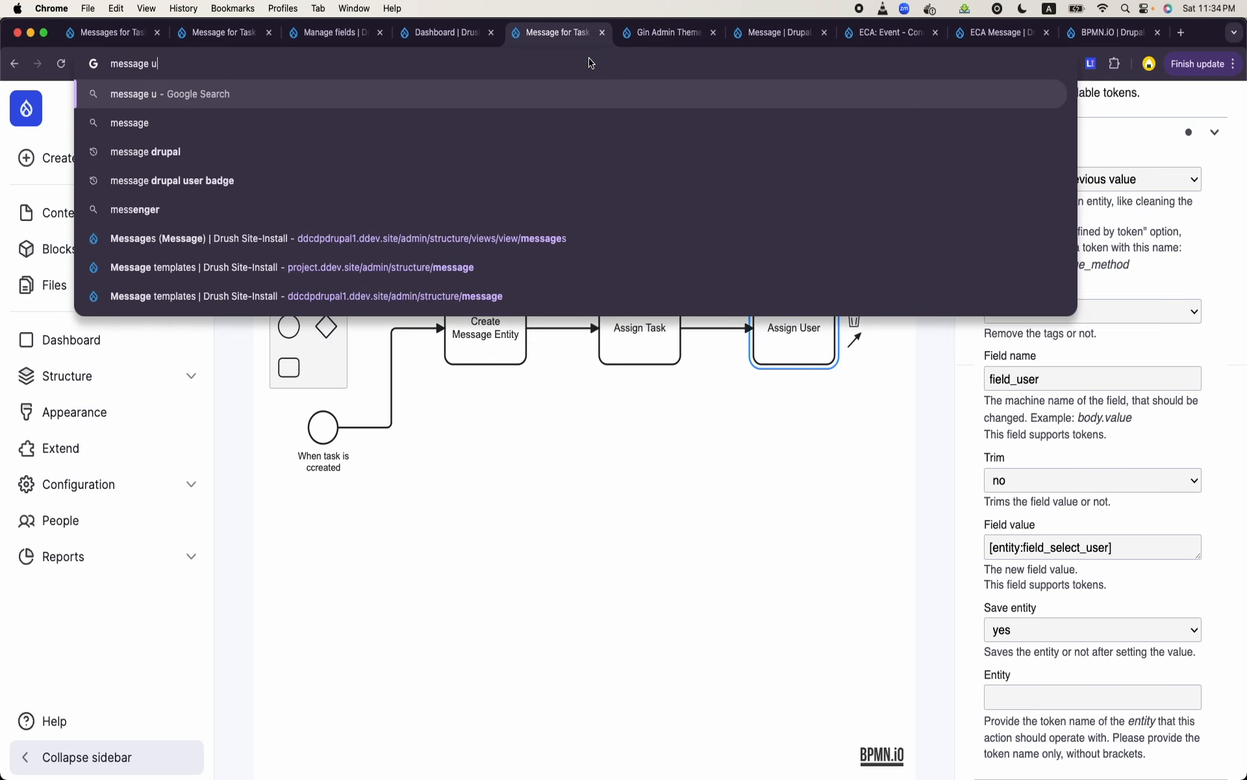
pyautogui.write('i drupa')
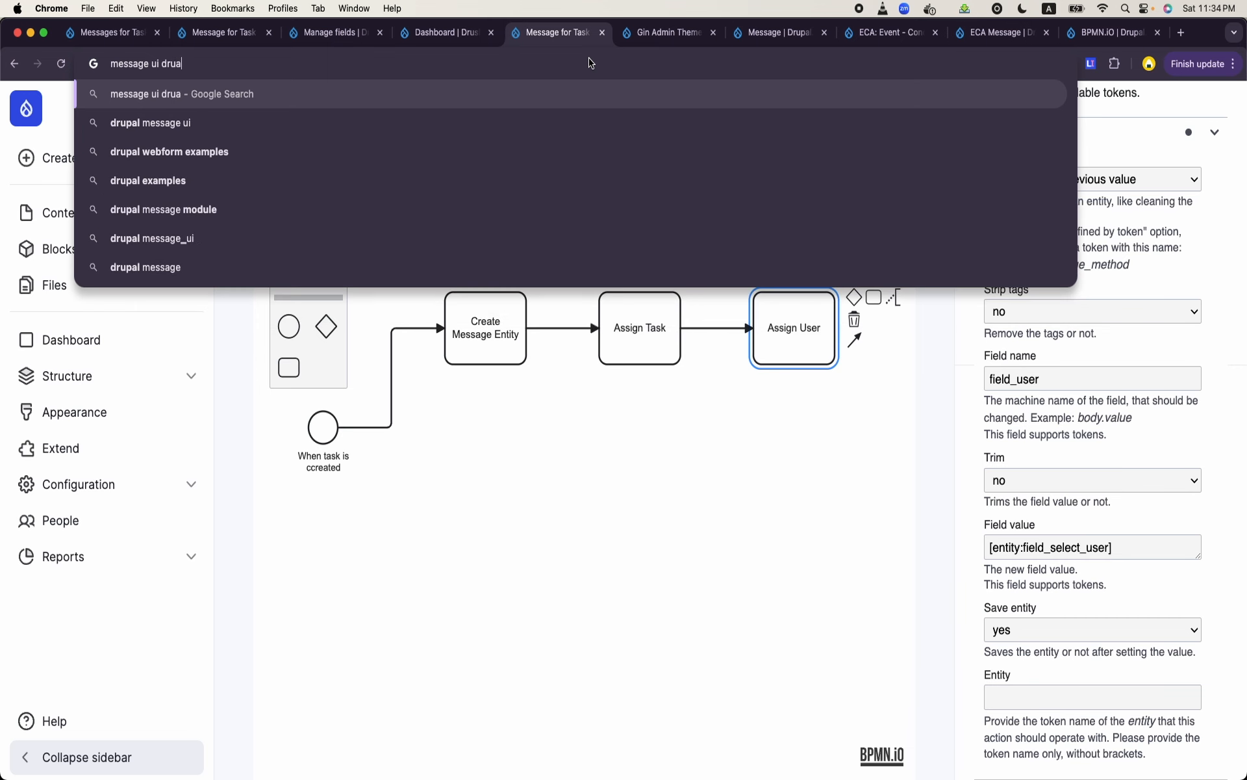
pyautogui.write('l')
pyautogui.press('Return')
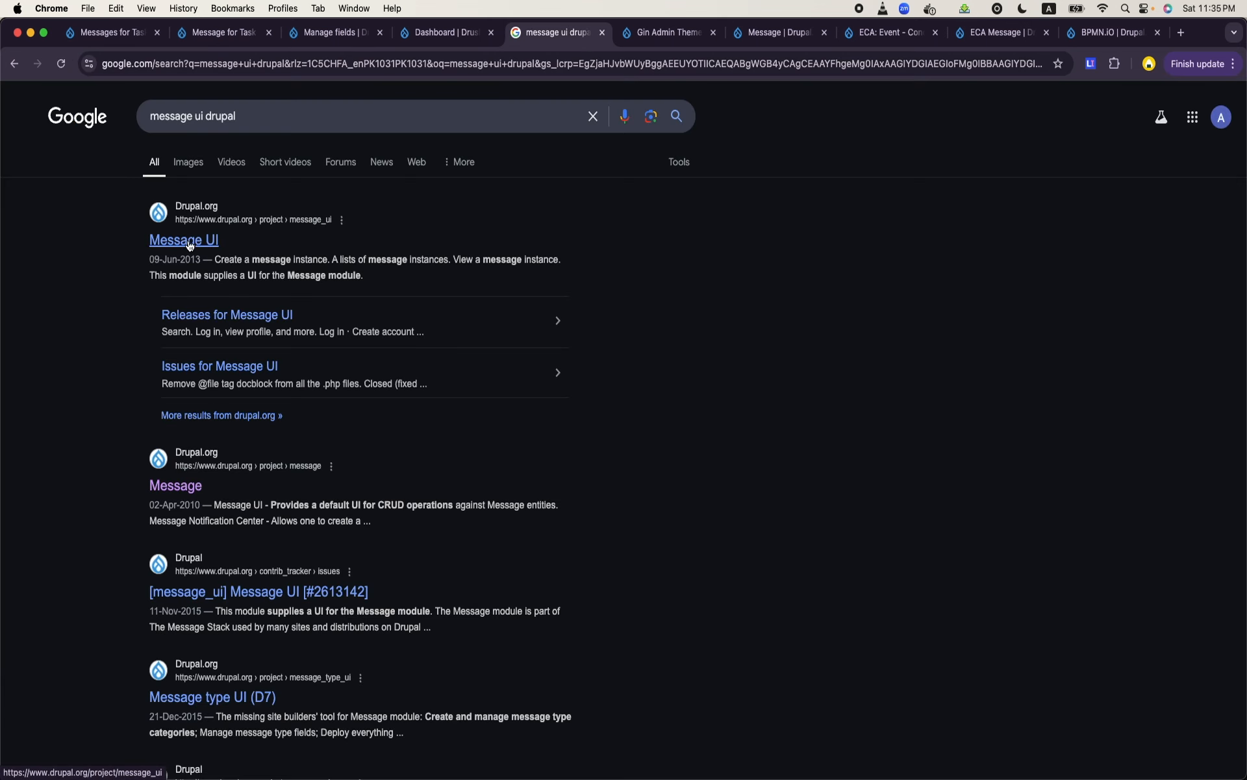
# - Return to the logged-in user's dashboard and review its assigned tasks table, messages block and assigned projects list
pyautogui.click(448, 33)
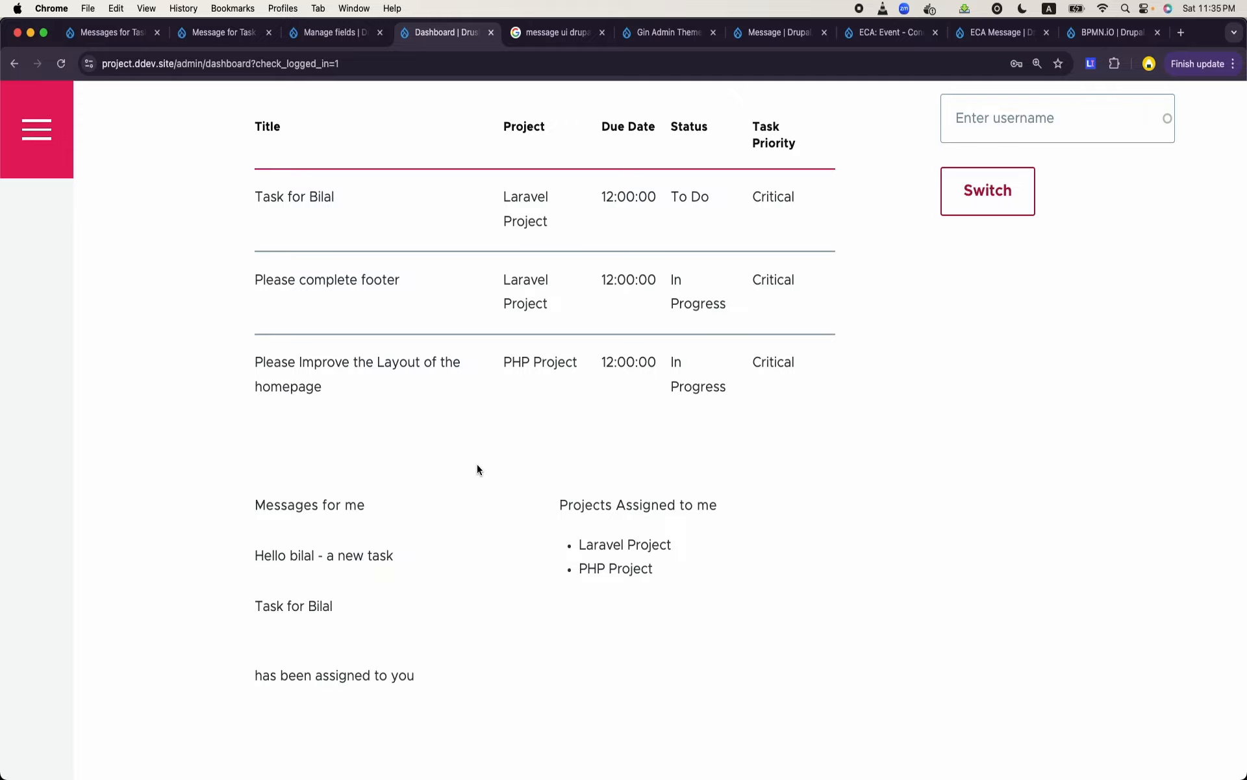
pyautogui.scroll(3, 478, 465)
pyautogui.scroll(-10, 477, 464)
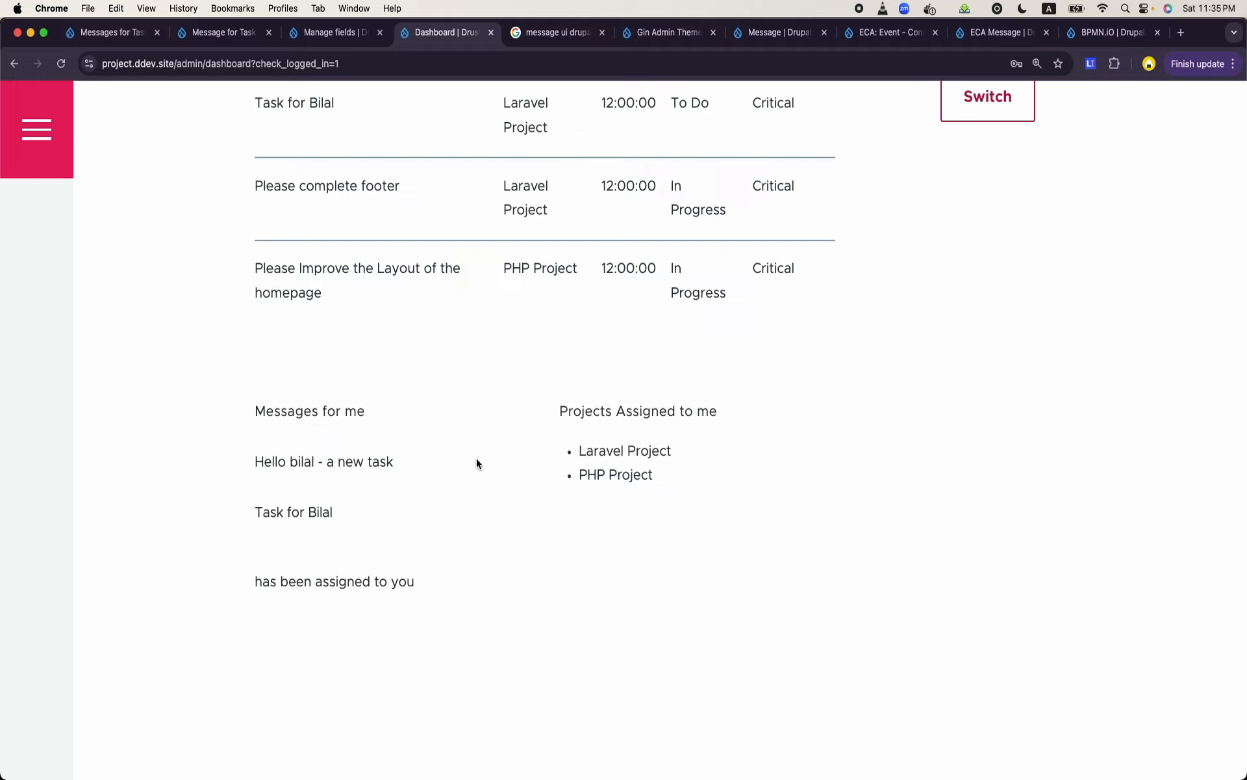
pyautogui.click(350, 36)
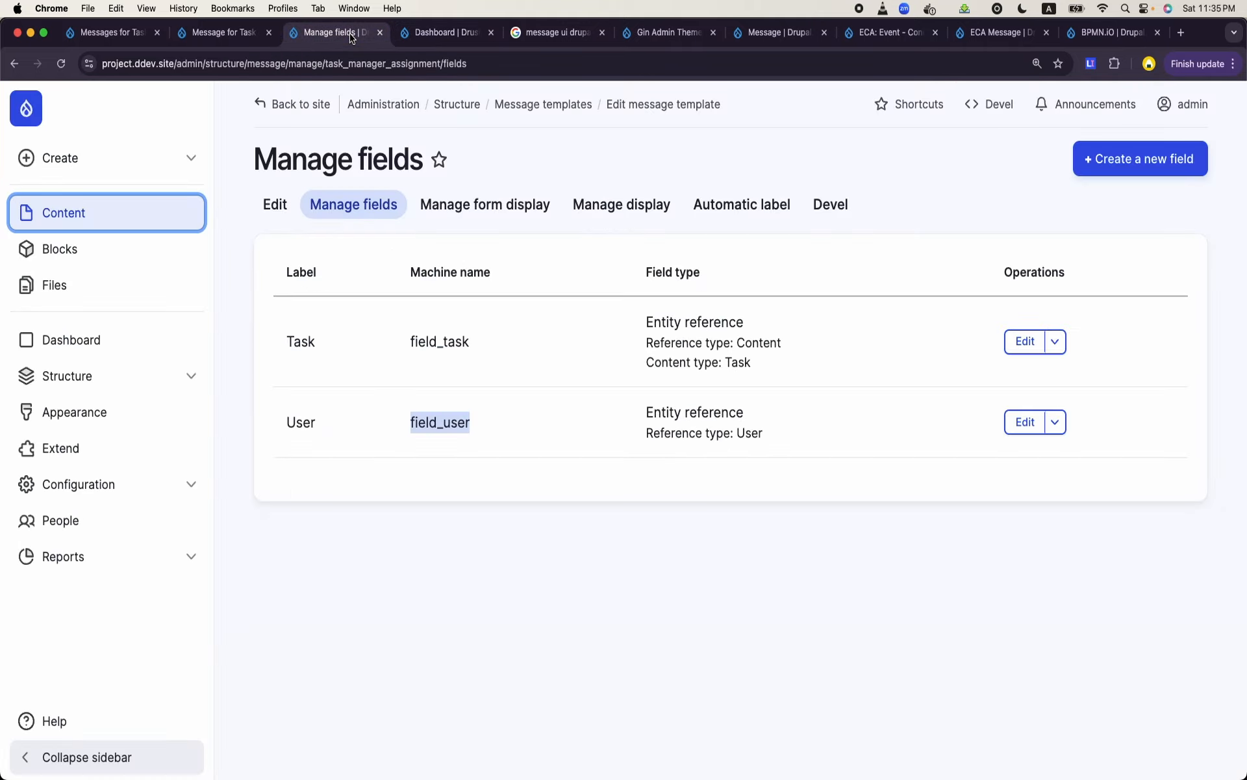
pyautogui.click(448, 33)
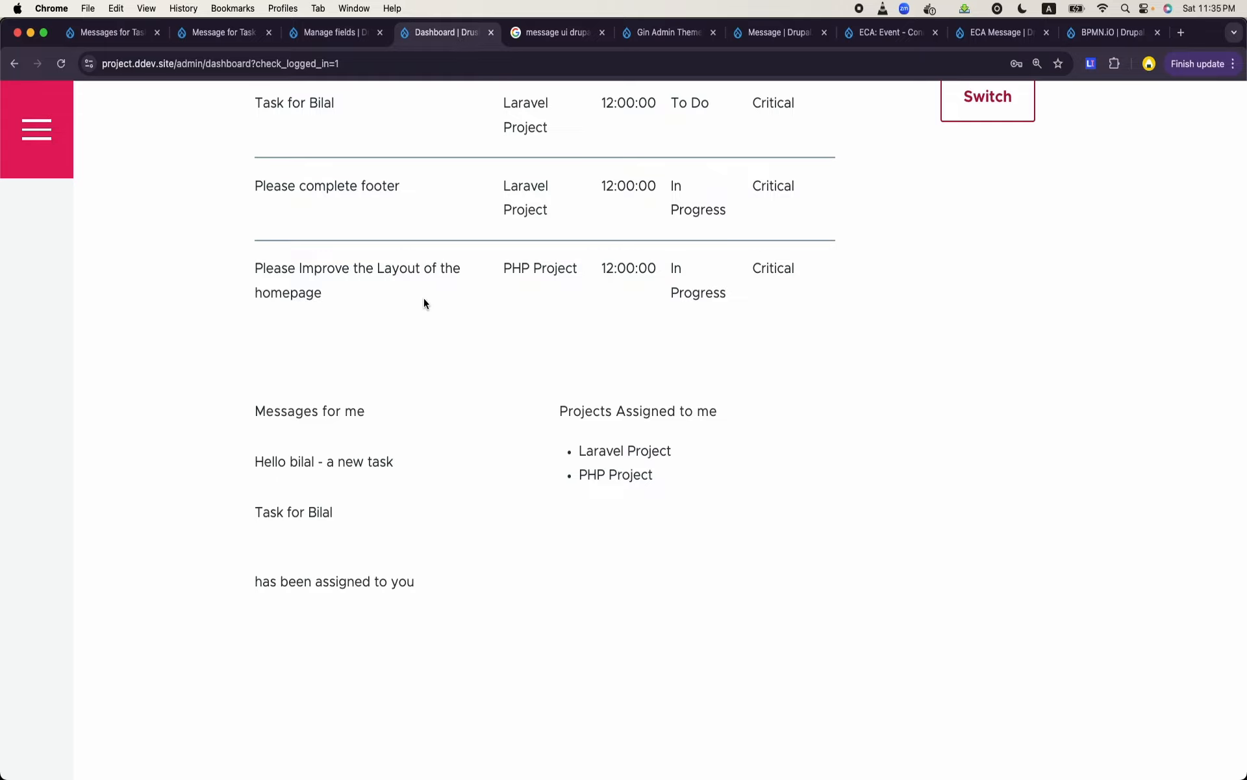
pyautogui.scroll(6, 423, 303)
pyautogui.scroll(-5, 423, 303)
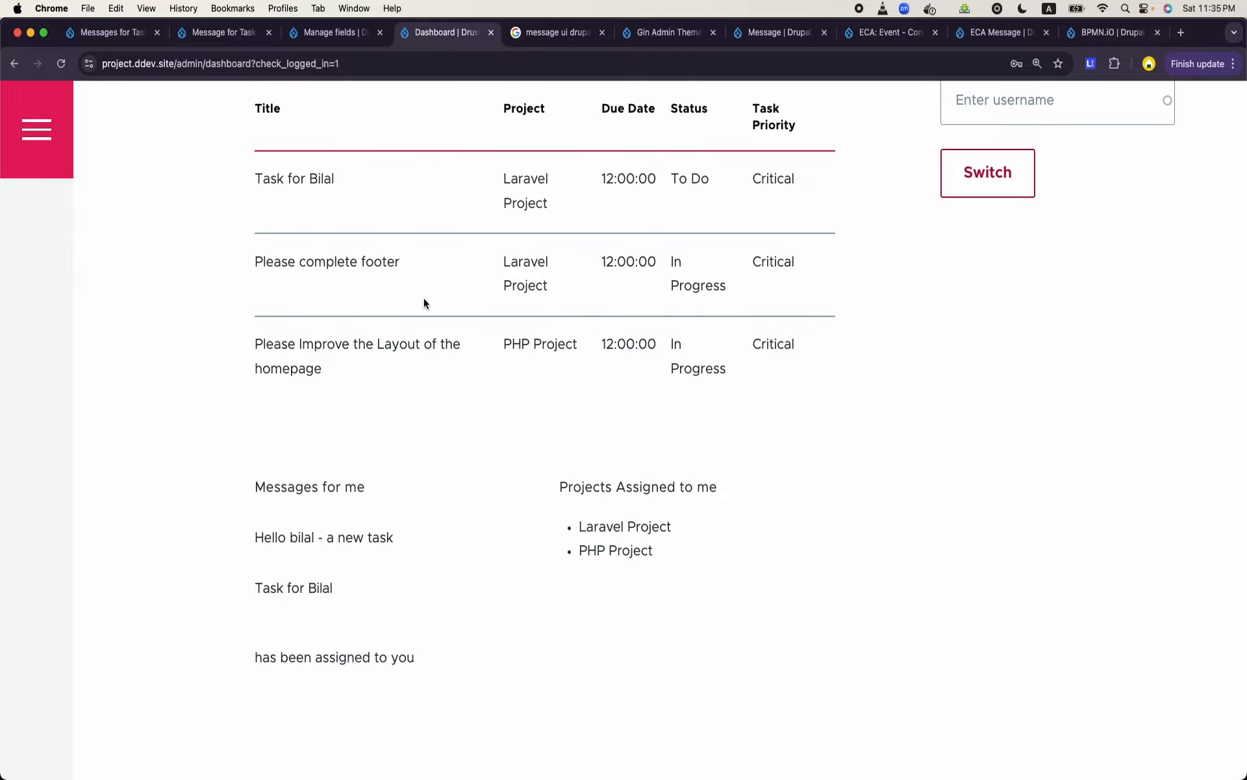
pyautogui.scroll(7, 423, 302)
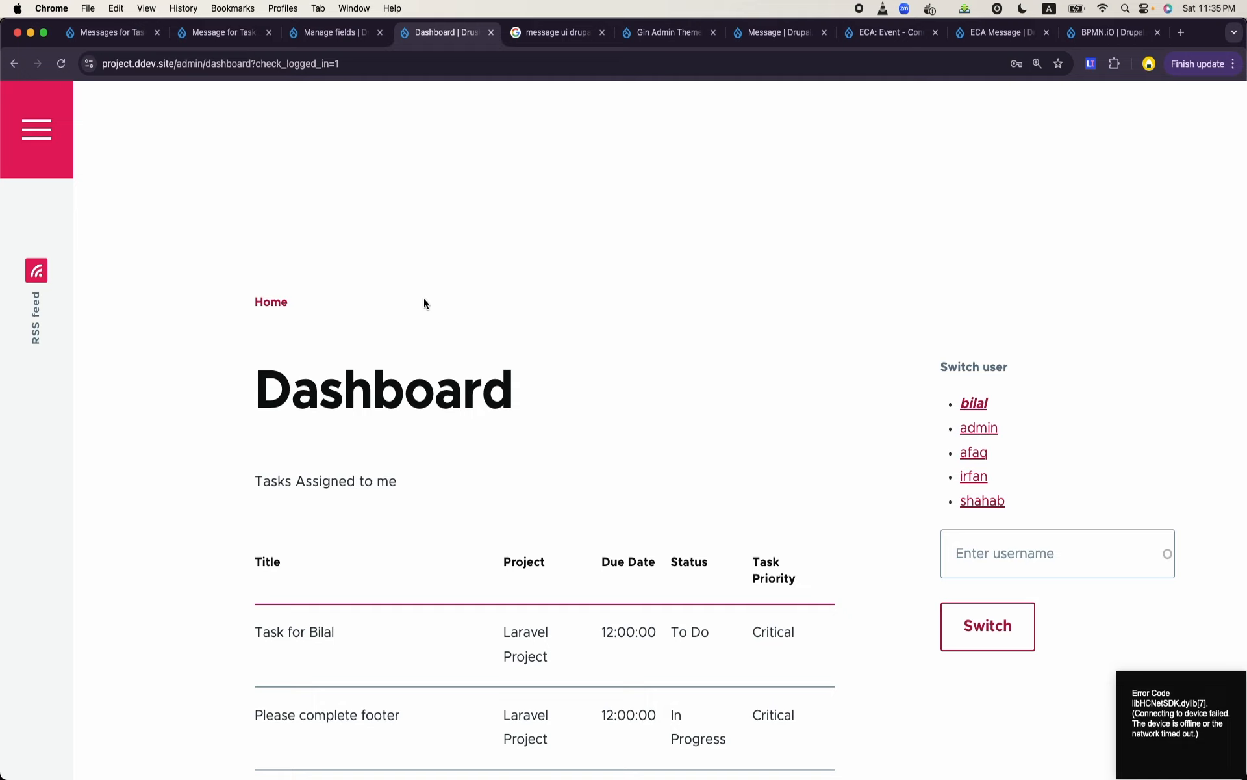
pyautogui.scroll(-4, 424, 303)
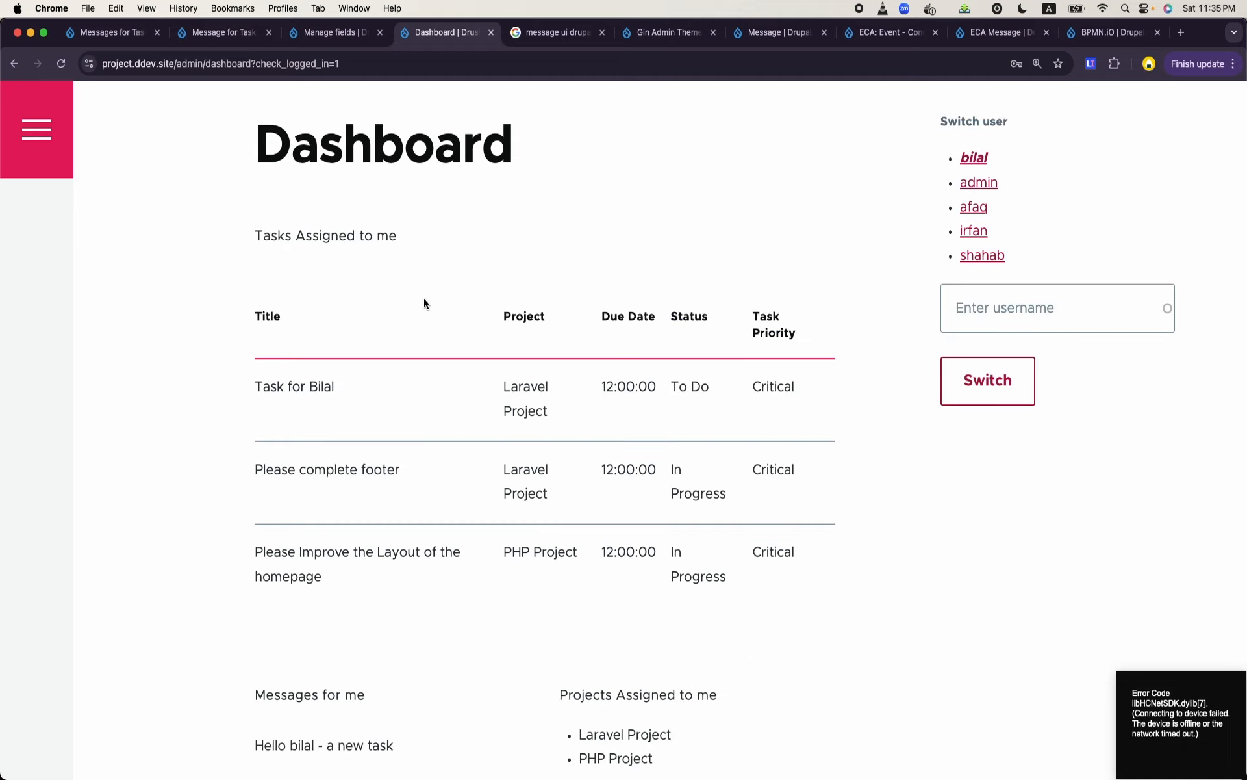
pyautogui.scroll(-4, 423, 302)
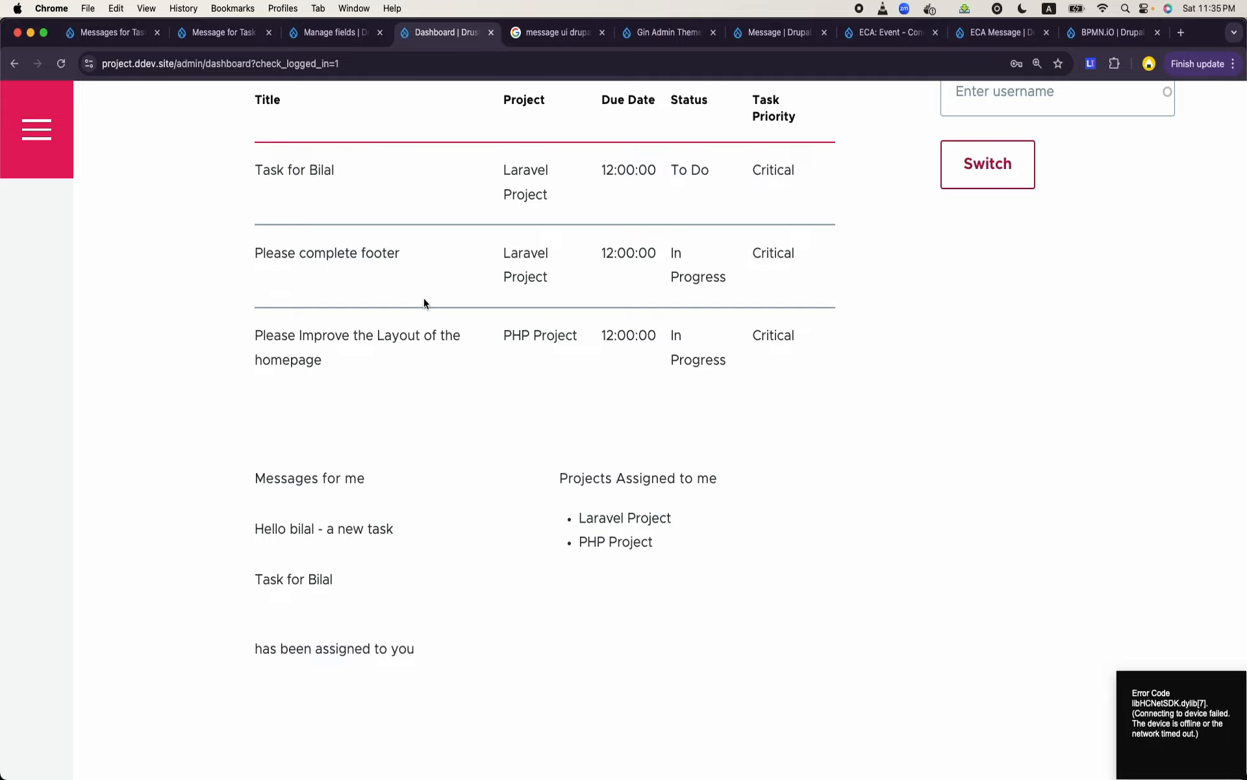
pyautogui.scroll(7, 424, 303)
pyautogui.scroll(-6, 424, 303)
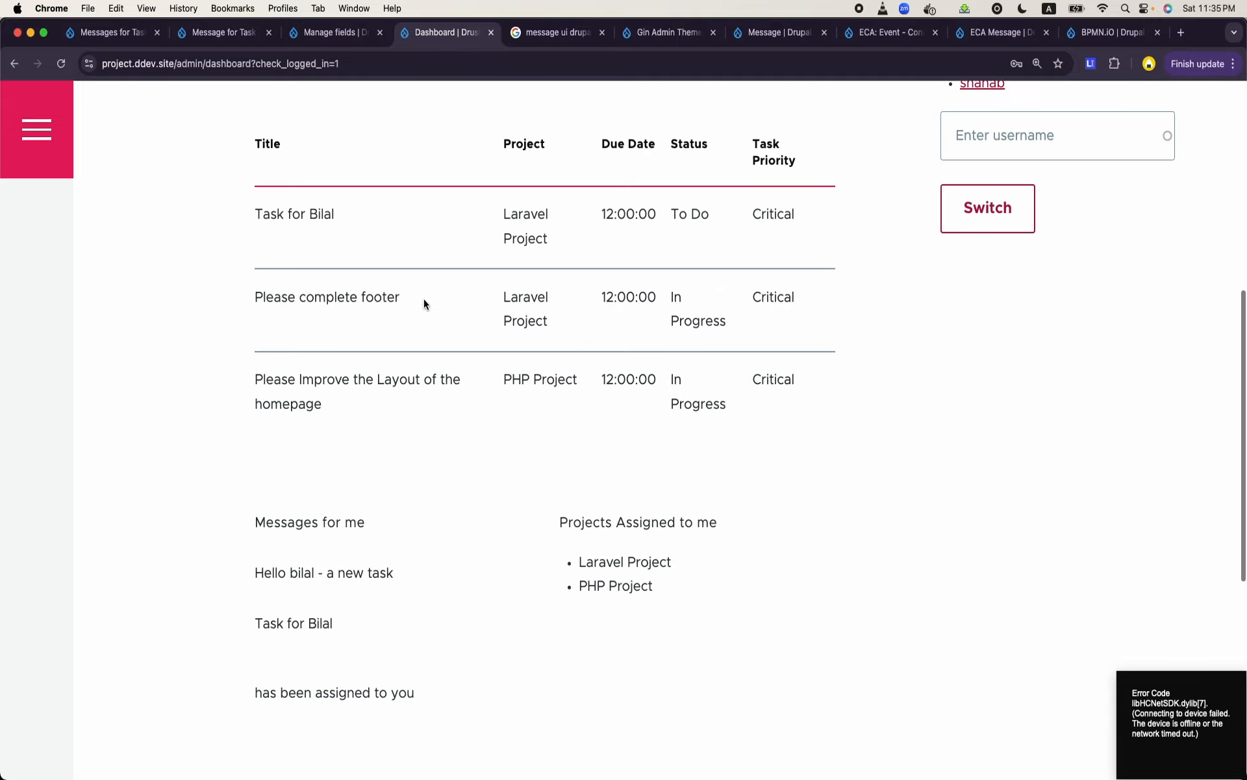
pyautogui.scroll(-1, 424, 301)
# - Highlight the greeting line, the recipient's name and the whole task assignment text in the Messages for me block
pyautogui.tripleClick(282, 532)
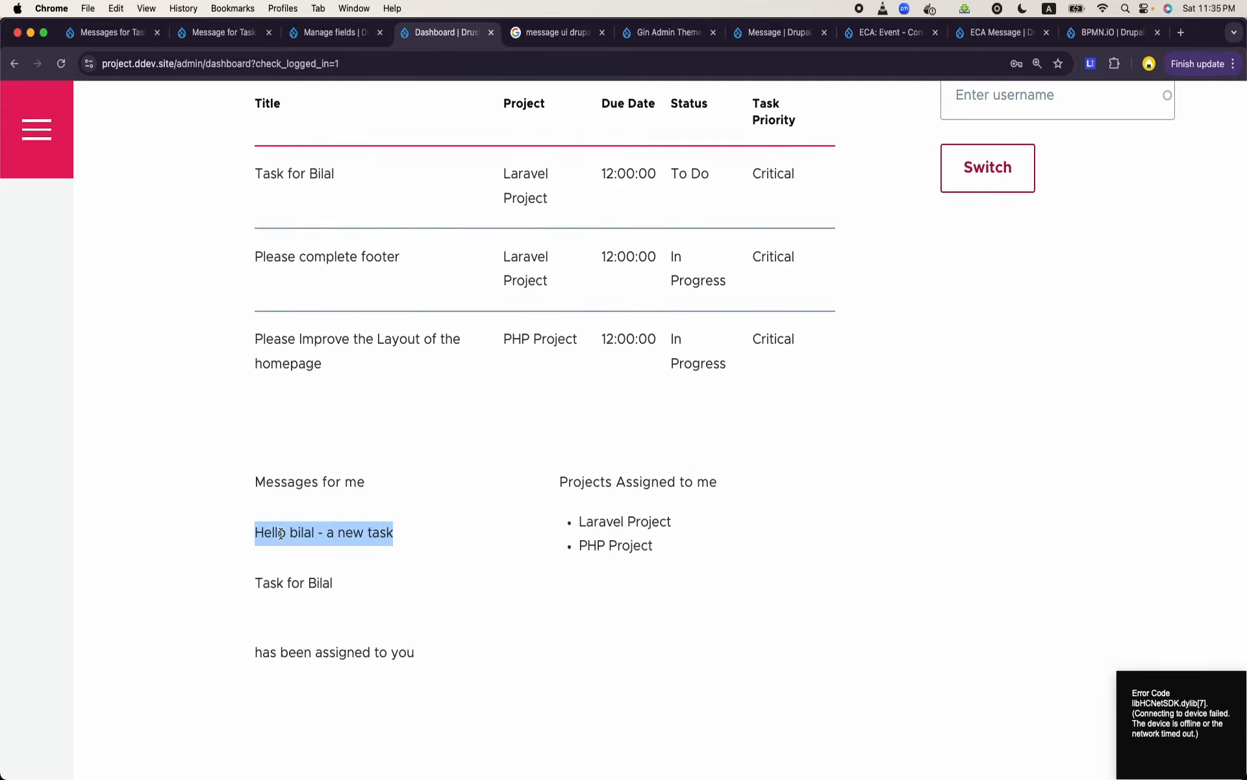
pyautogui.tripleClick(281, 533)
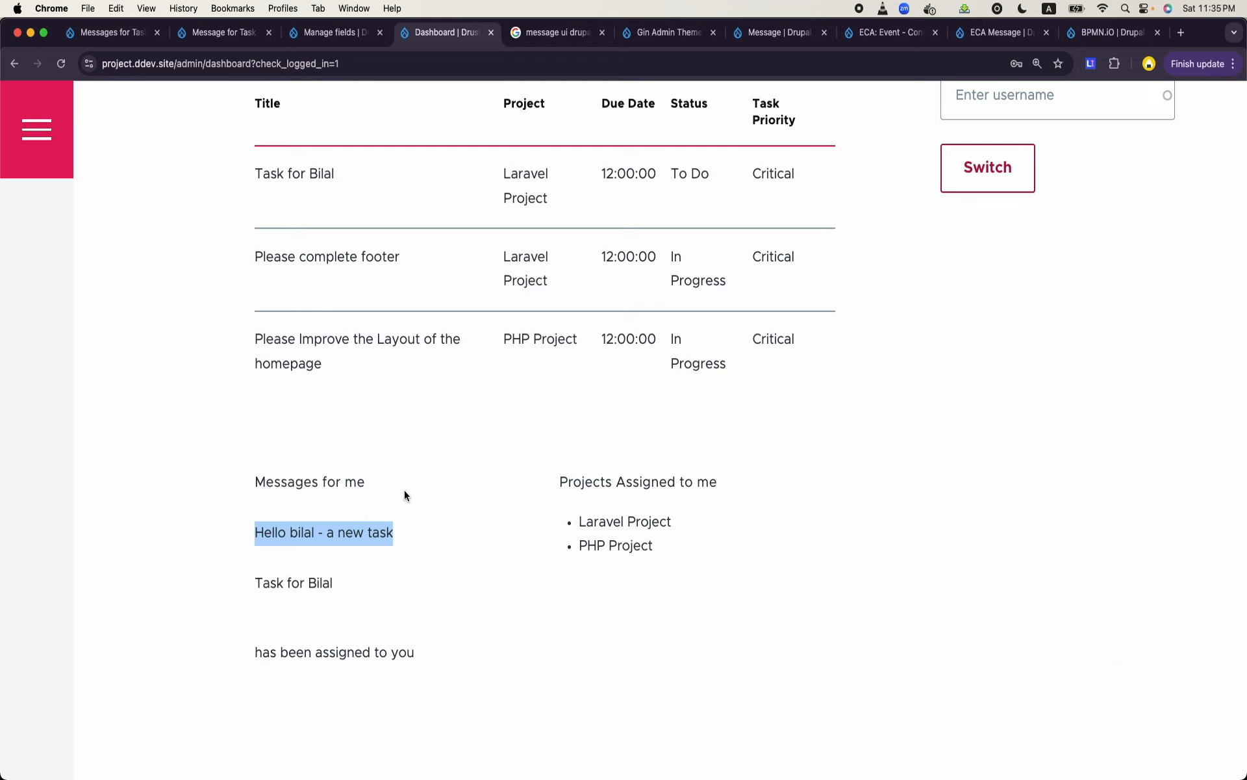
pyautogui.click(311, 534)
pyautogui.doubleClick(311, 534)
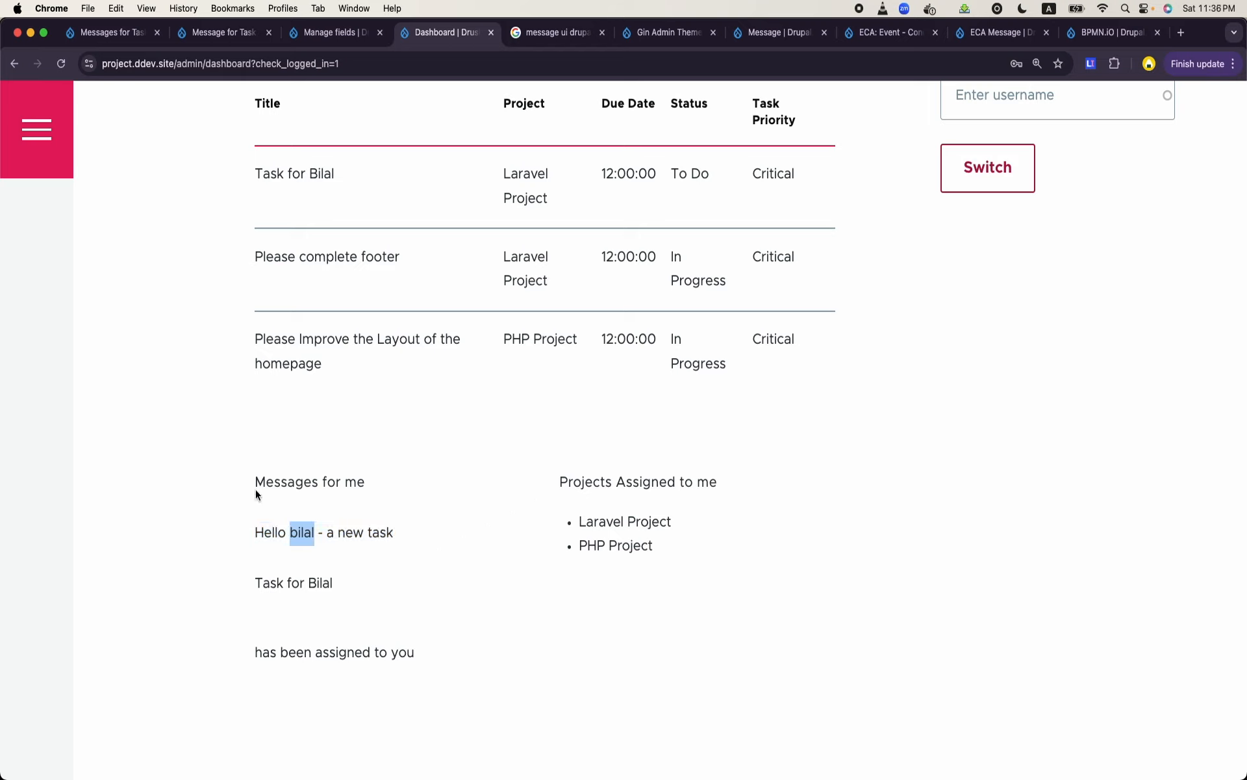
pyautogui.click(260, 487)
pyautogui.moveTo(260, 488); pyautogui.dragTo(411, 680)
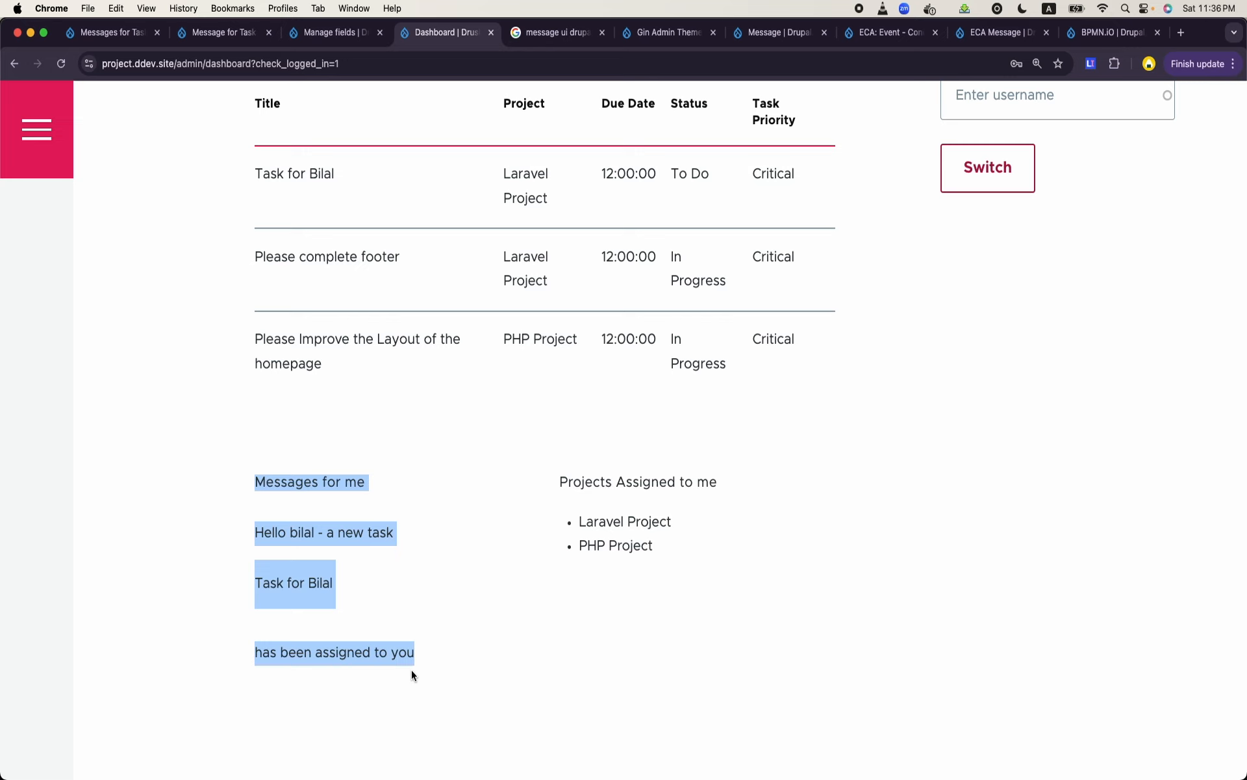
# - Reload the Message for Task Manager ECA model page and switch to the admin account to regain editing access
pyautogui.click(231, 31)
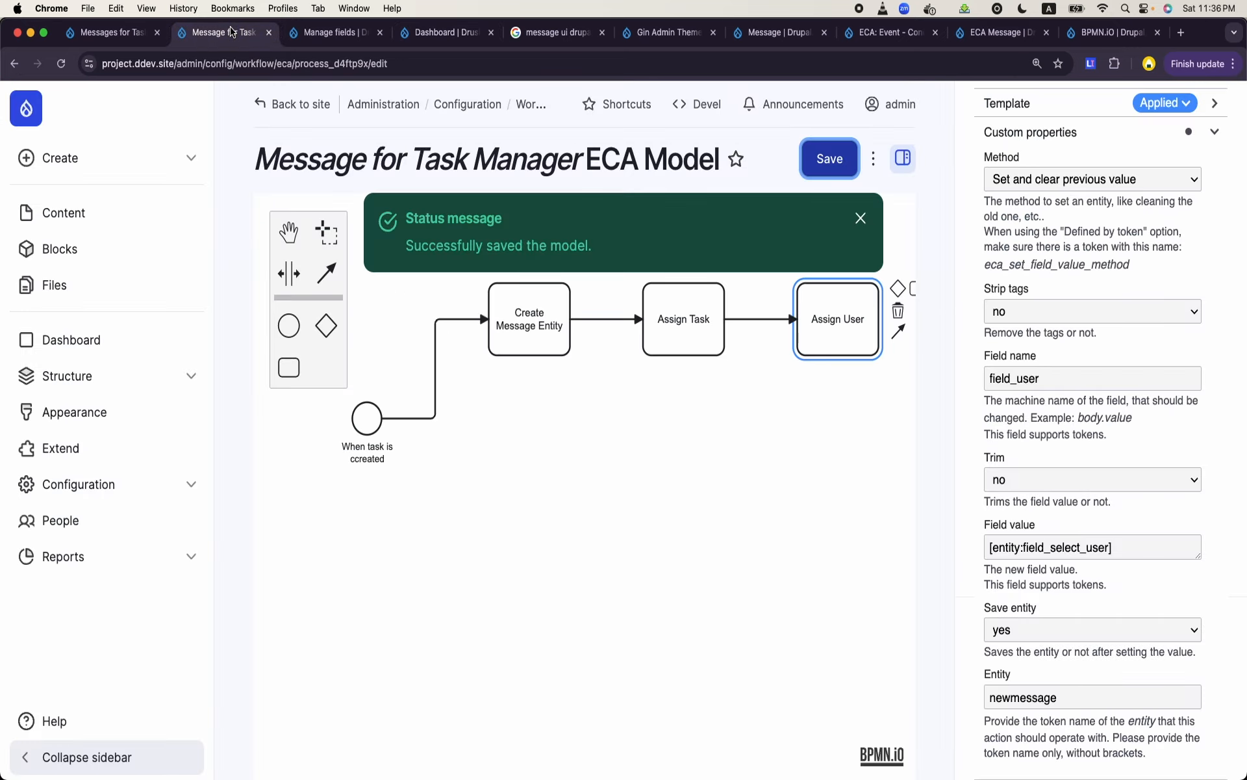
pyautogui.click(337, 71)
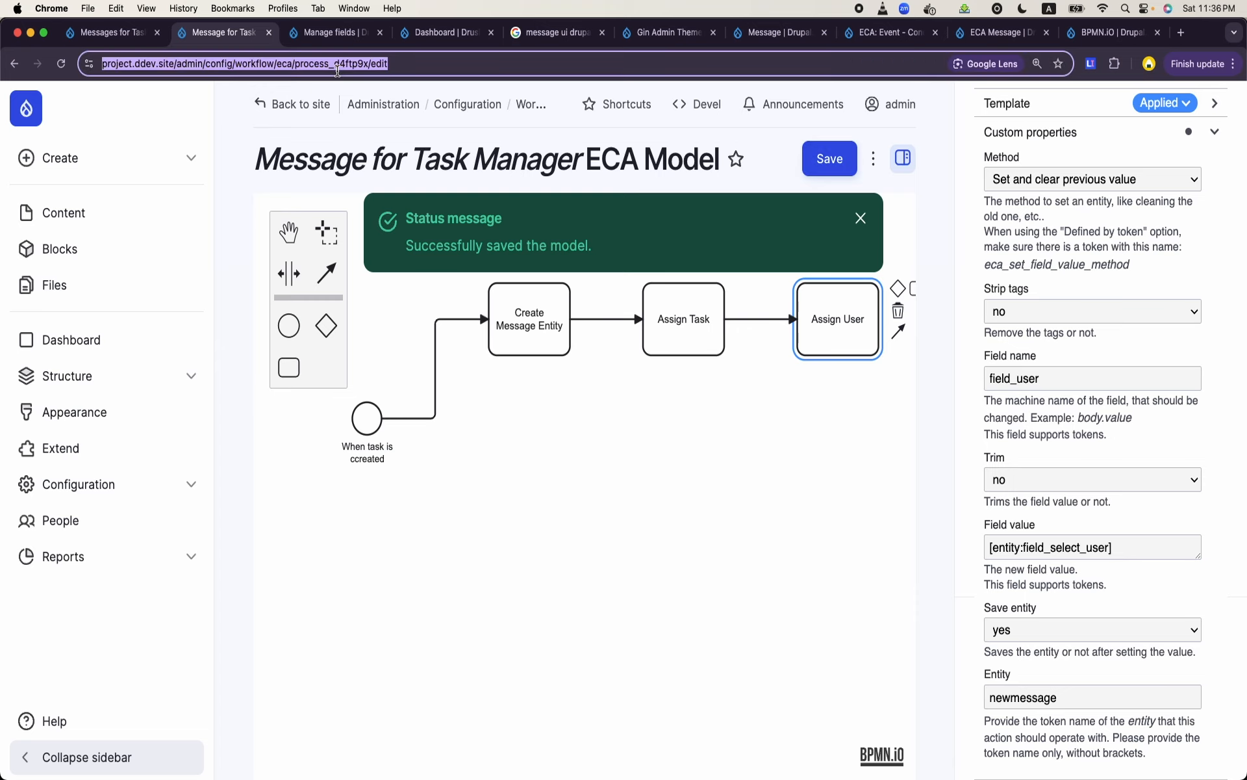
pyautogui.press('Return')
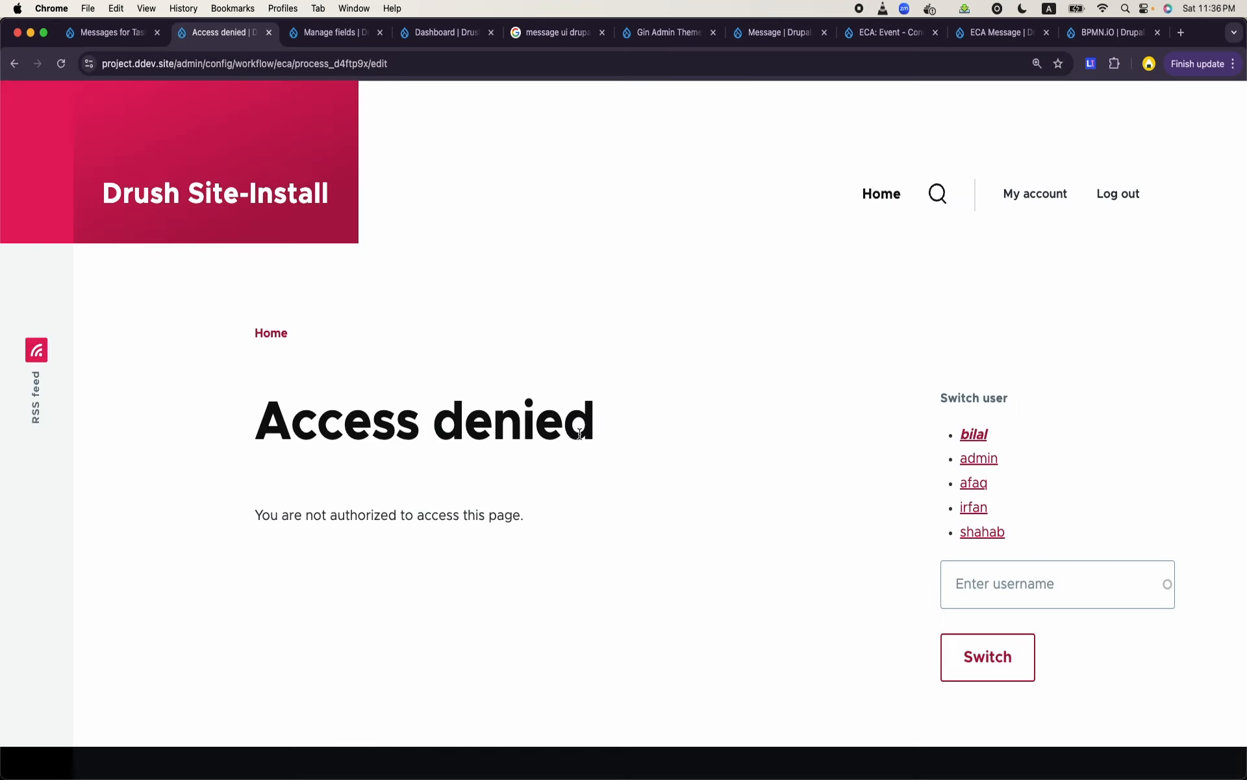
pyautogui.click(980, 460)
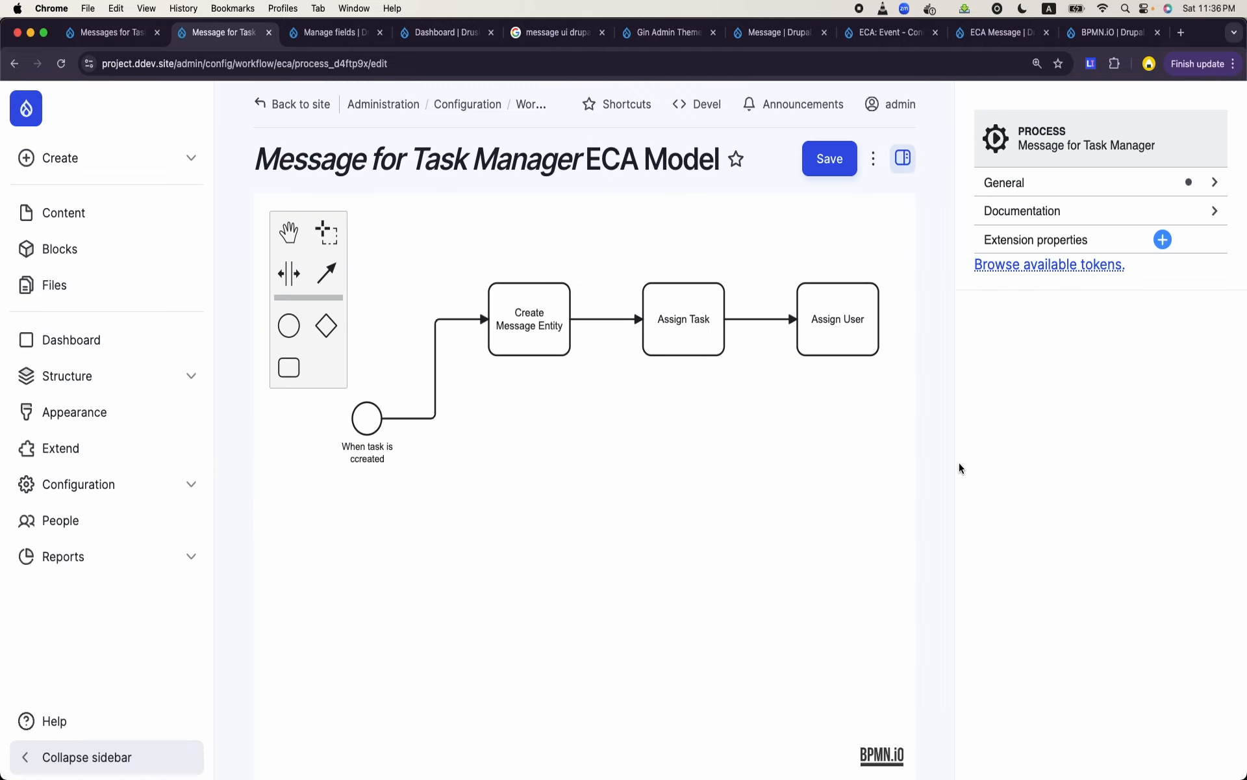
pyautogui.click(473, 56)
pyautogui.press('Return')
# - Inspect the settings of the Create Message Entity, Assign Task and Assign User actions, the task creation event and its sequence flow
pyautogui.click(554, 345)
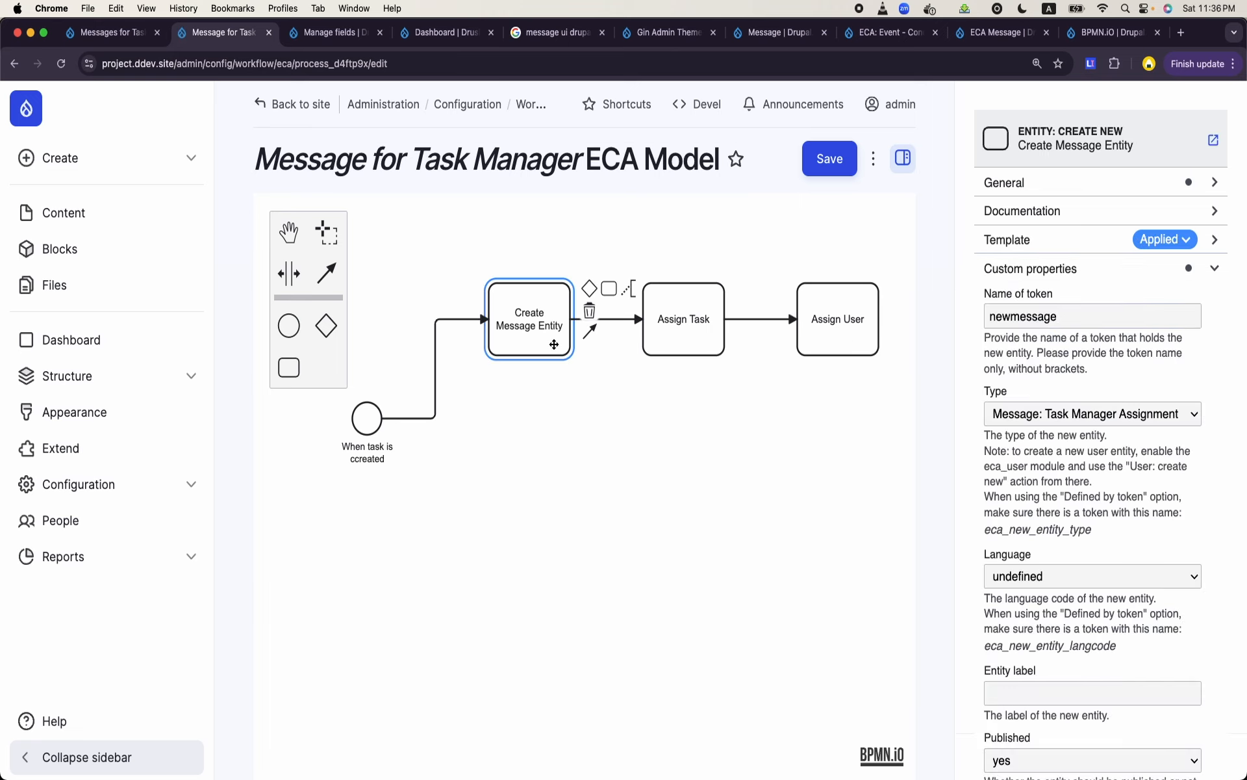
pyautogui.click(669, 349)
pyautogui.click(833, 344)
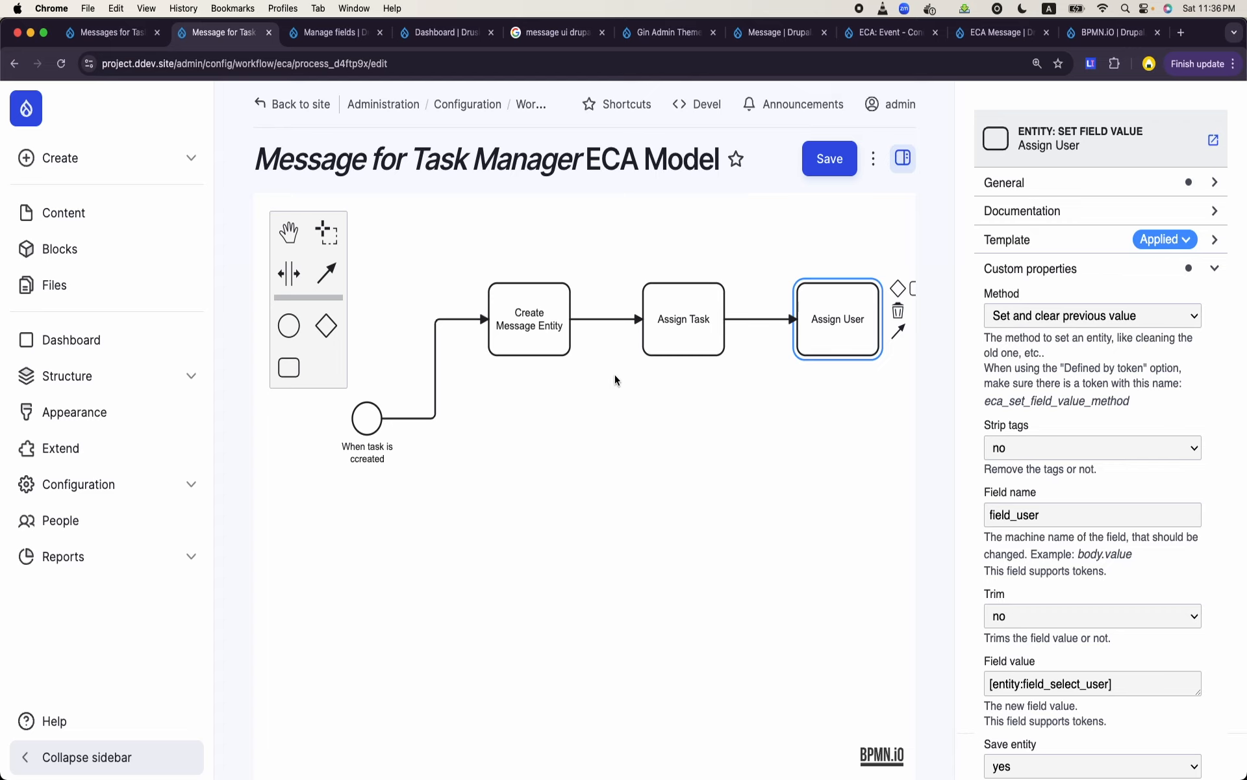
pyautogui.click(367, 418)
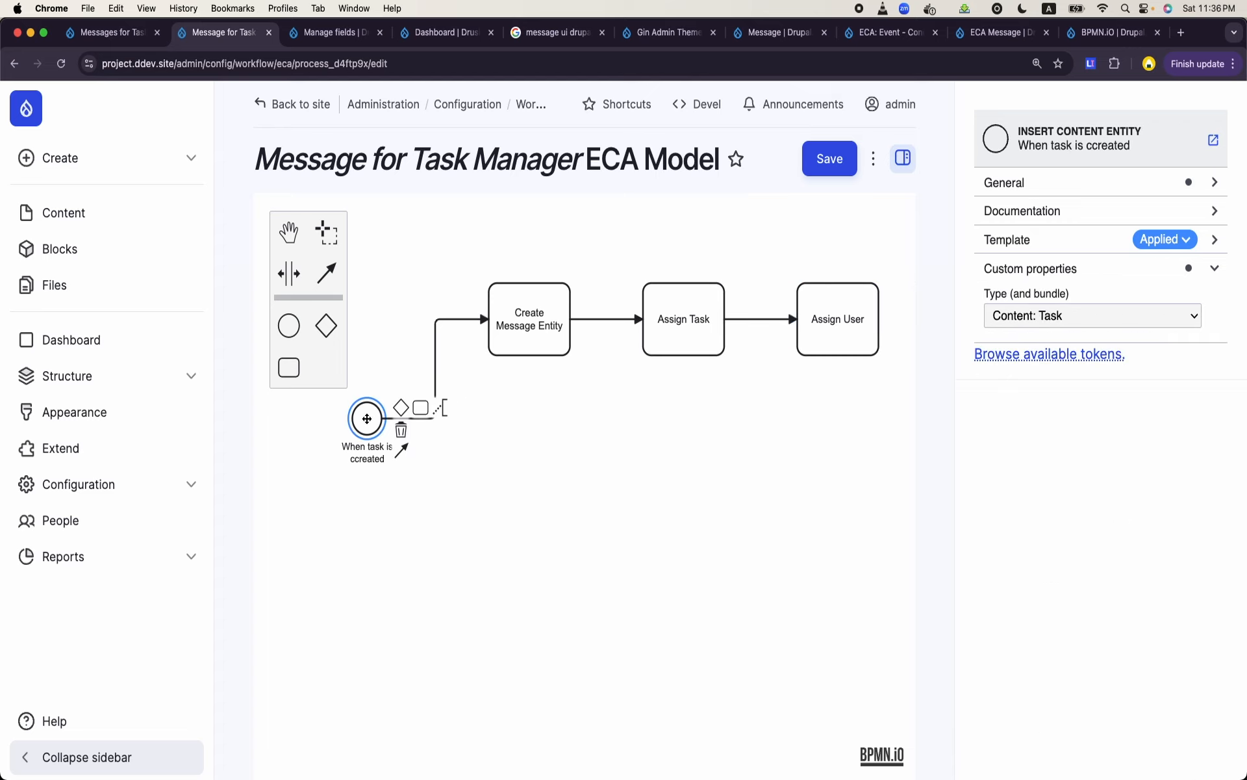
pyautogui.click(462, 467)
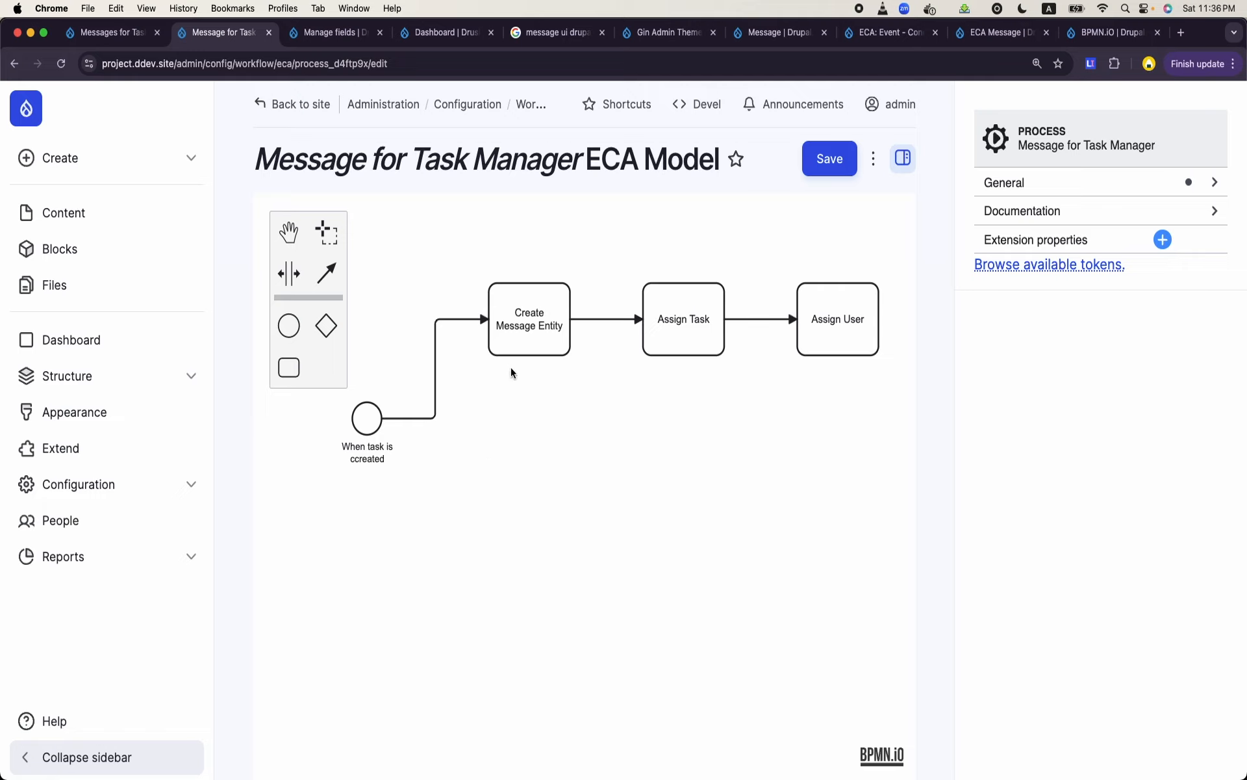
pyautogui.click(432, 420)
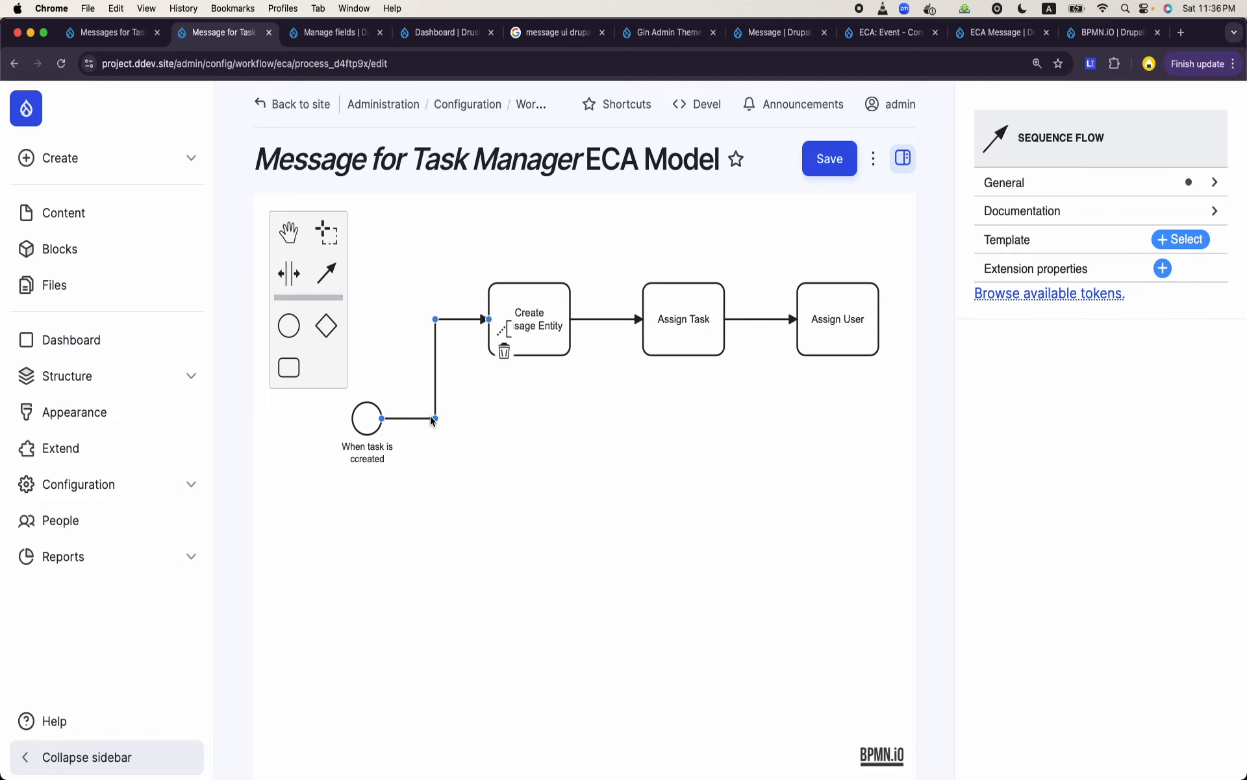
pyautogui.click(425, 479)
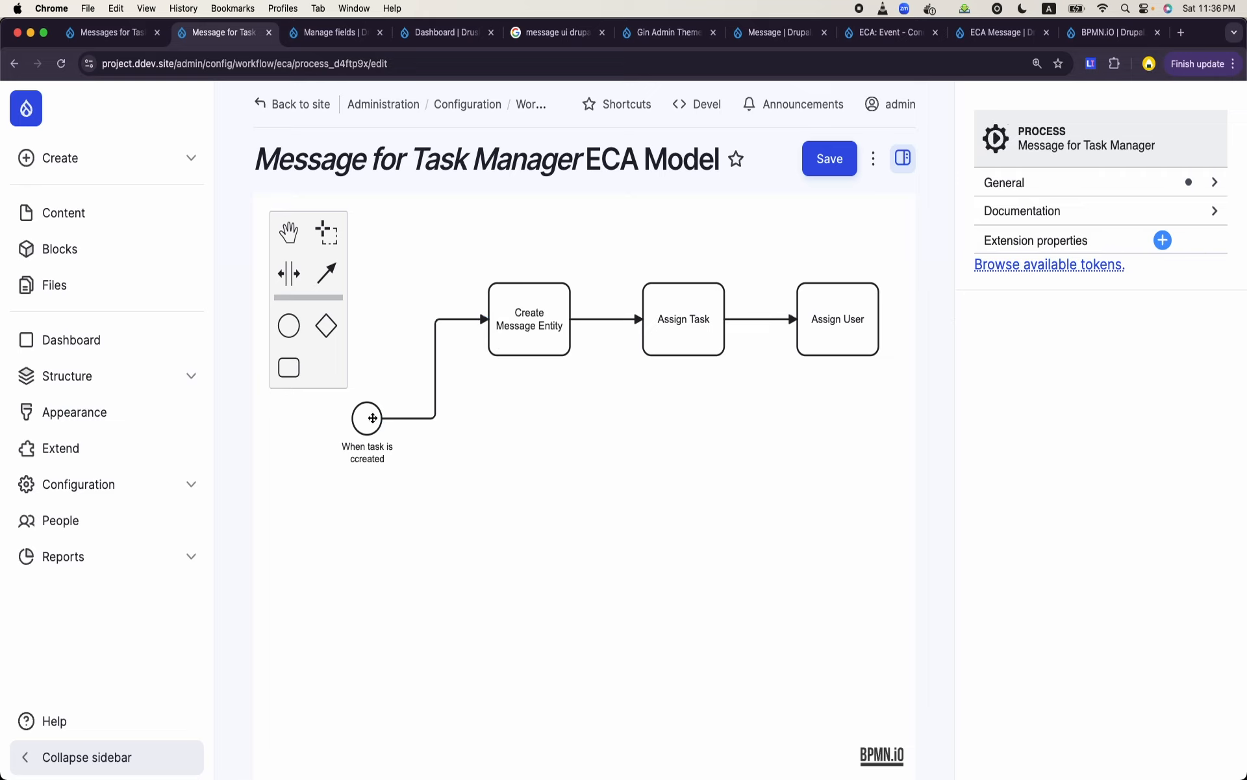
# - Move the task creation event away from the actions and insert an exclusive gateway into its flow to Create Message Entity
pyautogui.moveTo(372, 418); pyautogui.dragTo(337, 430)
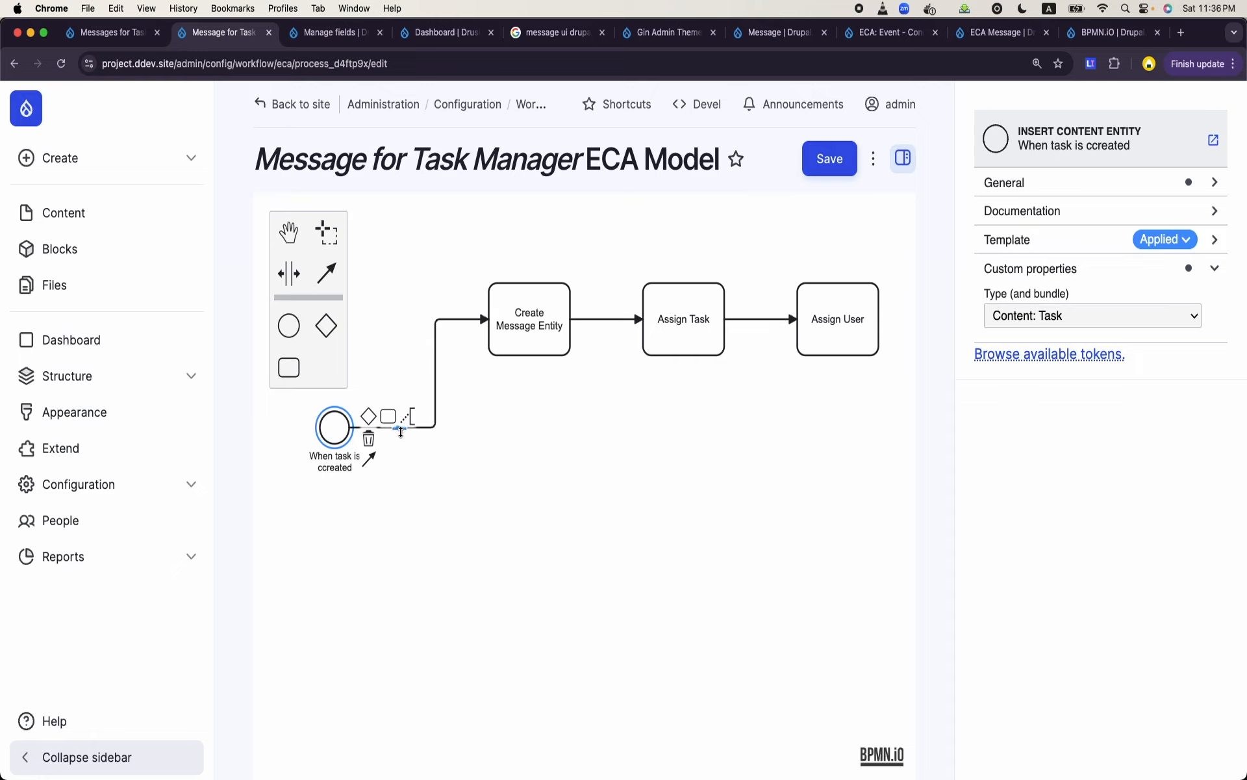
pyautogui.moveTo(330, 330); pyautogui.dragTo(416, 427)
pyautogui.click(407, 494)
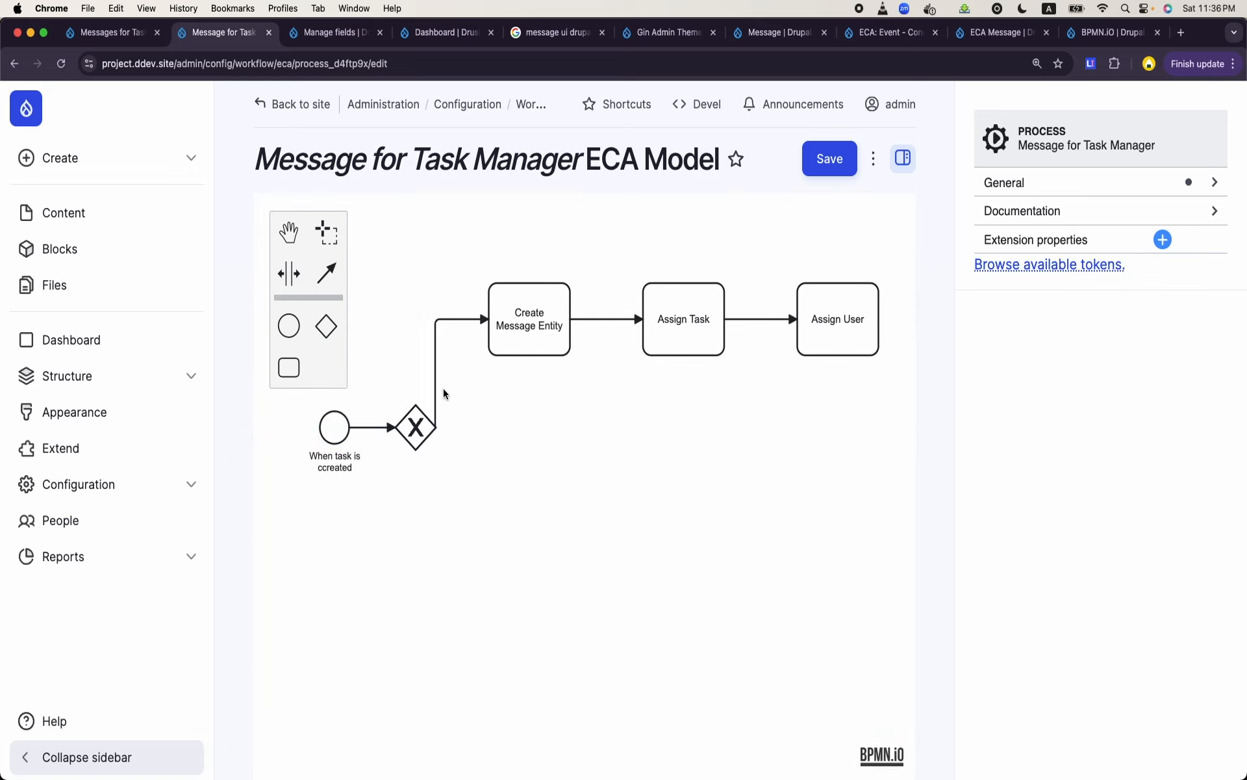
pyautogui.click(437, 380)
pyautogui.click(412, 474)
# - Append a new task to the exclusive gateway as a second branch and place it below the Create Message Entity branch
pyautogui.click(429, 424)
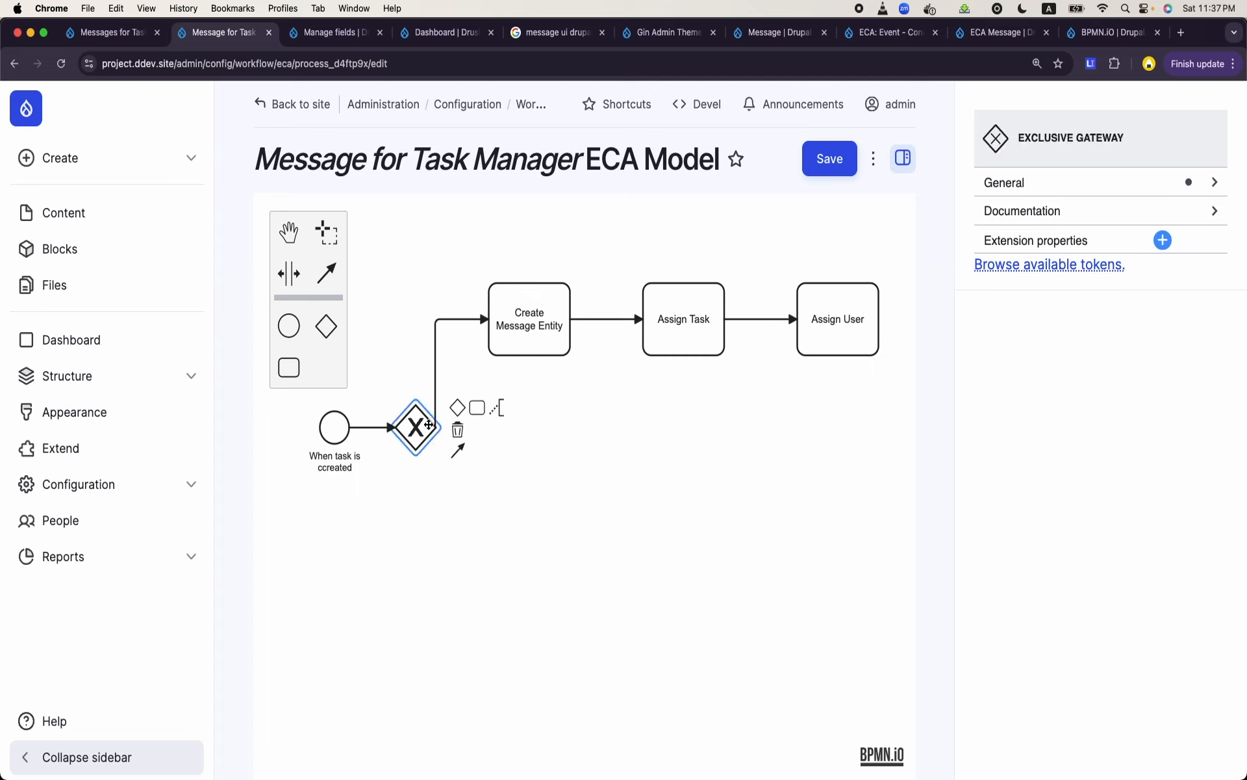
pyautogui.click(478, 408)
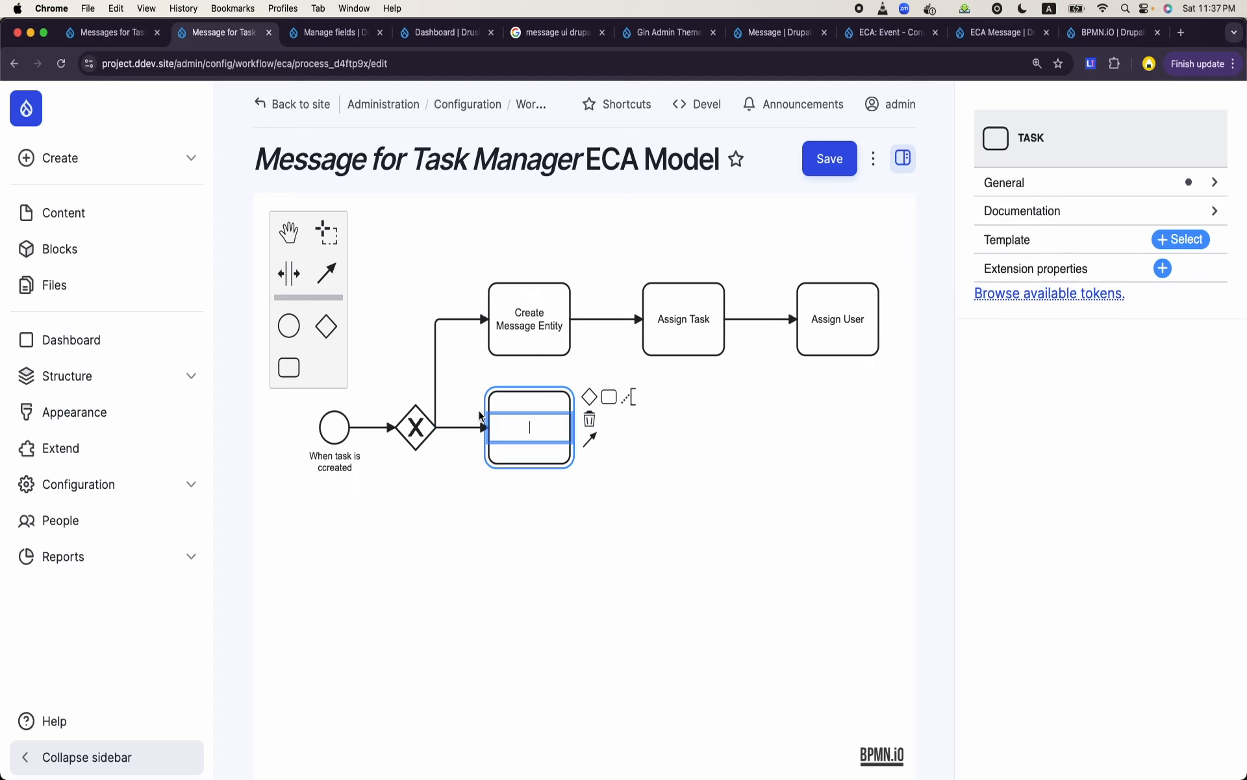
pyautogui.click(527, 466)
pyautogui.moveTo(528, 465); pyautogui.dragTo(536, 565)
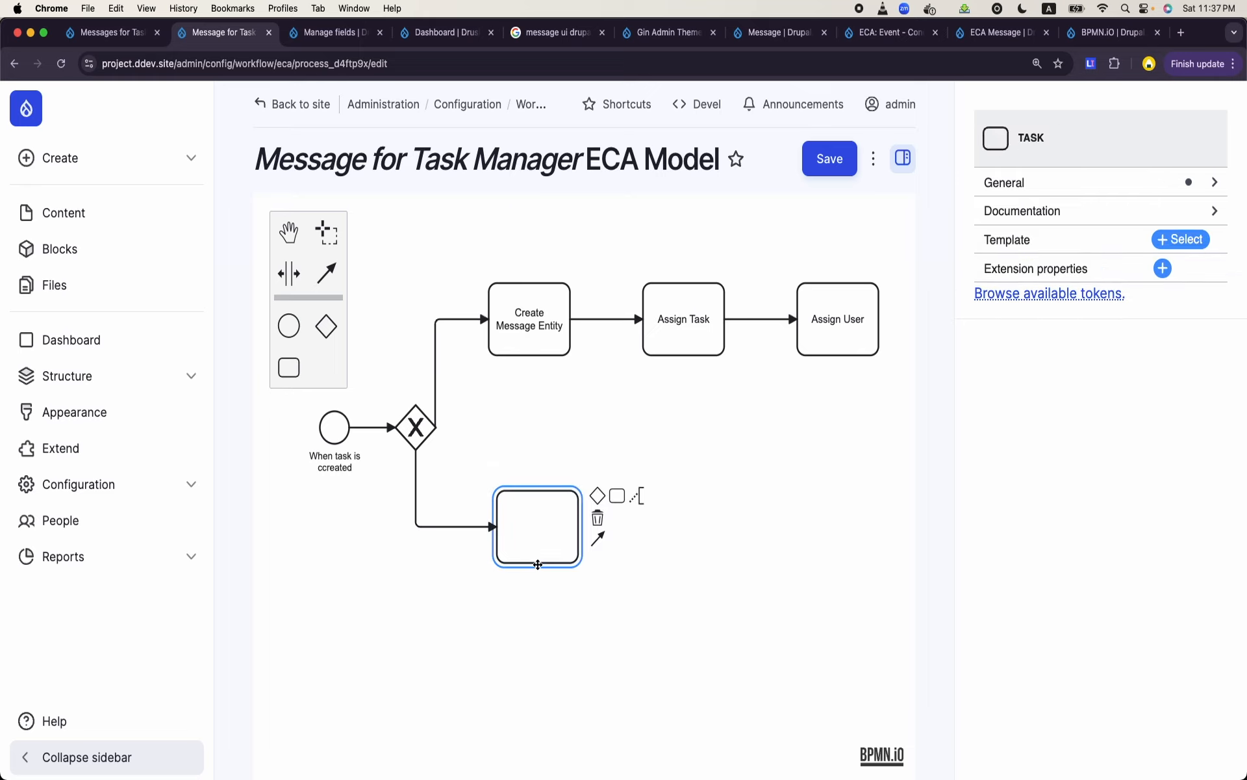
# - Name the empty task on the gateway's second branch "Send Email to the assignee"
pyautogui.click(512, 653)
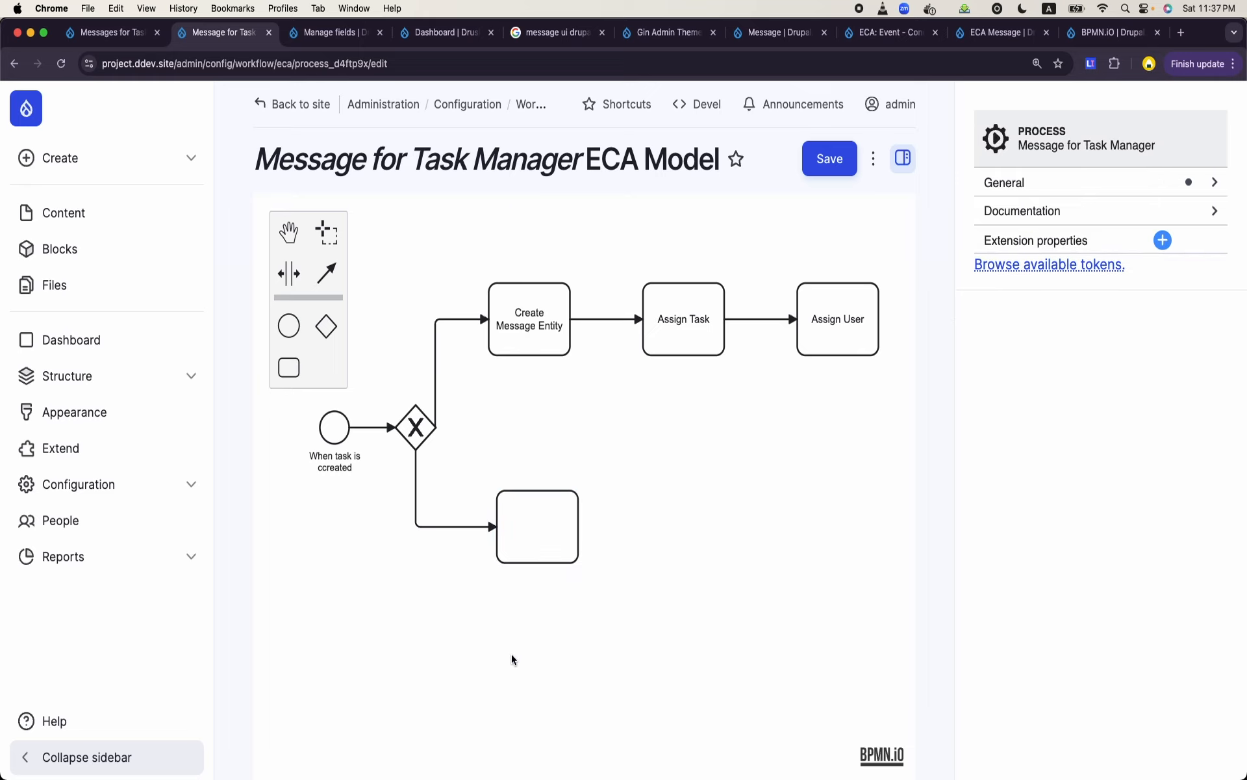
pyautogui.click(331, 436)
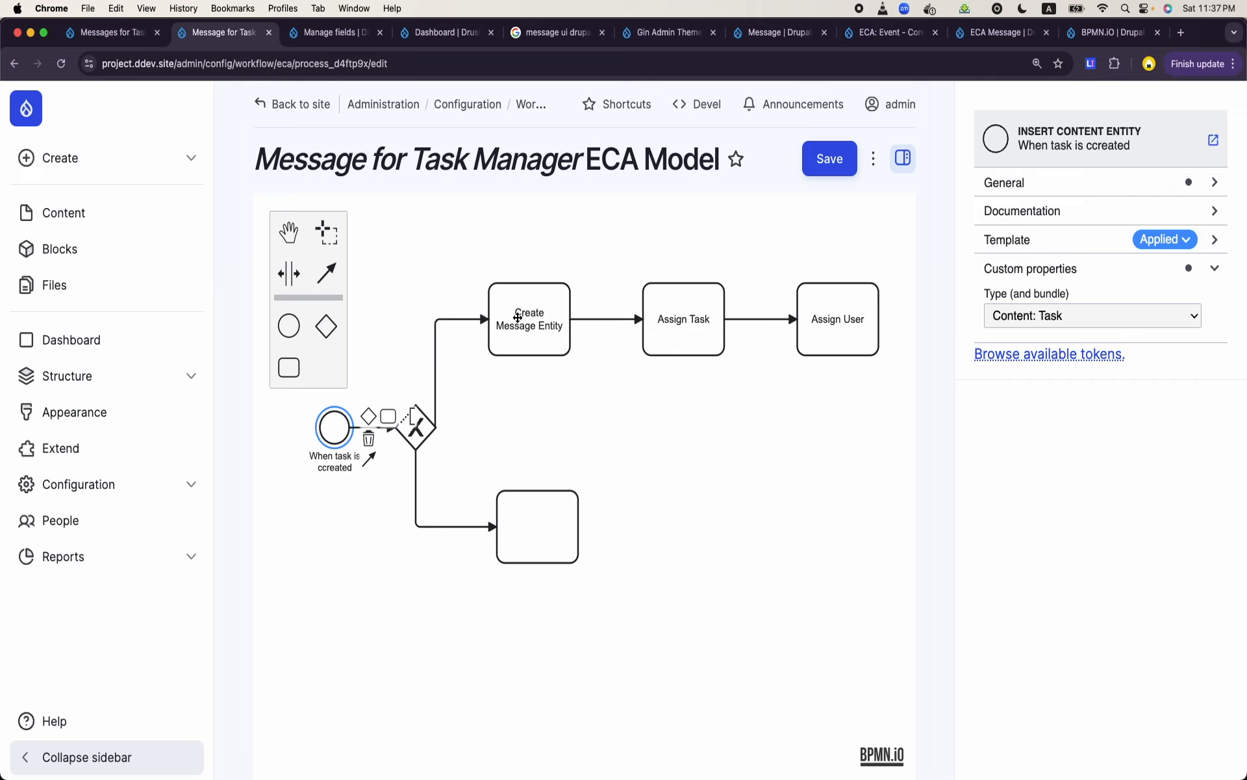
pyautogui.doubleClick(536, 533)
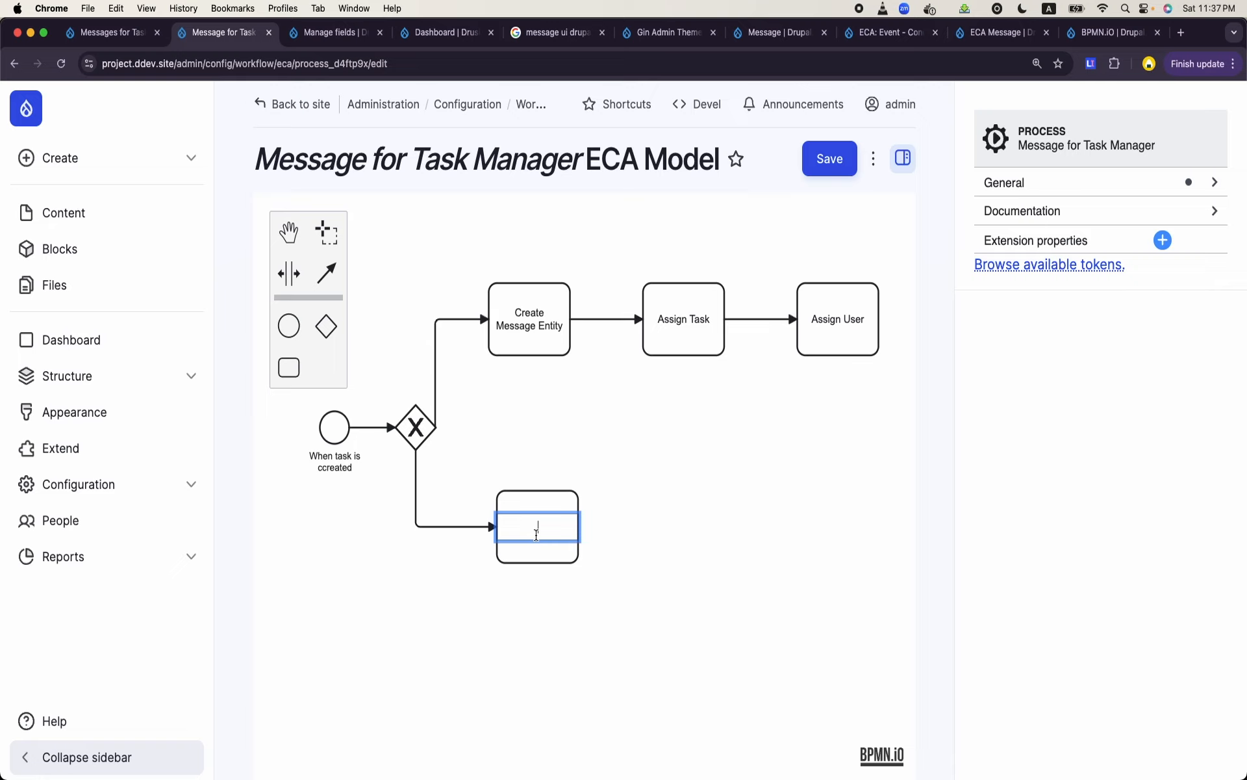
pyautogui.write('Send Email to the assig')
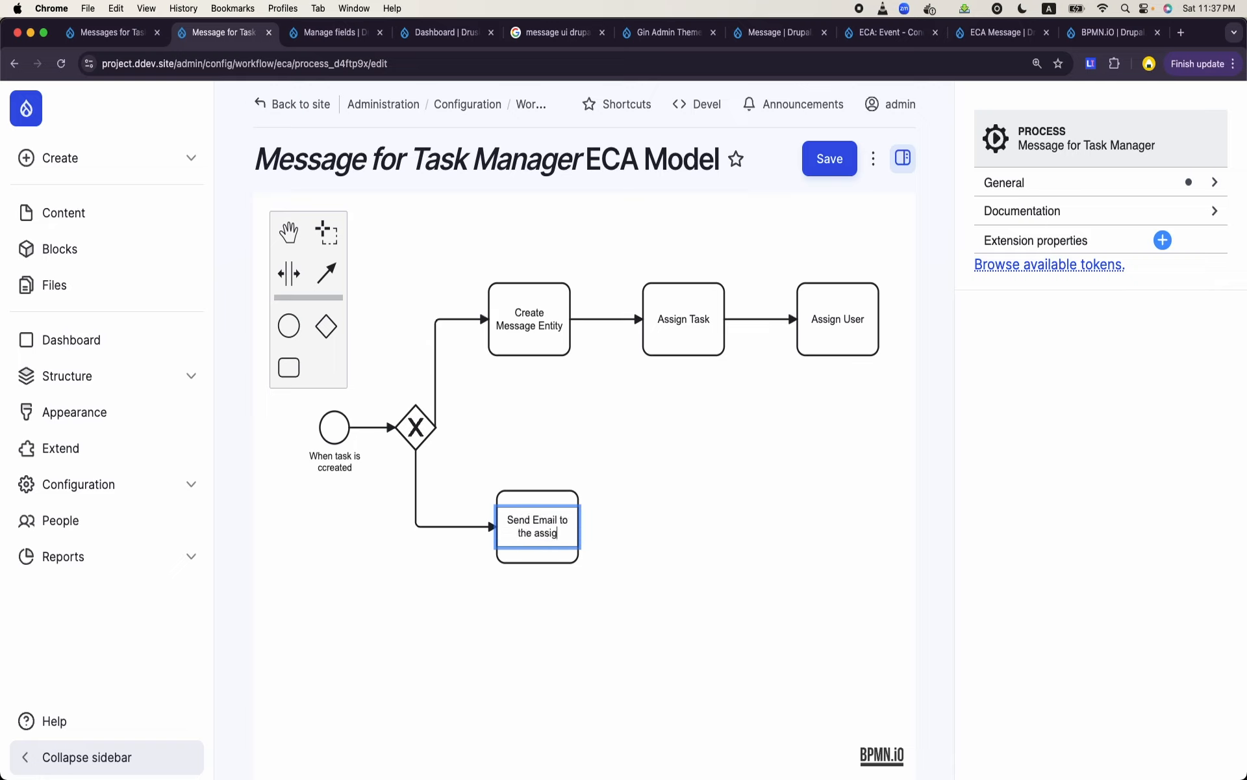
pyautogui.write('nee')
pyautogui.click(602, 564)
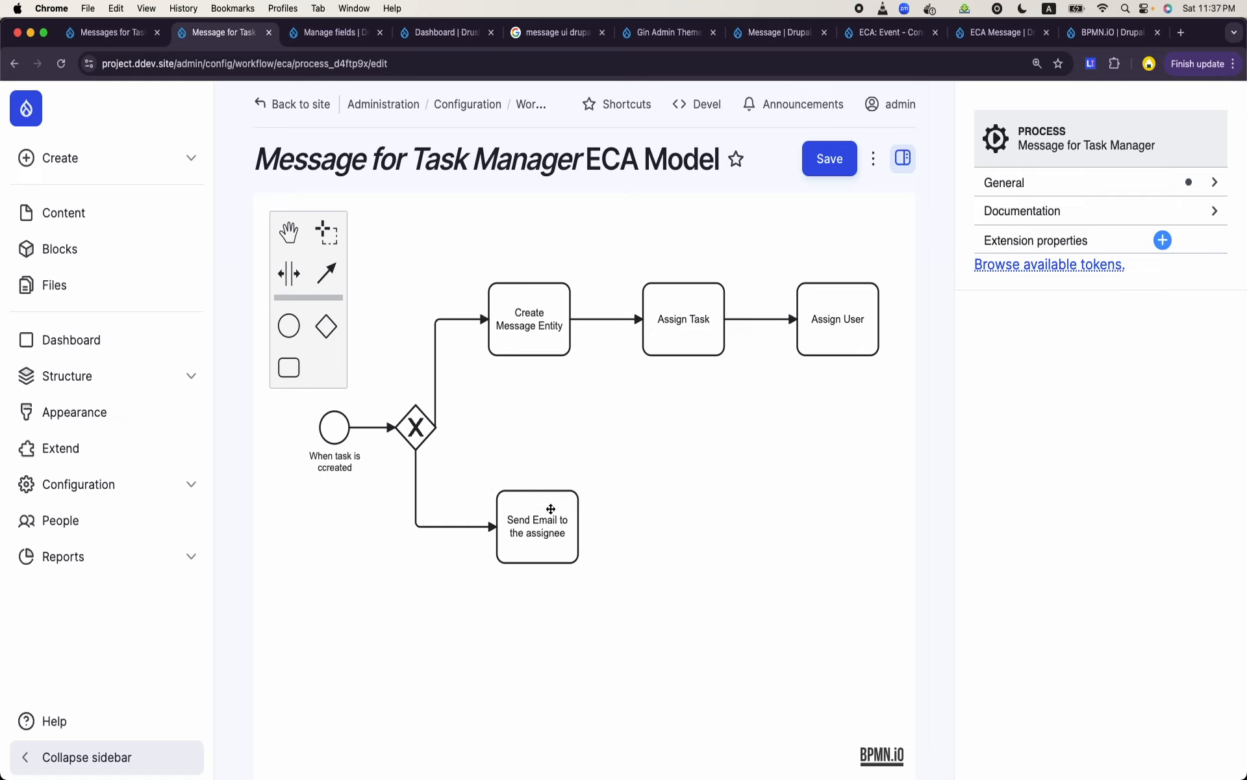
# - Apply the Drupal Core "Send email" element template to the Send Email to the assignee task
pyautogui.click(558, 534)
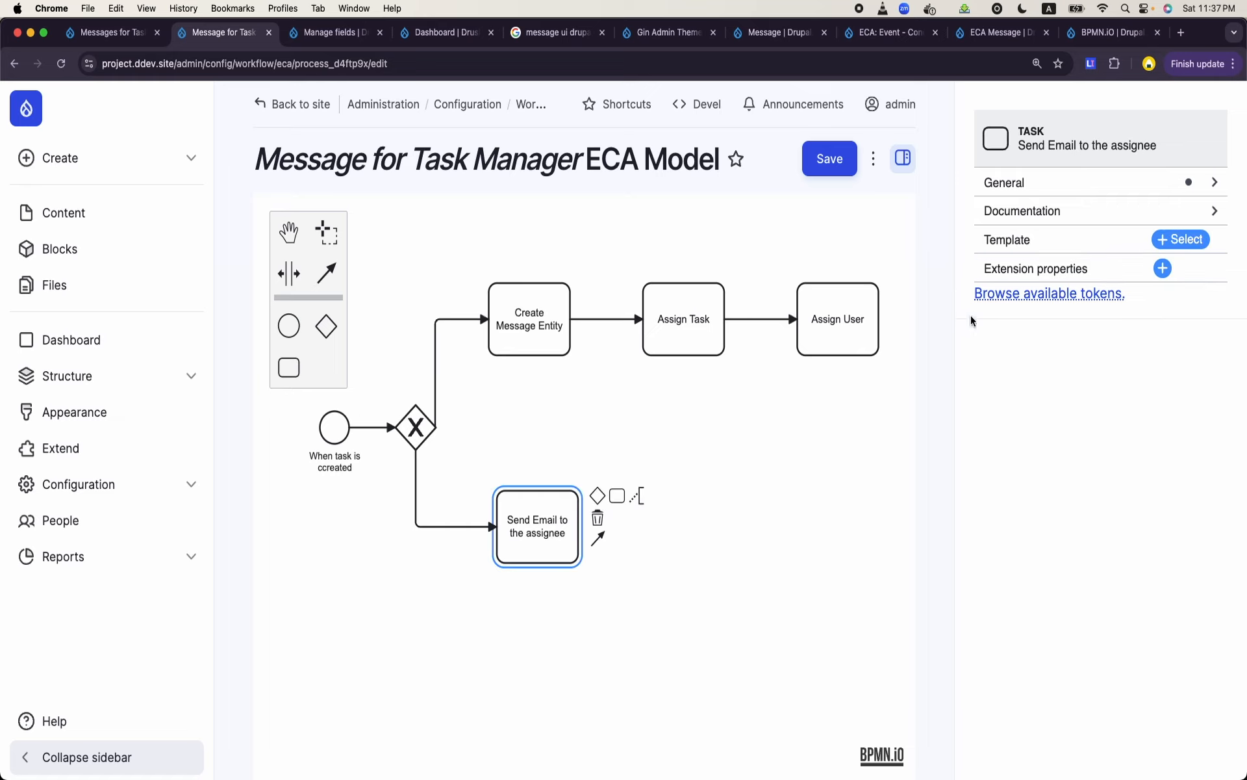
pyautogui.click(1179, 243)
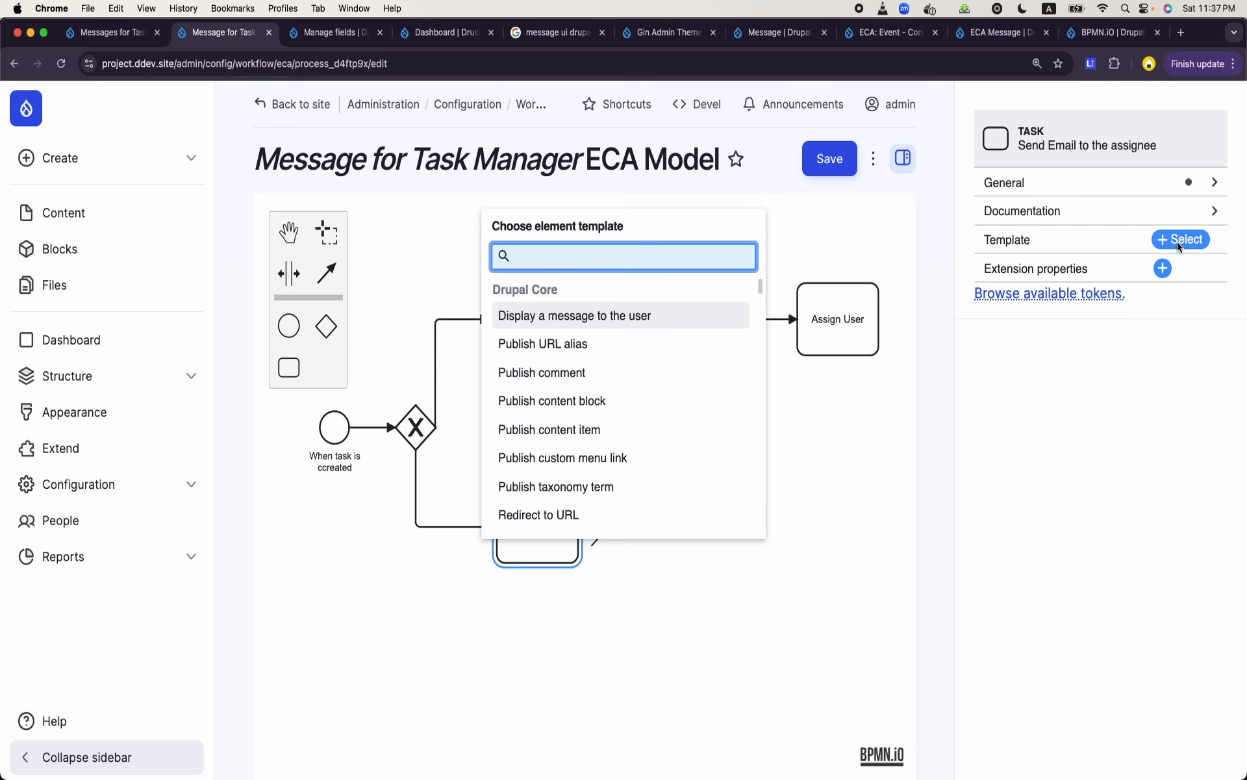
pyautogui.write('send')
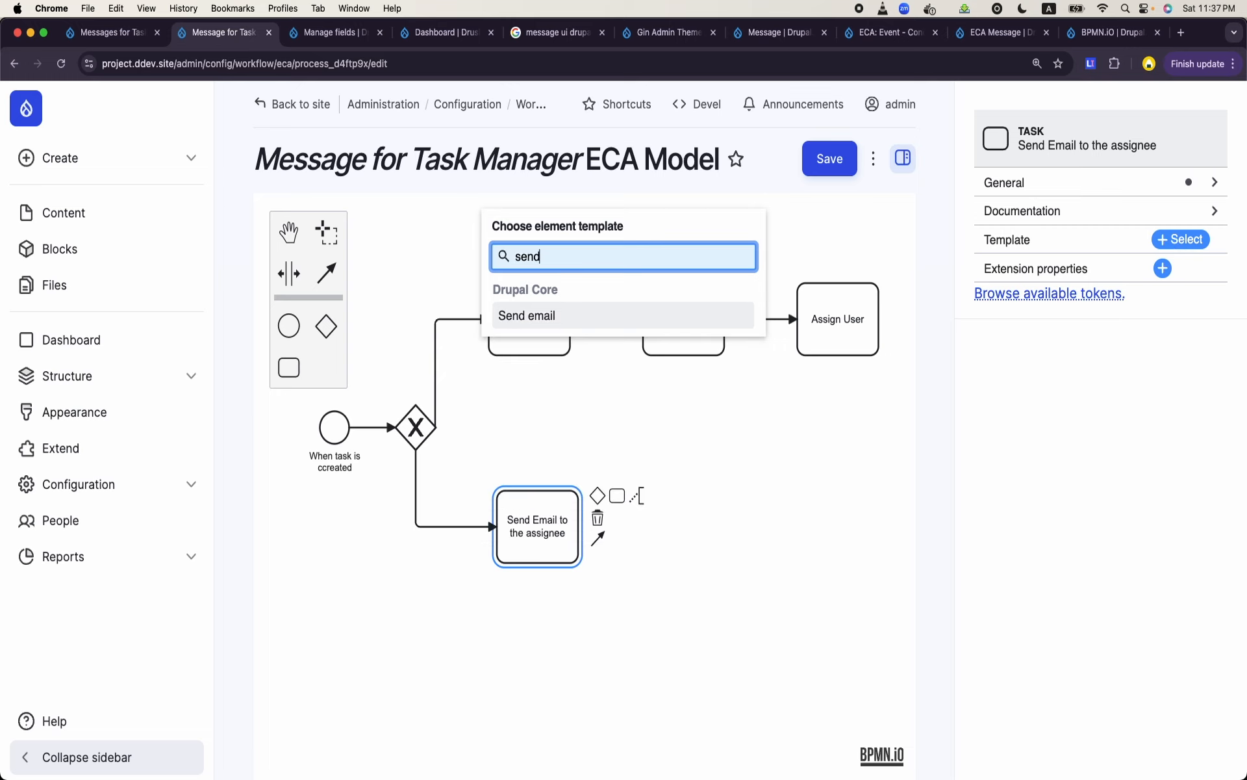
pyautogui.click(669, 318)
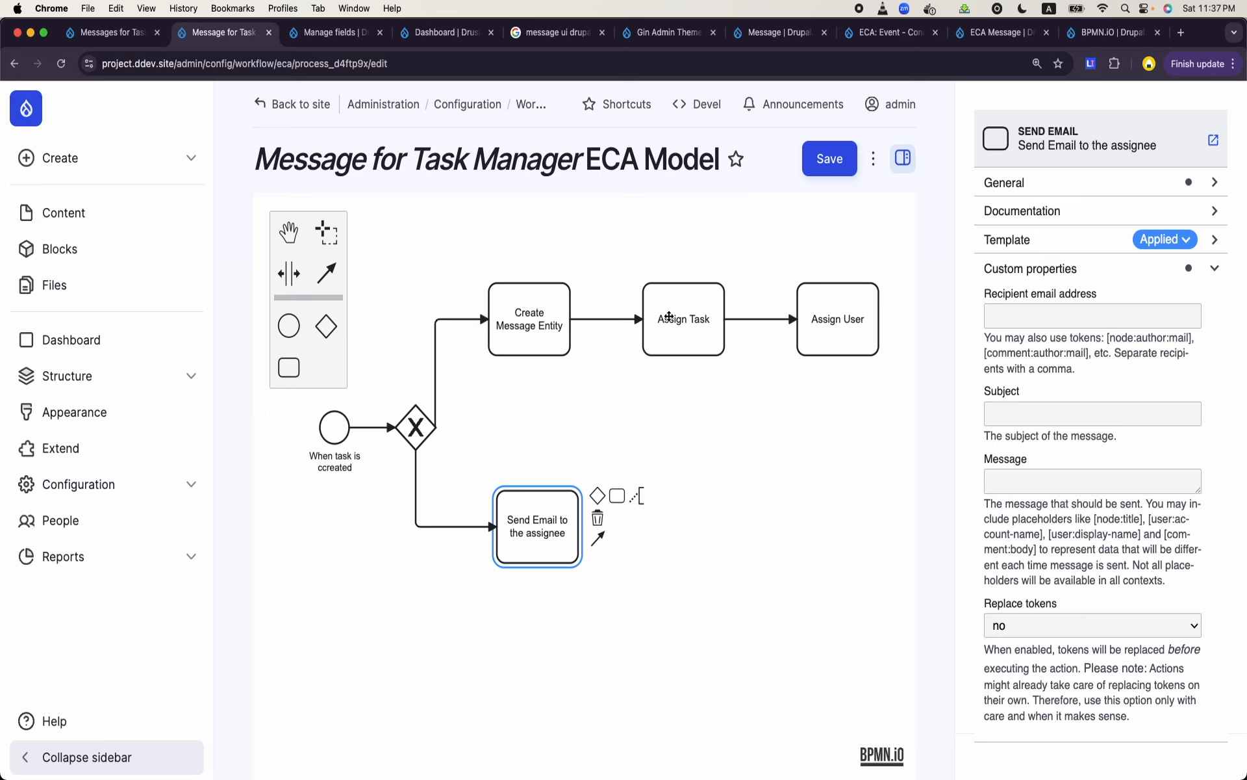
# - Look up the machine name of the Select User field in the Task content type's fields, and return to the ECA model
pyautogui.click(1060, 308)
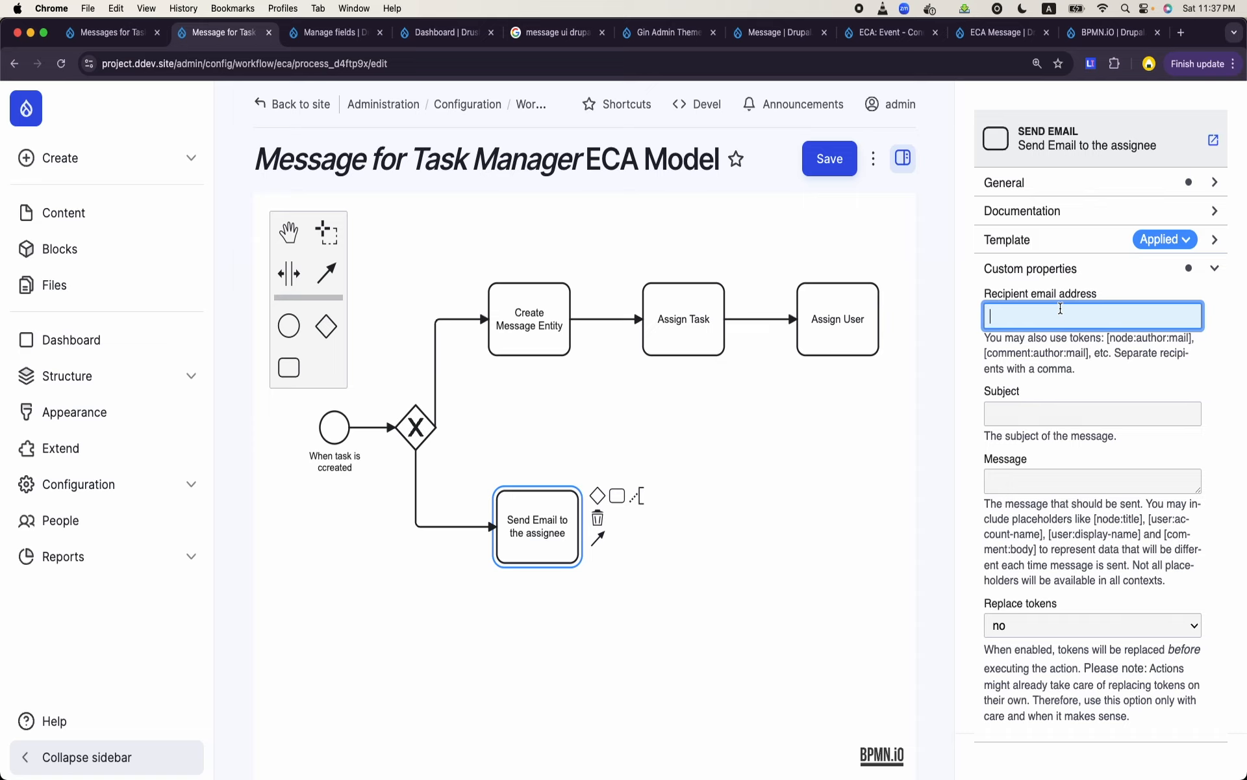
pyautogui.click(119, 39)
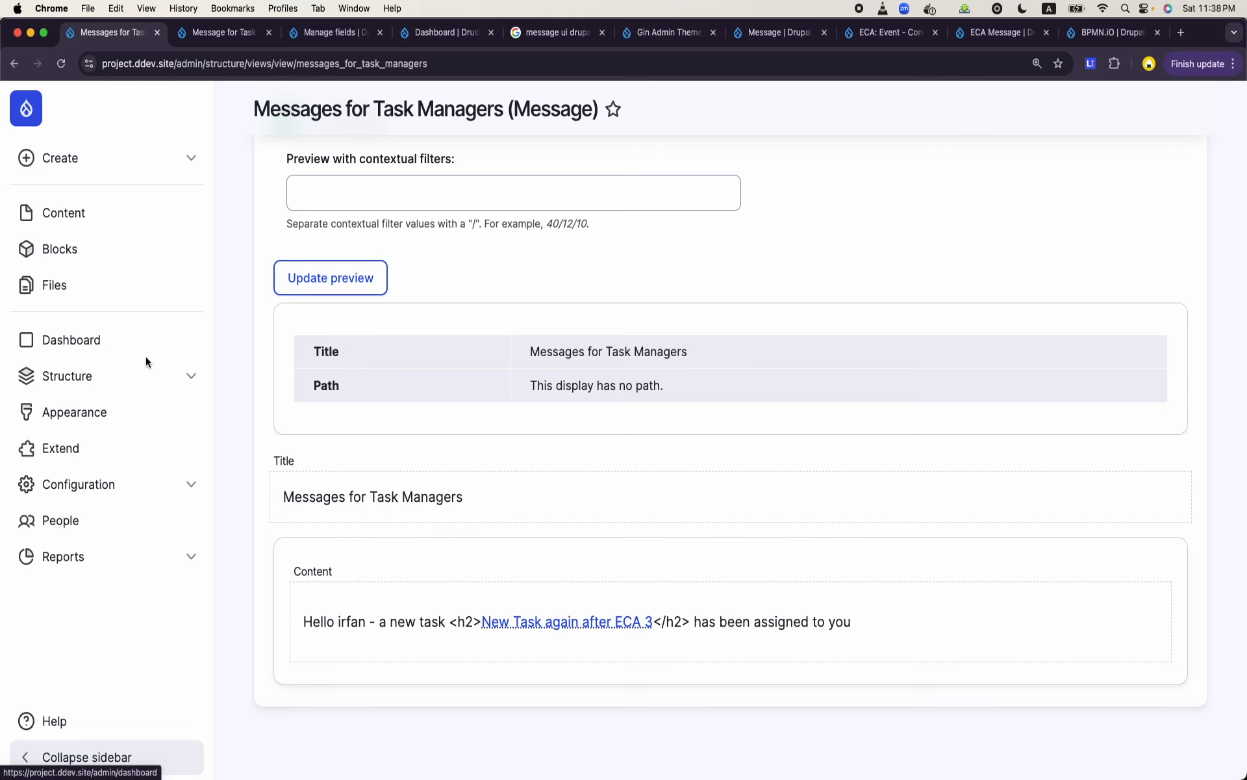
pyautogui.click(328, 36)
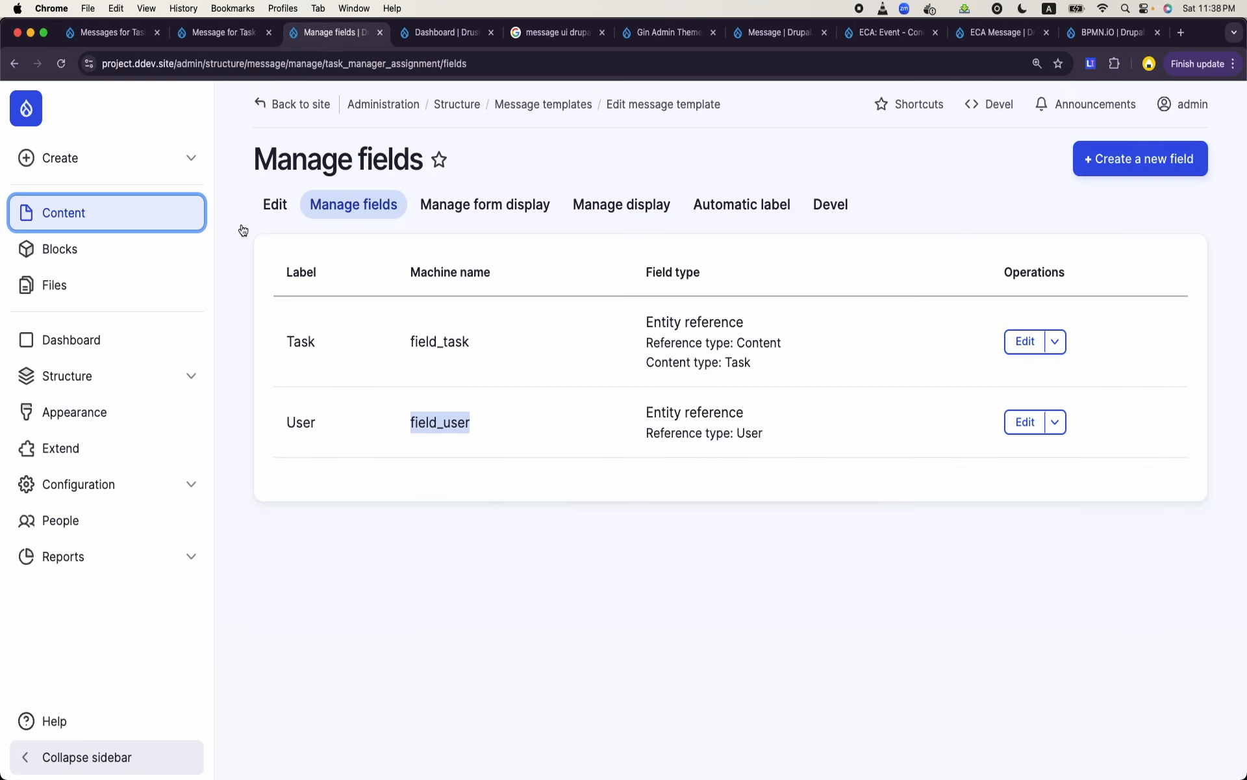
pyautogui.click(104, 381)
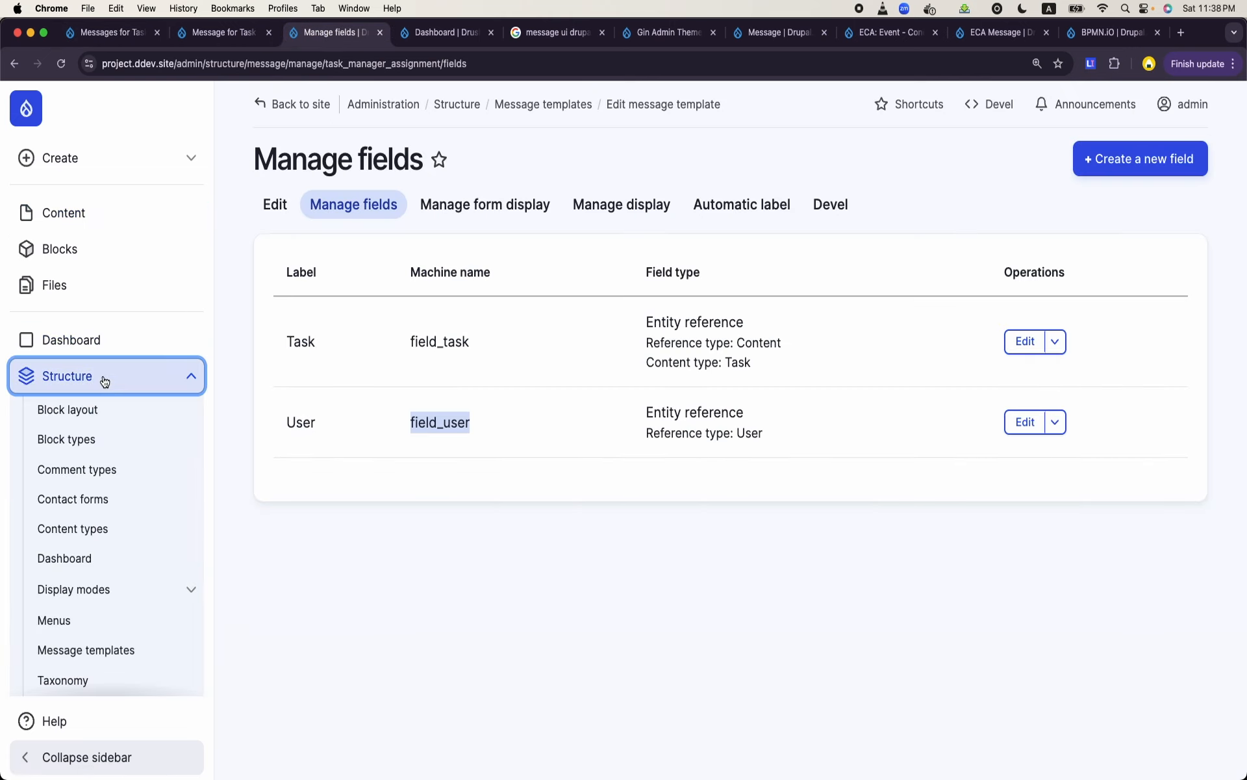
pyautogui.click(94, 526)
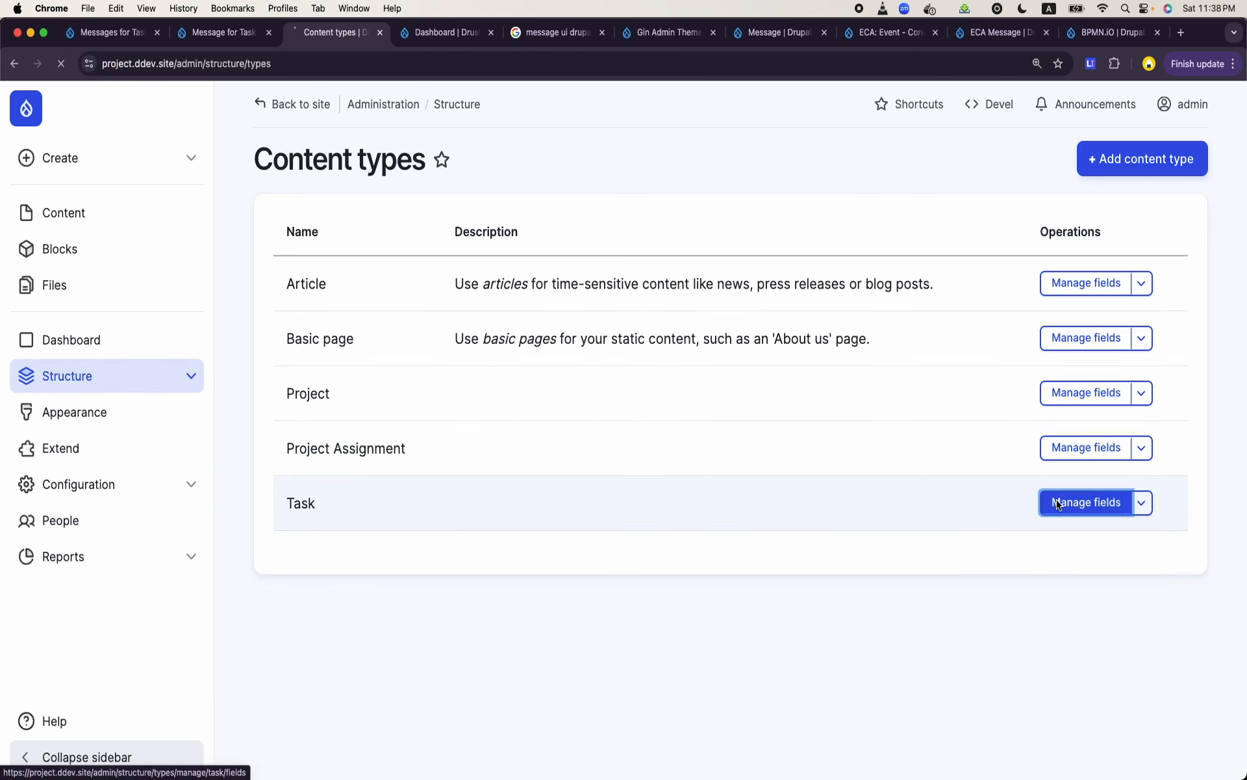
pyautogui.click(1057, 504)
pyautogui.doubleClick(551, 540)
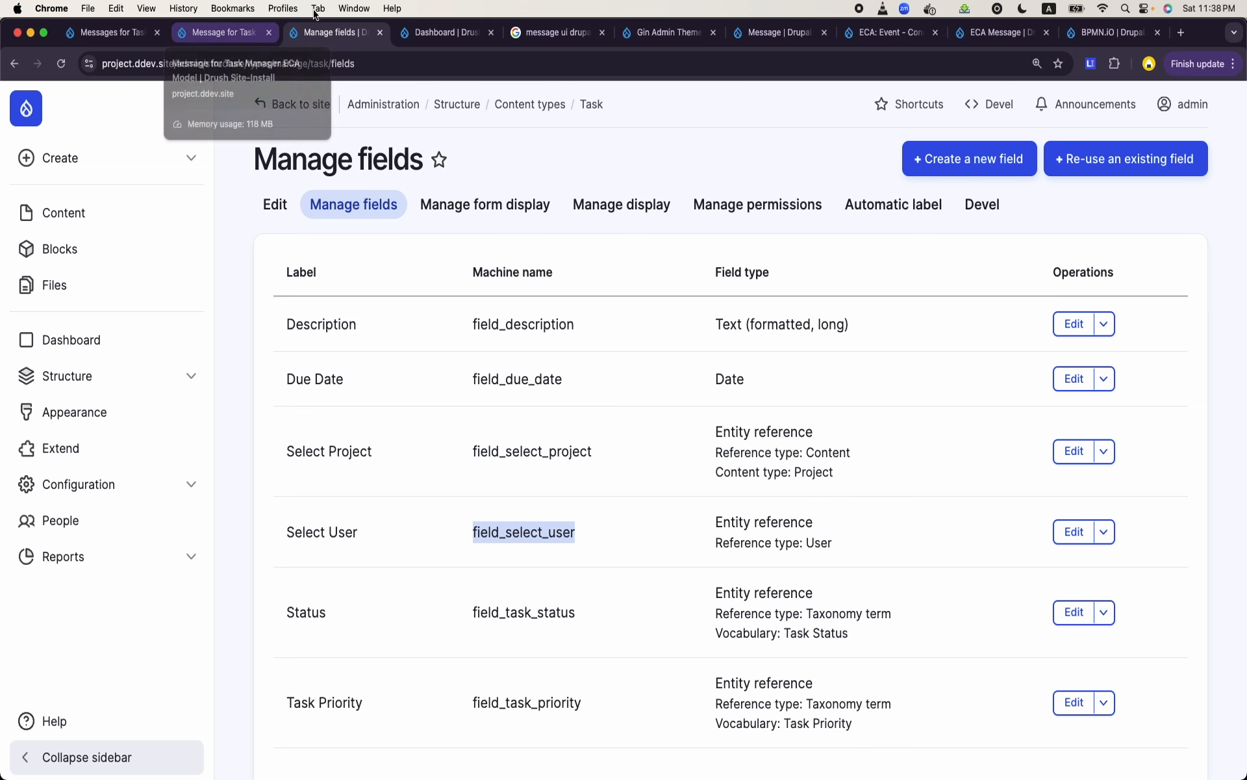
pyautogui.click(207, 31)
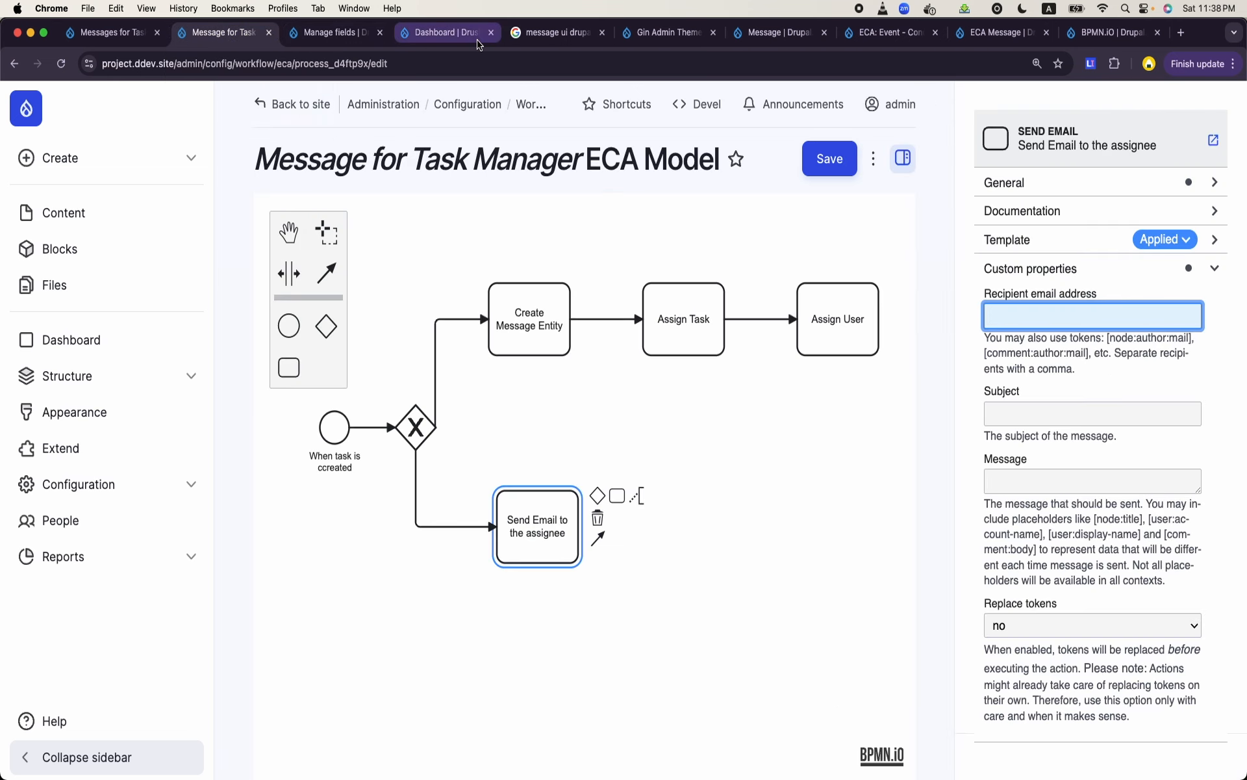
# - Set the Send Email task's recipient email address to [entity:field_select_user:mail] and save the model
pyautogui.click(546, 541)
pyautogui.click(546, 541)
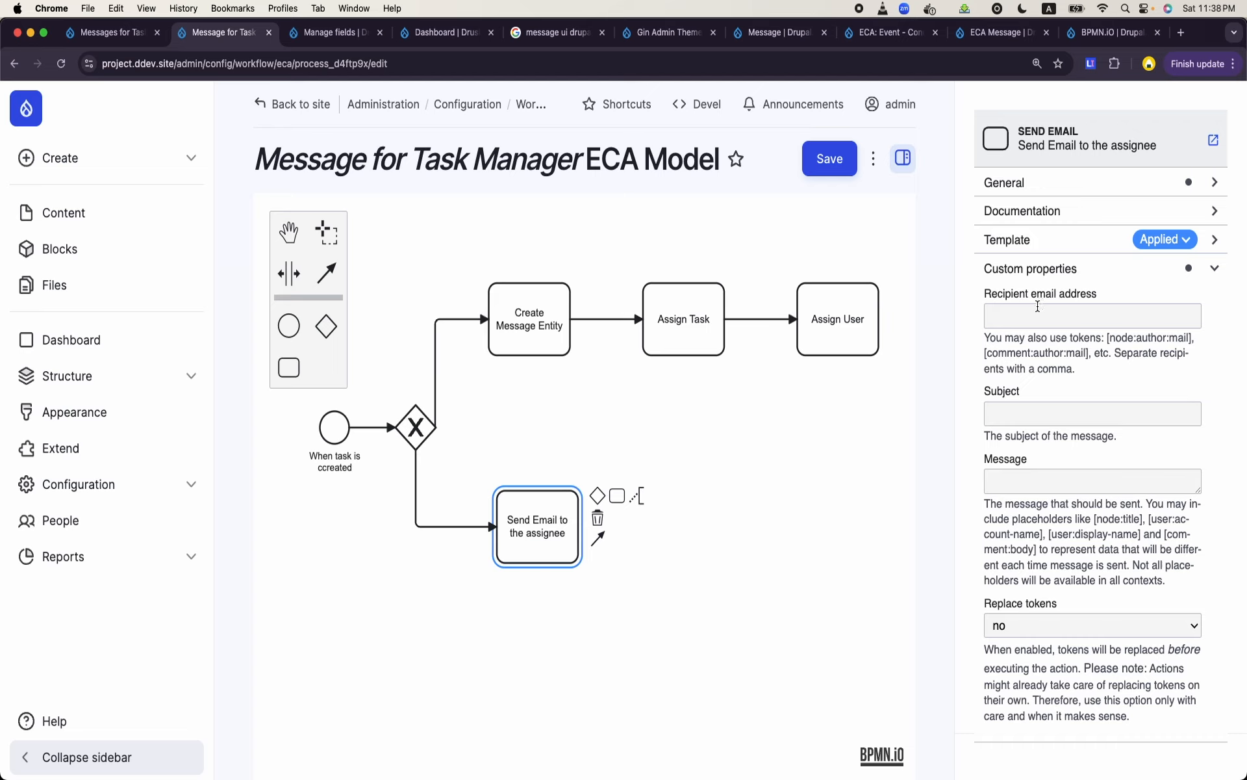
pyautogui.click(338, 434)
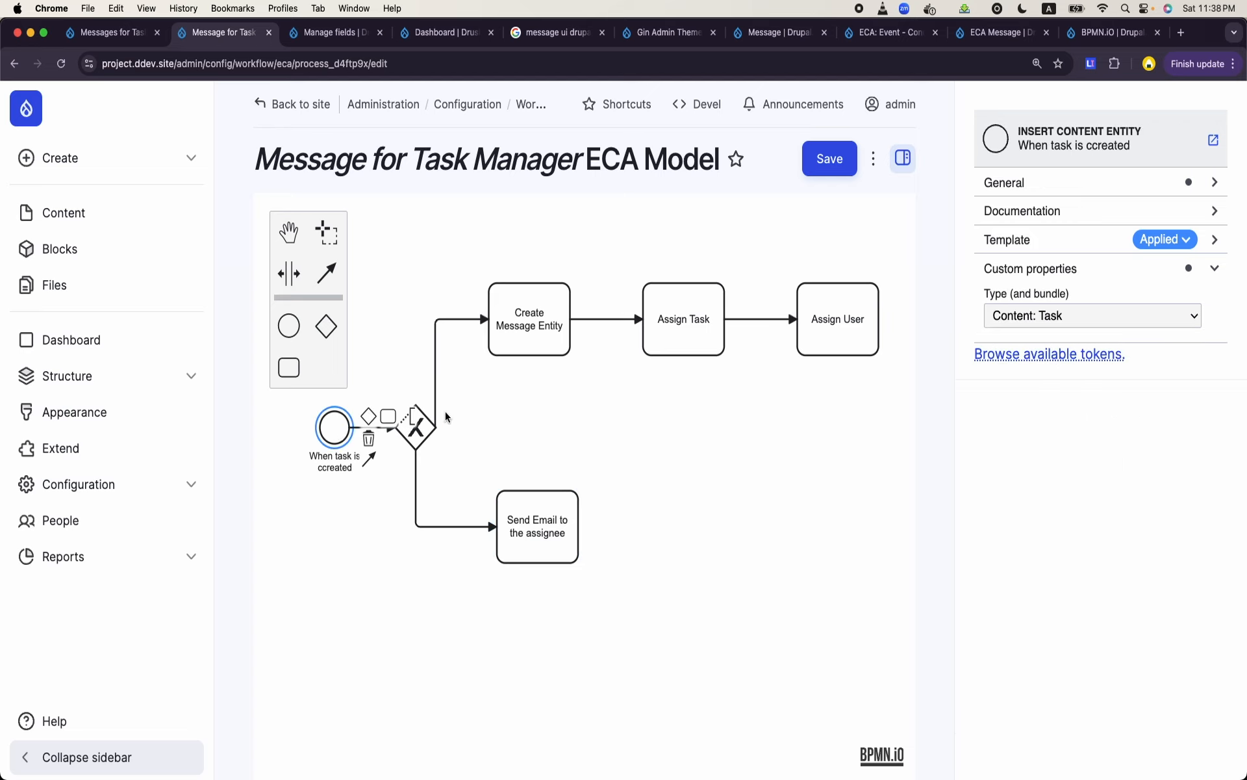
pyautogui.click(510, 520)
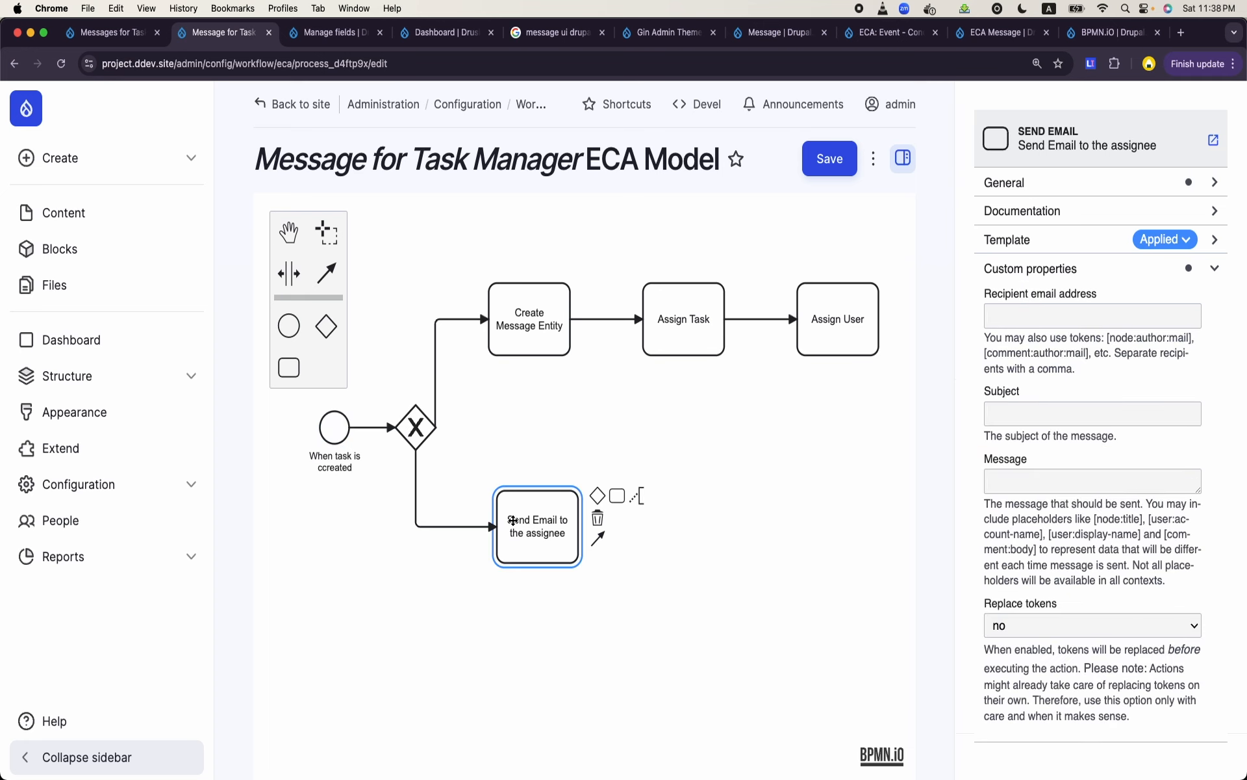
pyautogui.click(1033, 307)
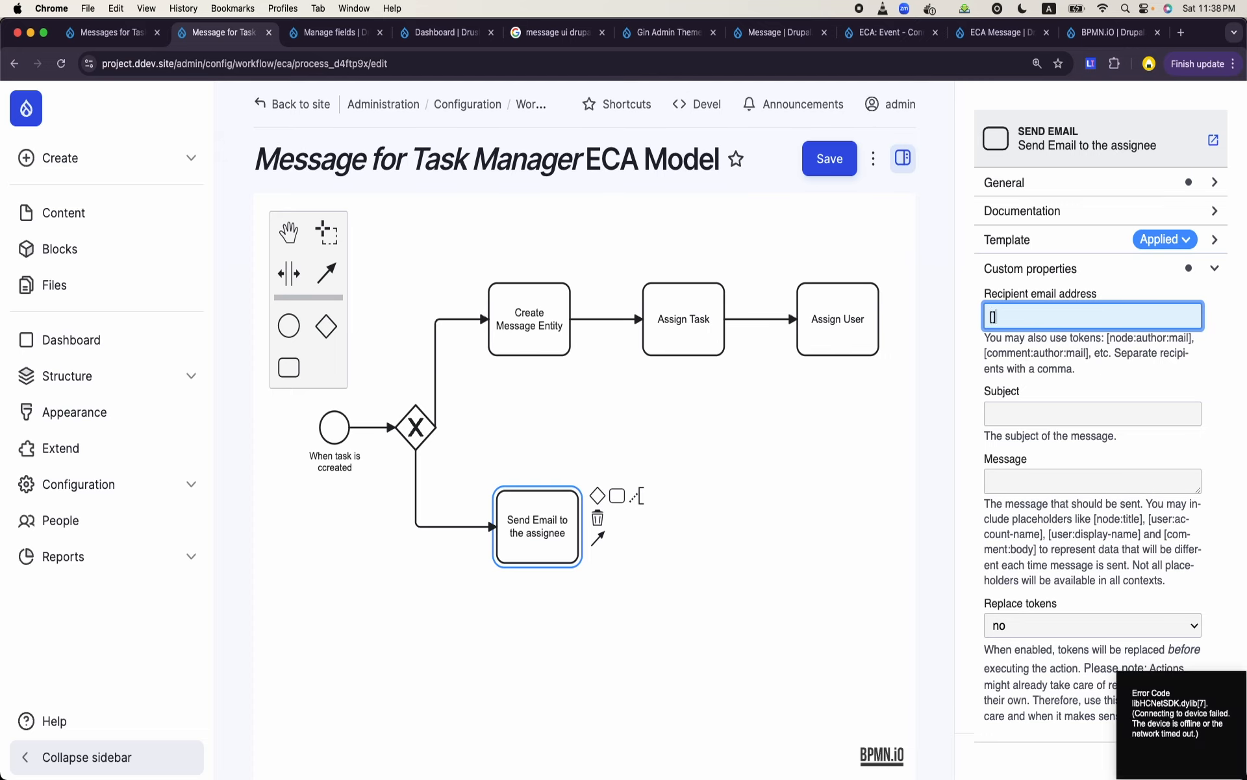
pyautogui.write('entity:')
pyautogui.write('newmessage')
pyautogui.press('BackSpace')
pyautogui.press('BackSpace')
pyautogui.press('BackSpace')
pyautogui.press('BackSpace')
pyautogui.press('BackSpace')
pyautogui.press('BackSpace')
pyautogui.press('BackSpace')
pyautogui.press('BackSpace')
pyautogui.press('BackSpace')
pyautogui.press('BackSpace')
pyautogui.press('BackSpace')
pyautogui.write('field_select_user:')
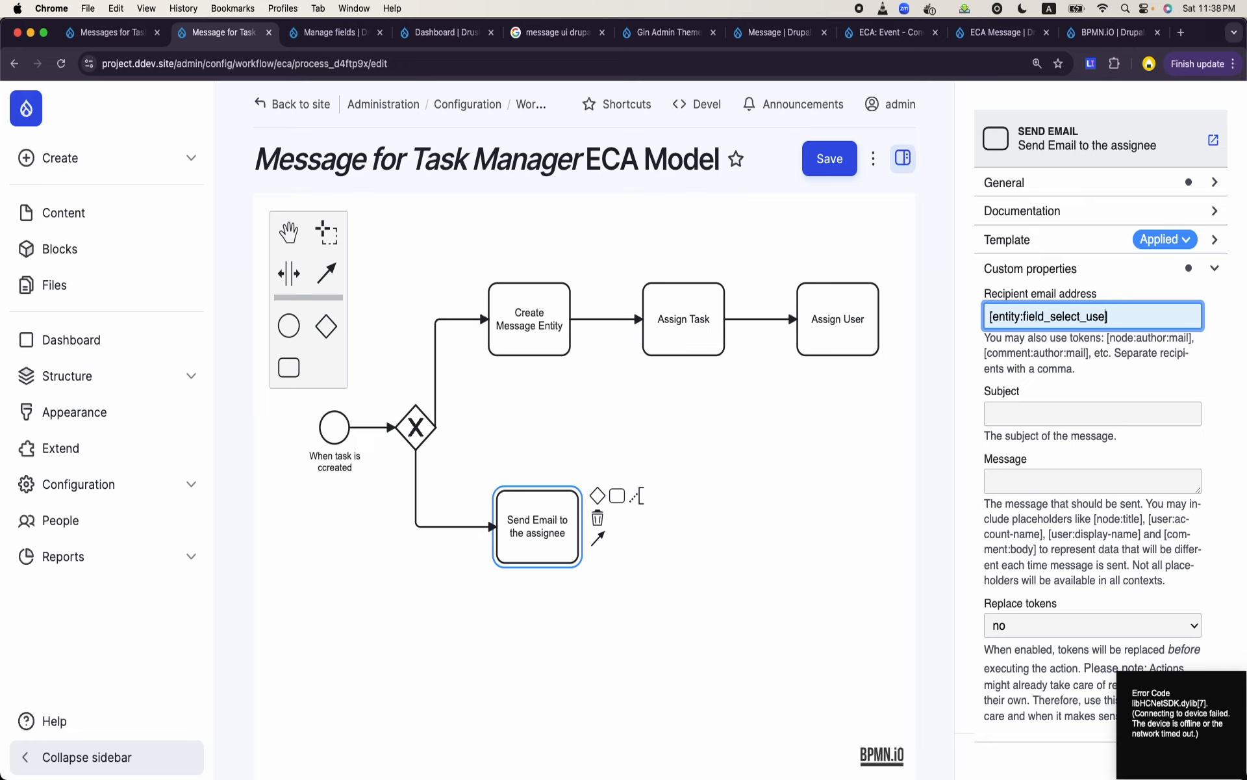
pyautogui.write('mail')
pyautogui.click(827, 161)
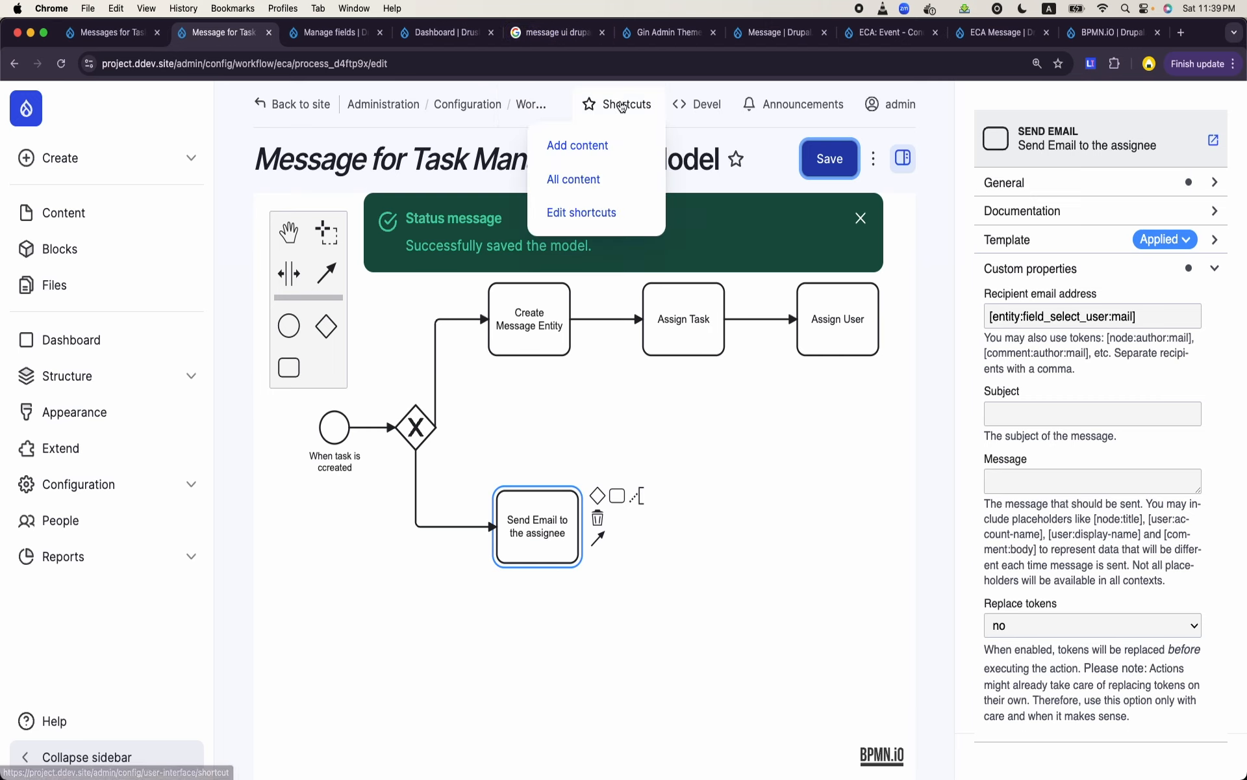
# - Open the site's Extend page in a new browser tab from the Messages for Task Managers page
pyautogui.click(539, 34)
pyautogui.click(428, 34)
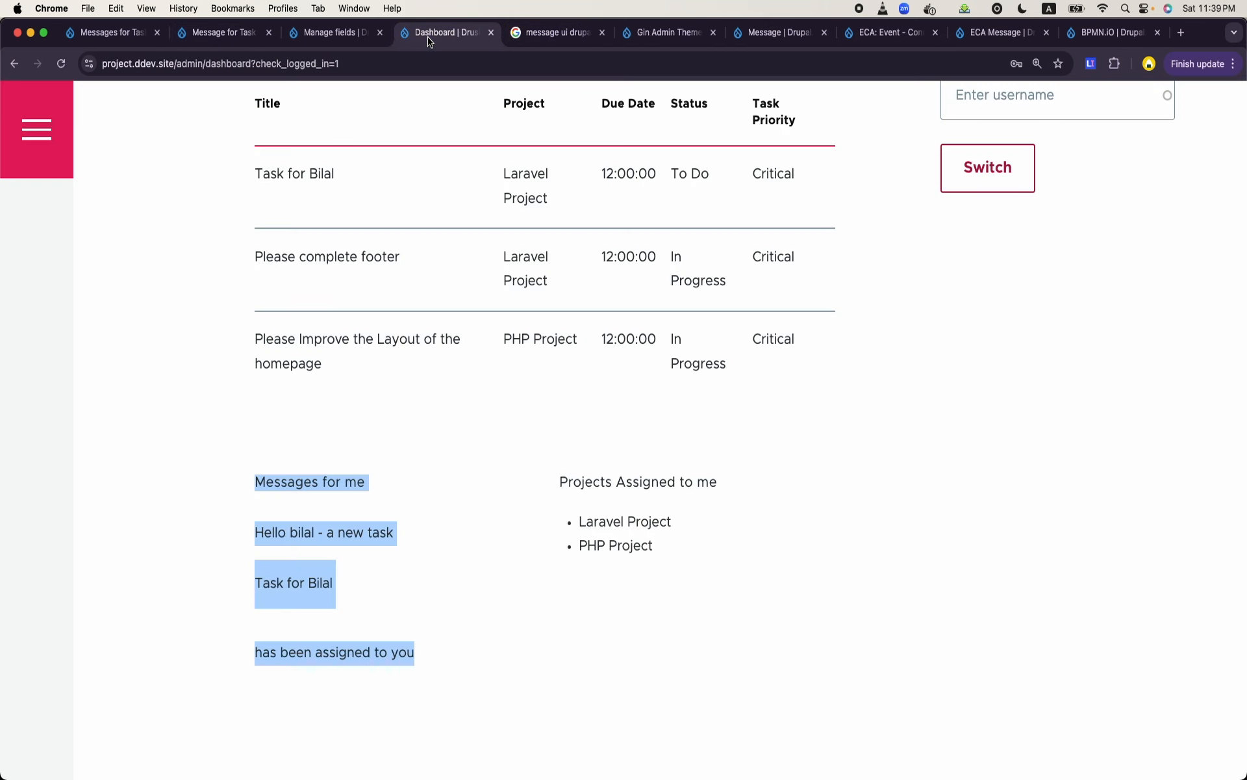
pyautogui.click(223, 34)
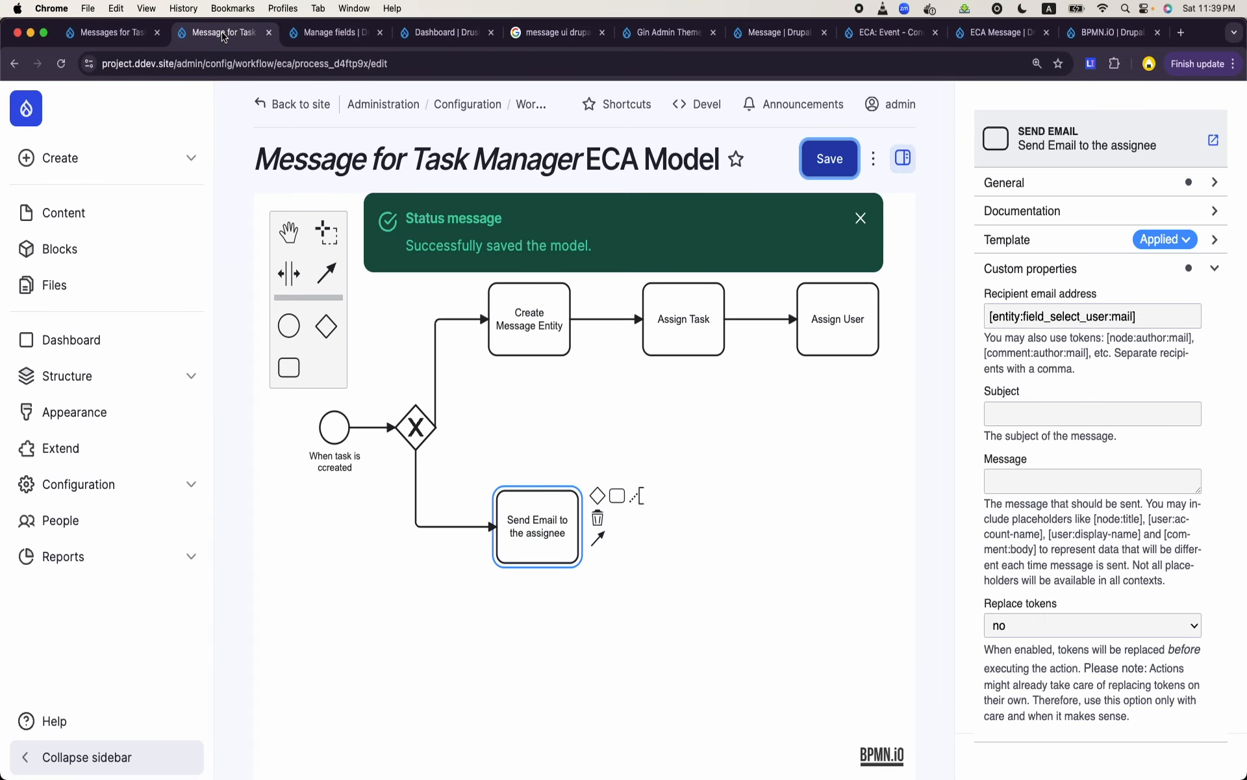
pyautogui.click(133, 34)
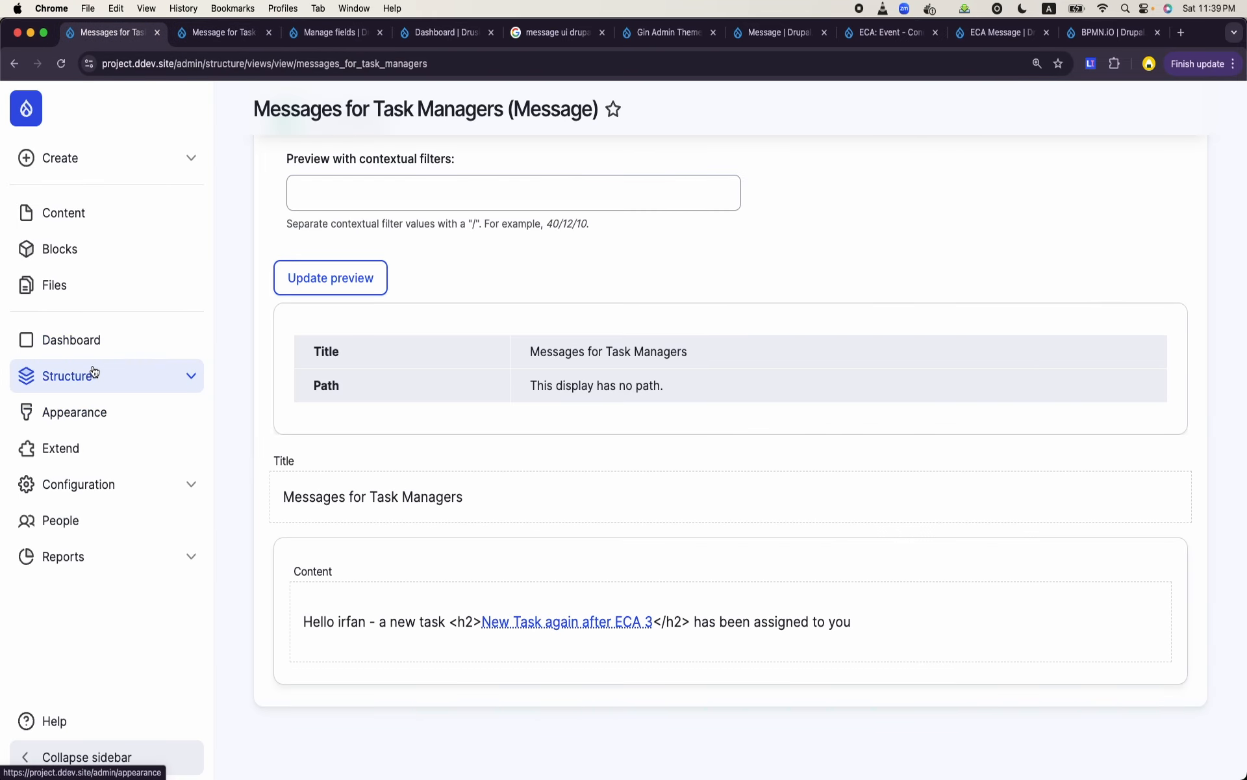
pyautogui.rightClick(65, 450)
pyautogui.click(84, 451)
pyautogui.click(209, 34)
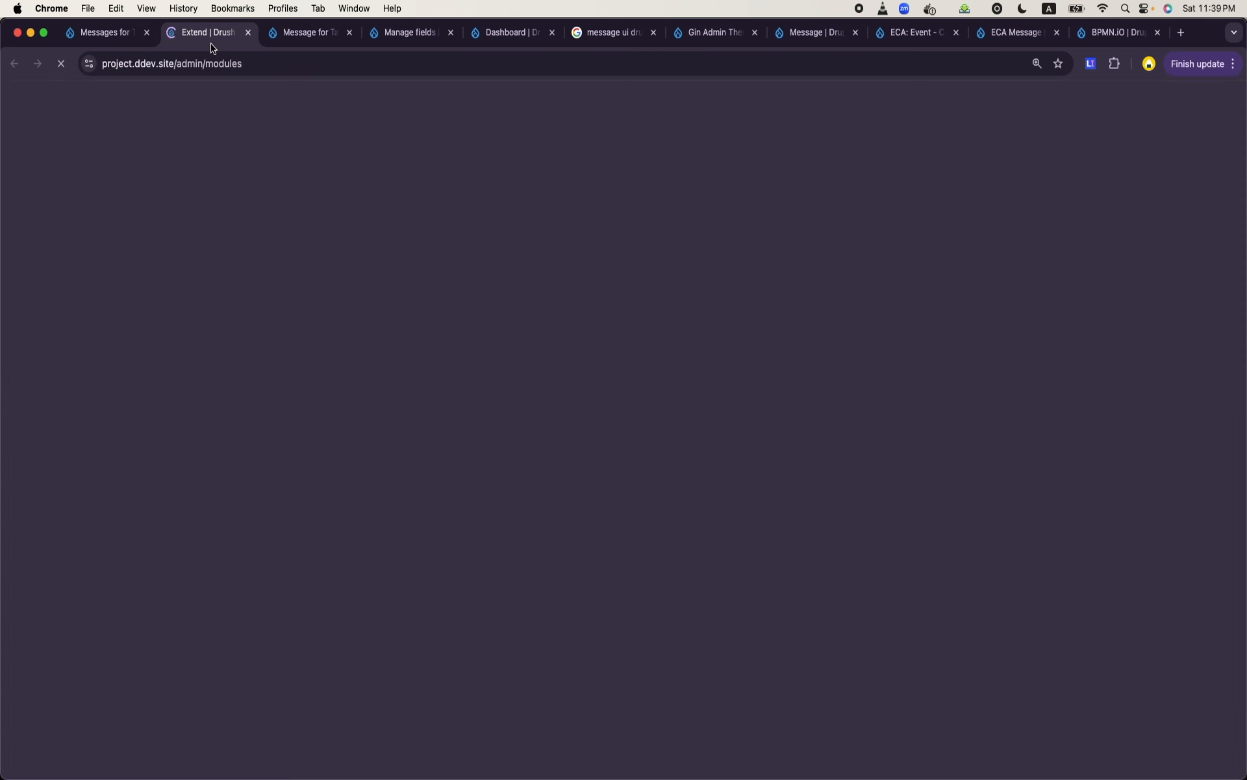
# - Filter the module list for "token" and expand the Token module's details
pyautogui.click(365, 558)
pyautogui.write('to,en')
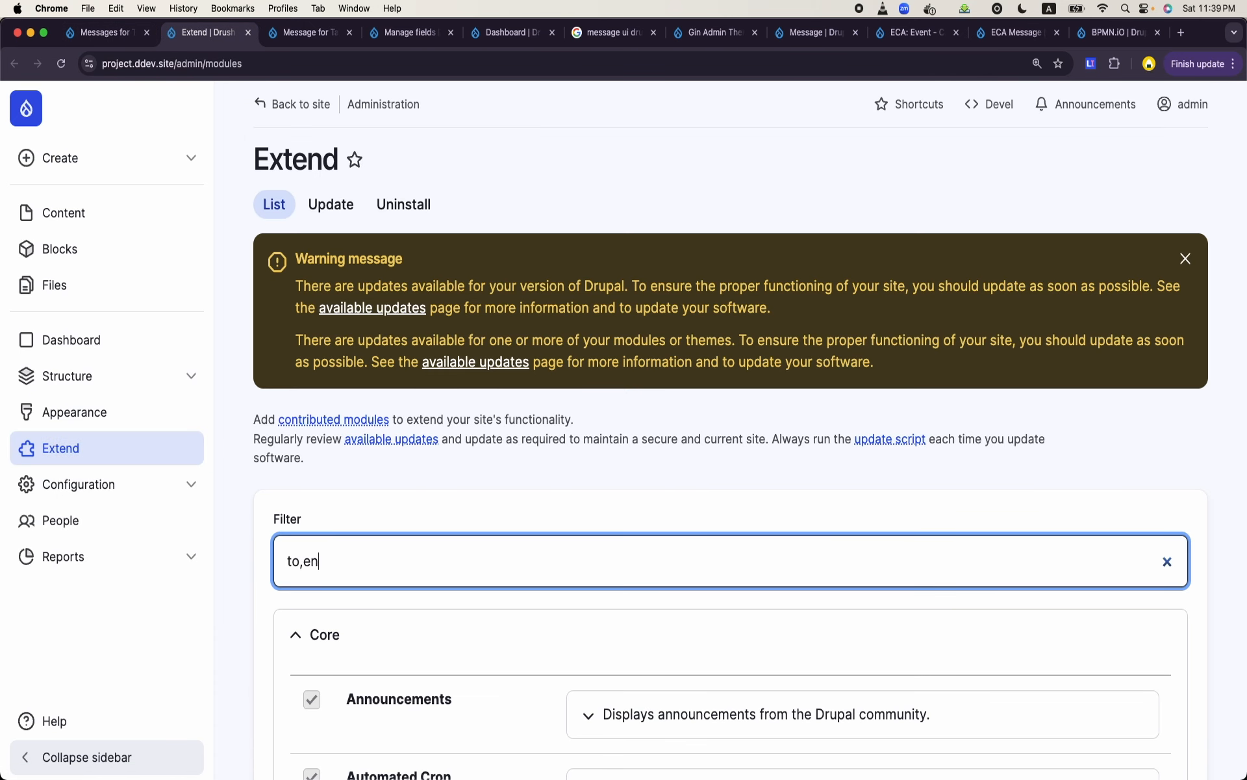
pyautogui.press('BackSpace')
pyautogui.press('BackSpace')
pyautogui.press('BackSpace')
pyautogui.write('ken')
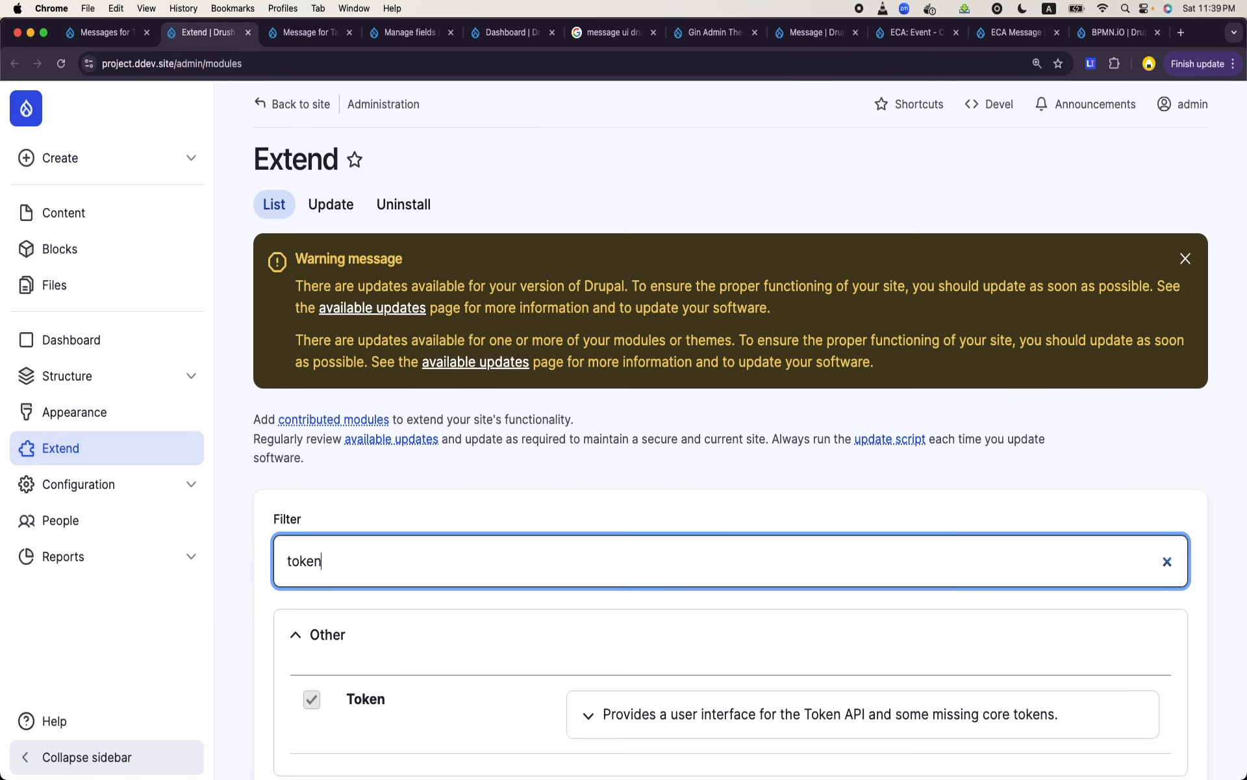
pyautogui.scroll(-3, 679, 559)
pyautogui.click(681, 559)
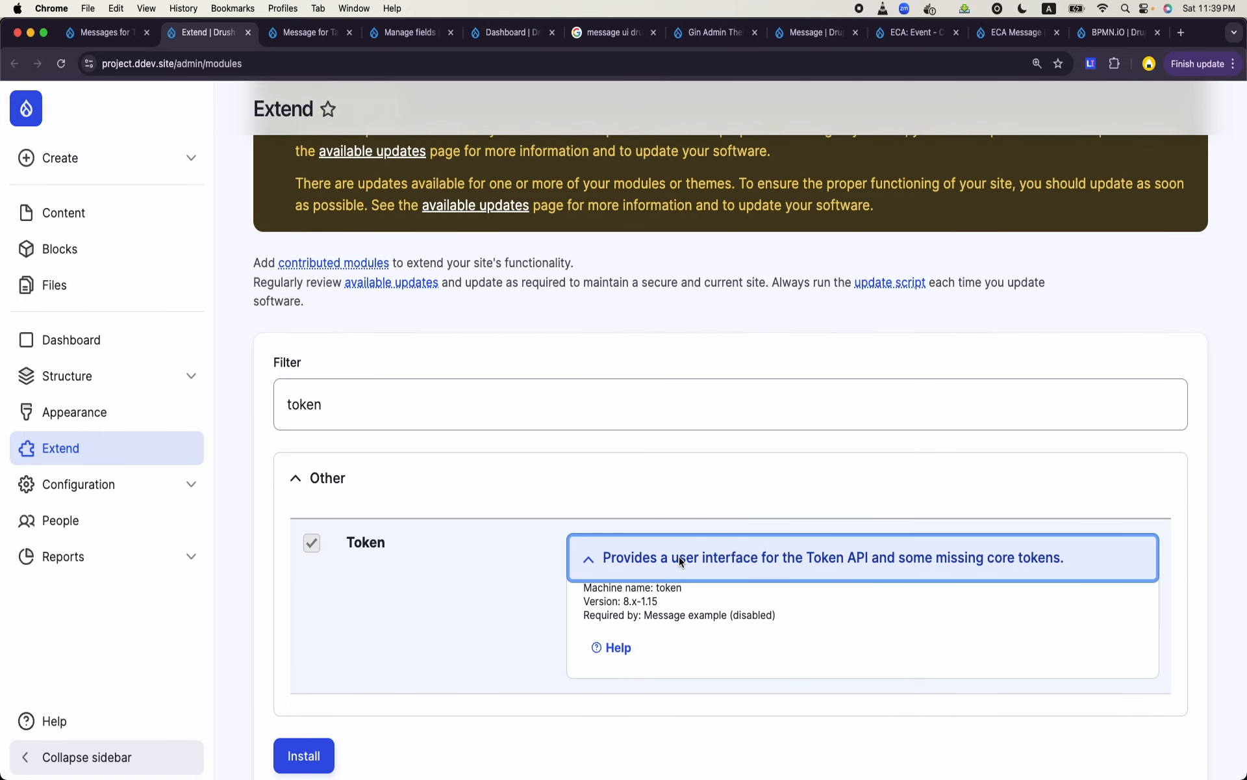
# - Back in the ECA model, change the Send Email task's recipient token to [entity:field_select_user:entity:mail]
pyautogui.click(317, 34)
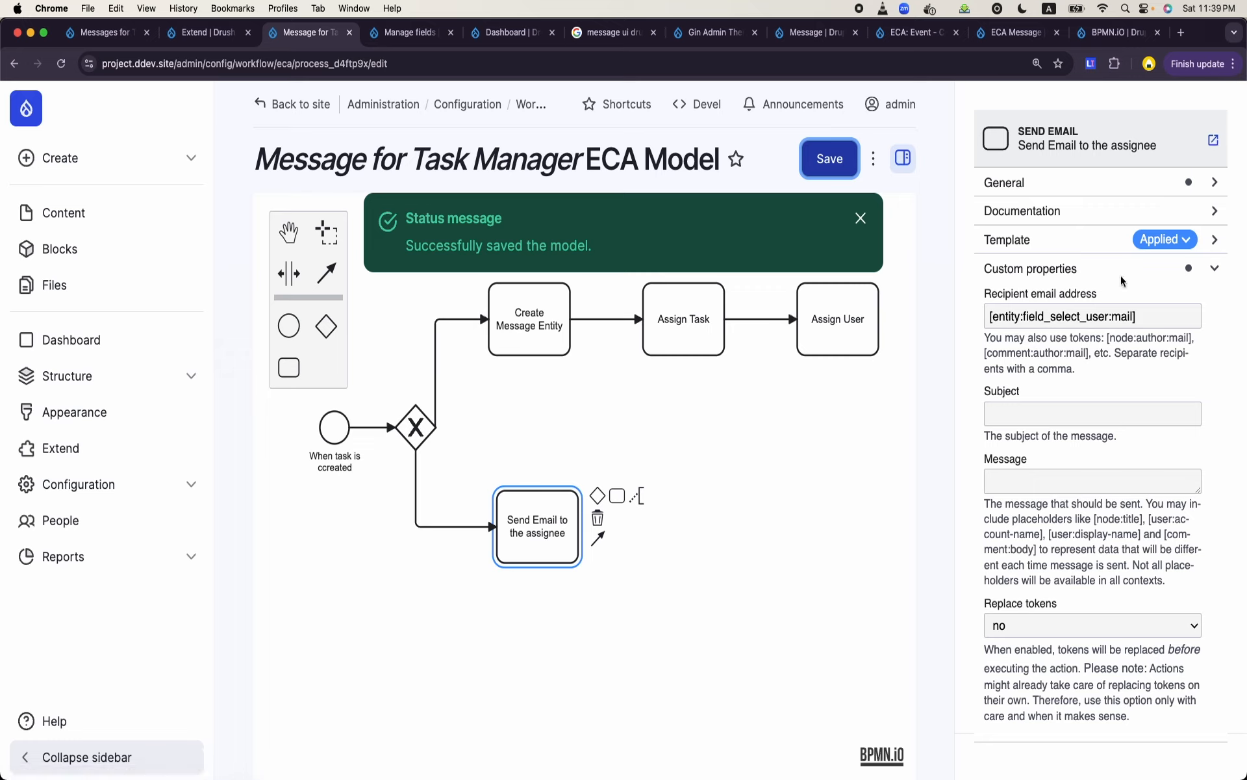
pyautogui.click(1125, 315)
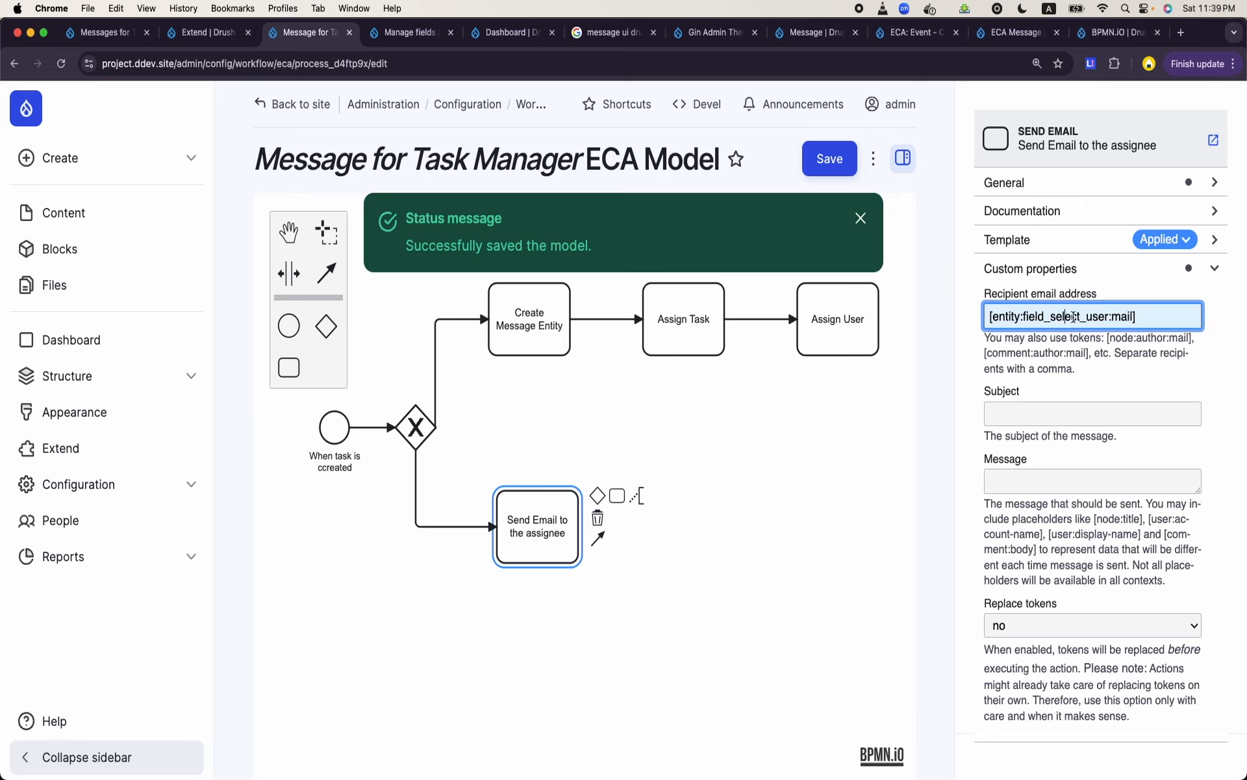
pyautogui.click(1112, 317)
pyautogui.write('entity:')
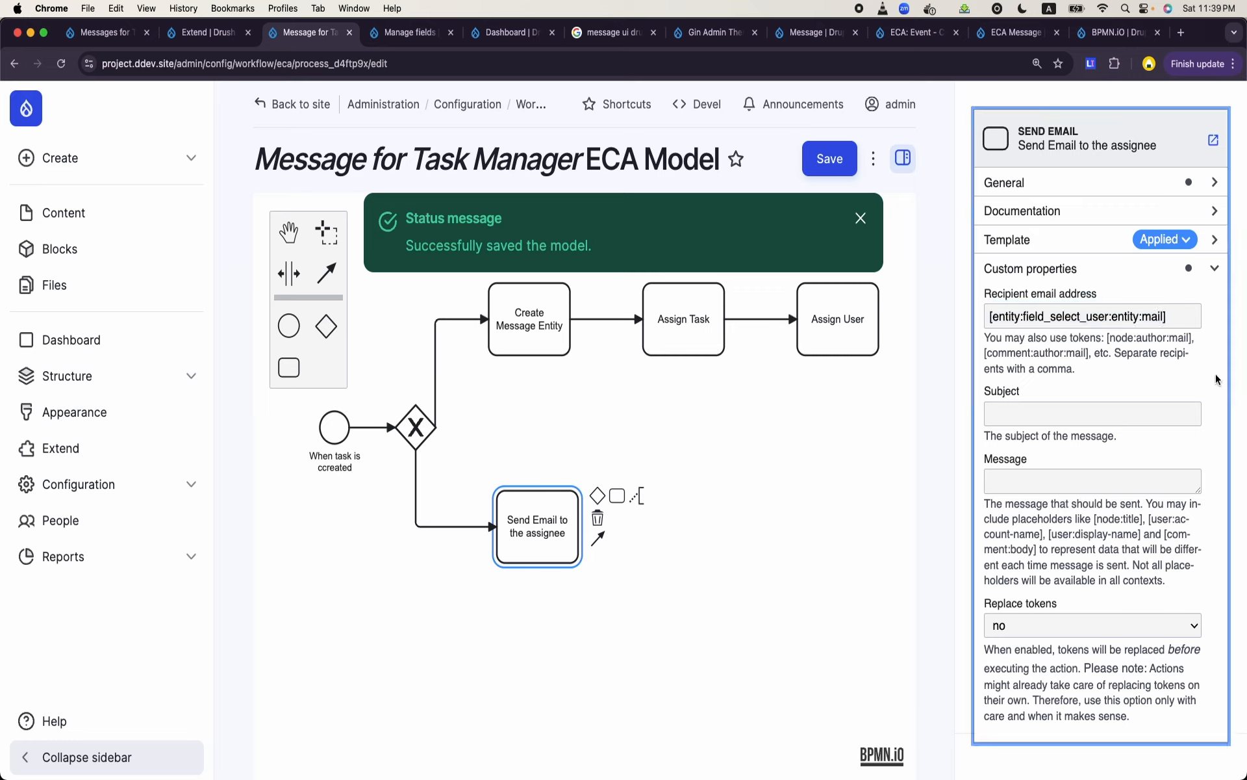
# - Set the email subject to "A new Task has been assigned to you"
pyautogui.click(1093, 412)
pyautogui.write('A new TAASK')
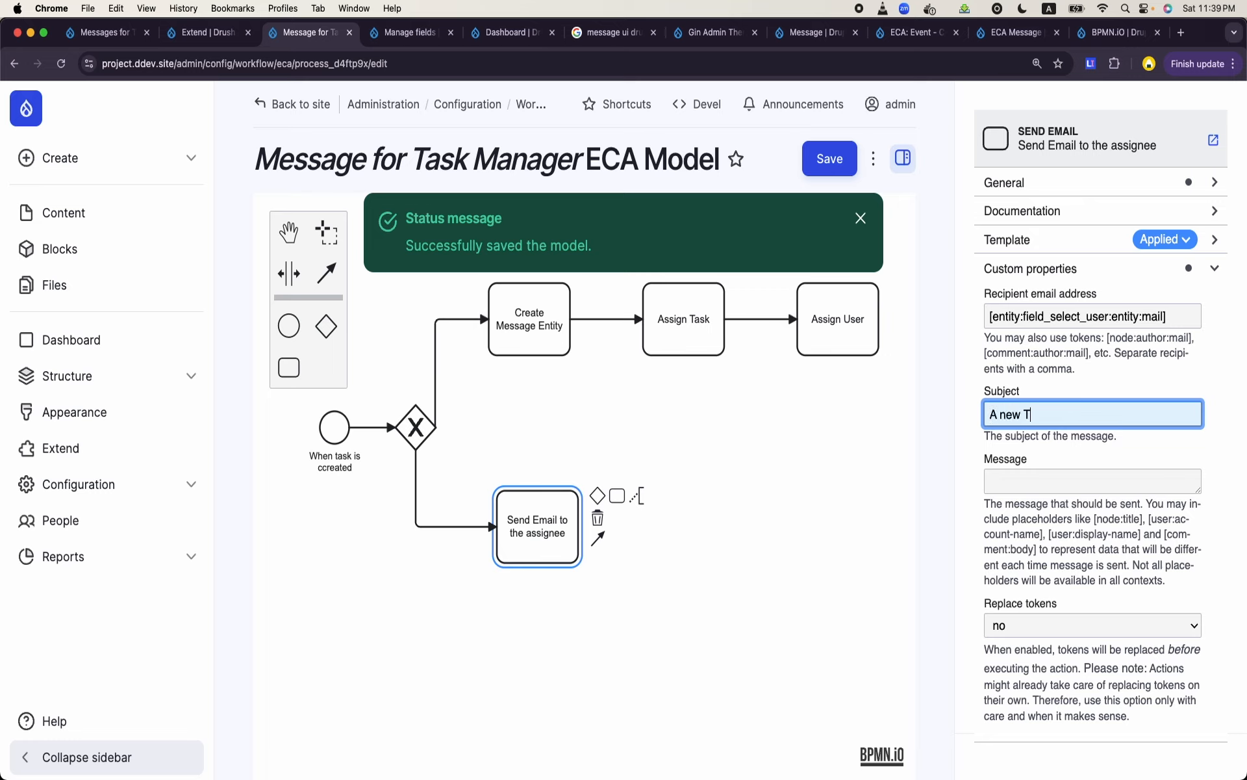
pyautogui.press('BackSpace')
pyautogui.press('BackSpace')
pyautogui.press('BackSpace')
pyautogui.press('BackSpace')
pyautogui.write('ask has been assigned to you')
# - Begin the Send Email task's message body with the greeting "Dear [entity:field_select_user:entity:name]" followed by a blank line
pyautogui.click(1095, 492)
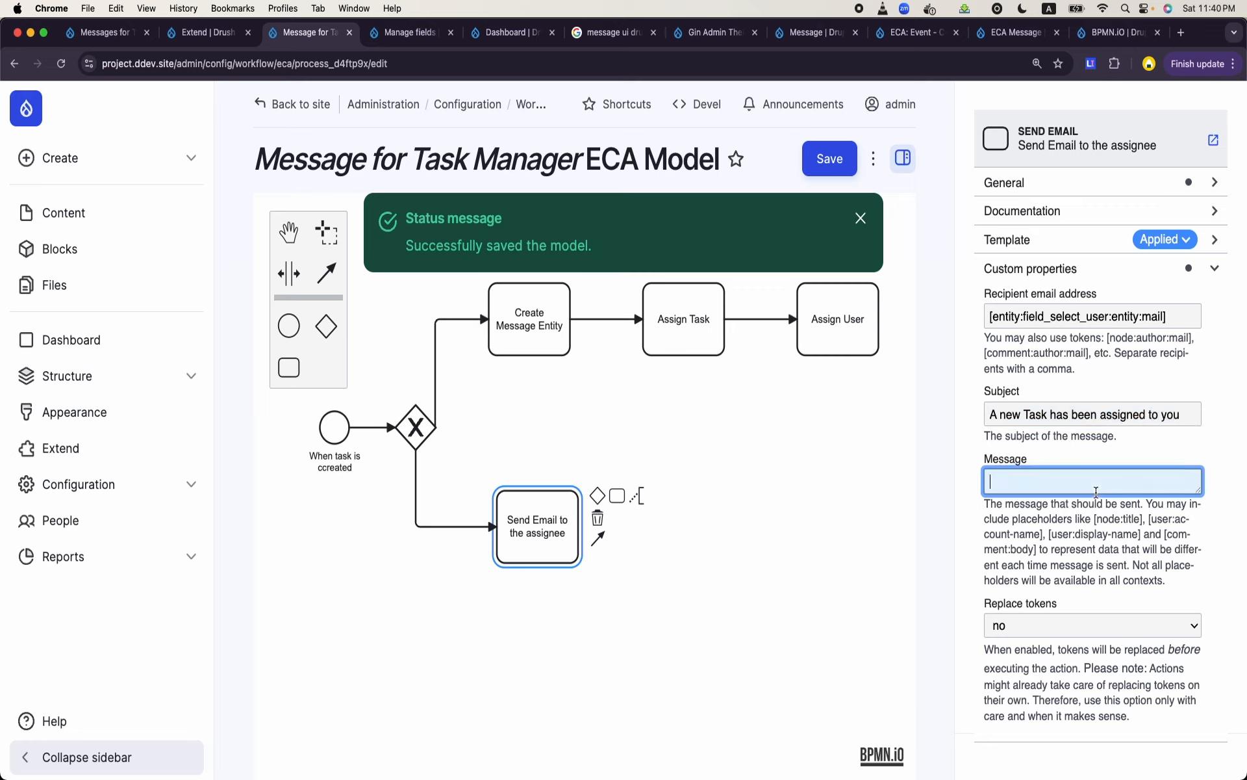
pyautogui.write('Dear')
pyautogui.click(1174, 310)
pyautogui.press('super+a')
pyautogui.press('super+c')
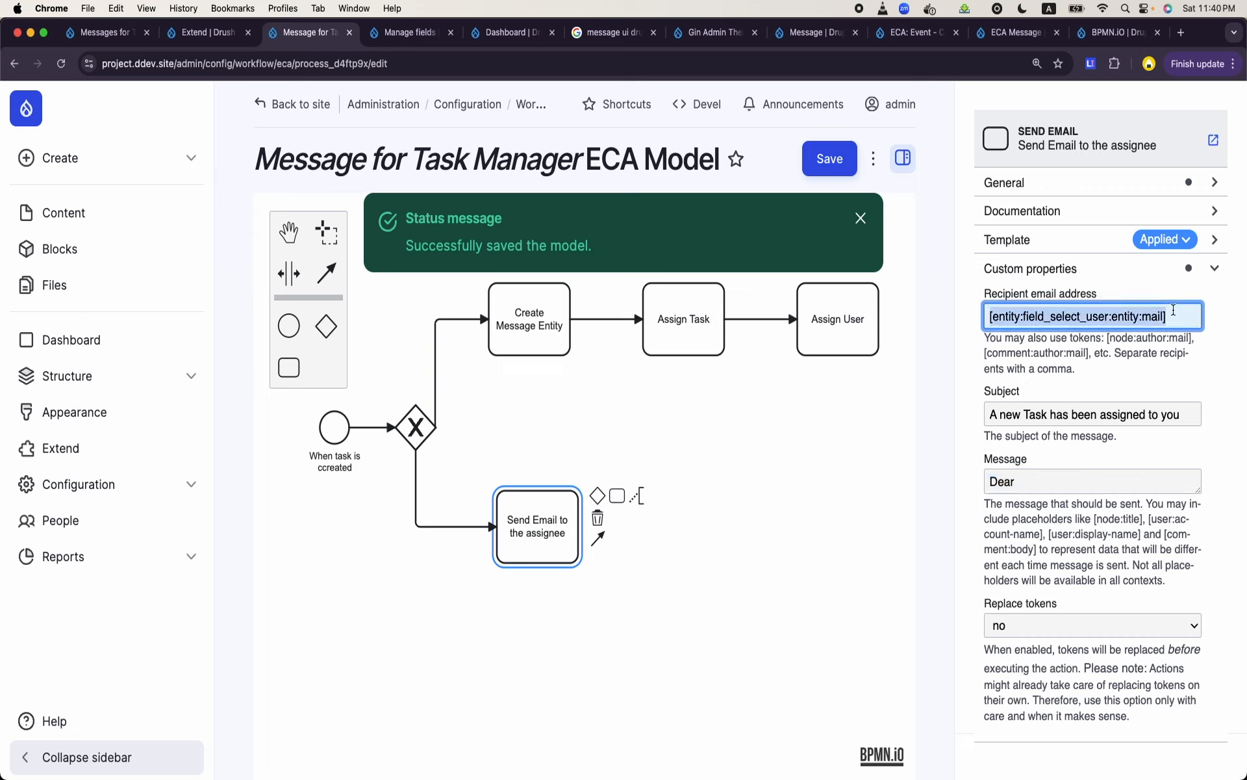
pyautogui.click(1053, 481)
pyautogui.press('super+v')
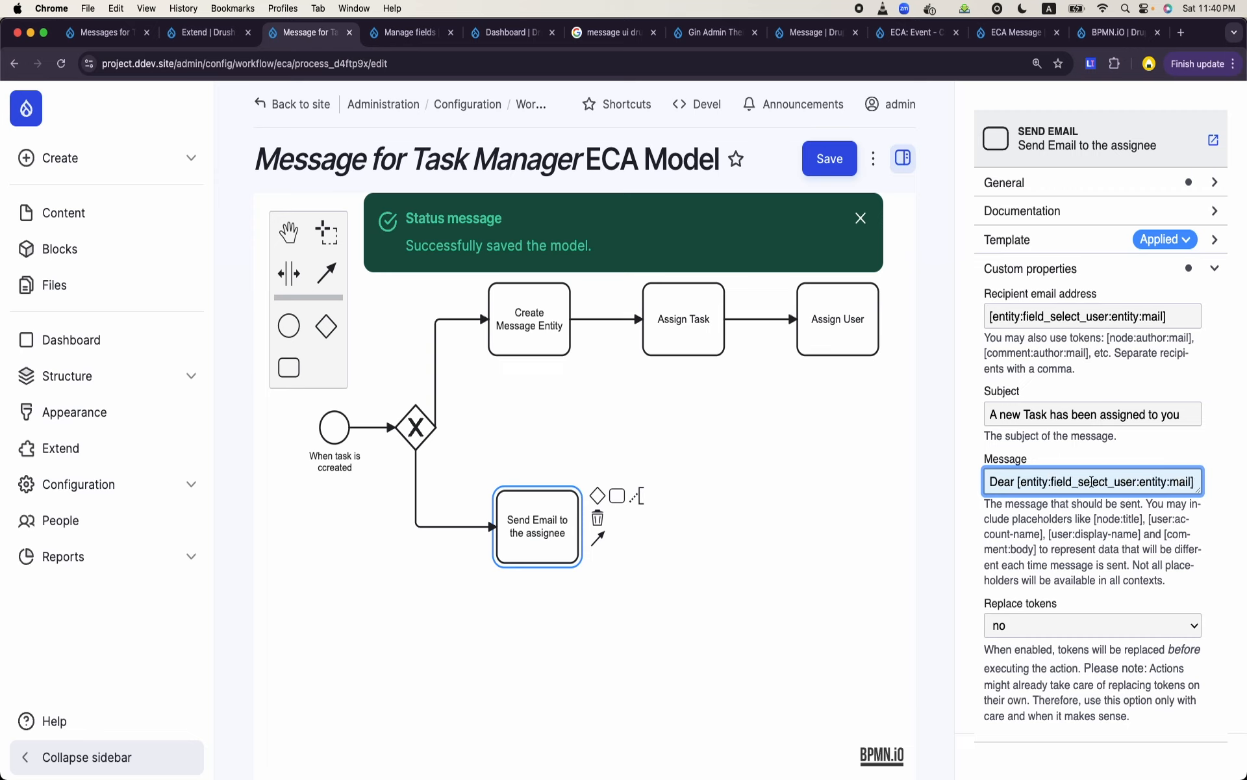
pyautogui.doubleClick(1180, 482)
pyautogui.write('name')
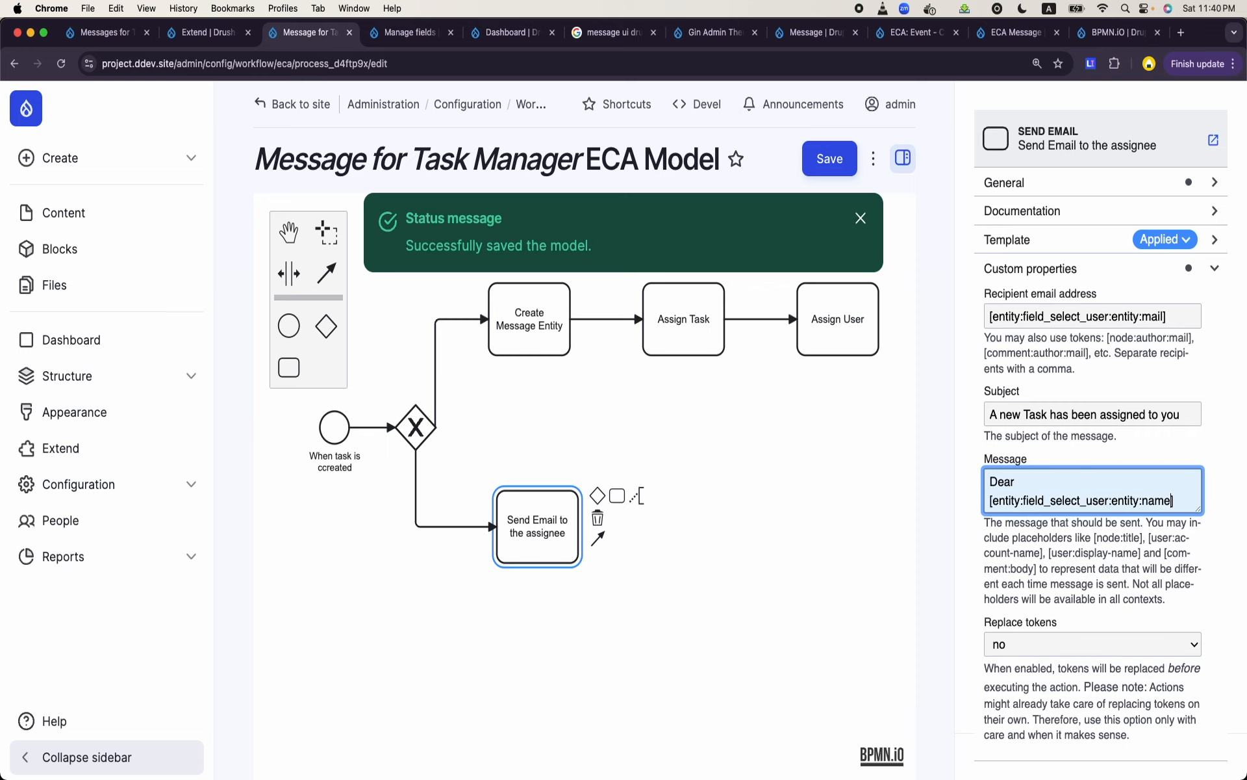
pyautogui.press('Return')
pyautogui.press('Return')
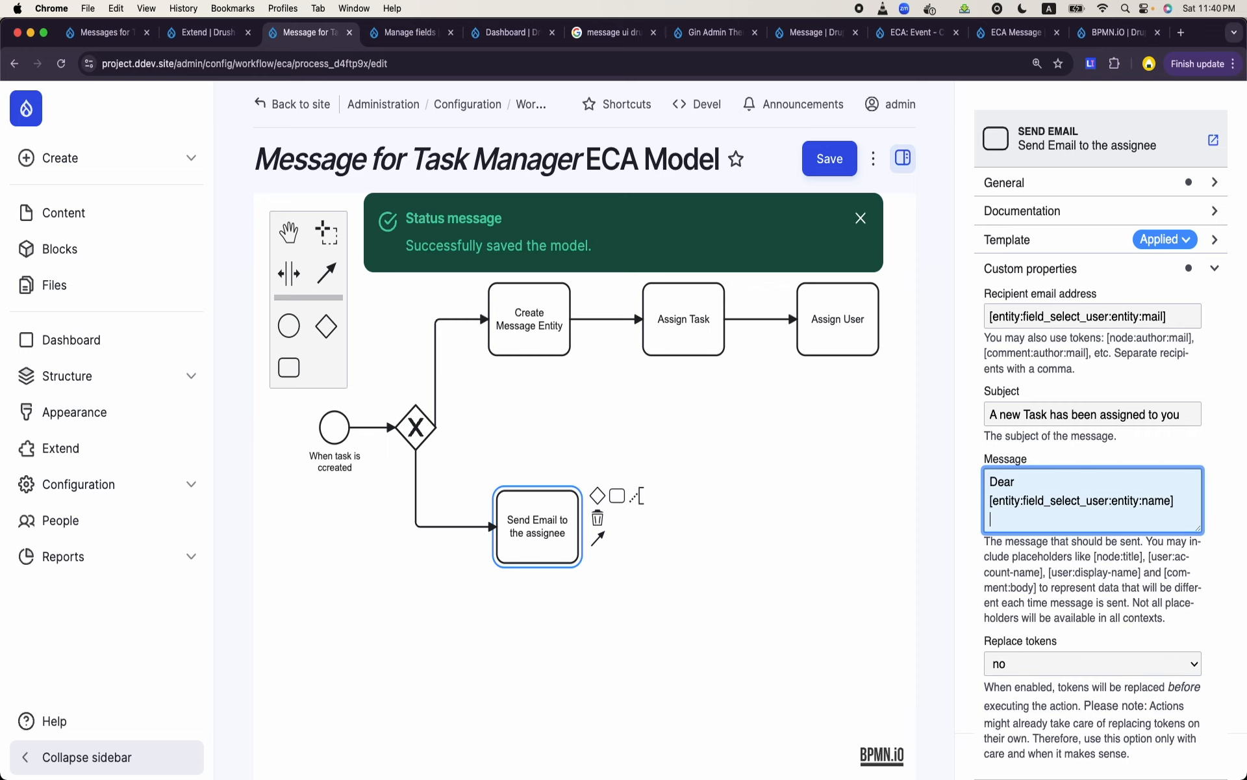
# - Start the message sentence with "A new [entity:title]", using the title token in place of the word task
pyautogui.write('A new task')
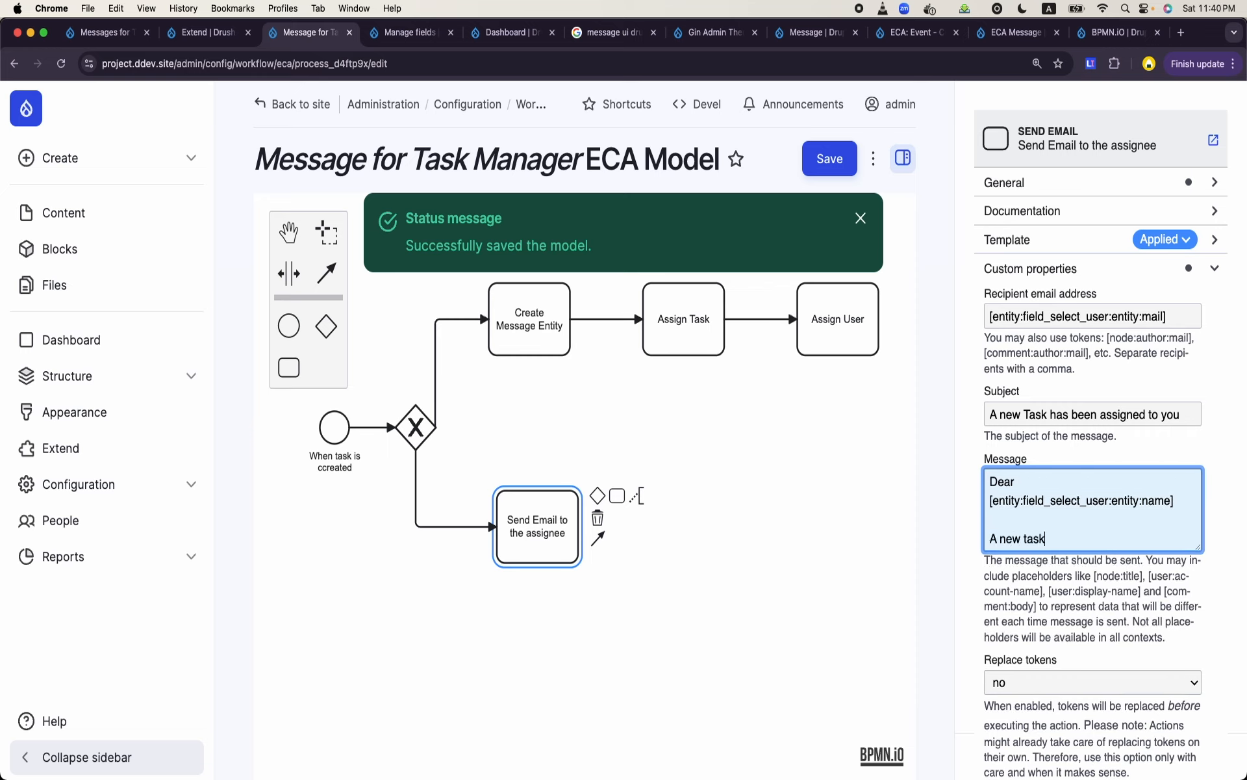
pyautogui.press('BackSpace')
pyautogui.press('BackSpace')
pyautogui.press('BackSpace')
pyautogui.write('[entity:title')
# - Check which content type and bundle the model's start event applies to
pyautogui.click(317, 426)
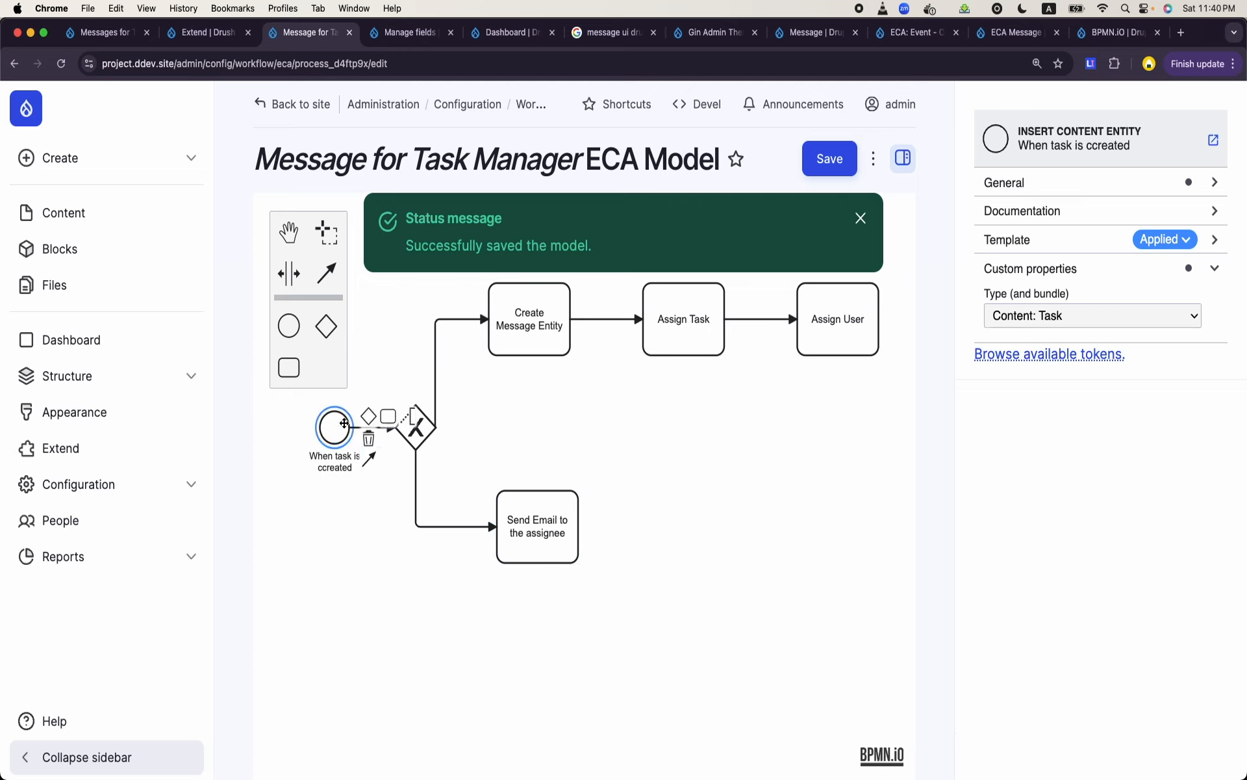
pyautogui.click(1028, 316)
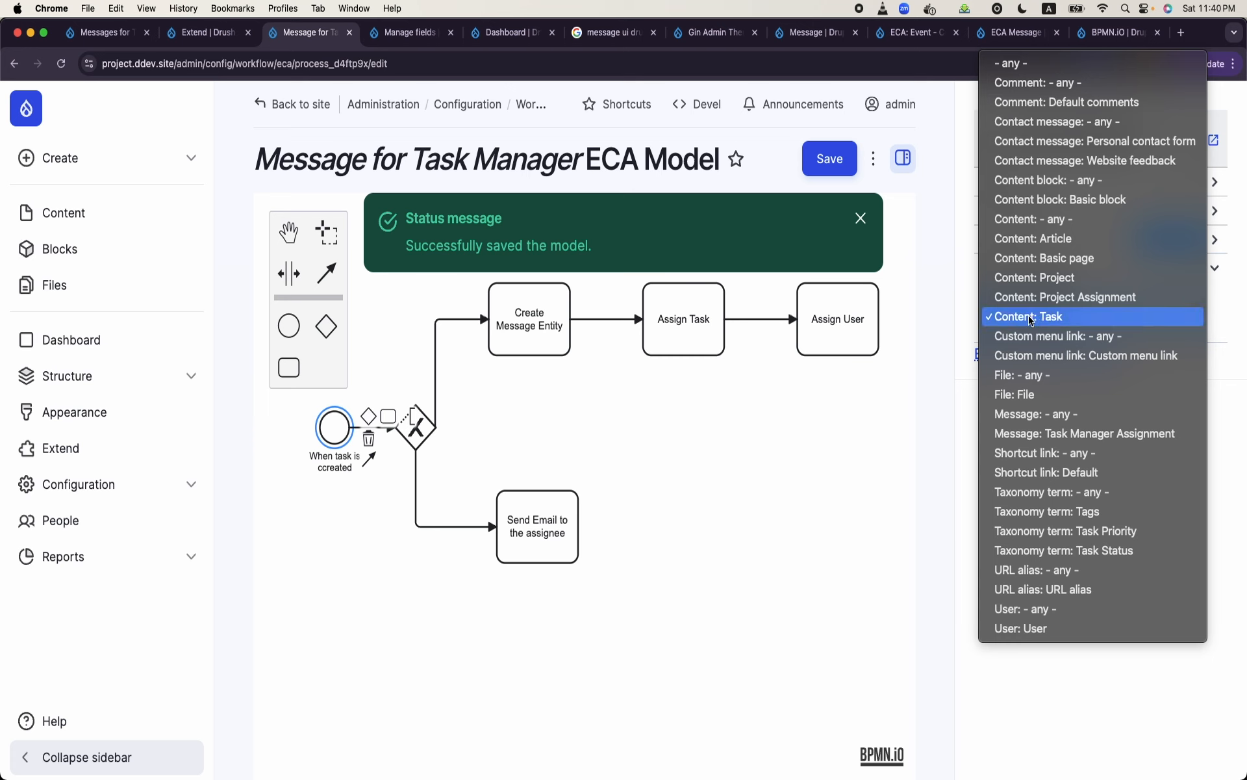
pyautogui.click(1028, 316)
# - Return to the Send Email task and finish the message sentence with "has been assigned to you."
pyautogui.click(563, 531)
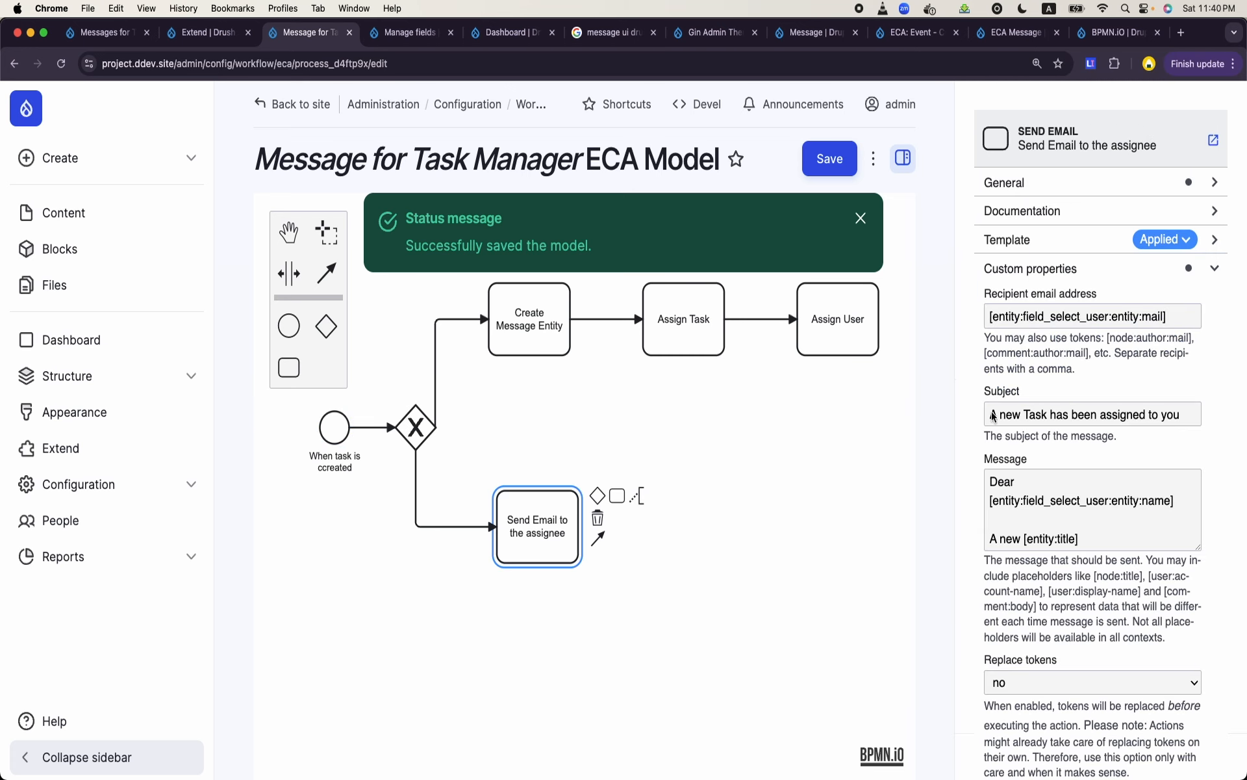
pyautogui.scroll(-1, 1089, 527)
pyautogui.click(1089, 526)
pyautogui.scroll(1, 1089, 526)
pyautogui.write('h')
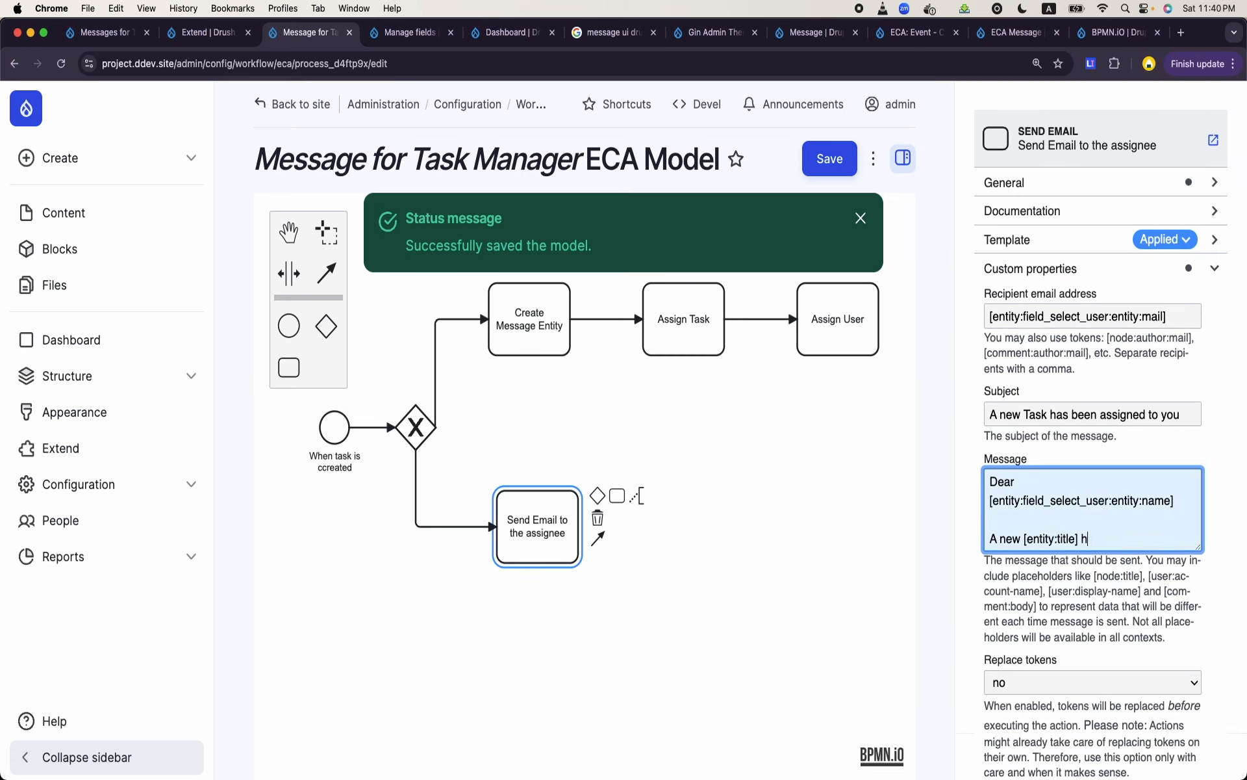
pyautogui.write('as been assigned to you.')
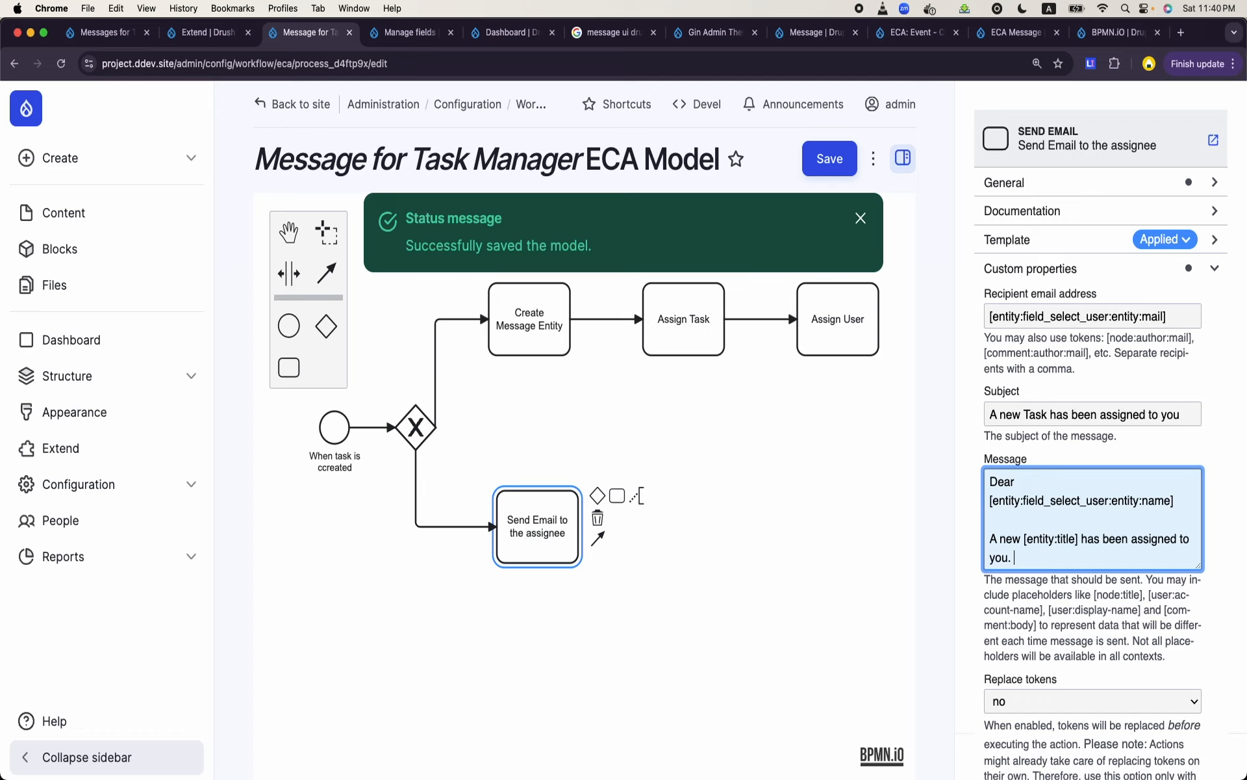
# - Set Replace tokens to yes for the Send Email task and save the ECA model
pyautogui.scroll(-1, 1093, 520)
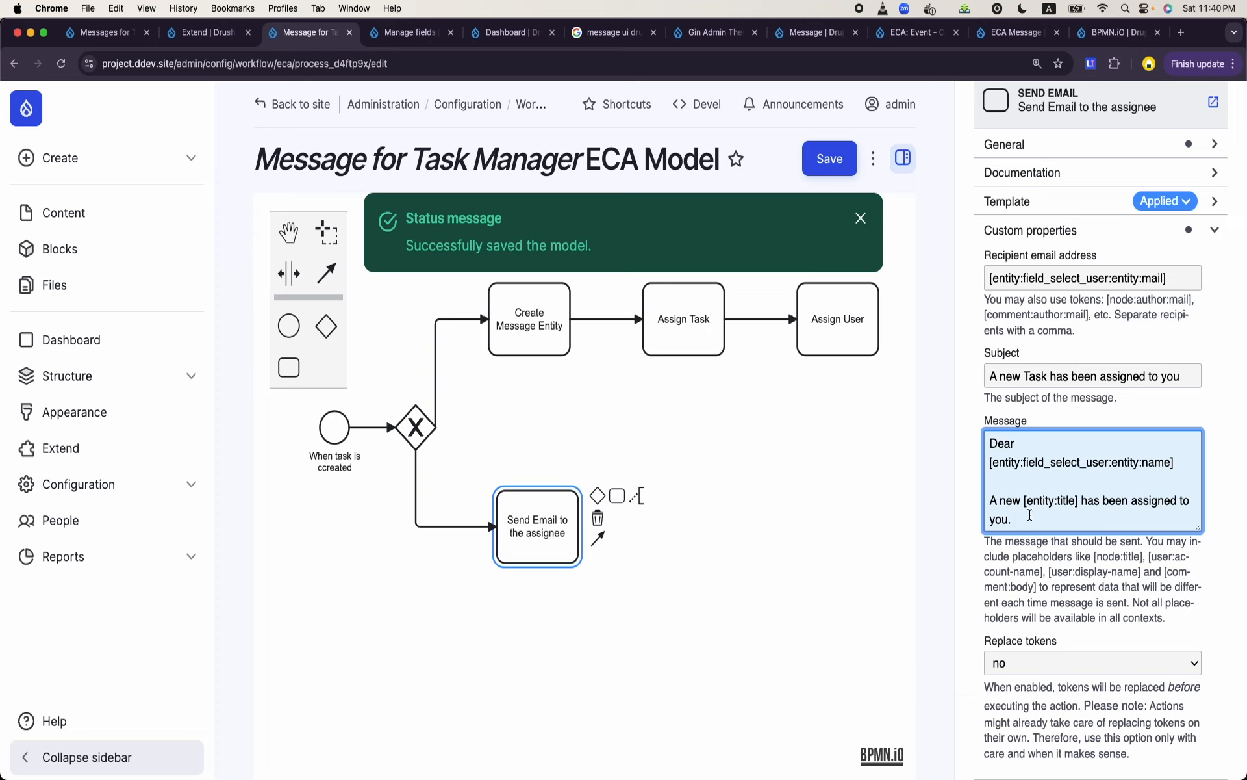
pyautogui.moveTo(1031, 513); pyautogui.dragTo(974, 434)
pyautogui.click(1066, 658)
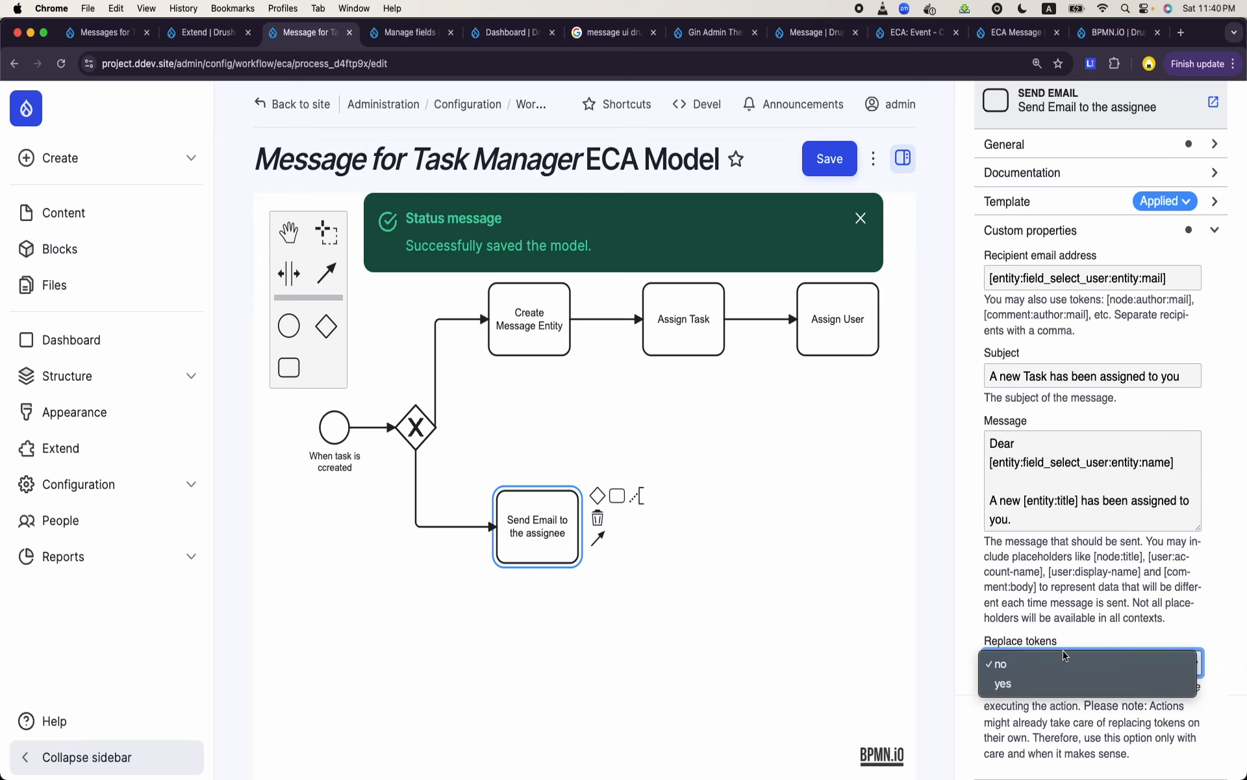
pyautogui.click(1045, 684)
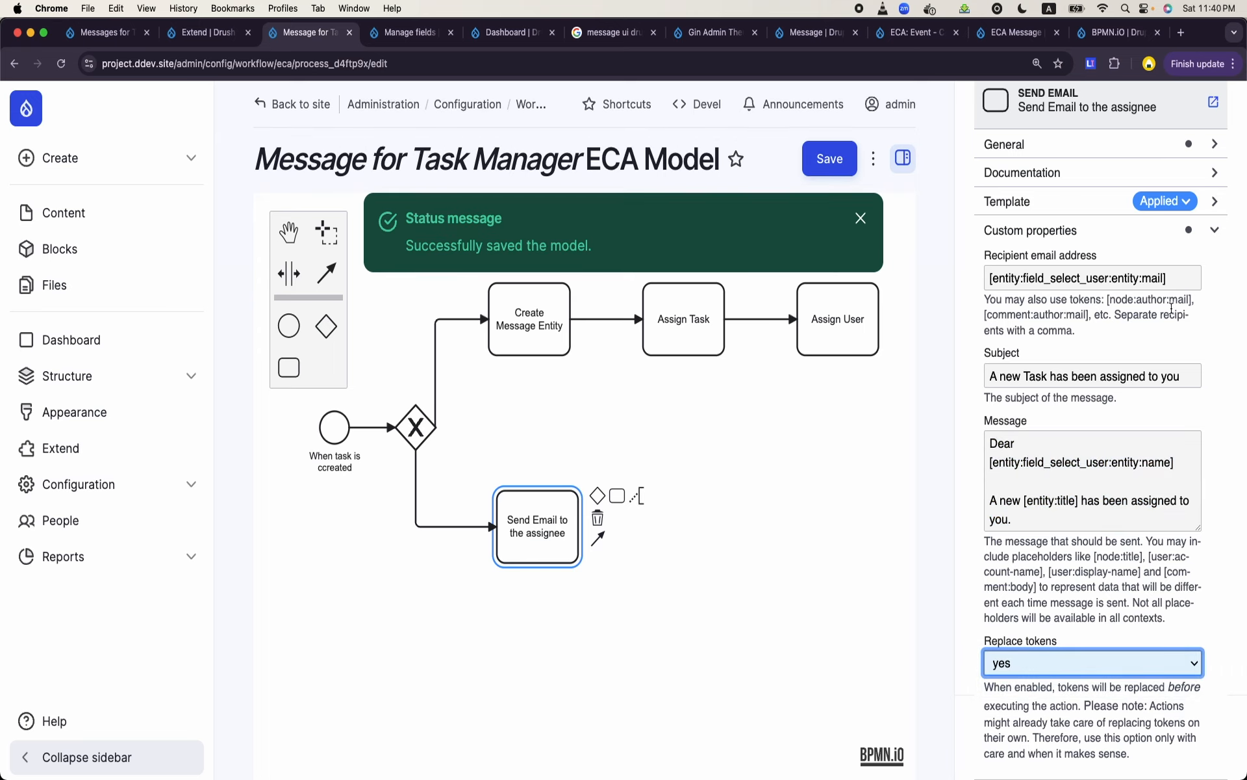
pyautogui.tripleClick(1152, 284)
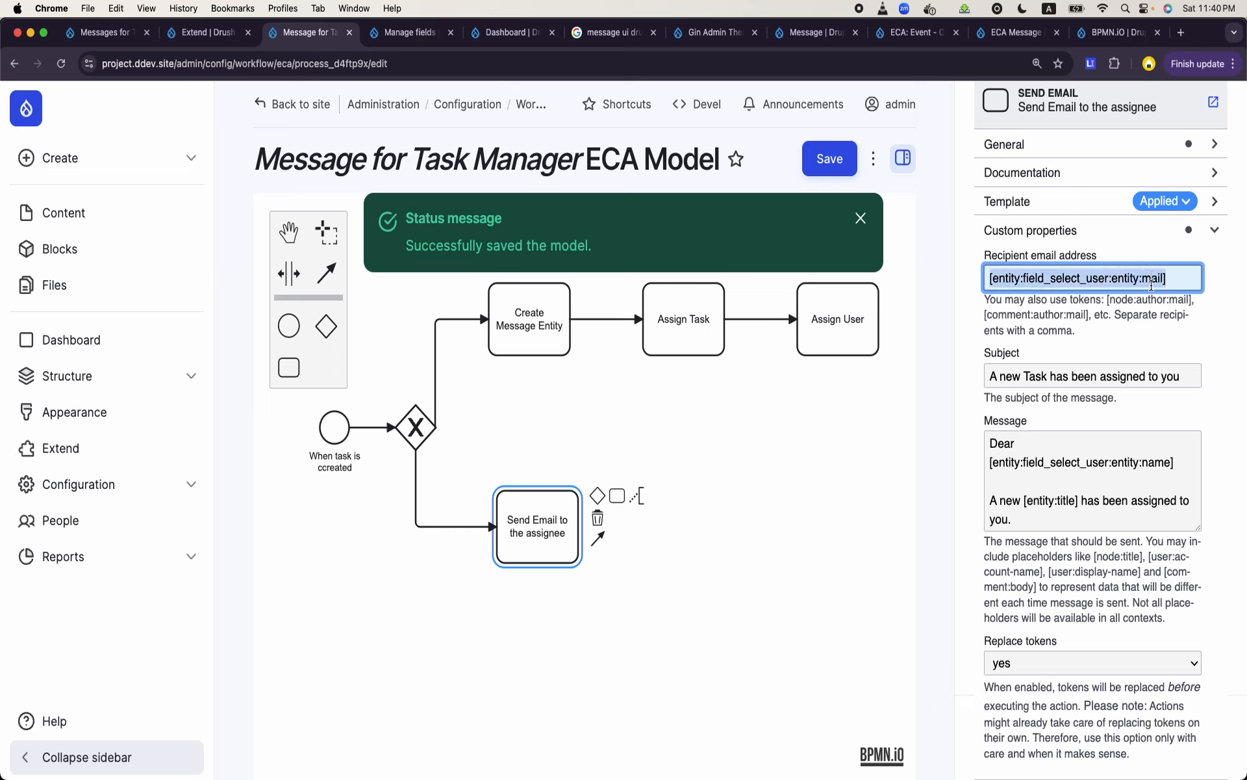
pyautogui.click(840, 159)
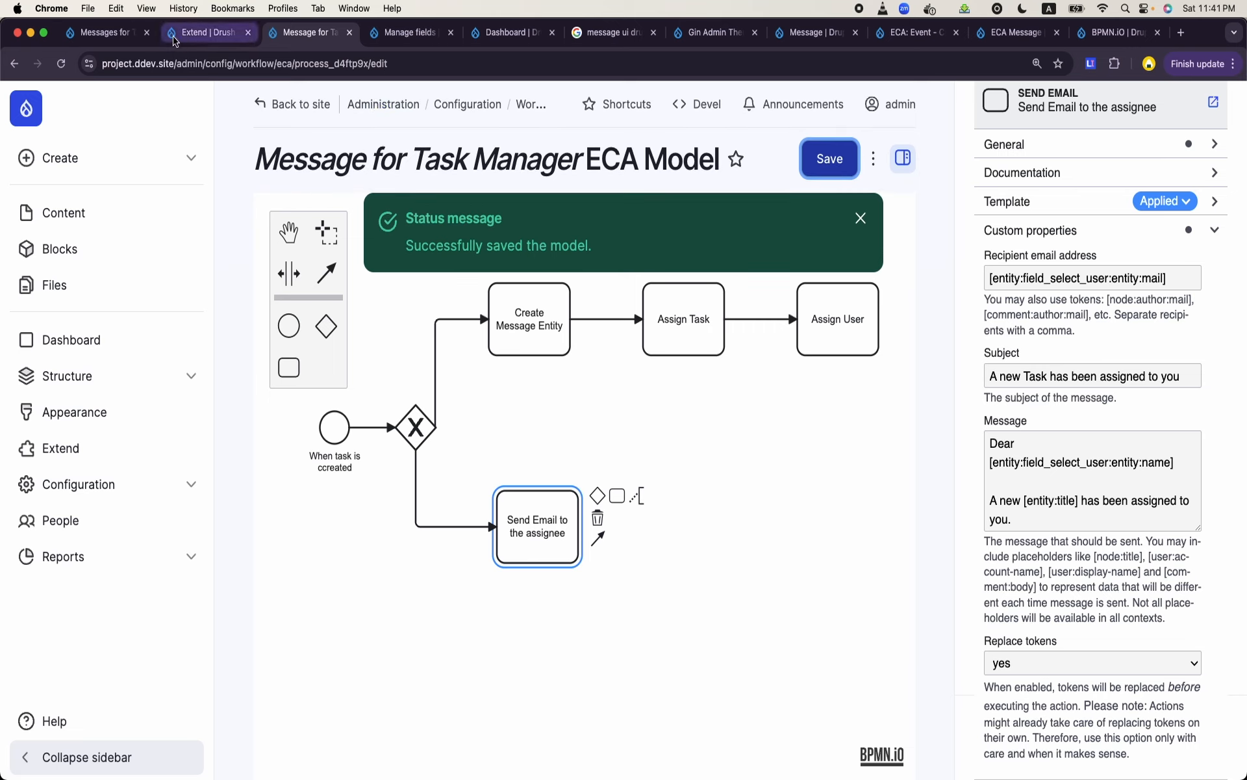
# - Open the Task creation form in a new browser tab and switch to it
pyautogui.click(91, 161)
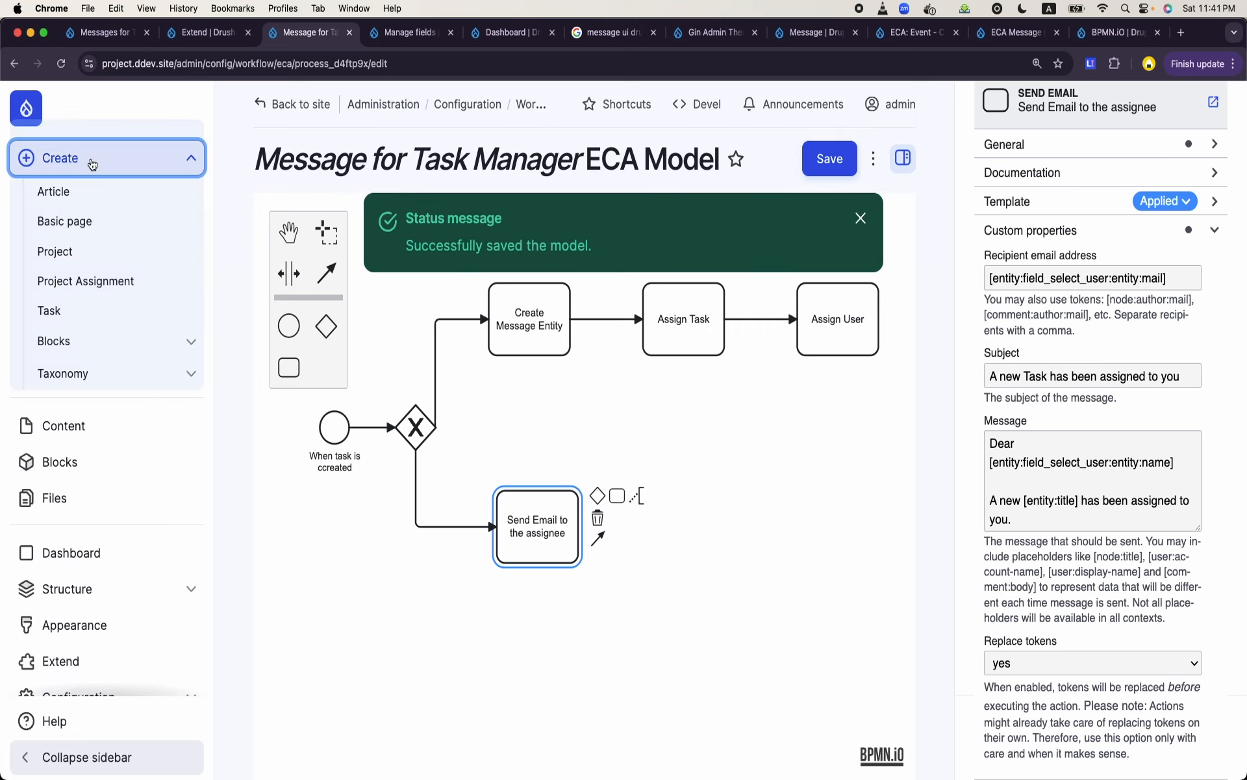
pyautogui.rightClick(72, 310)
pyautogui.click(117, 319)
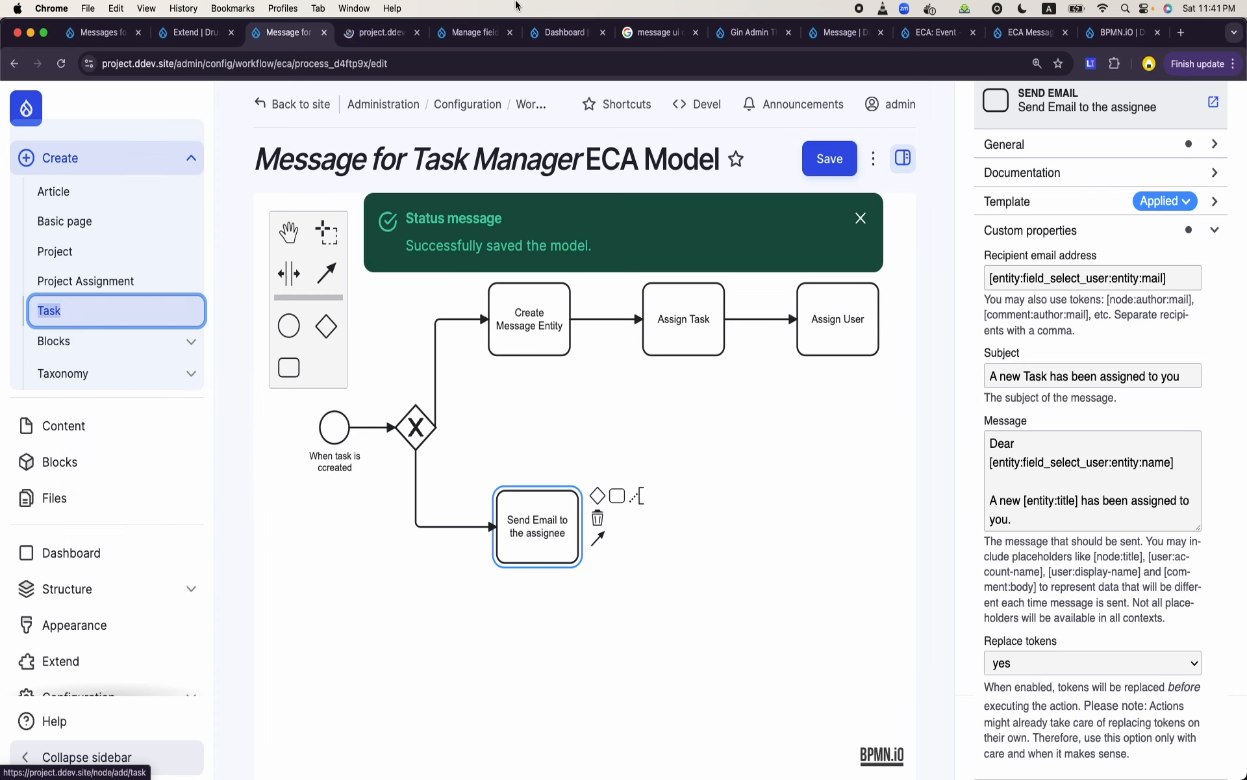
pyautogui.click(390, 43)
# - Title the new task "New task for" plus the assignee's first name, and enter "asdfasdf" as its description
pyautogui.click(395, 275)
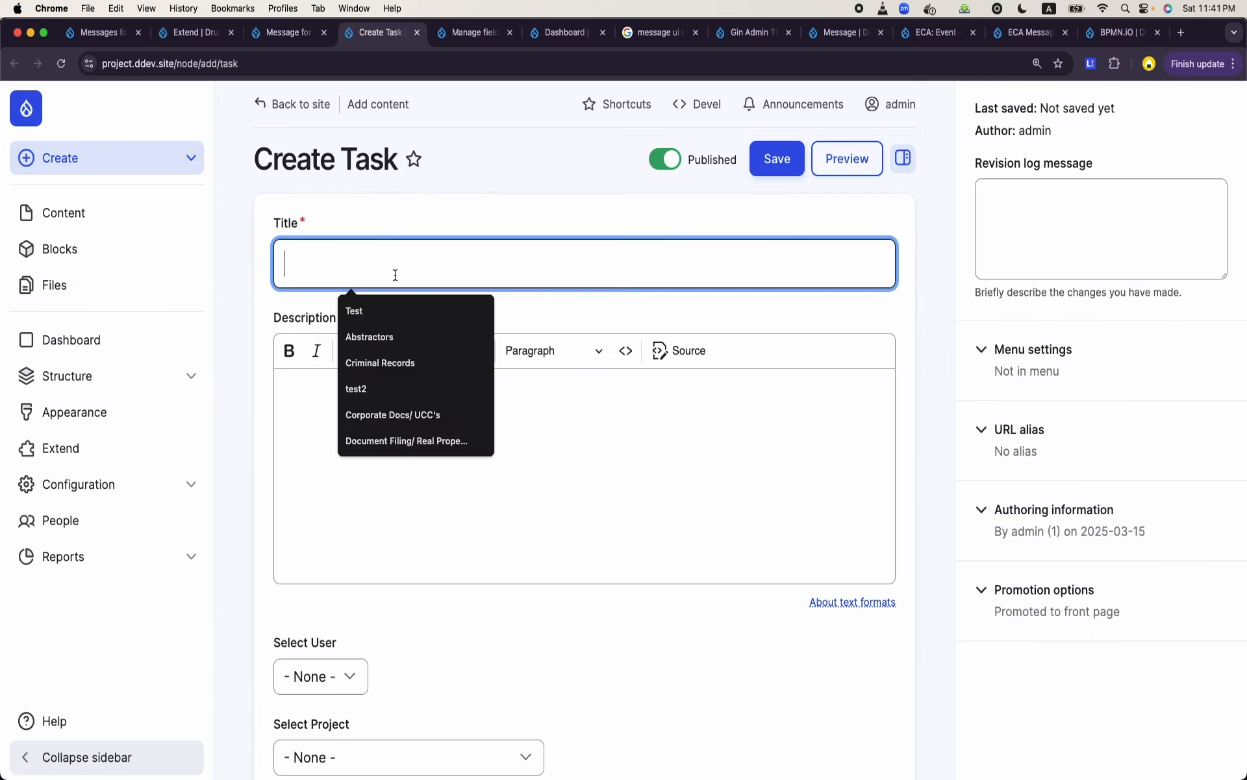
pyautogui.press('capslock')
pyautogui.write('New task for ')
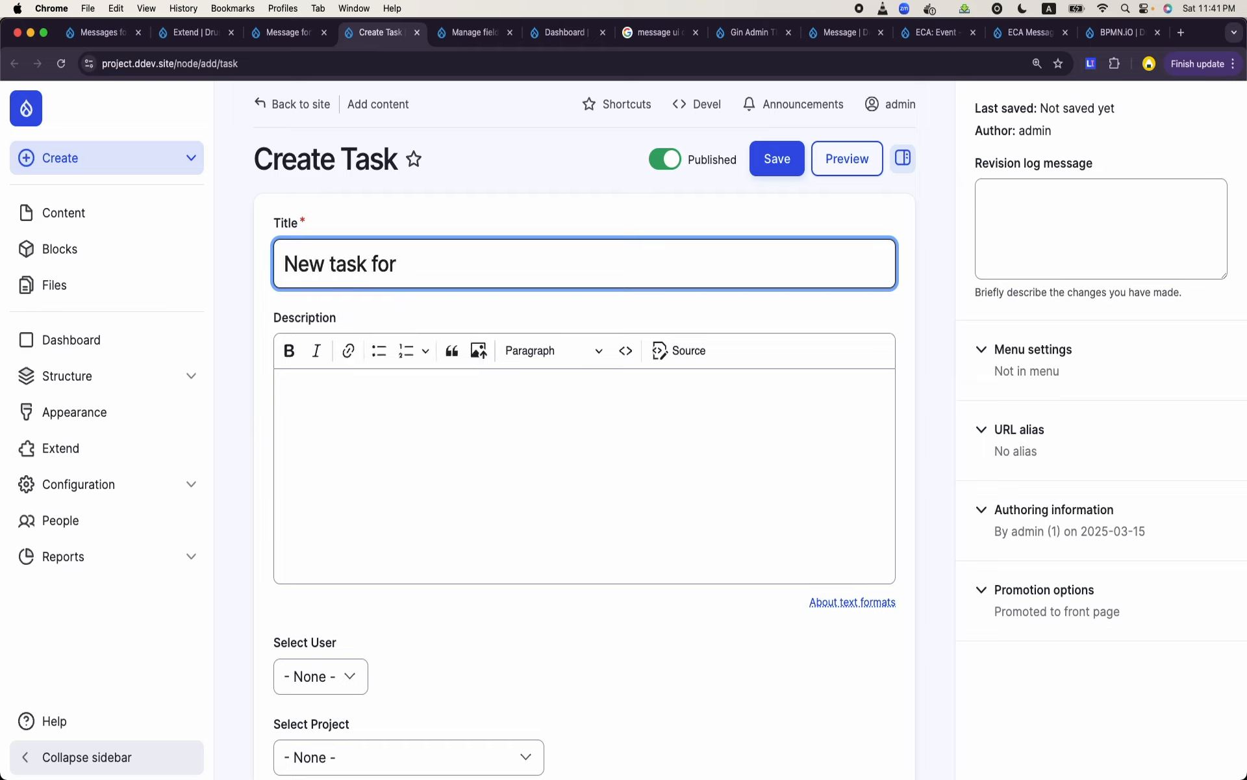
pyautogui.write('Irfan')
pyautogui.click(392, 390)
pyautogui.write('as')
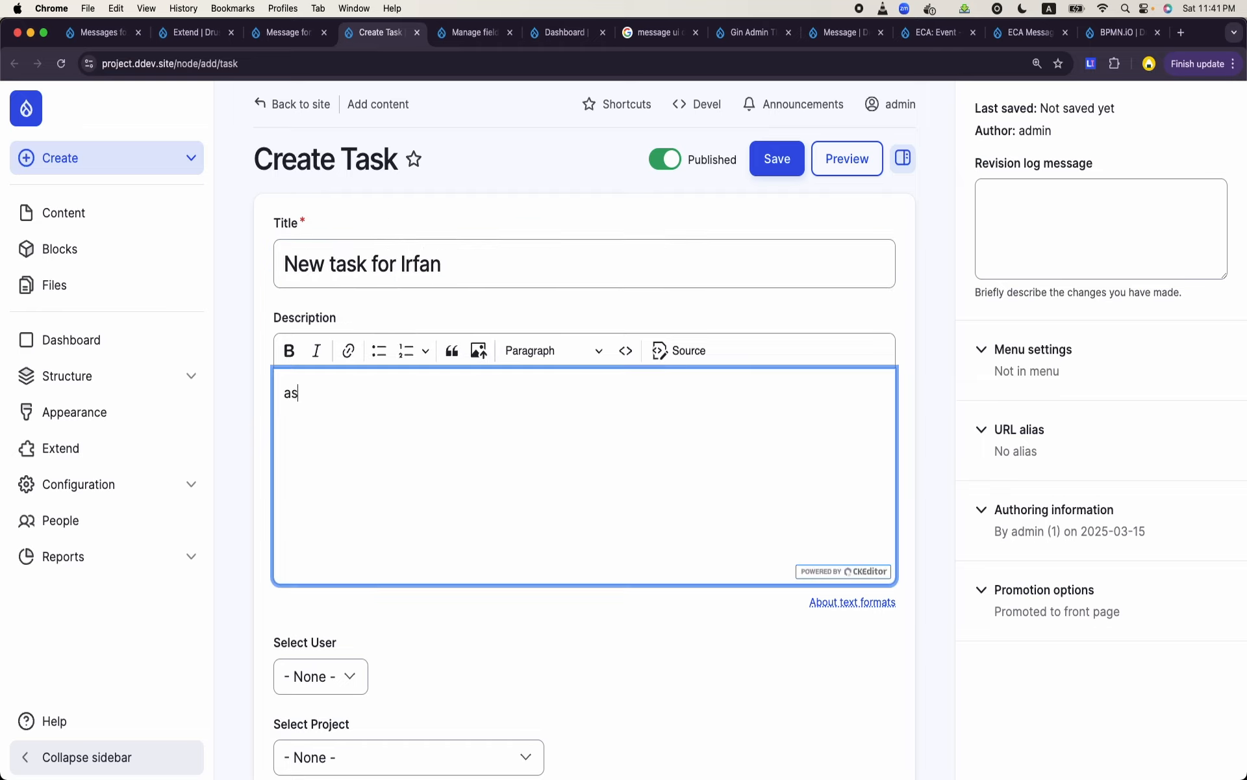
pyautogui.write('dfasdf')
# - Assign the task to the user named in its title, with project Tailwind CSS based Design Template and due date 12/03/2025
pyautogui.scroll(-10, 443, 391)
pyautogui.click(344, 330)
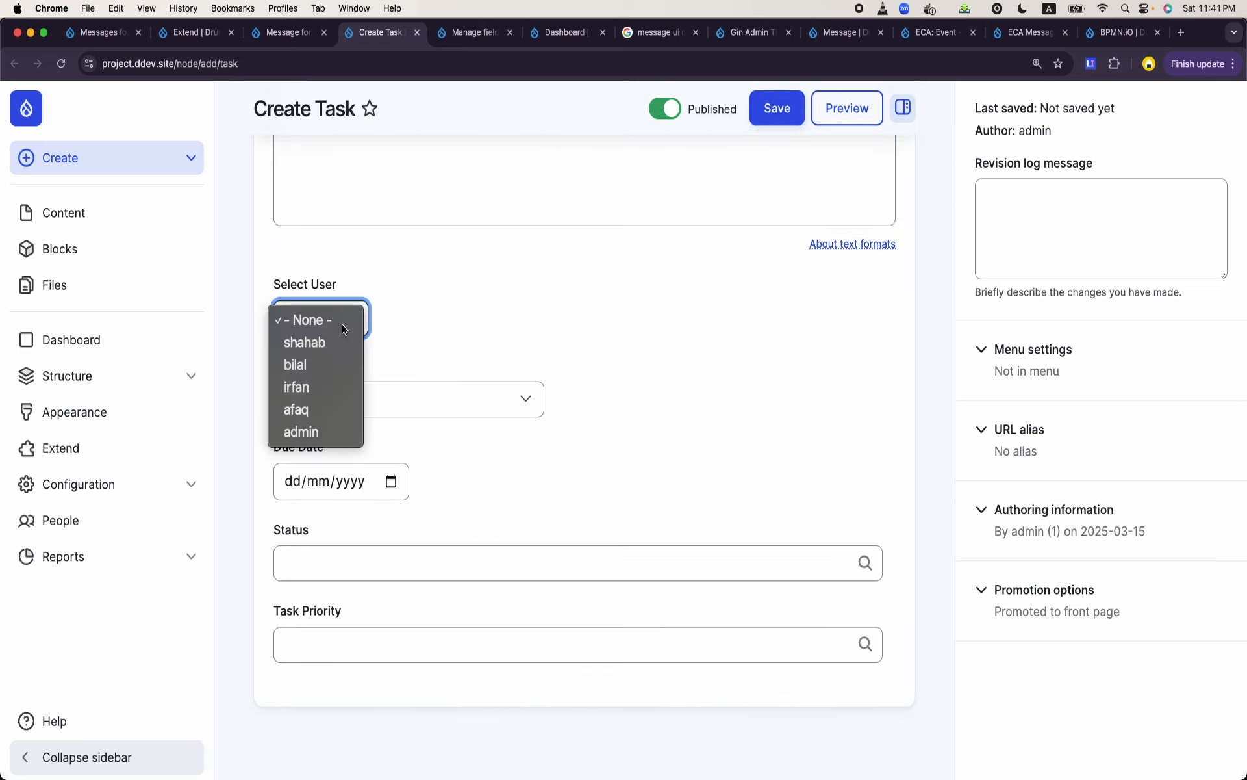
pyautogui.click(325, 388)
pyautogui.click(347, 405)
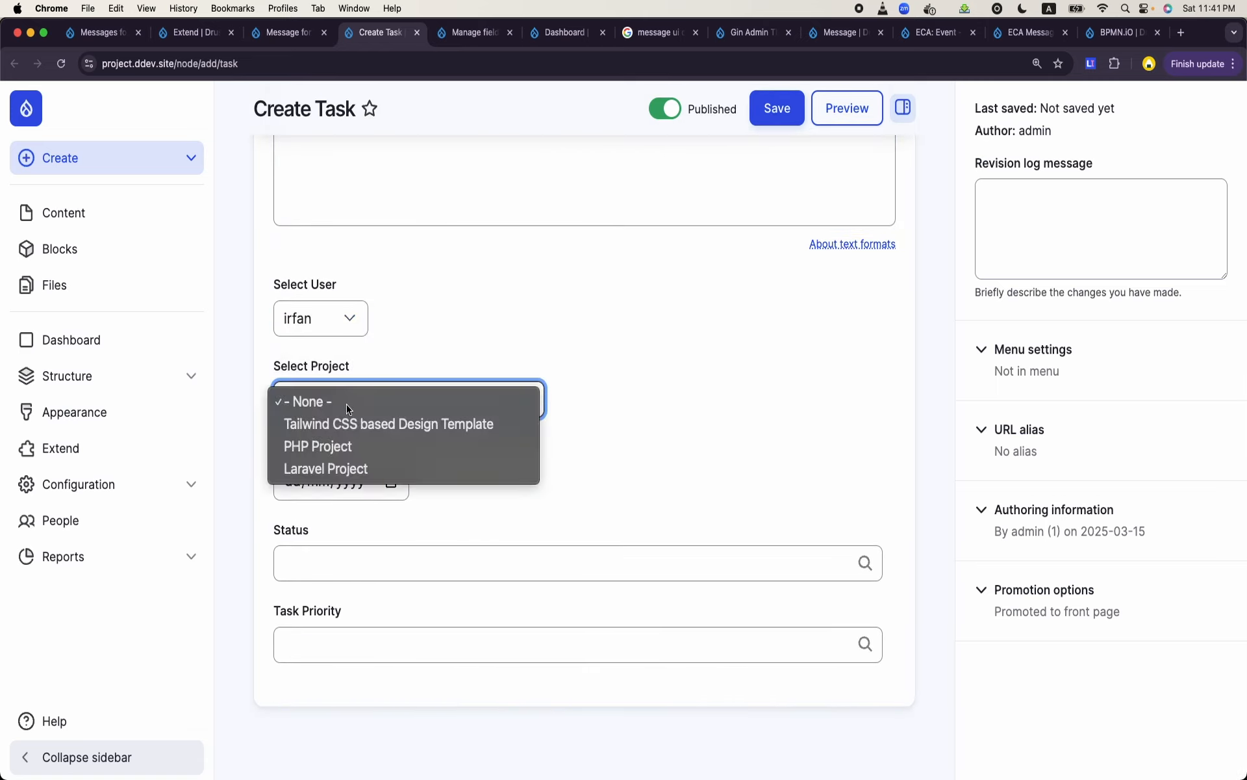
pyautogui.click(339, 427)
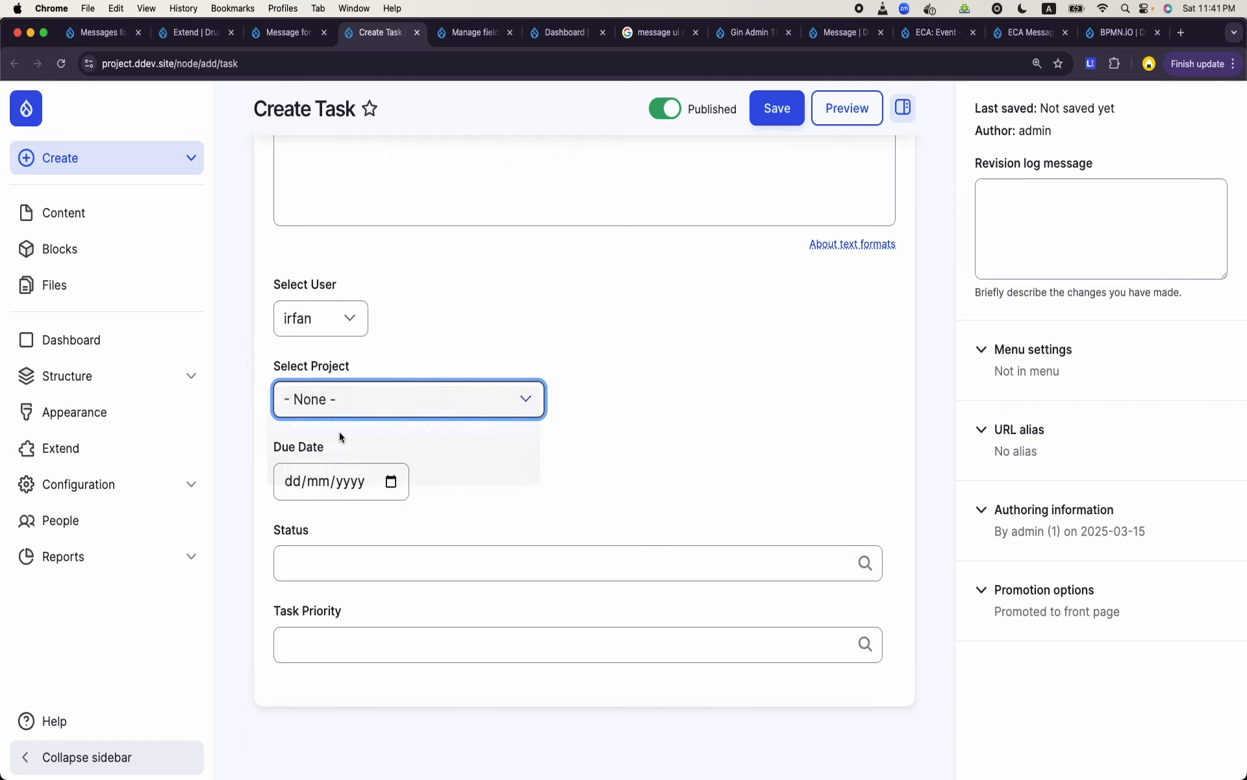
pyautogui.click(391, 481)
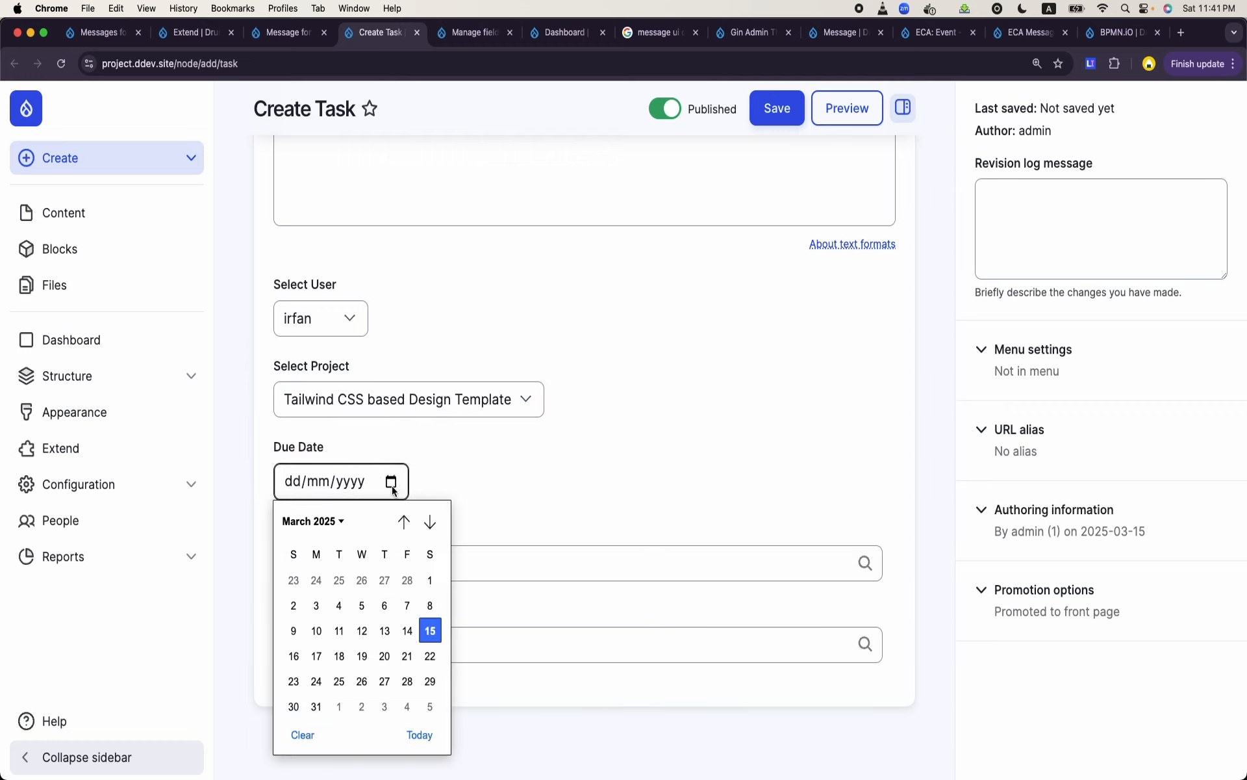
pyautogui.click(359, 626)
# - Set the task's status to To Do and its priority to Critical, and save the task
pyautogui.click(412, 571)
pyautogui.write('a')
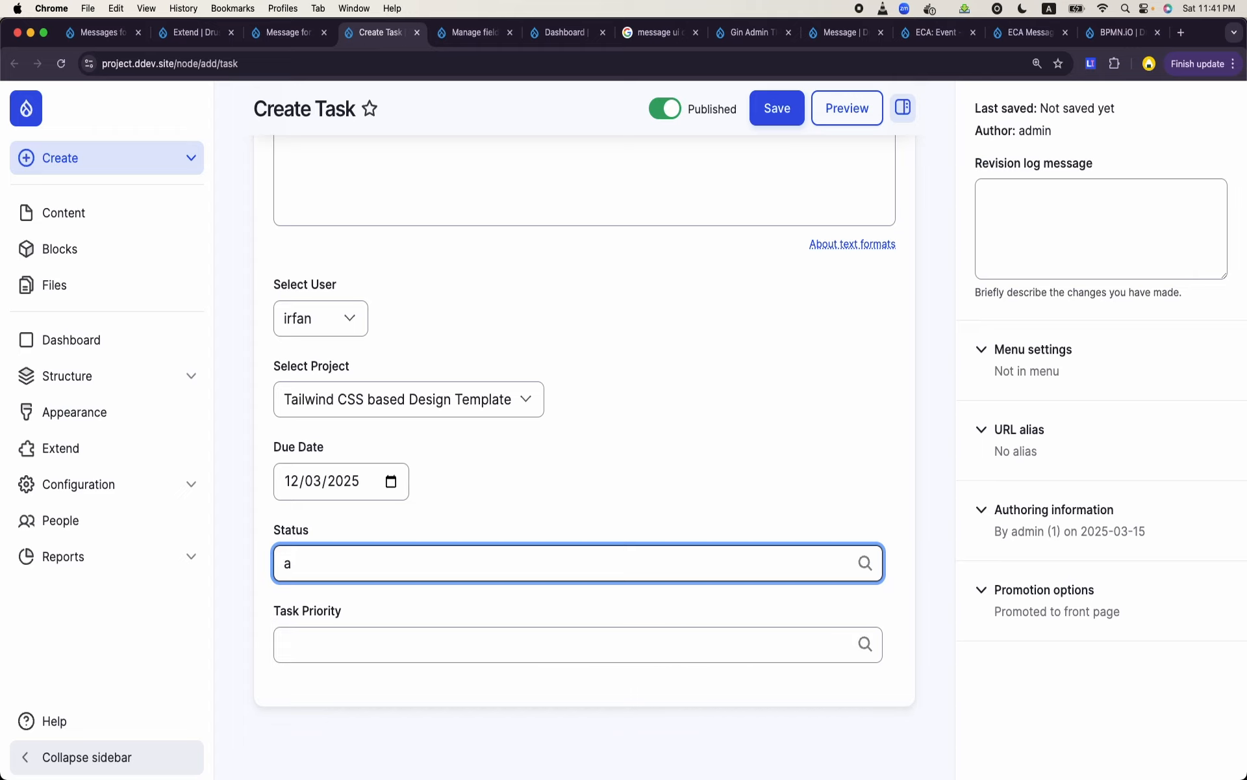
pyautogui.press('BackSpace')
pyautogui.write('t')
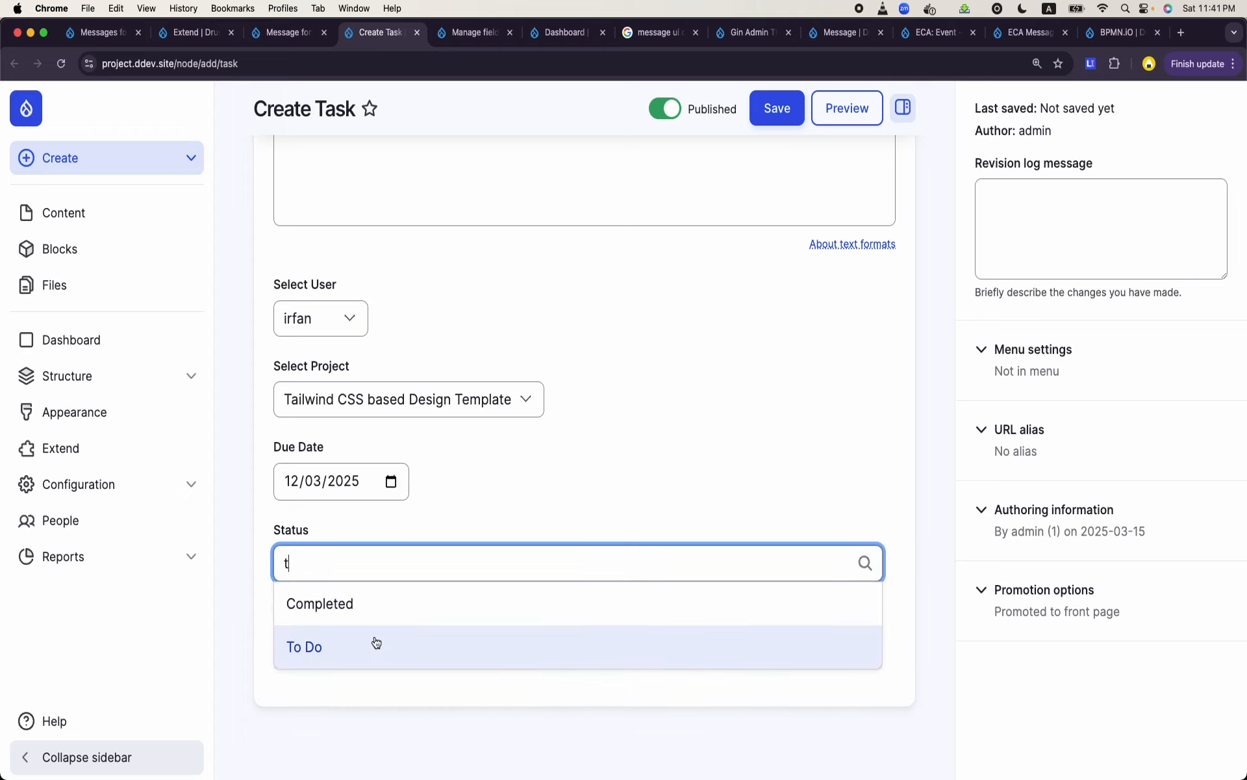
pyautogui.click(377, 643)
pyautogui.click(377, 644)
pyautogui.write('a')
pyautogui.click(363, 679)
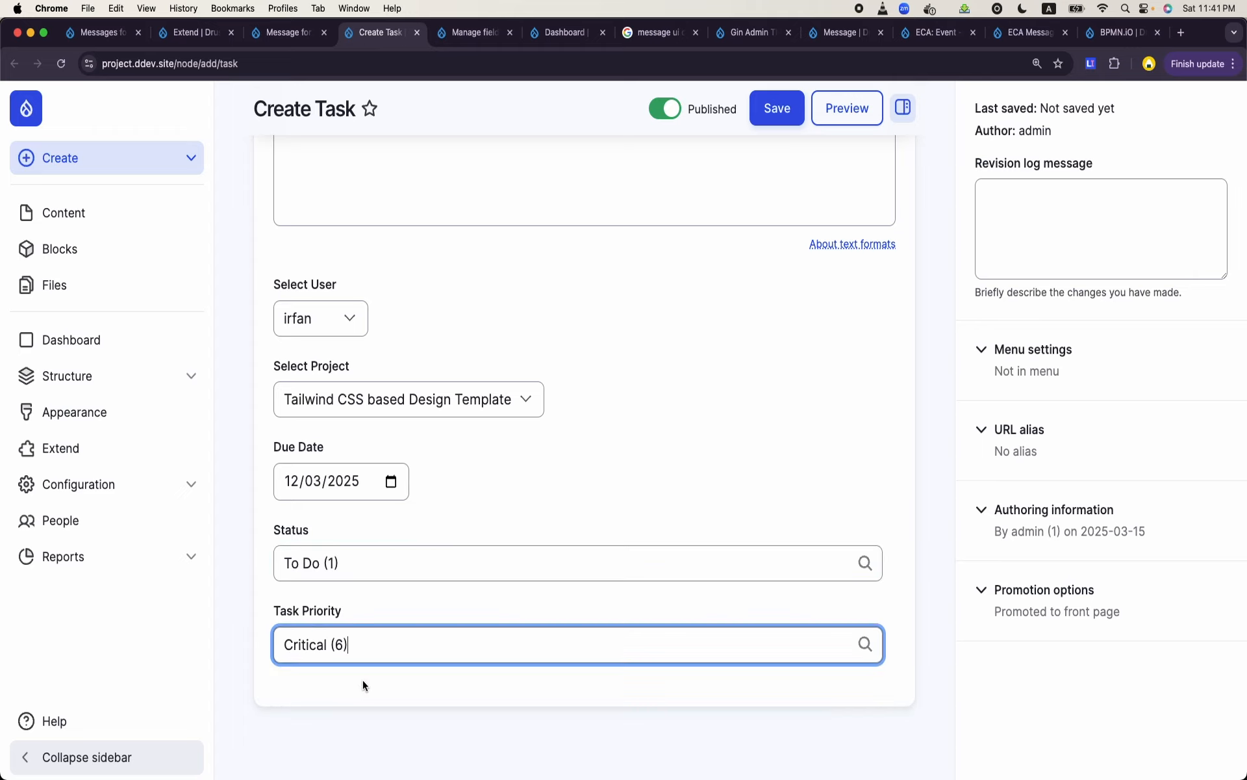
pyautogui.click(782, 120)
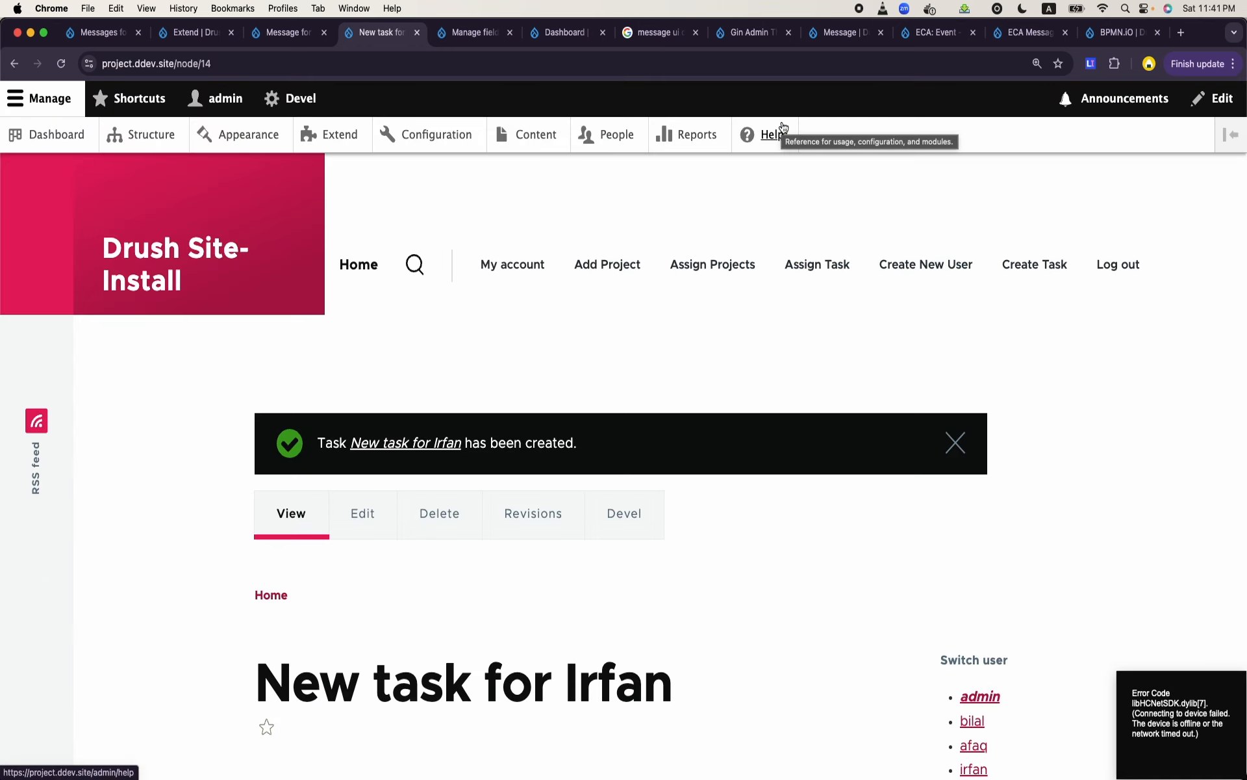
# - Switch to Terminal and run "ddev describe" to list the project's service URLs
pyautogui.moveTo(520, 770)
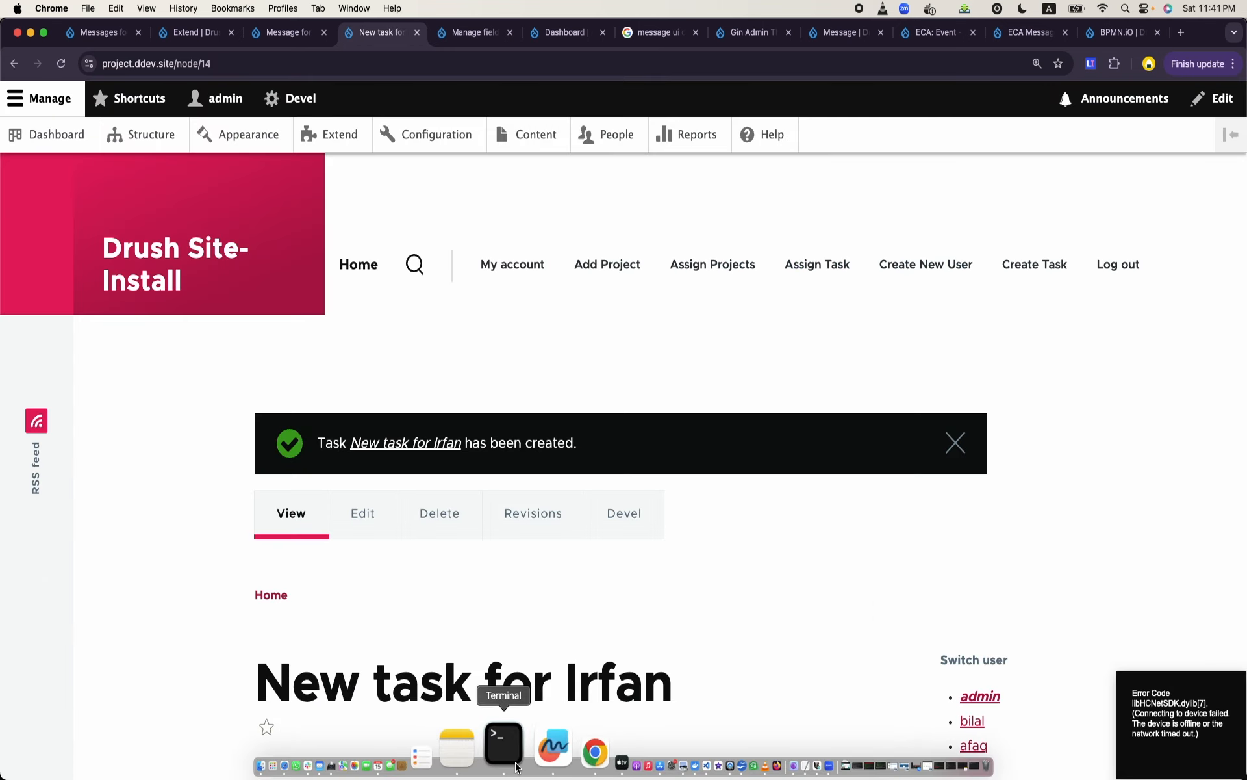
pyautogui.click(491, 748)
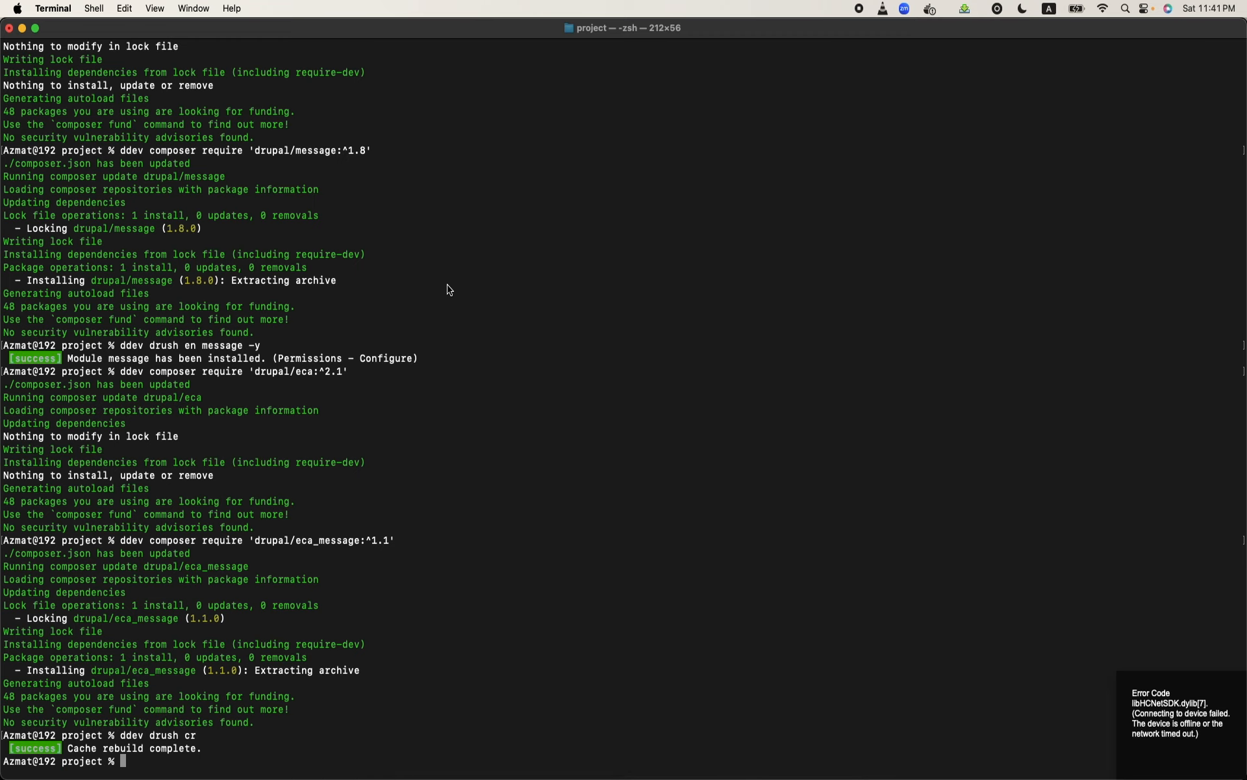
pyautogui.write('ddev describe')
pyautogui.press('Return')
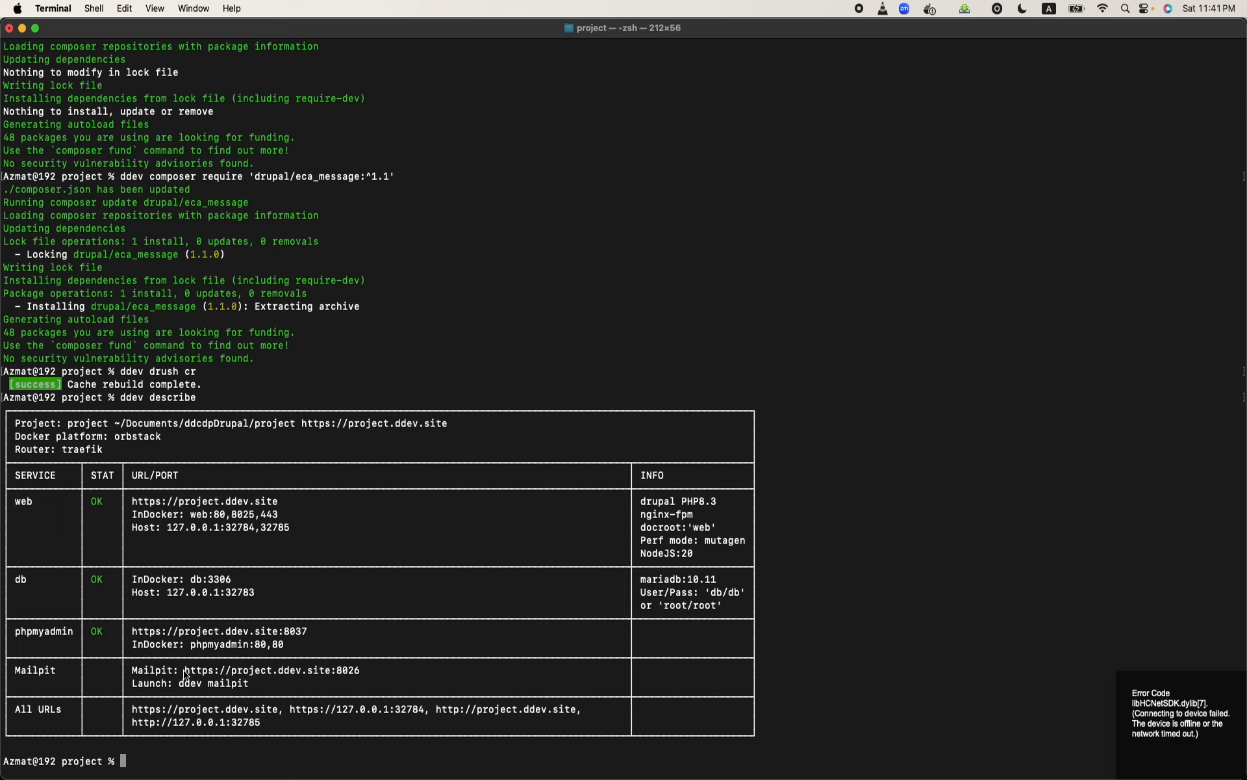
pyautogui.moveTo(184, 671); pyautogui.dragTo(371, 671)
pyautogui.press('super+c')
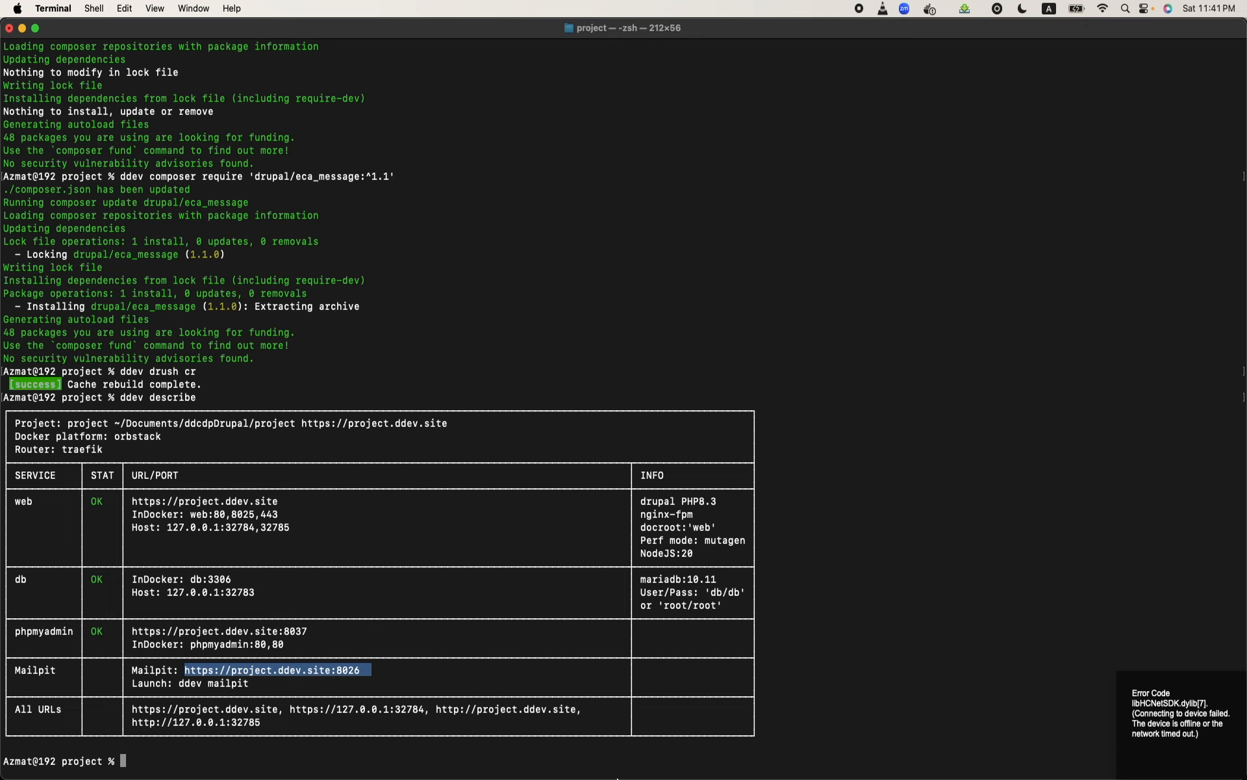
pyautogui.moveTo(588, 753)
pyautogui.click(539, 752)
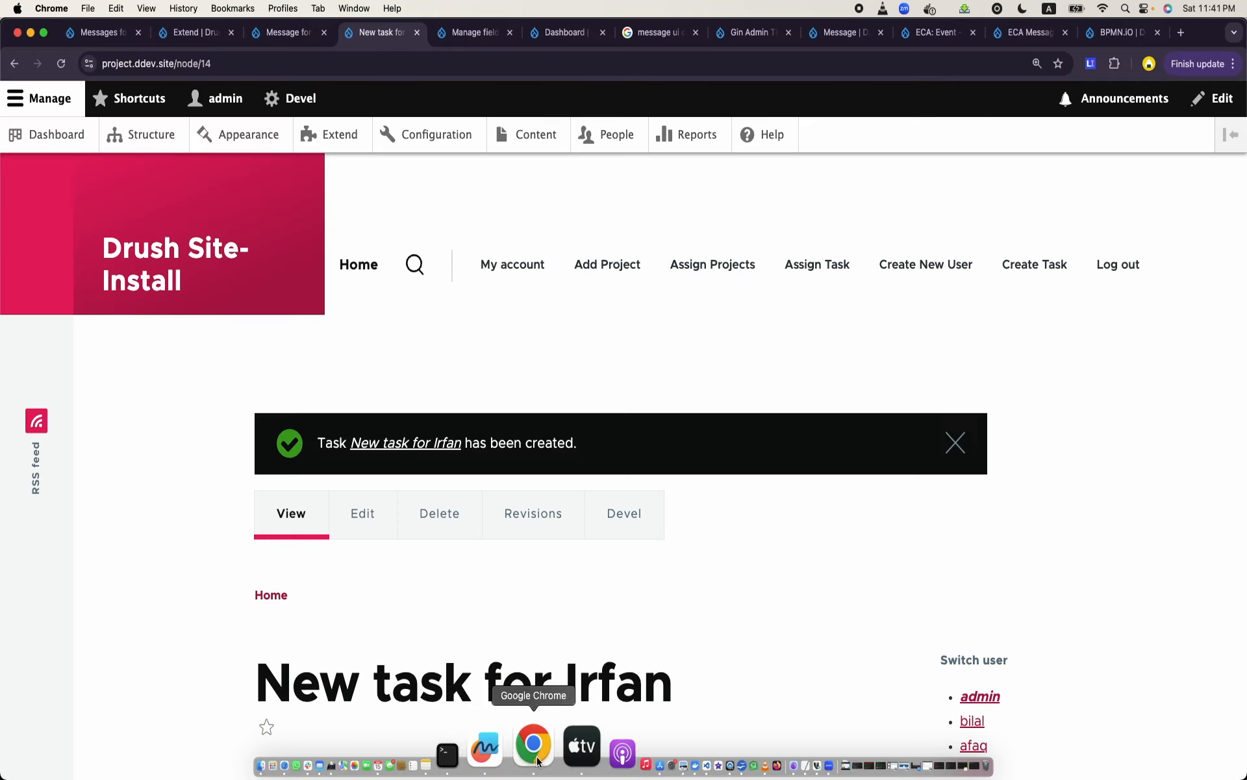
pyautogui.click(1181, 34)
pyautogui.press('super+v')
pyautogui.press('Return')
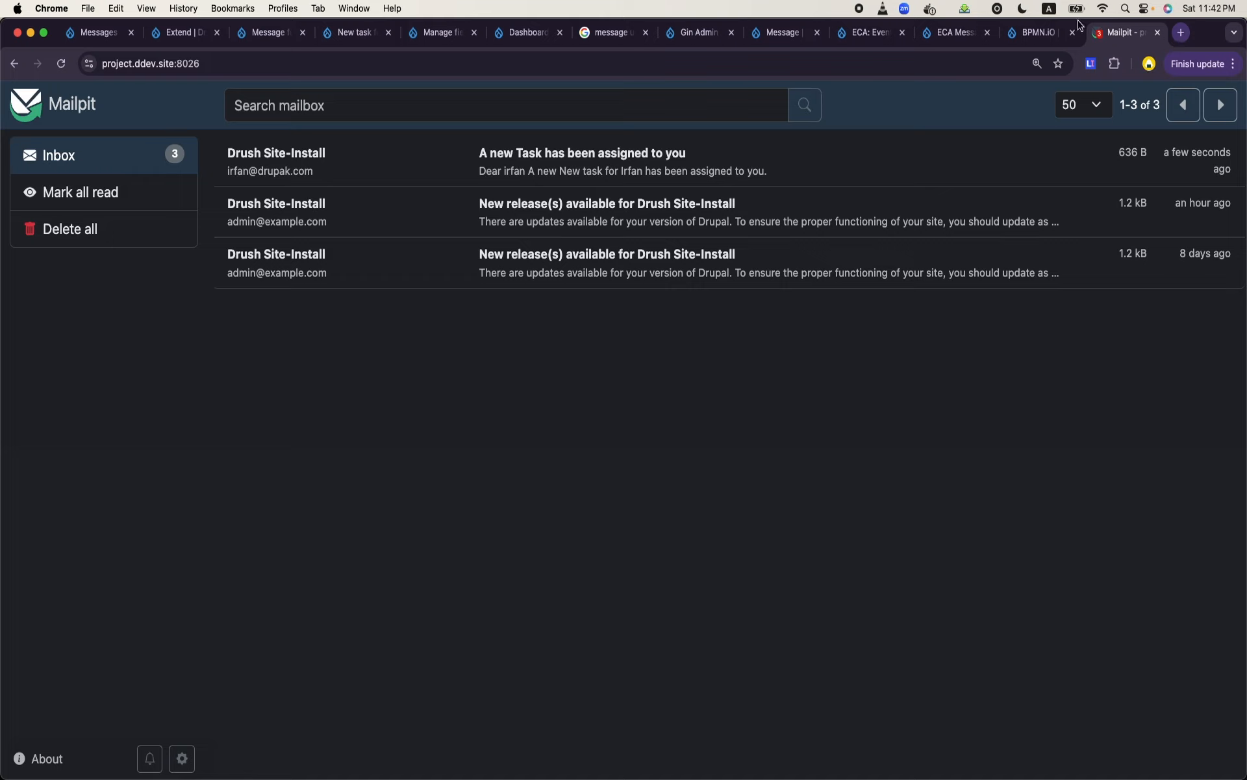
# - Open the "A new Task has been assigned to you" email in the inbox to check its recipient, subject and body
pyautogui.click(517, 171)
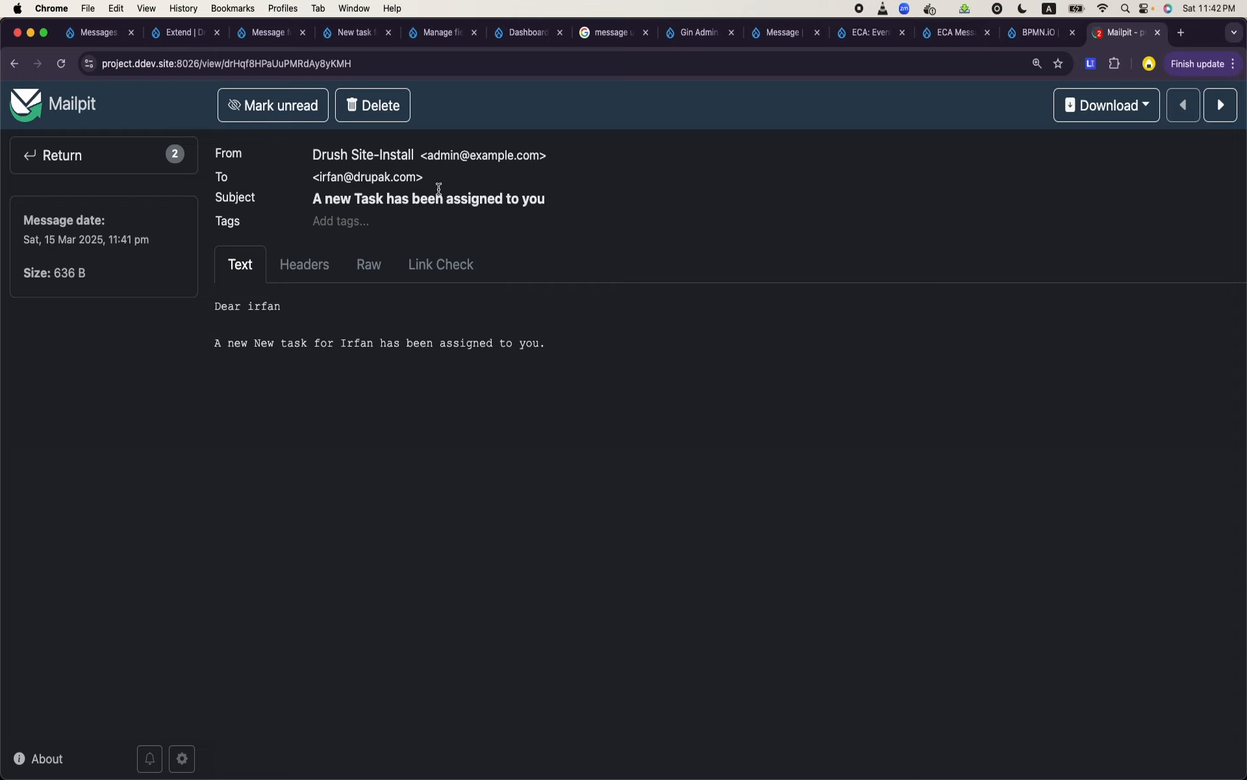
# - Return to the Message for Task Manager ECA model and examine each part of the Send Email action's recipient address token
pyautogui.click(247, 45)
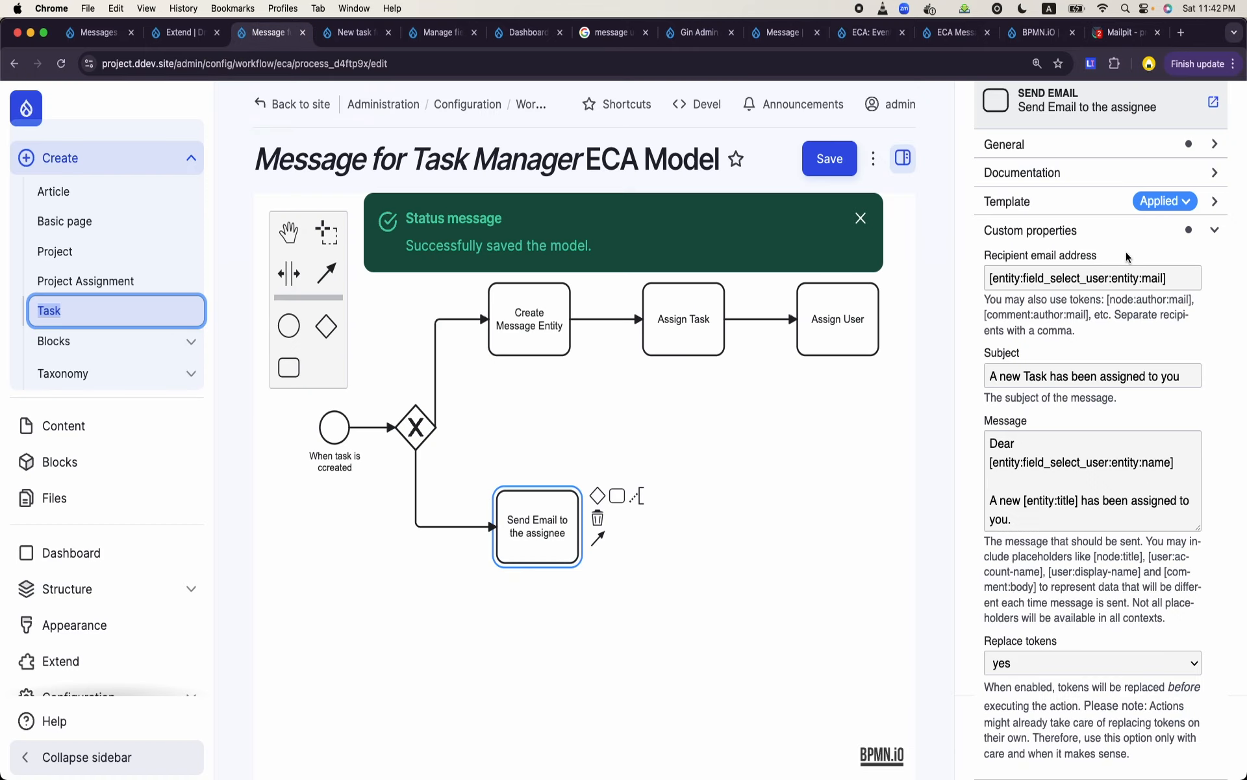
pyautogui.click(1012, 277)
pyautogui.doubleClick(1050, 283)
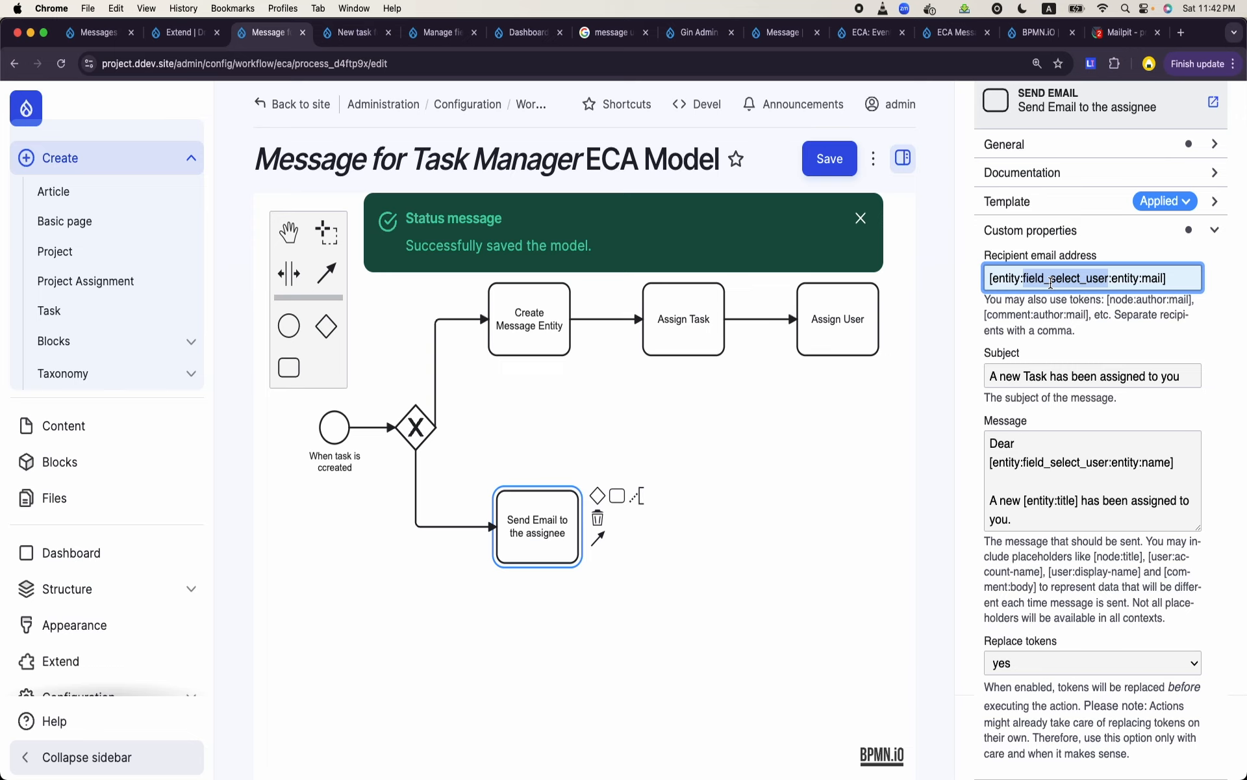
pyautogui.doubleClick(1118, 279)
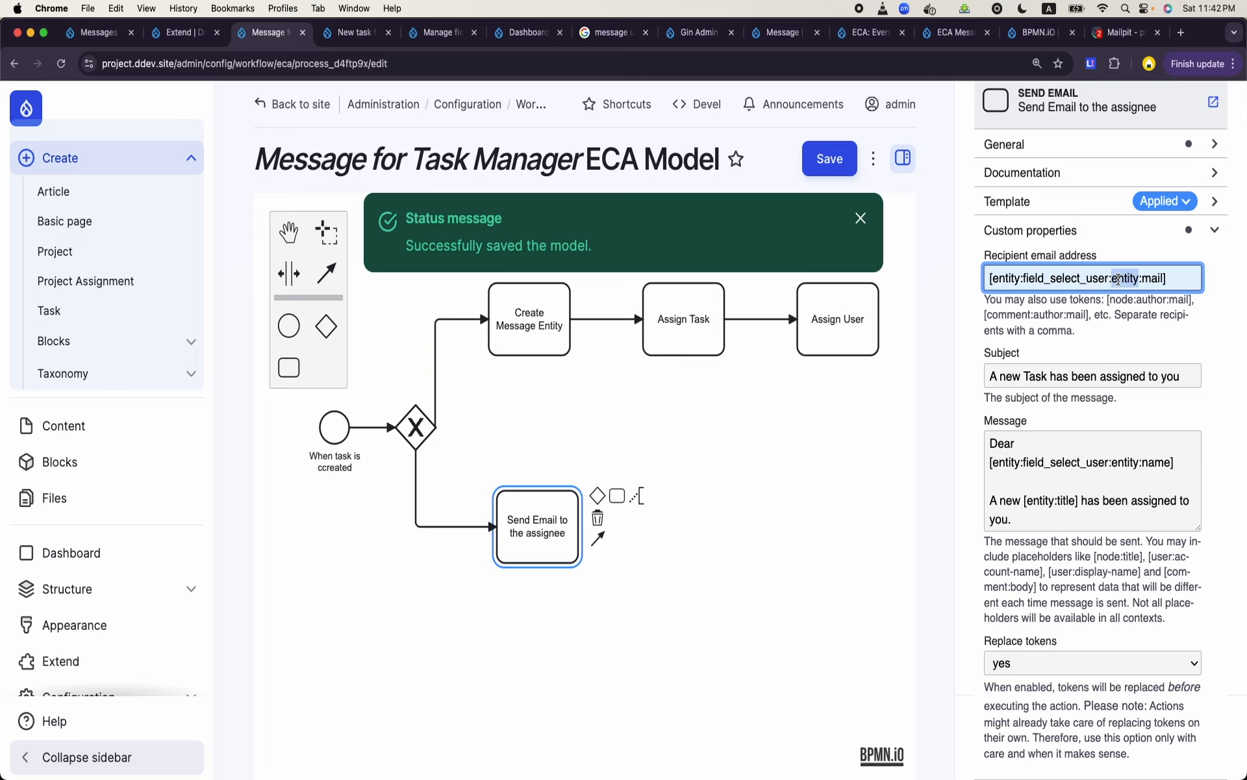
pyautogui.doubleClick(1008, 279)
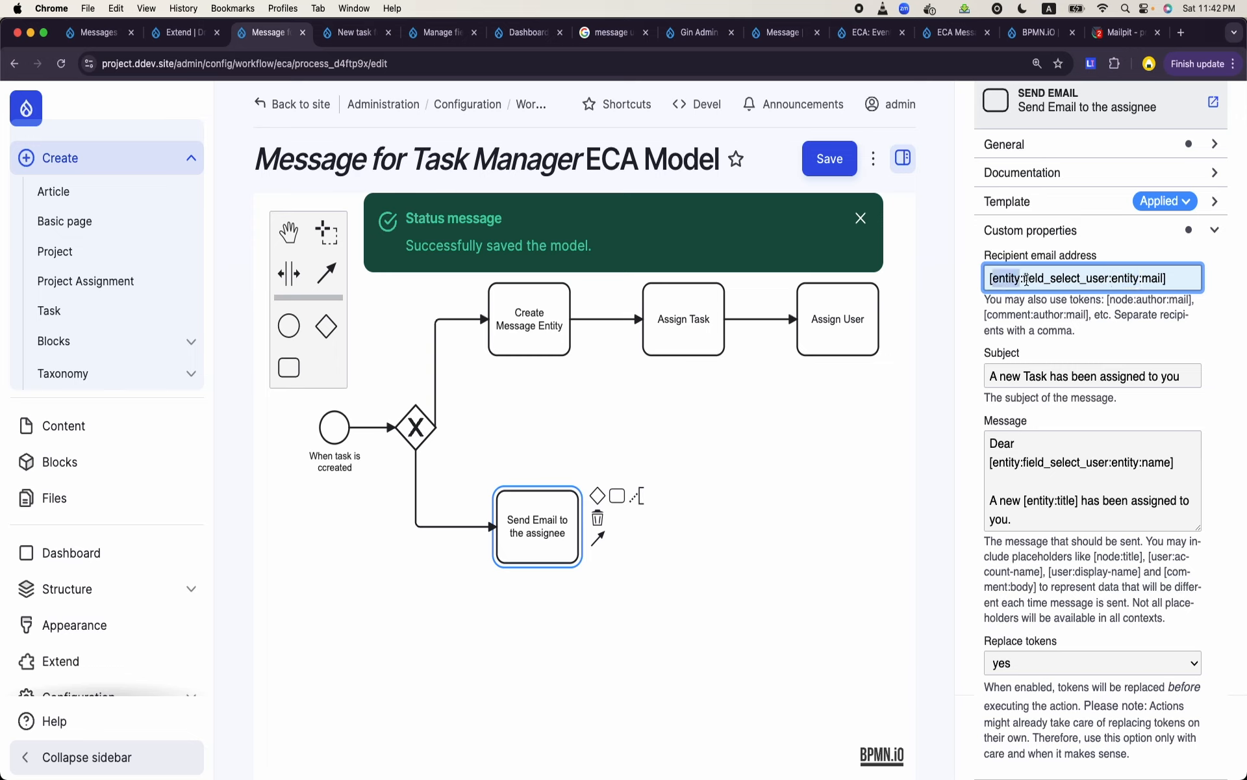
pyautogui.doubleClick(1025, 279)
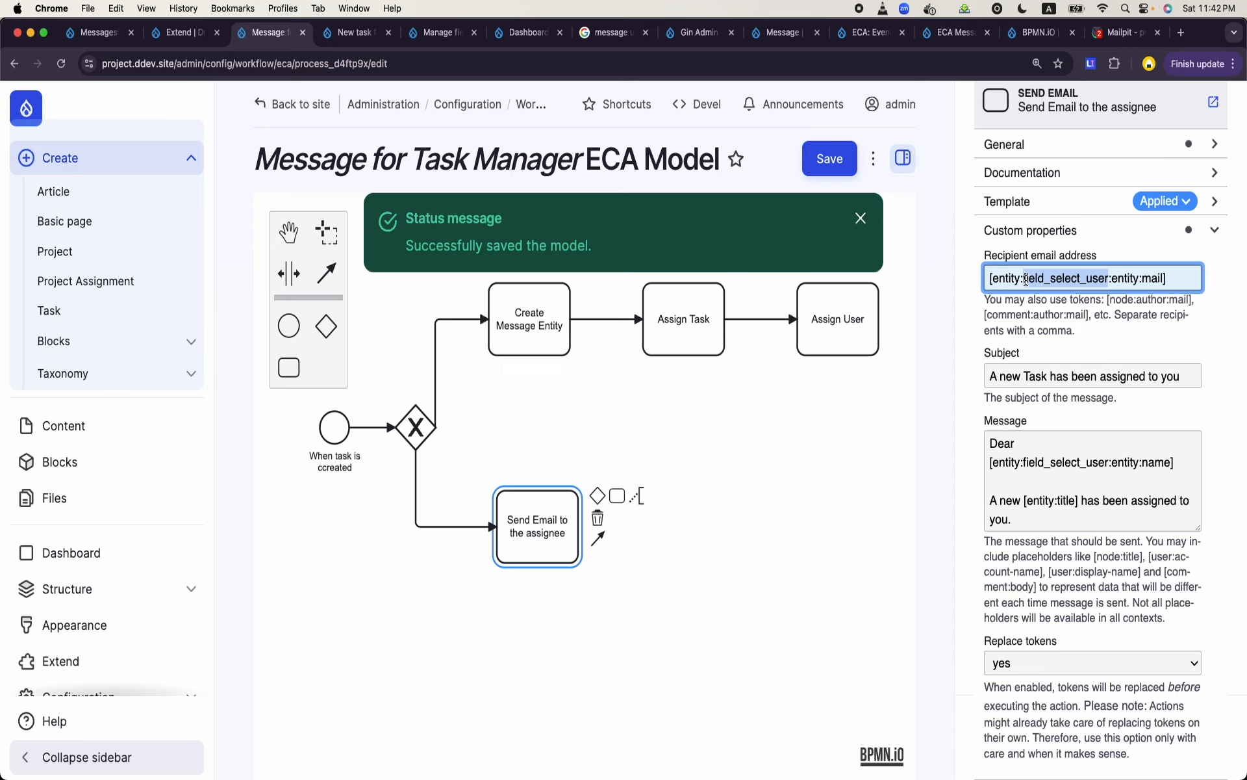
pyautogui.click(1119, 278)
pyautogui.doubleClick(1118, 278)
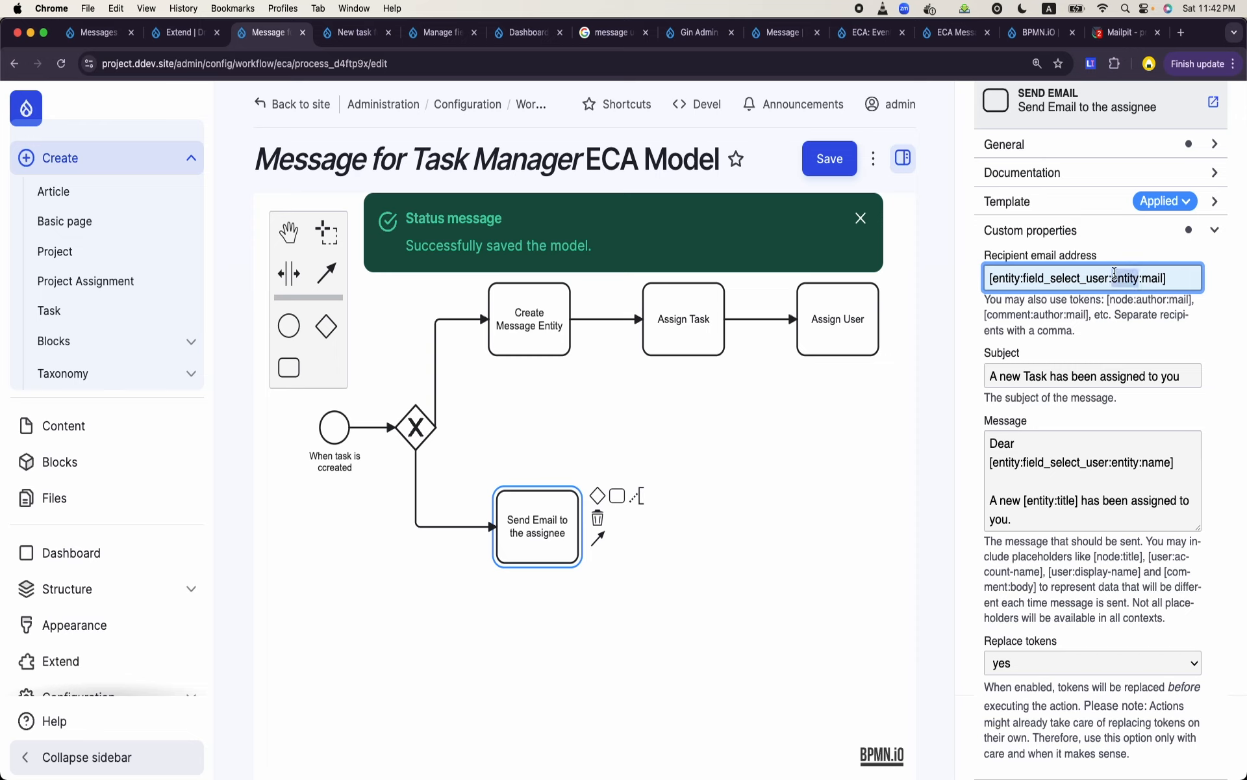
pyautogui.click(1149, 280)
pyautogui.doubleClick(1119, 280)
pyautogui.click(931, 426)
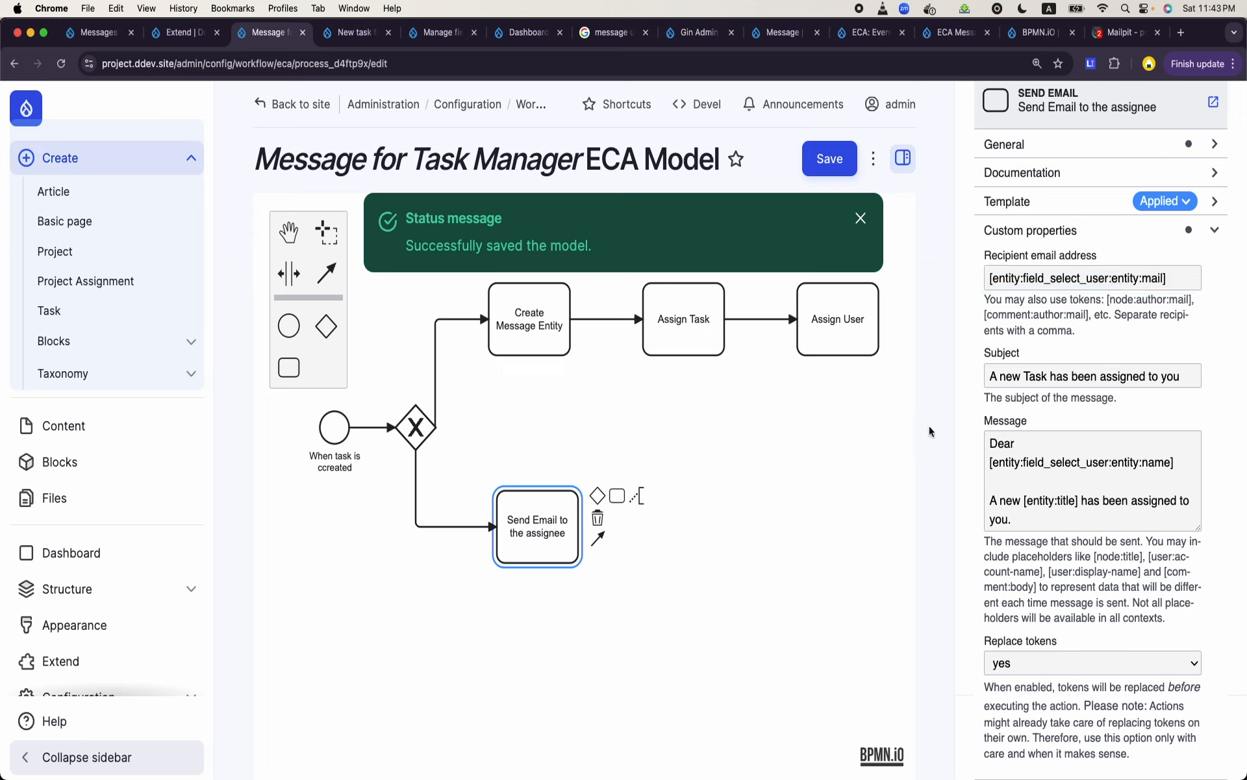
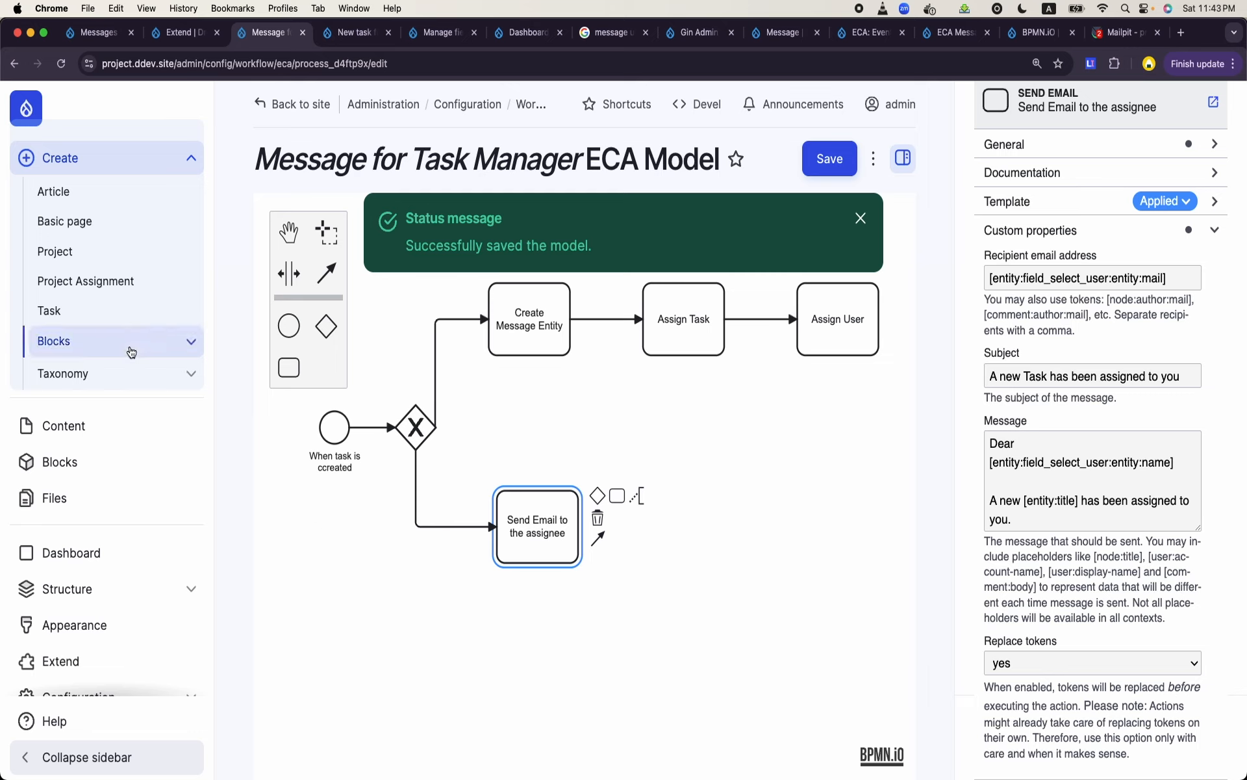
# - Open the site's message templates and start adding a new one
pyautogui.click(123, 589)
pyautogui.scroll(-1, 124, 592)
pyautogui.click(110, 441)
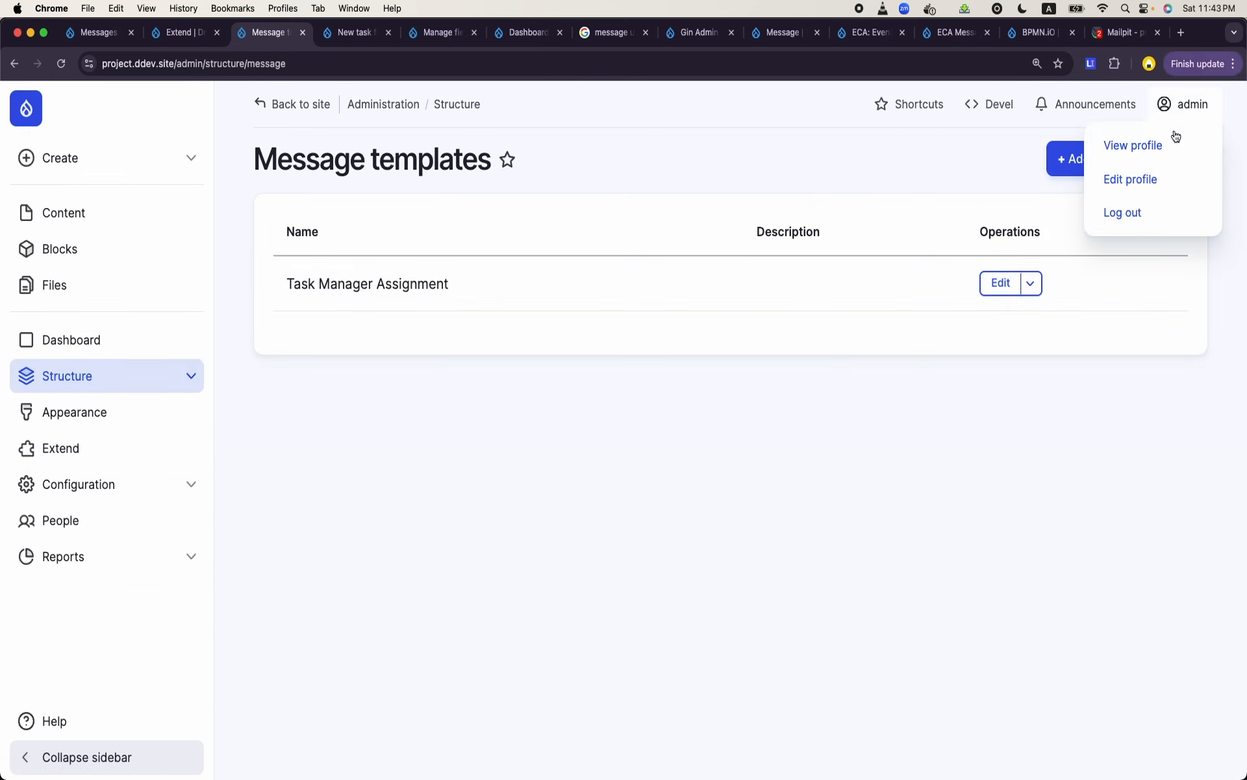
pyautogui.click(1079, 162)
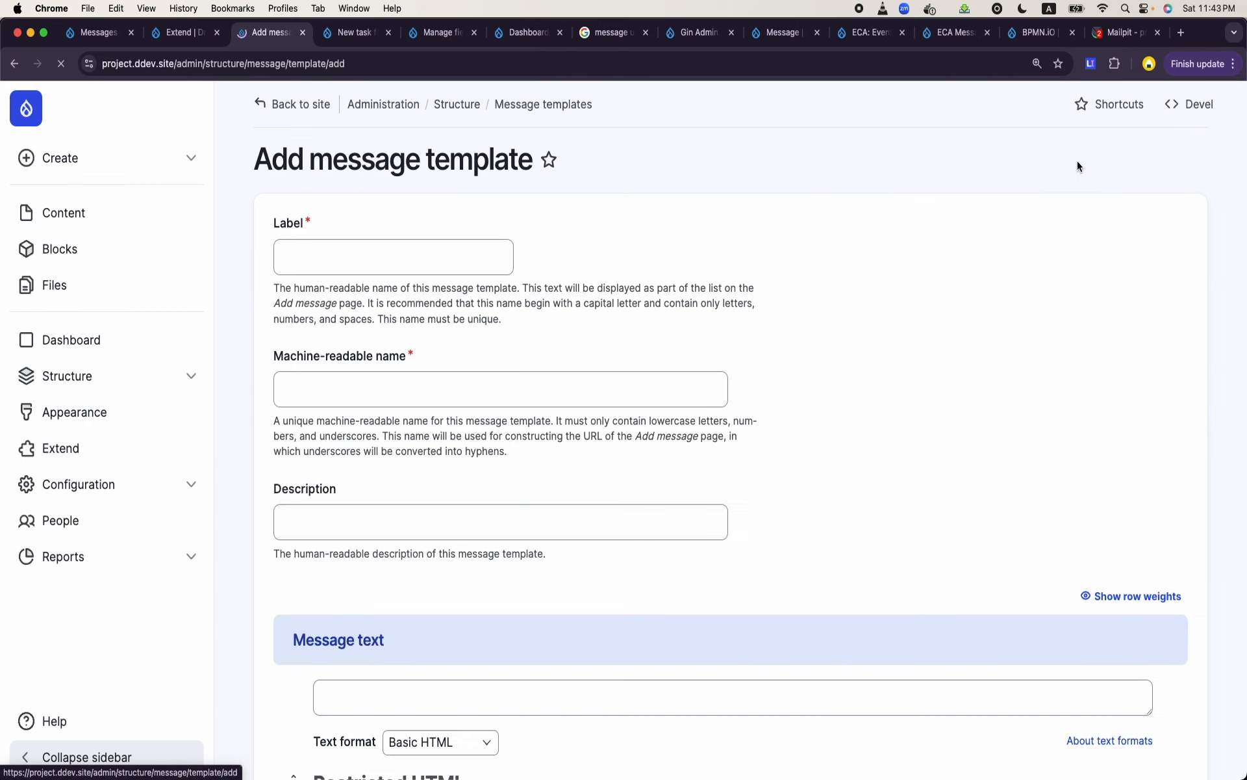
# - Label the new message template "Project Manager Status Change"
pyautogui.click(415, 253)
pyautogui.write('Project ')
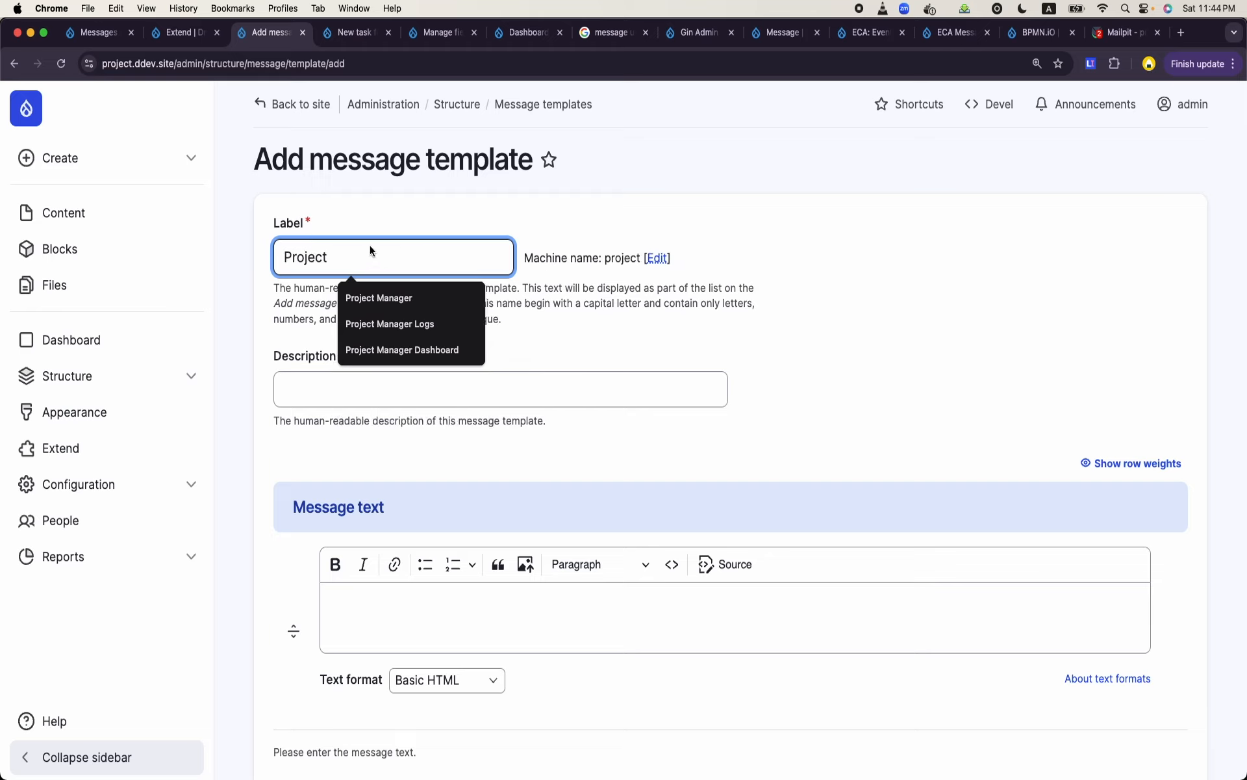
pyautogui.write('Man')
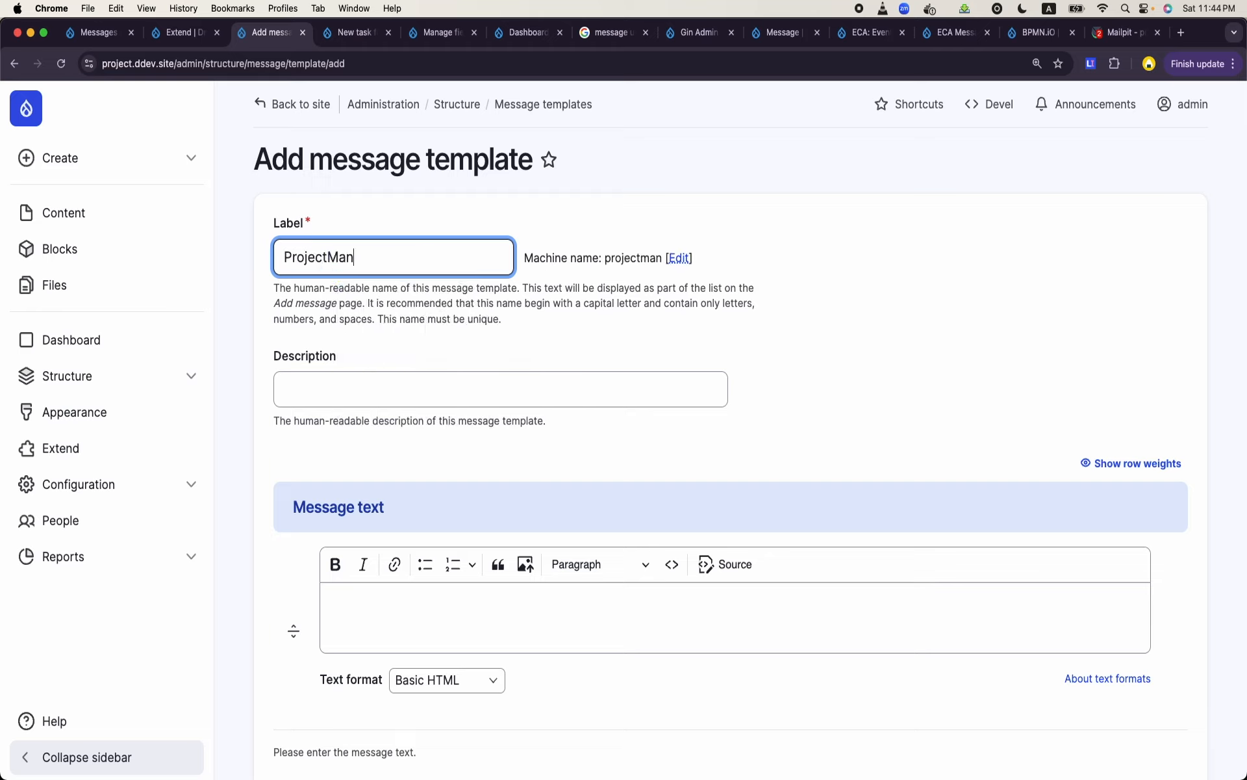
pyautogui.press('BackSpace')
pyautogui.press('BackSpace')
pyautogui.press('BackSpace')
pyautogui.write('Manager S')
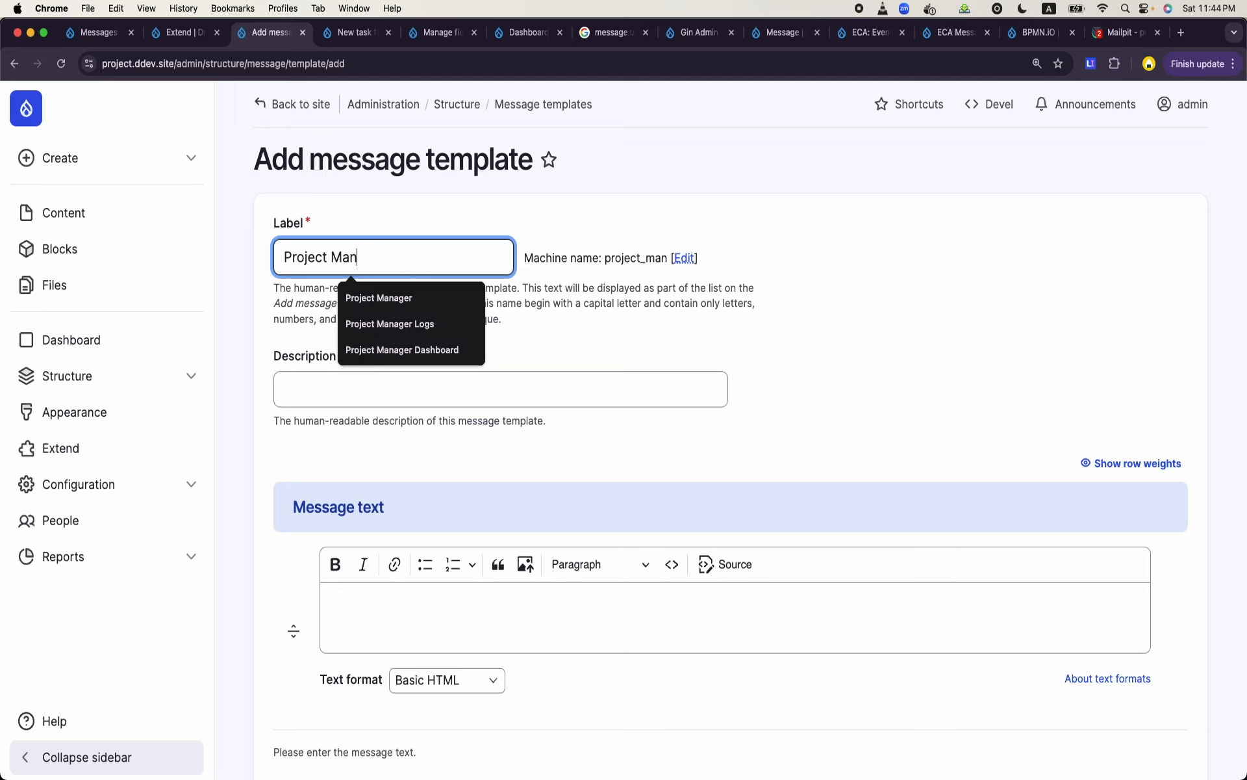
pyautogui.write('tatus Change')
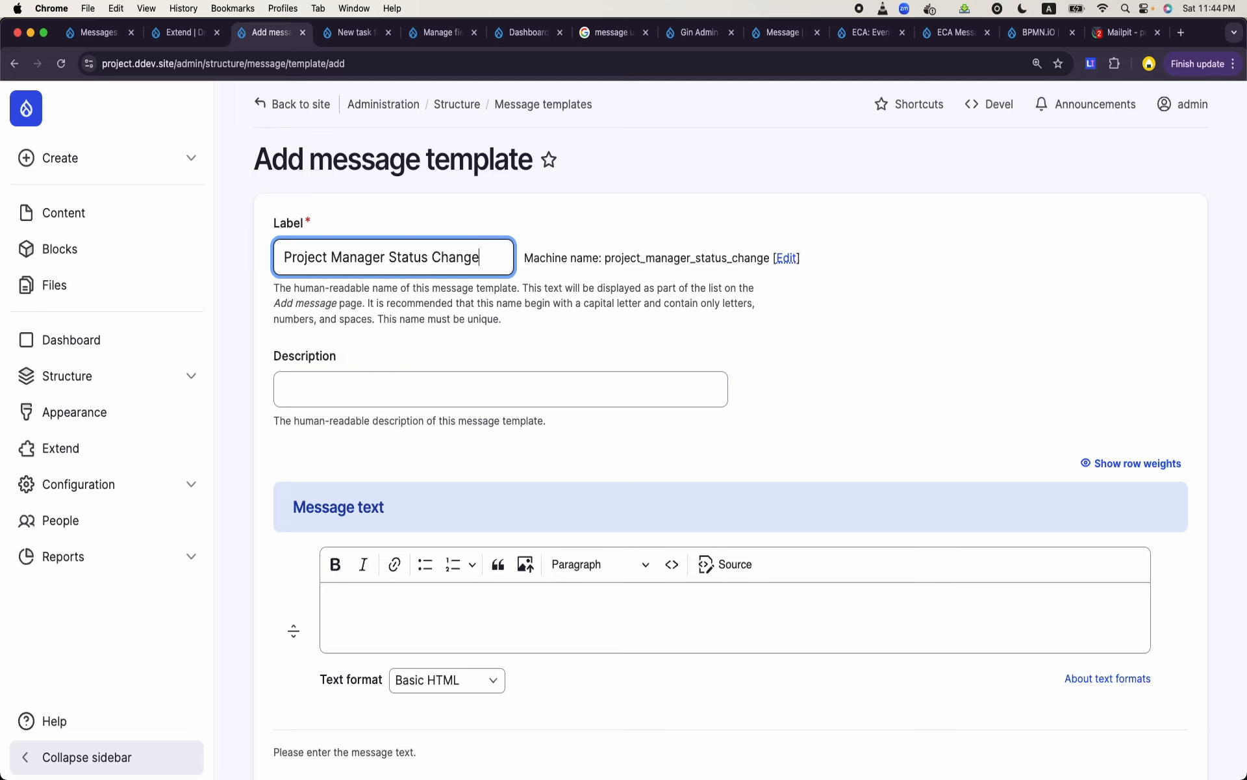
# - Enter the message text "The status of task this has been changed to newvalue" and save the template
pyautogui.click(376, 376)
pyautogui.scroll(-3, 377, 375)
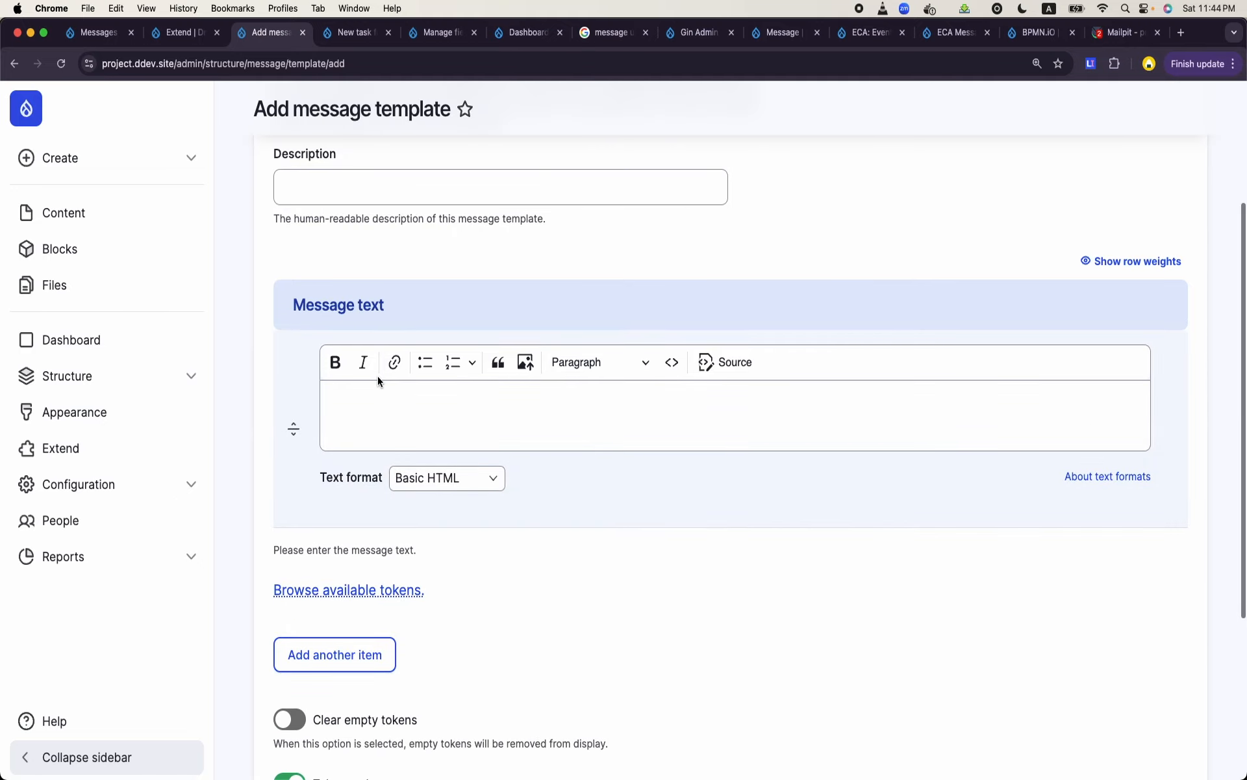
pyautogui.click(417, 423)
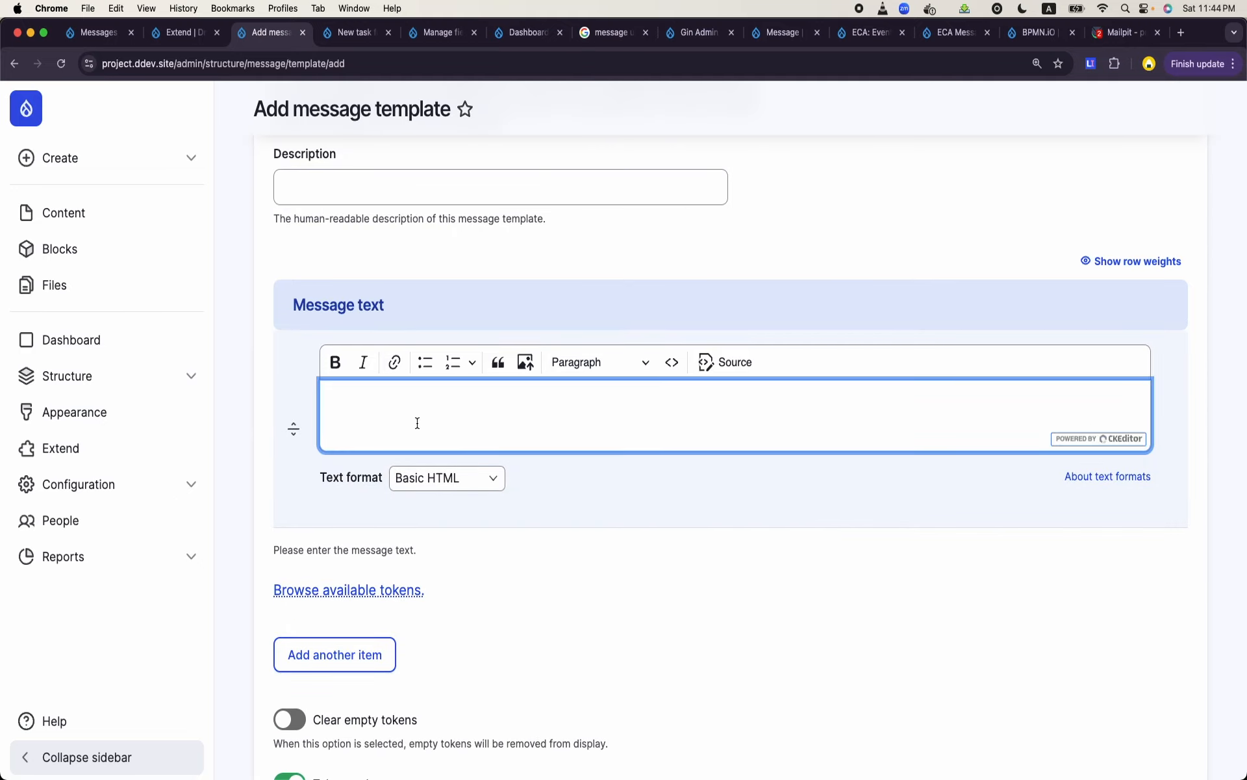
pyautogui.write('The status of task this has been')
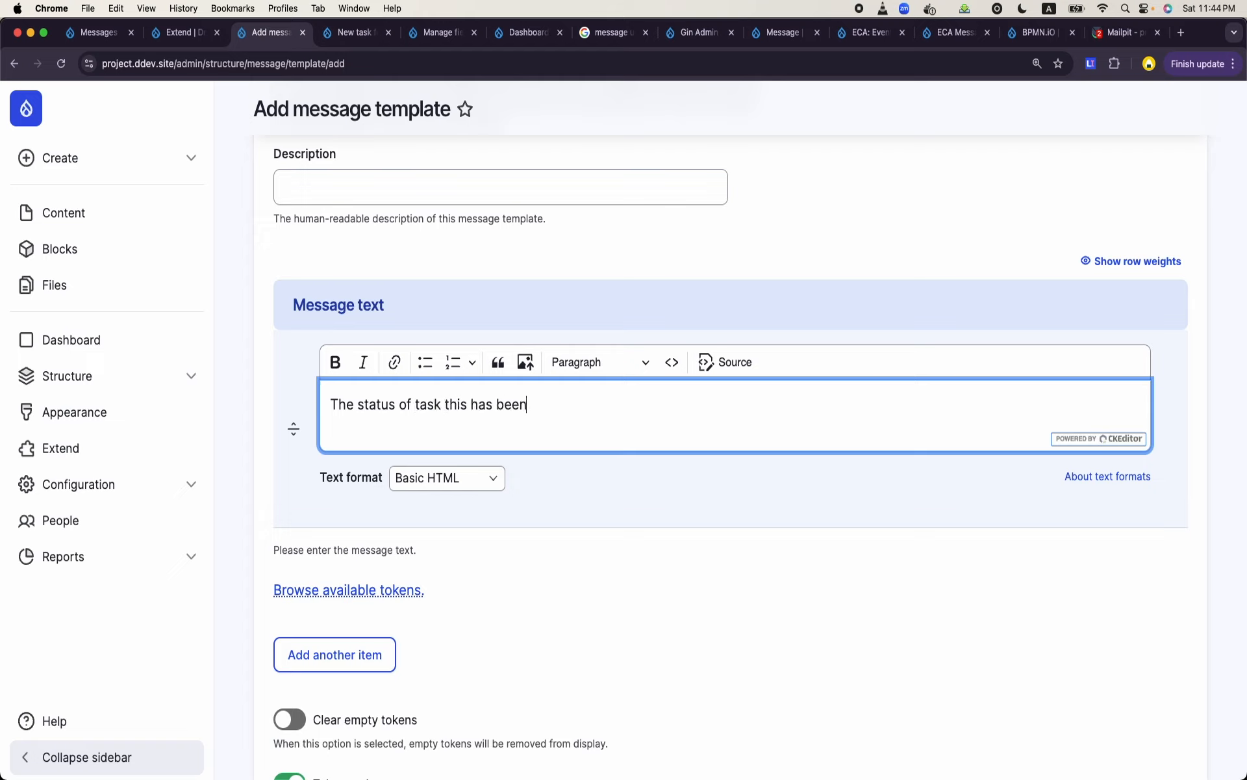
pyautogui.write(' changed to newvalue')
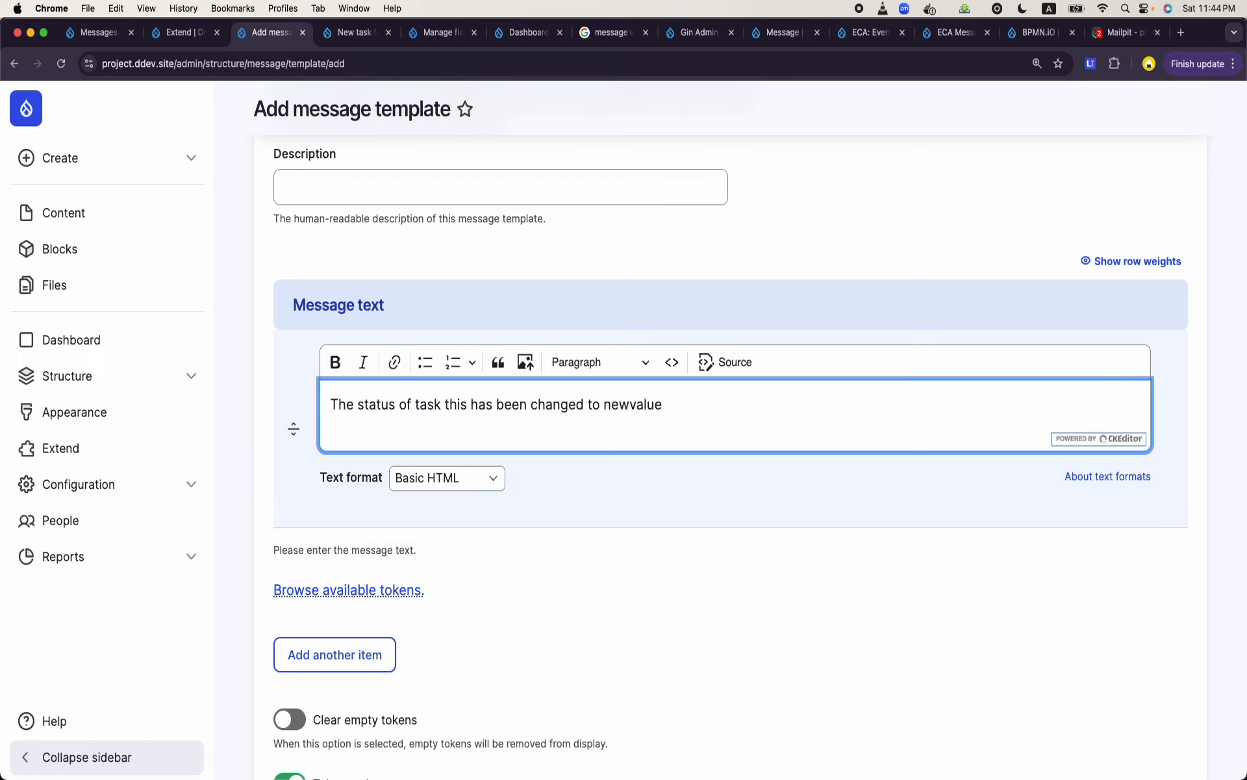
pyautogui.scroll(-5, 412, 437)
pyautogui.click(353, 708)
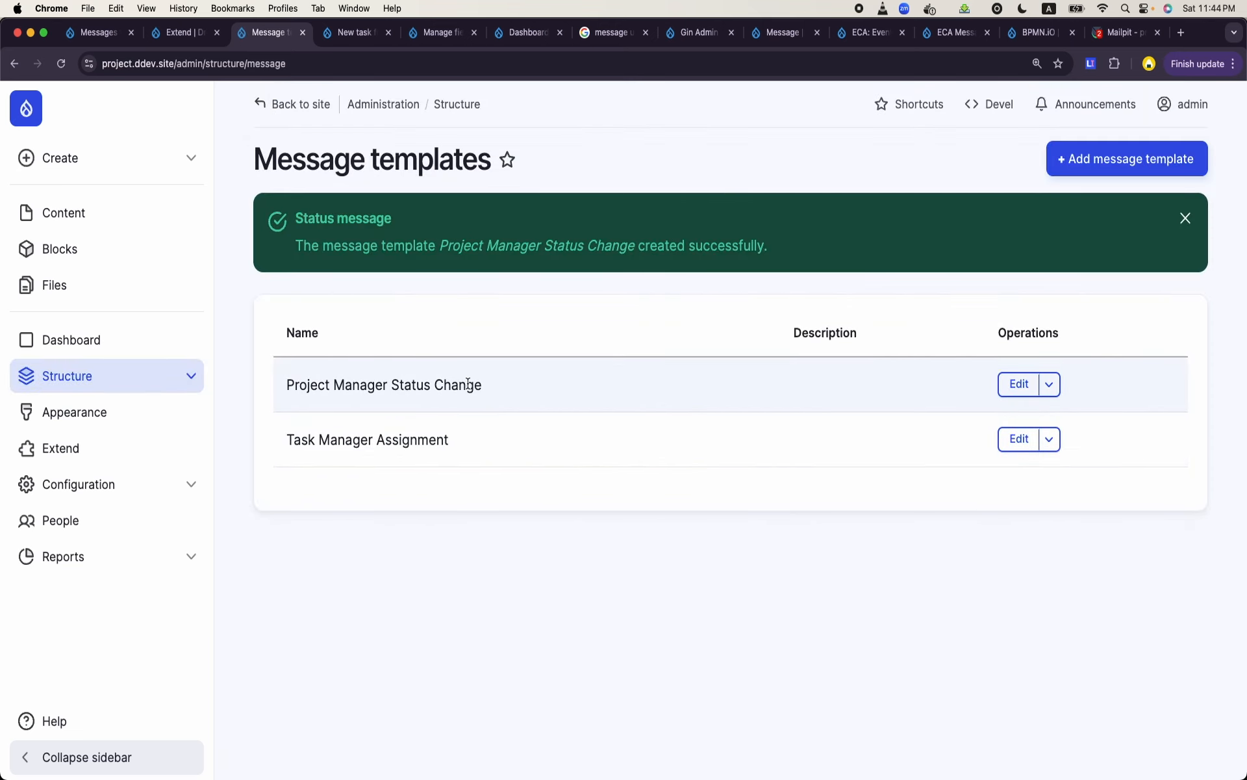
# - Re-use the existing field_task field on the Project Manager Status Change template and save its default settings
pyautogui.click(1019, 384)
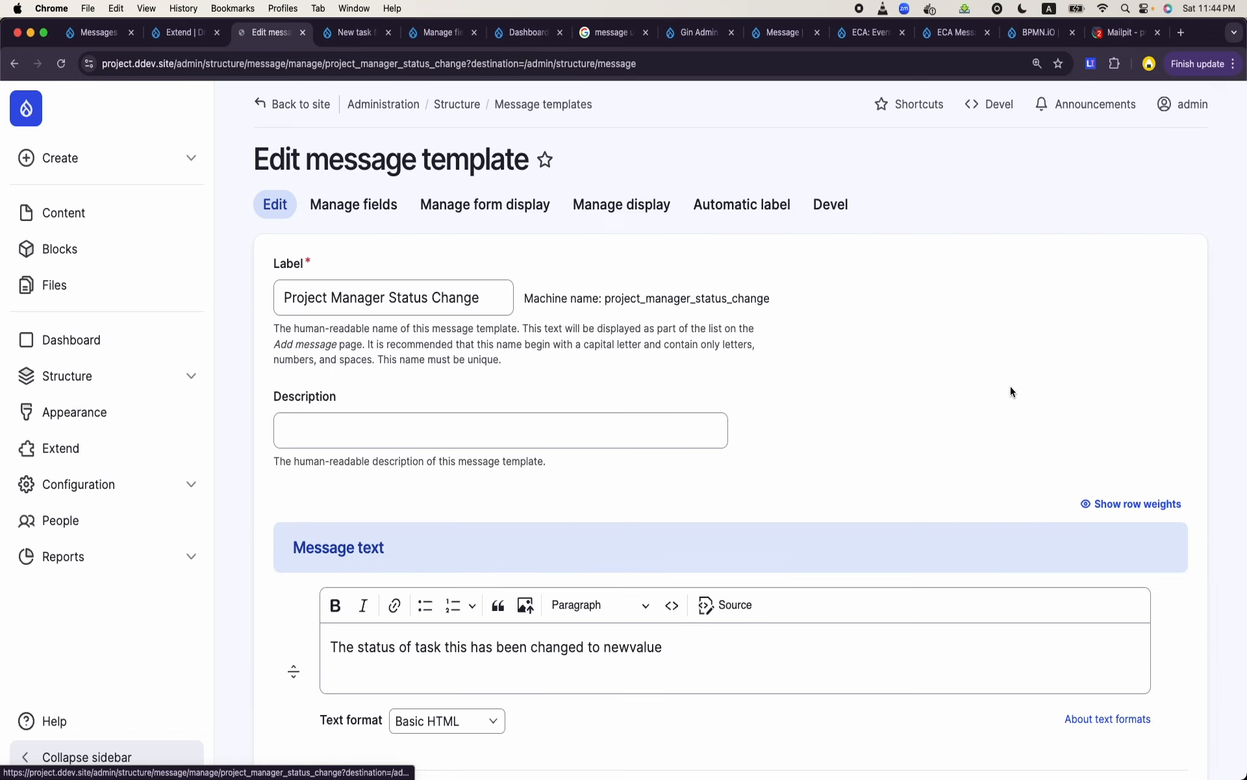
pyautogui.click(354, 206)
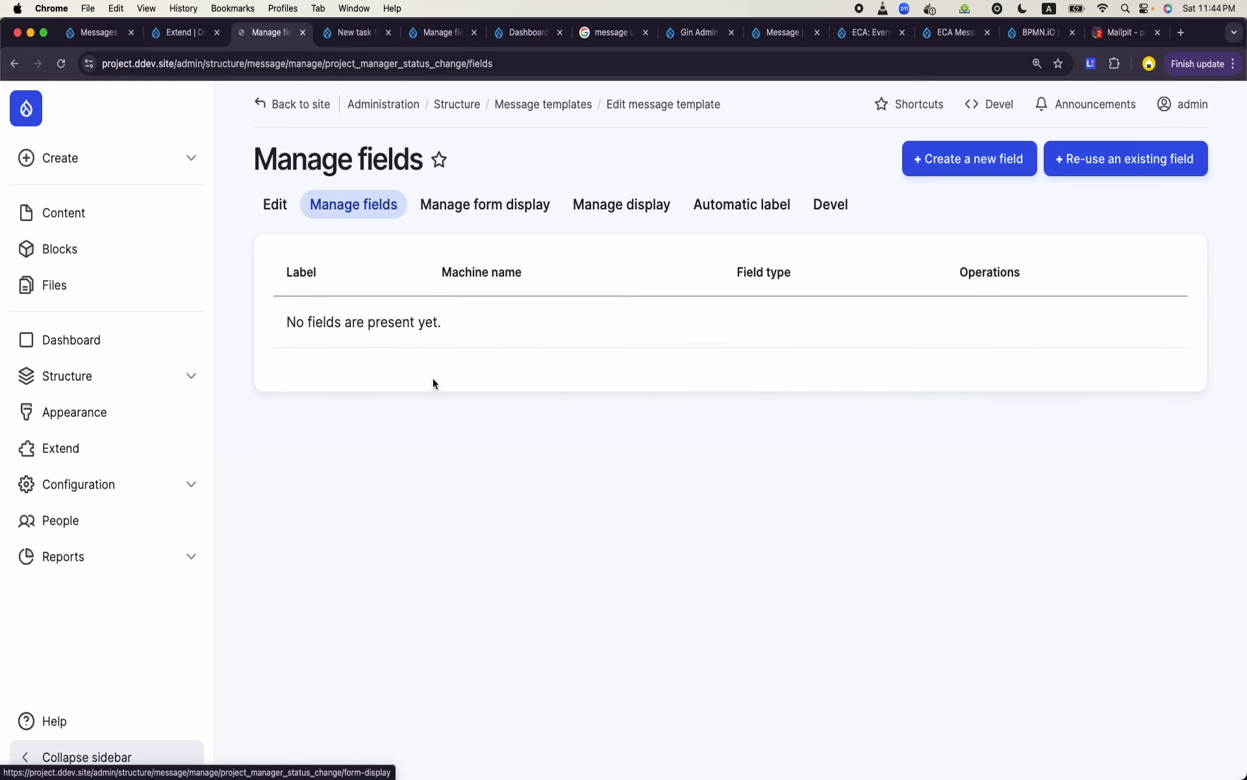
pyautogui.click(1055, 176)
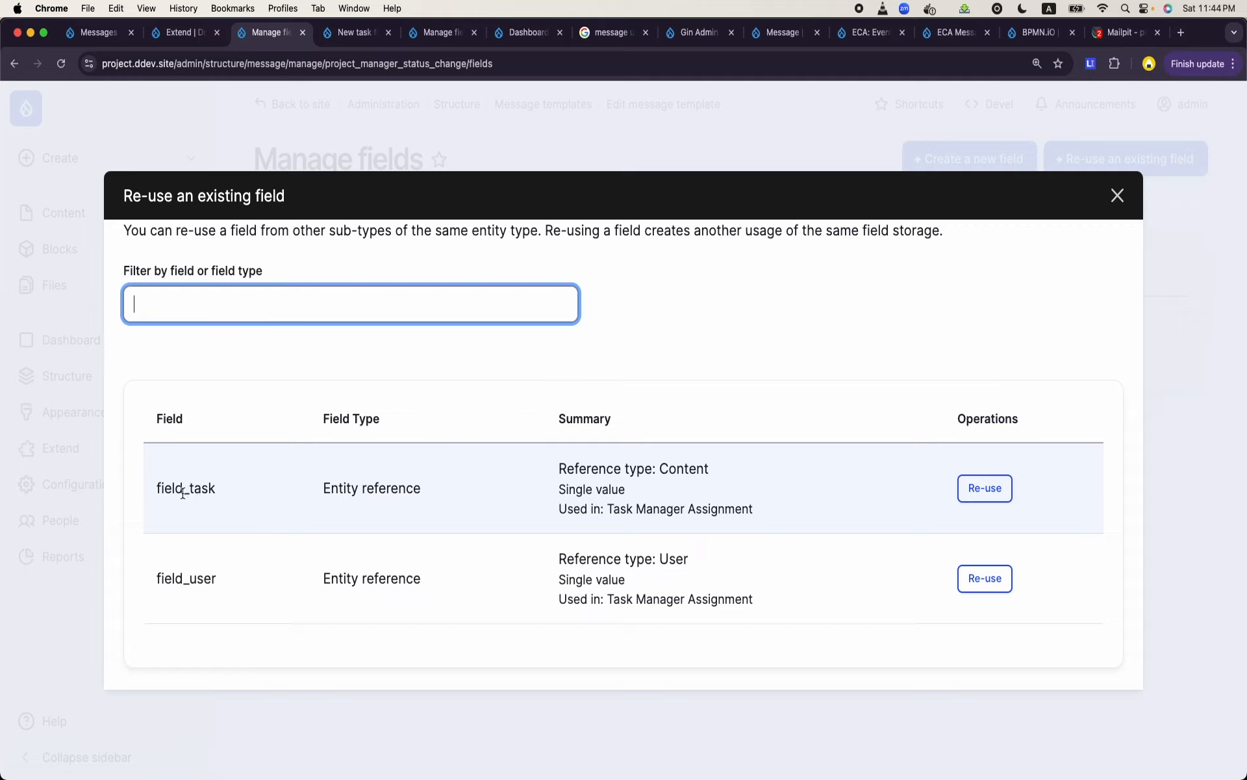
pyautogui.click(979, 494)
pyautogui.scroll(-10, 676, 494)
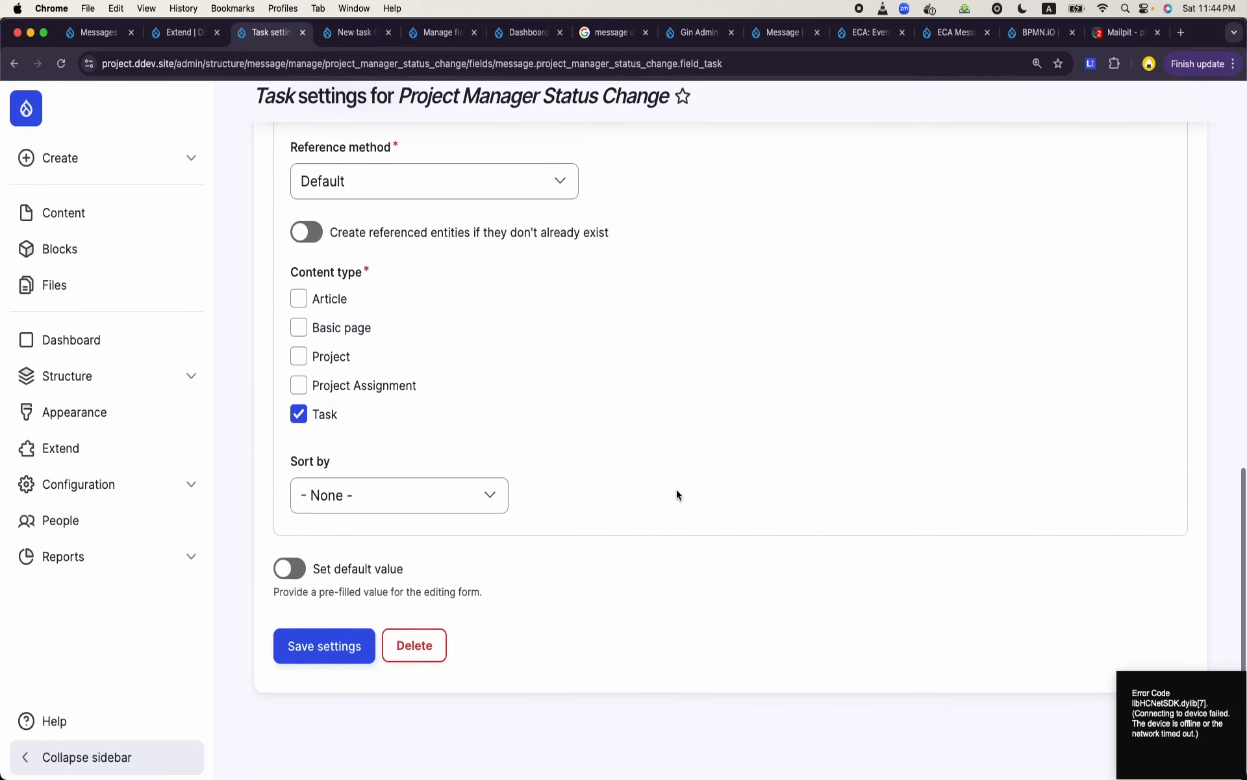
pyautogui.click(328, 655)
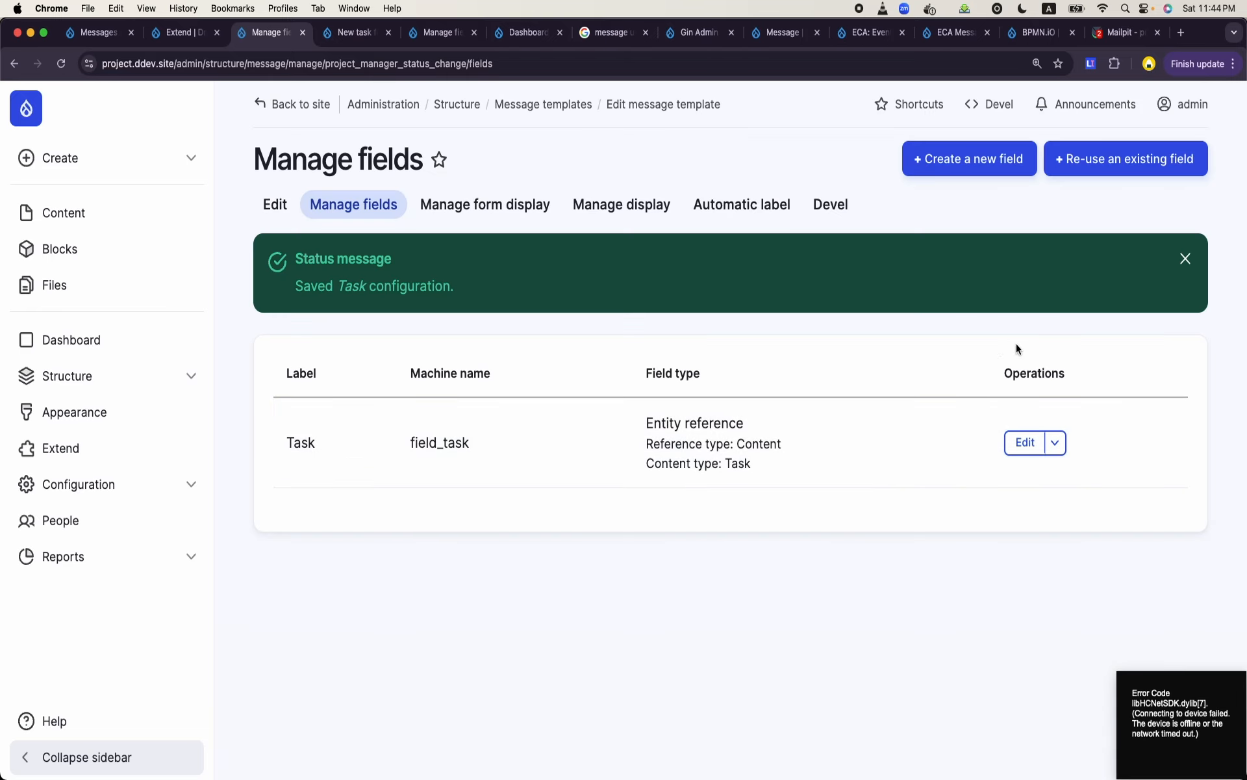
# - Re-use the existing field_user field on the same template and save its default settings
pyautogui.click(1152, 164)
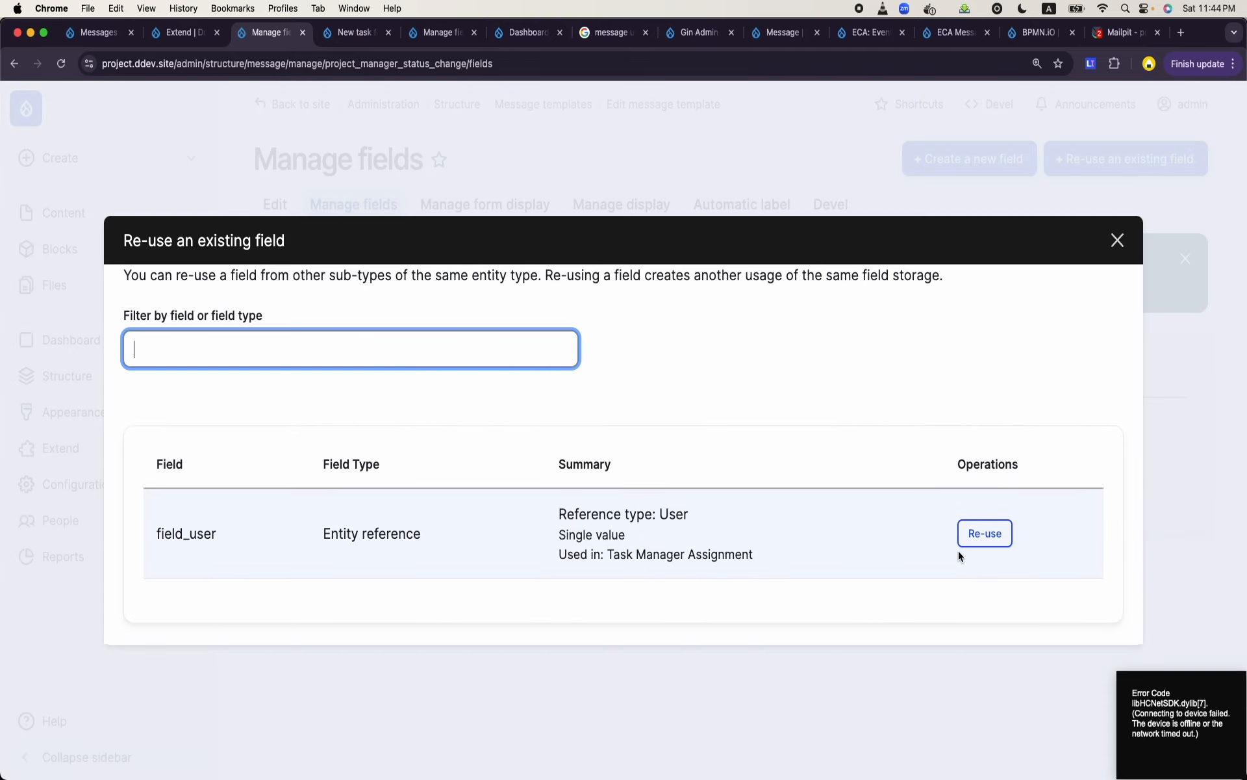
pyautogui.click(982, 541)
pyautogui.scroll(-3, 671, 465)
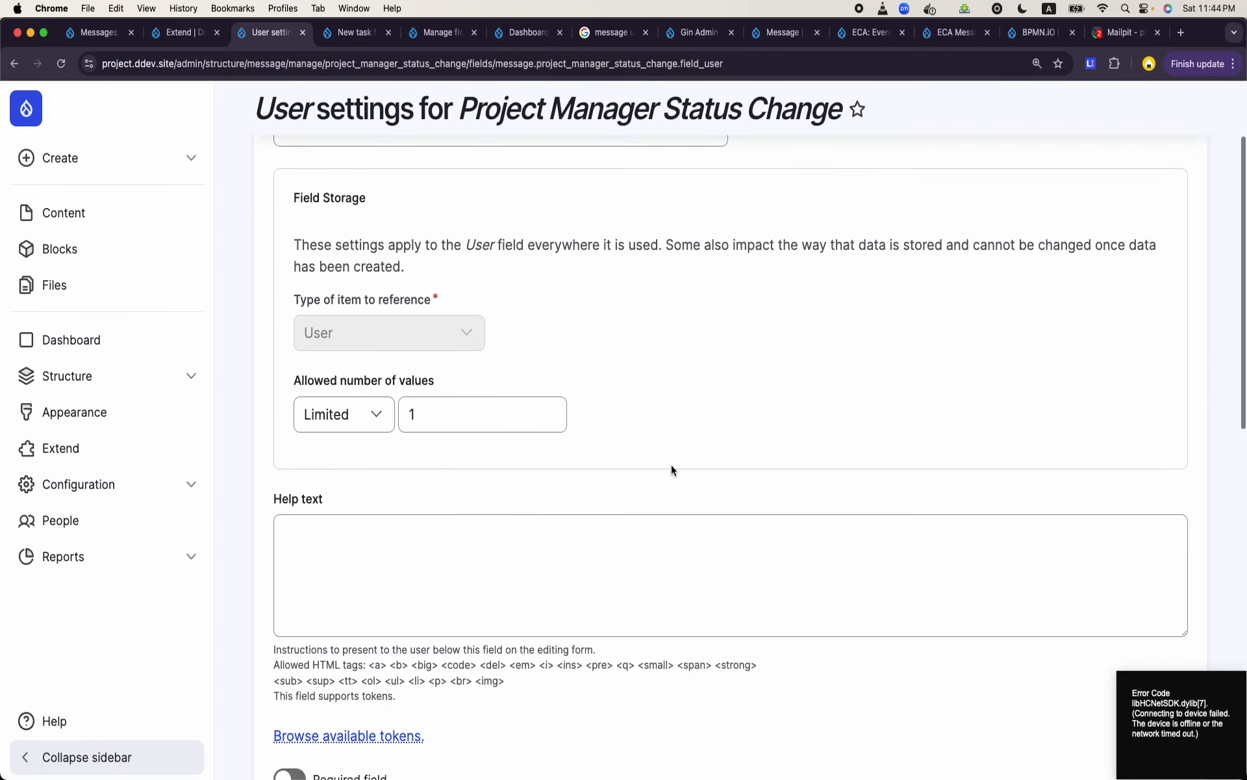
pyautogui.scroll(-10, 672, 465)
pyautogui.click(352, 659)
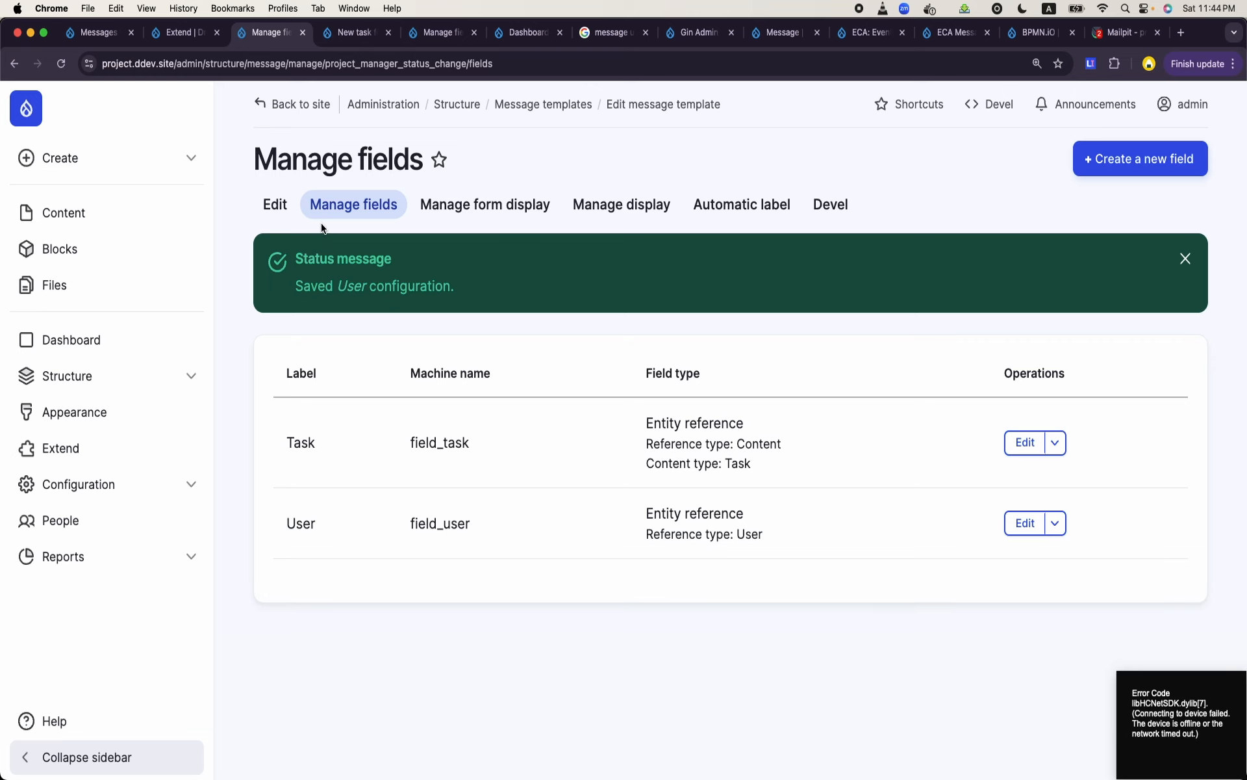
# - Return to editing the template and browse the available tokens, expanding the Message group
pyautogui.click(281, 207)
pyautogui.scroll(-5, 645, 473)
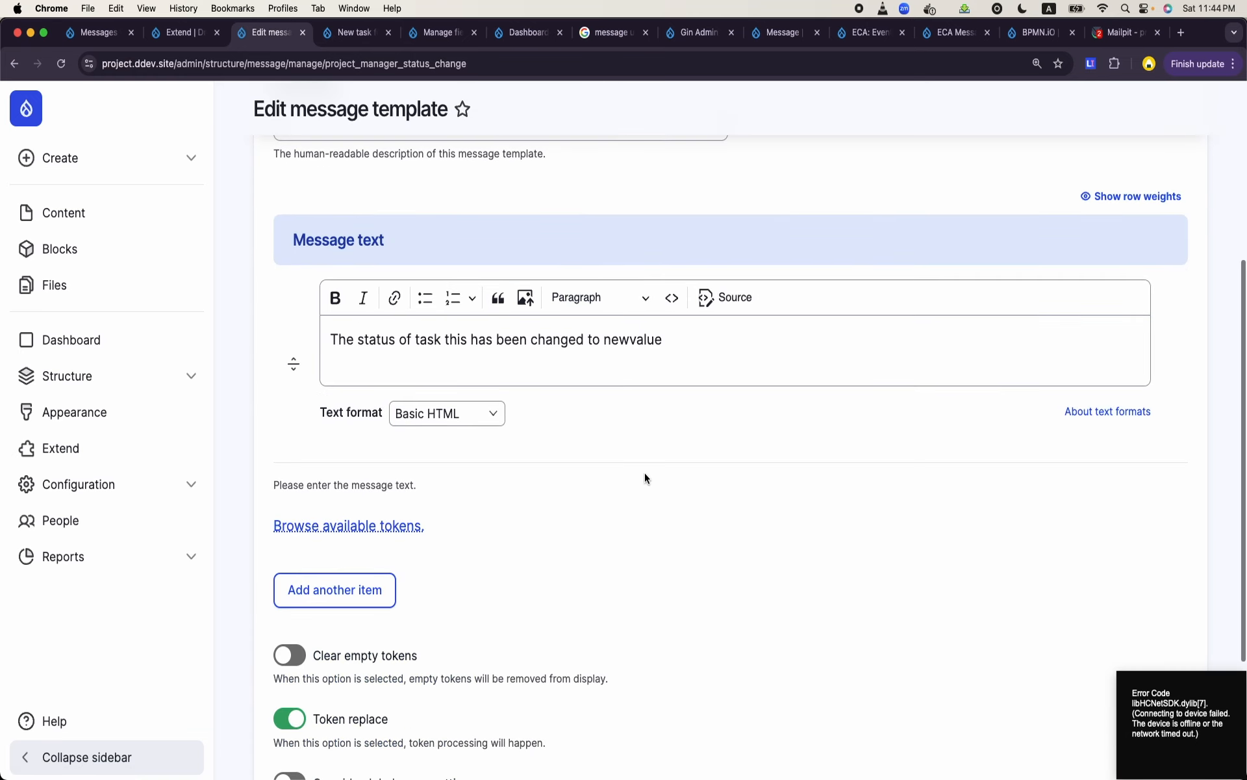
pyautogui.click(384, 527)
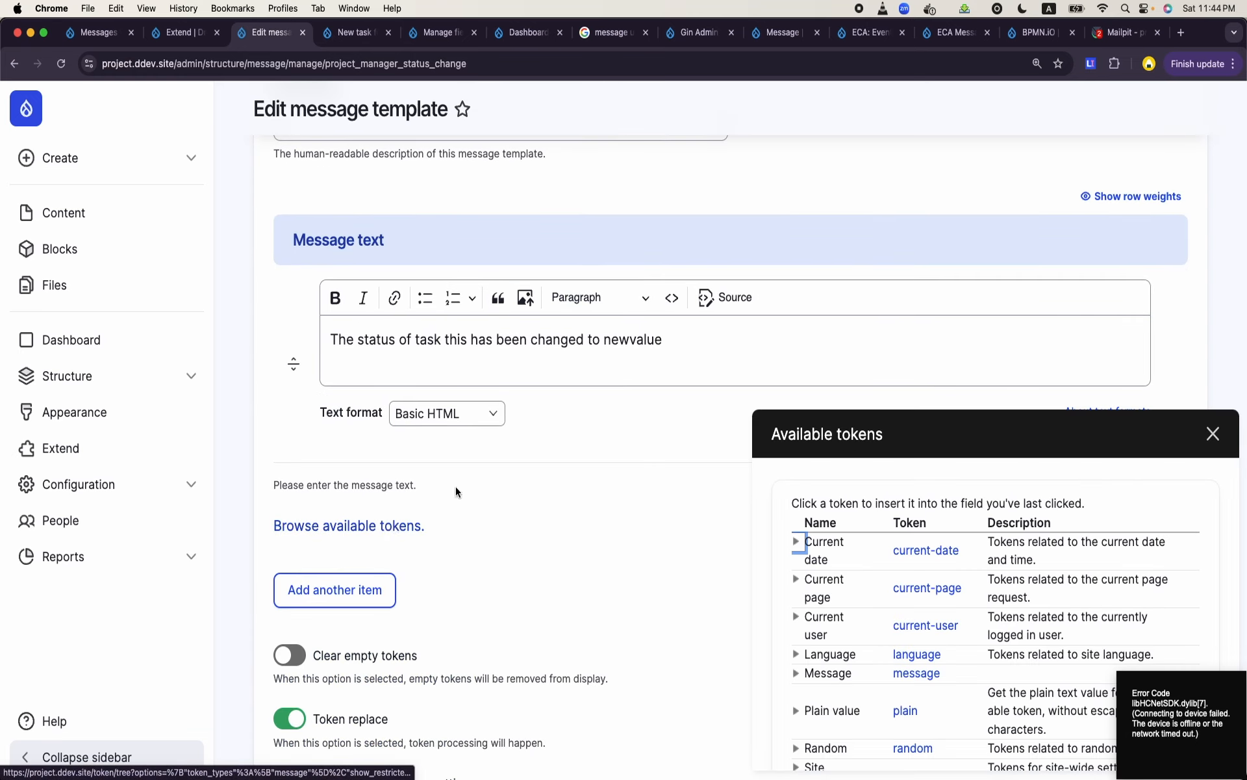
pyautogui.scroll(-3, 914, 560)
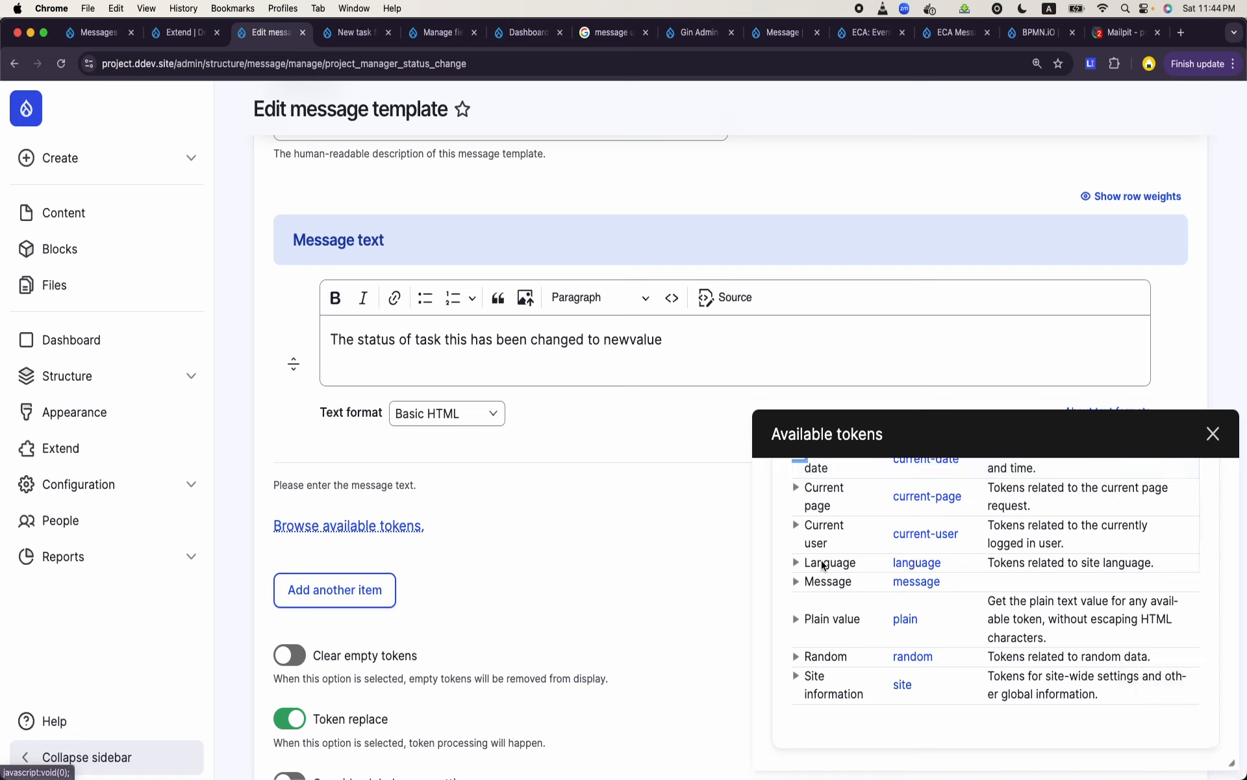
pyautogui.scroll(3, 827, 618)
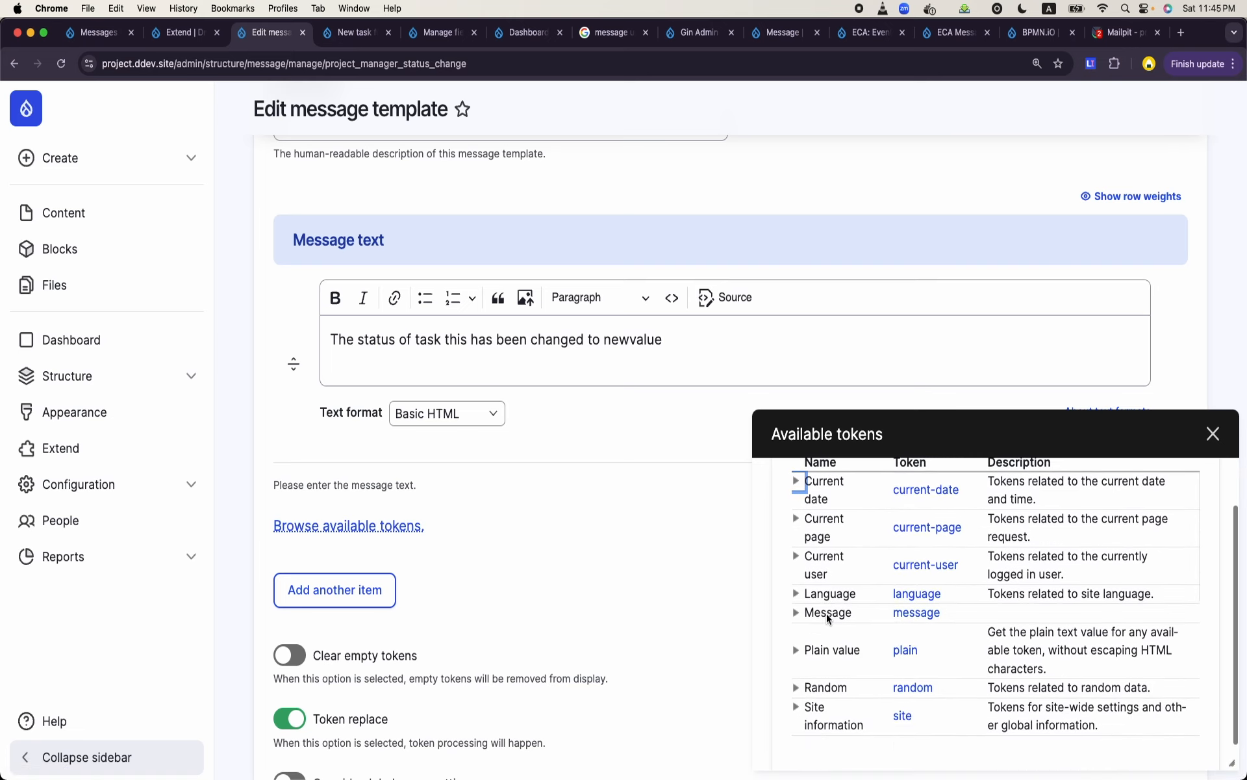
pyautogui.click(797, 613)
pyautogui.scroll(-3, 799, 616)
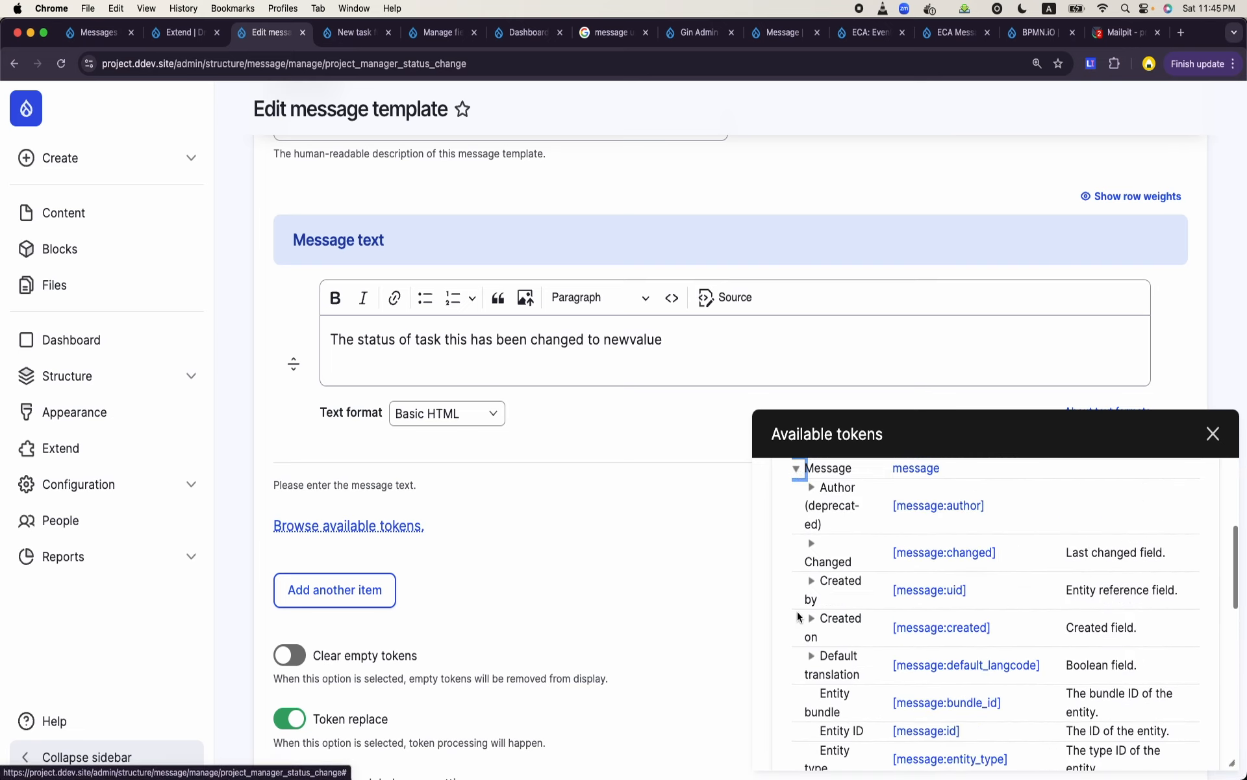
pyautogui.scroll(-5, 796, 614)
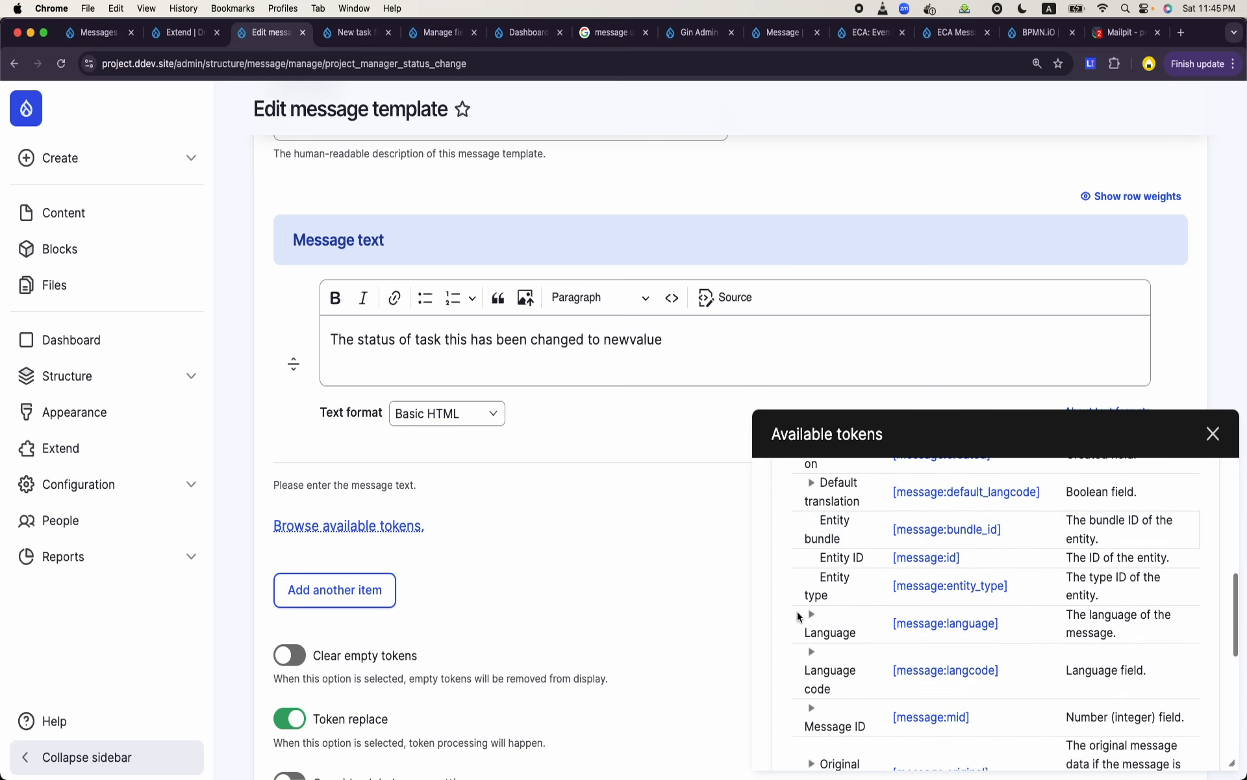
# - Replace the word "this" in the message text with the [message:field_task] token
pyautogui.click(441, 339)
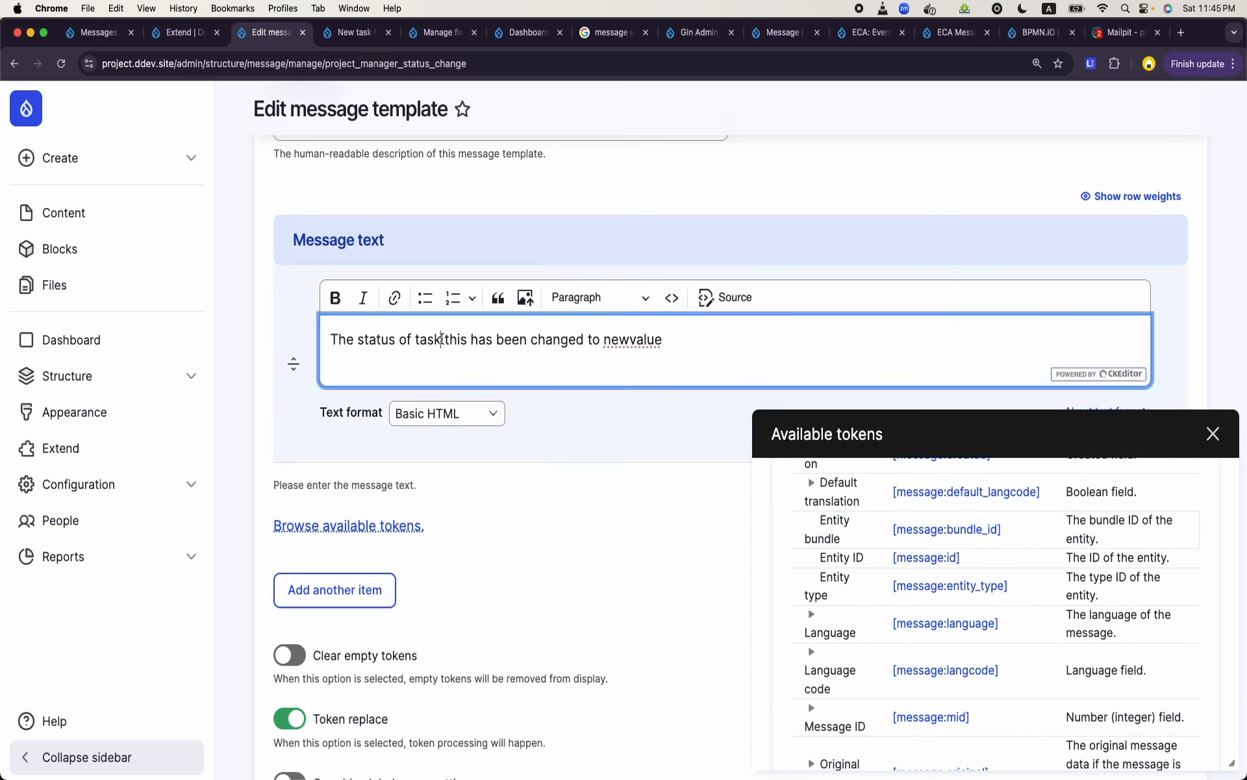
pyautogui.scroll(-1, 953, 604)
pyautogui.scroll(-5, 953, 604)
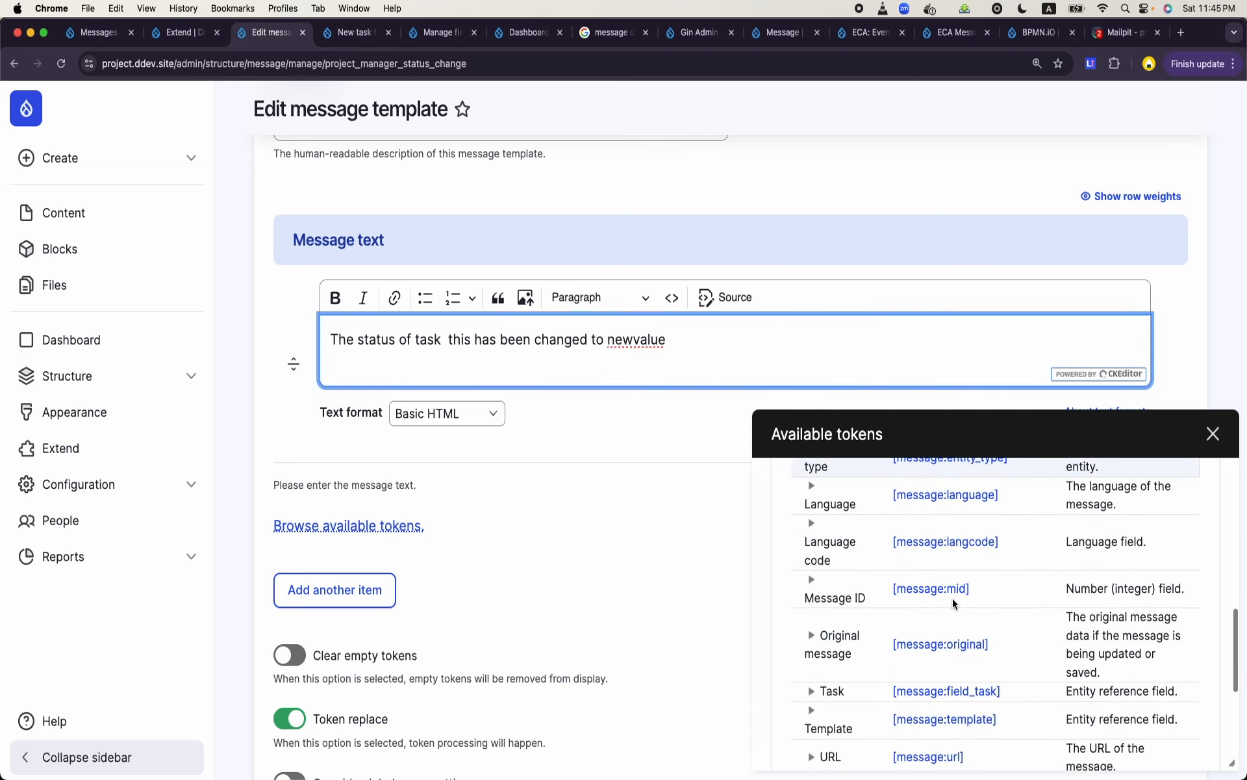
pyautogui.click(948, 609)
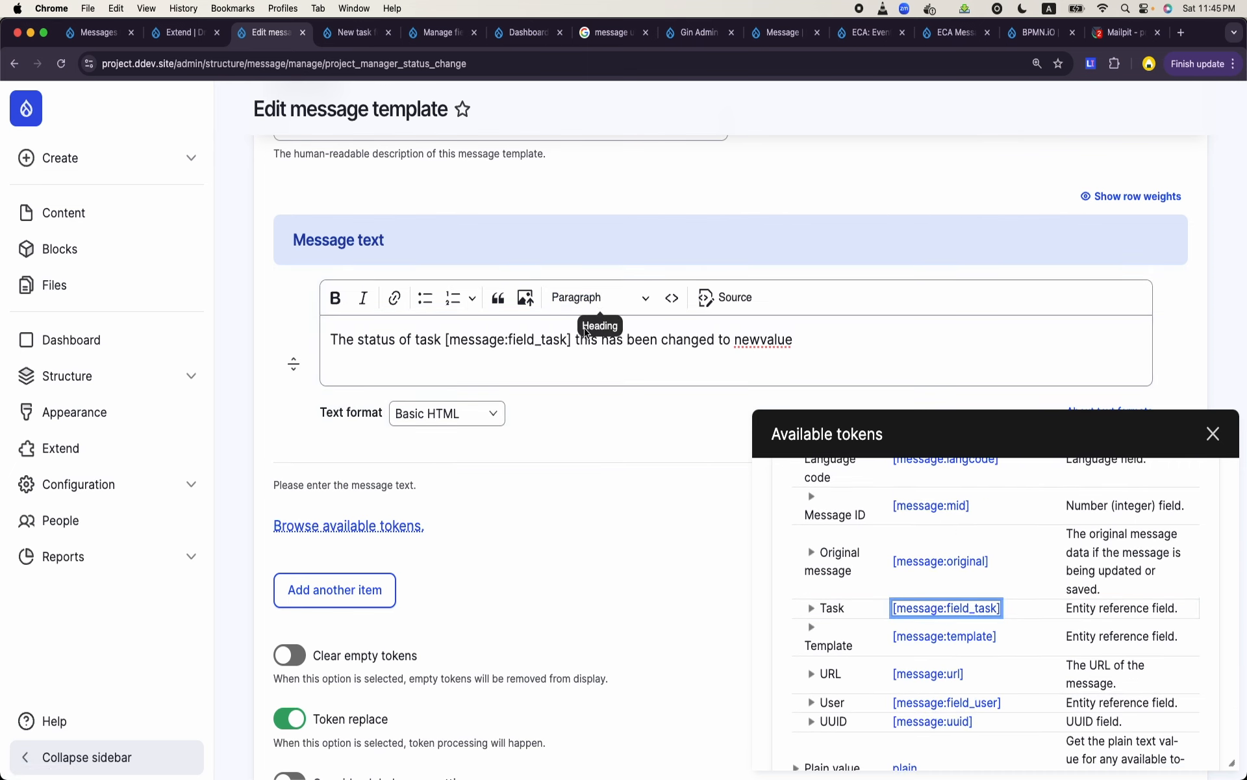
pyautogui.click(597, 343)
pyautogui.doubleClick(594, 341)
pyautogui.press('BackSpace')
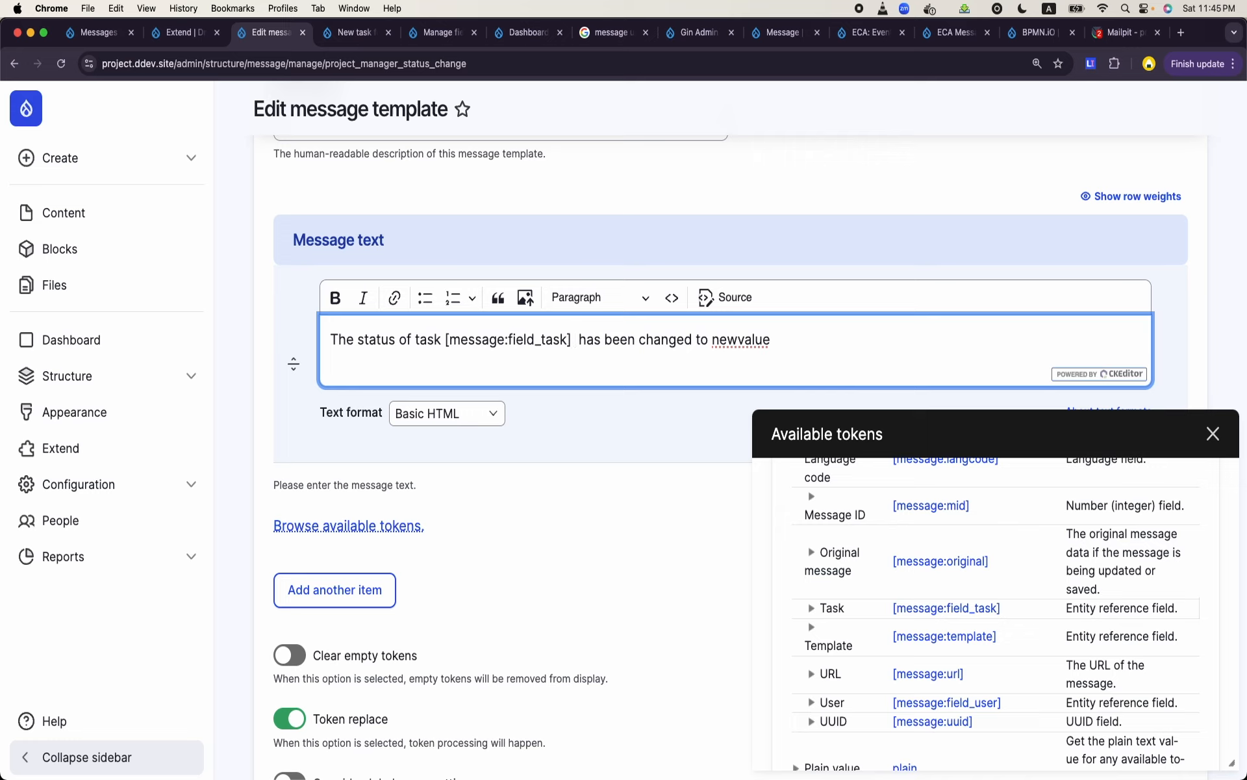
# - Expand the Task token and its Content entity in the available tokens to reach the task's own fields
pyautogui.doubleClick(725, 345)
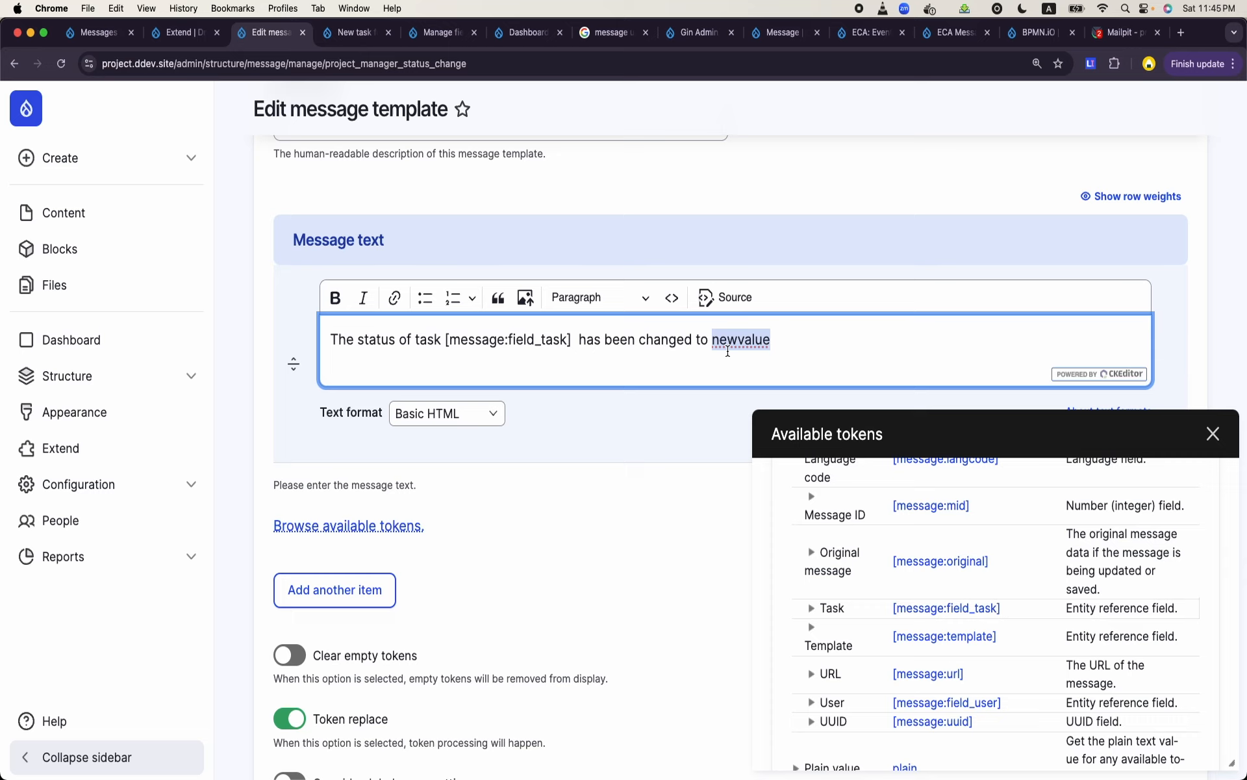
pyautogui.click(811, 610)
pyautogui.scroll(-2, 811, 607)
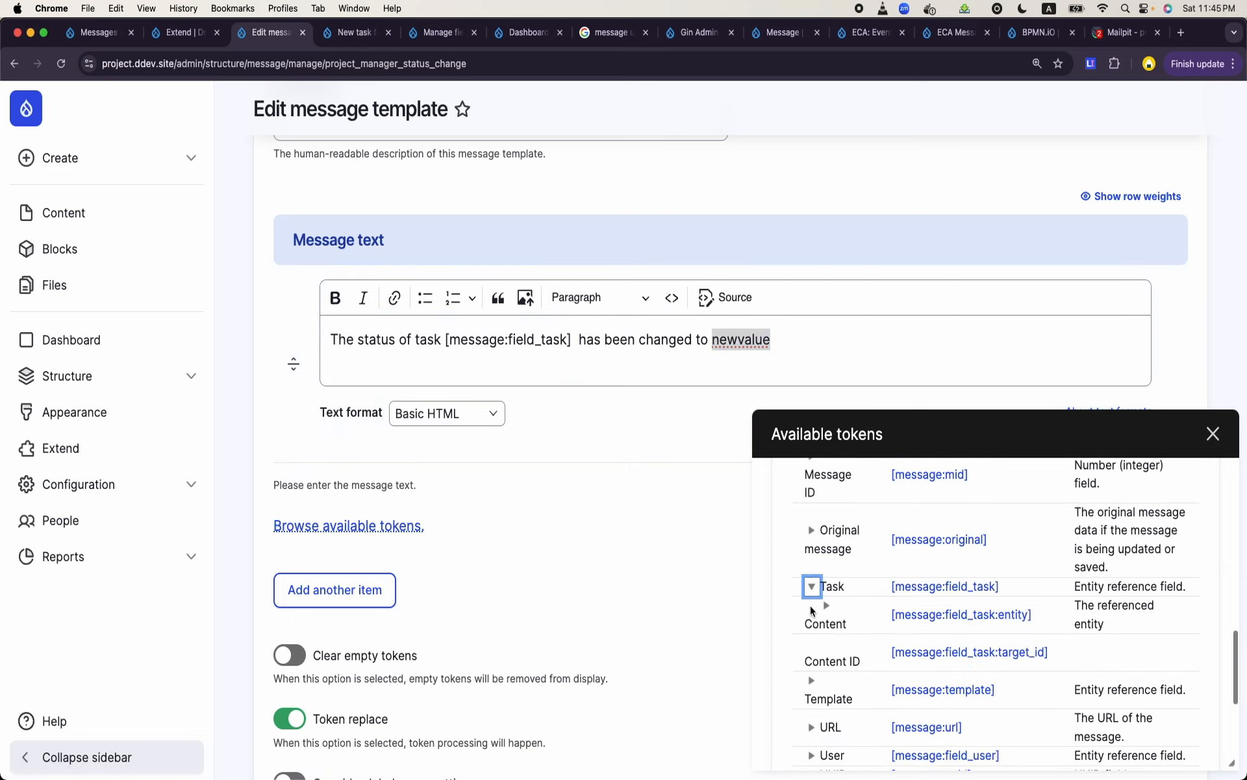
pyautogui.scroll(-5, 900, 616)
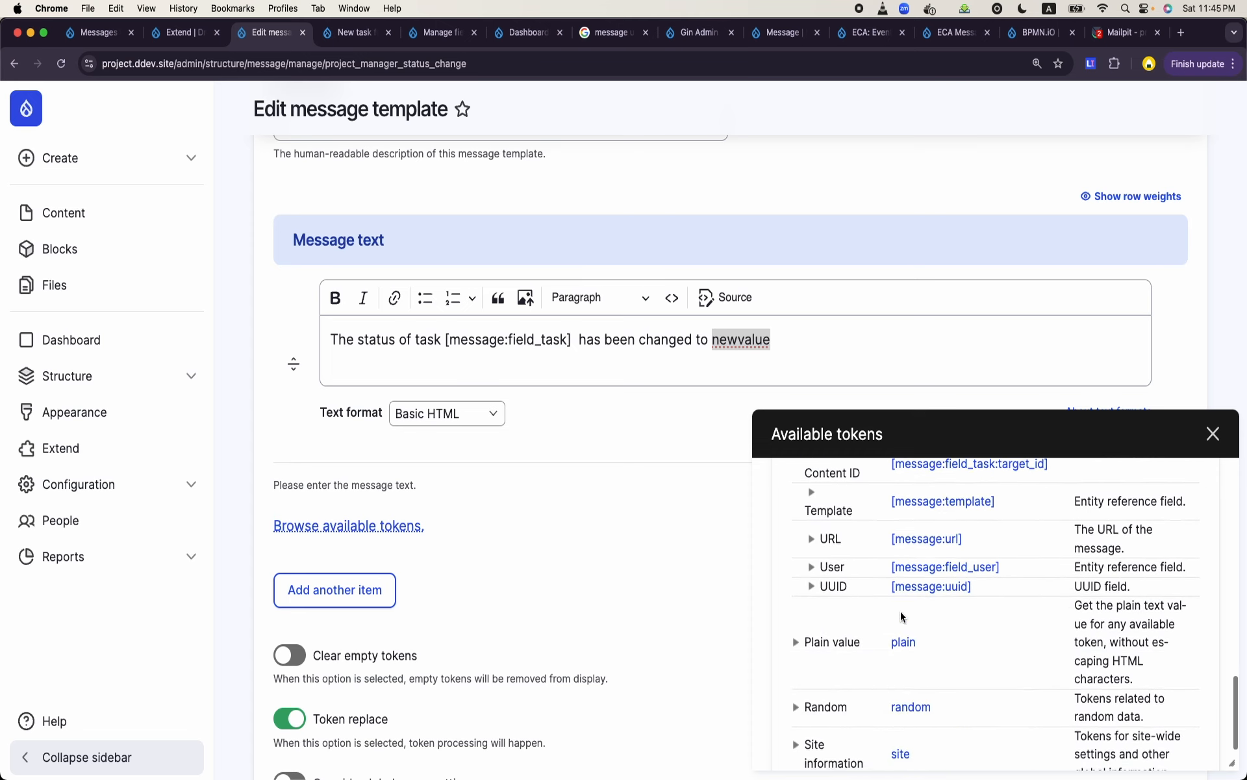
pyautogui.scroll(5, 901, 616)
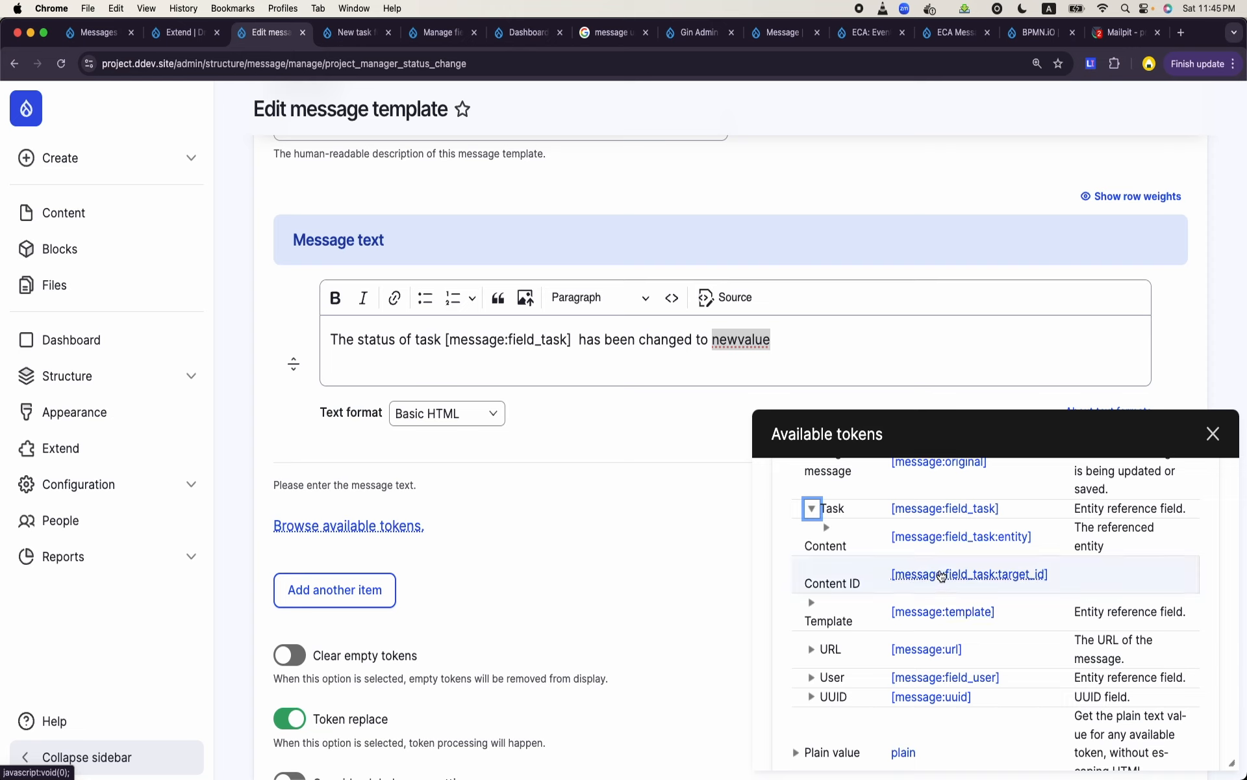
pyautogui.scroll(-3, 942, 571)
pyautogui.scroll(-3, 941, 571)
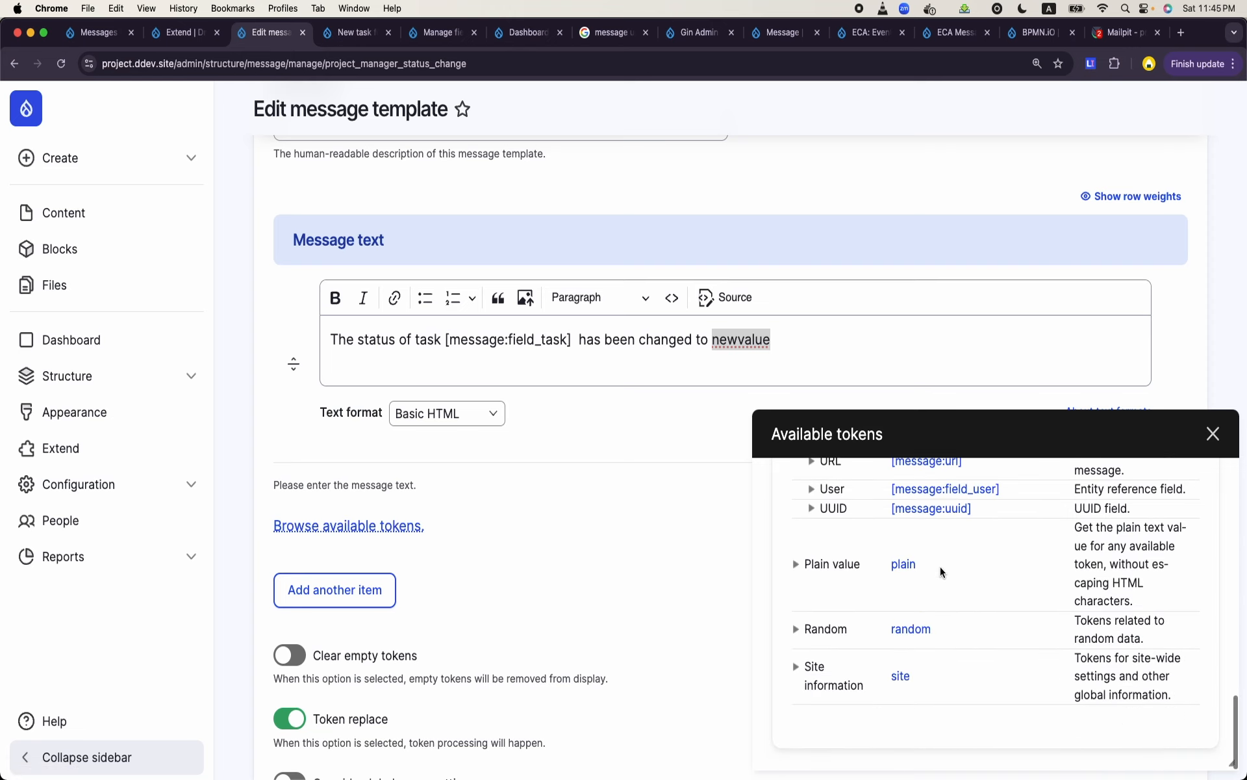
pyautogui.scroll(4, 940, 570)
pyautogui.scroll(3, 941, 572)
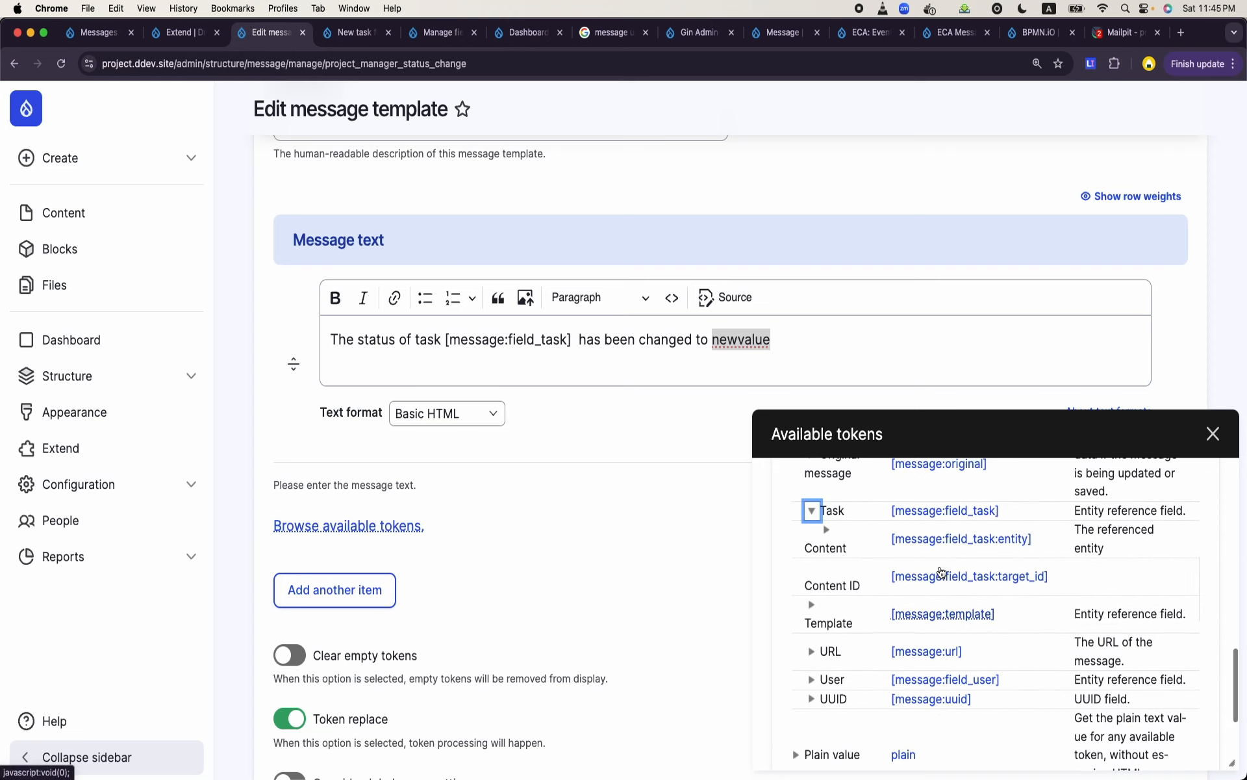
pyautogui.click(828, 530)
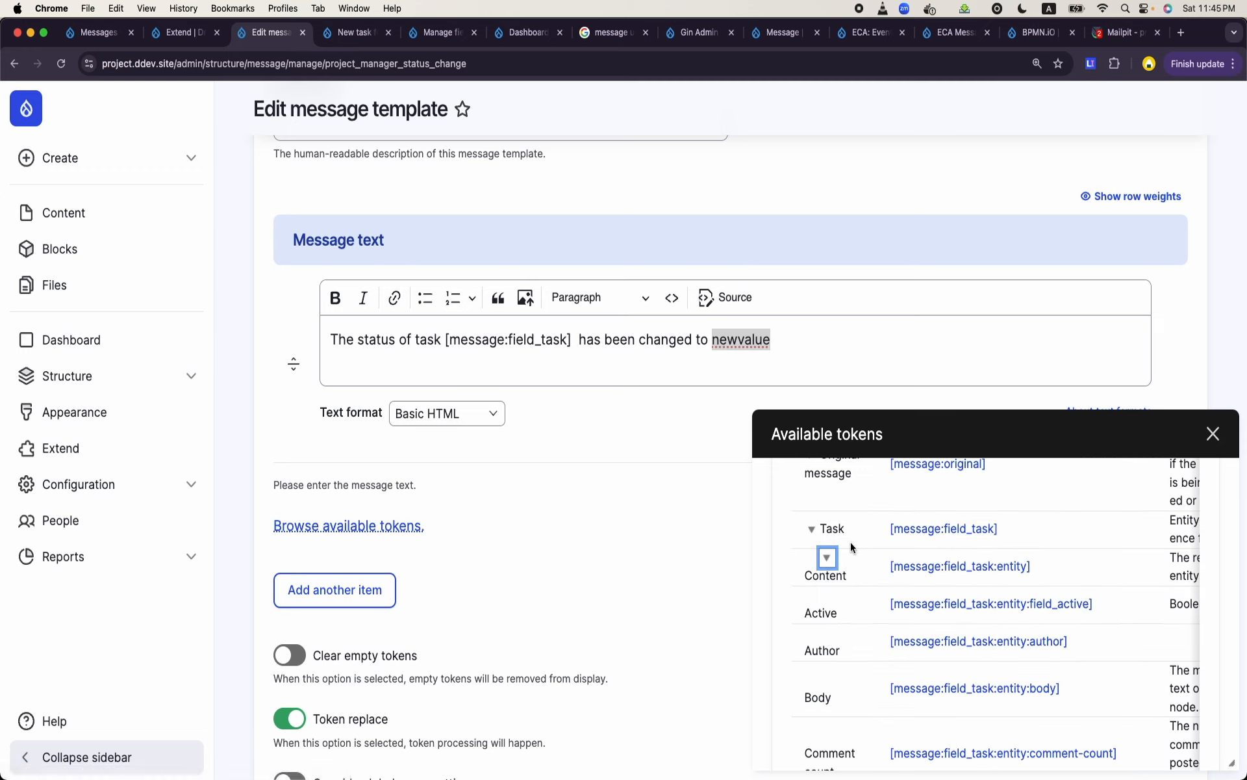
# - Replace "newvalue" in the message text with the [message:field_task:entity:field_task_status] token
pyautogui.scroll(-1, 872, 564)
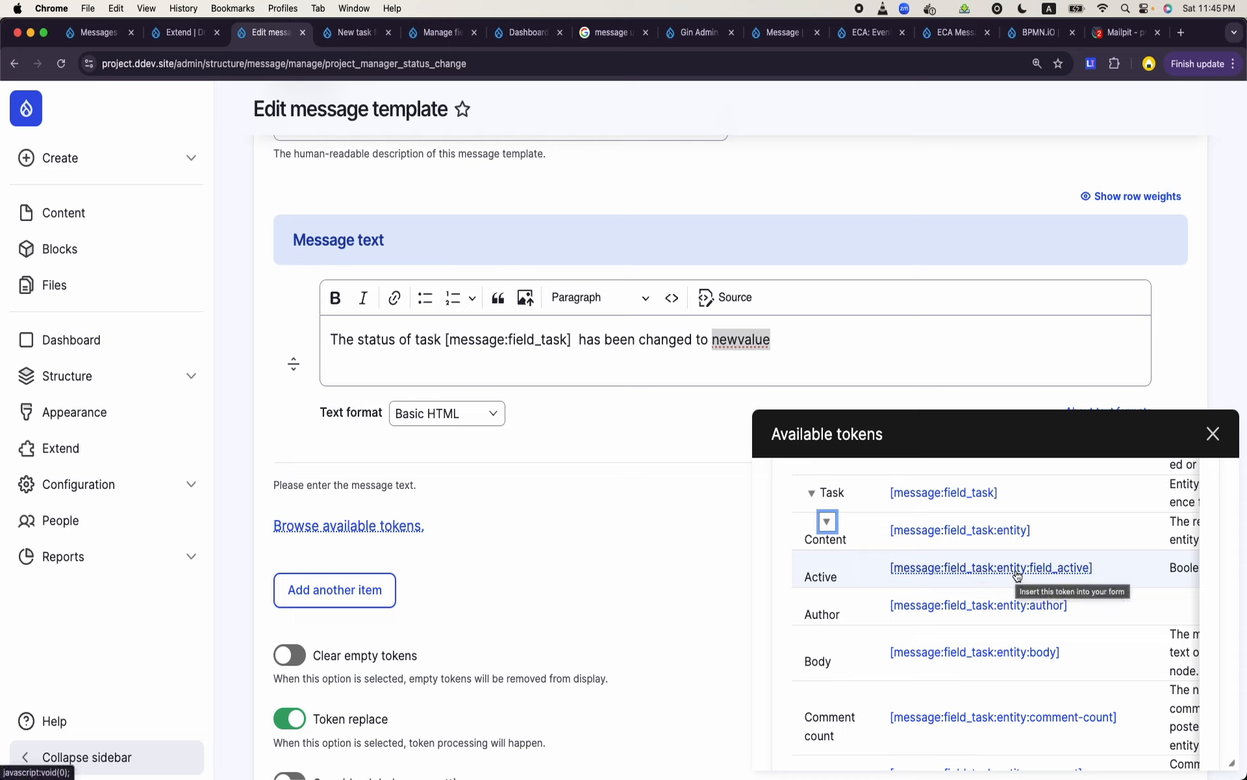
pyautogui.scroll(-3, 1017, 575)
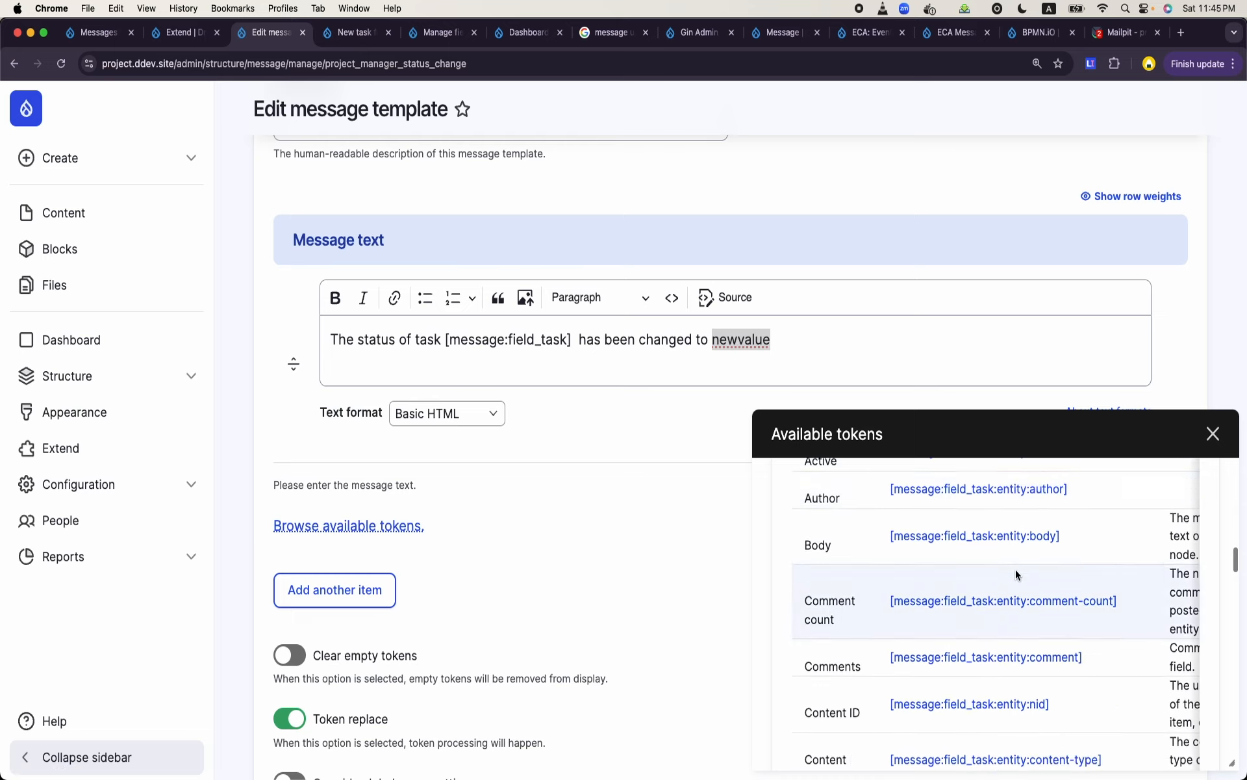
pyautogui.scroll(-6, 1017, 574)
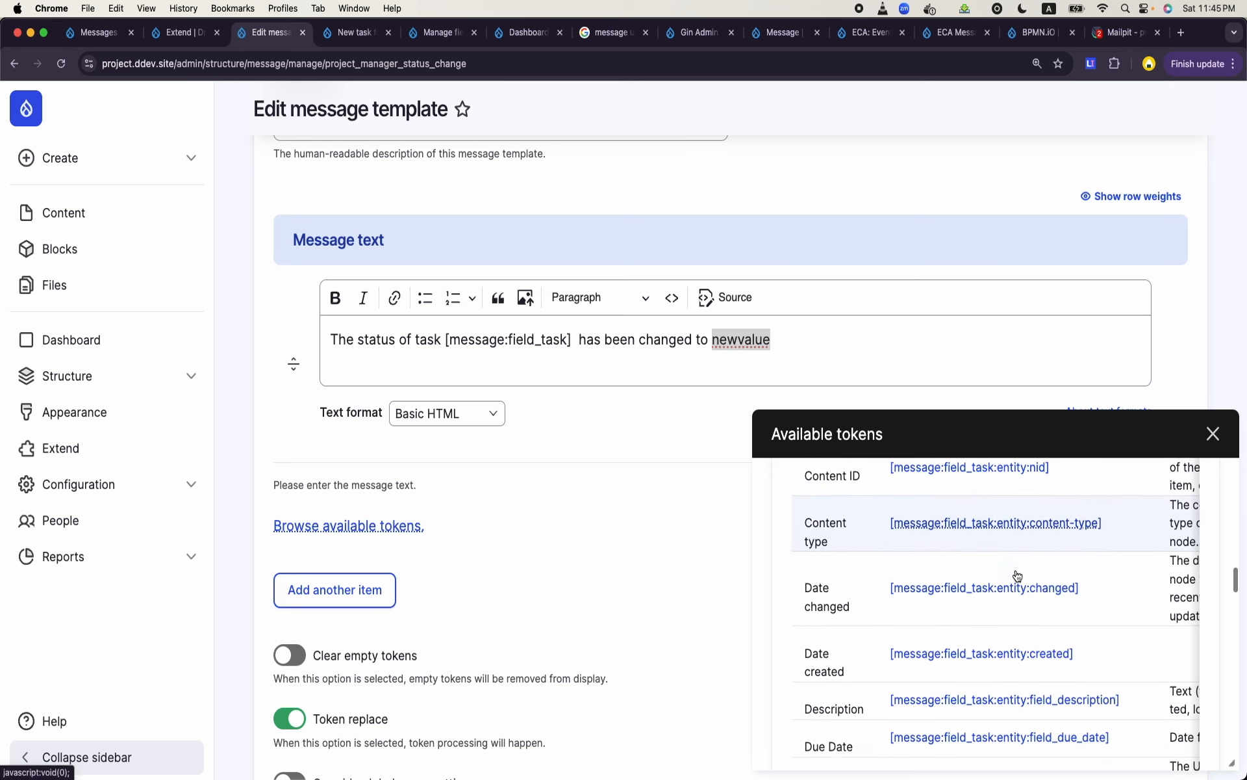
pyautogui.scroll(-7, 1016, 575)
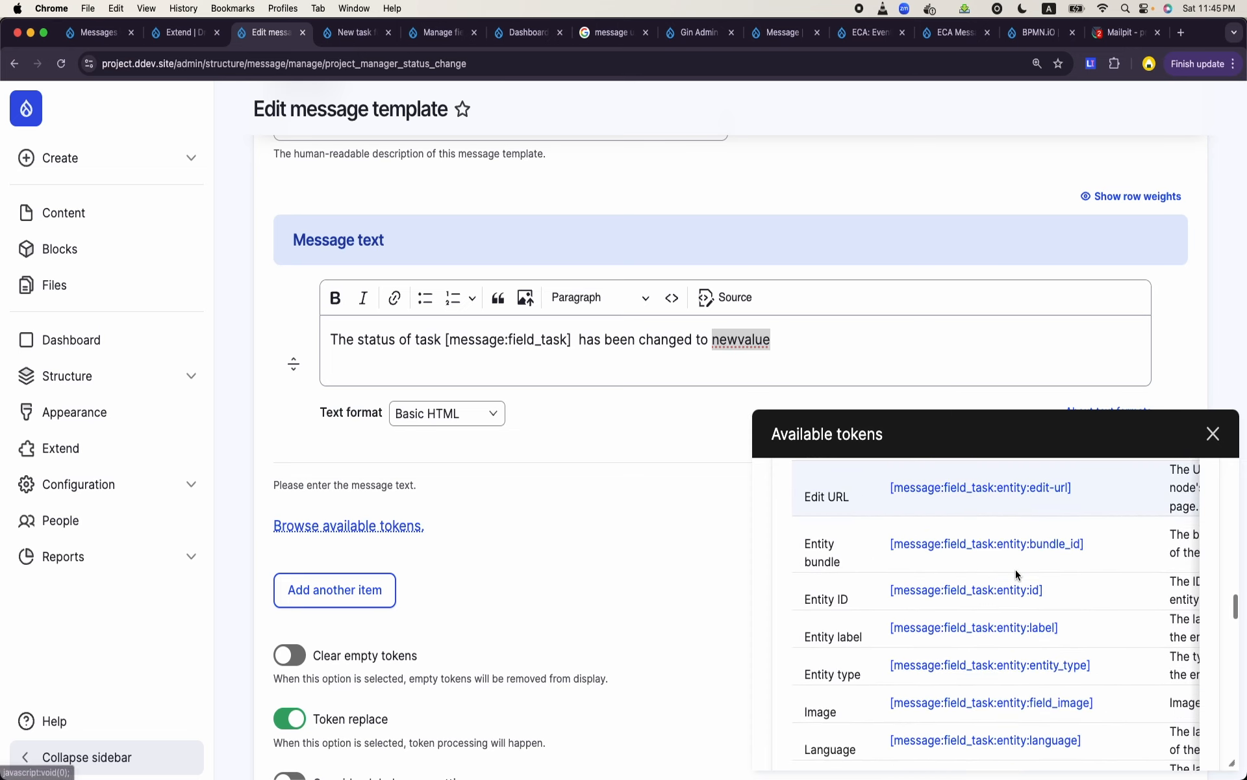
pyautogui.scroll(-5, 1017, 574)
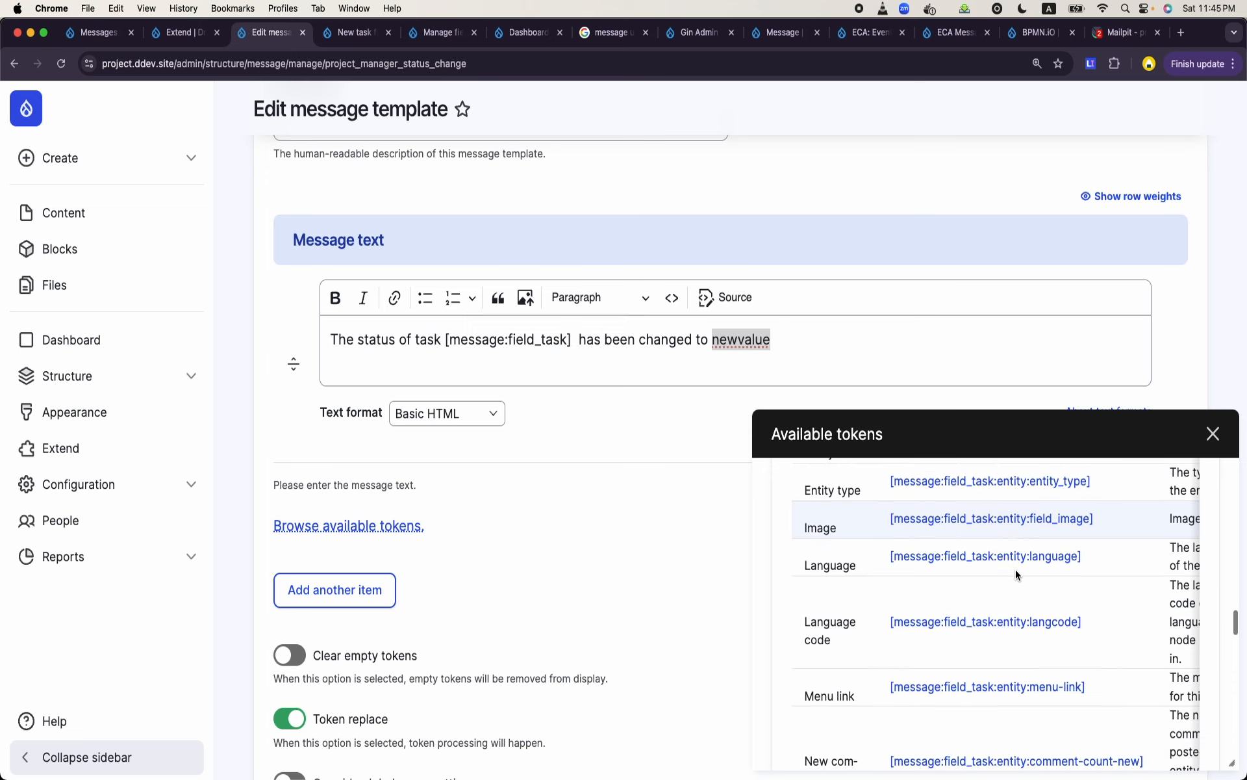
pyautogui.scroll(-6, 1015, 569)
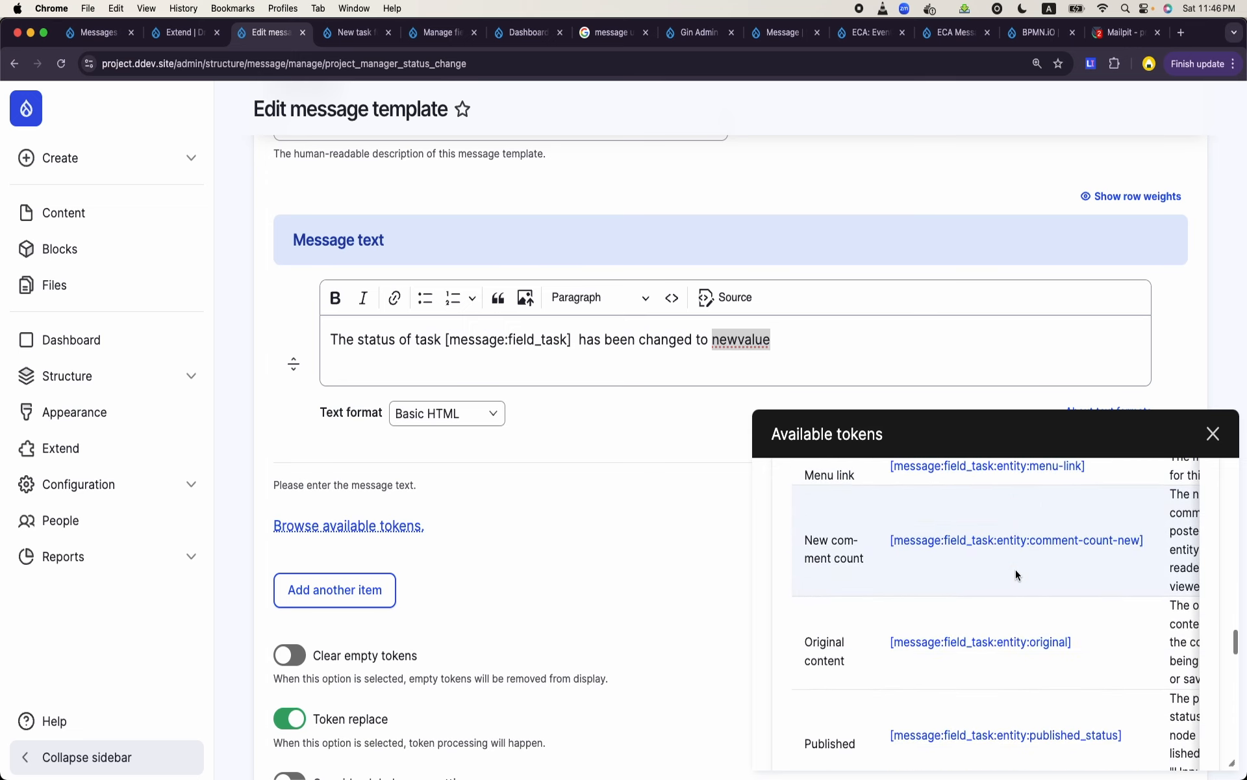
pyautogui.scroll(-5, 1016, 569)
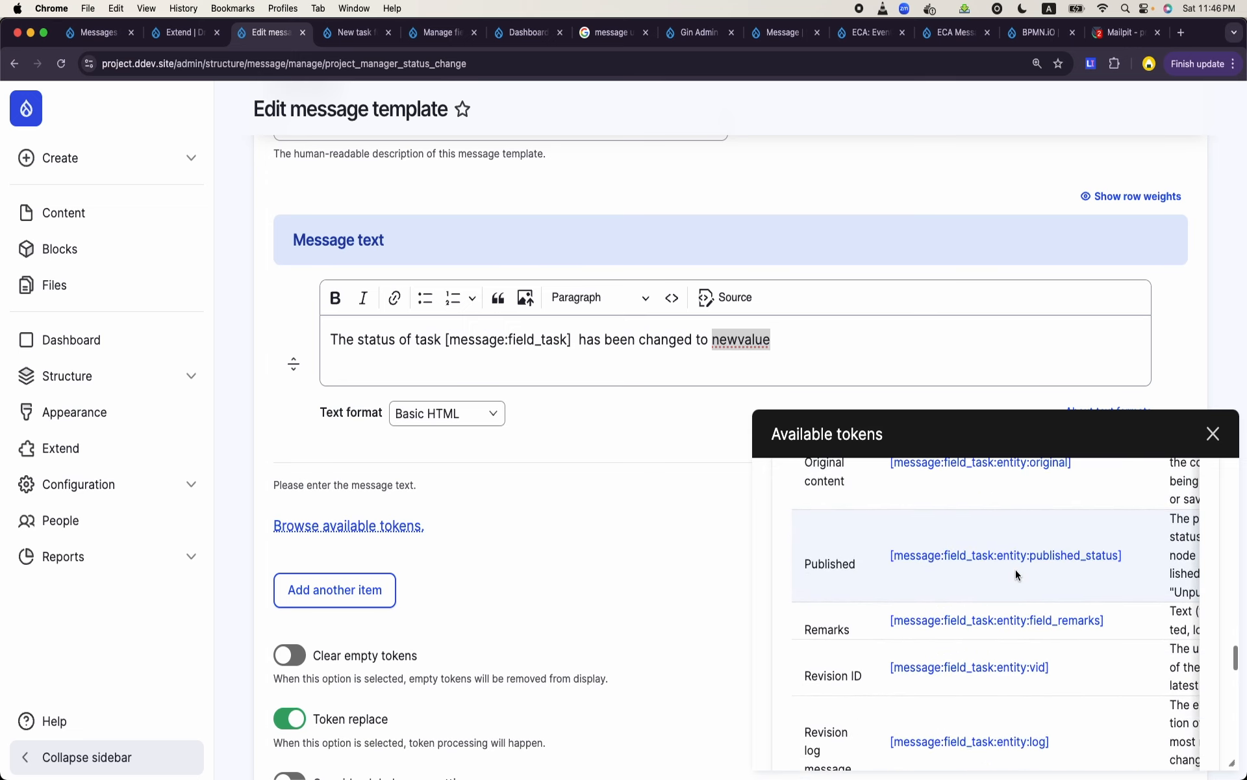
pyautogui.scroll(-6, 1015, 569)
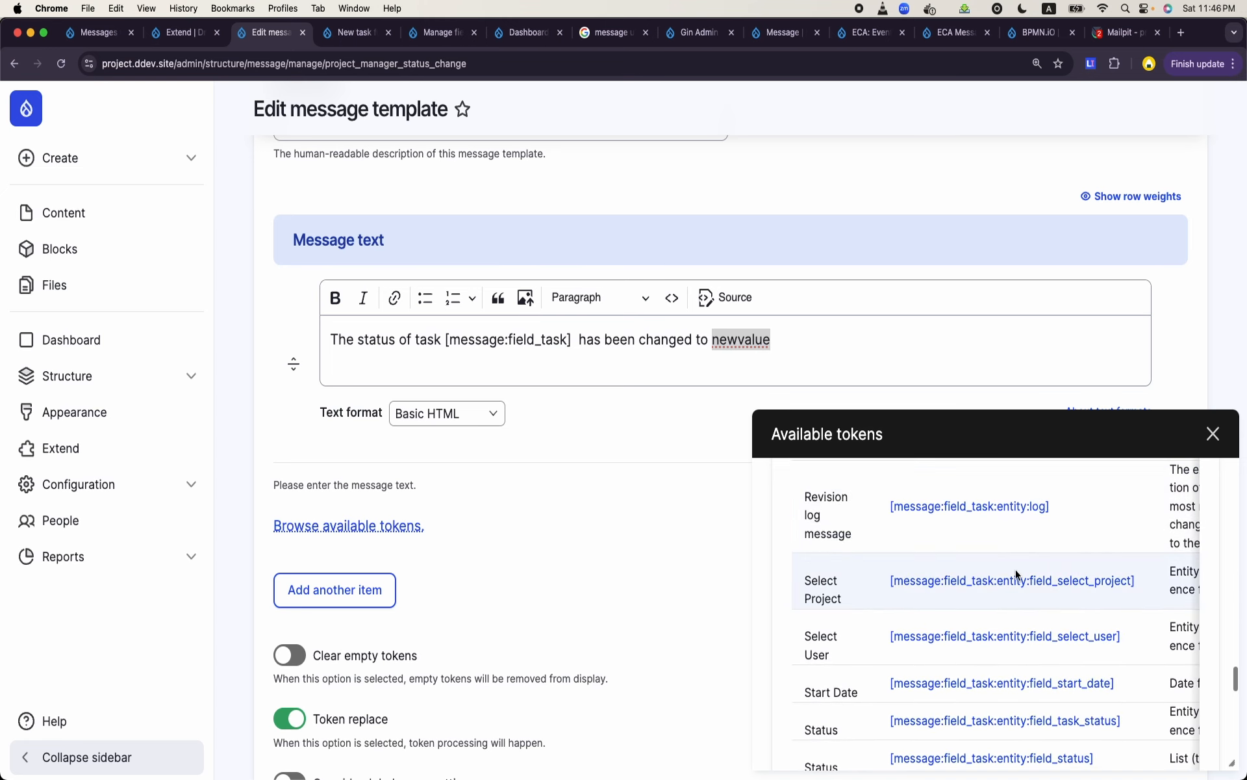
pyautogui.scroll(-1, 1016, 572)
pyautogui.scroll(-1, 1016, 572)
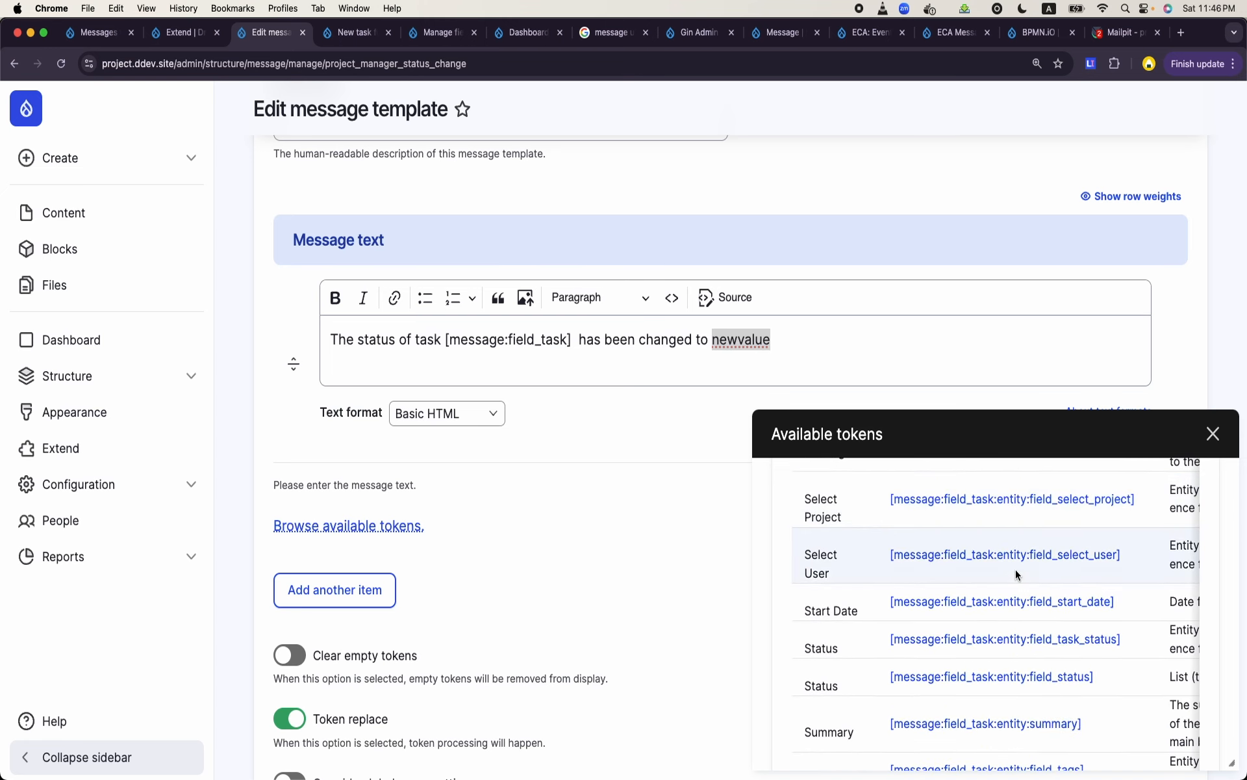
pyautogui.scroll(-1, 1016, 572)
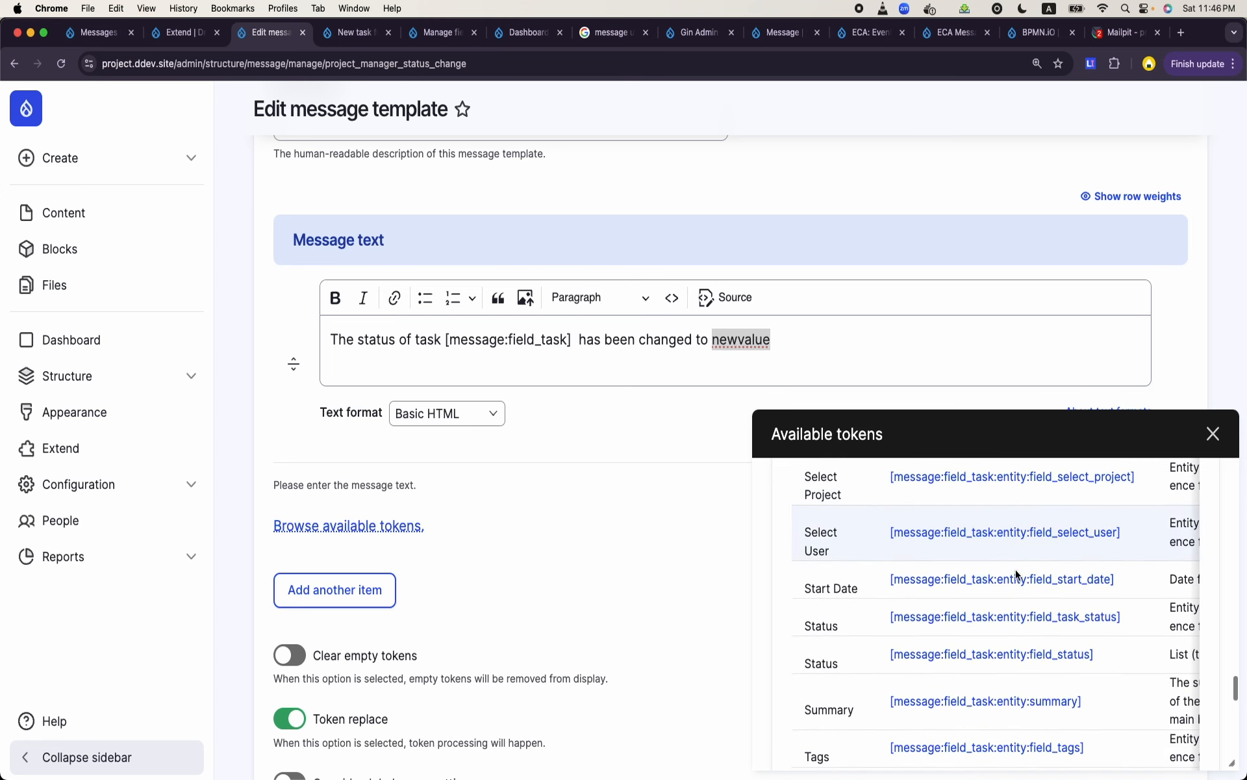
pyautogui.click(1054, 624)
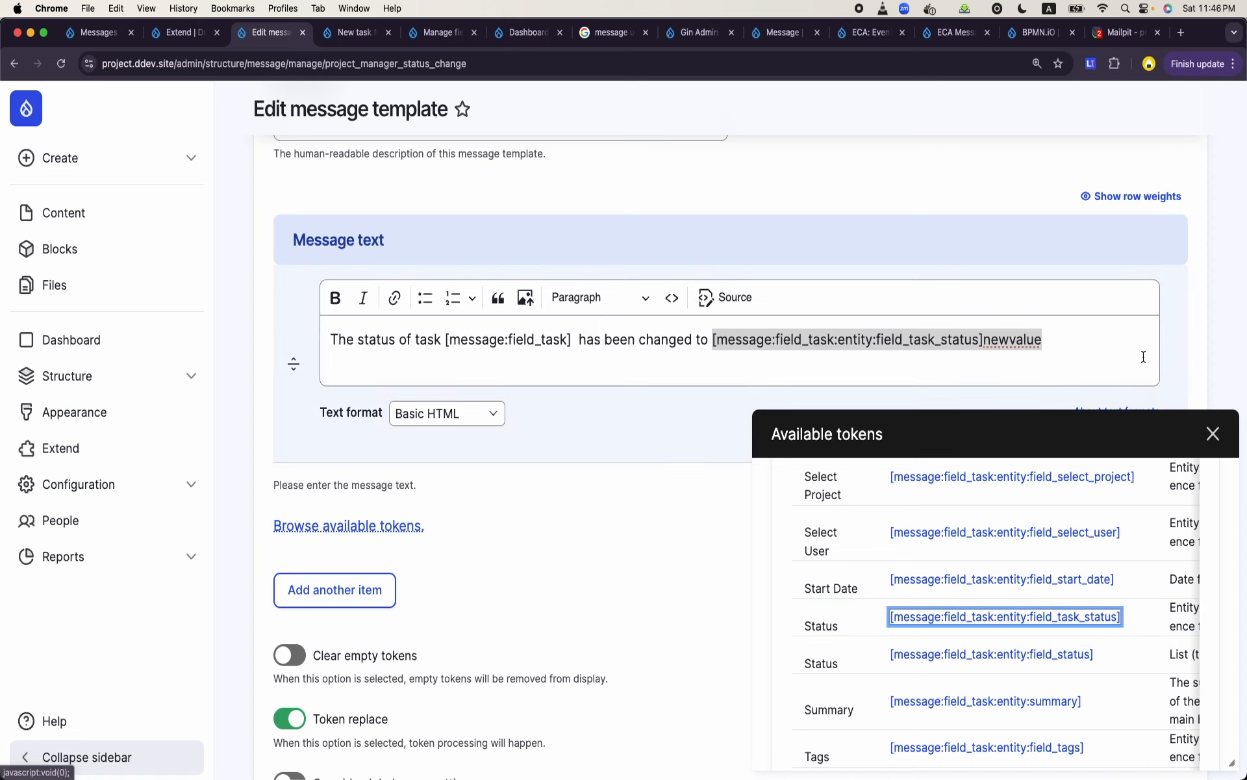
pyautogui.click(1112, 343)
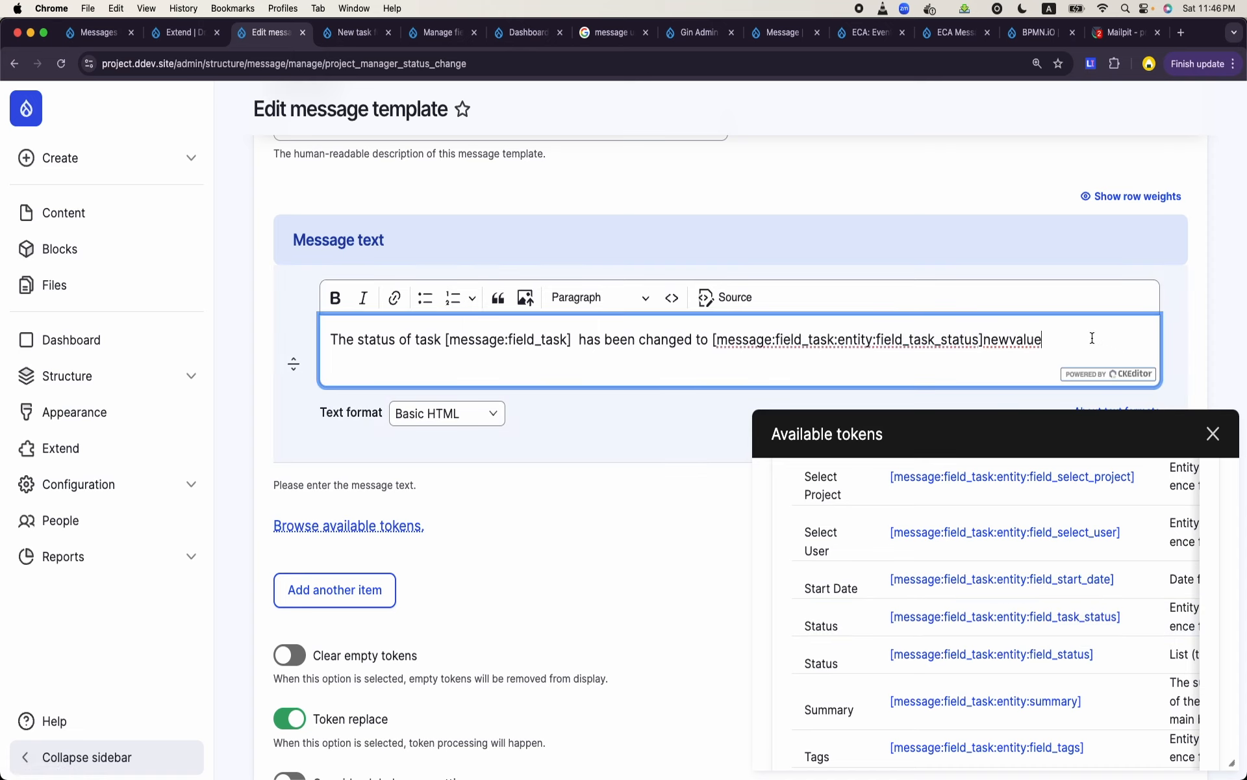
pyautogui.press('BackSpace')
pyautogui.press('BackSpace')
pyautogui.press('BackSpace')
pyautogui.press('BackSpace')
pyautogui.press('BackSpace')
pyautogui.press('BackSpace')
pyautogui.press('BackSpace')
pyautogui.press('BackSpace')
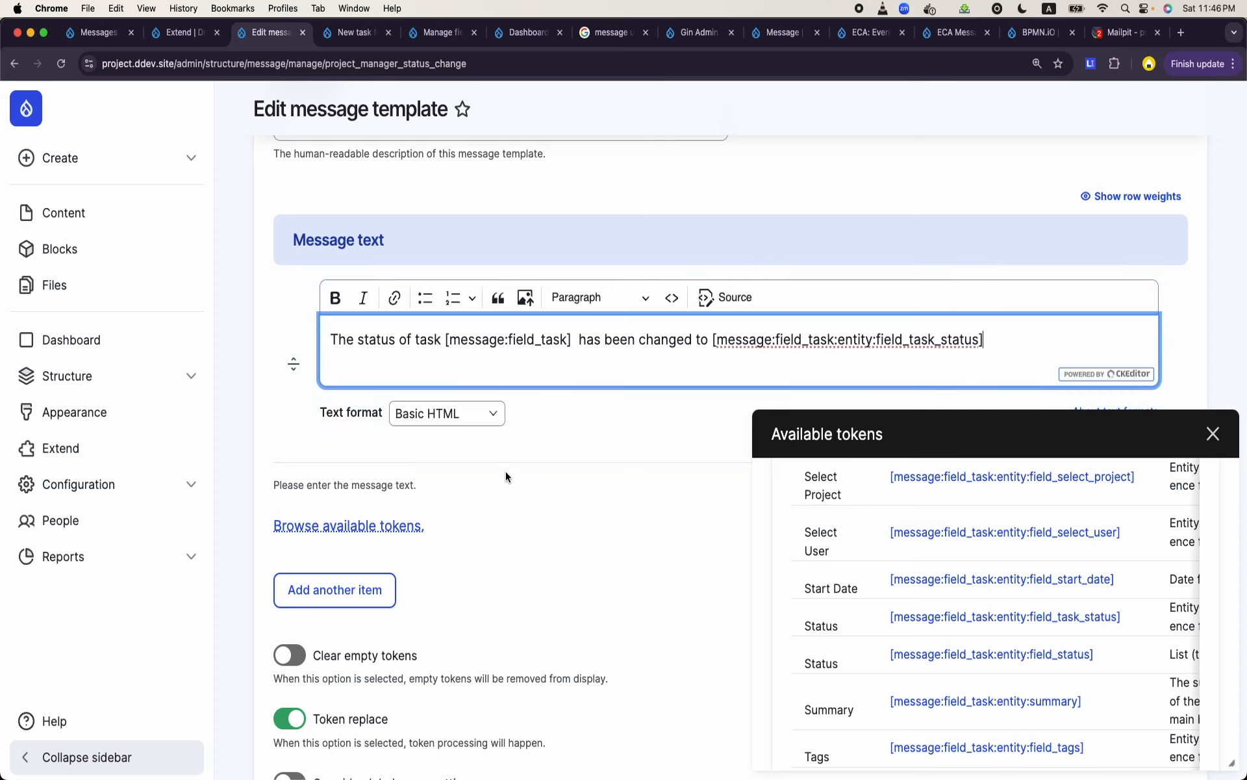
# - Append "by" and the [message:field_task:entity:field_select_user] token to the end of the message text
pyautogui.click(421, 340)
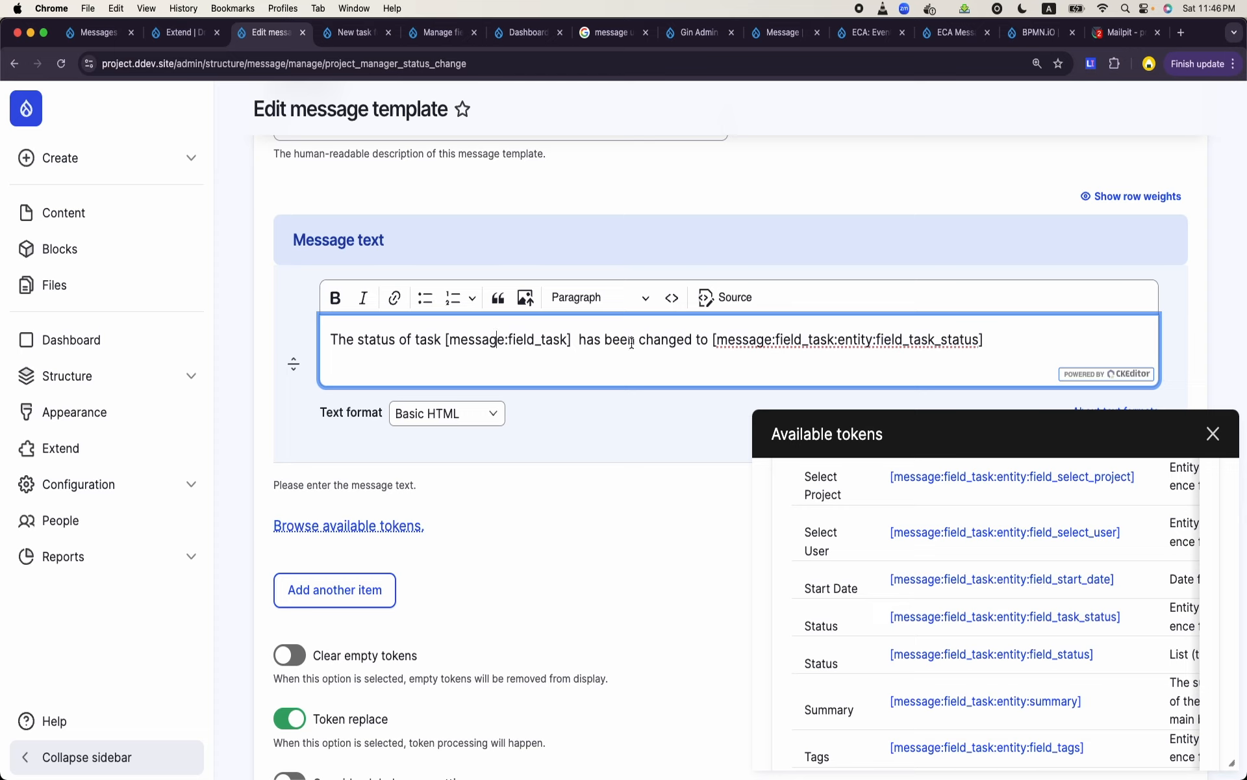
pyautogui.click(789, 338)
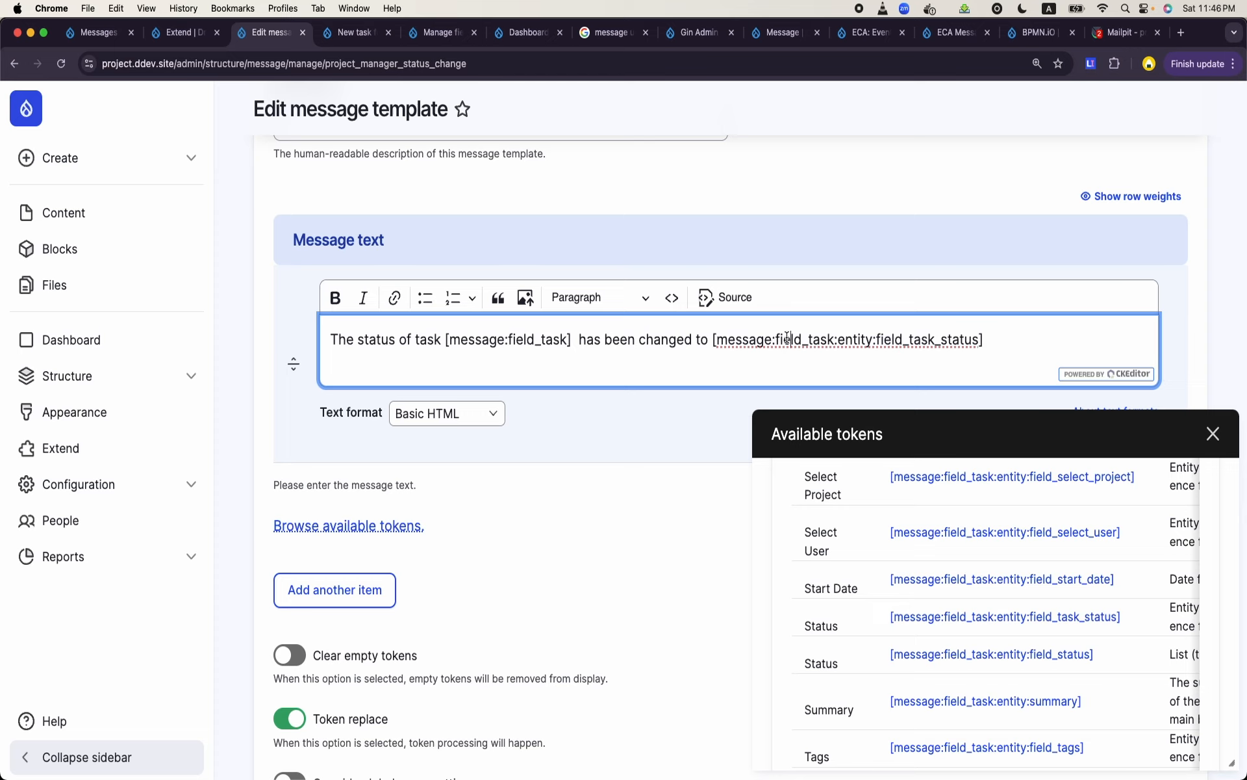
pyautogui.click(1010, 344)
pyautogui.write('by')
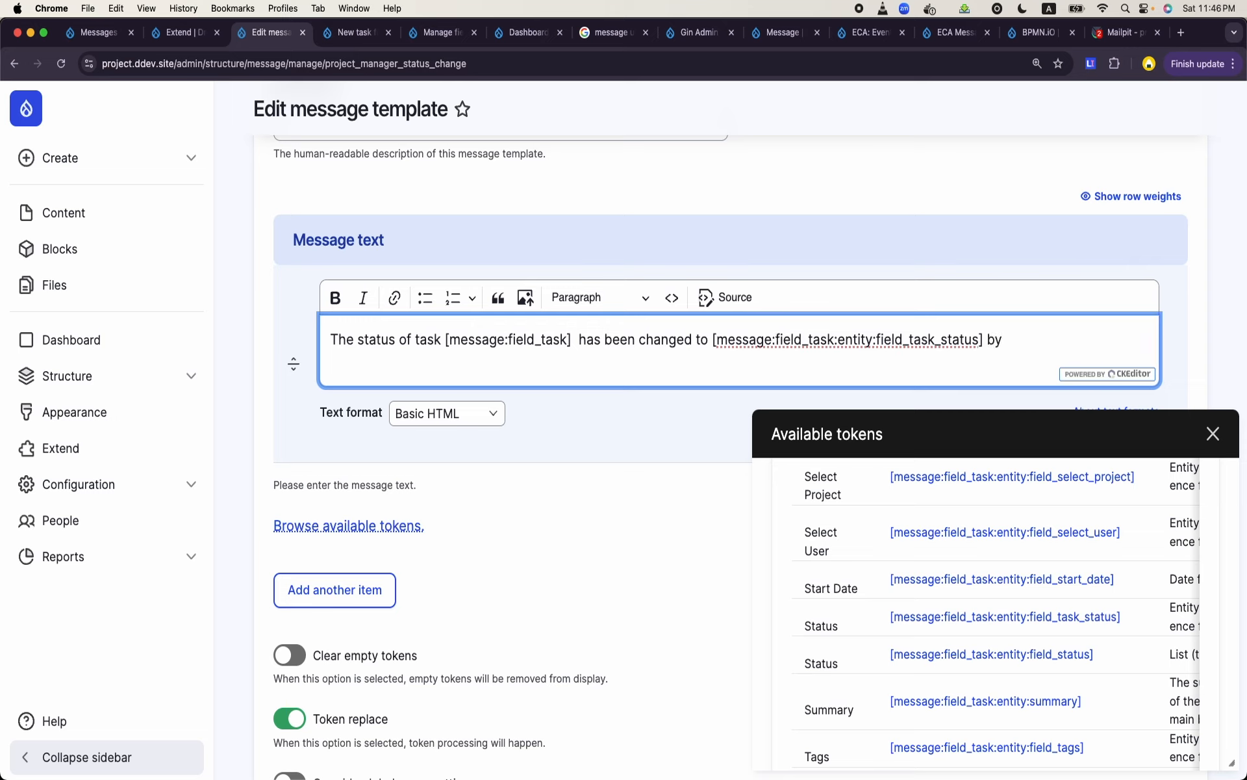
pyautogui.scroll(-3, 1081, 569)
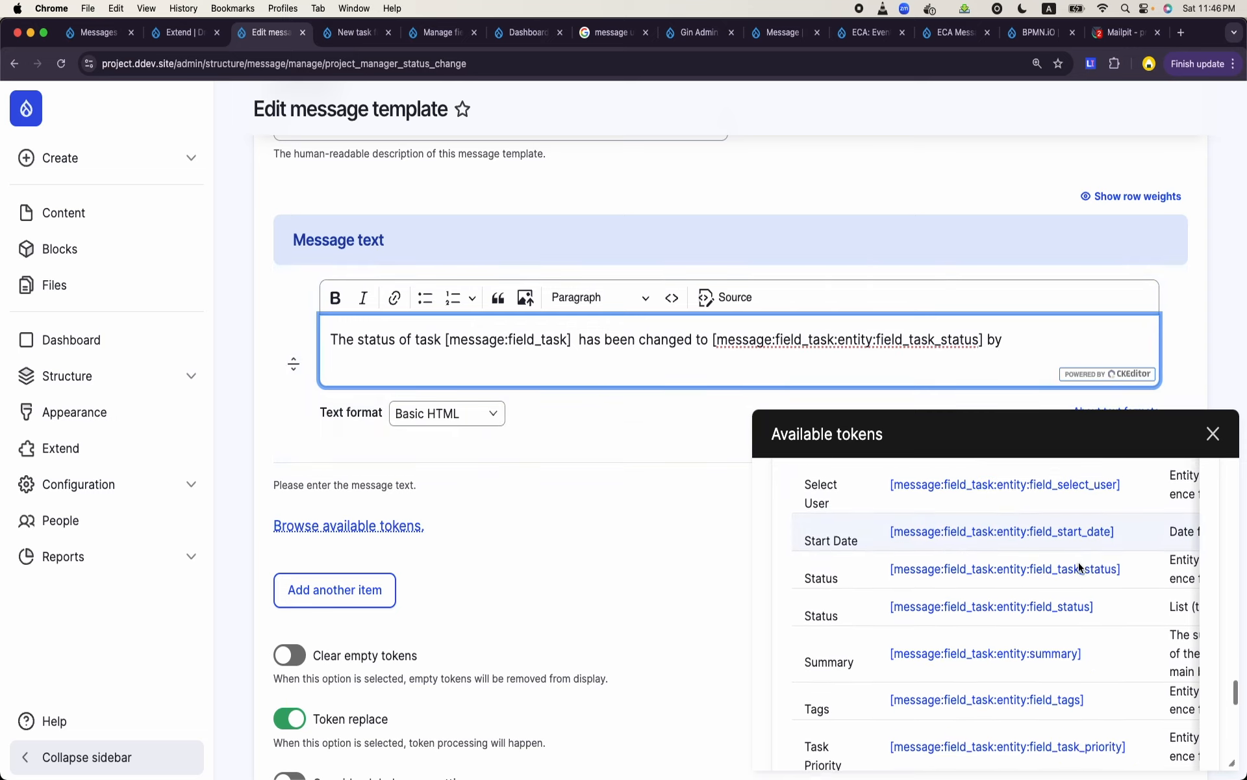
pyautogui.scroll(4, 1081, 569)
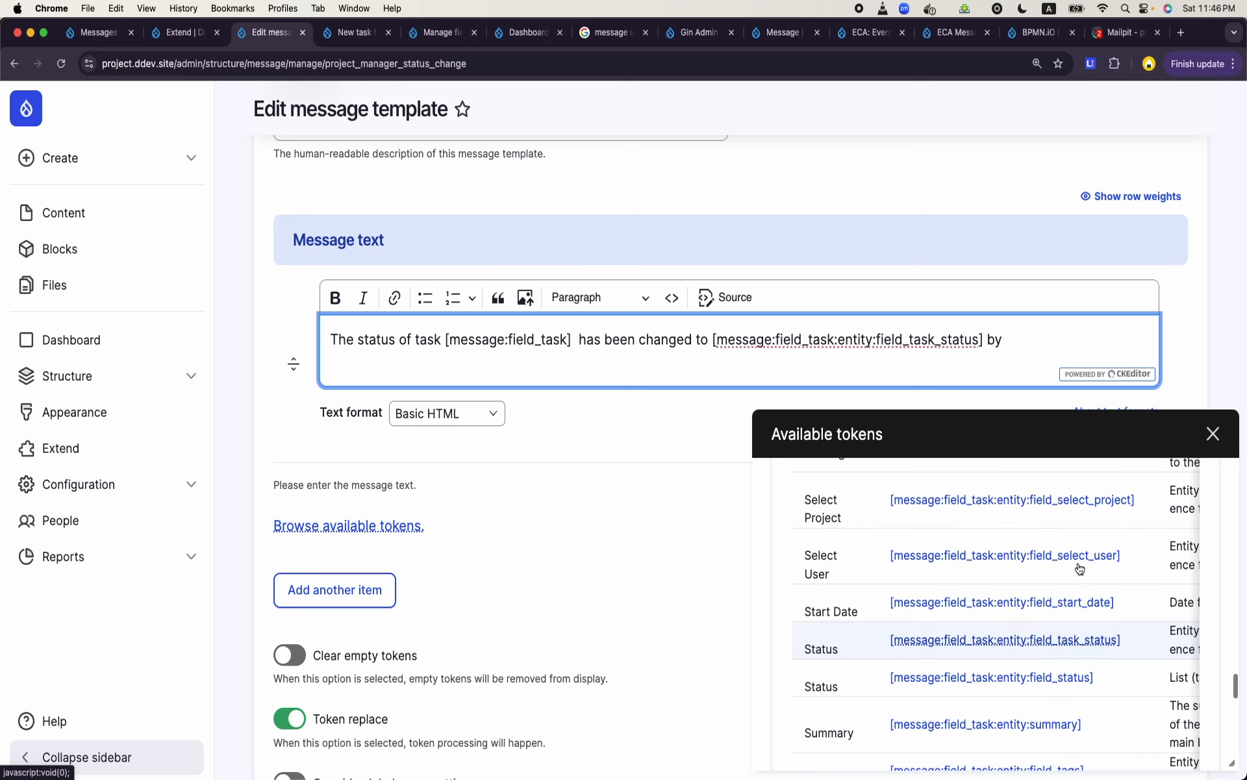
pyautogui.click(1095, 559)
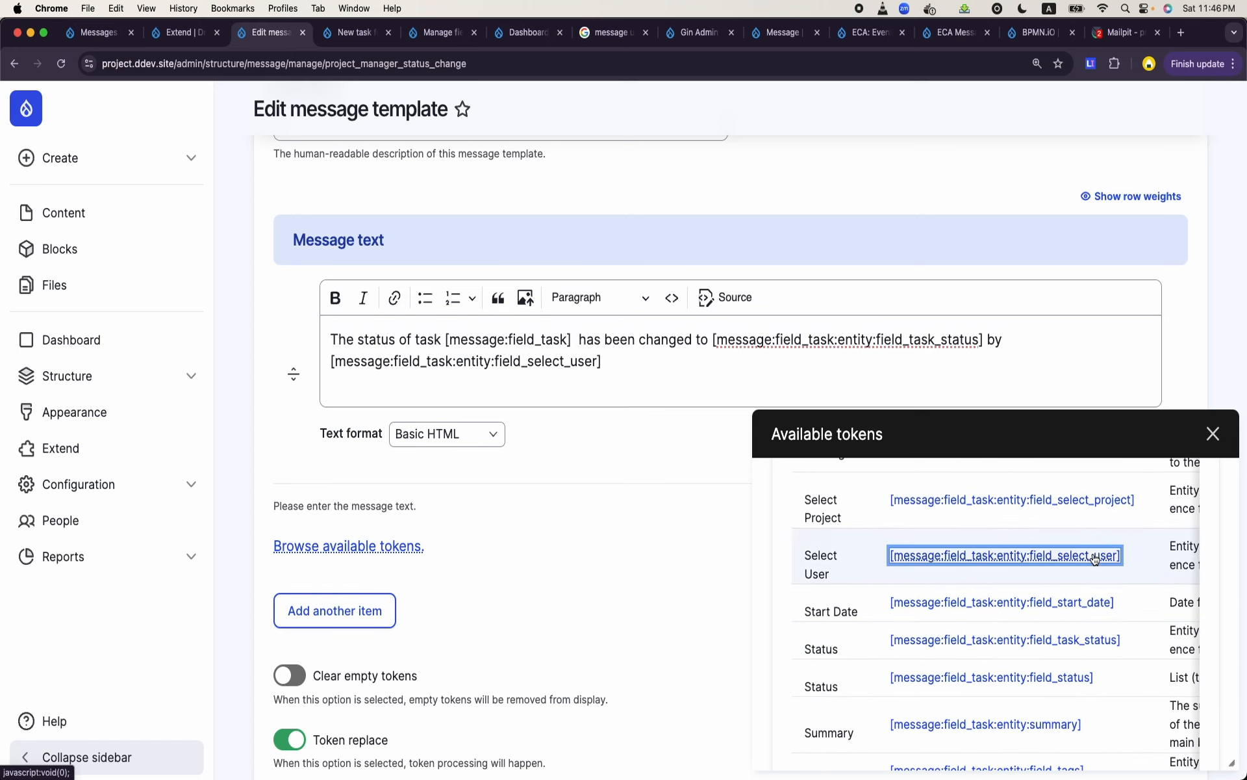
# - Close the available tokens browser and save the Project Manager Status Change message template
pyautogui.click(1214, 434)
pyautogui.scroll(-3, 652, 419)
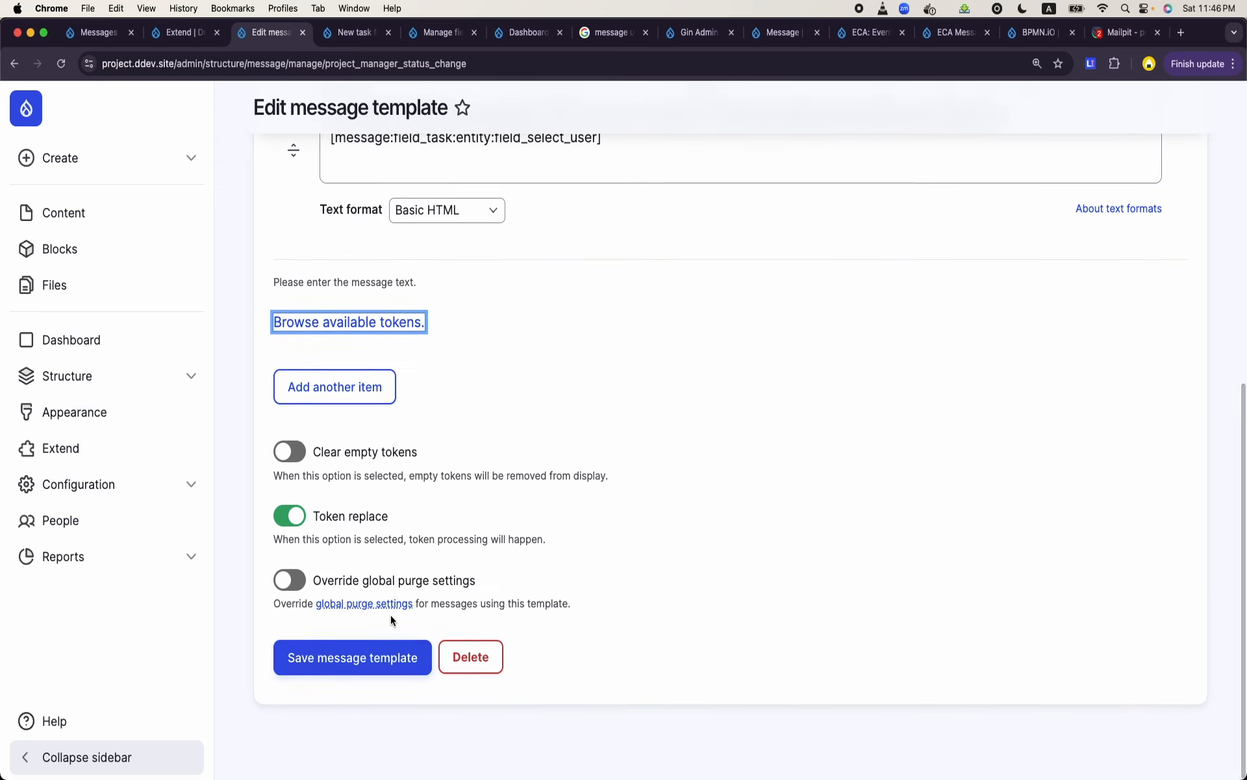
pyautogui.click(373, 656)
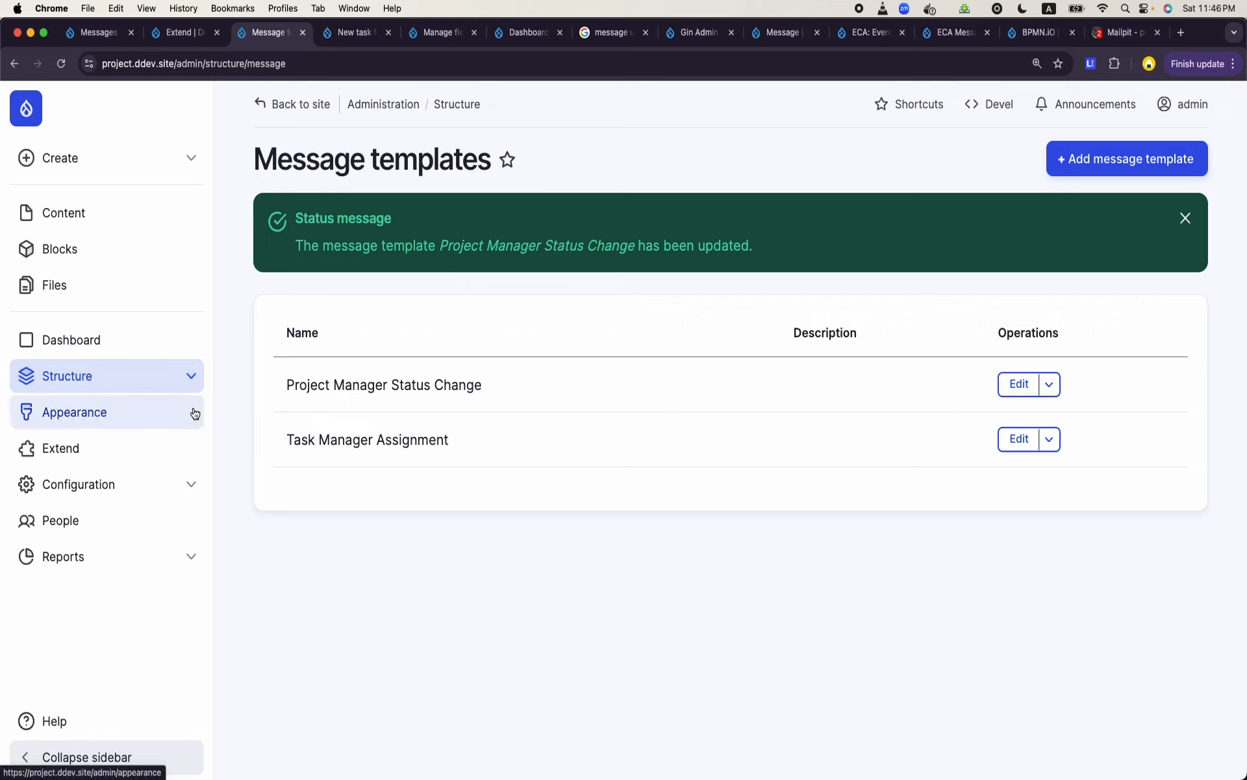
# - Go to the ECA workflow configuration and start adding a new model
pyautogui.click(122, 383)
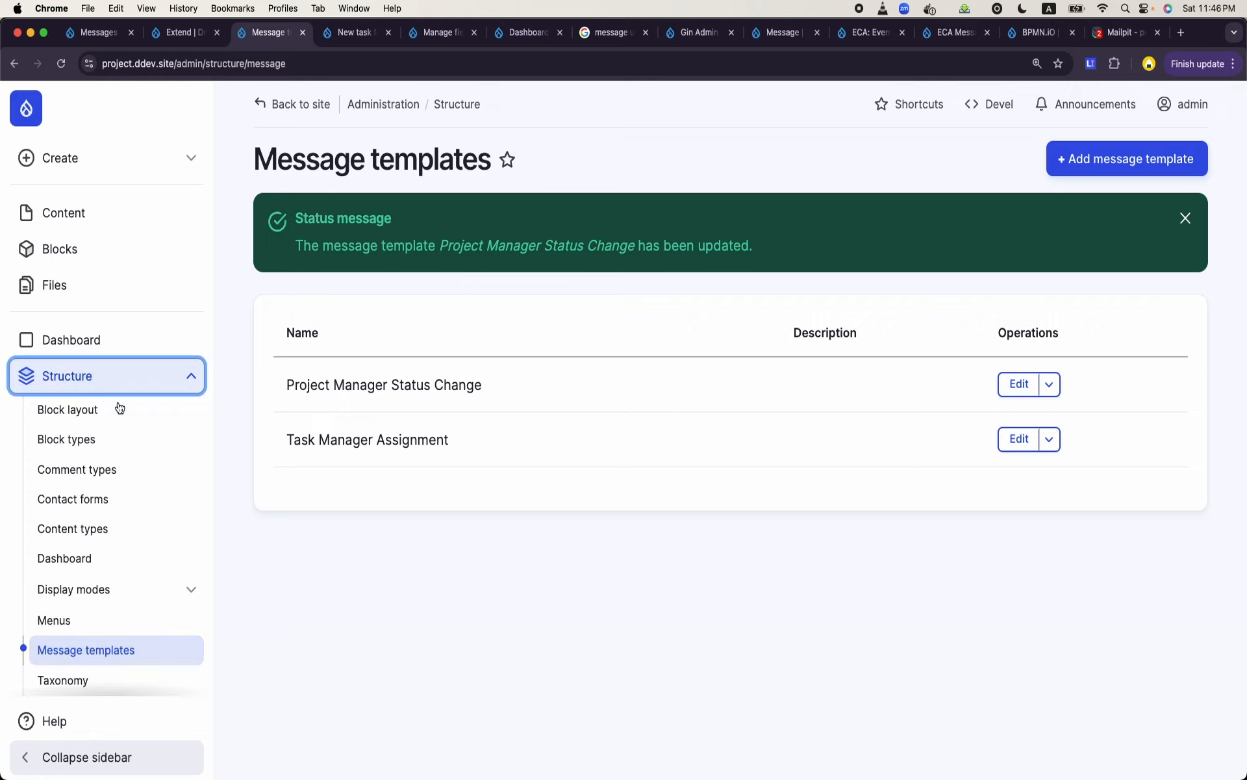
pyautogui.scroll(-5, 80, 650)
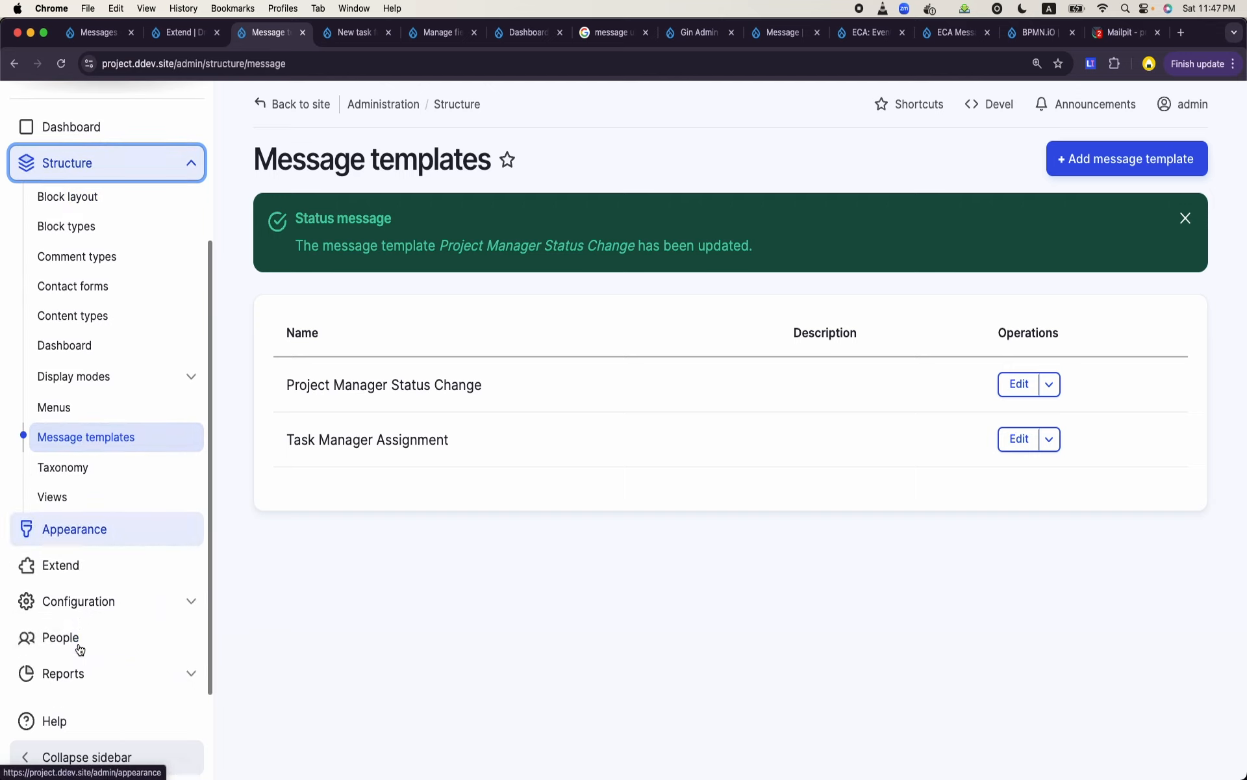
pyautogui.click(124, 604)
pyautogui.click(148, 601)
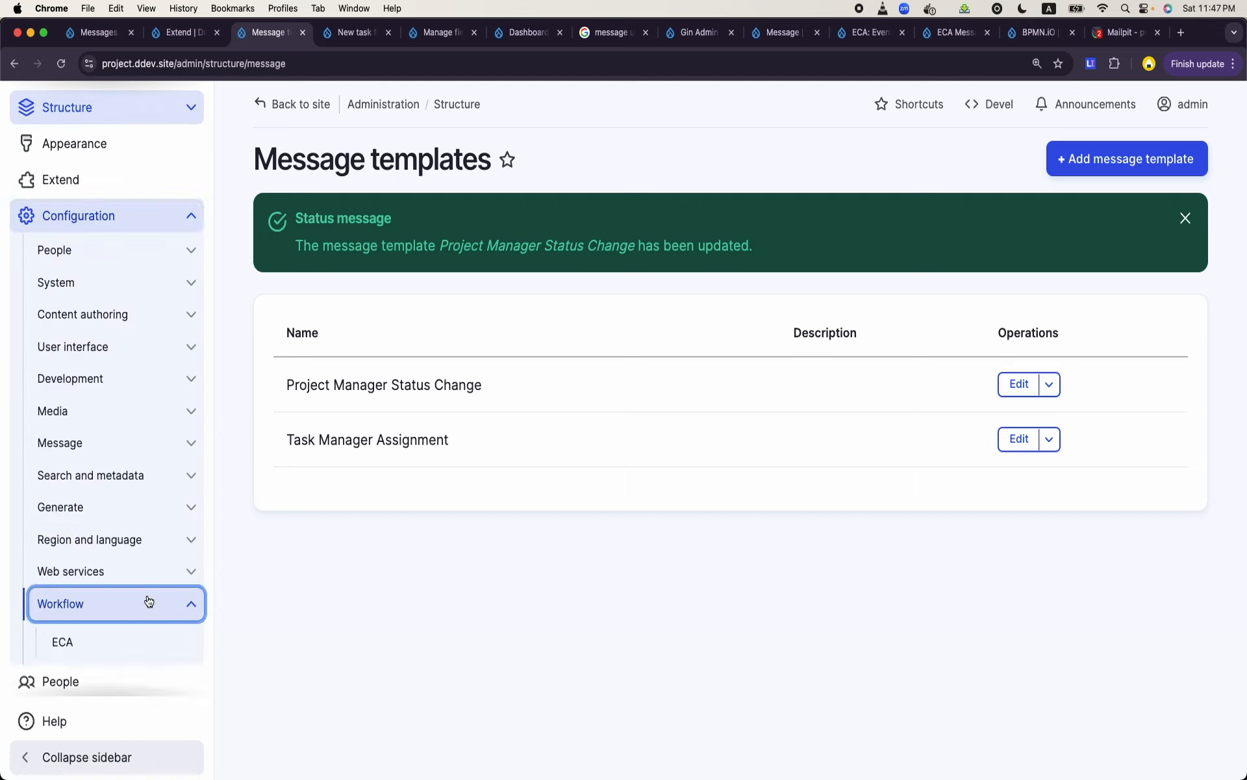
pyautogui.click(86, 642)
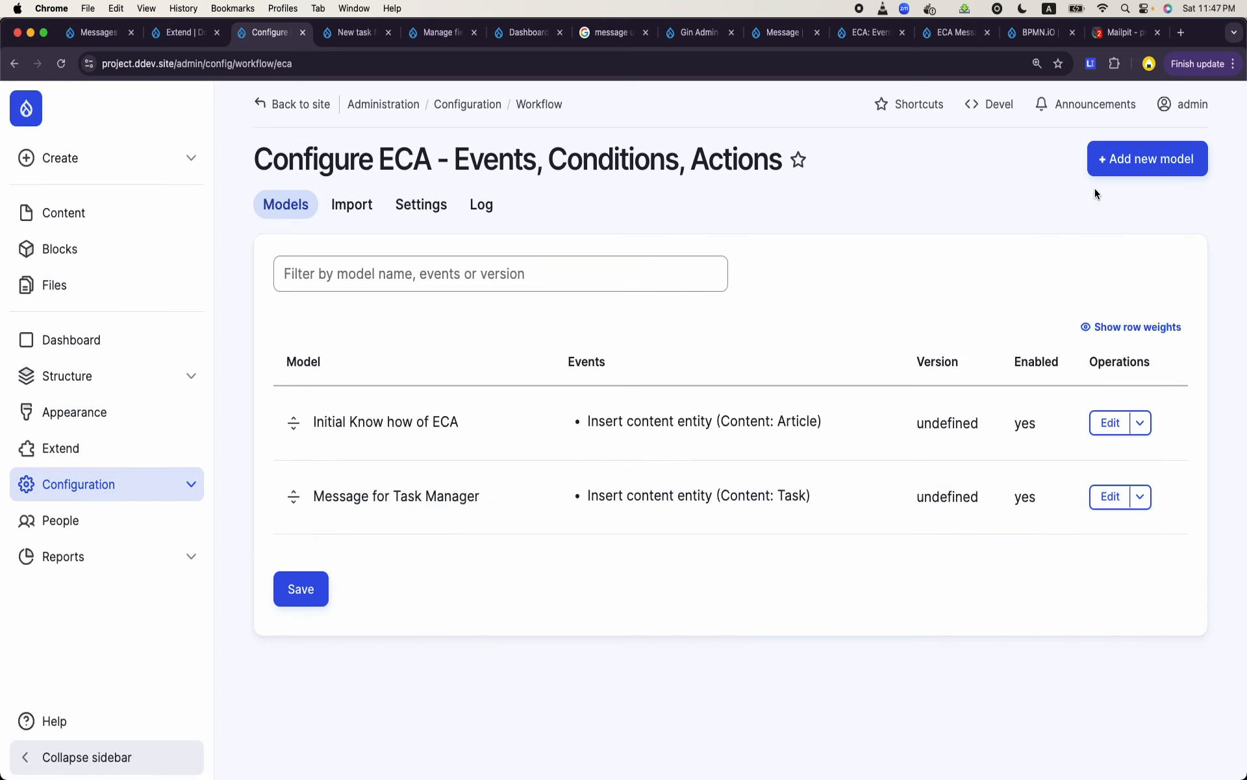
pyautogui.click(1134, 166)
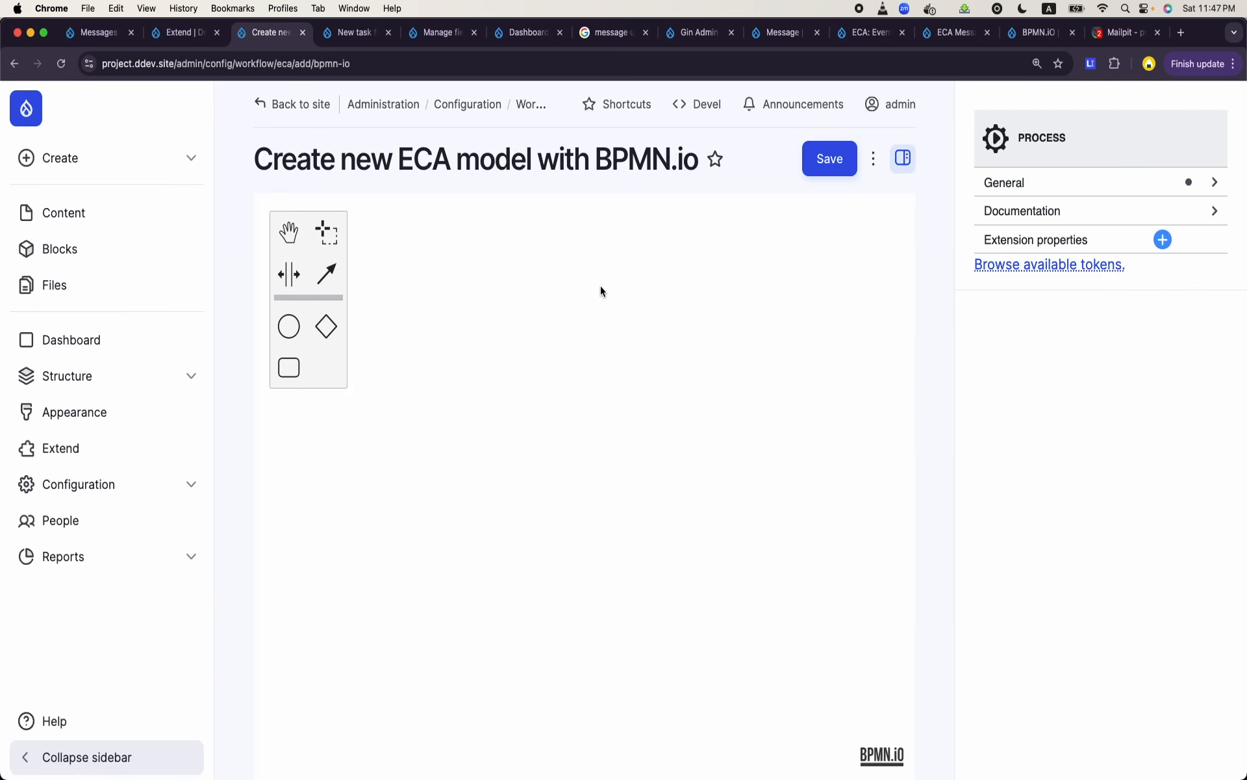
# - Name the new ECA model "Status Change on Tasks" and save it
pyautogui.click(1095, 183)
pyautogui.click(1048, 224)
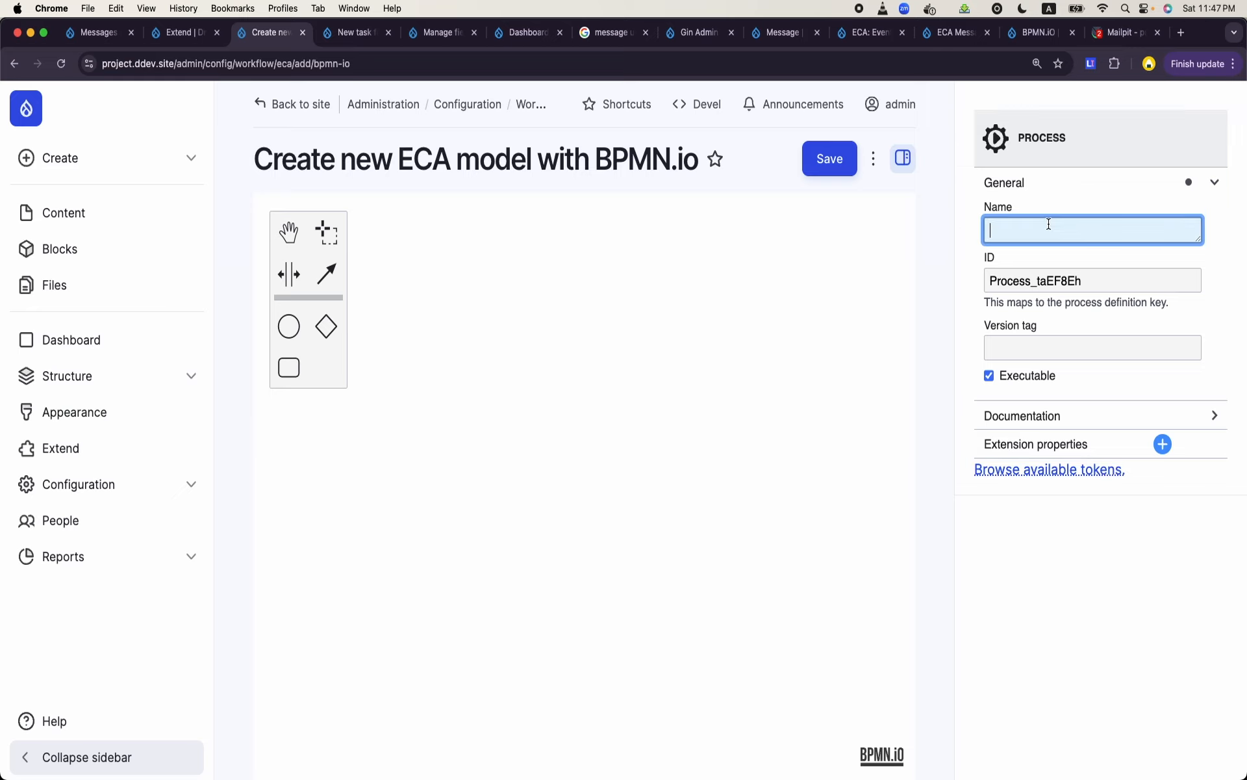
pyautogui.write('Status C')
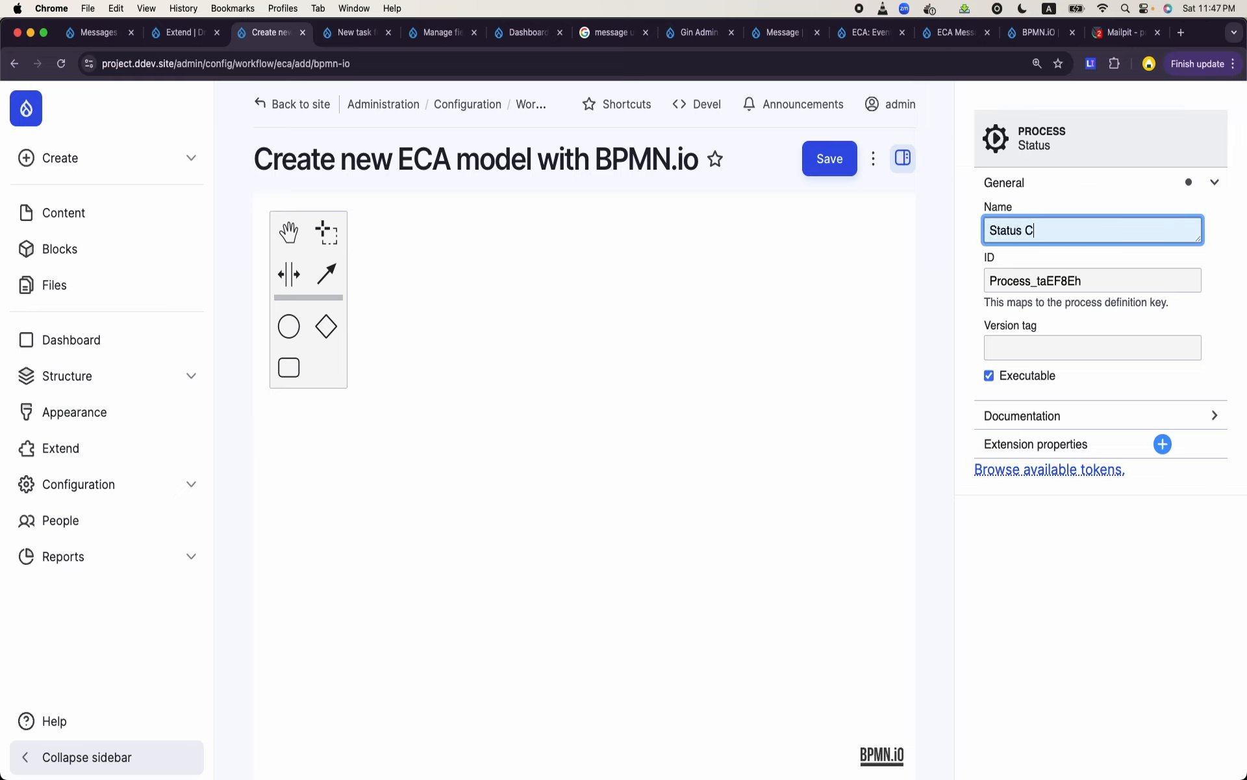
pyautogui.write('hange on Tasks')
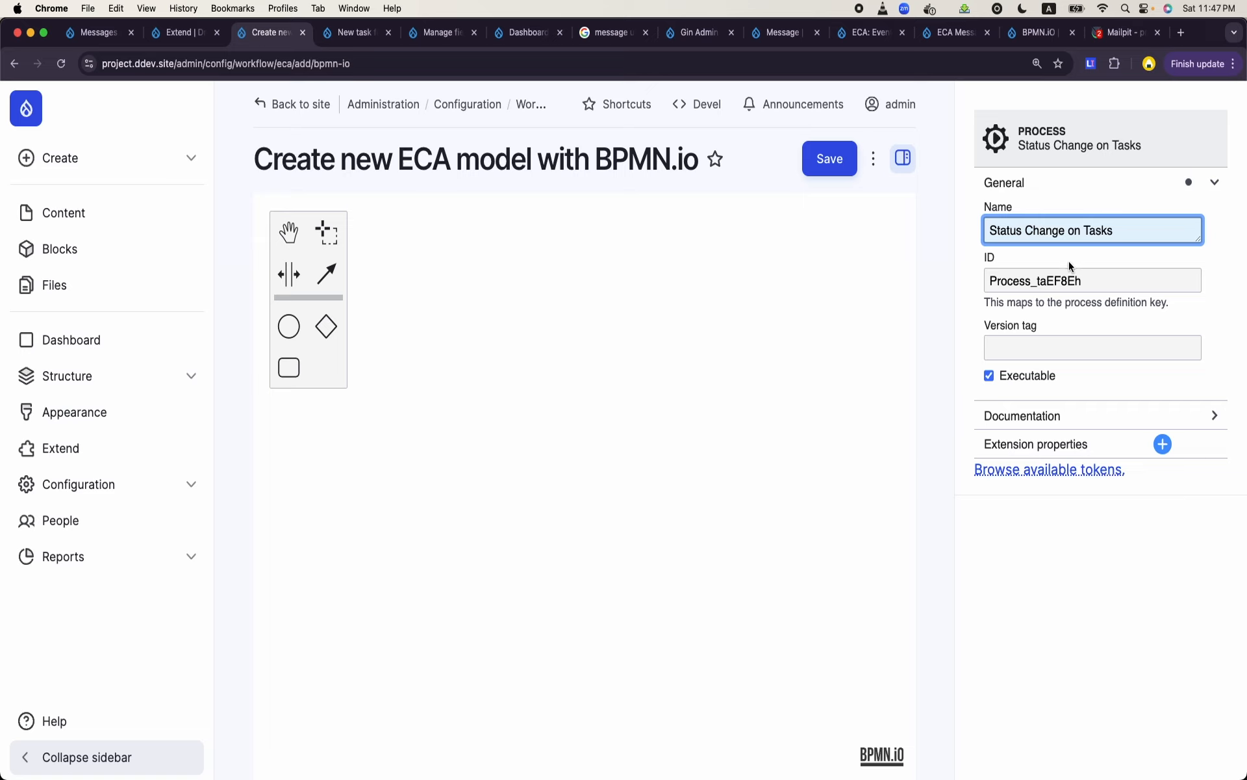
pyautogui.click(833, 163)
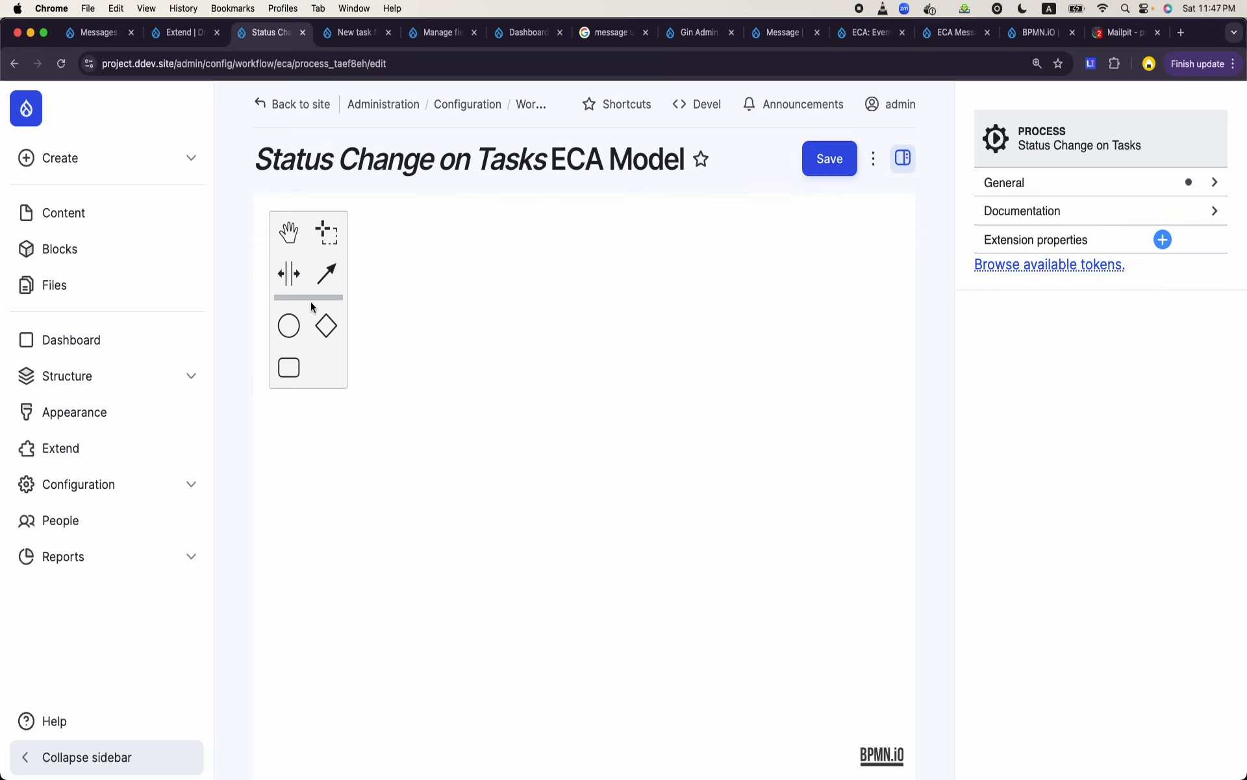
# - Place a start event on the blank canvas of the Status Change on Tasks model and select it
pyautogui.moveTo(290, 335); pyautogui.dragTo(367, 465)
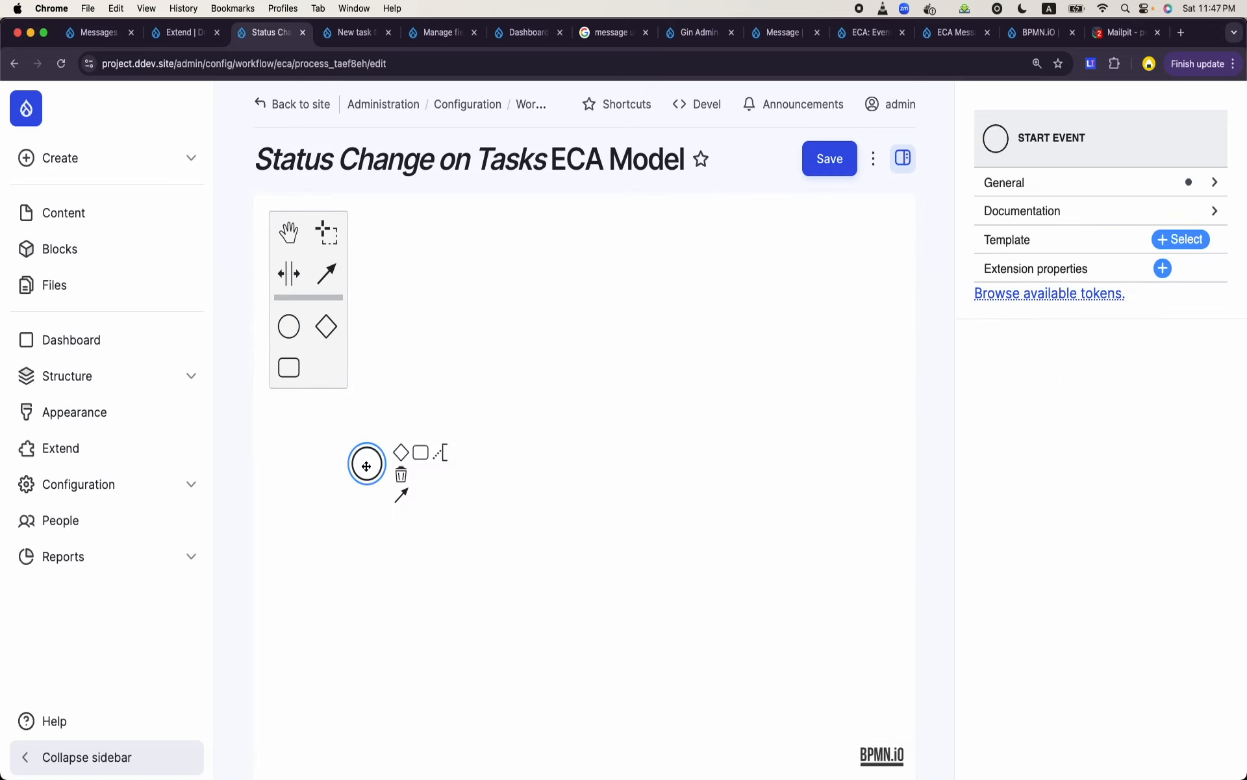
pyautogui.click(455, 387)
pyautogui.click(367, 458)
pyautogui.click(368, 458)
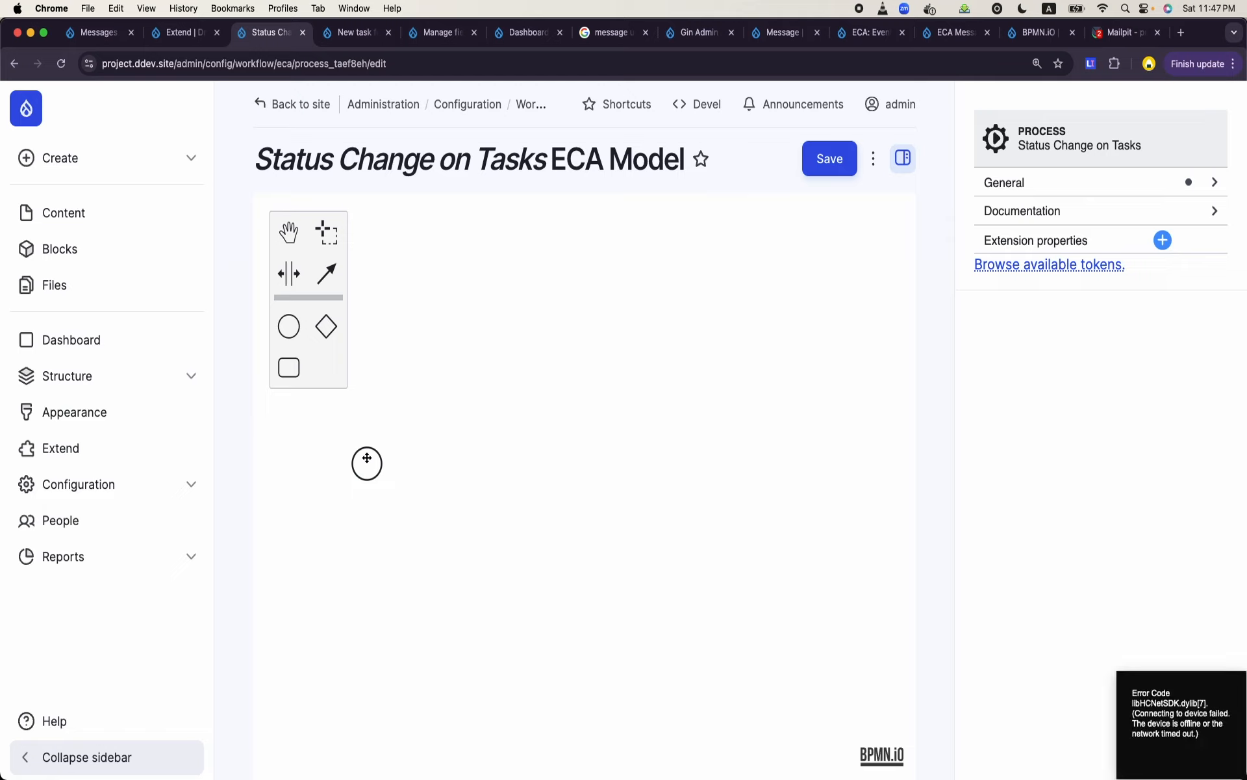
pyautogui.click(367, 460)
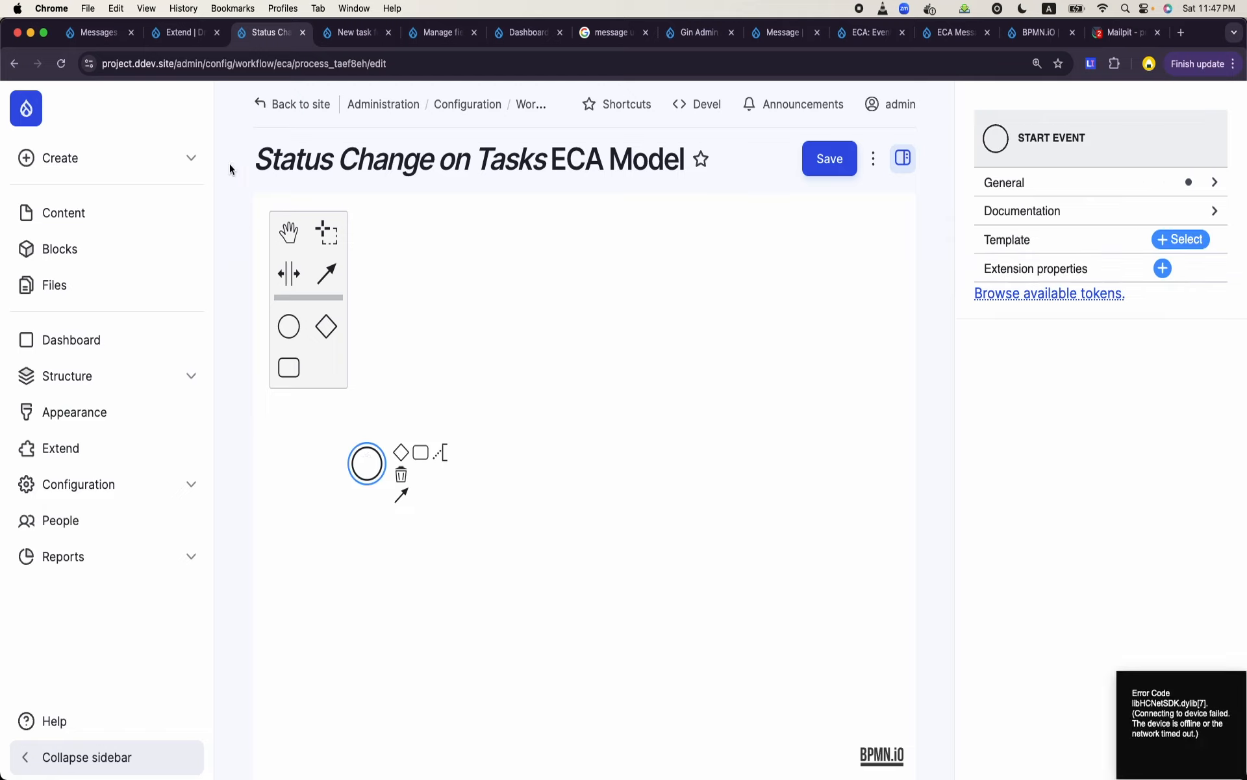
# - Open the most recently updated task in the site content for editing and examine its Status field
pyautogui.click(169, 33)
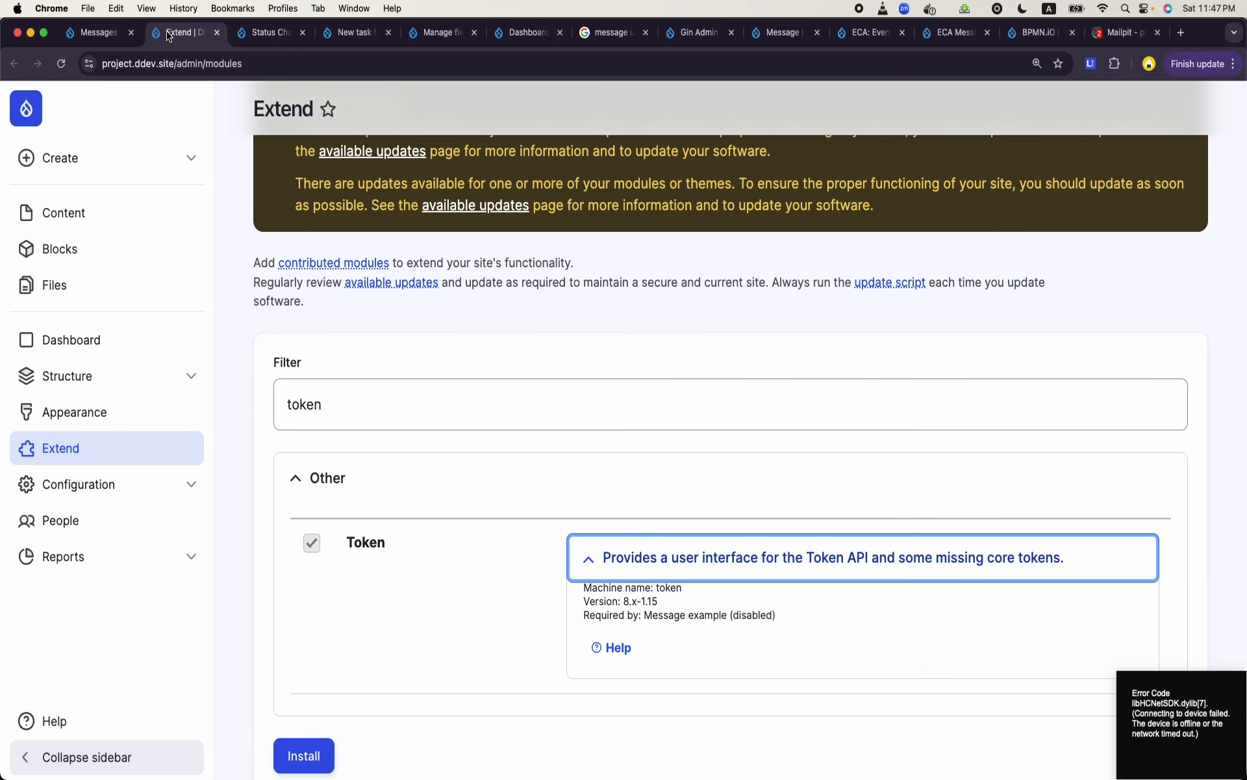
pyautogui.click(85, 209)
pyautogui.scroll(-2, 563, 362)
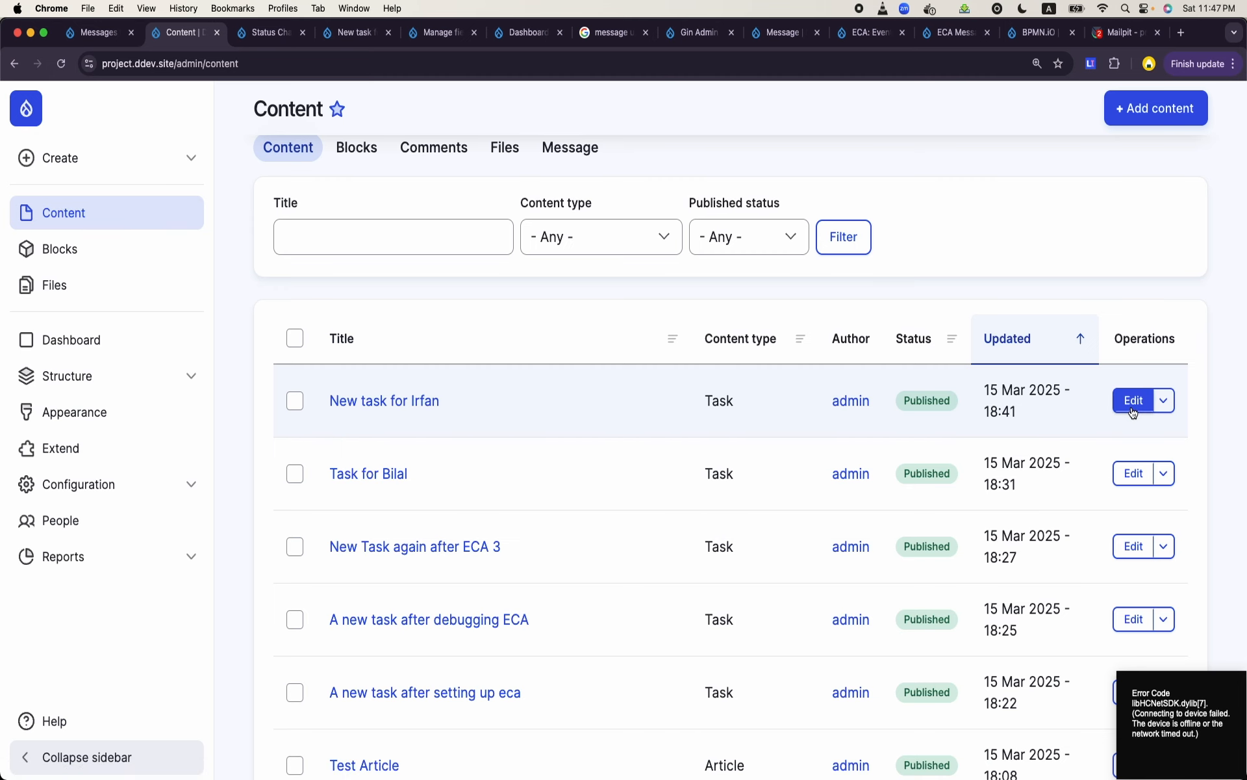
pyautogui.click(1133, 406)
pyautogui.scroll(-5, 585, 491)
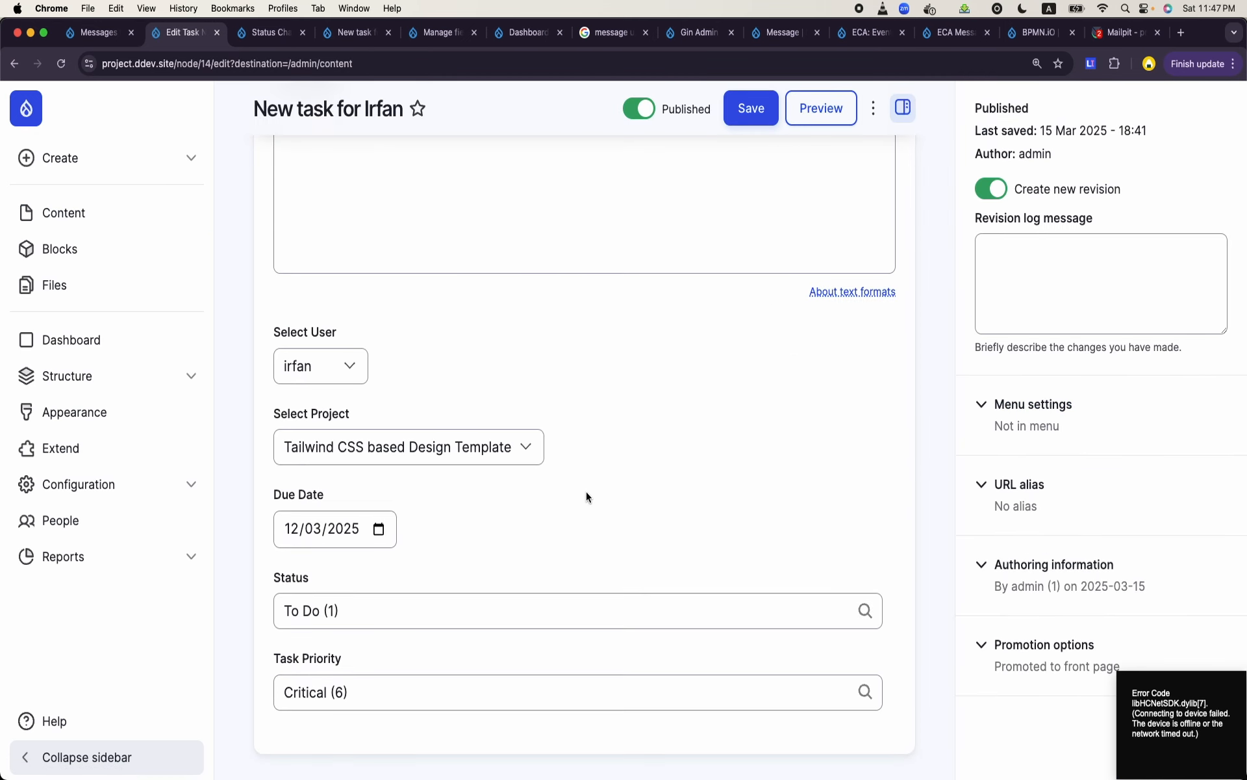
pyautogui.click(570, 551)
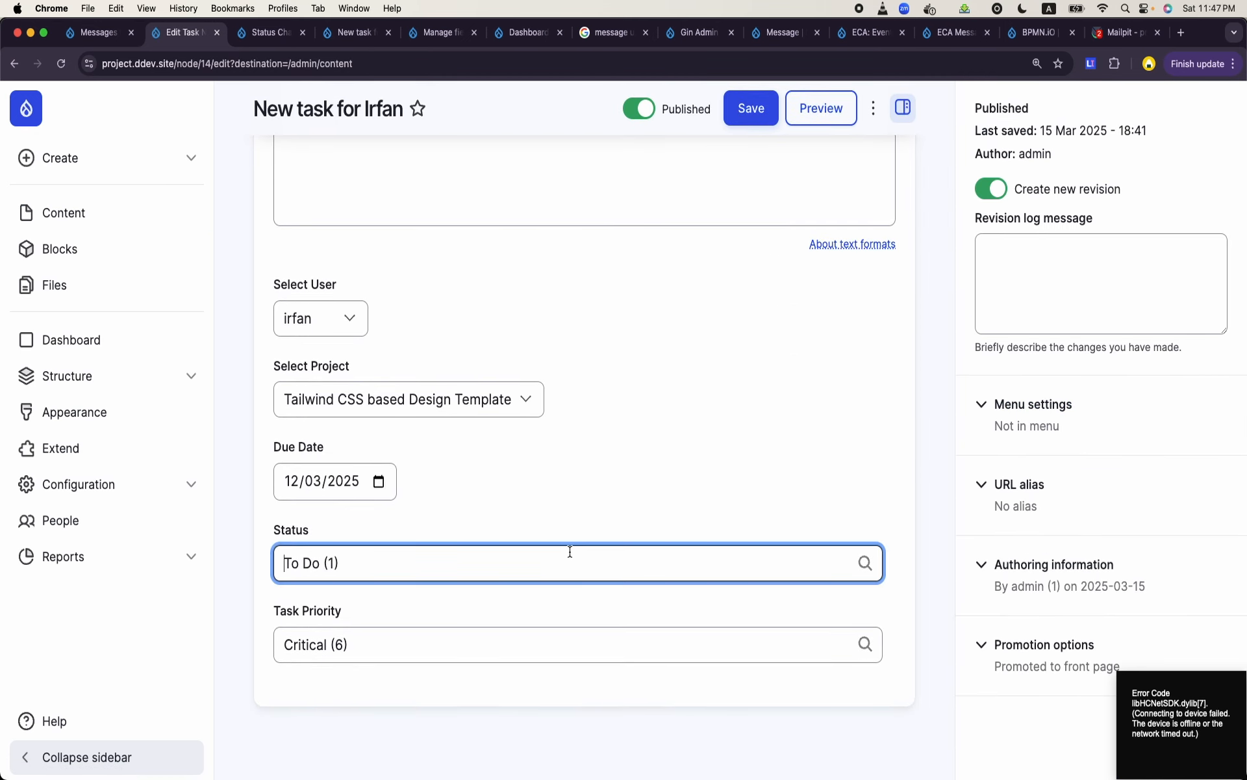
pyautogui.press('super+a')
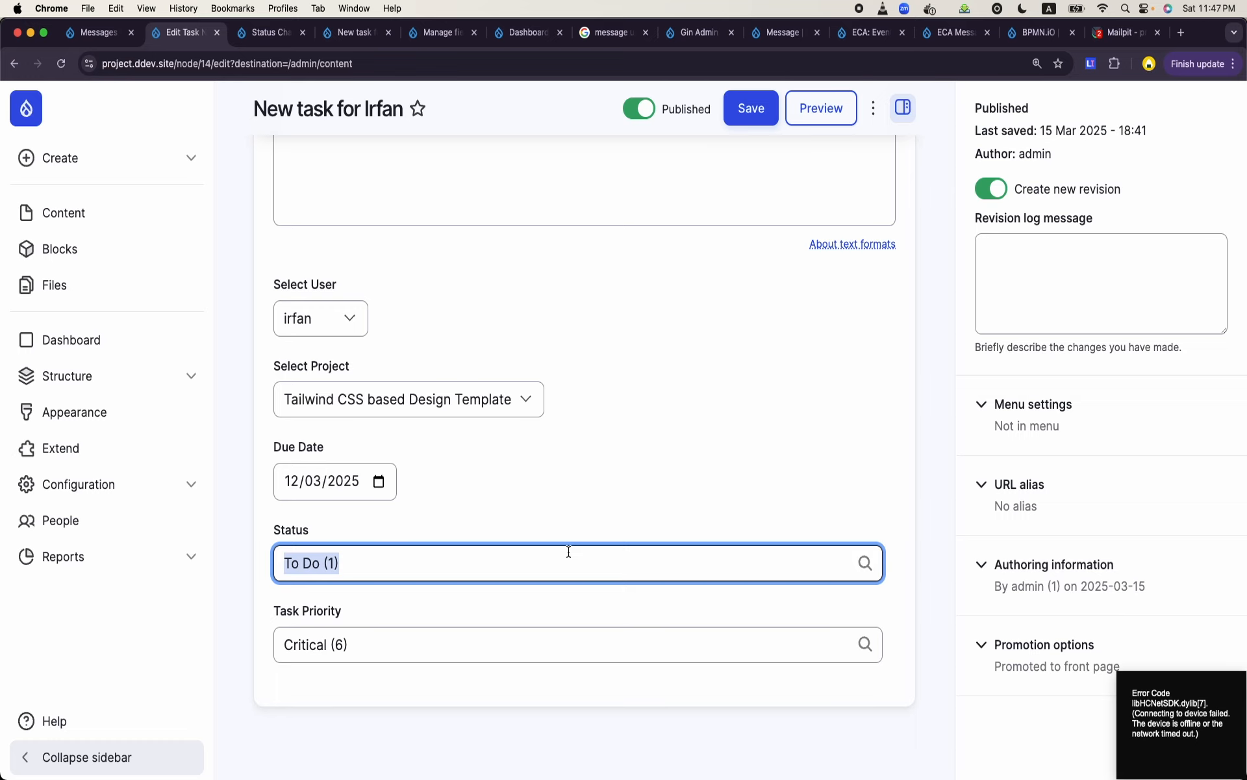
# - Return to the Status Change on Tasks model and apply the Update content entity template to the start event, with type Content: Task
pyautogui.click(356, 32)
pyautogui.click(263, 34)
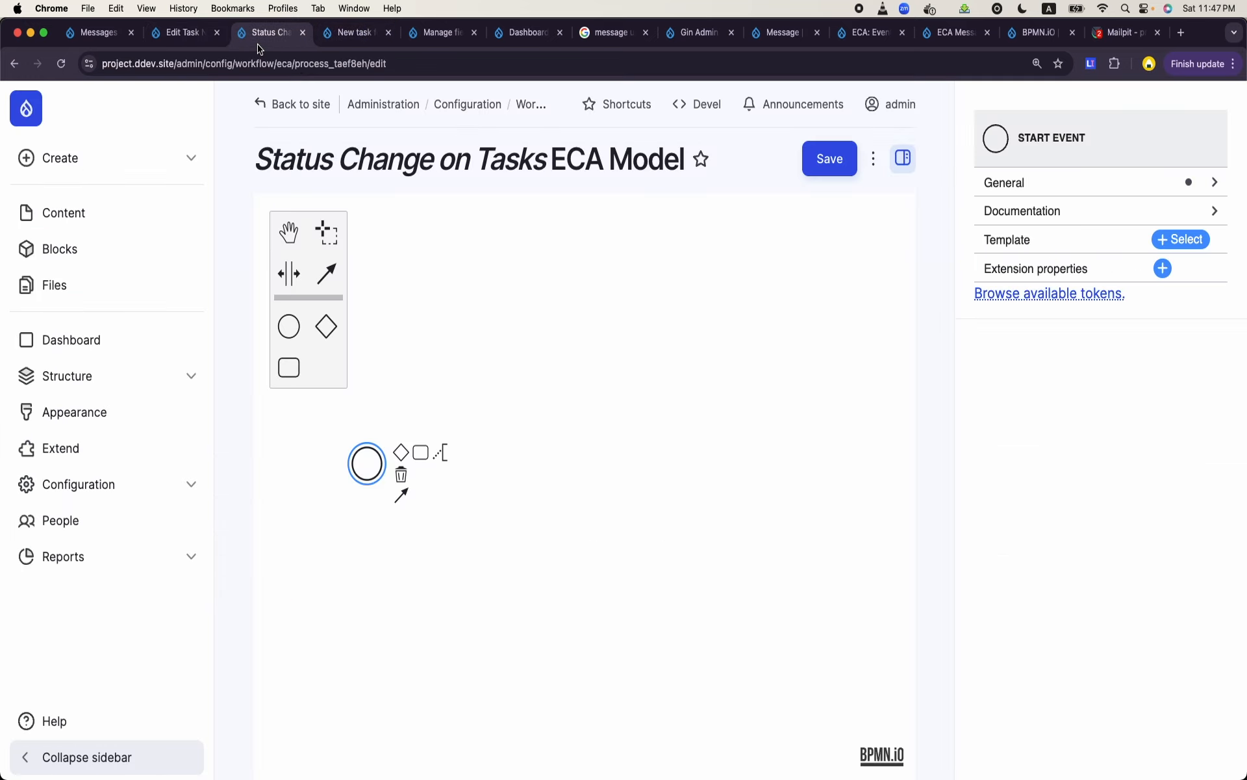
pyautogui.click(355, 476)
pyautogui.click(360, 477)
pyautogui.click(1176, 239)
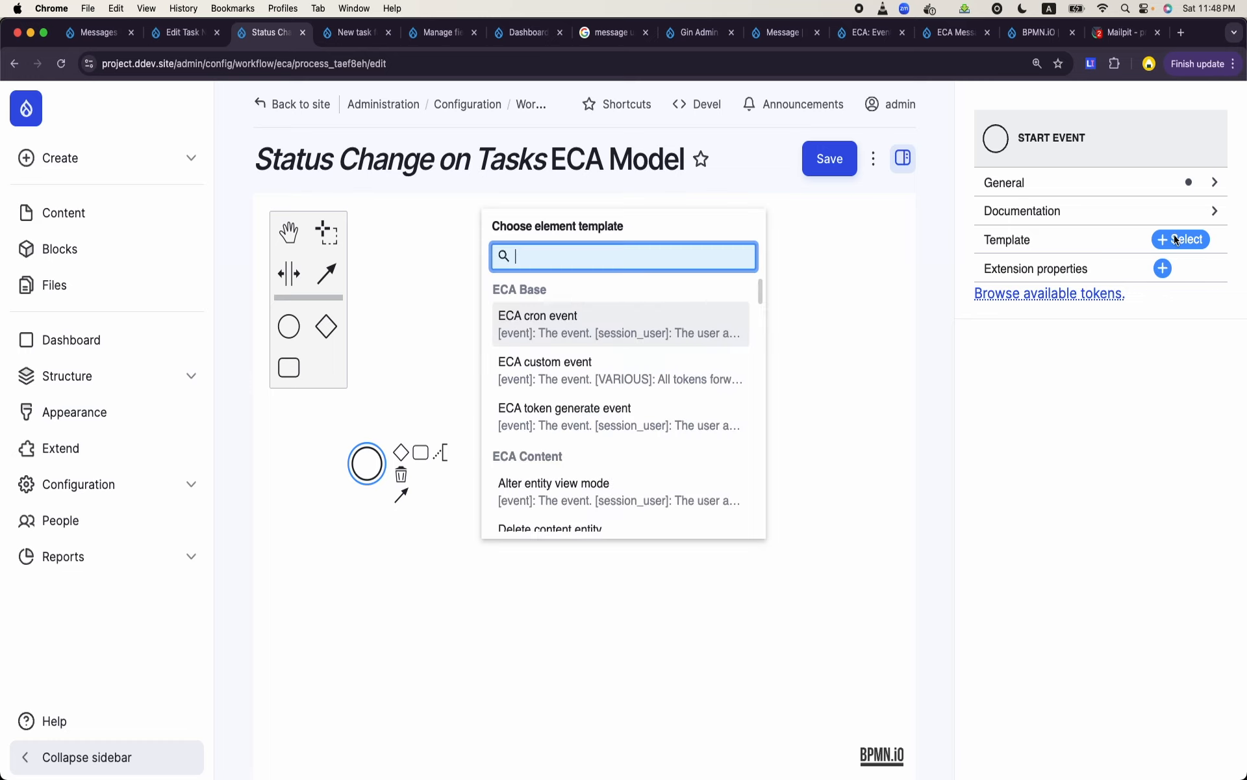
pyautogui.write('update')
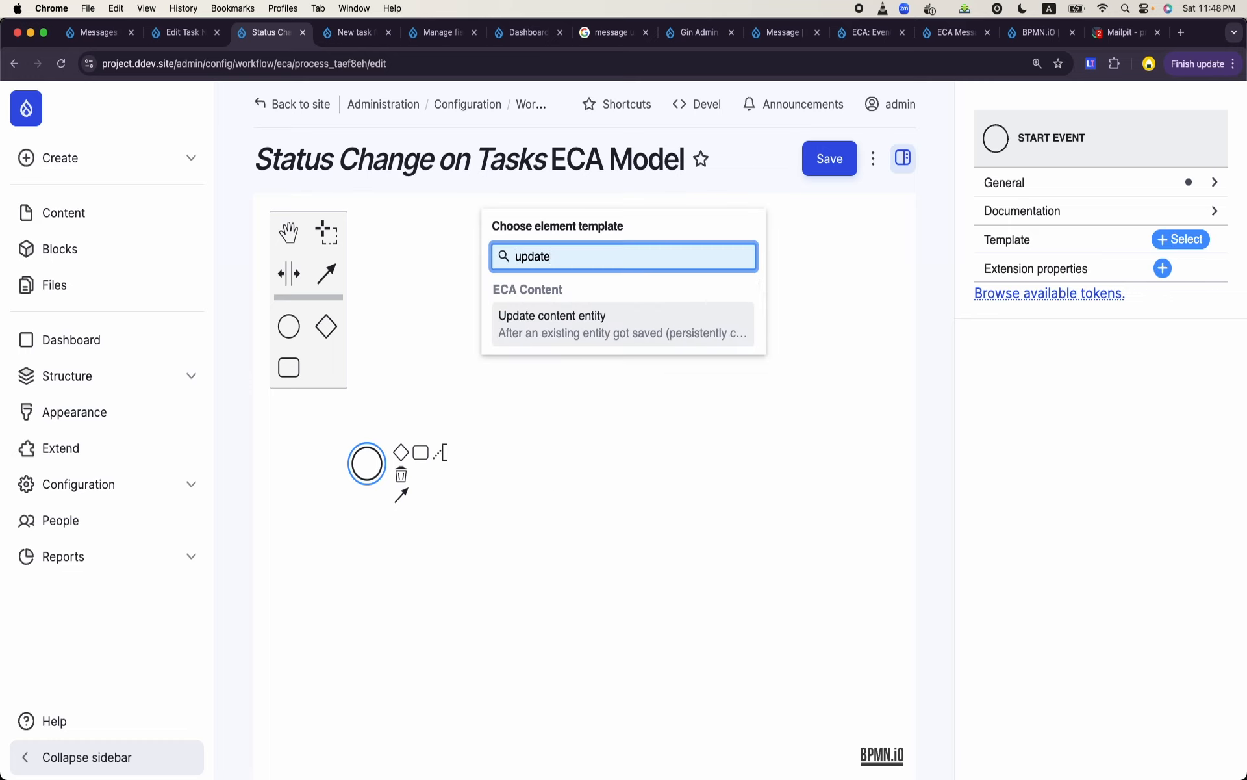
pyautogui.click(569, 322)
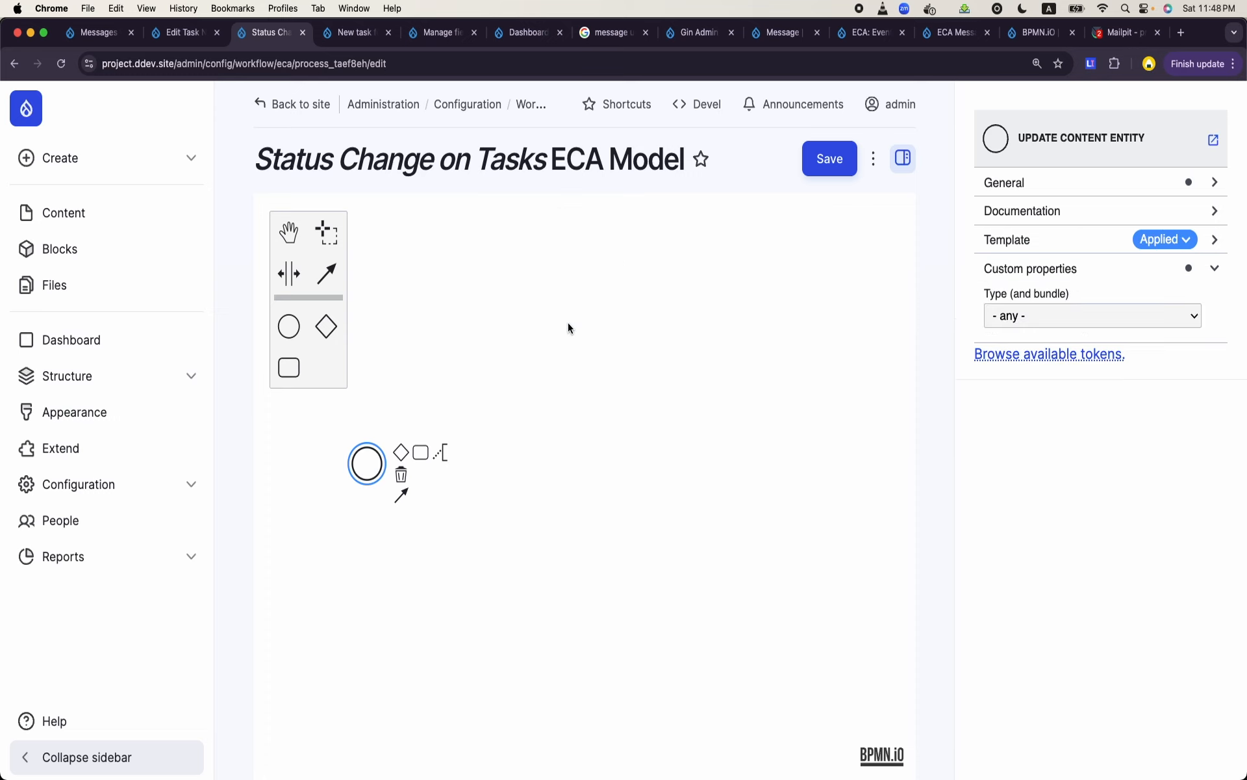
pyautogui.click(1042, 319)
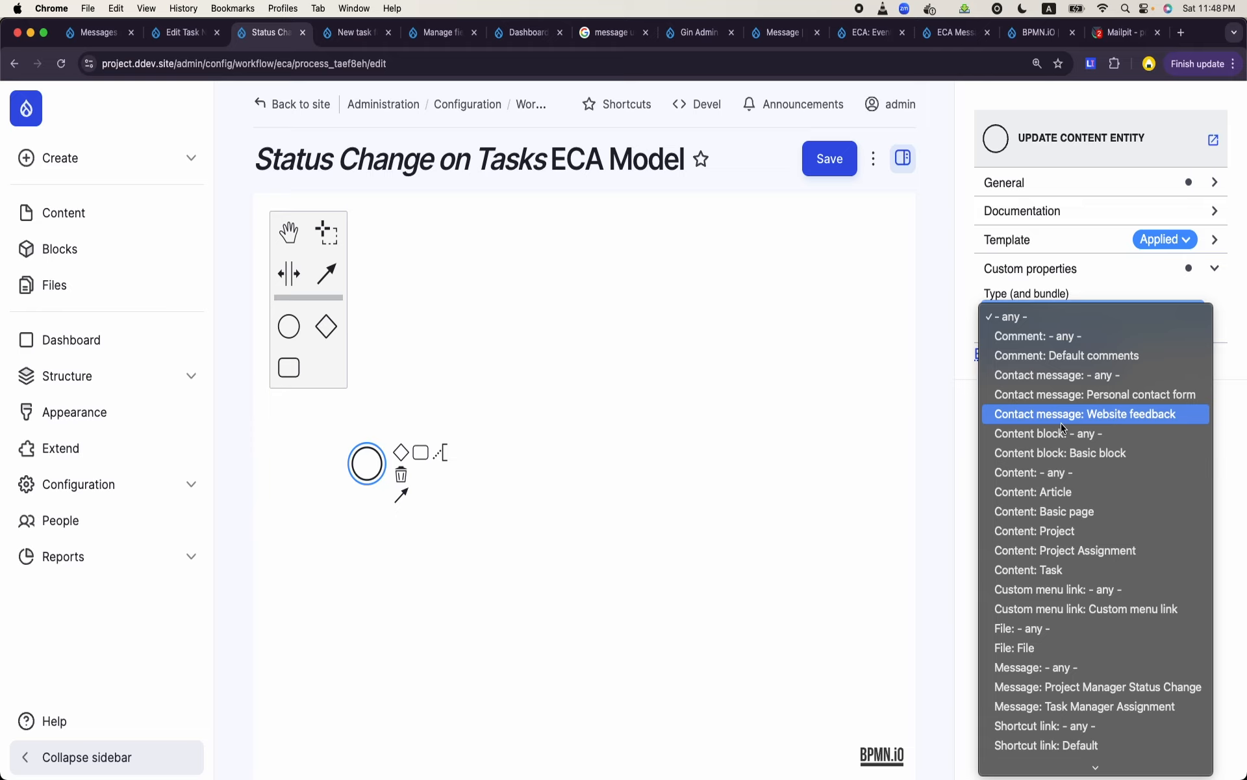
pyautogui.click(1044, 569)
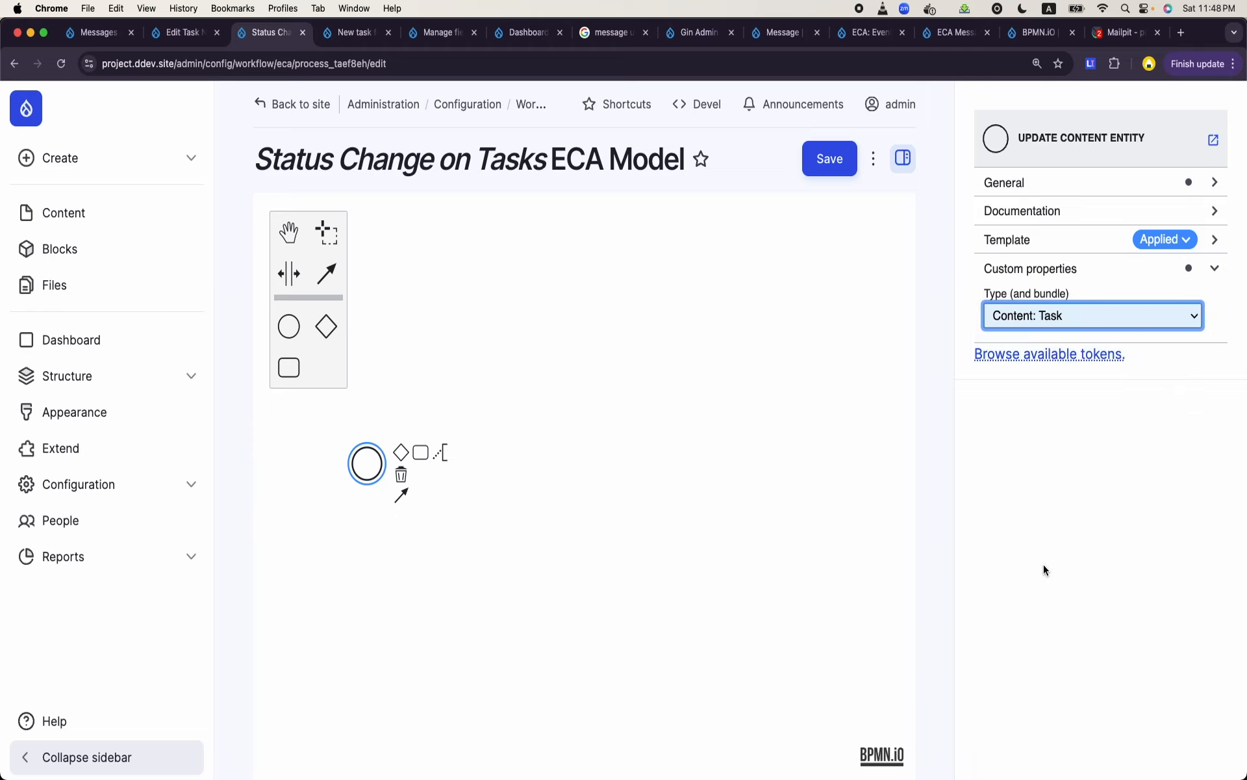
# - Label the start event "When task is updated"
pyautogui.doubleClick(358, 475)
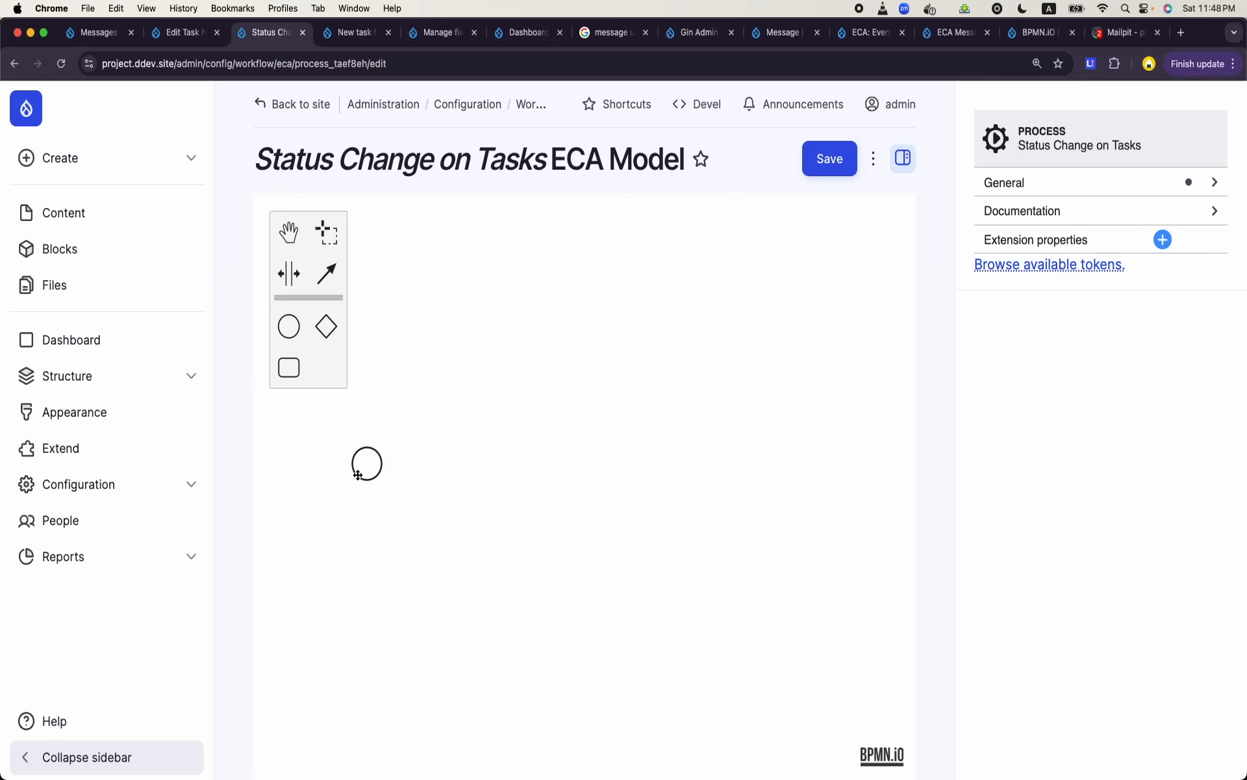
pyautogui.write('w')
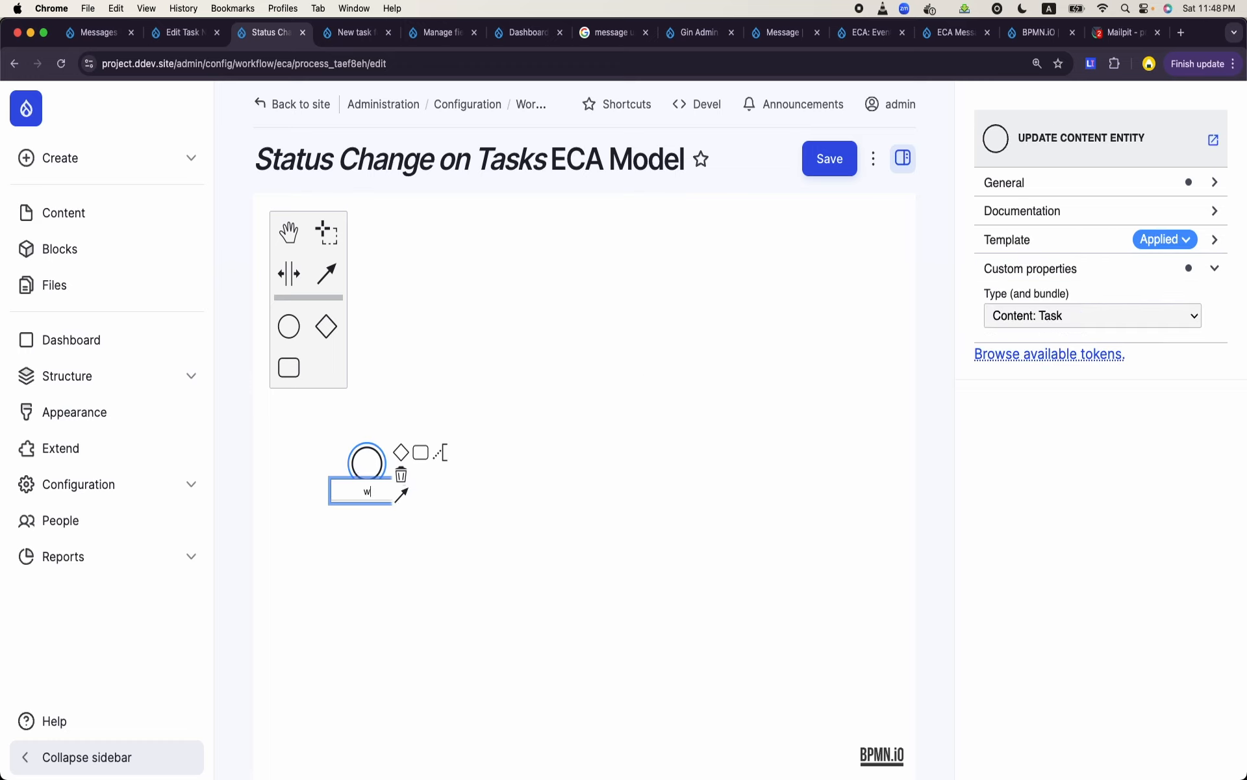
pyautogui.press('BackSpace')
pyautogui.write('When task is updated')
pyautogui.click(441, 593)
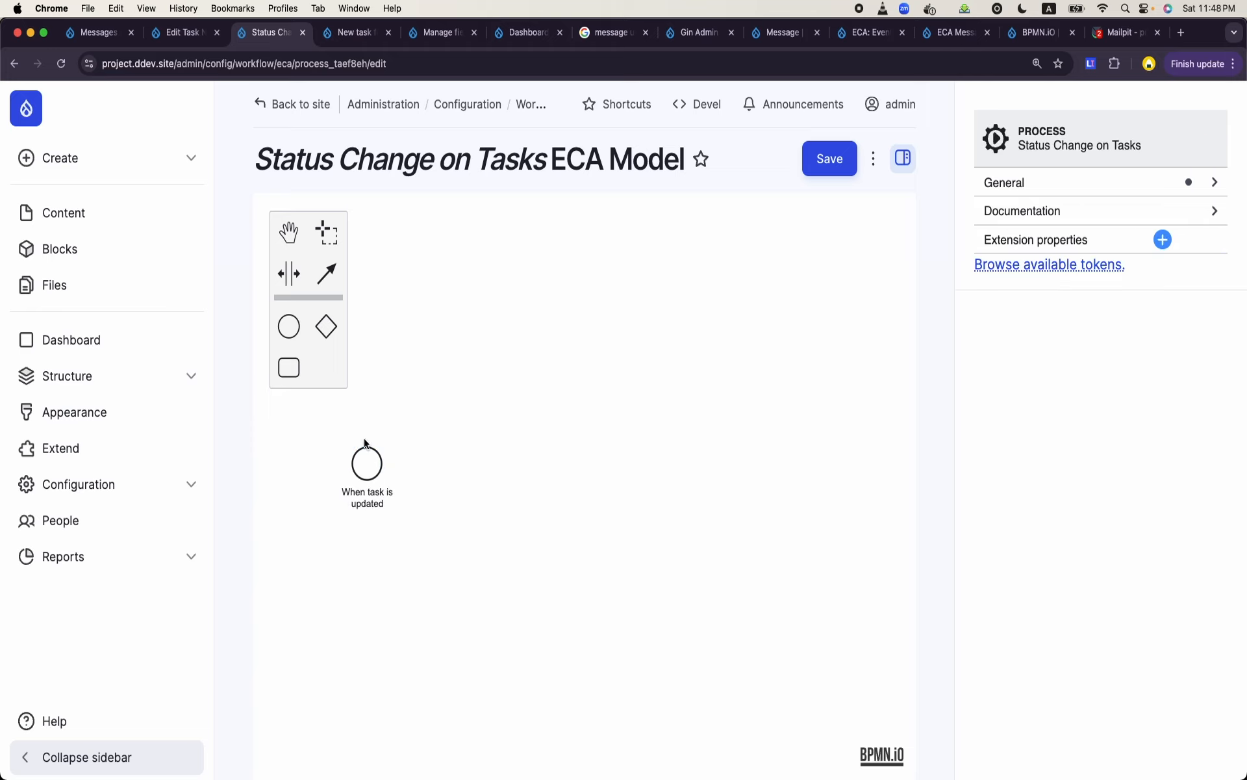
# - Append an unnamed task connected to the "When task is updated" event and move it farther to the right of the event
pyautogui.click(370, 477)
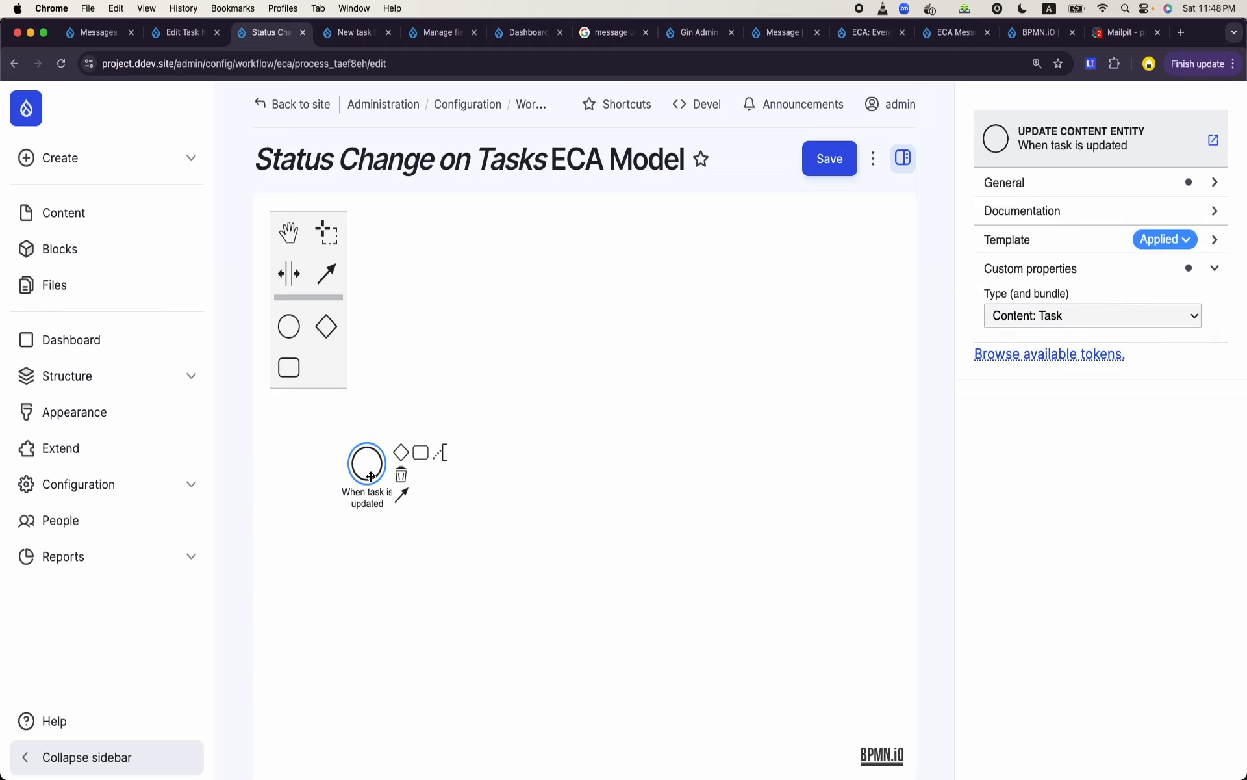
pyautogui.click(418, 454)
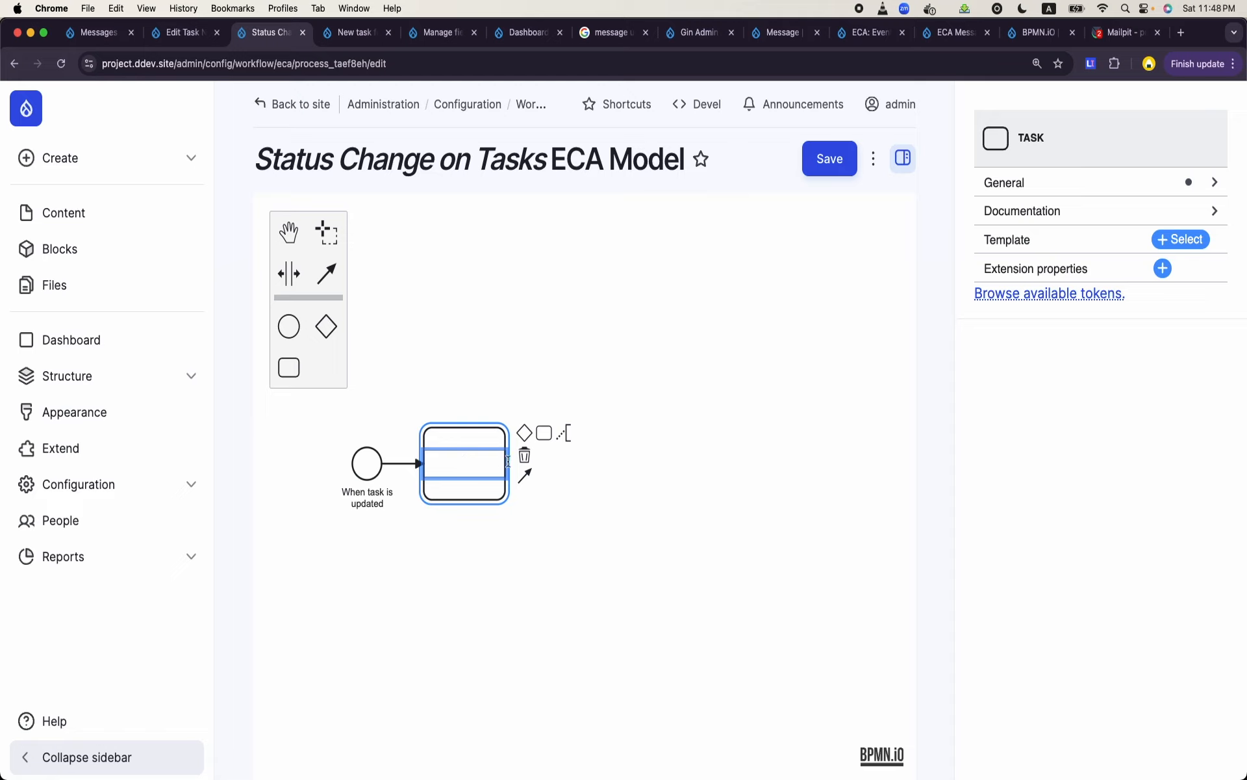
pyautogui.click(508, 550)
pyautogui.click(497, 482)
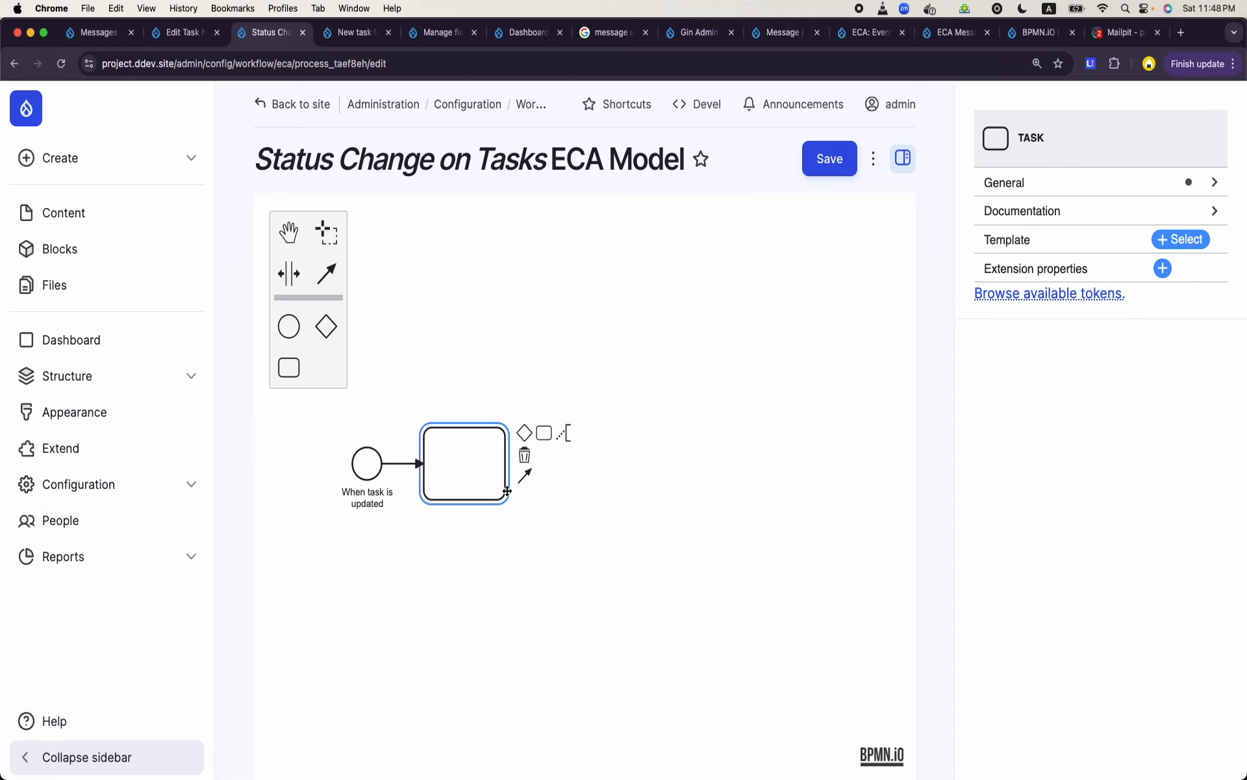
pyautogui.moveTo(507, 491); pyautogui.dragTo(628, 494)
pyautogui.click(602, 539)
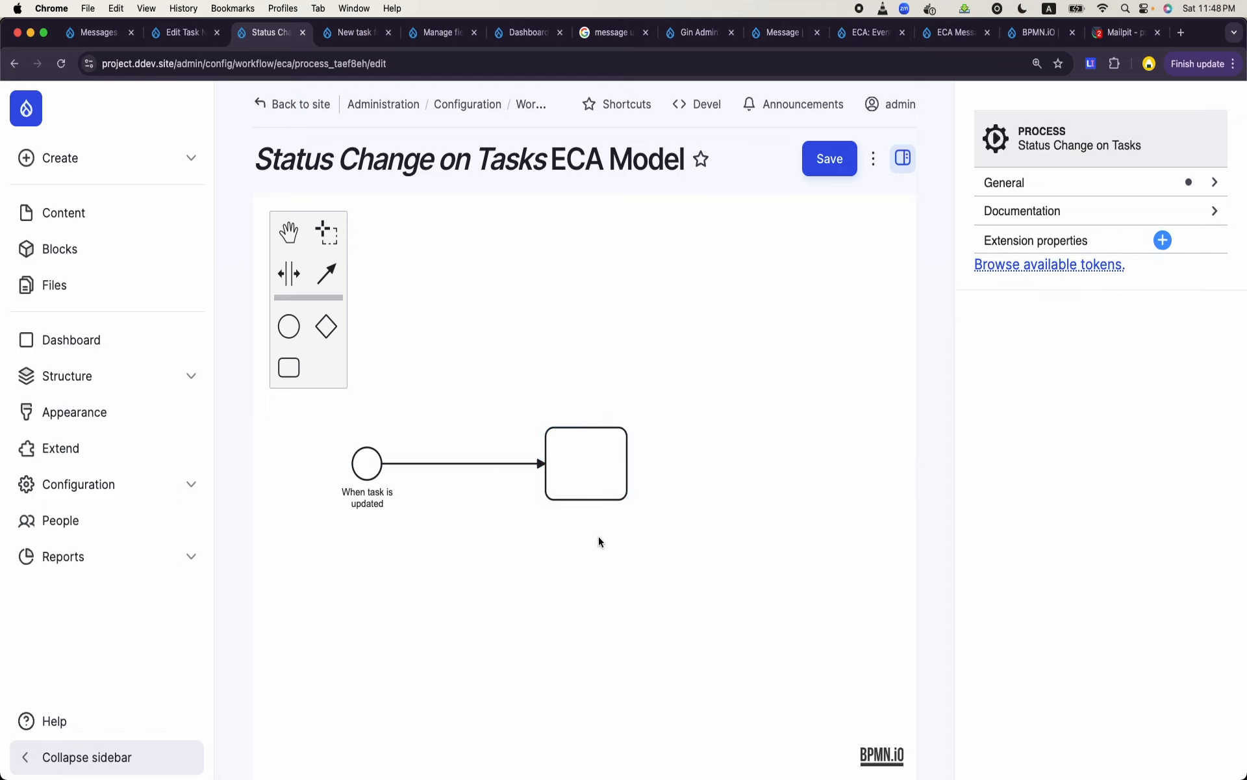
pyautogui.click(610, 467)
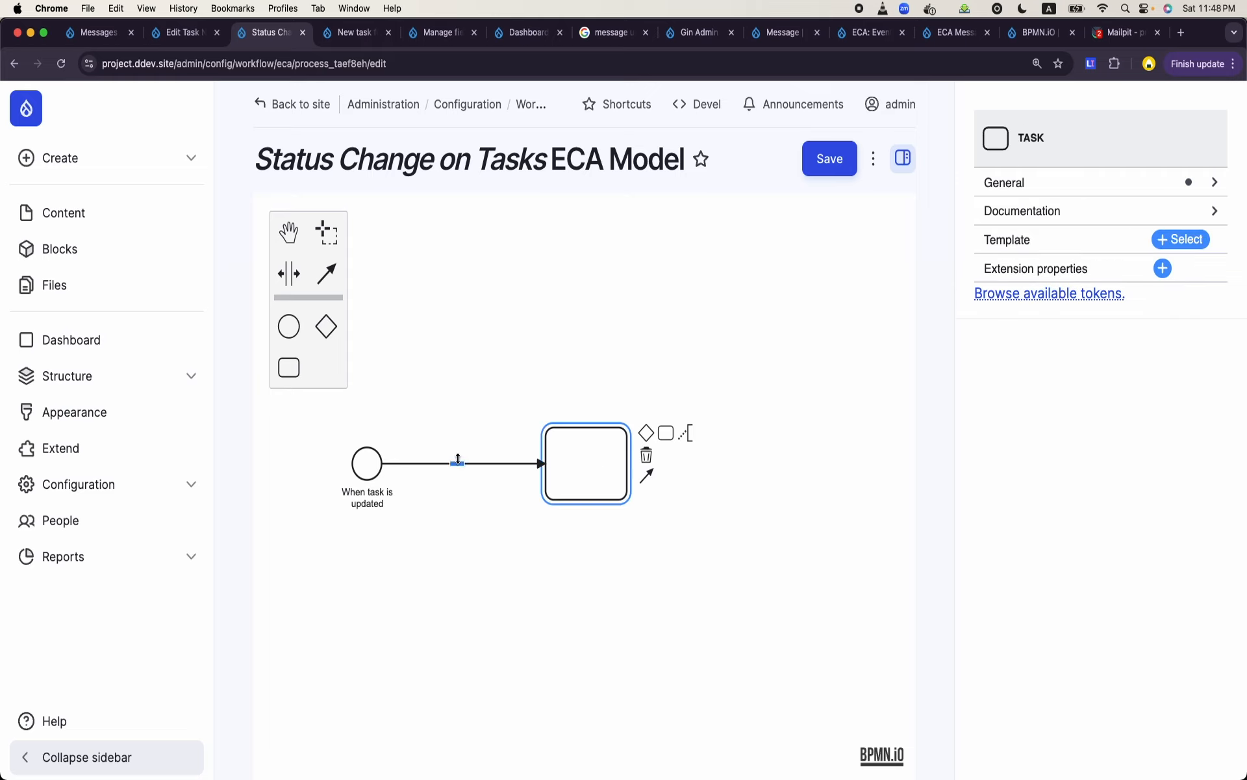
# - Reroute the sequence flow between the event and the task so that it arches above both elements
pyautogui.moveTo(457, 461); pyautogui.dragTo(457, 346)
pyautogui.click(468, 342)
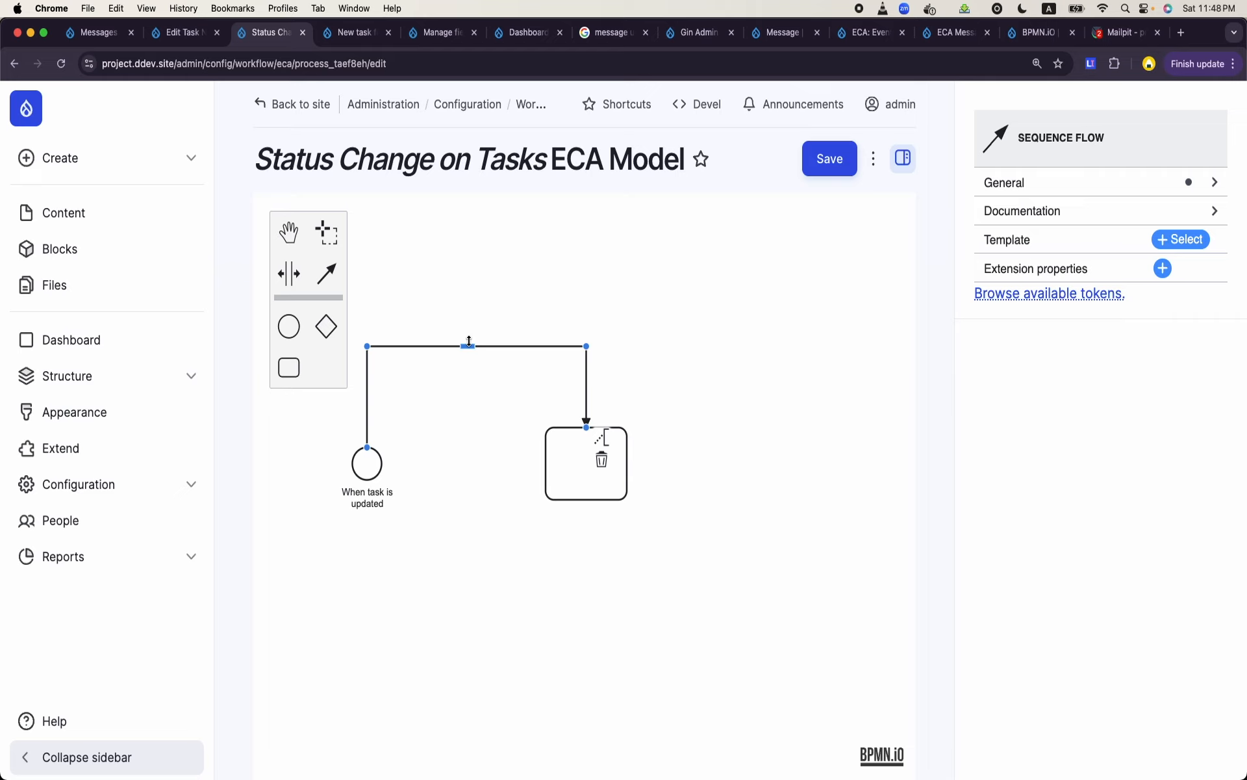
pyautogui.click(469, 341)
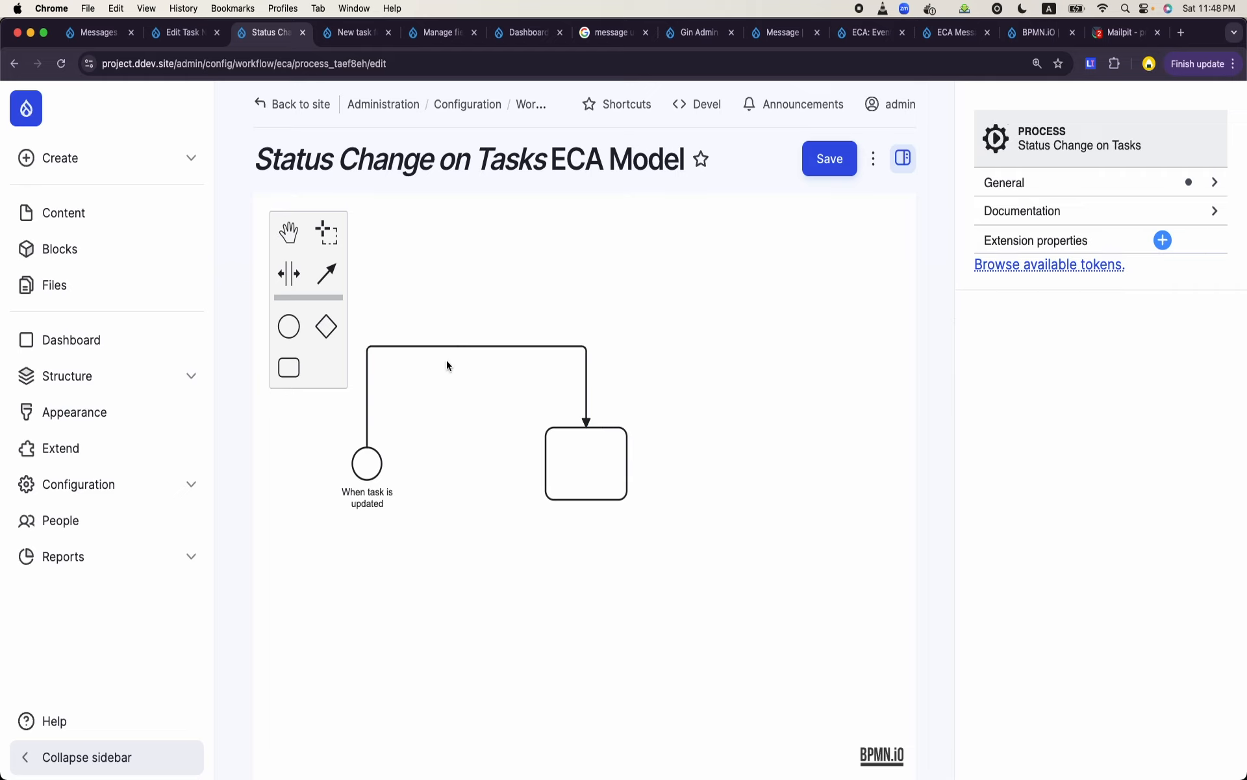
pyautogui.click(364, 455)
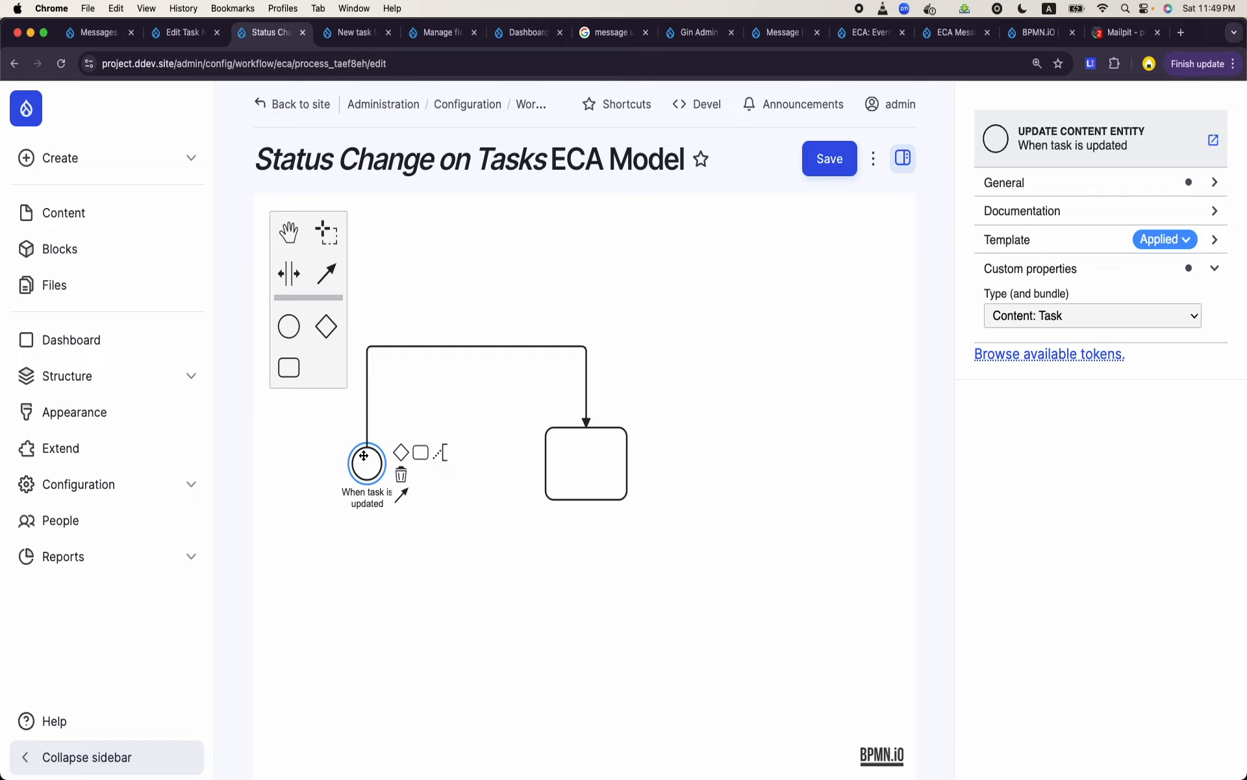
pyautogui.click(581, 472)
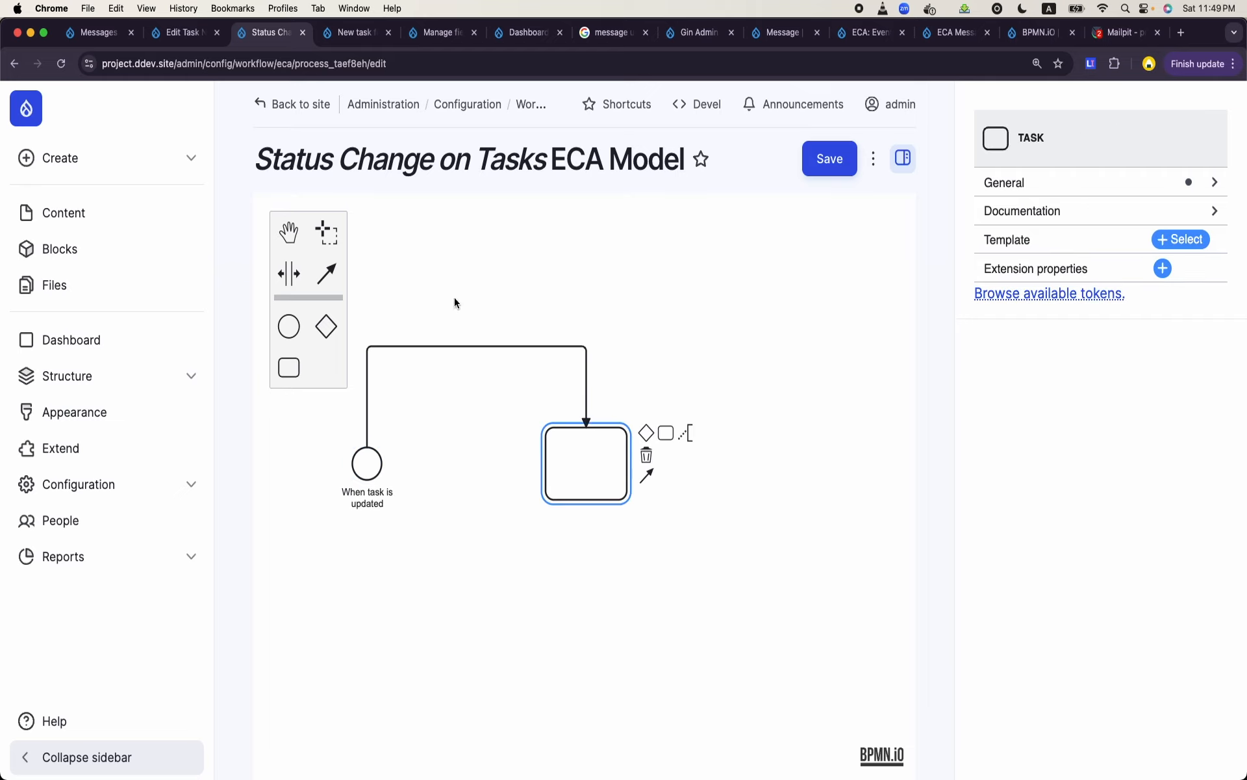
pyautogui.click(457, 346)
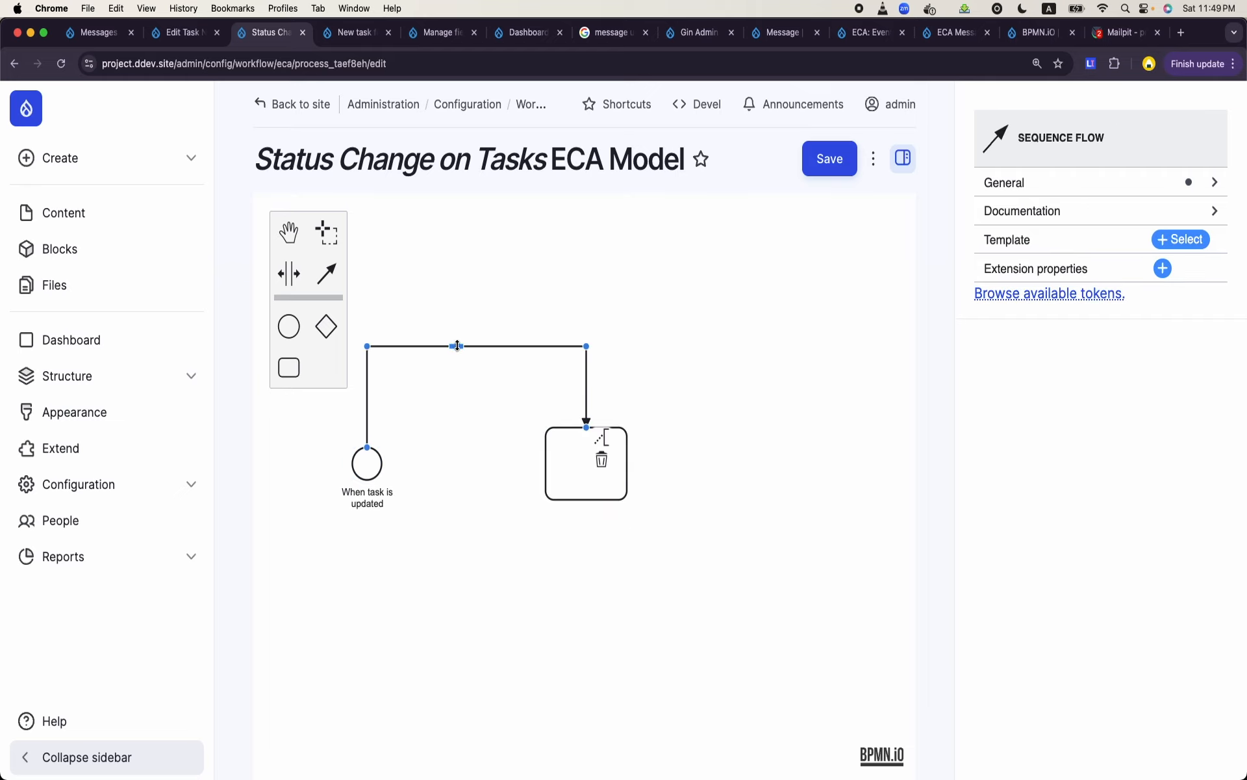
pyautogui.click(370, 460)
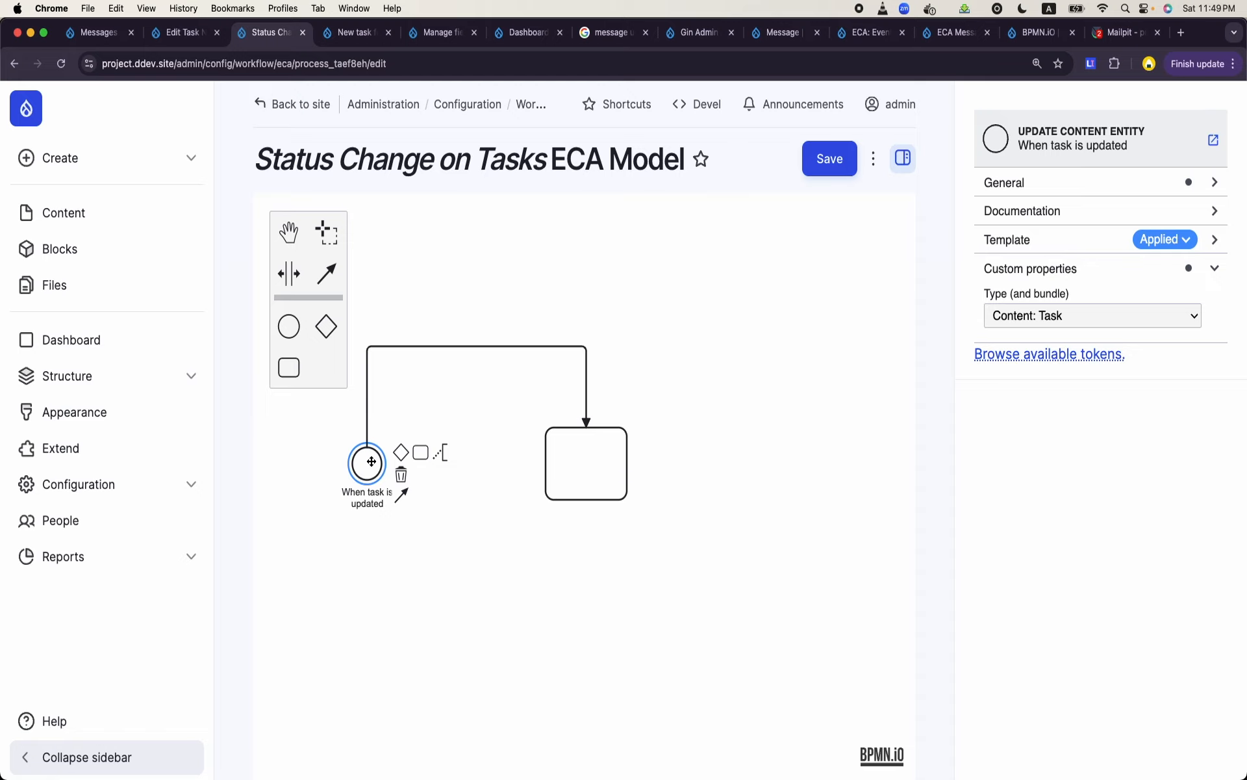
pyautogui.click(590, 479)
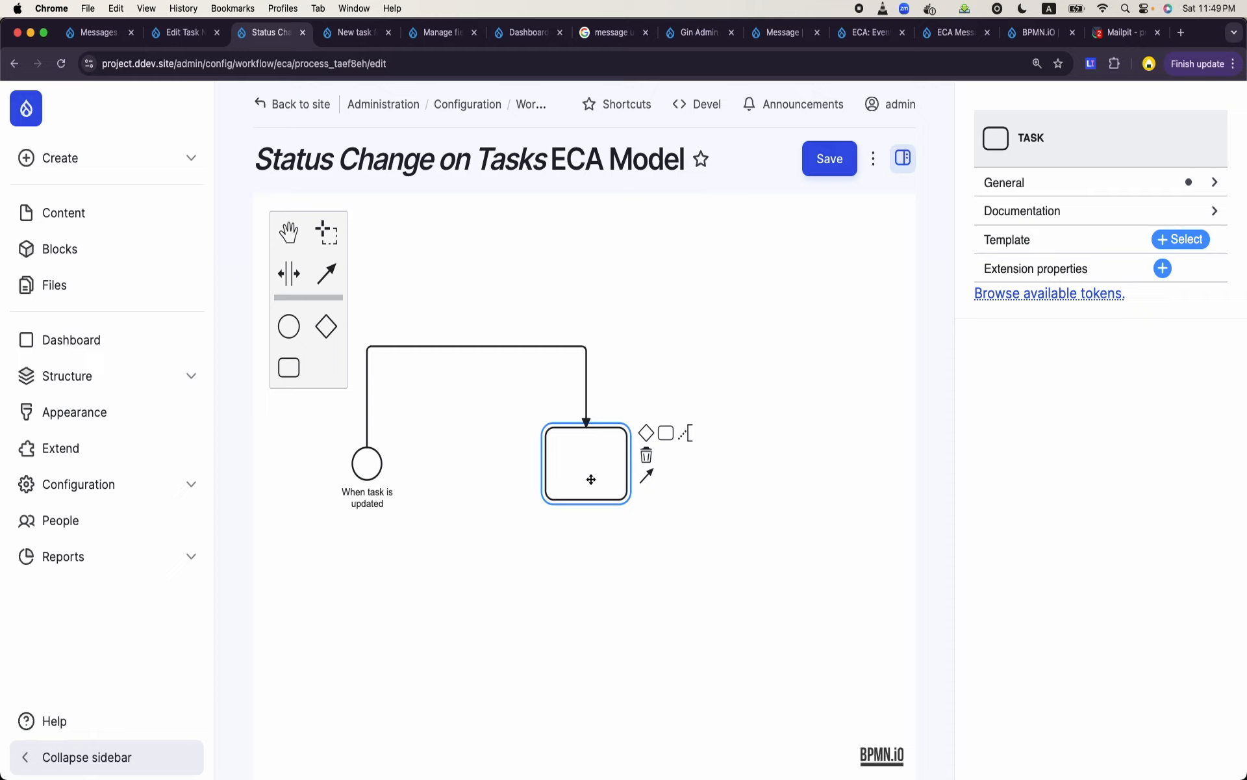
# - Apply the "Entity: field value changed" condition template to the sequence flow between the event and the task
pyautogui.click(509, 348)
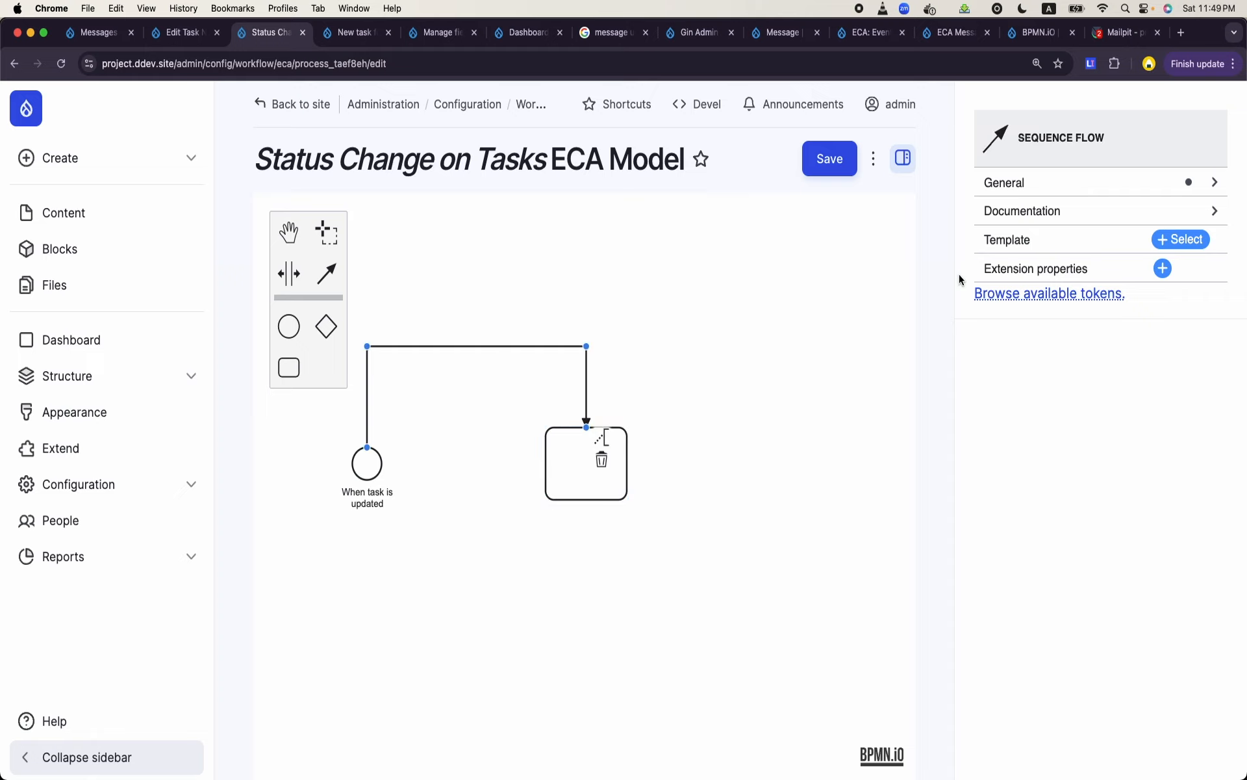
pyautogui.click(1191, 240)
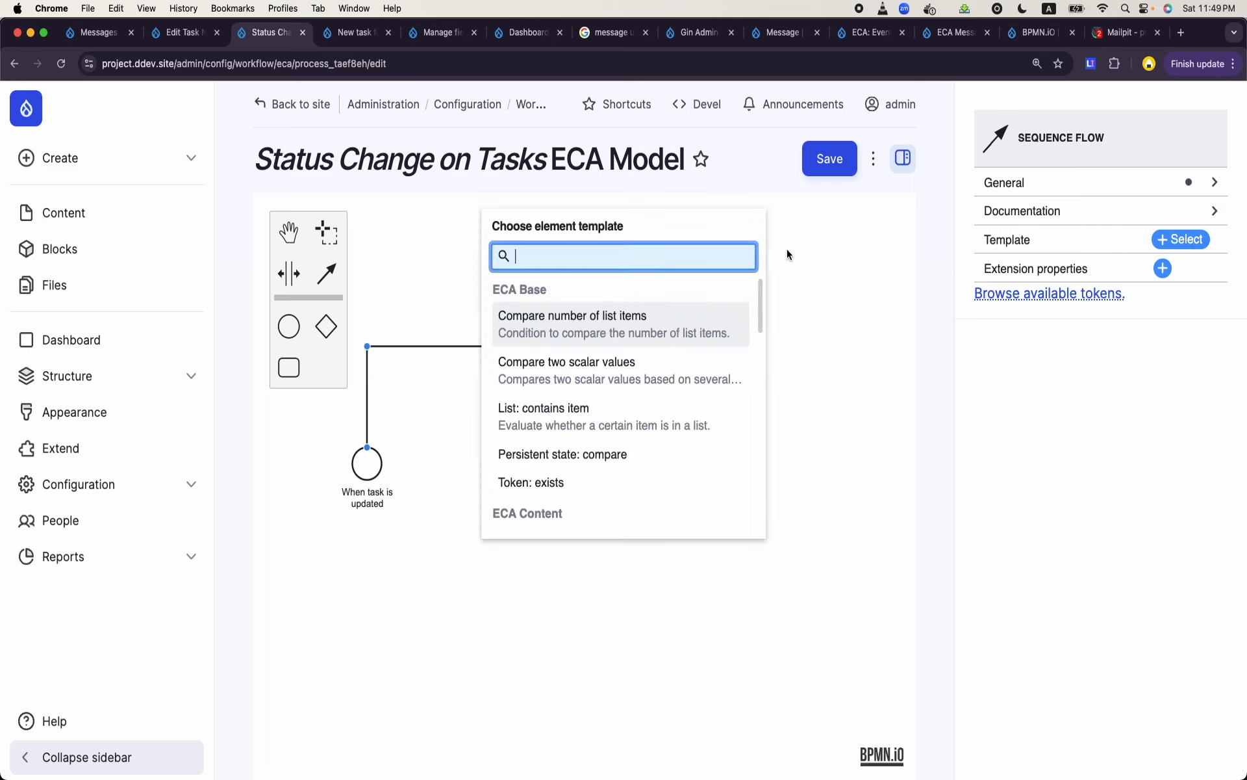
pyautogui.write('value ch')
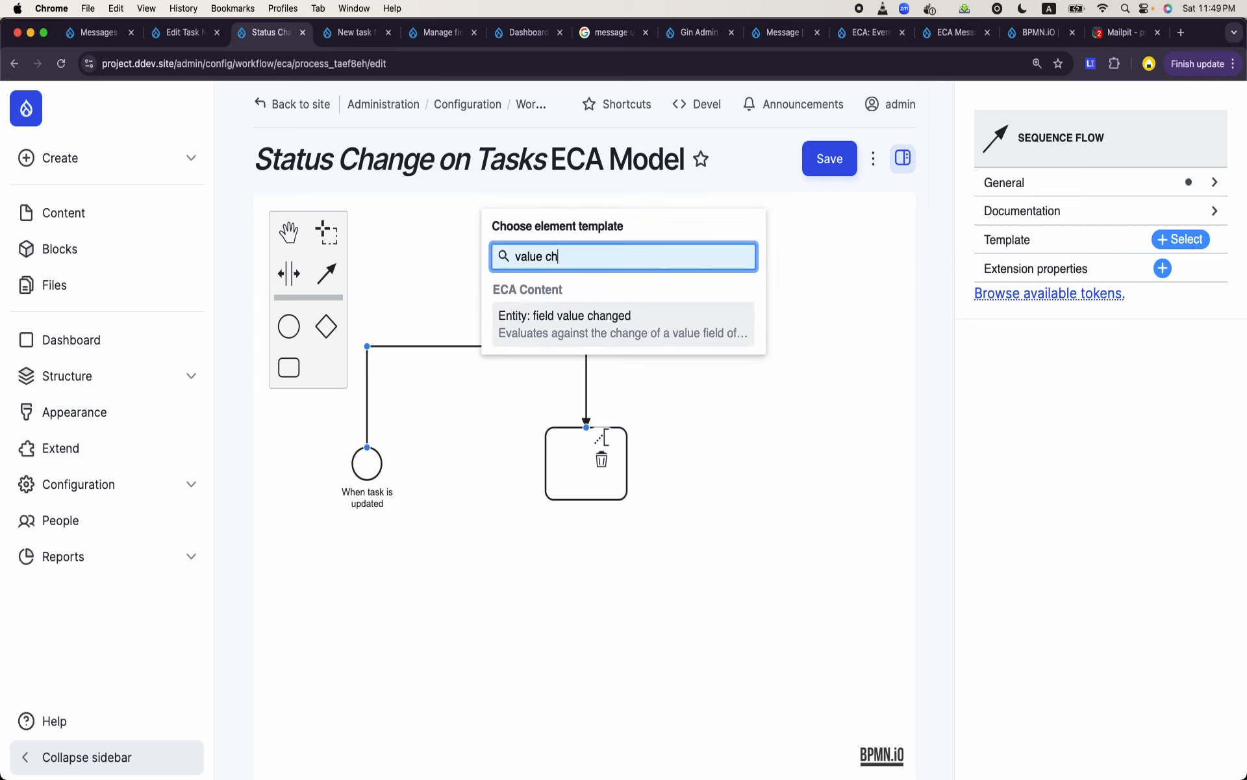
pyautogui.click(591, 325)
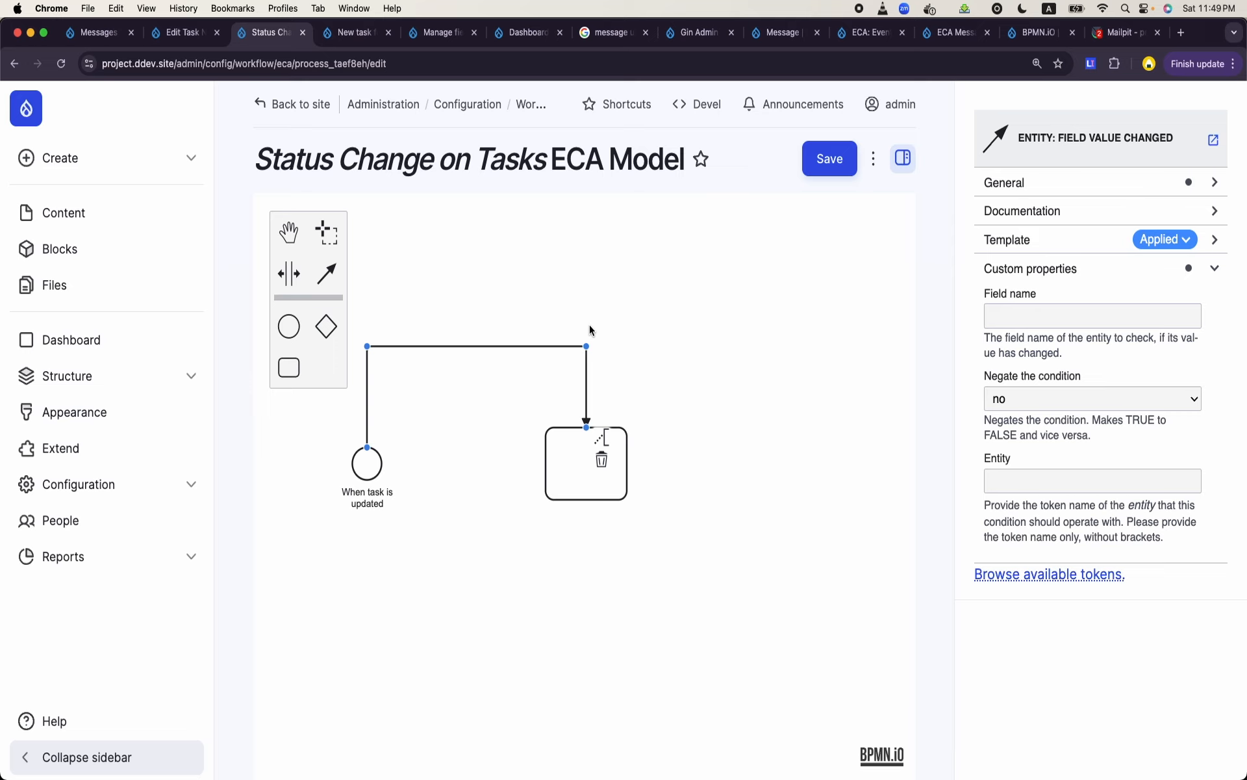
# - Enter field_status as the field name in the flow's "Entity: field value changed" condition
pyautogui.click(183, 32)
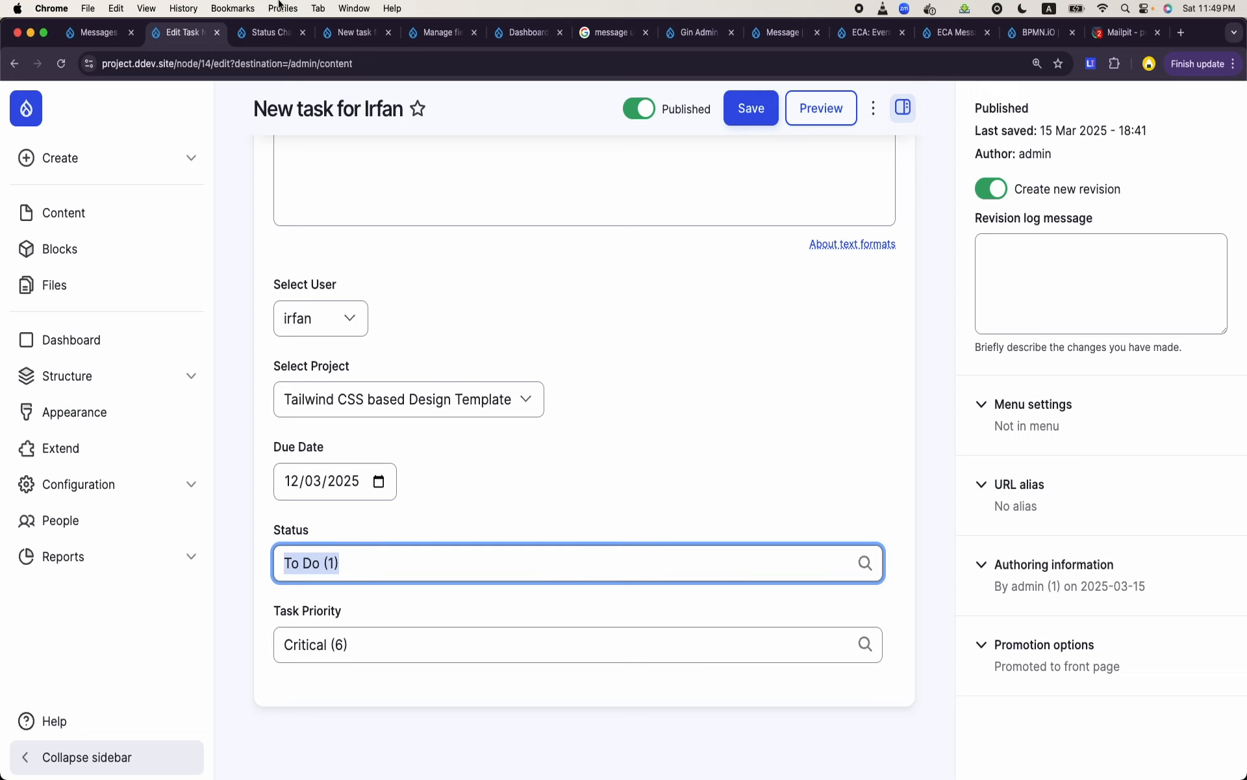
pyautogui.click(349, 35)
pyautogui.click(429, 39)
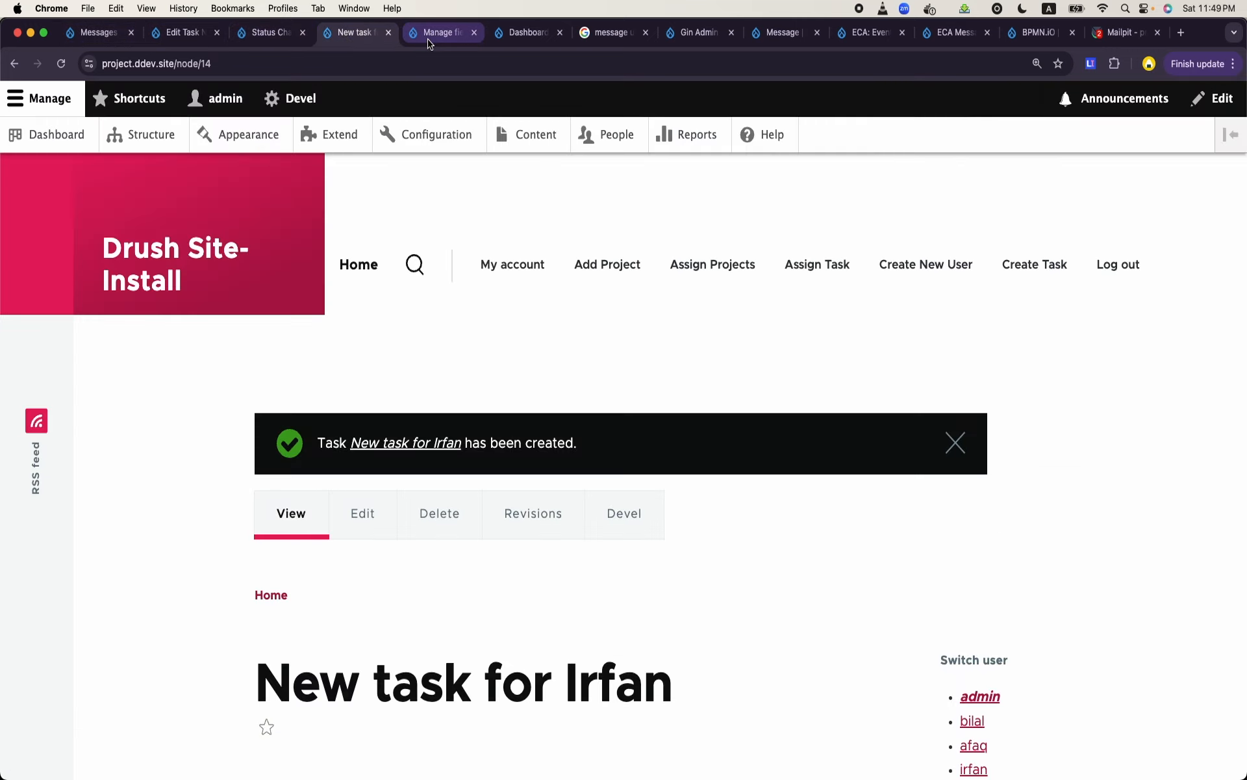
pyautogui.click(266, 36)
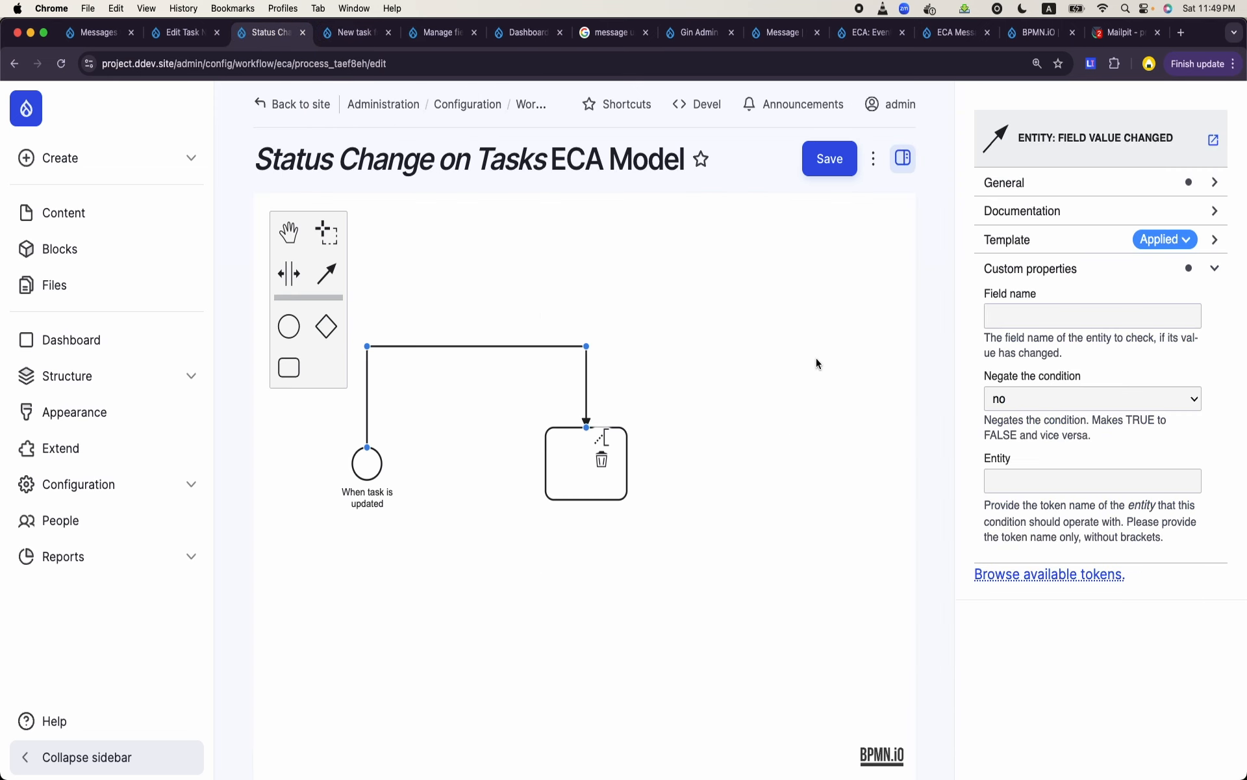
pyautogui.click(1100, 316)
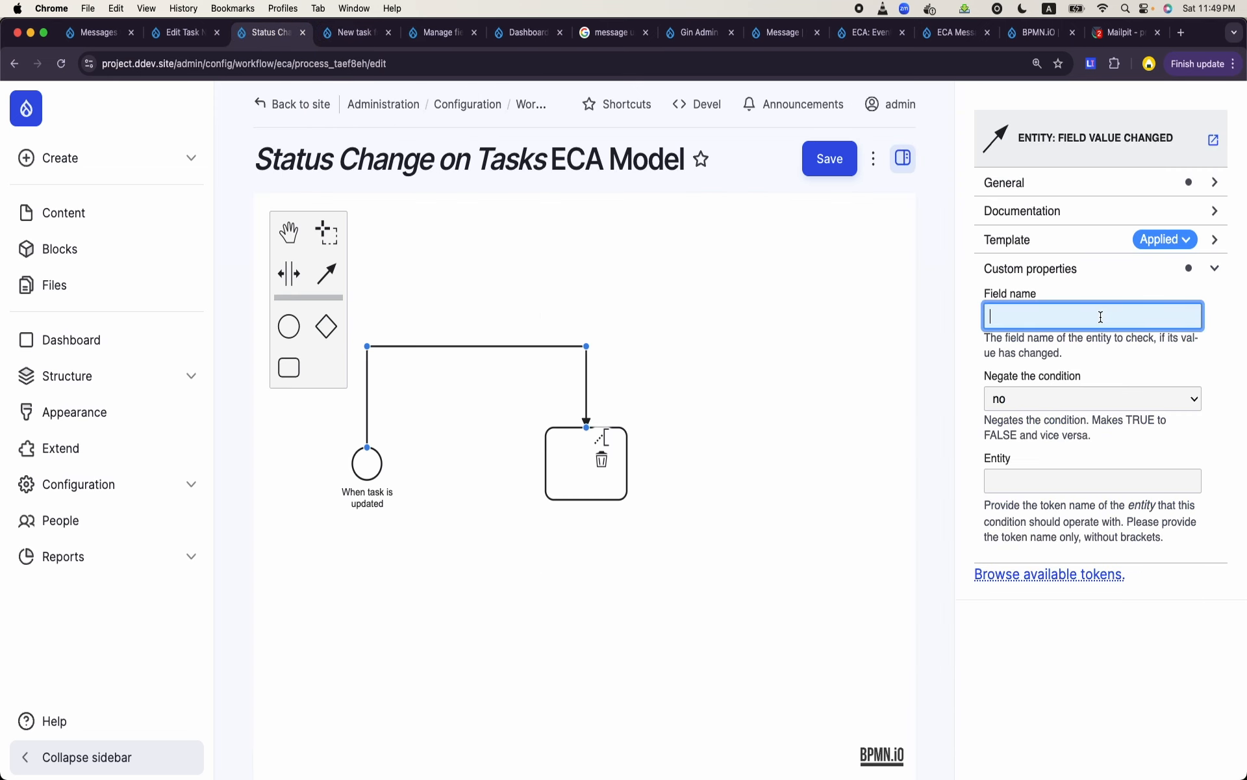
pyautogui.write('field_status')
# - Open the field list of the Task content type and copy the machine name of its Status field
pyautogui.click(192, 32)
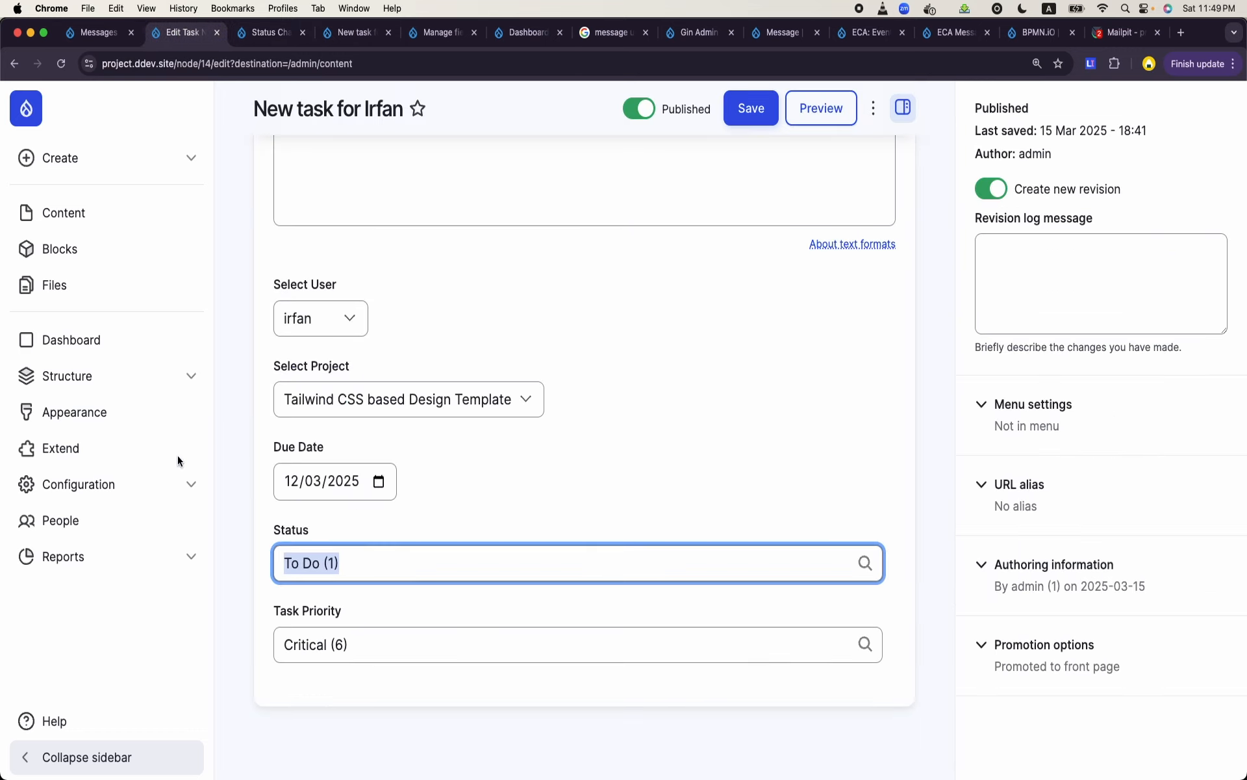
pyautogui.click(86, 34)
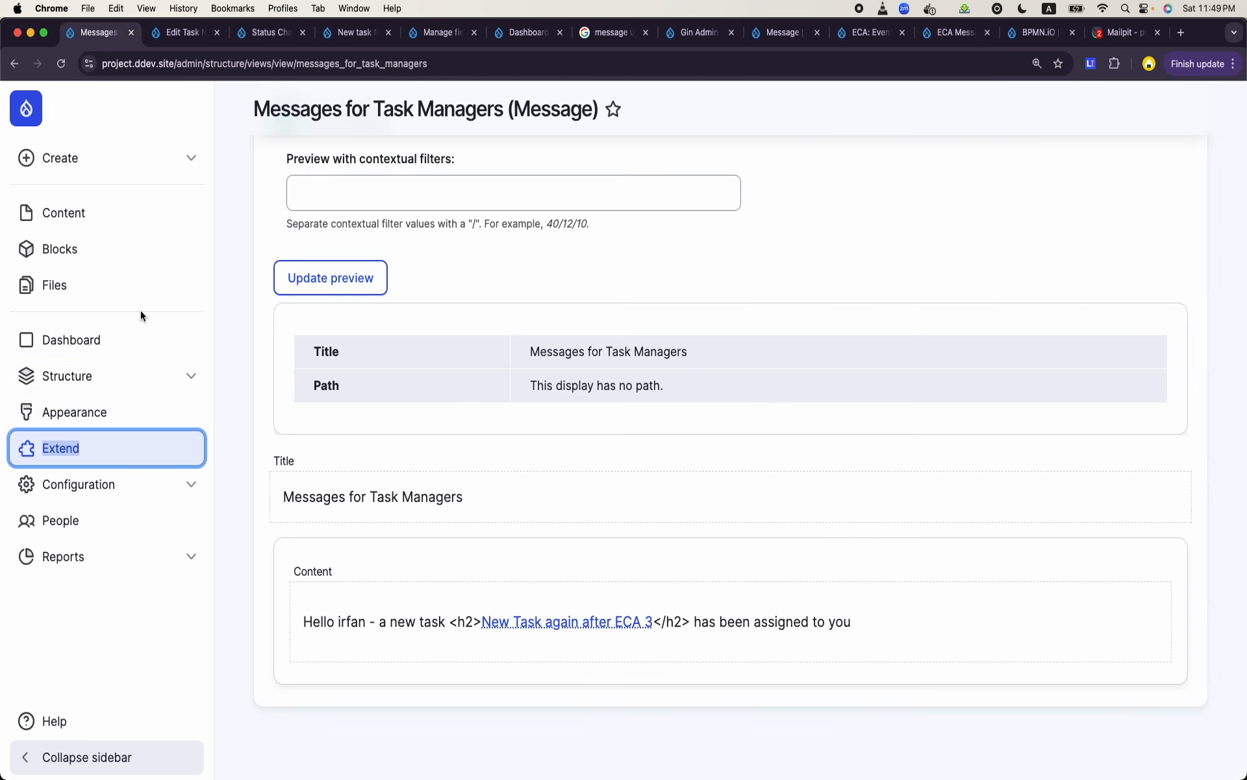
pyautogui.click(123, 377)
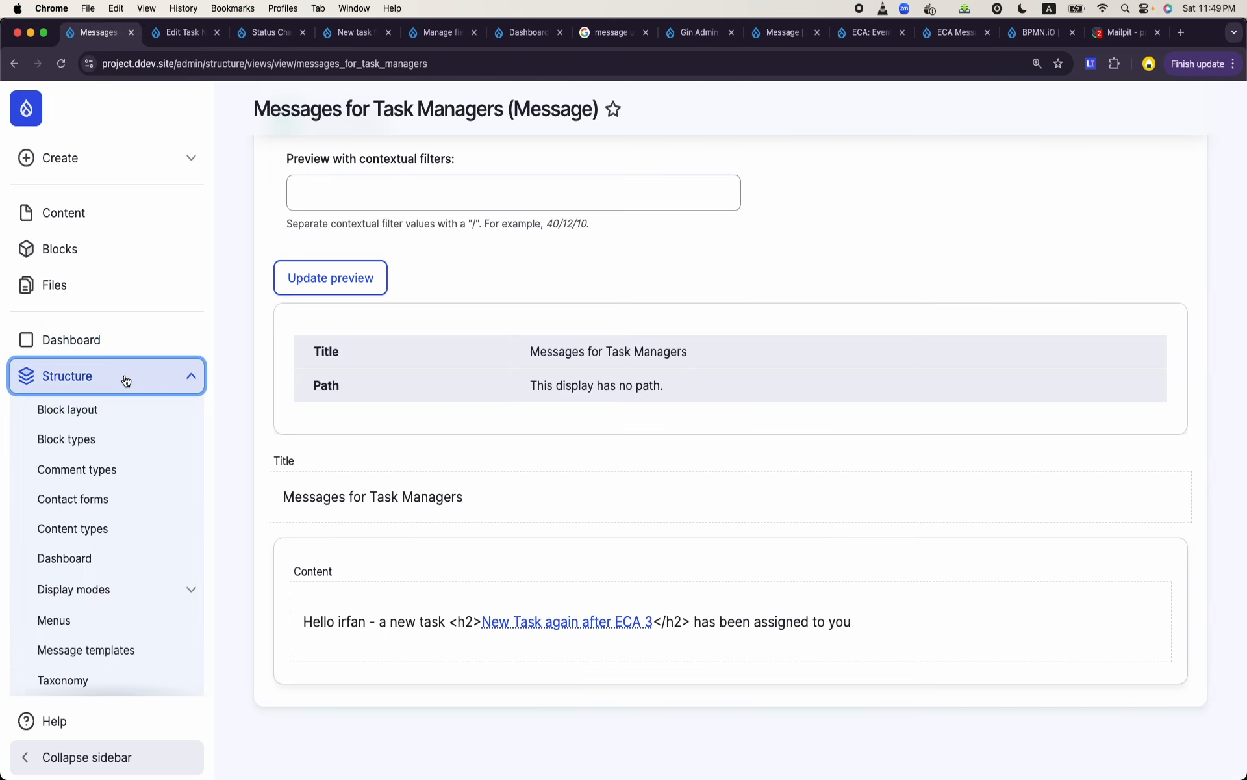
pyautogui.click(112, 534)
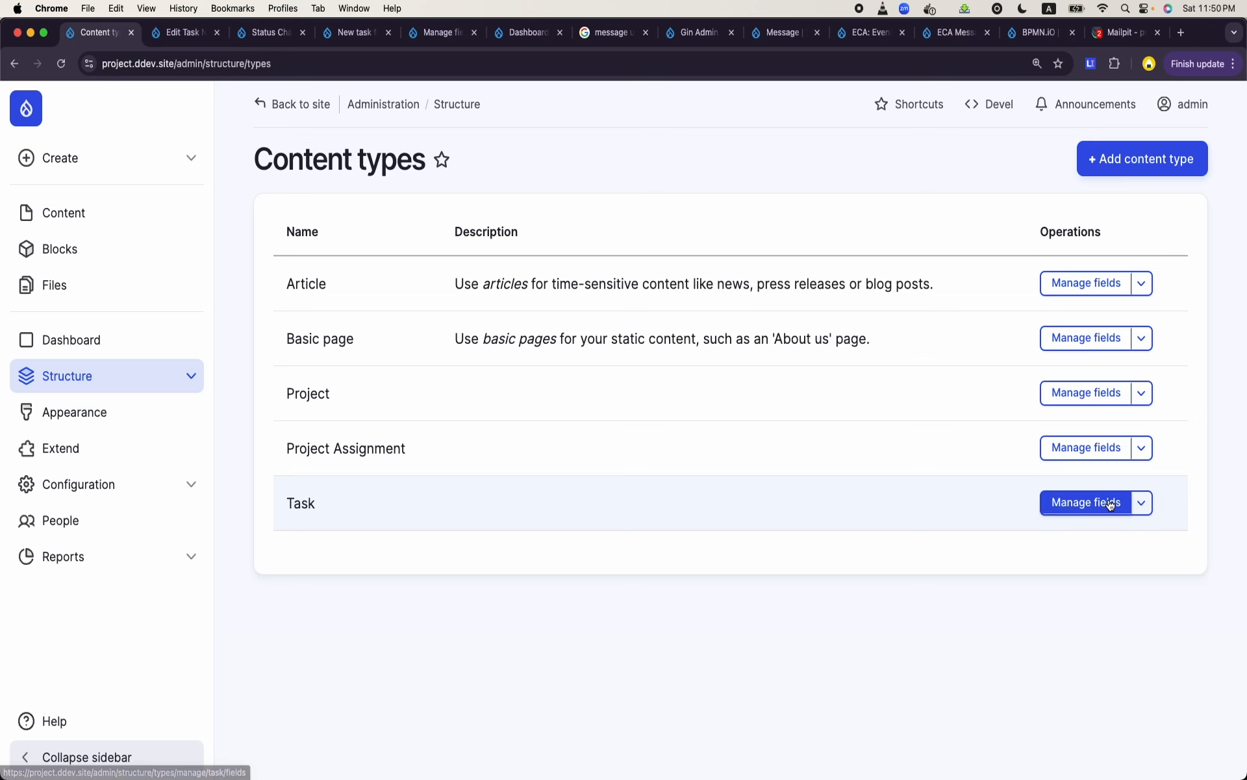
pyautogui.click(1108, 501)
pyautogui.scroll(-2, 740, 558)
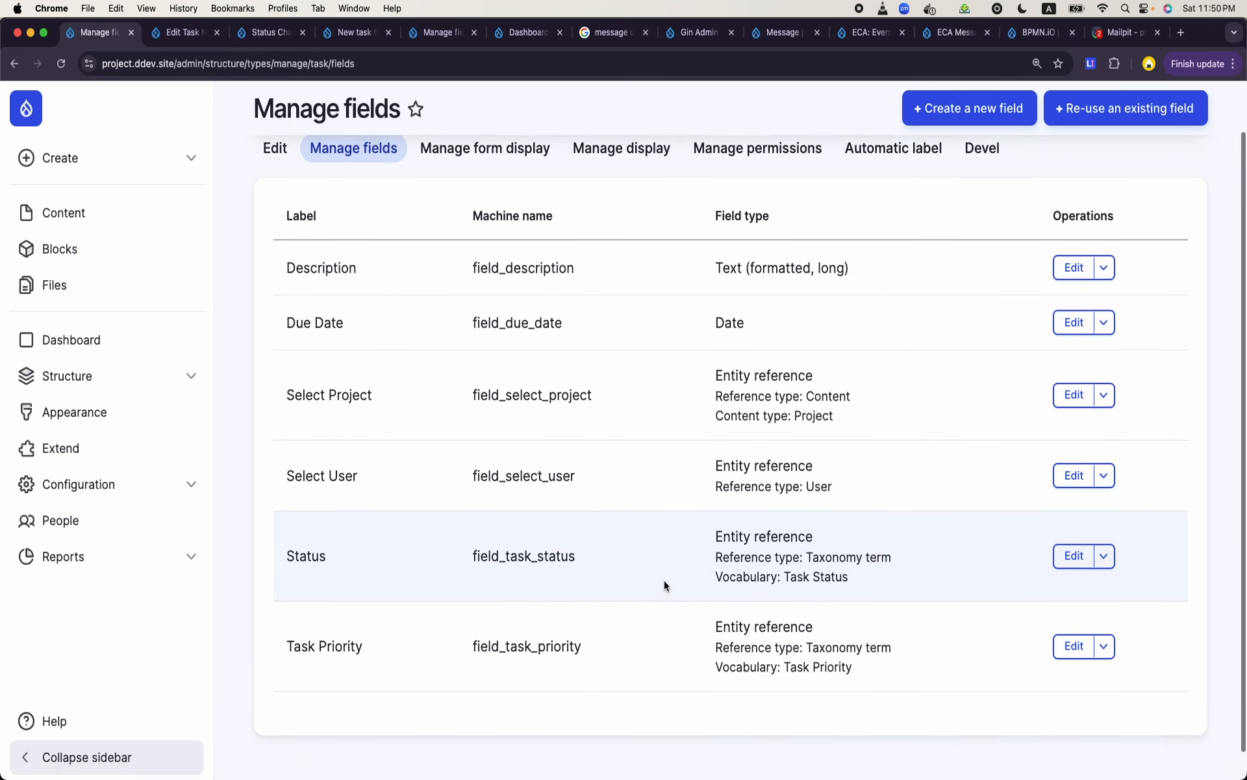
pyautogui.doubleClick(542, 552)
pyautogui.press('super+c')
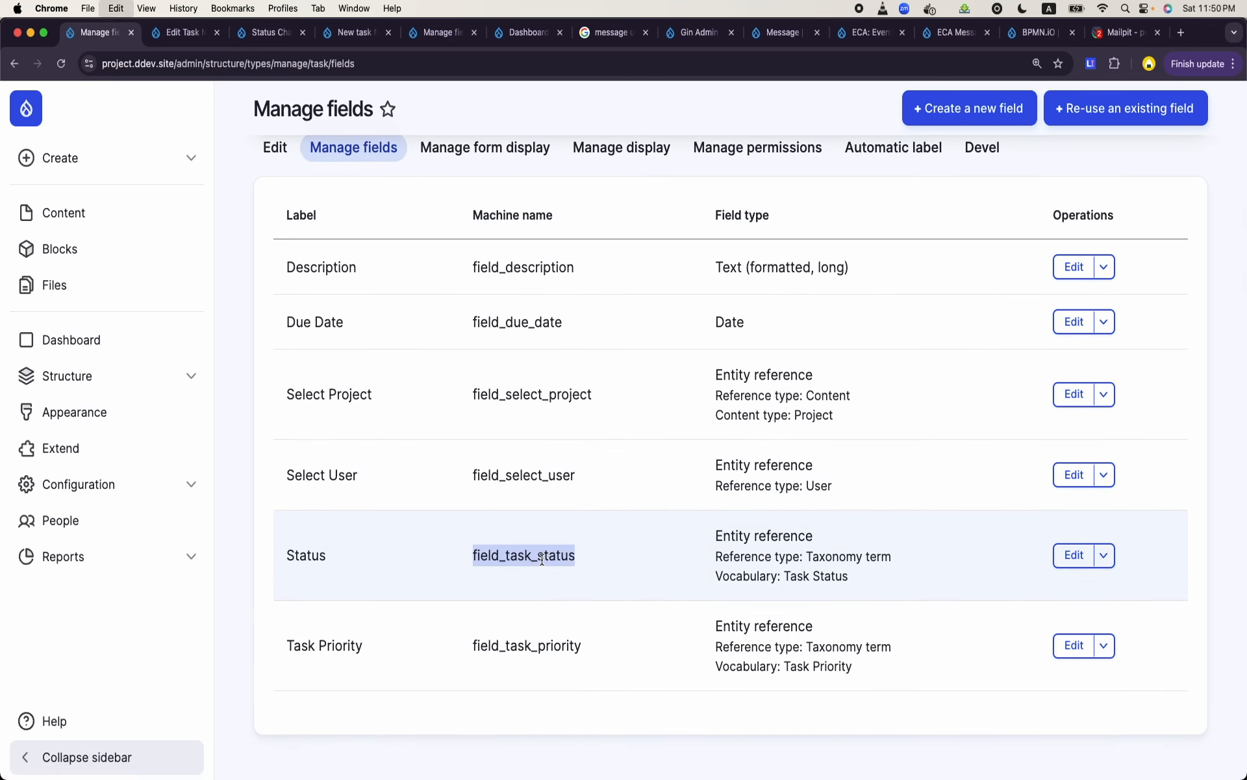
# - Replace the field name in the flow's "Entity: field value changed" condition with field_task_status
pyautogui.click(268, 33)
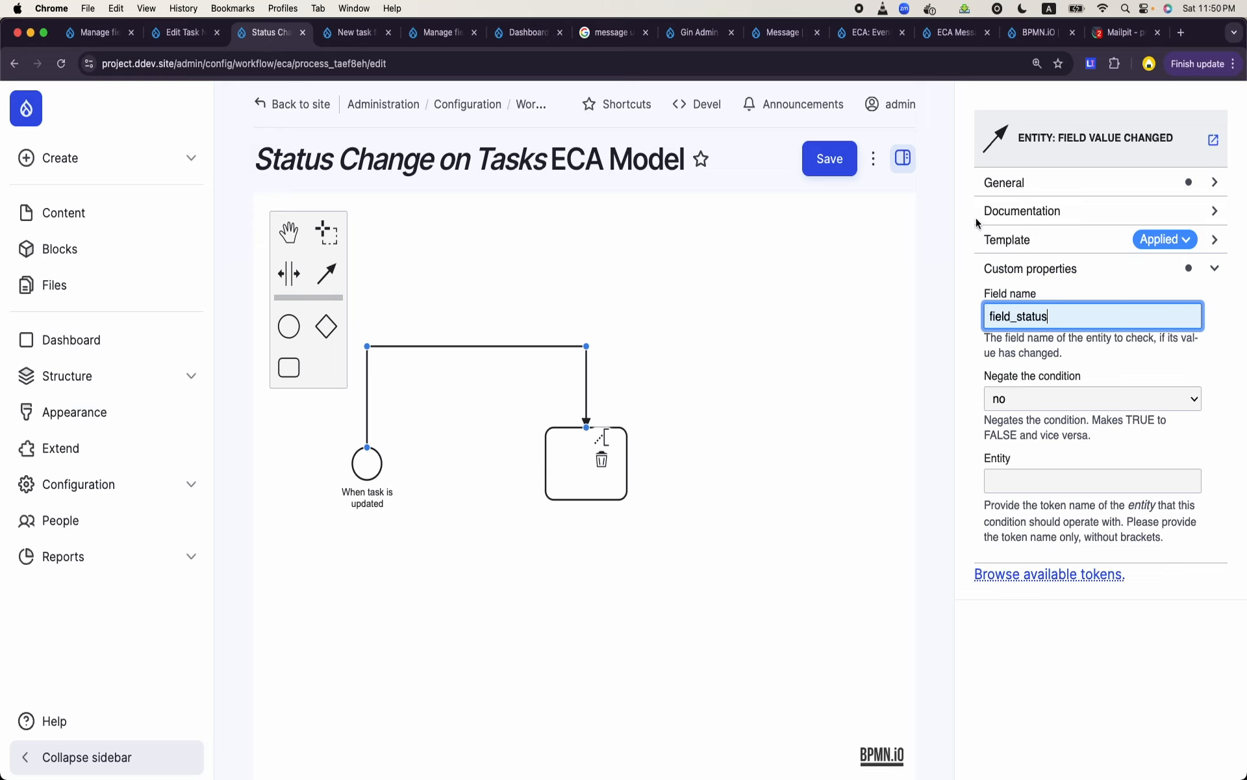
pyautogui.press('super+a')
pyautogui.press('super+v')
# - Copy [entity] from the template description of the "When task is updated" event and paste it as the flow condition's Entity
pyautogui.click(1036, 485)
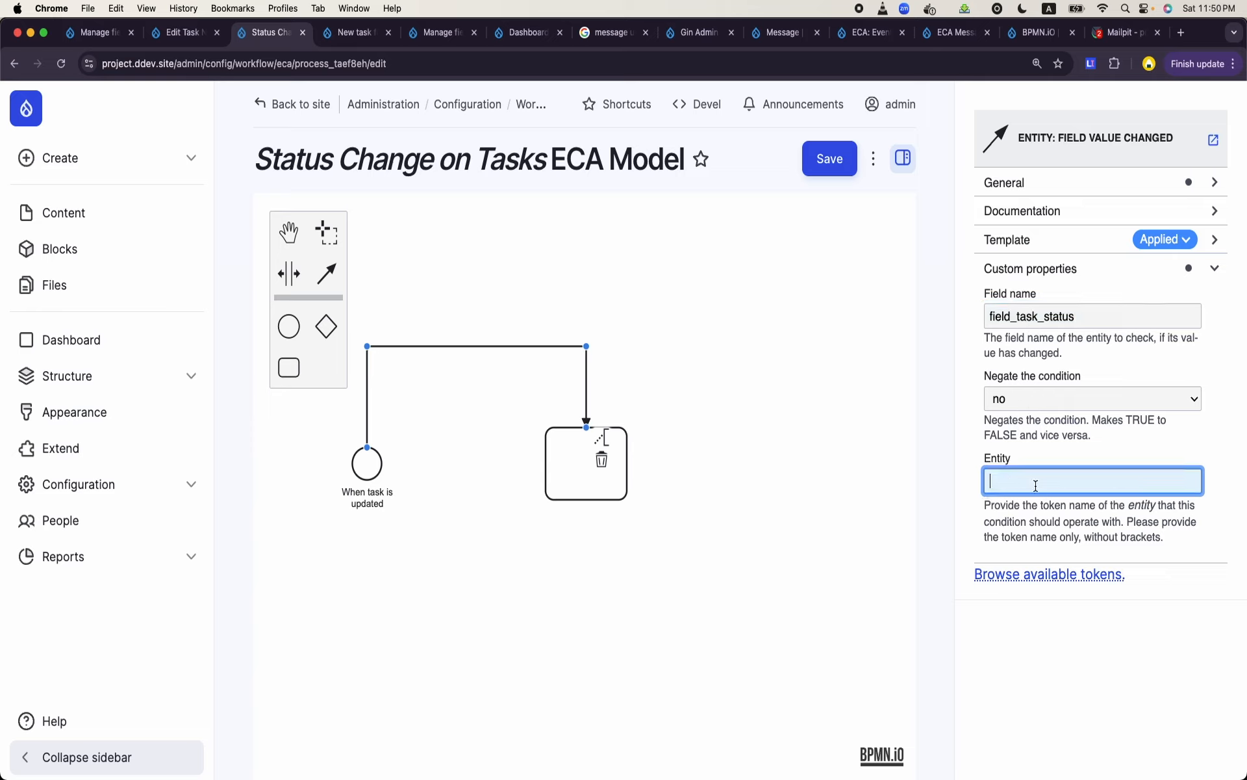
pyautogui.click(374, 473)
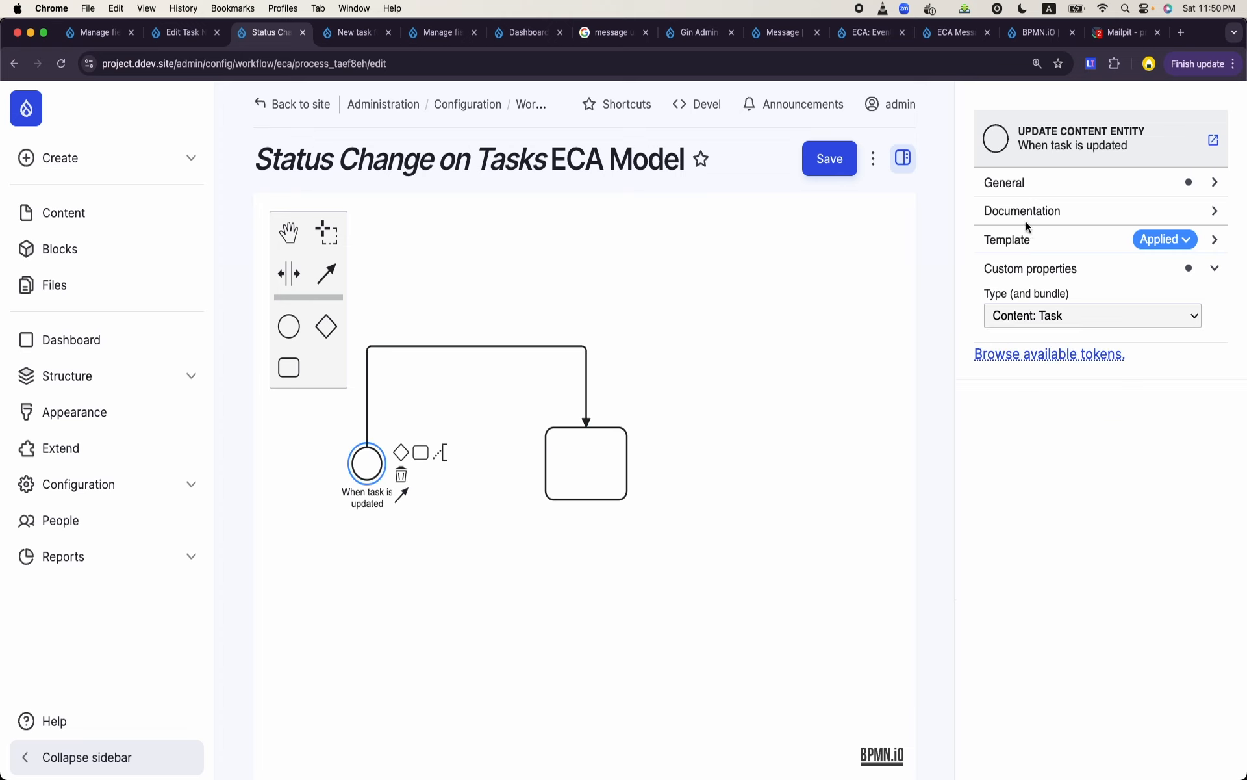
pyautogui.click(1027, 242)
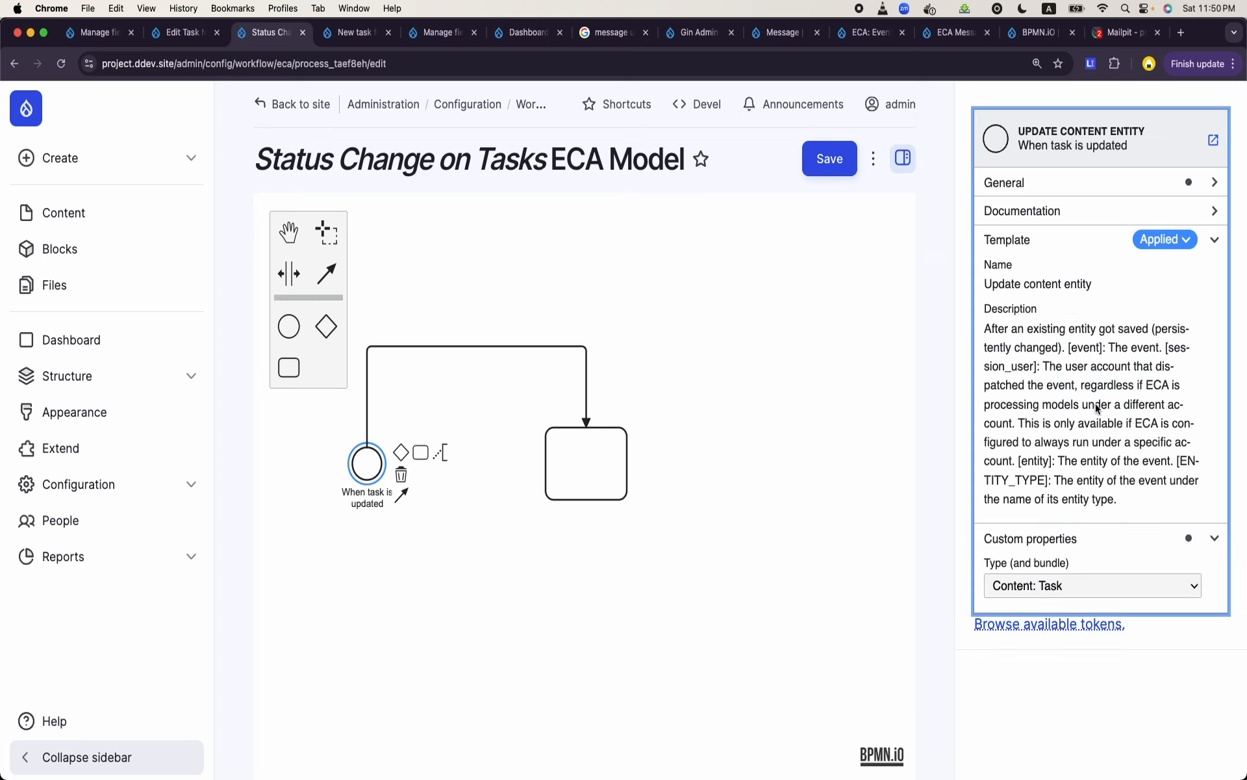
pyautogui.moveTo(1019, 463); pyautogui.dragTo(1052, 463)
pyautogui.press('cmd+c')
pyautogui.click(589, 475)
pyautogui.click(498, 348)
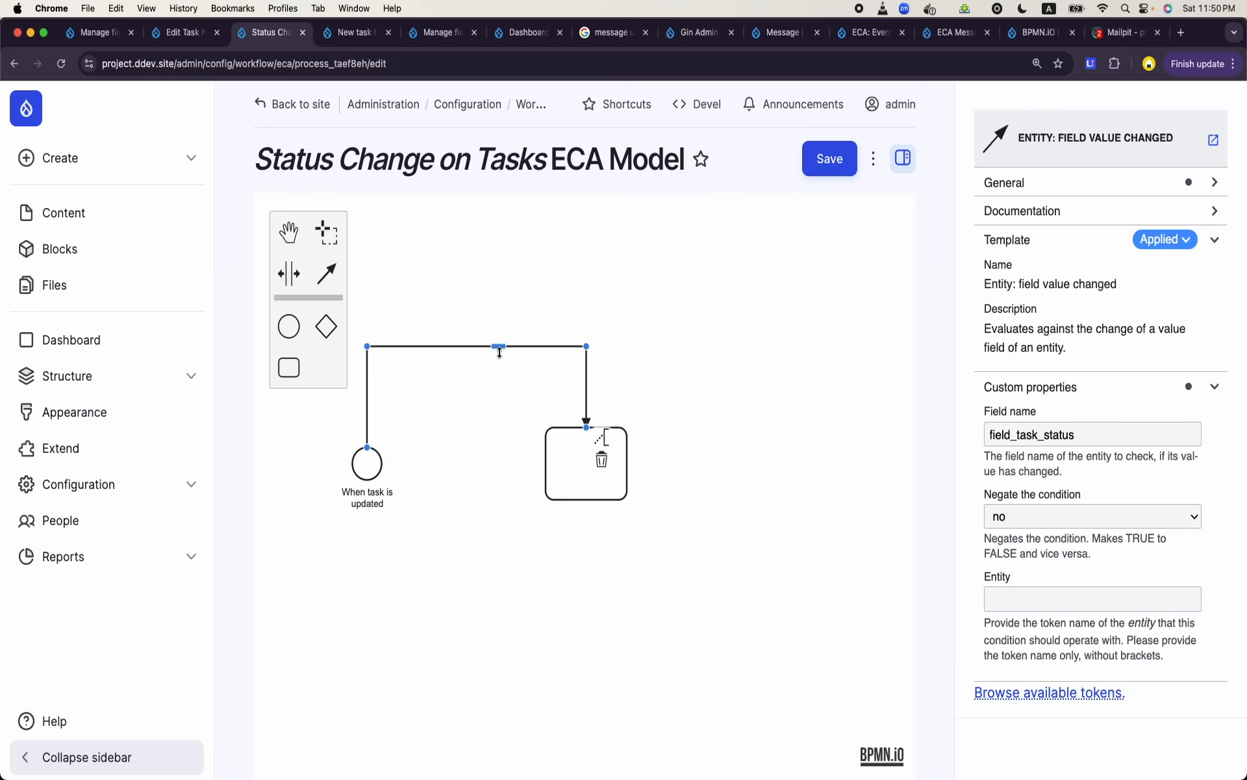
pyautogui.click(1066, 607)
pyautogui.press('cmd+v')
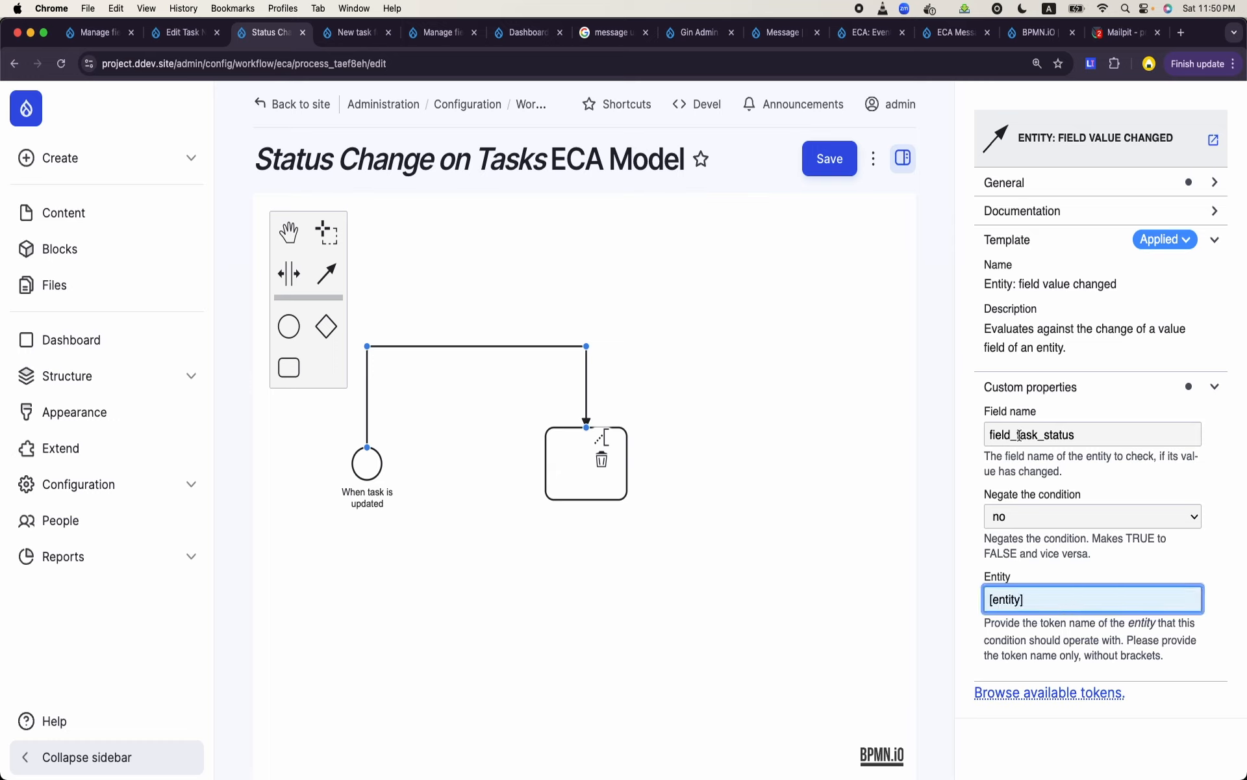
# - Label the unnamed task "Create Message"
pyautogui.click(578, 496)
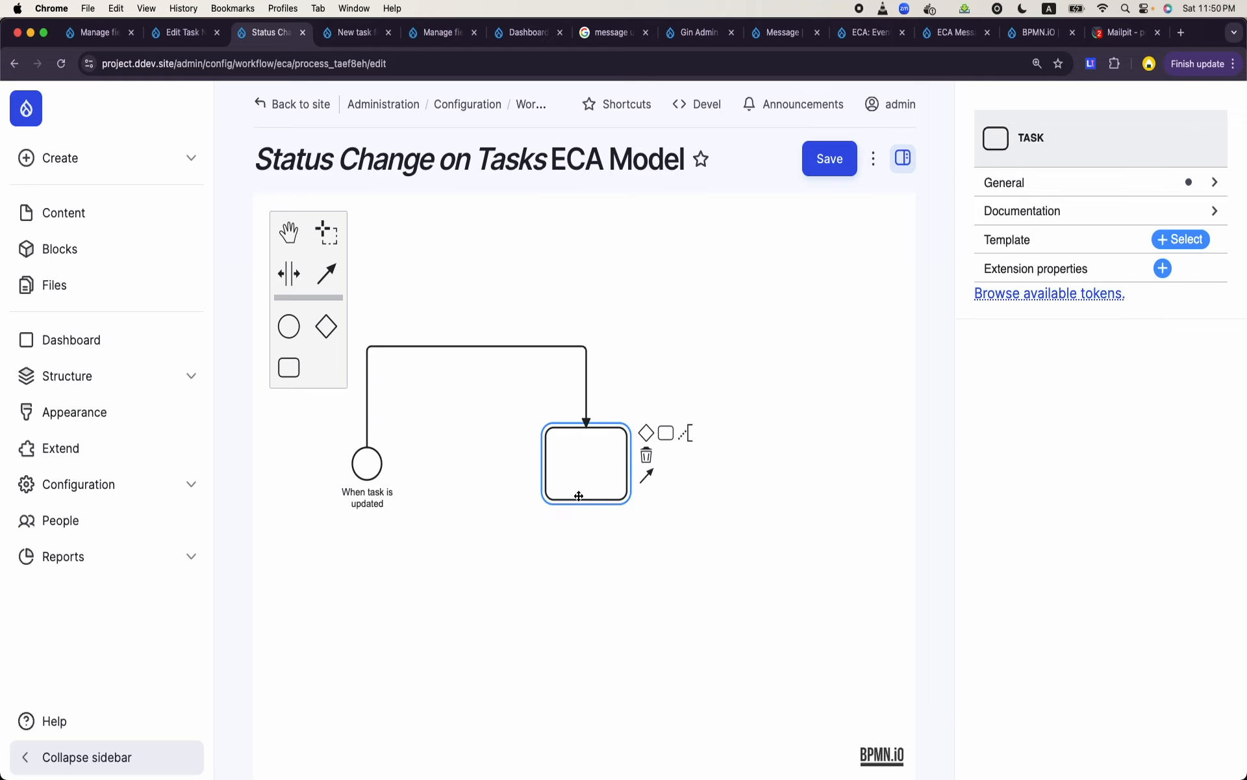
pyautogui.doubleClick(579, 471)
pyautogui.write('c')
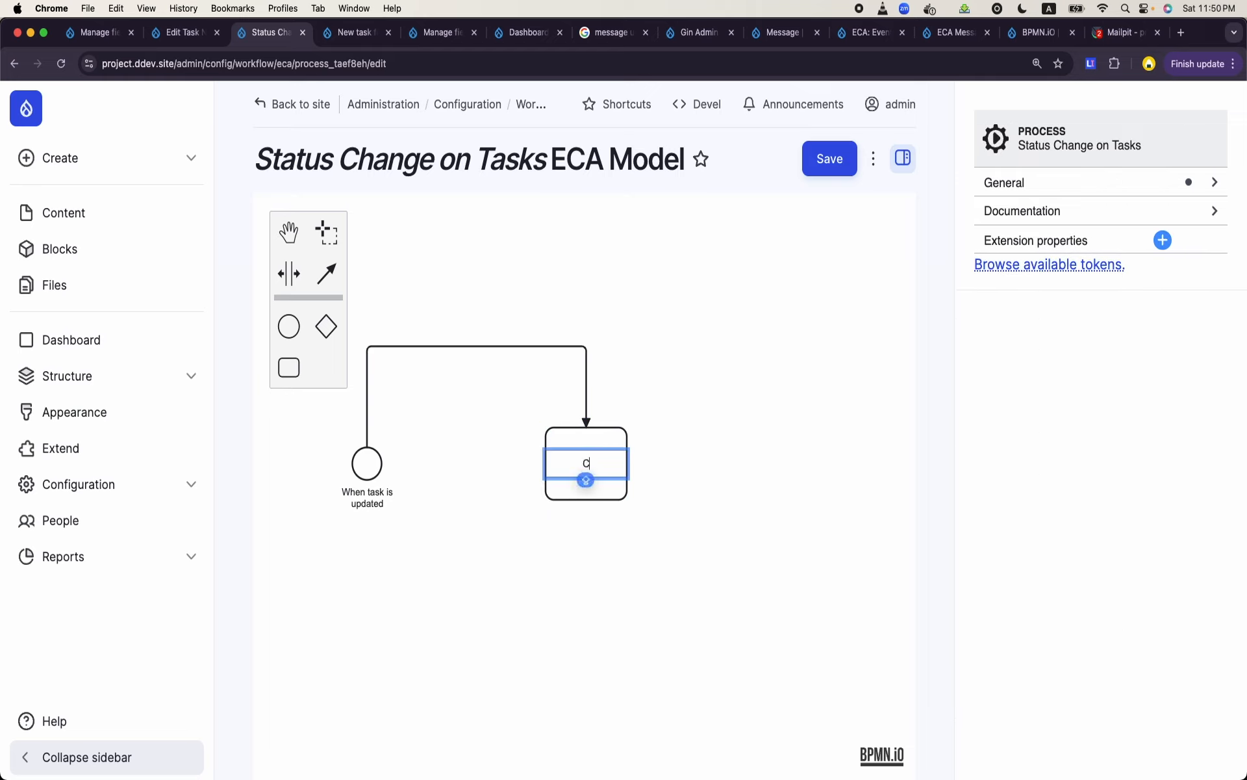
pyautogui.write('reate Mes')
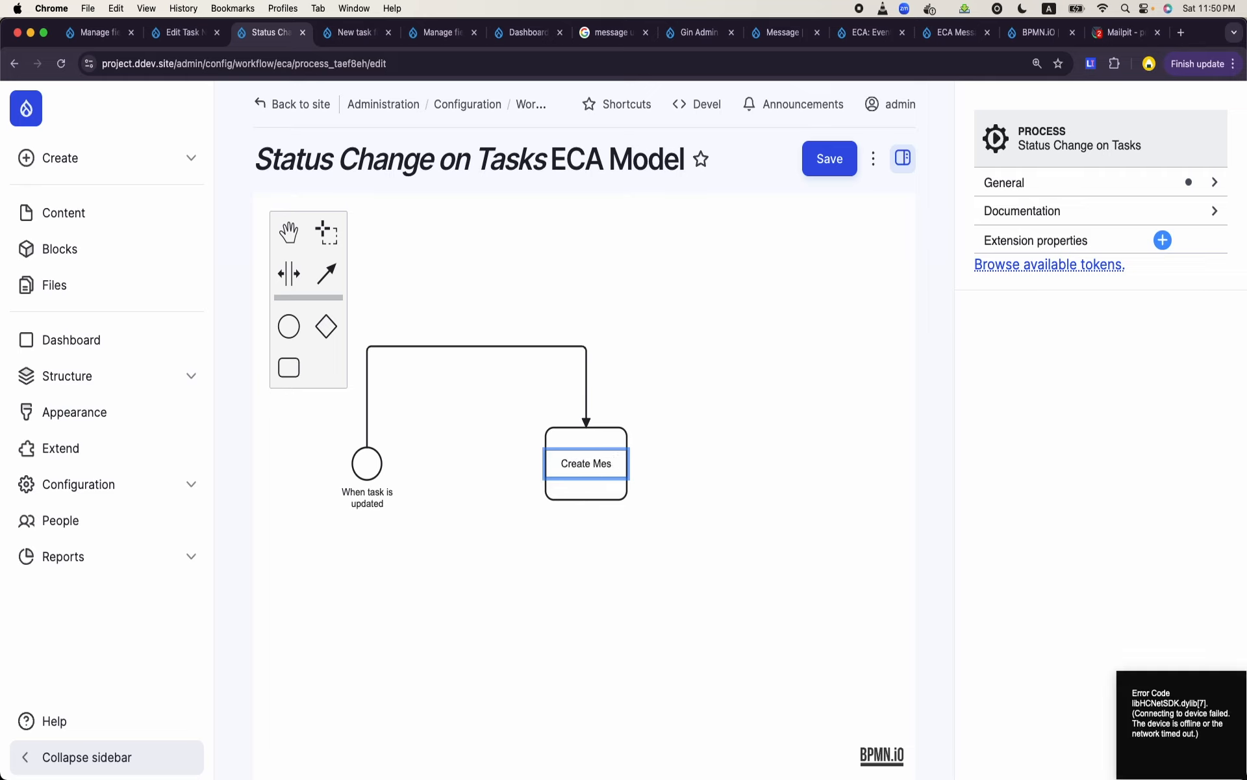
pyautogui.write('sage')
pyautogui.click(595, 516)
# - Apply the "Entity: create new" template to the "Create Message" task
pyautogui.click(591, 482)
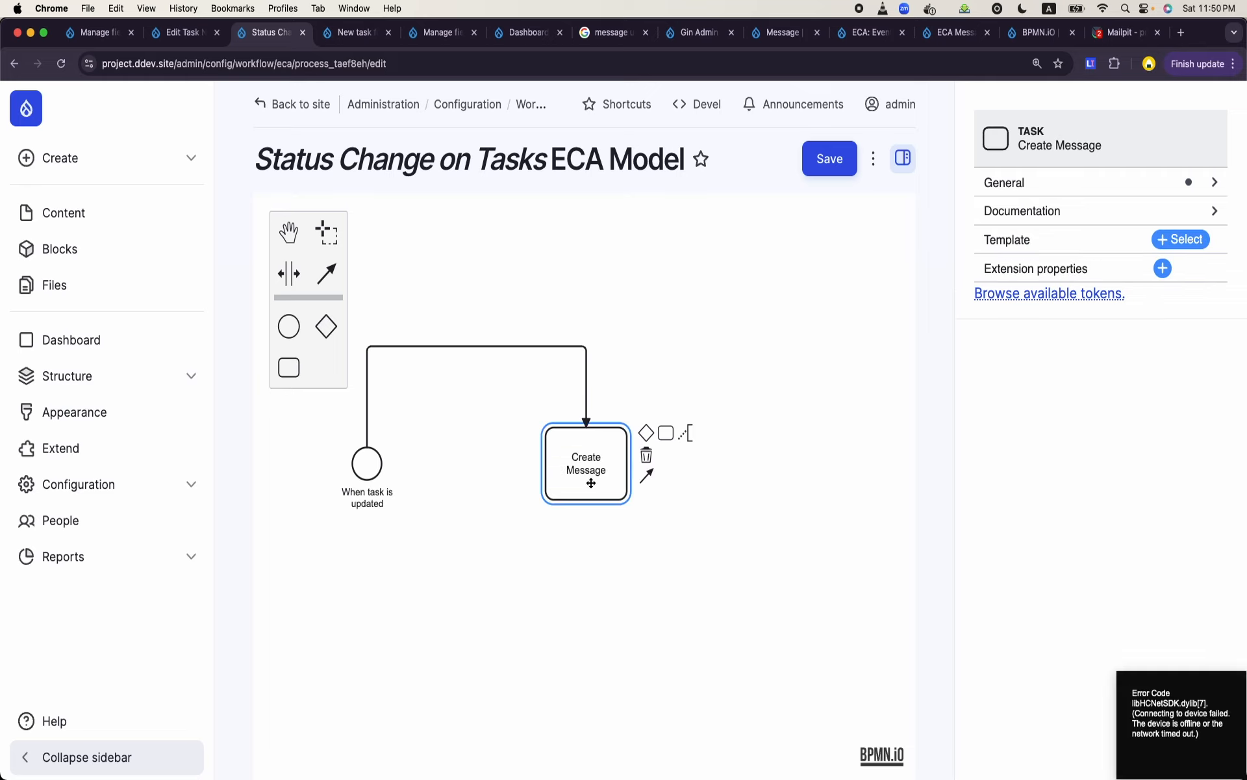
pyautogui.click(1171, 239)
pyautogui.write('insert')
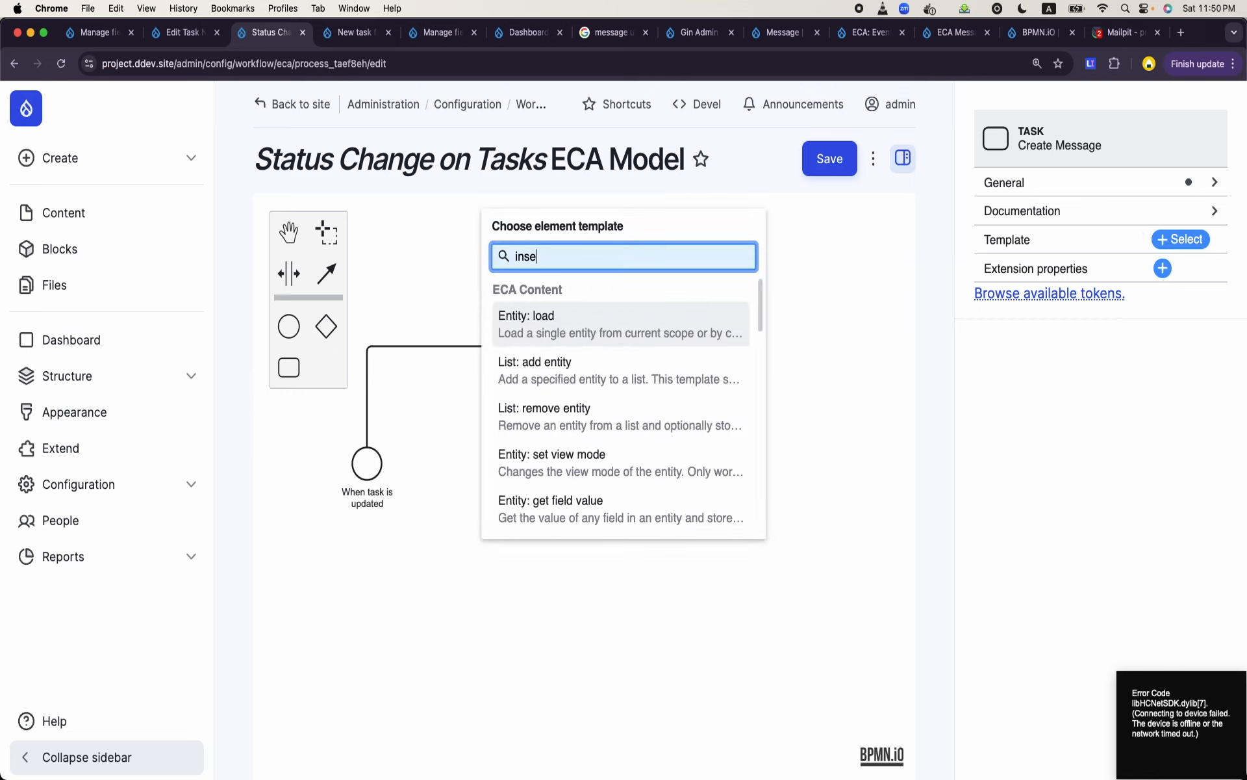
pyautogui.press('BackSpace')
pyautogui.press('BackSpace')
pyautogui.press('BackSpace')
pyautogui.press('BackSpace')
pyautogui.press('BackSpace')
pyautogui.press('BackSpace')
pyautogui.write('create')
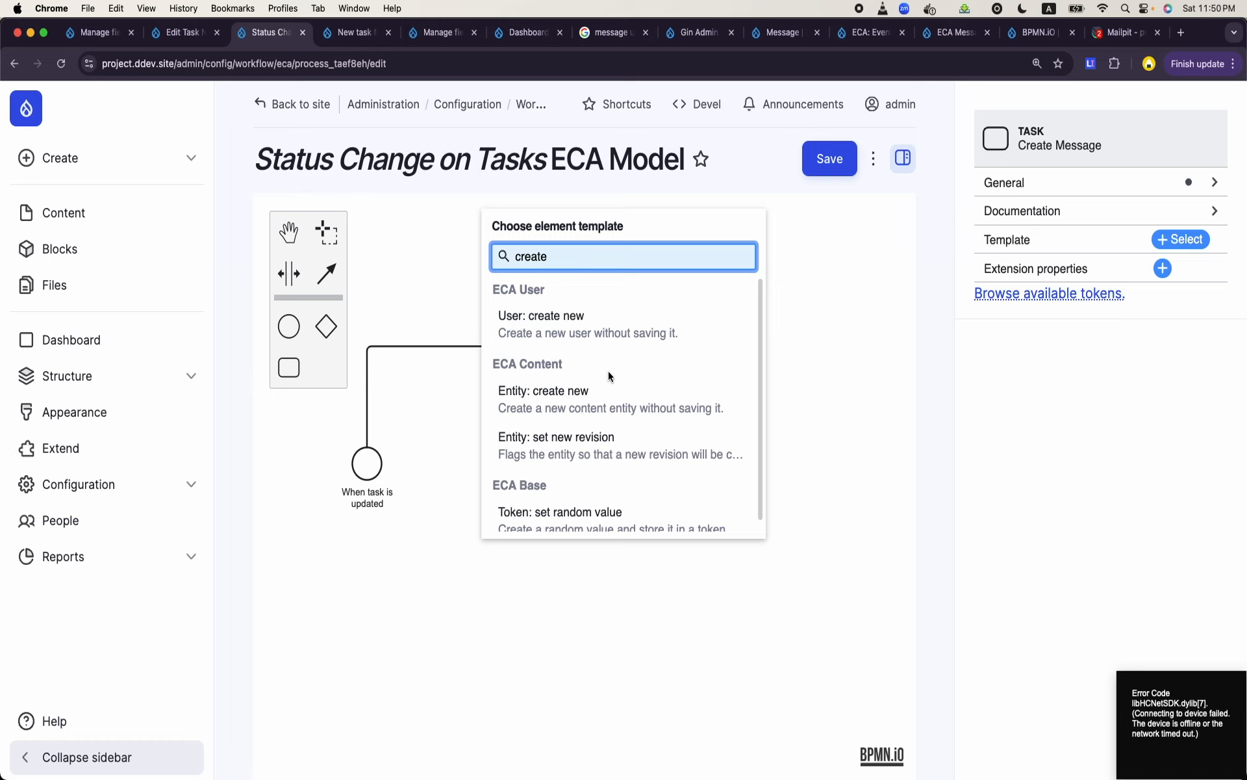
pyautogui.scroll(-1, 608, 370)
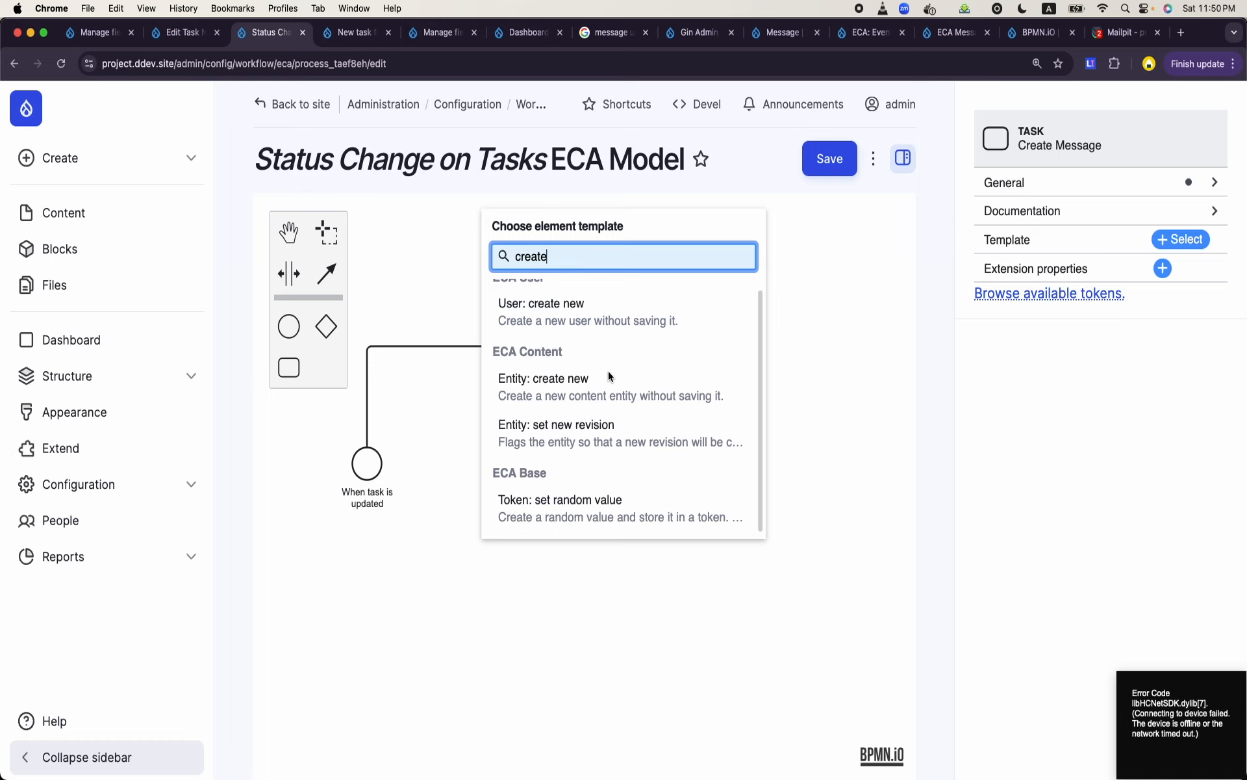
pyautogui.click(555, 396)
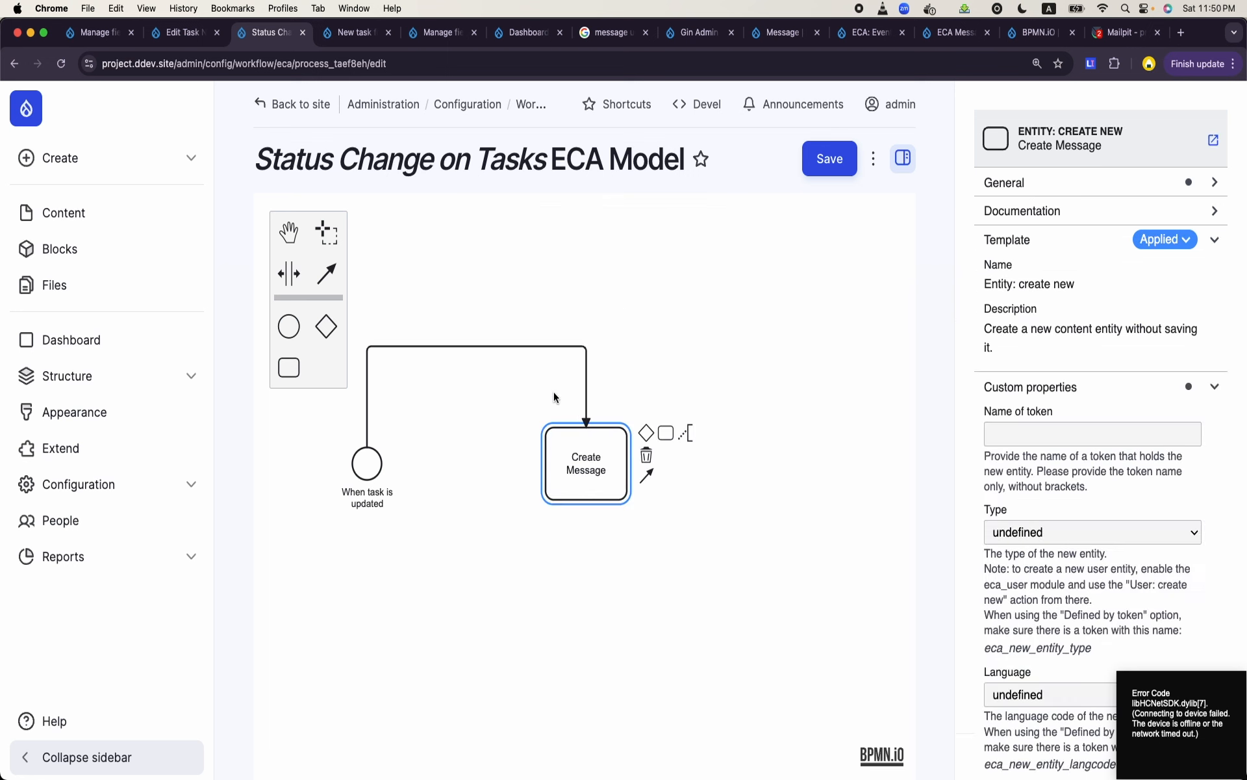
# - Set the "Create Message" task's token name to newmessage and its type to "Message: Project Manager Status Change"
pyautogui.click(1036, 432)
pyautogui.scroll(-1, 1038, 416)
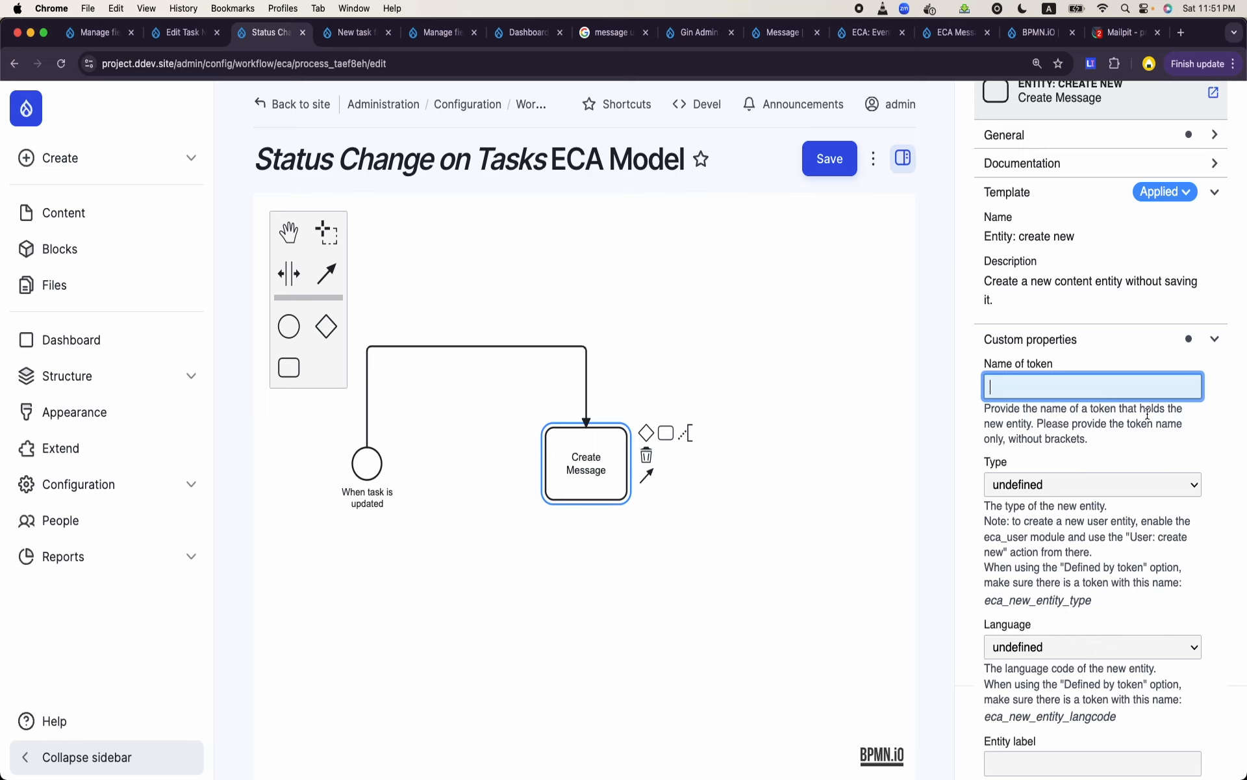
pyautogui.write('newmessage')
pyautogui.click(1124, 486)
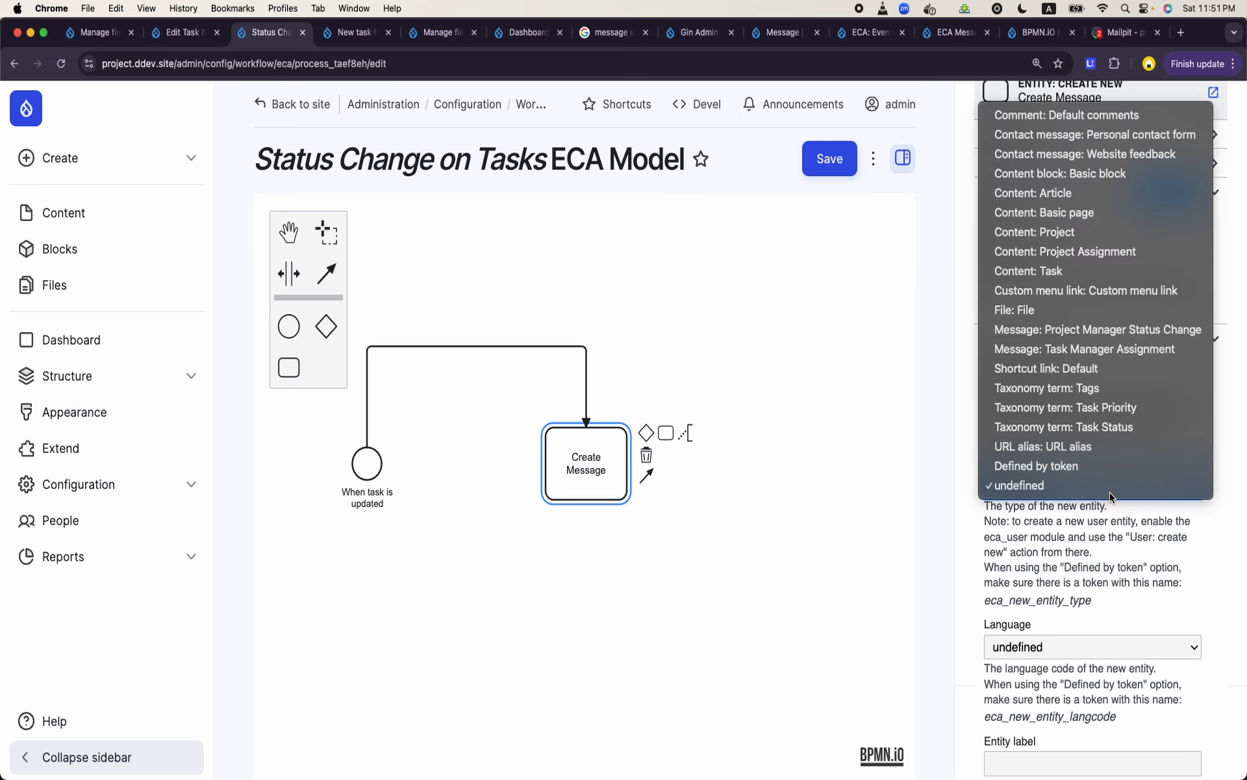
pyautogui.click(1066, 333)
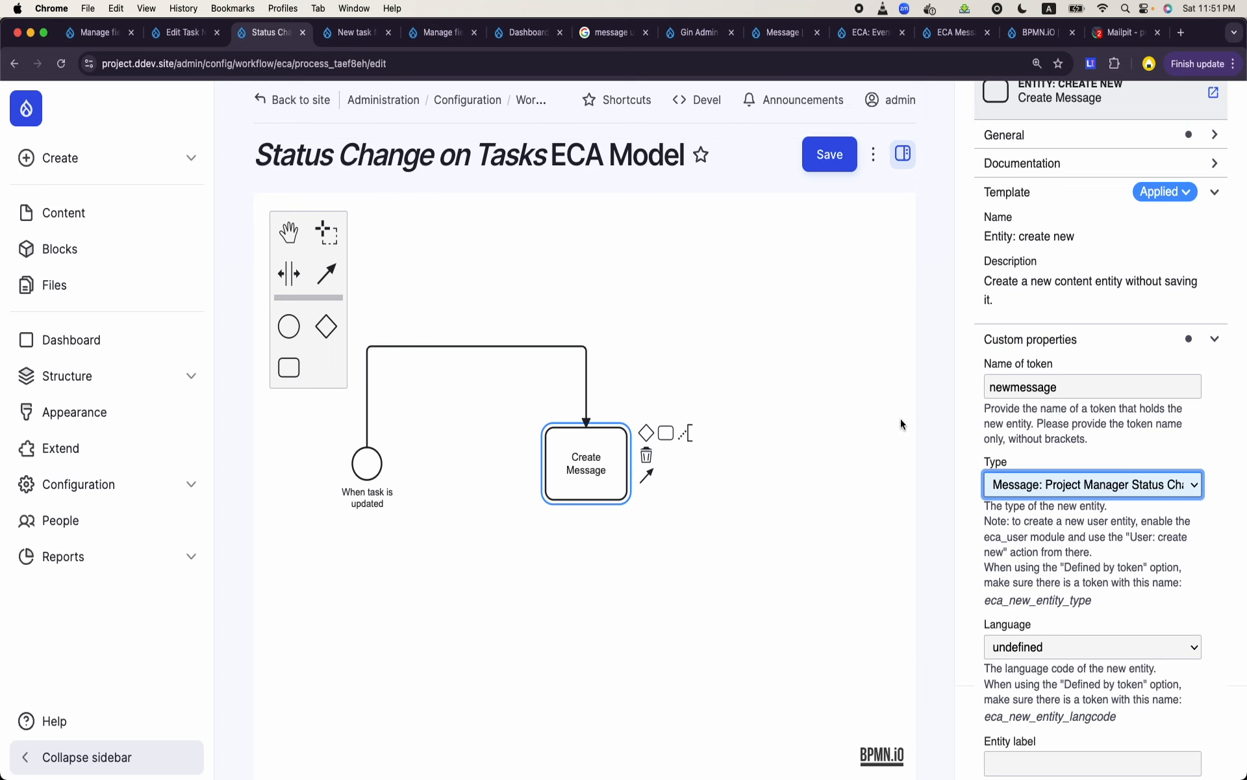
# - Set Published to yes and the Owner UID to 1 for the "Create Message" task
pyautogui.scroll(-5, 1048, 588)
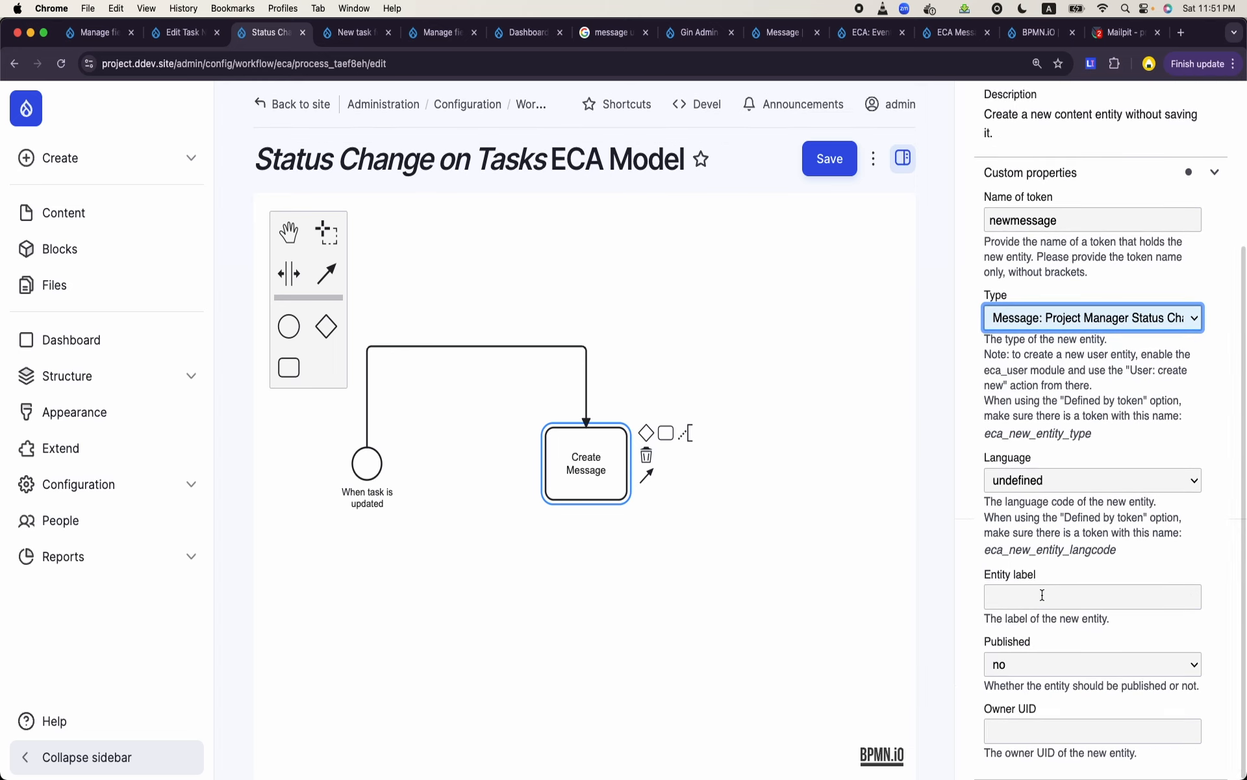
pyautogui.click(1042, 665)
pyautogui.click(1029, 684)
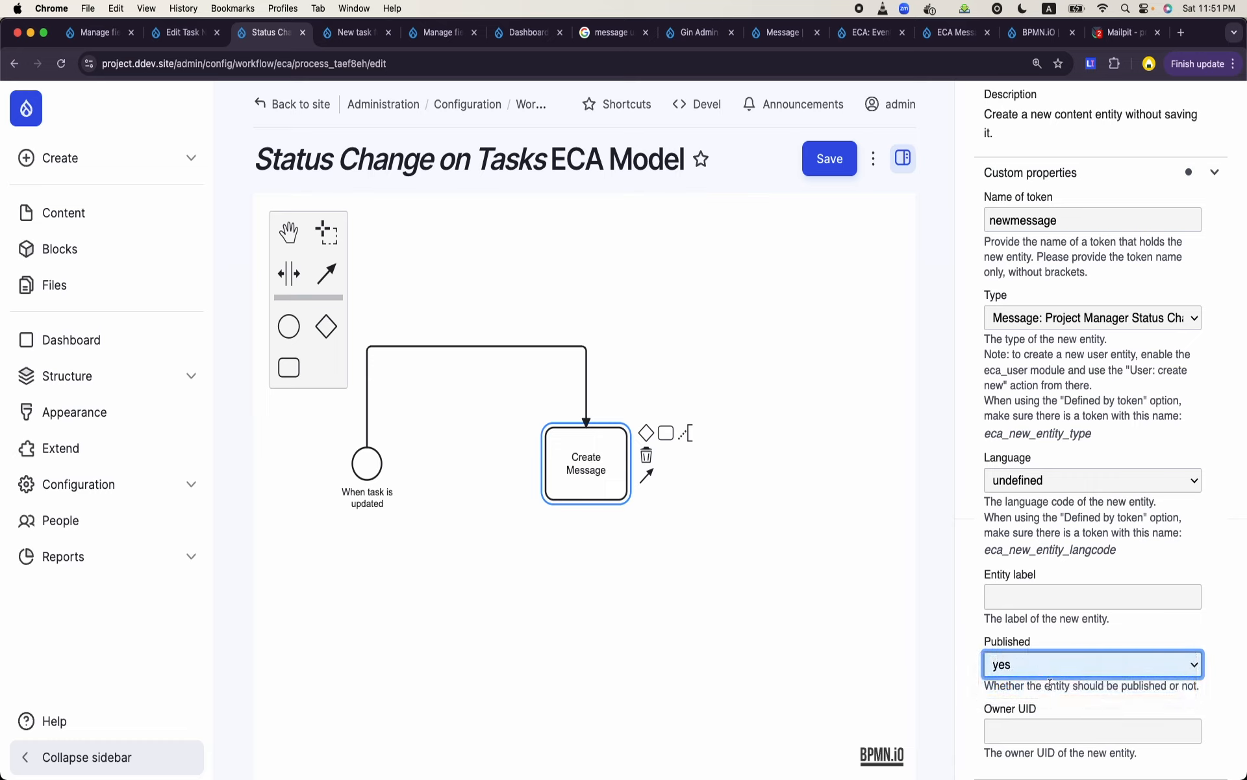
pyautogui.click(1037, 734)
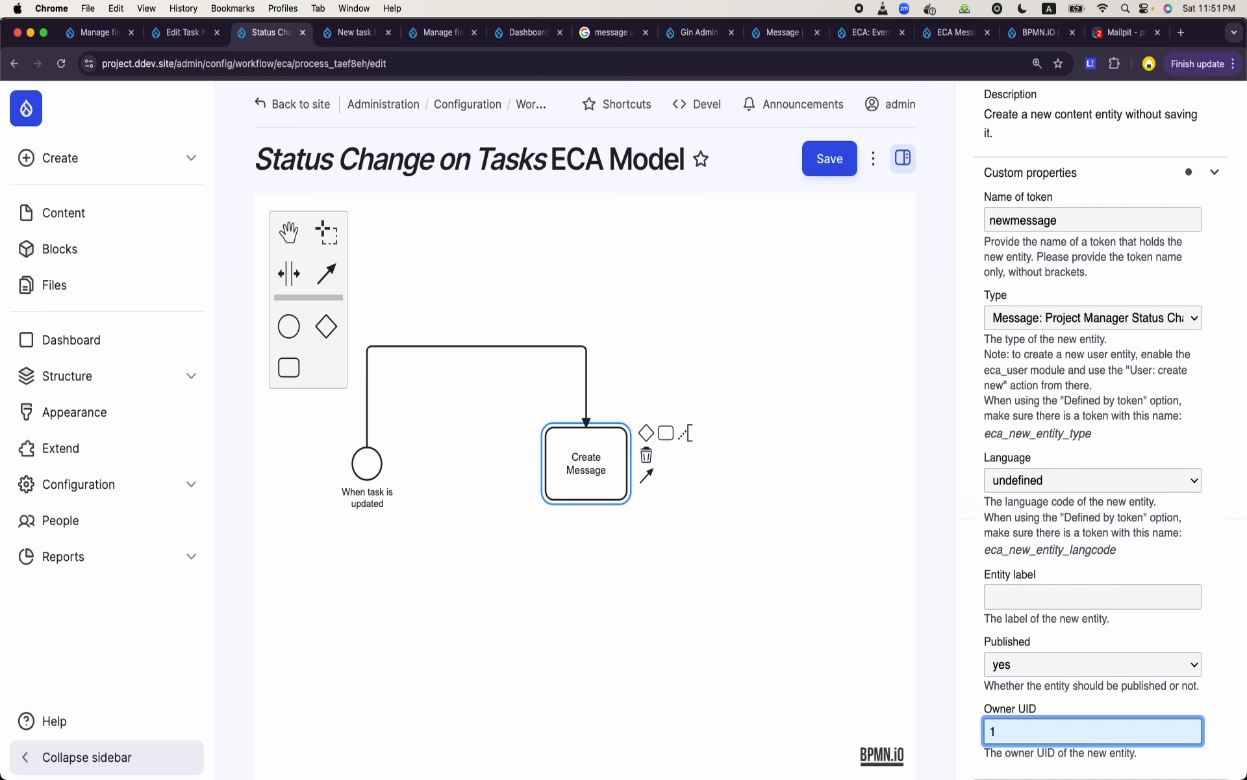
pyautogui.click(755, 629)
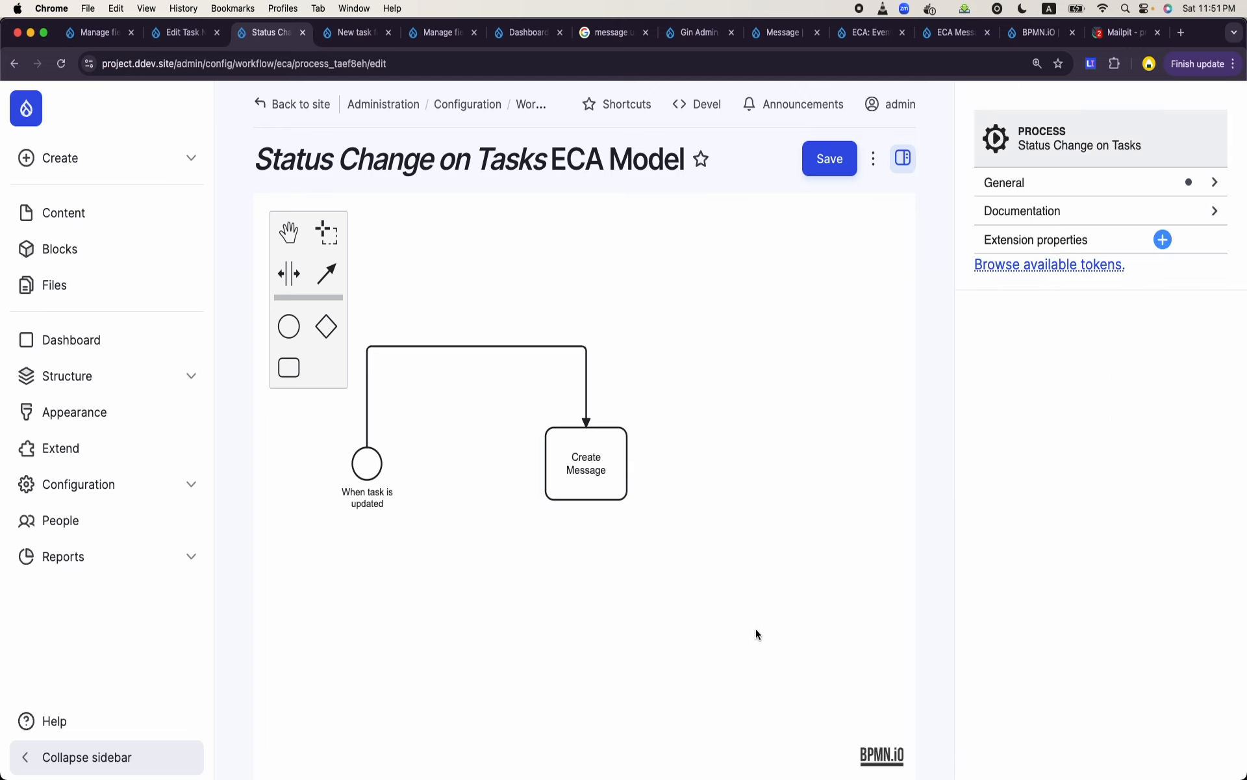
# - Try to save the "Status Change on Tasks" model and dismiss the resulting notices
pyautogui.click(616, 499)
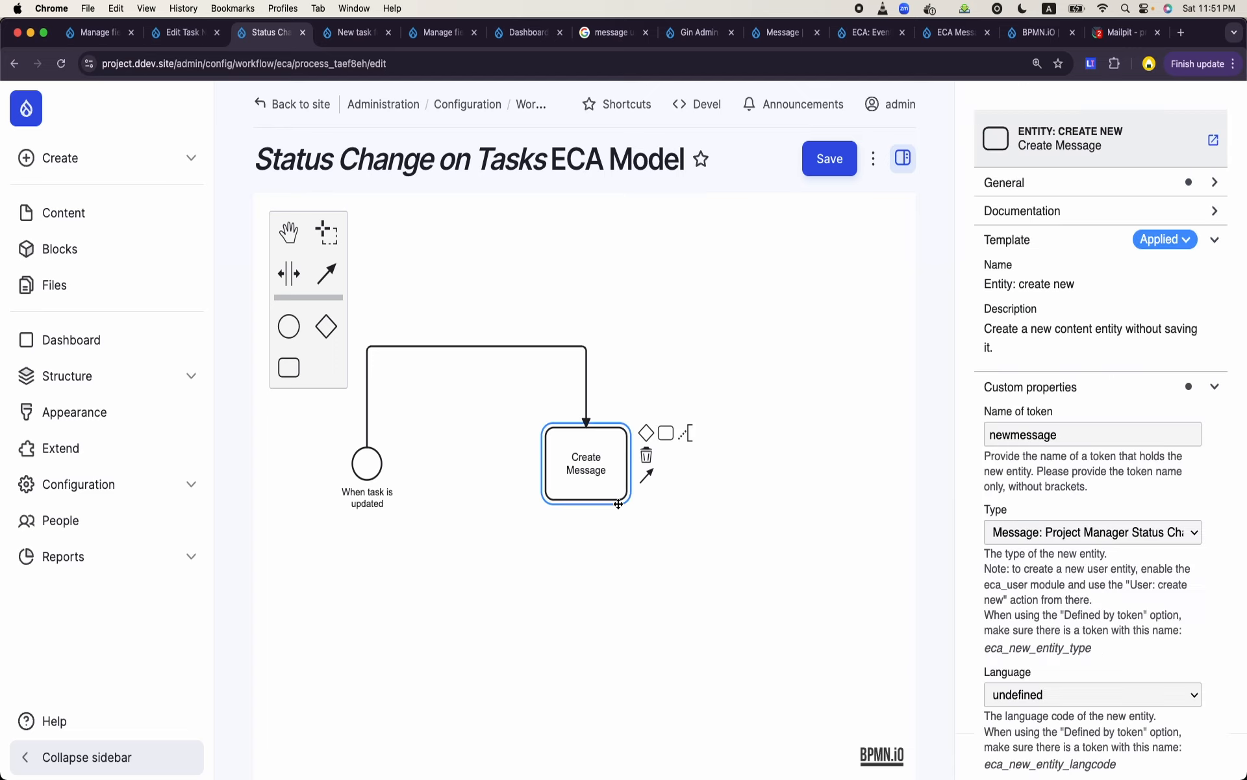
pyautogui.click(845, 164)
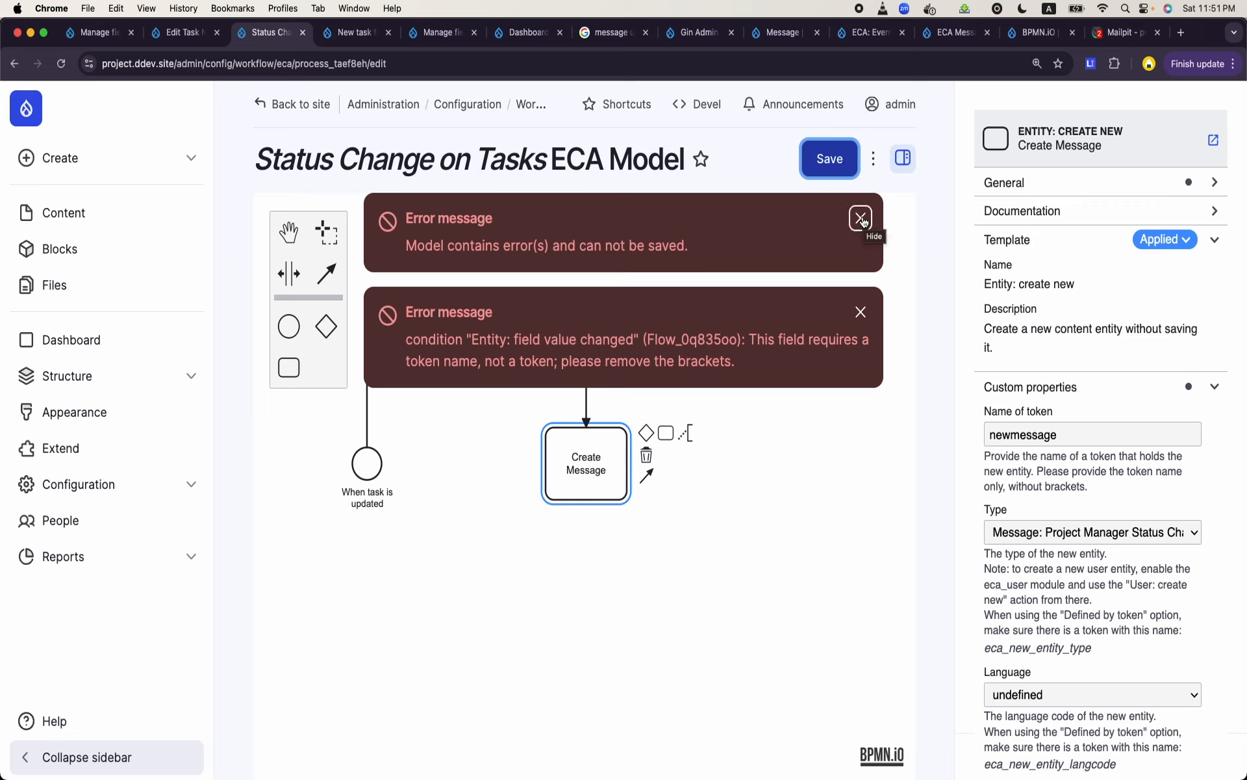
pyautogui.click(860, 312)
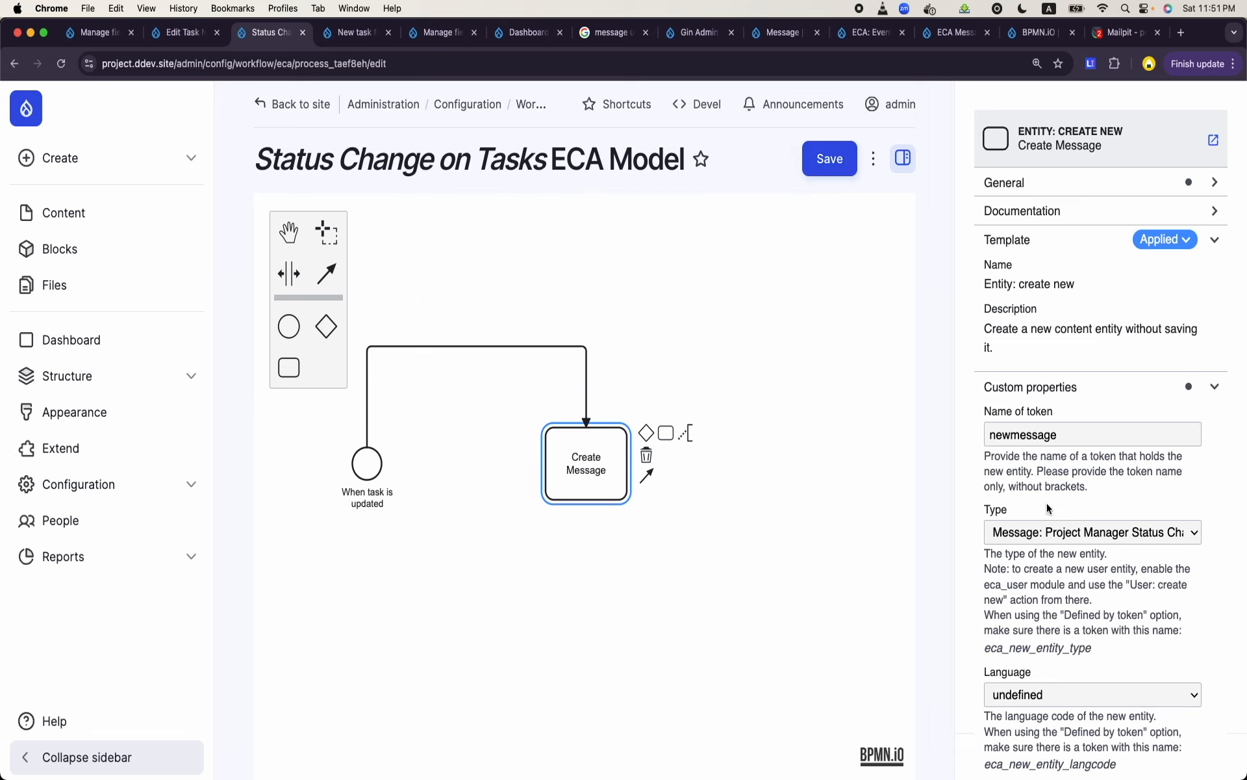
pyautogui.scroll(-5, 1047, 503)
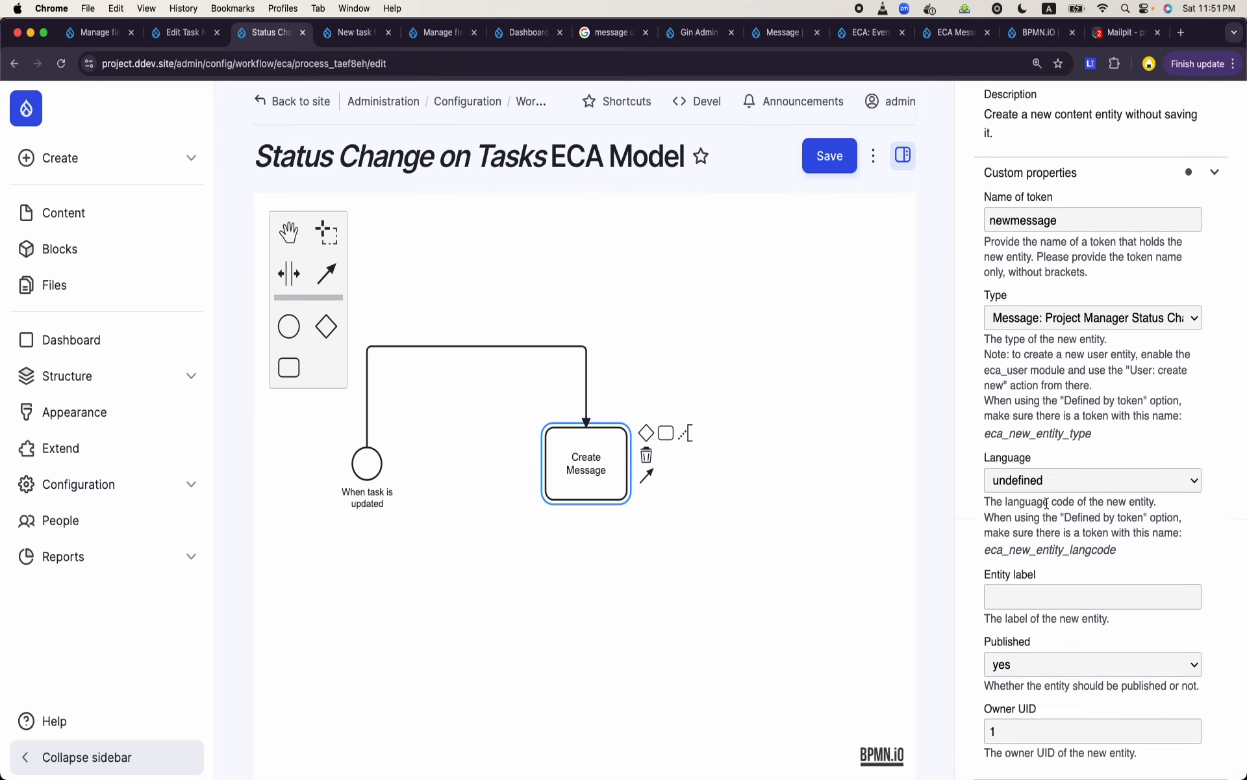
# - Set the Entity token of the field value changed condition on the connection into "Create Message" to entity, and save the model
pyautogui.scroll(5, 1101, 465)
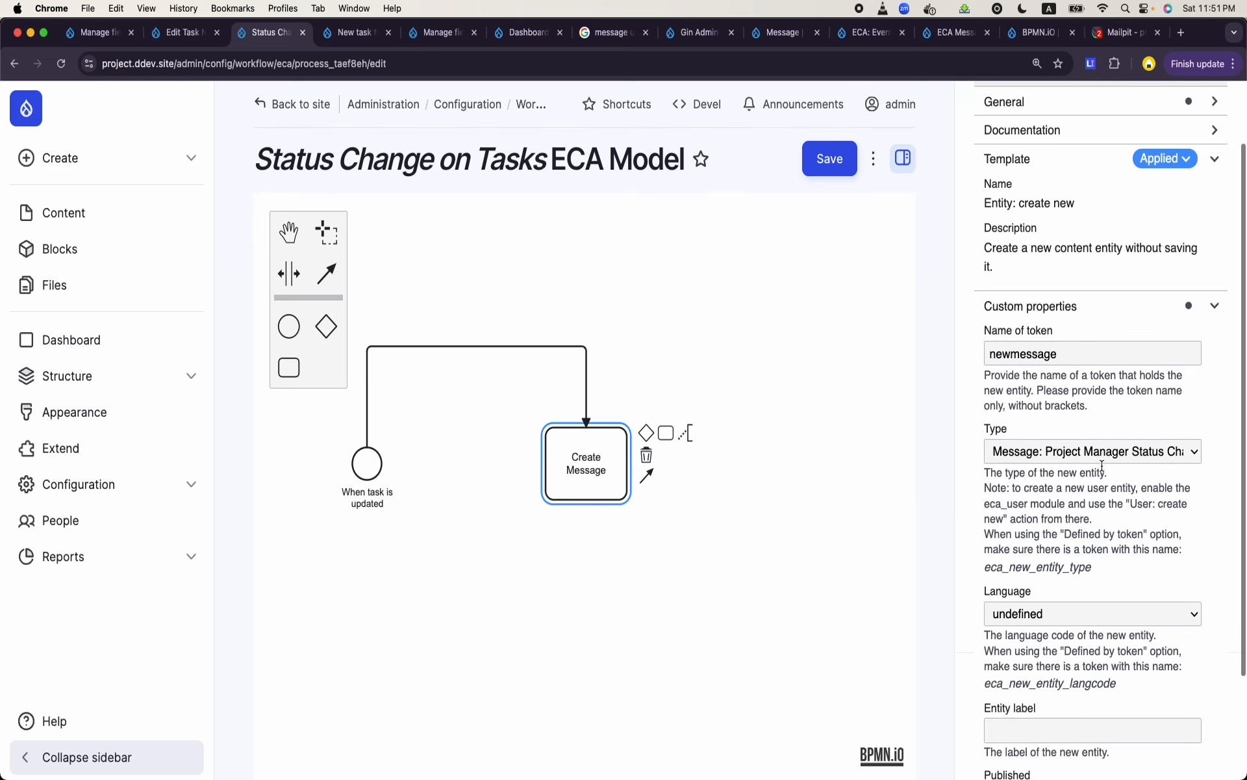
pyautogui.click(570, 362)
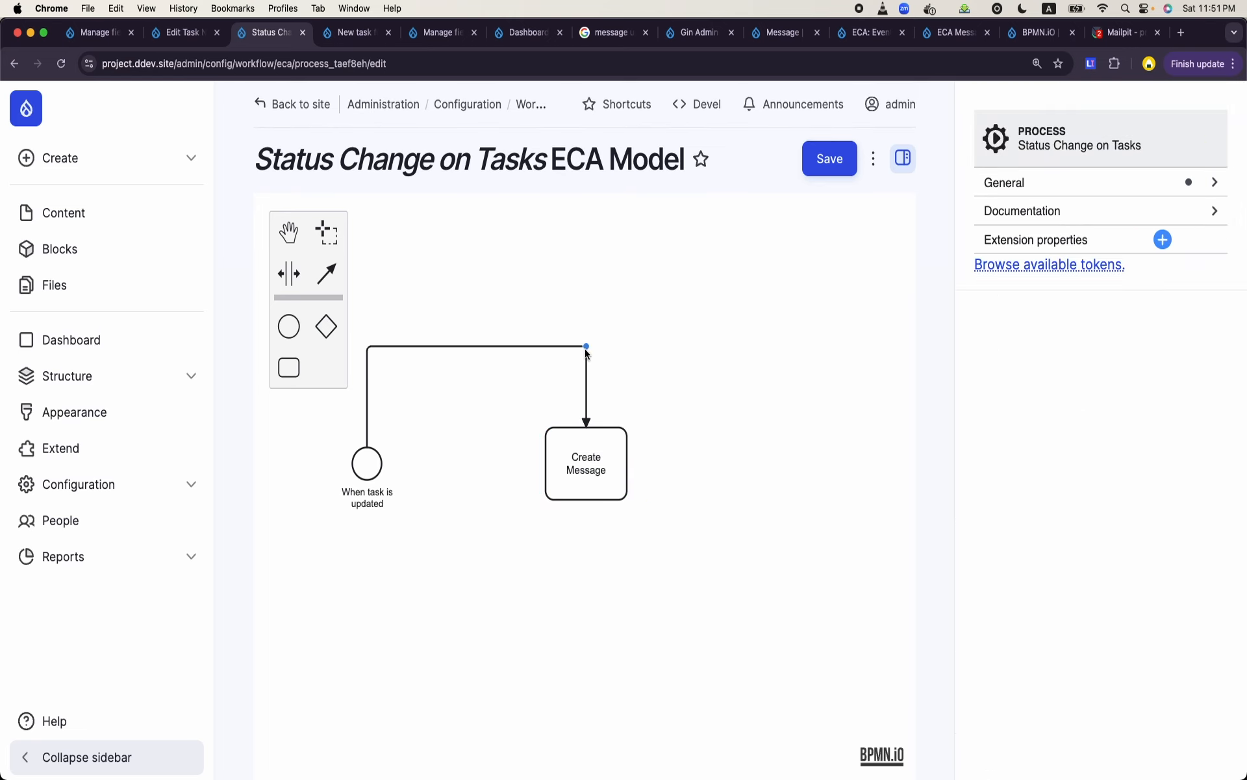
pyautogui.click(587, 355)
pyautogui.click(546, 346)
pyautogui.click(546, 346)
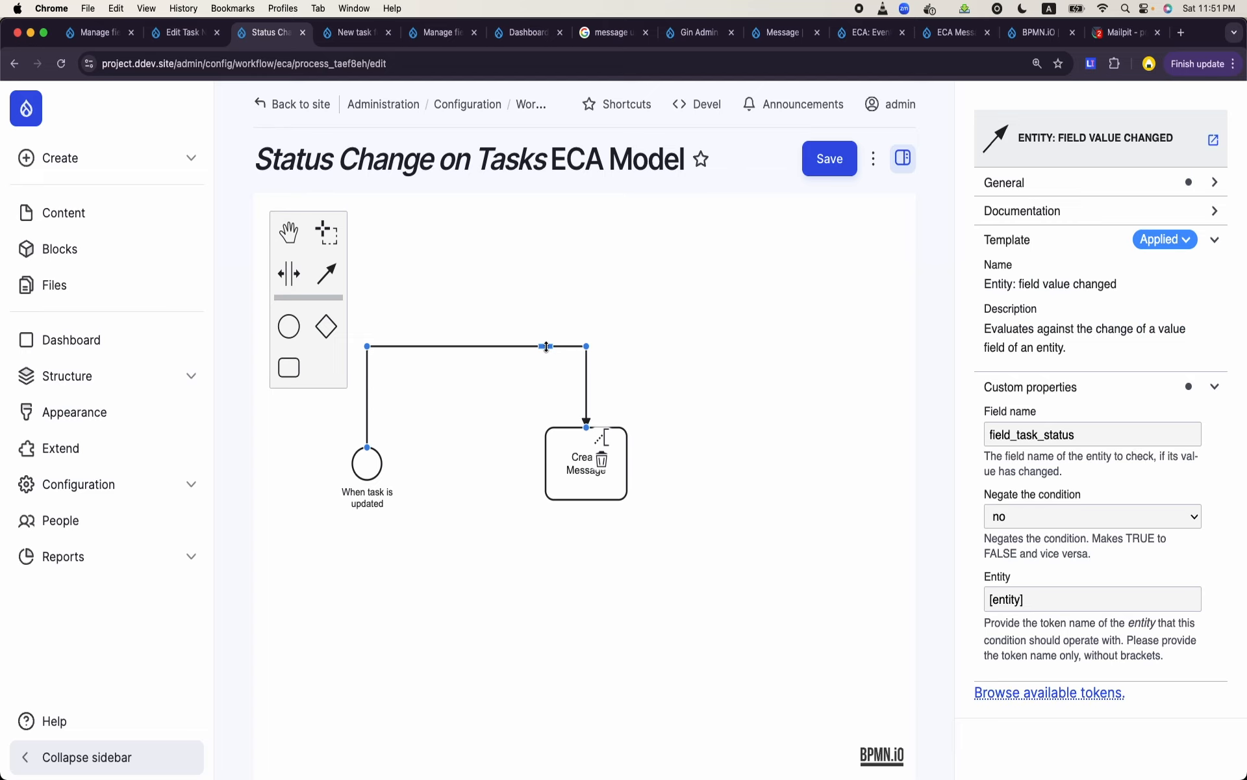
pyautogui.click(1046, 600)
pyautogui.tripleClick(1046, 600)
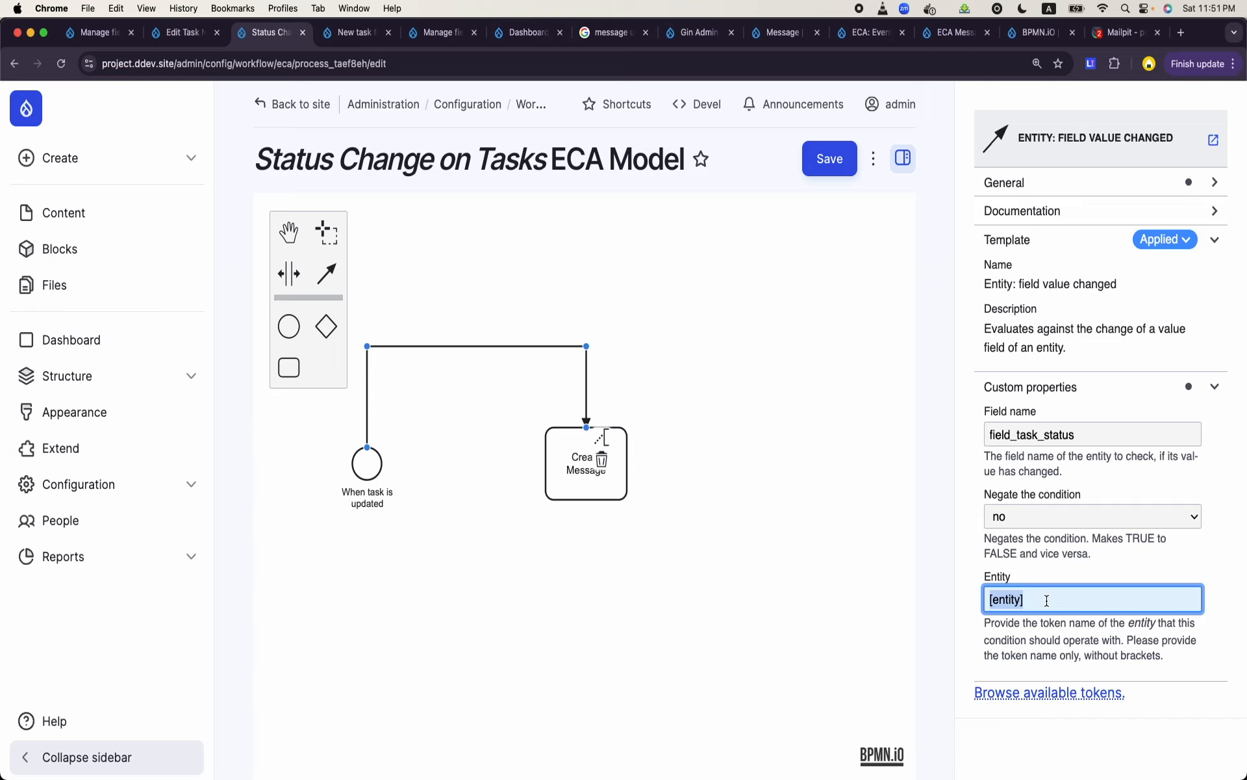
pyautogui.write('entity')
pyautogui.click(831, 171)
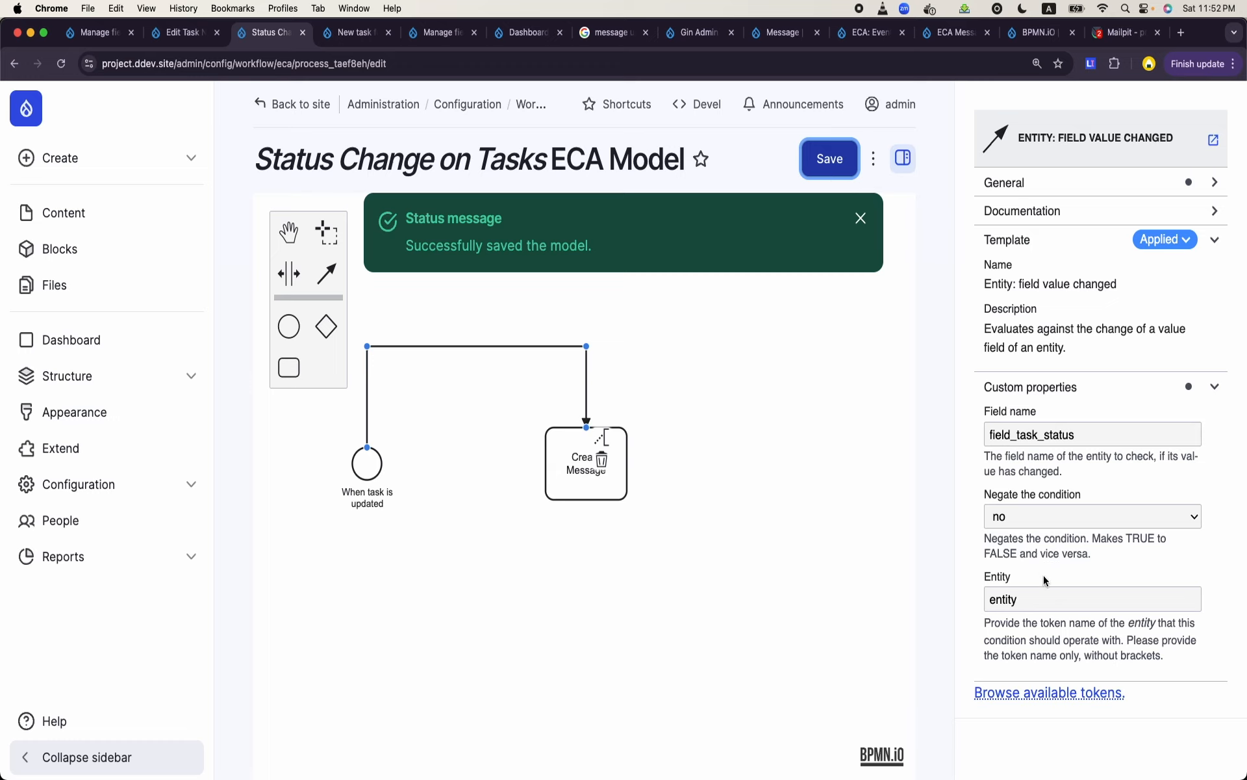
# - Review the condition's entity token and the "Create Message" task's properties, and save the model again
pyautogui.doubleClick(1026, 598)
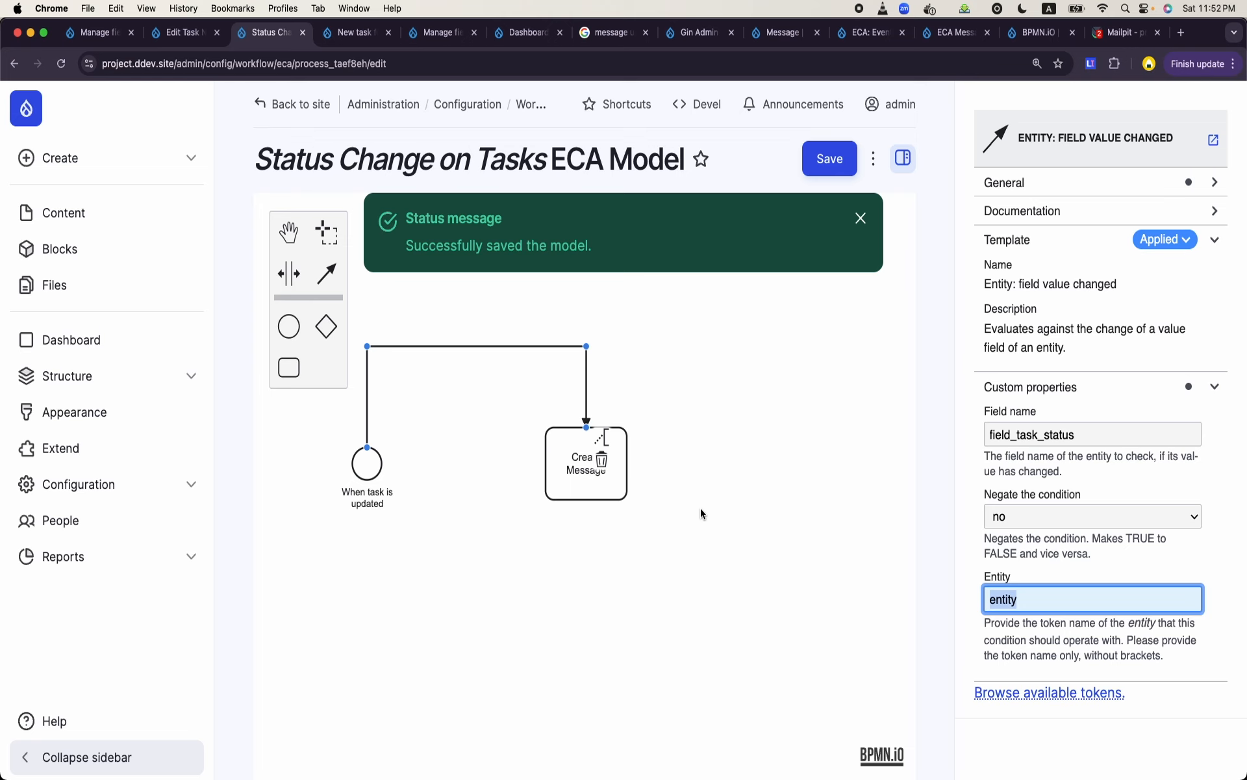
pyautogui.click(611, 495)
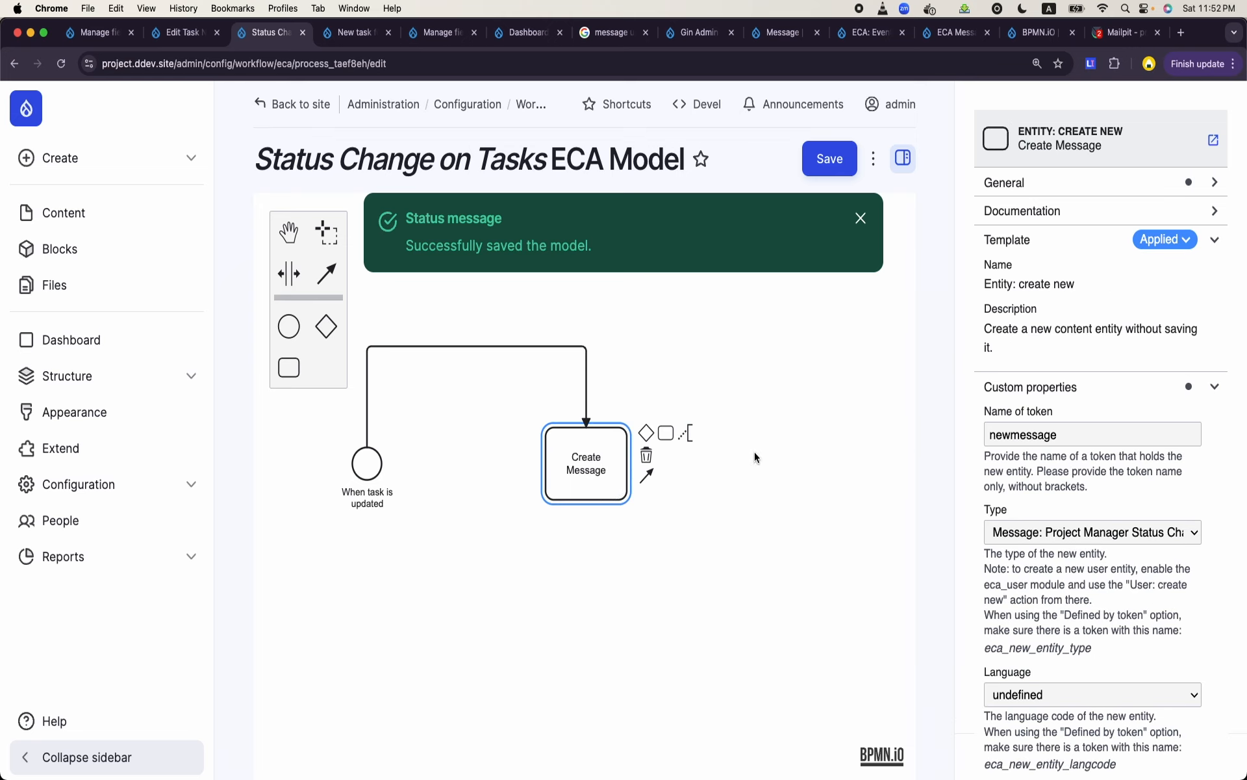
pyautogui.doubleClick(1030, 432)
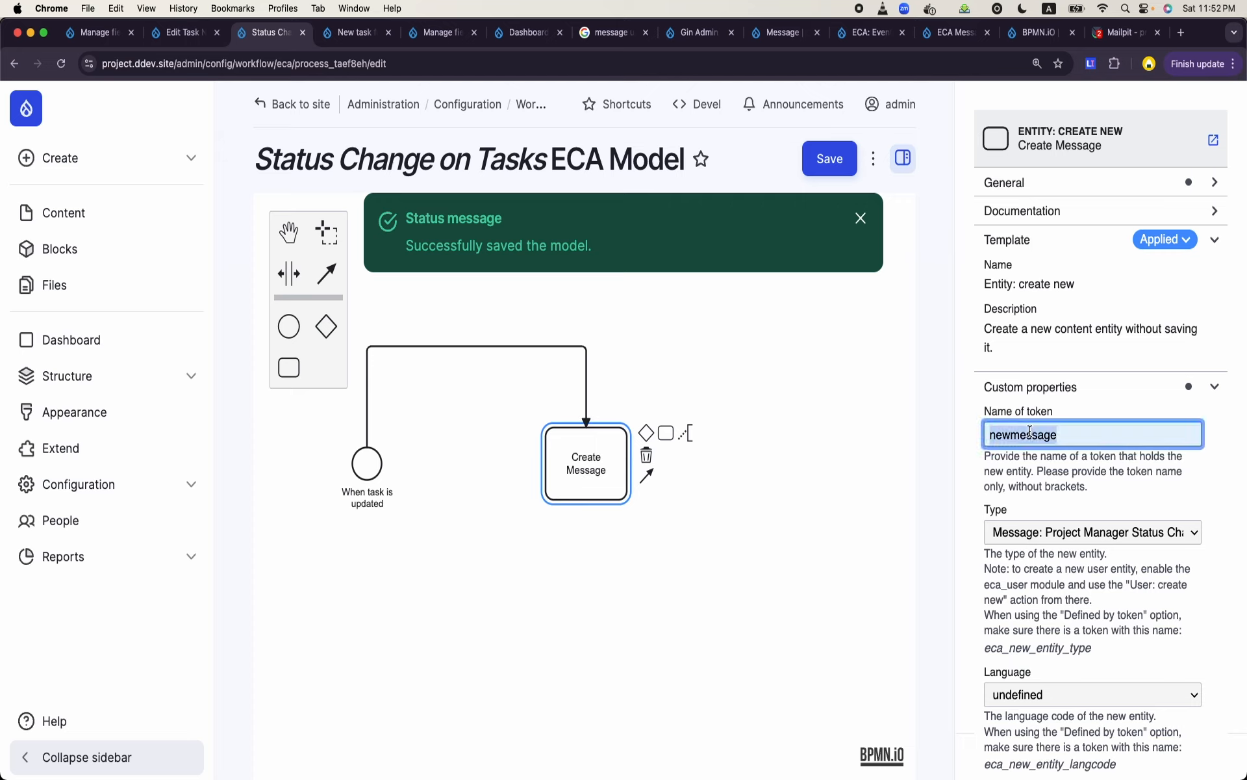
pyautogui.scroll(-4, 1030, 432)
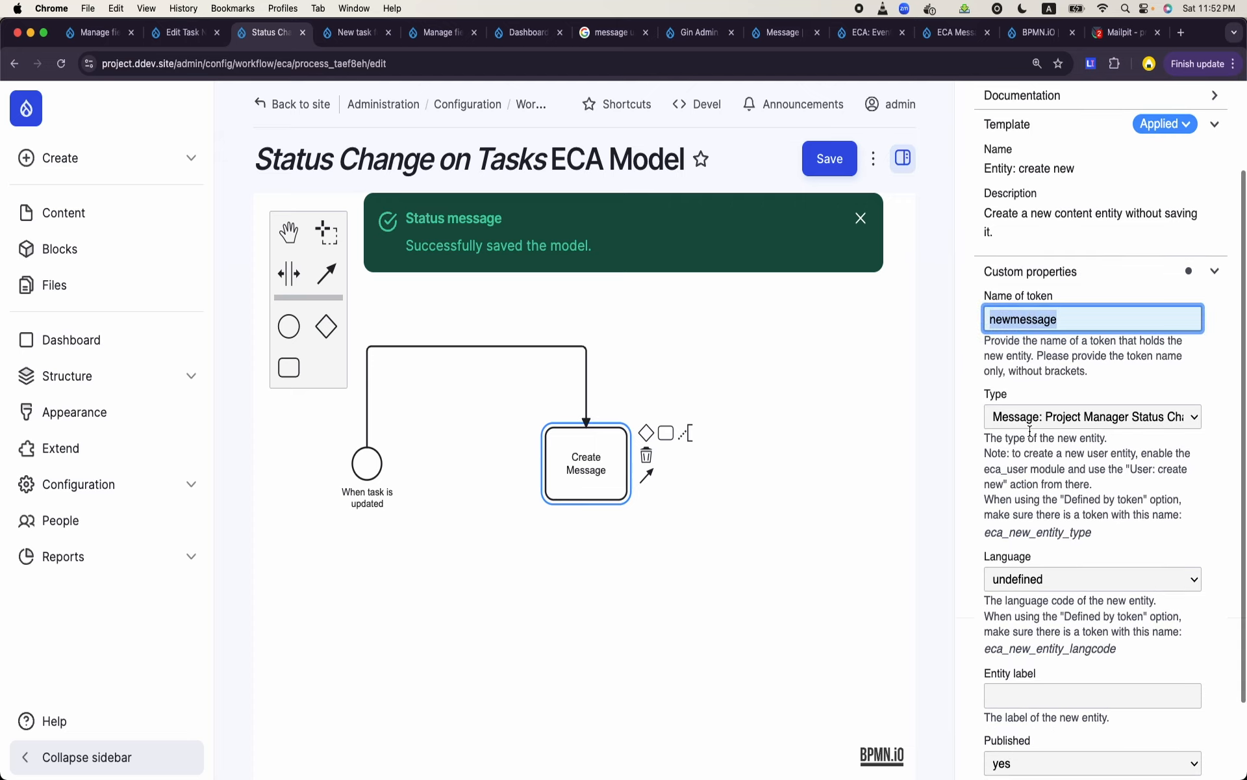
pyautogui.scroll(-3, 1062, 418)
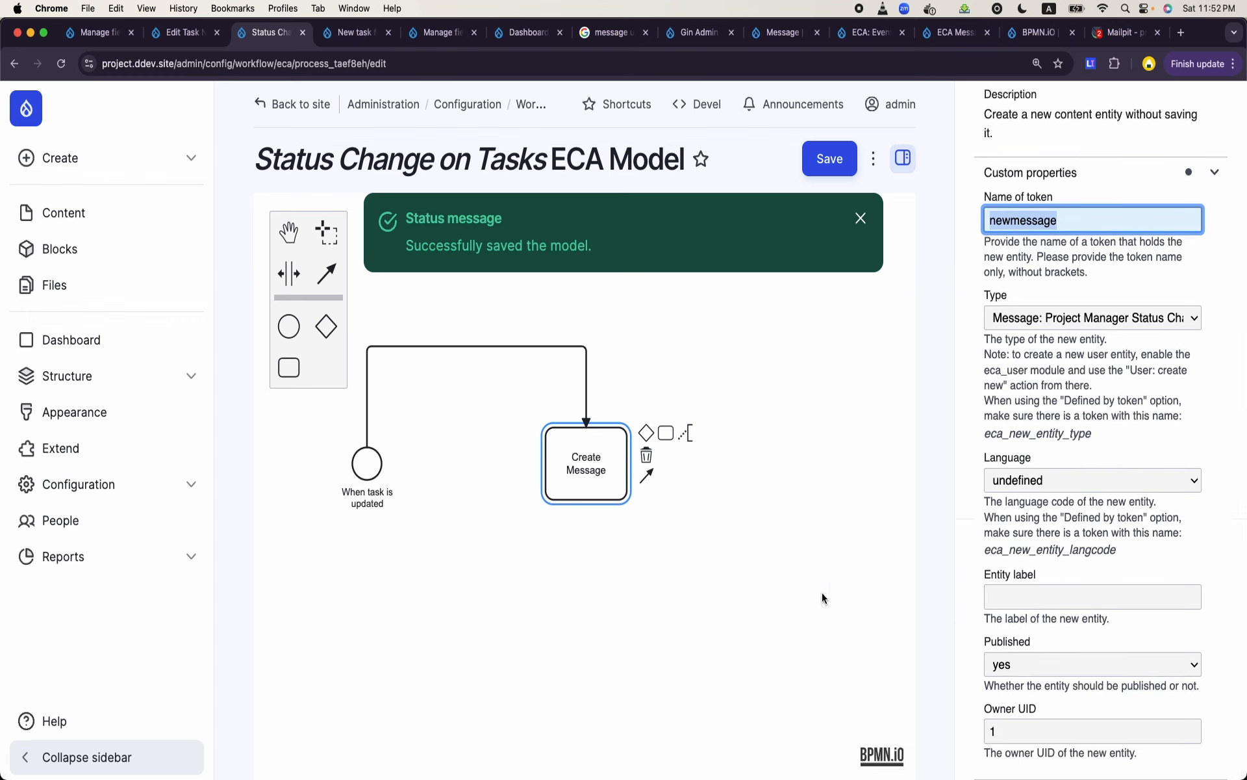
pyautogui.click(819, 172)
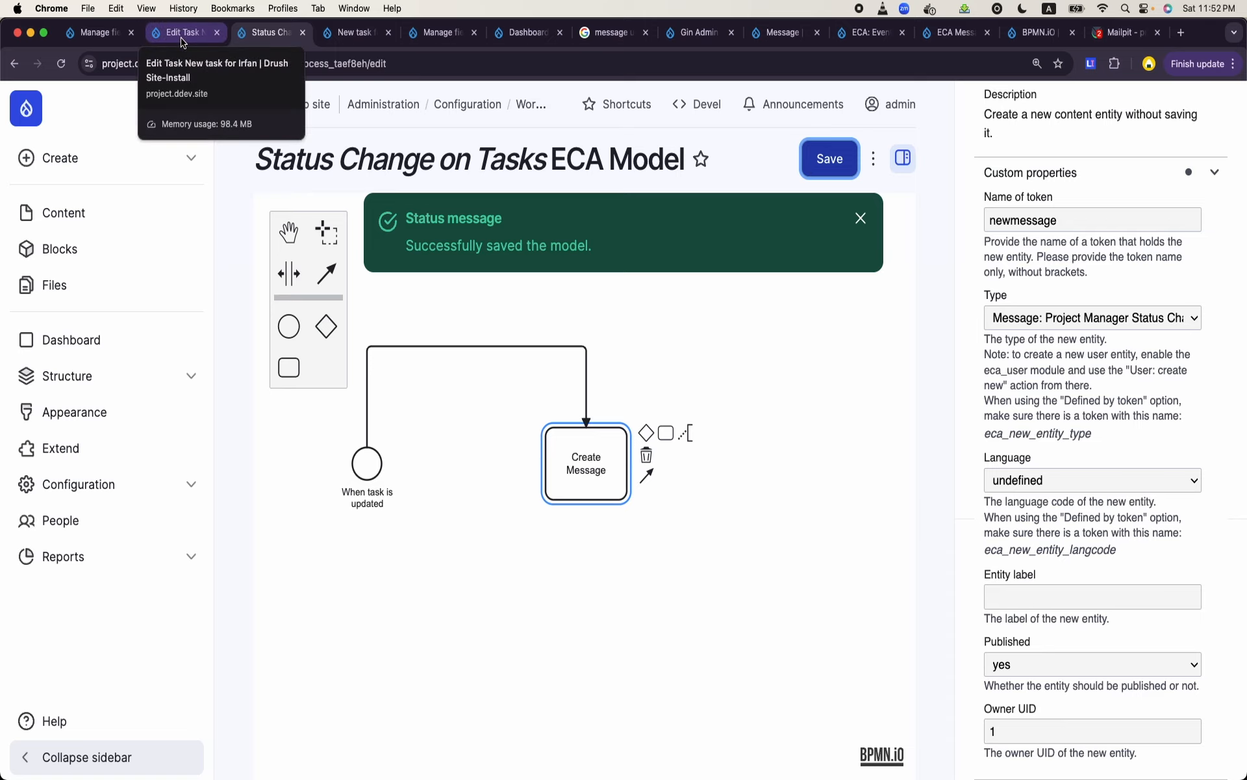
# - Edit the most recently updated task in the content list, set its status to In Progress, and save it
pyautogui.click(43, 221)
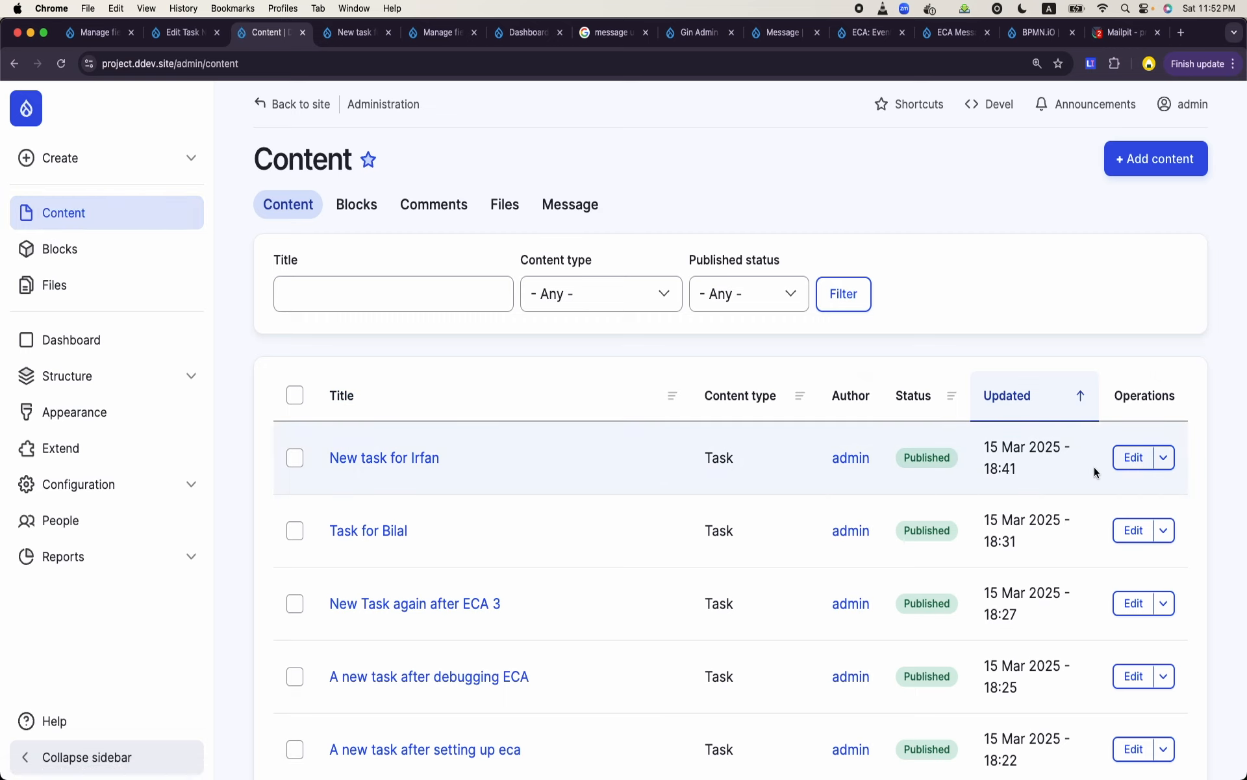
pyautogui.click(1129, 459)
pyautogui.scroll(-5, 568, 418)
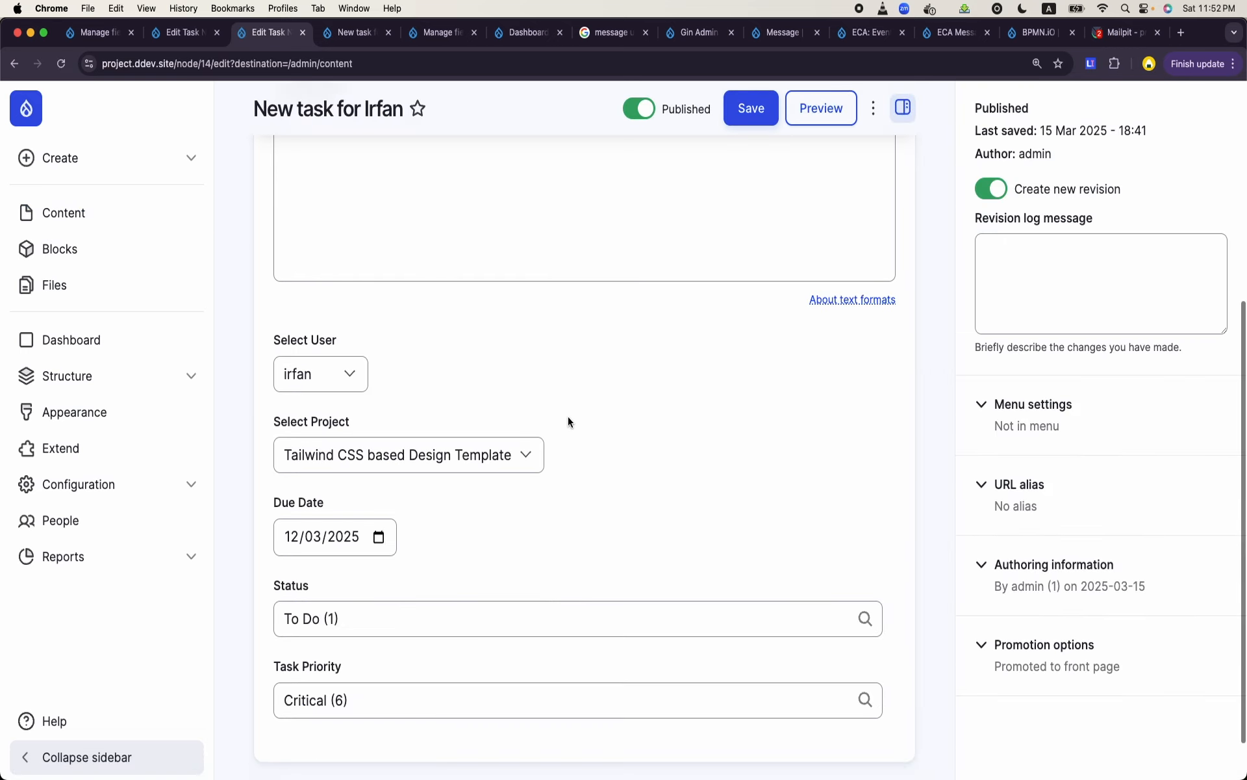
pyautogui.scroll(-2, 568, 421)
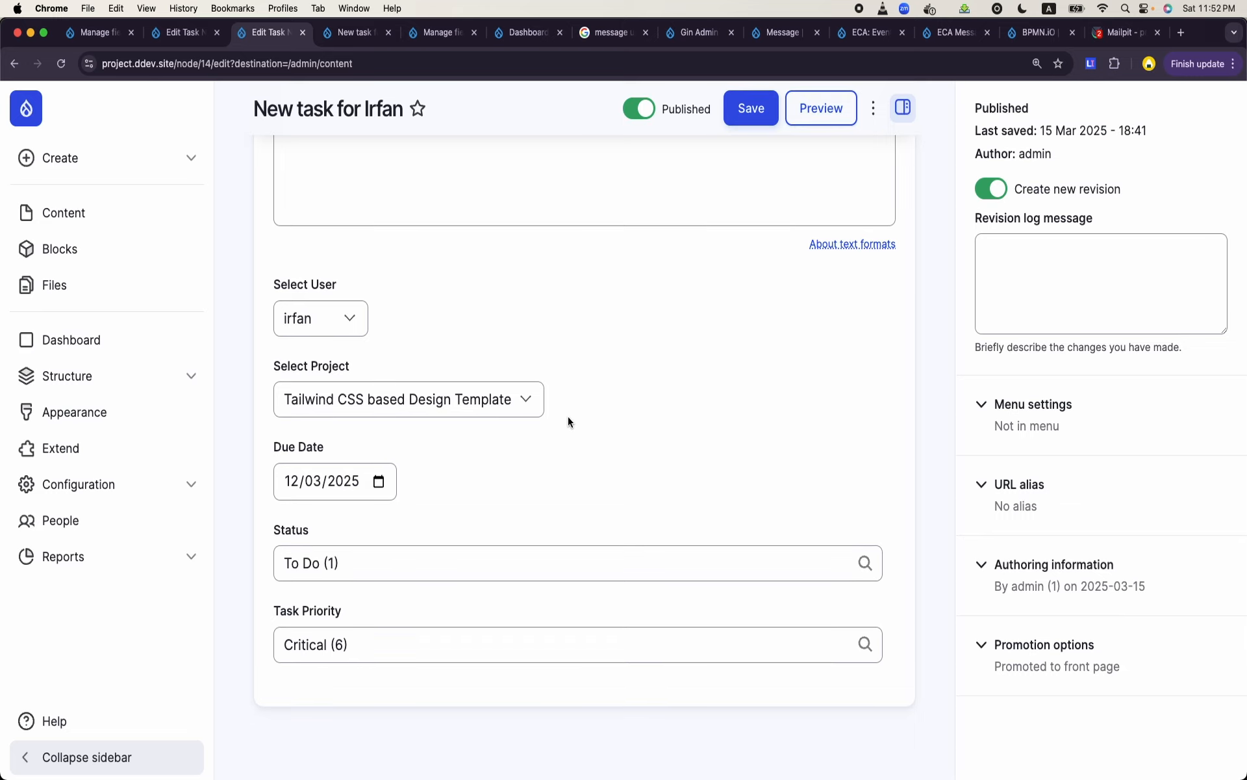
pyautogui.tripleClick(388, 551)
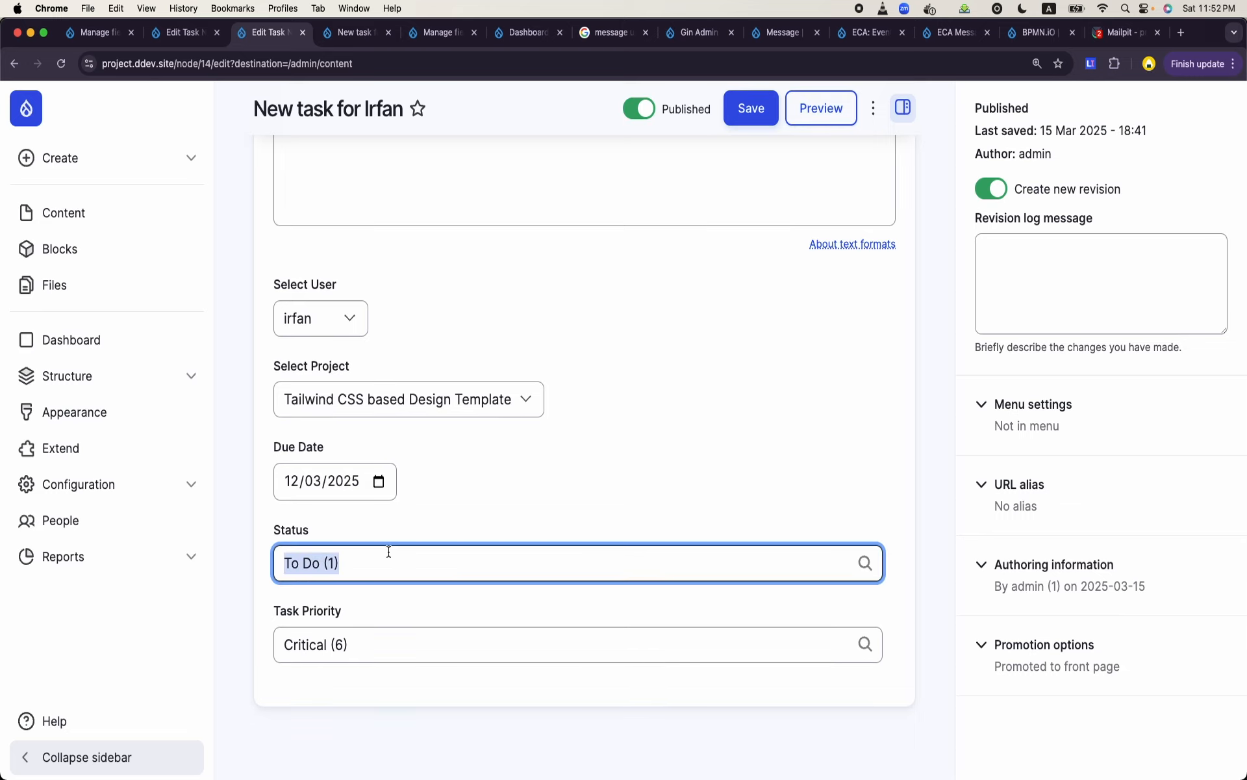
pyautogui.write('In')
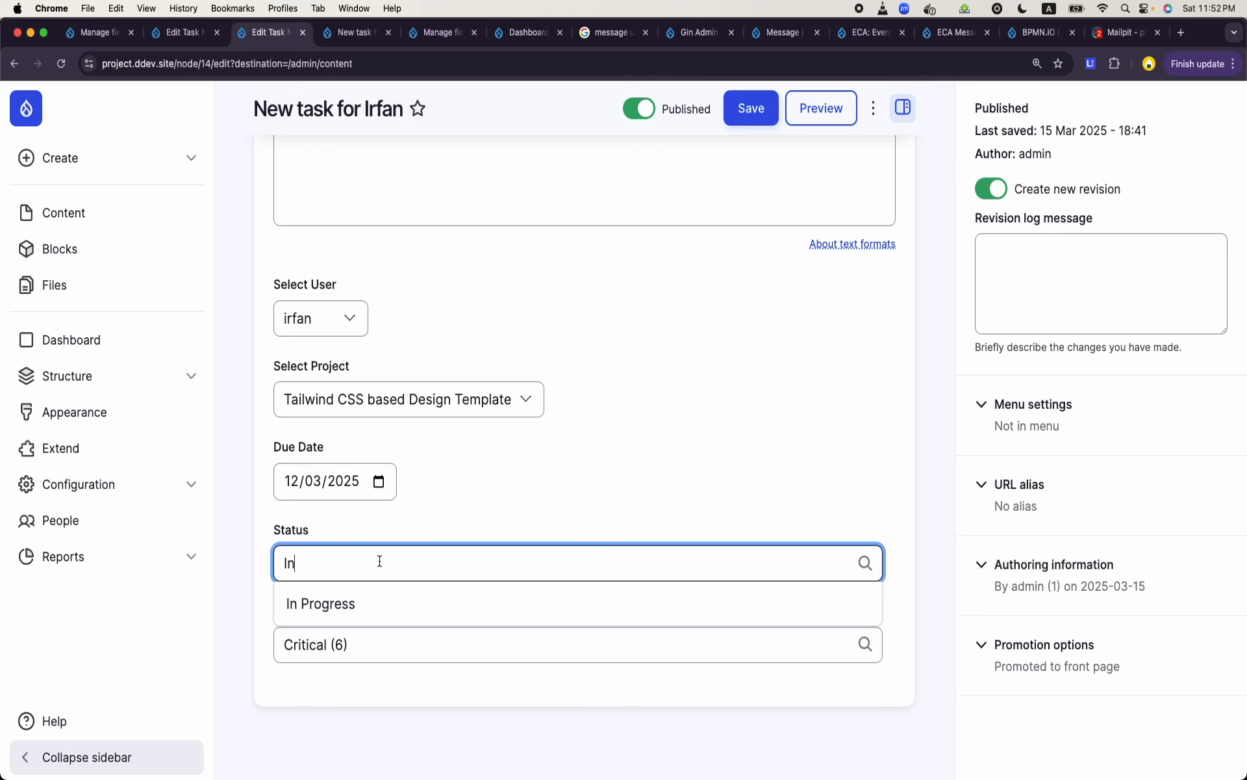
pyautogui.click(376, 604)
pyautogui.click(747, 109)
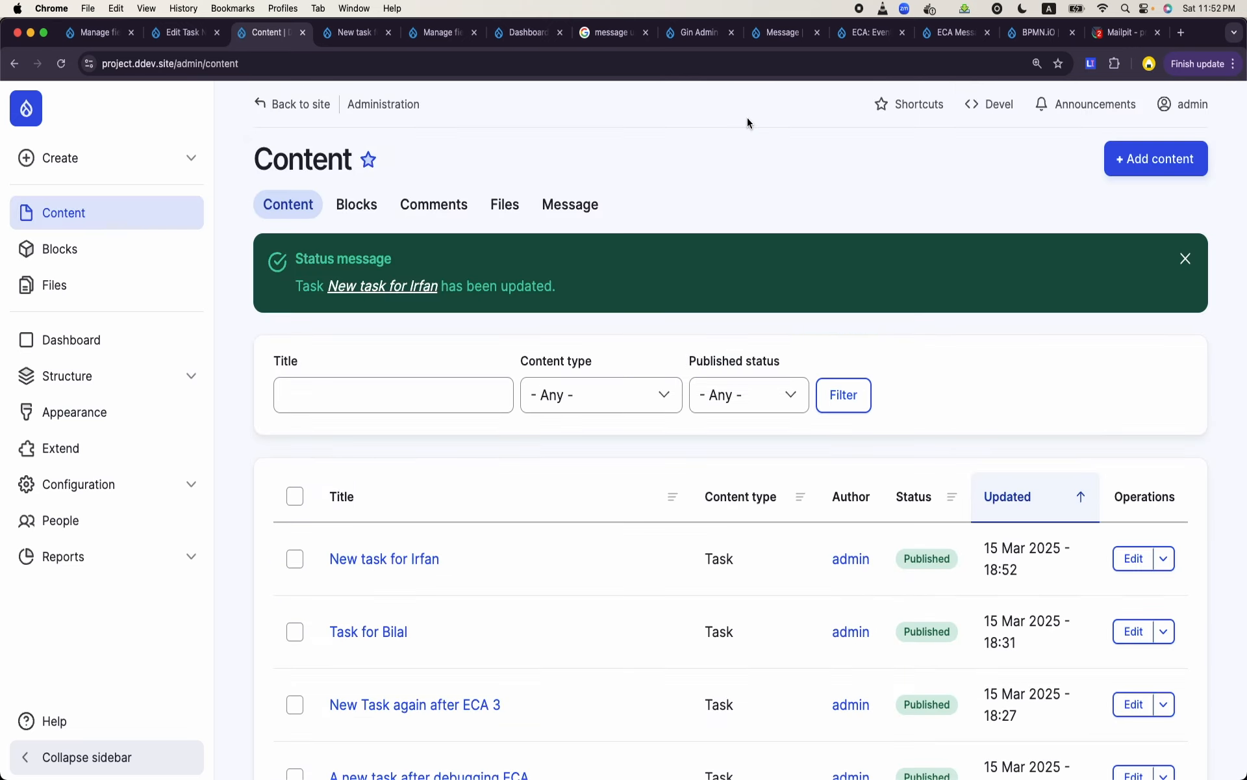
# - Go to the site's Views list in the other task-editing browser tab and look through the existing views
pyautogui.click(169, 34)
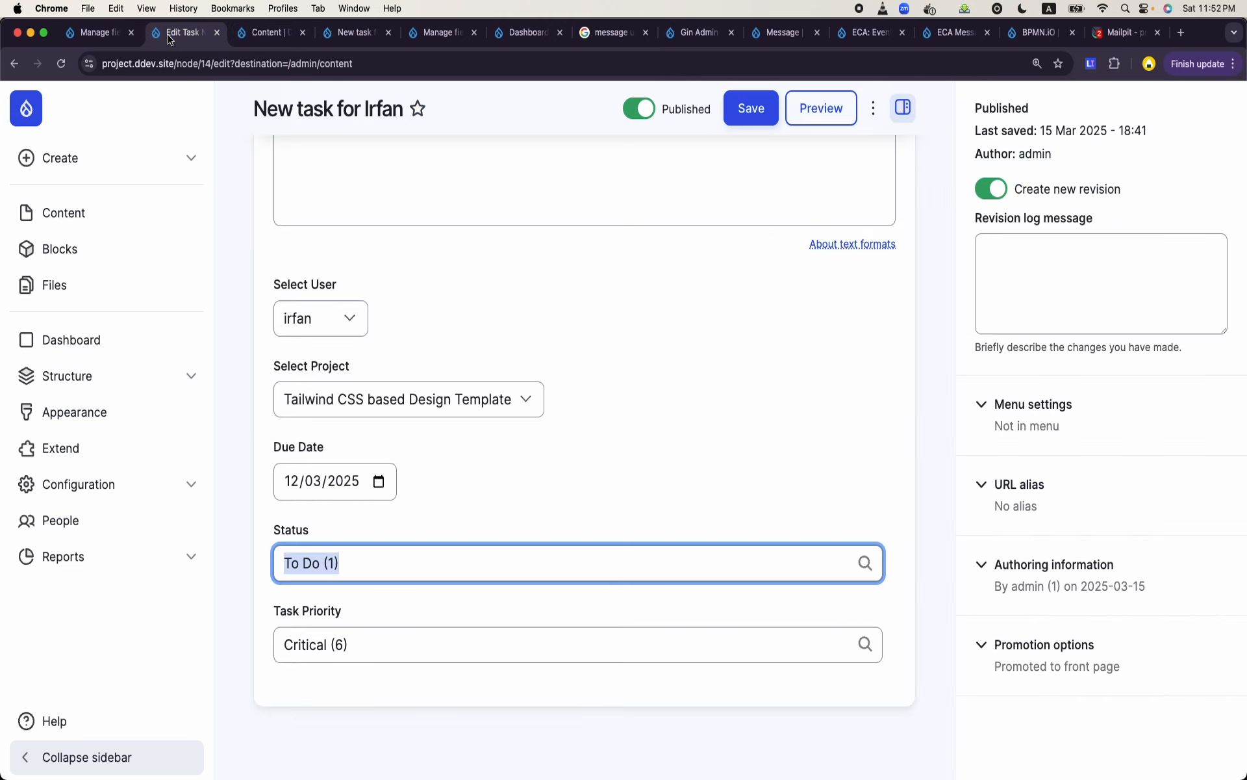
pyautogui.click(67, 375)
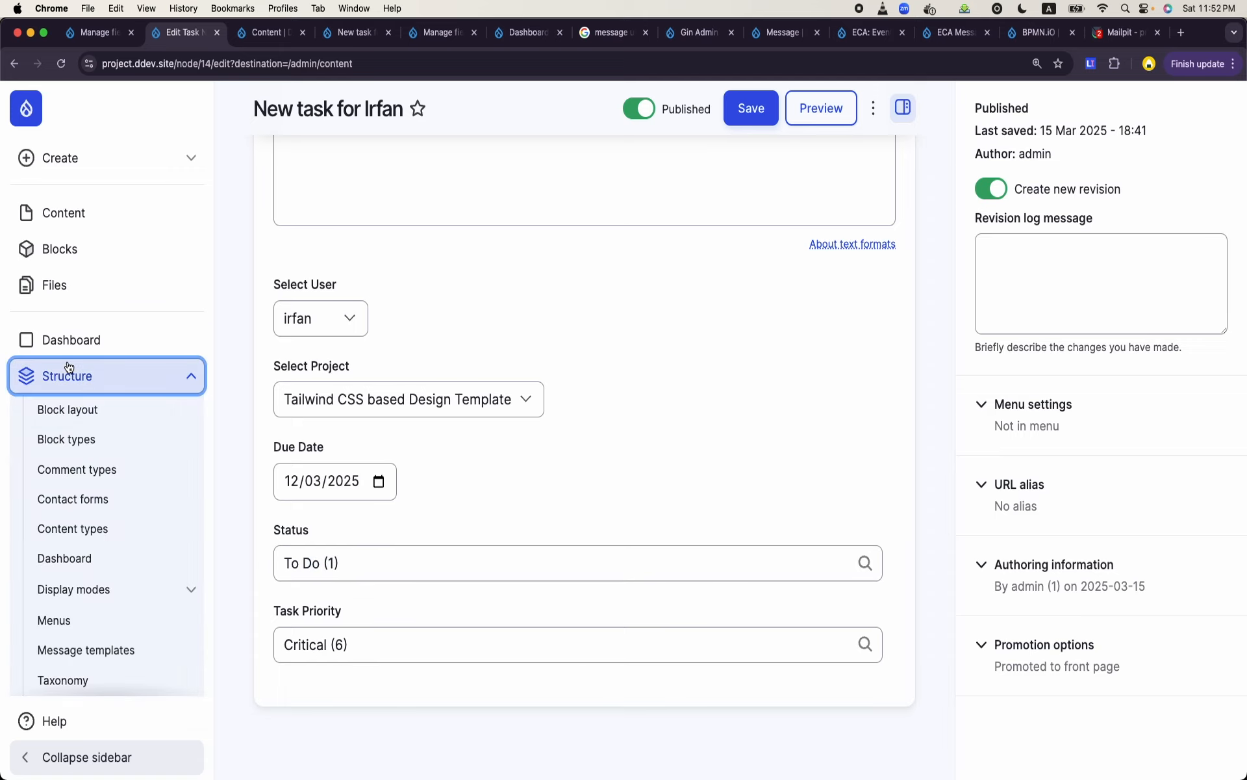
pyautogui.scroll(-2, 69, 541)
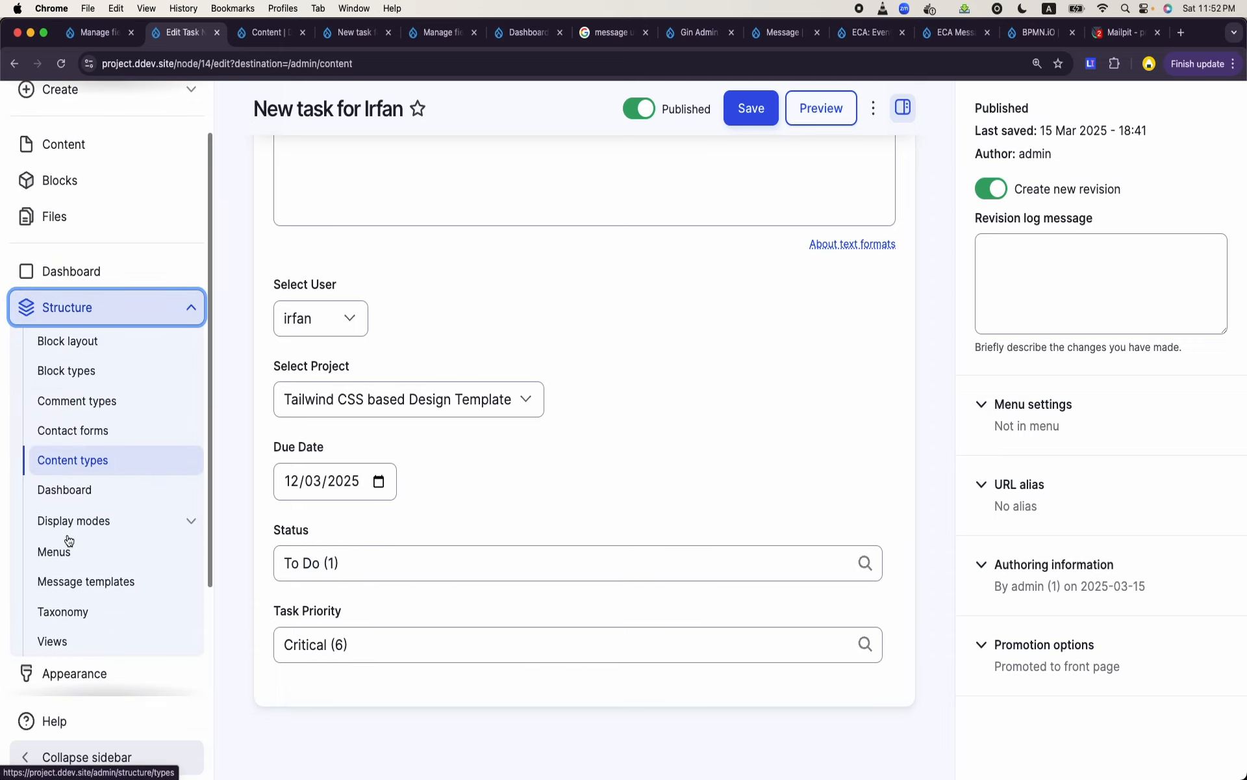
pyautogui.click(60, 645)
pyautogui.scroll(-7, 481, 503)
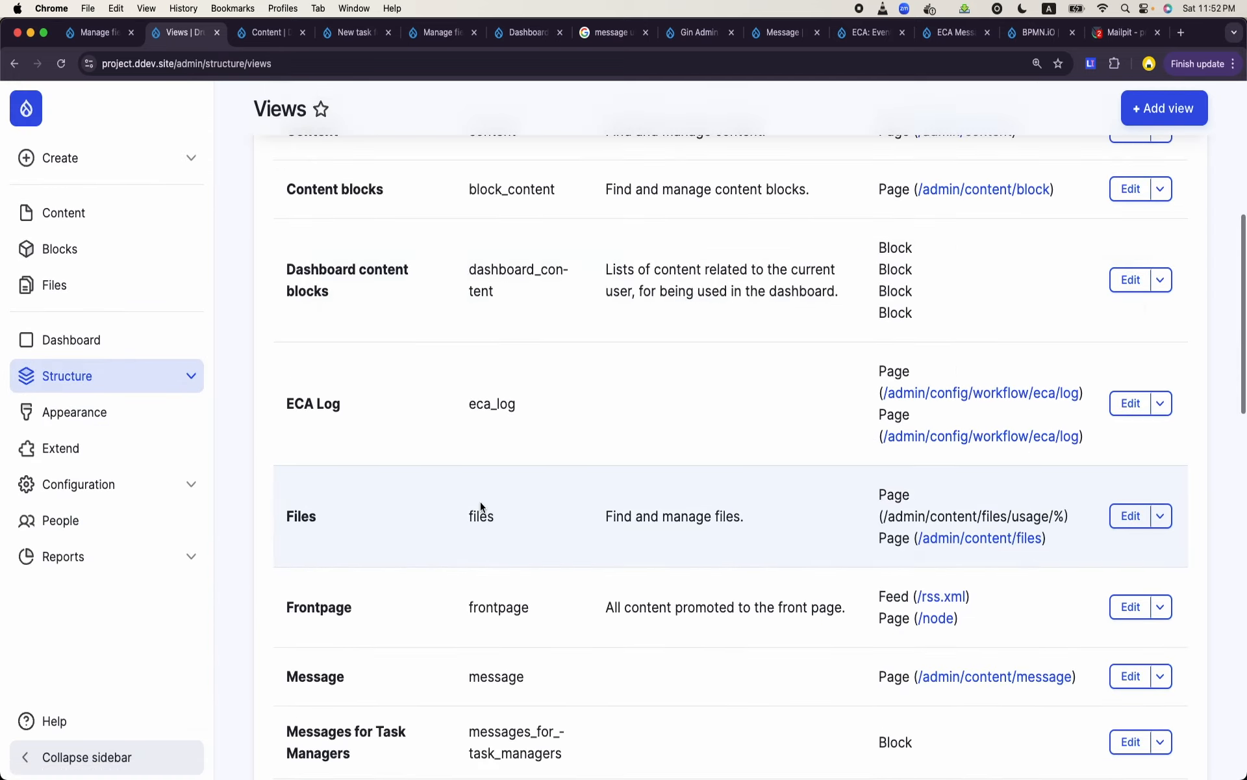
pyautogui.scroll(-2, 480, 507)
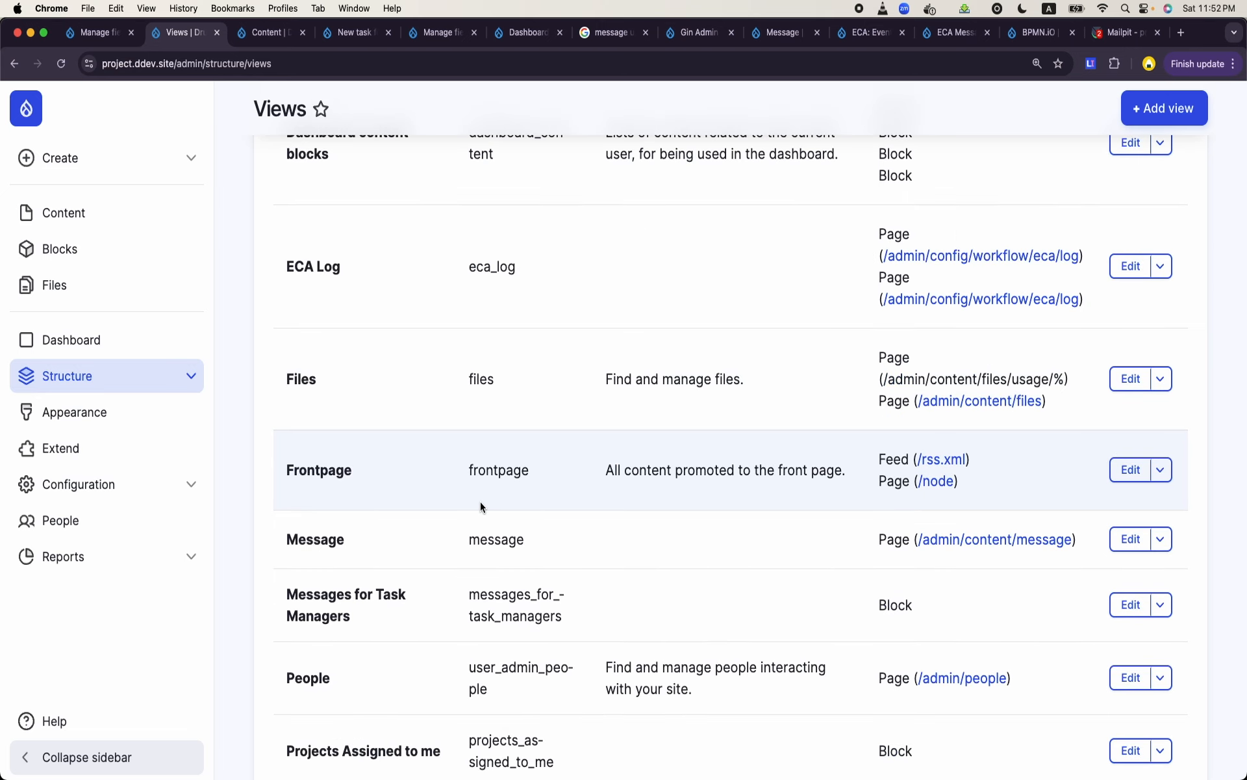
pyautogui.scroll(10, 453, 359)
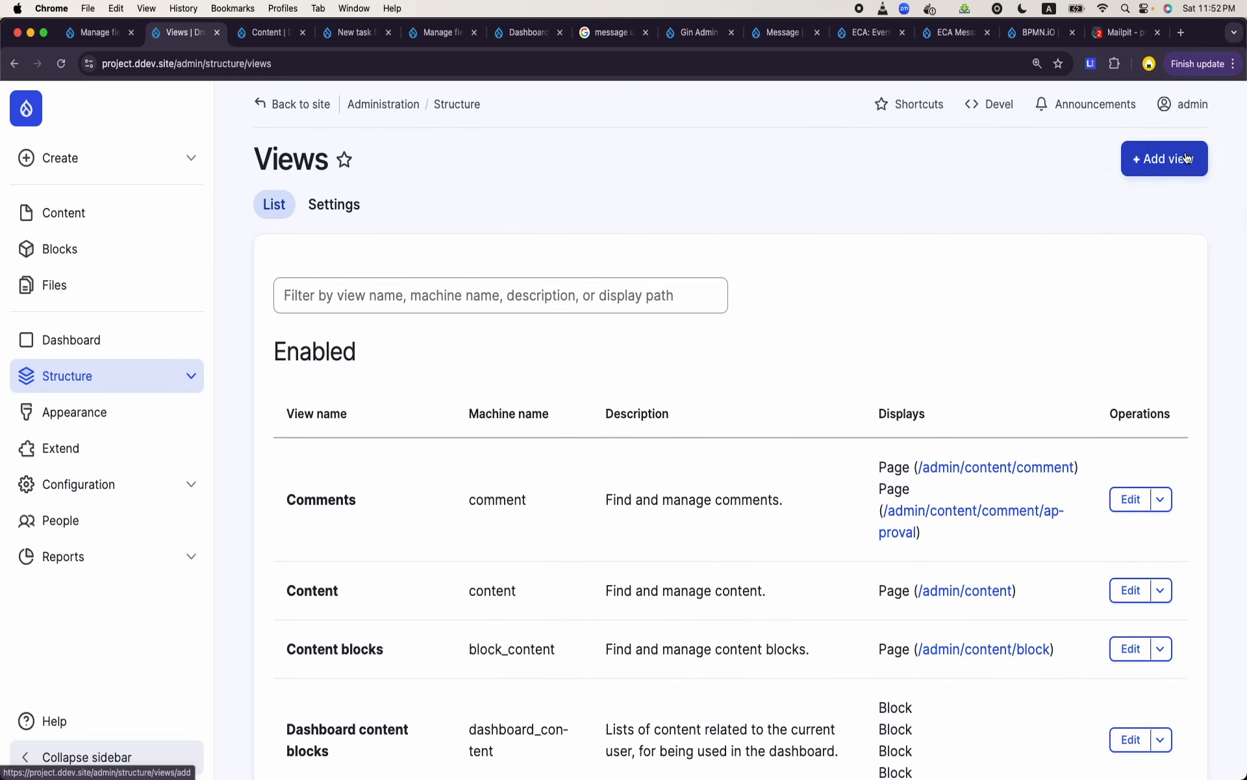
# - Start a new view and name it Message for Project Manager
pyautogui.click(1163, 159)
pyautogui.click(446, 316)
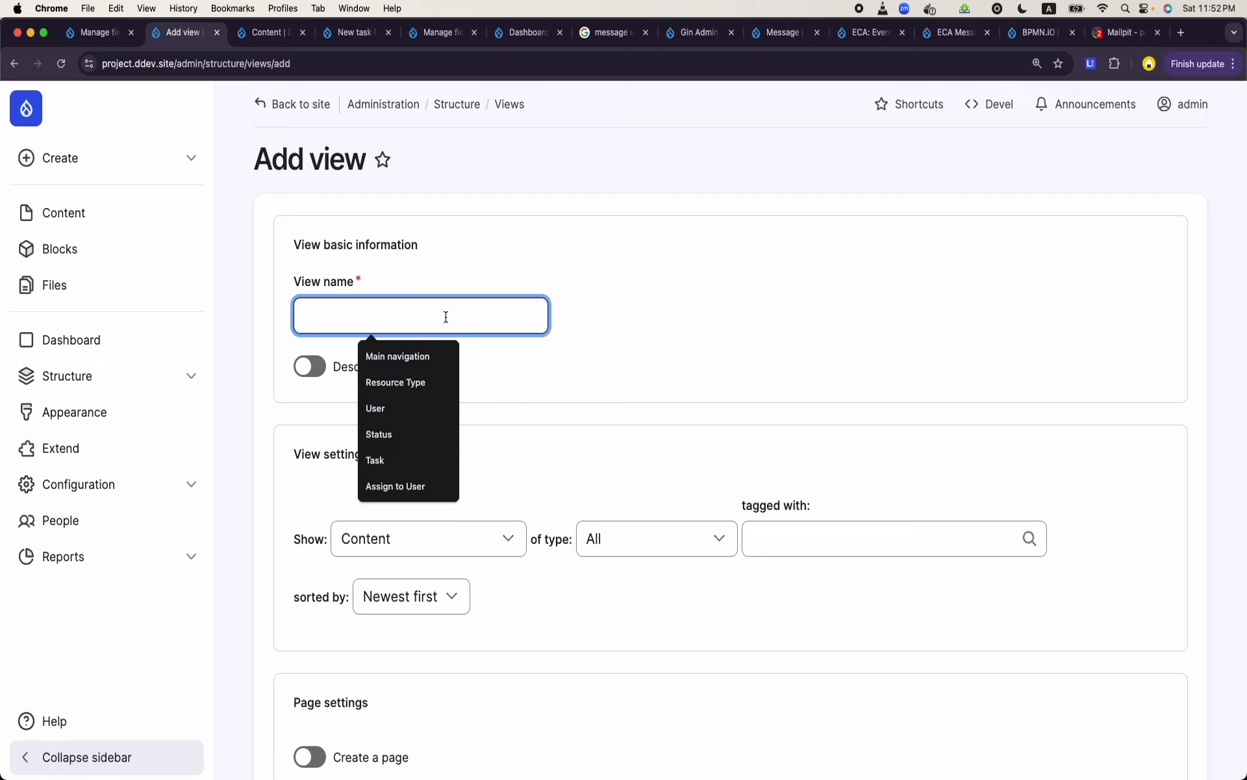
pyautogui.write('Message for ')
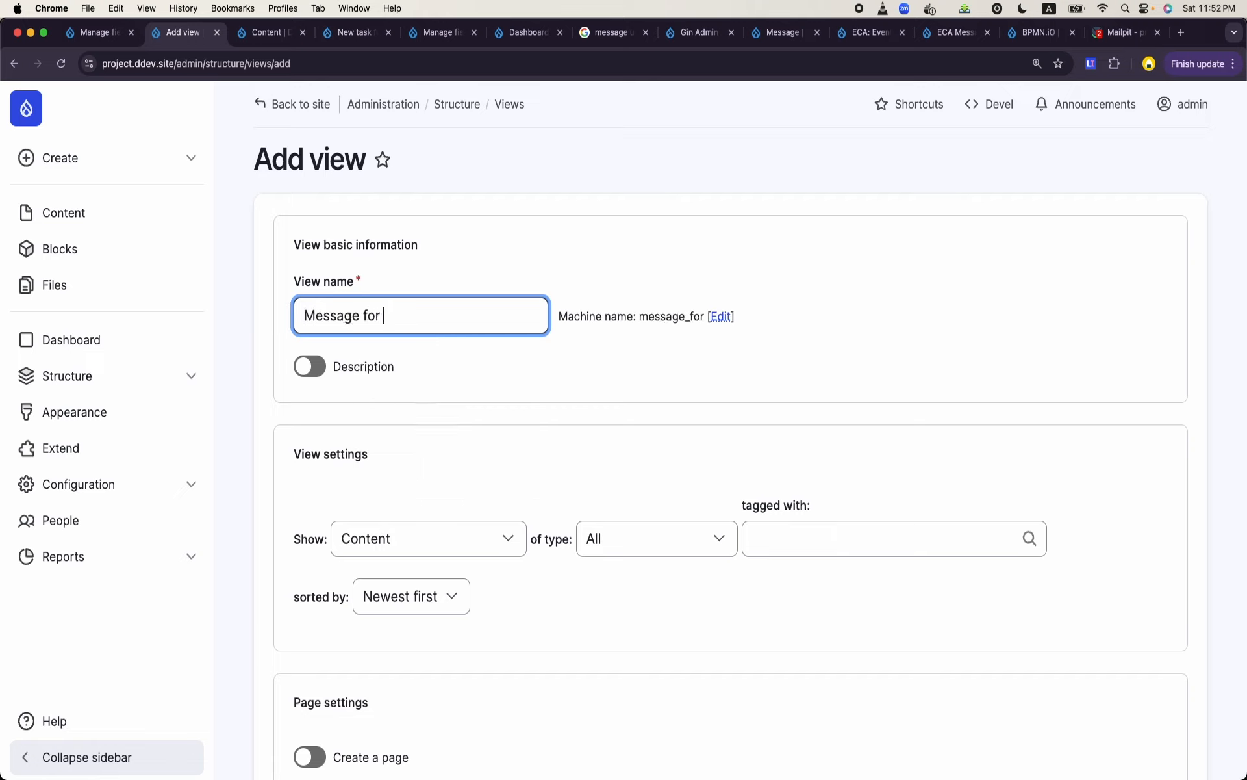
pyautogui.write('Project')
pyautogui.press('BackSpace')
pyautogui.press('BackSpace')
pyautogui.write('x')
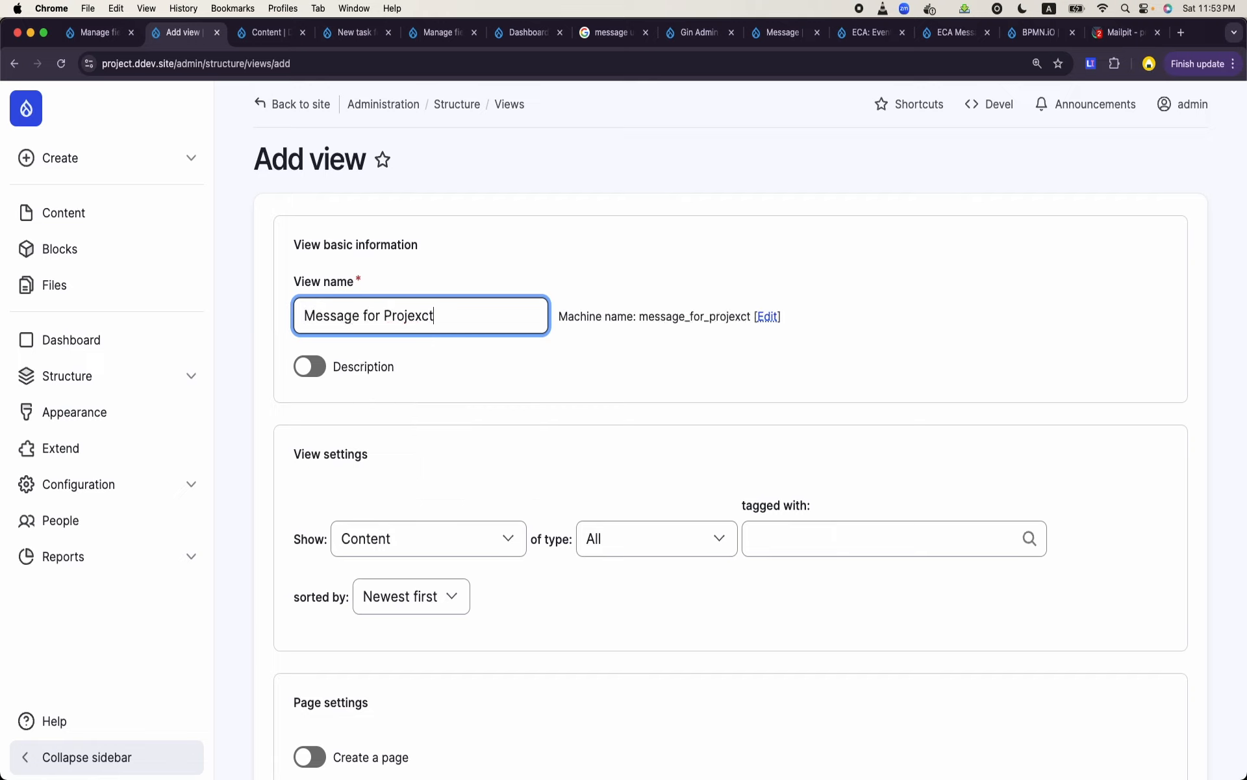
pyautogui.press('BackSpace')
pyautogui.write('ct Manager')
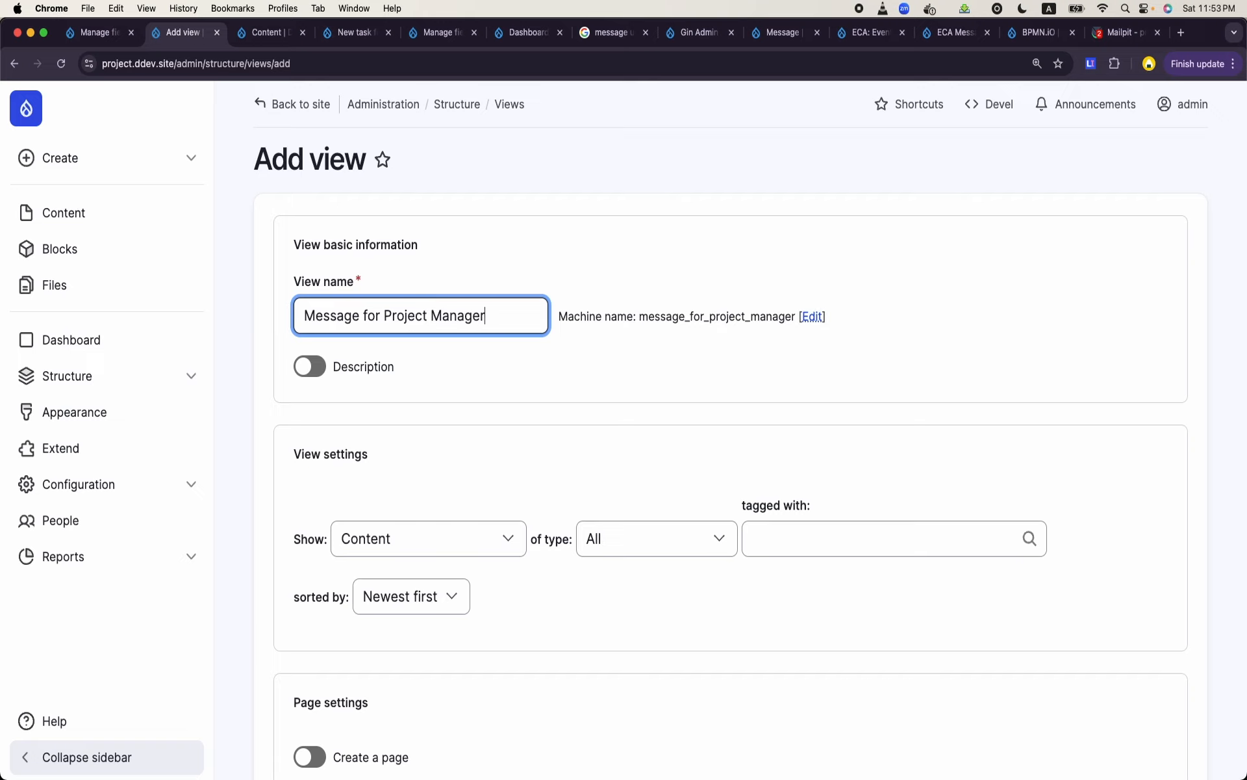
# - Set the new view to show Message entities of type Project Manager Status Change
pyautogui.scroll(-1, 731, 429)
pyautogui.scroll(-2, 474, 321)
pyautogui.click(454, 322)
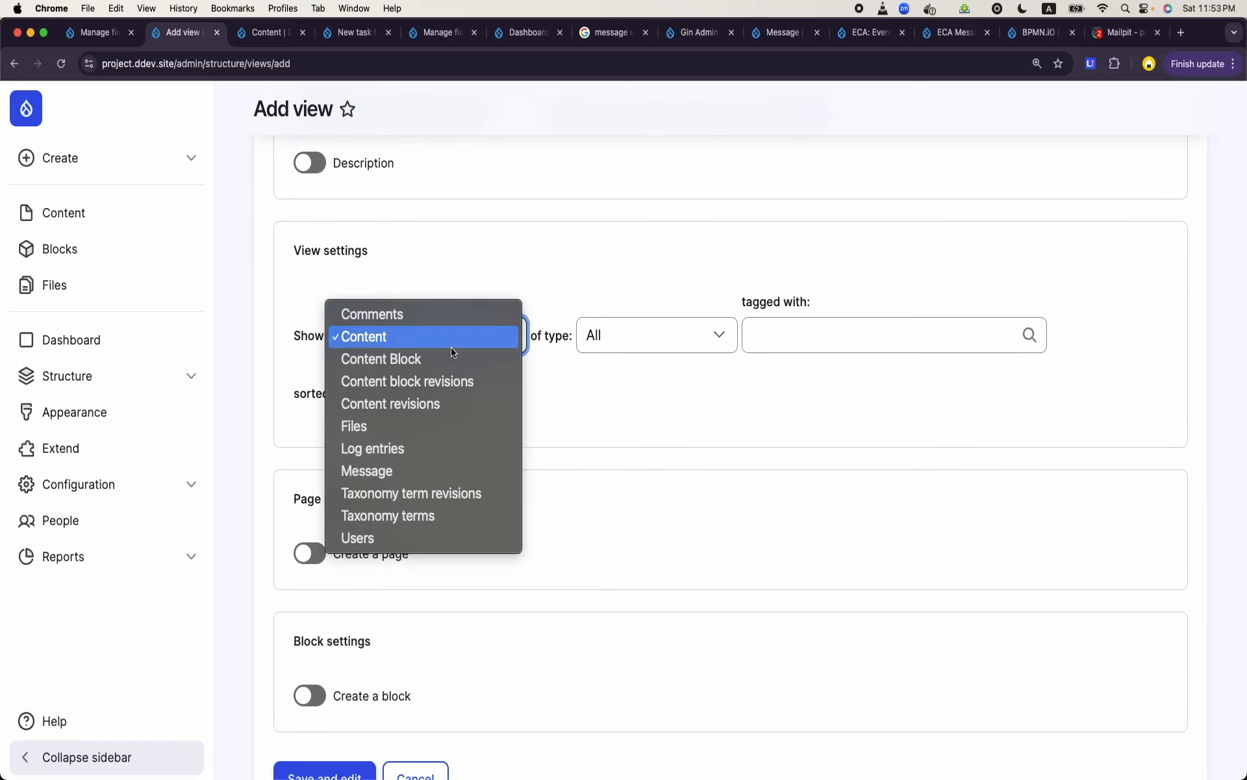
pyautogui.click(408, 471)
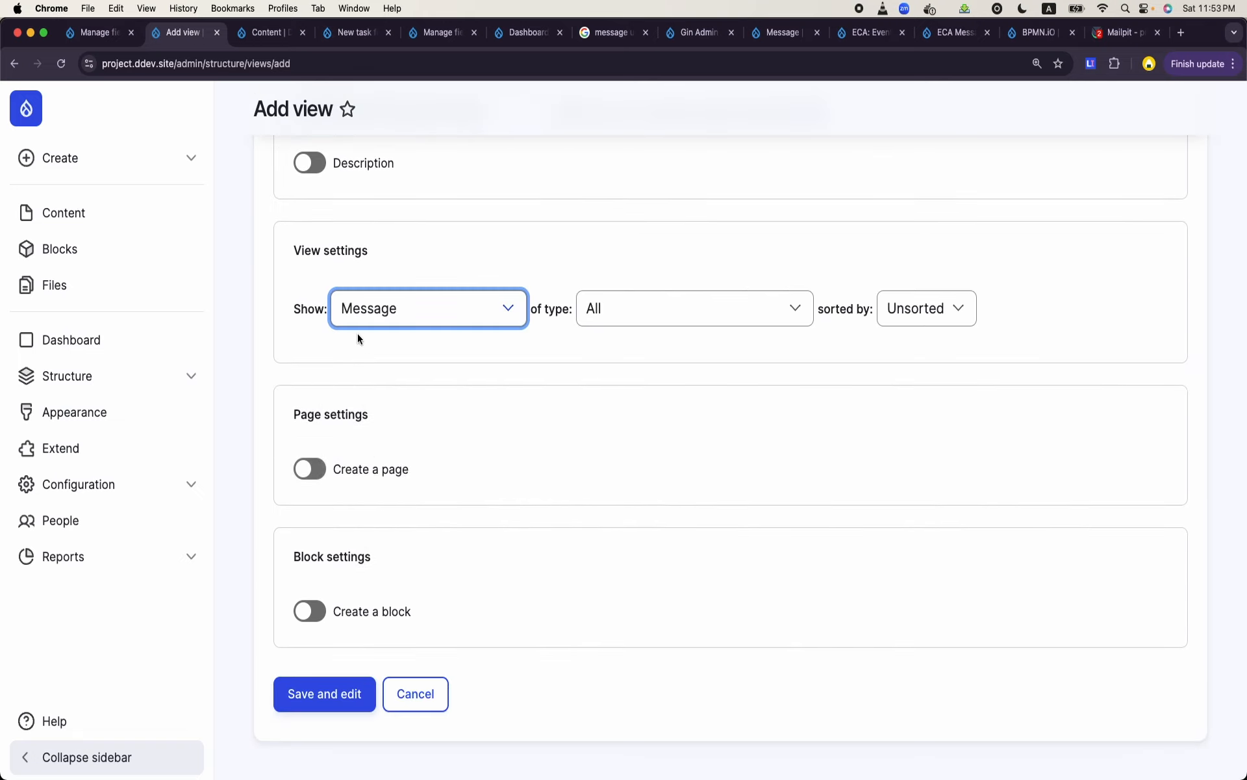
pyautogui.click(659, 310)
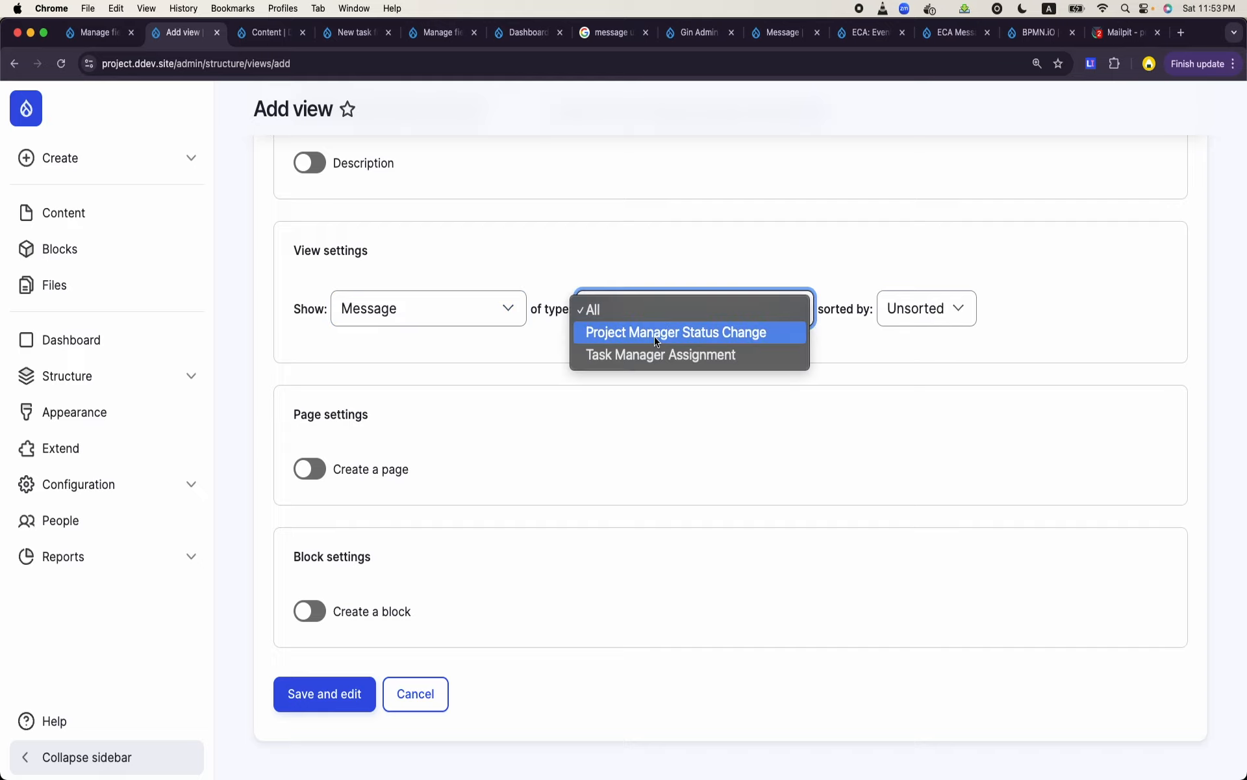
pyautogui.click(656, 333)
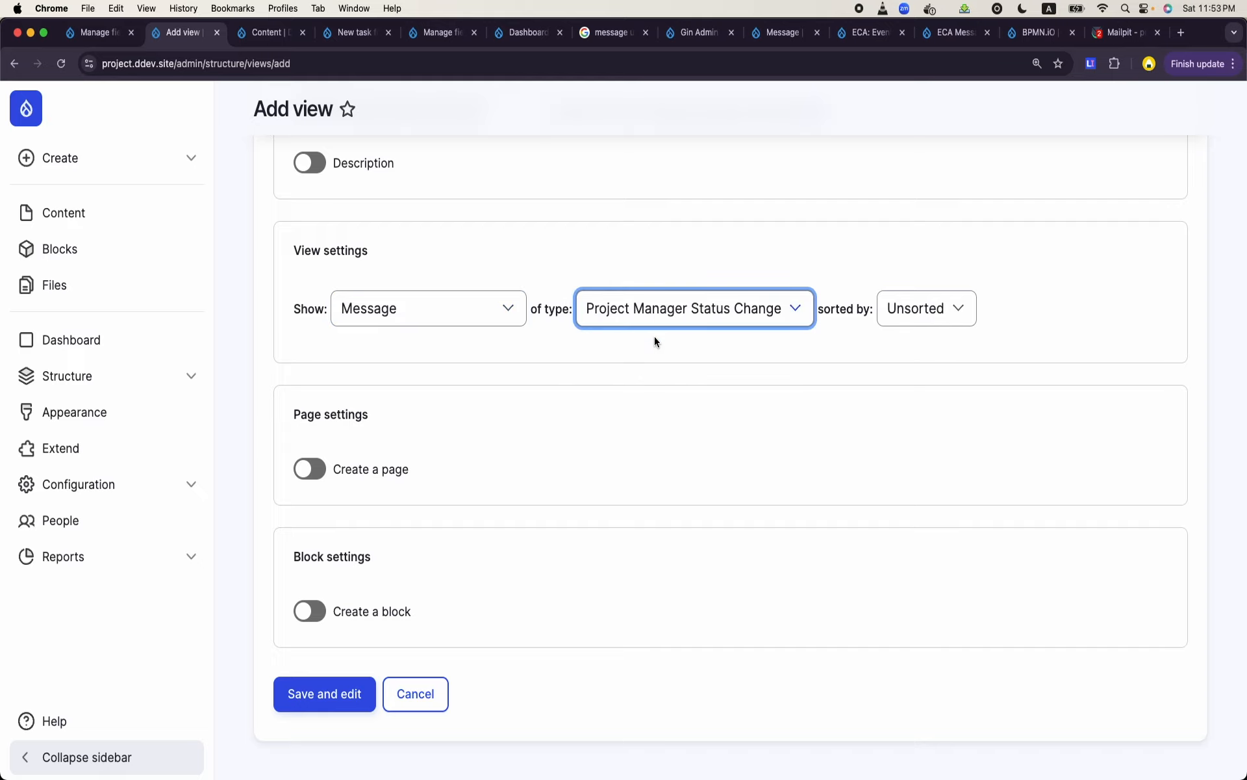
# - Add a block to the view with 20 items per block, save it for further editing, and check its preview
pyautogui.scroll(-1, 653, 337)
pyautogui.click(310, 576)
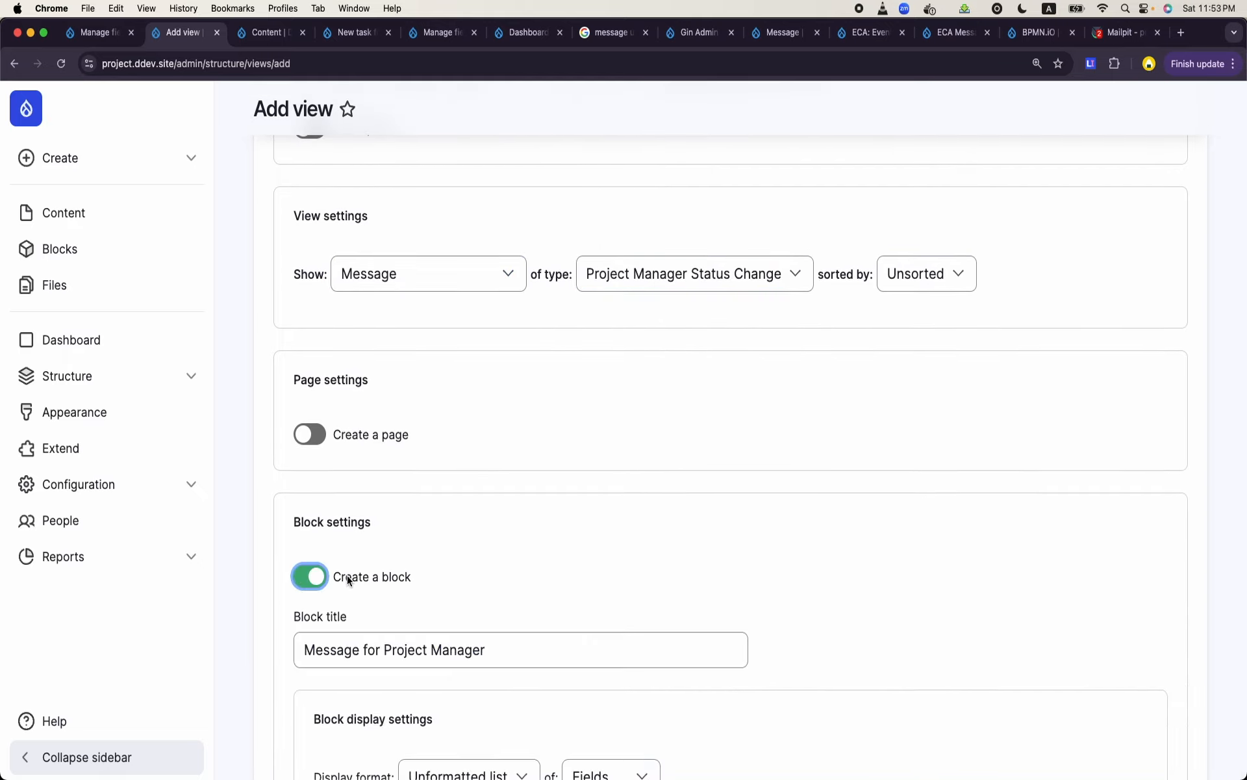
pyautogui.scroll(-5, 388, 583)
pyautogui.doubleClick(355, 521)
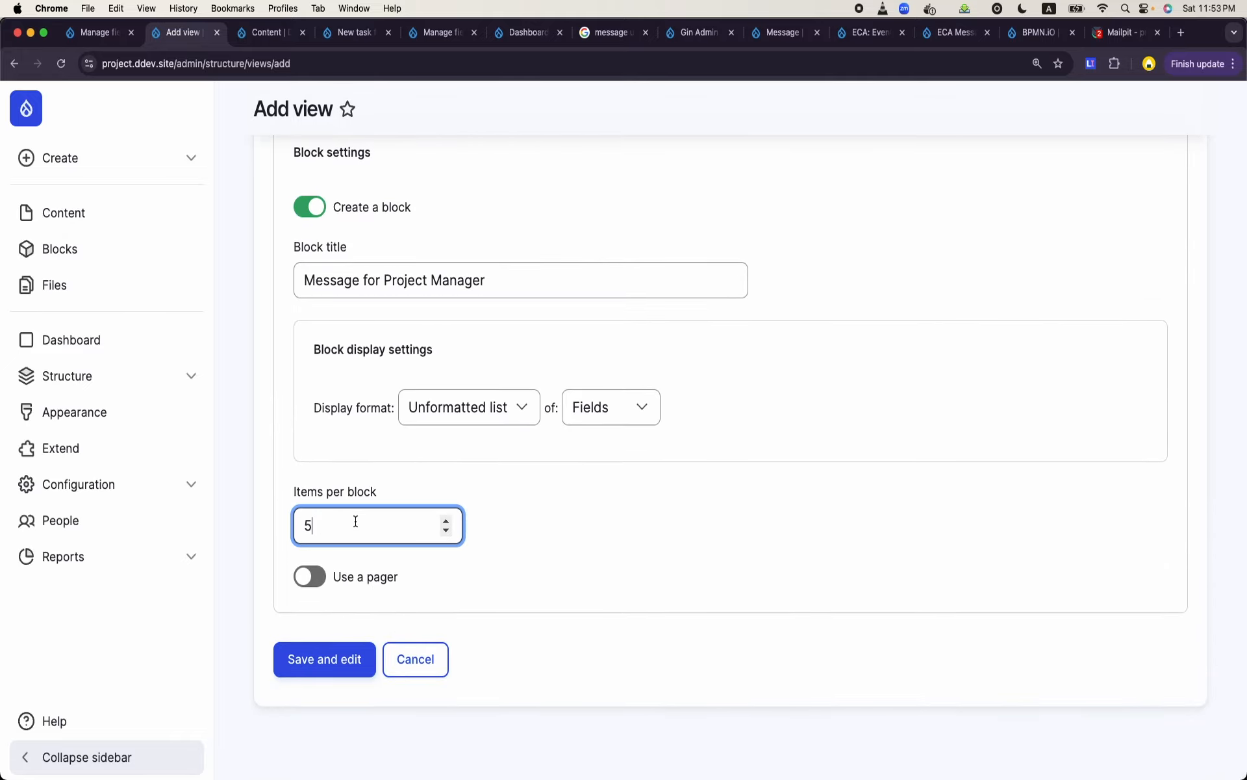
pyautogui.write('20')
pyautogui.click(325, 659)
pyautogui.scroll(-15, 570, 564)
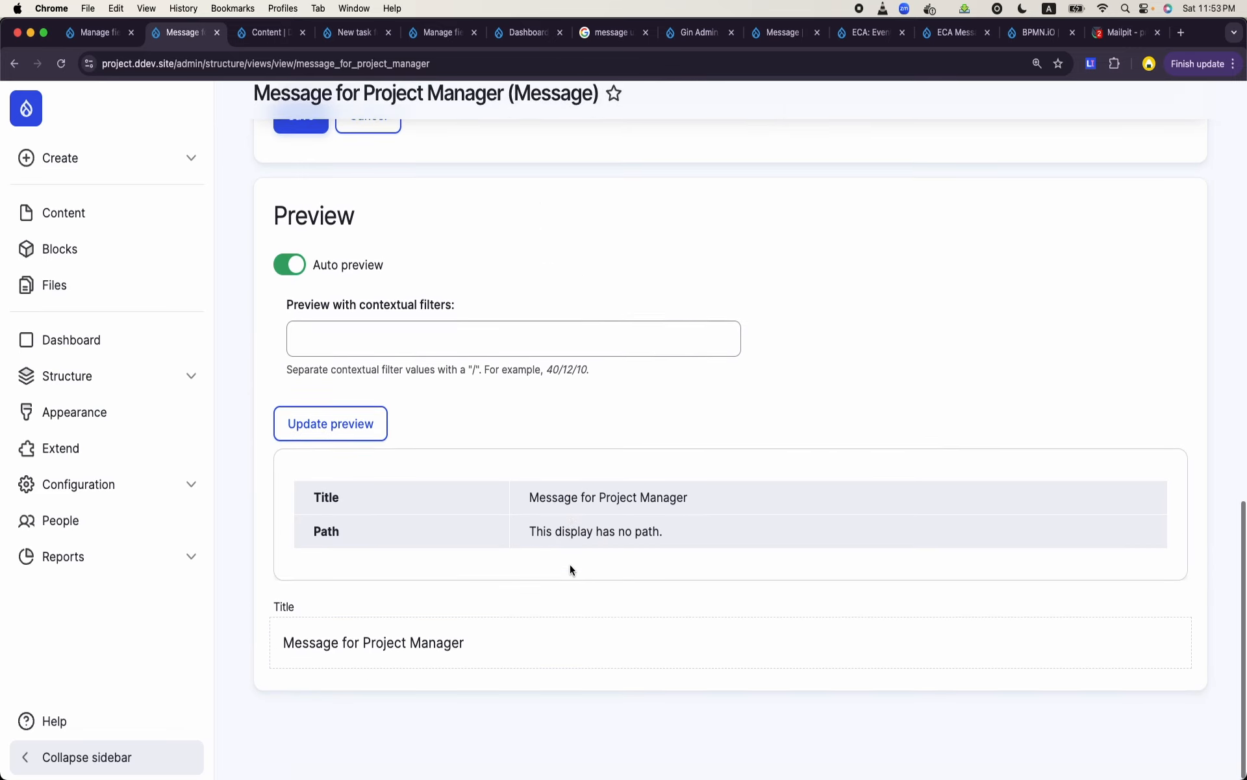
pyautogui.scroll(7, 571, 569)
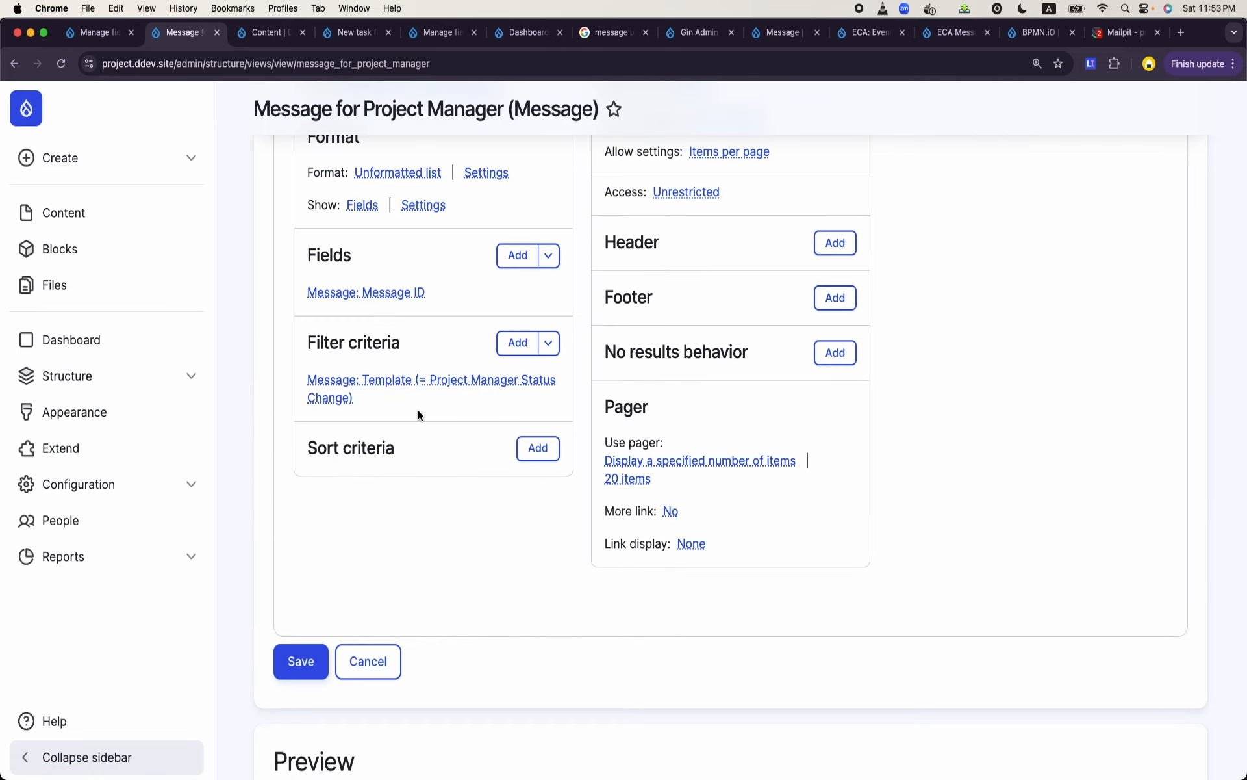
# - Examine the block display's preview for listed messages
pyautogui.scroll(-4, 347, 615)
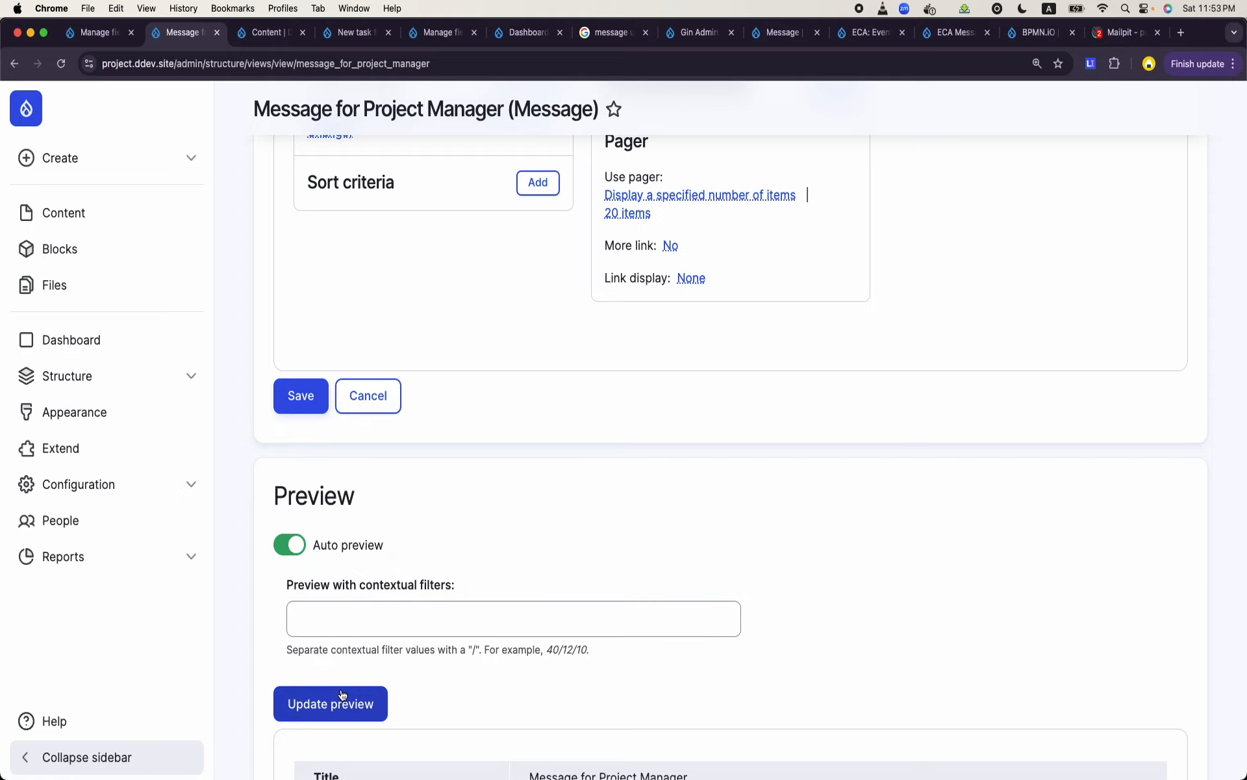
pyautogui.scroll(-5, 558, 474)
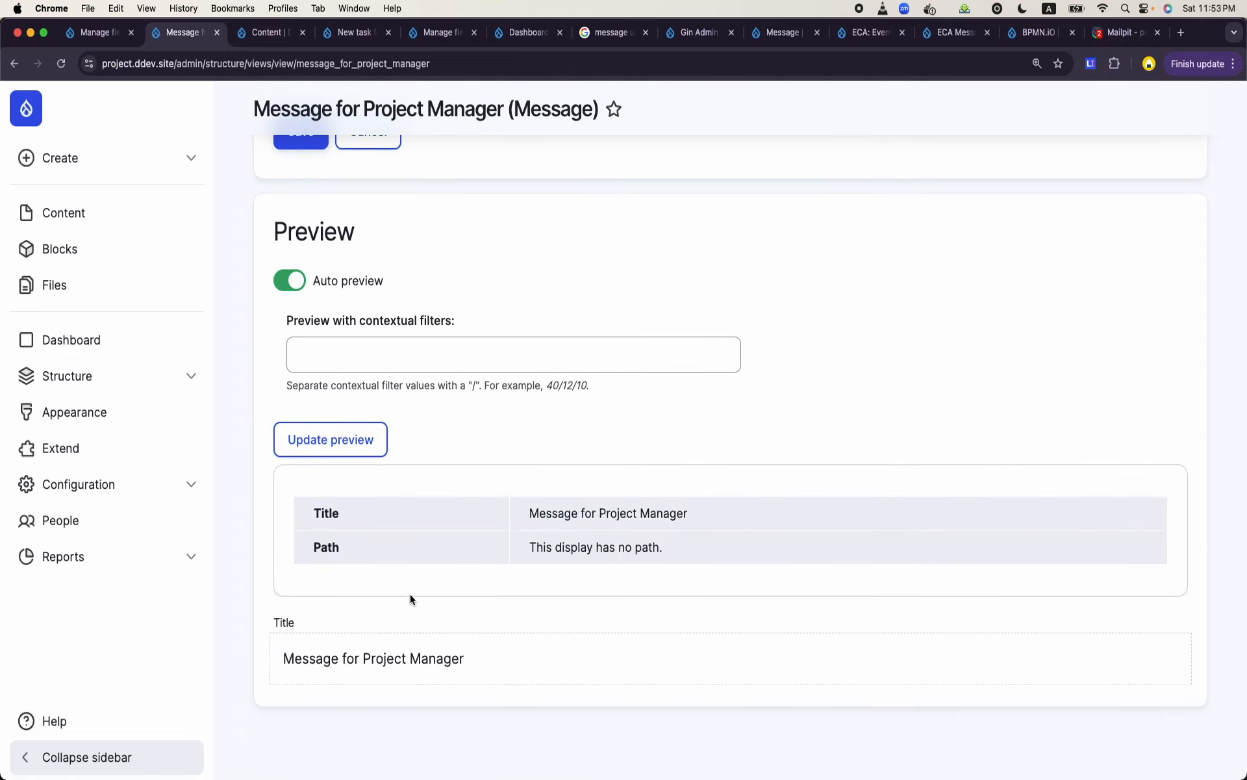
pyautogui.scroll(7, 552, 439)
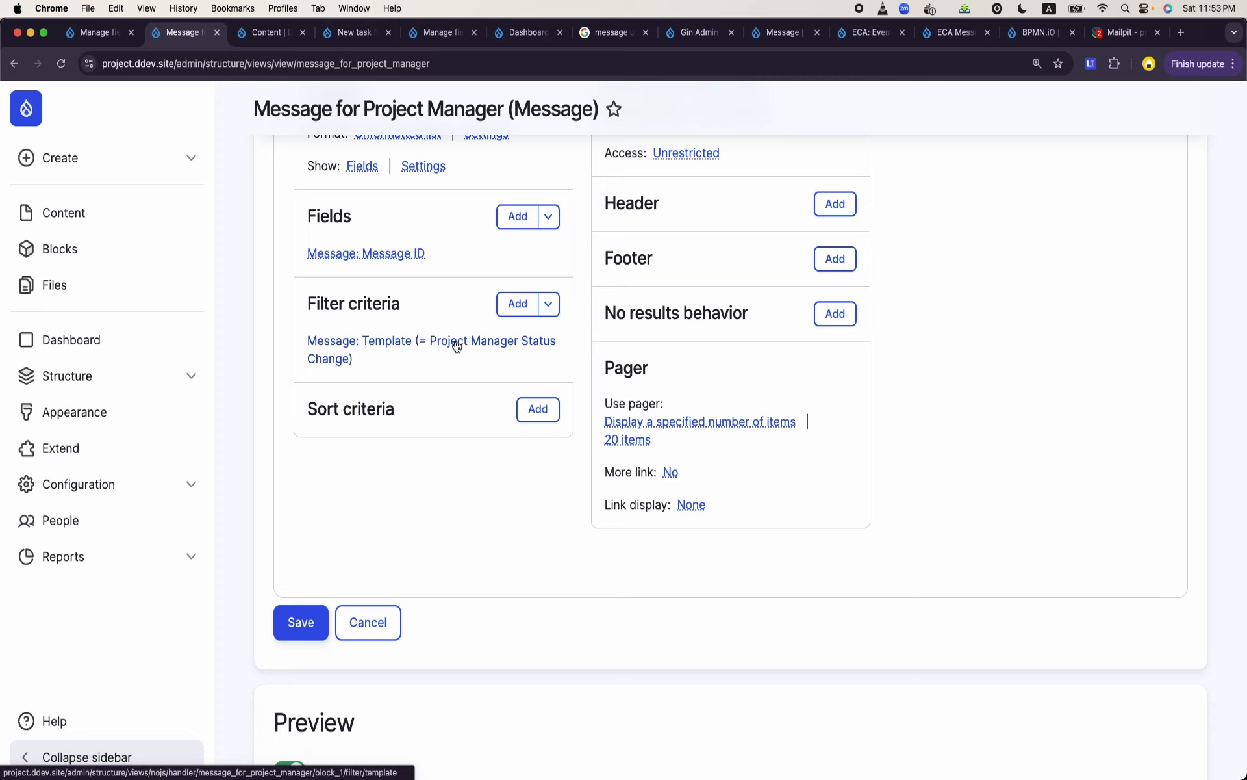
# - In the browser tab with the content list, open the Project Manager Status Change message template and review the tokens in its message text
pyautogui.click(264, 36)
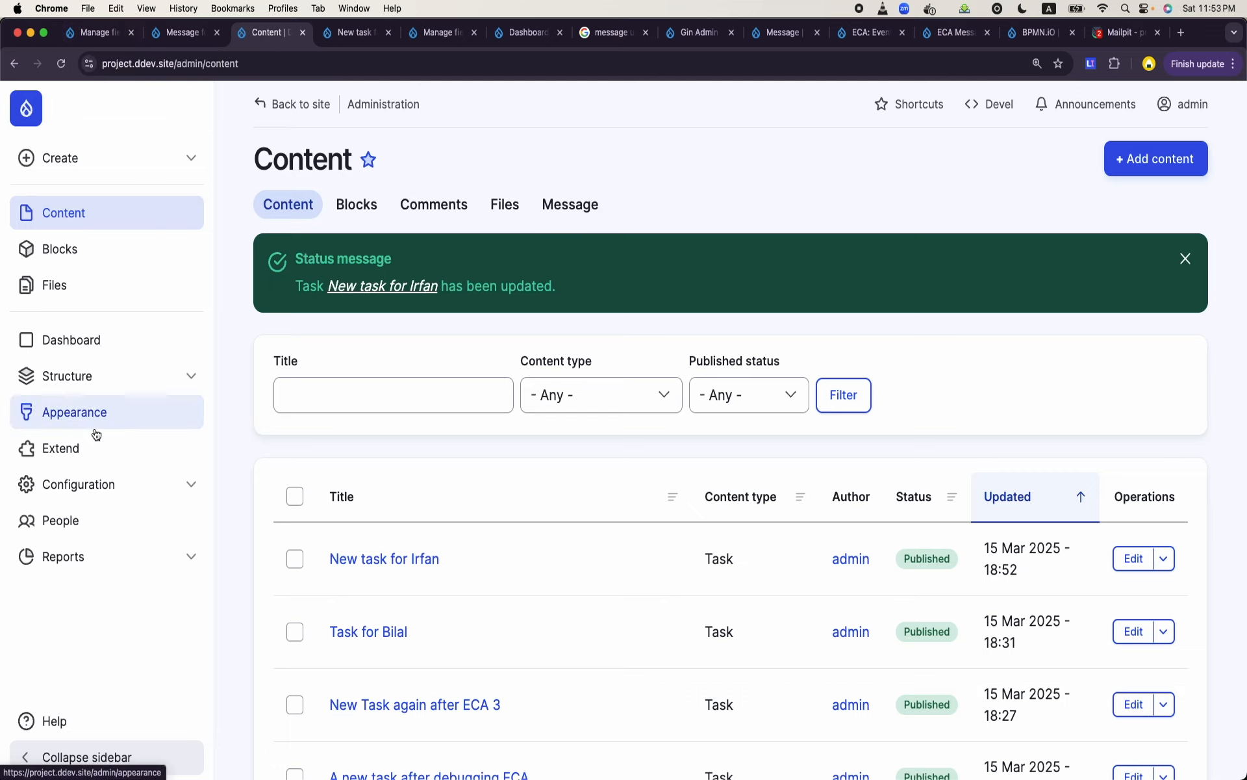
pyautogui.click(121, 387)
pyautogui.scroll(-3, 128, 551)
pyautogui.click(91, 560)
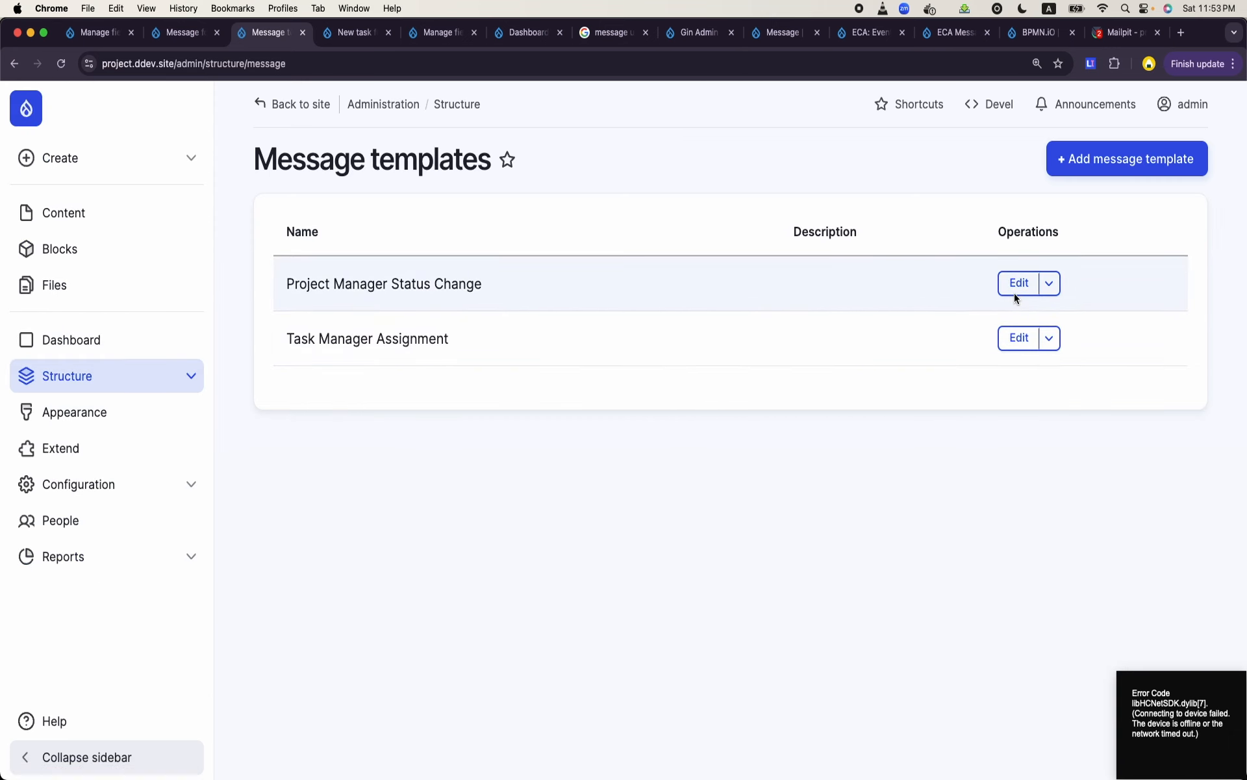
pyautogui.click(1015, 293)
pyautogui.scroll(-4, 676, 440)
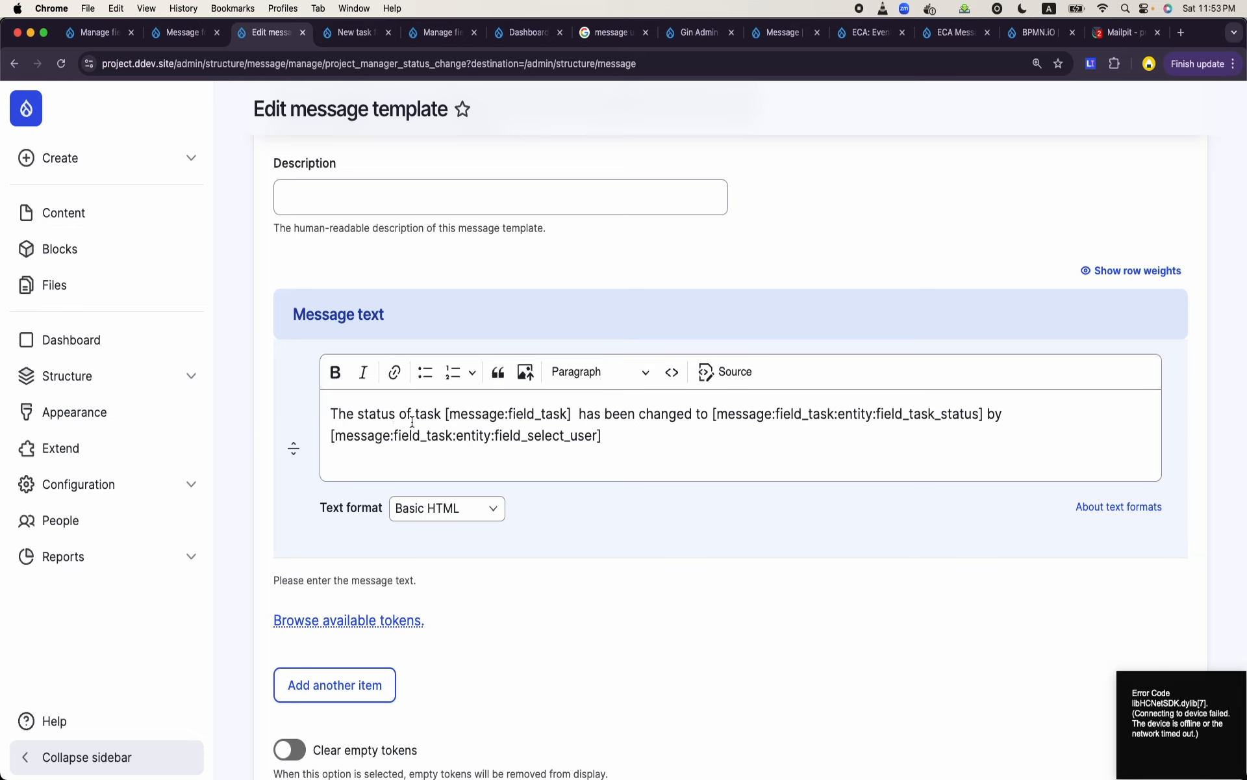
pyautogui.tripleClick(458, 415)
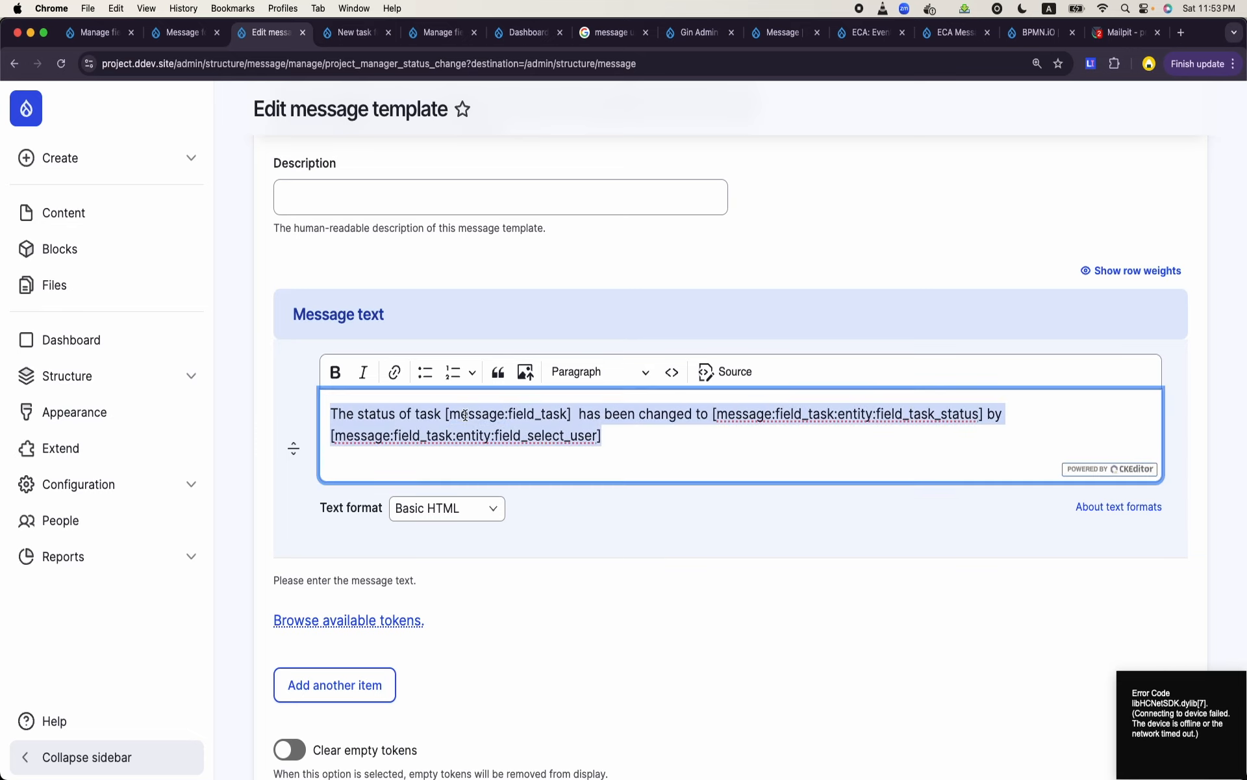
pyautogui.click(678, 438)
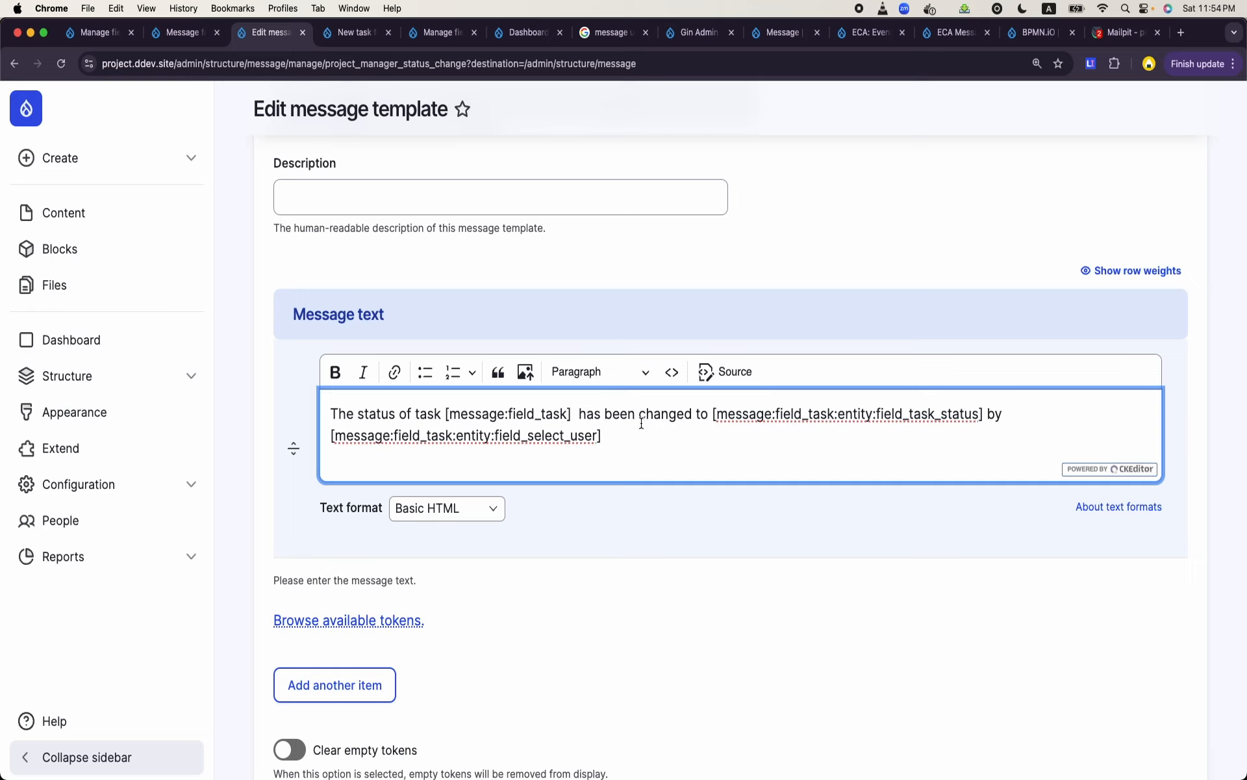
pyautogui.click(179, 32)
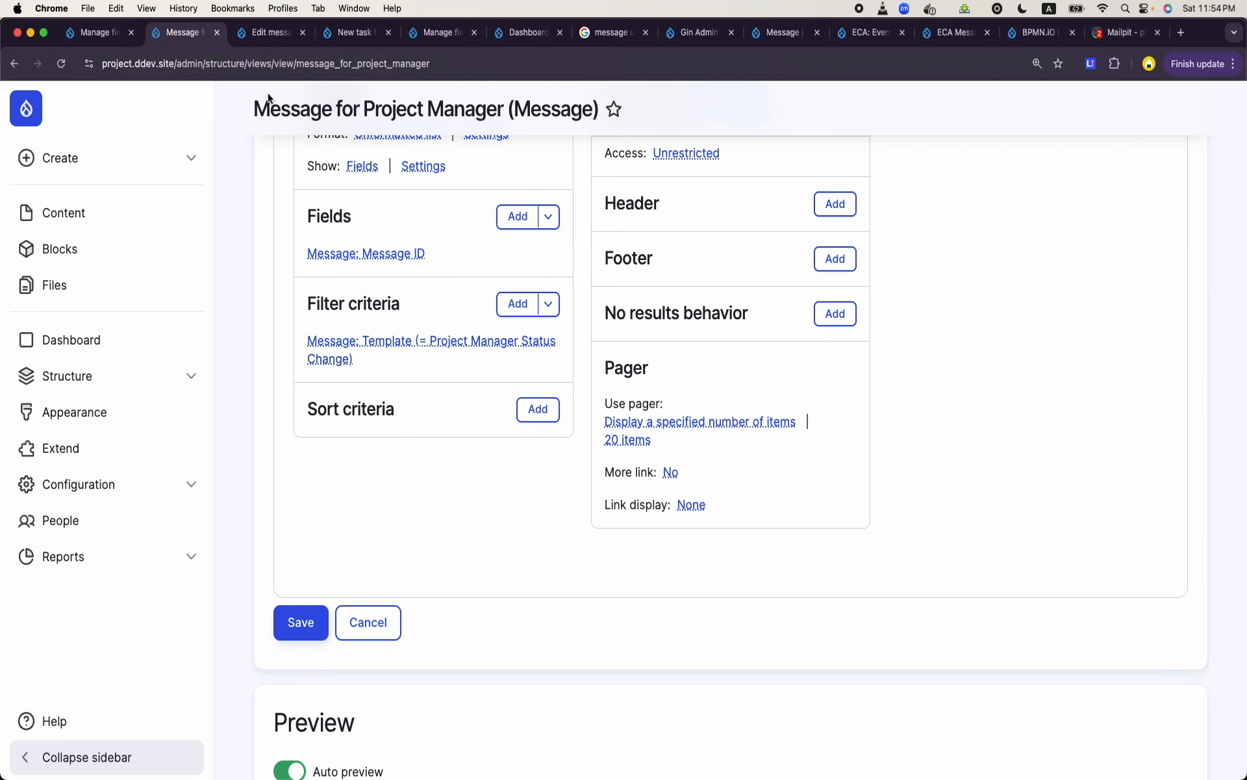
pyautogui.scroll(6, 306, 333)
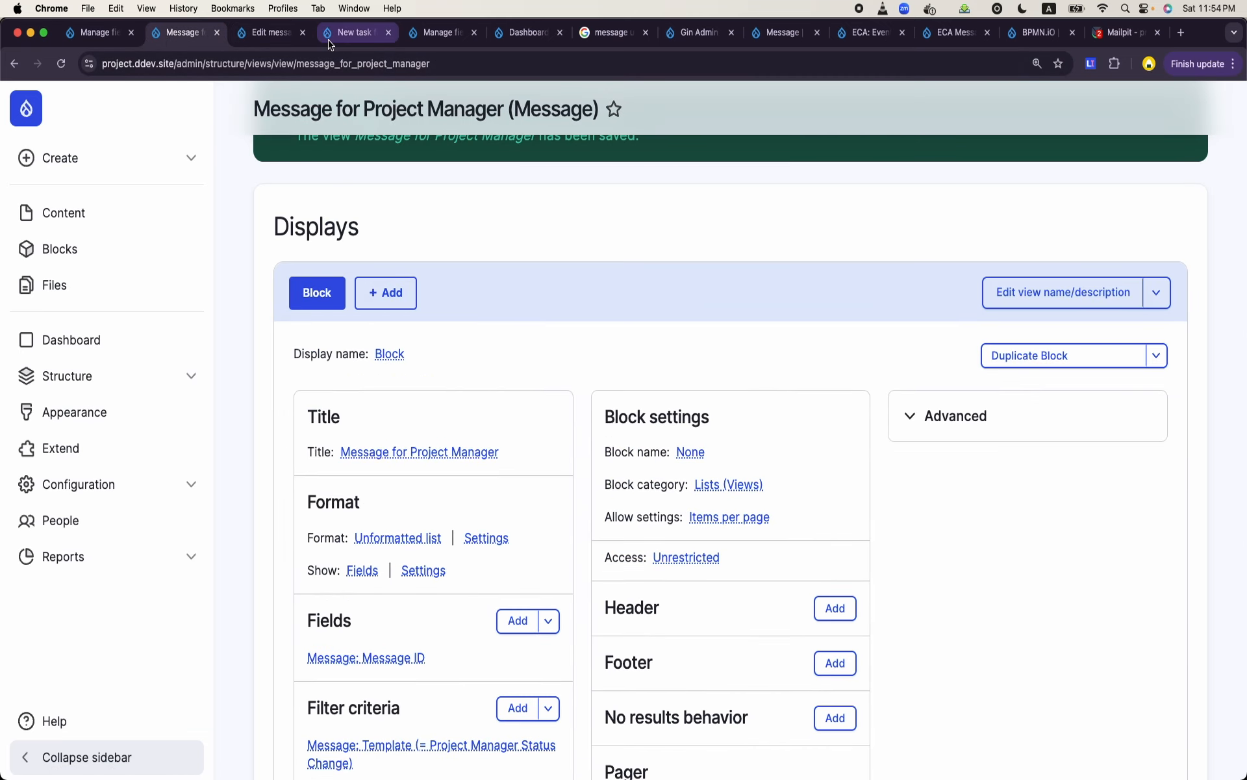
pyautogui.click(330, 41)
pyautogui.click(275, 39)
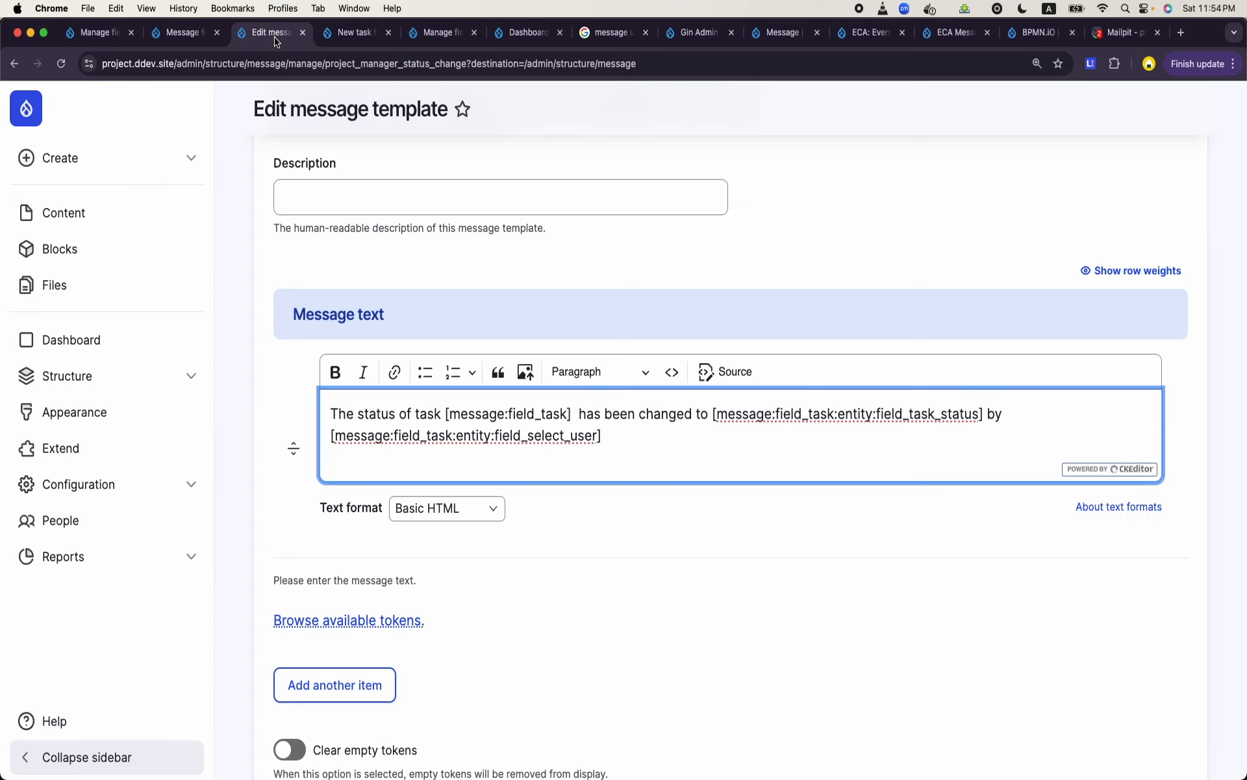
# - Go from the message template to the site's list of ECA models
pyautogui.click(100, 485)
pyautogui.scroll(-3, 102, 492)
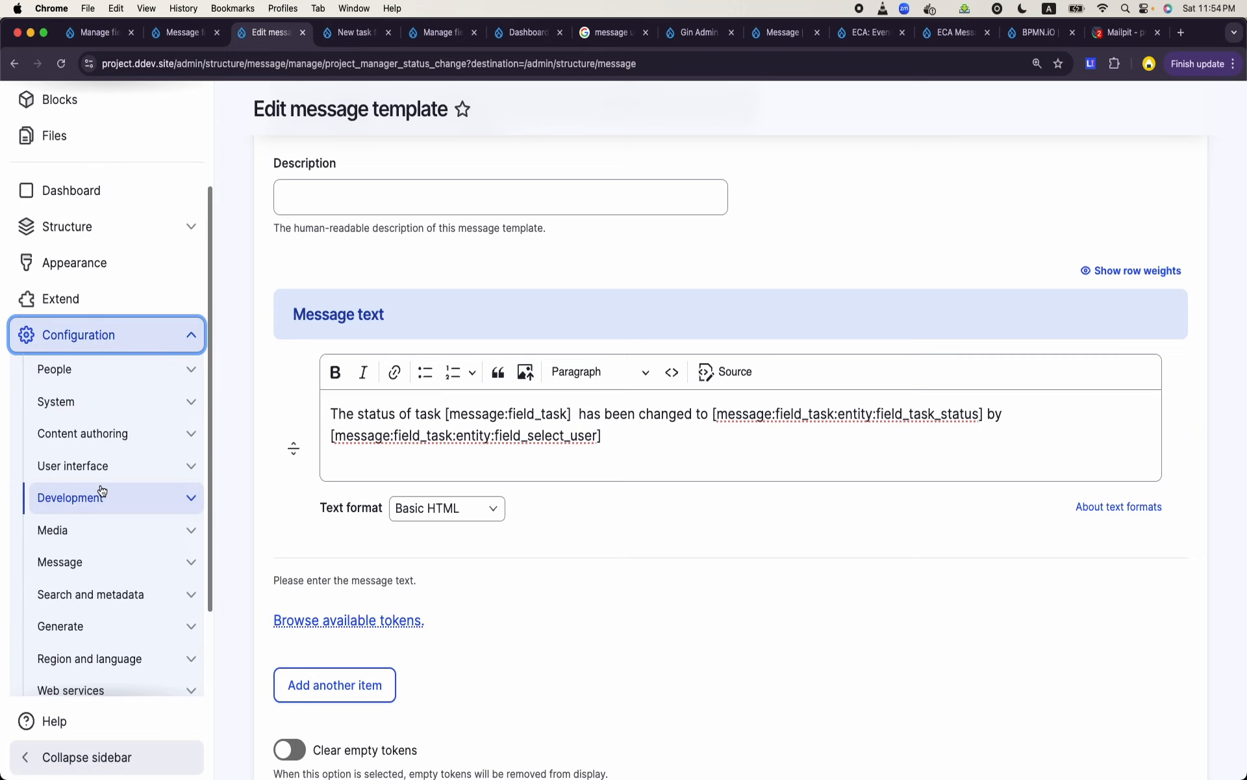
pyautogui.scroll(-3, 103, 504)
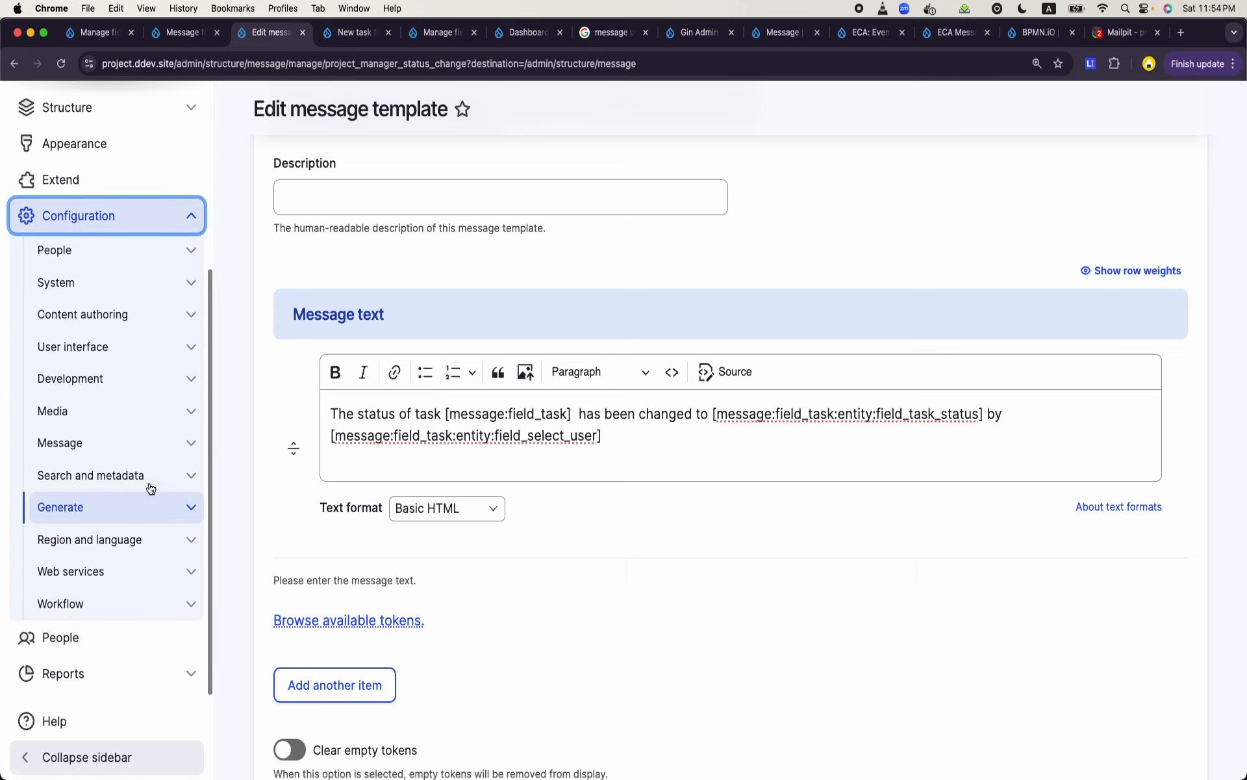
pyautogui.click(125, 604)
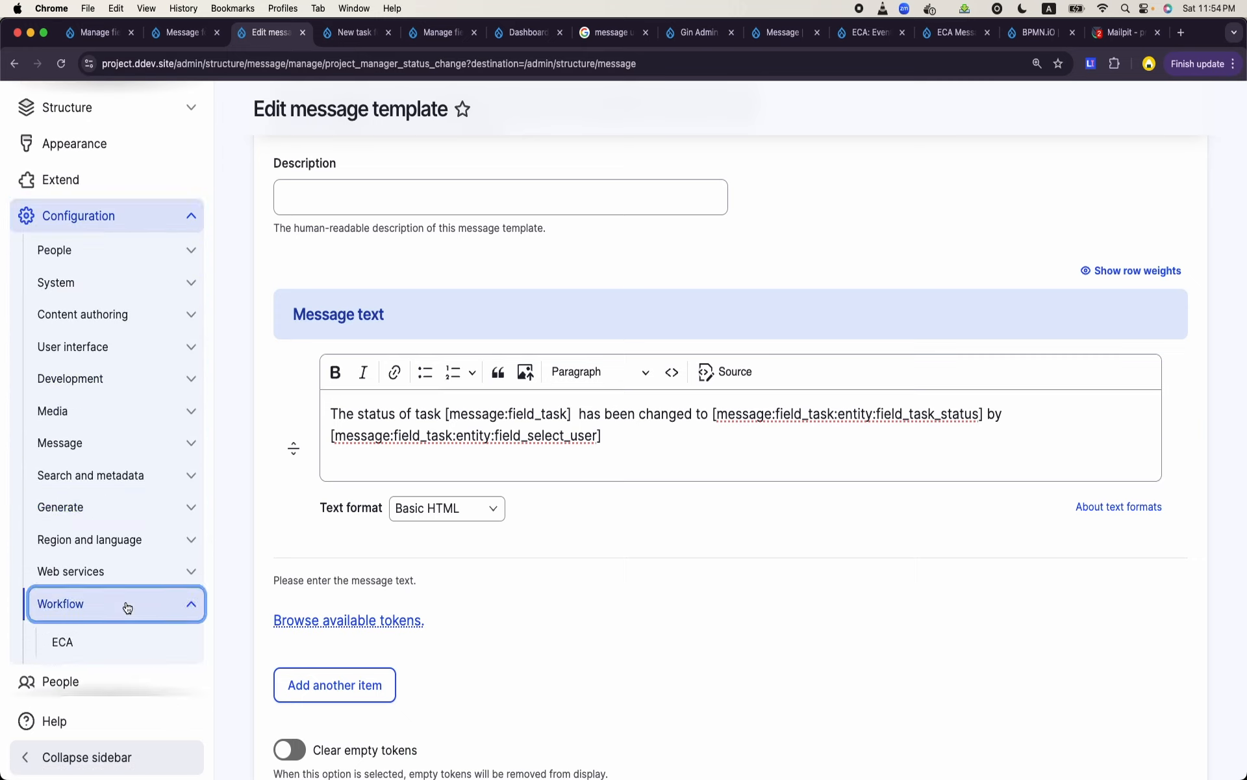
pyautogui.click(89, 644)
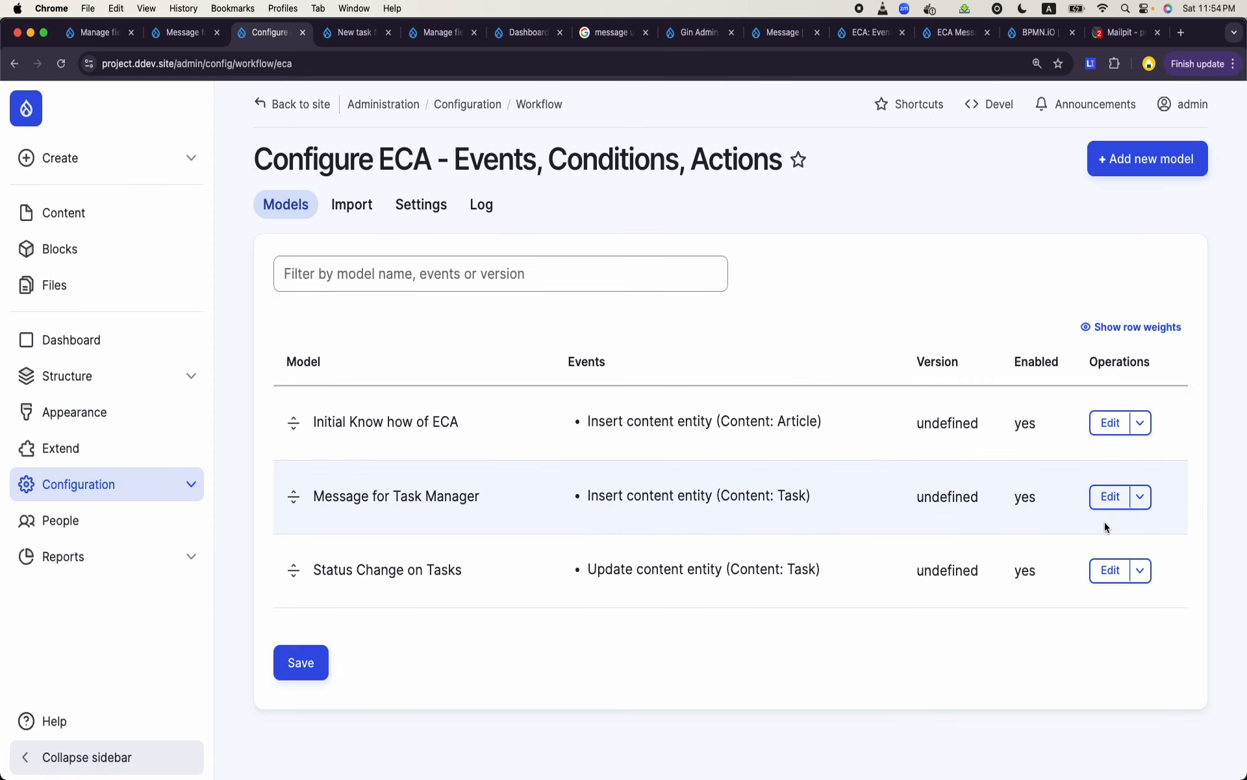
# - Inspect the start event of the Message for Task Manager model, then return to the ECA model list
pyautogui.click(1109, 497)
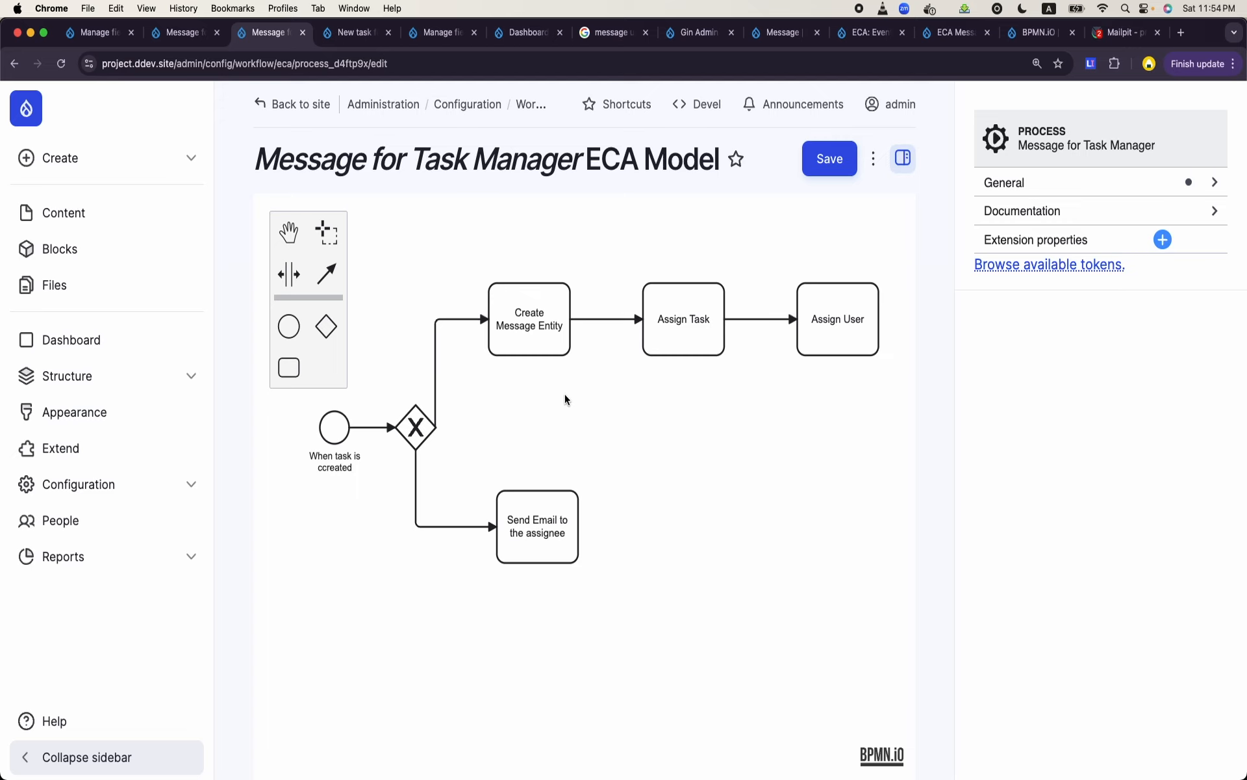
pyautogui.click(344, 438)
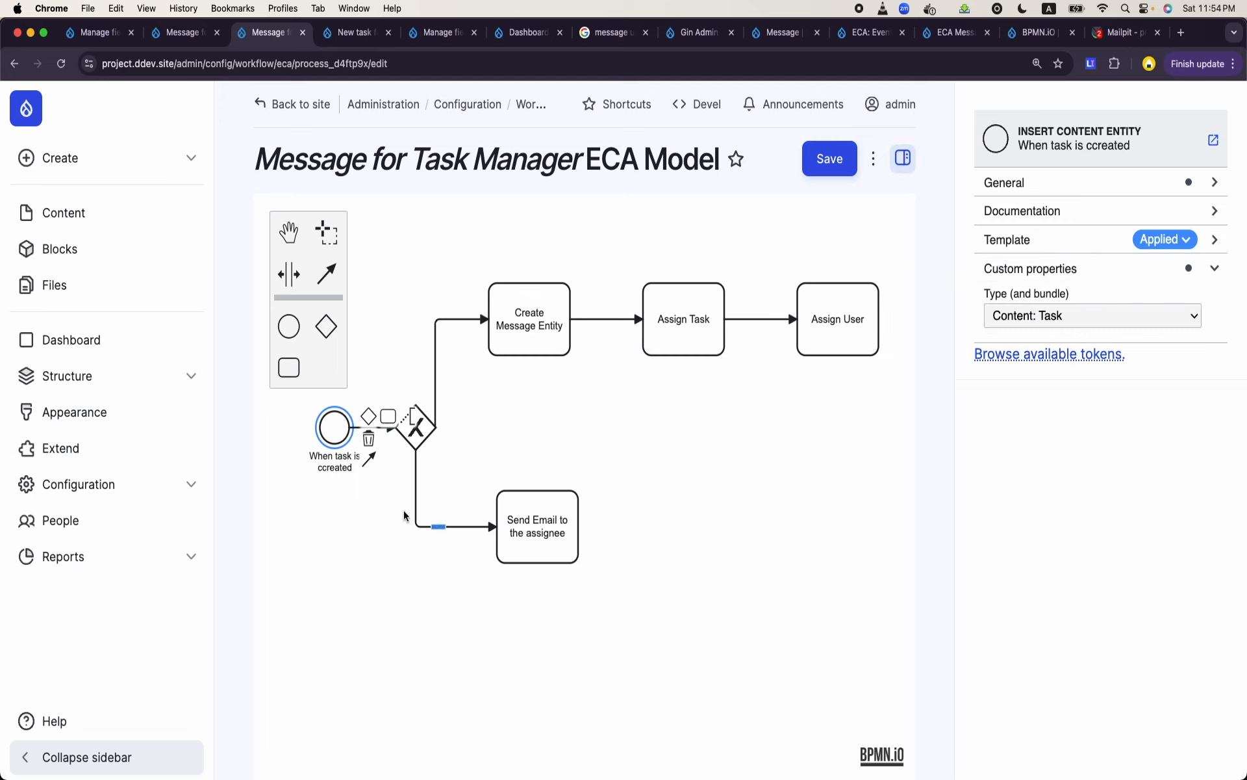
pyautogui.click(15, 63)
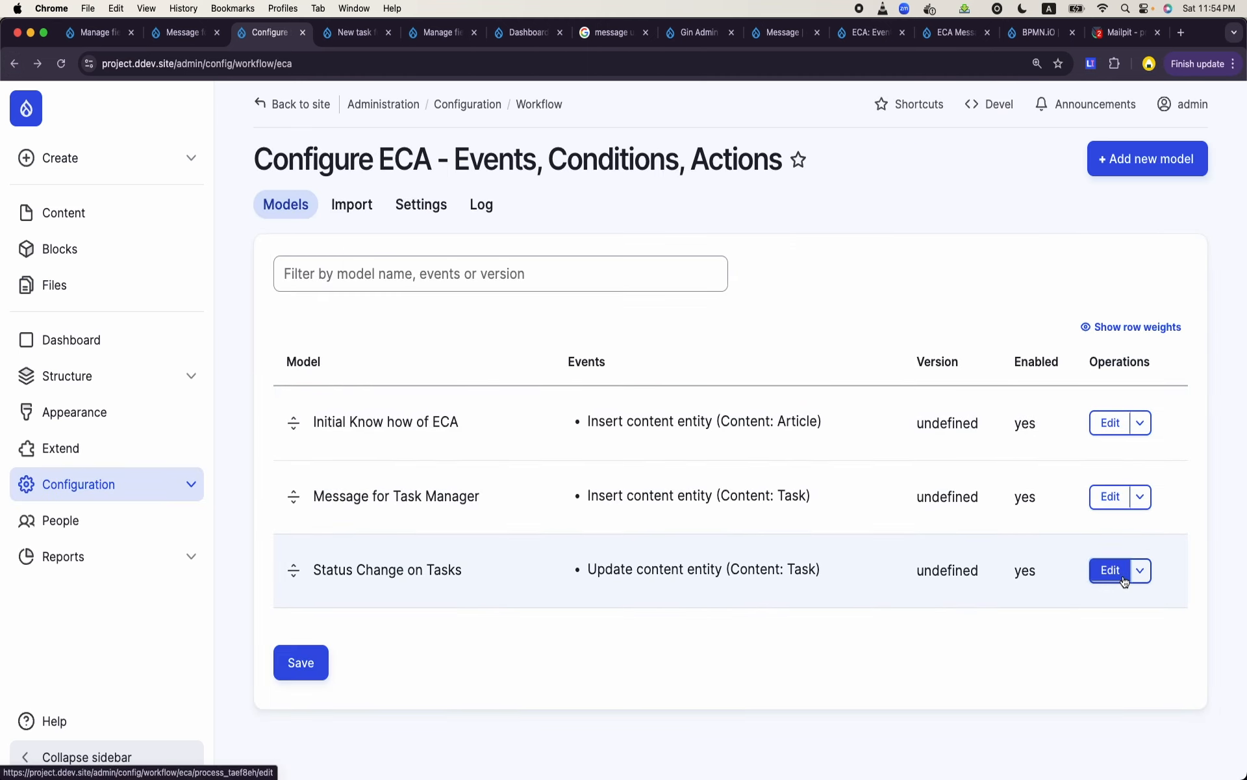
# - Open the Status Change on Tasks model and review its update event, field-change condition and Create Message action settings
pyautogui.click(1125, 580)
pyautogui.click(367, 468)
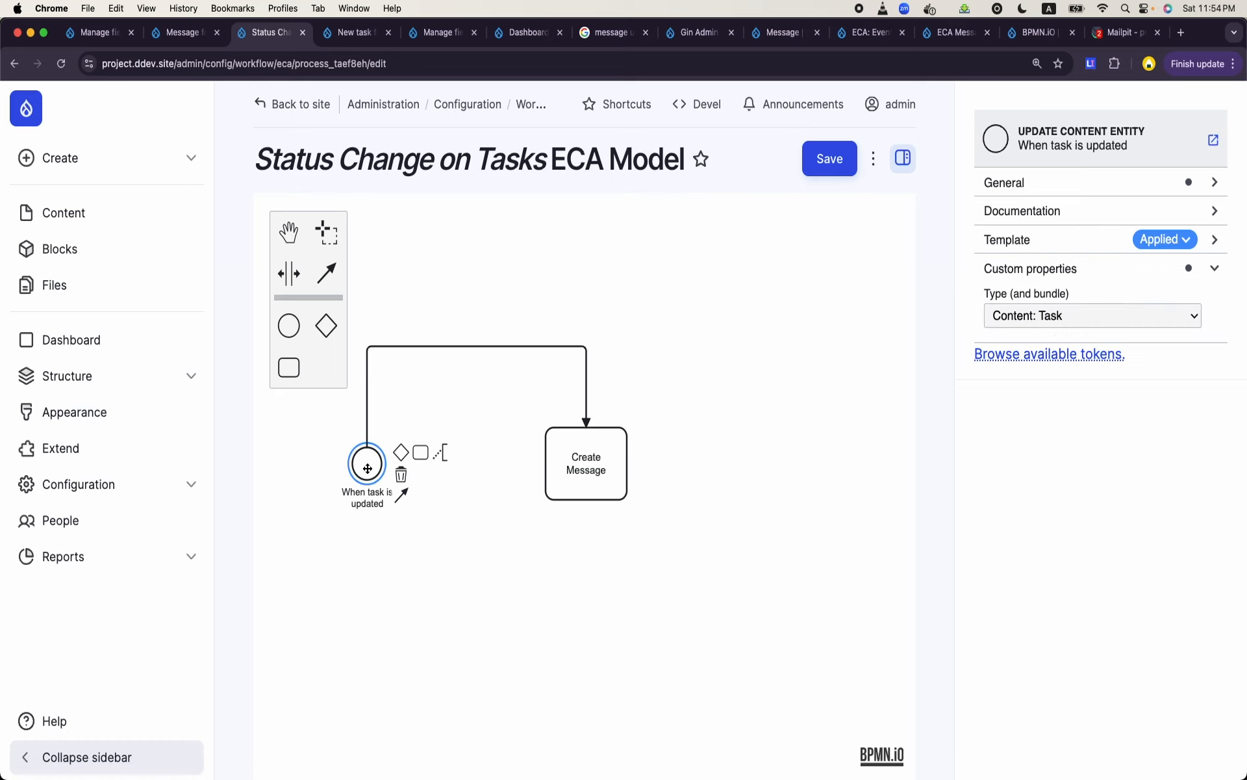
pyautogui.click(511, 345)
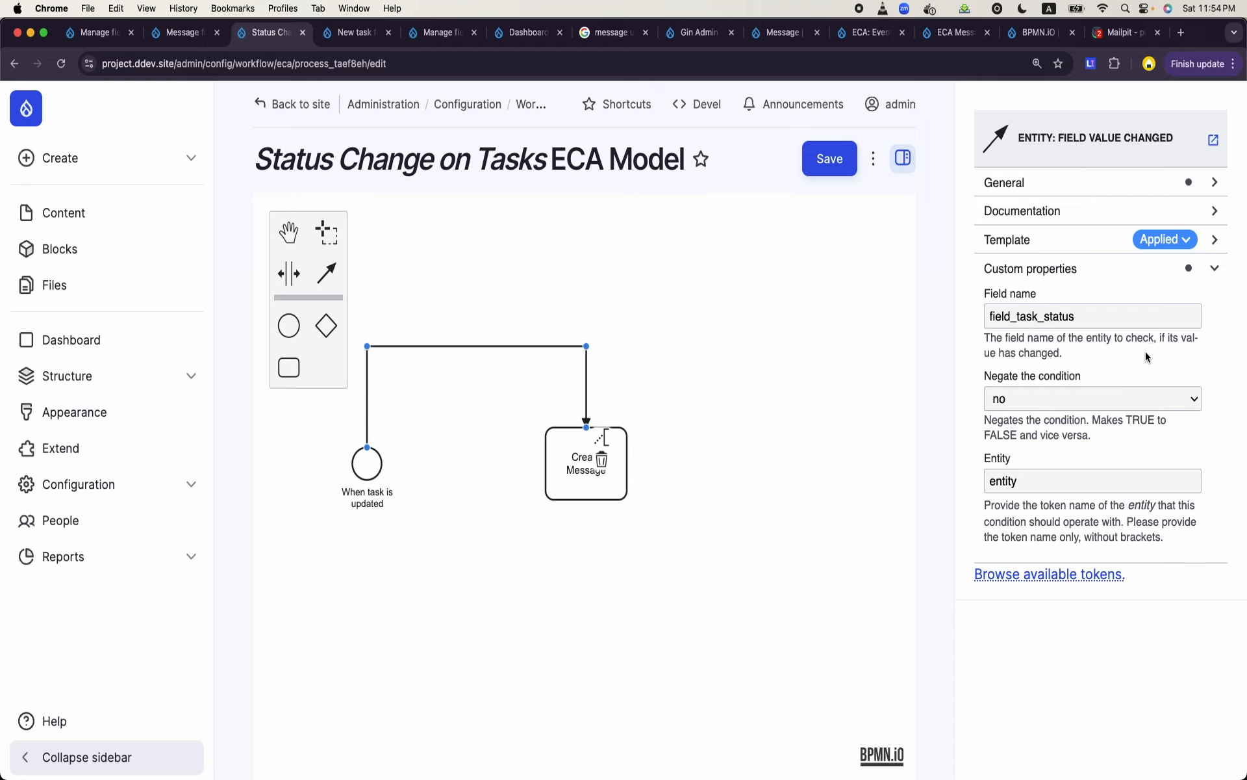
pyautogui.doubleClick(1084, 315)
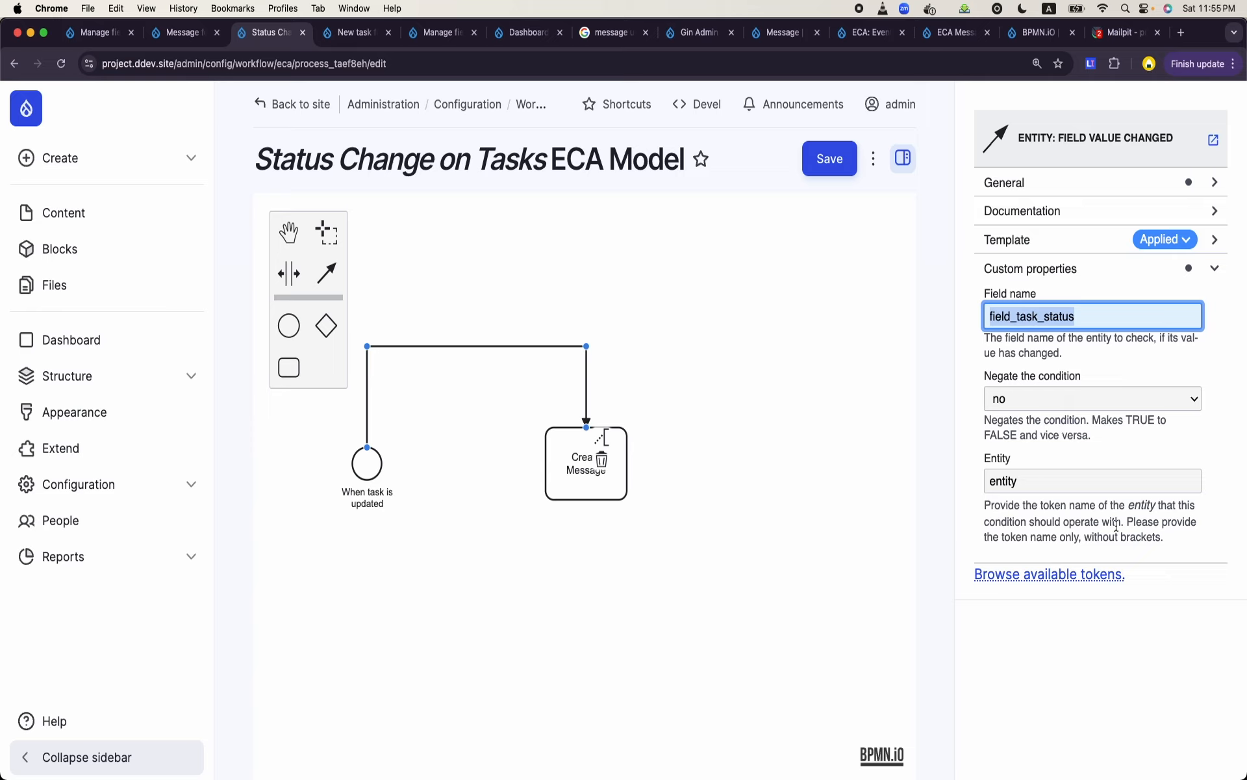
pyautogui.click(604, 489)
pyautogui.scroll(-3, 1063, 495)
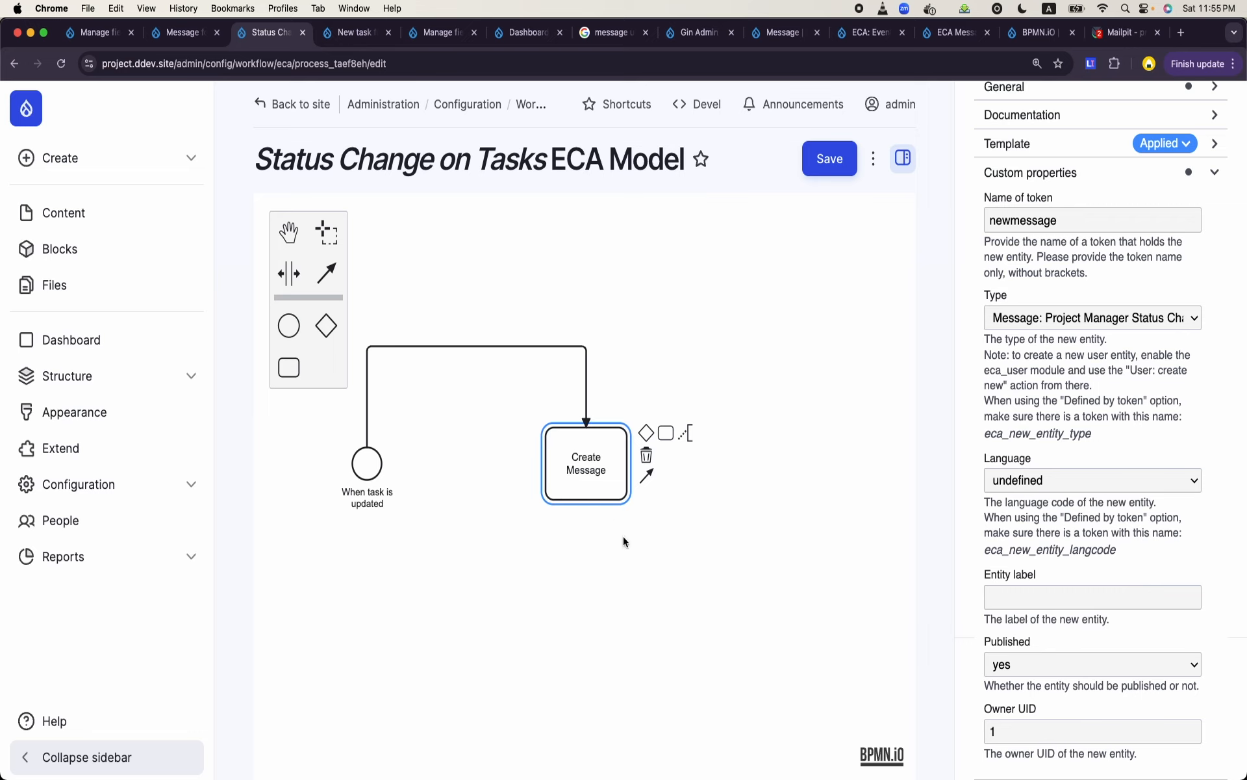
pyautogui.click(634, 568)
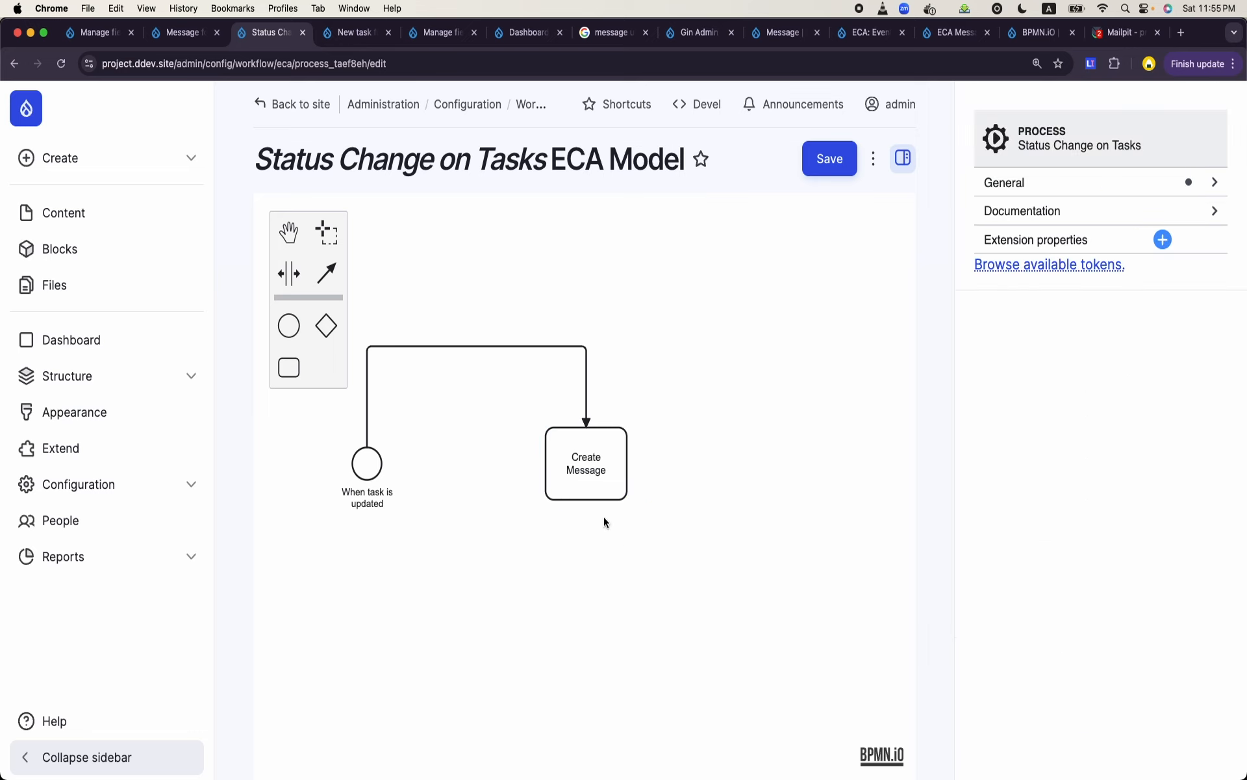
# - Append a task named Set Task Field to the Create Message action and place it directly below
pyautogui.click(592, 491)
pyautogui.click(665, 432)
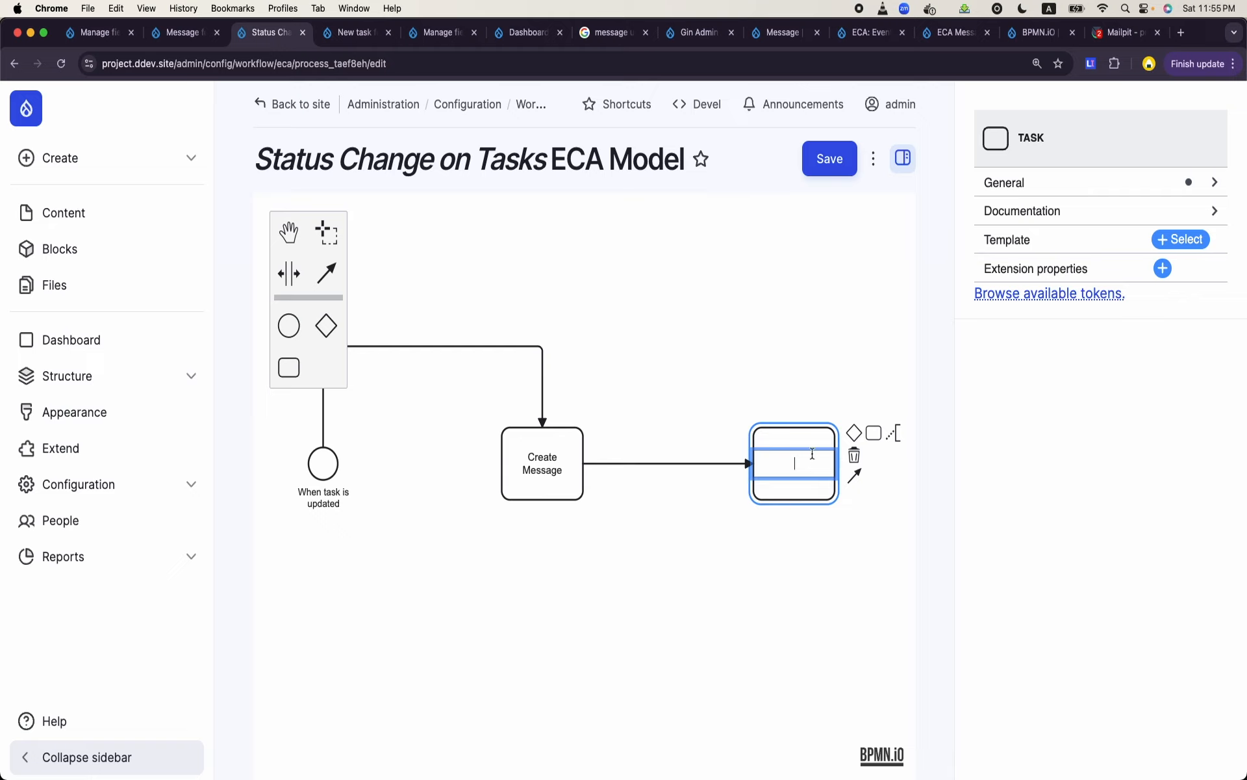
pyautogui.write('Set Task Field')
pyautogui.click(796, 502)
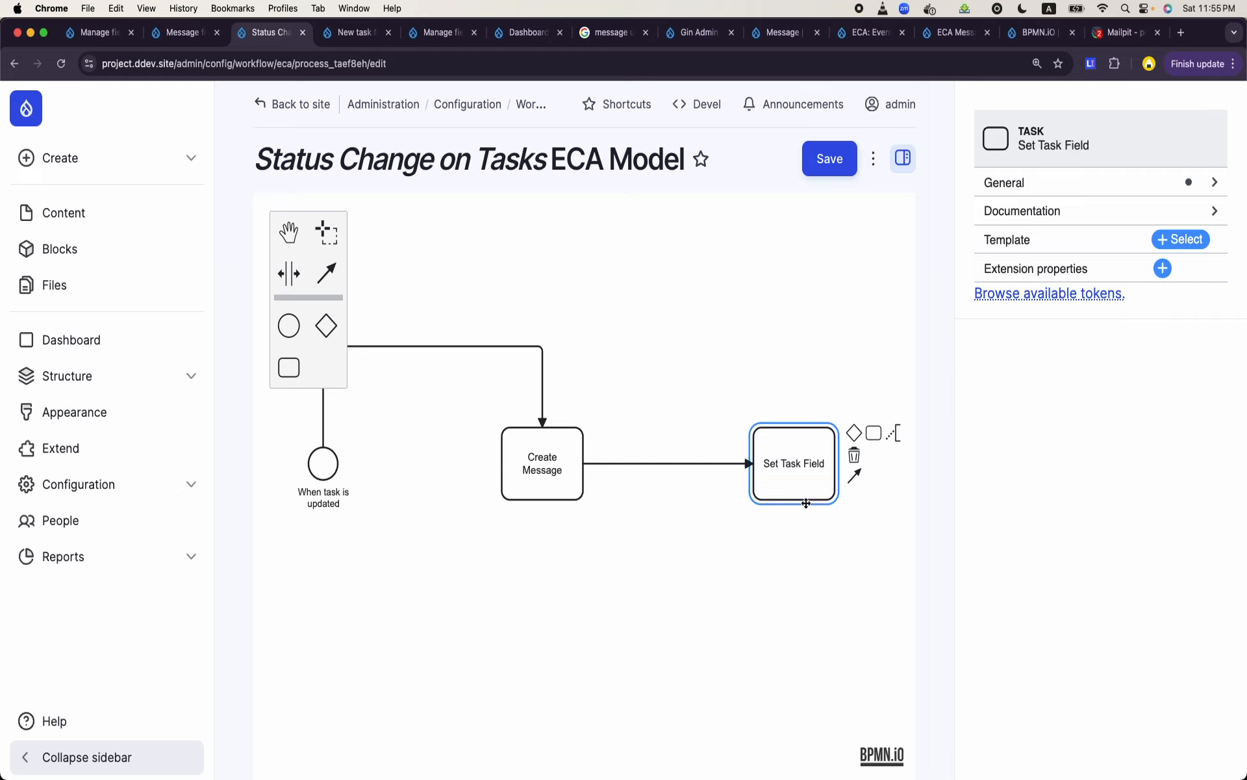
pyautogui.moveTo(797, 503); pyautogui.dragTo(545, 655)
pyautogui.scroll(-2, 649, 578)
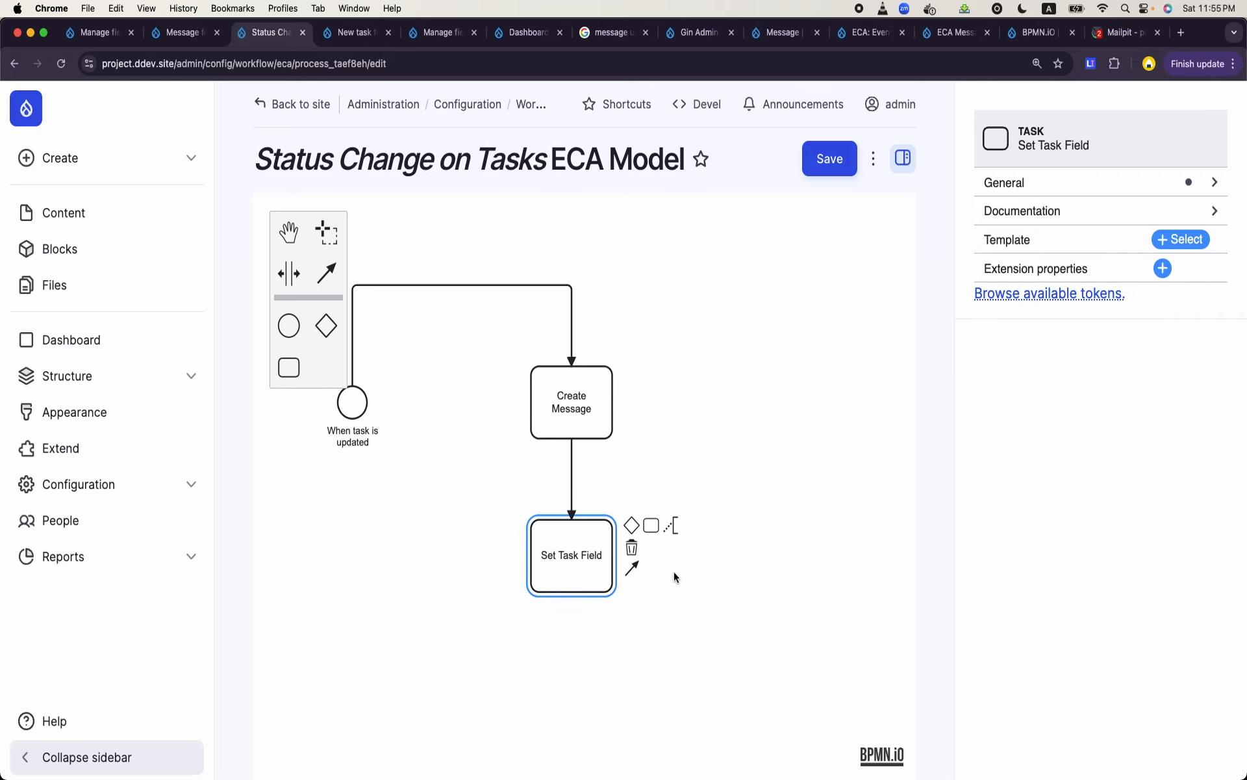
# - Apply the "Entity: set field value" template to the Set Task Field task
pyautogui.doubleClick(570, 575)
pyautogui.click(1198, 246)
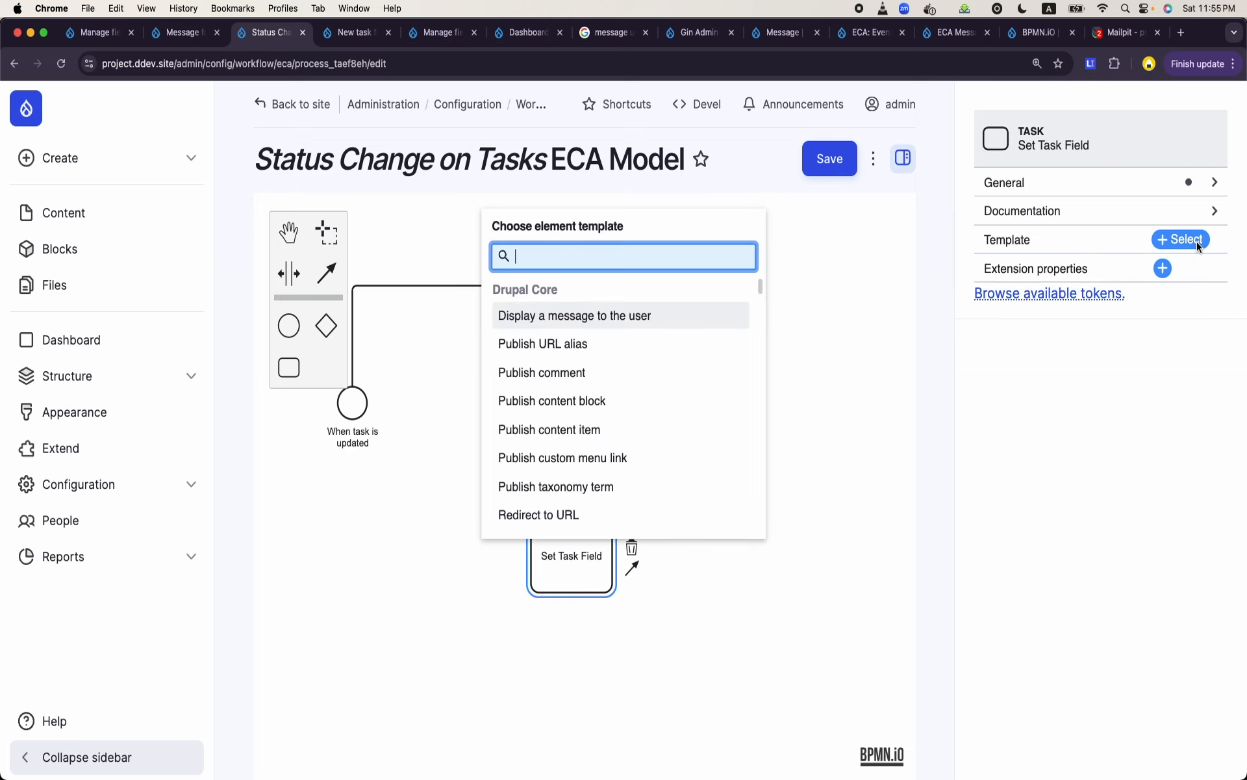
pyautogui.write('set')
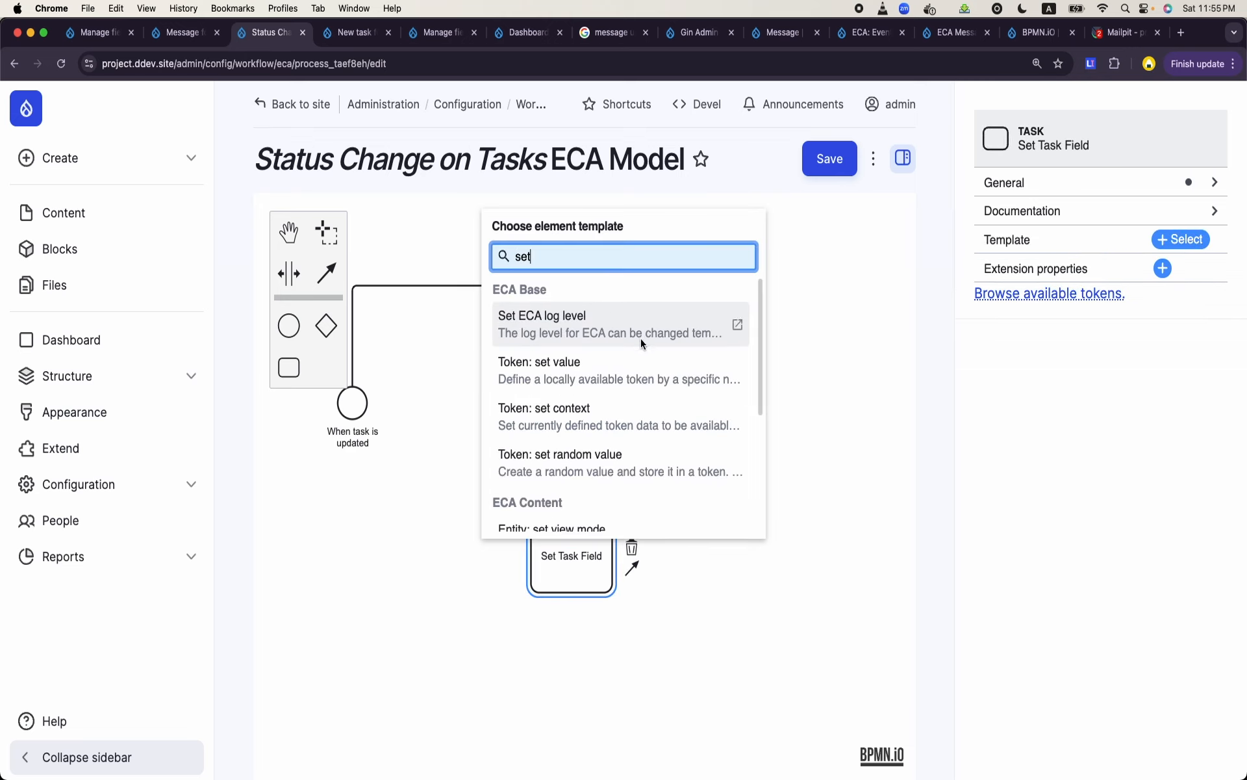
pyautogui.scroll(-3, 585, 429)
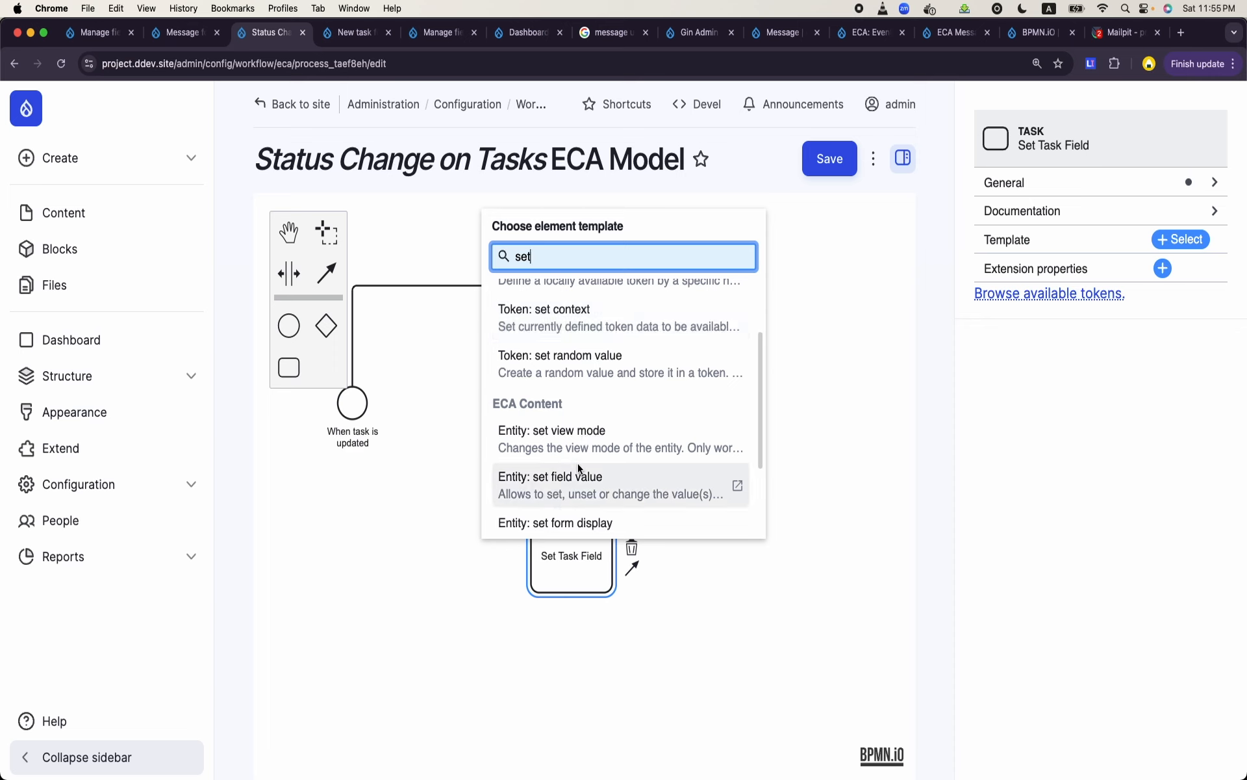
pyautogui.click(578, 484)
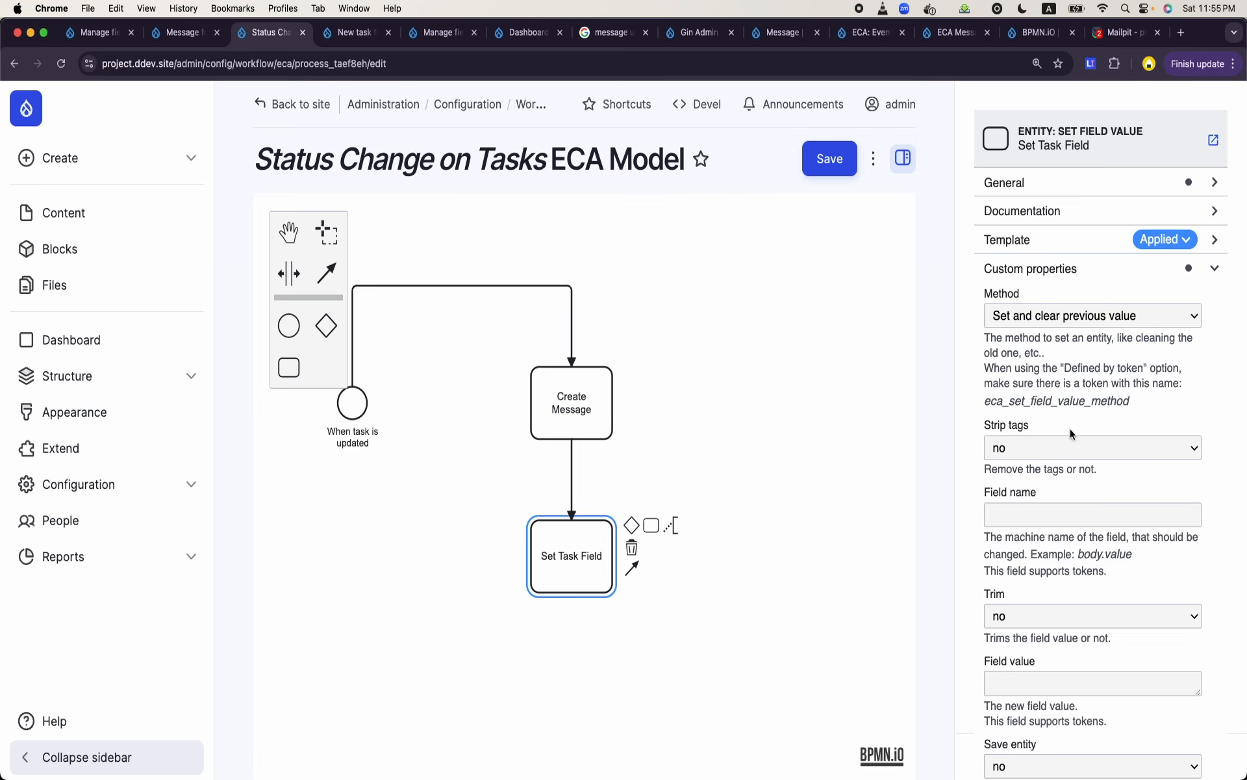
# - Set the action's field name to field_task and its field value to [entity]
pyautogui.scroll(-2, 1066, 484)
pyautogui.click(999, 446)
pyautogui.write('fki')
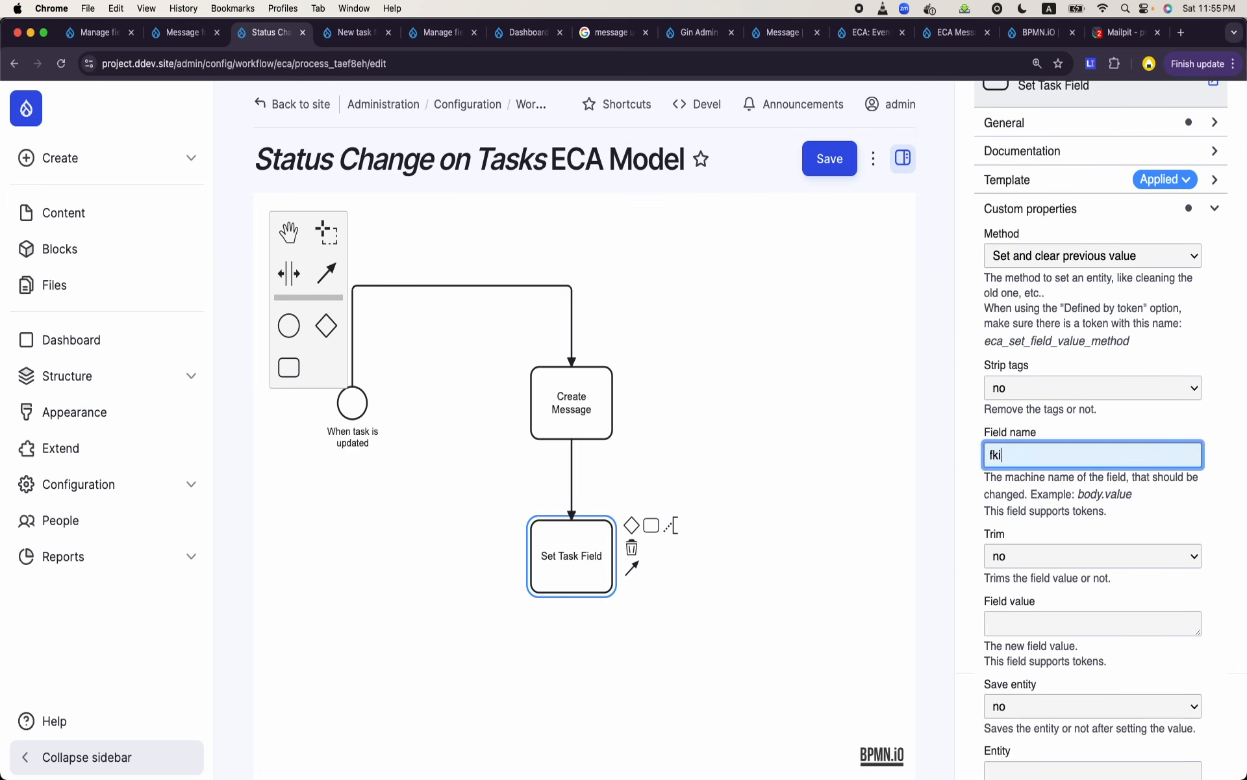
pyautogui.press('BackSpace')
pyautogui.write('ield_tas')
pyautogui.scroll(-3, 1094, 536)
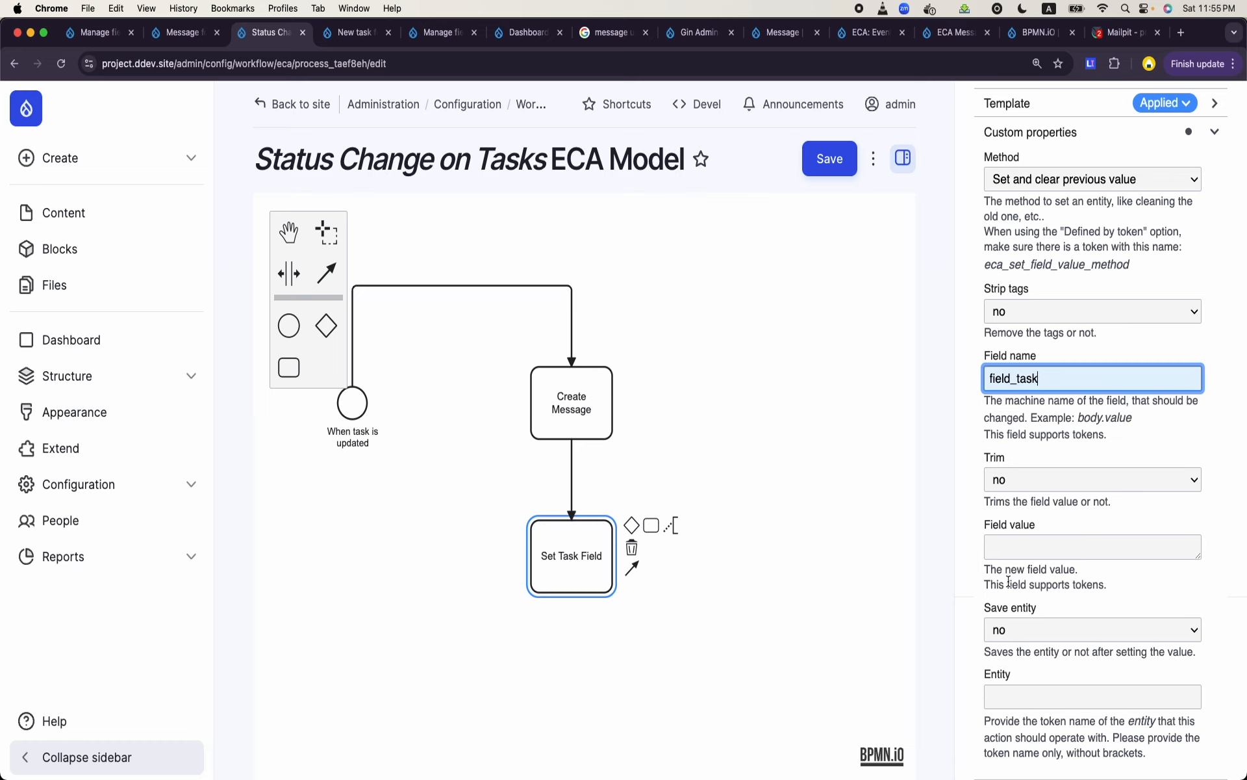
pyautogui.click(1054, 552)
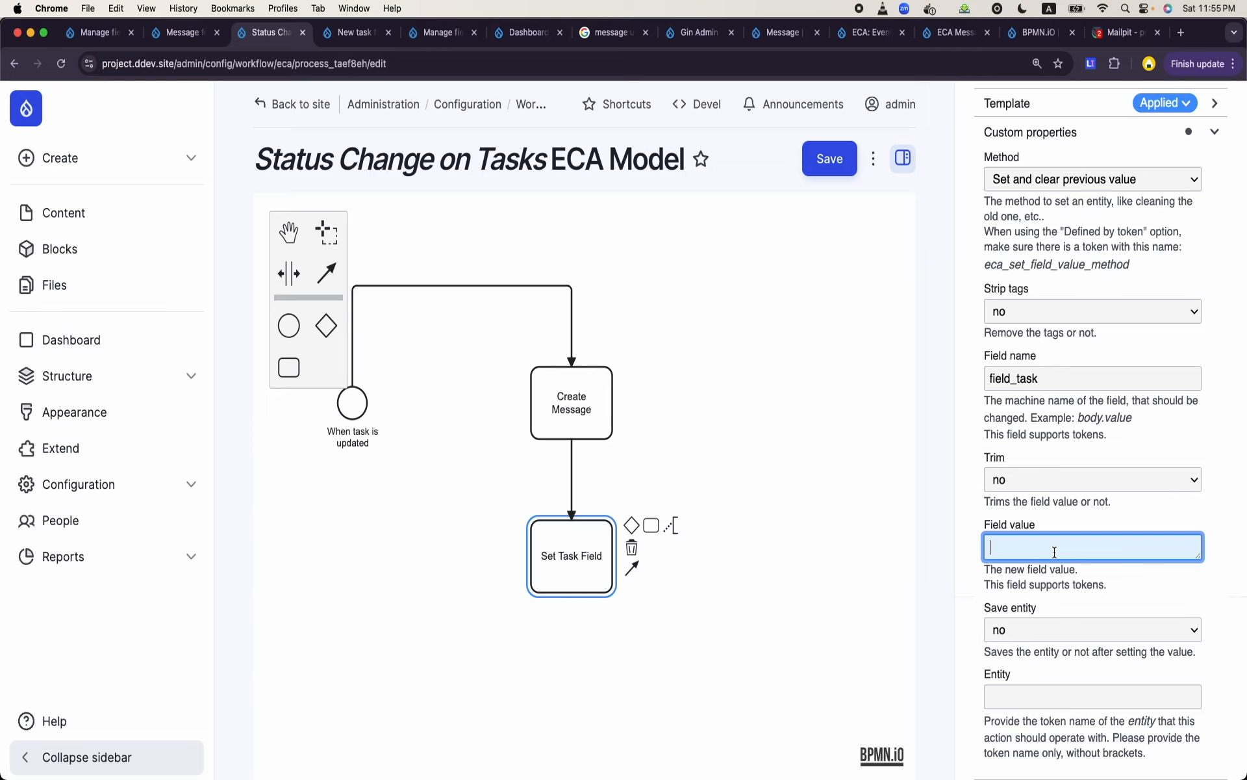
pyautogui.write('[entity')
# - Append a task named Set User to the Set Task Field action and place it directly below
pyautogui.click(595, 588)
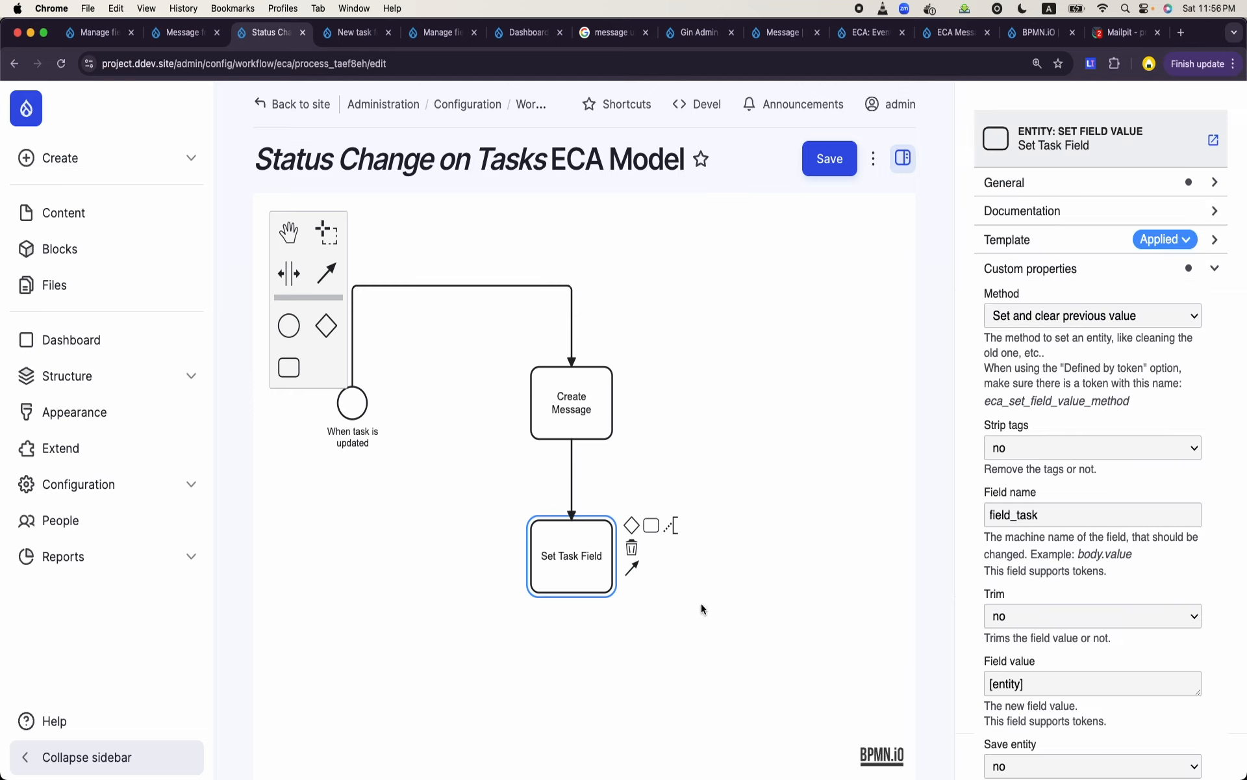
pyautogui.click(650, 525)
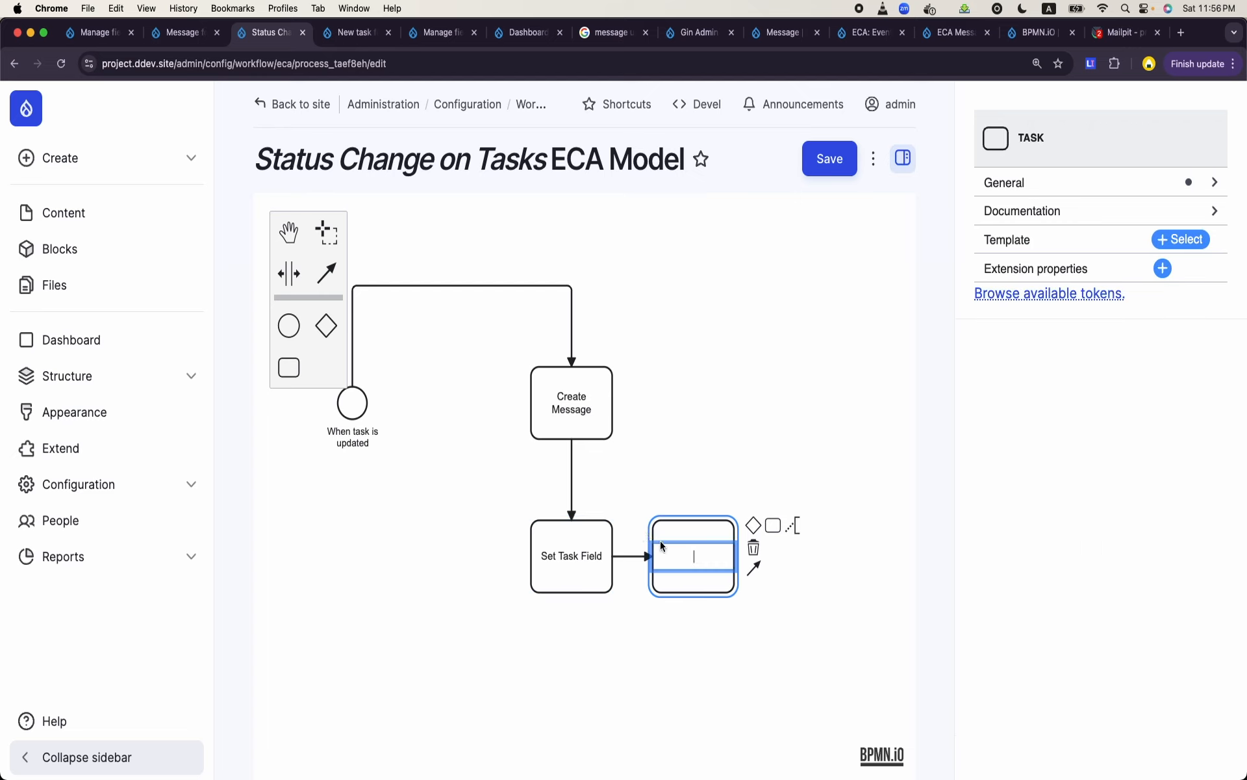
pyautogui.write('Set User')
pyautogui.click(686, 648)
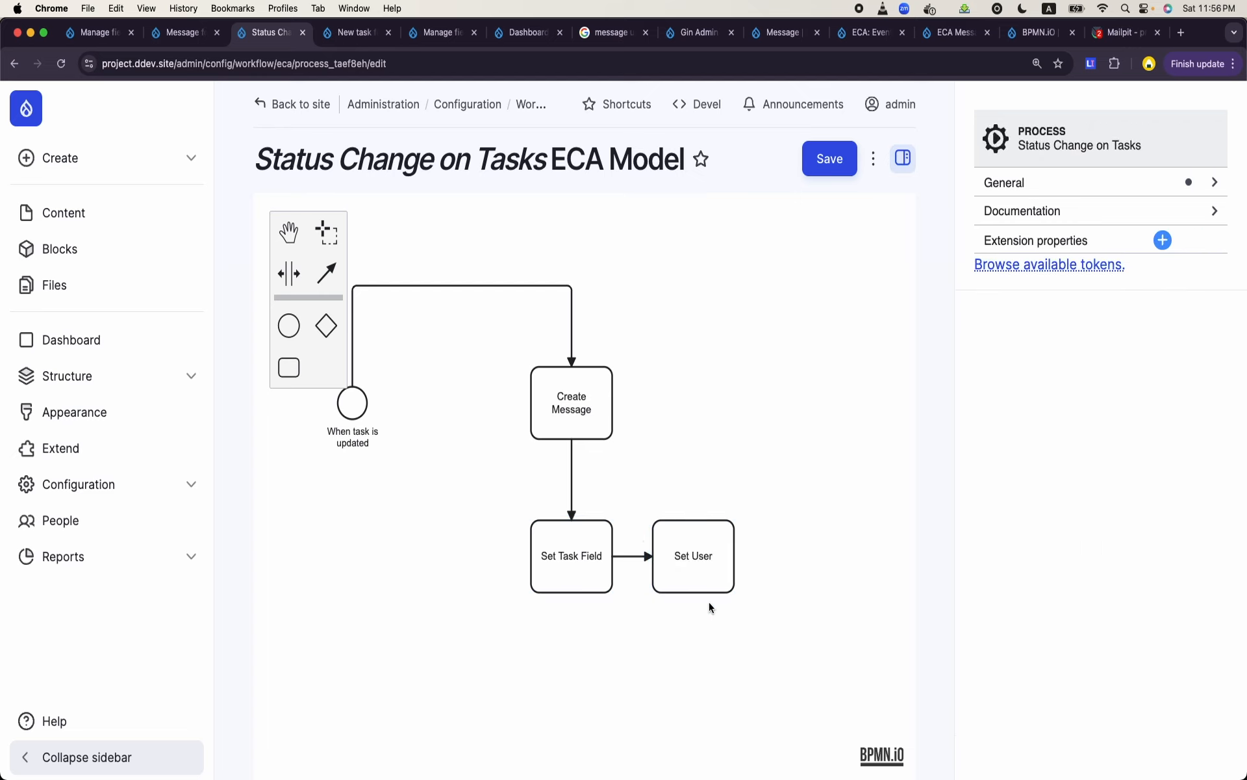
pyautogui.click(697, 597)
pyautogui.moveTo(694, 597); pyautogui.dragTo(571, 707)
pyautogui.scroll(-2, 697, 599)
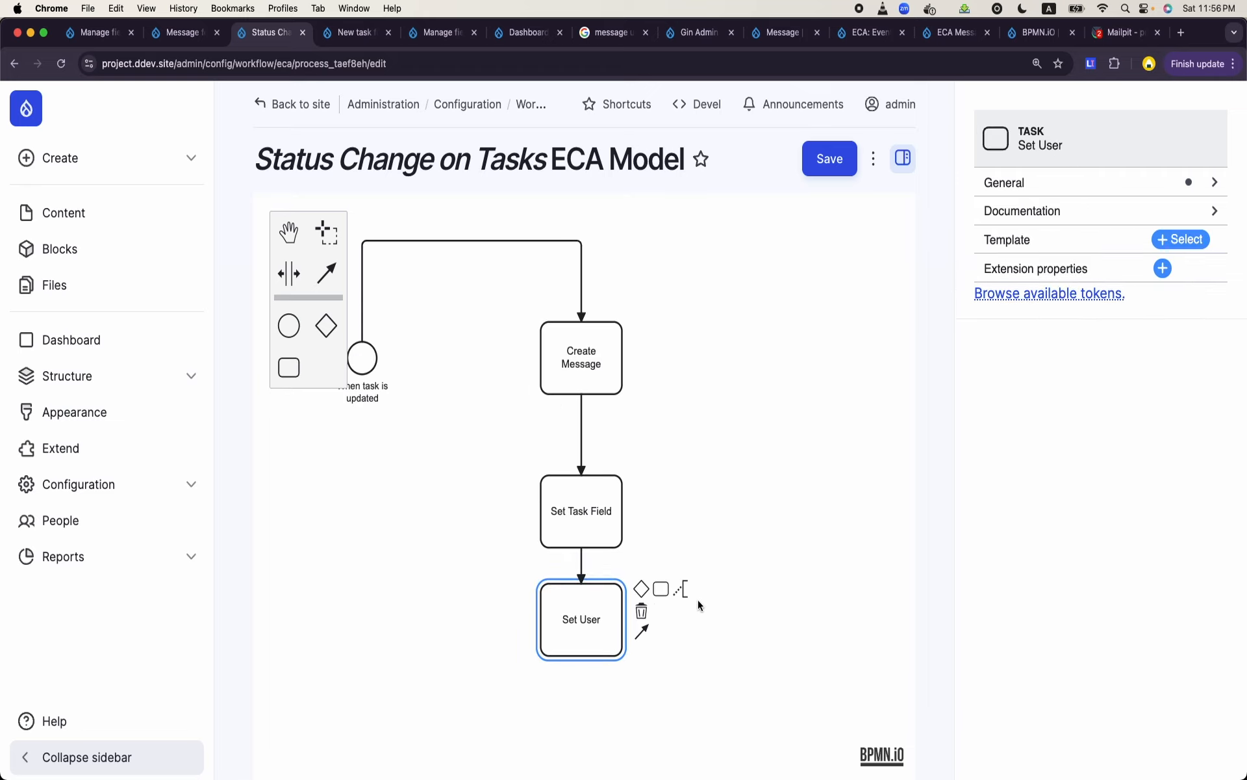
# - Apply the "Entity: set field value" template to the Set User task
pyautogui.click(652, 617)
pyautogui.doubleClick(575, 649)
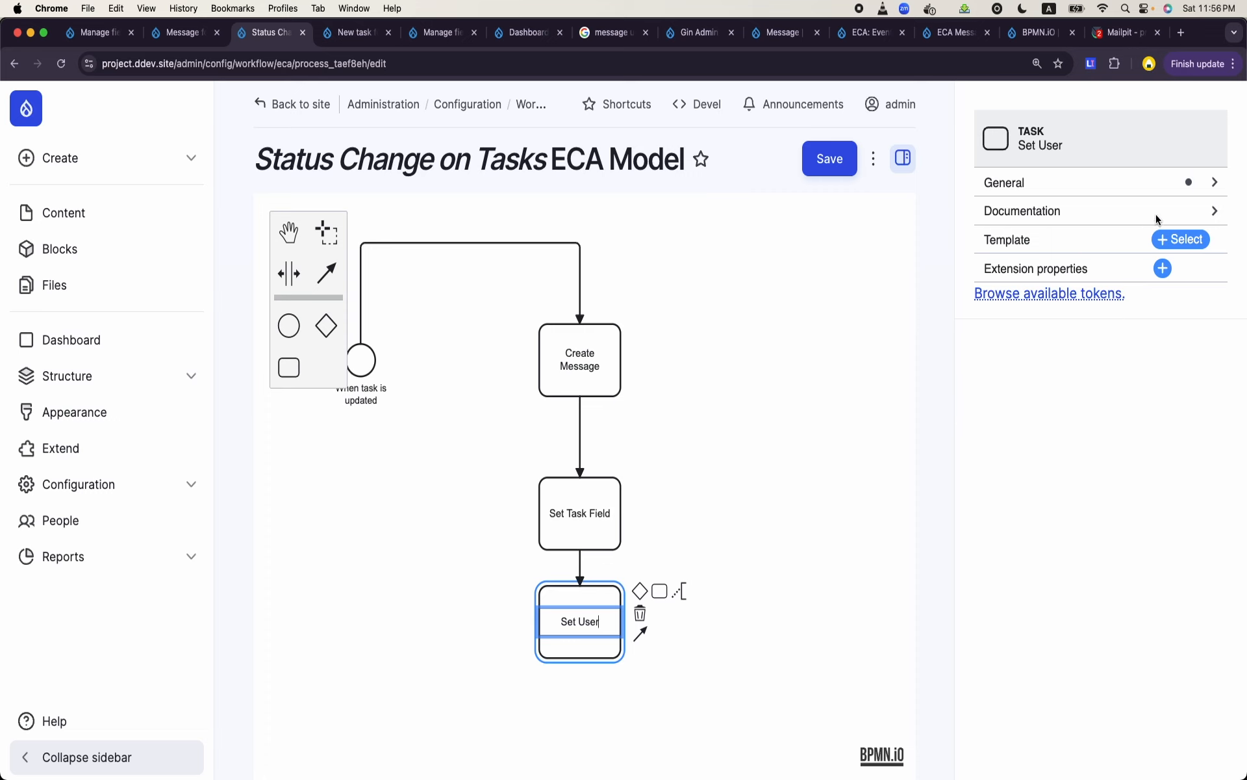
pyautogui.click(1181, 239)
pyautogui.write('set value')
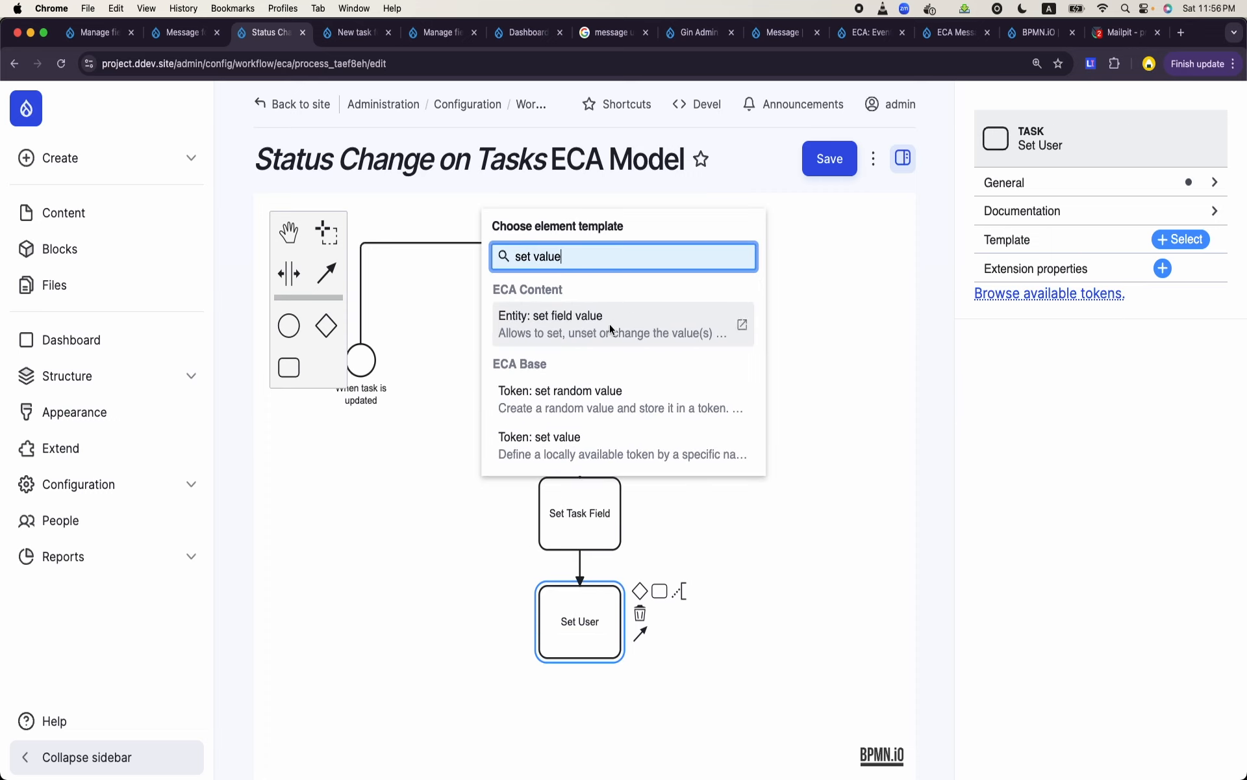
pyautogui.click(738, 322)
# - Set the Set User action's field name to field_user
pyautogui.scroll(-3, 1076, 343)
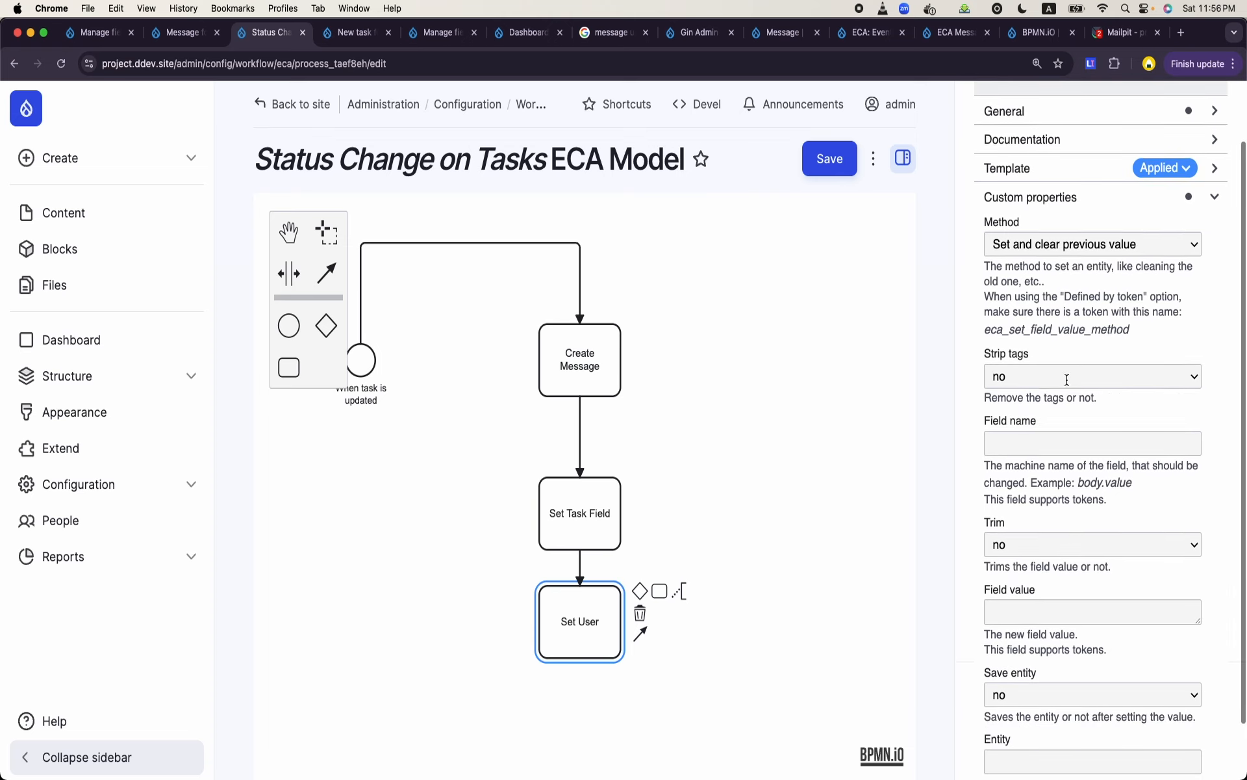
pyautogui.click(1038, 424)
pyautogui.write('fie')
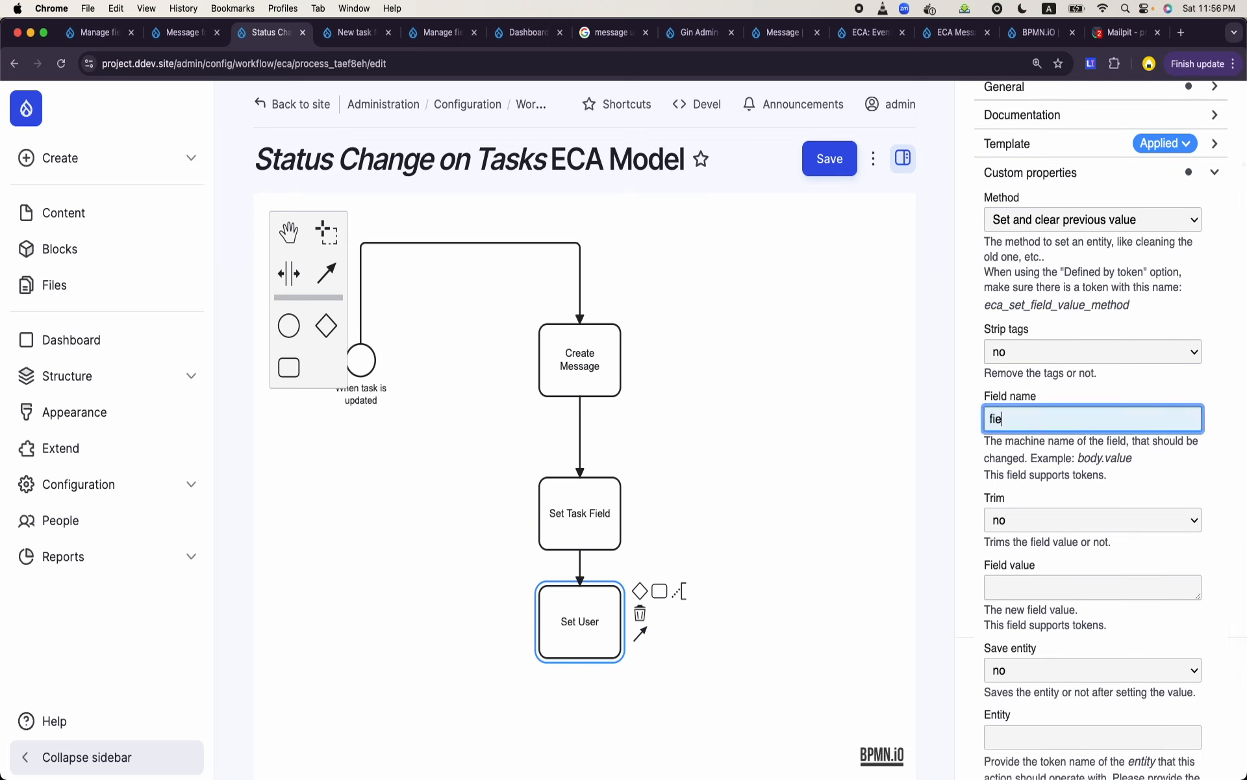
pyautogui.write('ld_user')
pyautogui.scroll(-1, 1068, 523)
# - Set the Set User field value to [entity:field_select_user] and check it against the Select User machine name in the Task content type's fields
pyautogui.click(1051, 537)
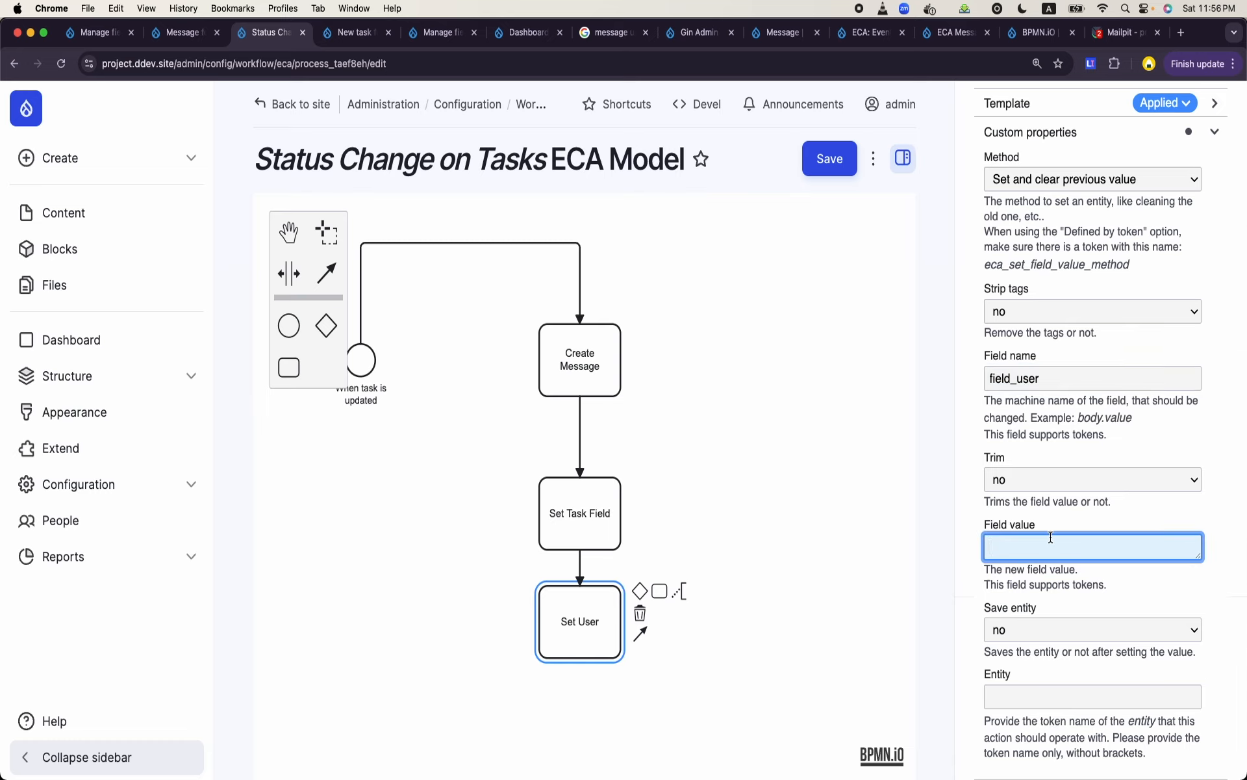
pyautogui.write('[entity:field_select_user')
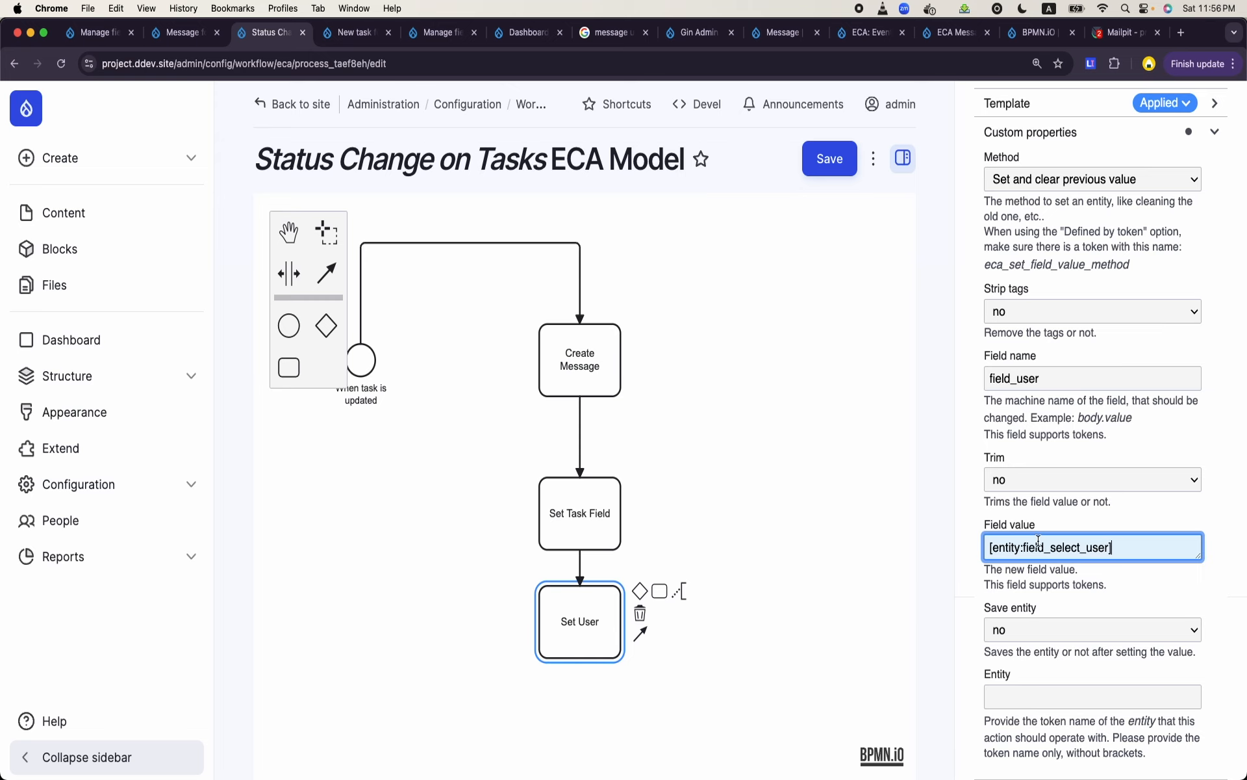
pyautogui.click(94, 33)
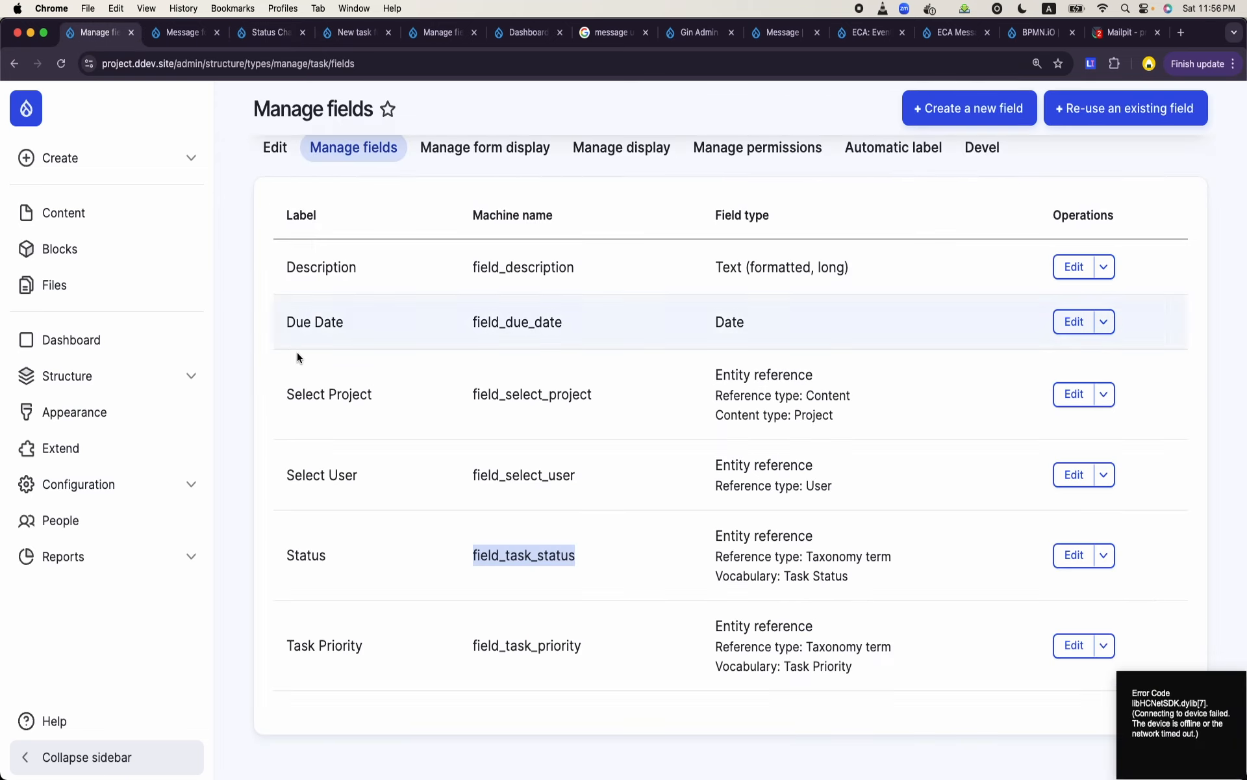
pyautogui.doubleClick(523, 475)
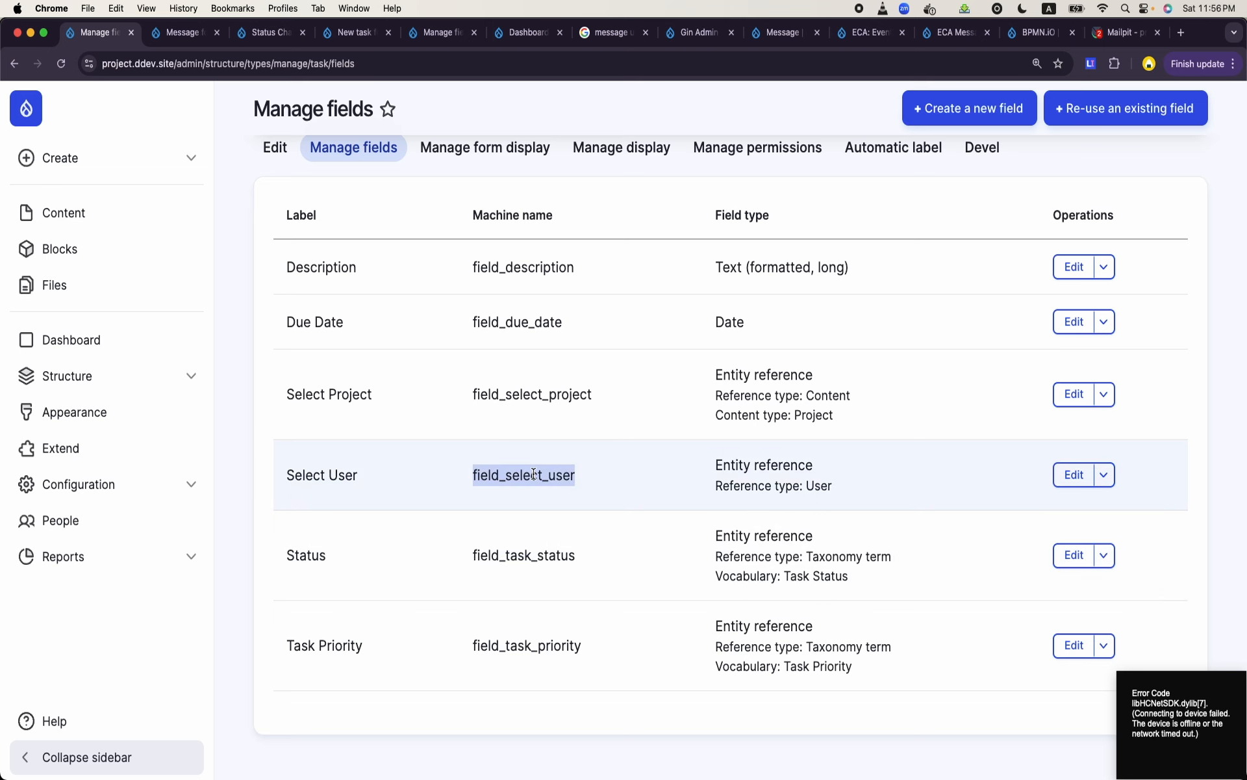
pyautogui.click(273, 39)
pyautogui.click(354, 36)
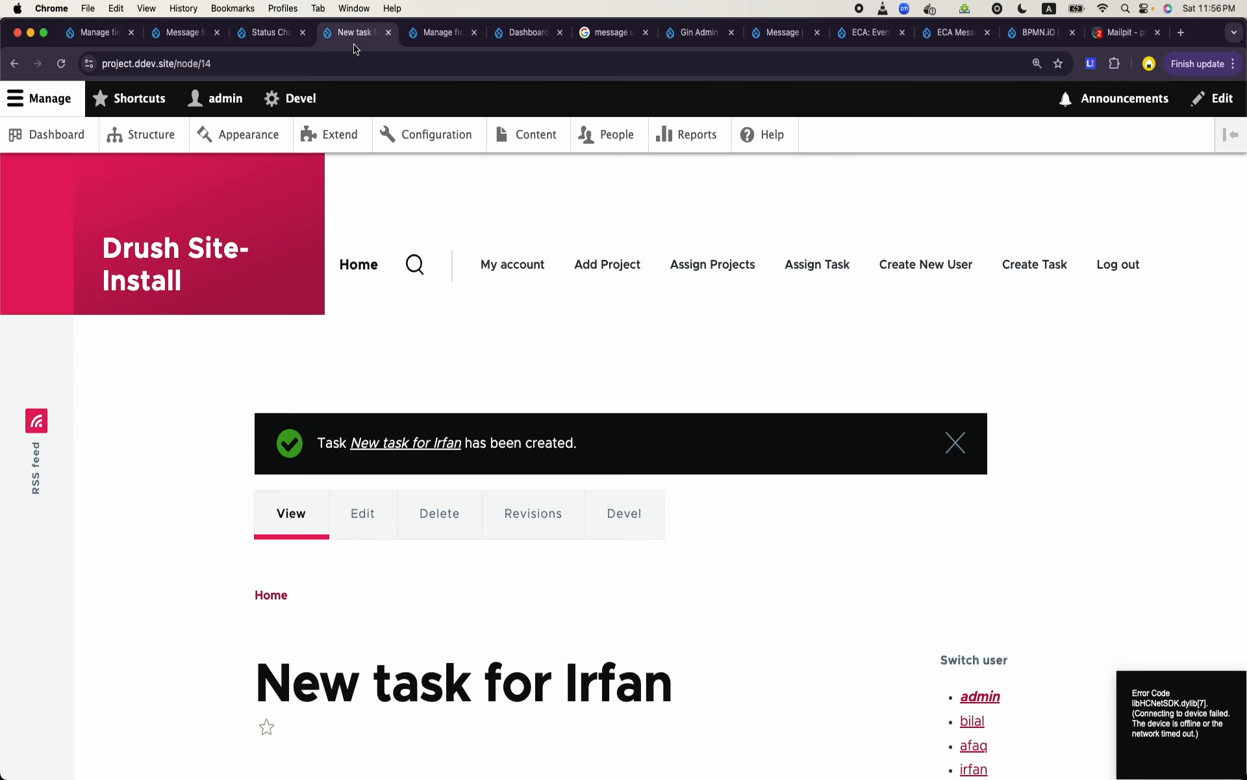
pyautogui.click(276, 39)
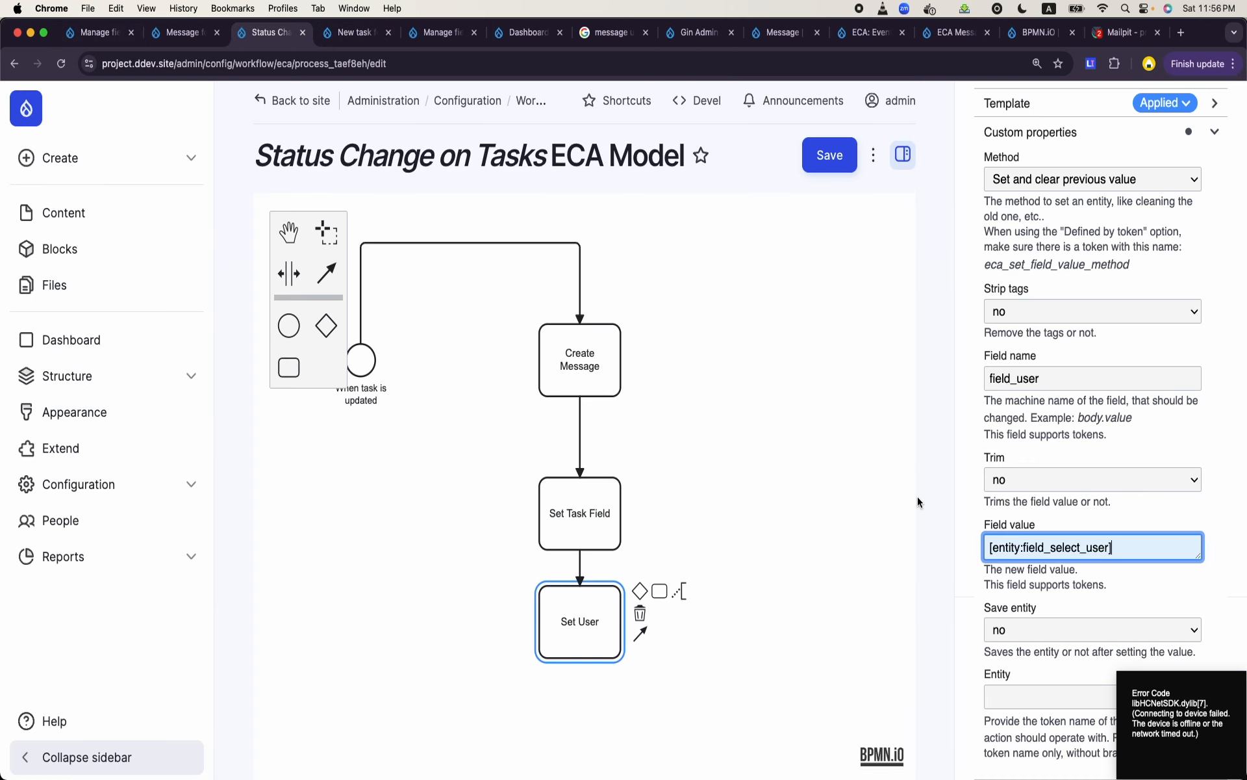
# - Set the Set User action's Save entity option to yes
pyautogui.click(1068, 641)
pyautogui.click(1068, 642)
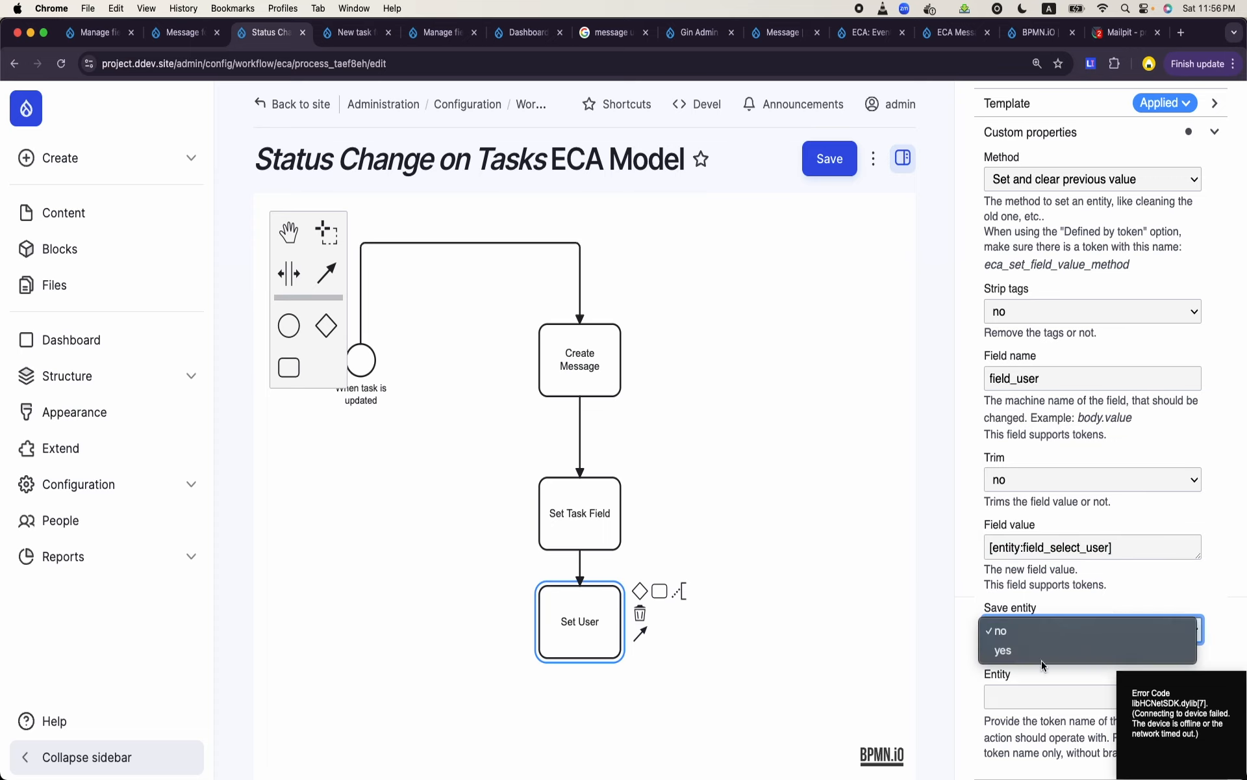
pyautogui.click(1043, 660)
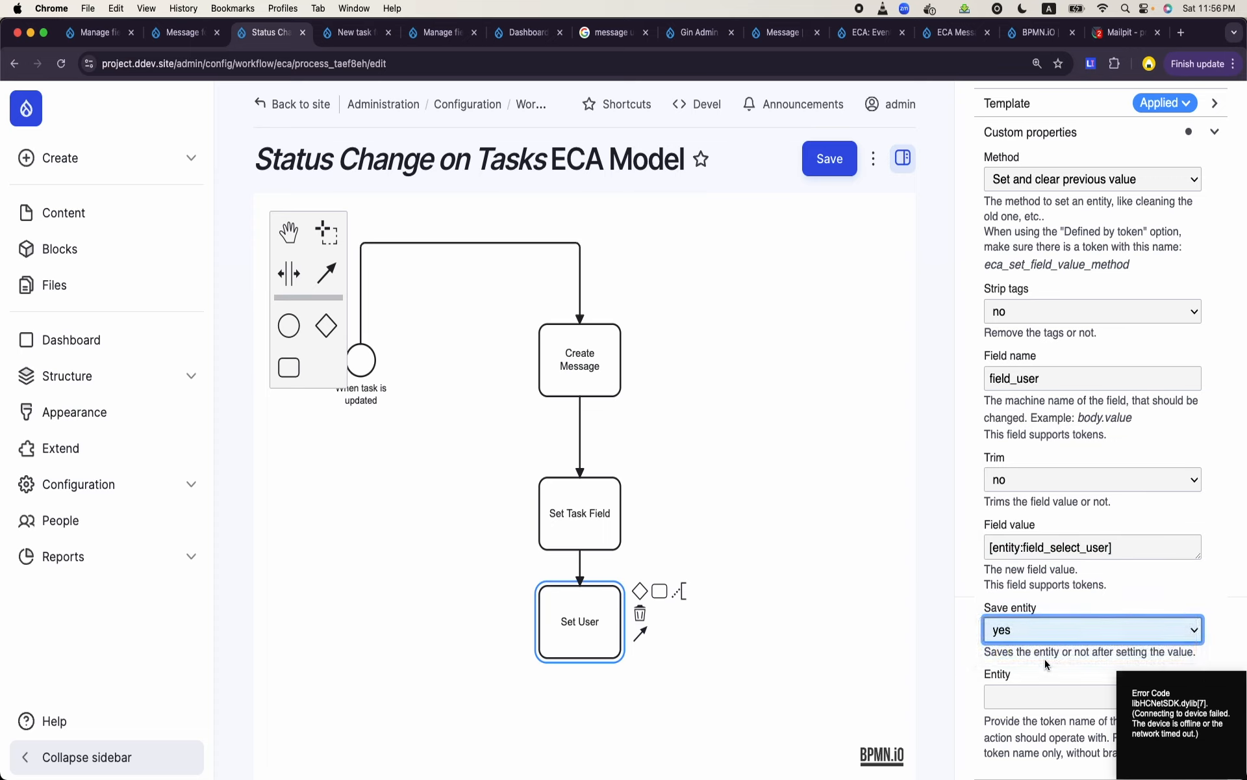
# - Copy the token name newmessage from the Create Message action into the Set User action's Entity setting and save the model
pyautogui.click(1034, 690)
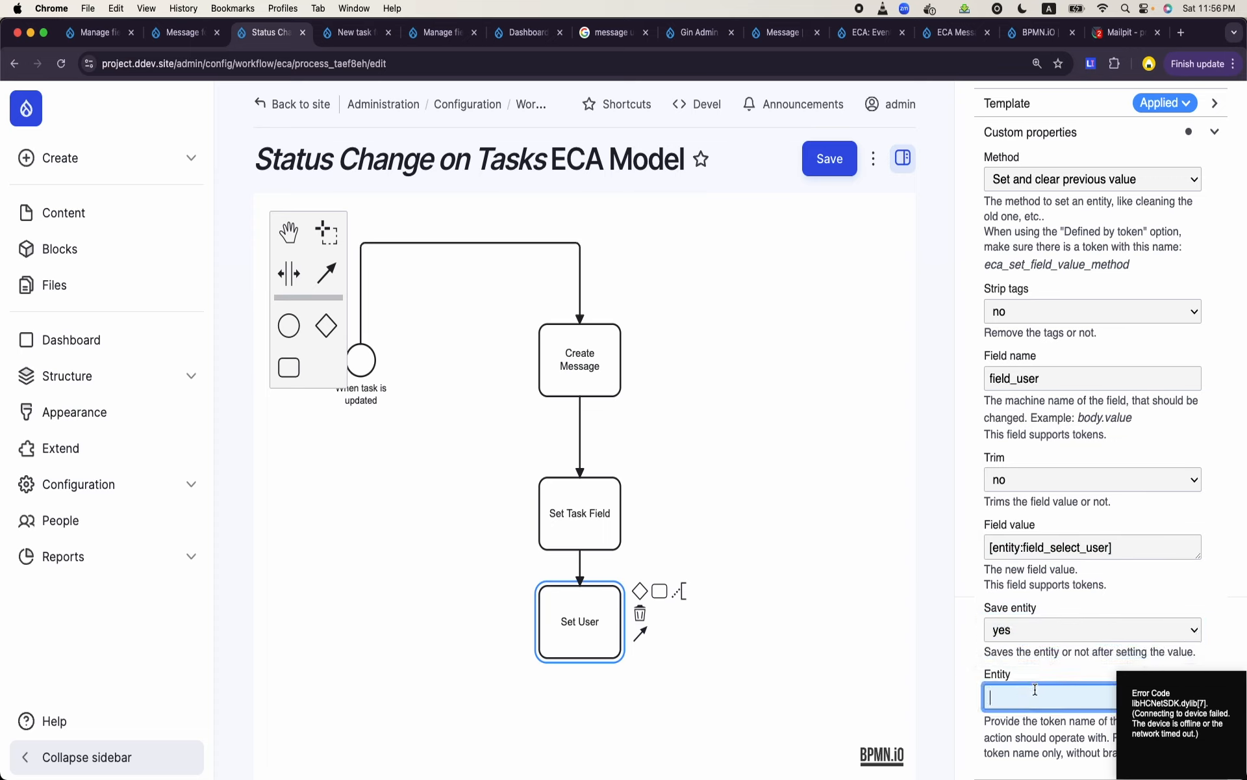
pyautogui.click(588, 372)
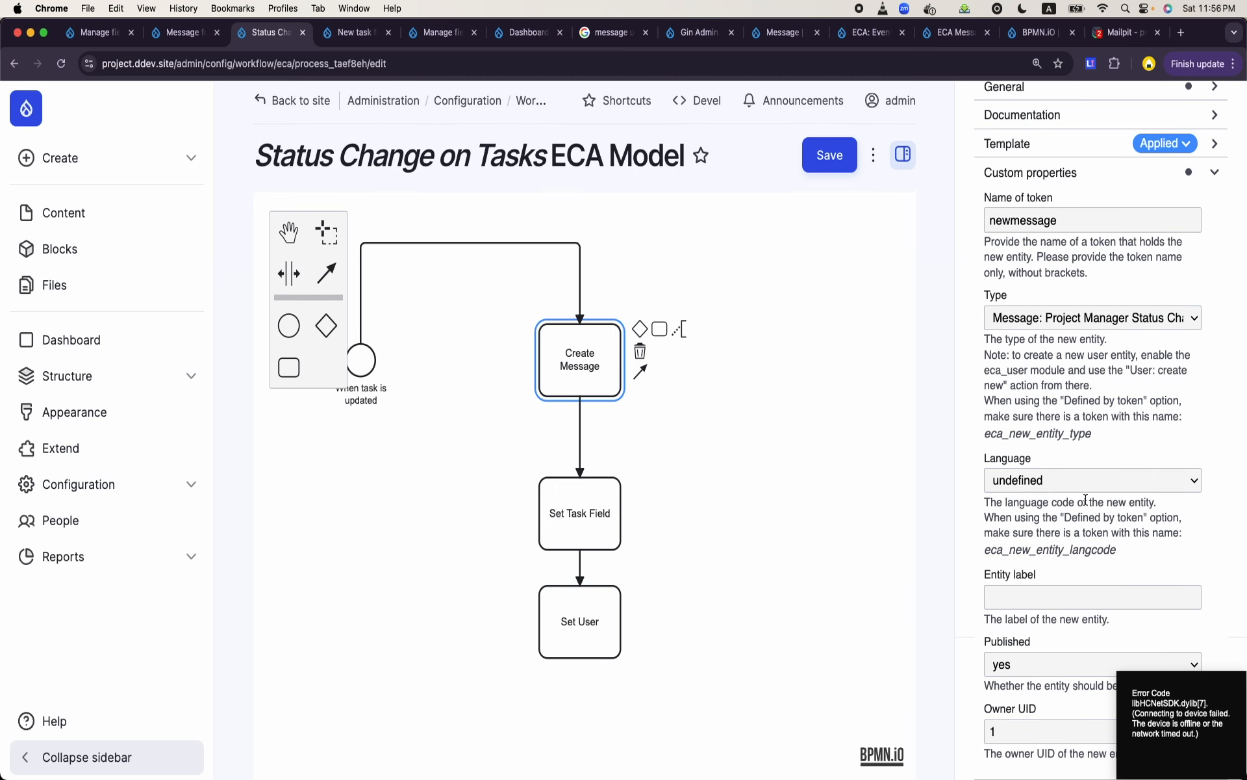
pyautogui.scroll(2, 1086, 500)
pyautogui.doubleClick(1046, 290)
pyautogui.press('cmd+c')
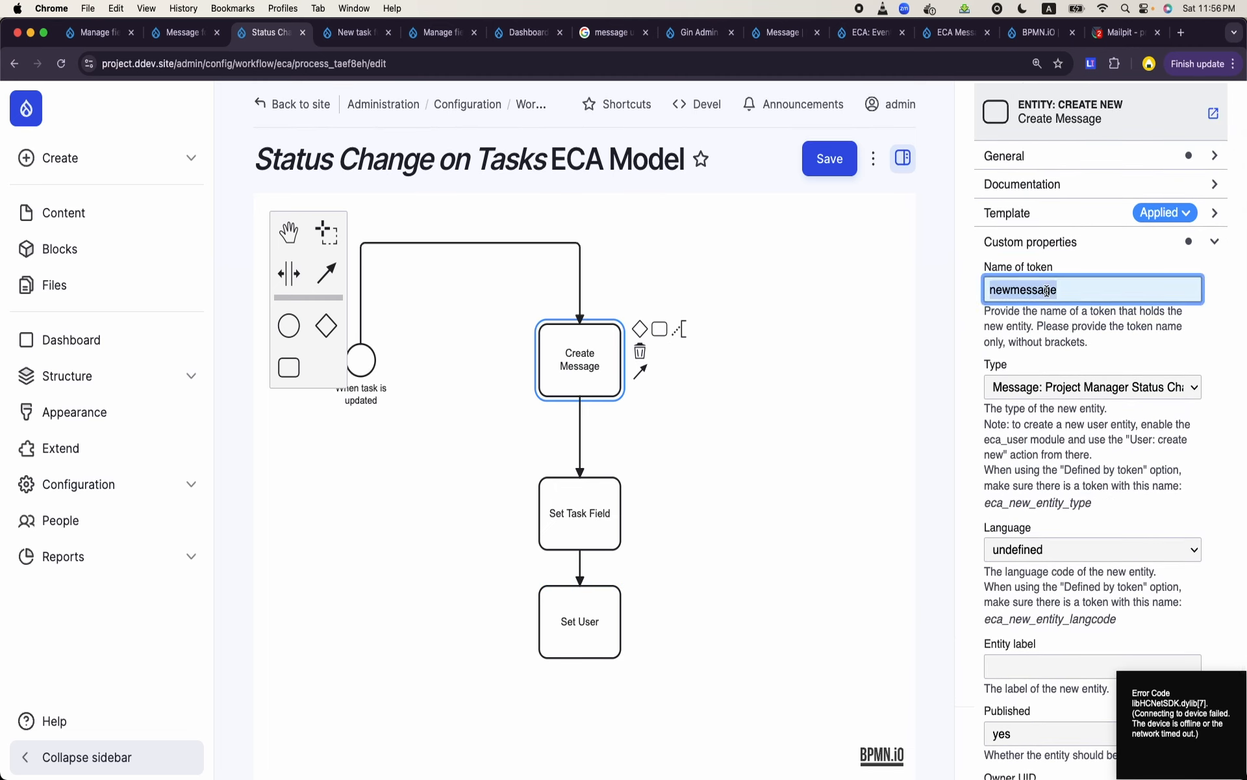
pyautogui.click(605, 614)
pyautogui.scroll(-2, 990, 689)
pyautogui.scroll(-3, 991, 689)
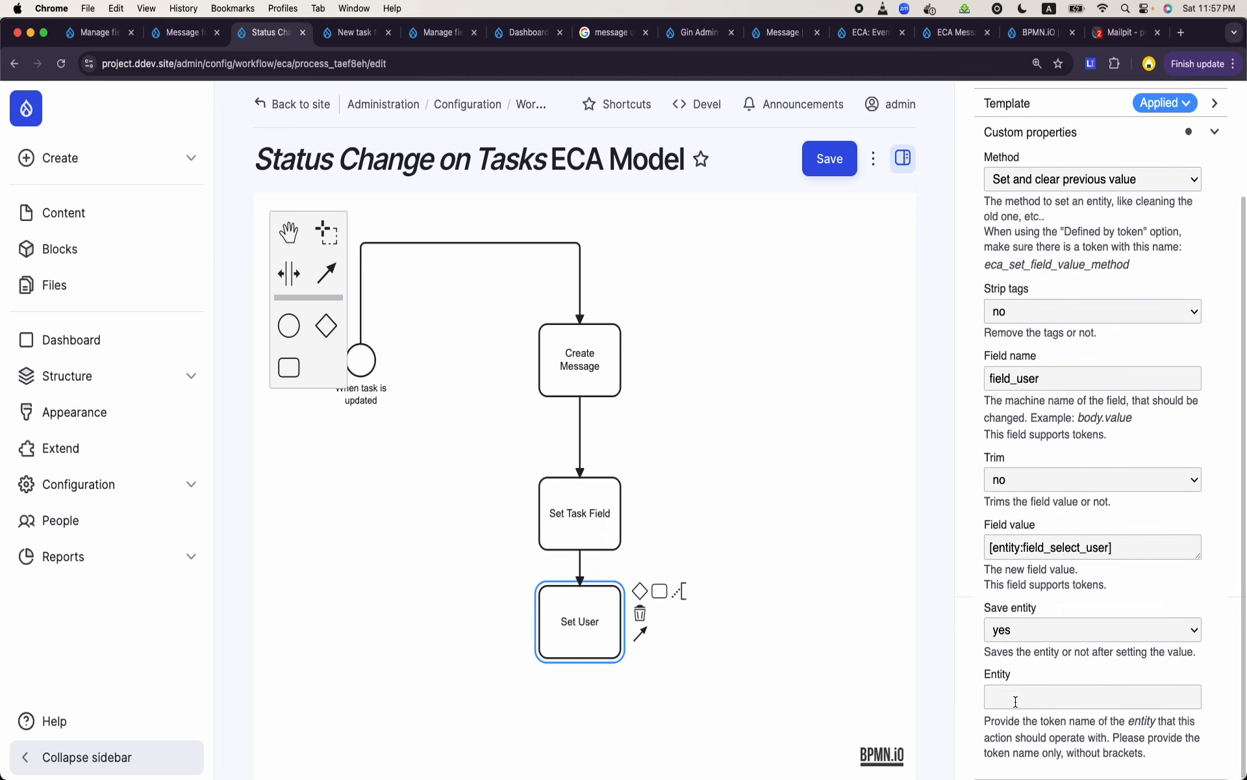
pyautogui.click(1006, 693)
pyautogui.press('cmd+v')
pyautogui.click(838, 167)
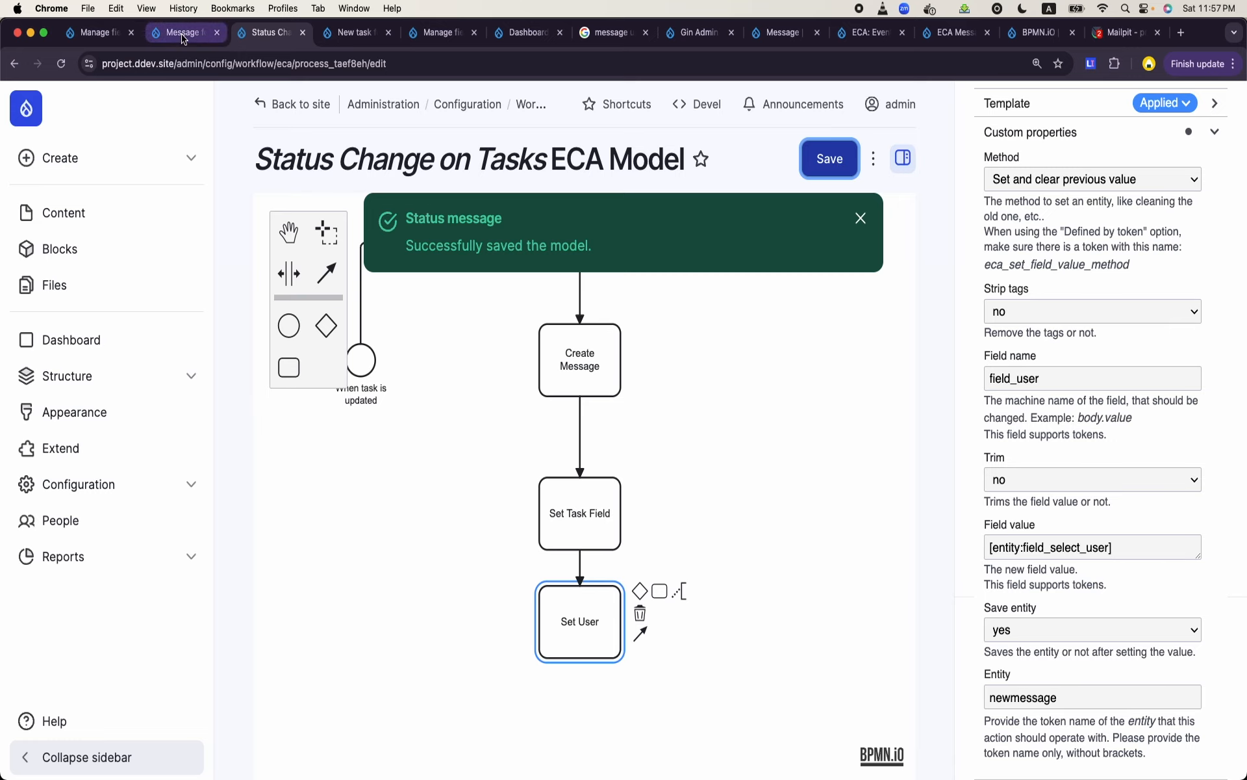
# - Open the second task in the content list for editing, change its status to In Progress and save it
pyautogui.click(98, 32)
pyautogui.click(93, 212)
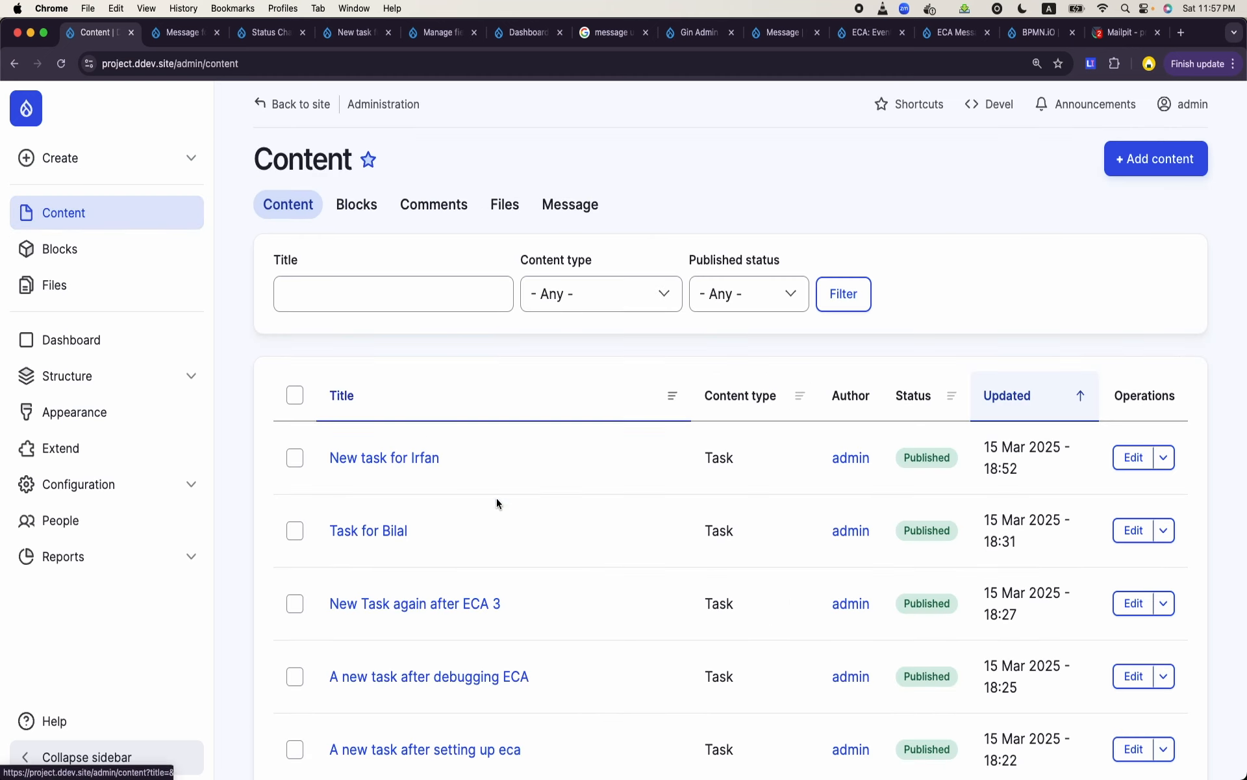
pyautogui.click(1133, 530)
pyautogui.scroll(-10, 645, 485)
pyautogui.tripleClick(440, 563)
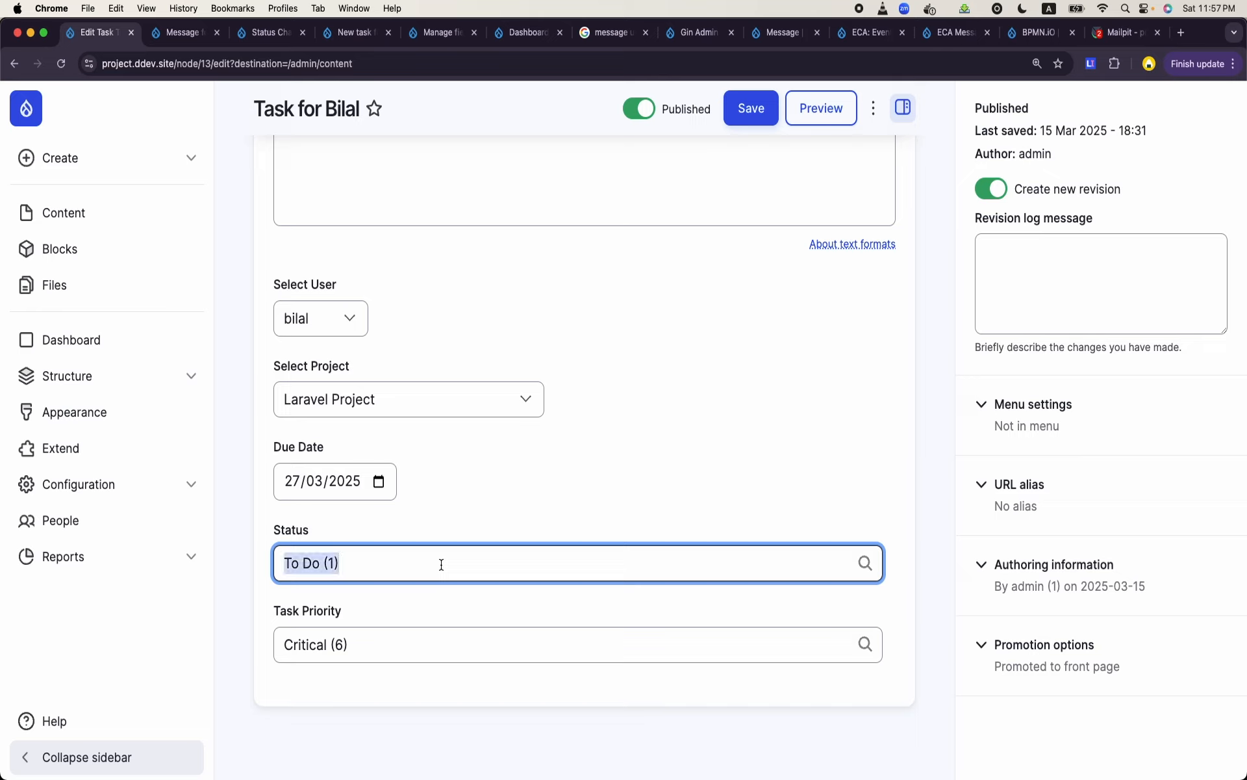
pyautogui.write('i')
pyautogui.press('BackSpace')
pyautogui.write('in')
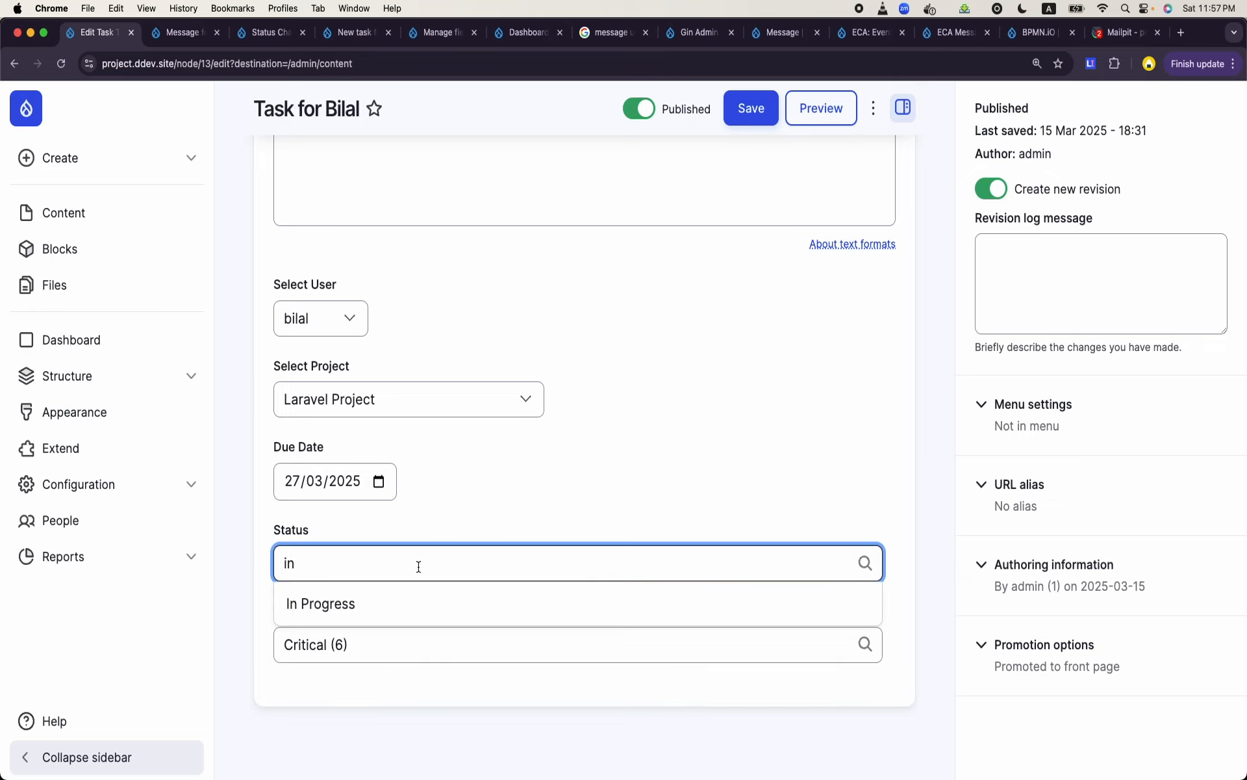
pyautogui.click(373, 601)
pyautogui.click(752, 111)
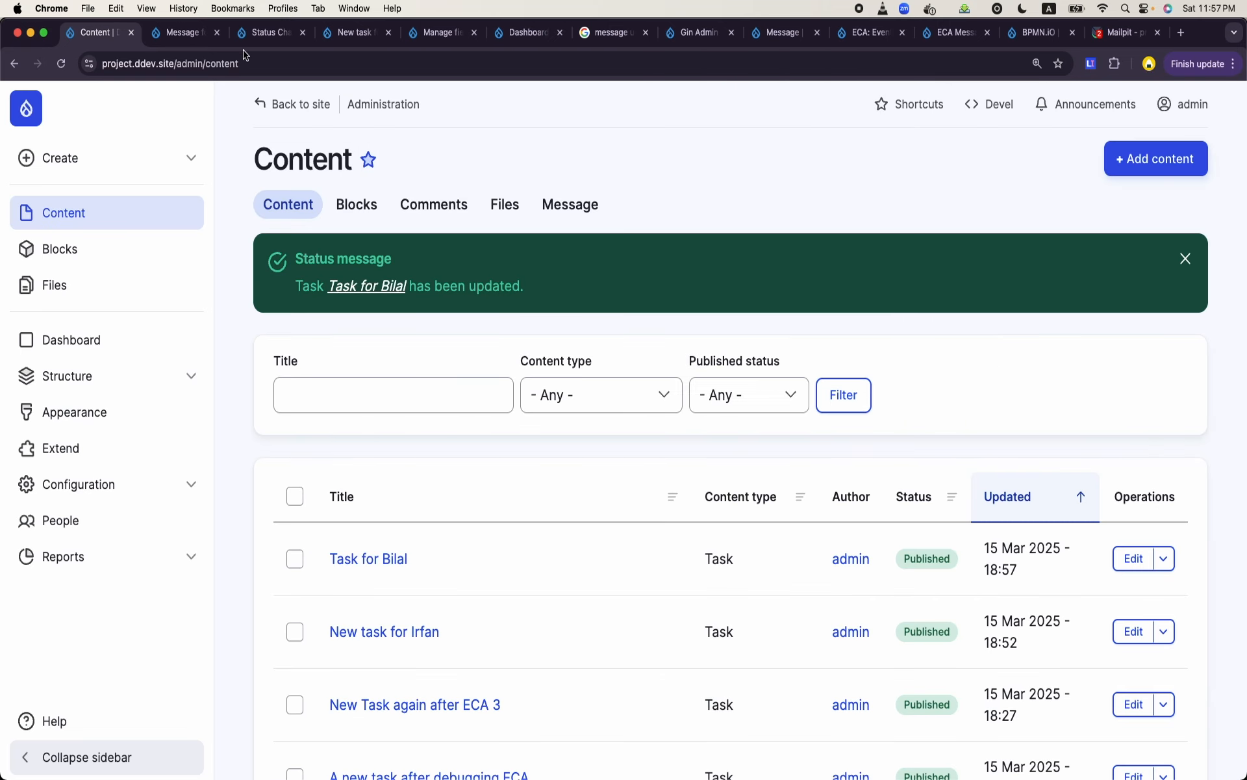
# - Update the preview of the Message for Project Manager view to check for new messages
pyautogui.click(267, 32)
pyautogui.click(185, 34)
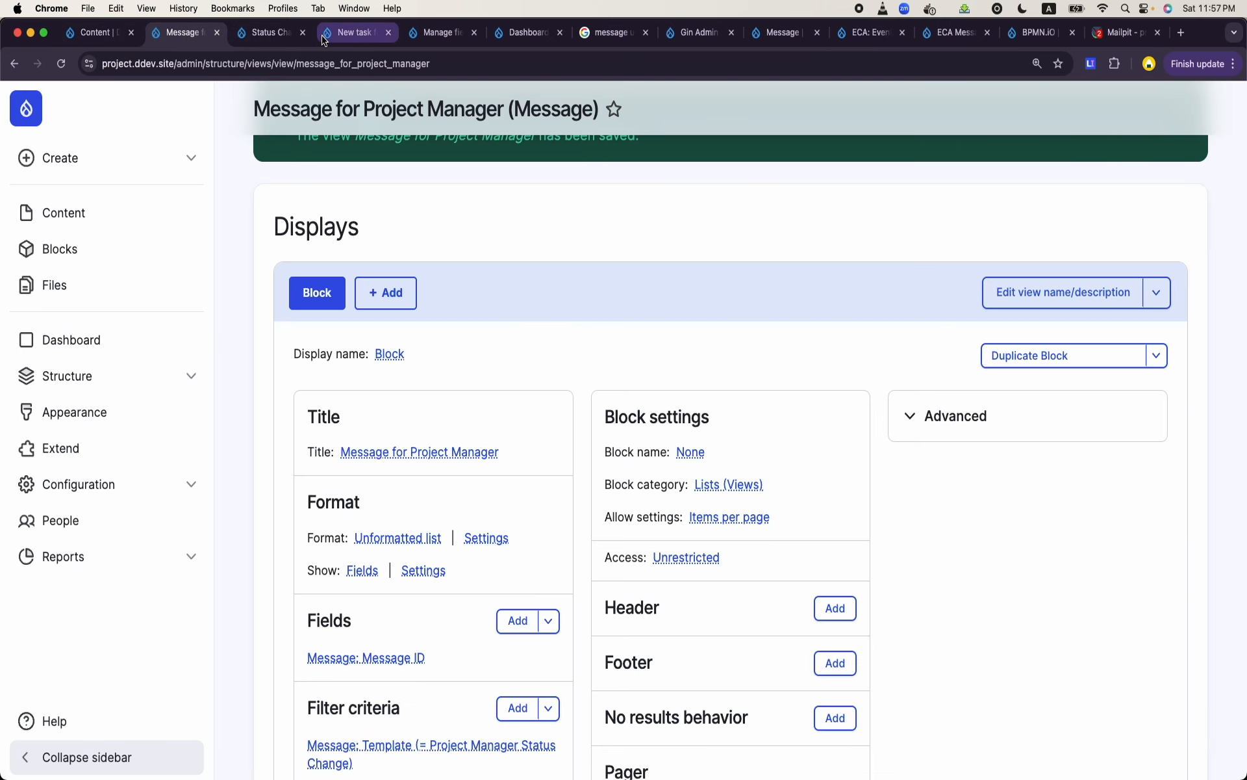
pyautogui.scroll(-15, 356, 241)
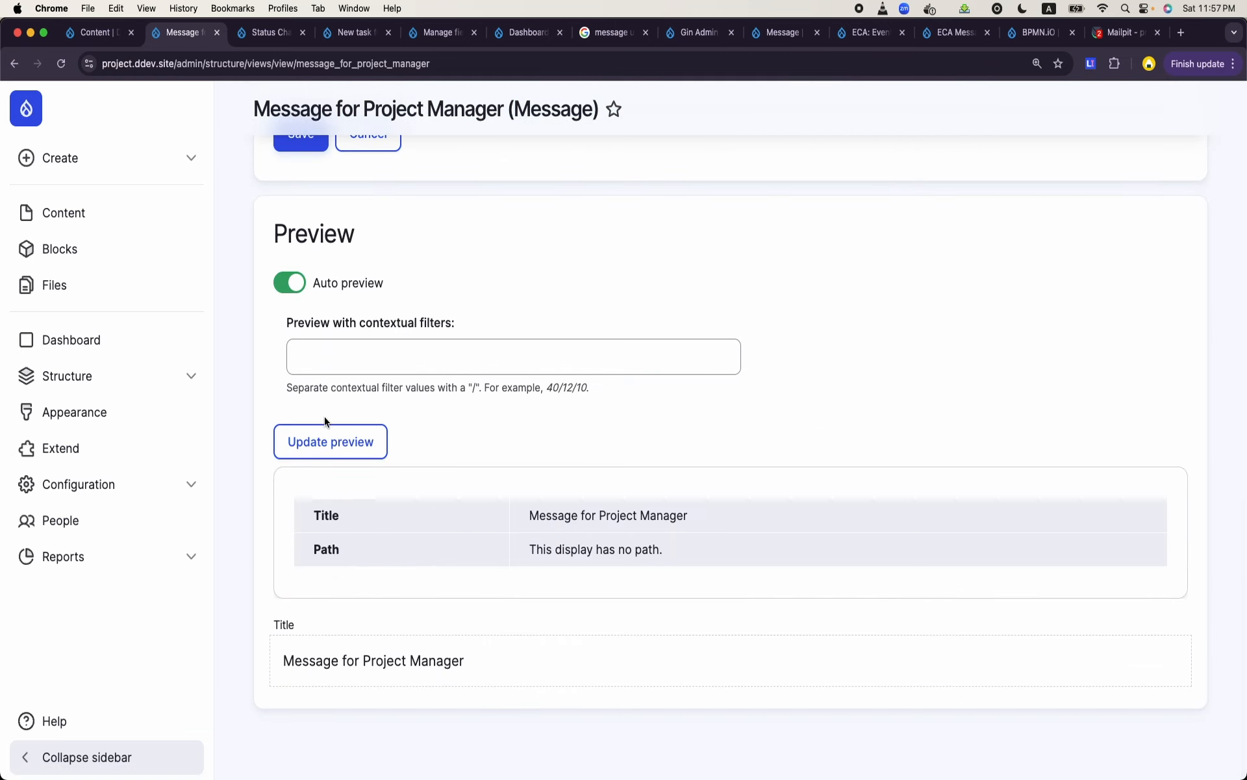
pyautogui.click(331, 445)
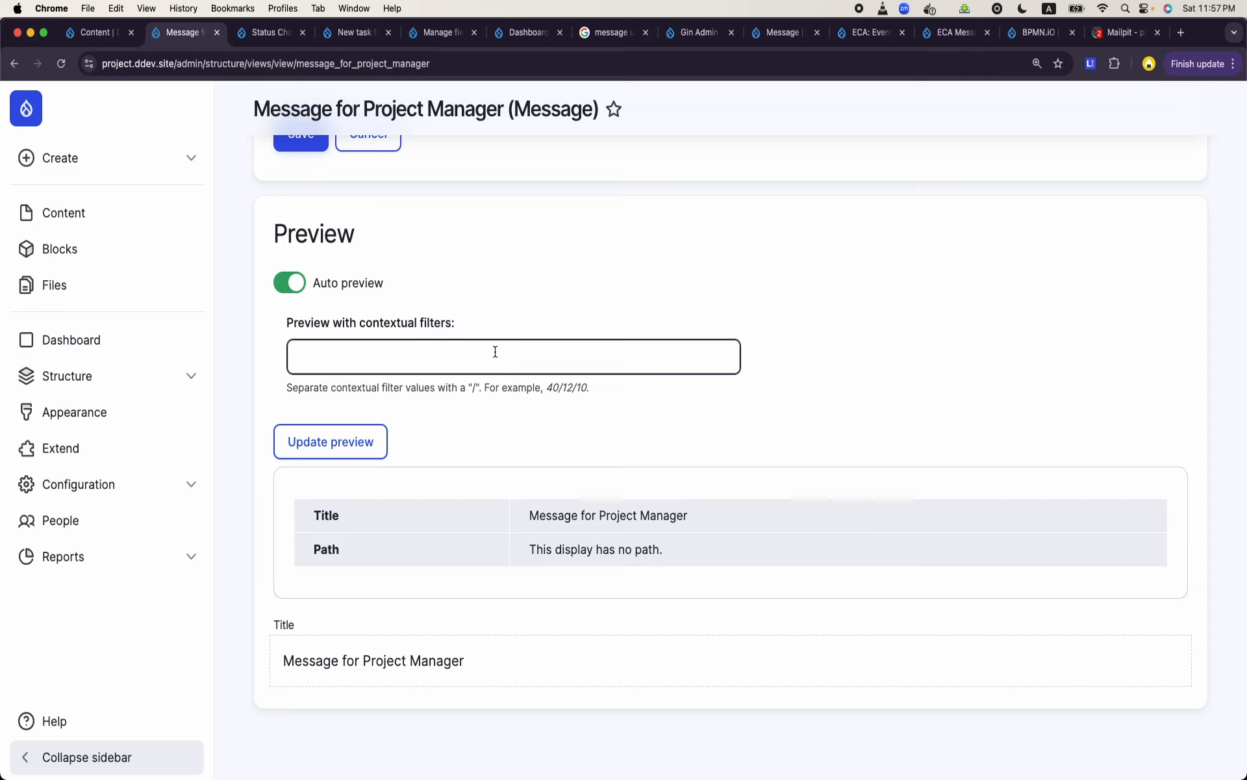
pyautogui.scroll(10, 495, 352)
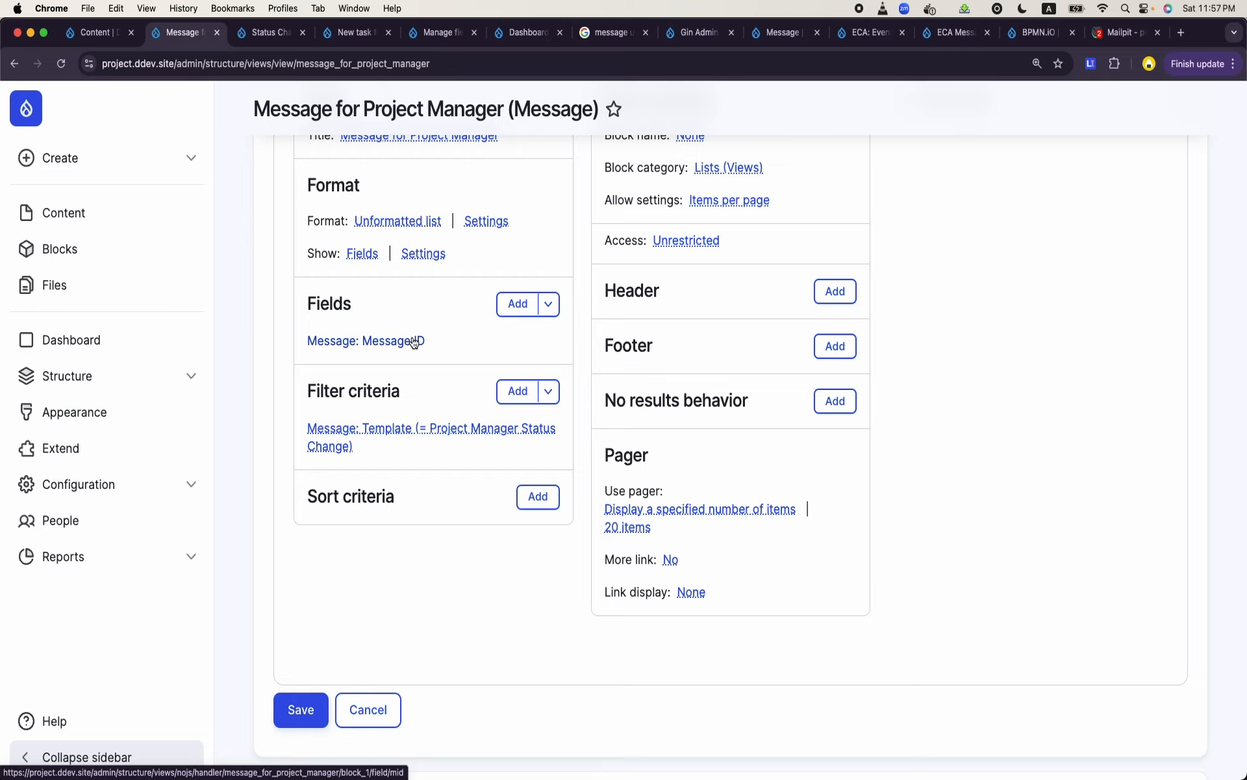
# - Return to the Status Change on Tasks model and set the Set Task Field action's Entity to newmessage
pyautogui.click(367, 39)
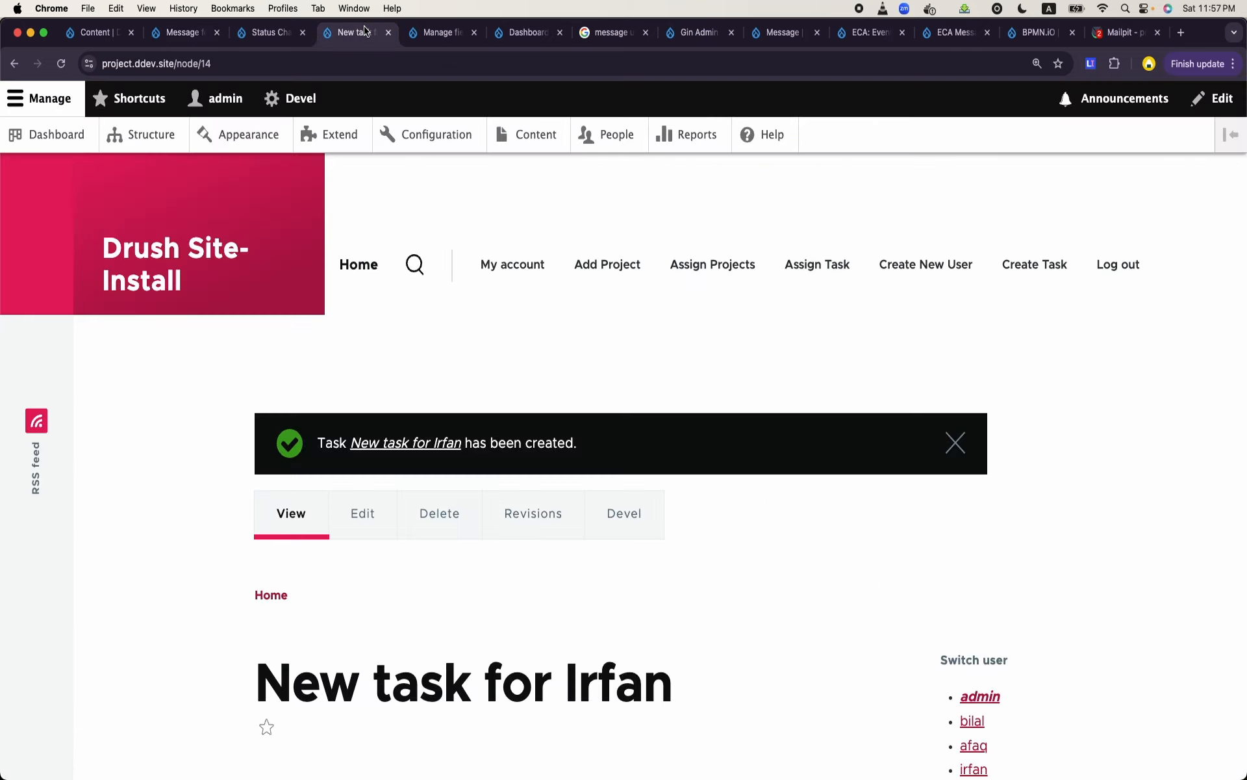
pyautogui.click(434, 42)
pyautogui.click(525, 32)
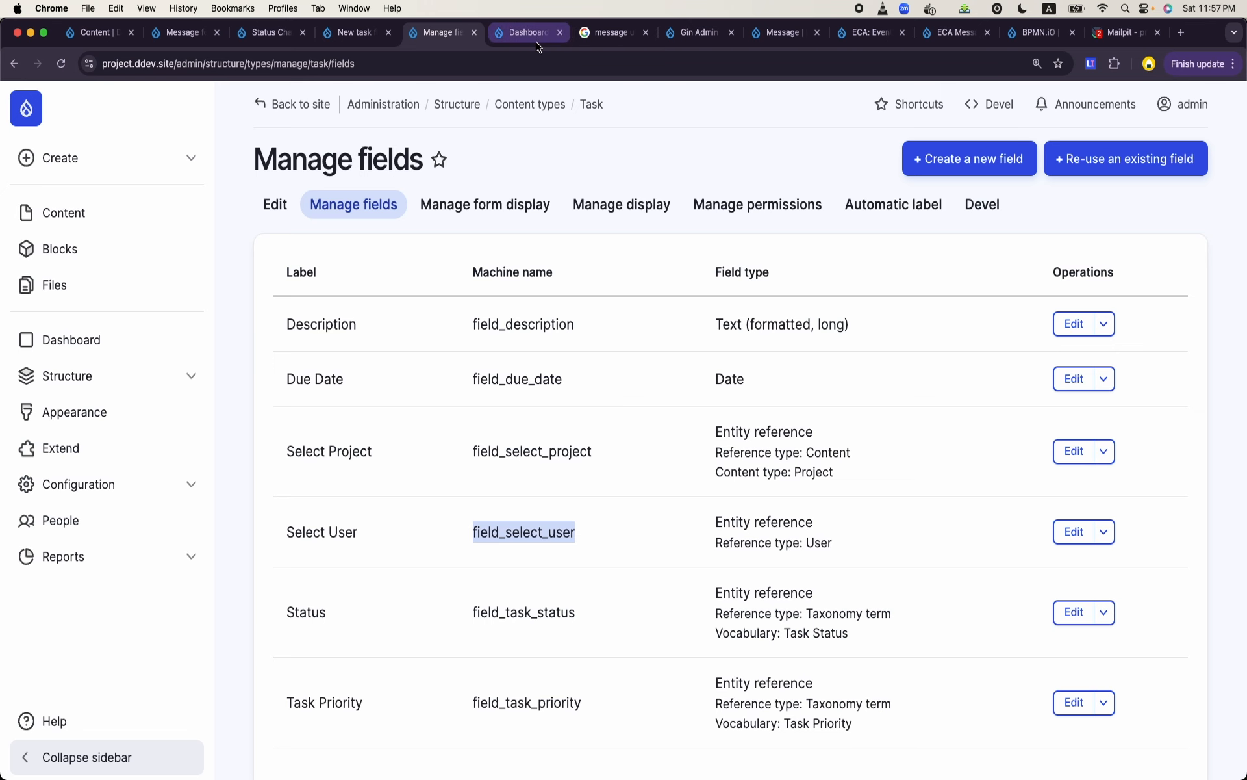
pyautogui.click(356, 32)
pyautogui.click(276, 33)
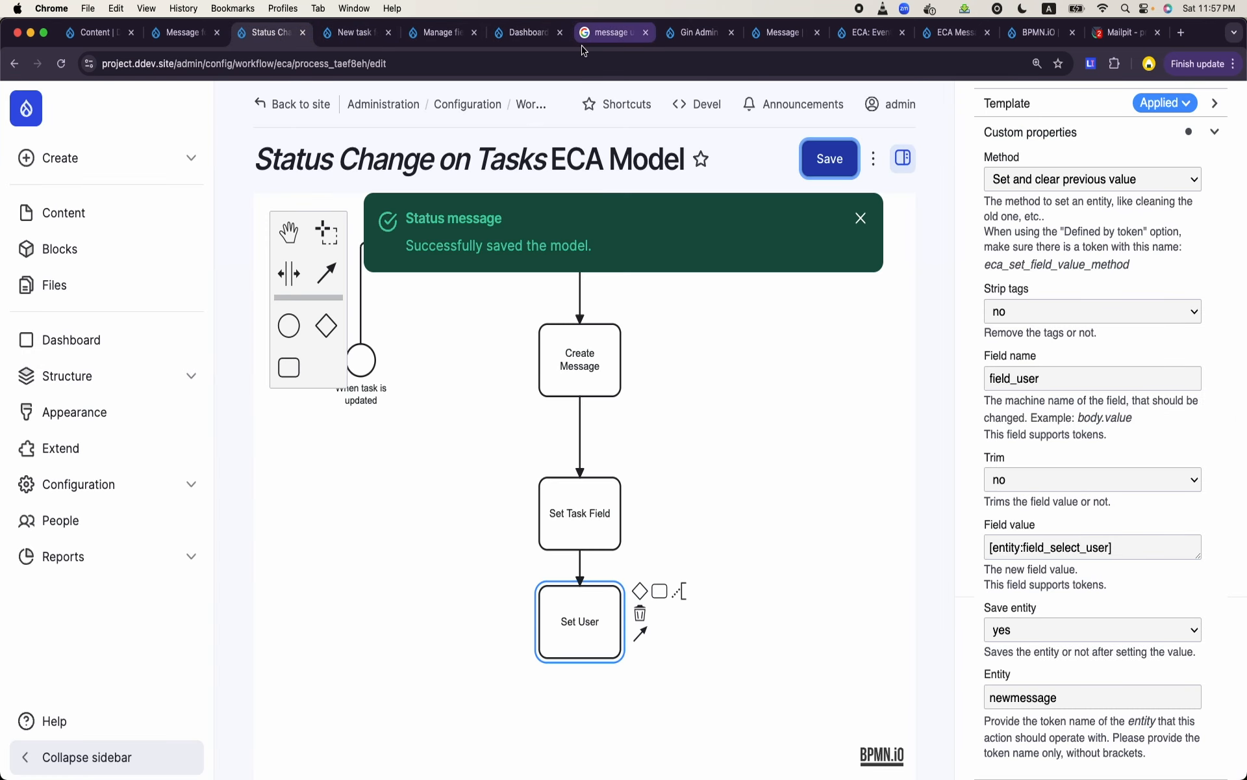
pyautogui.click(702, 422)
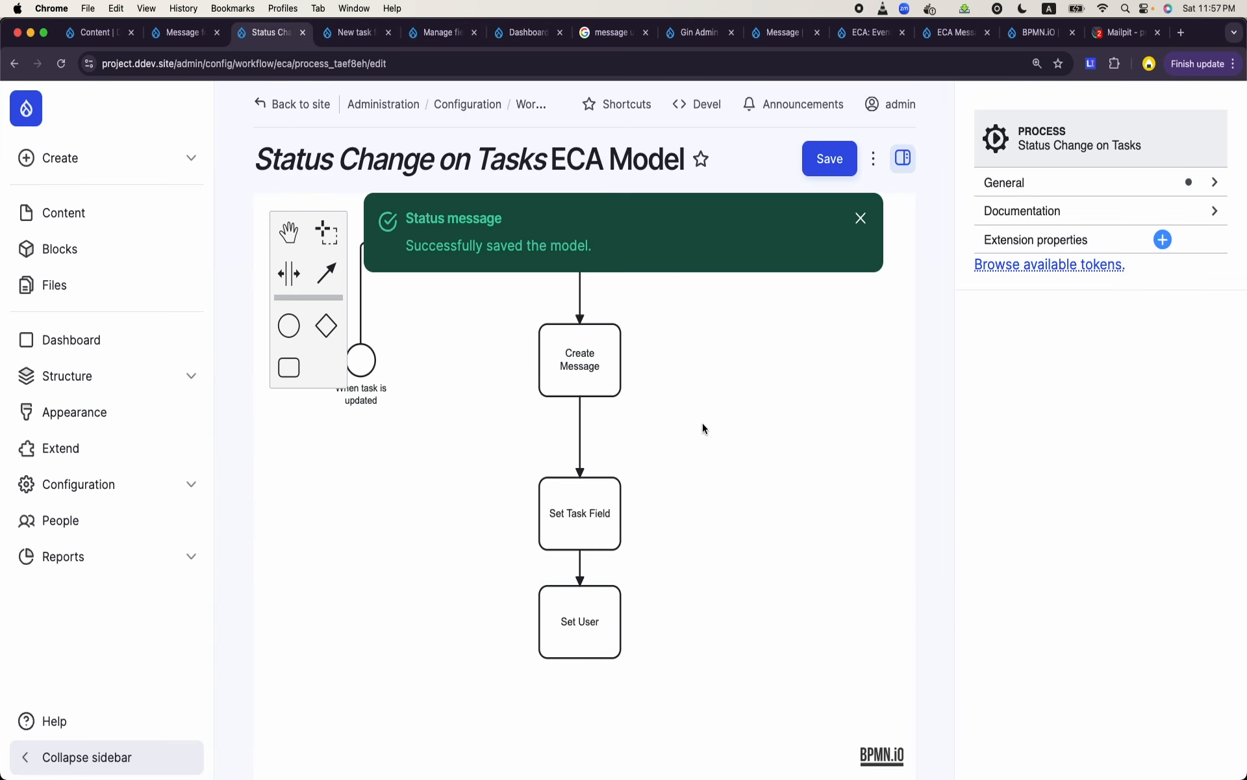
pyautogui.click(602, 524)
pyautogui.scroll(-3, 1055, 603)
pyautogui.scroll(-1, 1056, 603)
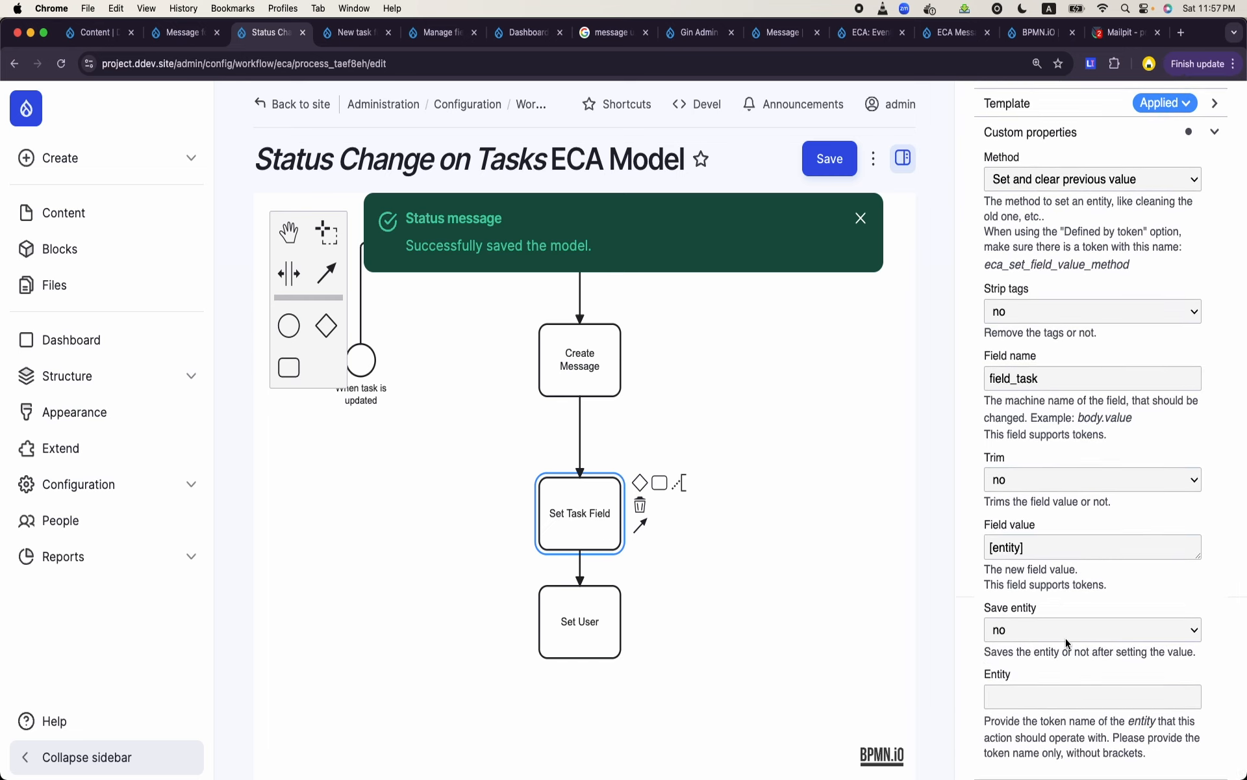
pyautogui.click(1041, 696)
pyautogui.write('newmessage')
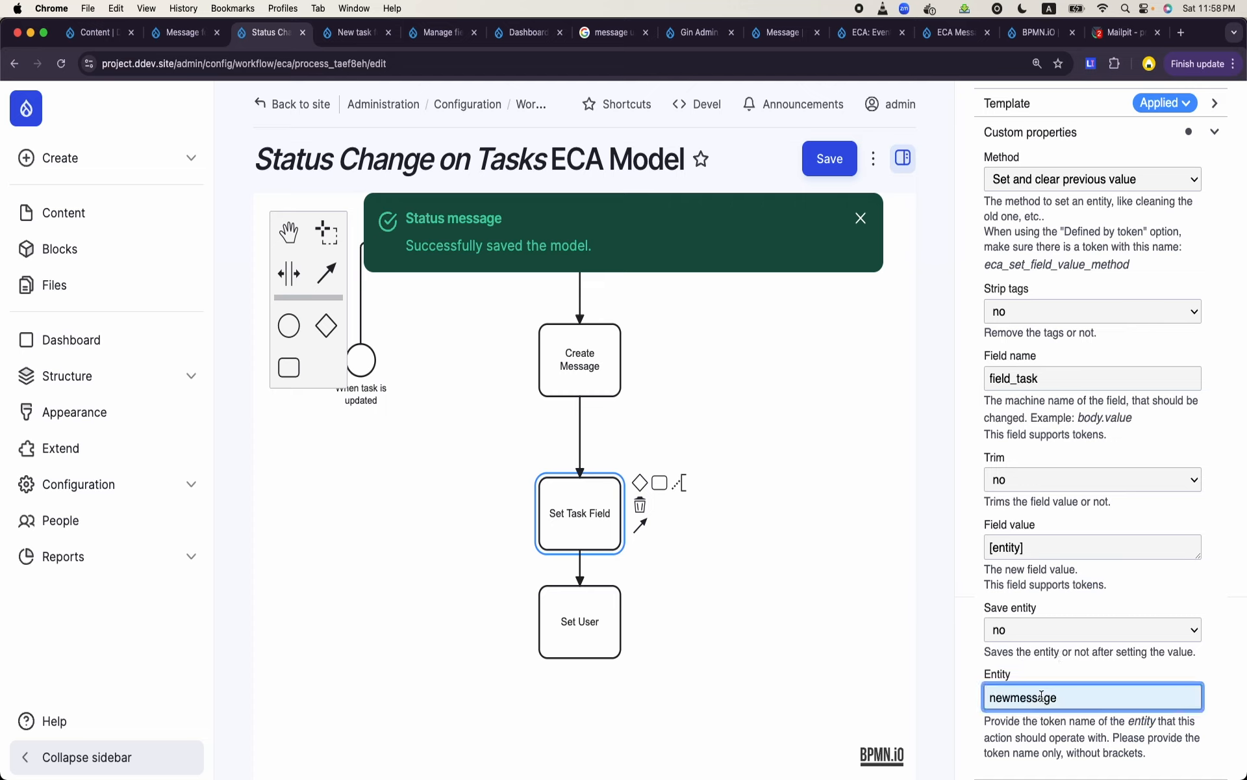
# - Save the Status Change on Tasks model and open the second task in the content list for editing
pyautogui.moveTo(910, 325); pyautogui.dragTo(874, 218)
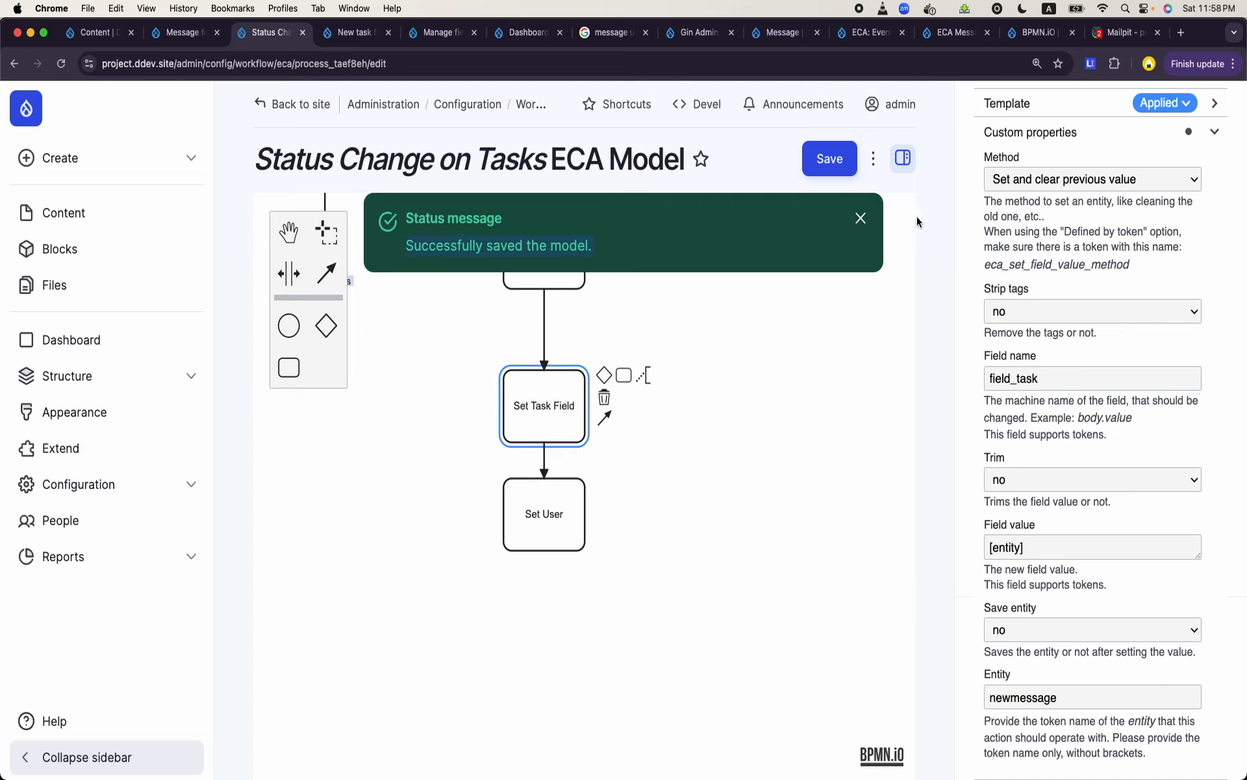
pyautogui.click(837, 169)
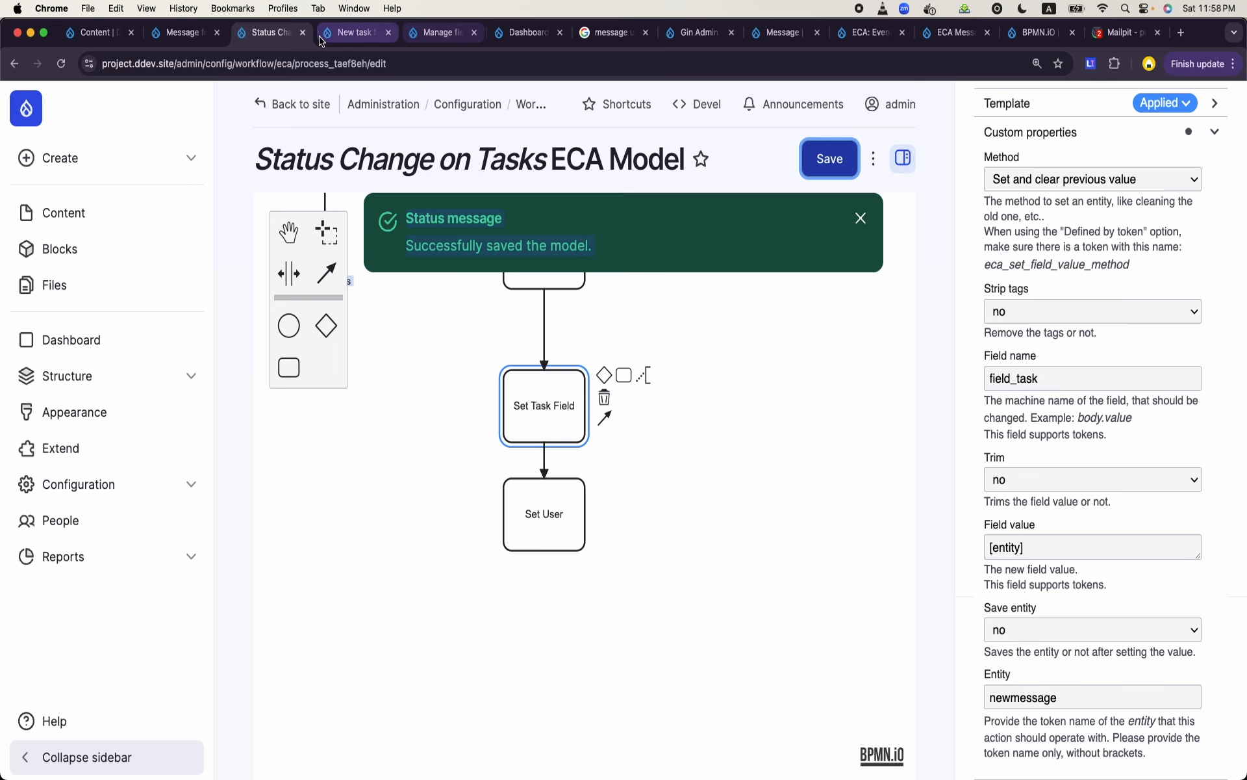
pyautogui.click(342, 39)
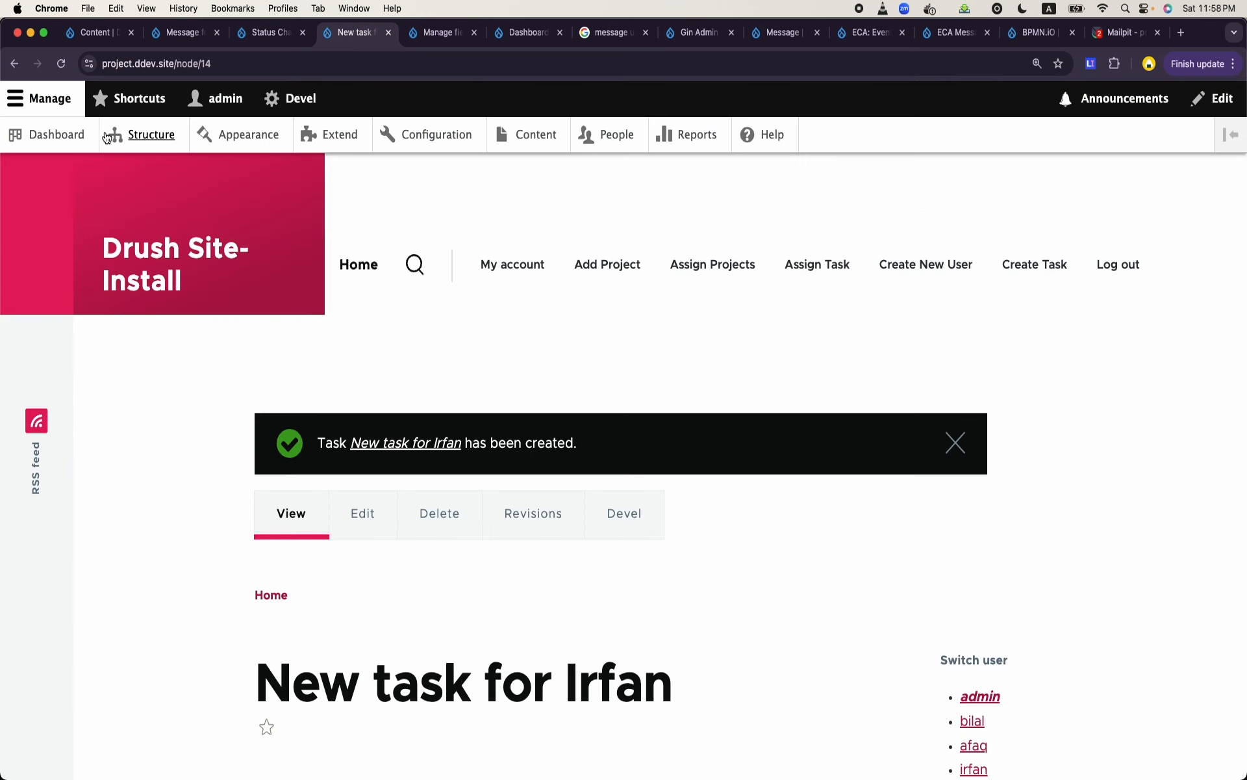
pyautogui.click(532, 143)
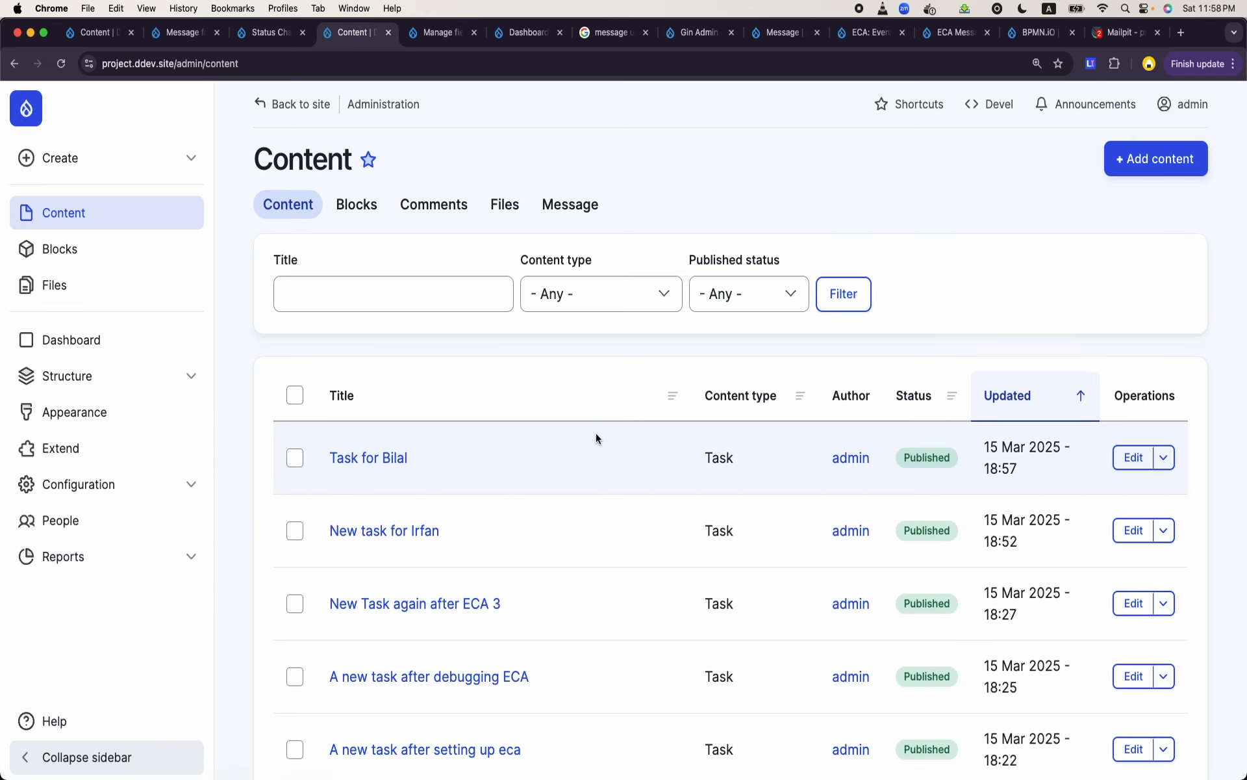
pyautogui.click(1129, 539)
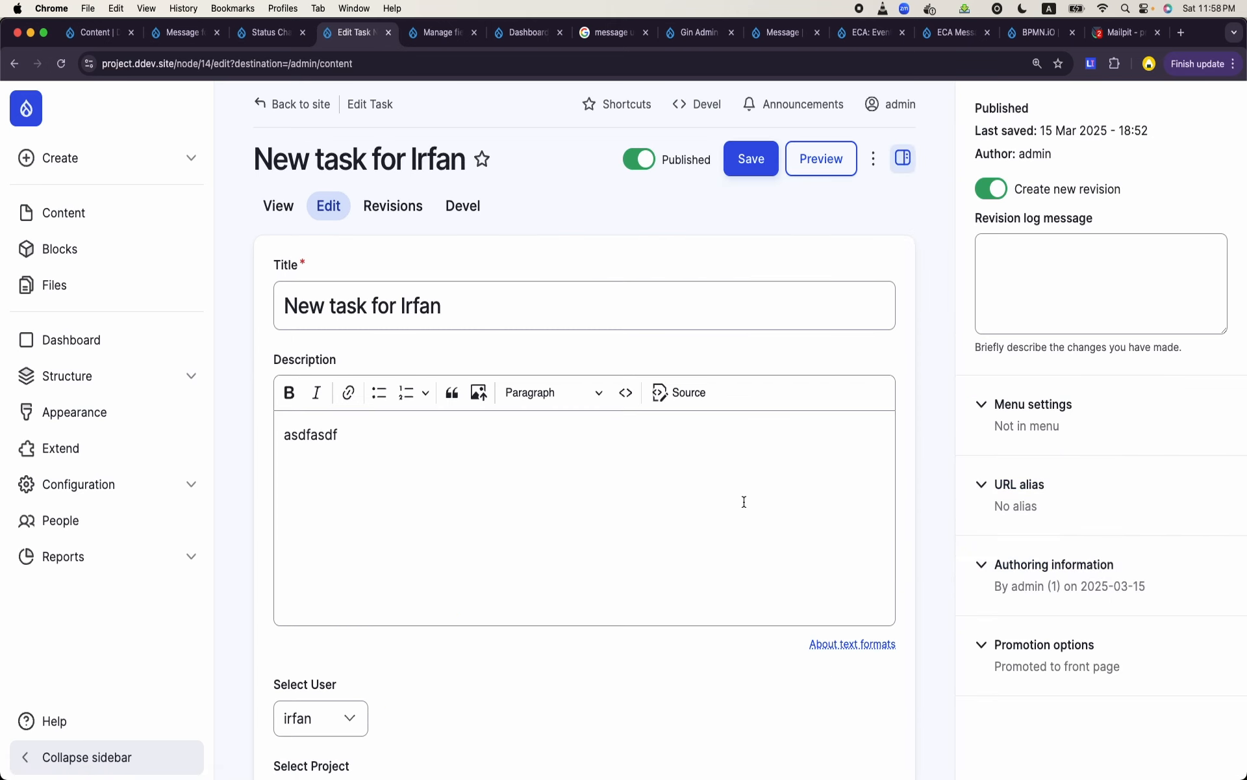
# - Change the task's status to Completed (3) and save the task
pyautogui.scroll(-6, 744, 501)
pyautogui.click(451, 579)
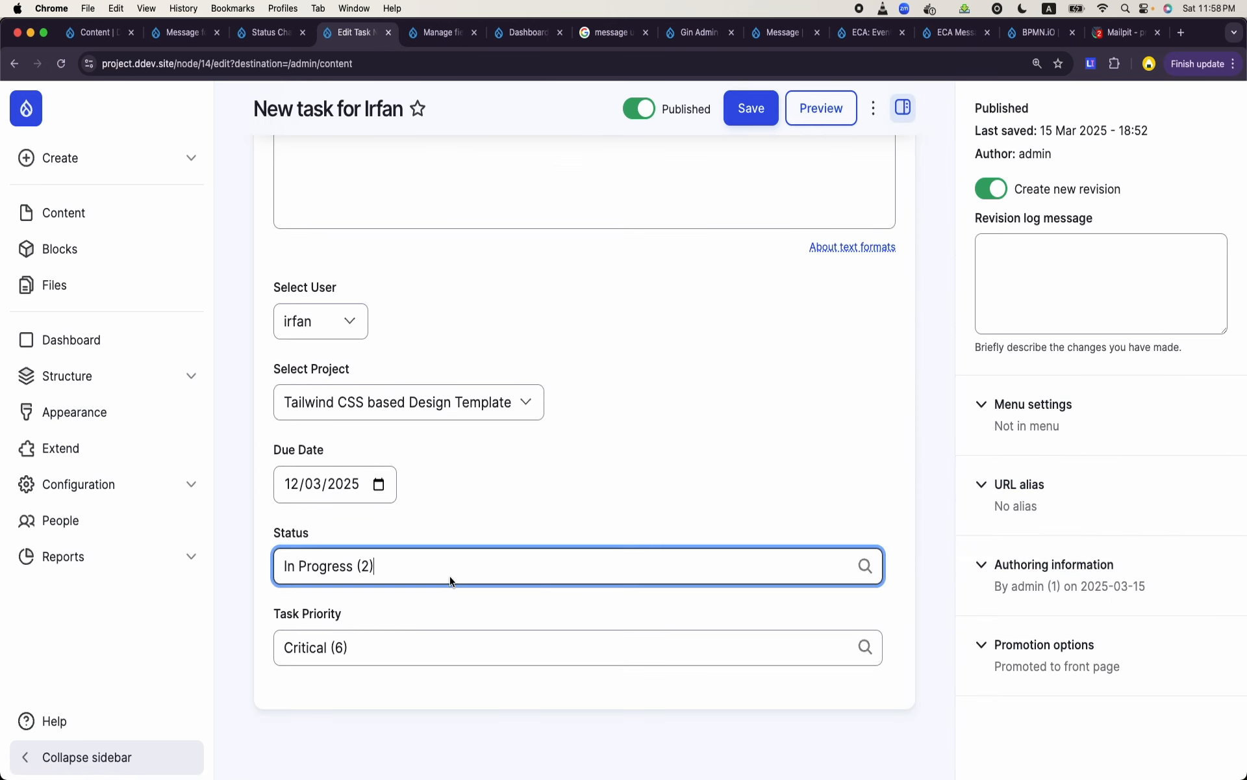
pyautogui.press('super+a')
pyautogui.write('a')
pyautogui.press('BackSpace')
pyautogui.write('com')
pyautogui.click(393, 610)
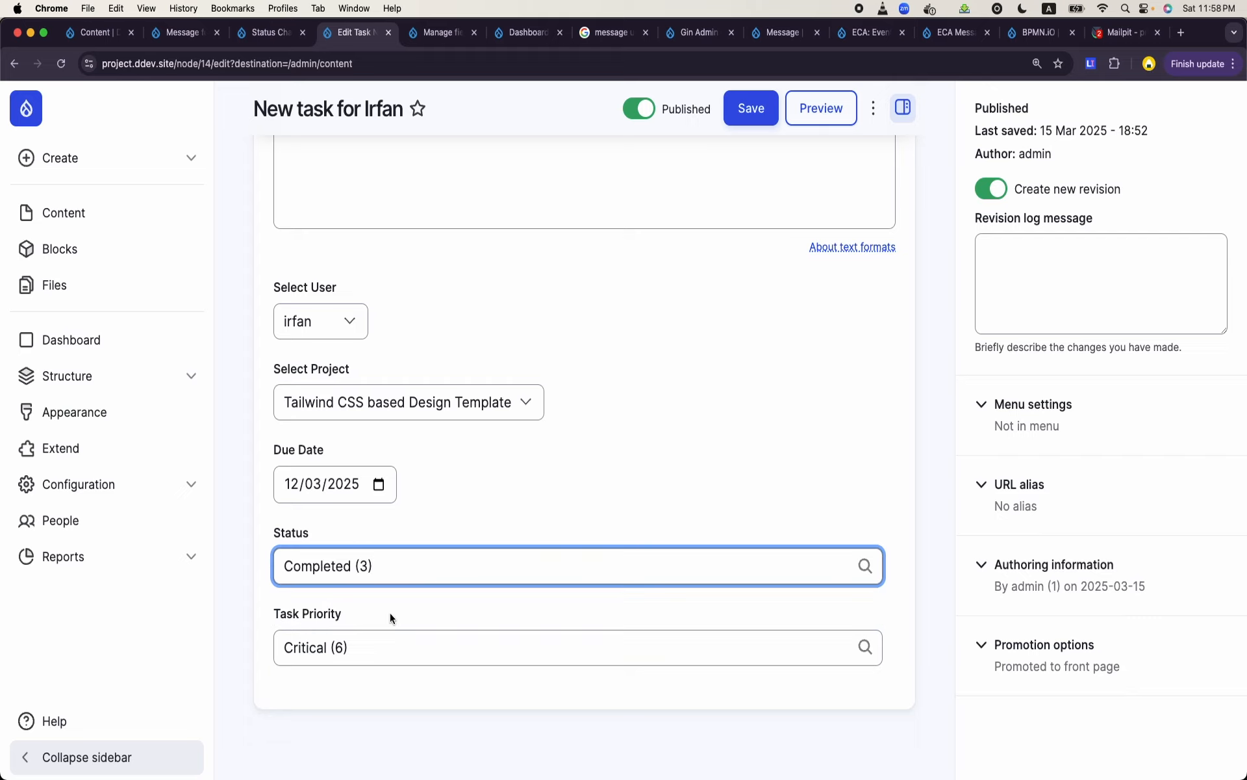
pyautogui.scroll(6, 390, 613)
pyautogui.click(749, 172)
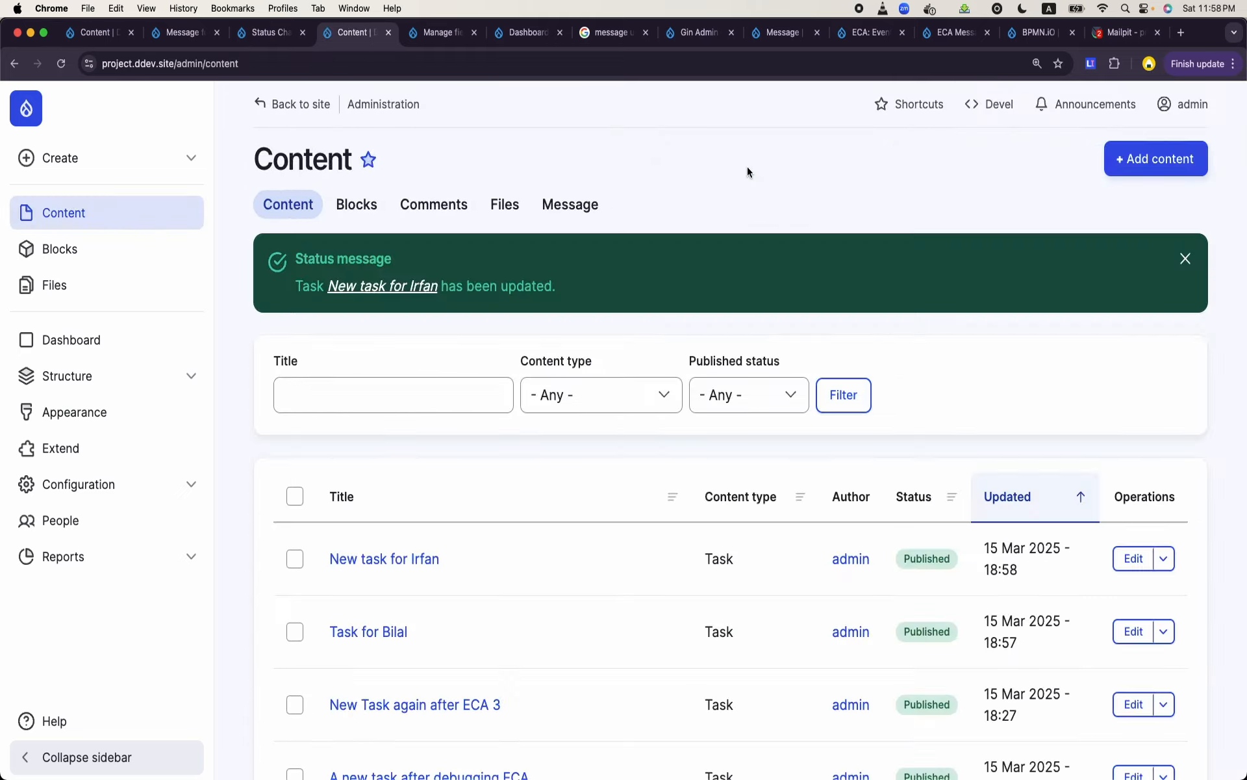
# - Return to the Message for Project Manager view and check its preview for new messages
pyautogui.click(263, 33)
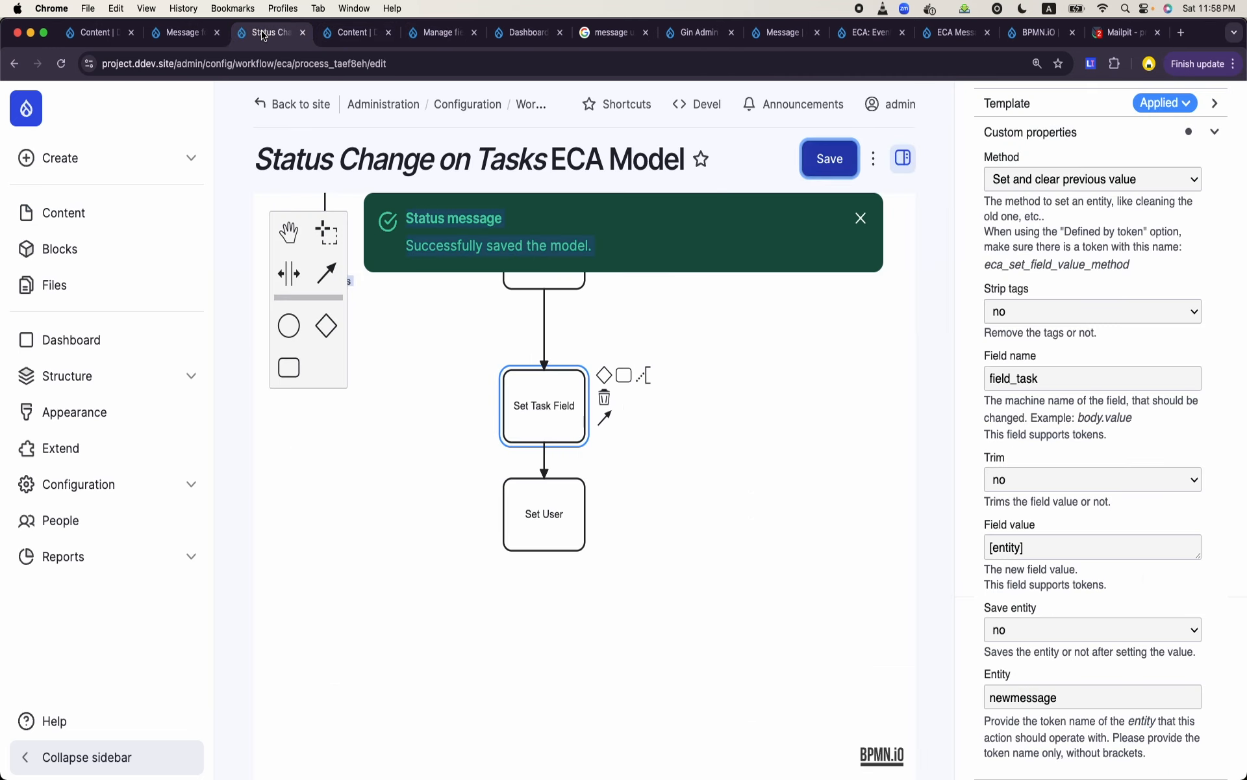
pyautogui.click(180, 35)
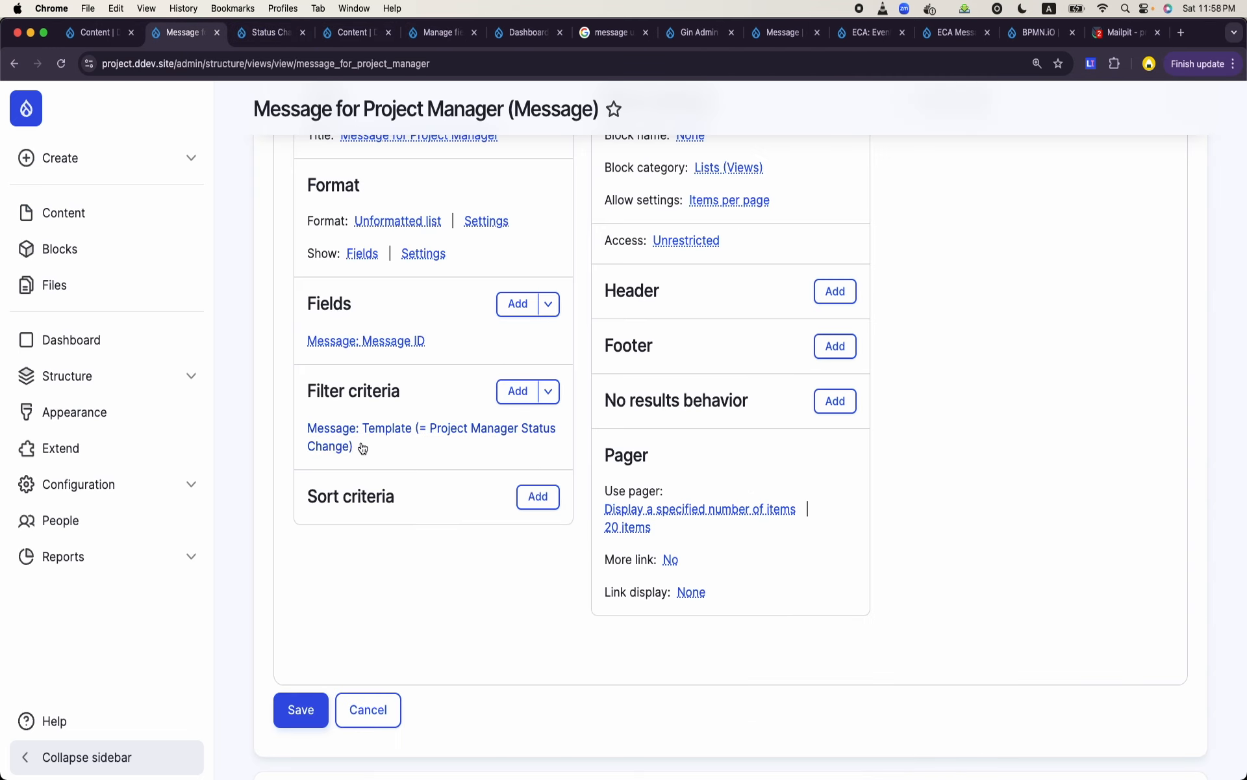
pyautogui.scroll(-5, 384, 520)
pyautogui.scroll(-2, 345, 596)
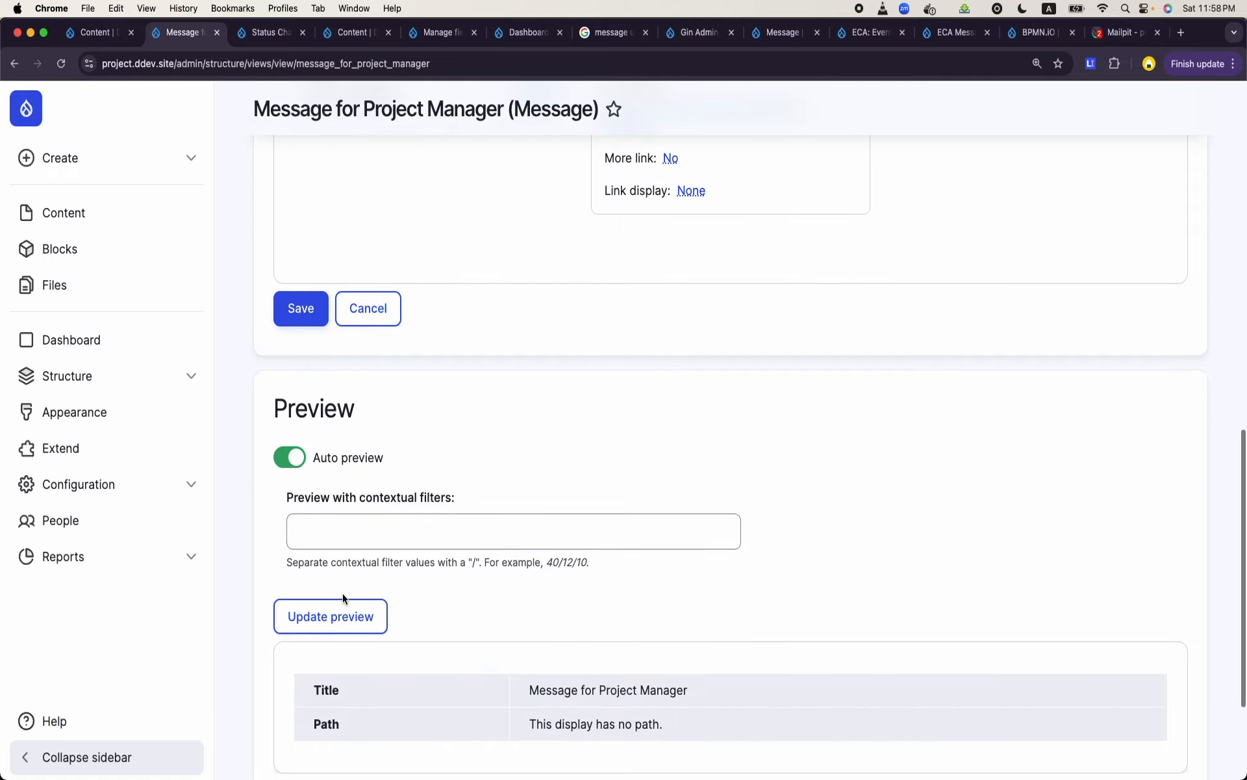
pyautogui.scroll(-4, 390, 585)
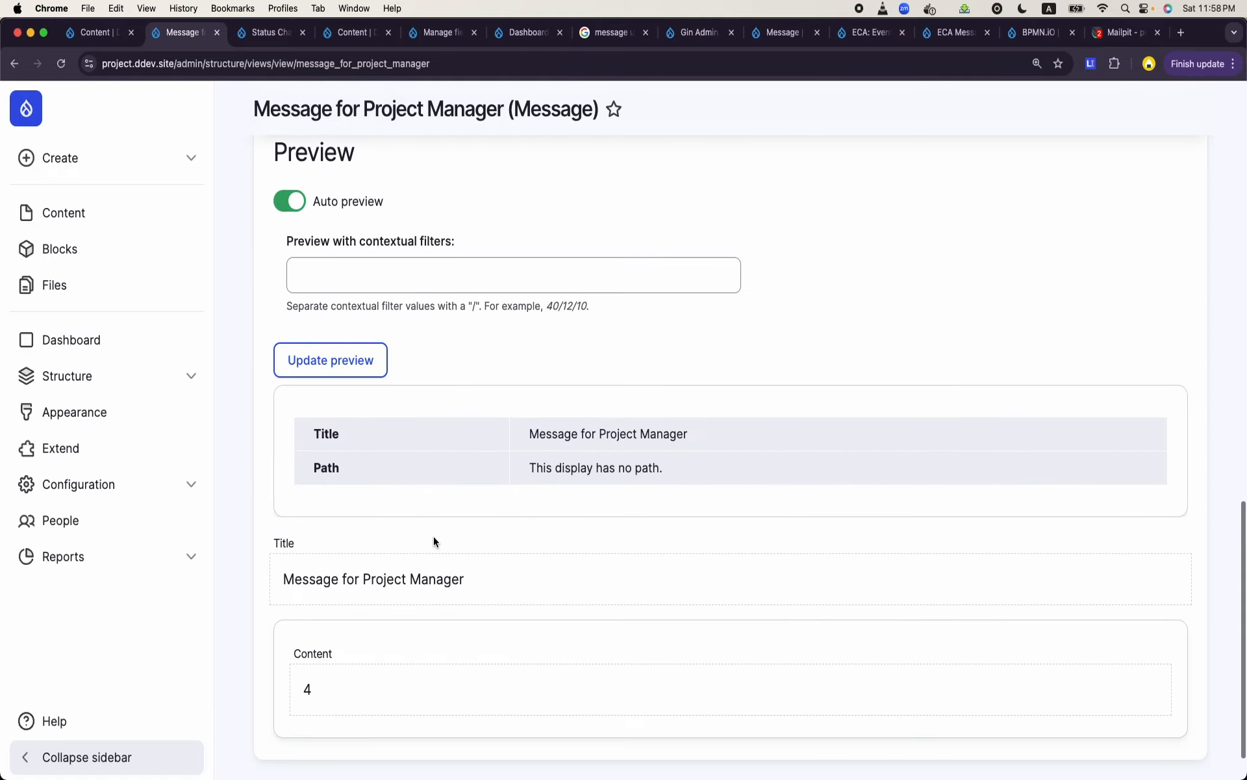
pyautogui.scroll(14, 445, 575)
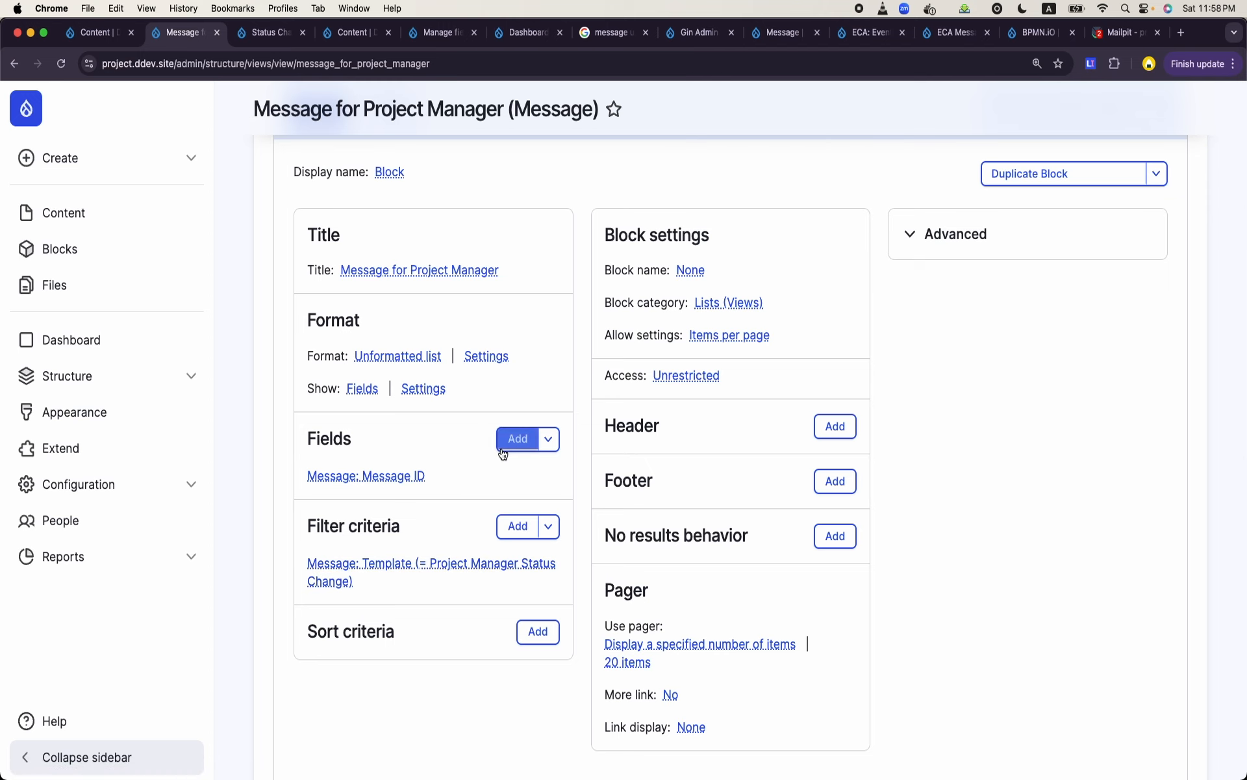
# - Add the Message text field from the Message category to the view with its default settings
pyautogui.click(504, 445)
pyautogui.write('task')
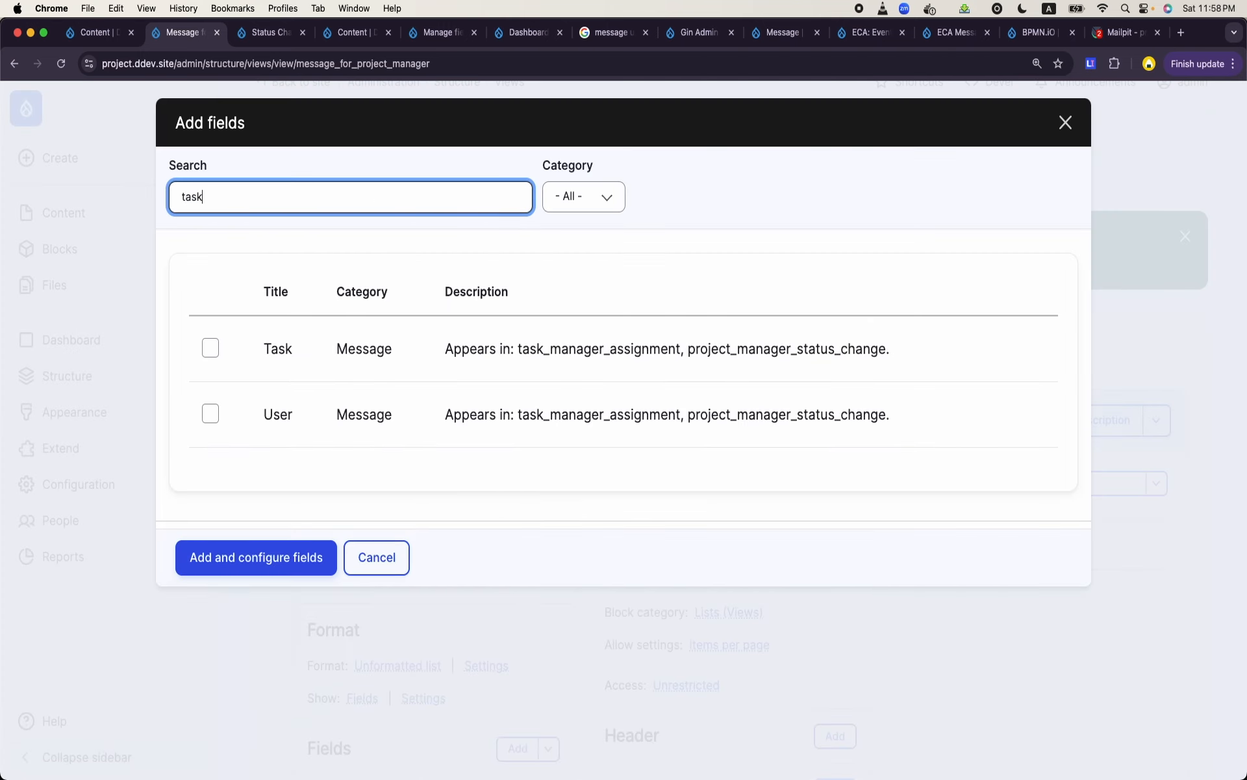
pyautogui.doubleClick(267, 195)
pyautogui.press('BackSpace')
pyautogui.click(583, 197)
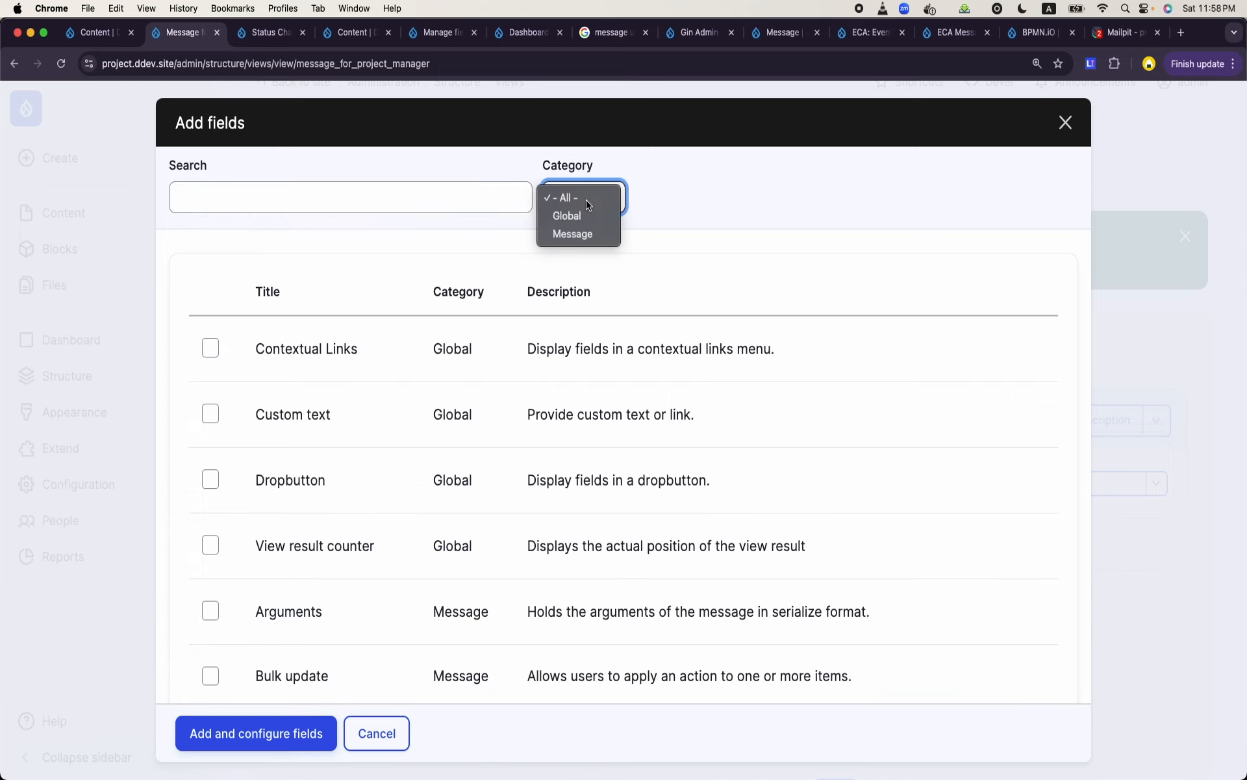
pyautogui.click(581, 237)
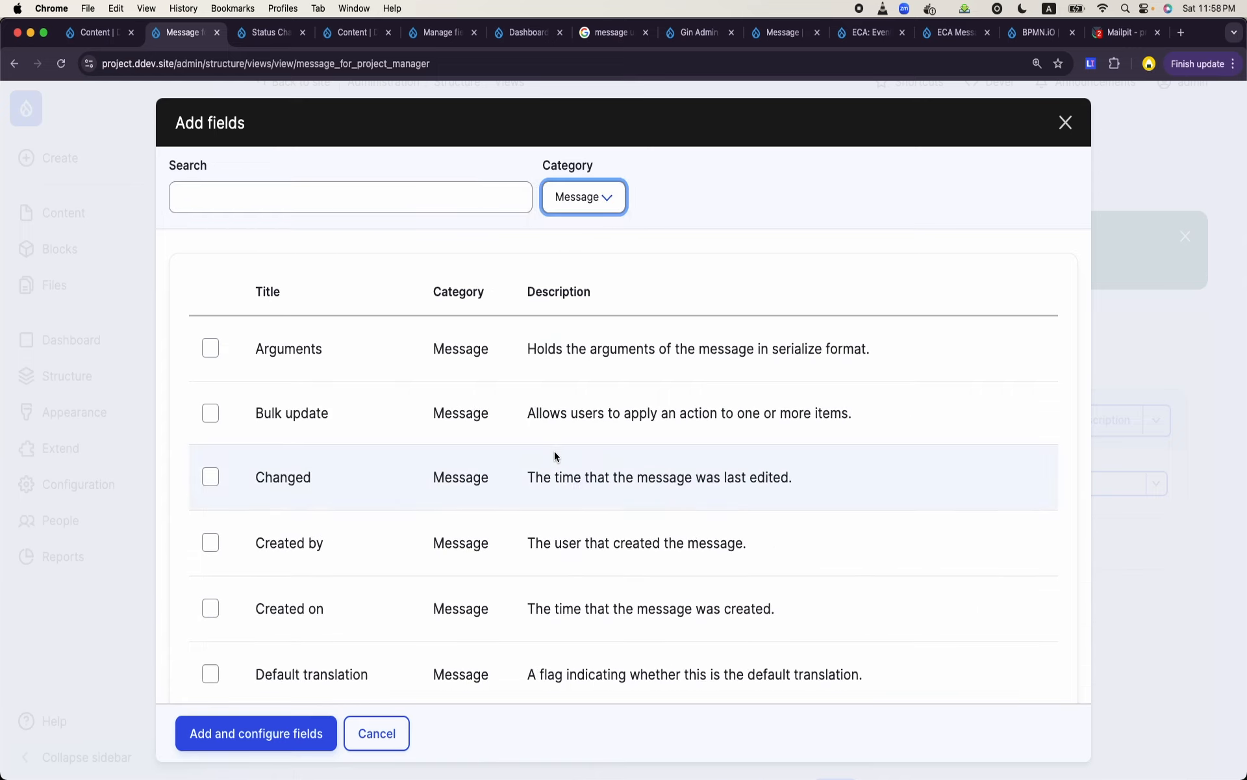
pyautogui.scroll(-5, 555, 451)
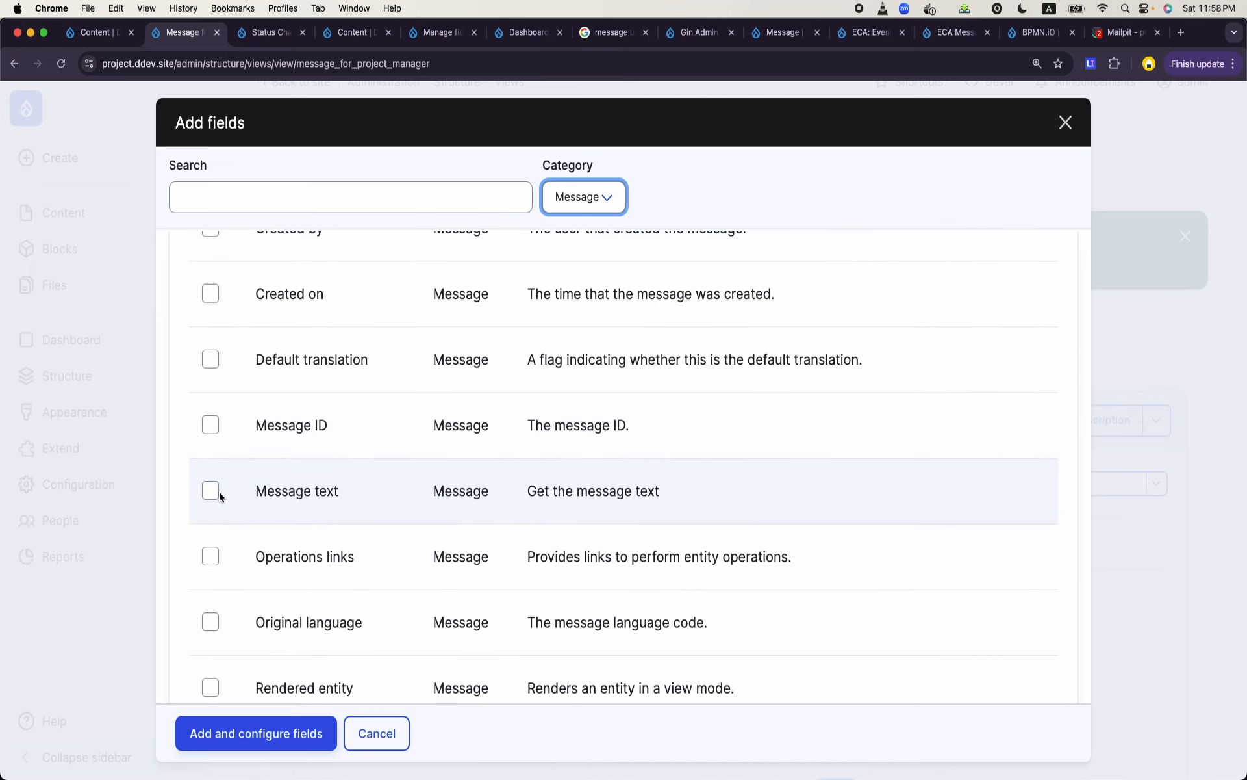
pyautogui.click(212, 492)
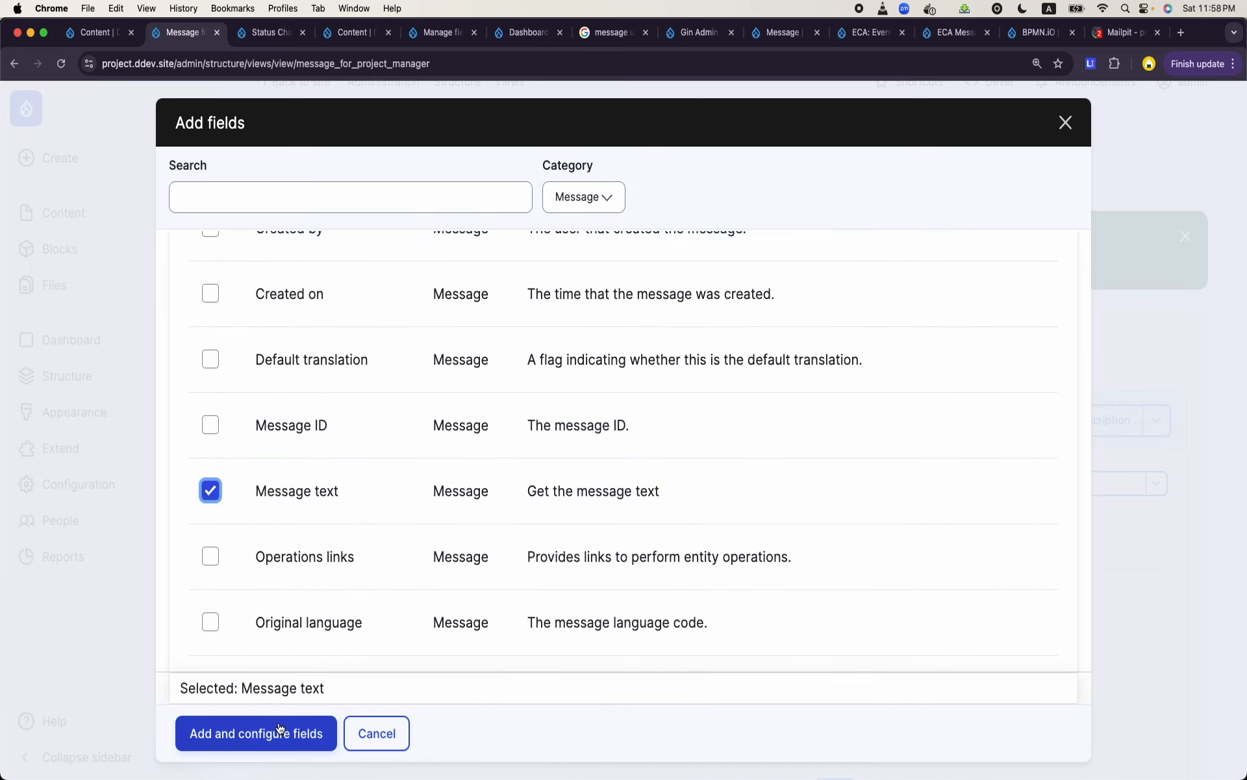
pyautogui.click(272, 733)
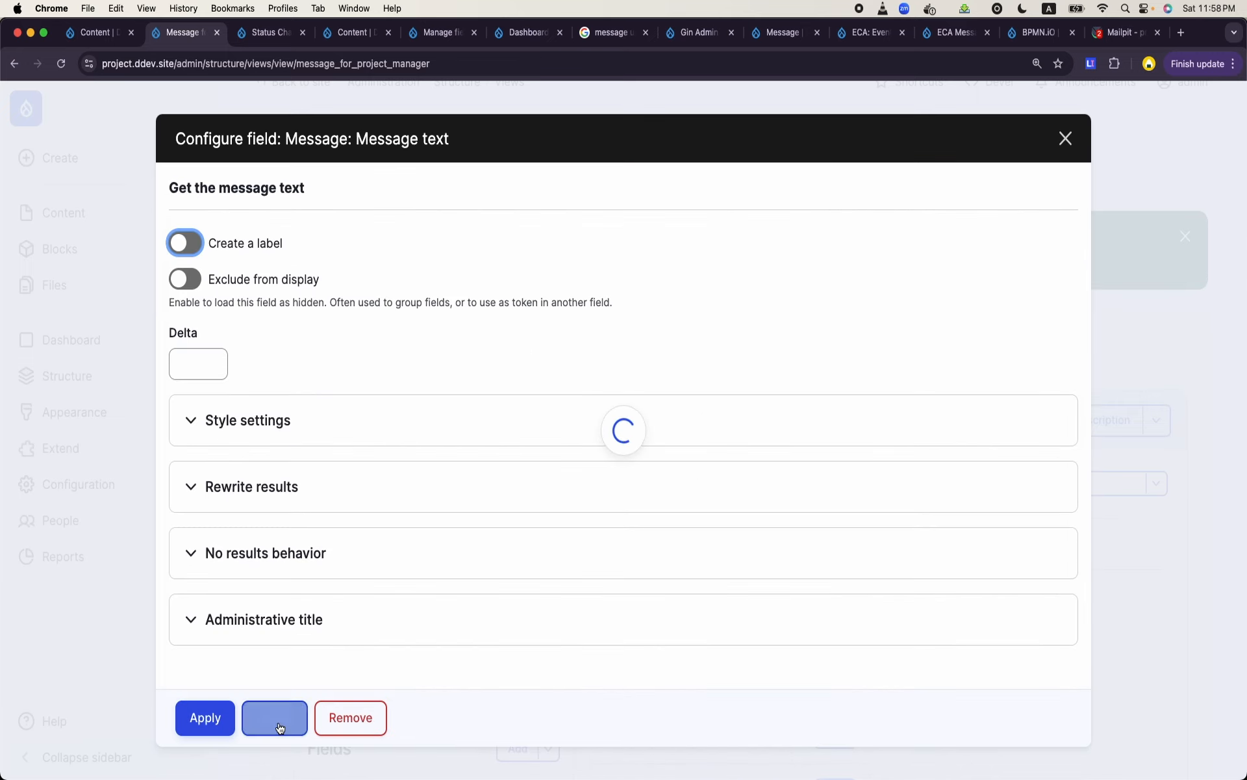
pyautogui.click(205, 717)
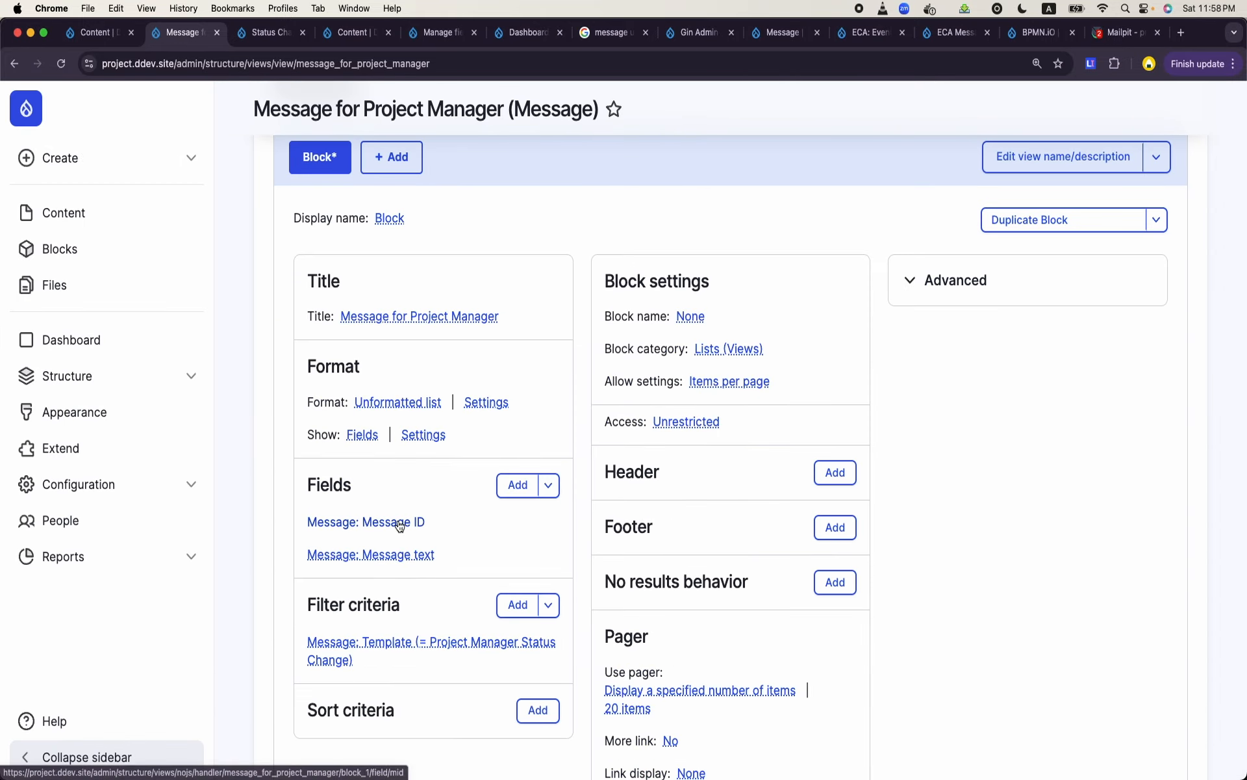
# - Remove the Message ID field from the view, check the message text in the preview and save the view
pyautogui.click(403, 521)
pyautogui.click(364, 708)
pyautogui.scroll(-15, 559, 444)
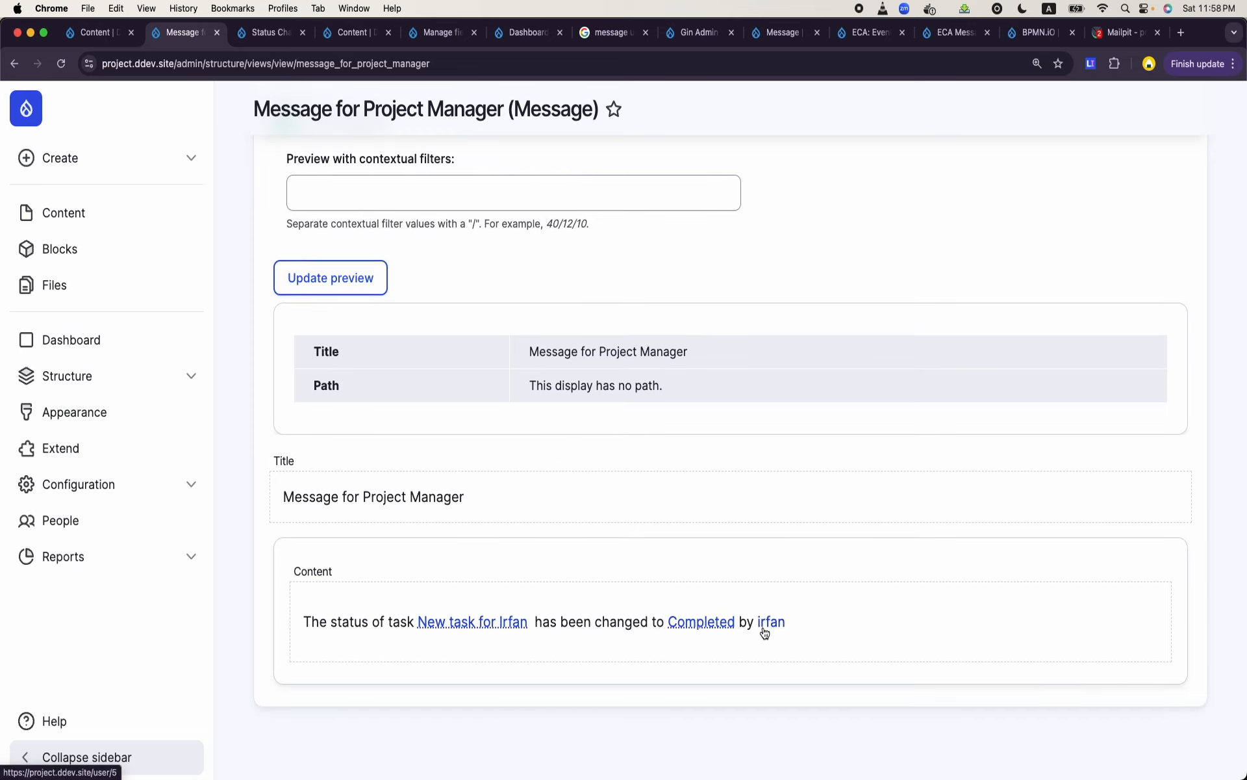
pyautogui.scroll(7, 462, 481)
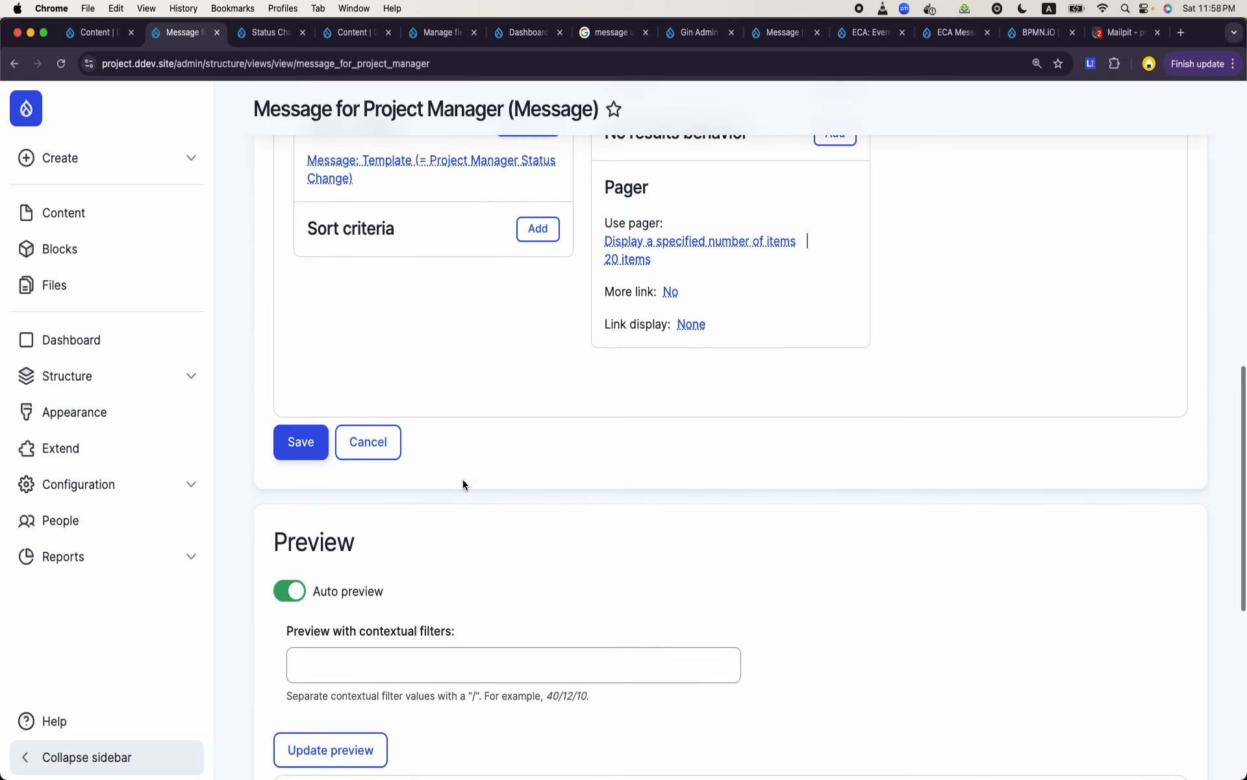
pyautogui.click(299, 447)
pyautogui.scroll(-10, 560, 466)
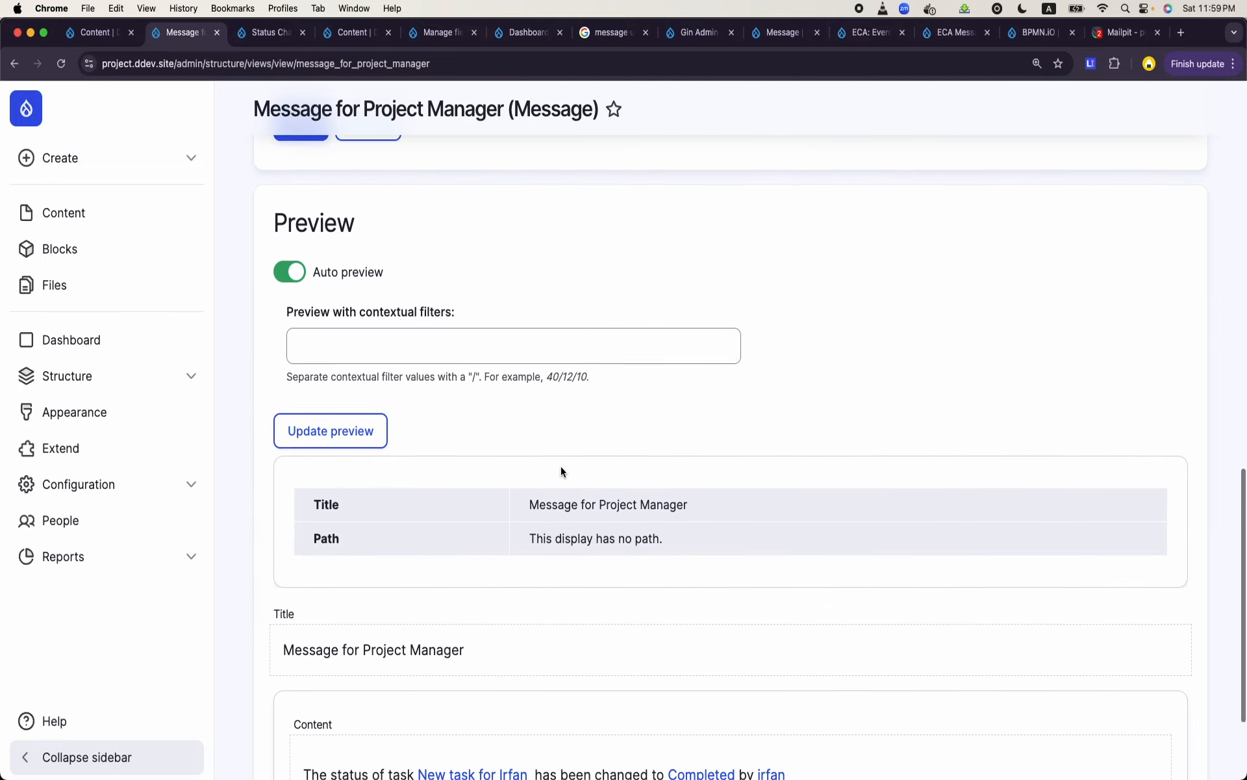
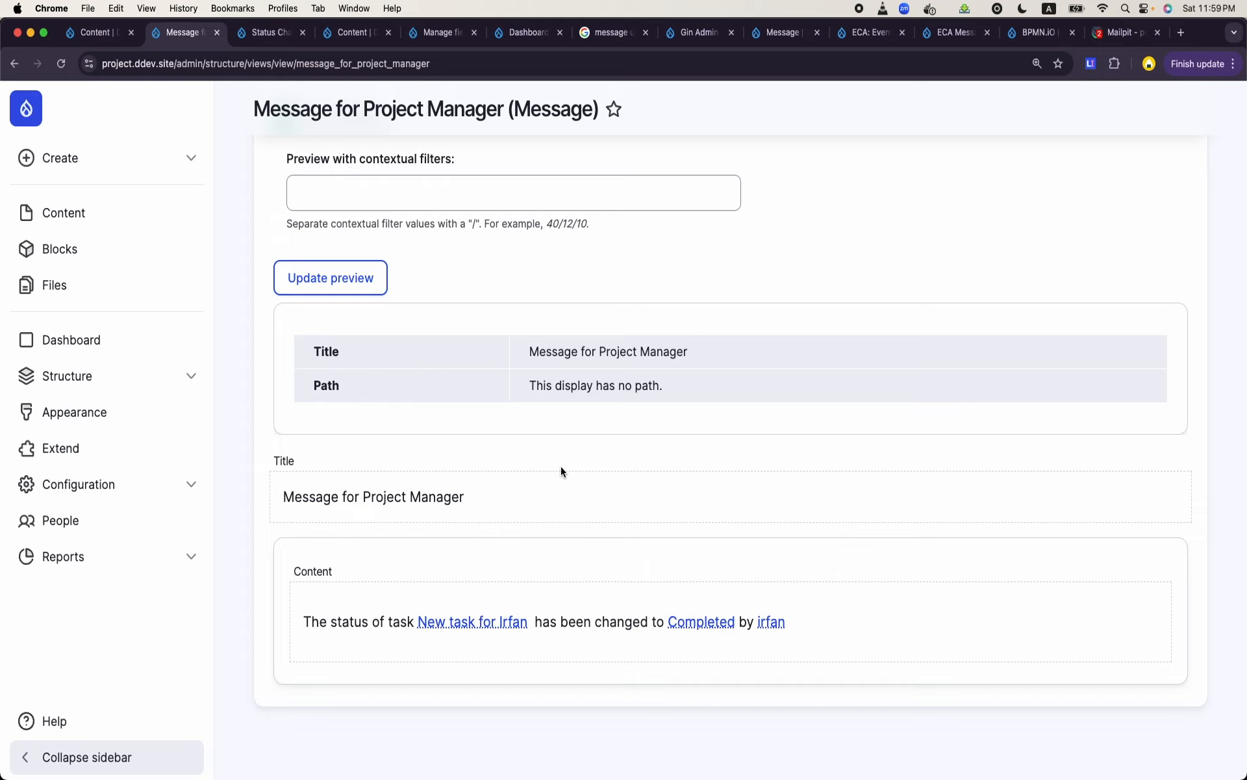
# - Include the Task Manager Assignment message type in the view's Template filter alongside Project Manager Status Change
pyautogui.scroll(10, 490, 497)
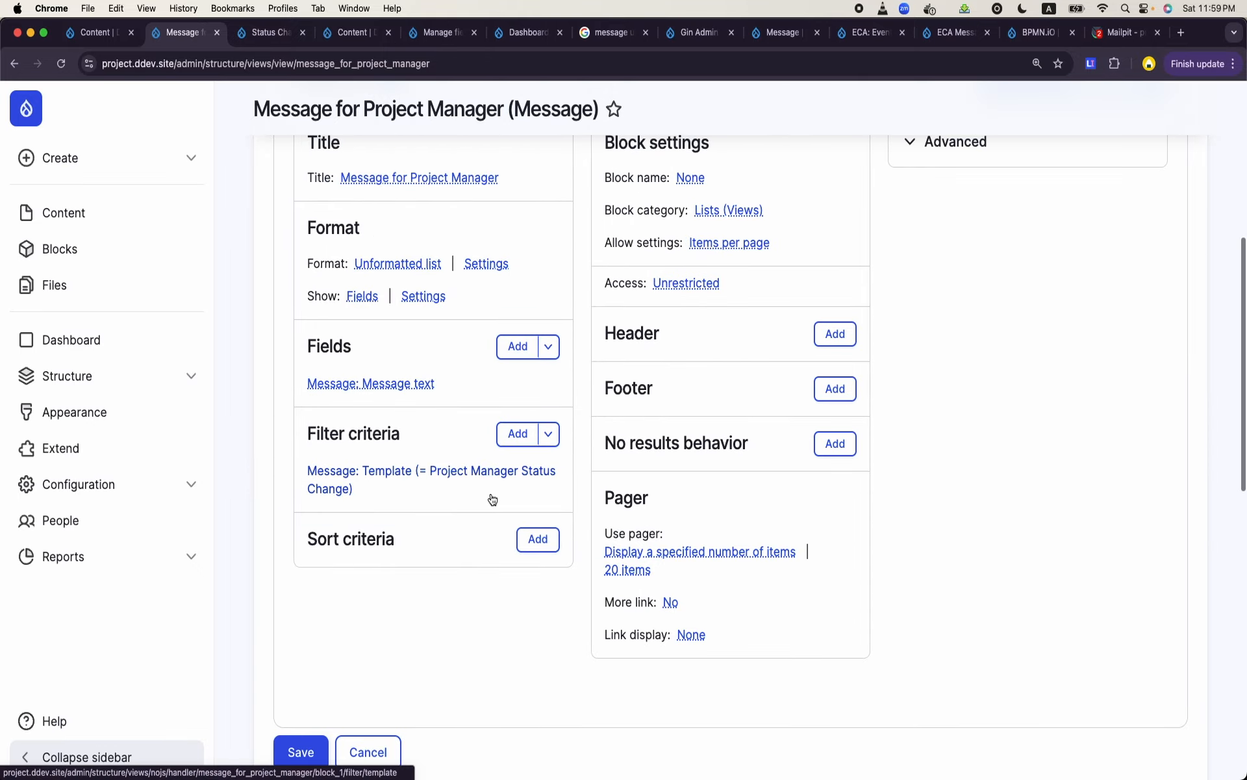
pyautogui.click(364, 474)
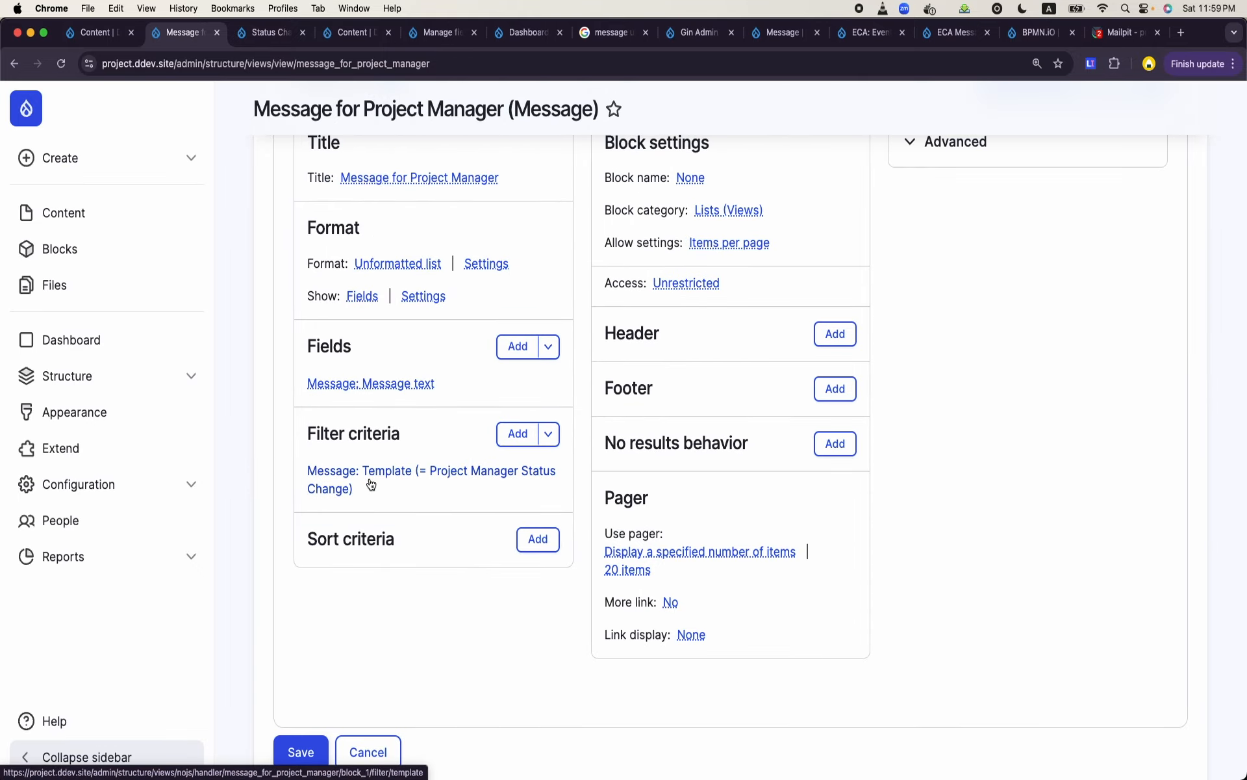
pyautogui.click(340, 476)
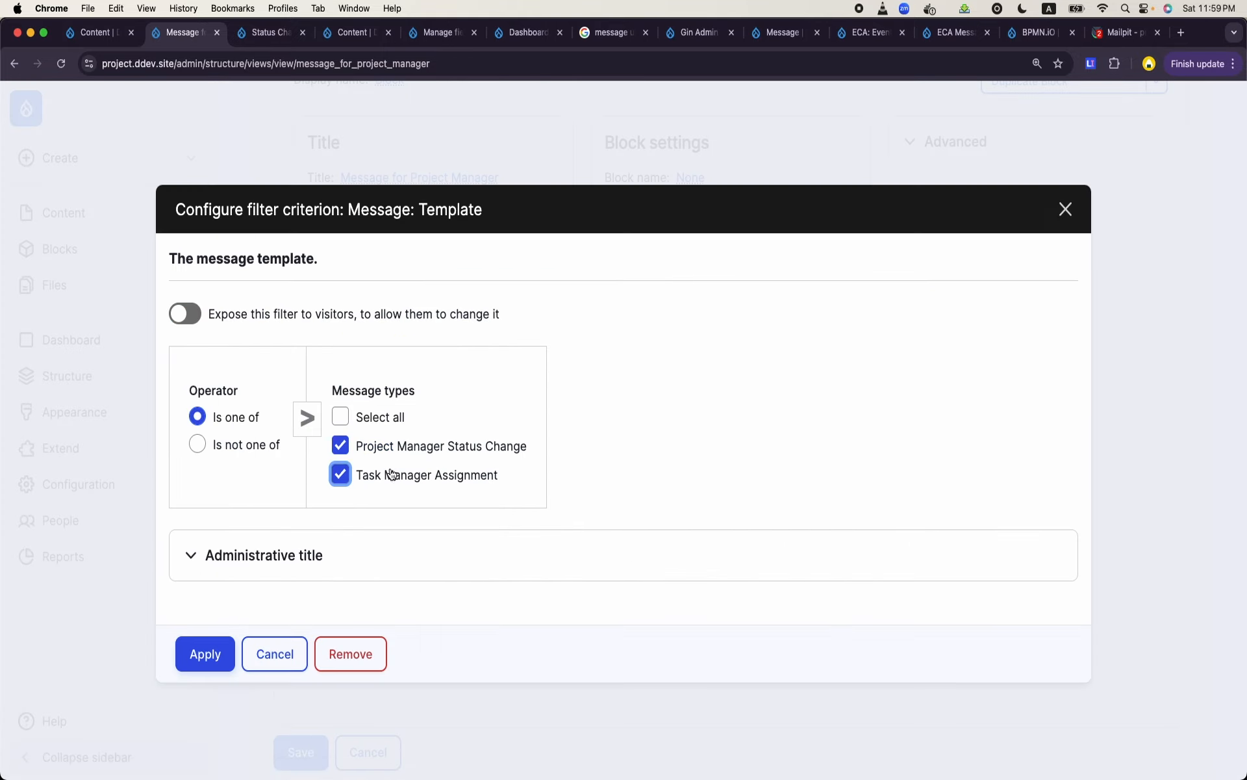
pyautogui.click(220, 656)
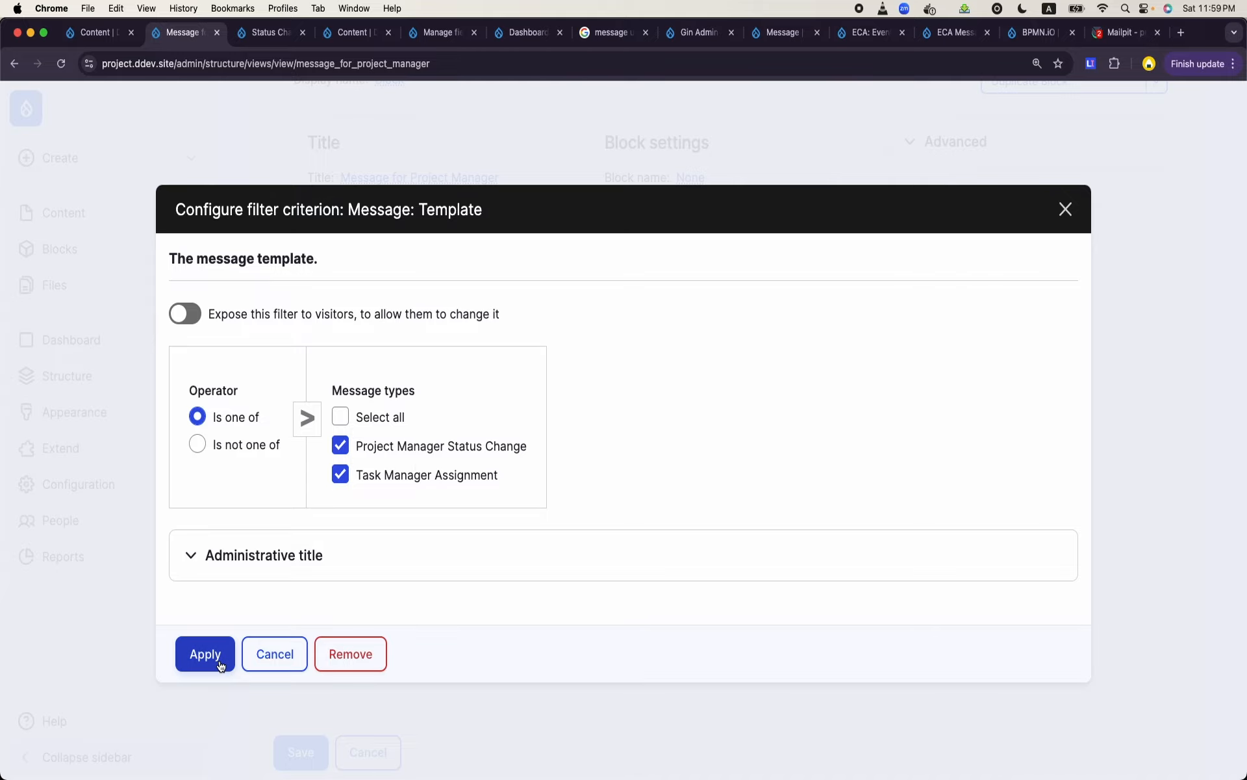
# - Review the listed messages in the view's preview and save the view
pyautogui.scroll(-10, 484, 557)
pyautogui.scroll(-8, 484, 558)
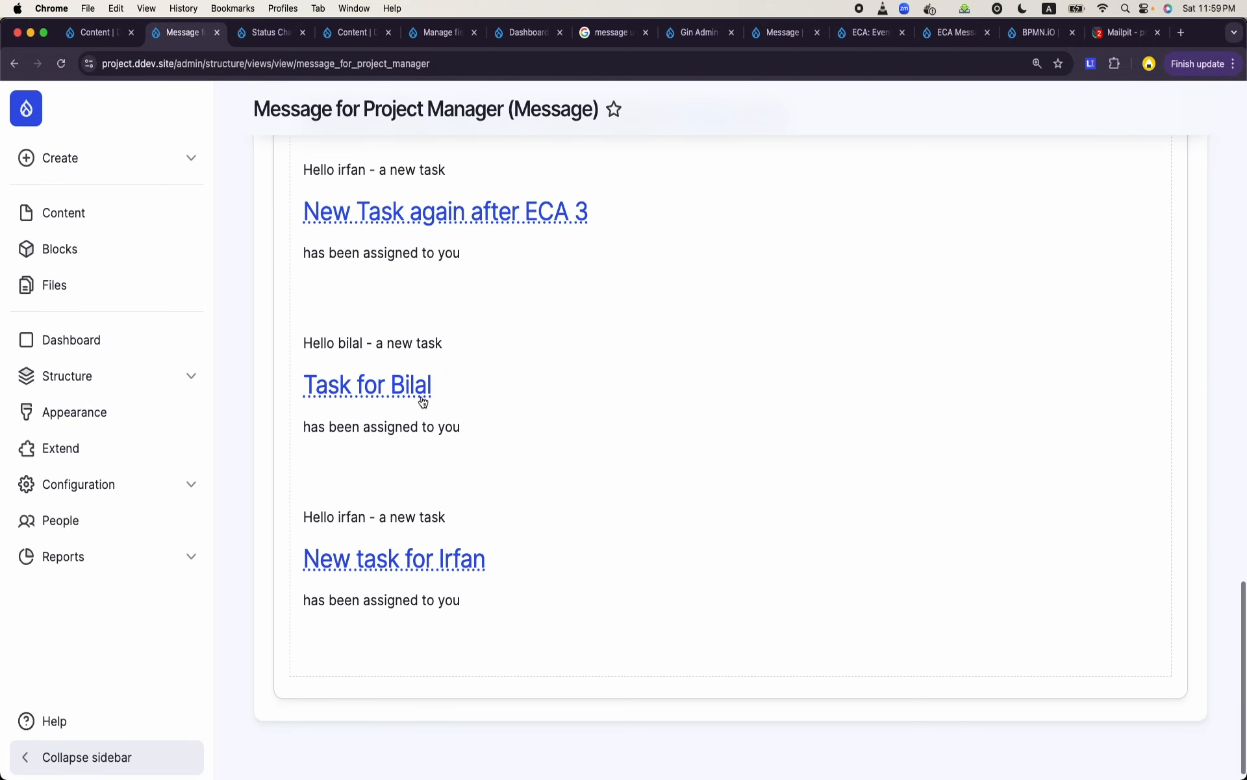
pyautogui.scroll(2, 536, 497)
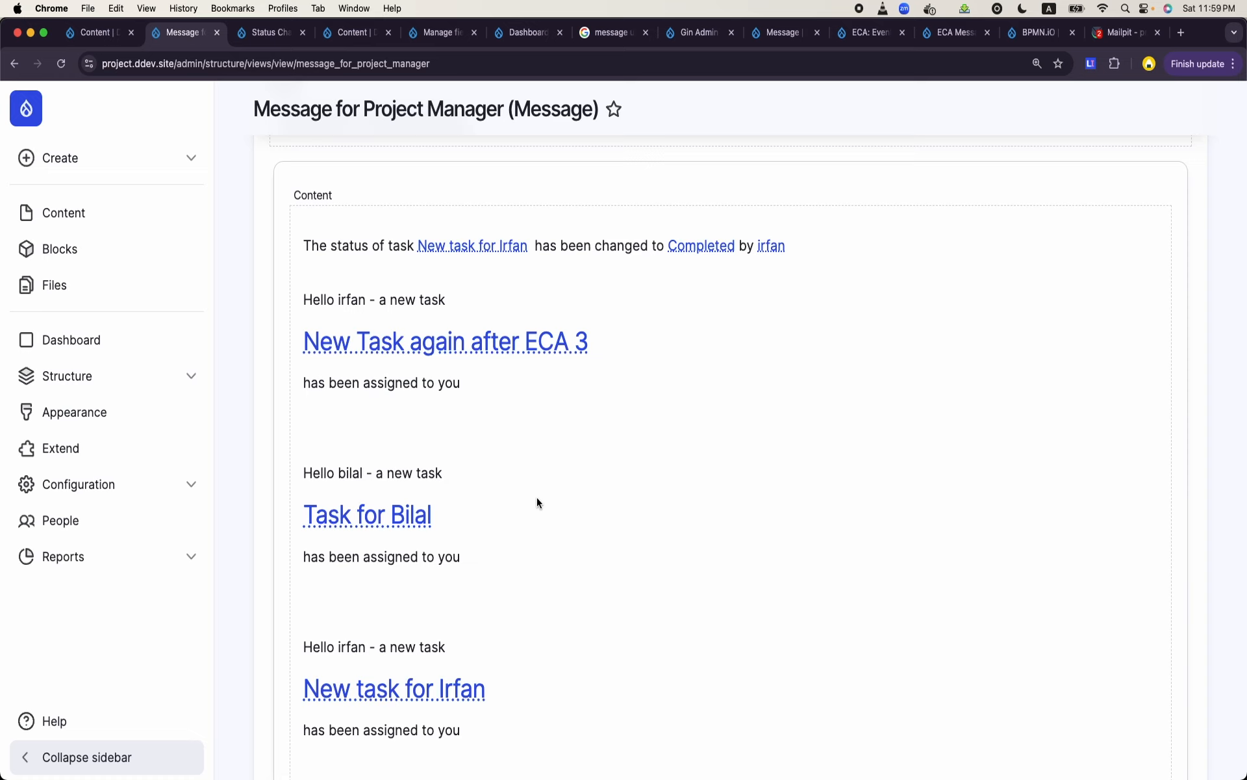
pyautogui.scroll(2, 536, 497)
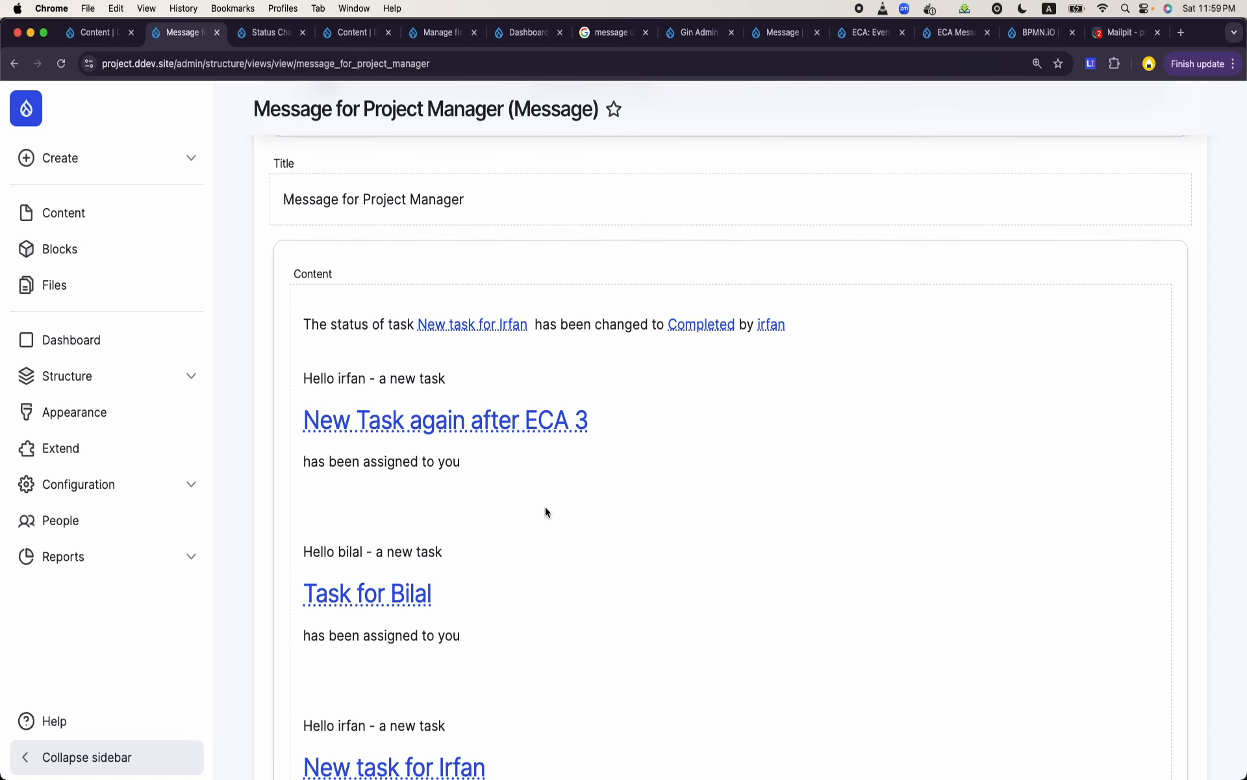
pyautogui.scroll(10, 544, 511)
pyautogui.click(290, 298)
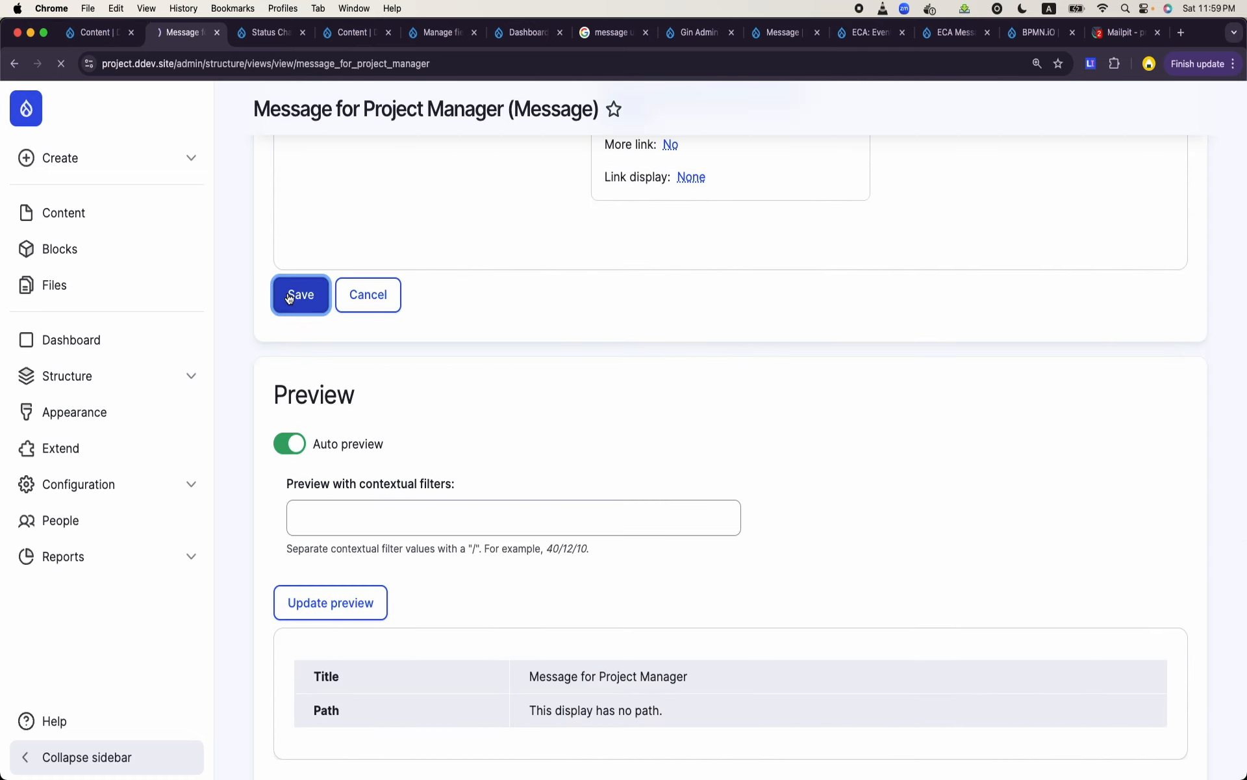
pyautogui.scroll(-1, 466, 506)
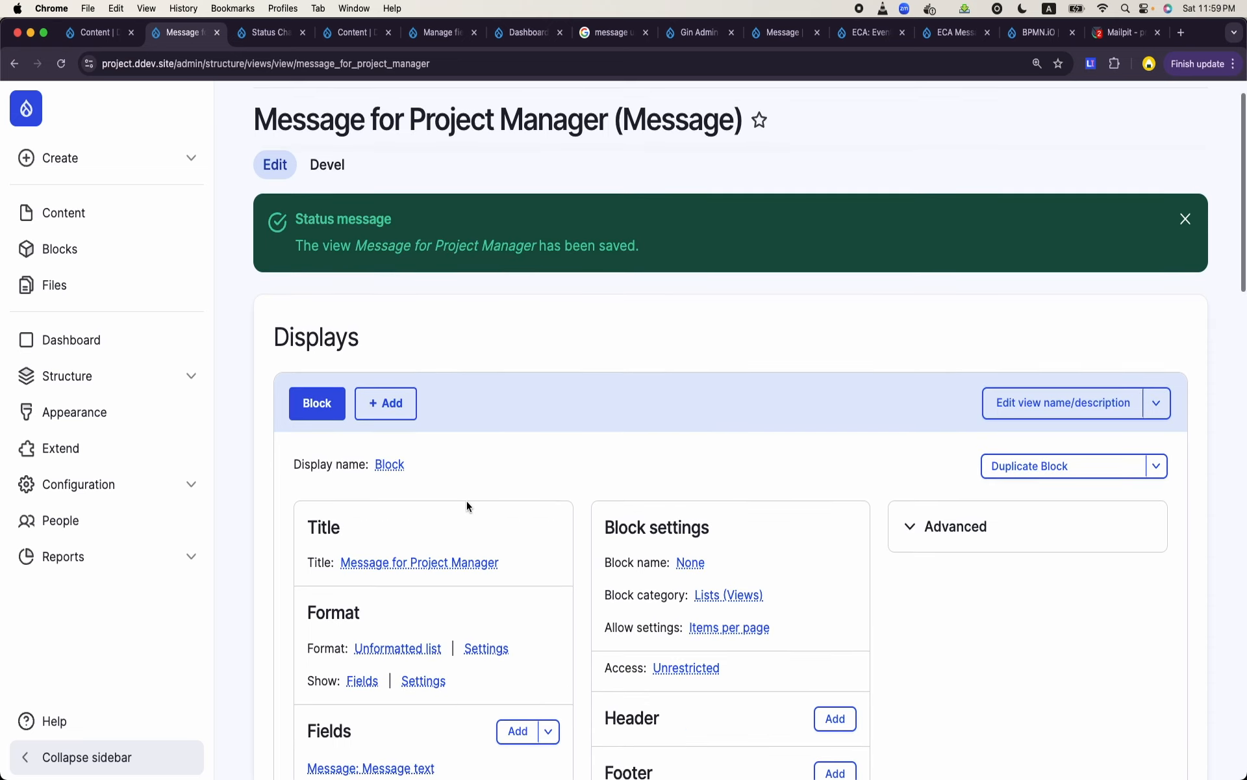
# - Go to the Project Manager Dashboard and open its layout for editing
pyautogui.click(106, 358)
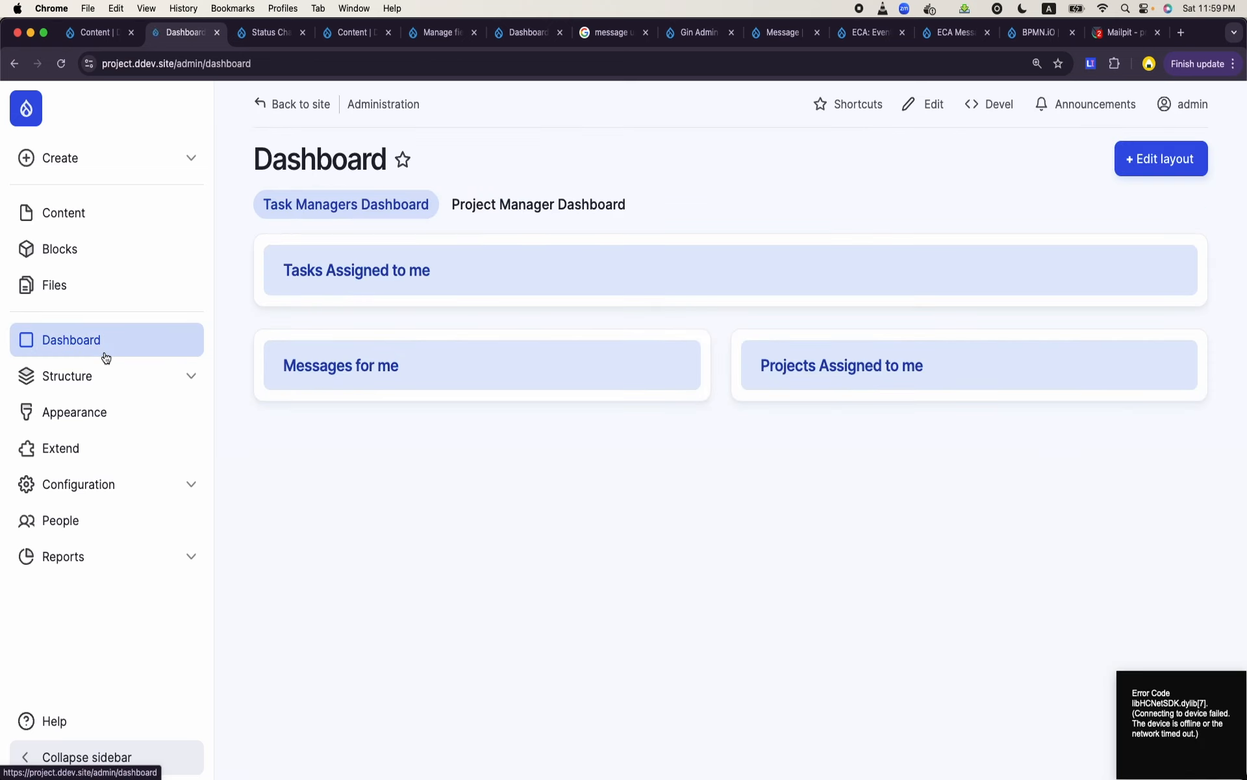
pyautogui.click(515, 213)
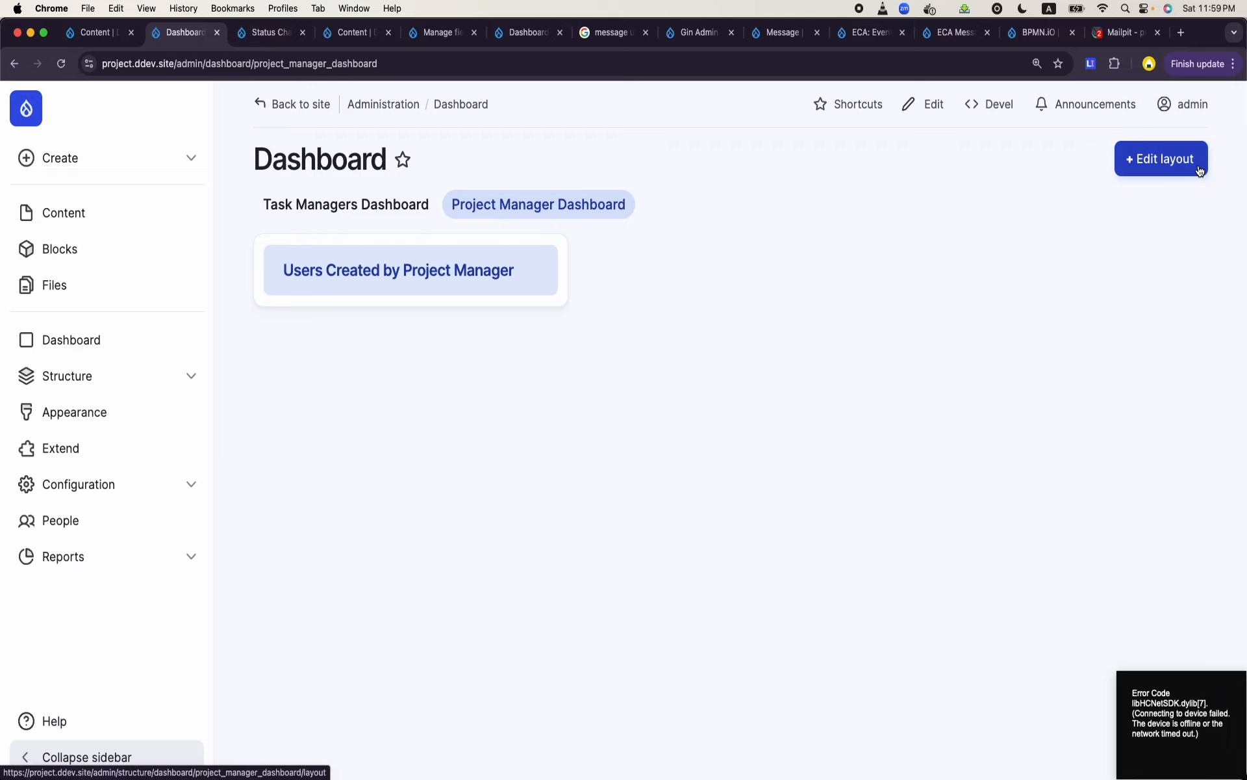
pyautogui.click(1162, 159)
pyautogui.scroll(-5, 765, 365)
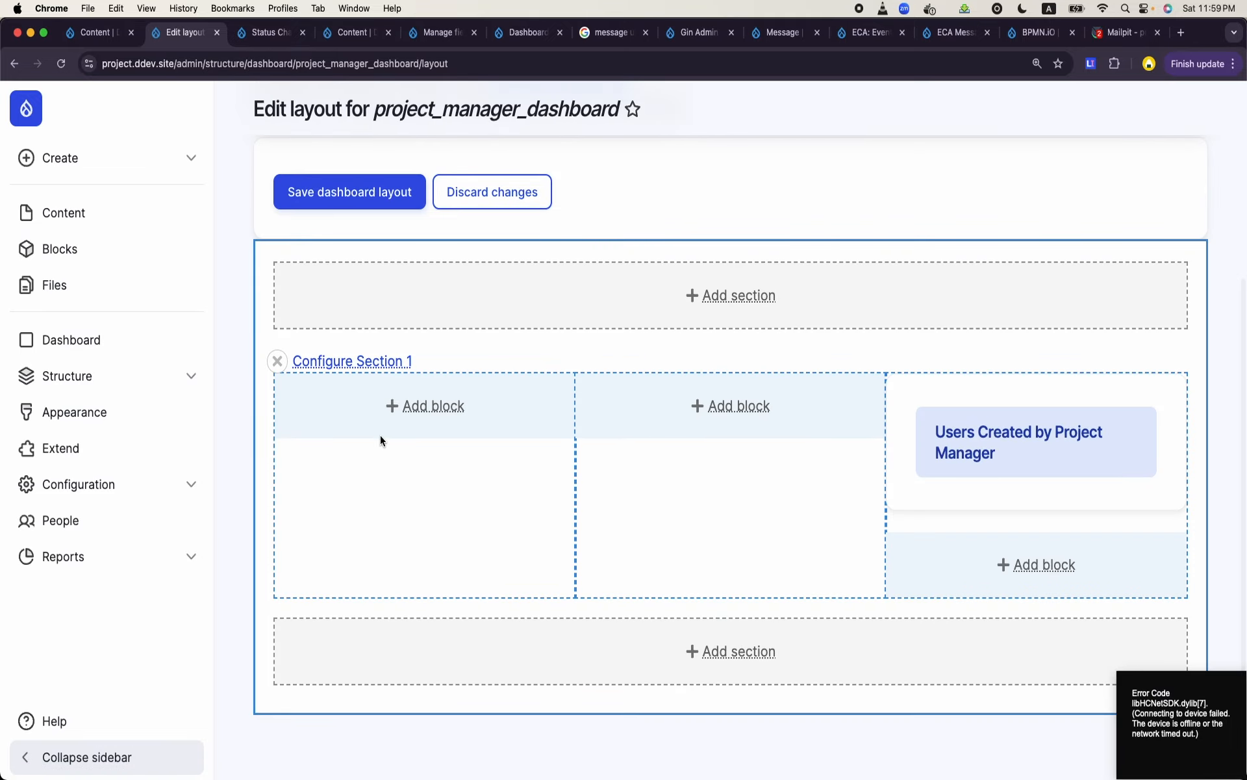
pyautogui.click(448, 407)
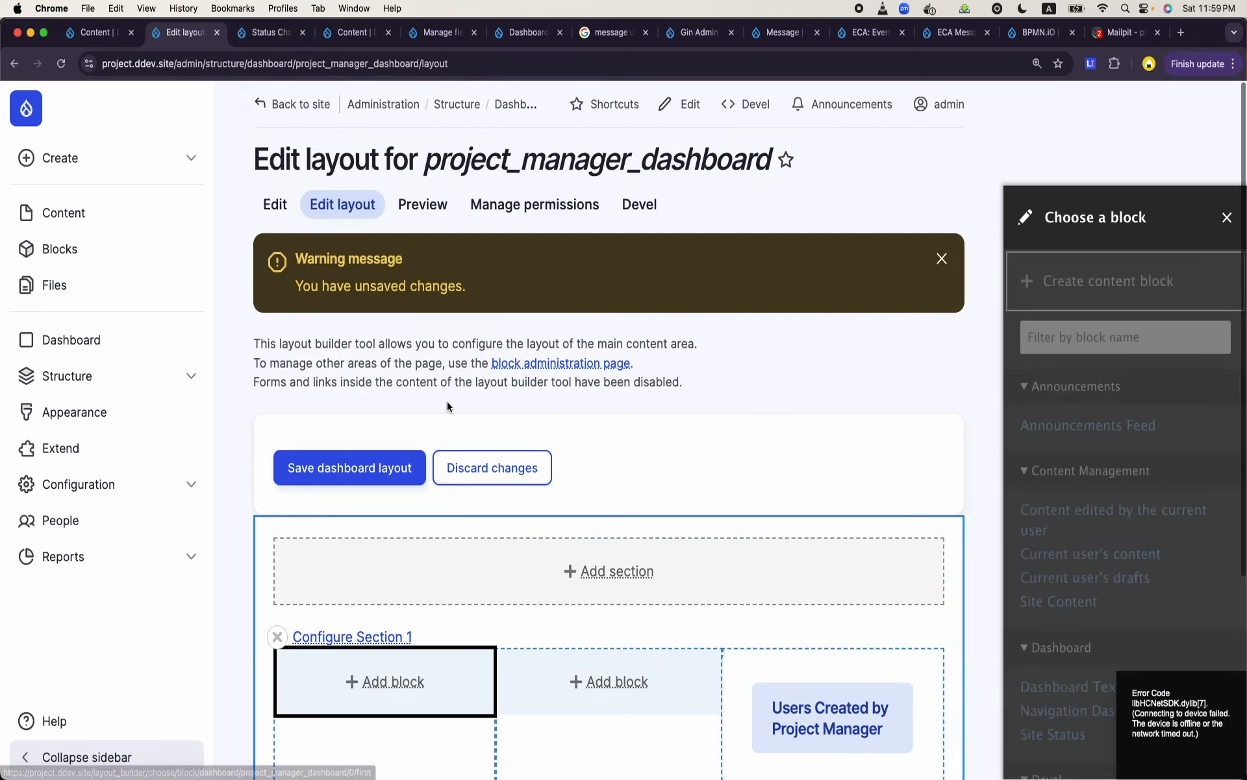
pyautogui.click(1077, 276)
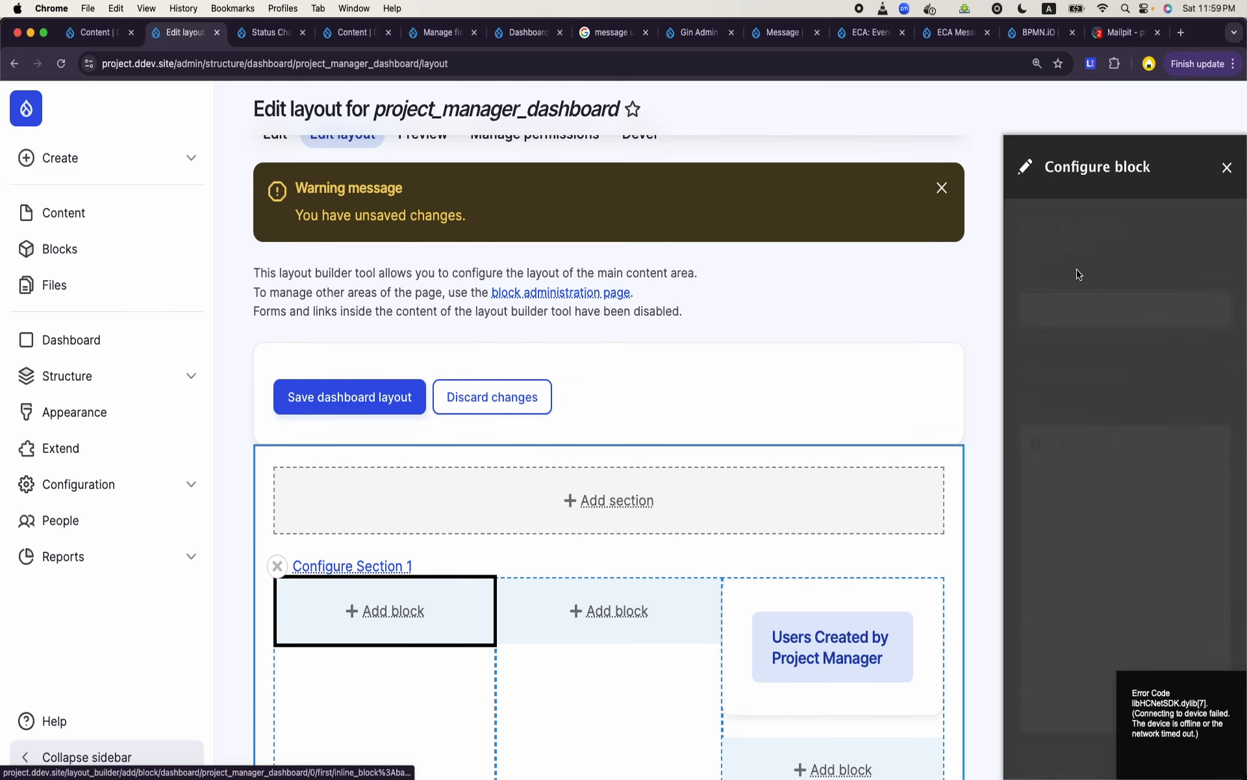
pyautogui.click(1226, 169)
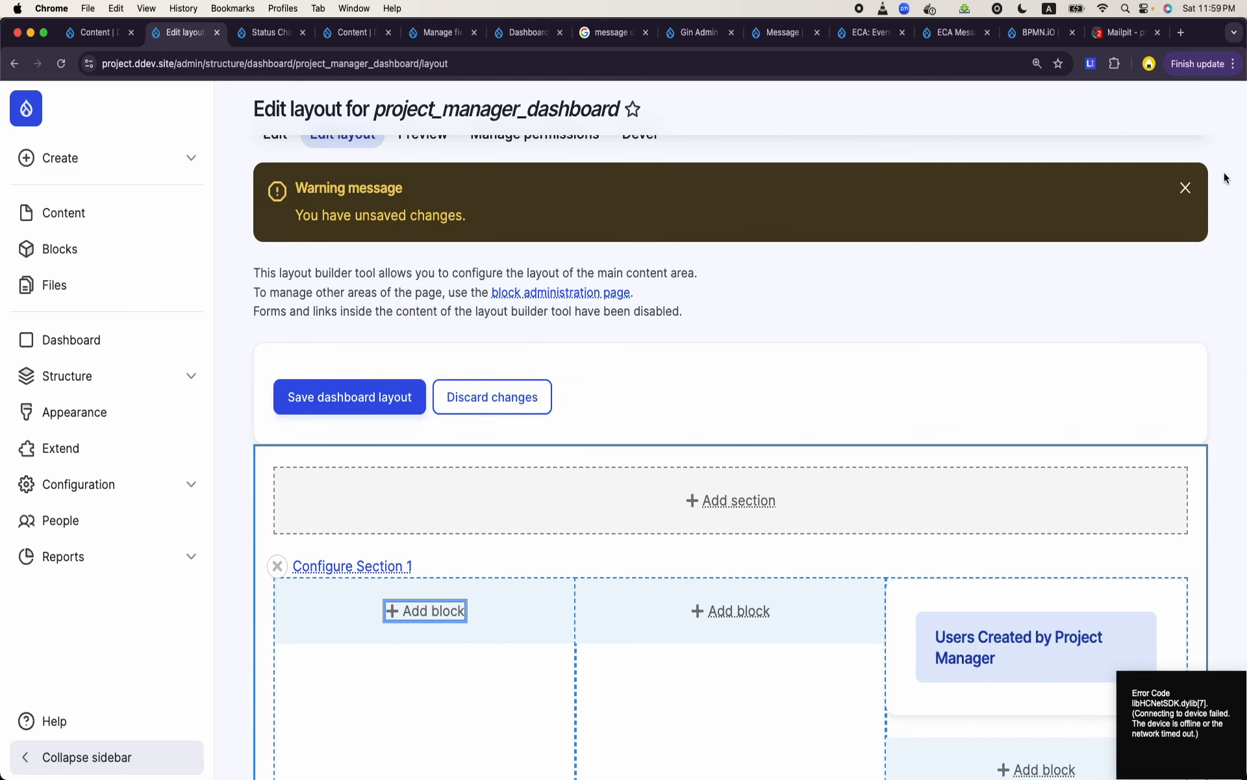
# - Find the Message for Project Manager block by filtering for "project" and add it to Section 1's first column with default settings
pyautogui.click(444, 614)
pyautogui.click(1084, 342)
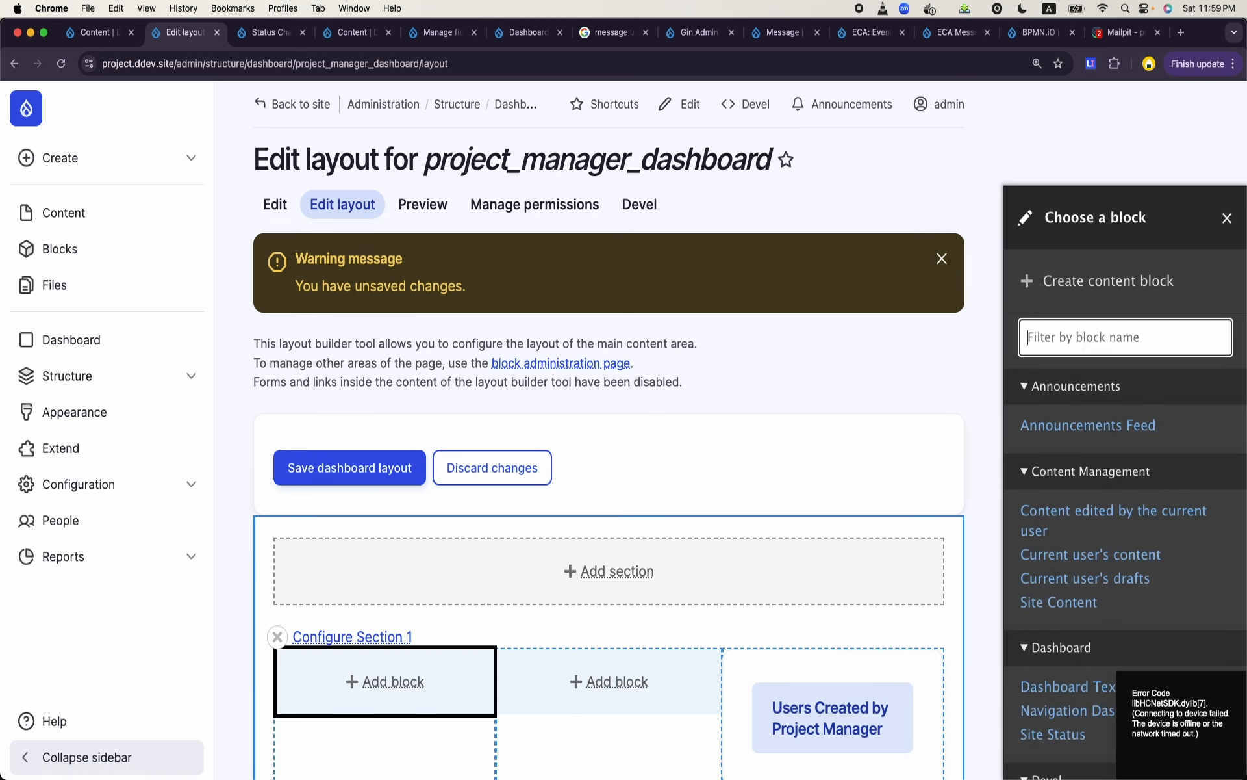
pyautogui.write('e\\\\\\')
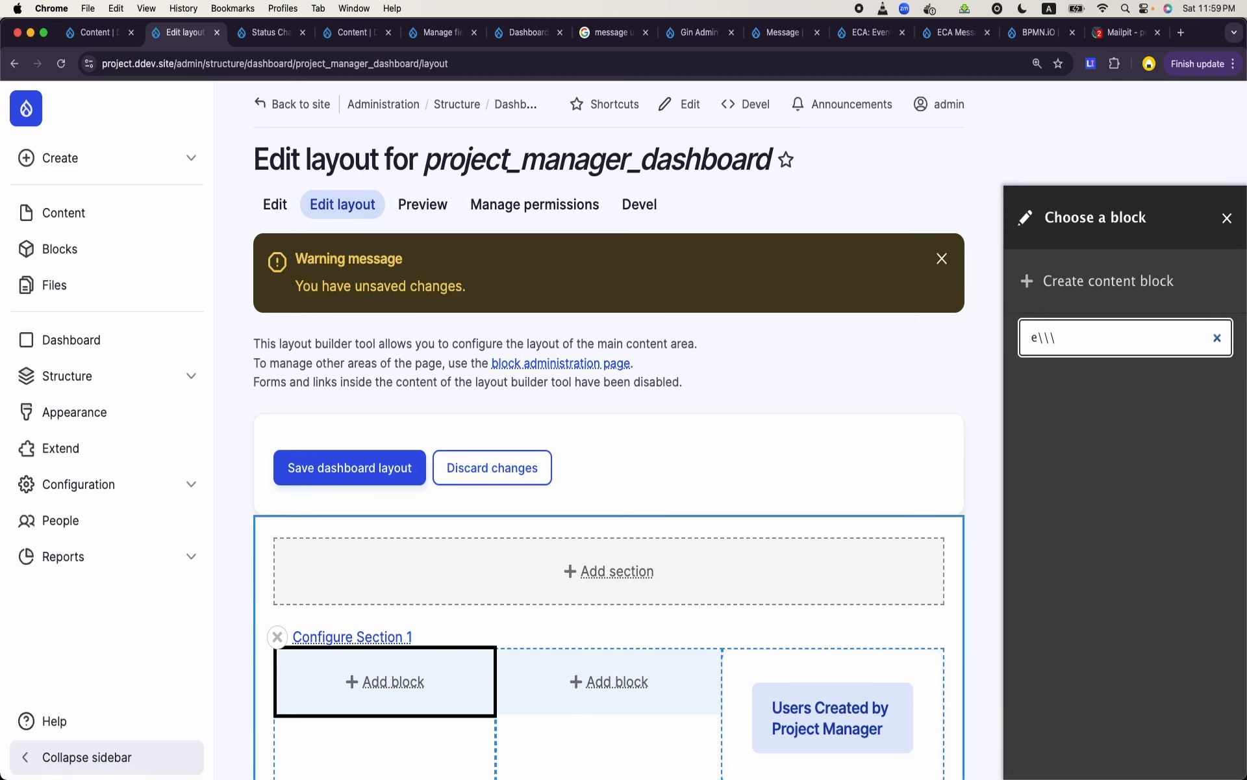
pyautogui.press('BackSpace')
pyautogui.press('BackSpace')
pyautogui.press('BackSpace')
pyautogui.press('BackSpace')
pyautogui.write('proje')
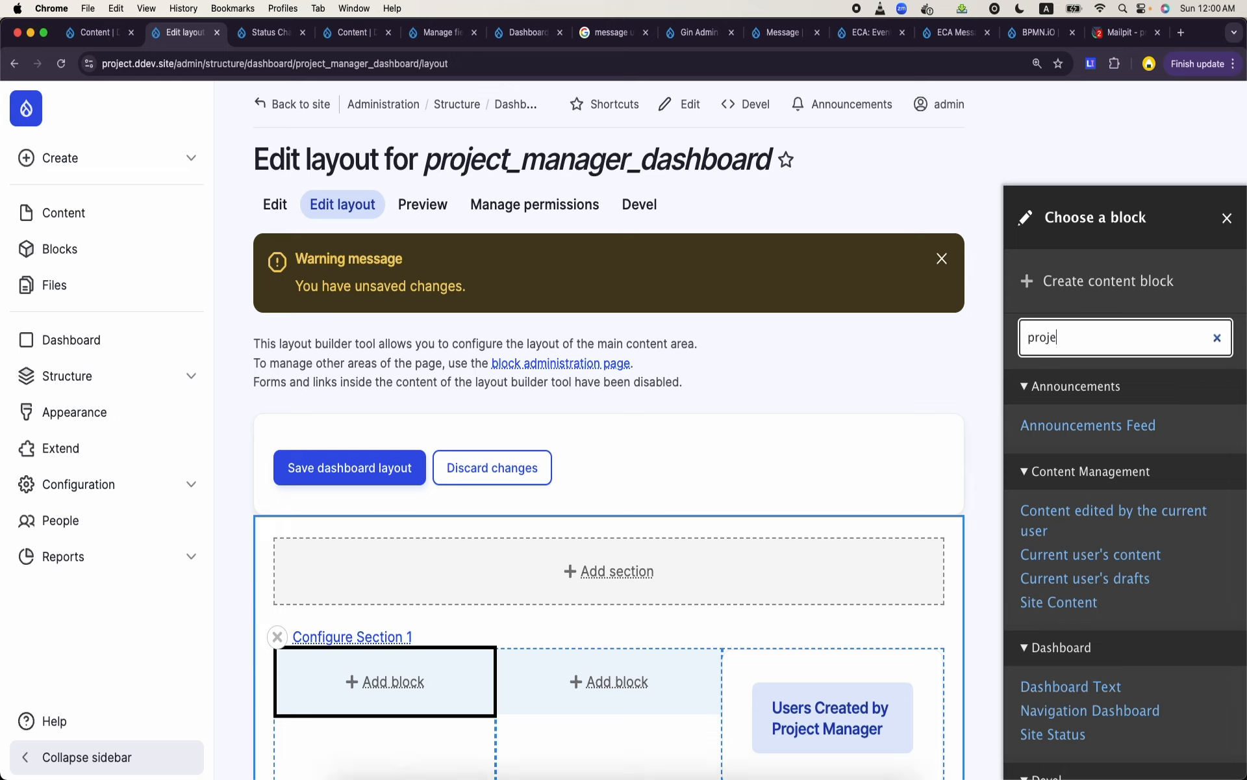
pyautogui.write('ct')
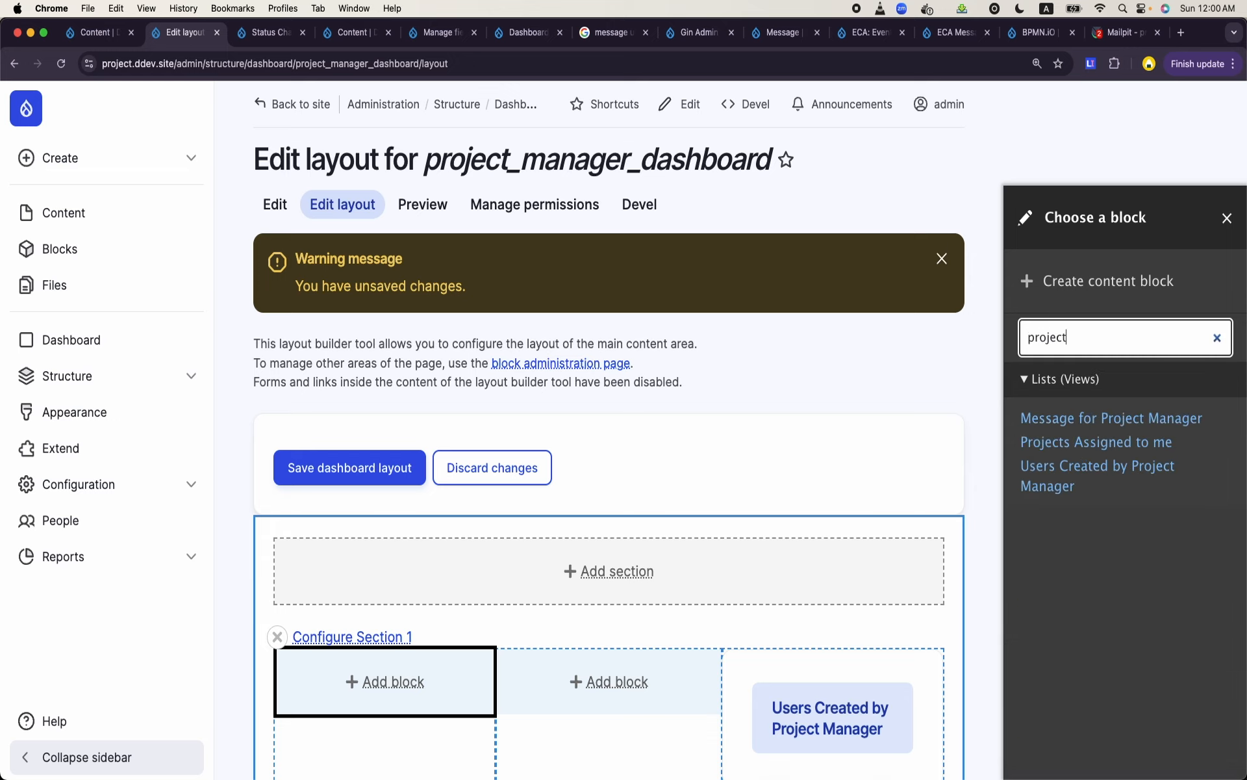
pyautogui.click(1136, 419)
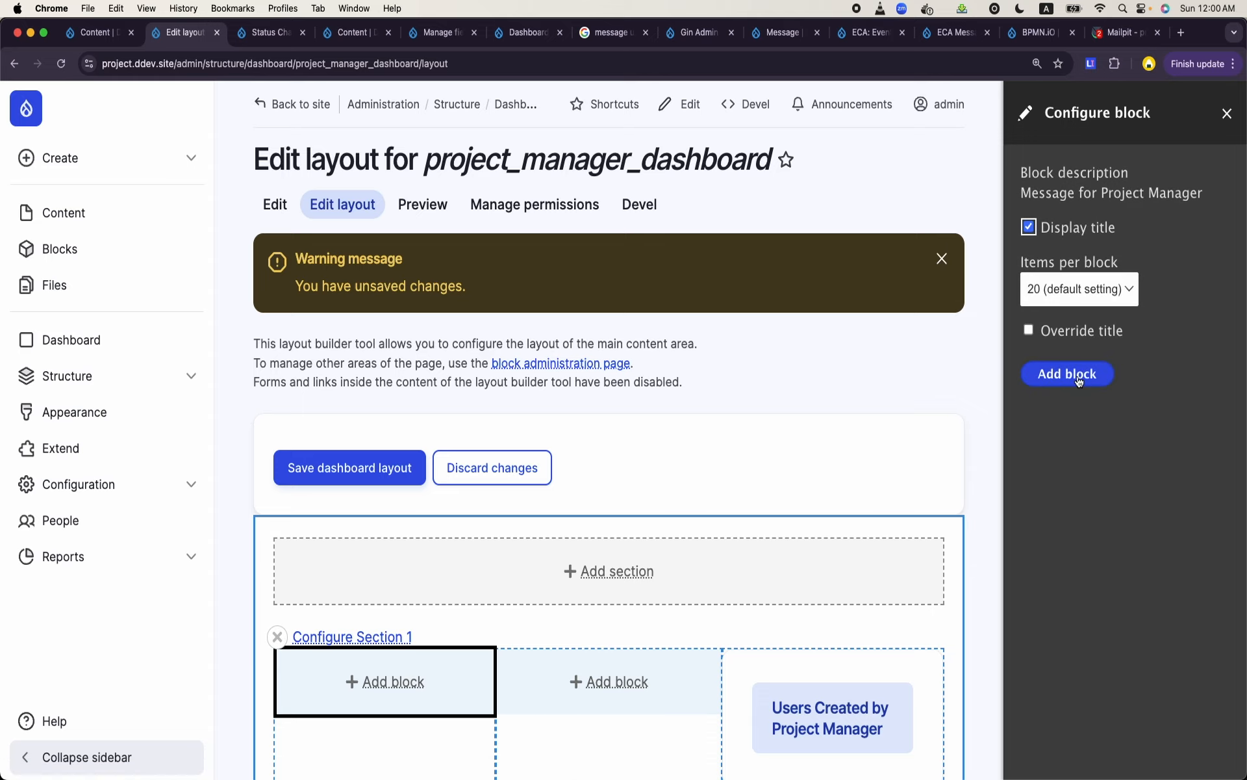
pyautogui.click(1078, 380)
# - Review the messages block in the layout and save the dashboard layout
pyautogui.scroll(-10, 707, 451)
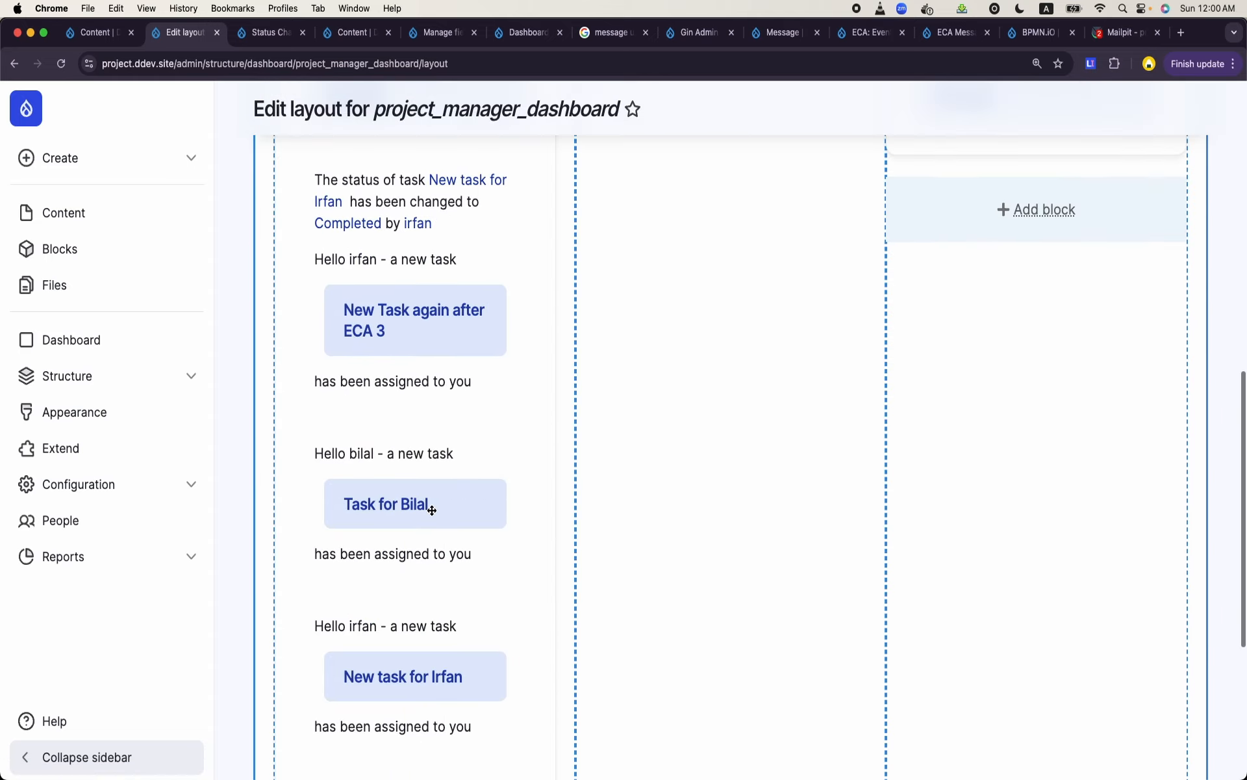
pyautogui.scroll(-5, 432, 510)
pyautogui.scroll(15, 430, 510)
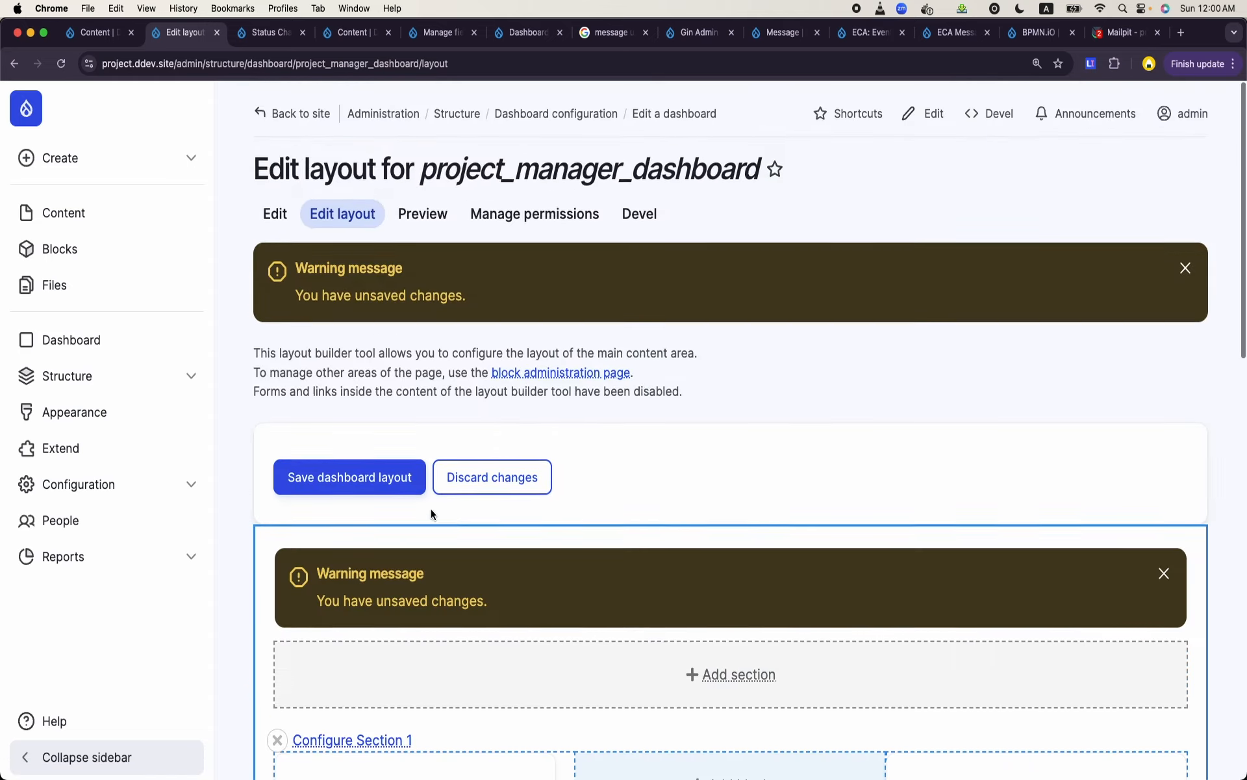
pyautogui.scroll(-1, 431, 508)
pyautogui.scroll(-5, 430, 340)
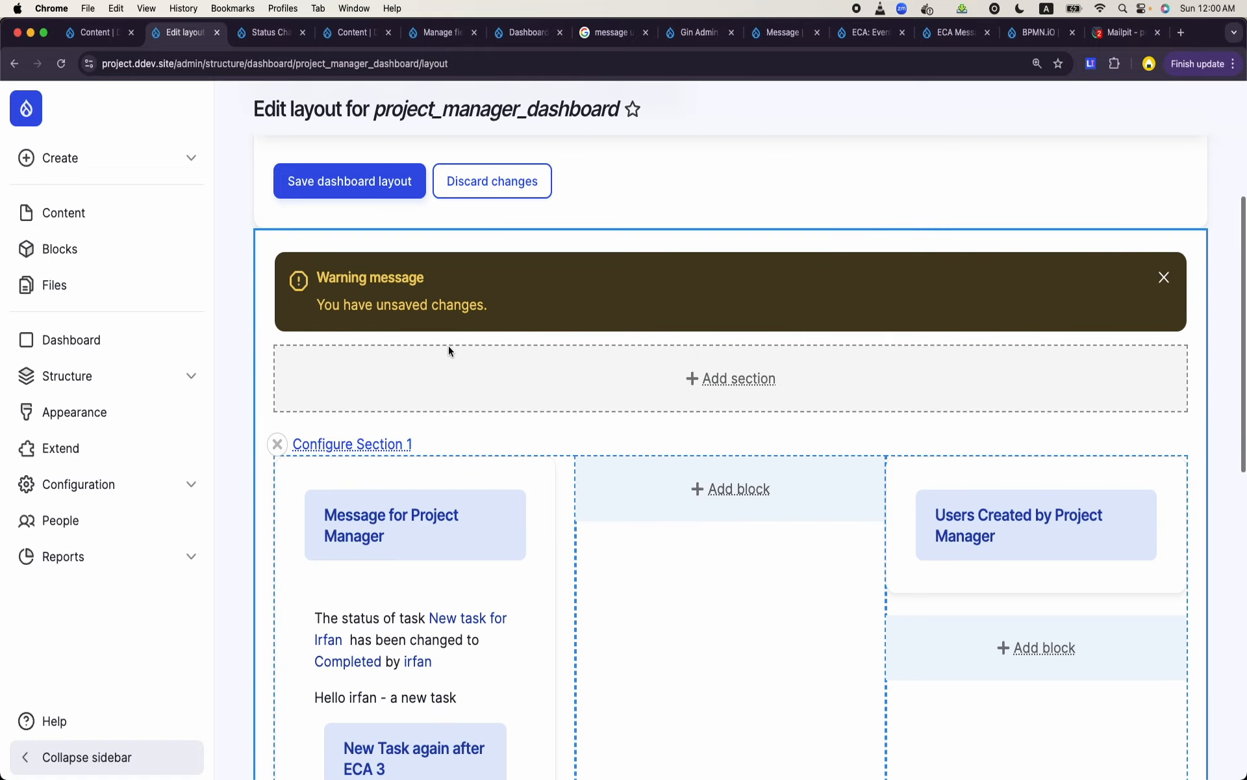
pyautogui.click(334, 185)
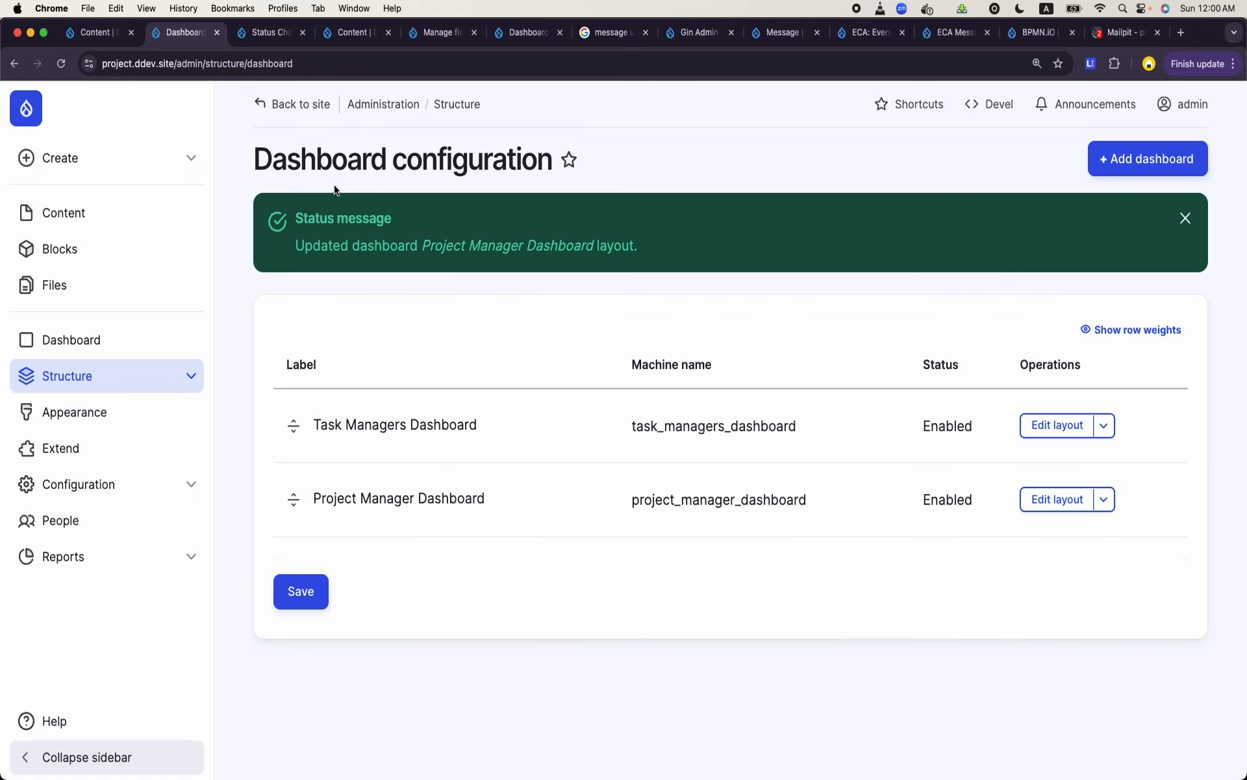
# - Go to the site's home page and switch to the project manager's account
pyautogui.click(32, 114)
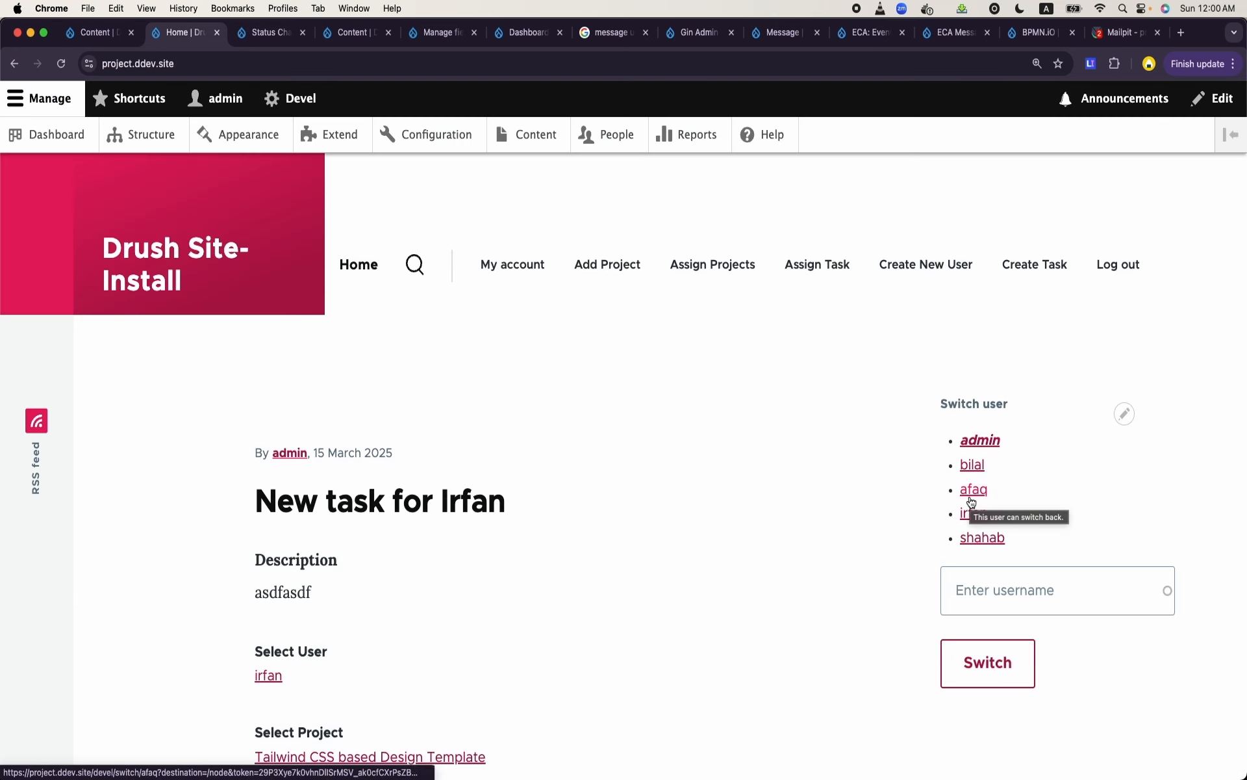
pyautogui.click(971, 500)
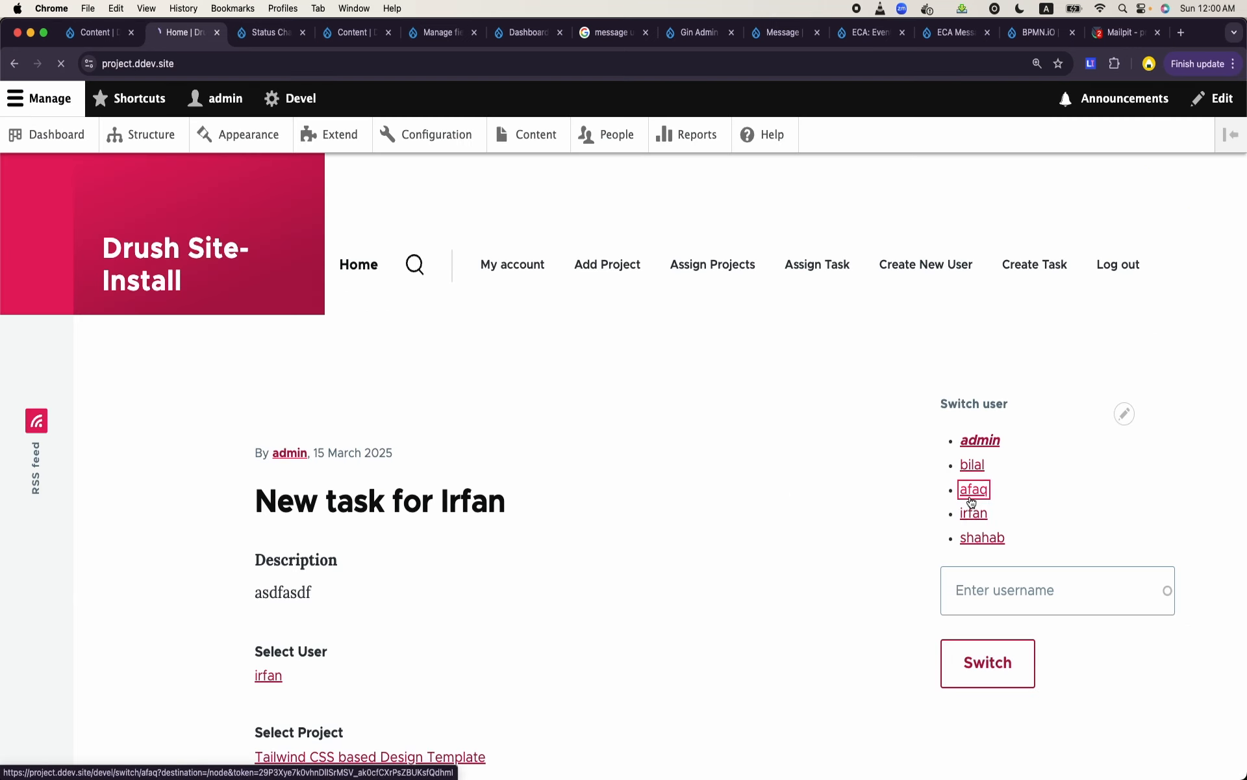
pyautogui.doubleClick(185, 63)
pyautogui.write('das')
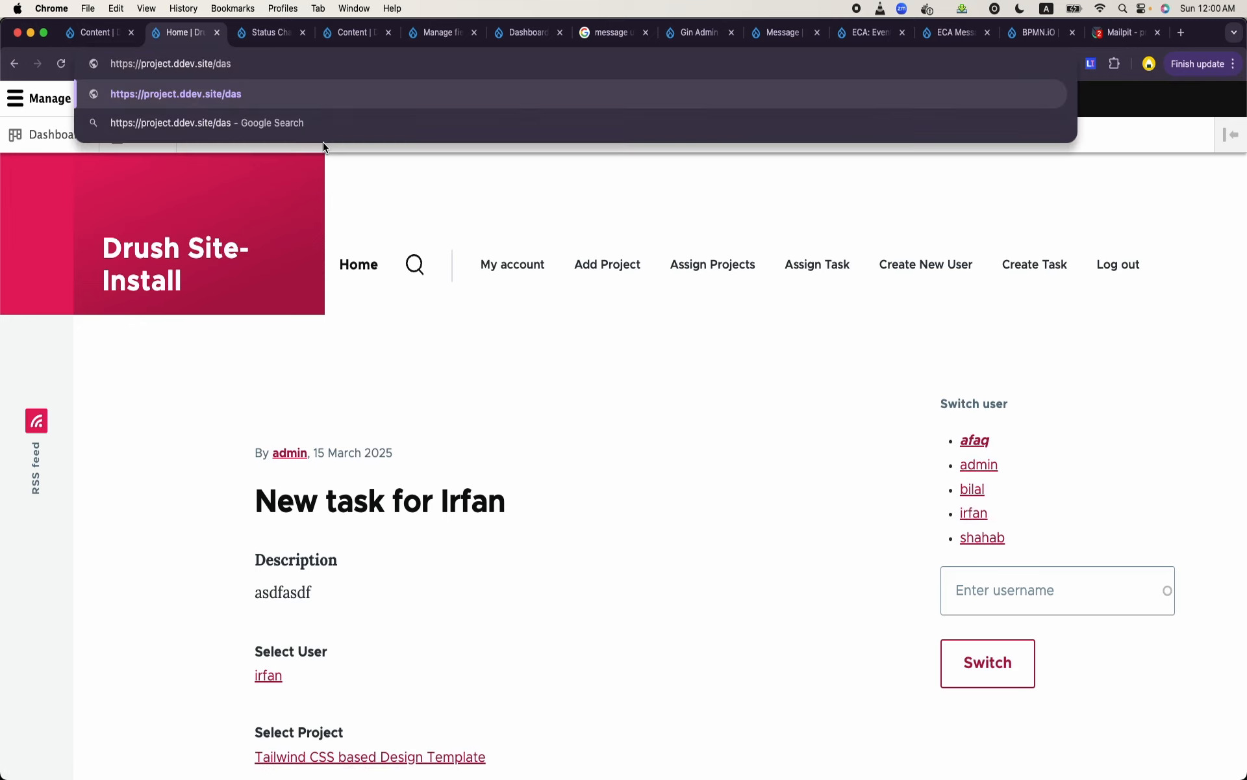
pyautogui.press('BackSpace')
pyautogui.press('BackSpace')
pyautogui.press('BackSpace')
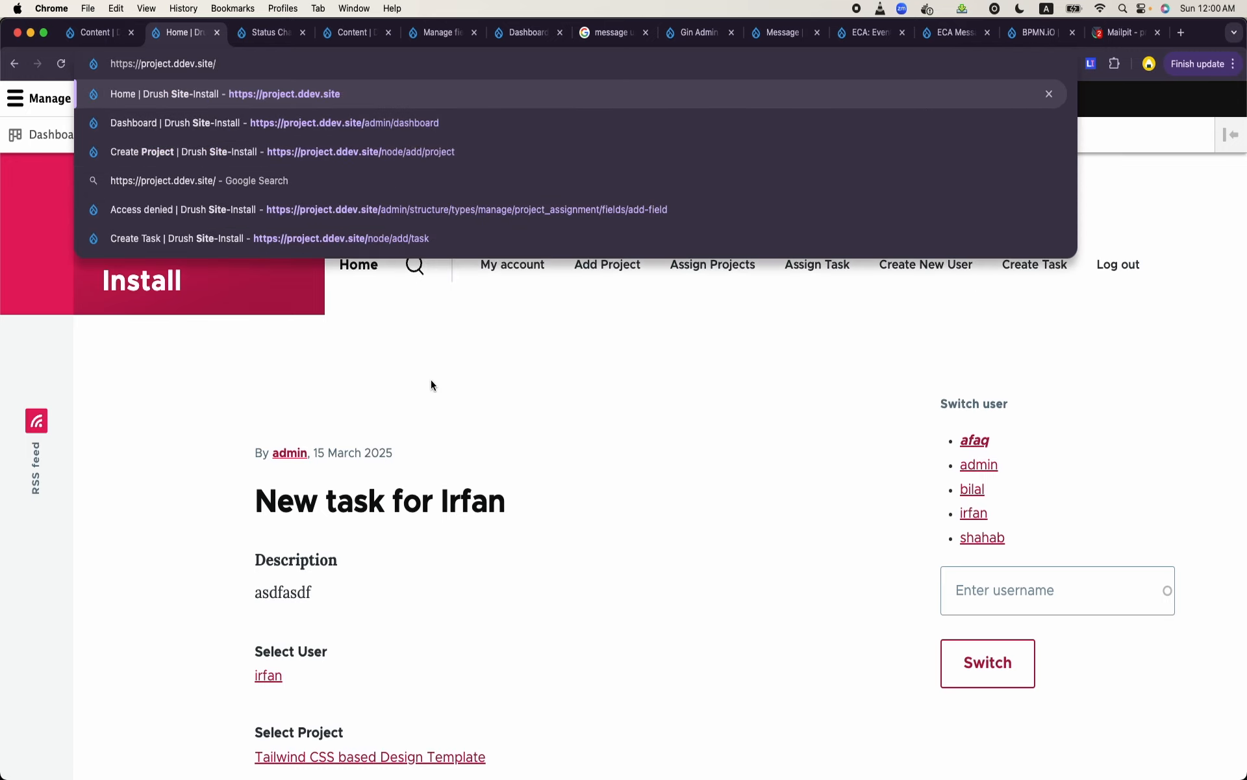
# - Log out and log back in with the project manager's username and account password, dismissing the browser's password notice
pyautogui.click(1112, 273)
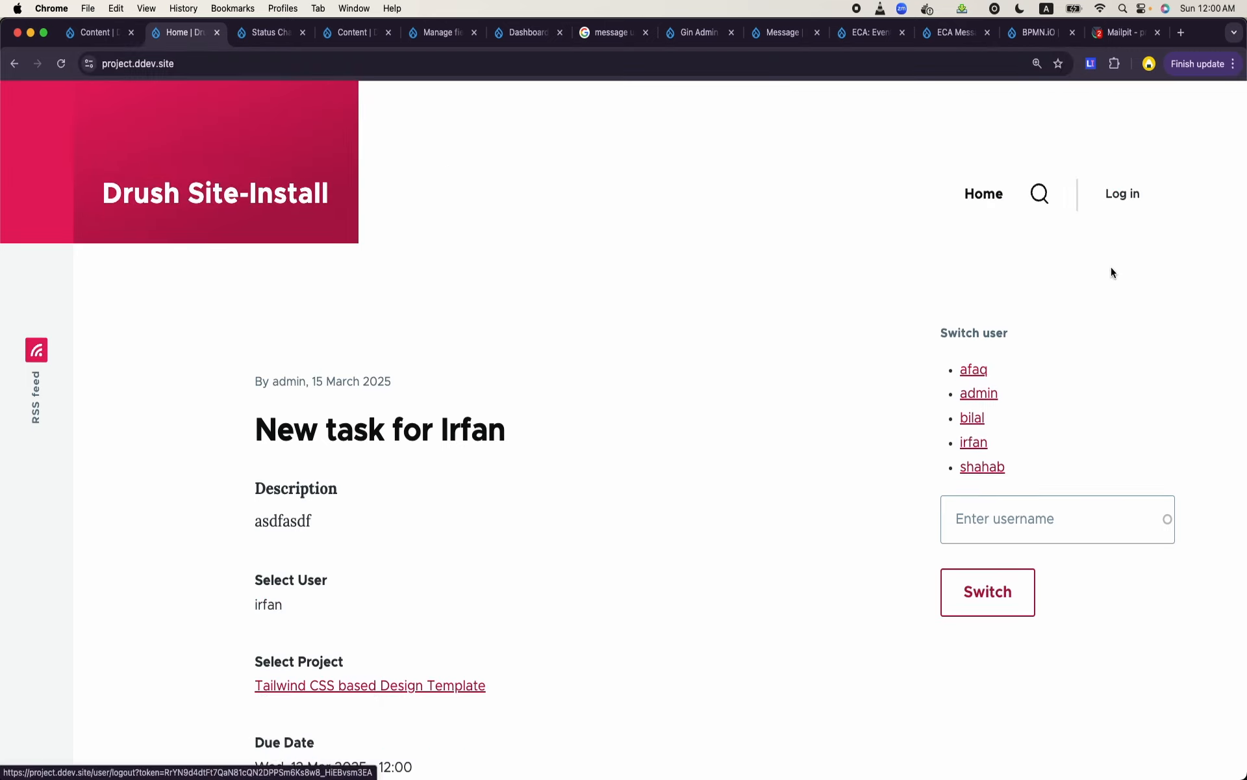
pyautogui.click(1122, 194)
pyautogui.write('afaq')
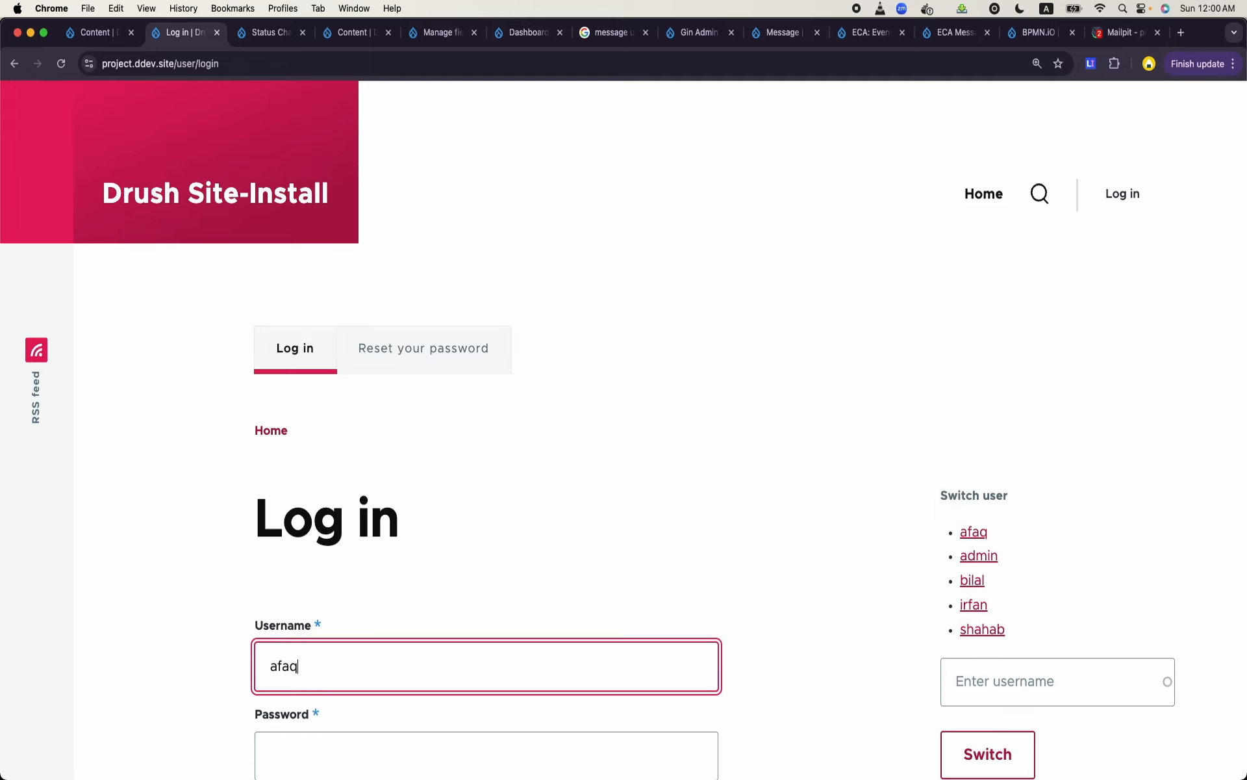
pyautogui.press('Tab')
pyautogui.write('••••••')
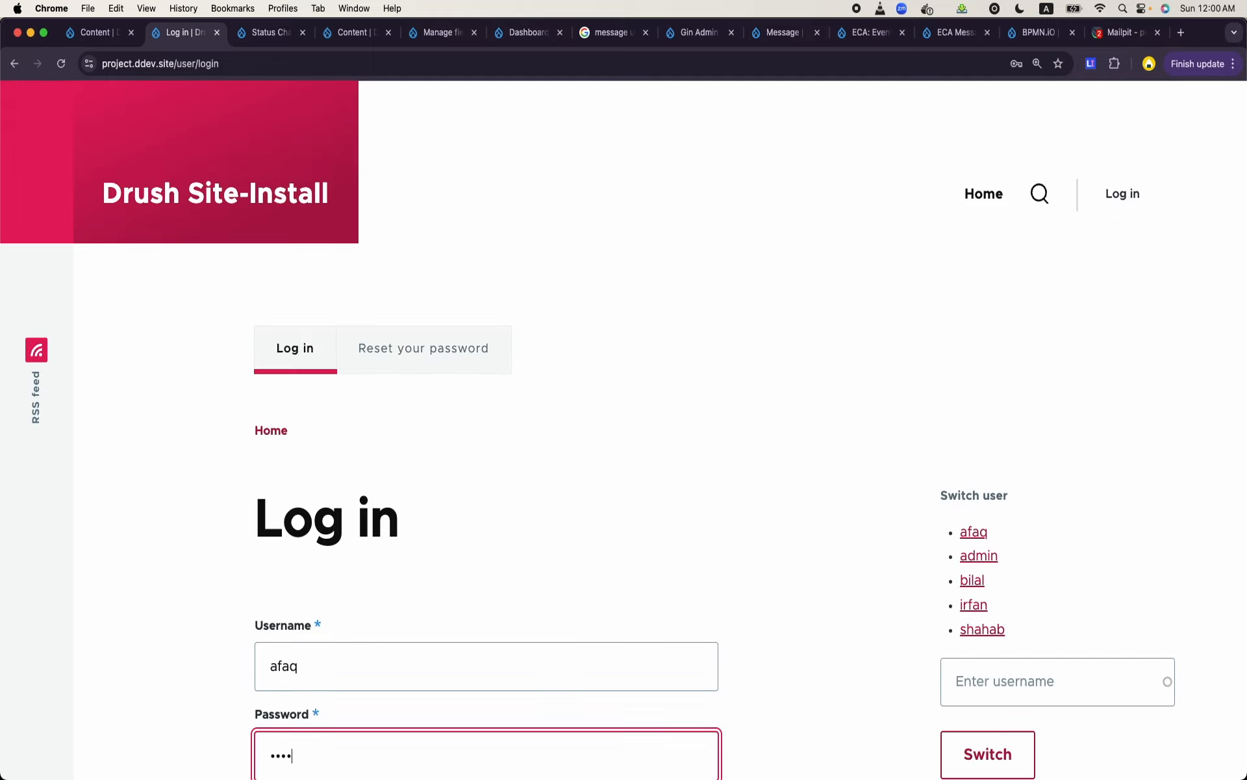
pyautogui.scroll(-3, 374, 647)
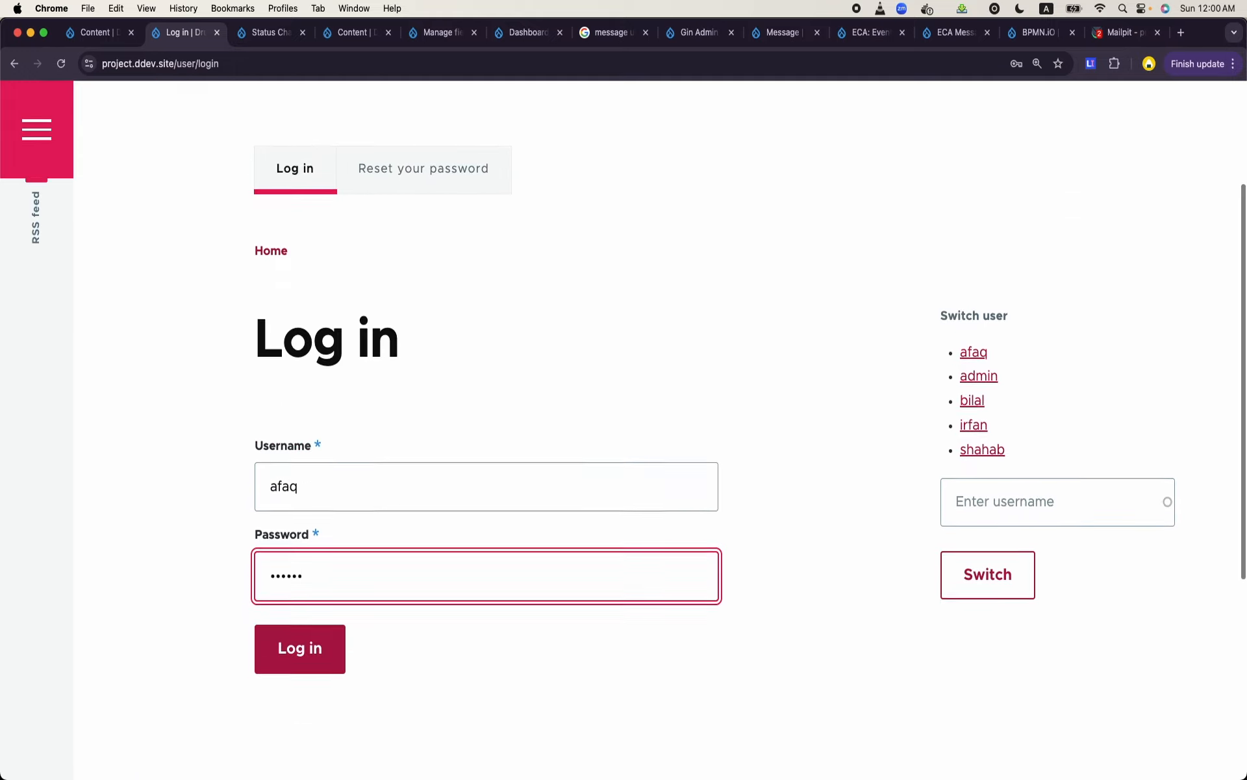
pyautogui.click(316, 644)
pyautogui.scroll(-6, 626, 456)
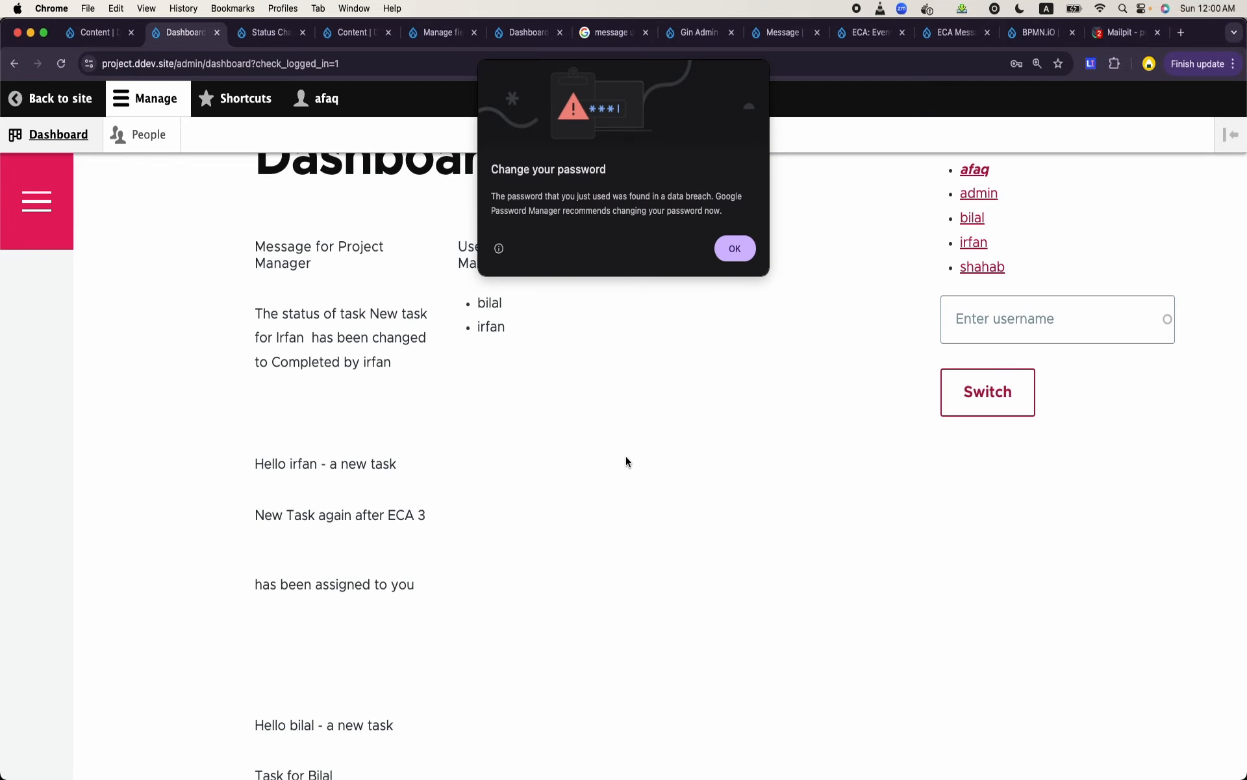
pyautogui.click(736, 249)
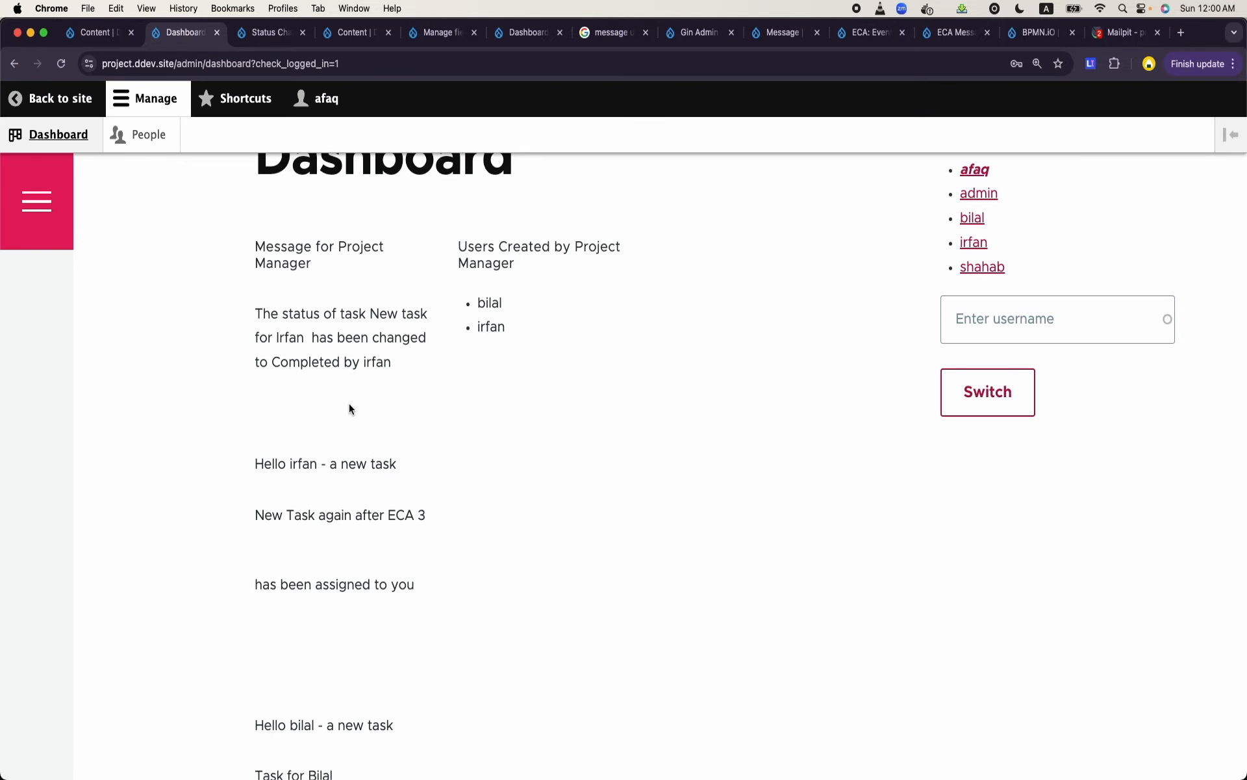
# - Examine the status change and task assignment messages in the dashboard's Message for Project Manager block
pyautogui.scroll(1, 301, 354)
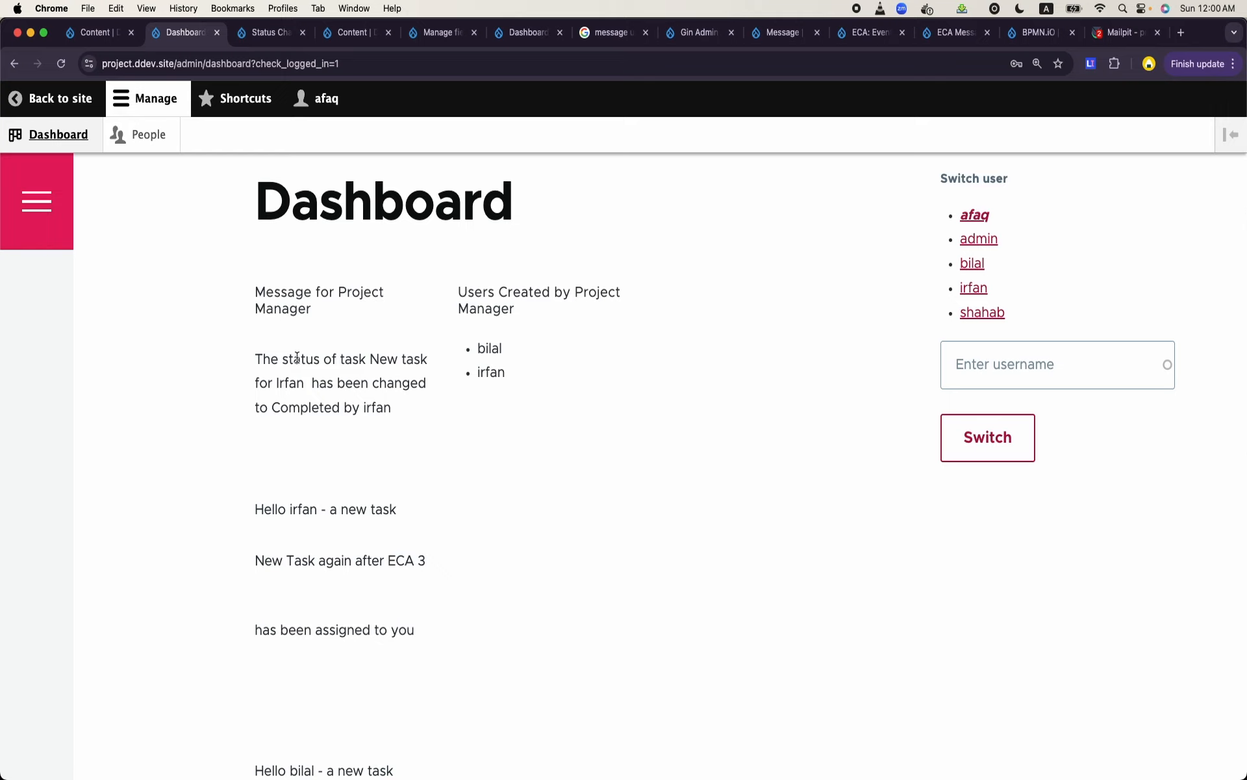
pyautogui.moveTo(263, 363); pyautogui.dragTo(418, 425)
pyautogui.scroll(-2, 418, 485)
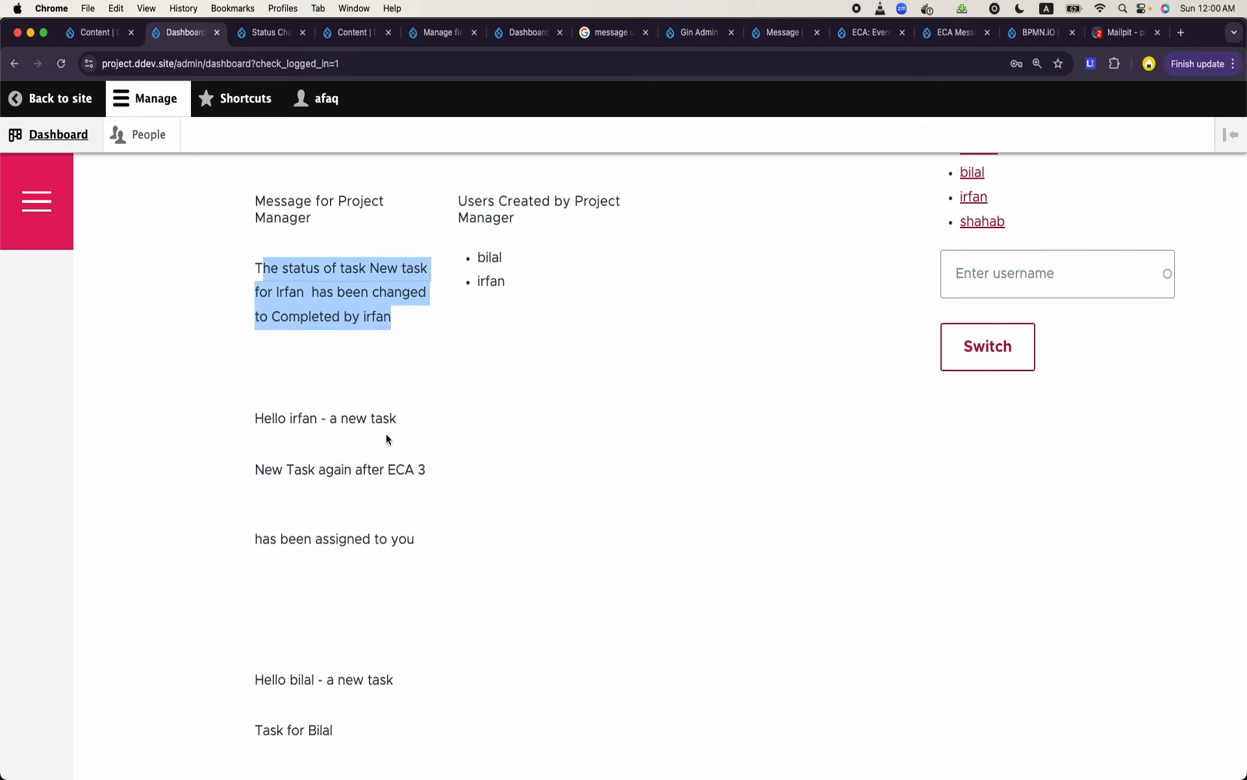
pyautogui.scroll(-3, 419, 510)
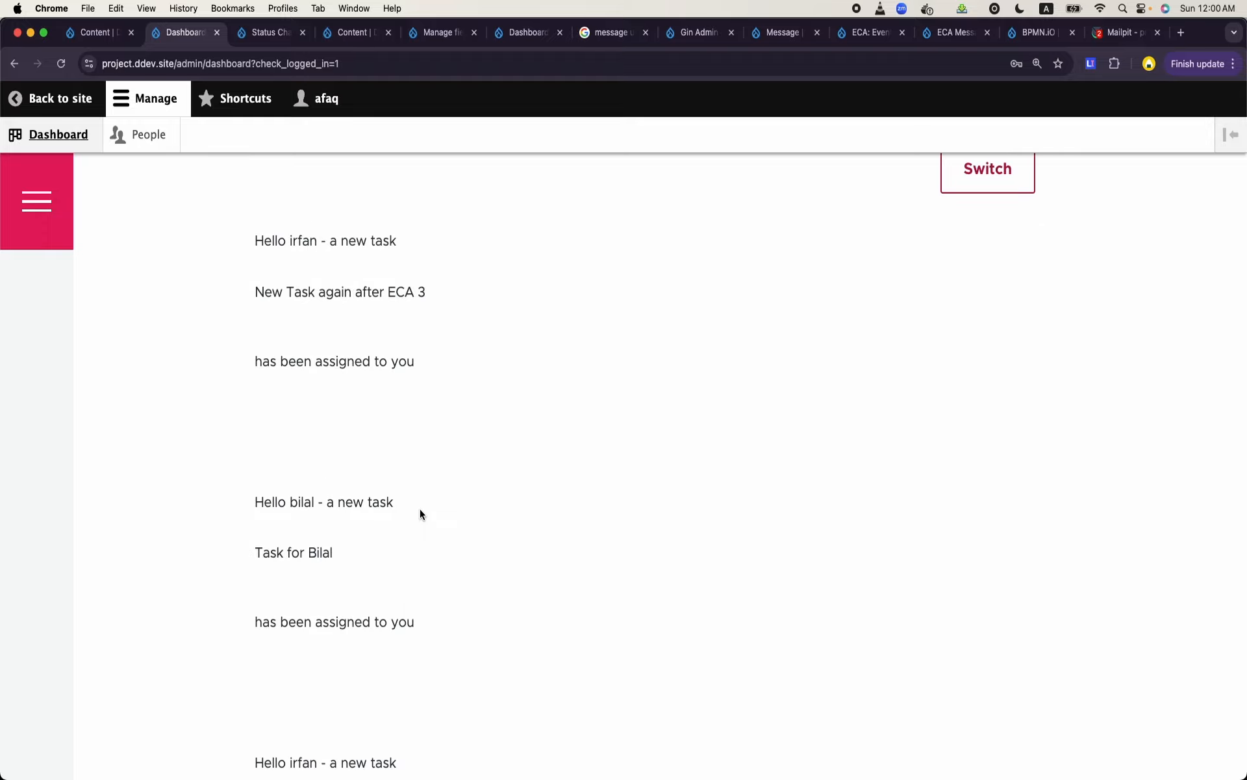
pyautogui.scroll(-2, 419, 510)
pyautogui.scroll(-8, 420, 510)
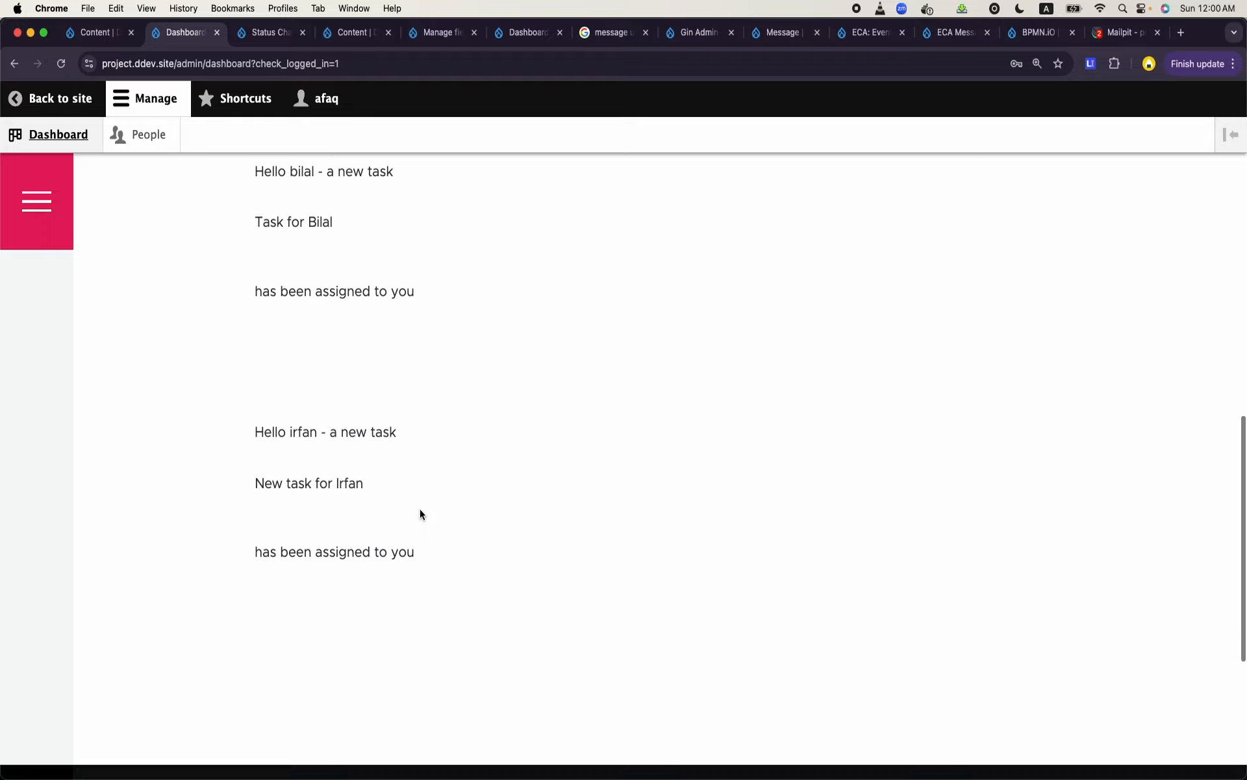
pyautogui.scroll(7, 420, 510)
pyautogui.scroll(8, 420, 510)
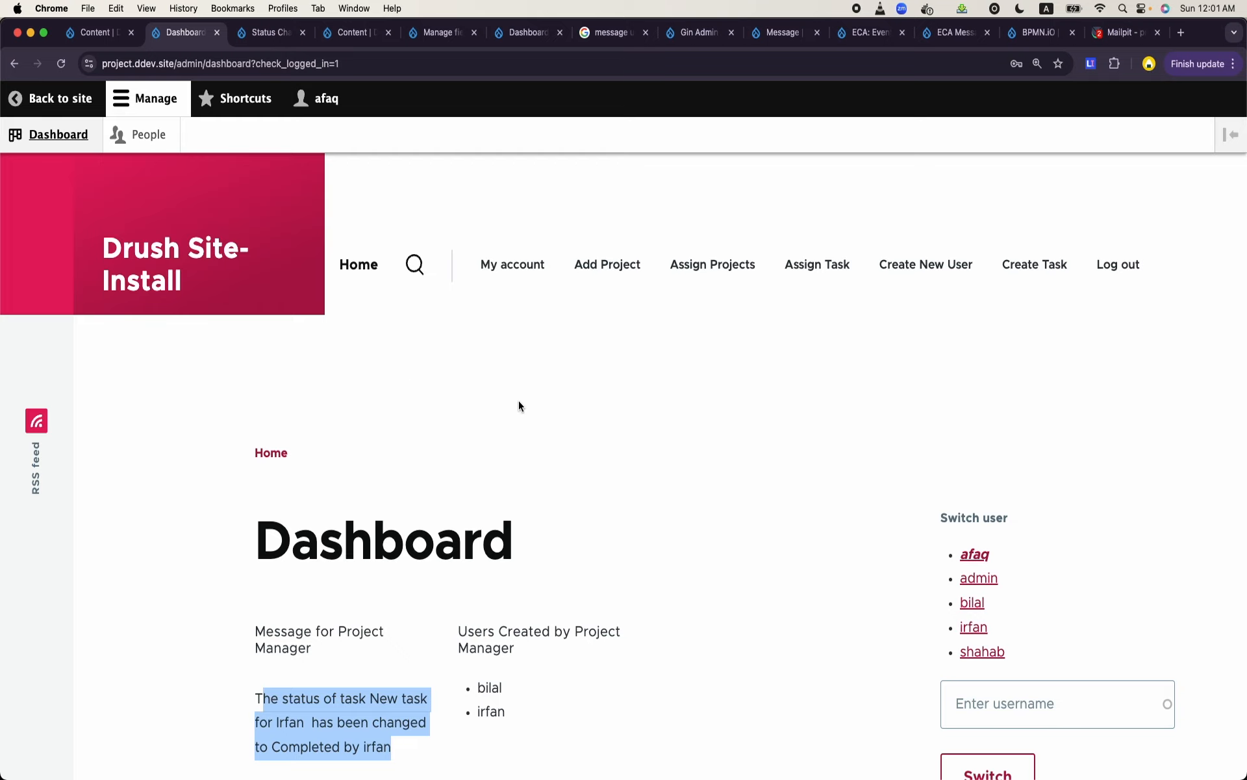
pyautogui.scroll(-1, 519, 406)
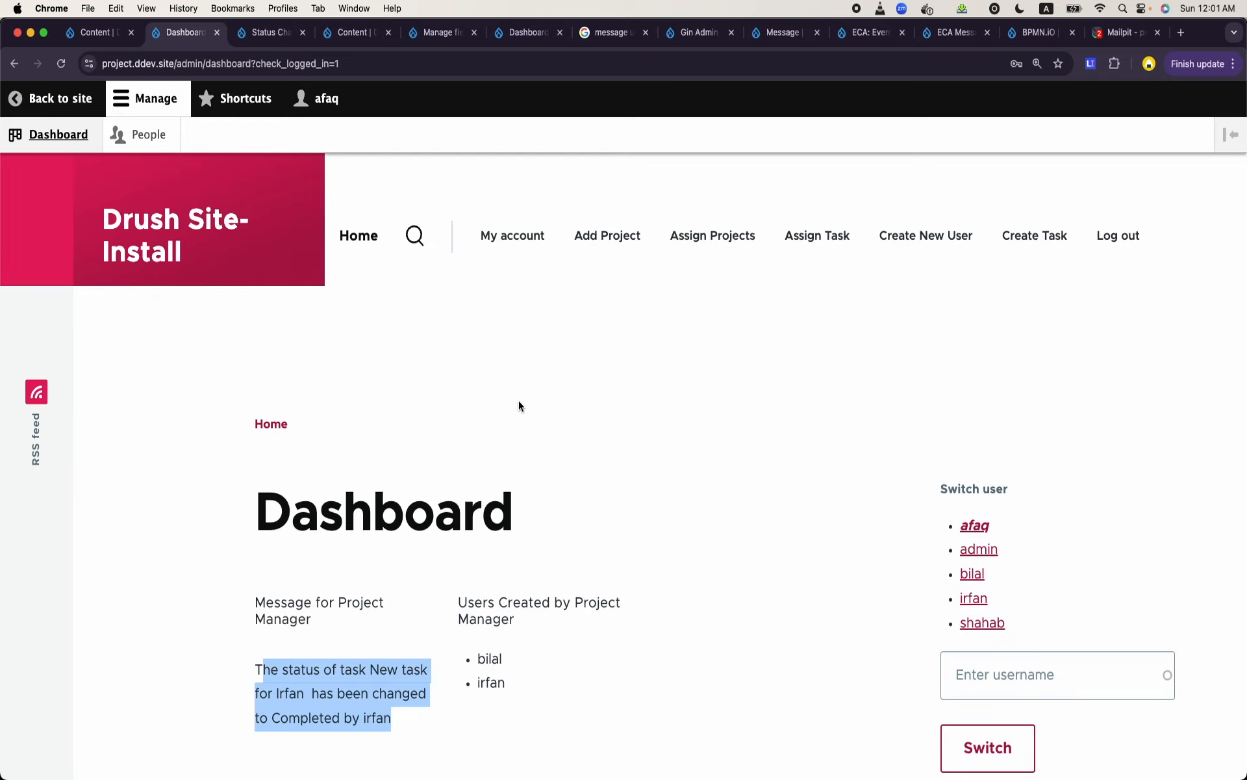